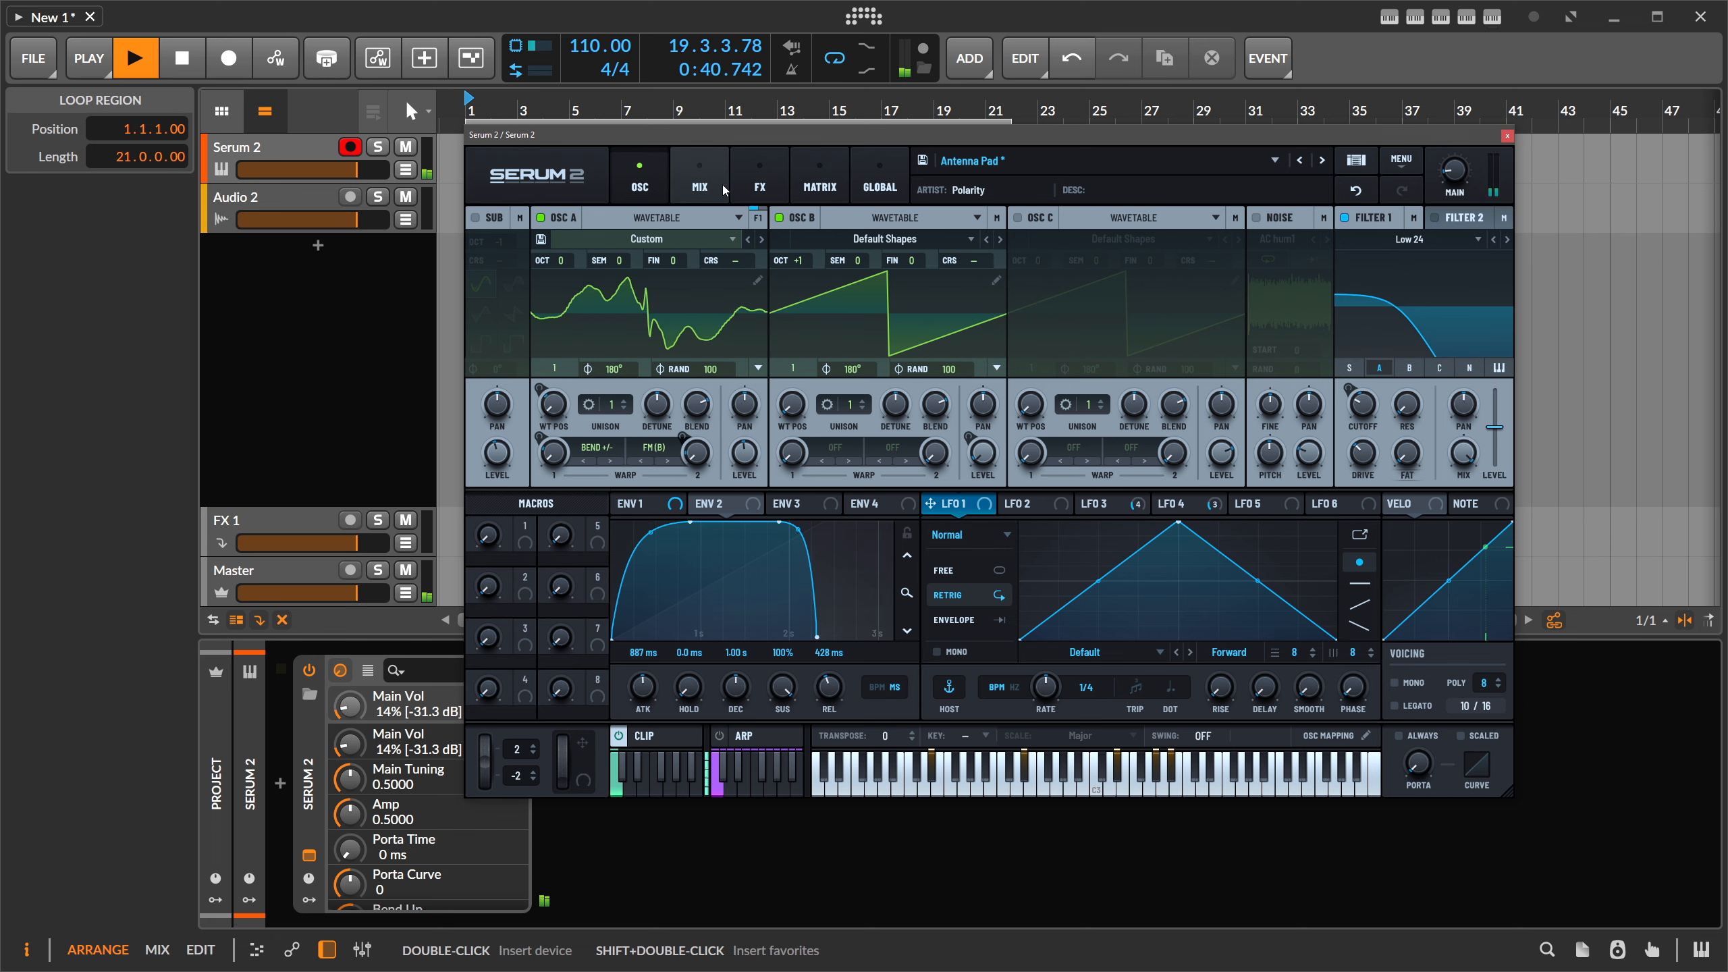
- Reposition the Serum window and open OSC A's Custom wavetable in the wavetable editor
left_click_drag(721, 150, 706, 153)
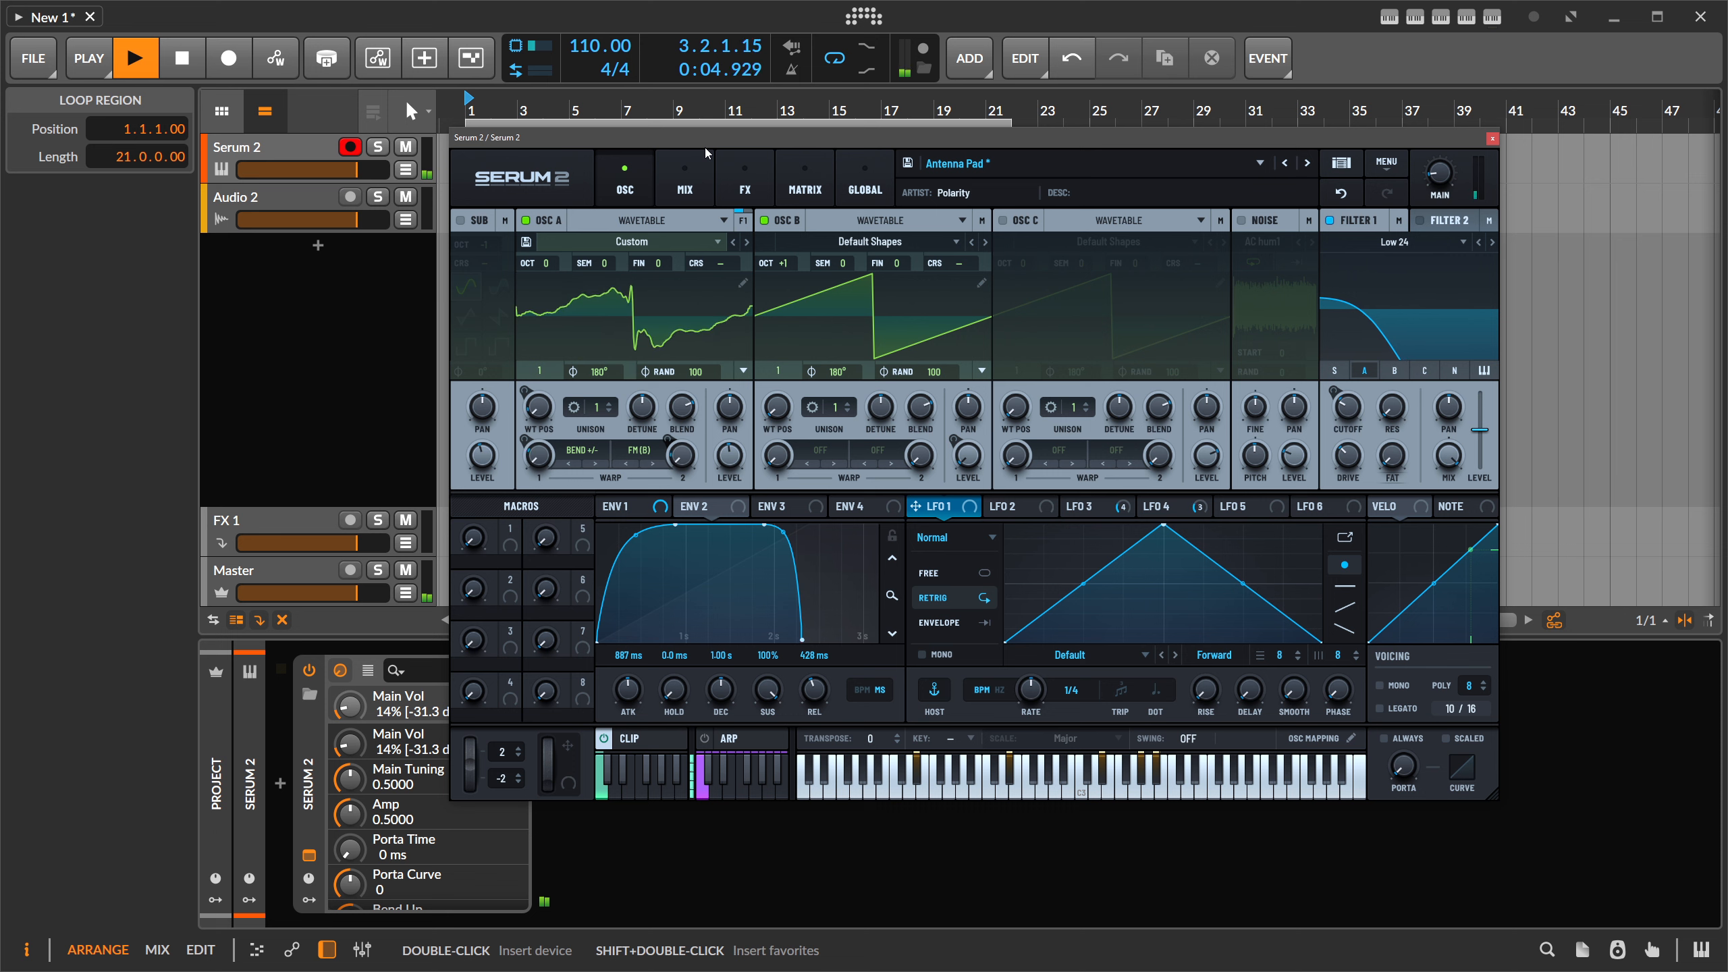
left_click_drag(707, 143, 712, 139)
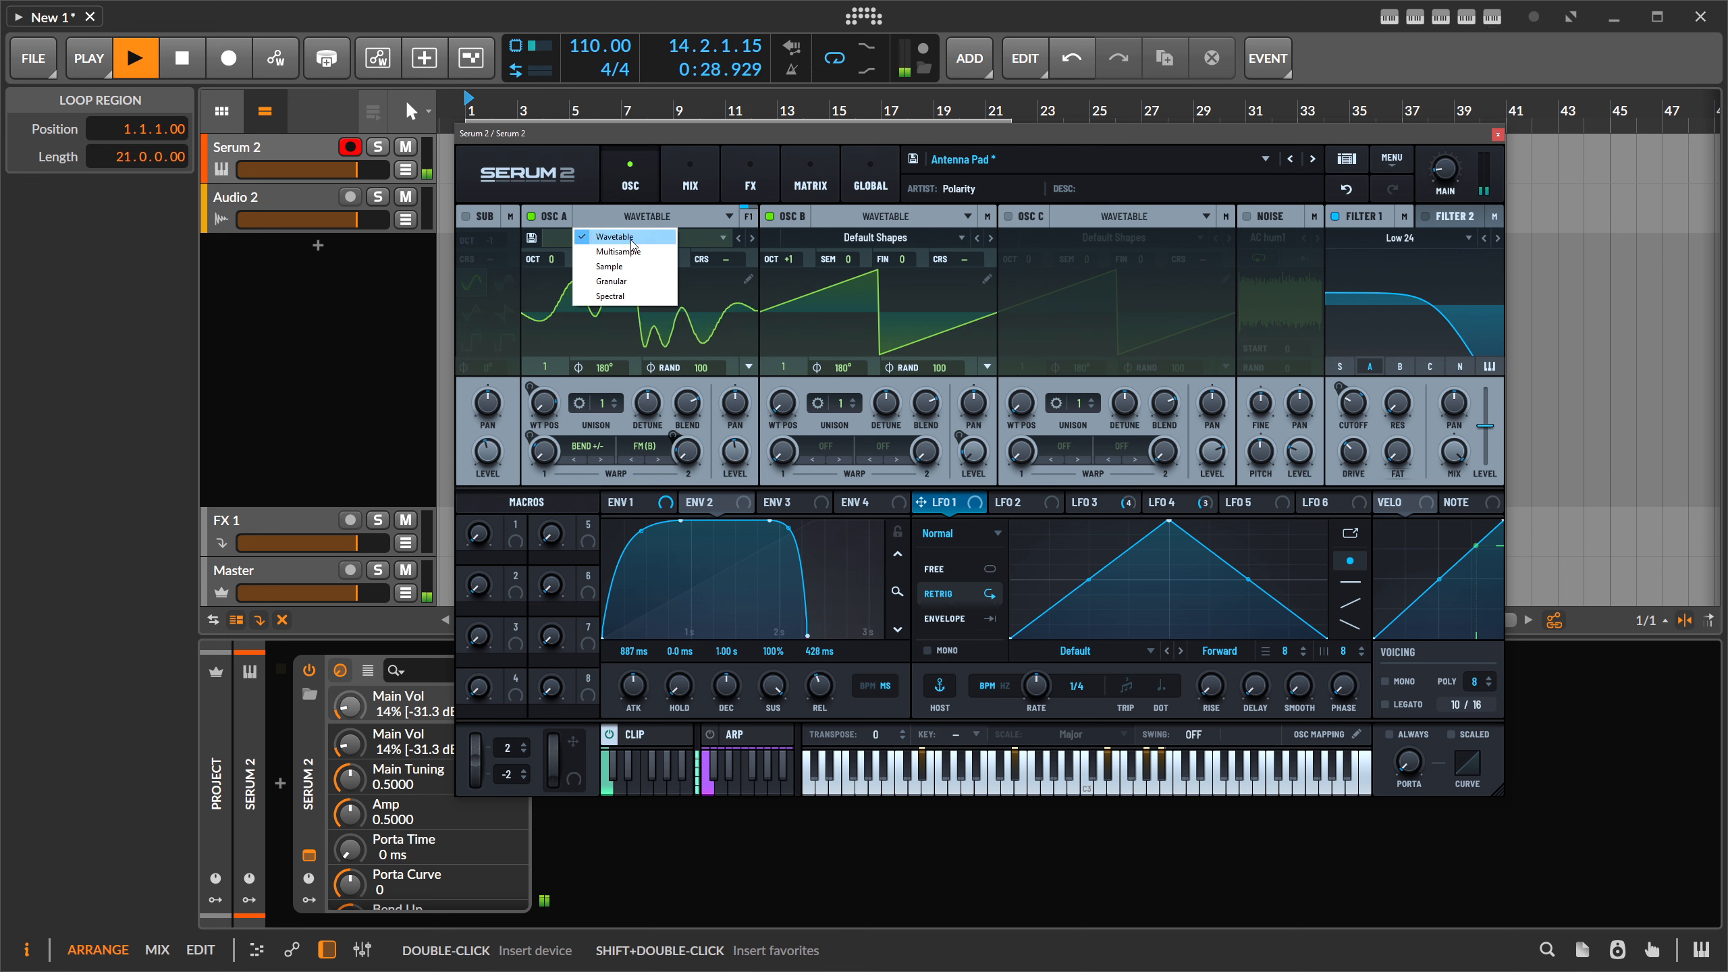
left_click(702, 137)
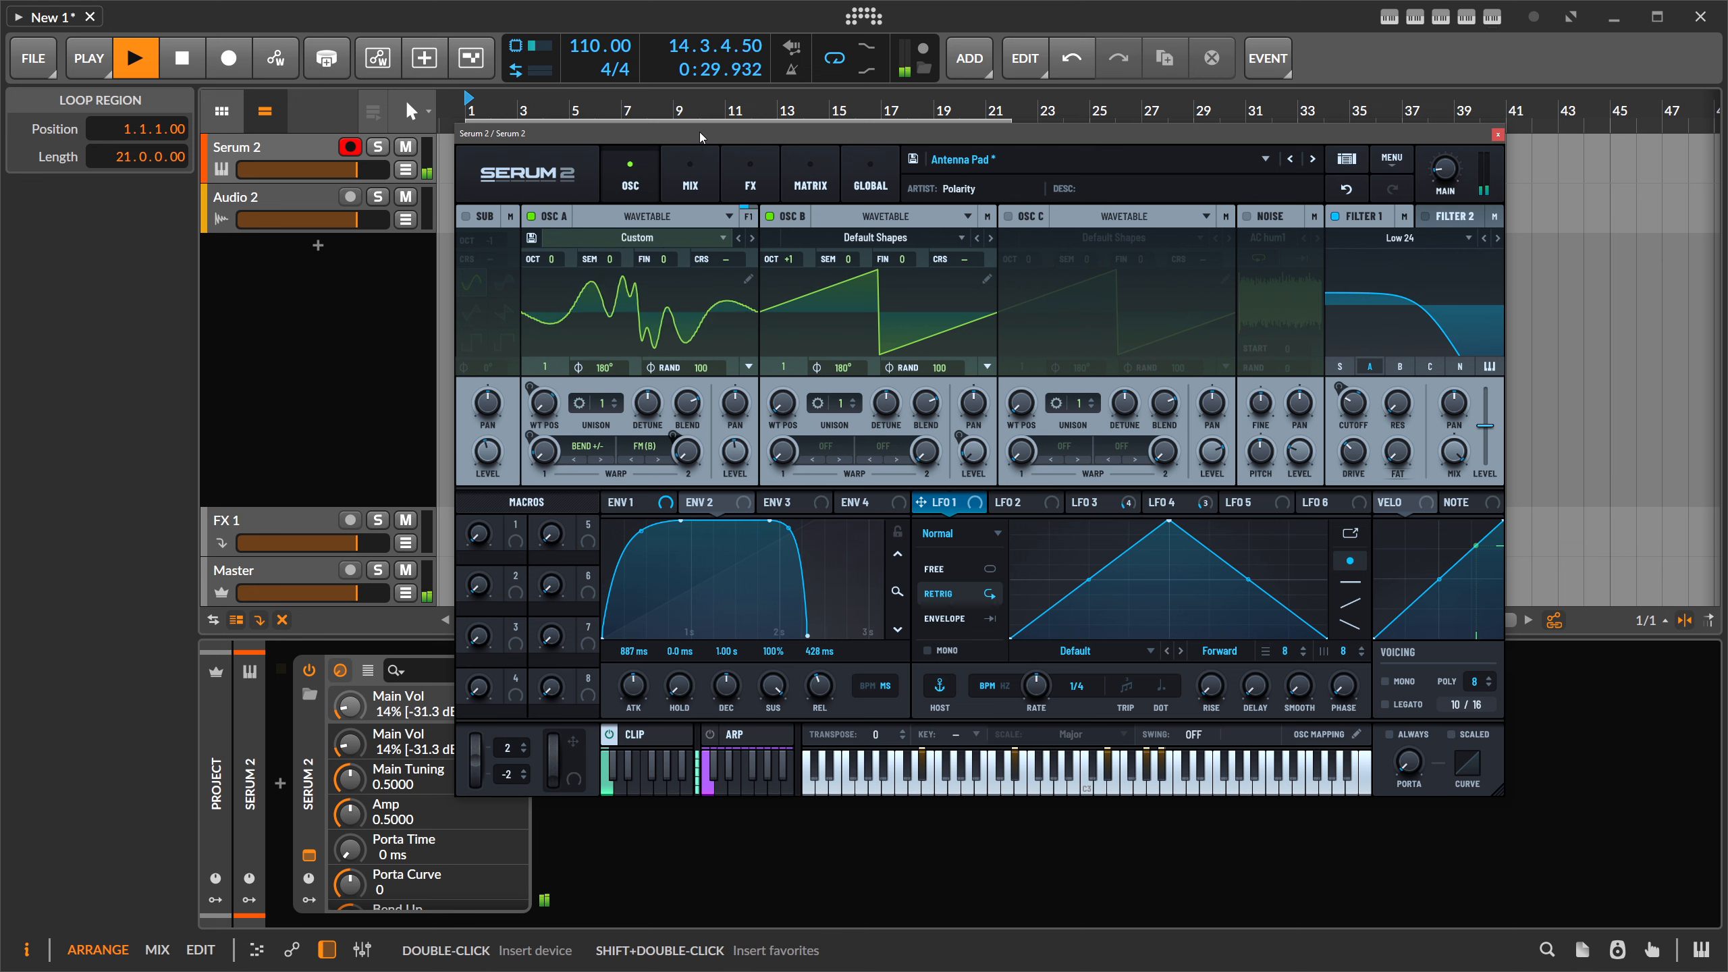
left_click(748, 279)
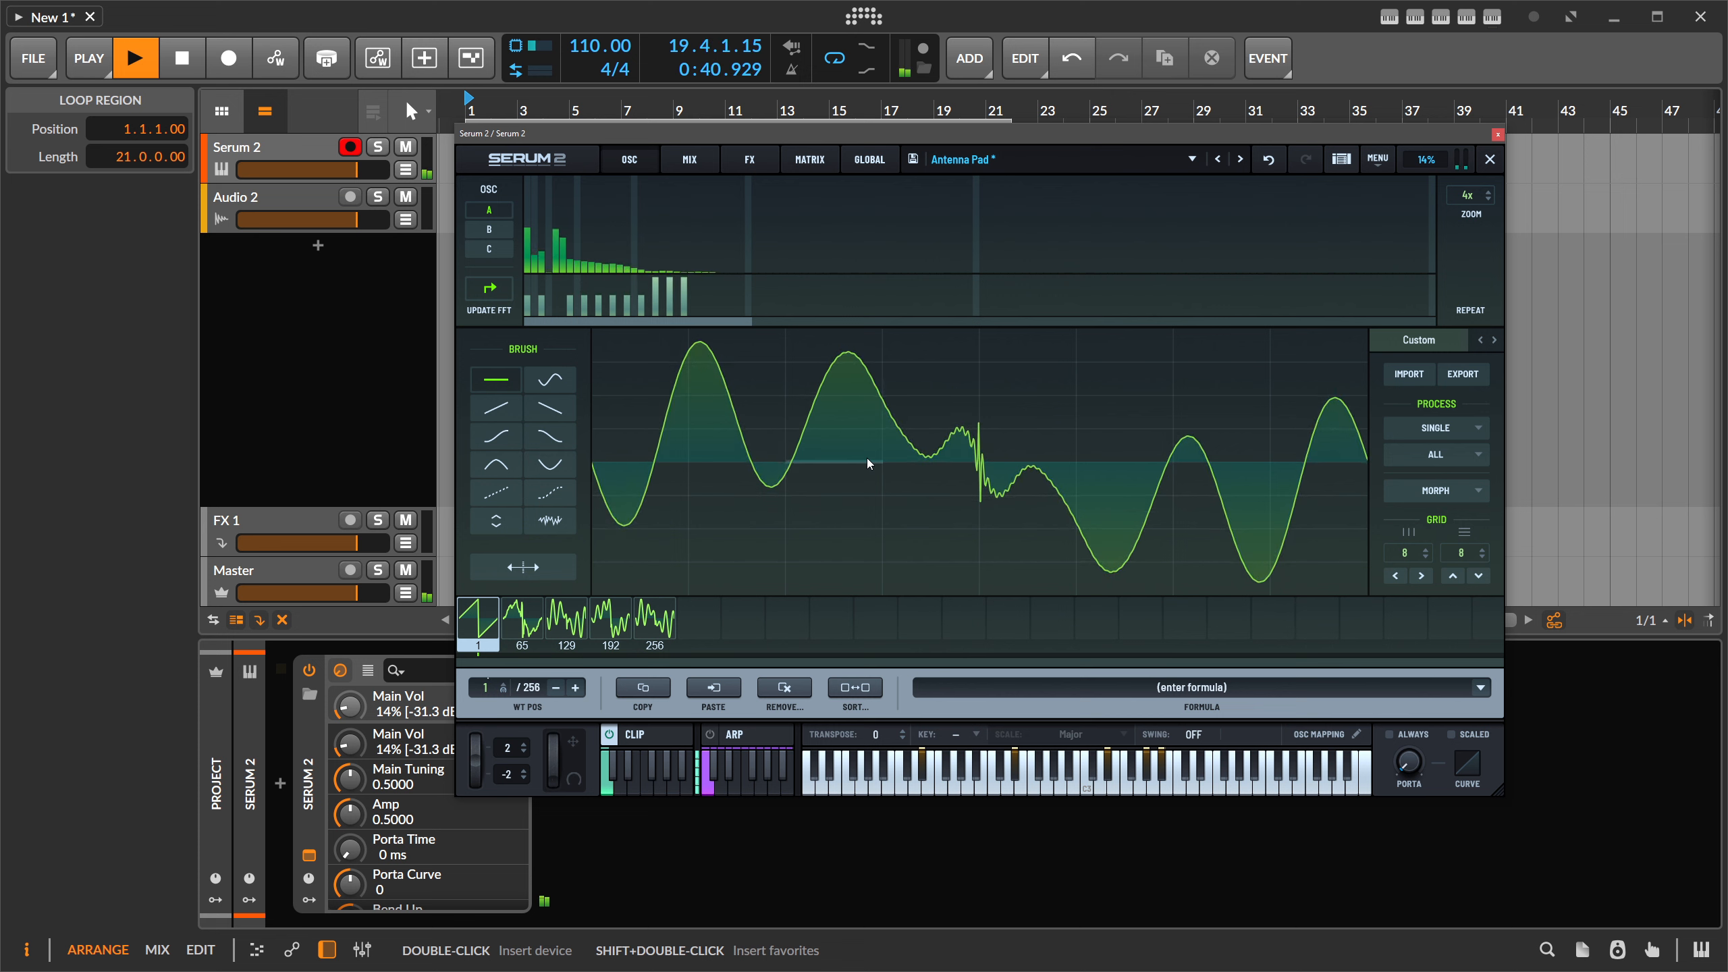
- Scan through the wavetable frames with WT POS, then close the wavetable editor
mouse_move(487, 688)
left_mouse_down()
mouse_move(507, 573)
mouse_move(504, 684)
left_mouse_up()
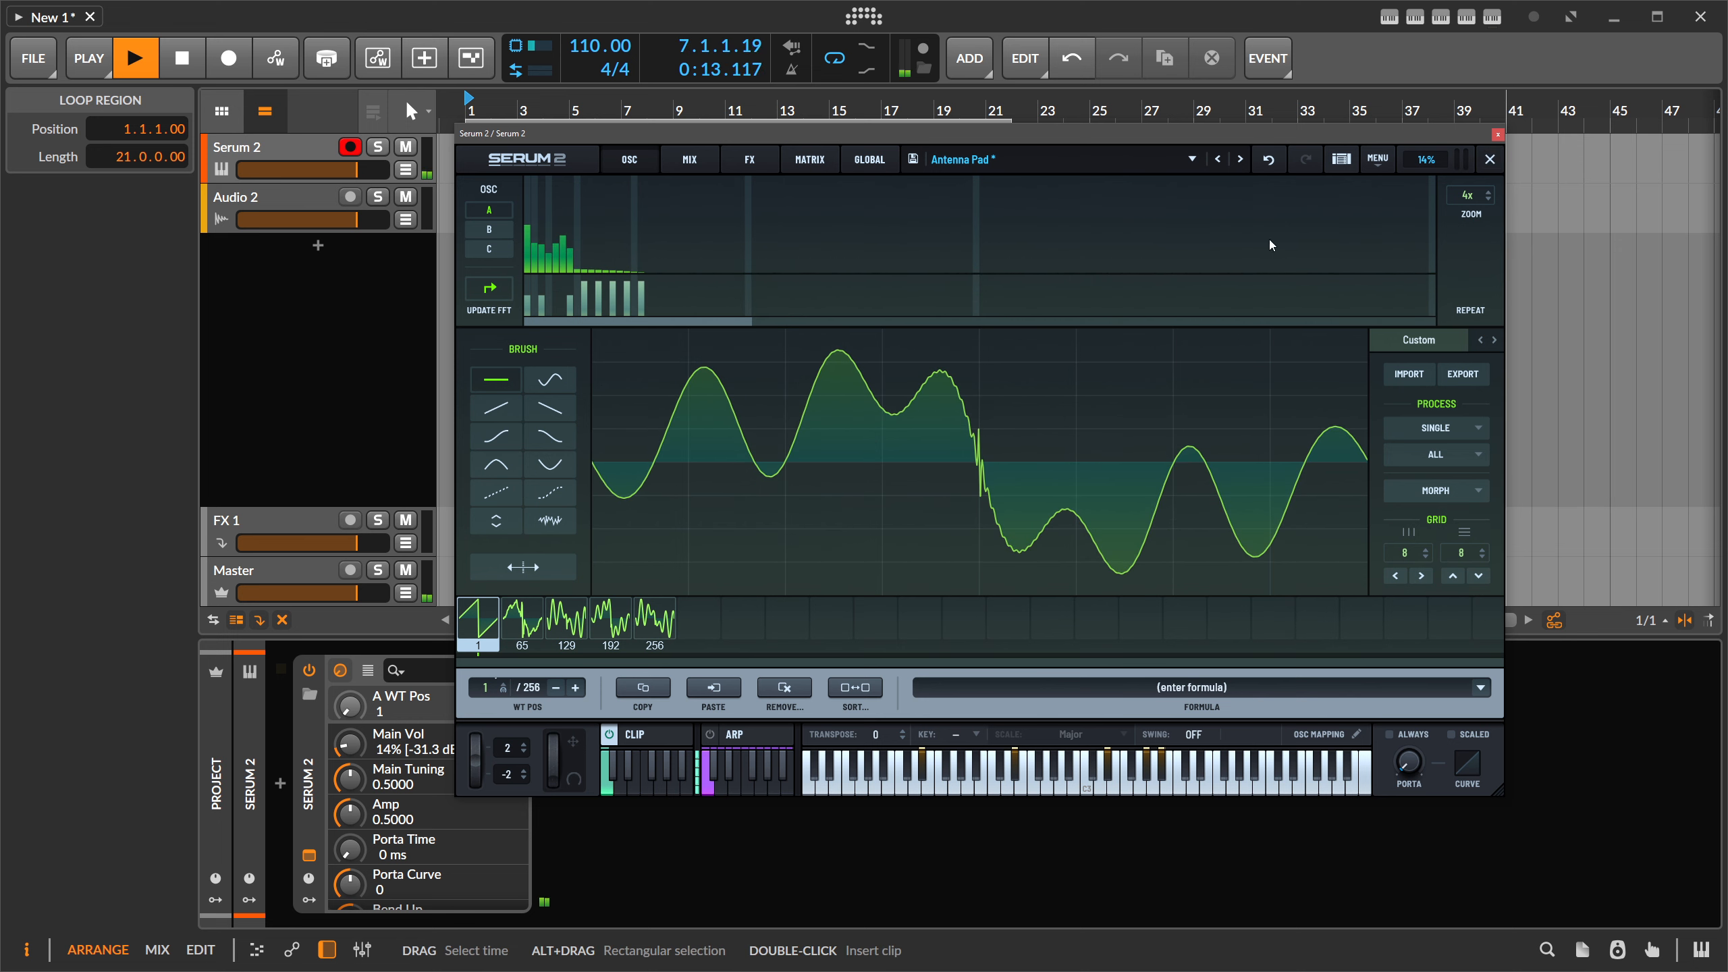
left_click(1490, 159)
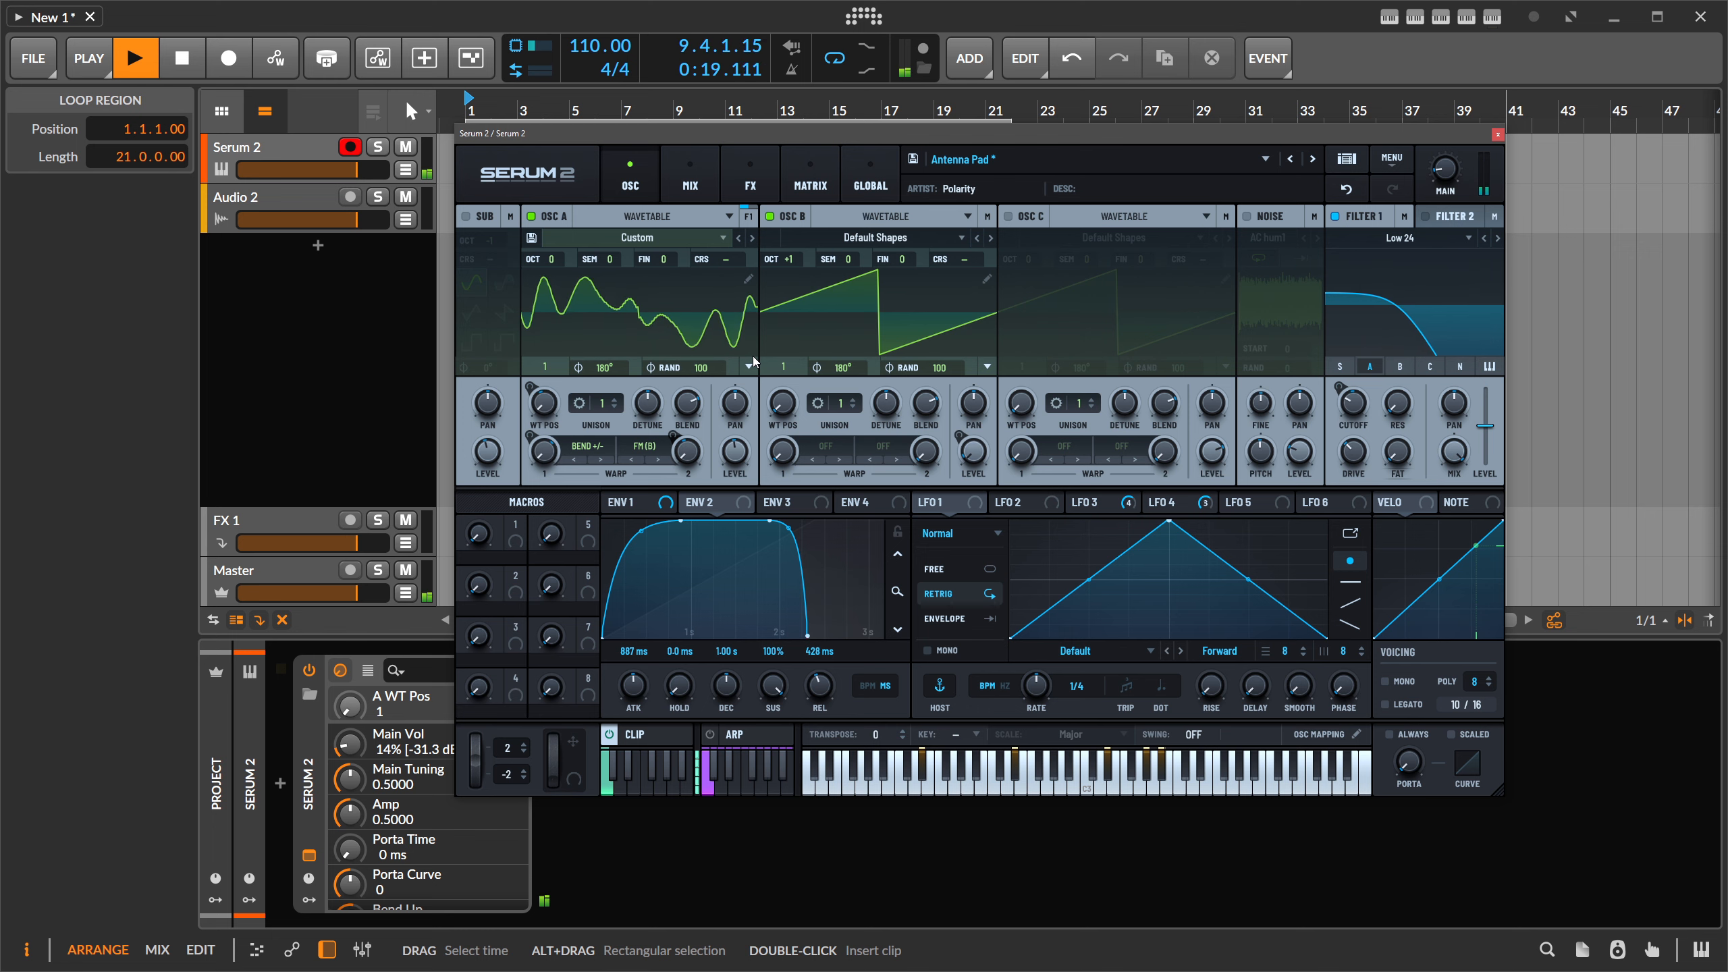
- Enlarge and reposition the Serum window, load MENU > Init Preset, and stop playback
left_click_drag(1499, 791, 1636, 877)
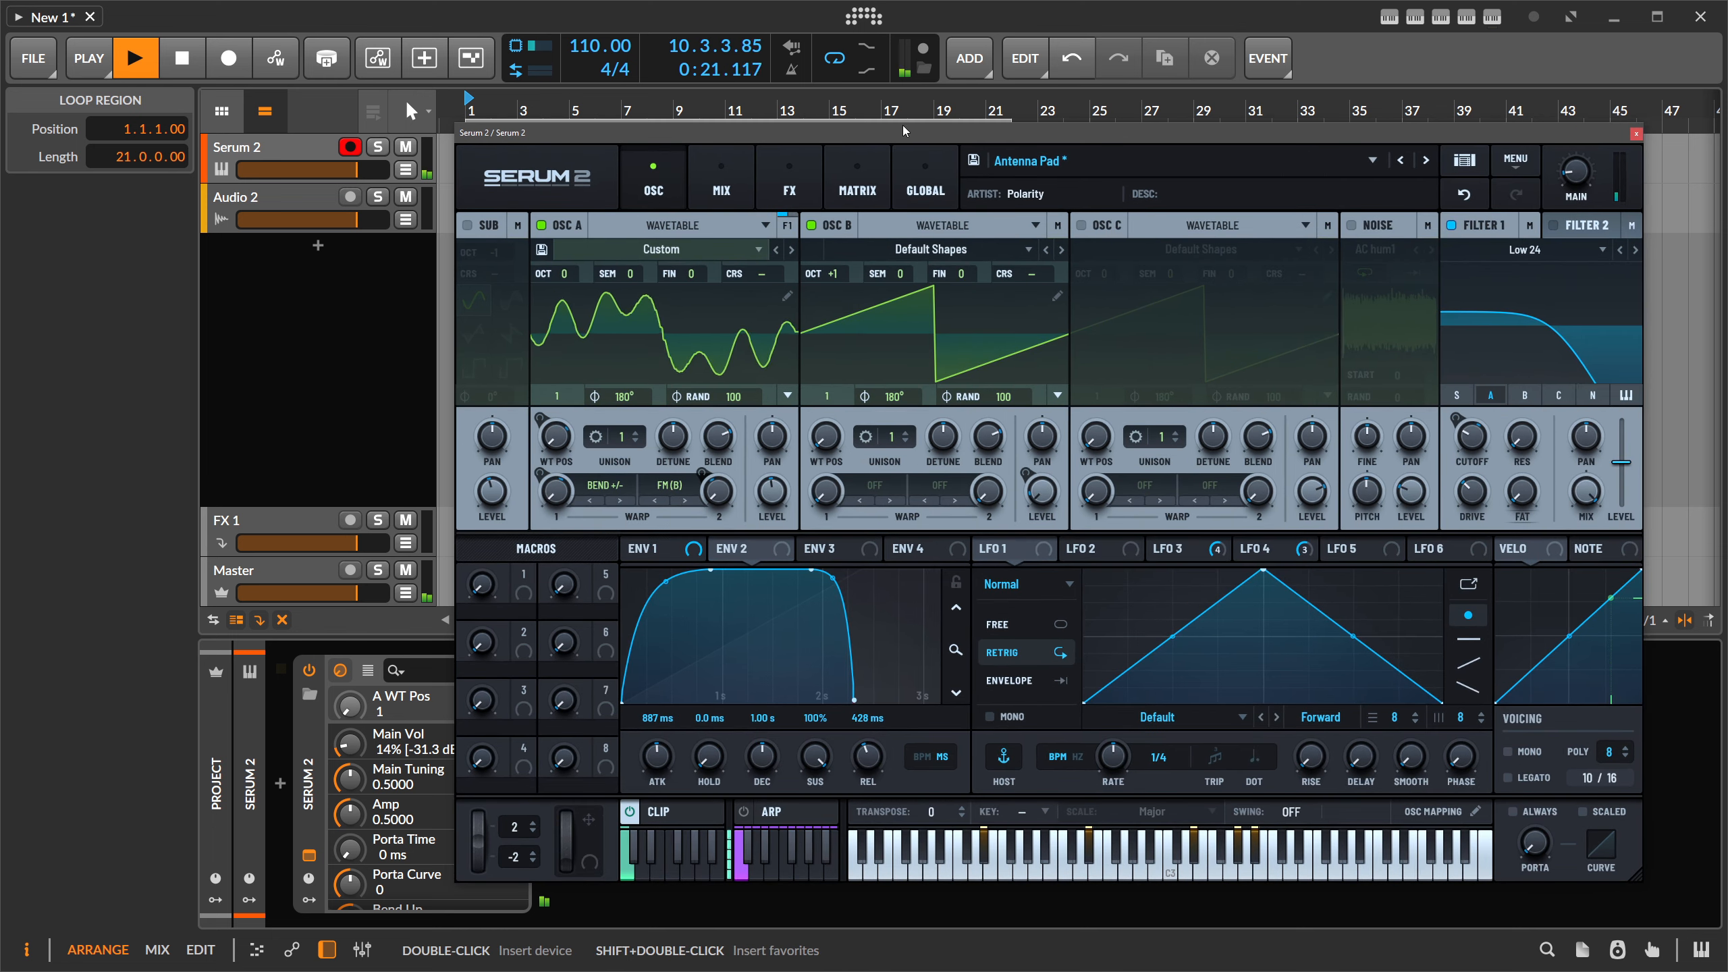
left_click_drag(894, 133, 799, 86)
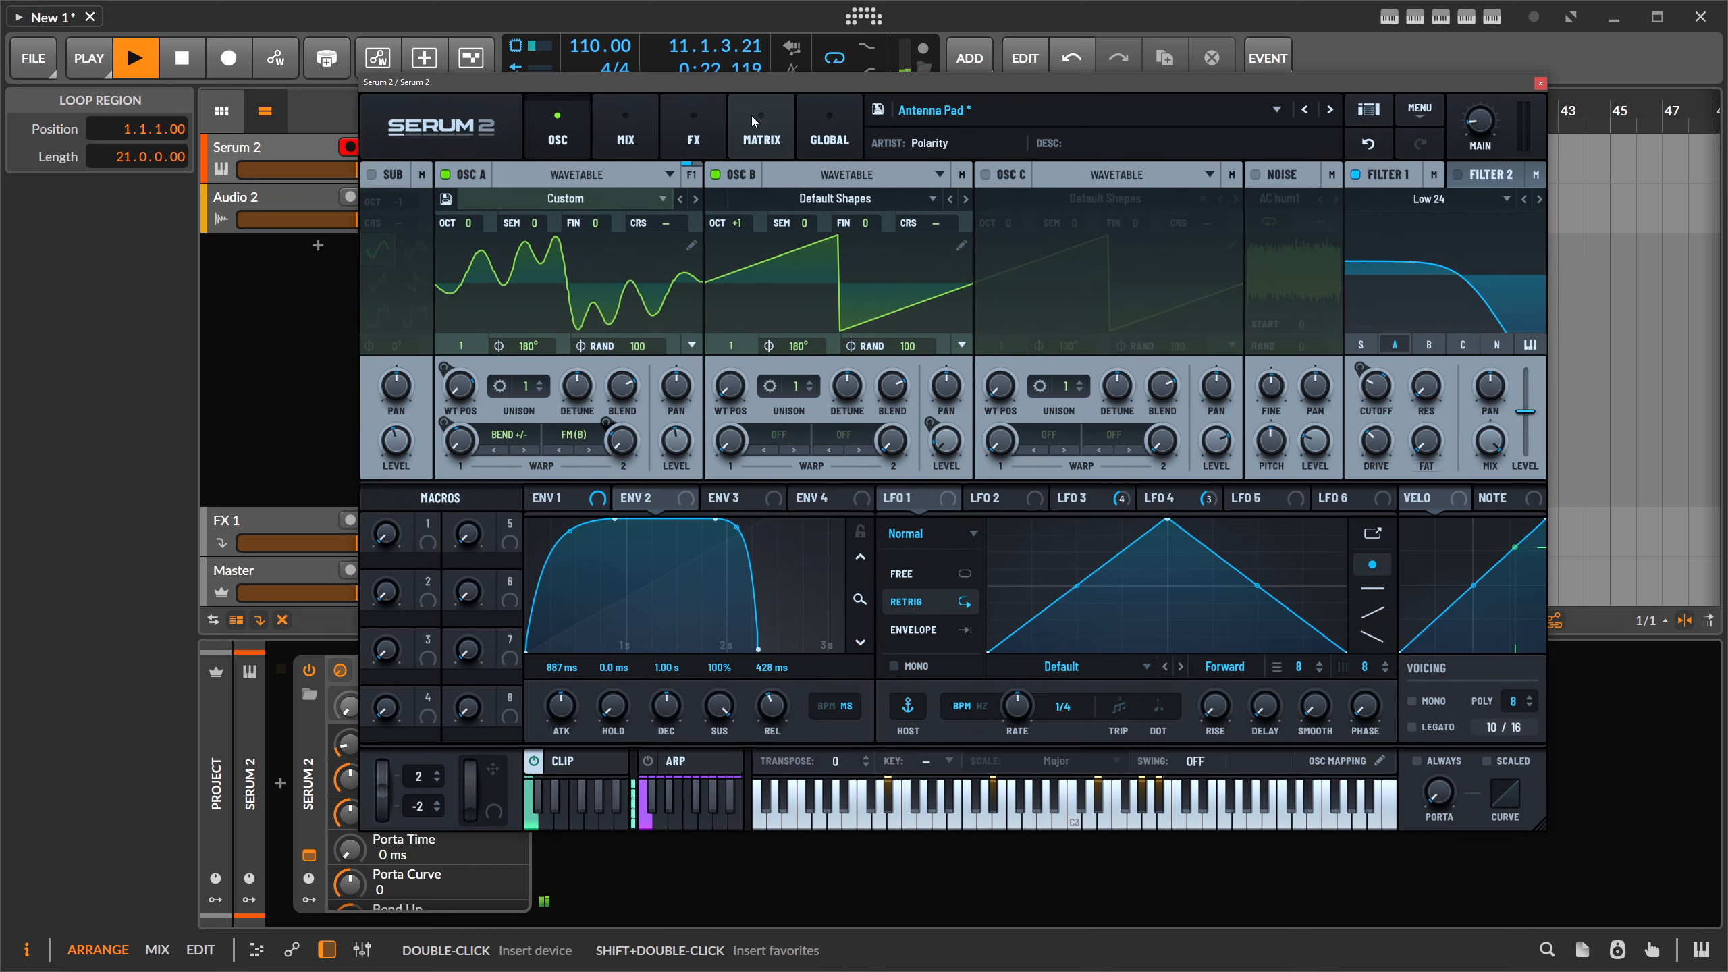
left_click(597, 178)
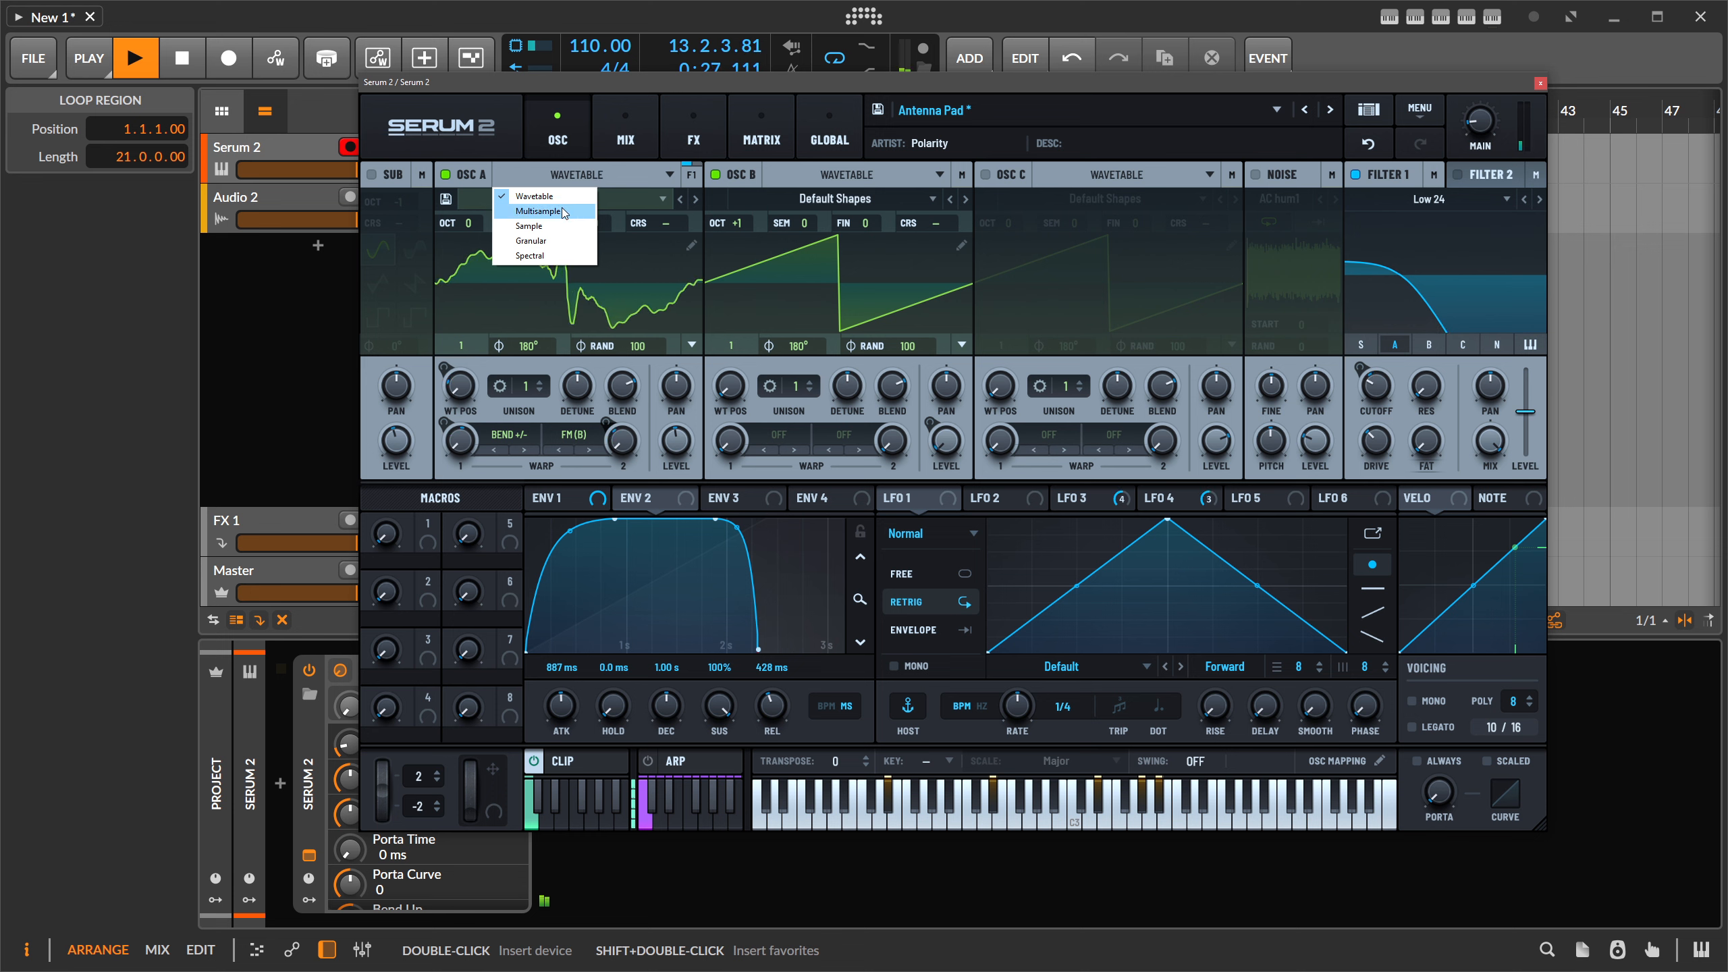
left_click(934, 110)
mouse_move(943, 134)
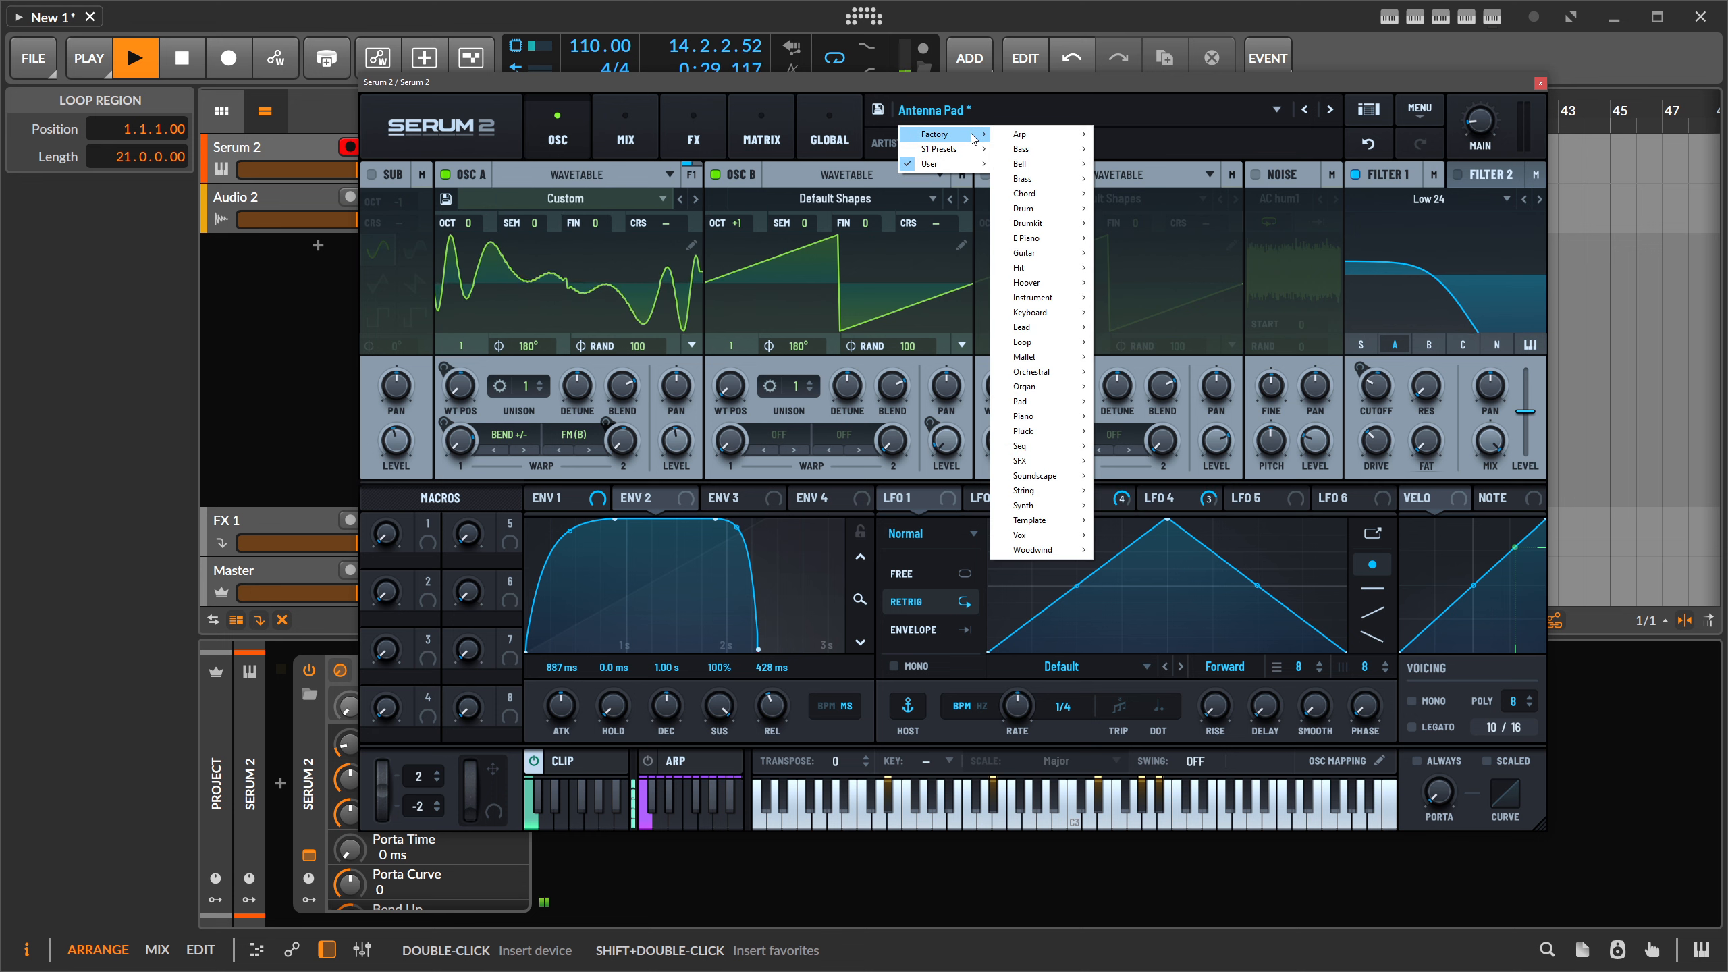
left_click(1419, 108)
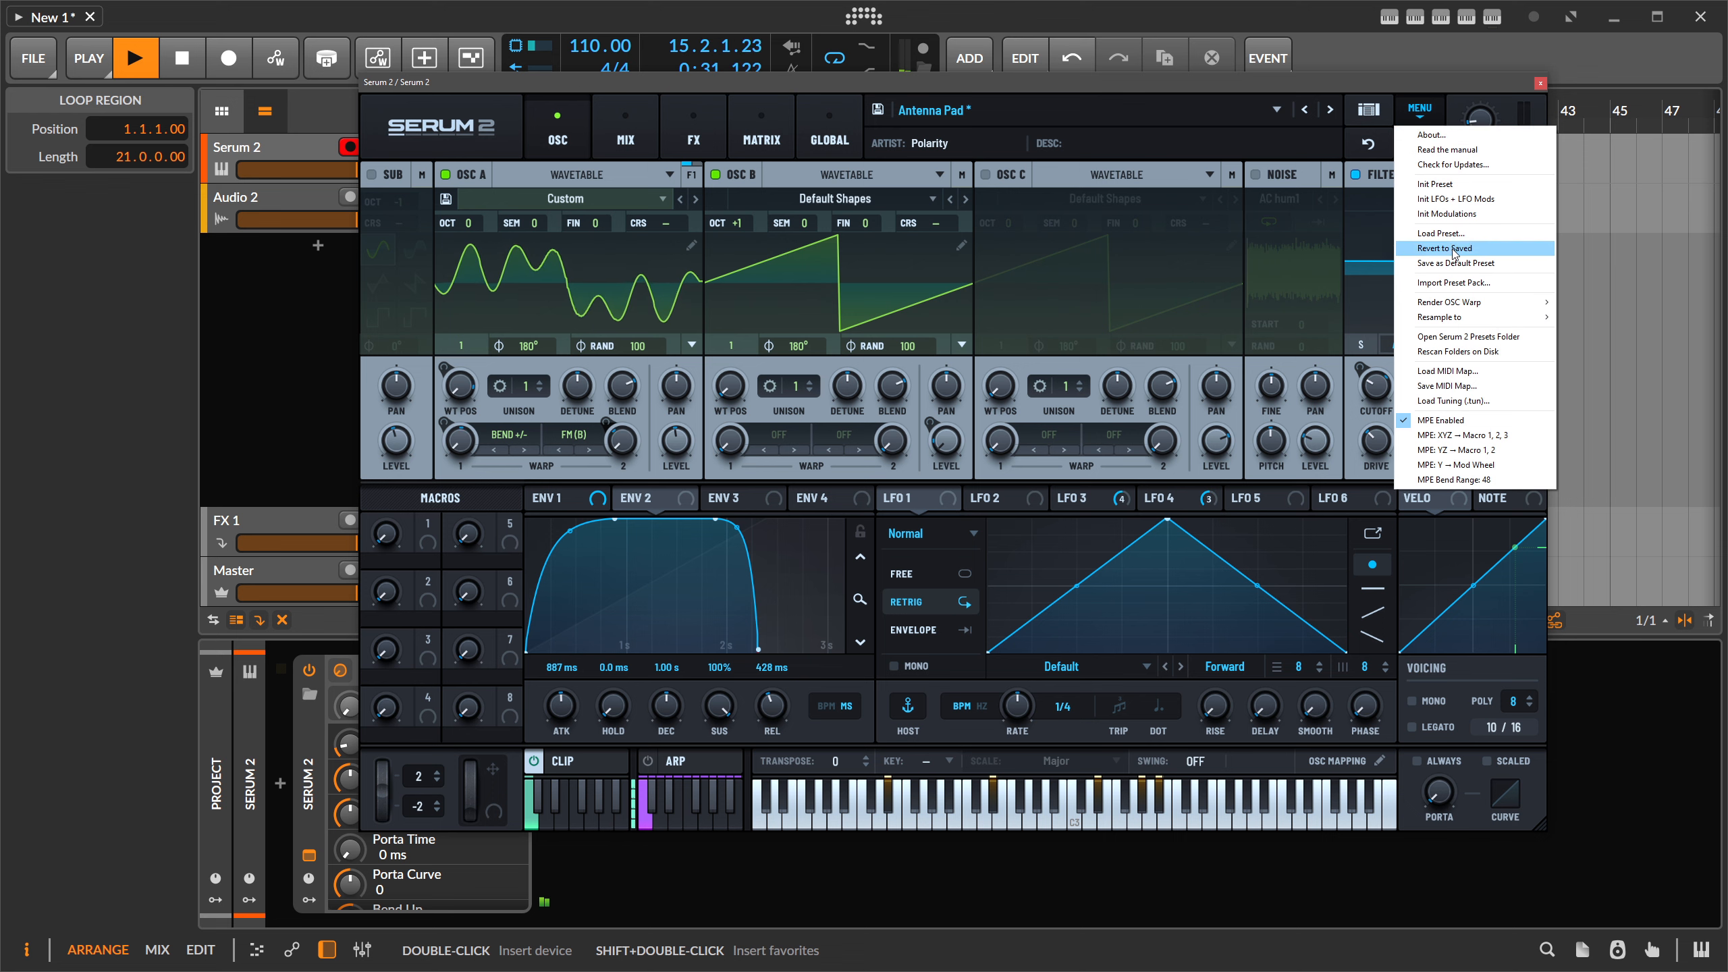
left_click(1437, 185)
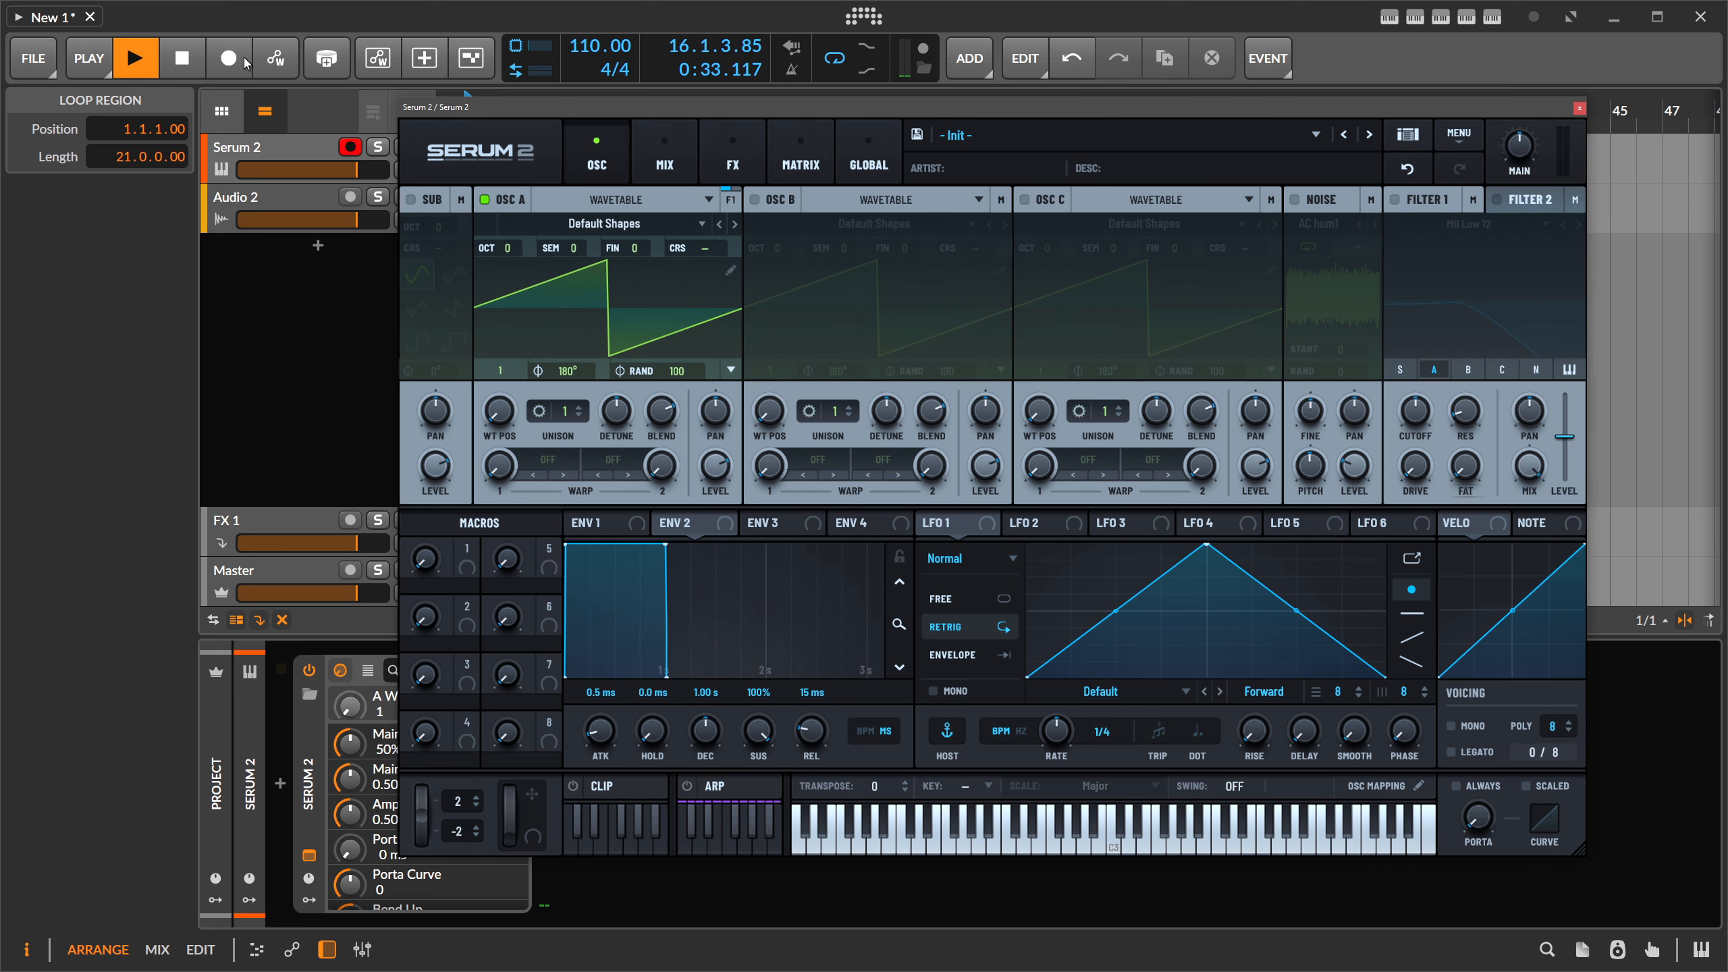
left_click(181, 58)
- Switch OSC A to Multisample and load Factory > Keys > Baby Grand Piano 2
left_click_drag(460, 109, 430, 83)
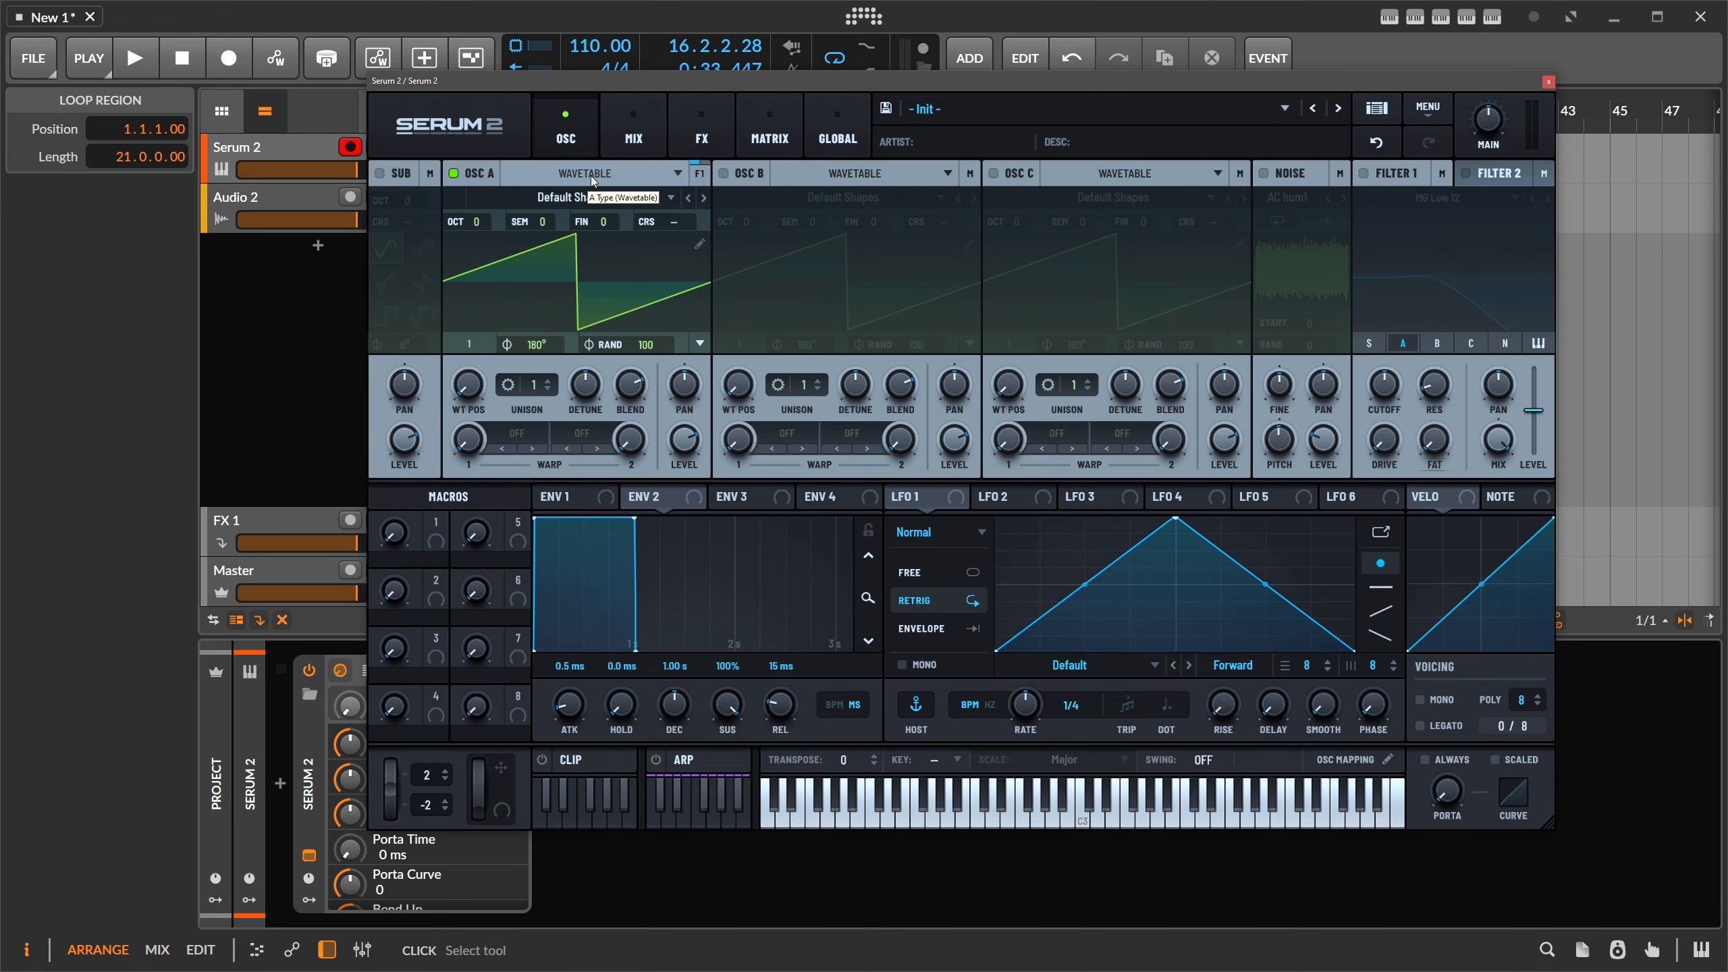
left_click(586, 178)
left_click(579, 211)
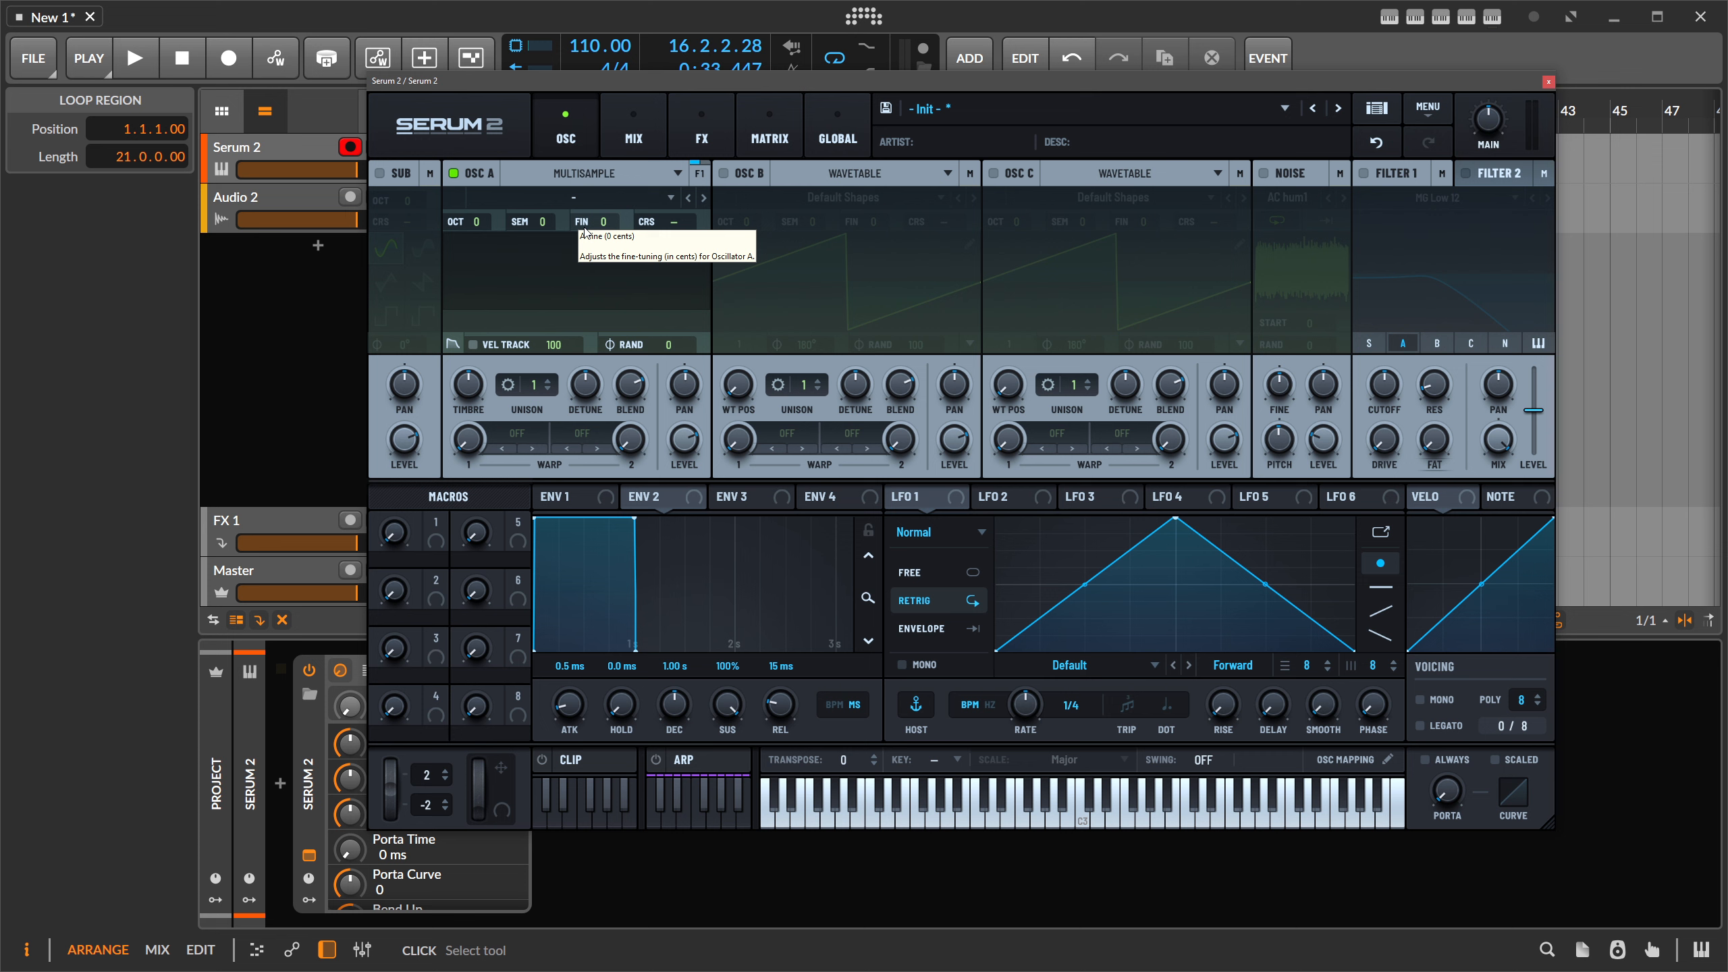
left_click(584, 198)
mouse_move(550, 217)
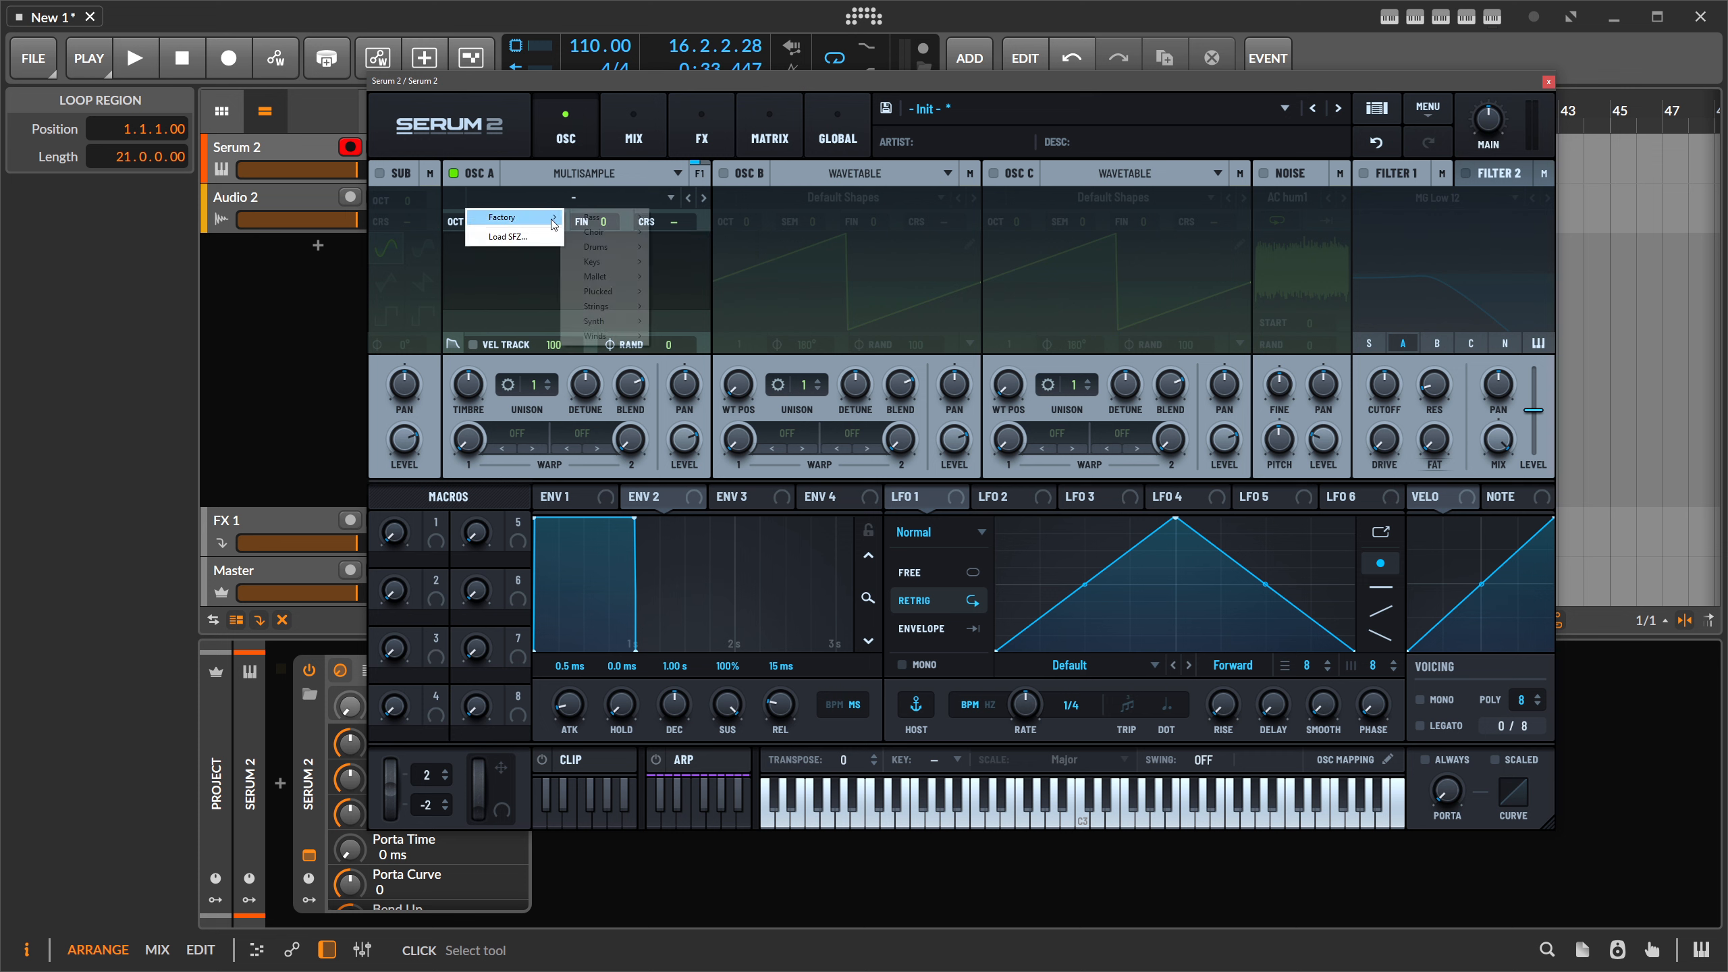
mouse_move(619, 224)
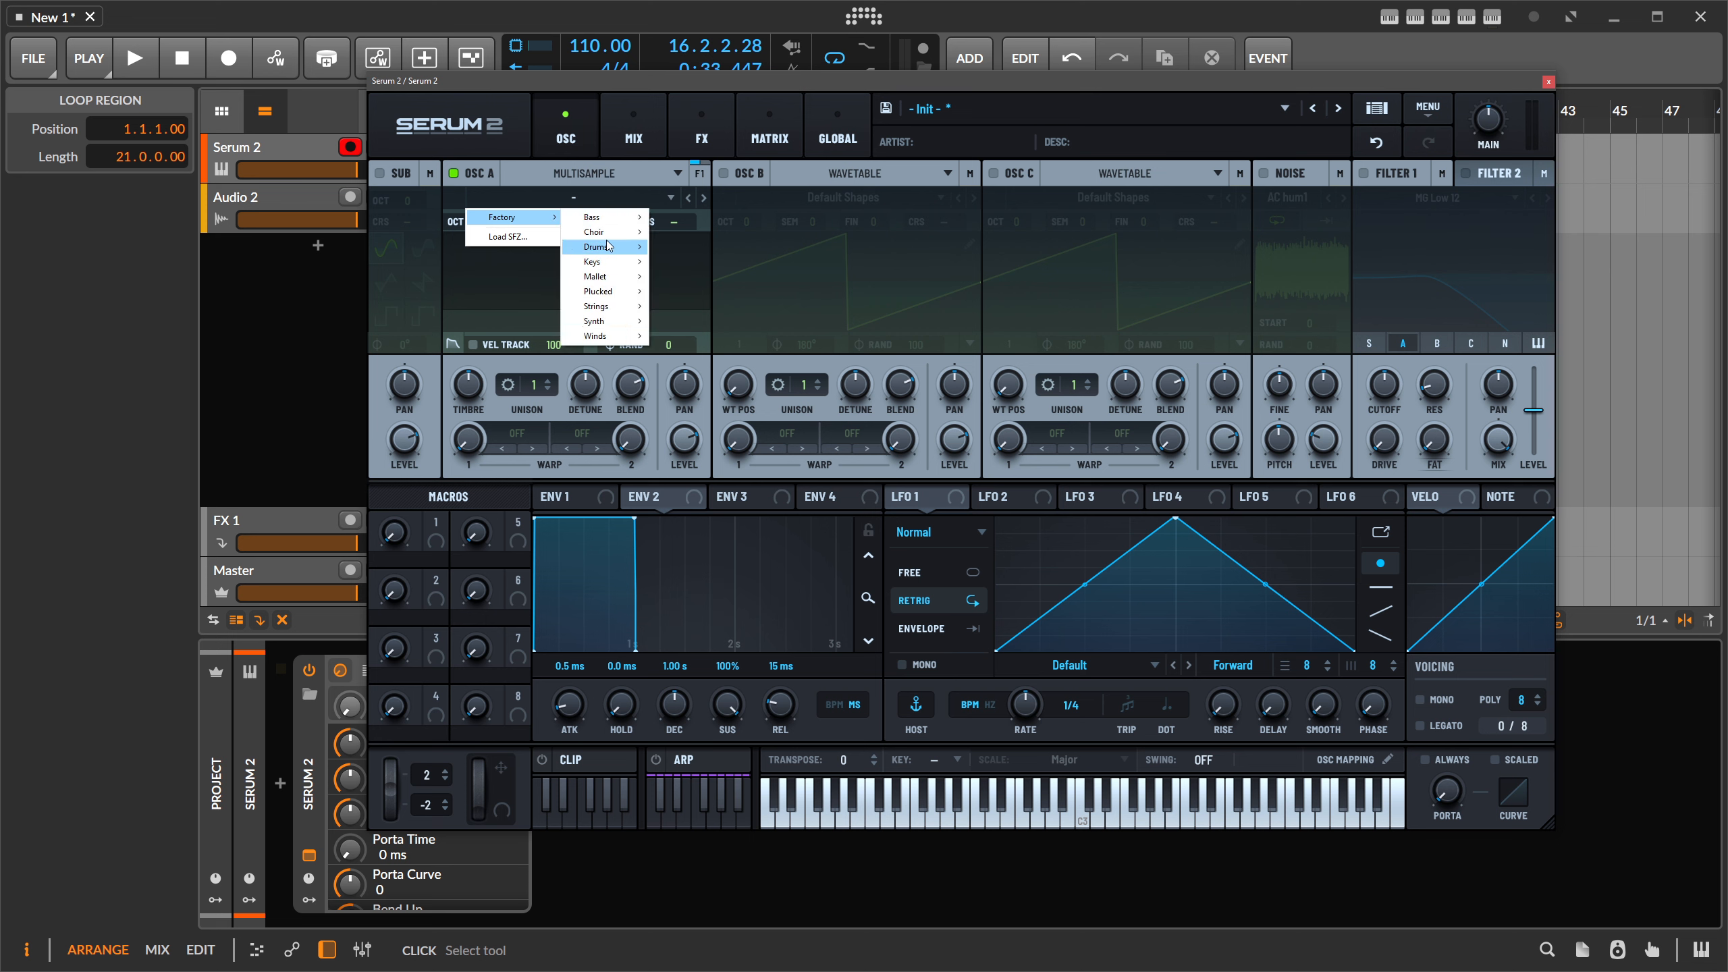
mouse_move(681, 251)
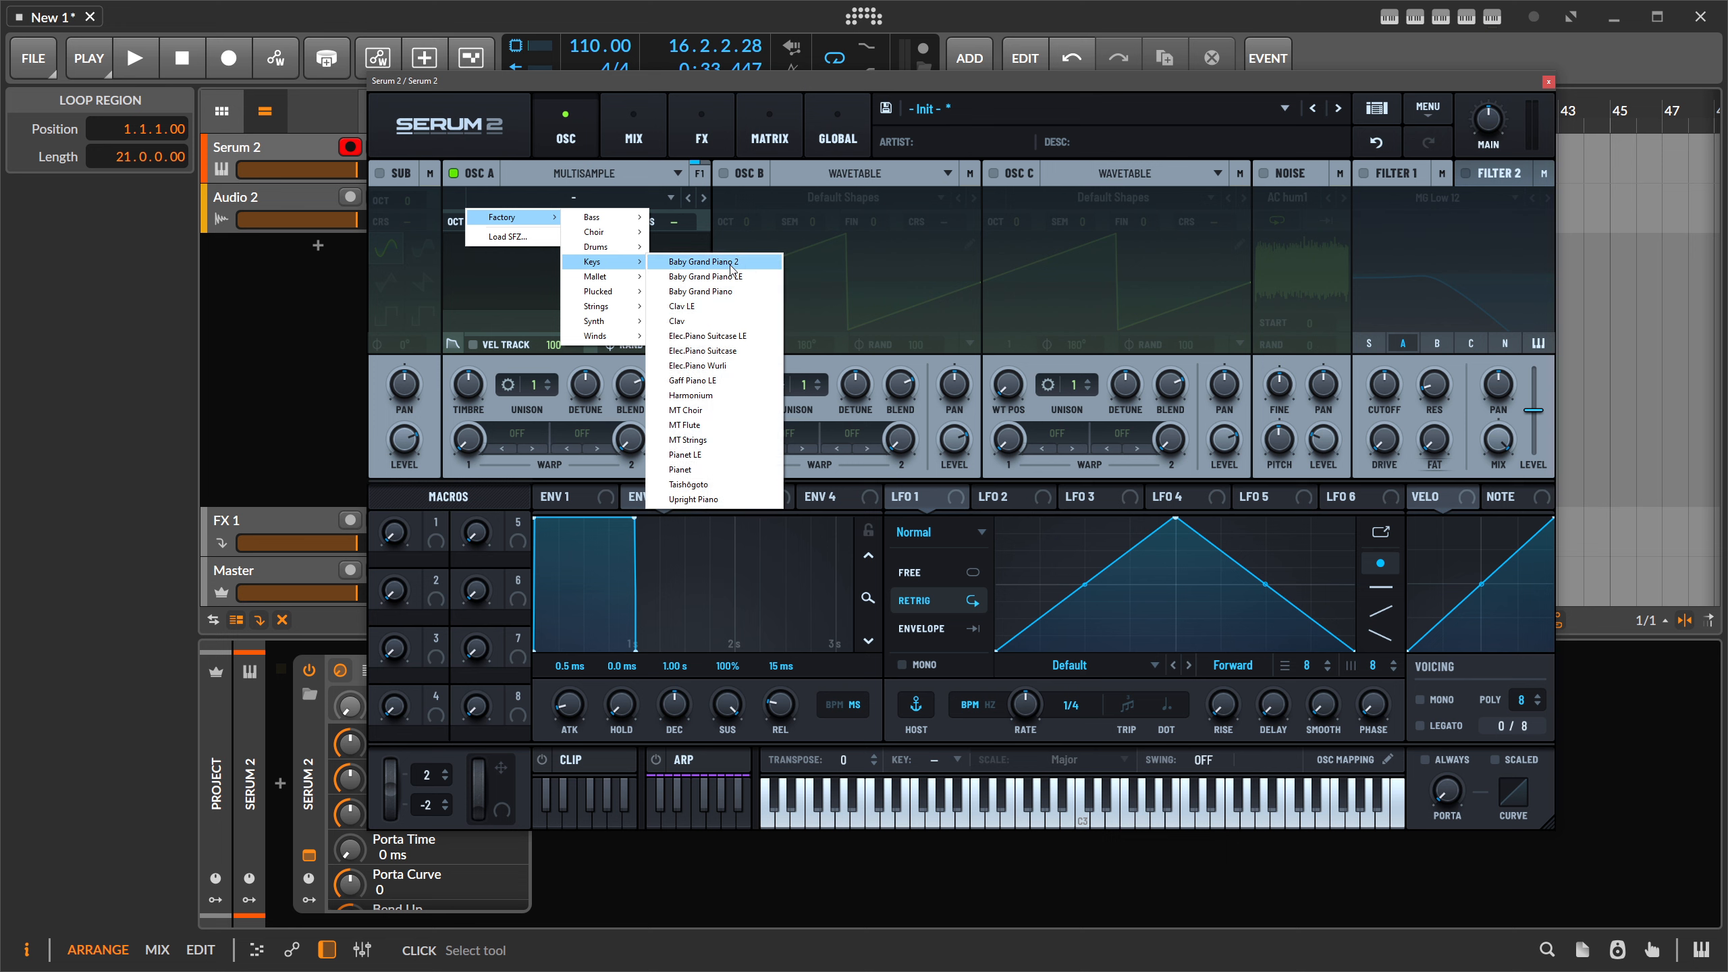
left_click(731, 265)
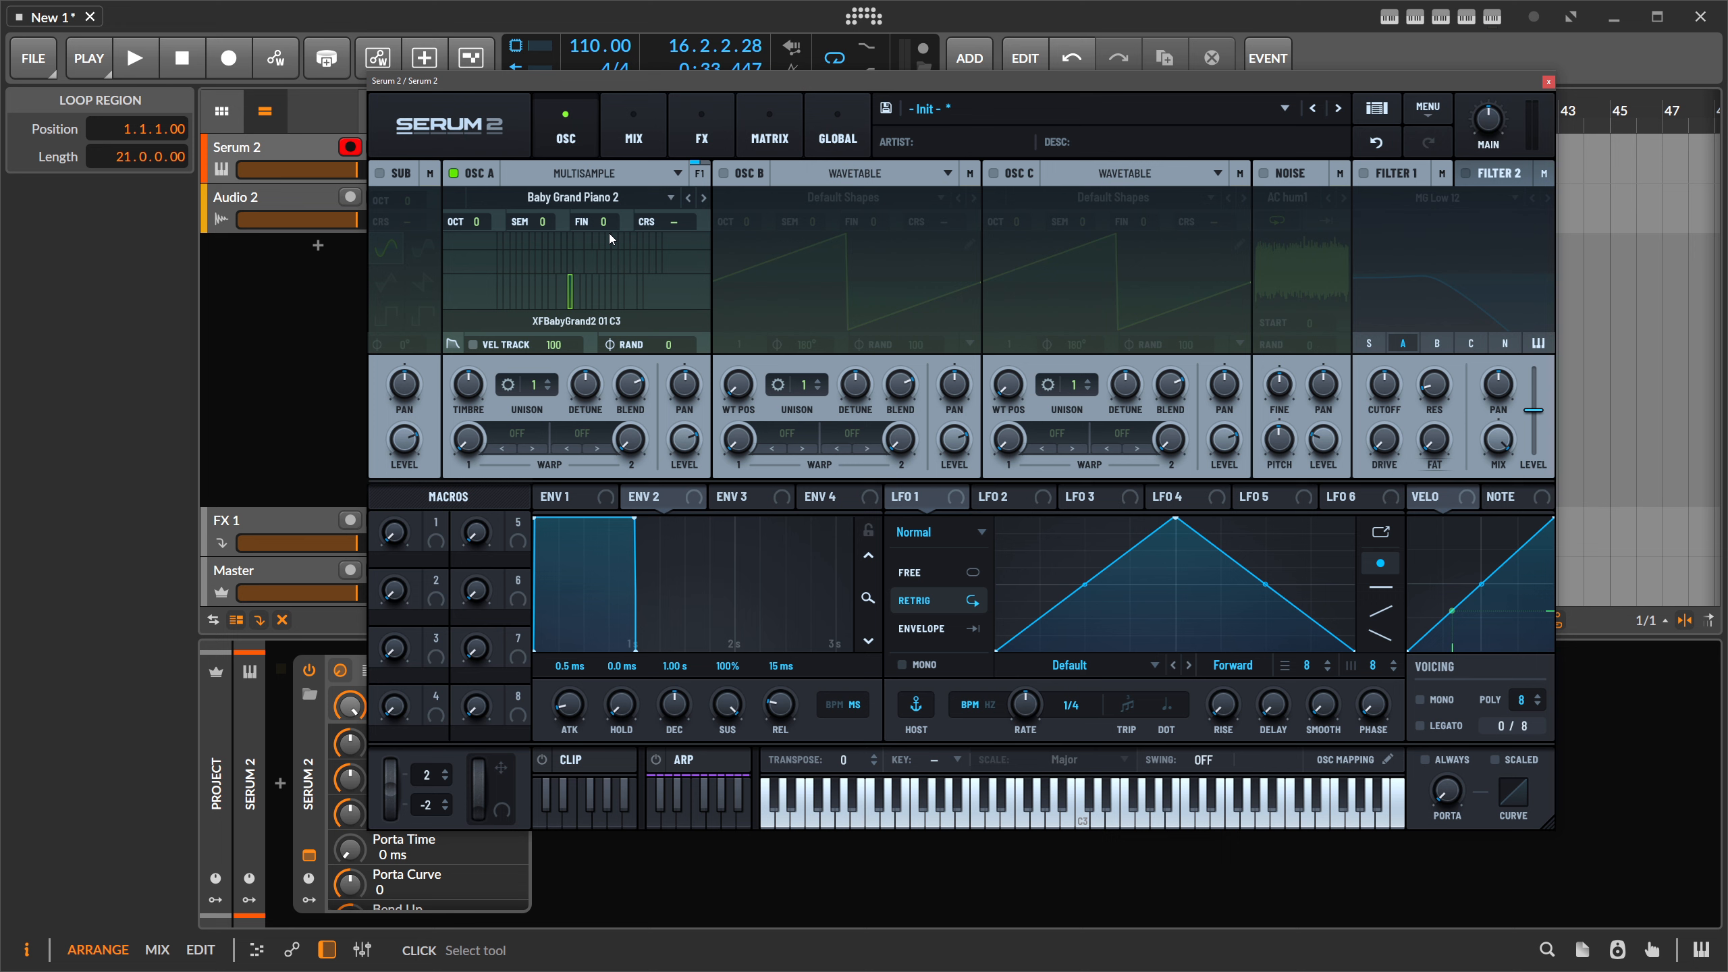
left_click(584, 173)
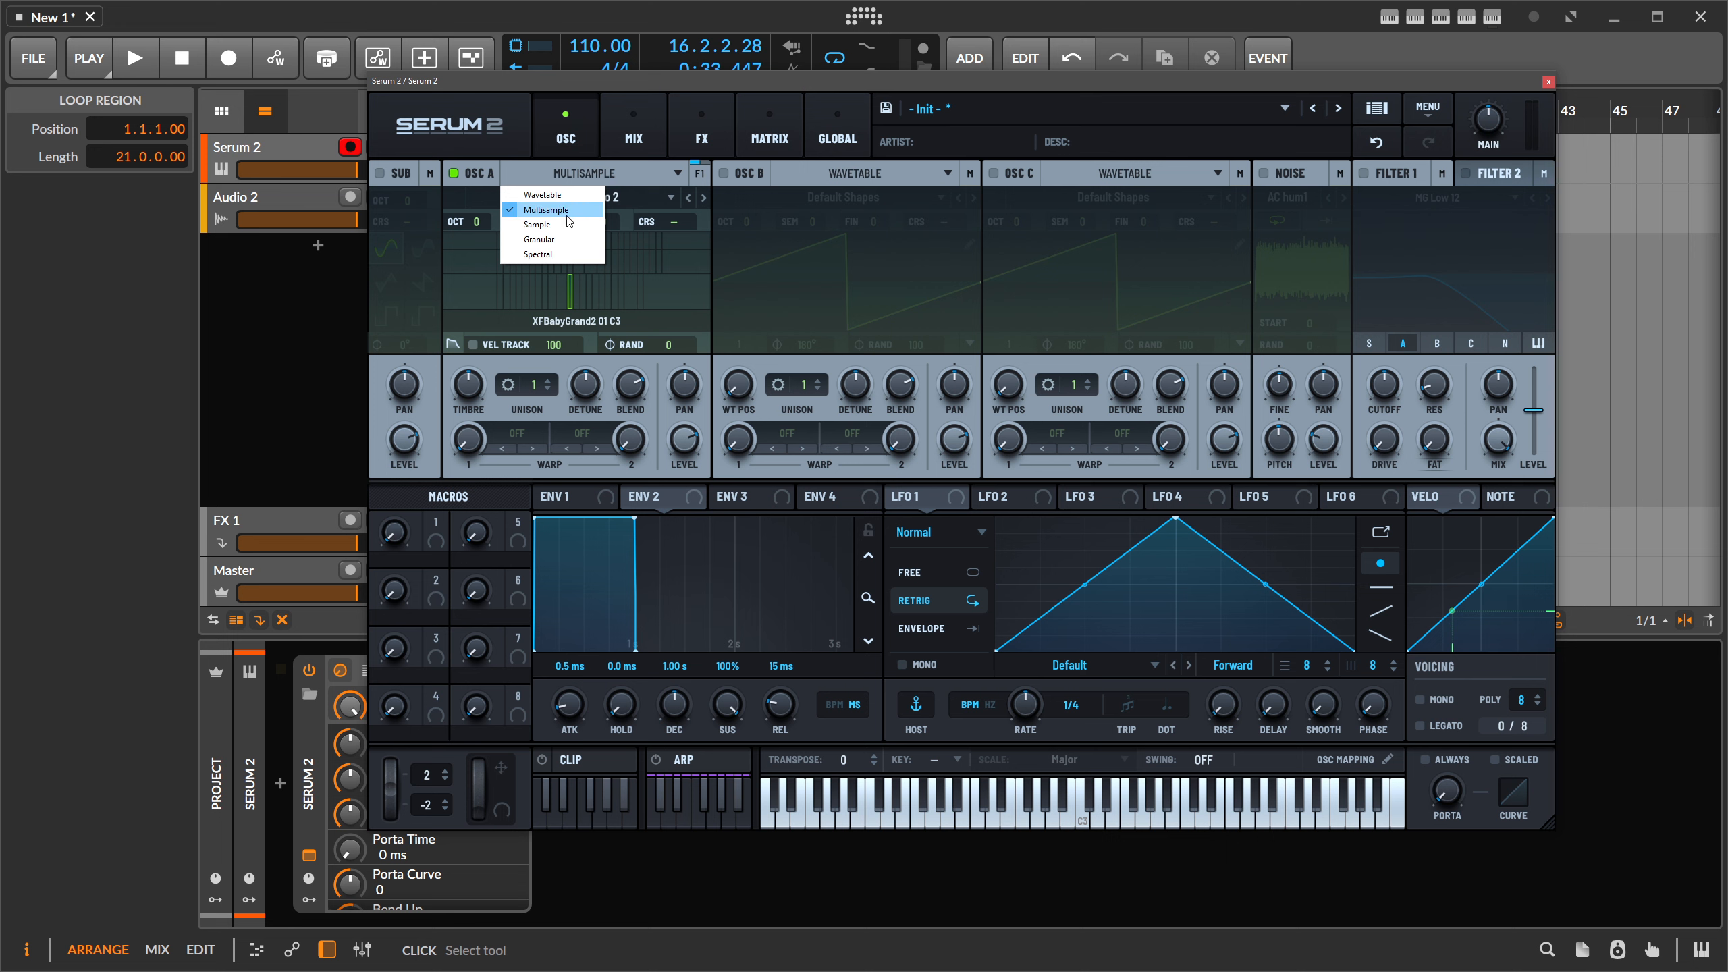
- Switch OSC A to Sample, load Alu Fingerstyle, and set Loop X-Fade to 33%
left_click(550, 226)
left_click(562, 196)
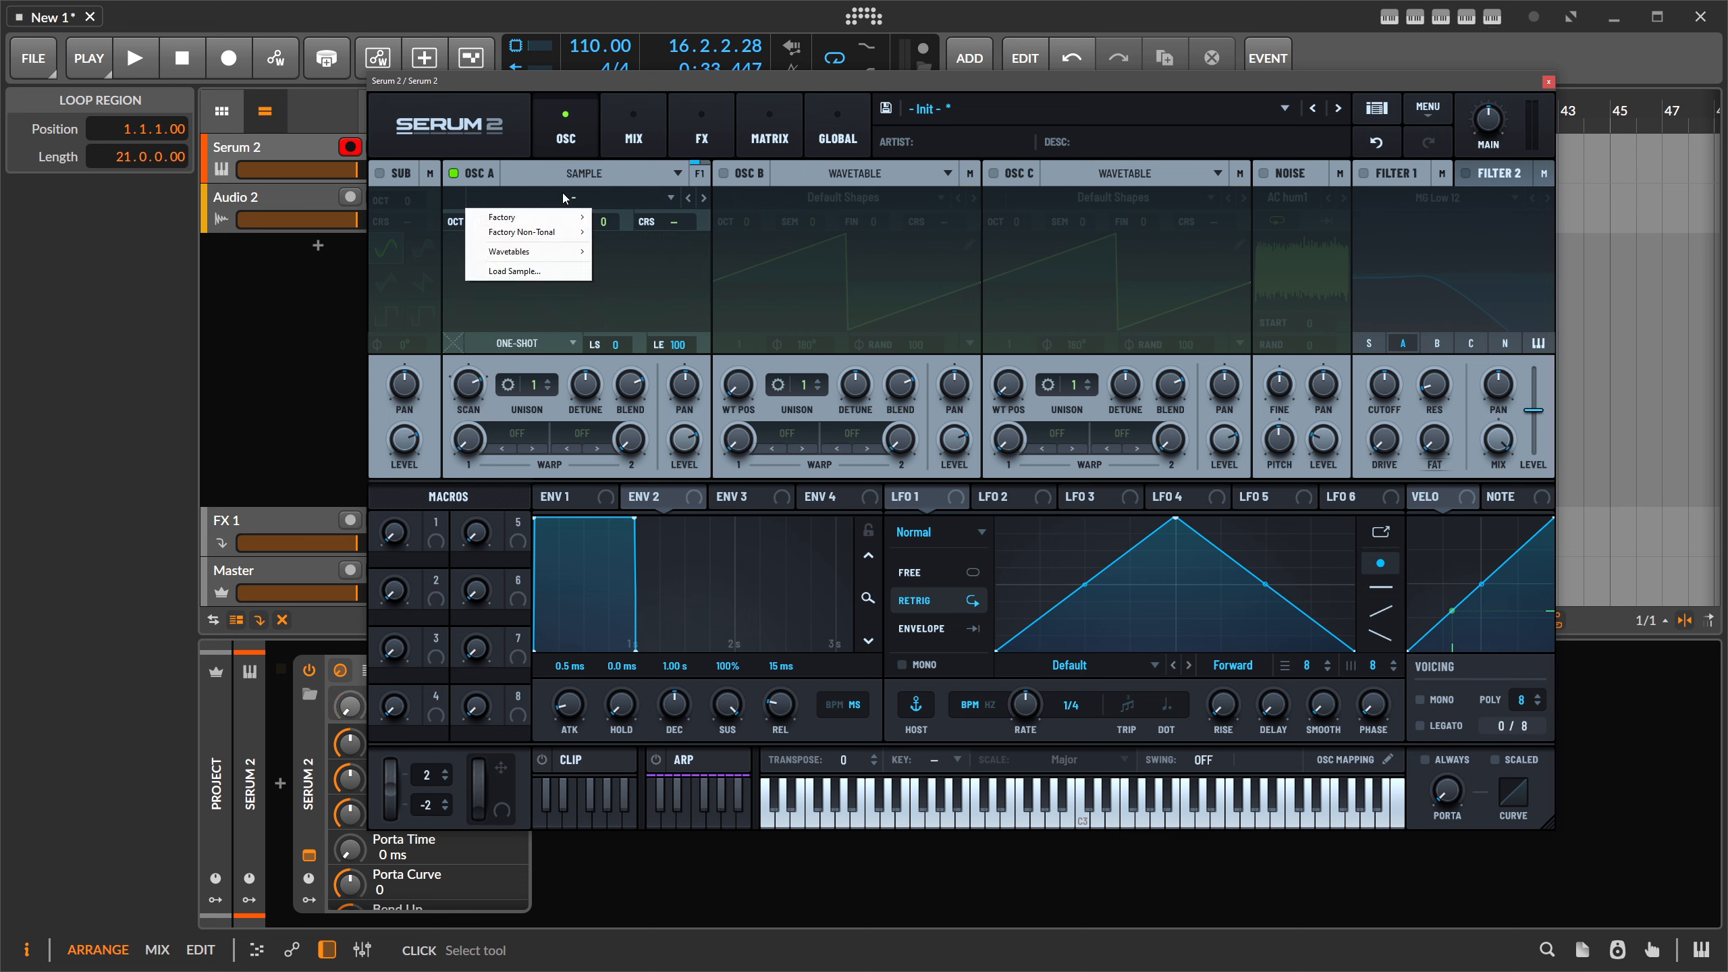
mouse_move(551, 223)
left_click(729, 305)
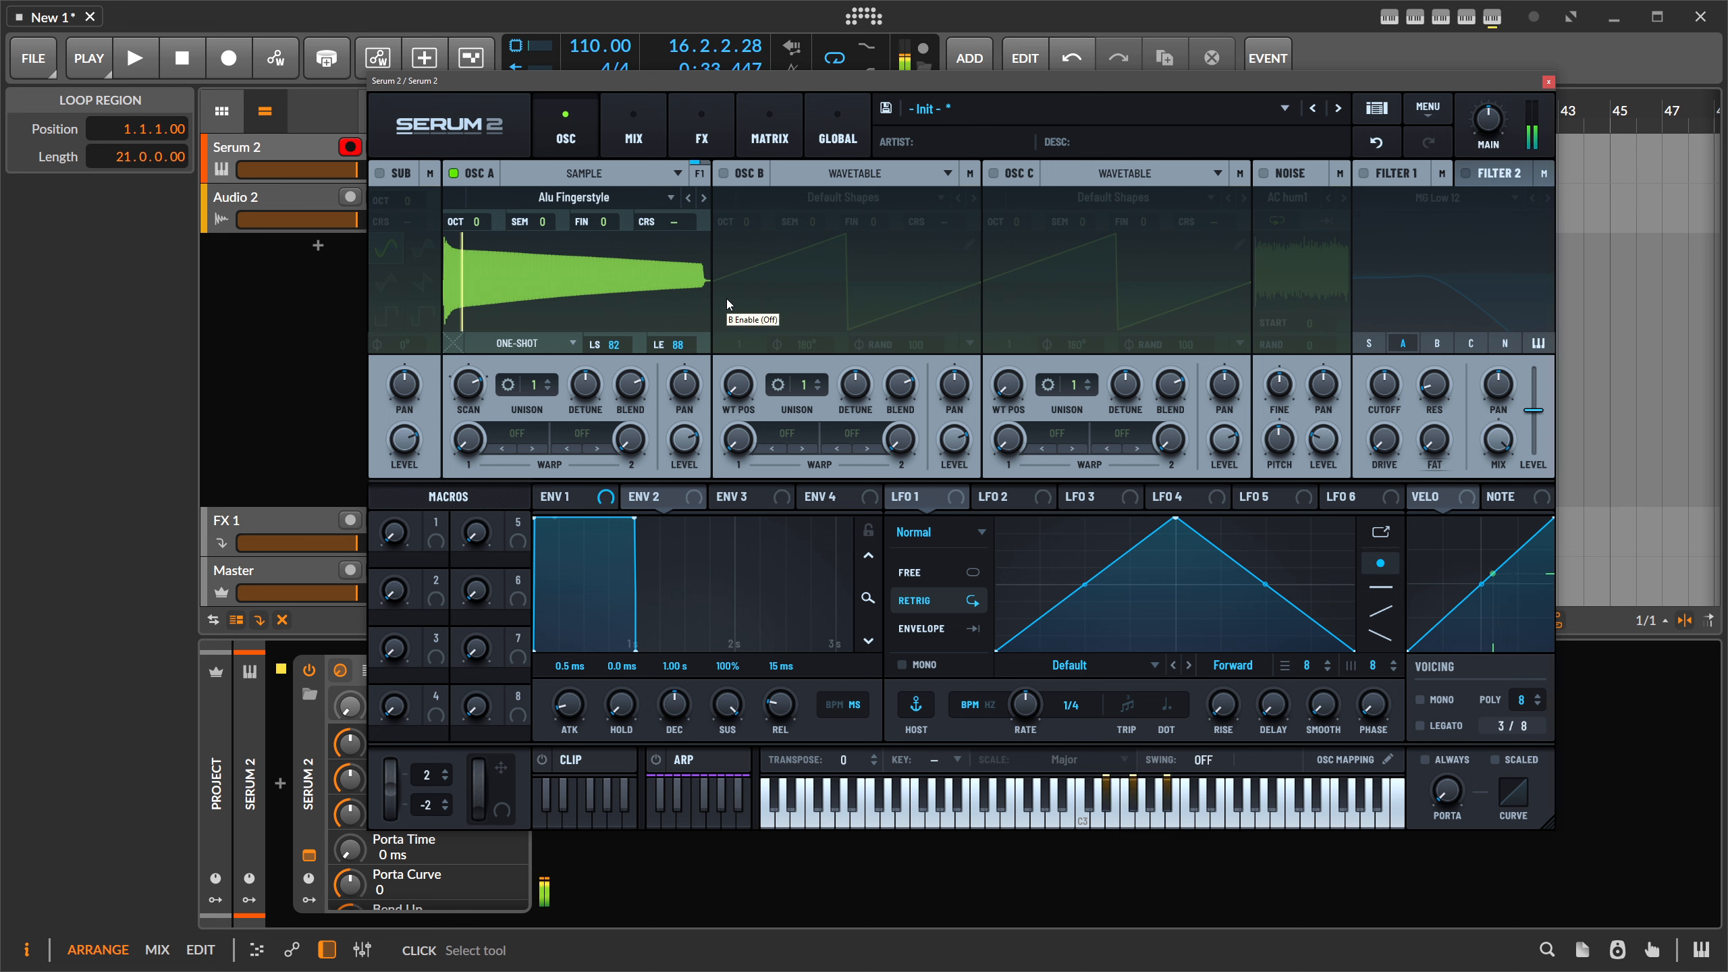
left_click_drag(452, 343, 467, 290)
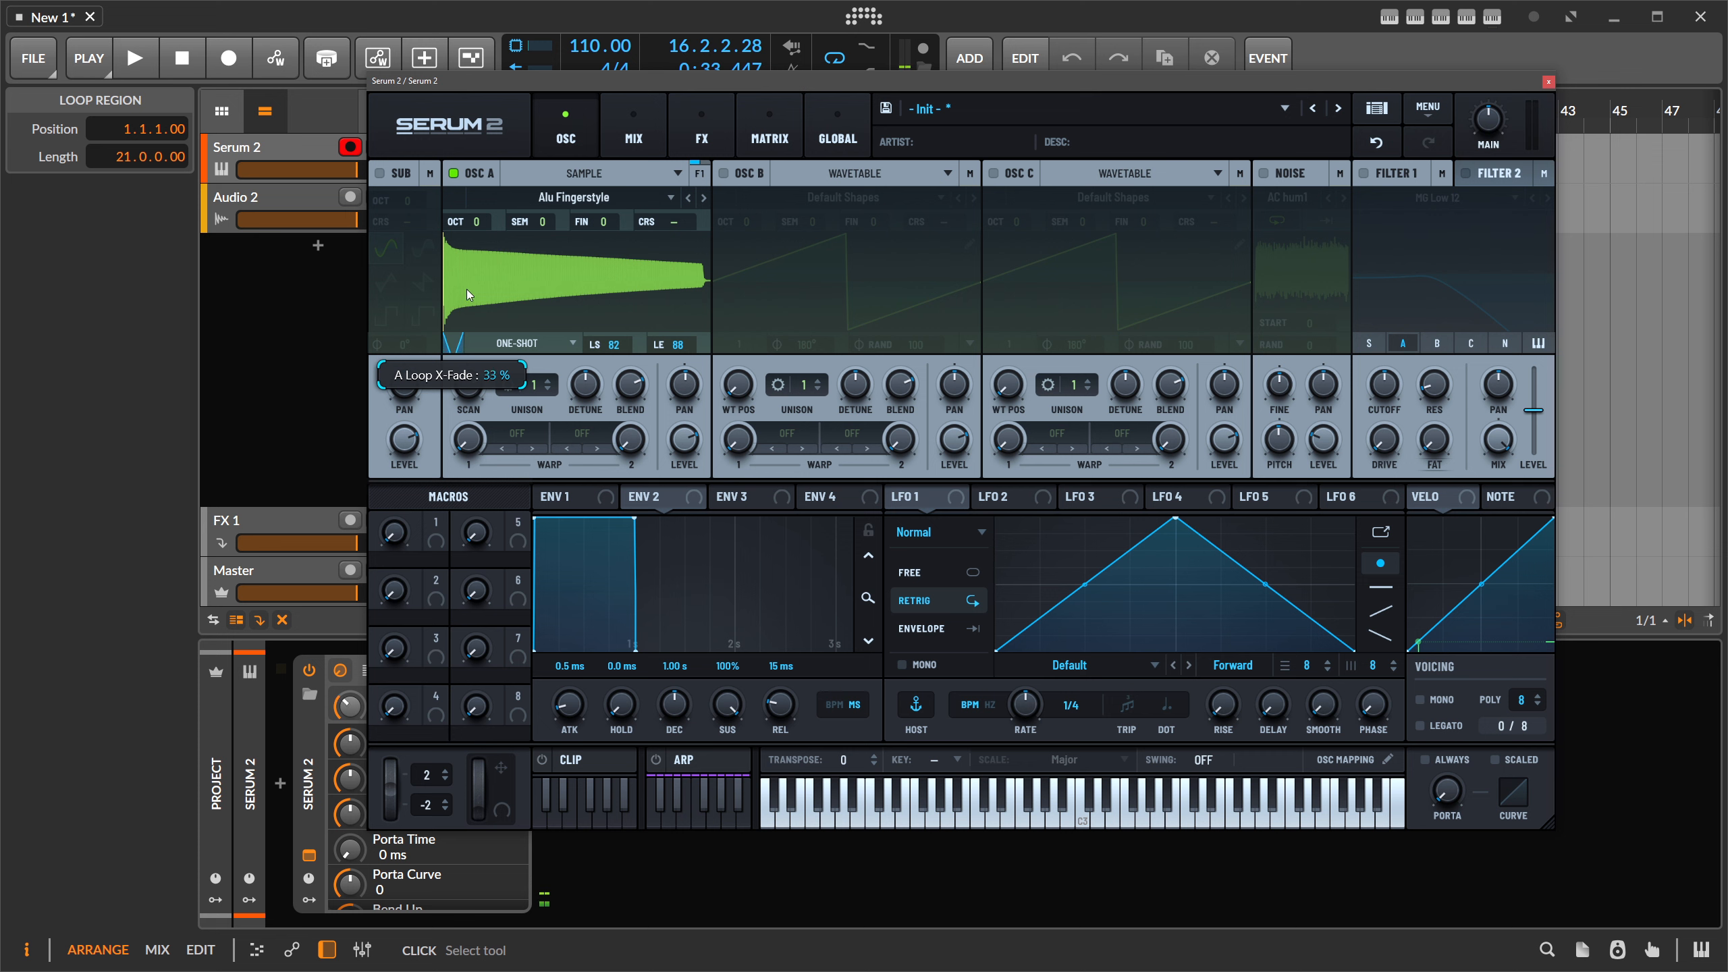
- Try the loop modes, move the loop region to 12–19, and settle on Rev Loop
left_click(517, 342)
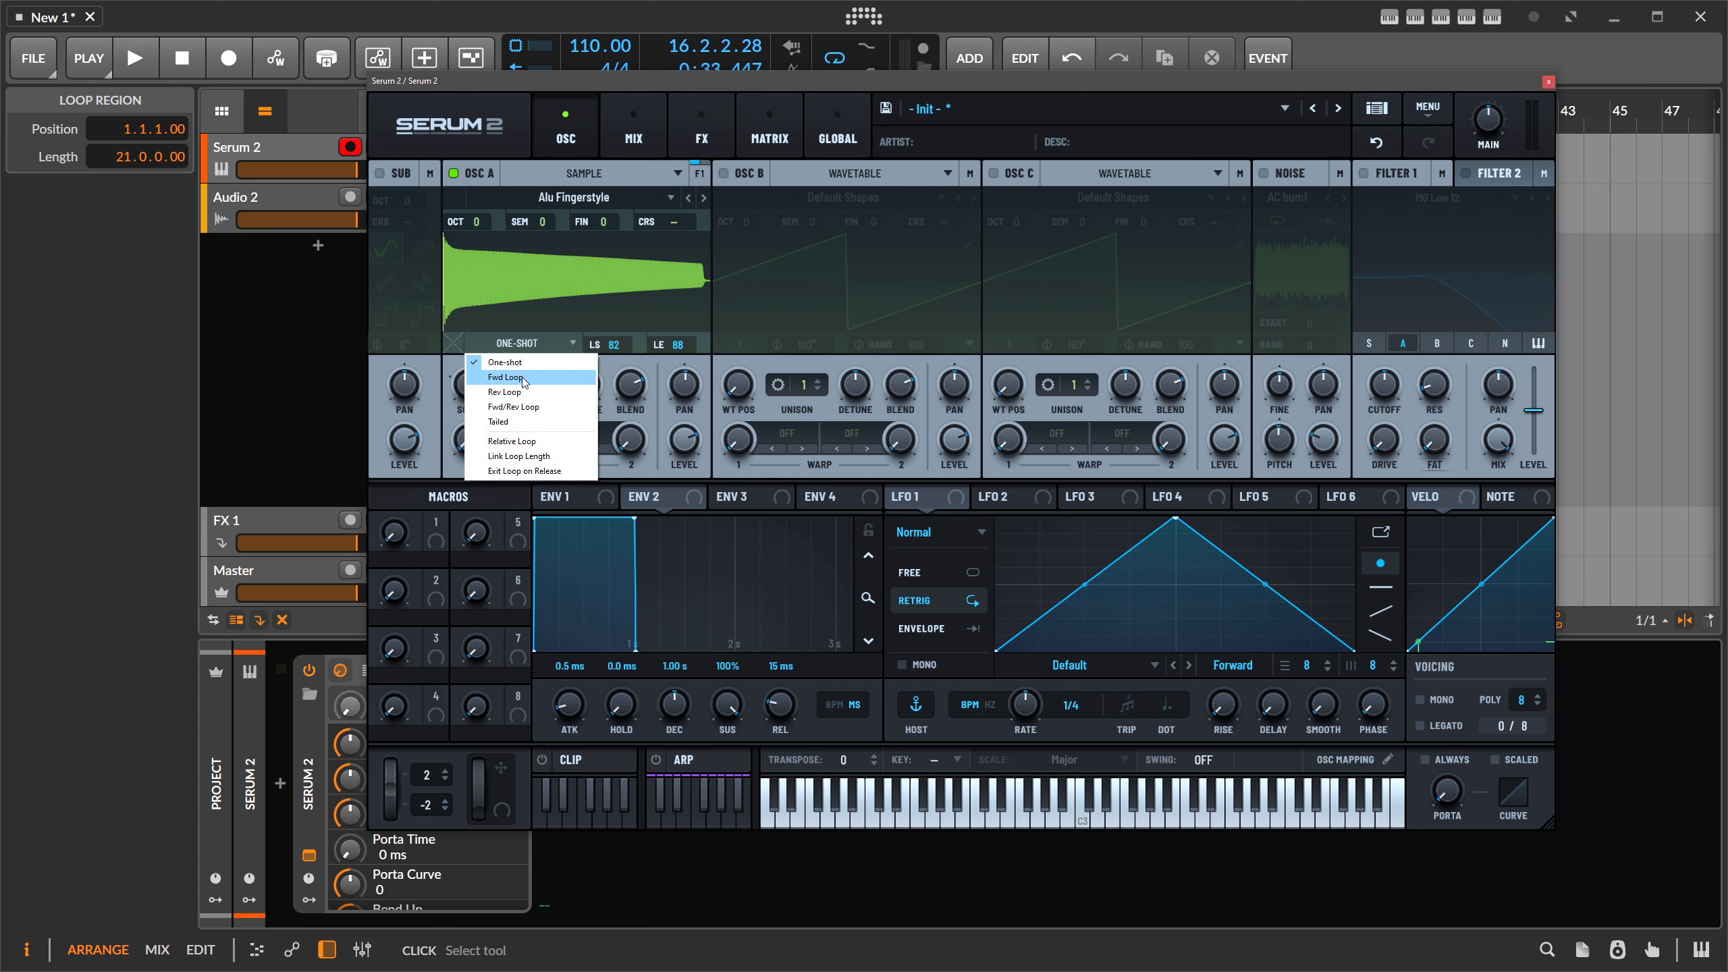
left_click(525, 380)
left_click(517, 343)
left_click(521, 393)
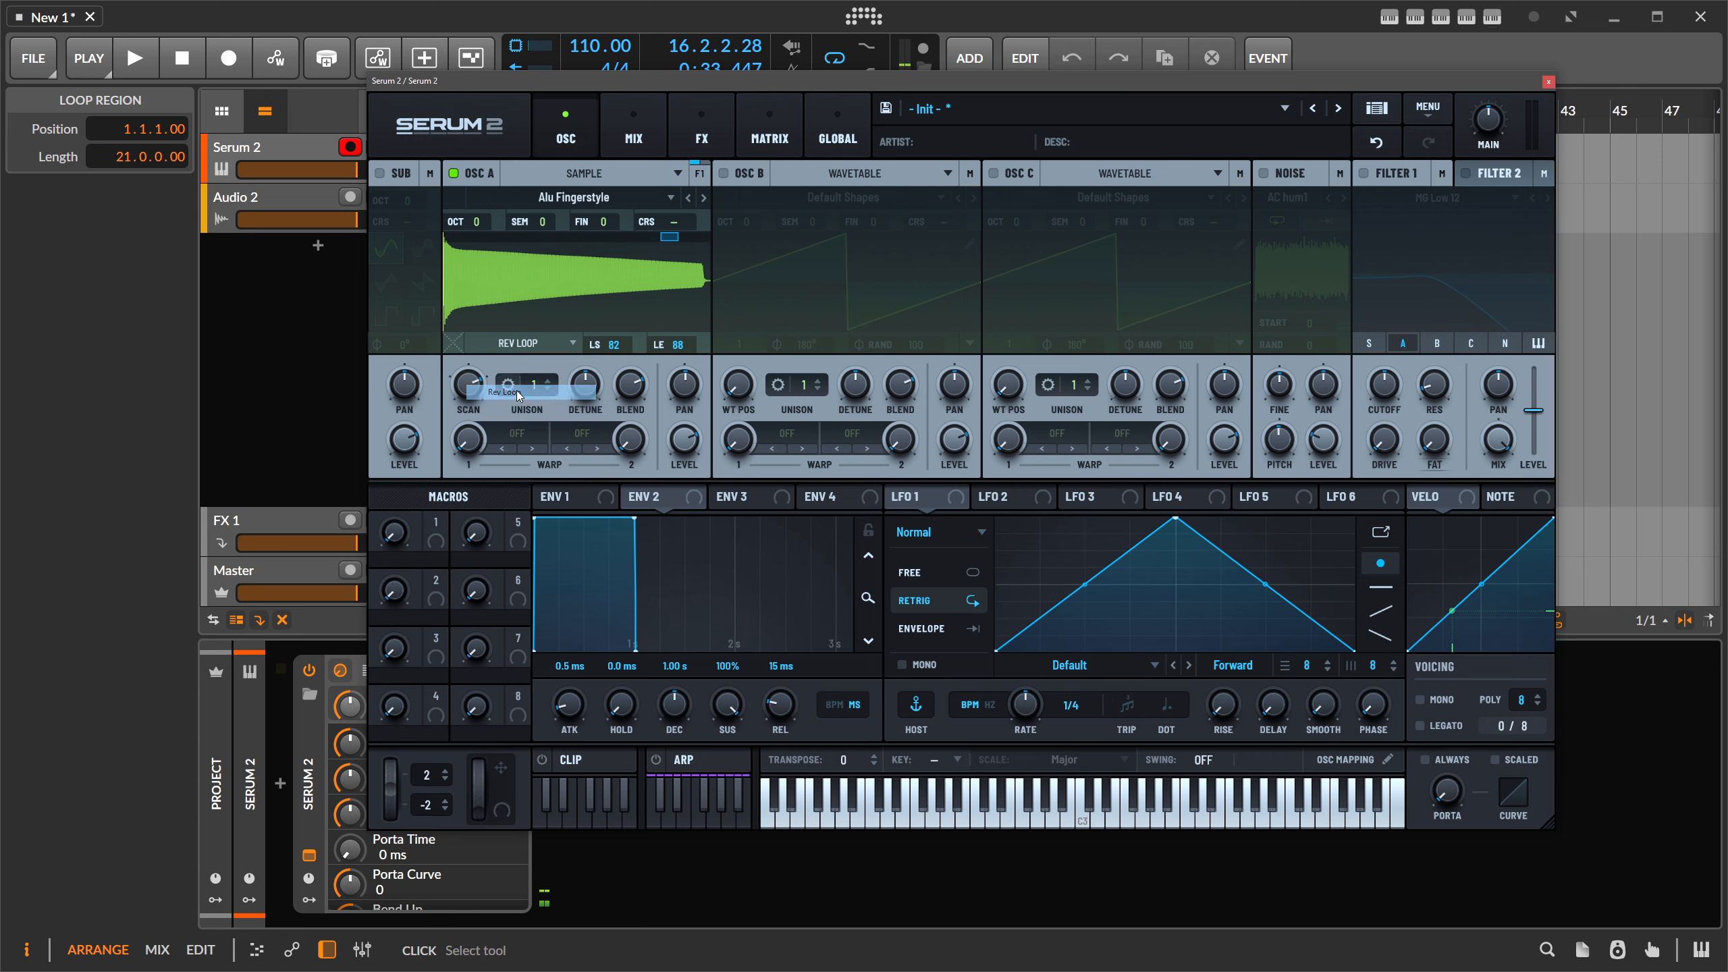
left_click(517, 343)
left_click(527, 407)
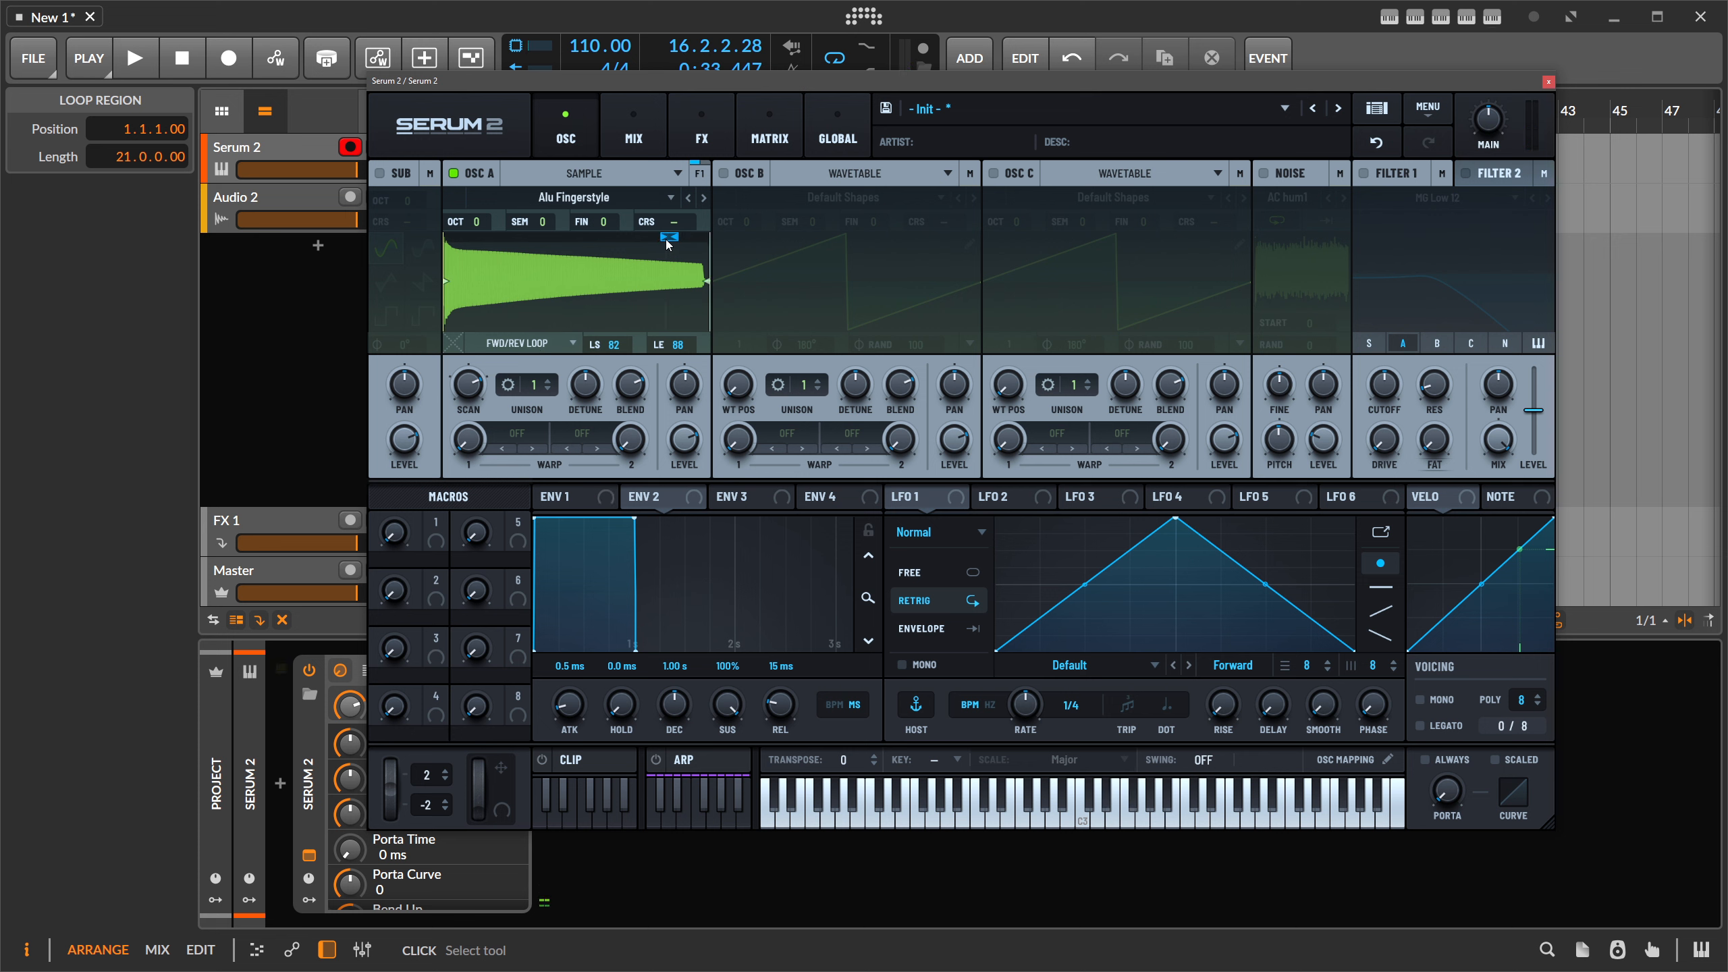
left_click_drag(665, 239, 476, 247)
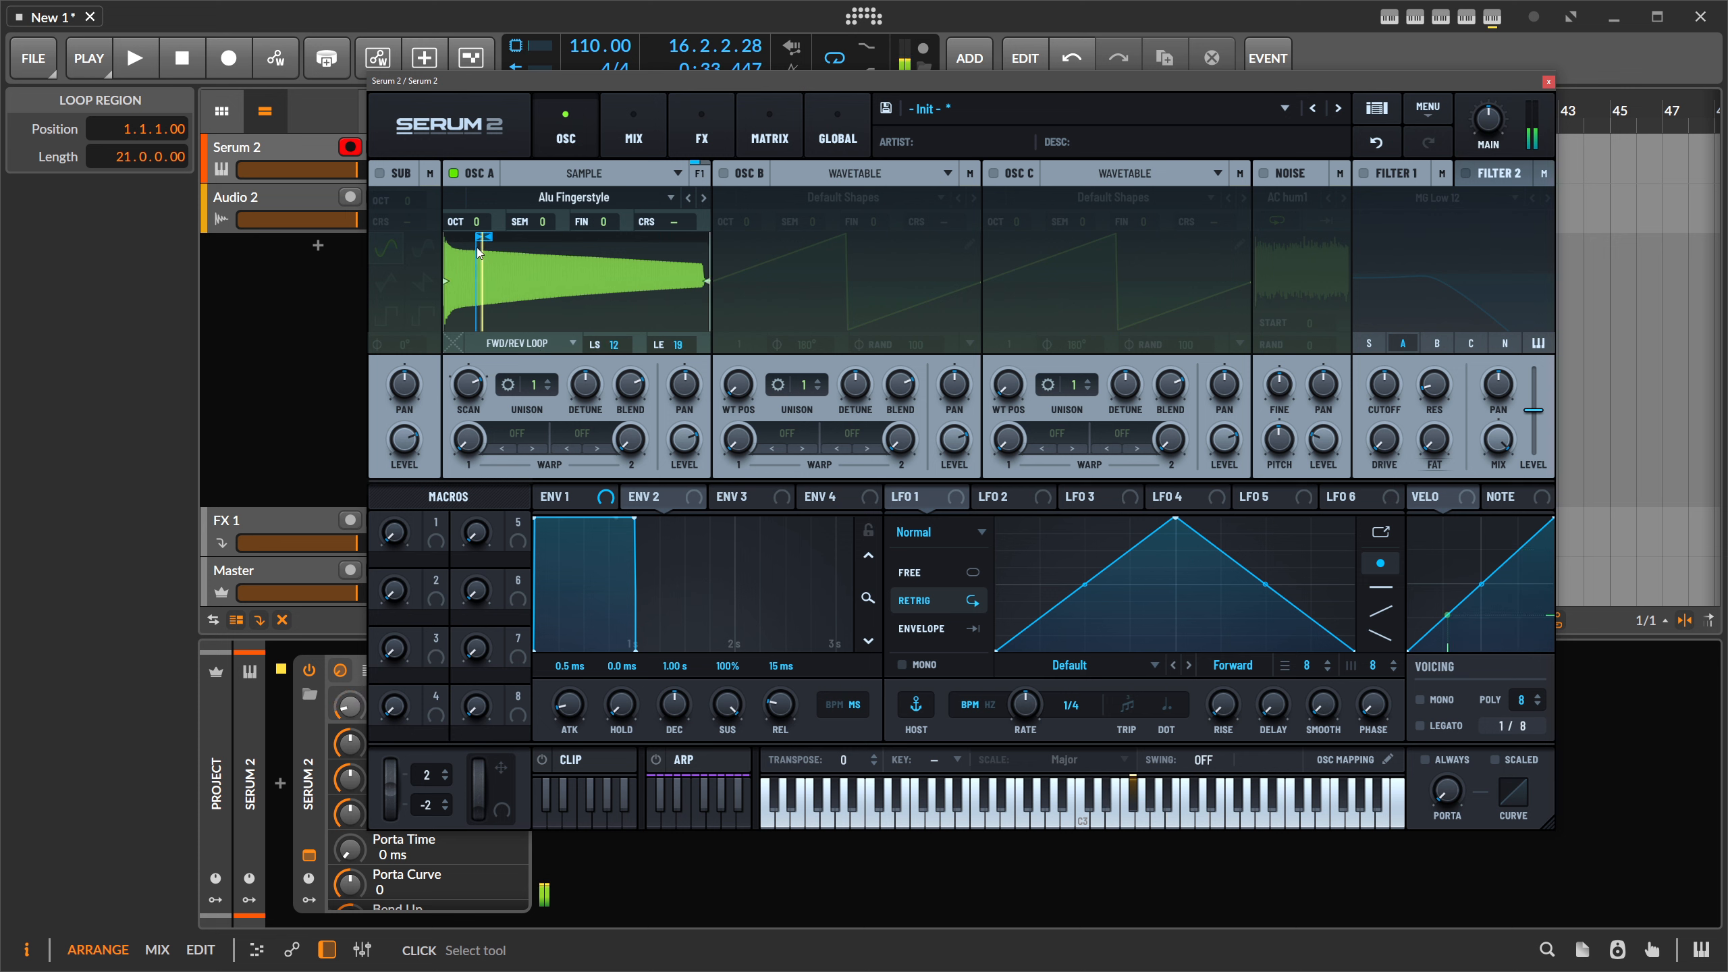
left_click(521, 343)
left_click(524, 394)
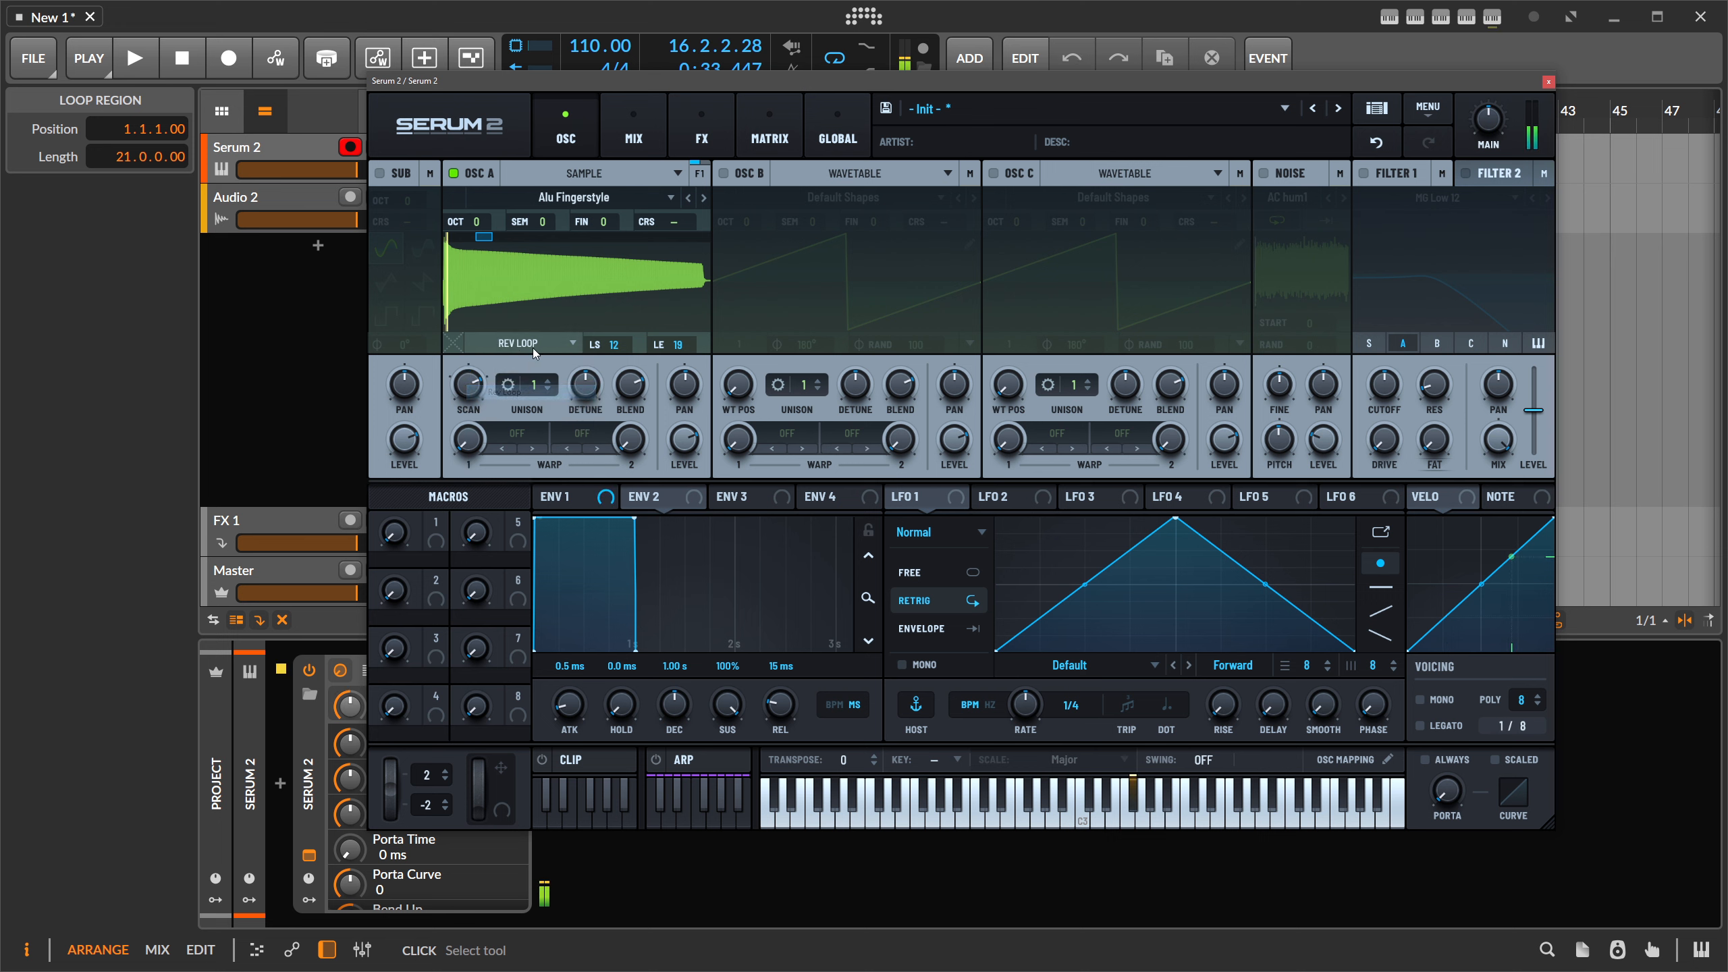
left_click(520, 345)
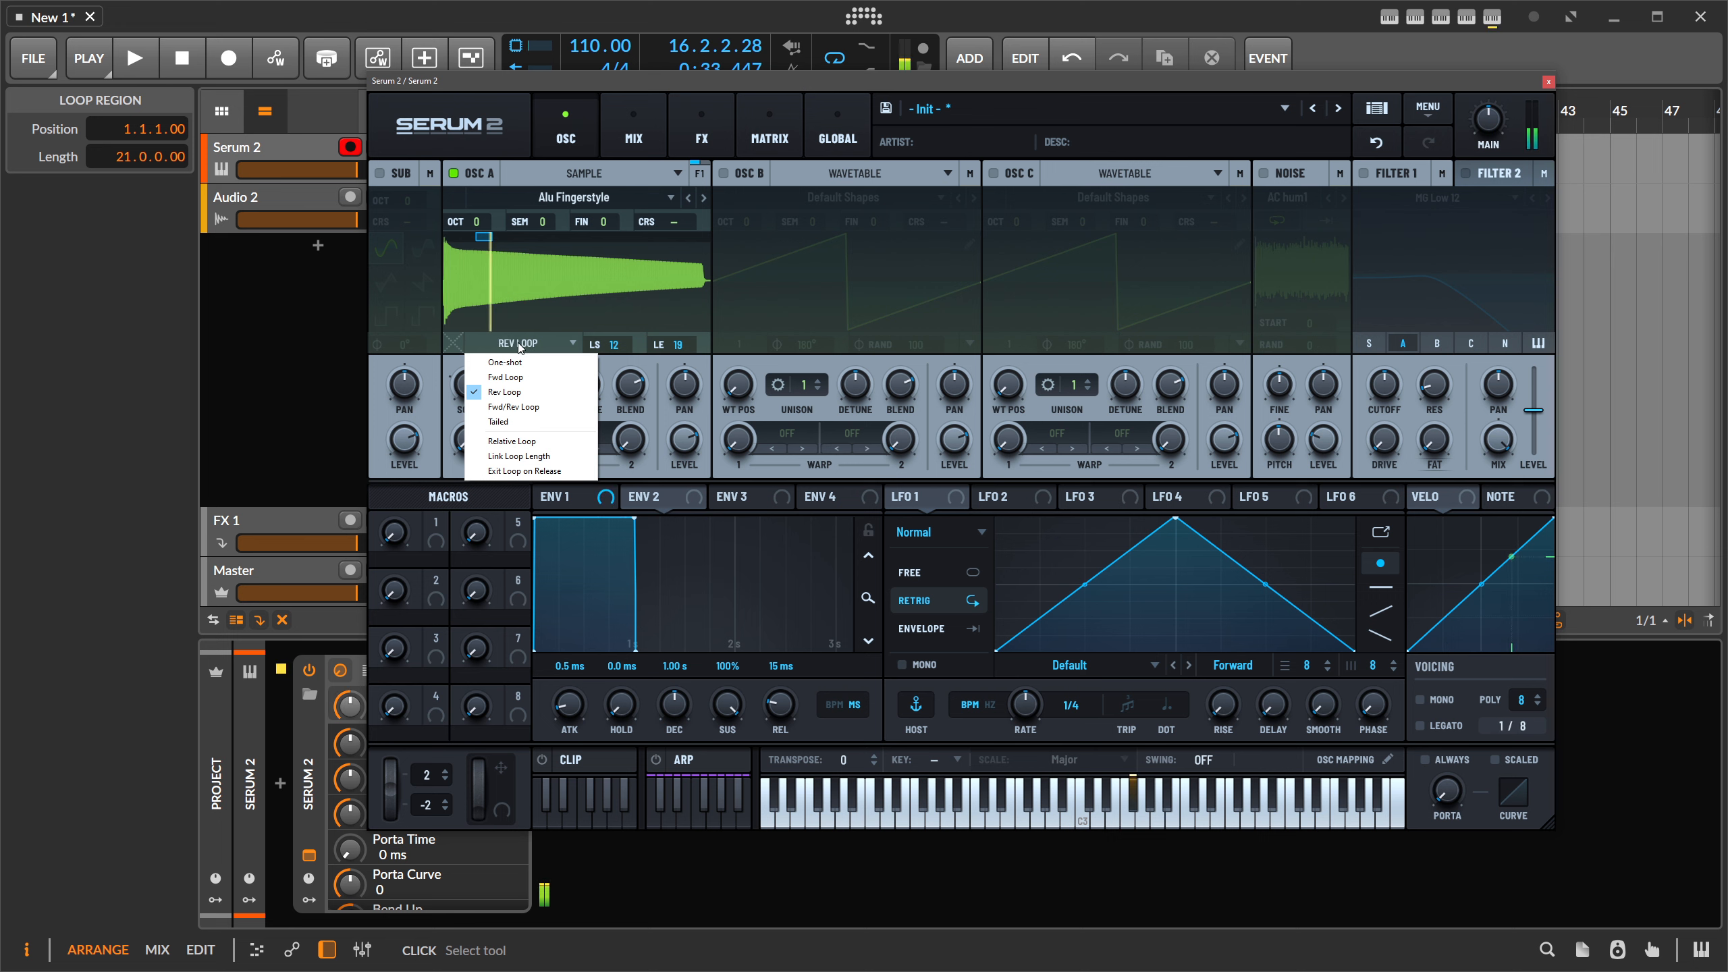
left_click(625, 361)
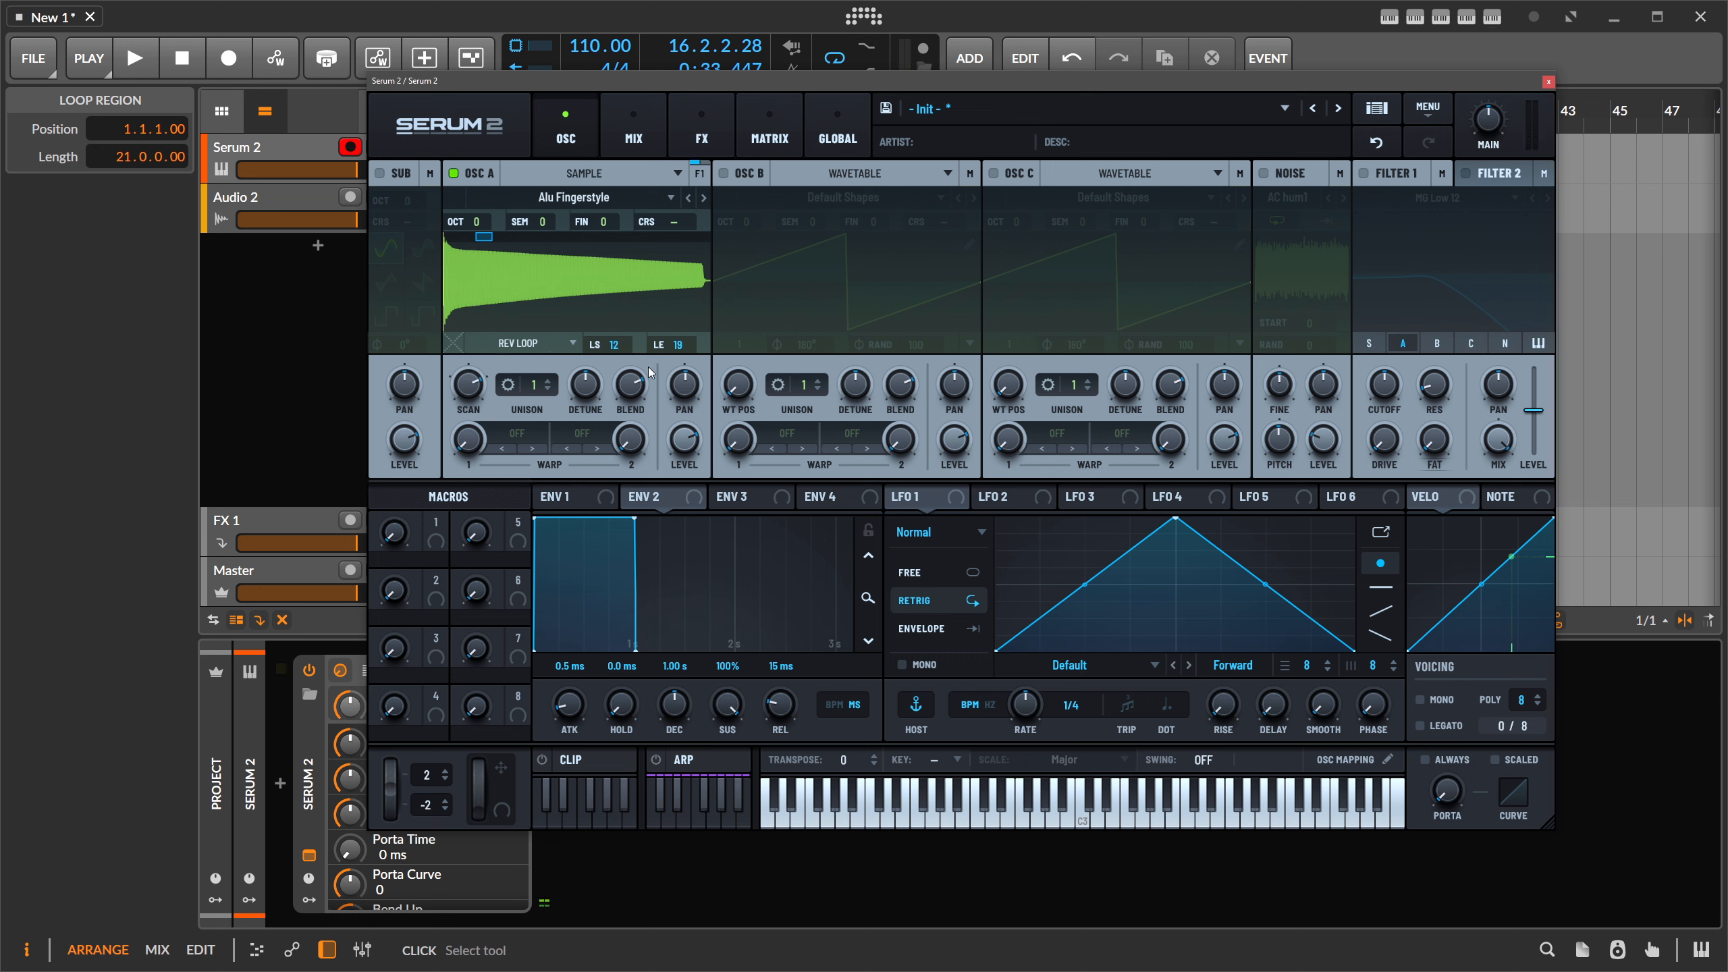
left_click(584, 172)
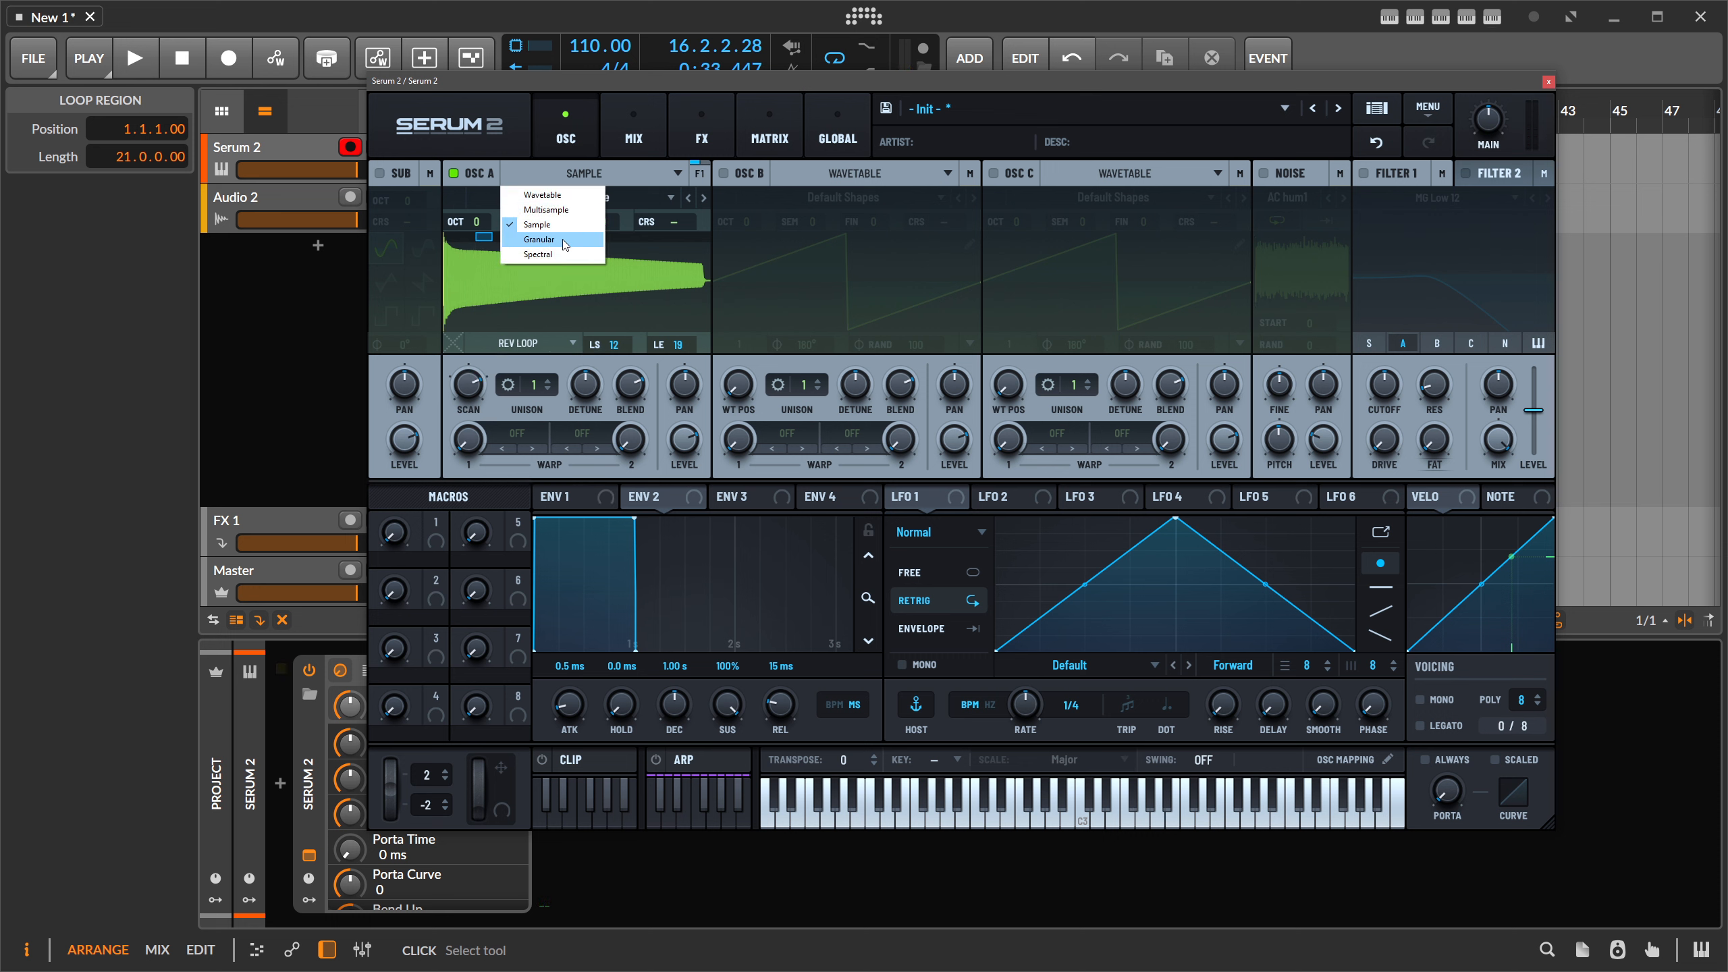
- Try Granular with 82% scan, 30-grain density and a left-skewed window, then switch OSC A to Spectral
left_click(562, 239)
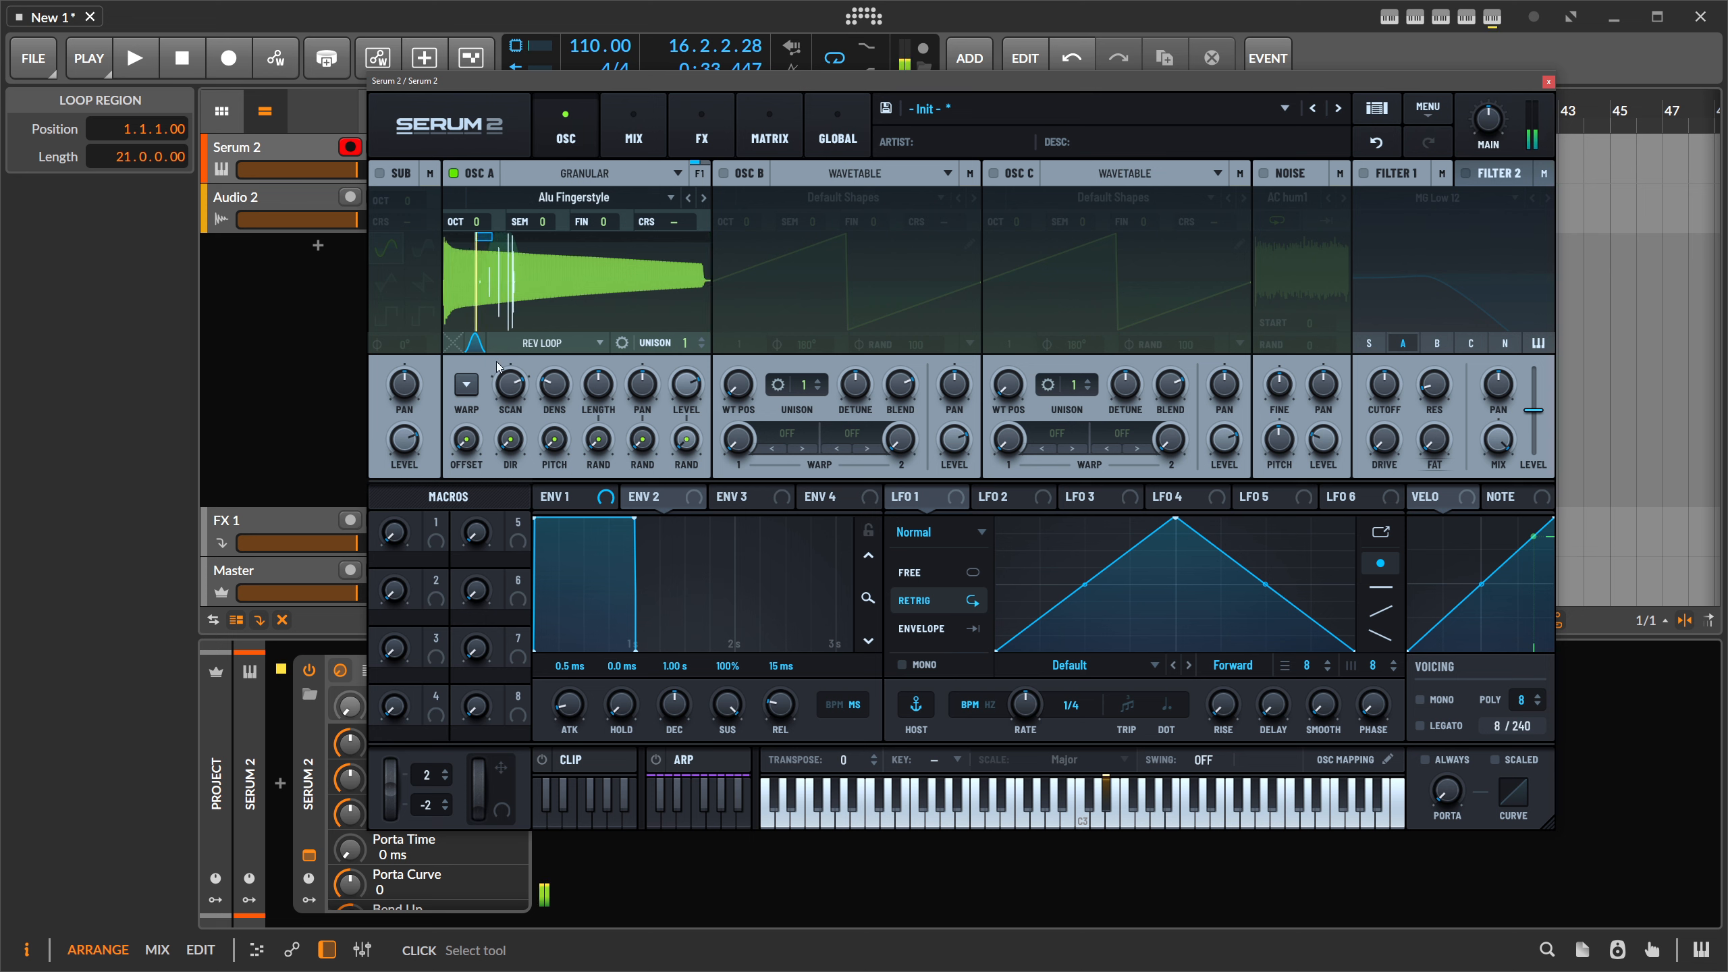
left_click_drag(514, 388, 517, 433)
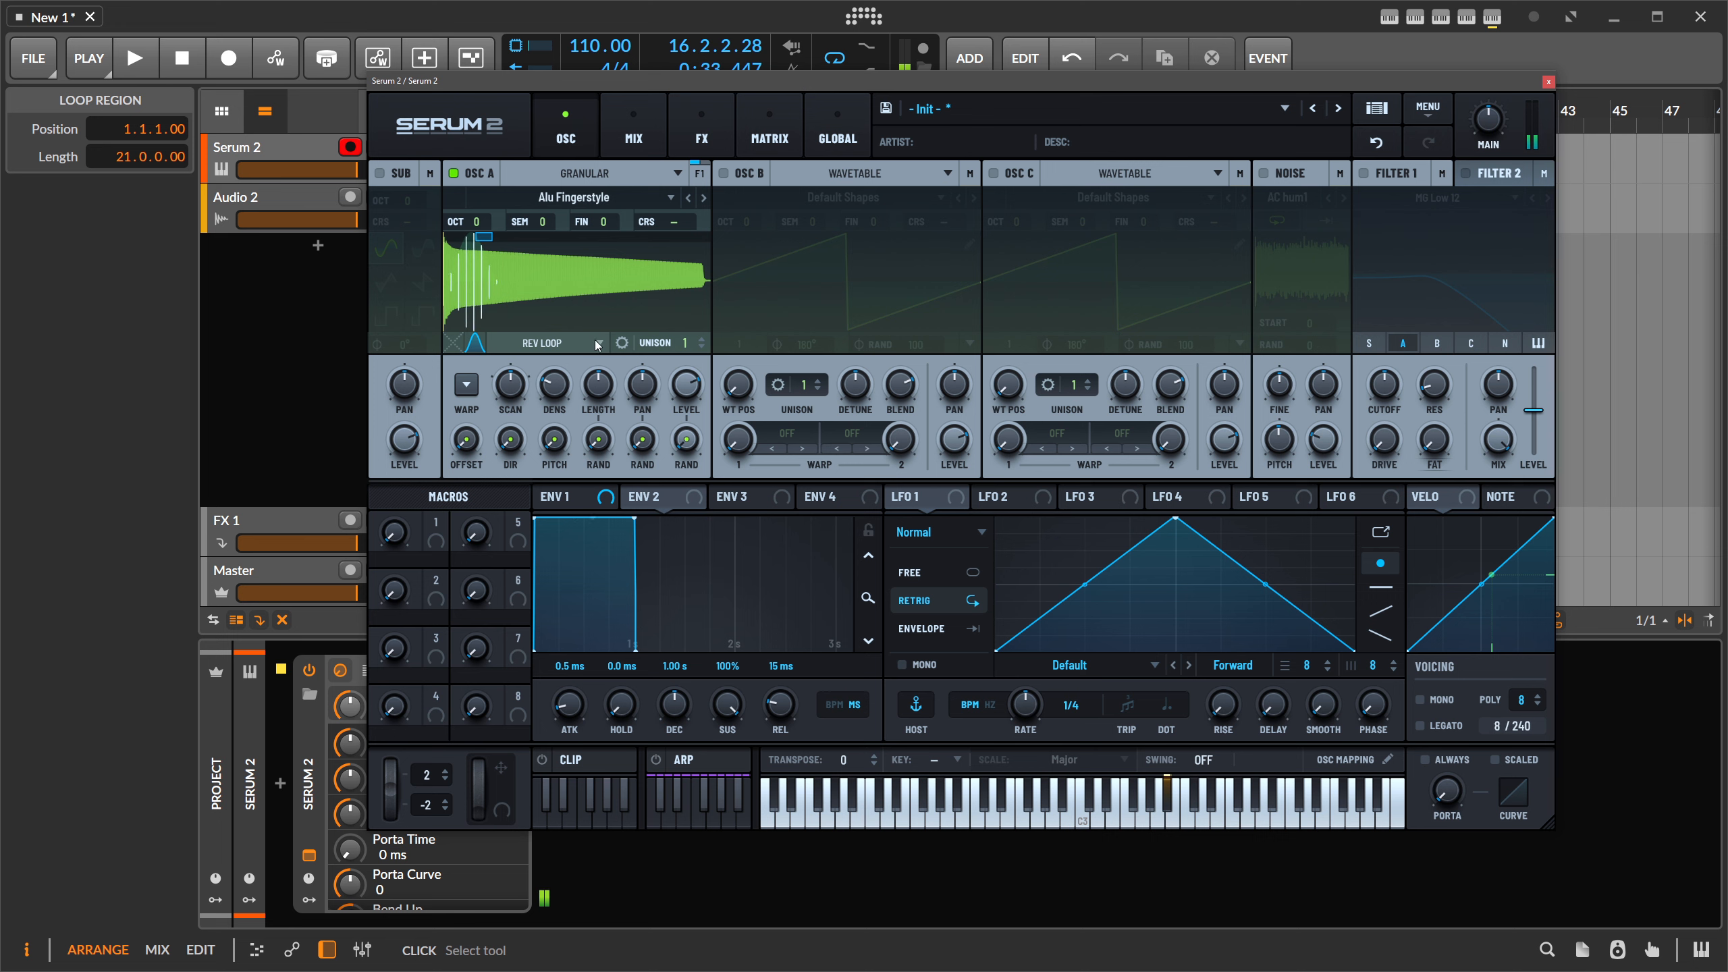
left_click_drag(554, 385, 599, 243)
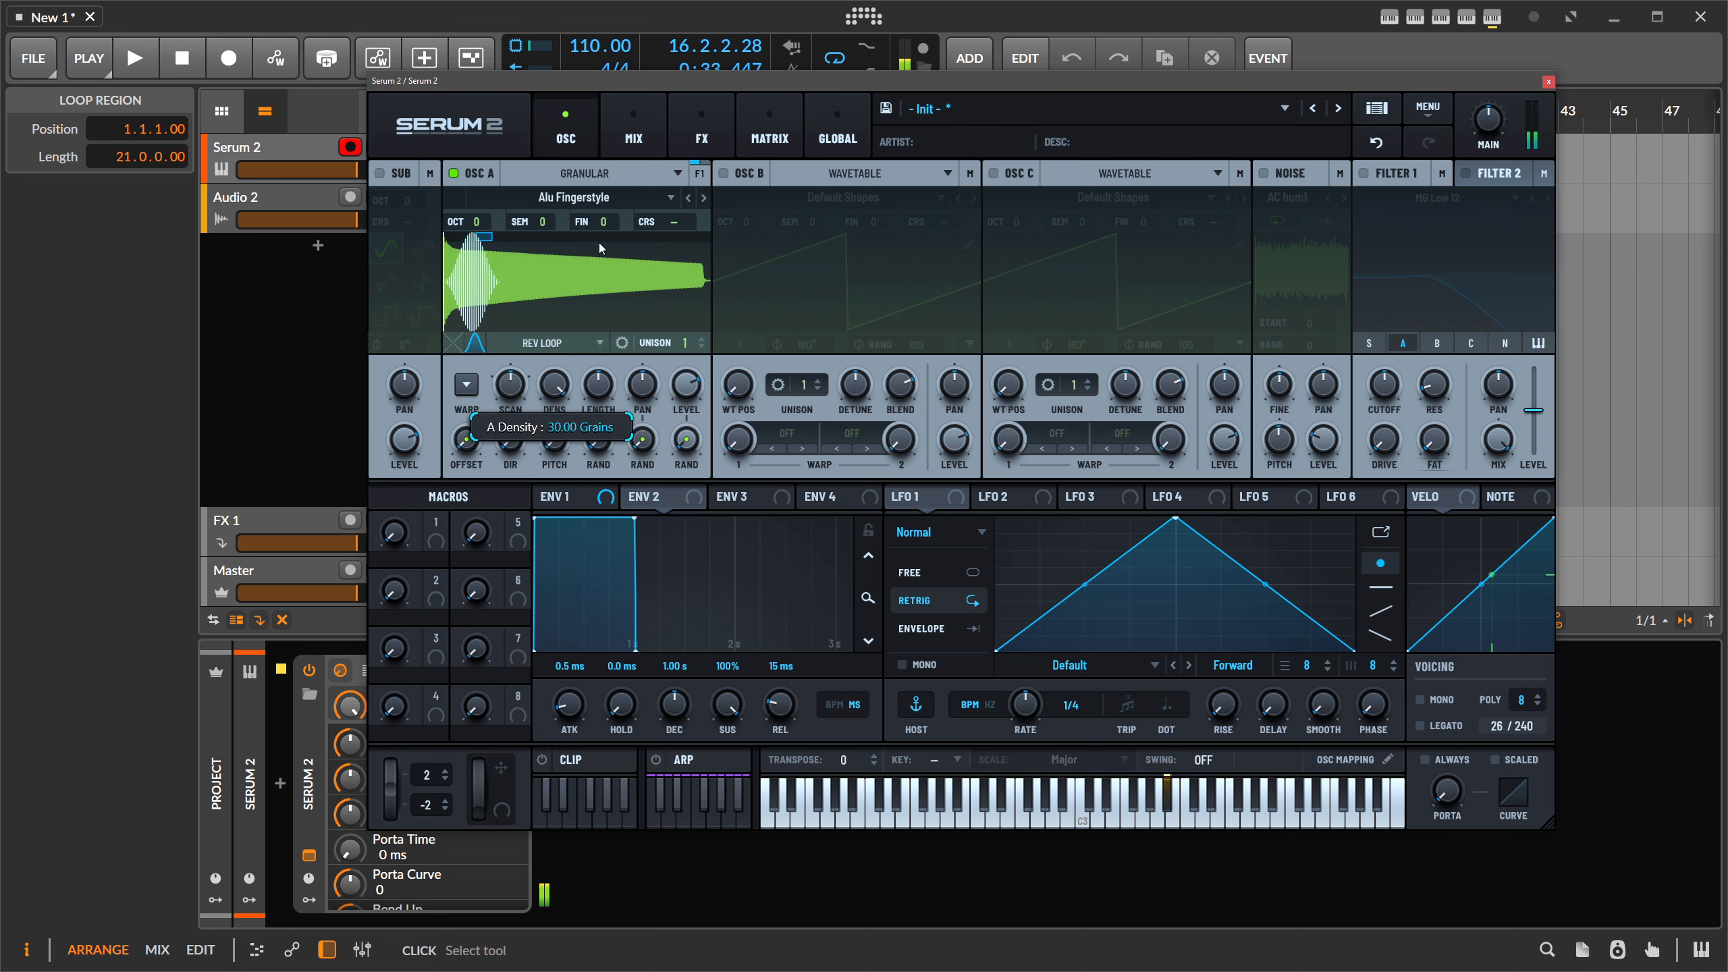
left_click(474, 342)
left_click_drag(493, 250, 449, 279)
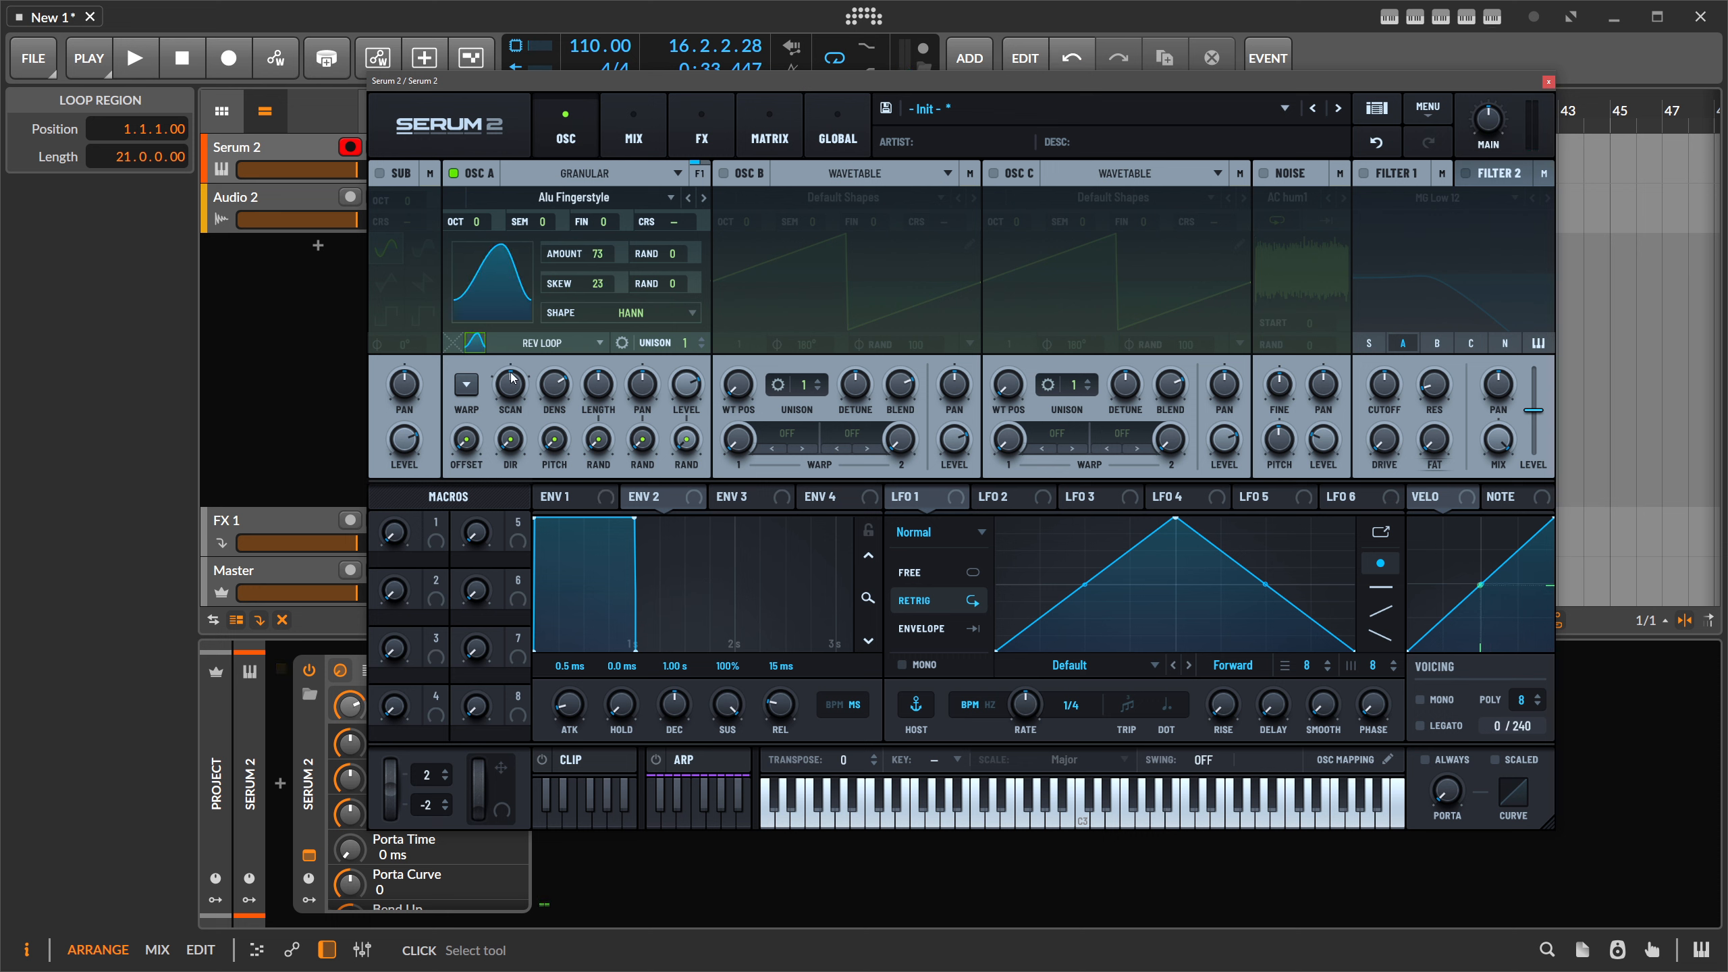
left_click(474, 342)
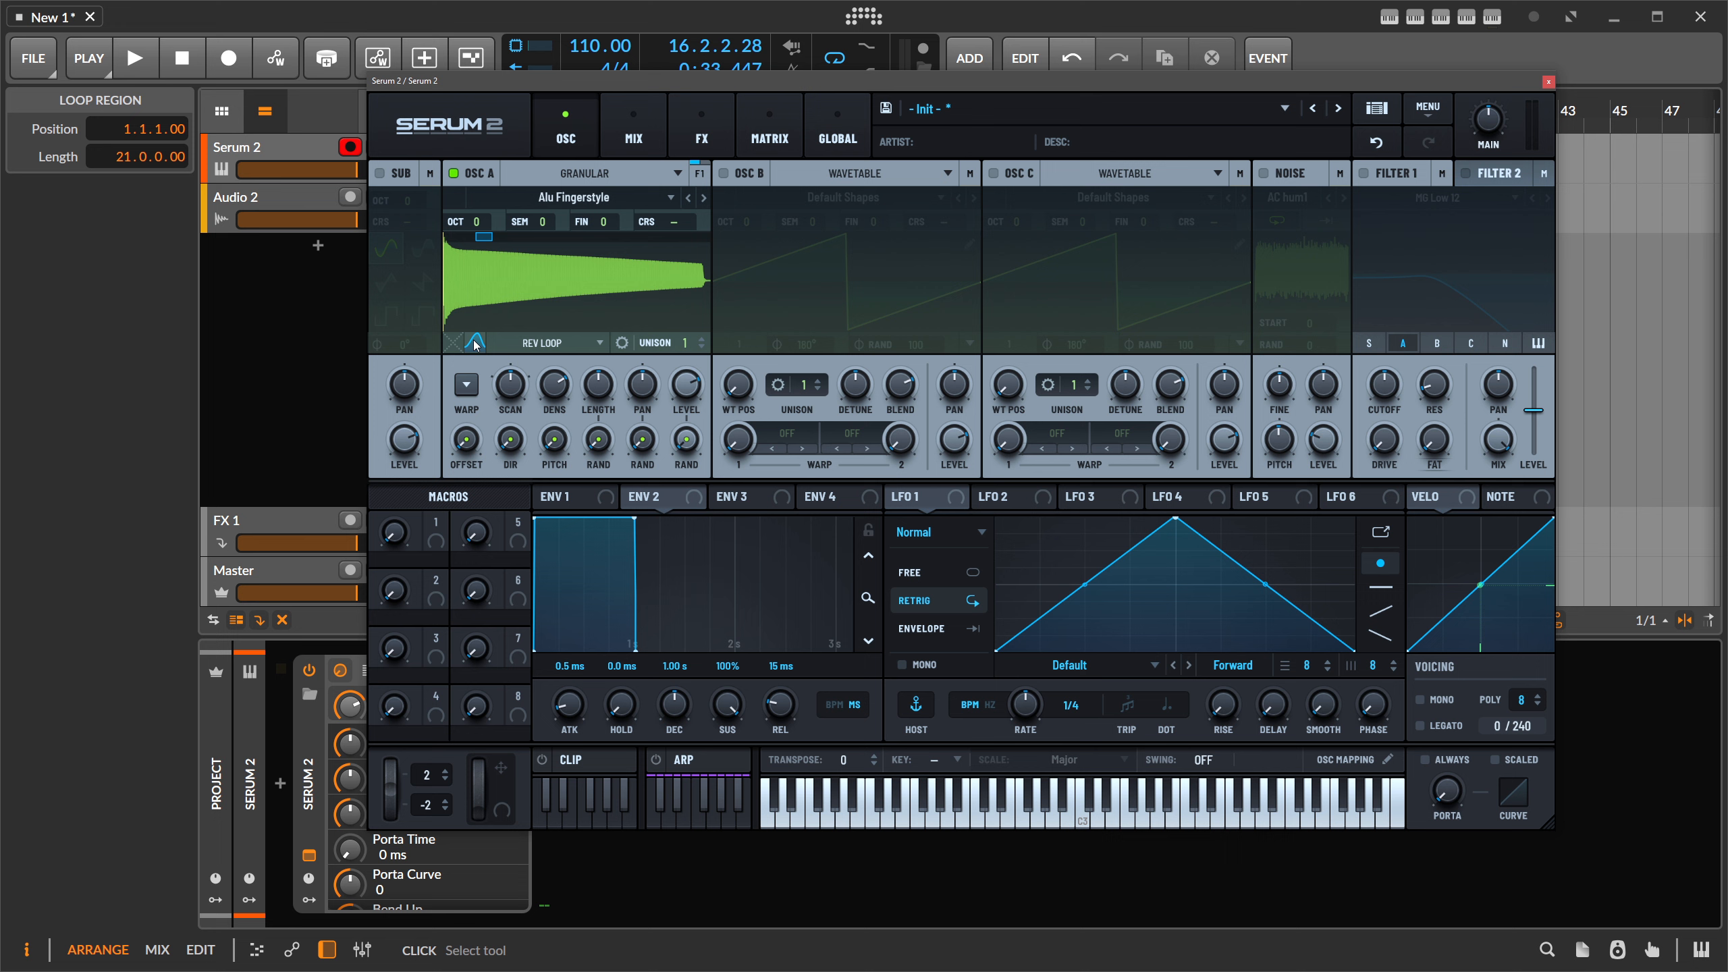
left_click(572, 179)
left_click(549, 253)
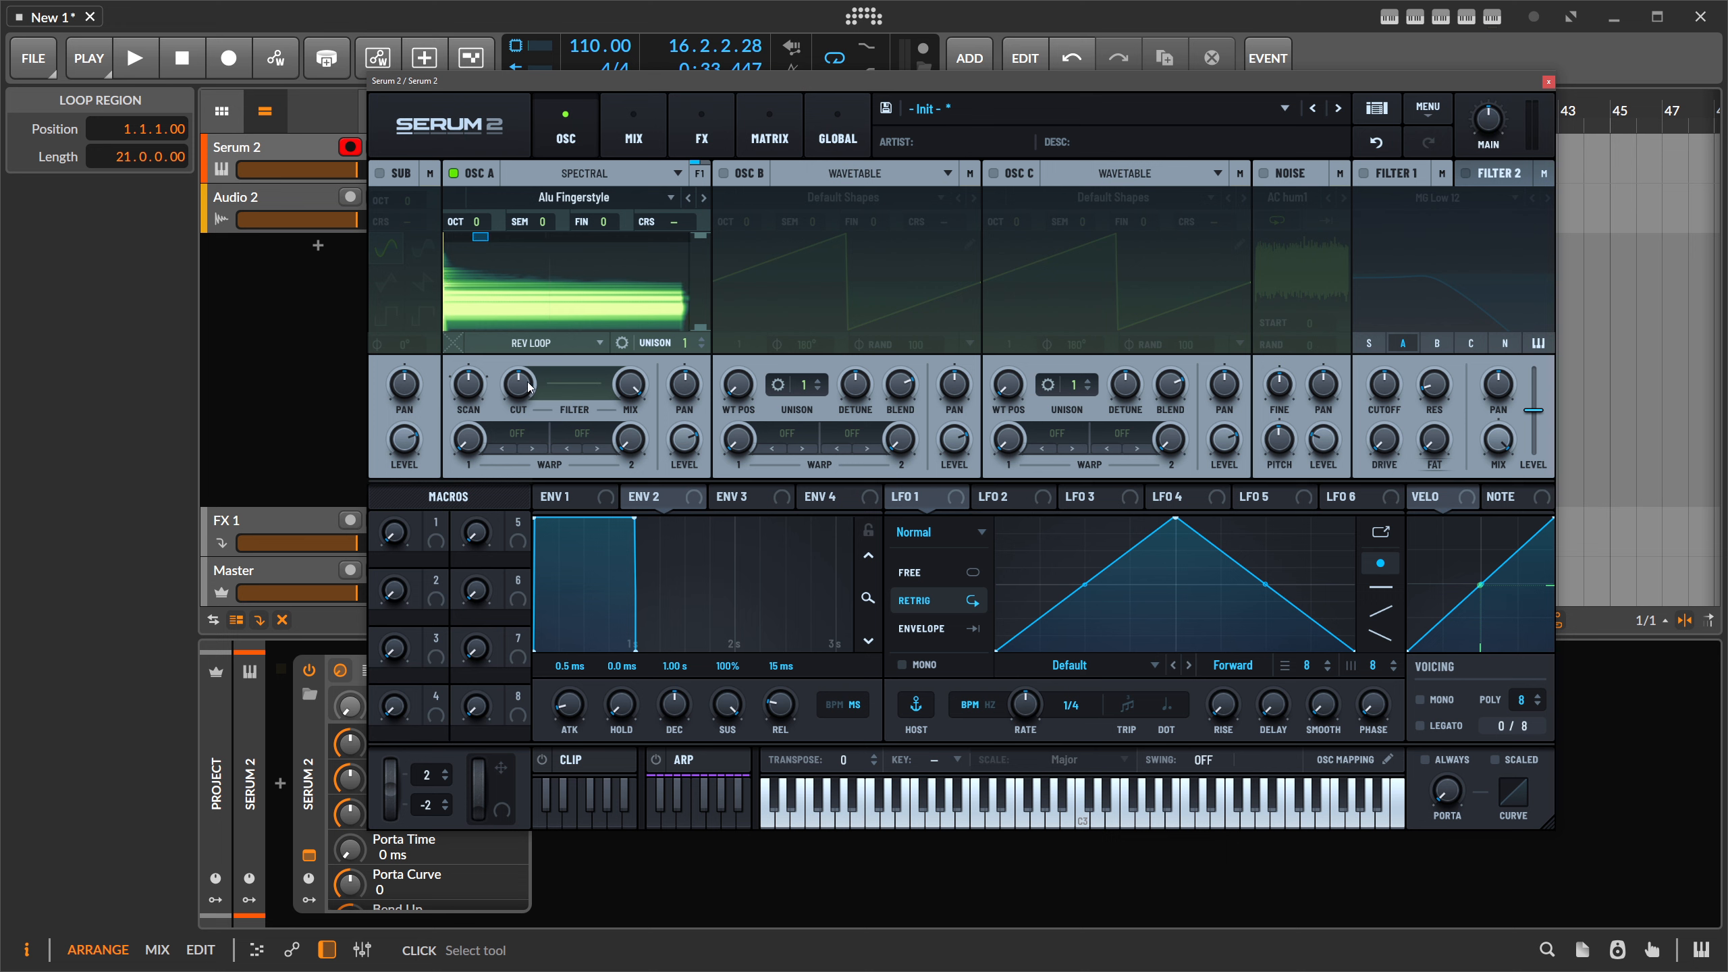
- Draw a multi-point zigzag curve with deep notches in the Spectral A Filter Edit window
left_click(571, 387)
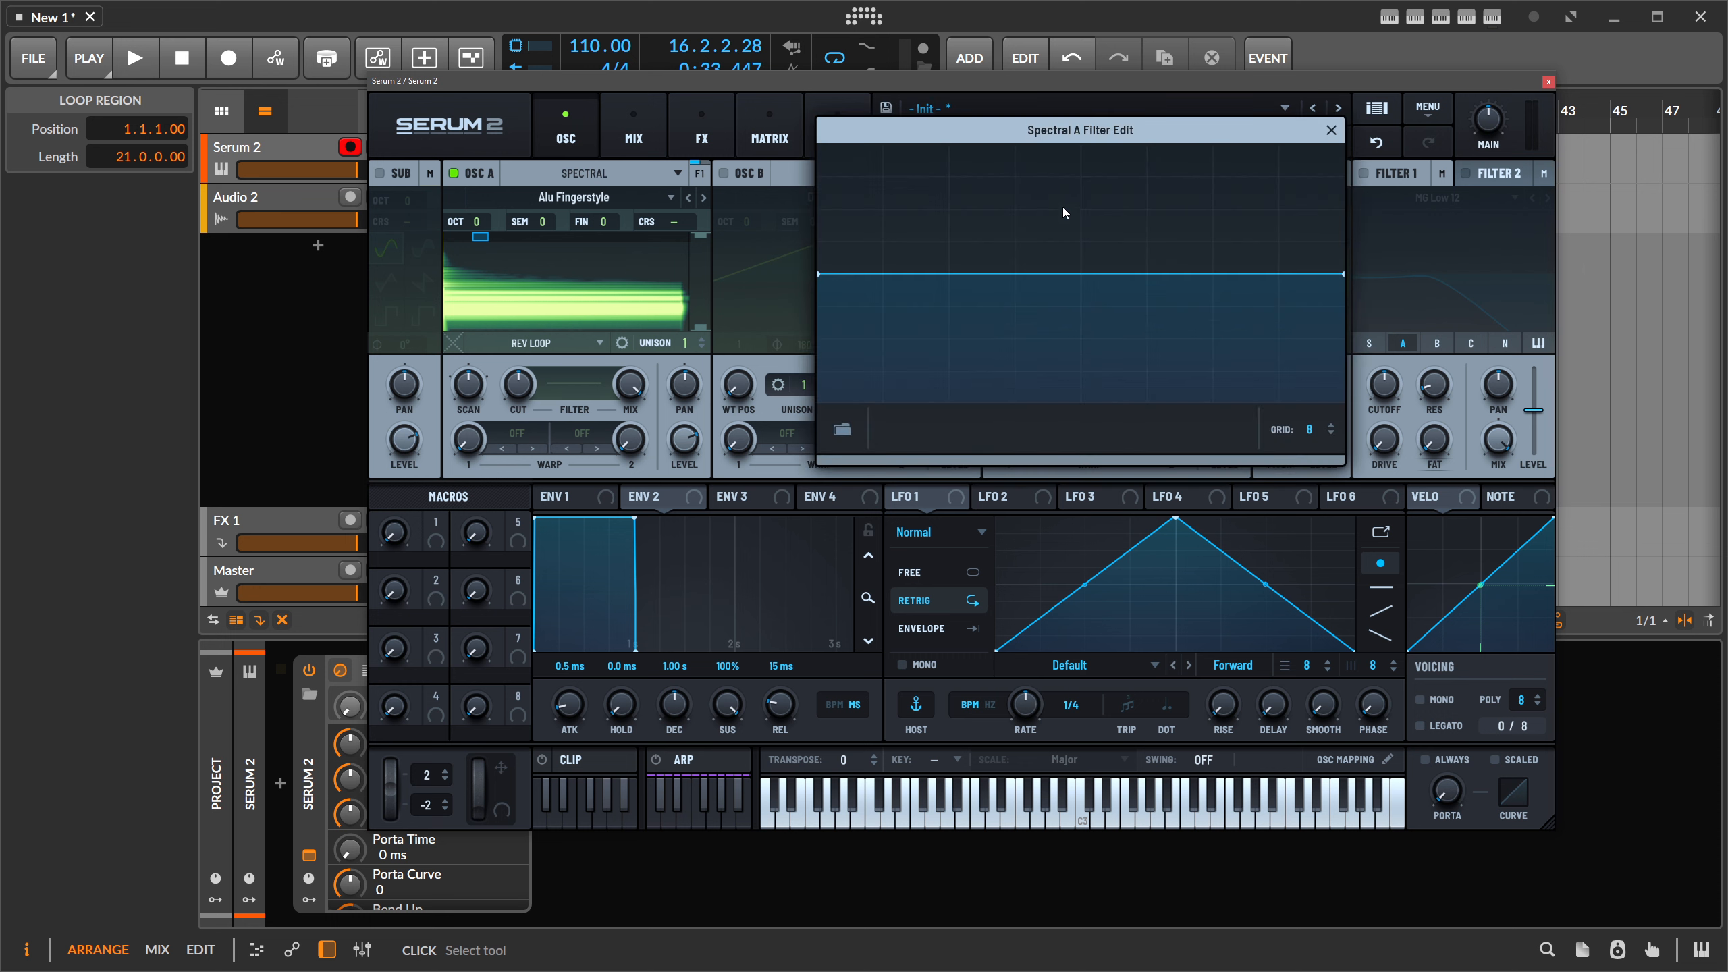
double_click(942, 280)
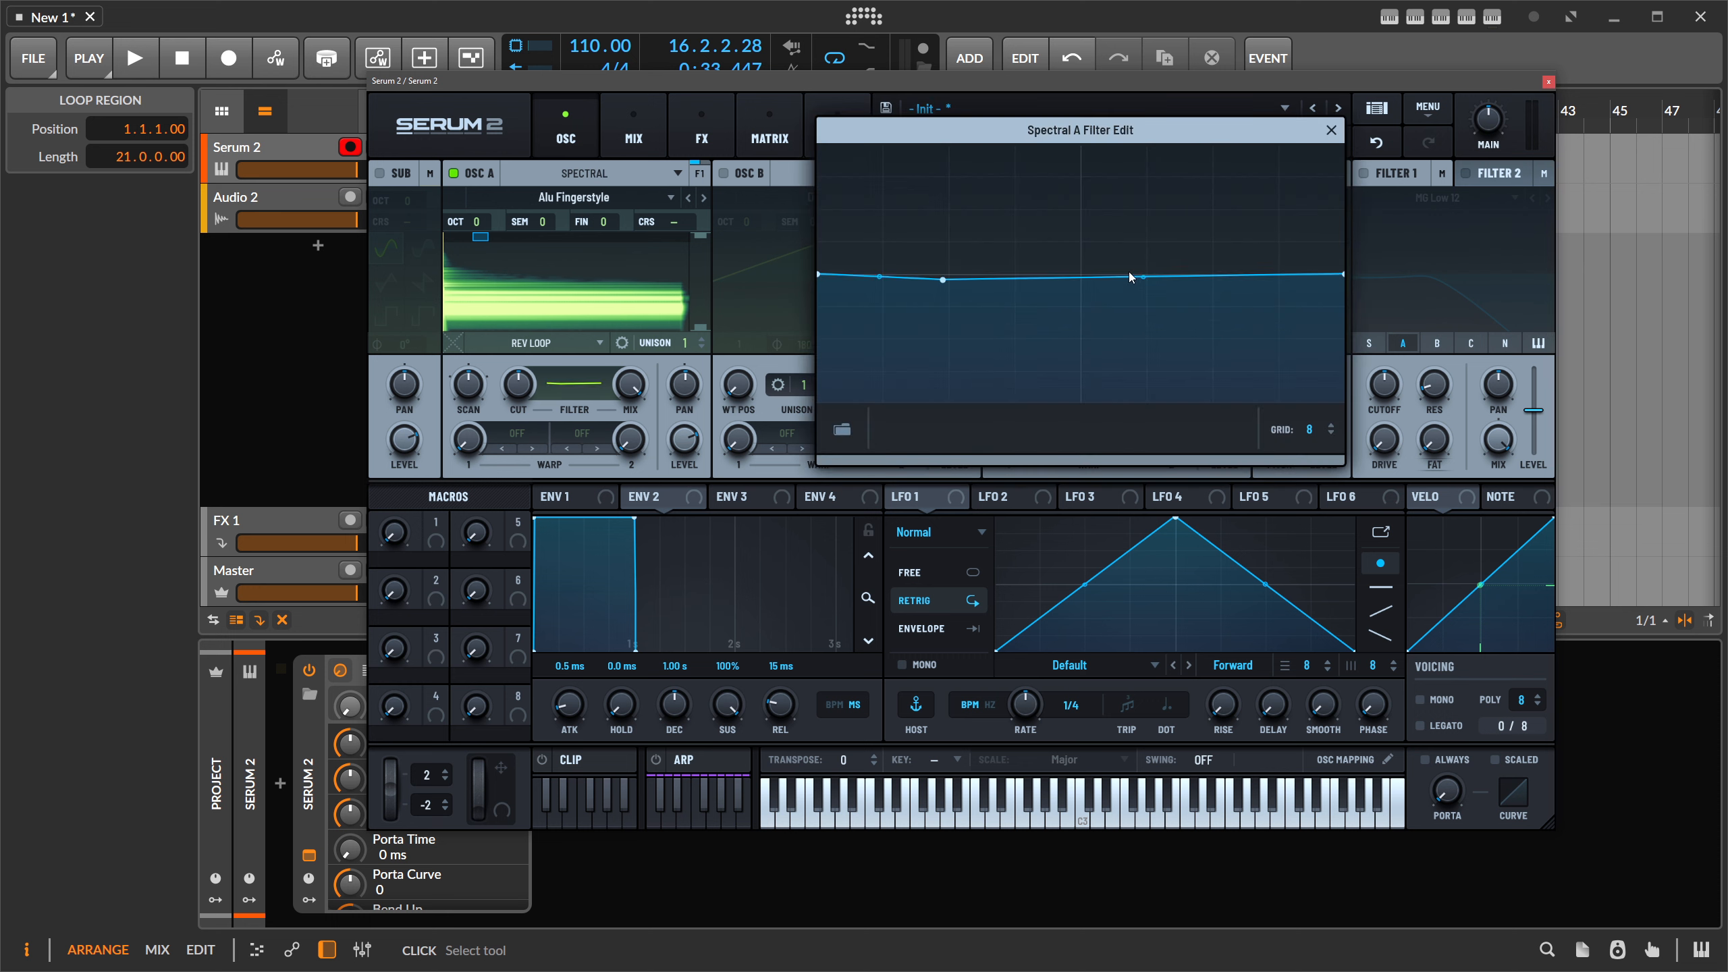
double_click(1110, 276)
double_click(1026, 204)
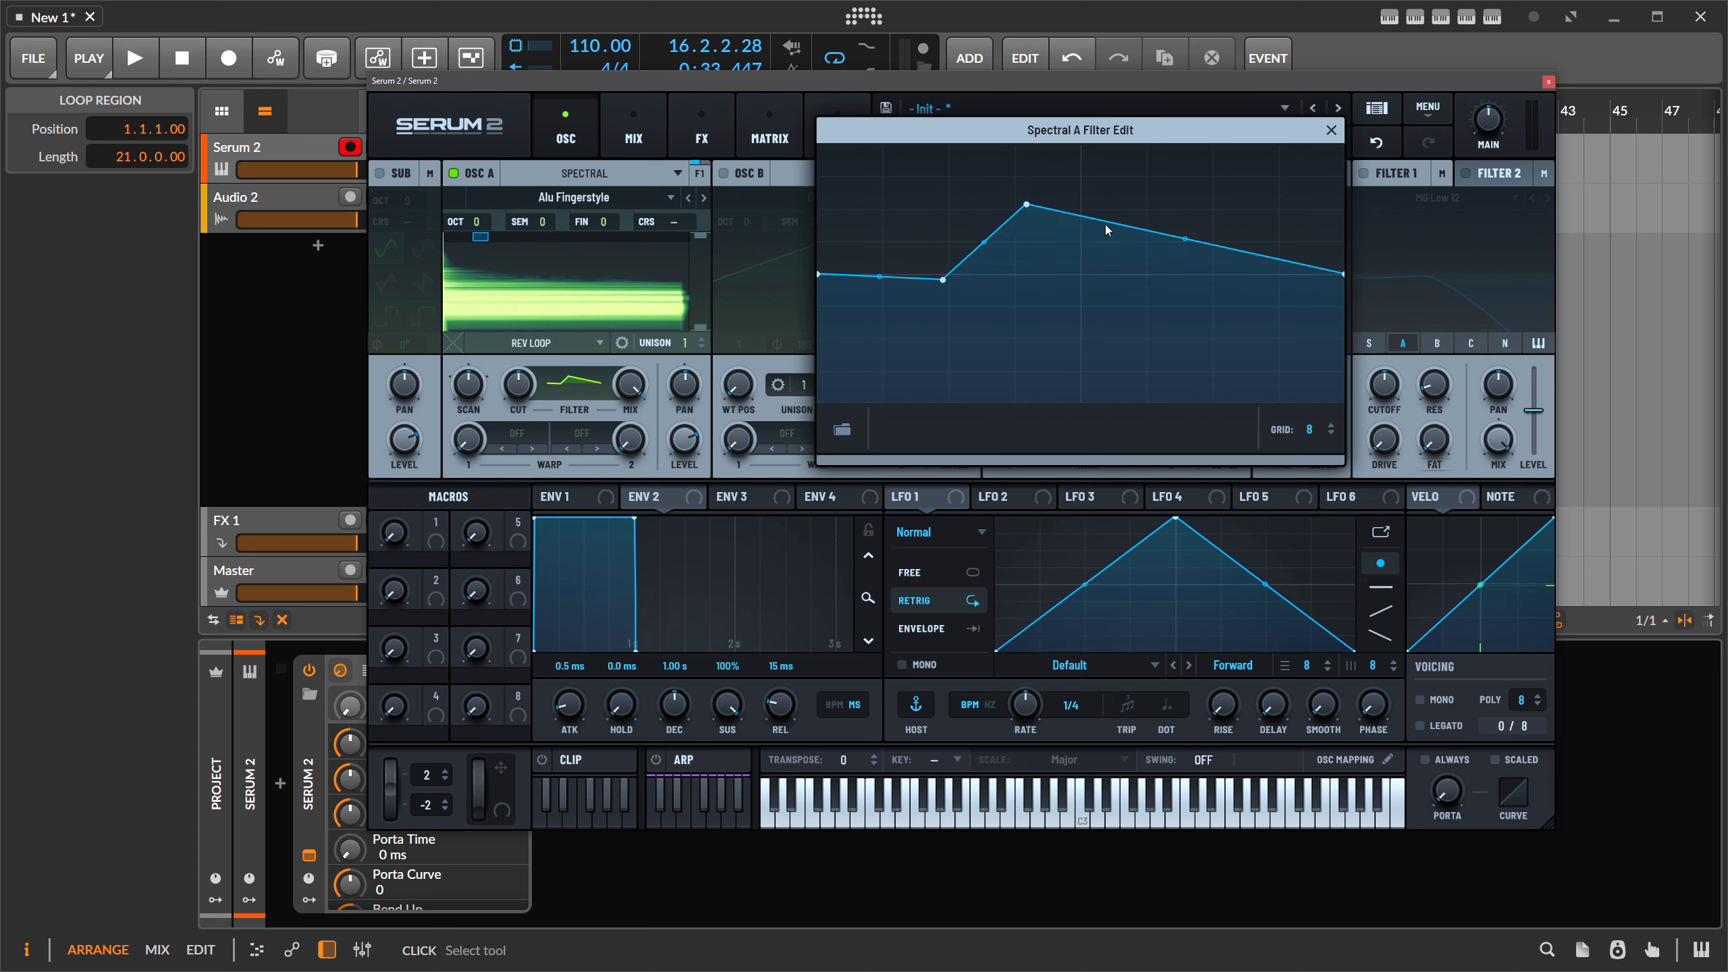
left_click_drag(1110, 276, 1117, 302)
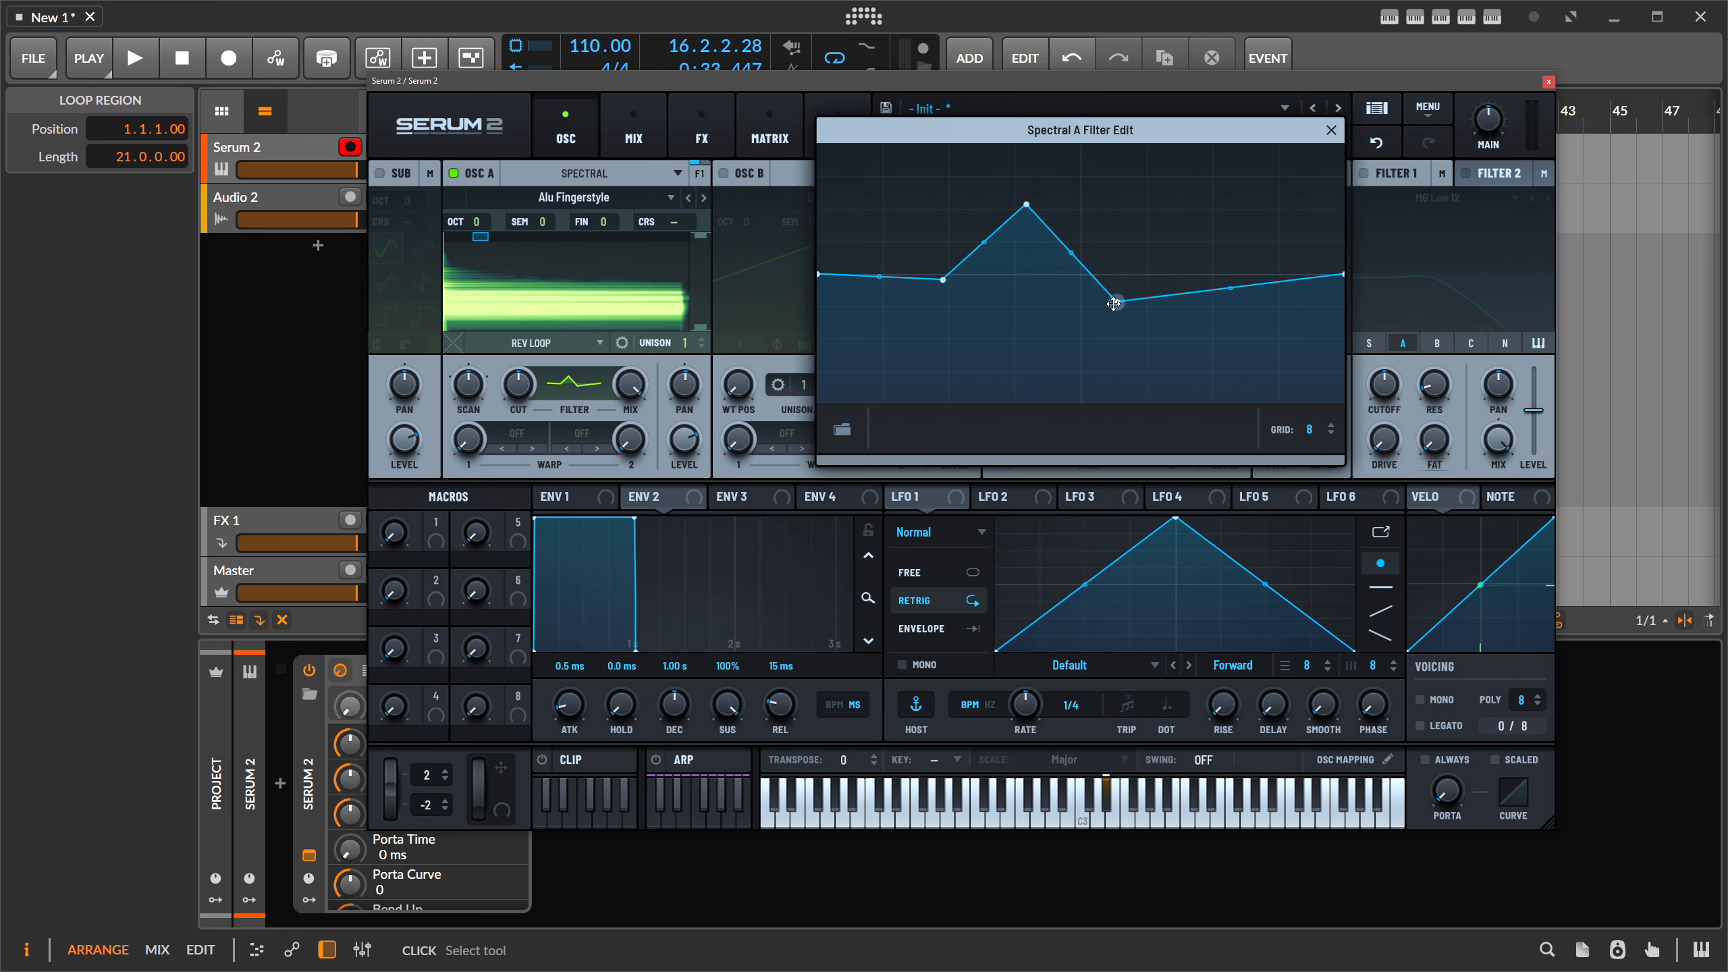
left_click_drag(1026, 204, 1021, 366)
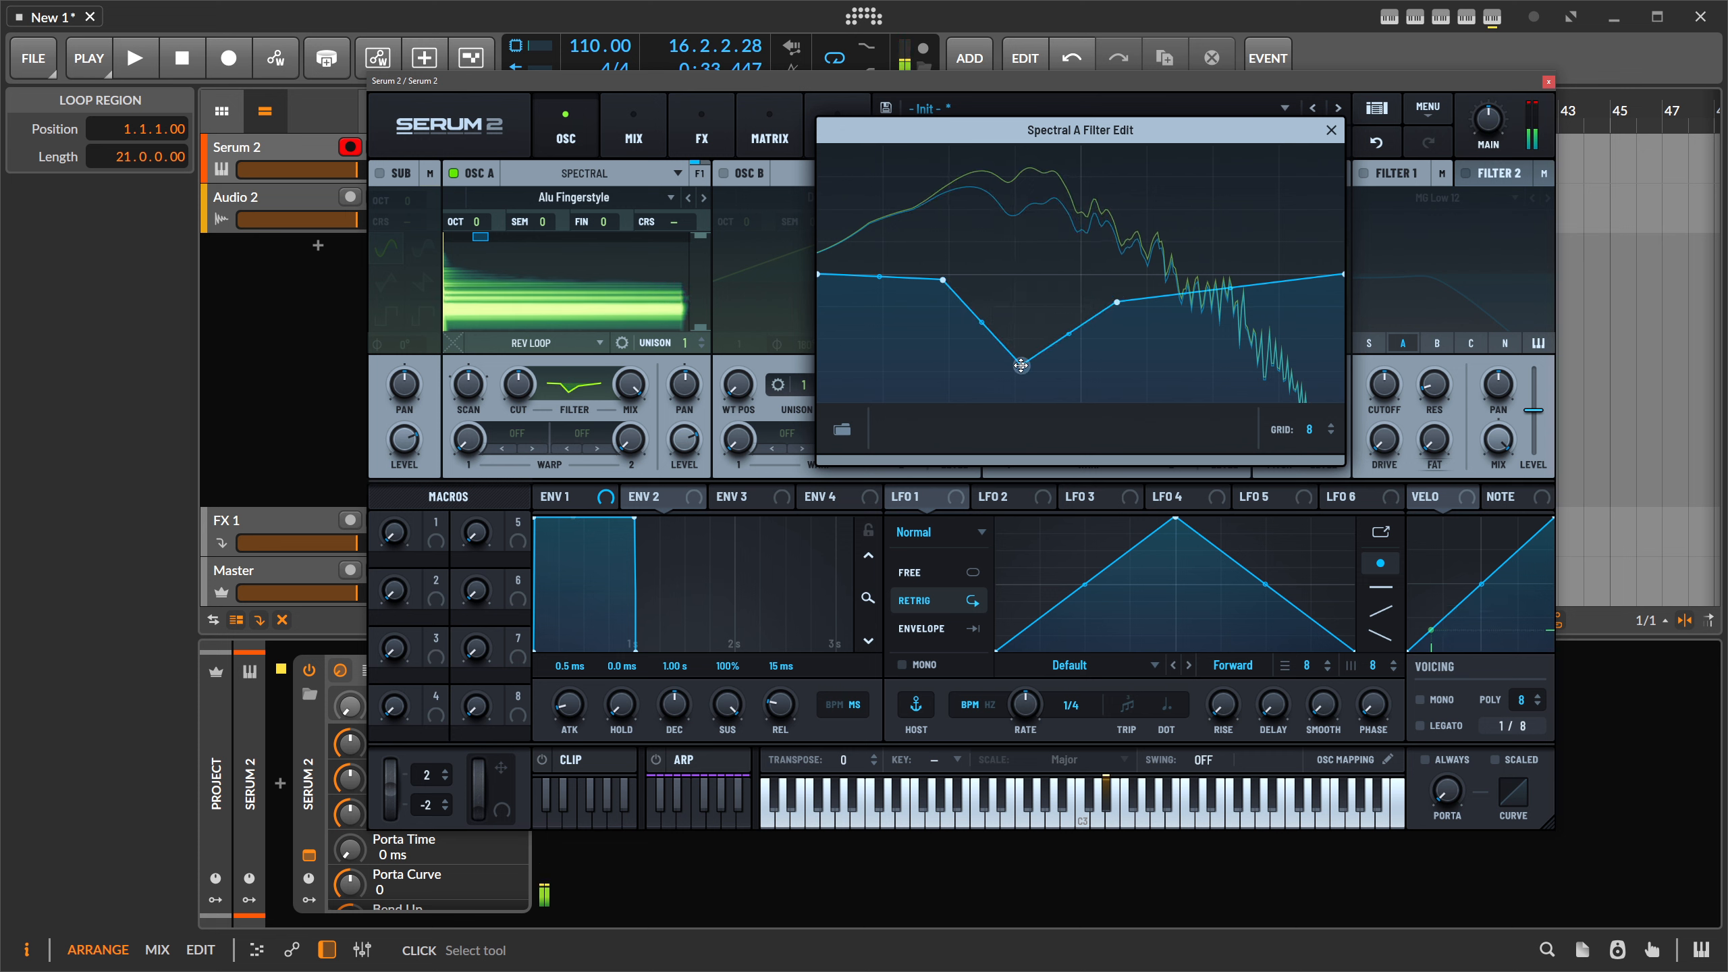
left_click_drag(1117, 302, 1113, 265)
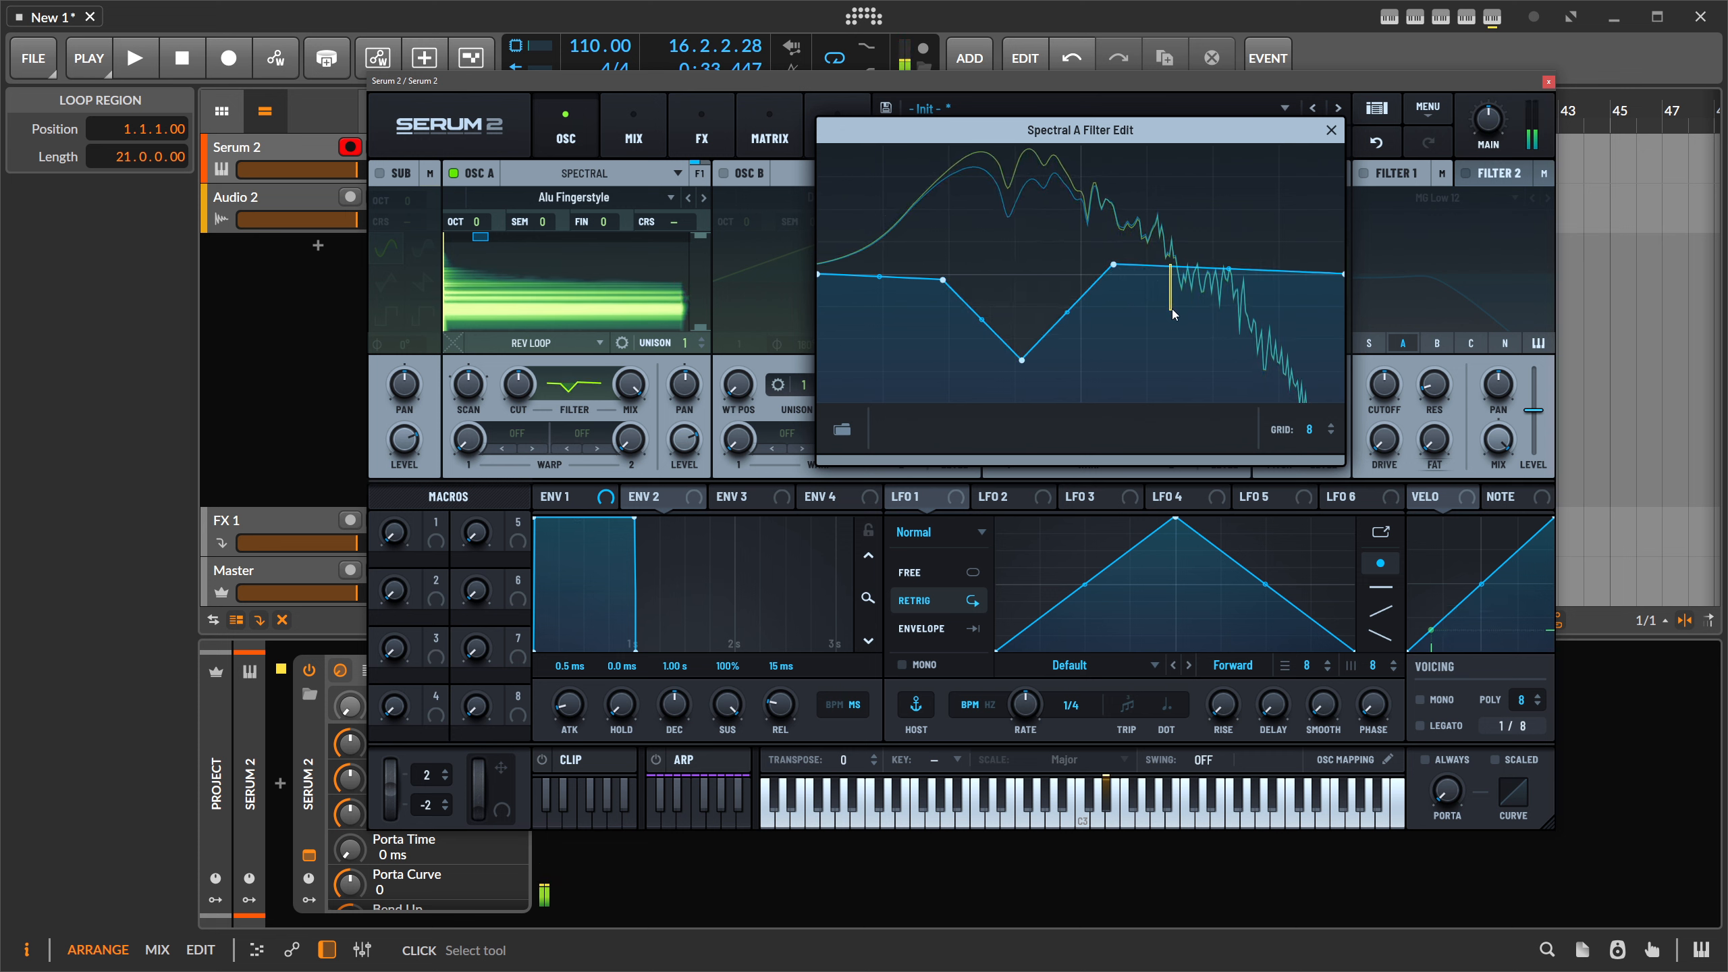
left_click_drag(1174, 314, 1176, 360)
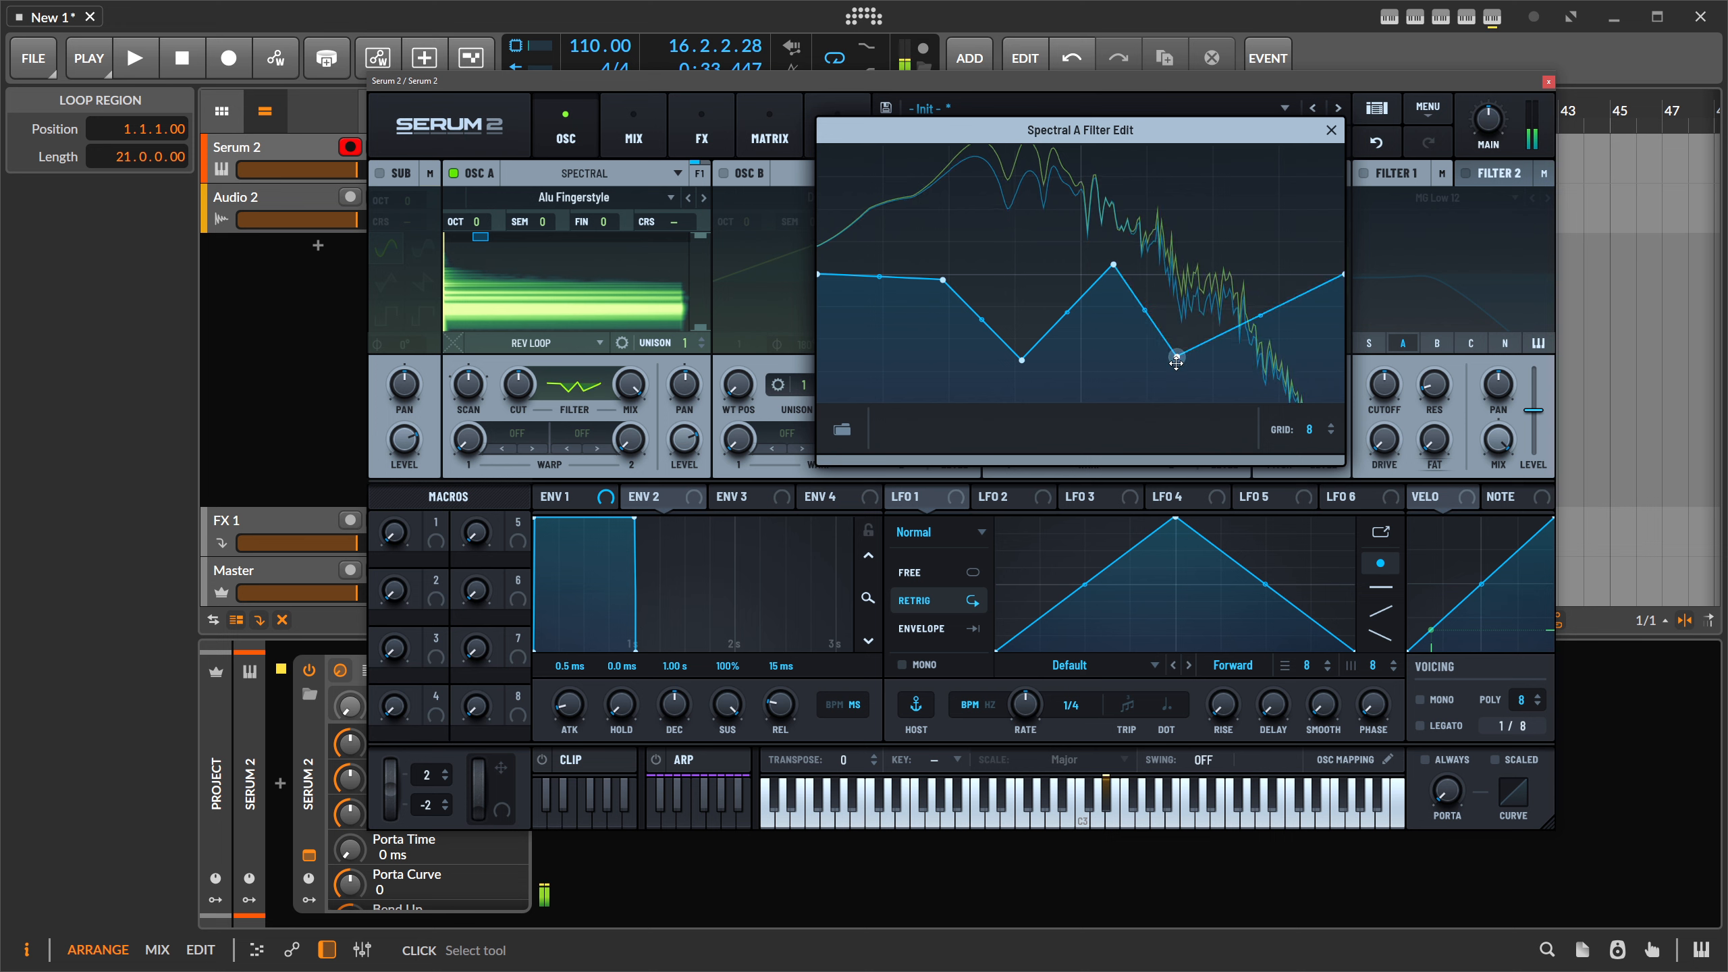
left_click_drag(1258, 316, 1241, 231)
left_click_drag(942, 279, 905, 385)
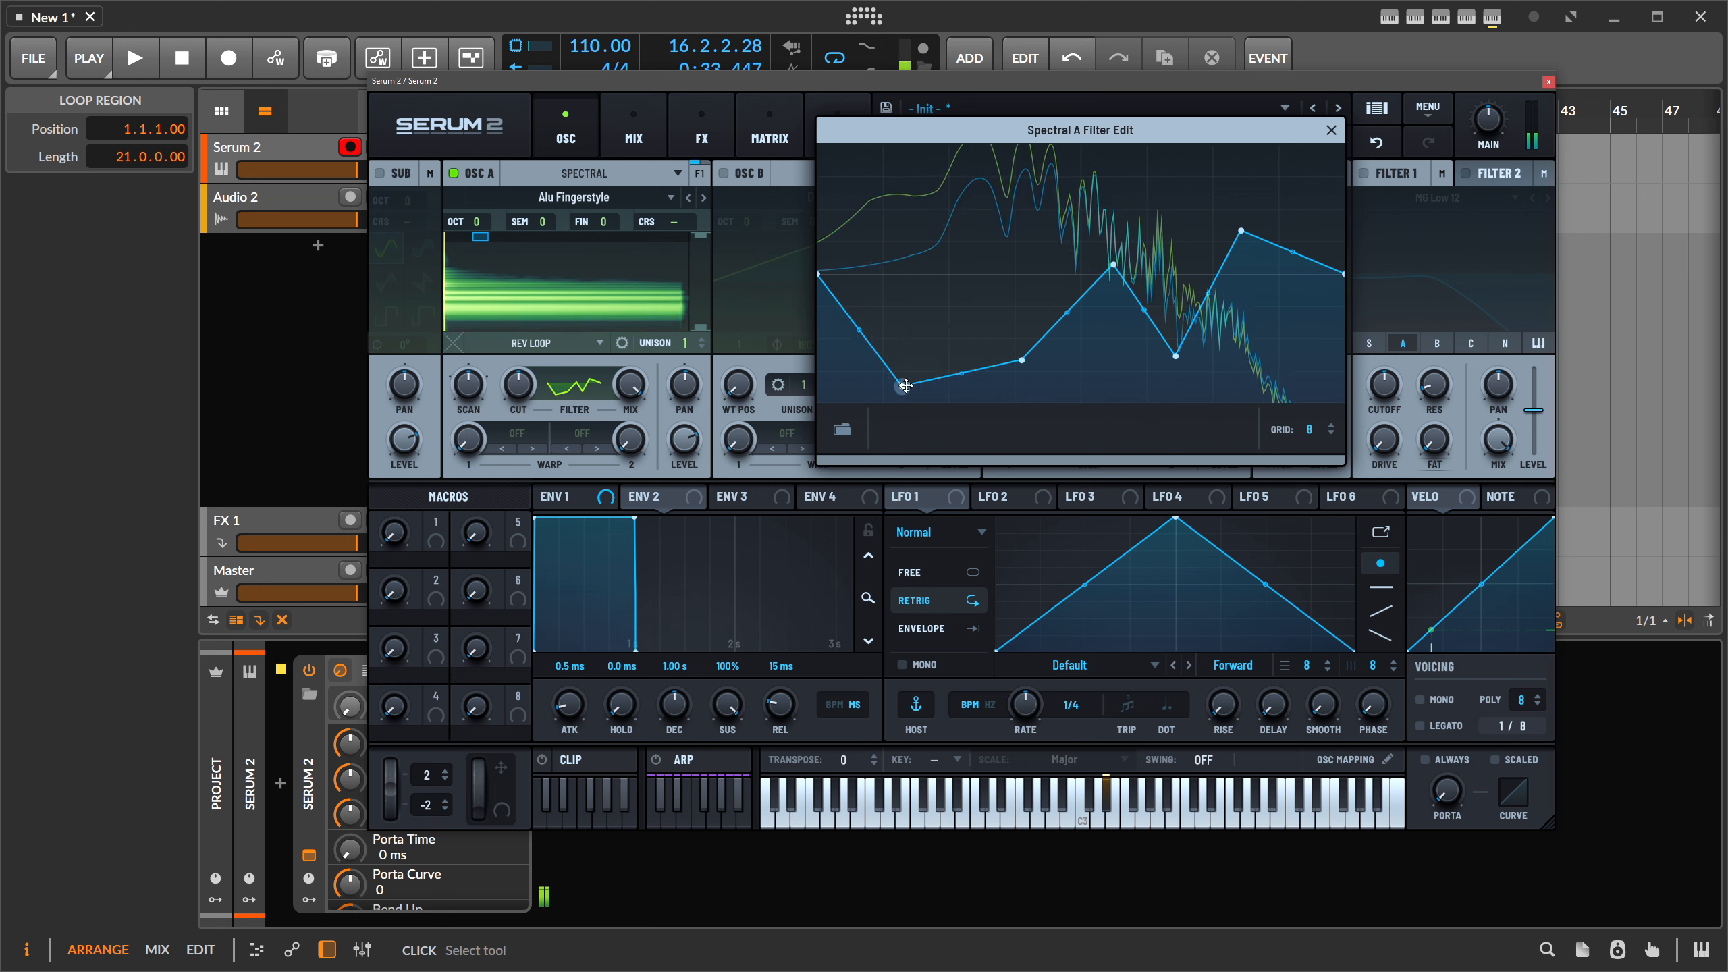
left_click_drag(1022, 360, 1024, 396)
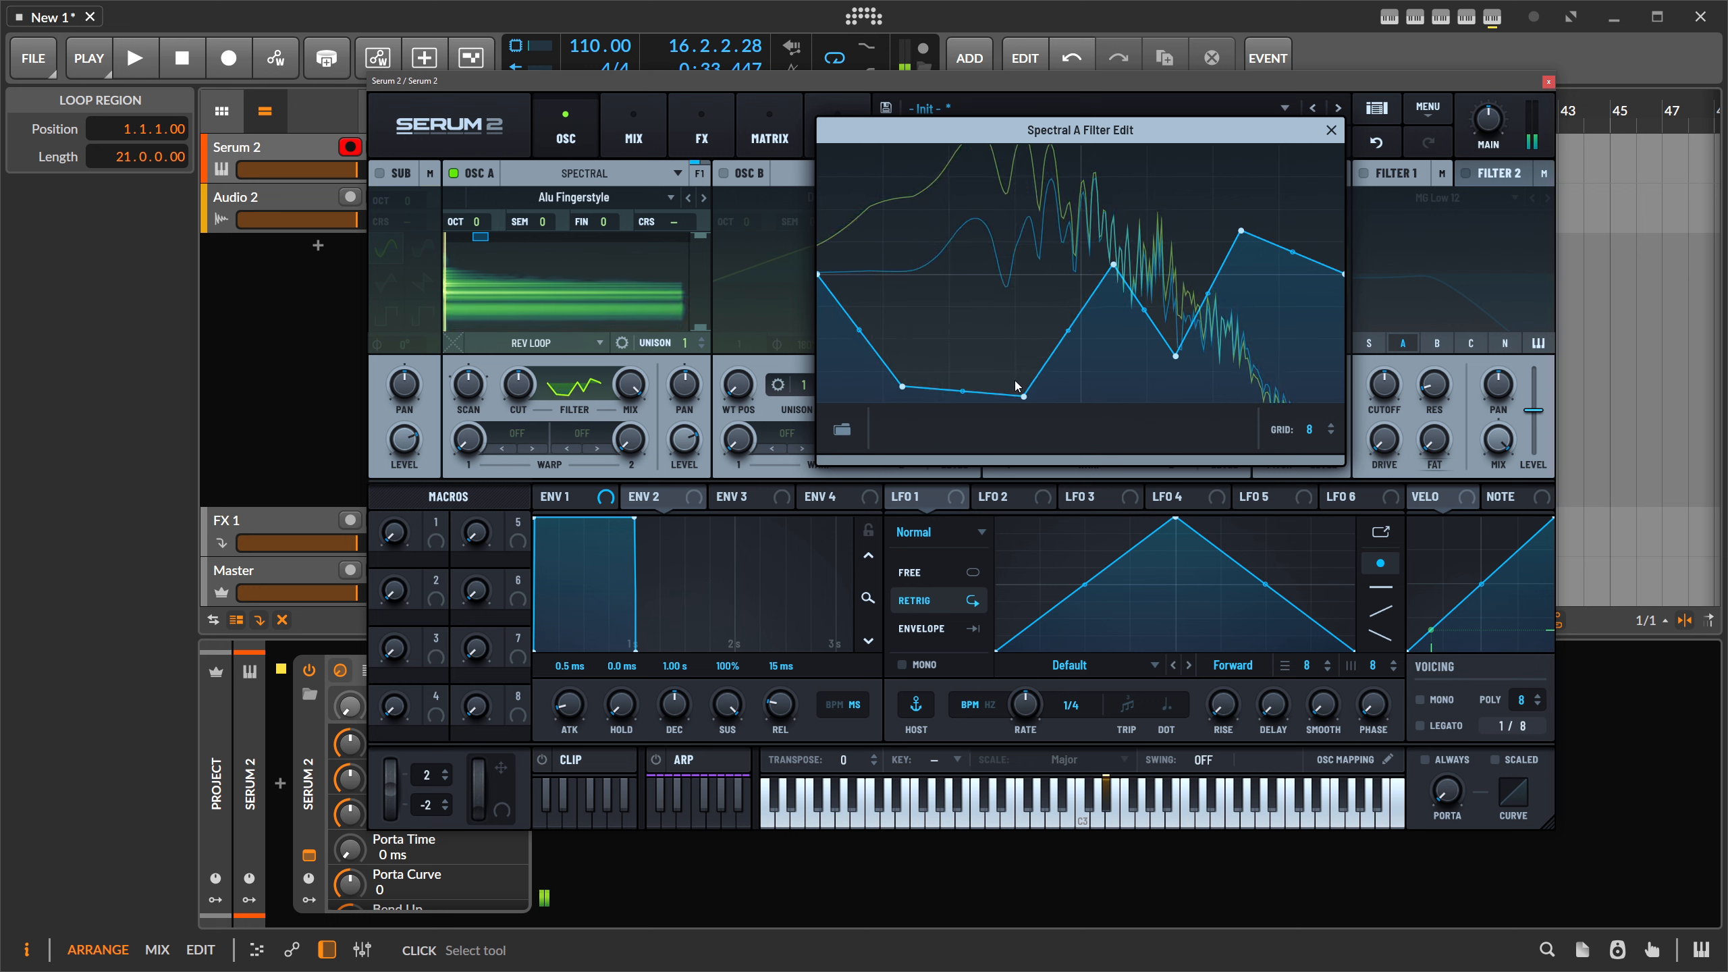
left_click_drag(902, 386, 882, 403)
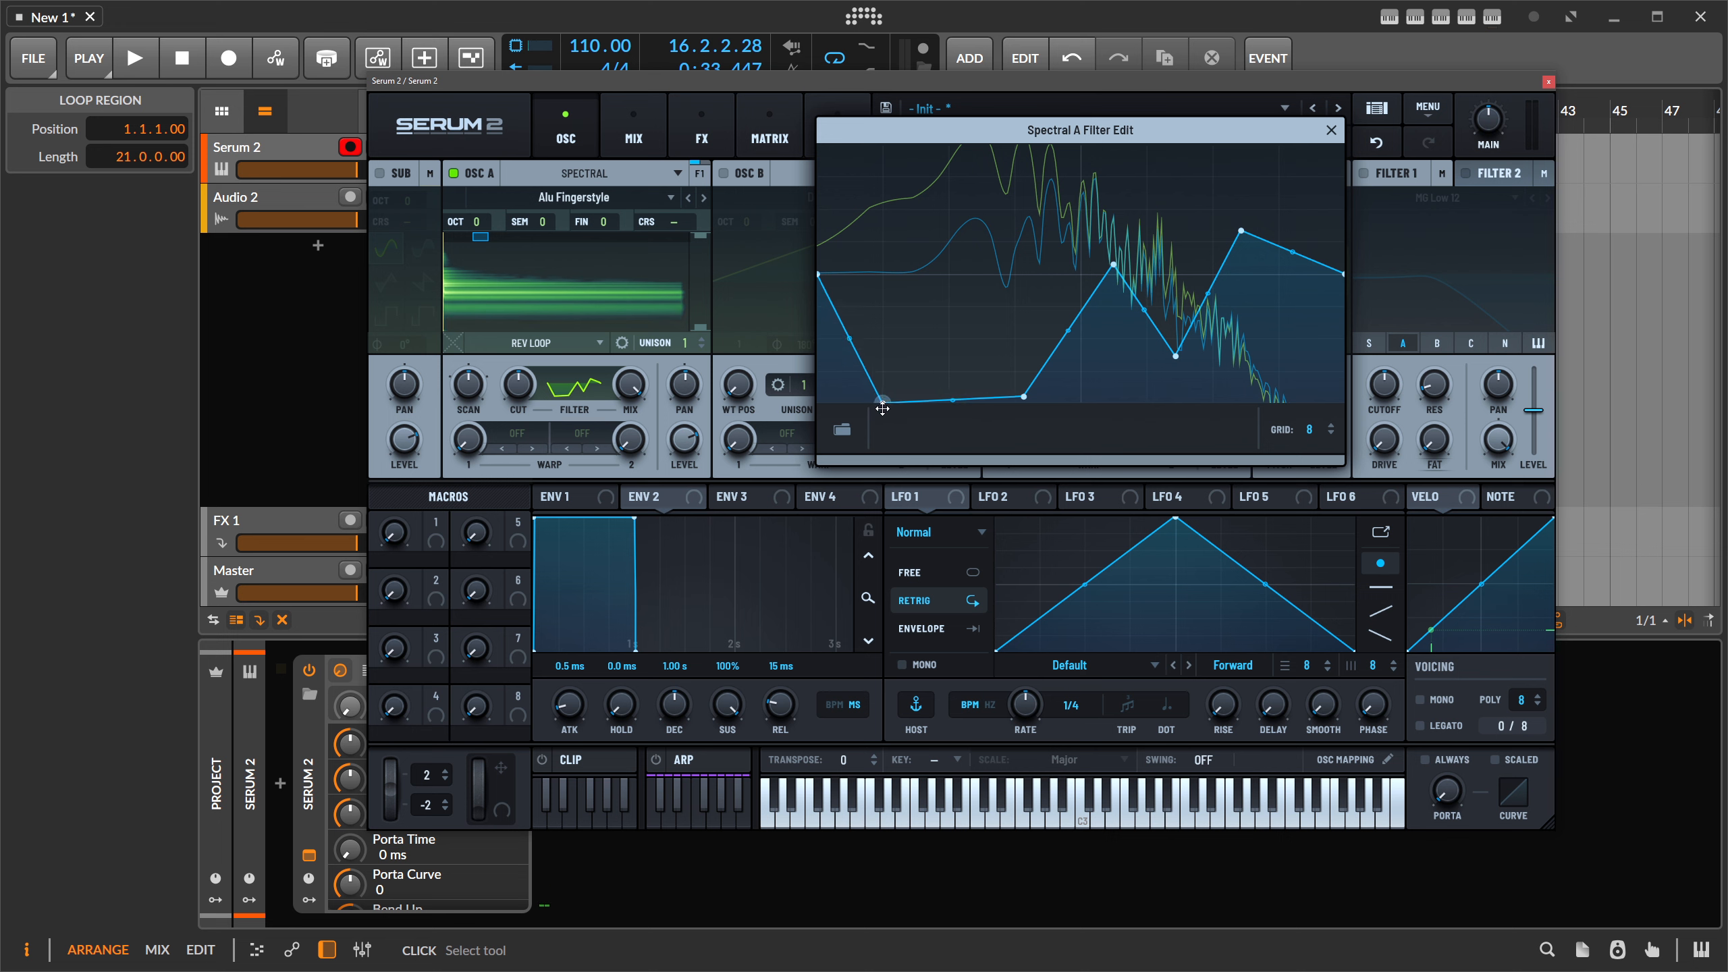
left_click_drag(1024, 397, 1023, 388)
- Lower the spectral filter Cut to -41% and set the Scan rate to 0%
mouse_move(520, 386)
left_mouse_down()
mouse_move(526, 433)
mouse_move(528, 400)
left_mouse_up()
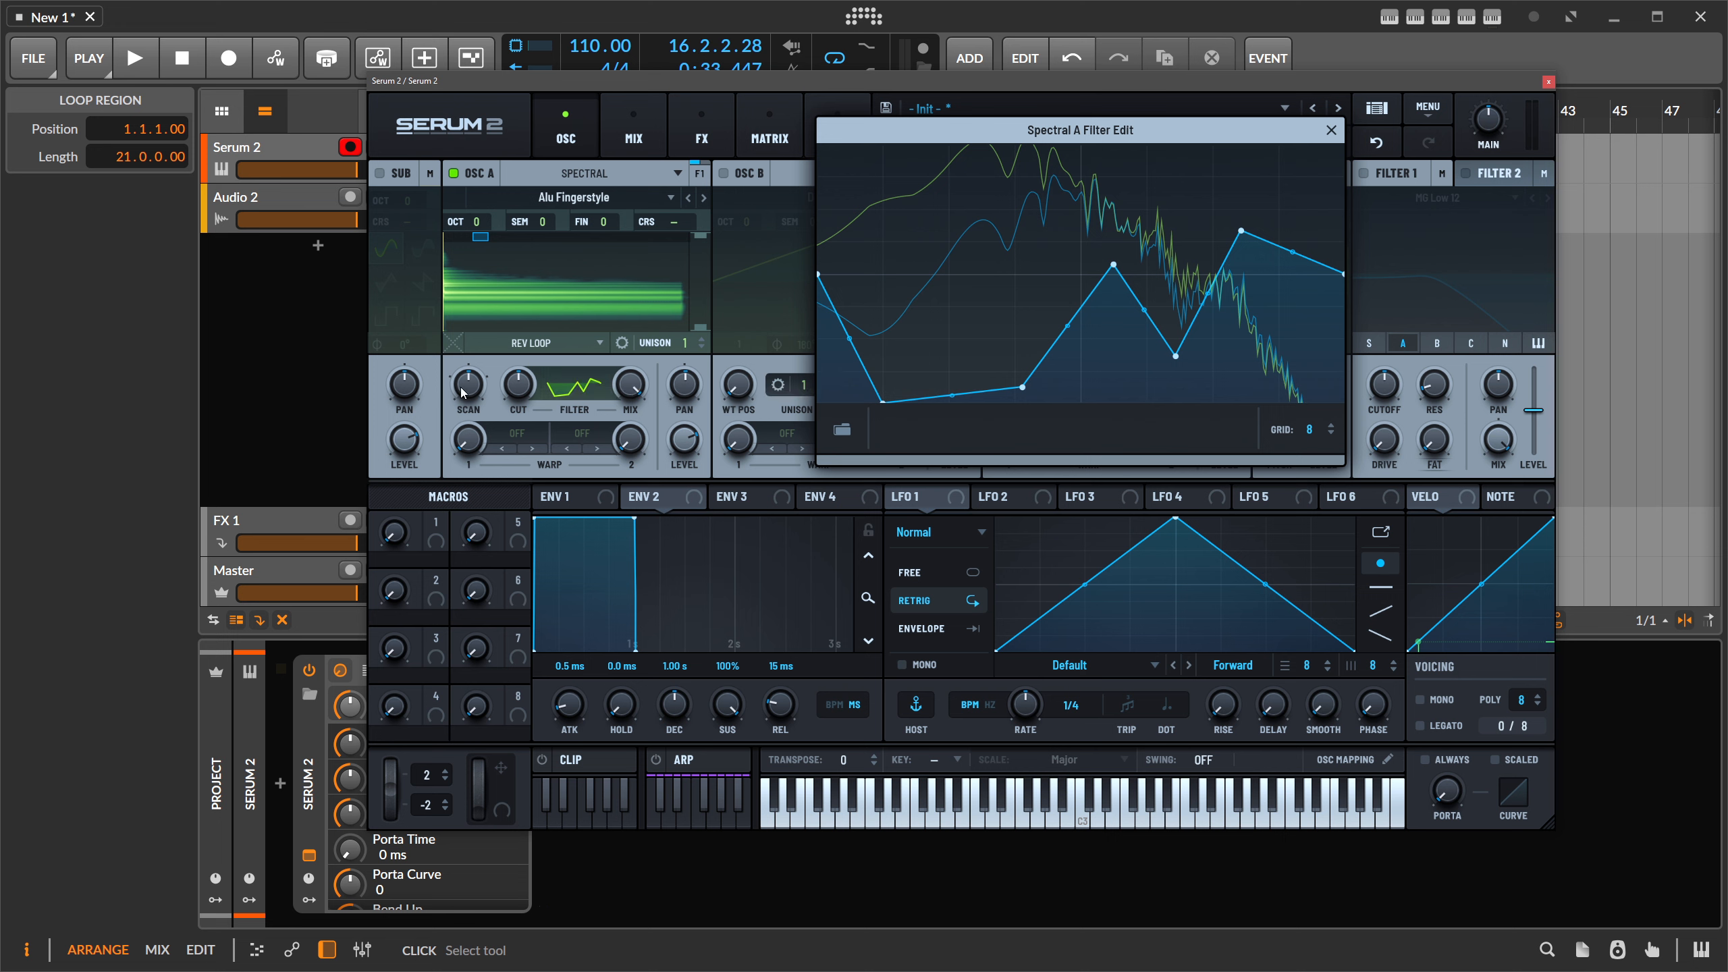
mouse_move(462, 387)
left_mouse_down()
mouse_move(481, 357)
mouse_move(479, 393)
left_mouse_up()
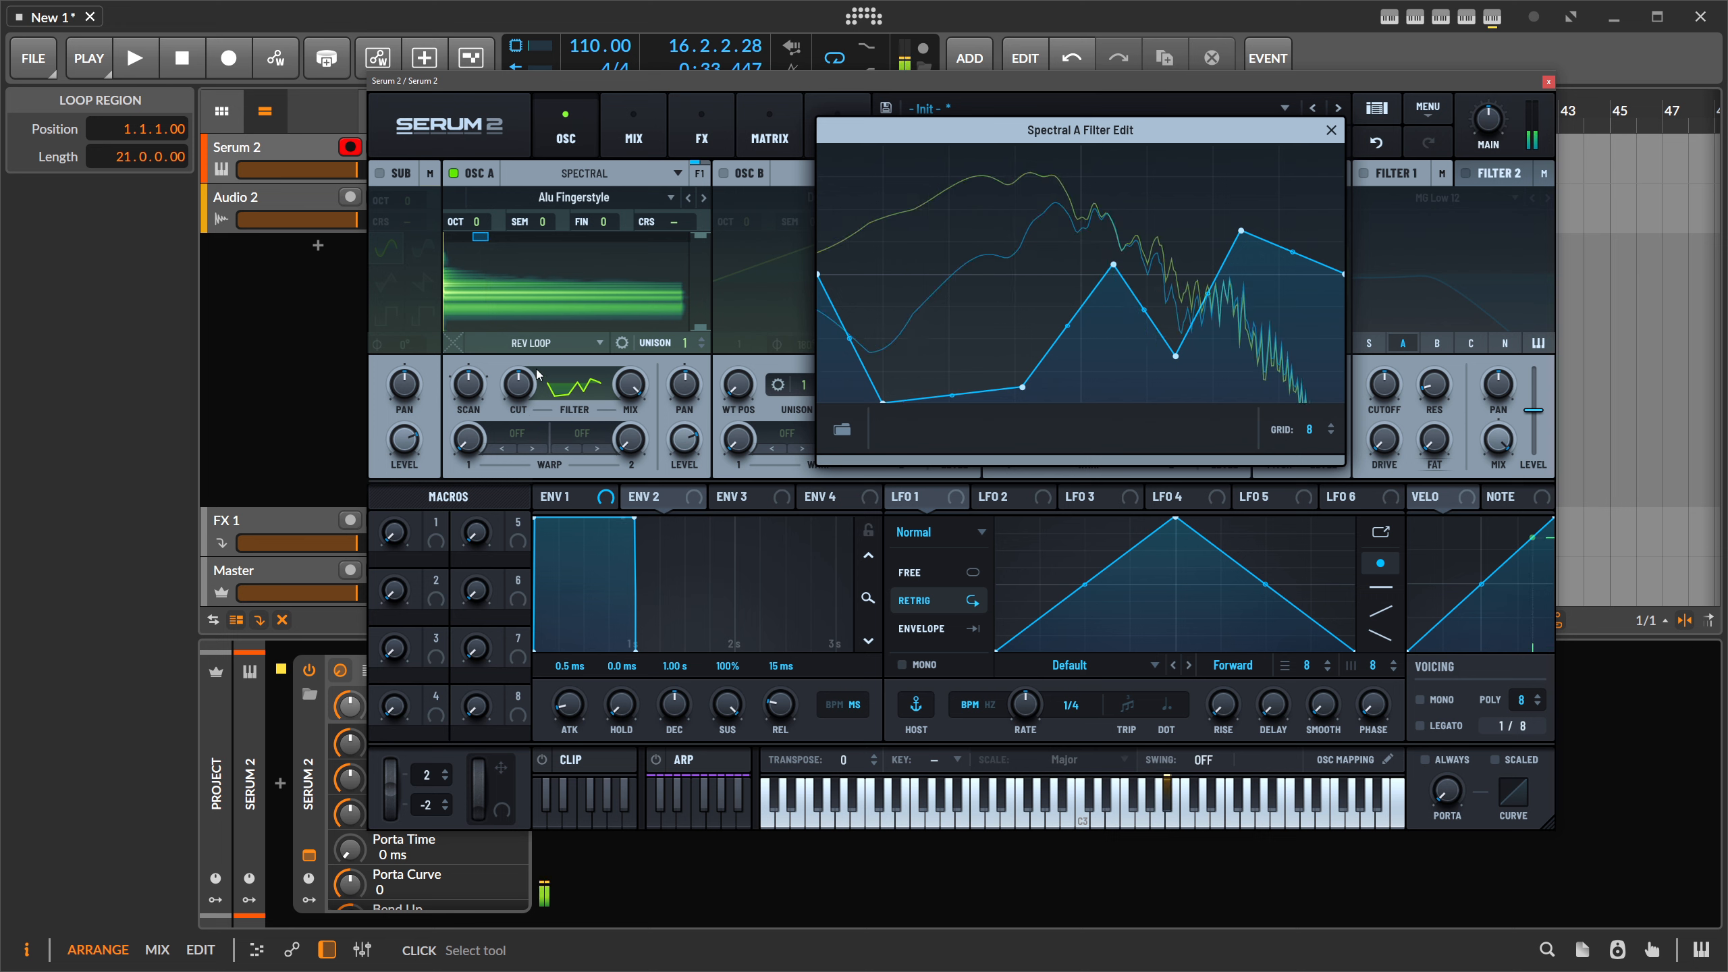
left_click_drag(478, 394, 479, 389)
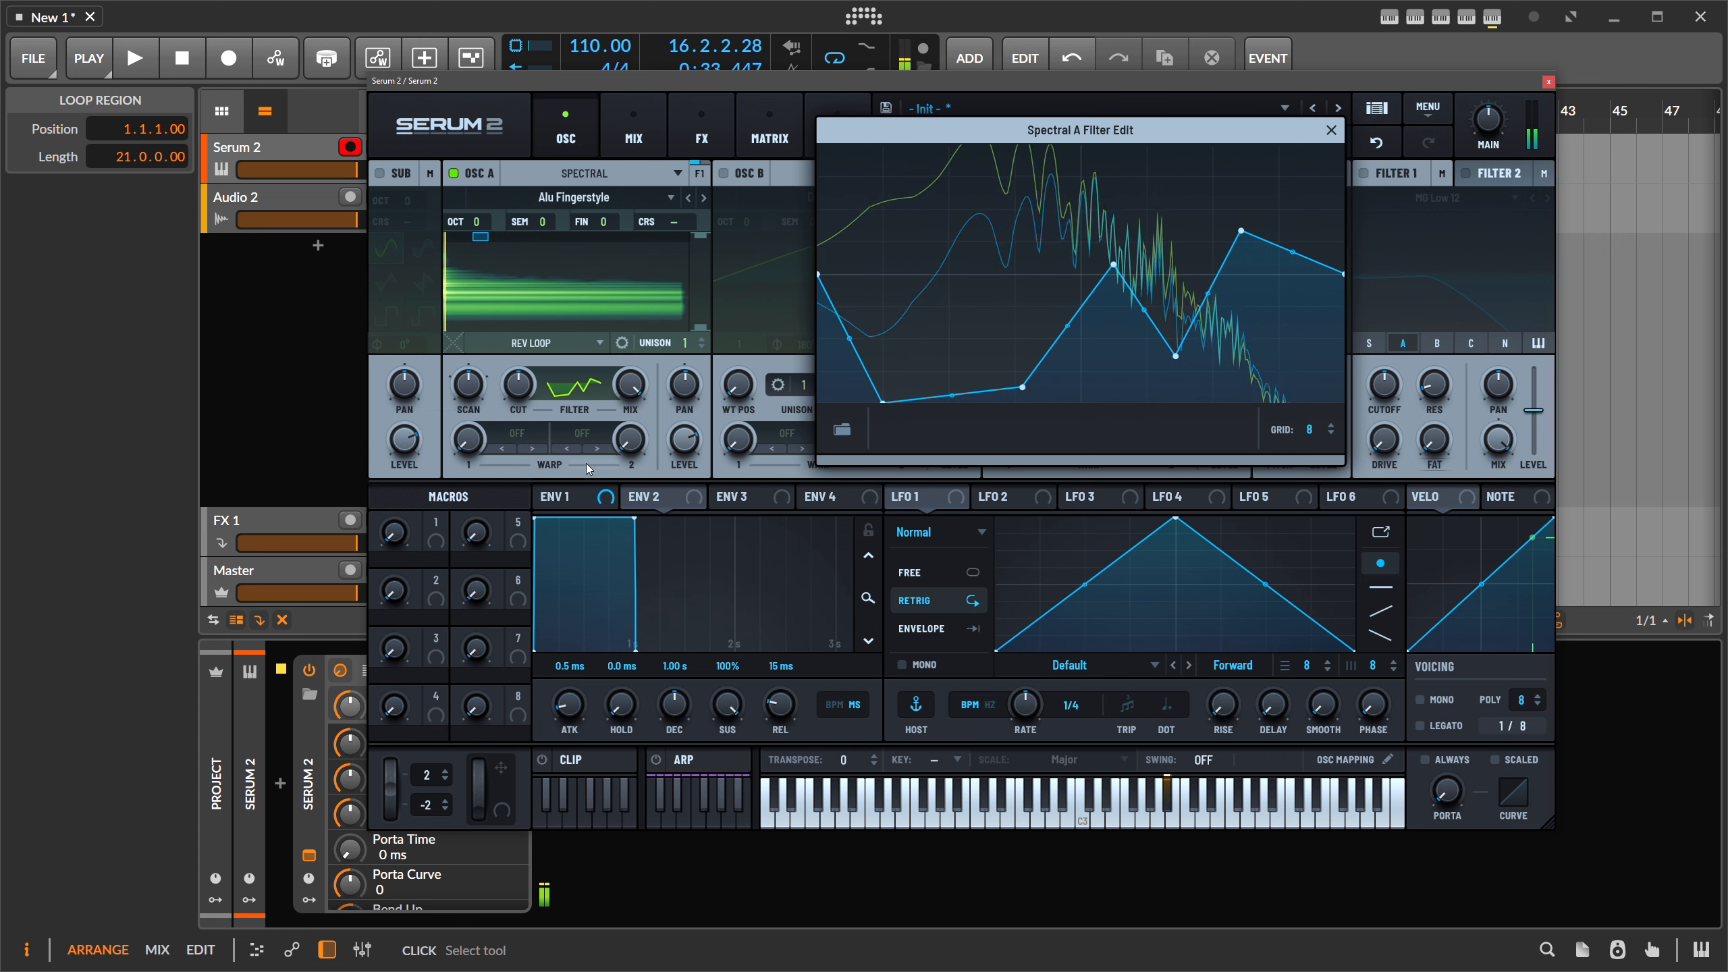
left_click(520, 432)
mouse_move(538, 467)
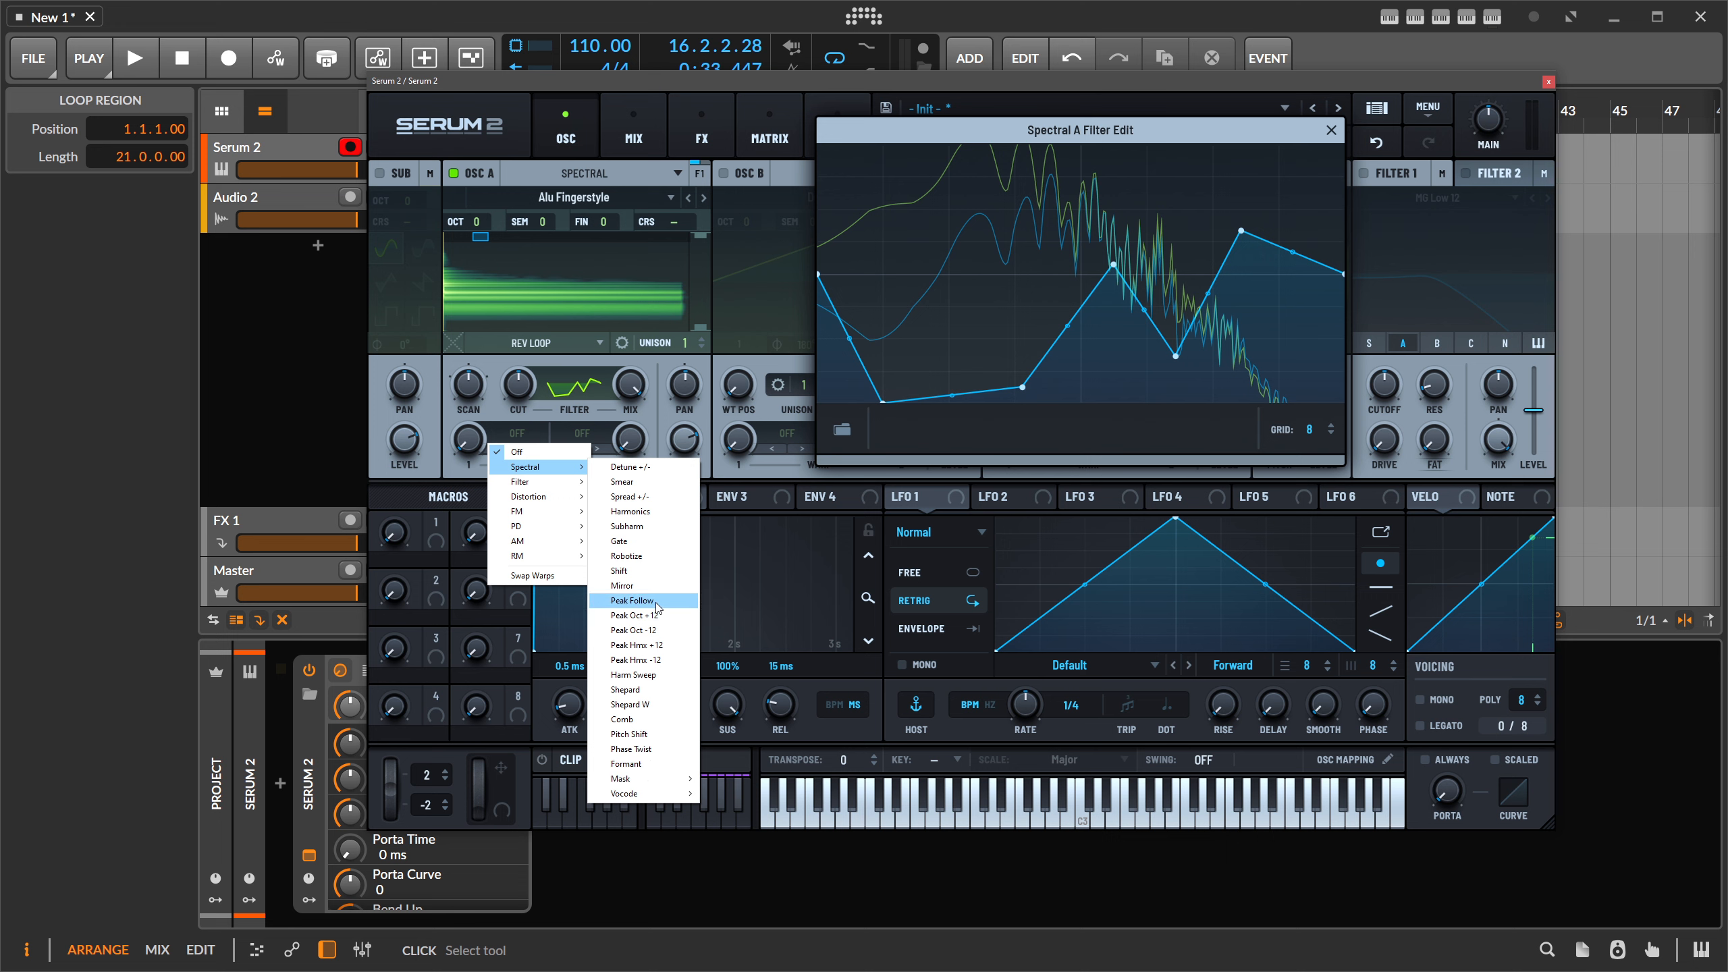
- Set OSC A's first warp to Spectral Spread +/- at about 36% and close the filter editor
left_click(620, 571)
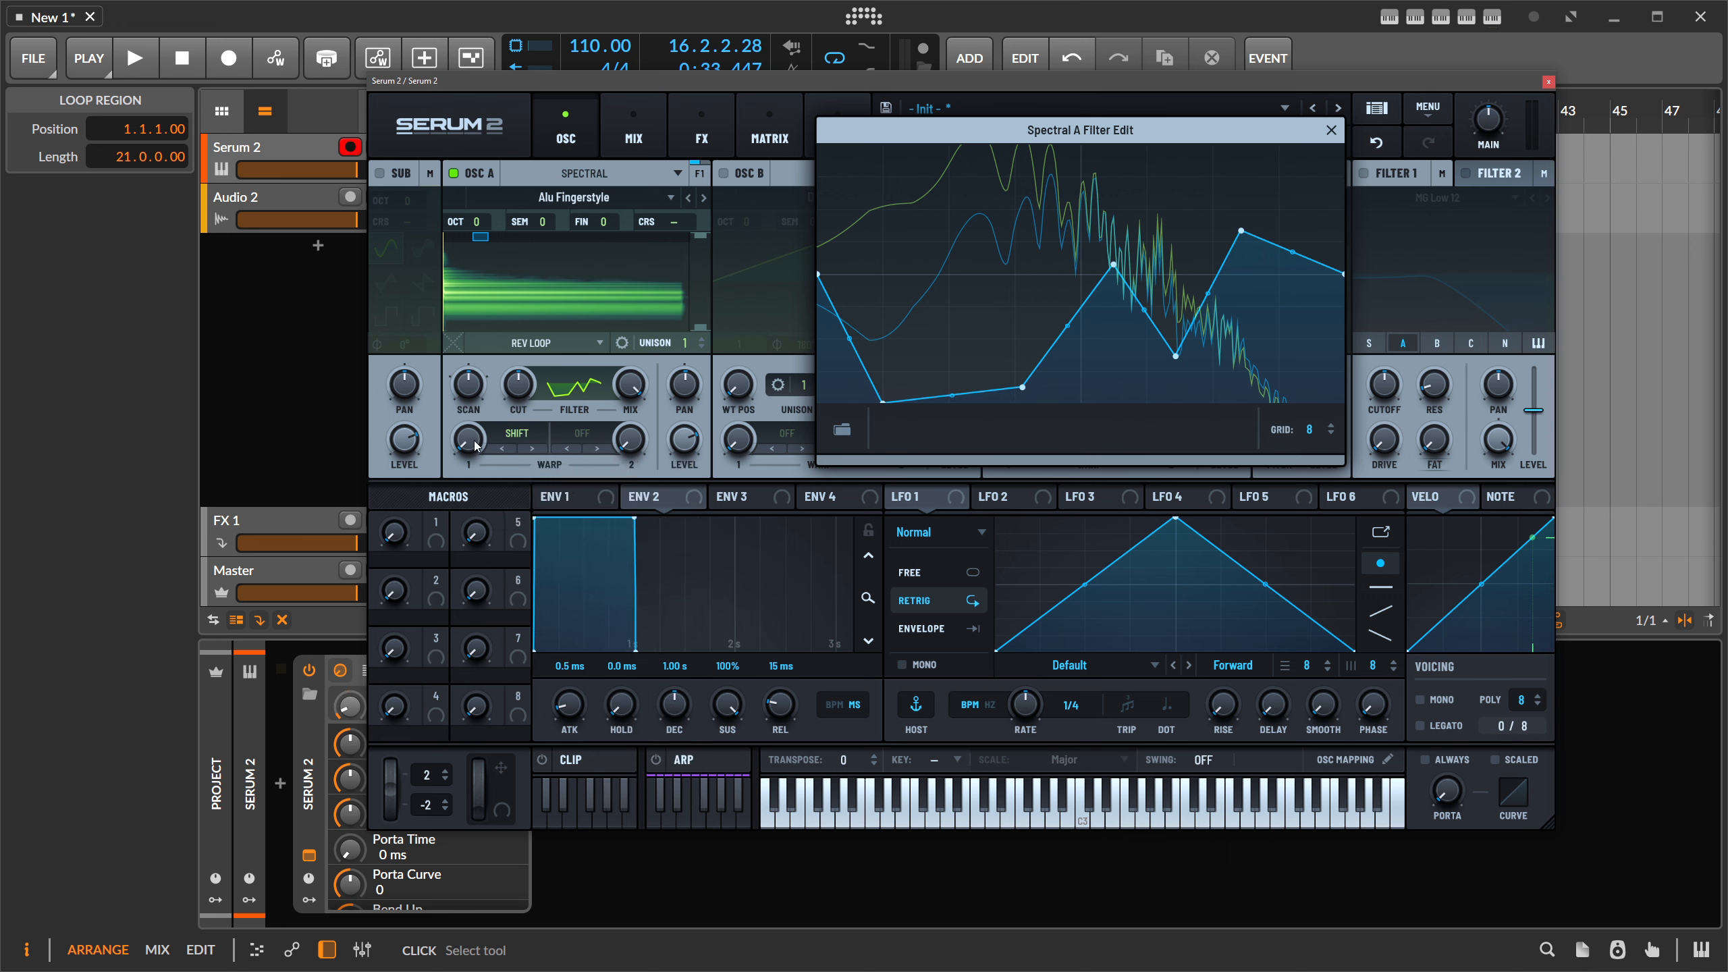
left_click_drag(476, 446, 483, 422)
left_click(517, 433)
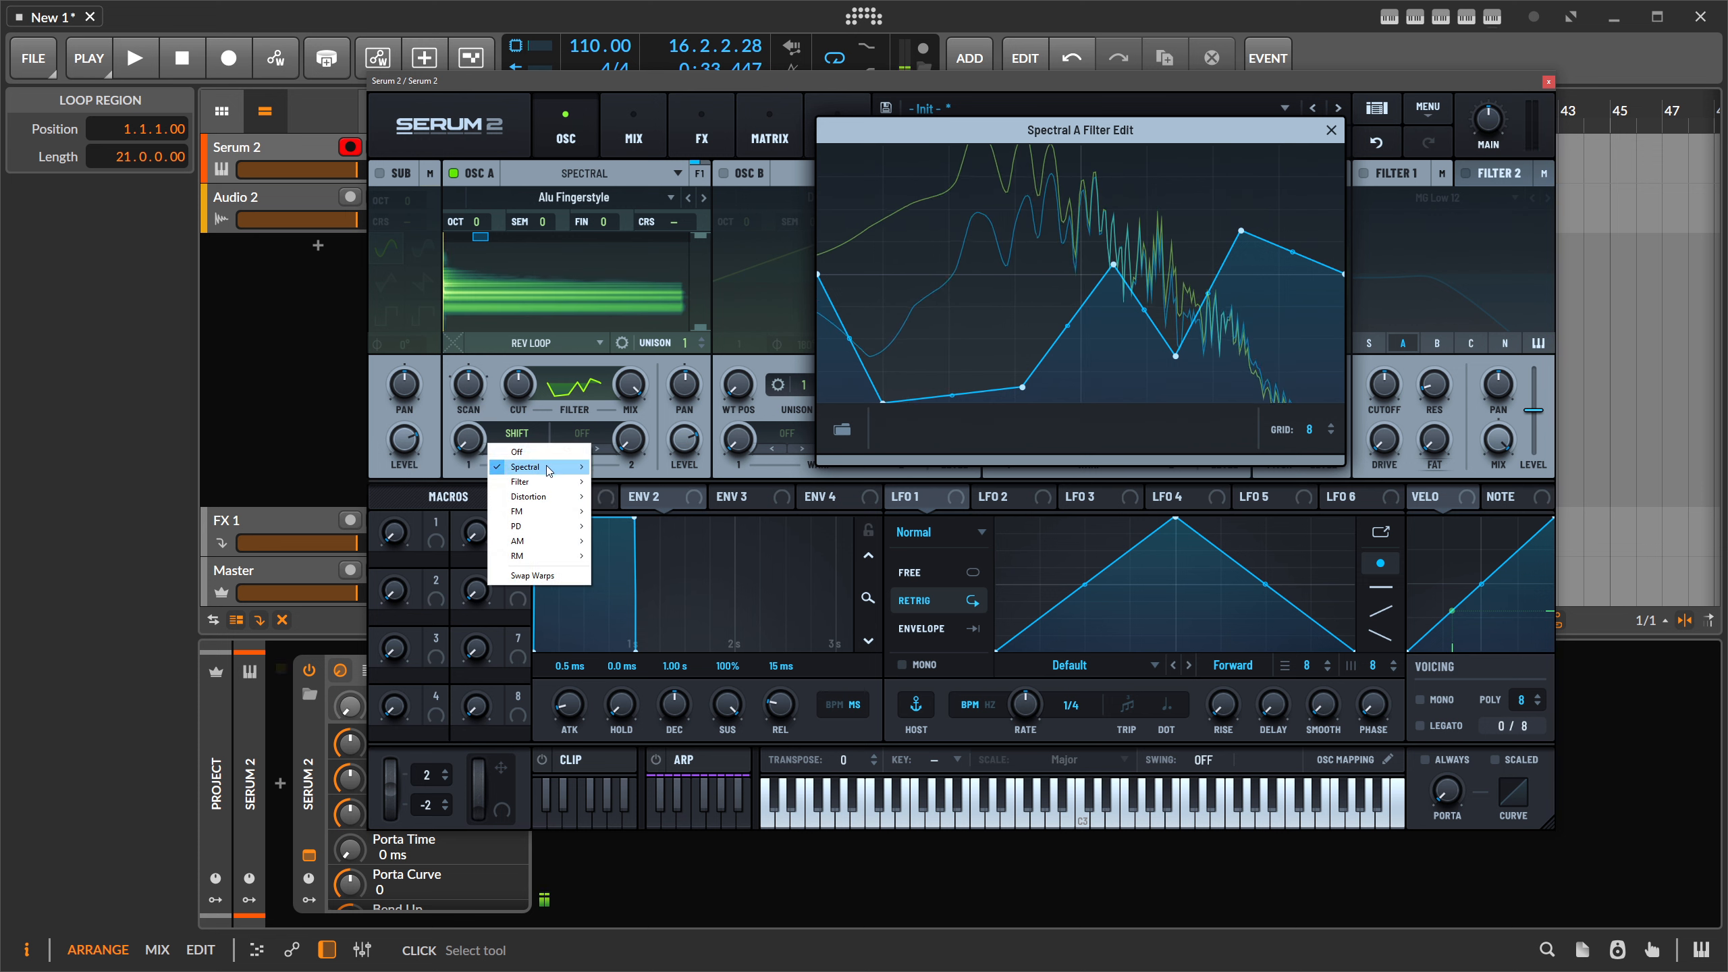
left_click(667, 496)
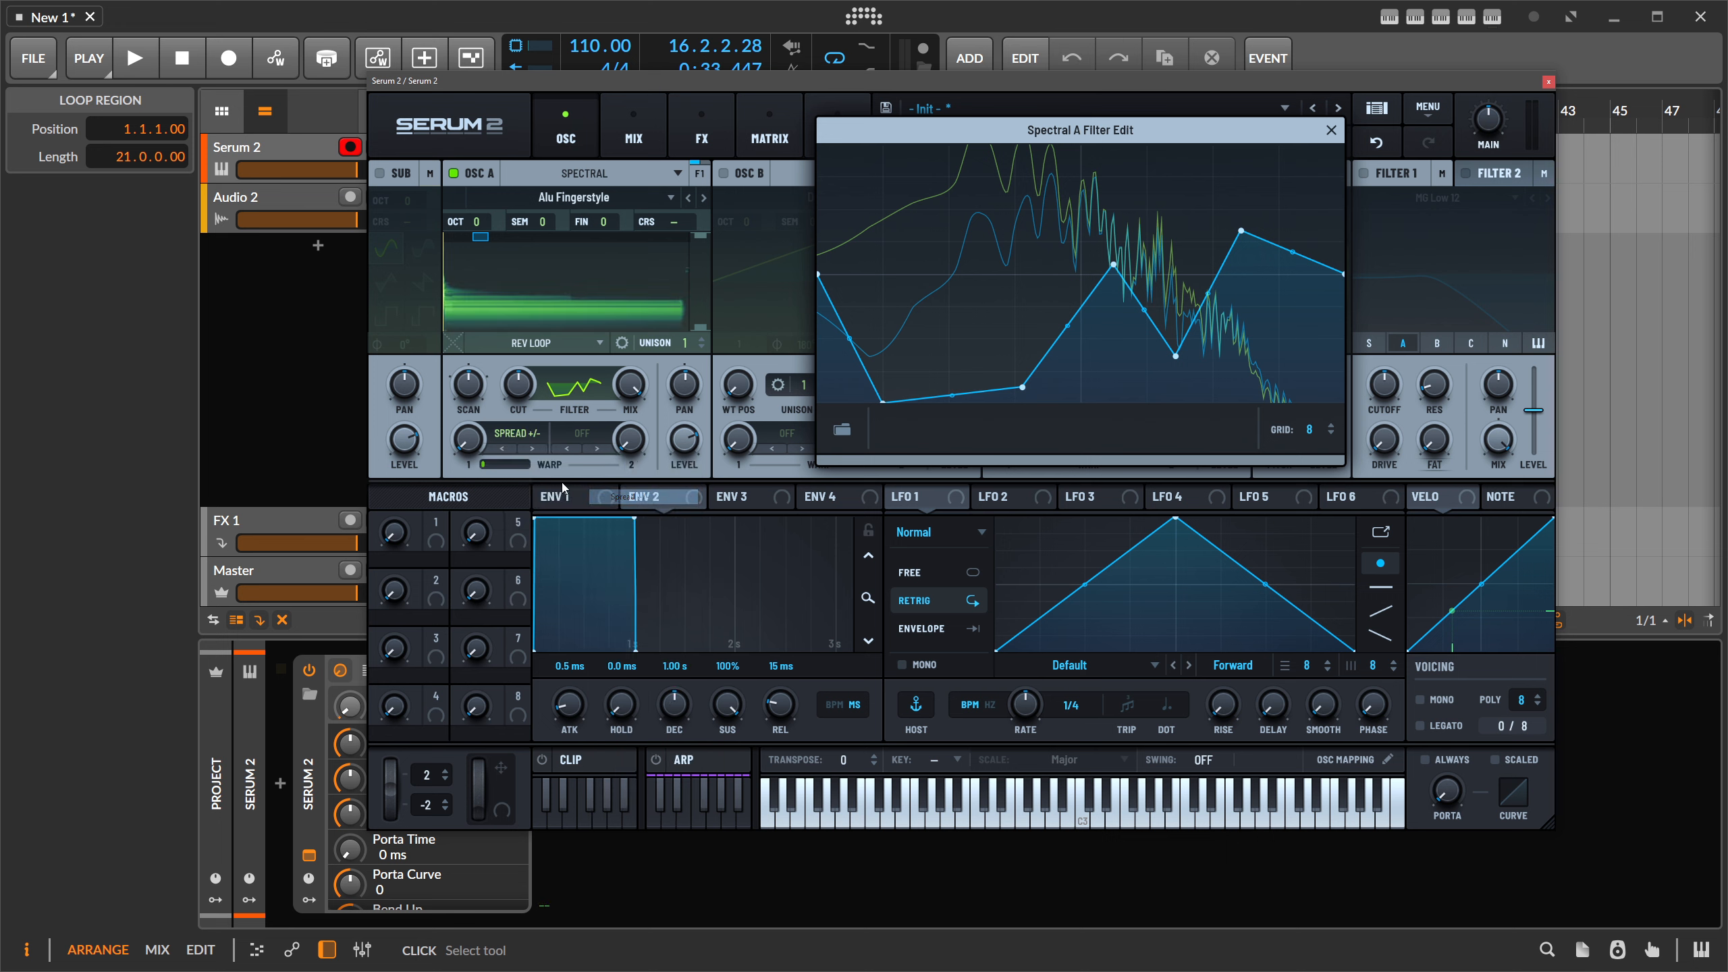
left_click_drag(468, 439, 522, 301)
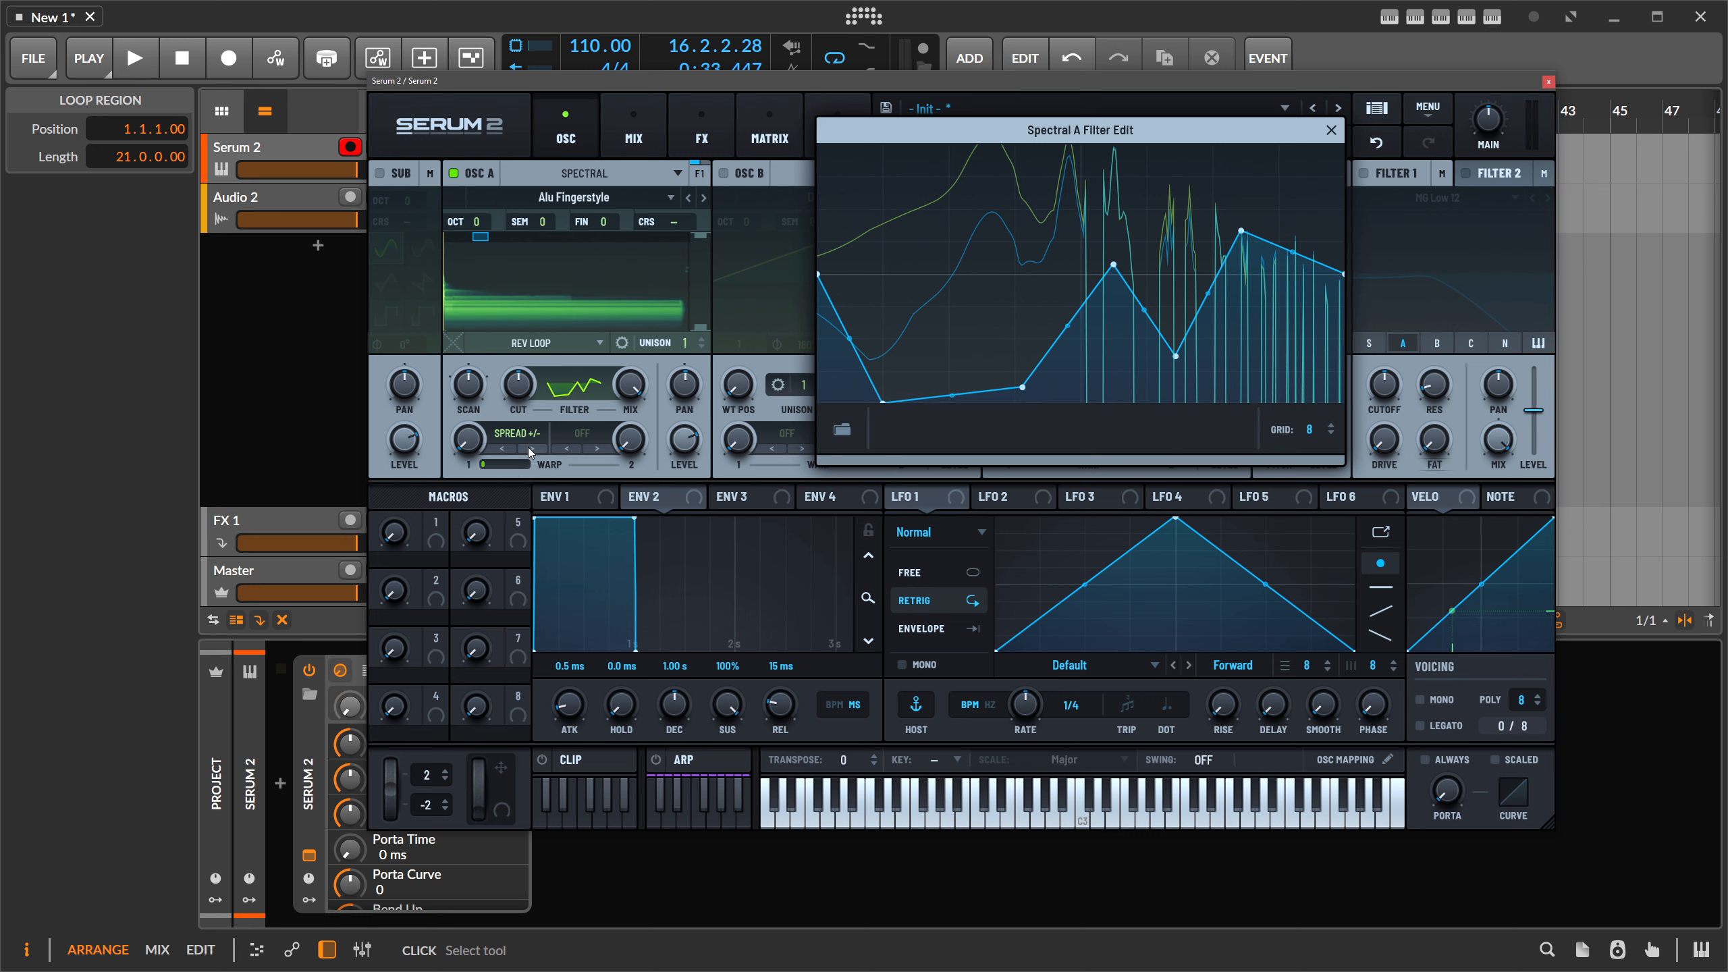
left_click(1331, 130)
- Turn oscillator A off, then toggle the sub oscillator on and back off
left_click(584, 172)
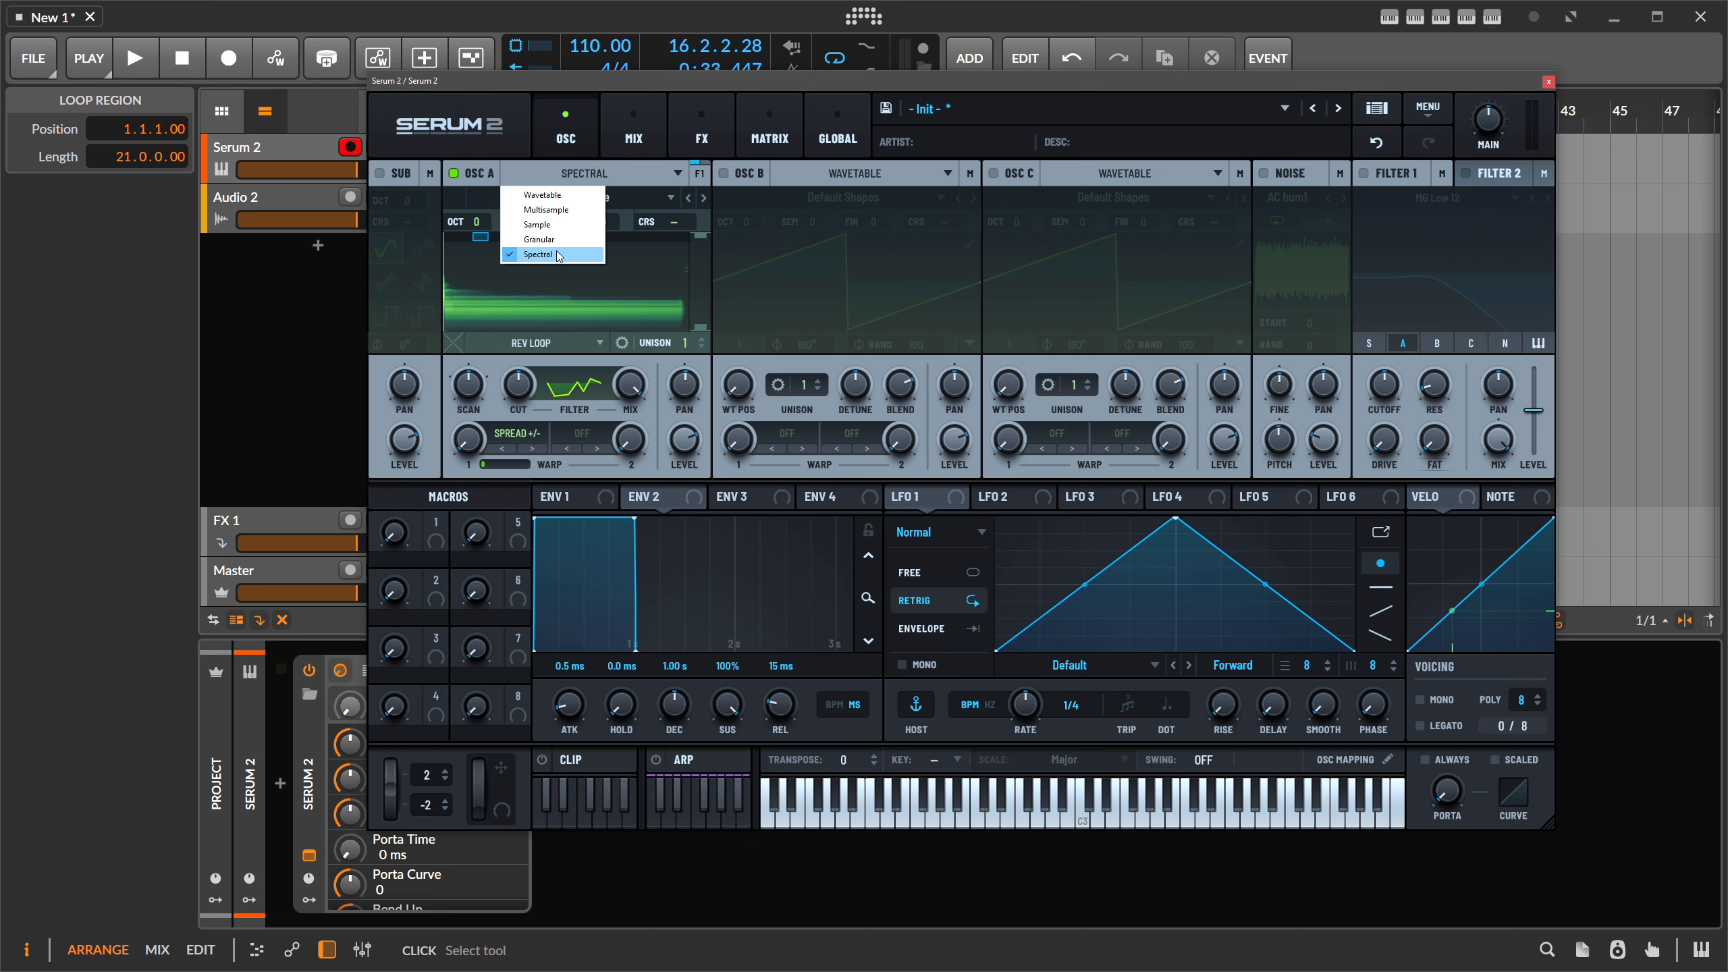
left_click(575, 174)
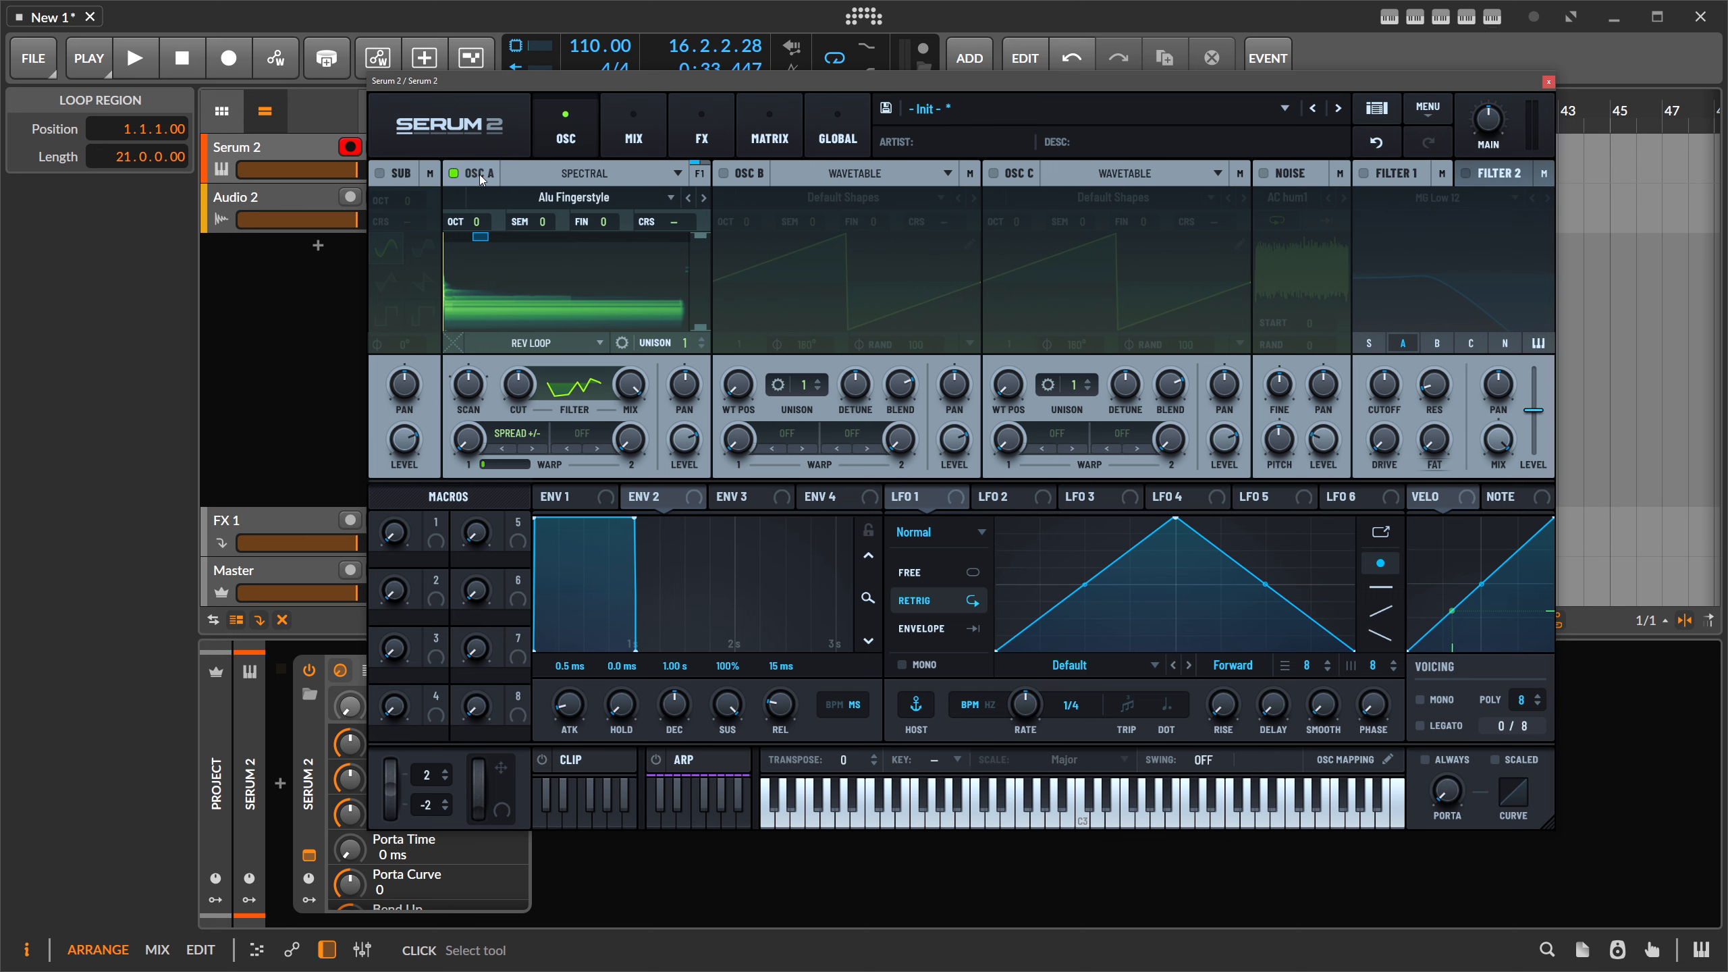
left_click(454, 173)
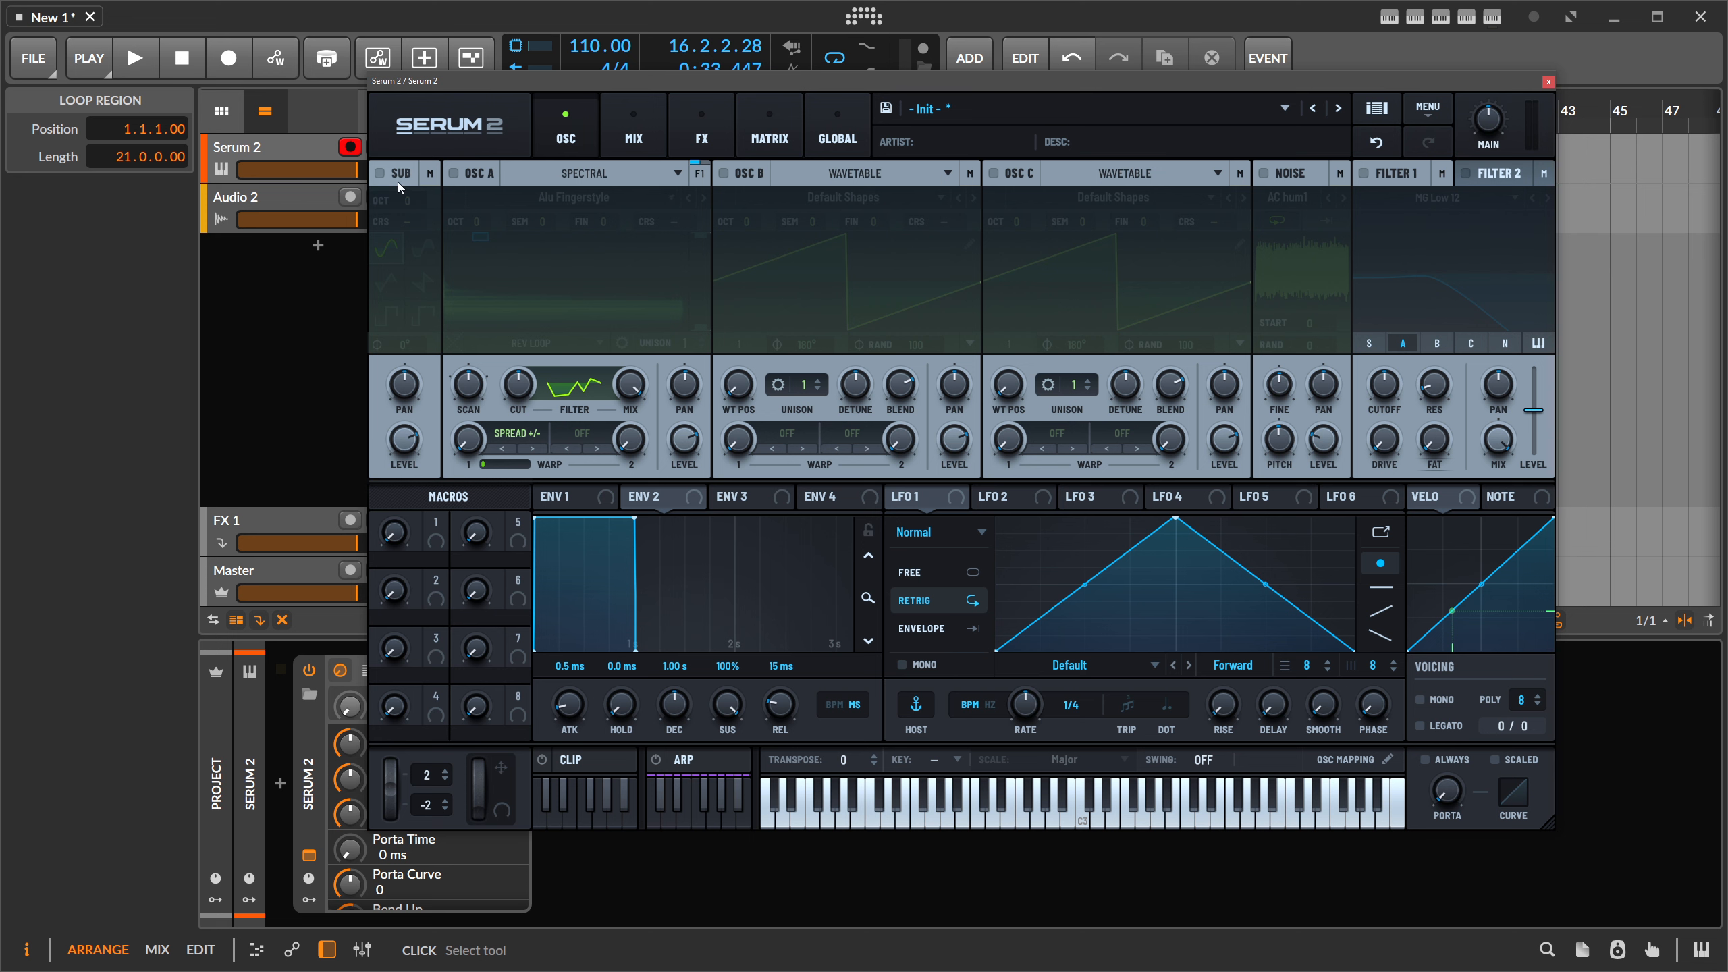
left_click(379, 173)
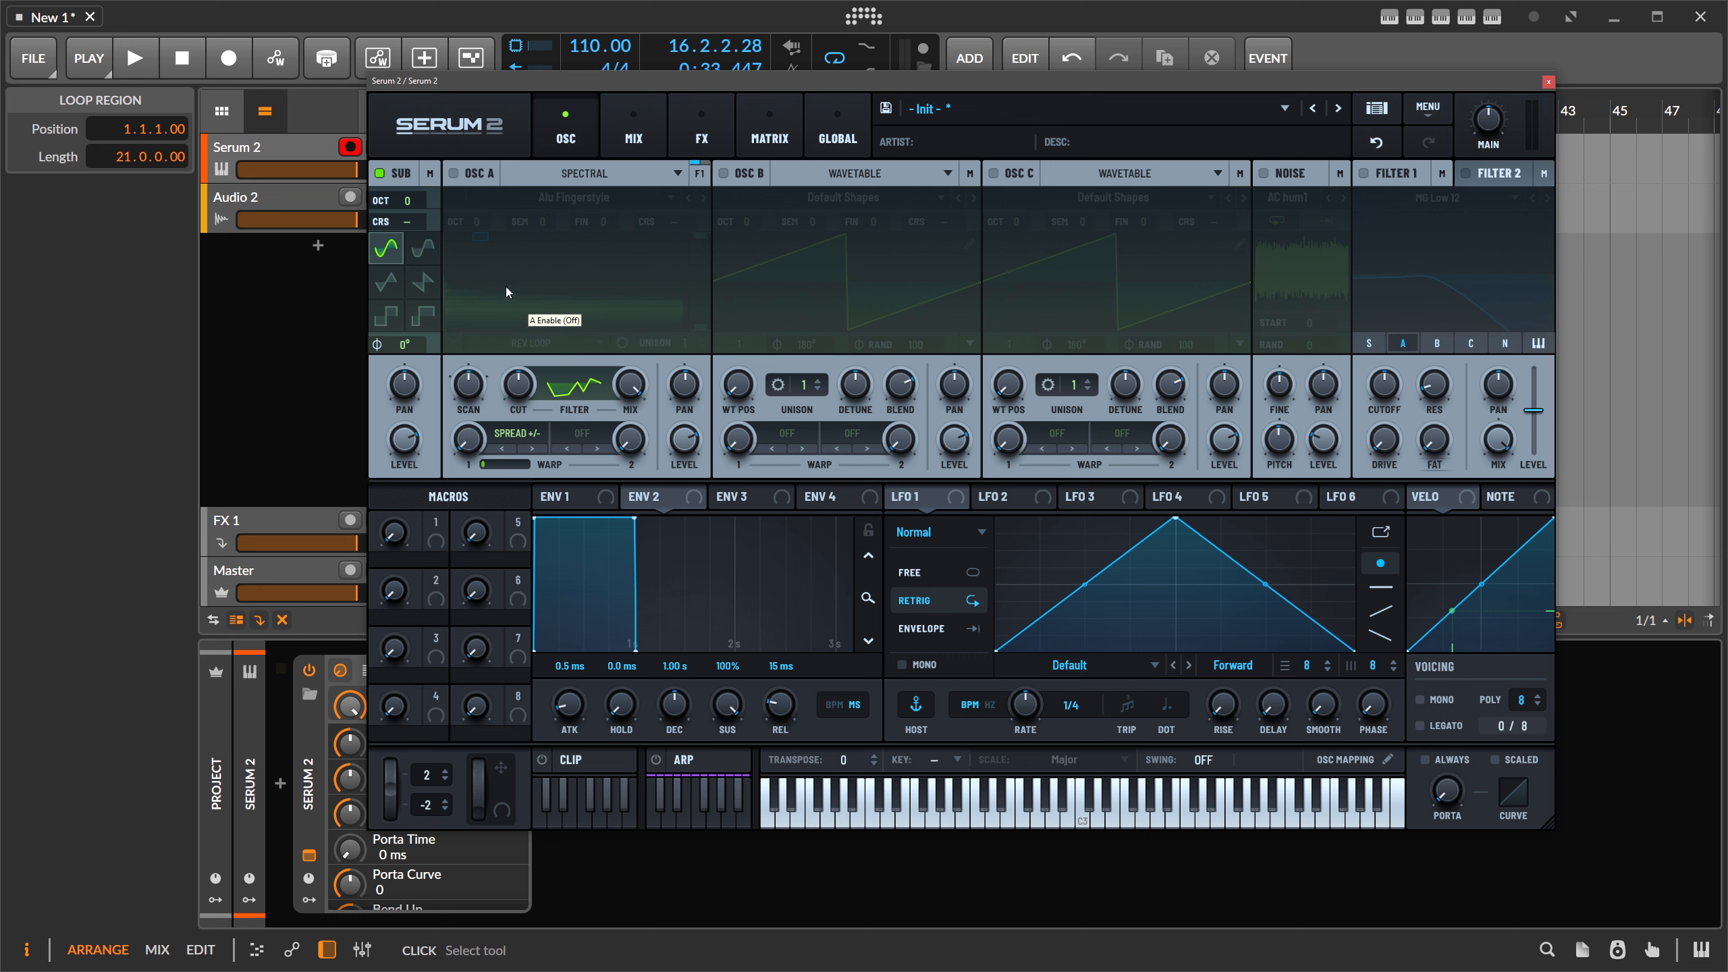
left_click(380, 173)
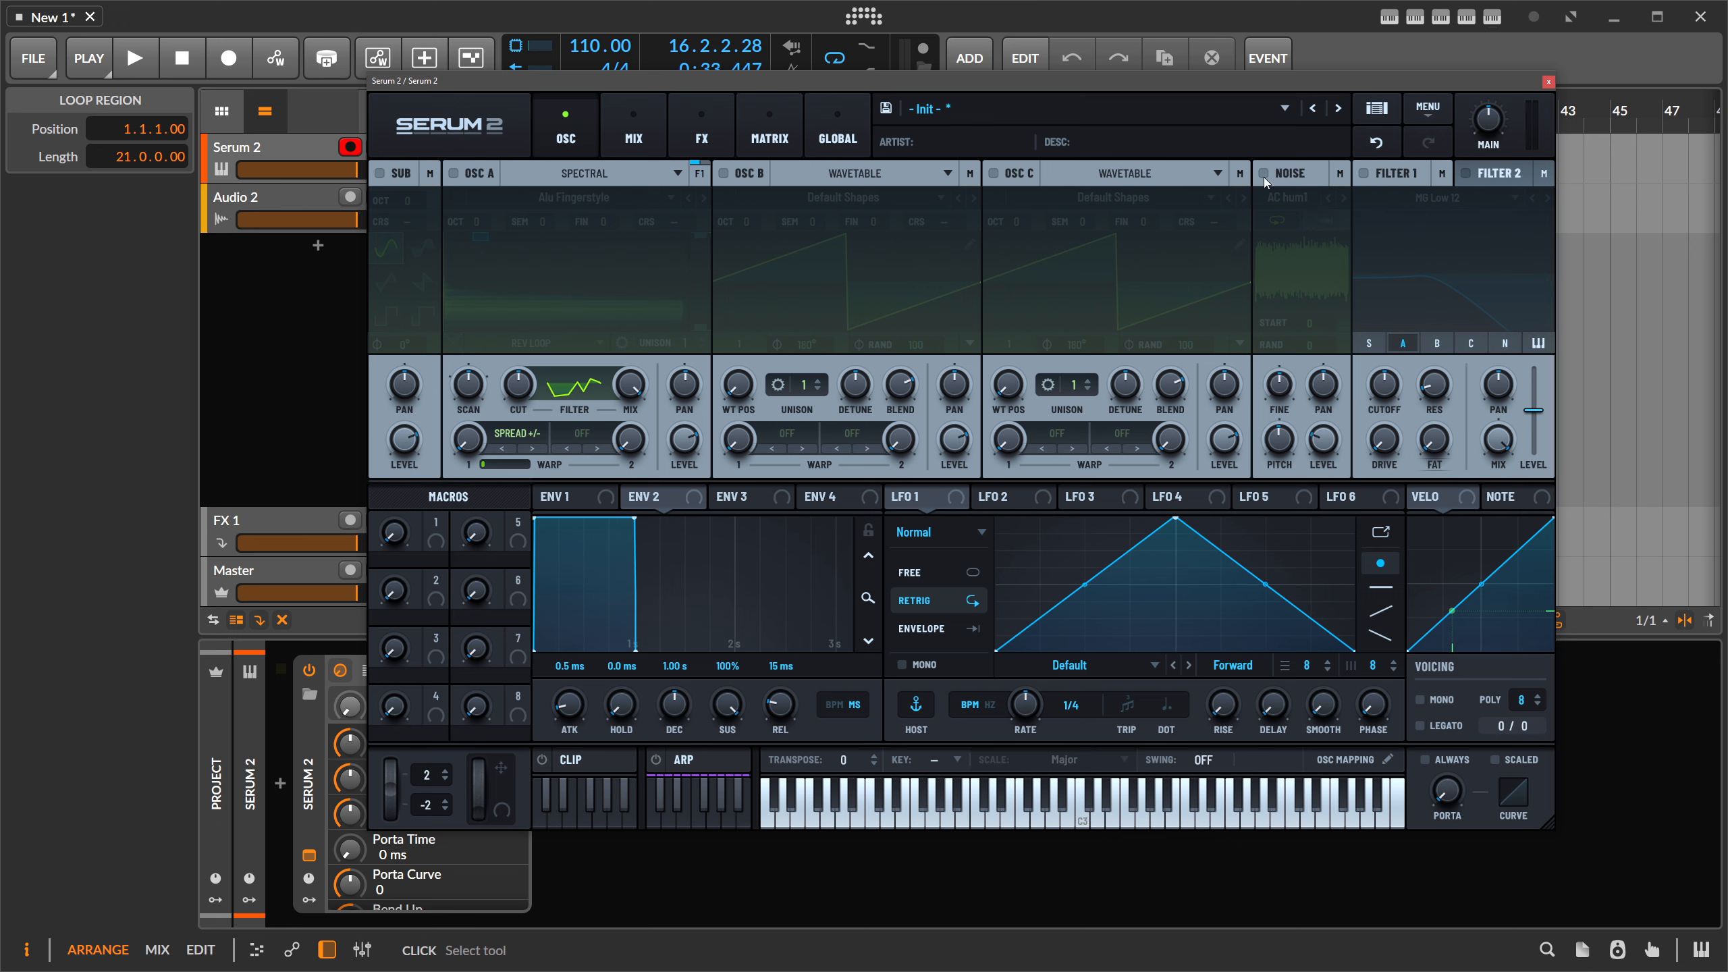
- Enable the noise oscillator, load Analog > AlphaNz, and raise Noise Level to 55%
left_click(1264, 175)
left_click(1288, 197)
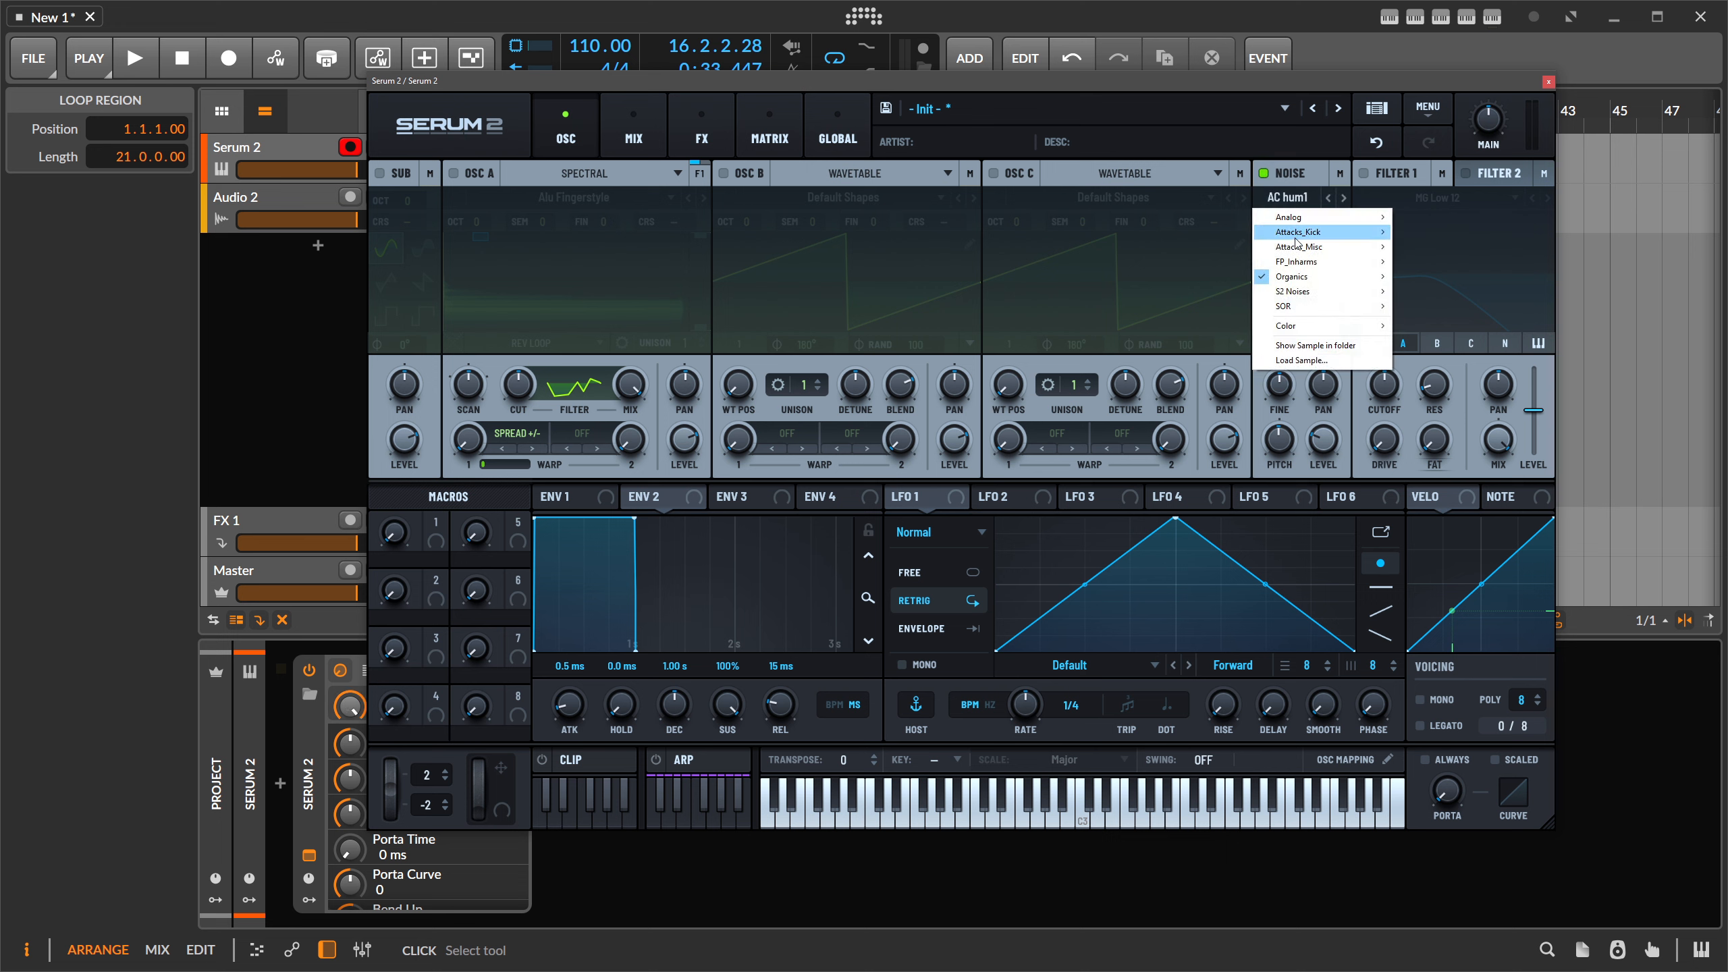
mouse_move(1296, 293)
left_click(1274, 158)
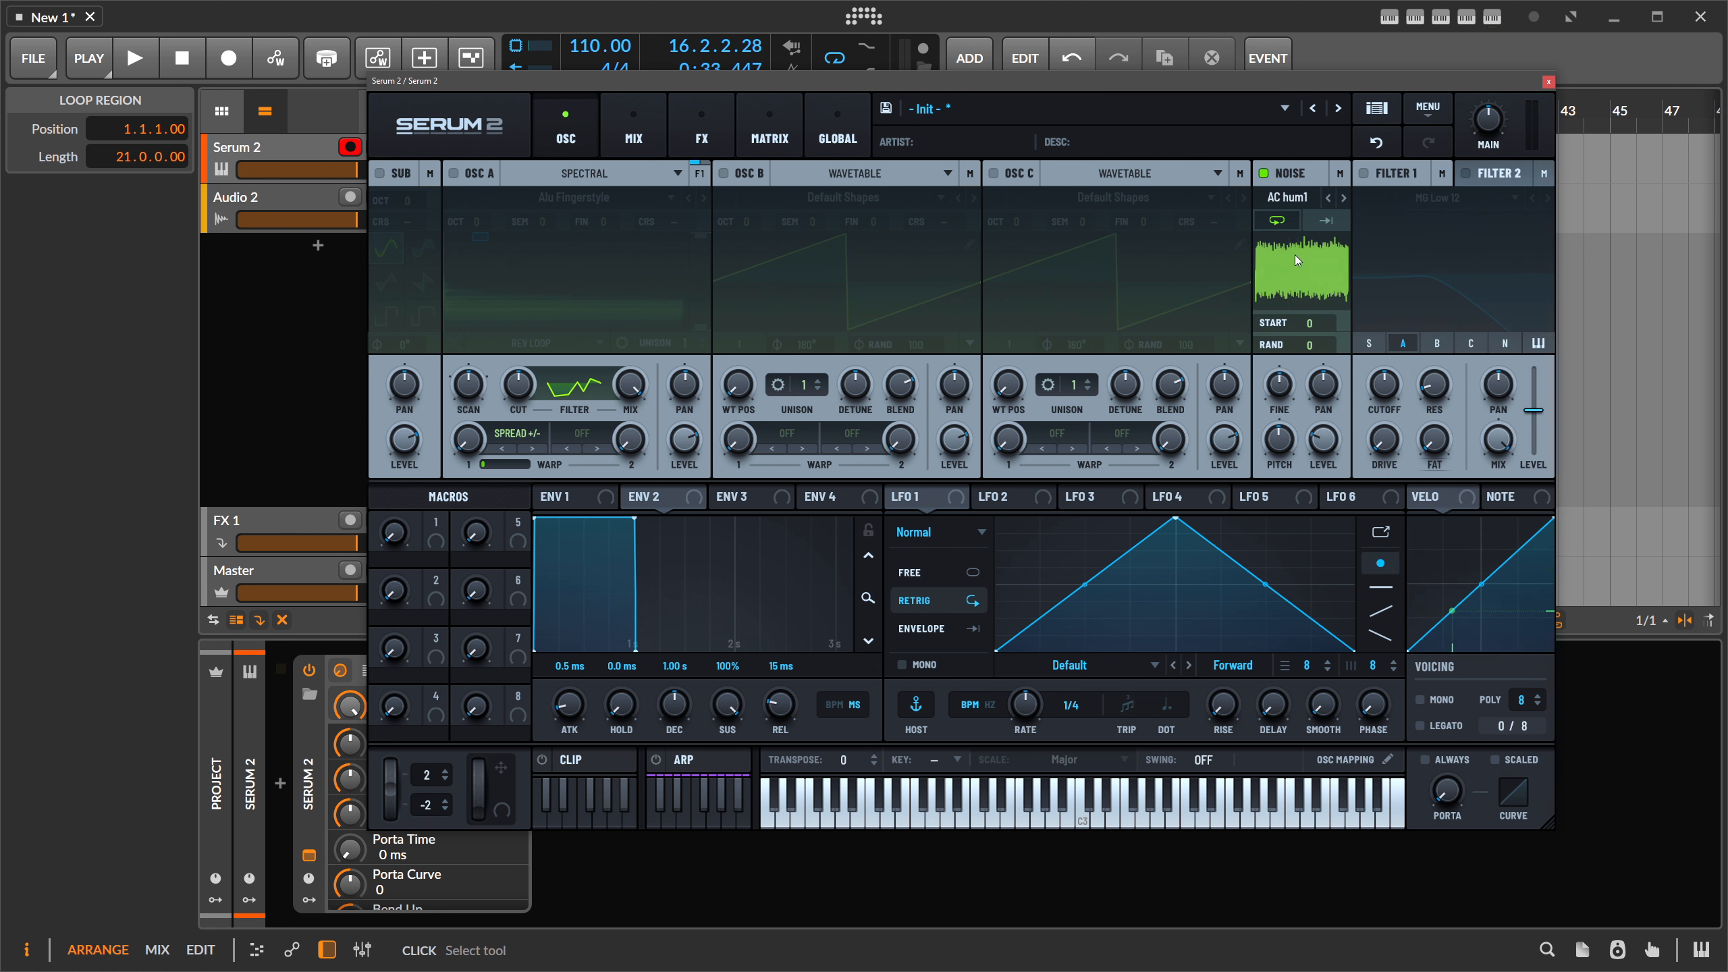
left_click(1286, 201)
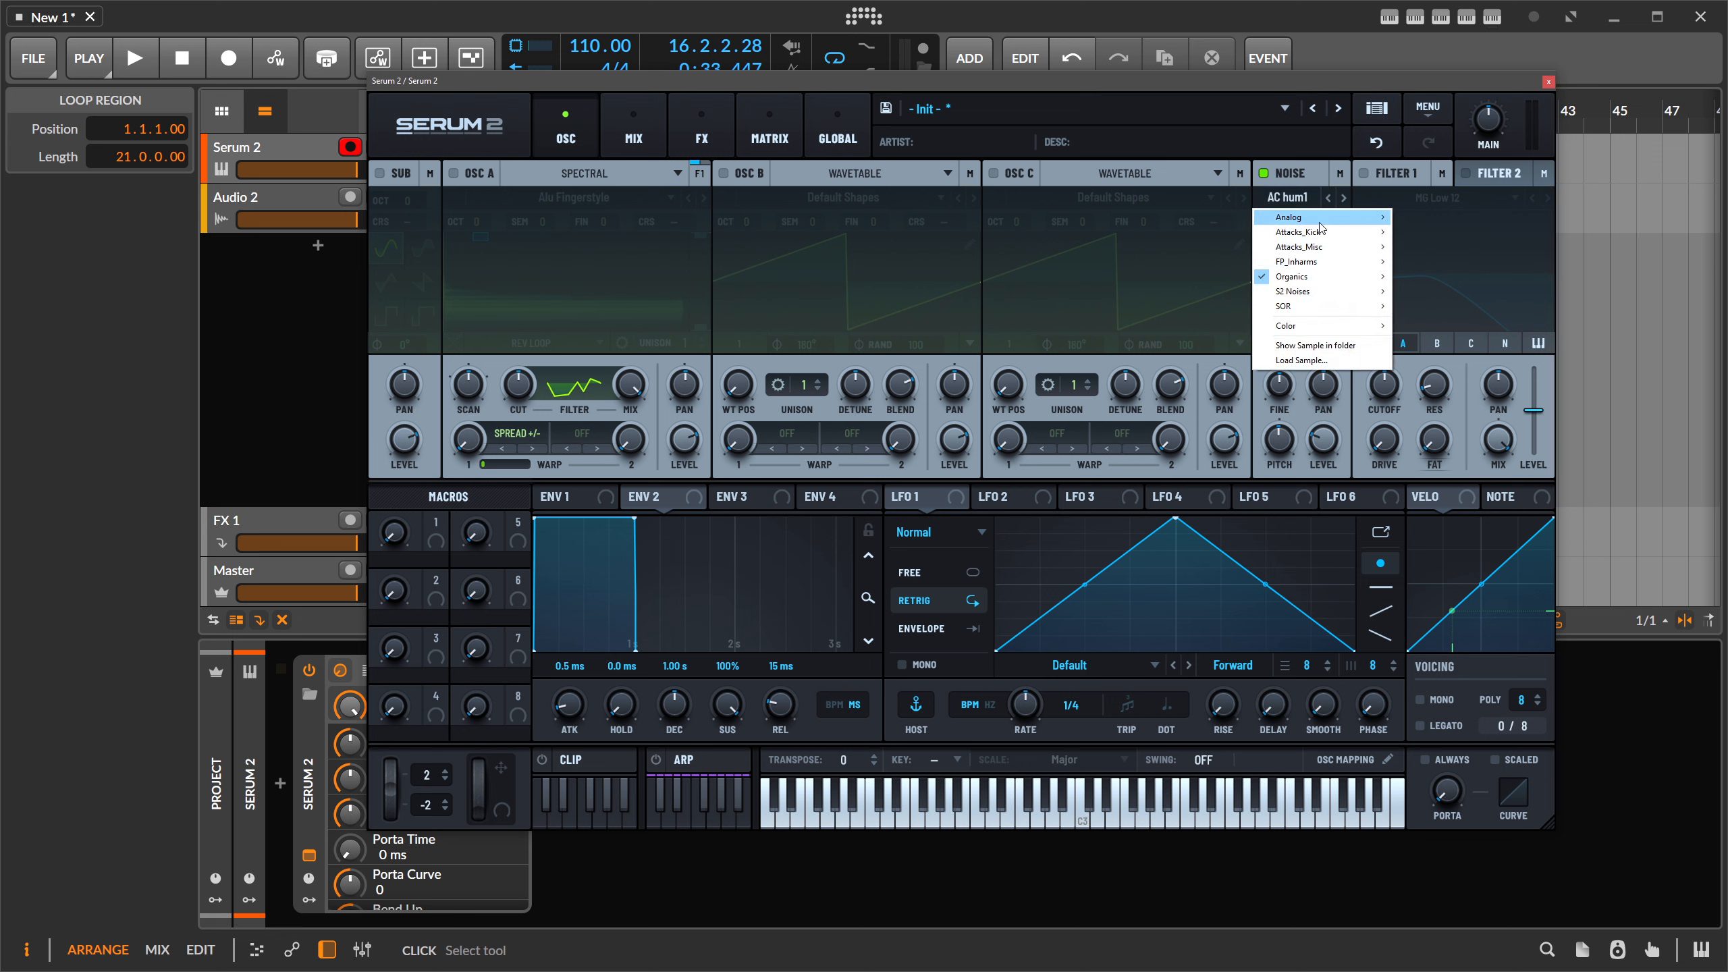
mouse_move(1320, 225)
left_click(1423, 218)
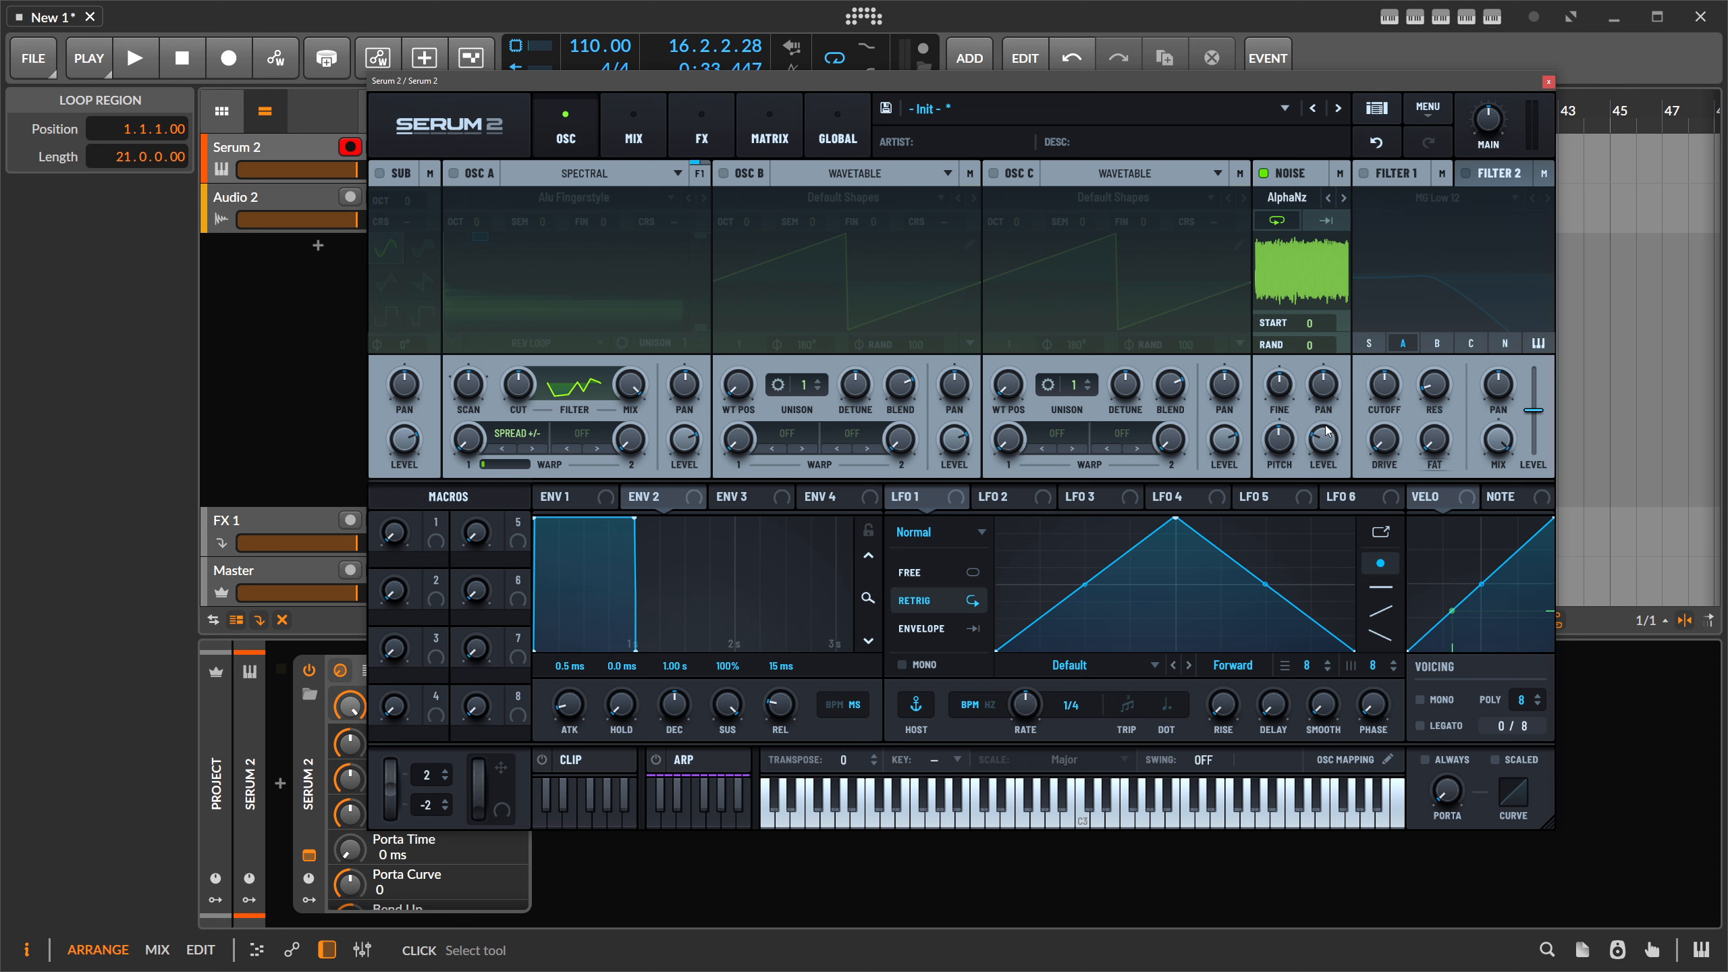
left_click_drag(1326, 430, 1329, 382)
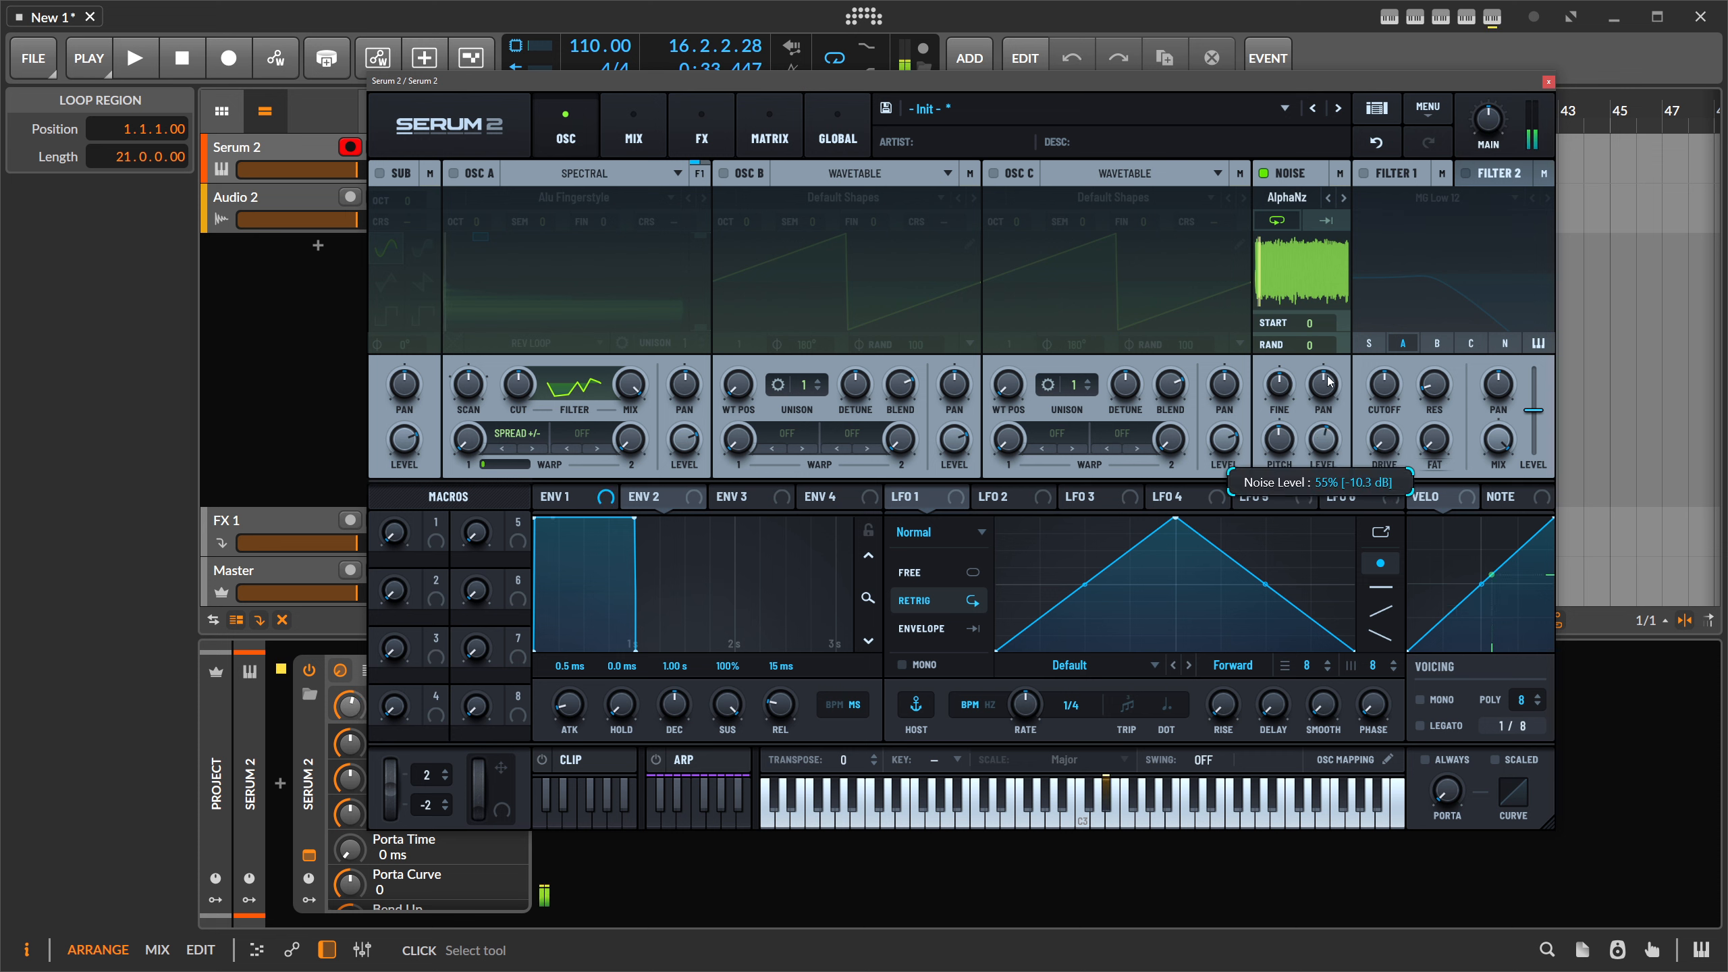
- Step forward through twelve noise samples, then switch the noise oscillator off
left_click(1344, 198)
left_click(1343, 198)
left_click(1343, 198)
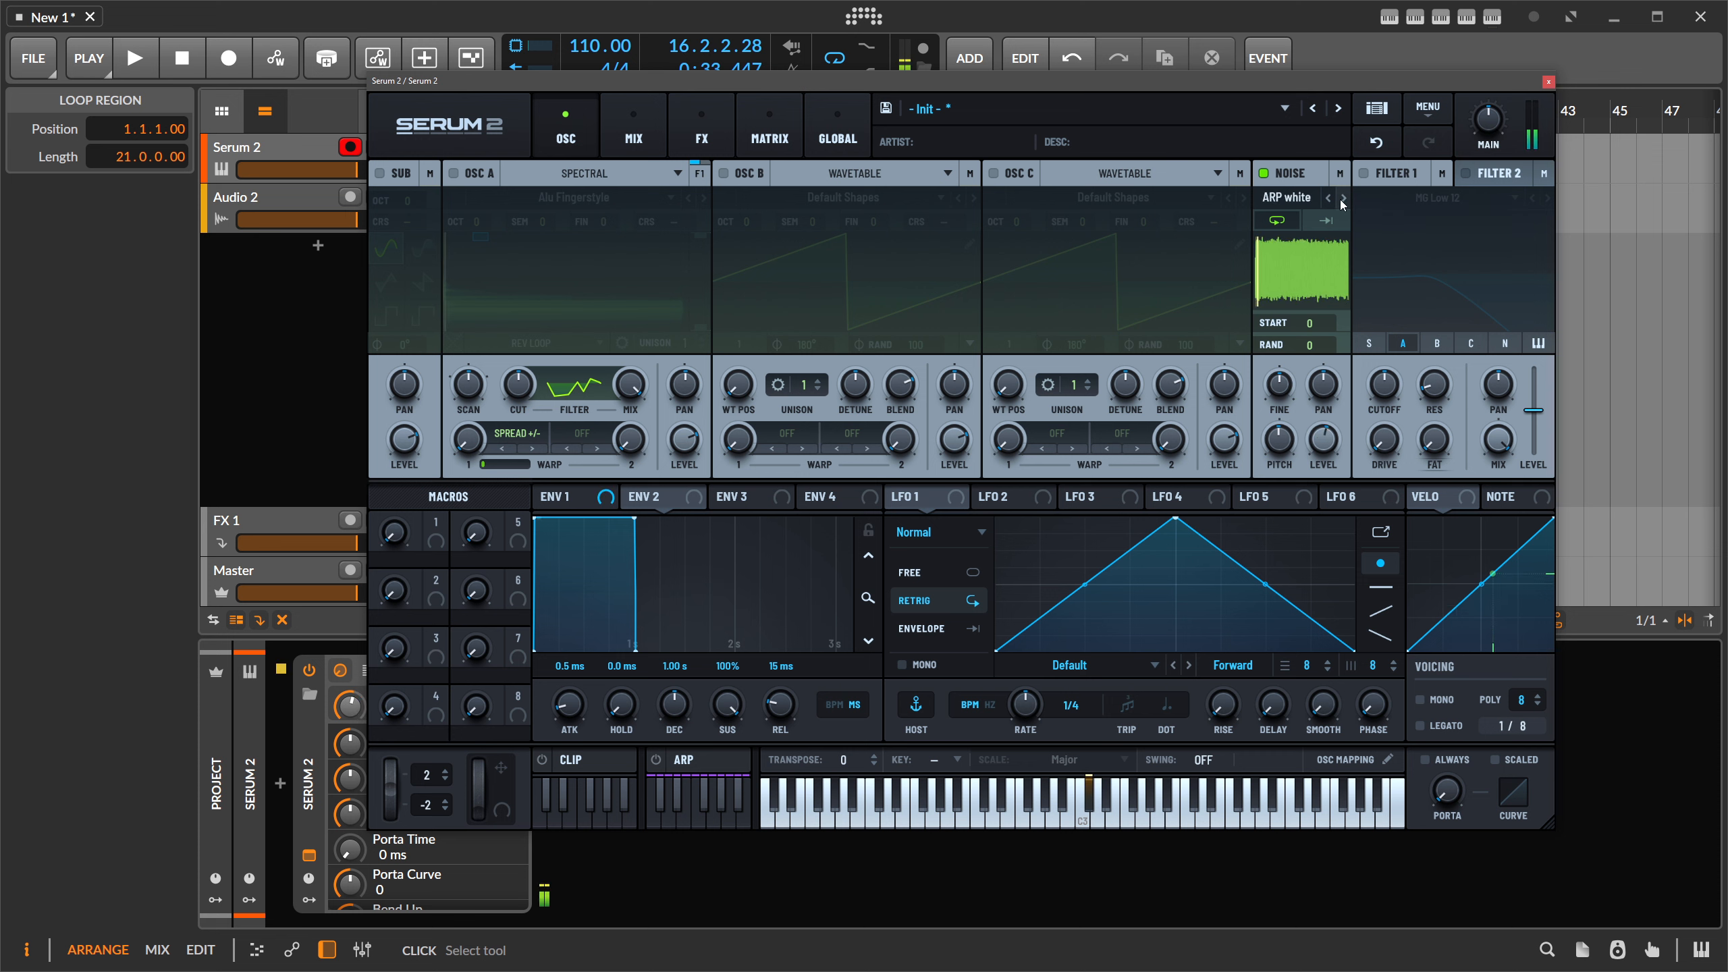
left_click(1343, 198)
left_click(1343, 198)
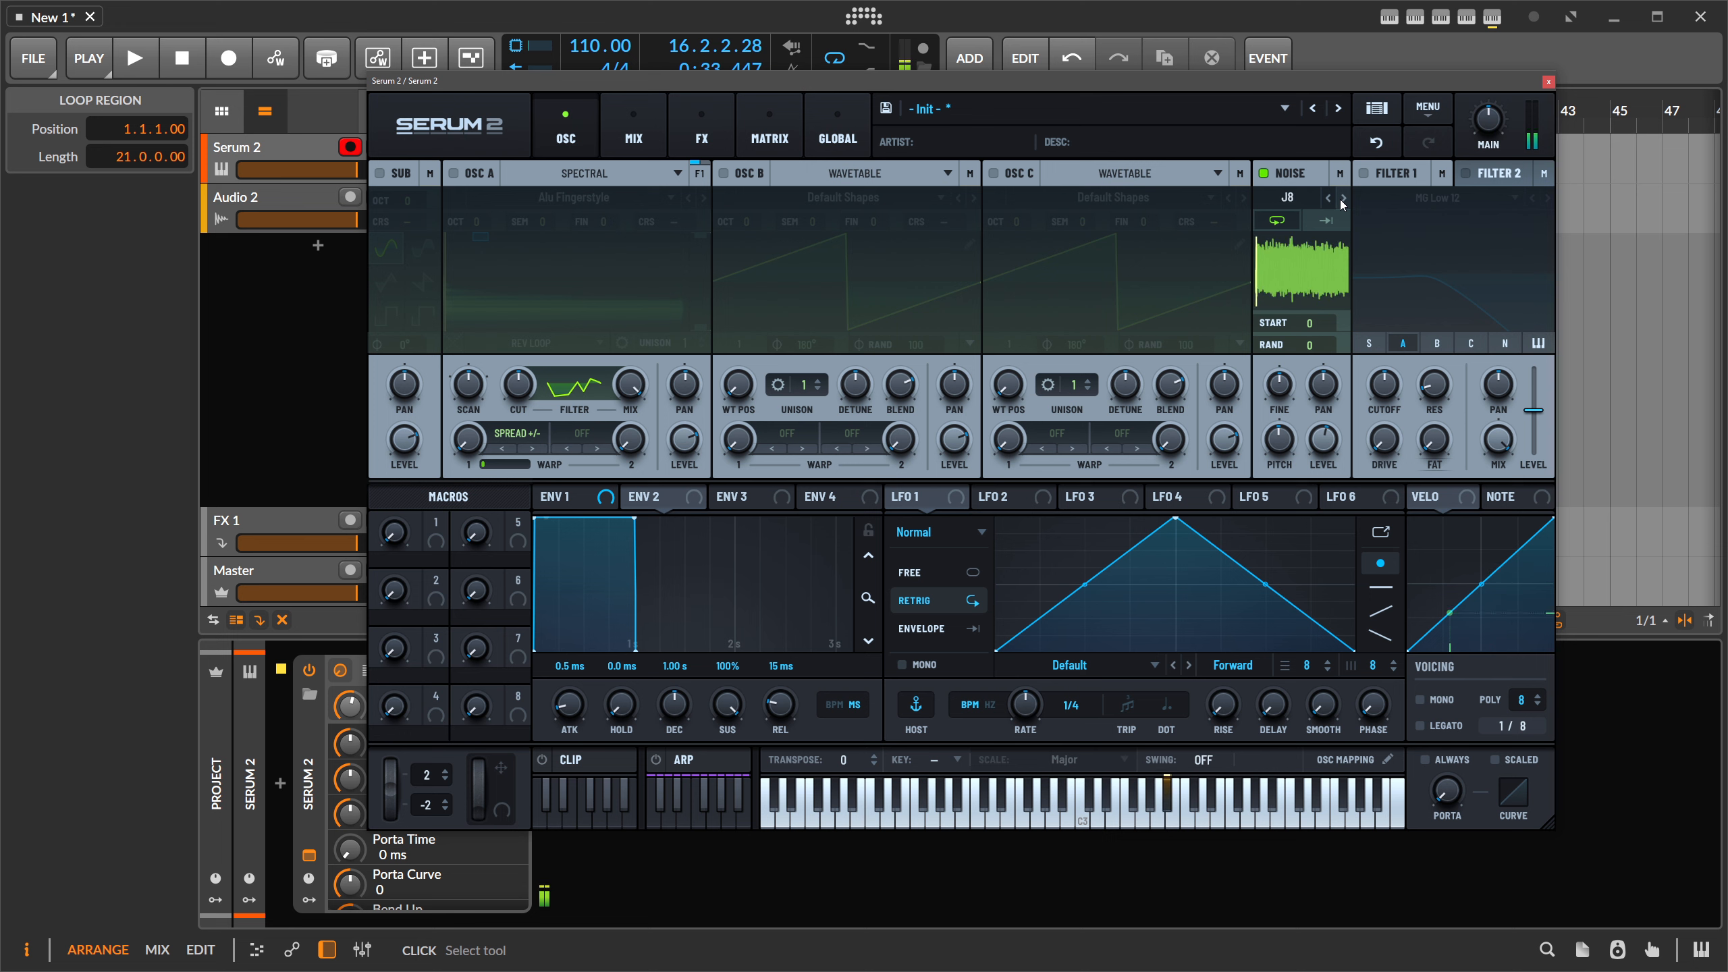
left_click(1343, 197)
left_click(1344, 197)
left_click(1343, 198)
left_click(1343, 197)
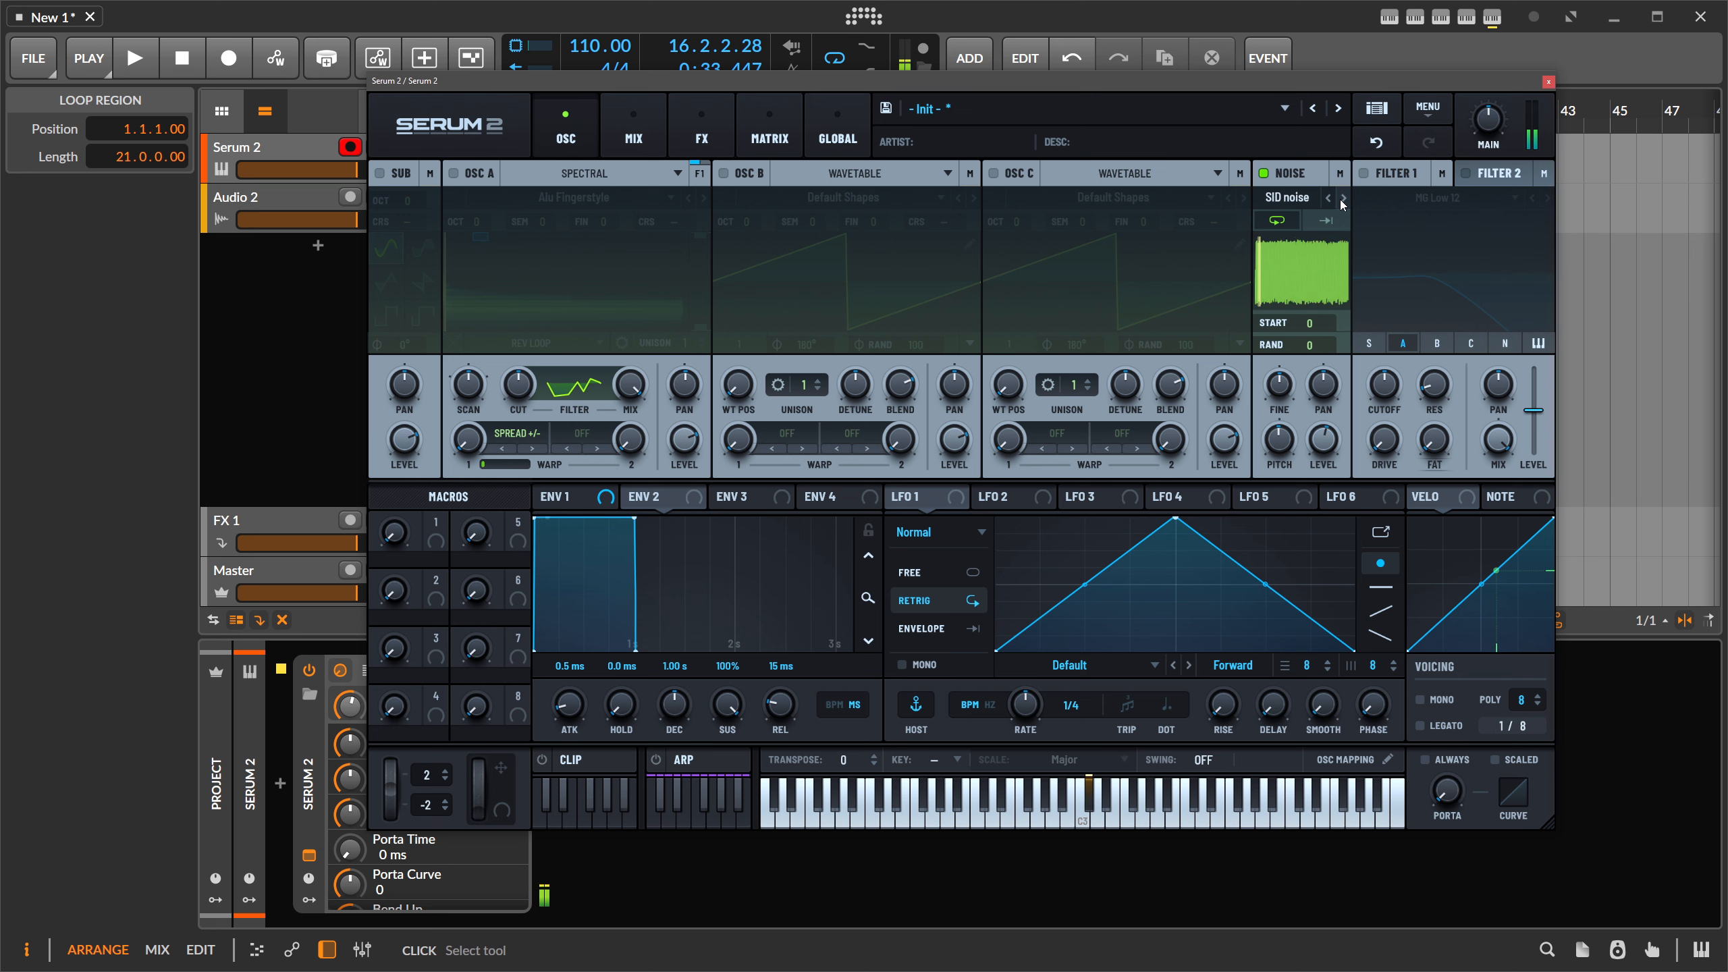
left_click(1343, 197)
left_click(1343, 198)
left_click(1343, 197)
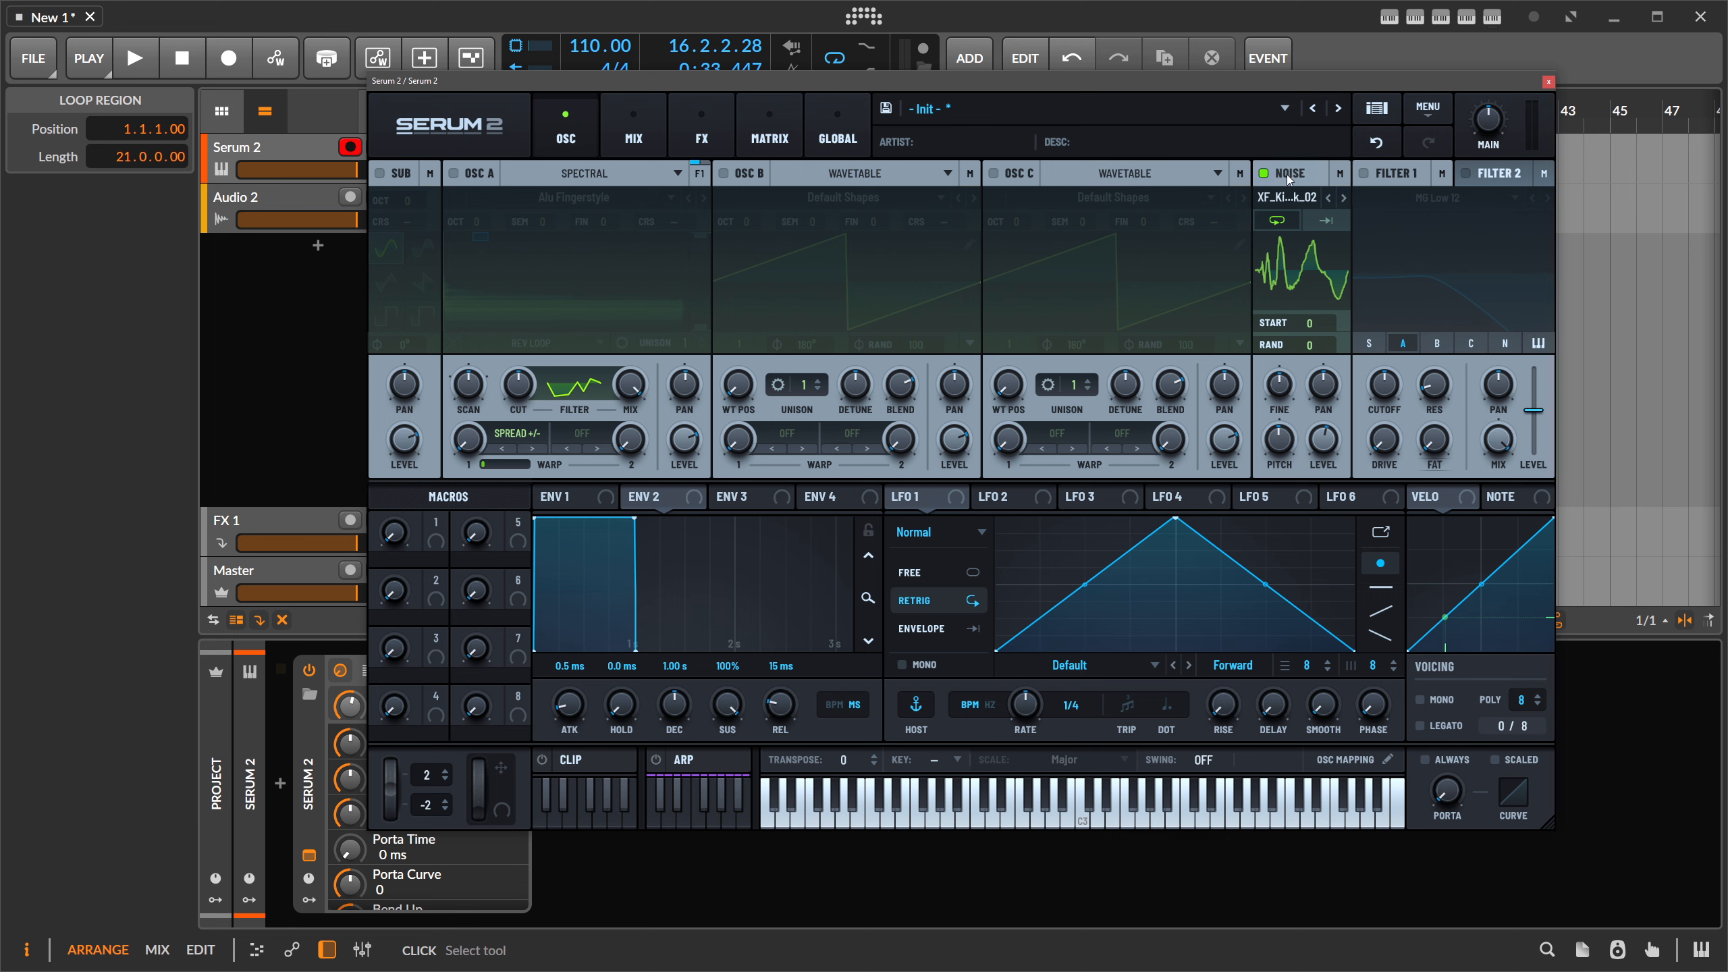
left_click(1264, 173)
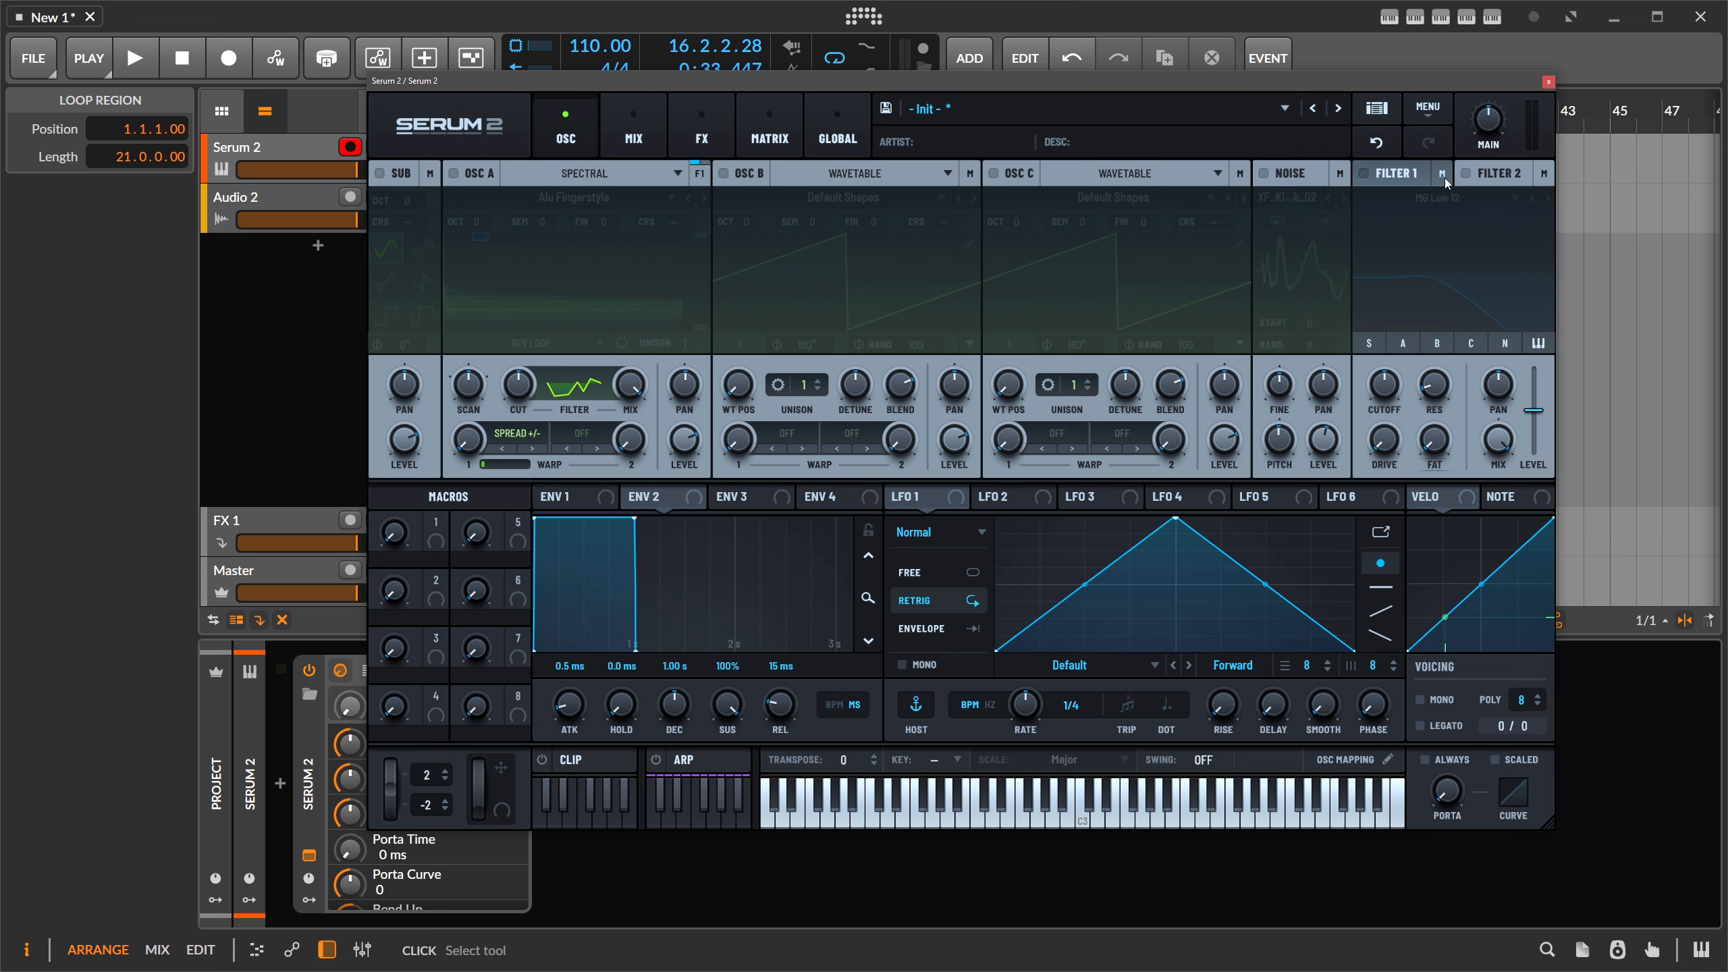
- Switch Filter 1 on and toggle oscillators A, B and C routing through it
left_click(1364, 173)
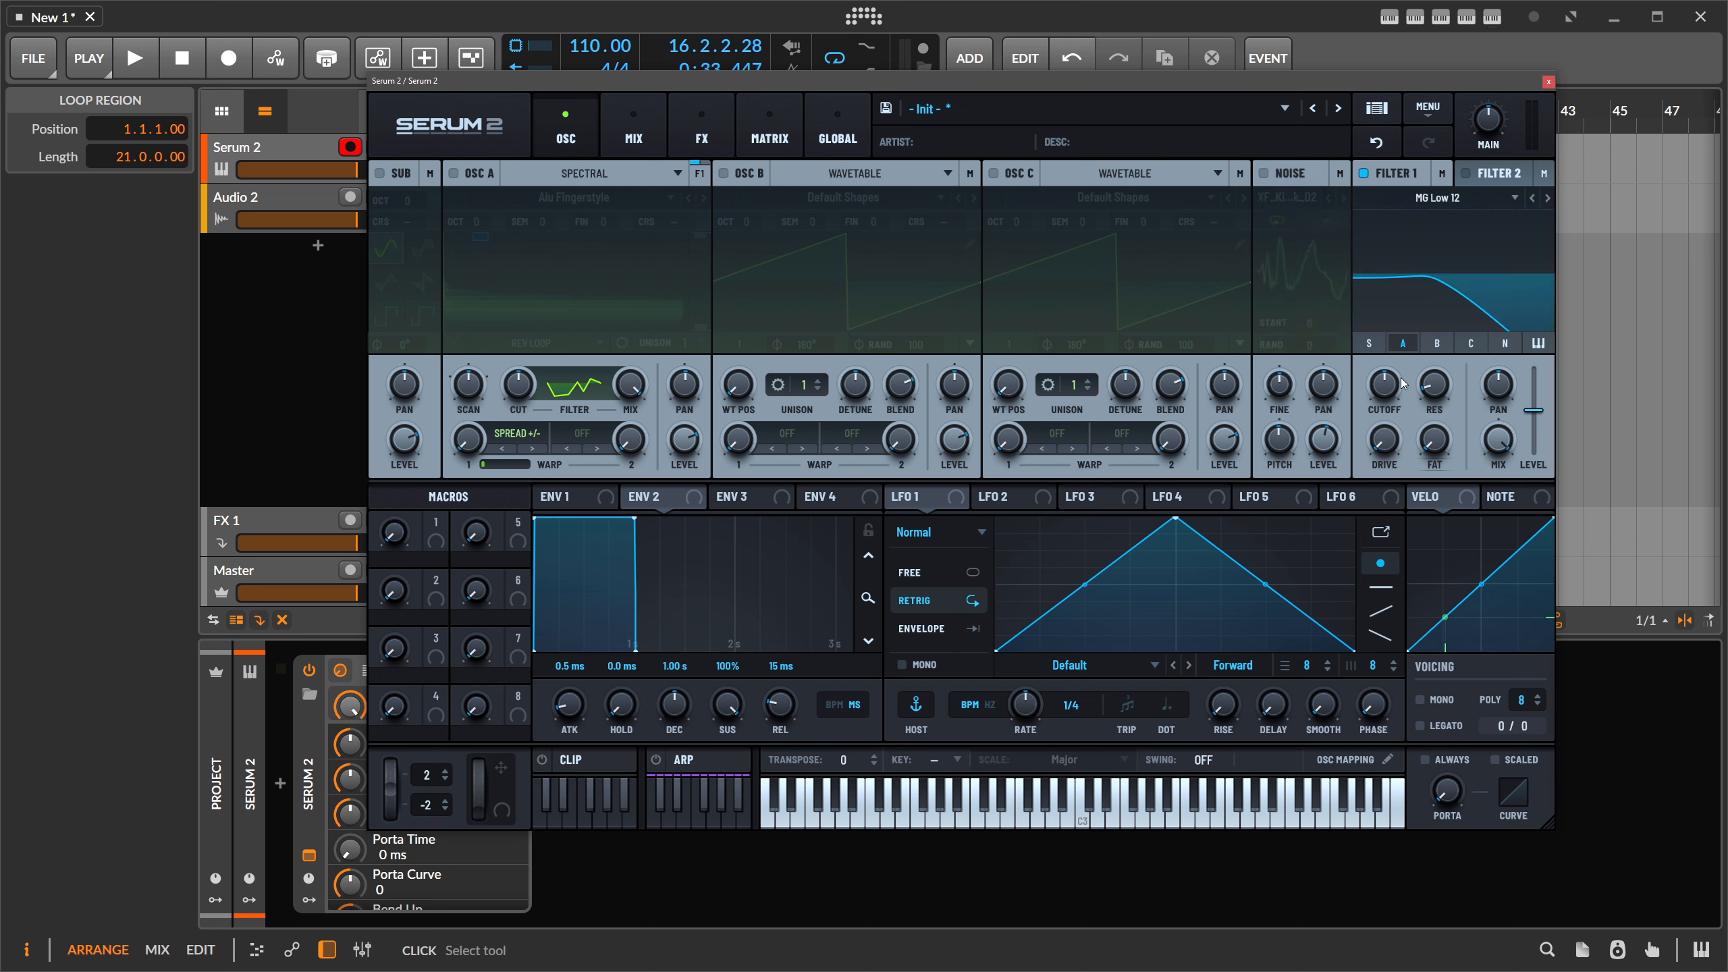
left_click(1471, 343)
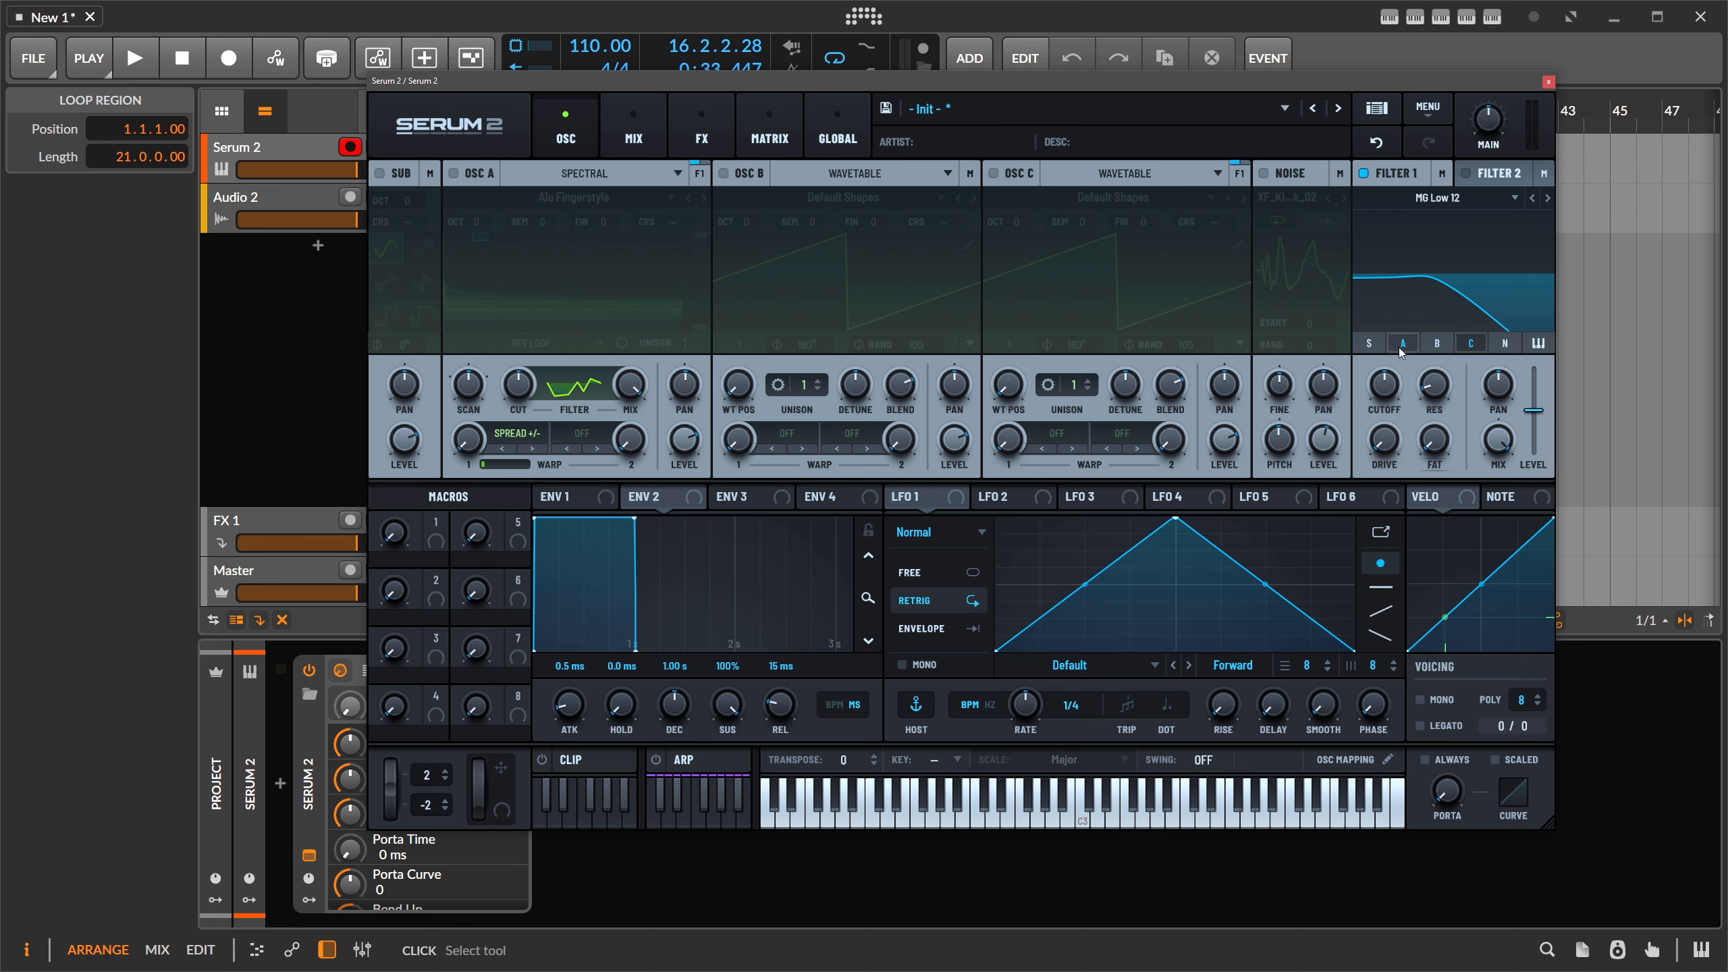
left_click(1403, 345)
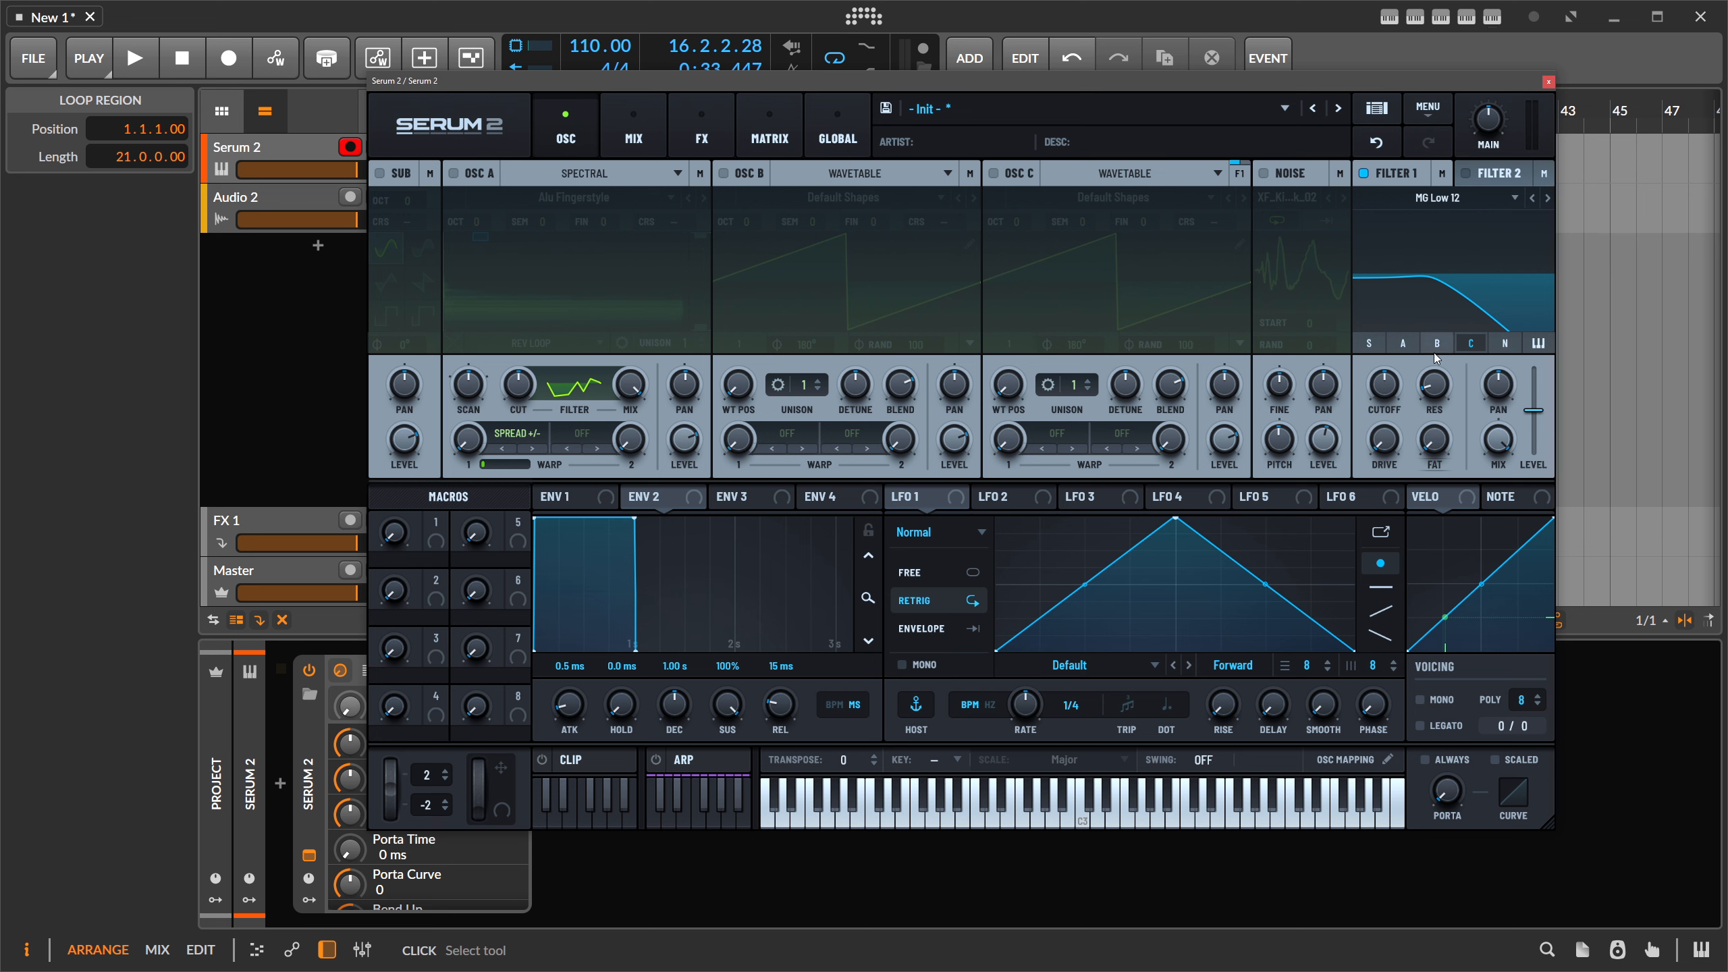
left_click(1404, 343)
left_click(1437, 343)
- Set oscillator A's filter balance to 100
left_click(700, 174)
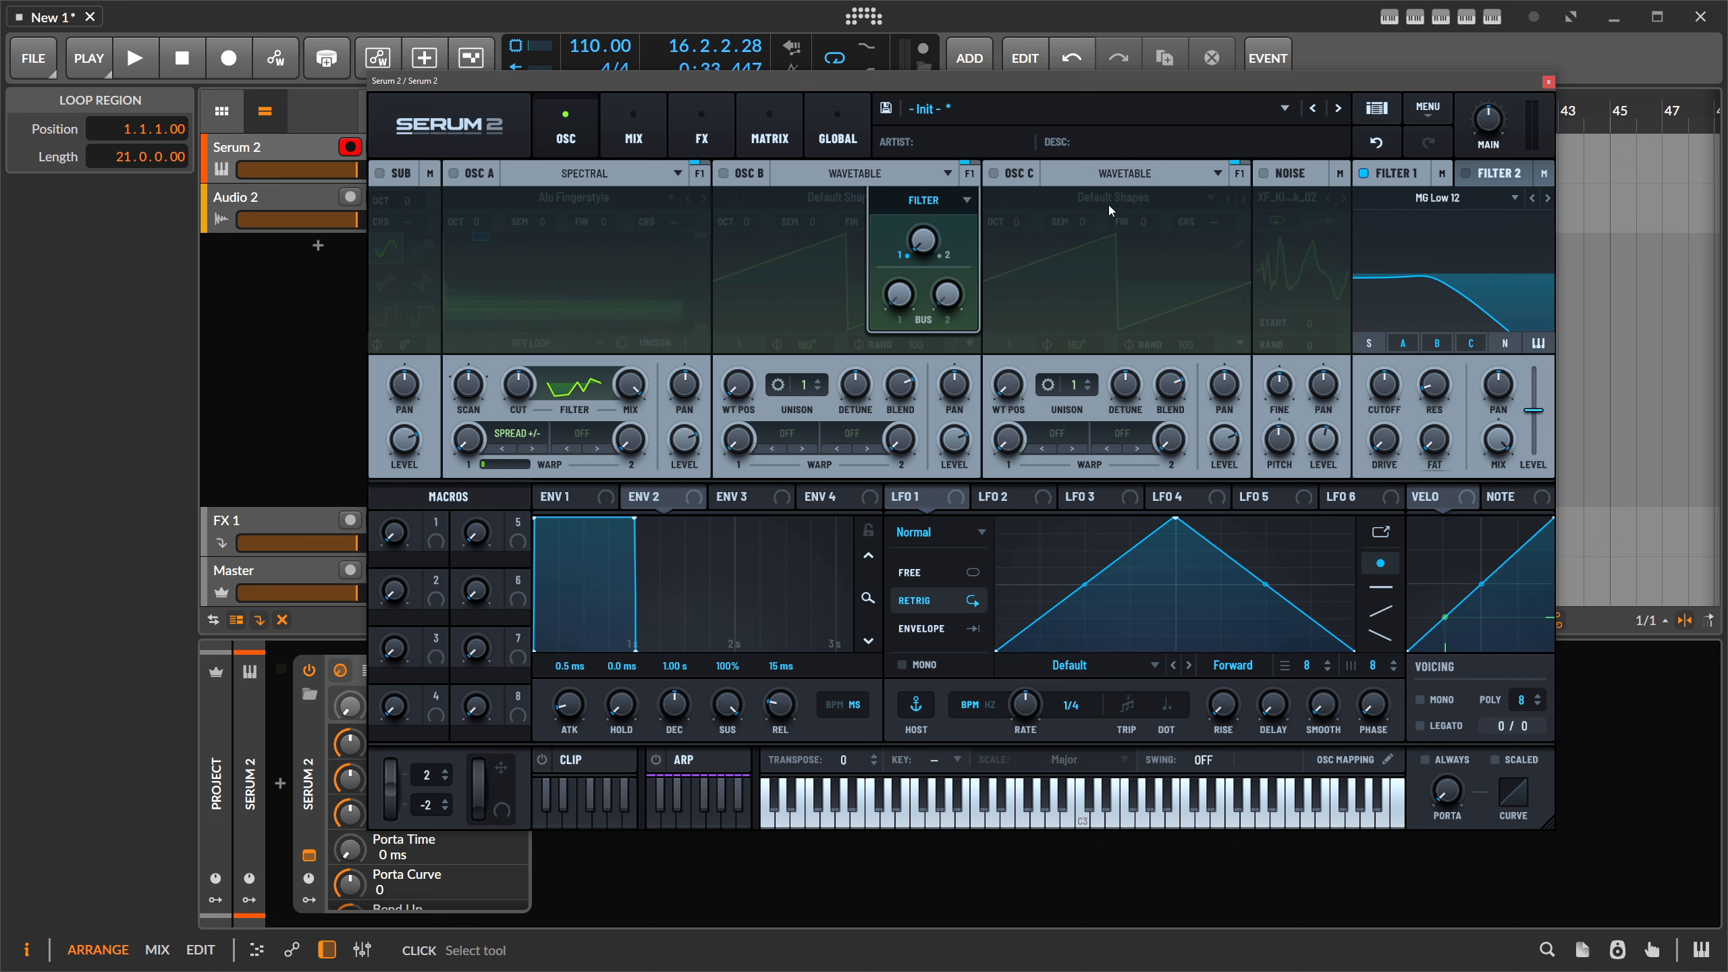
mouse_move(704, 181)
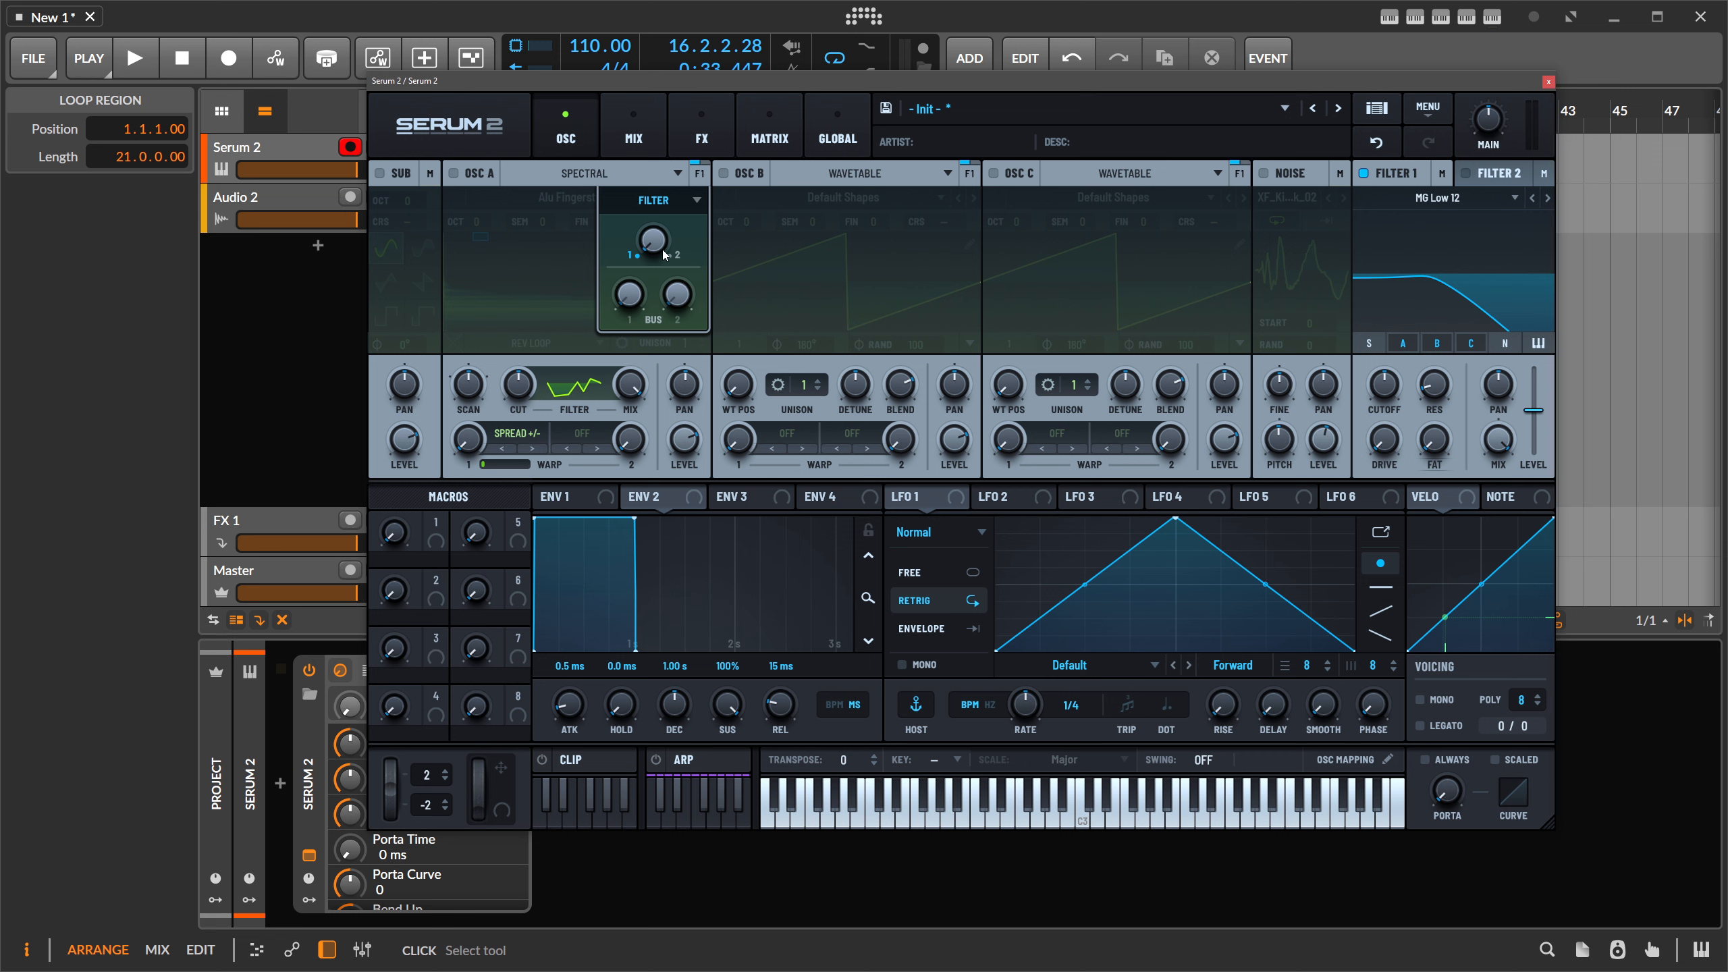
left_click_drag(662, 249, 681, 170)
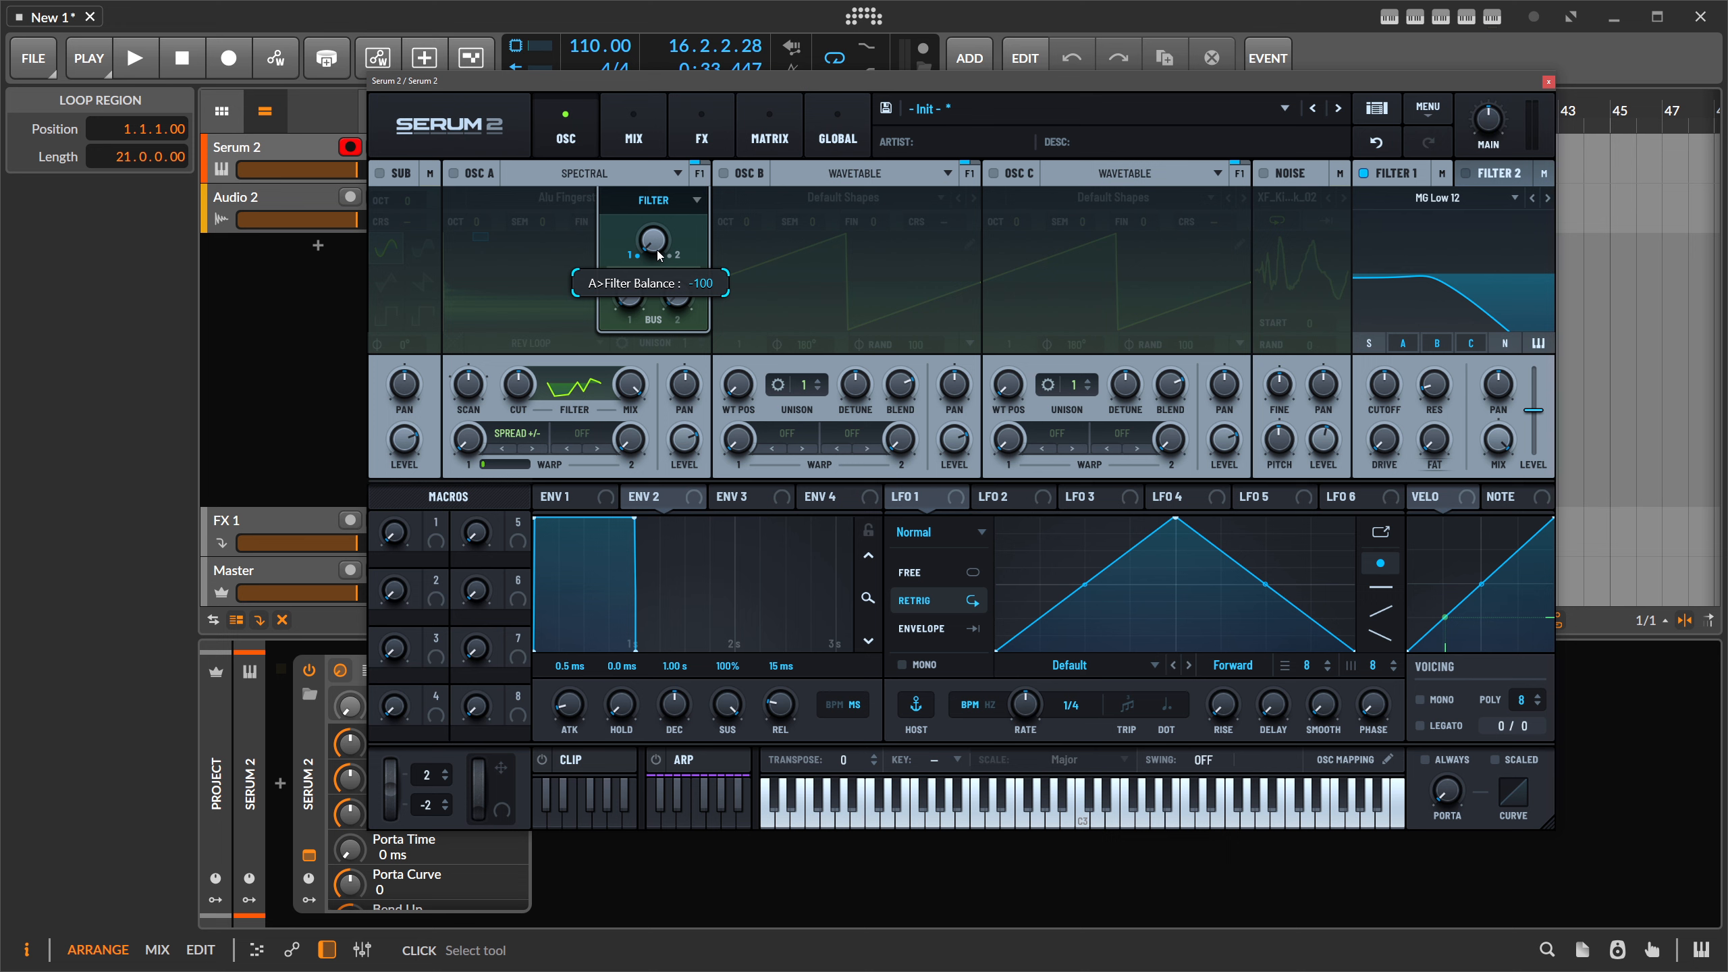
mouse_move(659, 255)
left_mouse_down()
mouse_move(715, 8)
mouse_move(673, 235)
left_mouse_up()
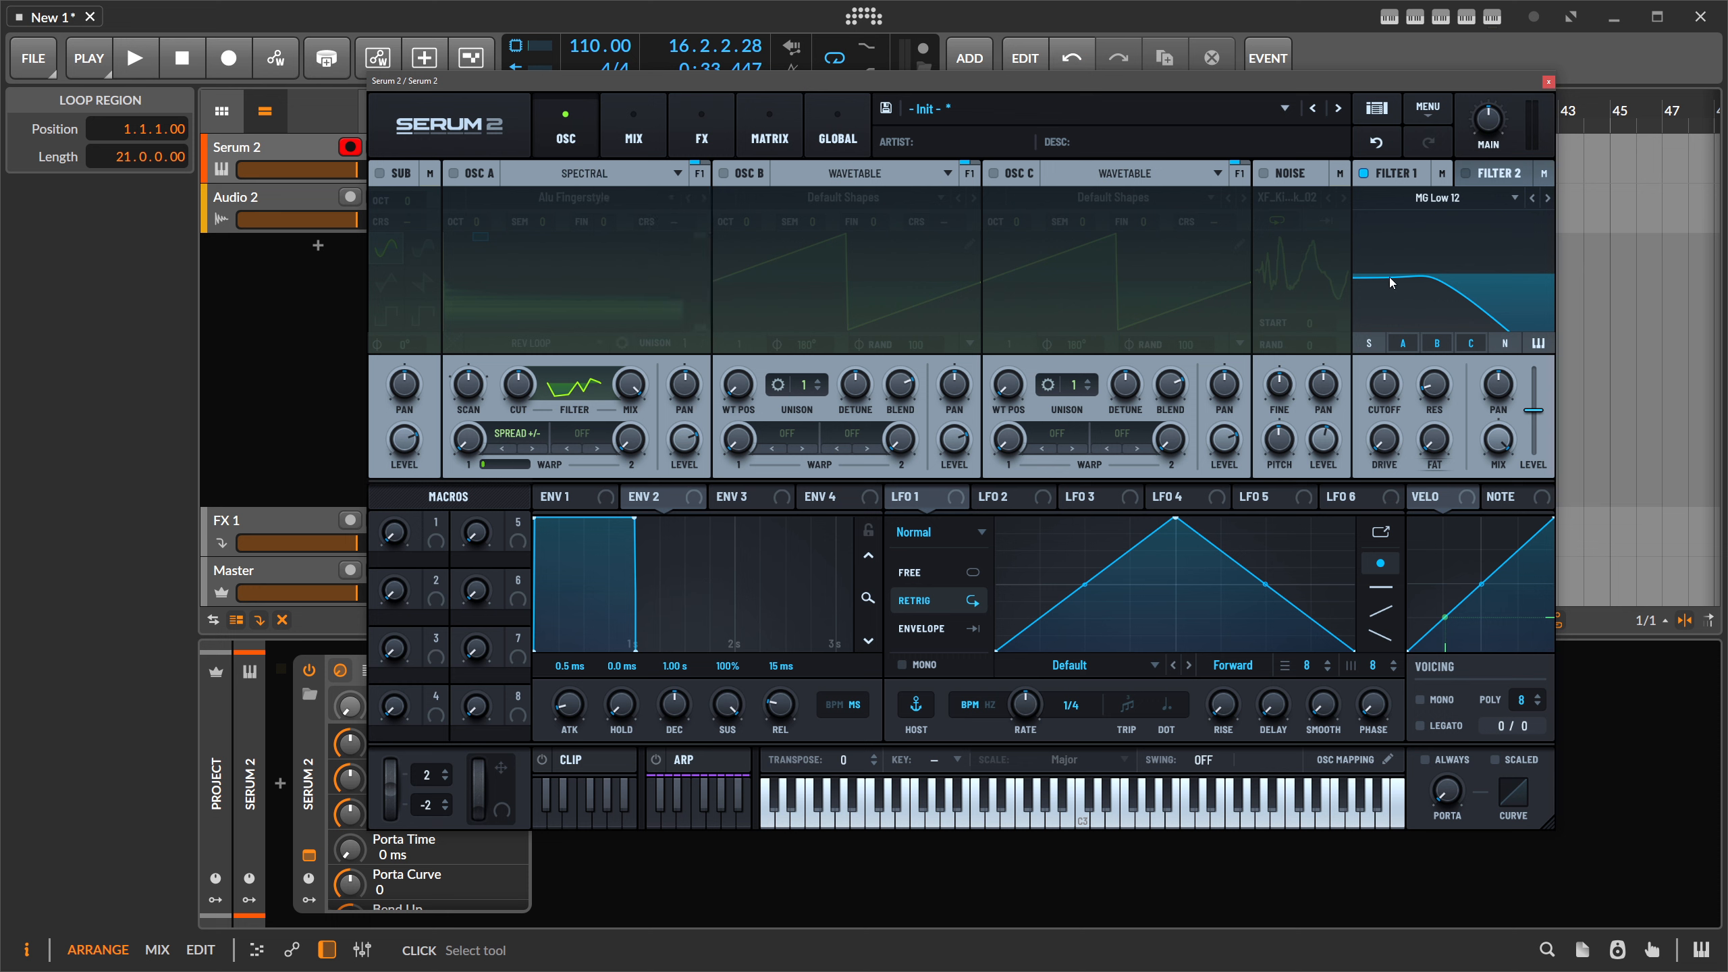
- Remove oscillators A, B and C from Filter 1's routing
mouse_move(694, 172)
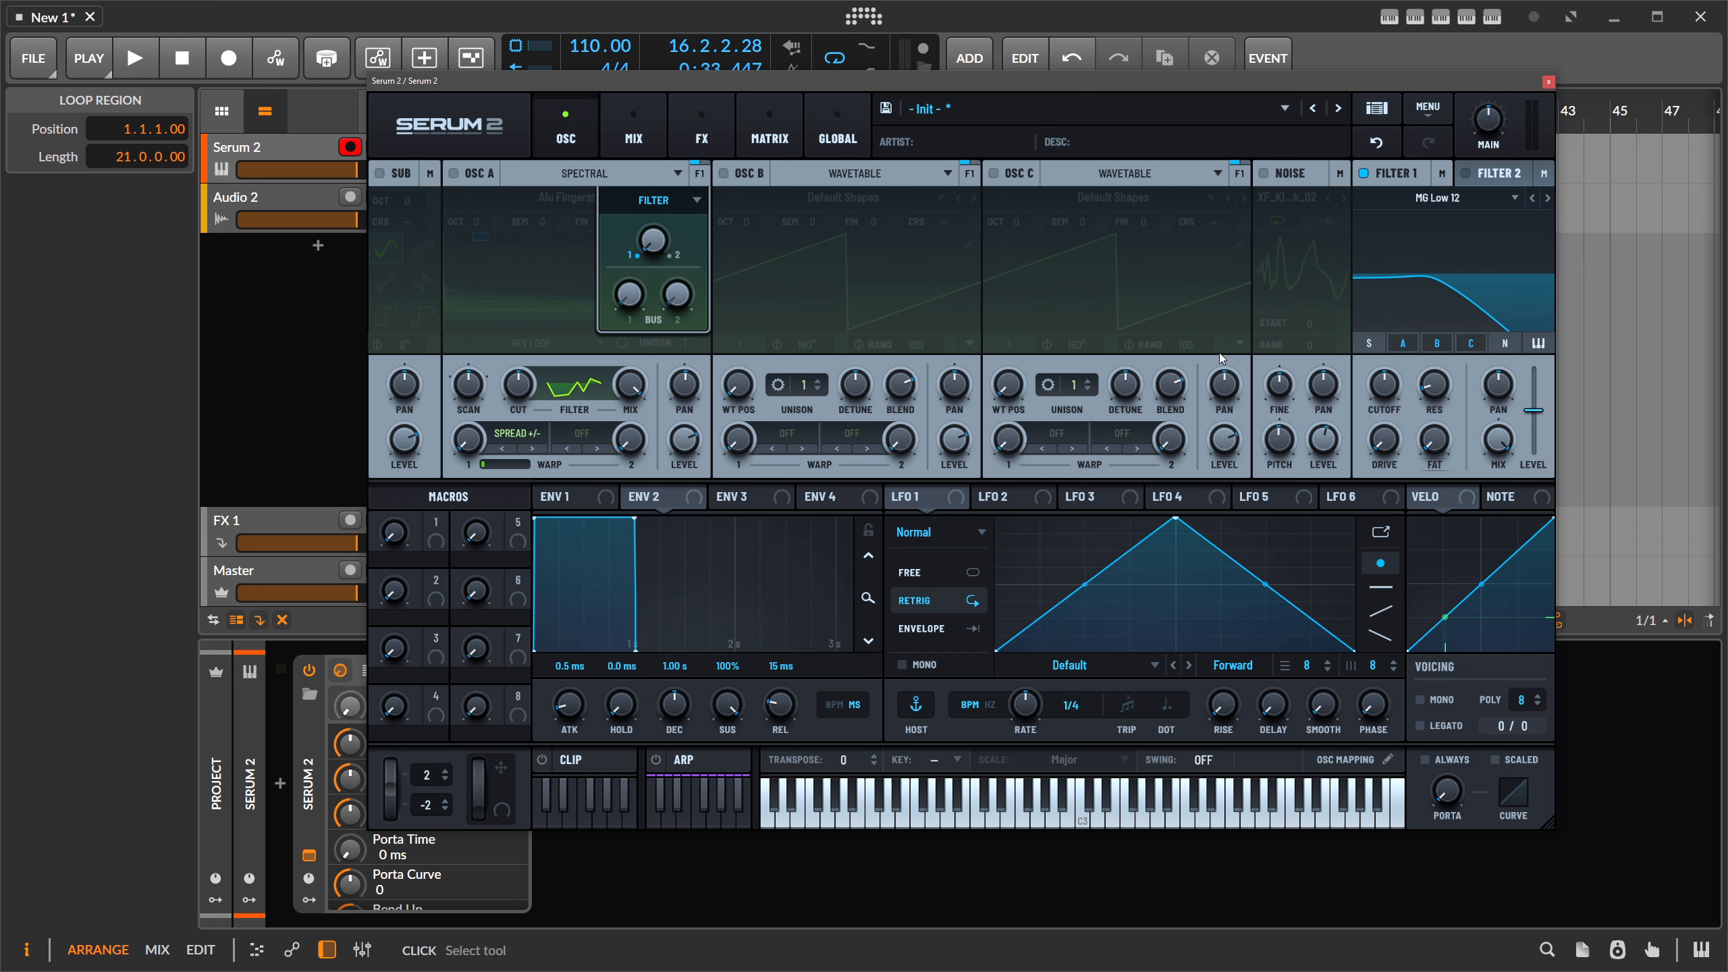
left_click(1406, 344)
left_click(1437, 343)
left_click(1469, 345)
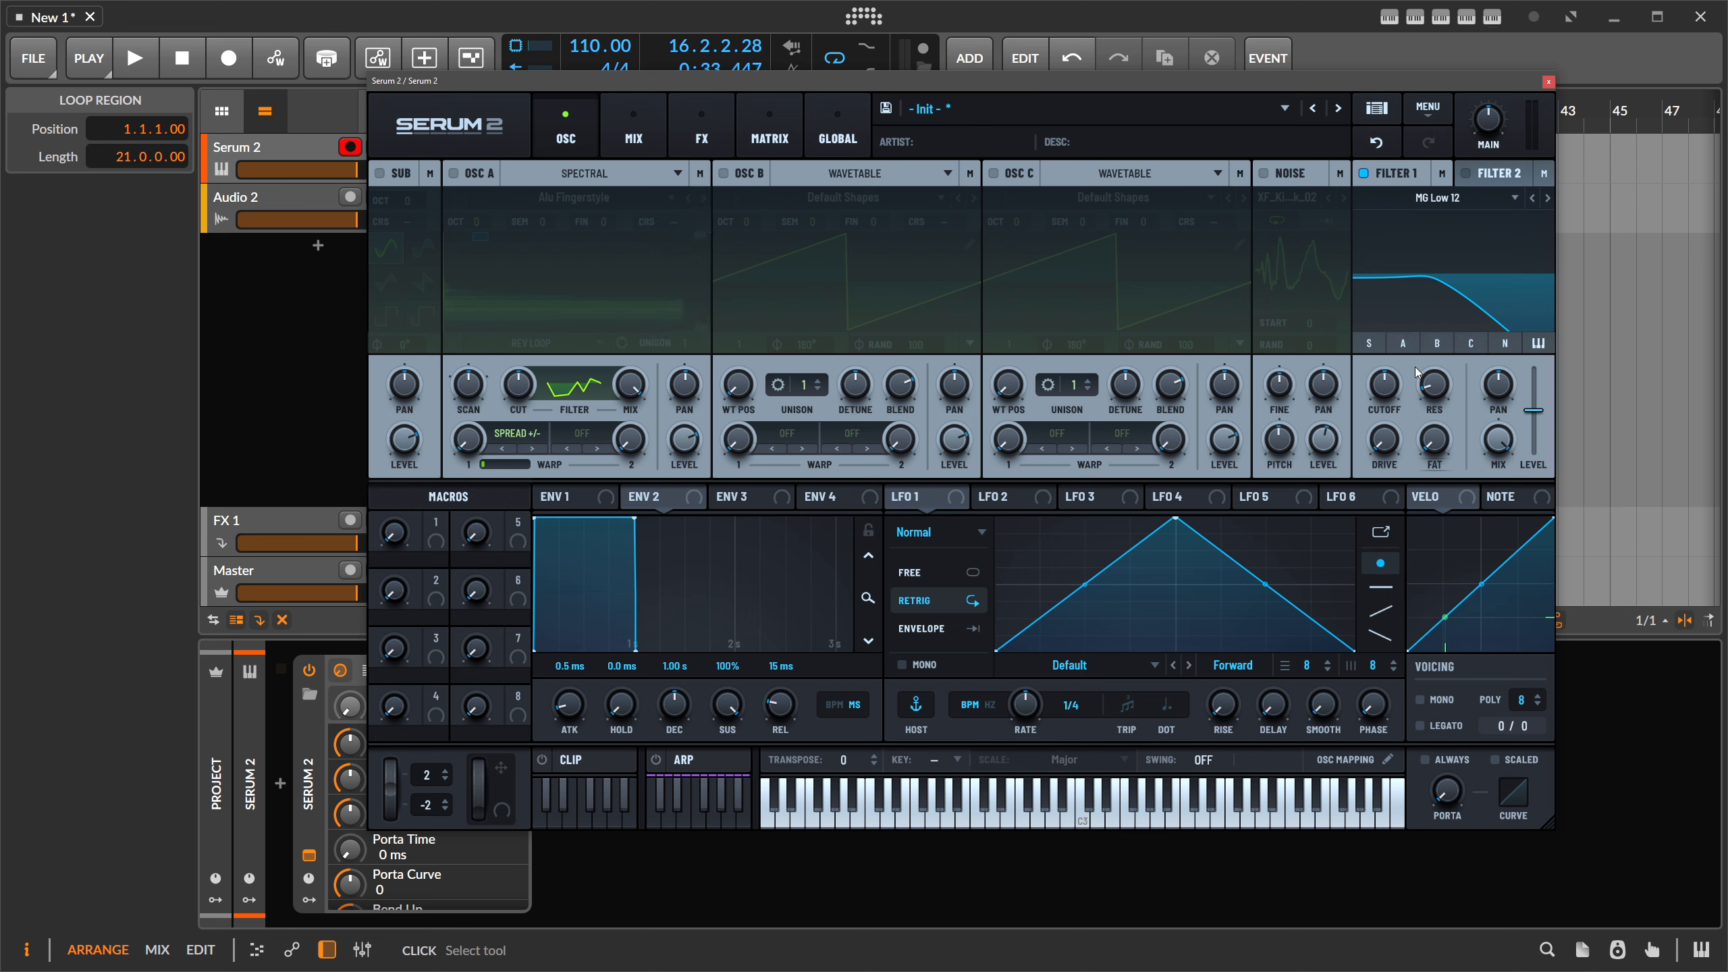
- Change Filter 1's type to S2 Filters > DJ Mixer
left_click(1433, 197)
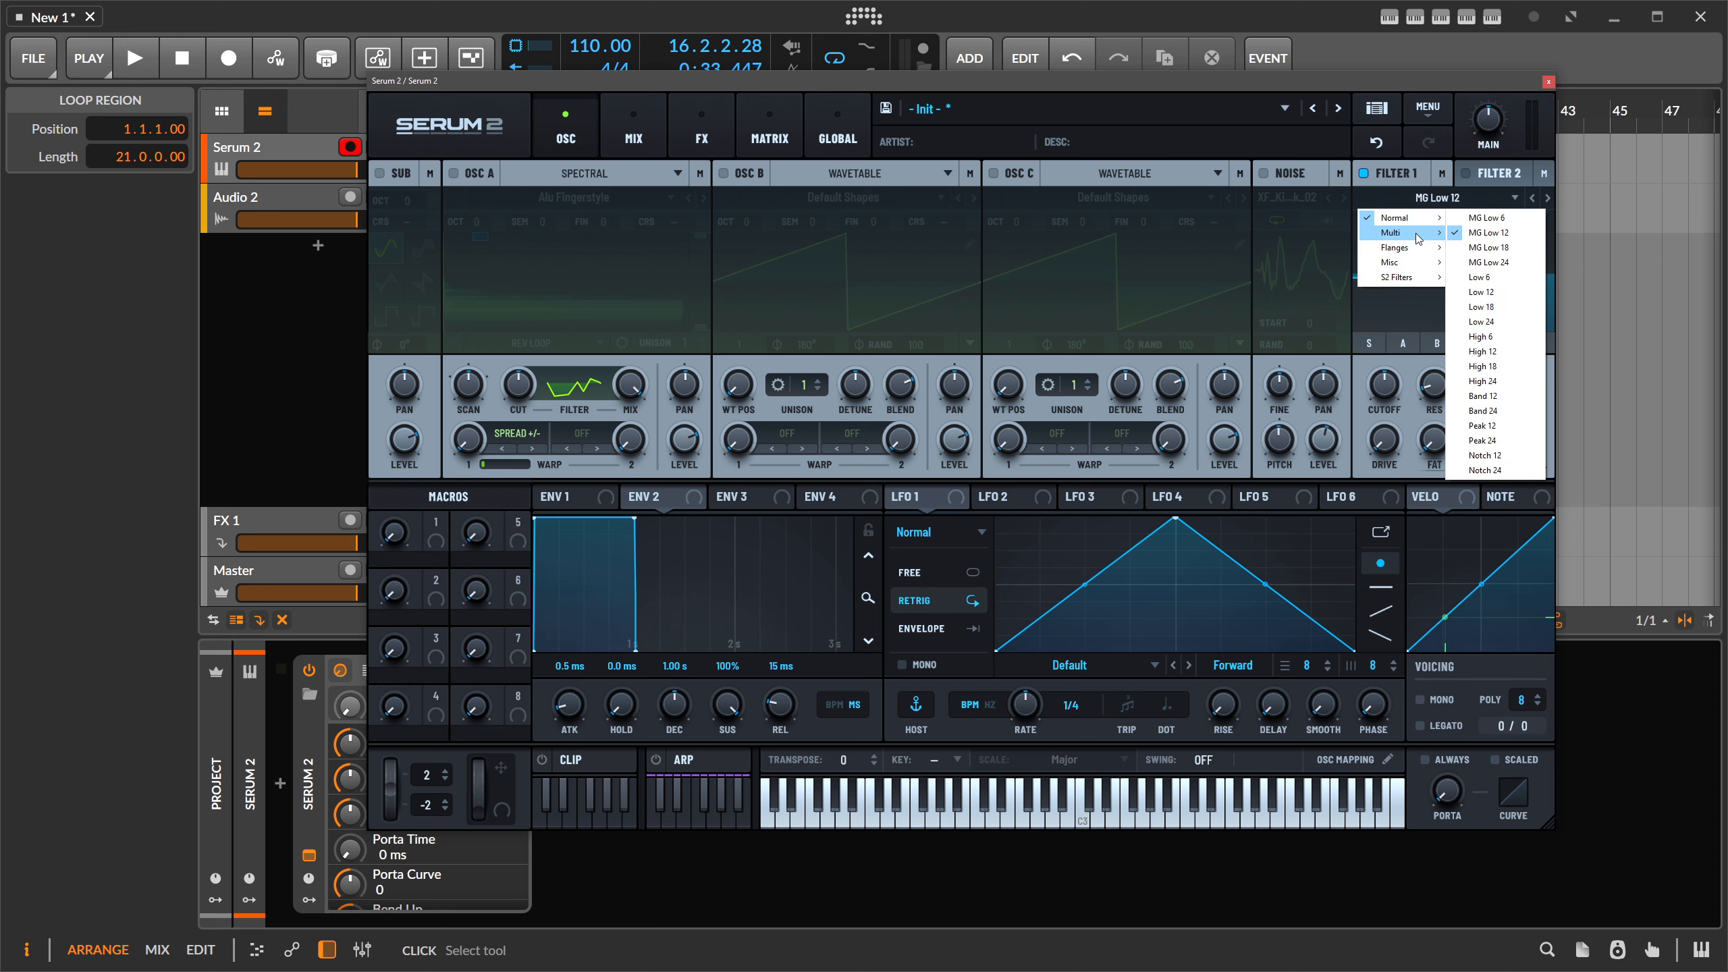
mouse_move(1416, 247)
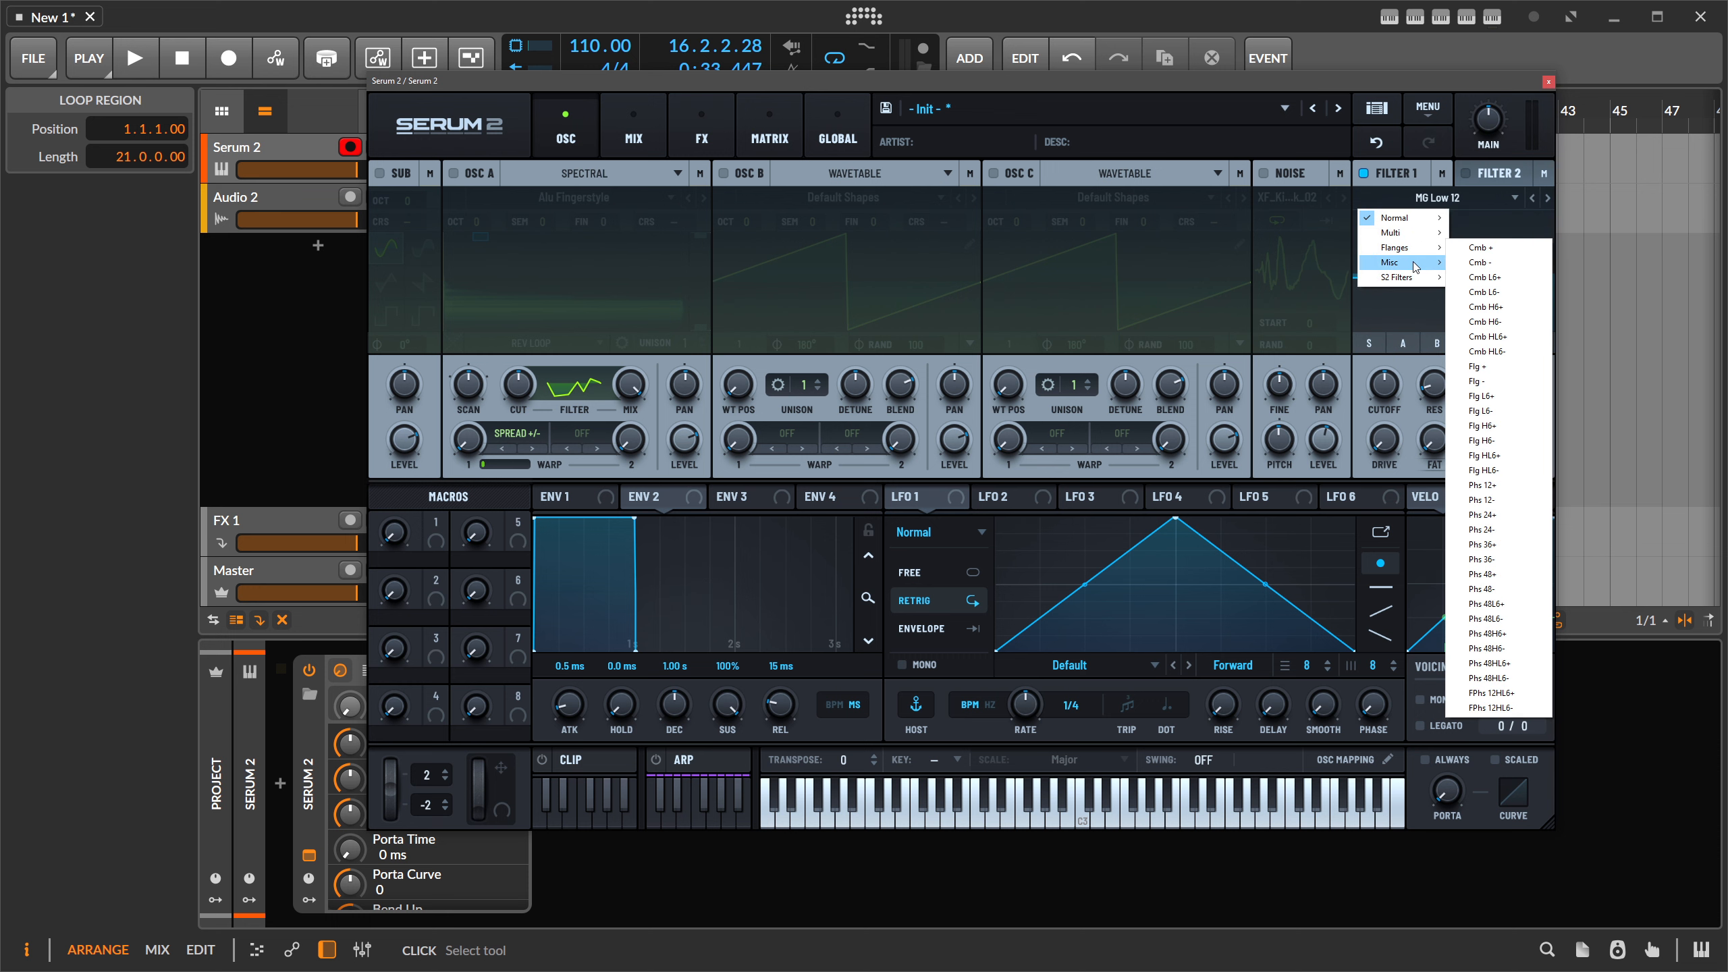
mouse_move(1388, 279)
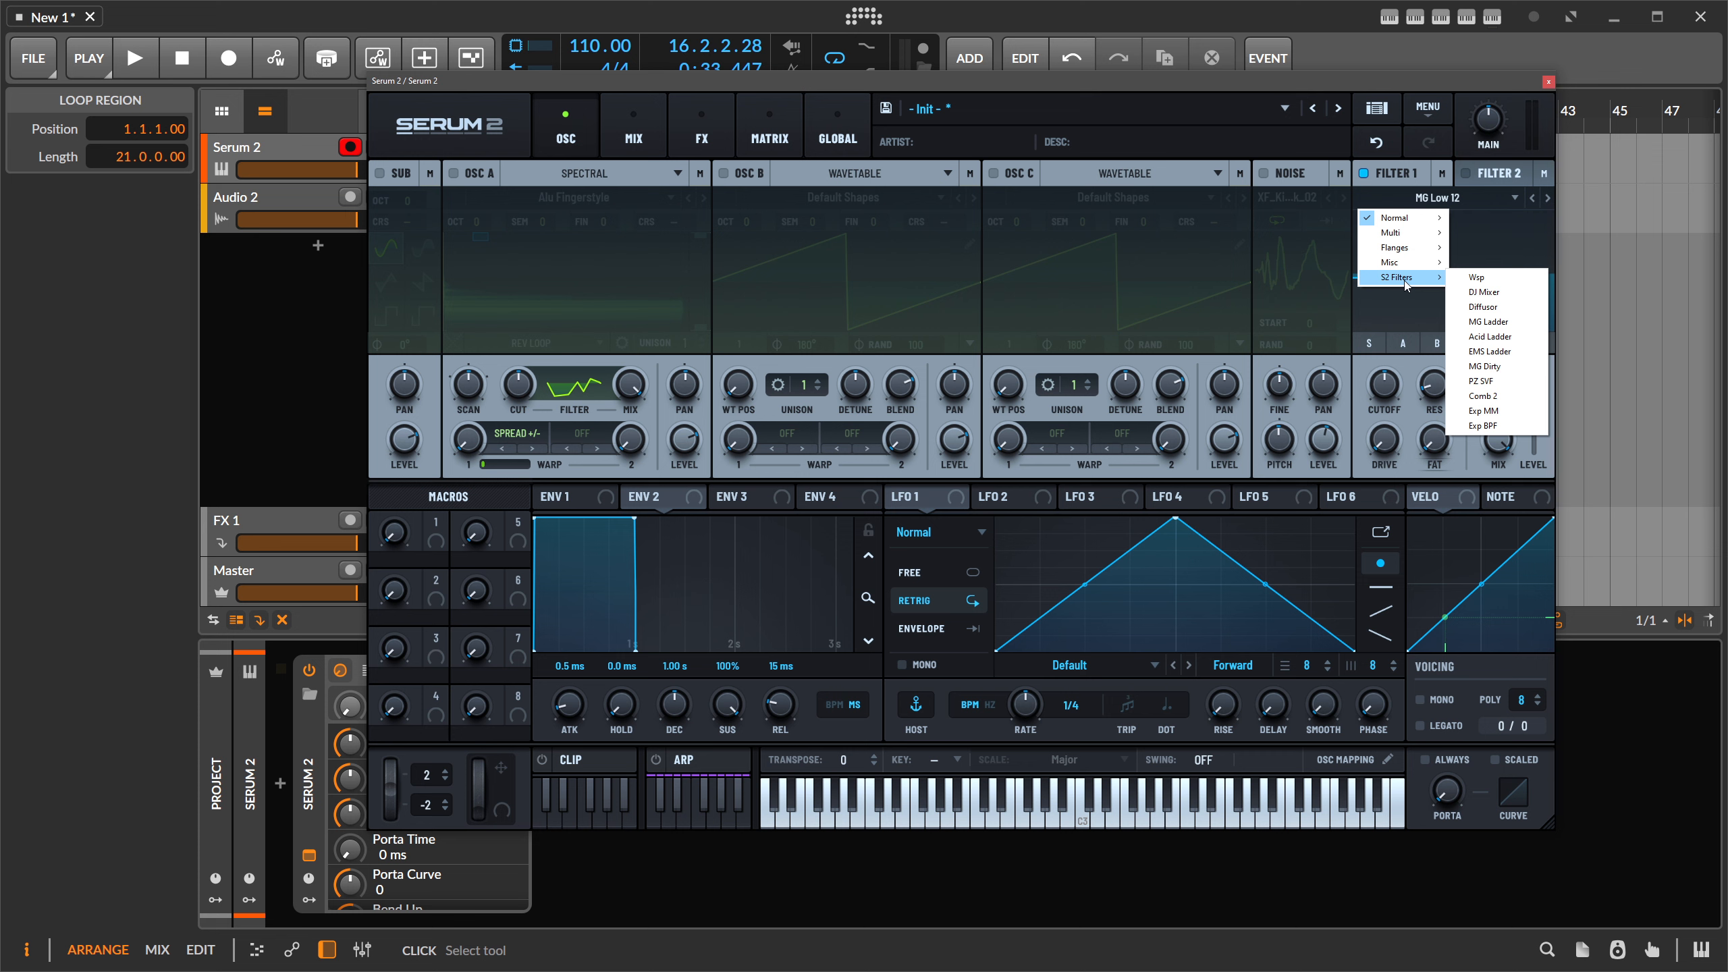
left_click(1483, 292)
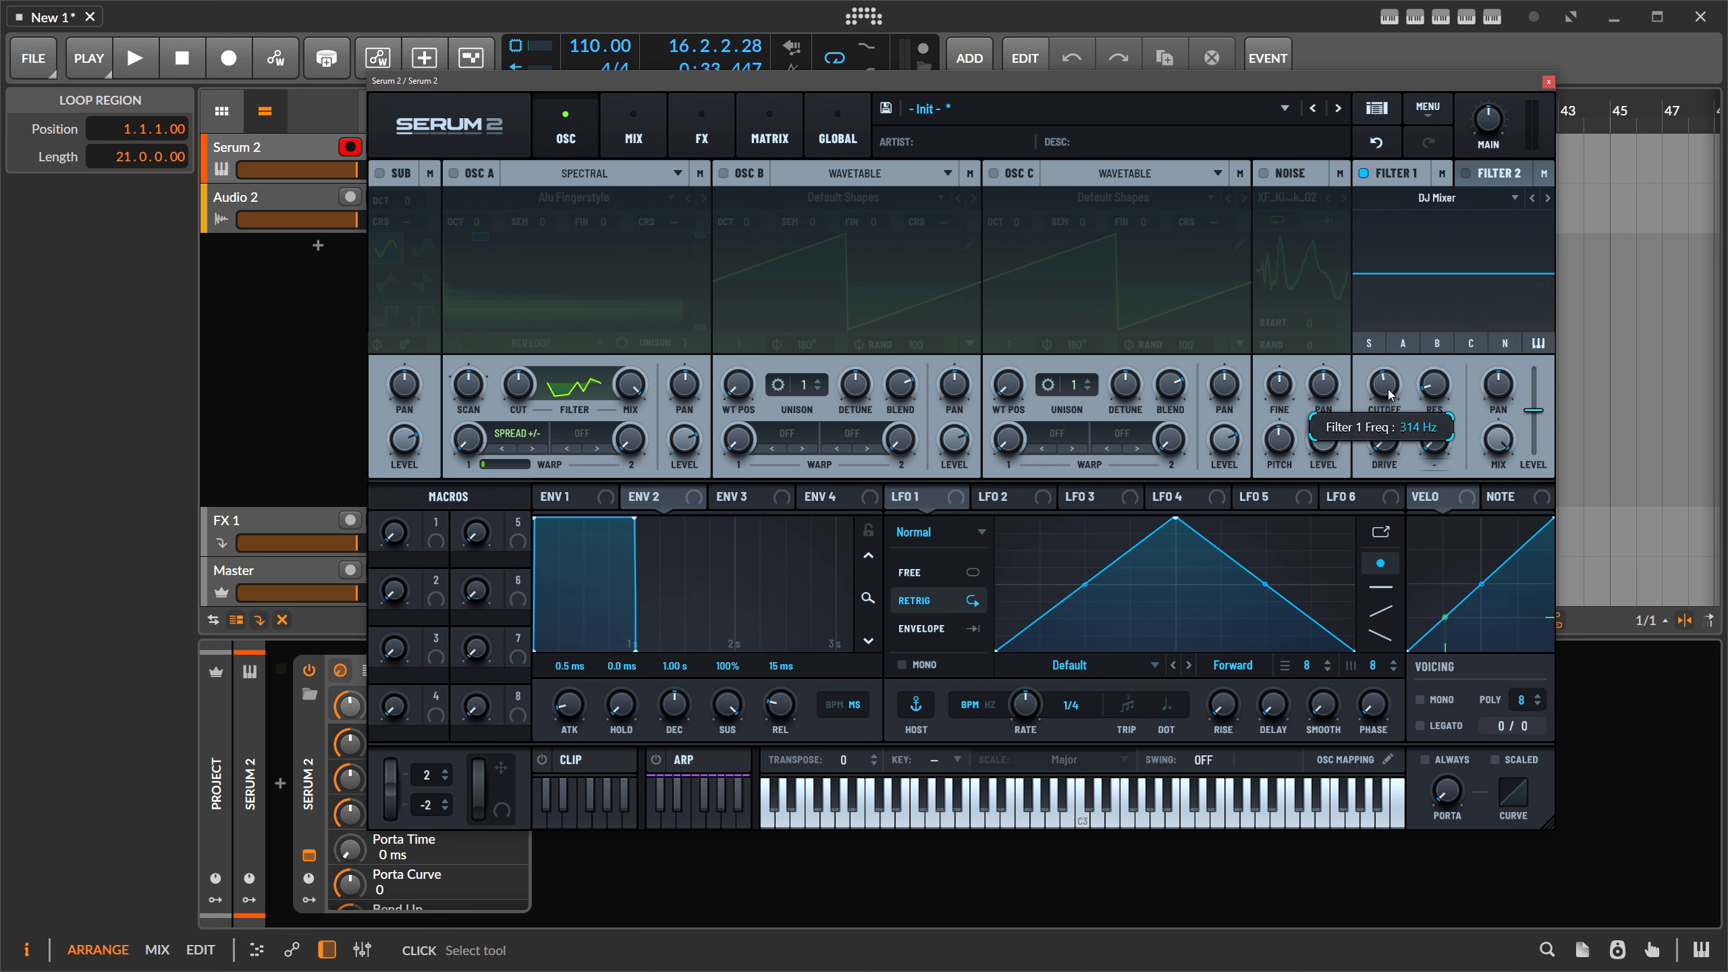
- Raise Filter 1's cutoff to about 16 kHz and switch oscillator A on
left_click_drag(1392, 410, 1393, 420)
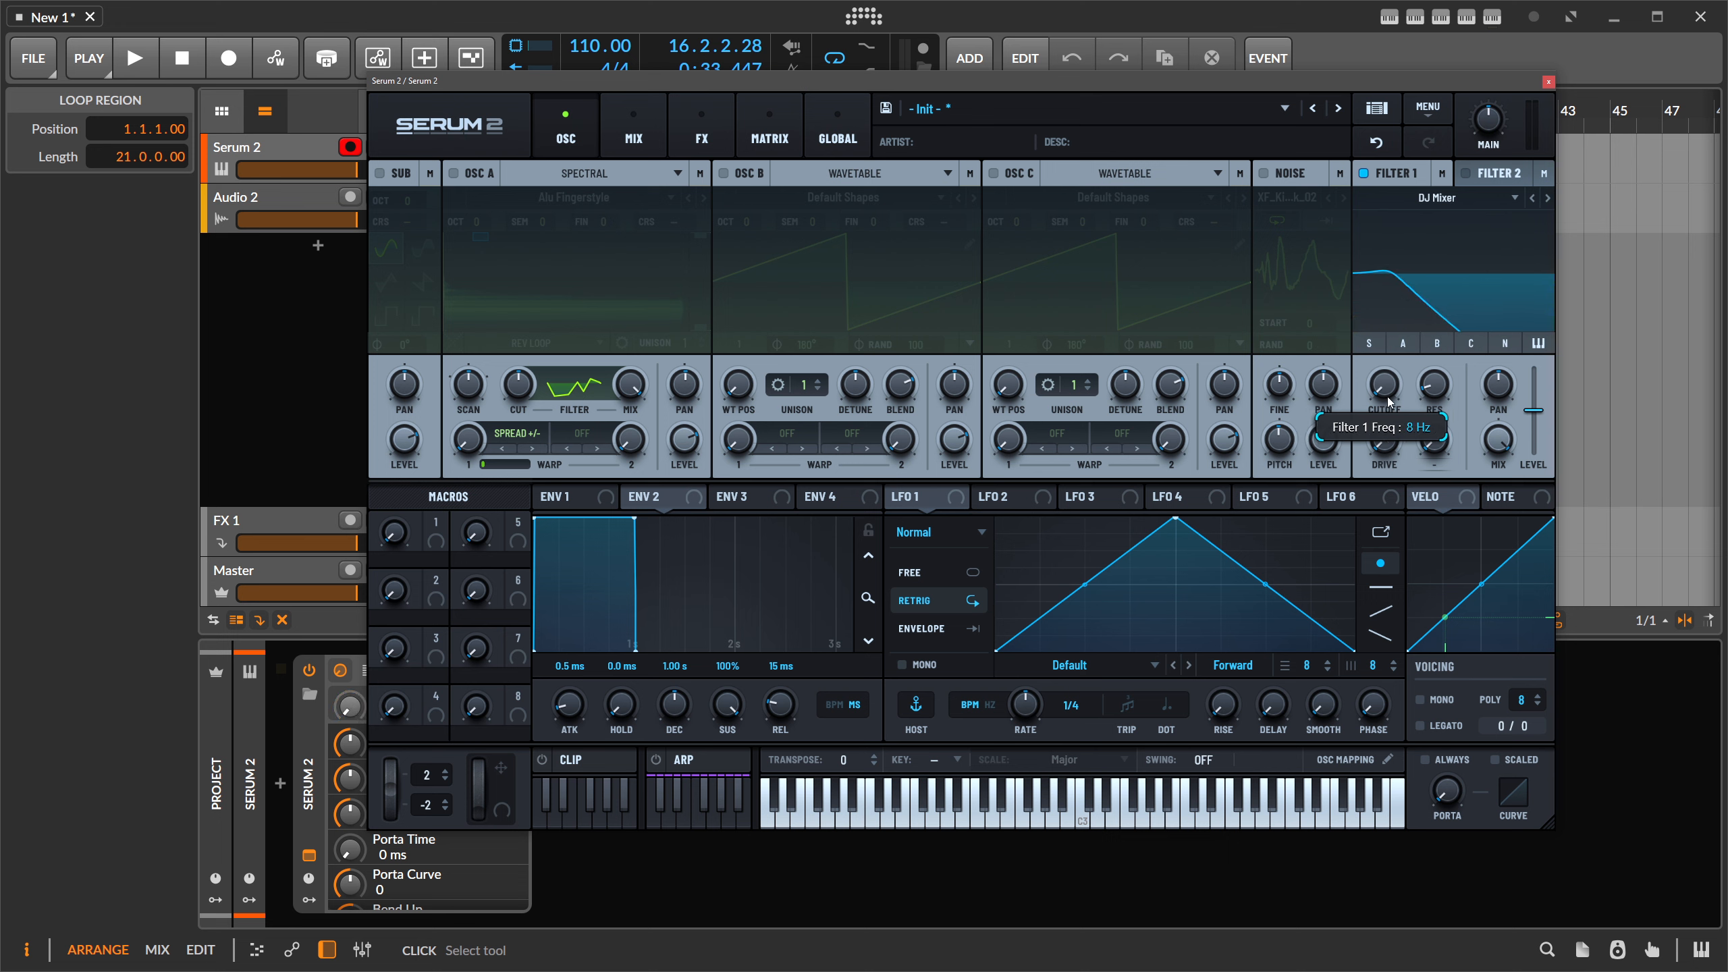
left_click_drag(1390, 401, 1419, 353)
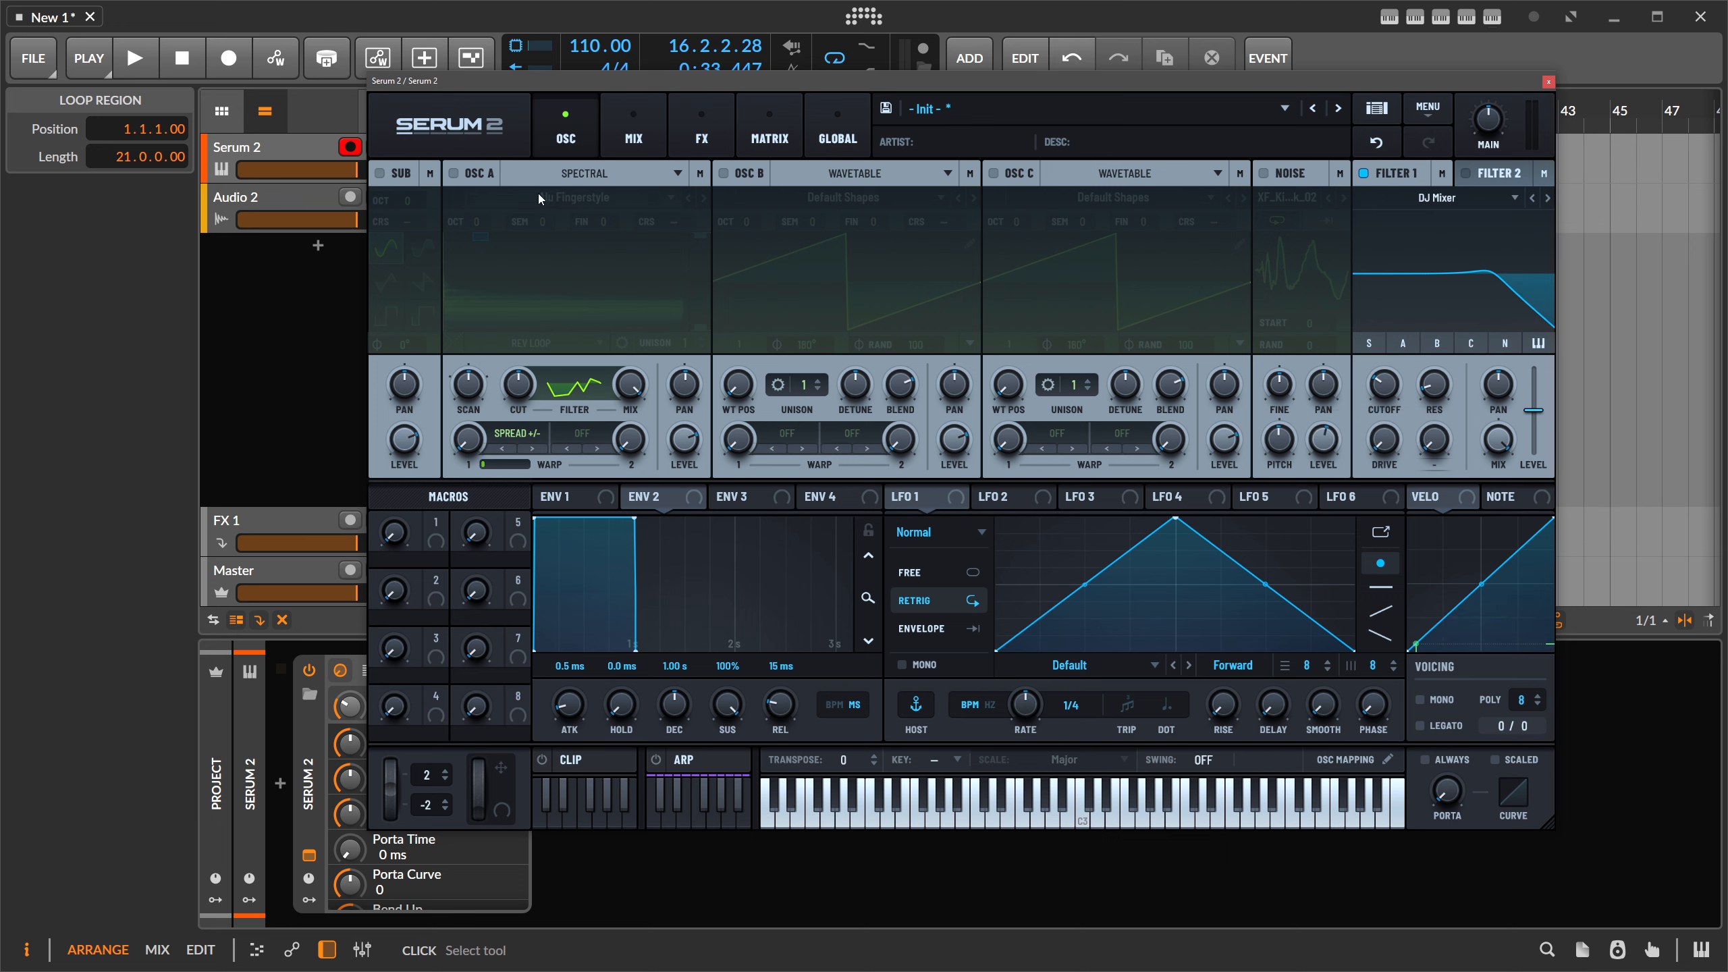
left_click(461, 173)
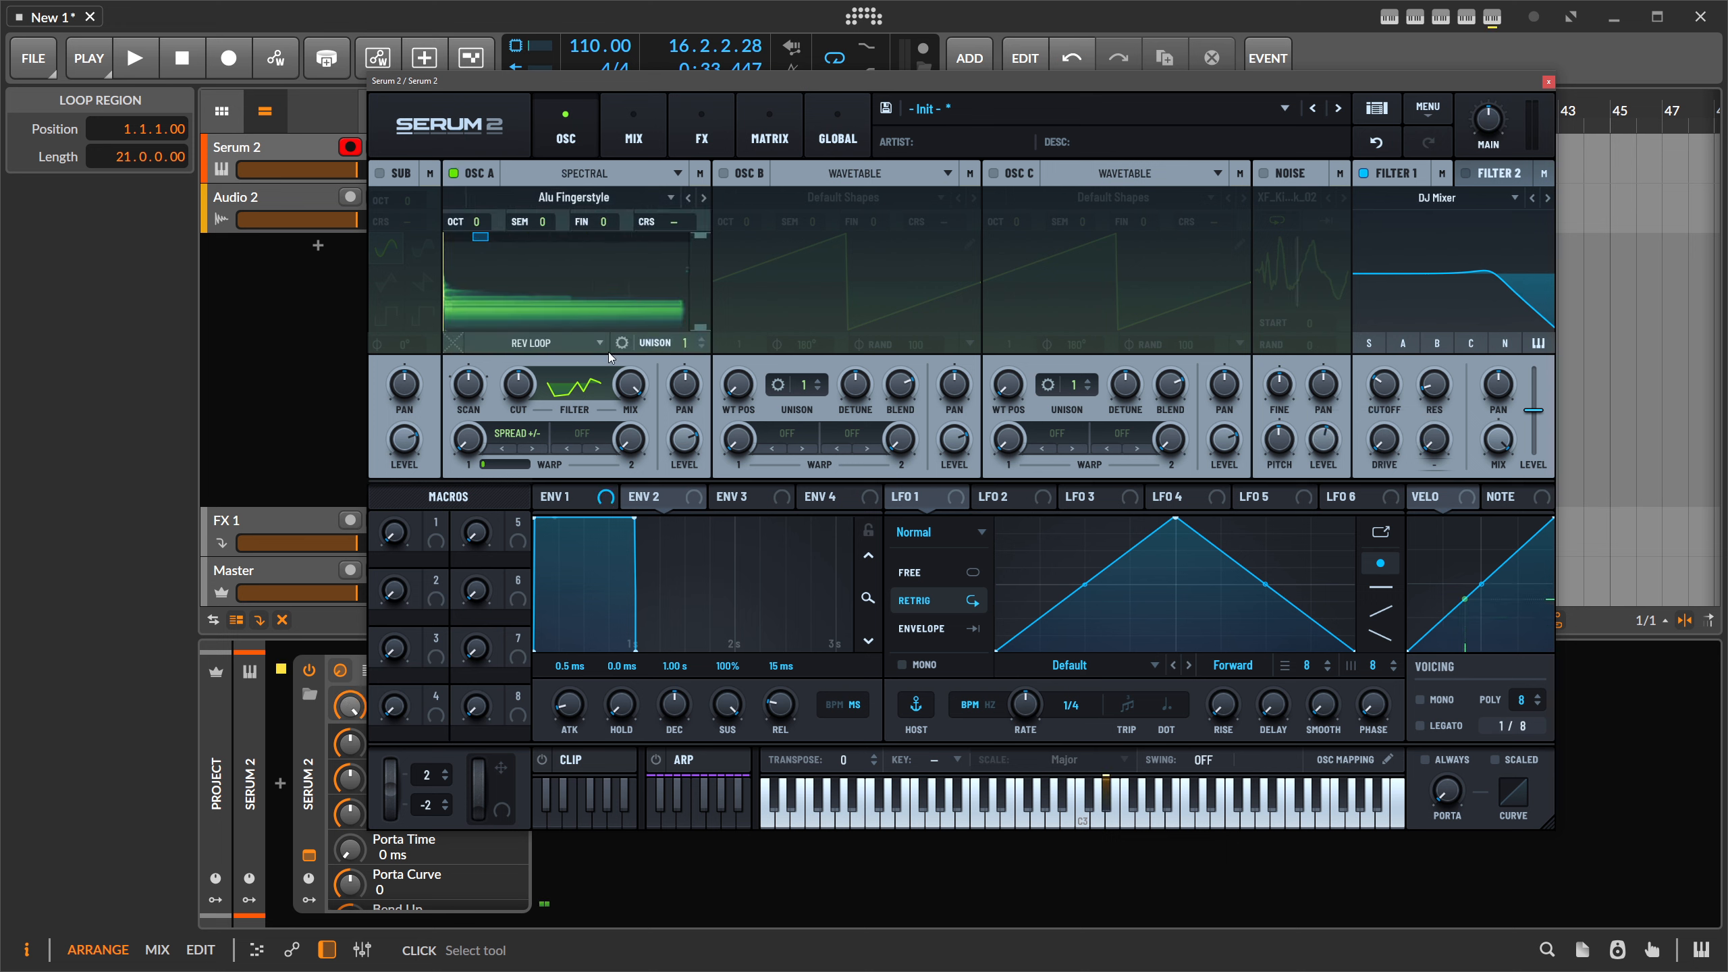
- Make oscillator A a Wavetable oscillator, route it through Filter 1, and minimise Filter 1's resonance
left_click(556, 173)
left_click(534, 196)
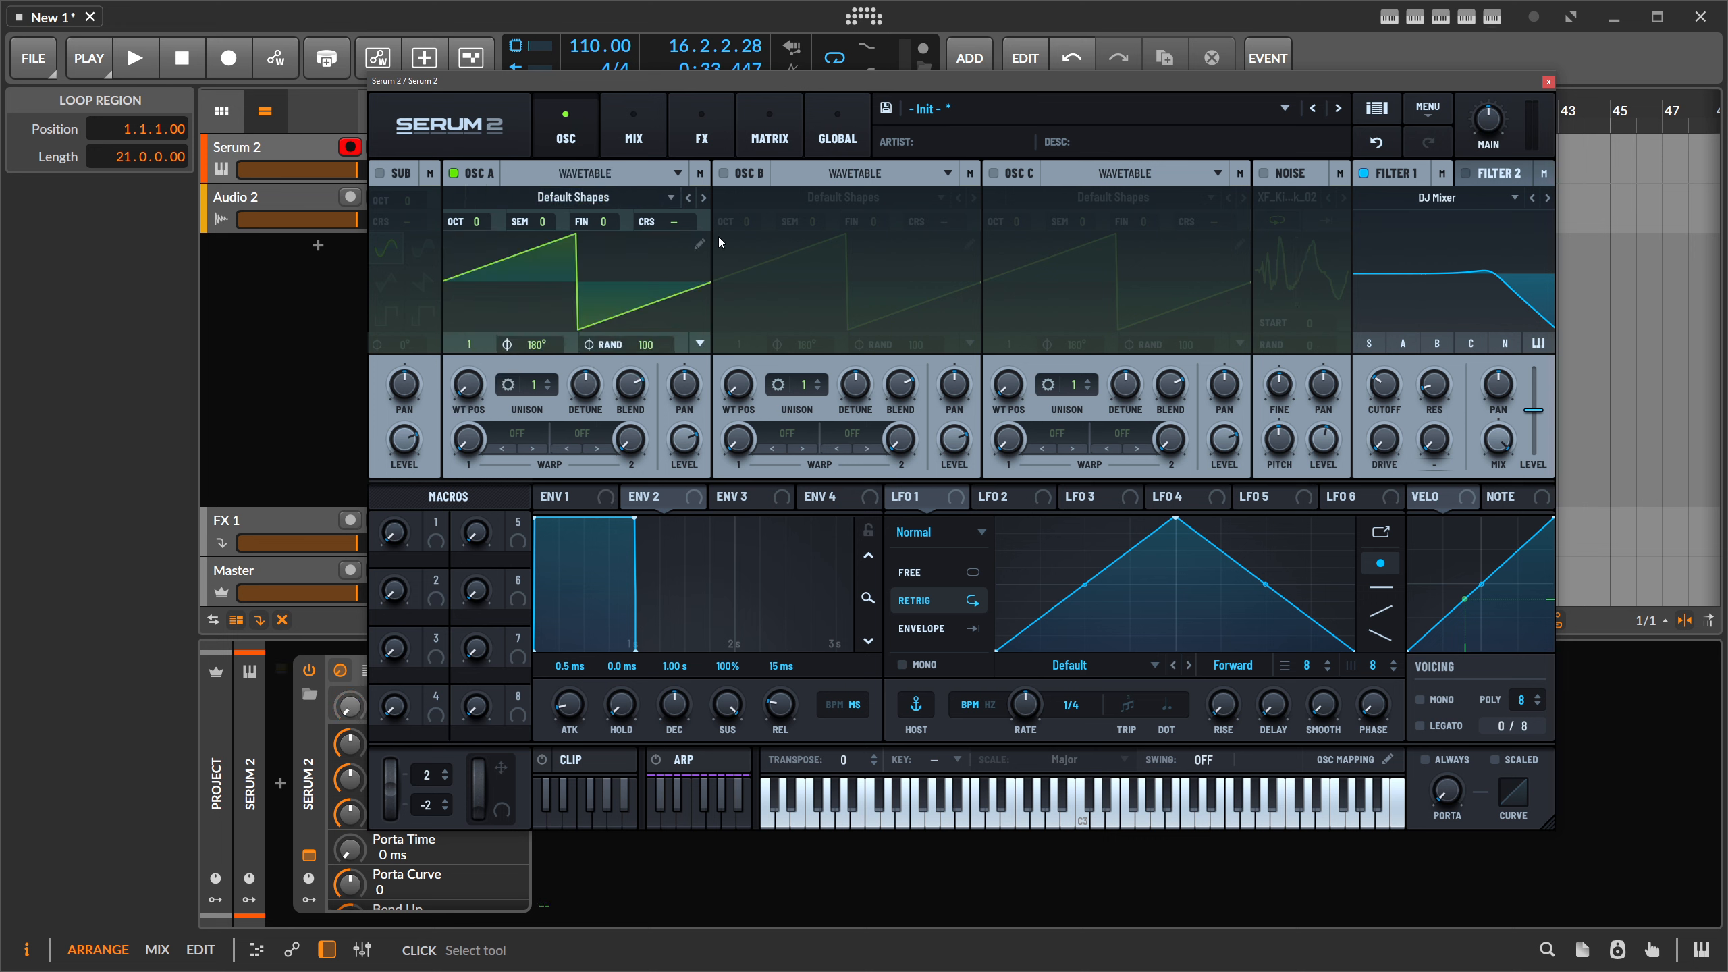
left_click_drag(1462, 306, 1380, 430)
left_click(1404, 344)
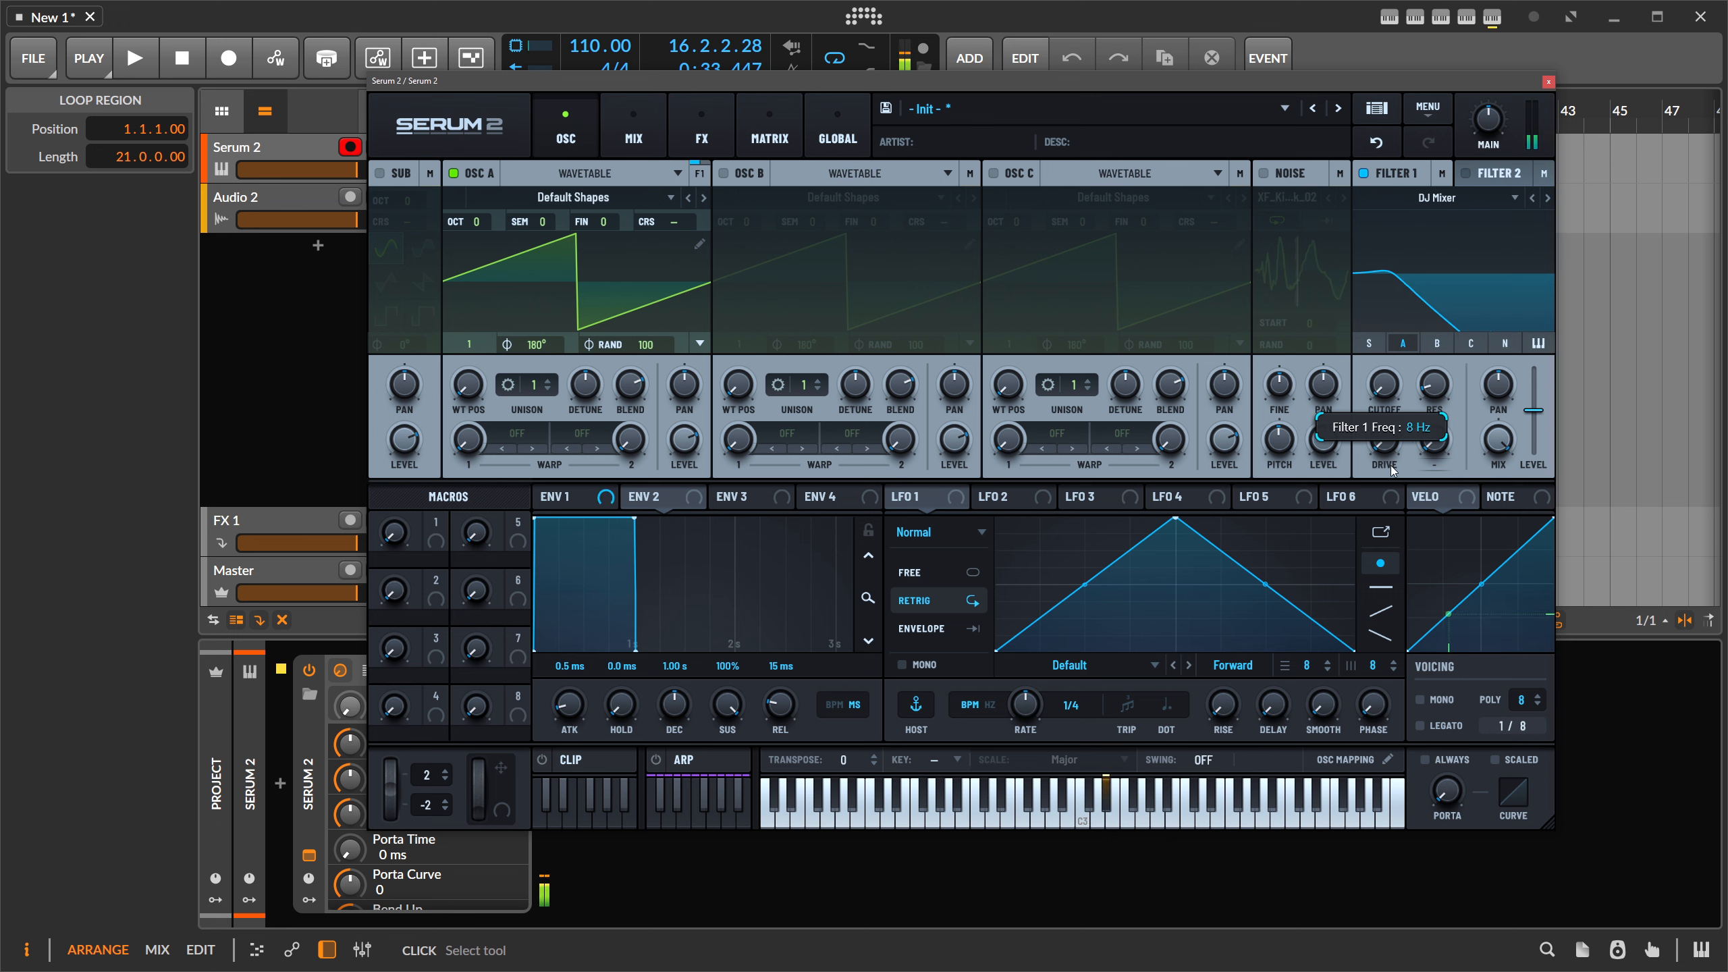
left_click_drag(1441, 399, 1433, 428)
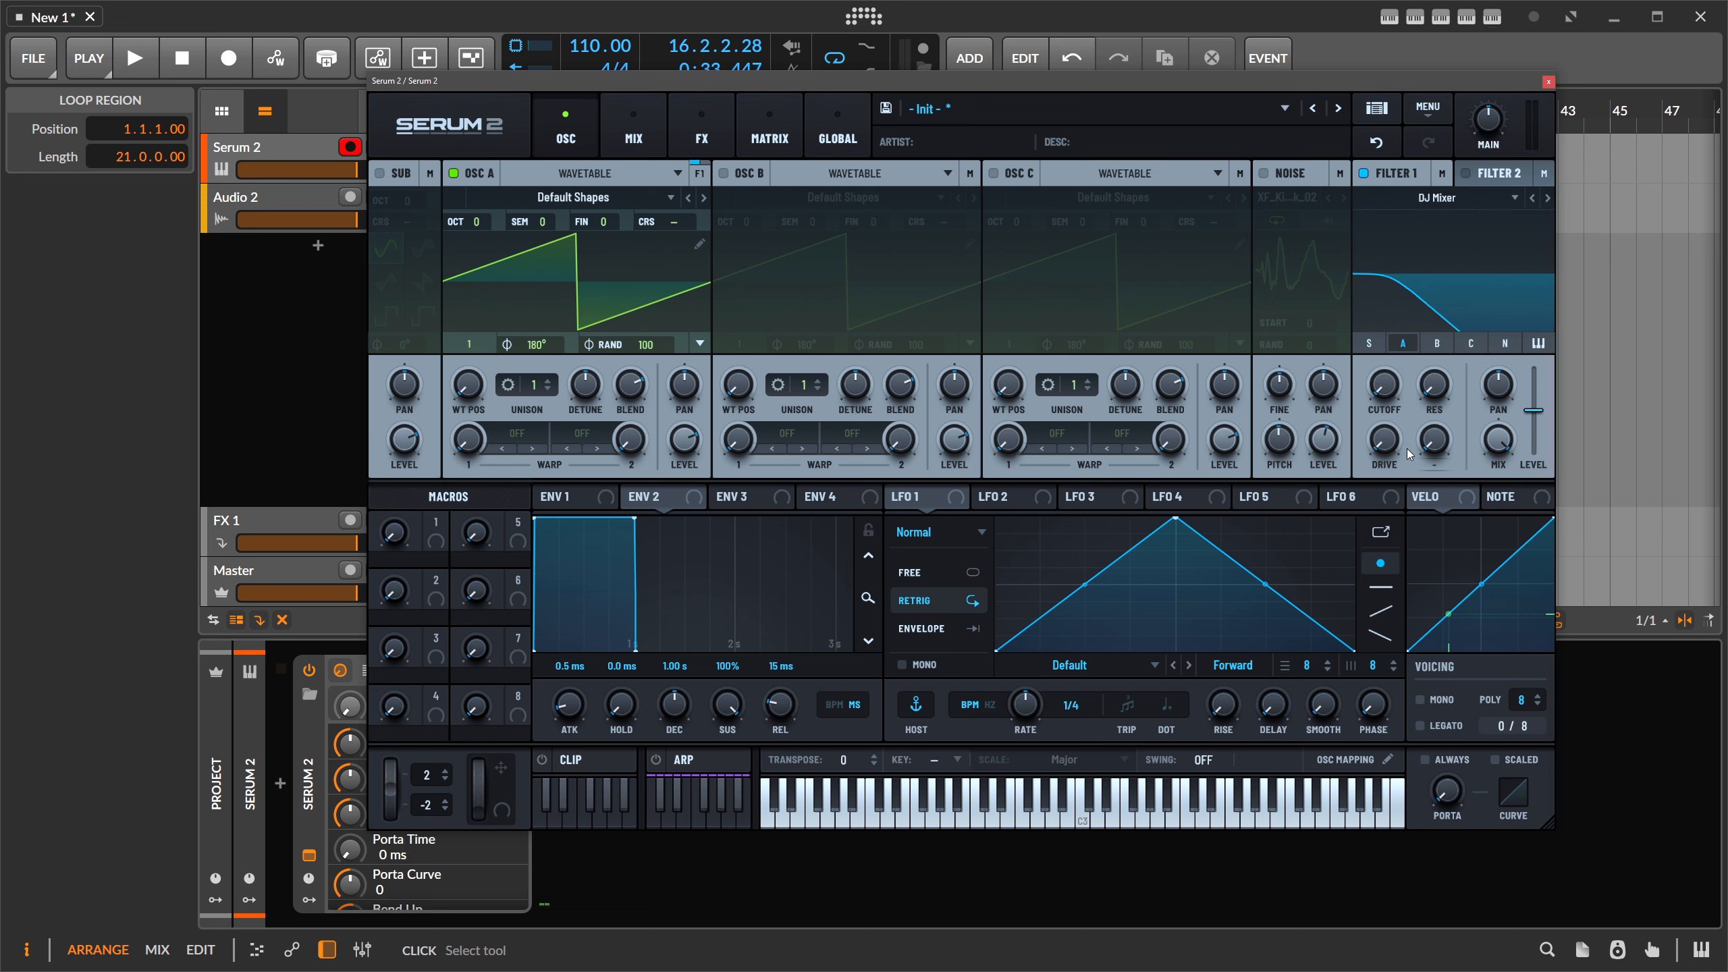
left_click(1455, 202)
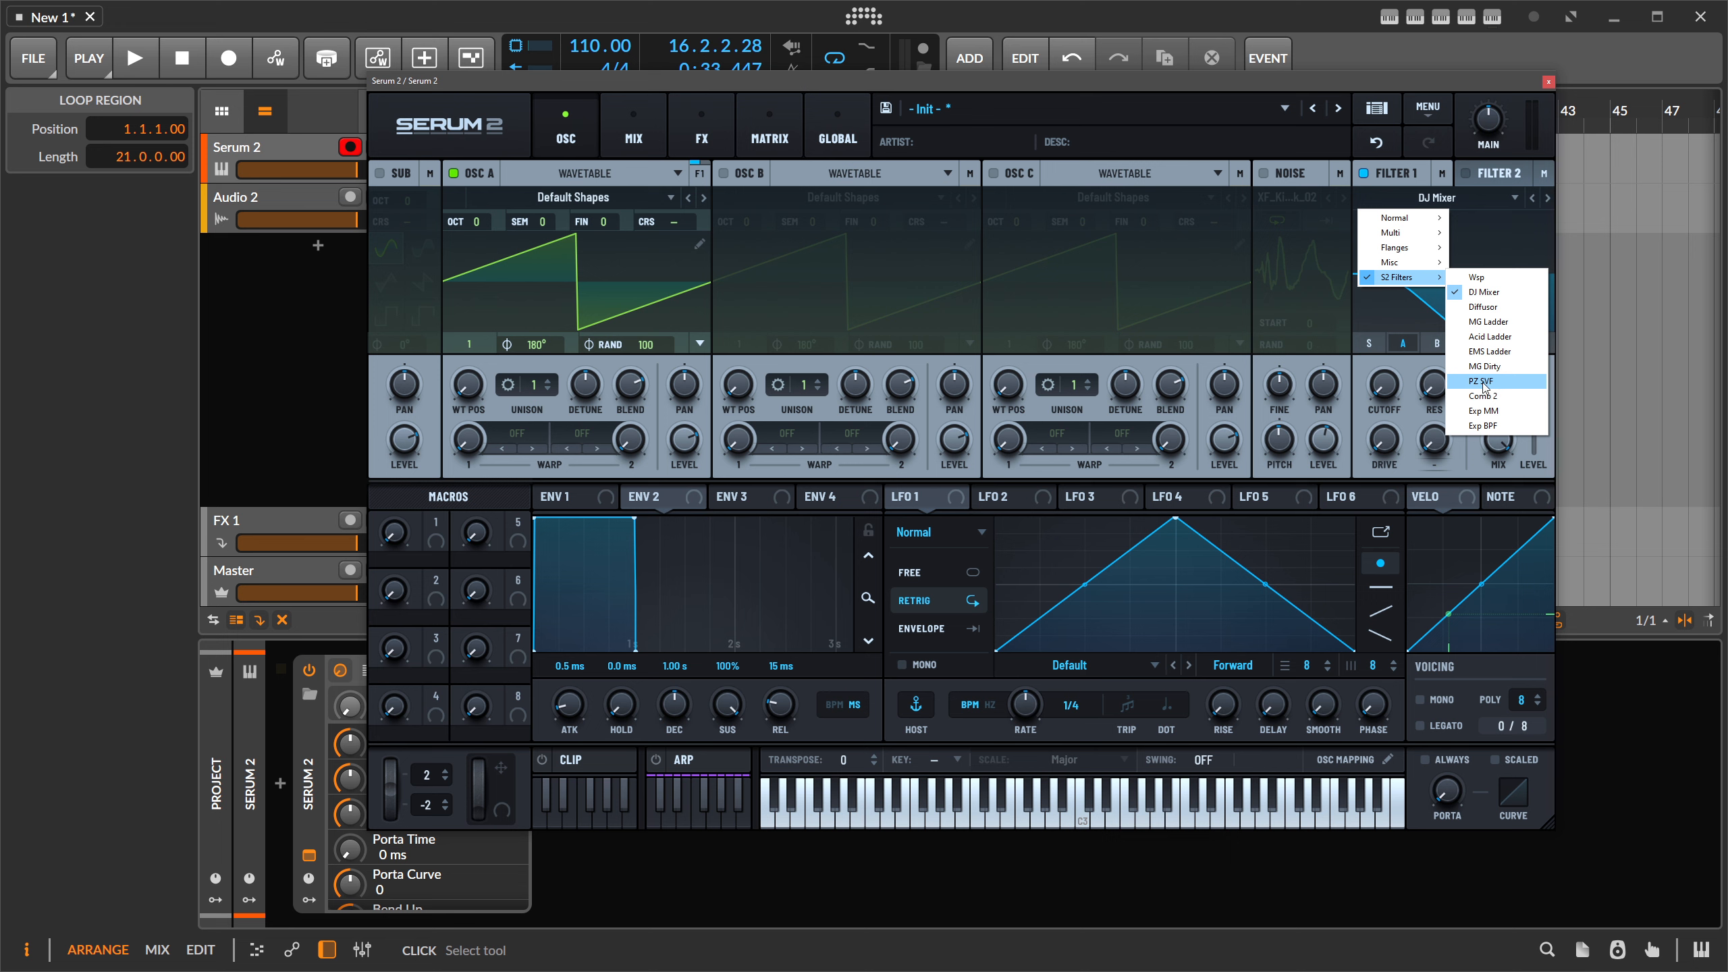
- Set Filter 1 to PZ SVF and draft a peak at node 3 and a notch at node 4
left_click(1484, 385)
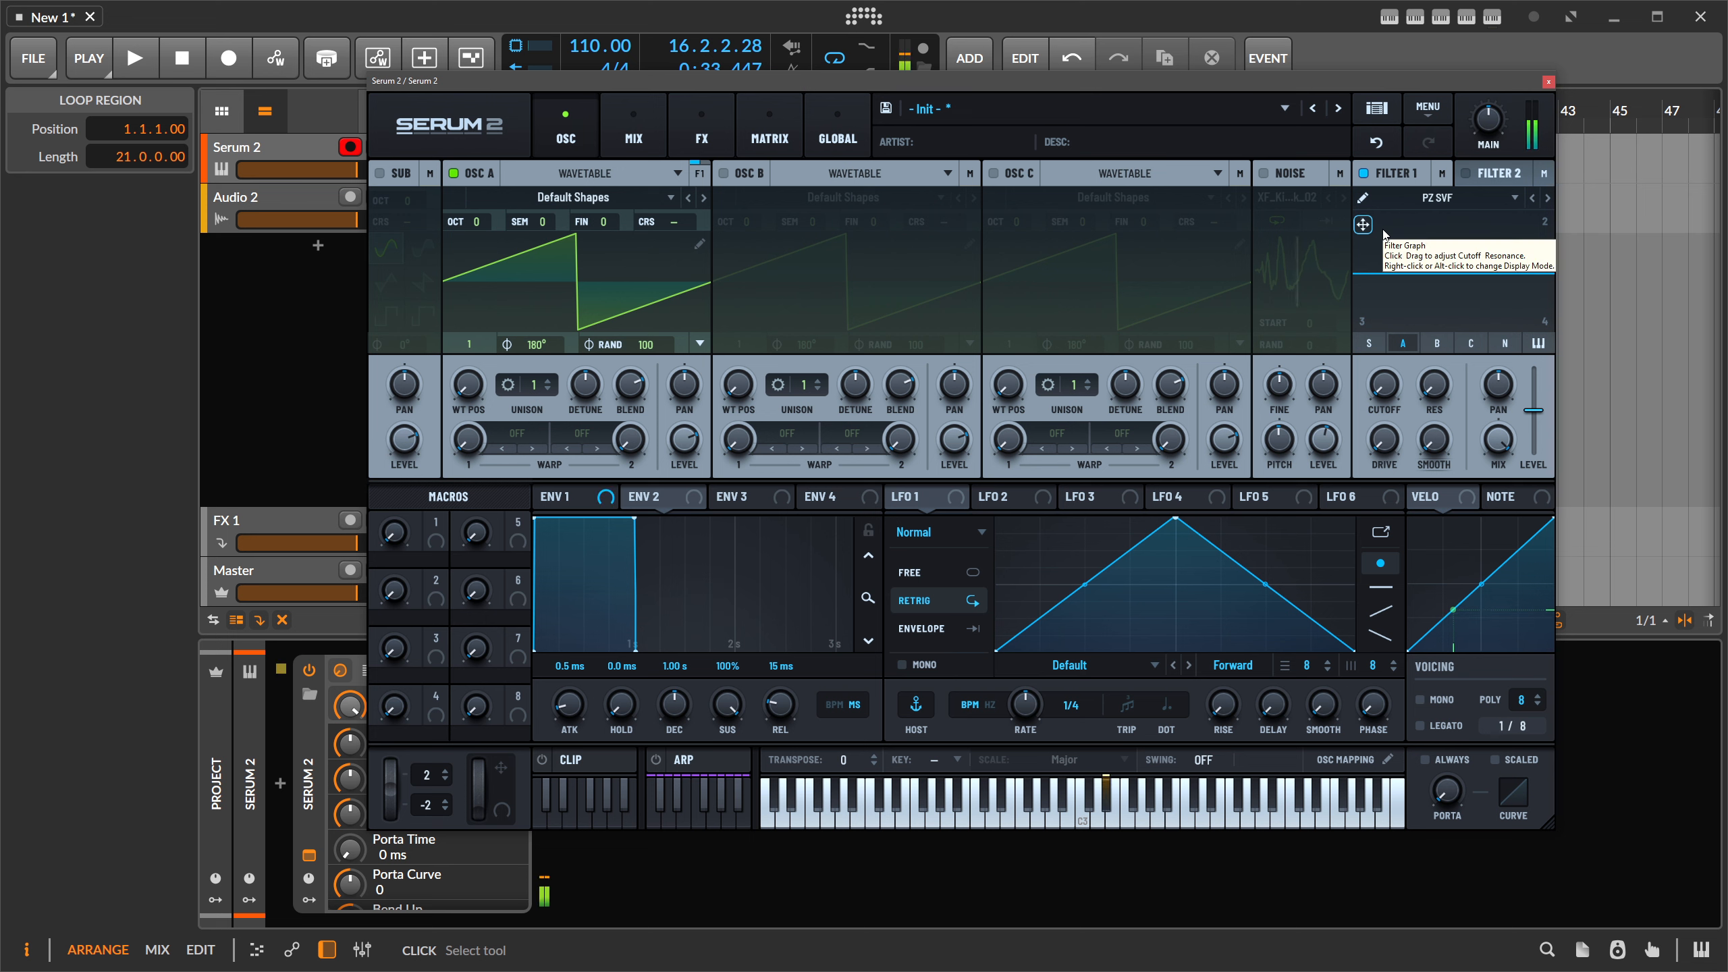
left_click(1364, 198)
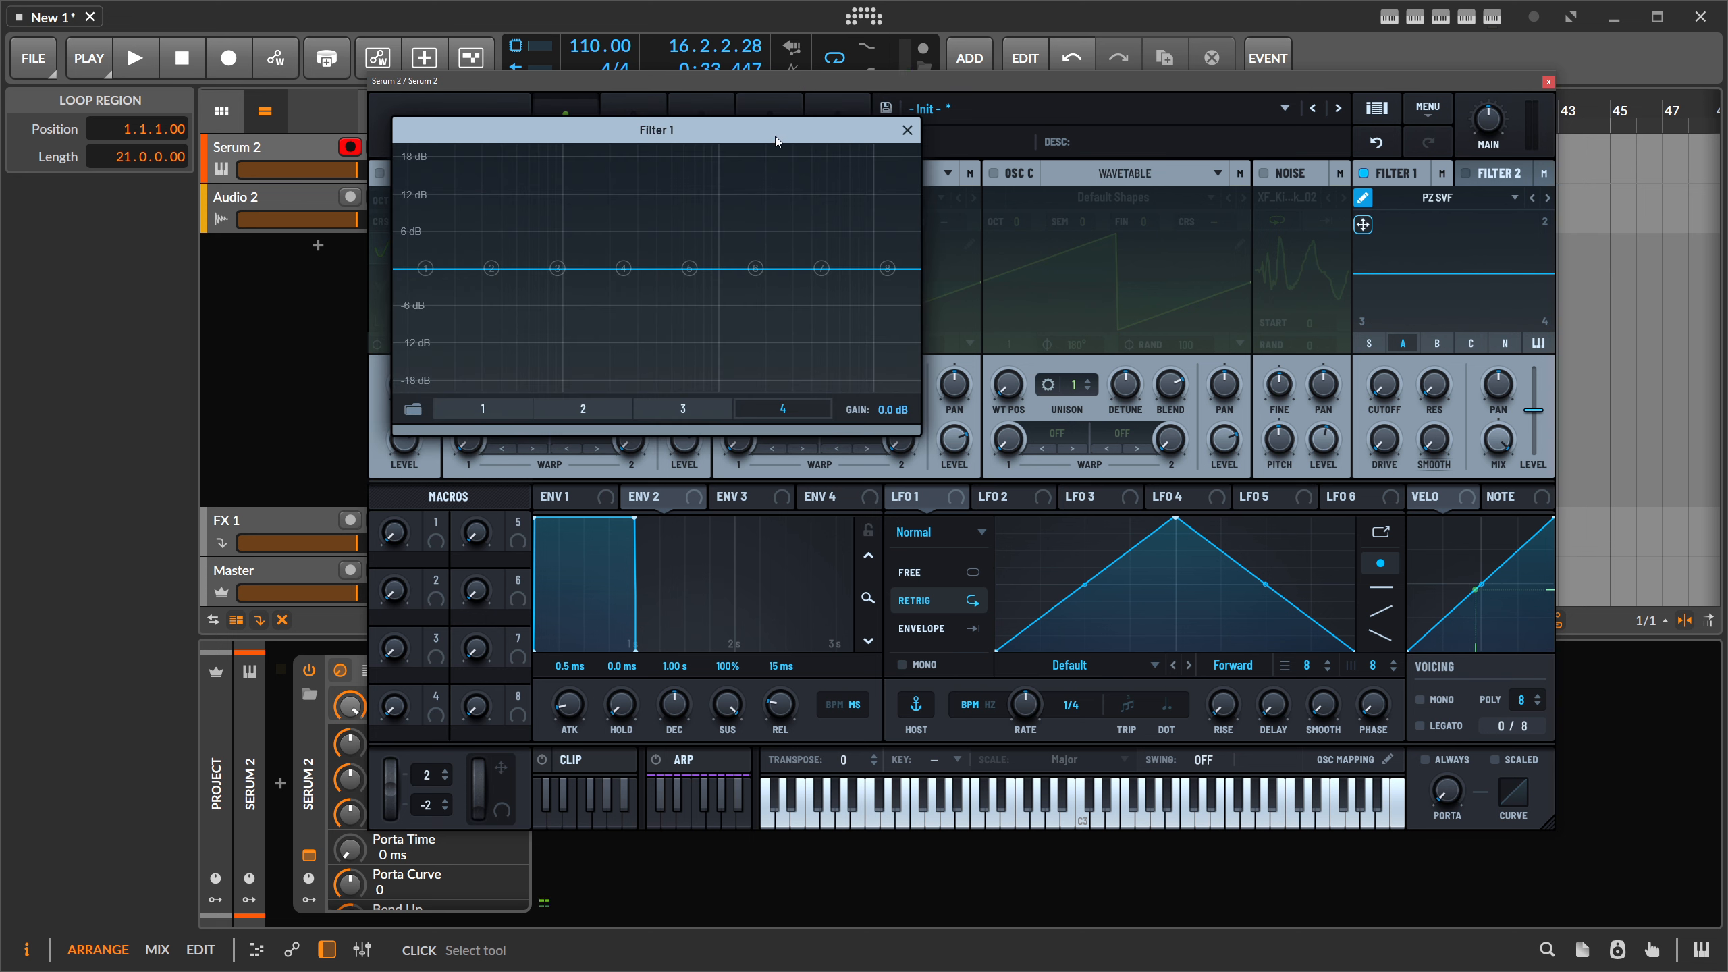
left_click_drag(775, 141, 894, 336)
left_click_drag(677, 463, 642, 405)
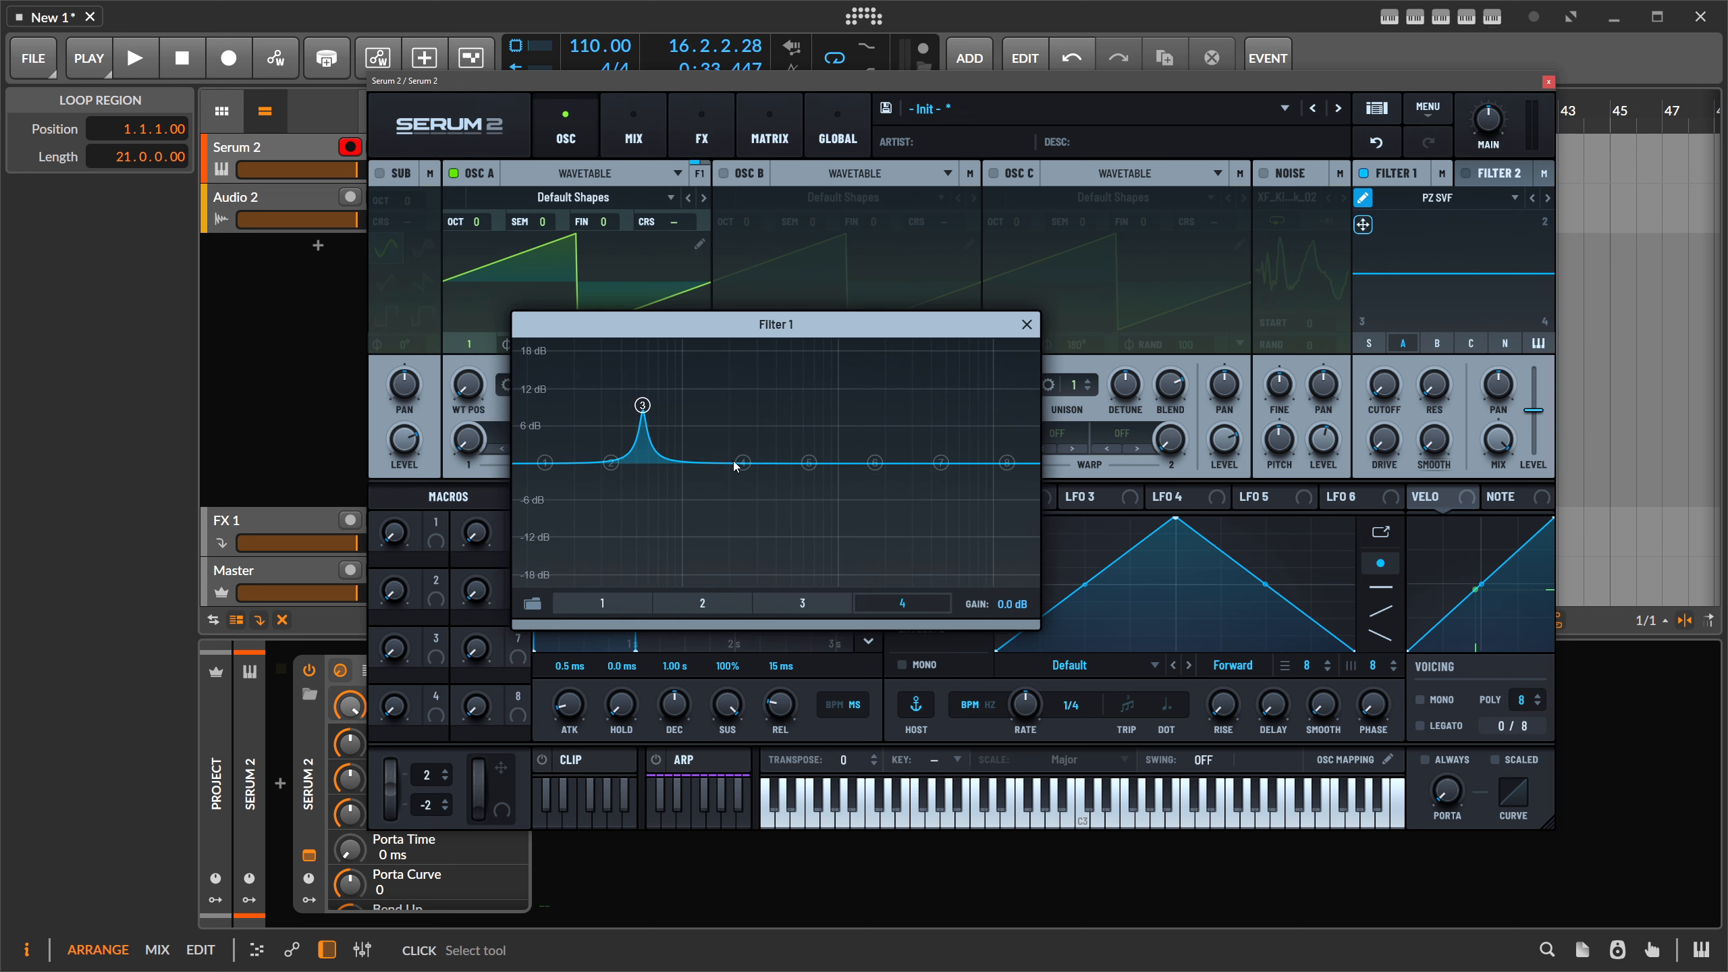
left_click_drag(743, 463, 724, 536)
left_click_drag(808, 463, 779, 403)
- Reshape the first filter slot with peaks at node 3 (near 6 dB) and node 4
left_click(602, 602)
left_click(889, 599)
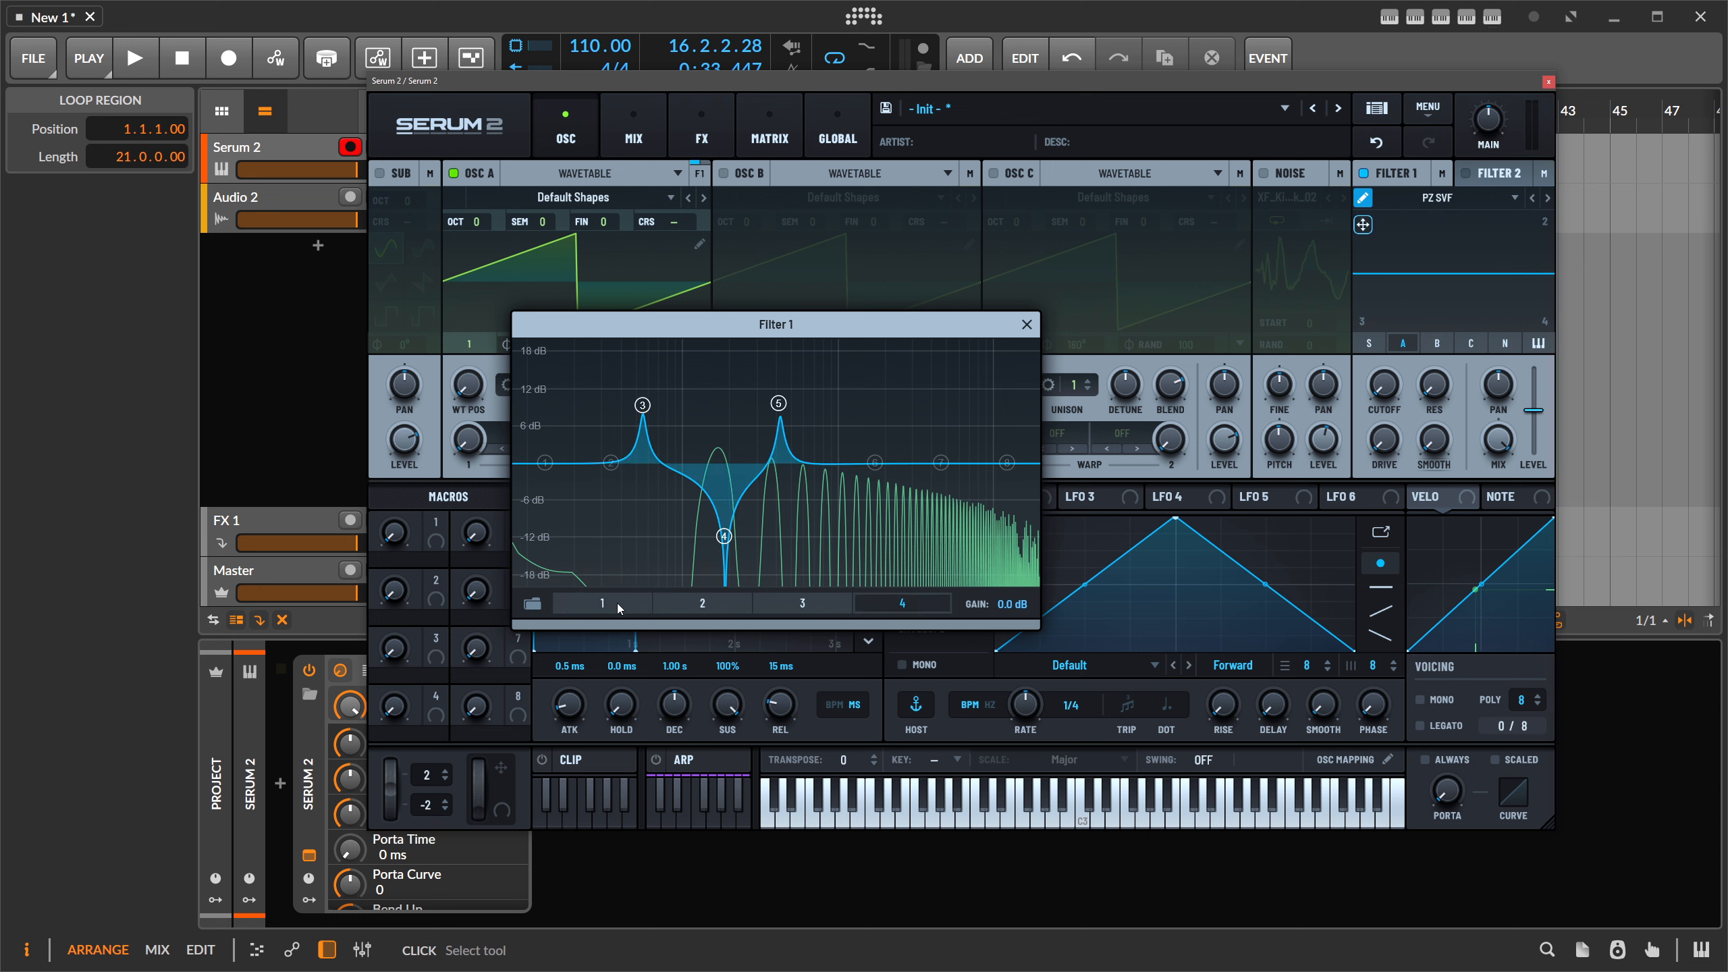
left_click(617, 602)
mouse_move(677, 456)
left_click_drag(676, 455, 675, 409)
left_click_drag(742, 463, 831, 416)
- Pull nodes 3, 4 and 5 of the second filter slot down into notches
left_click(714, 608)
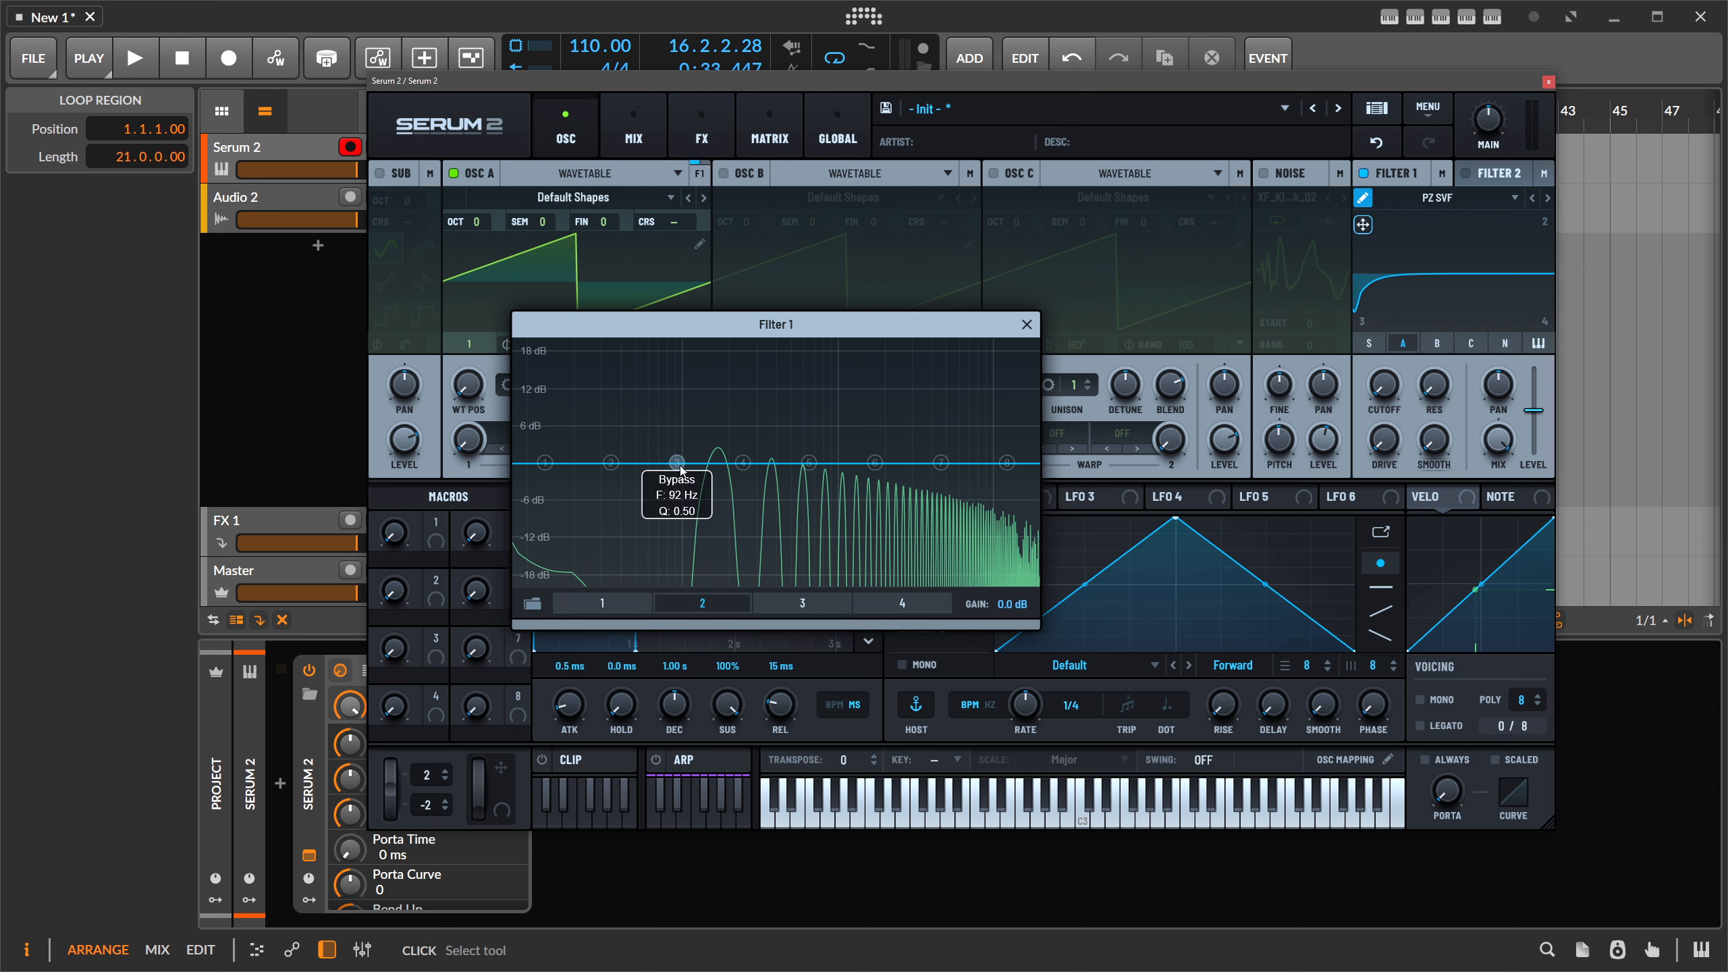
left_click_drag(677, 463, 677, 567)
mouse_move(809, 467)
left_click_drag(809, 464, 836, 545)
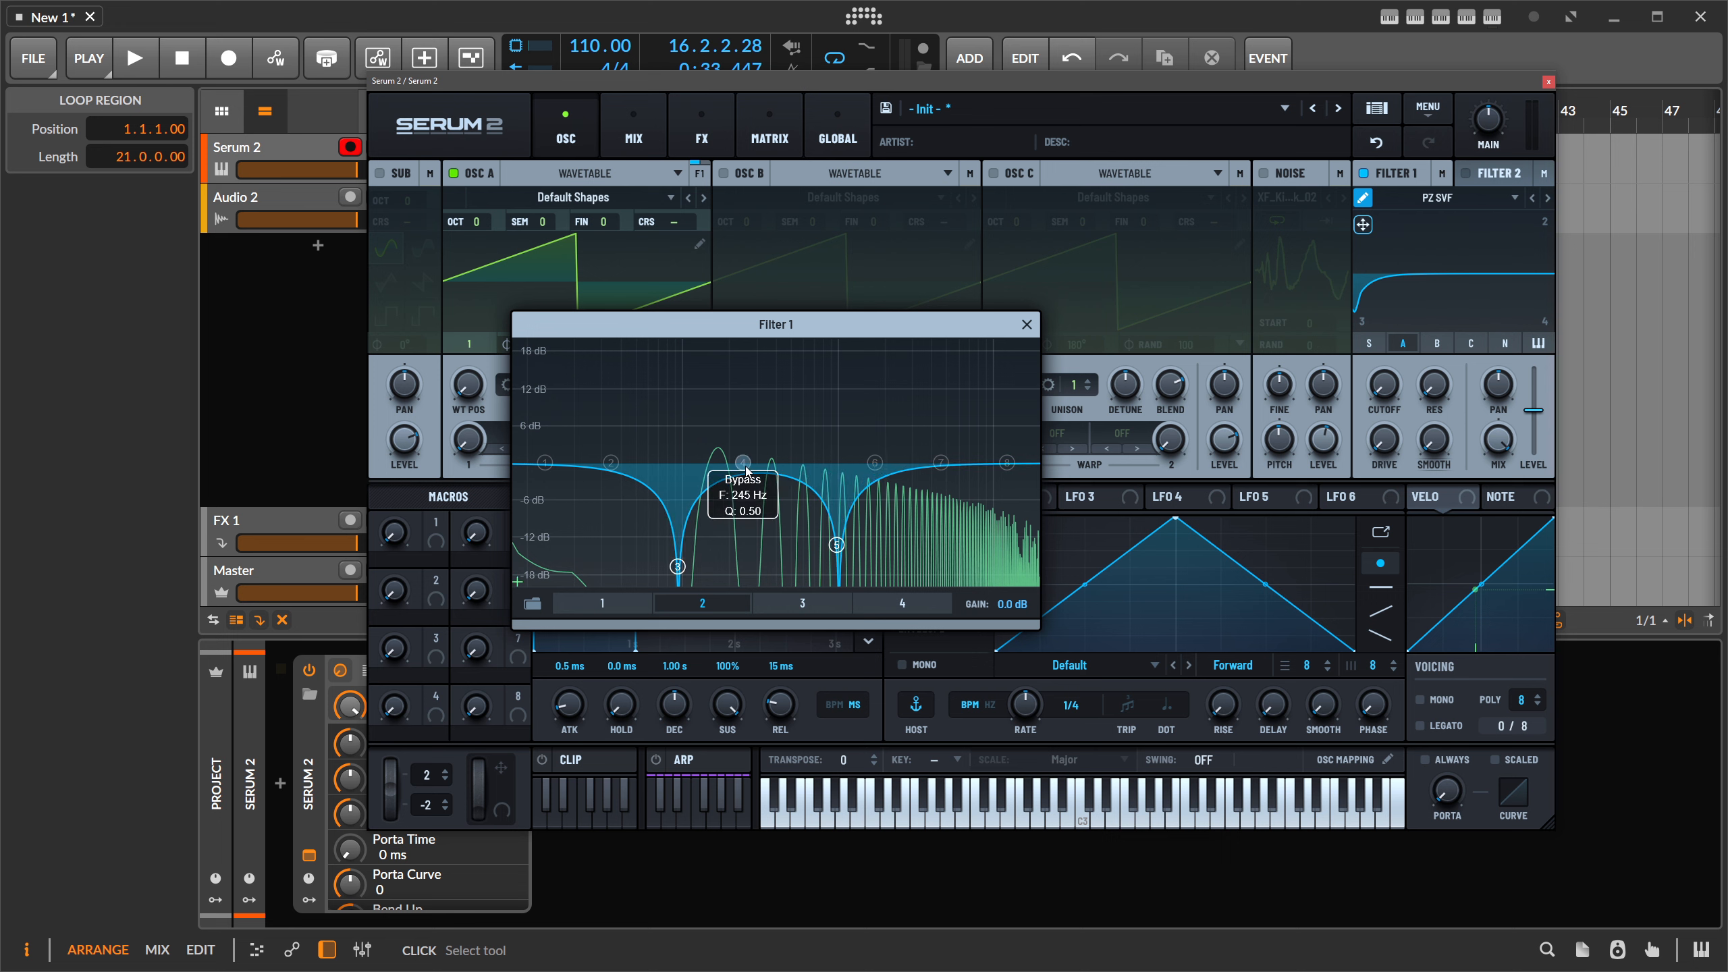
left_click_drag(743, 464, 755, 532)
- Give the third slot a low bell at node 2 and a notch at node 7, then shift to lowpass
left_click(756, 603)
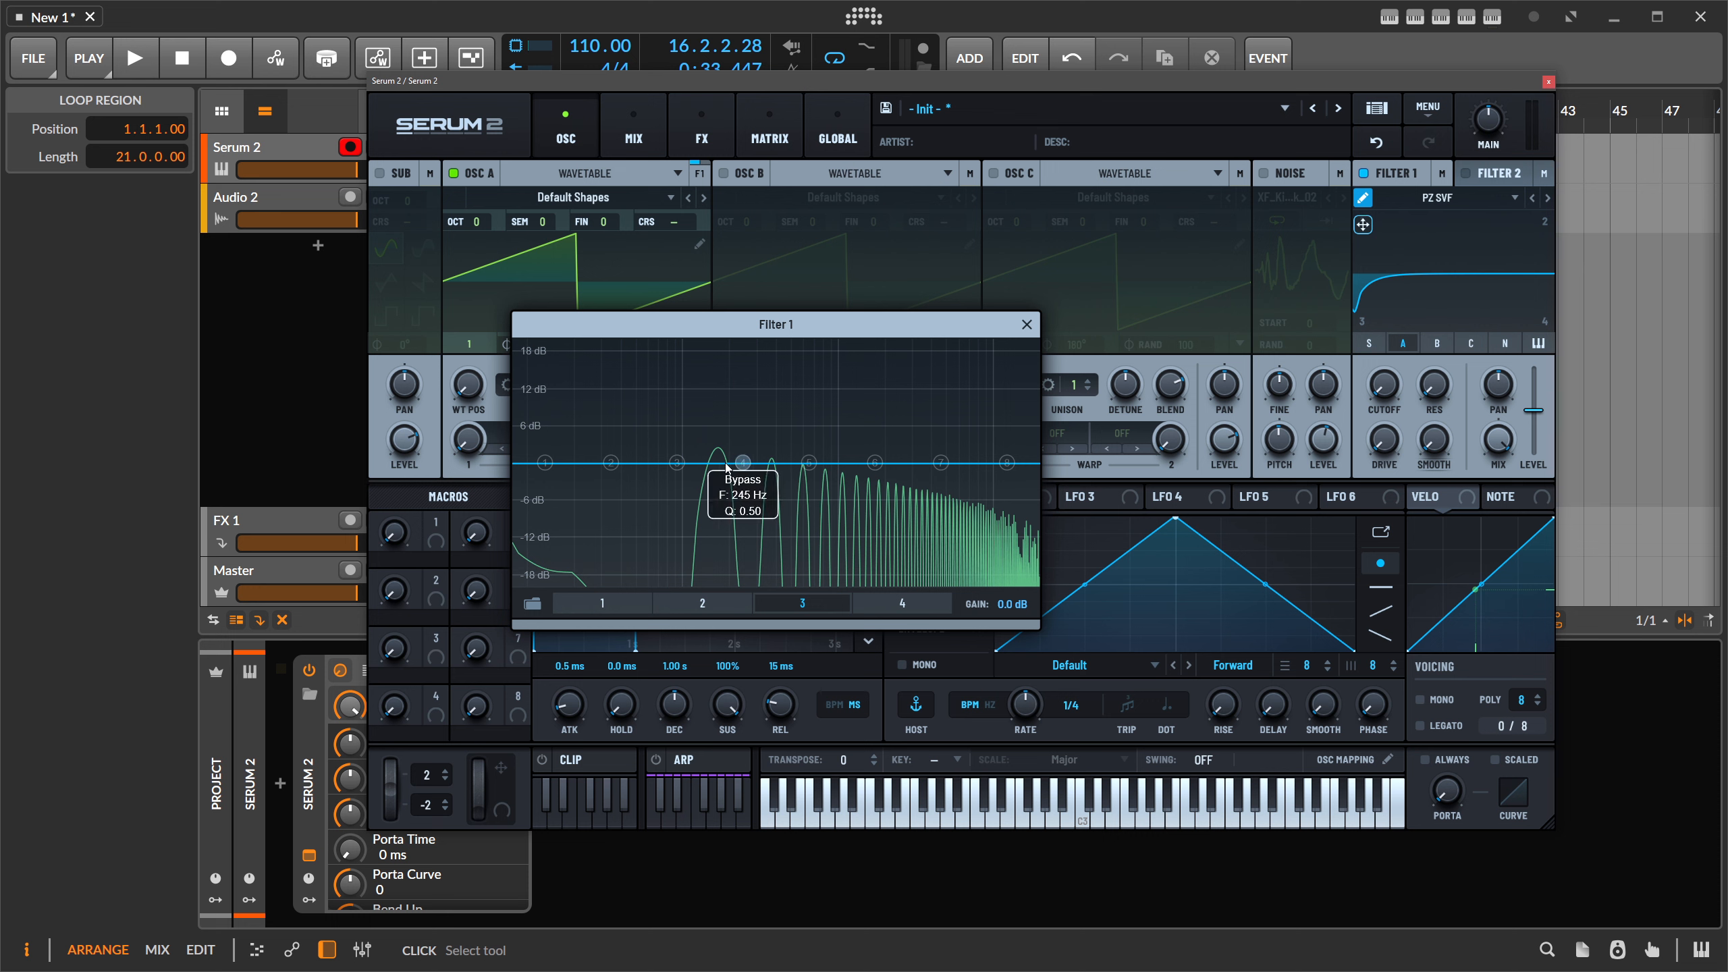
left_click_drag(611, 463, 615, 390)
left_click_drag(941, 464, 929, 582)
left_click_drag(1363, 225, 1416, 279)
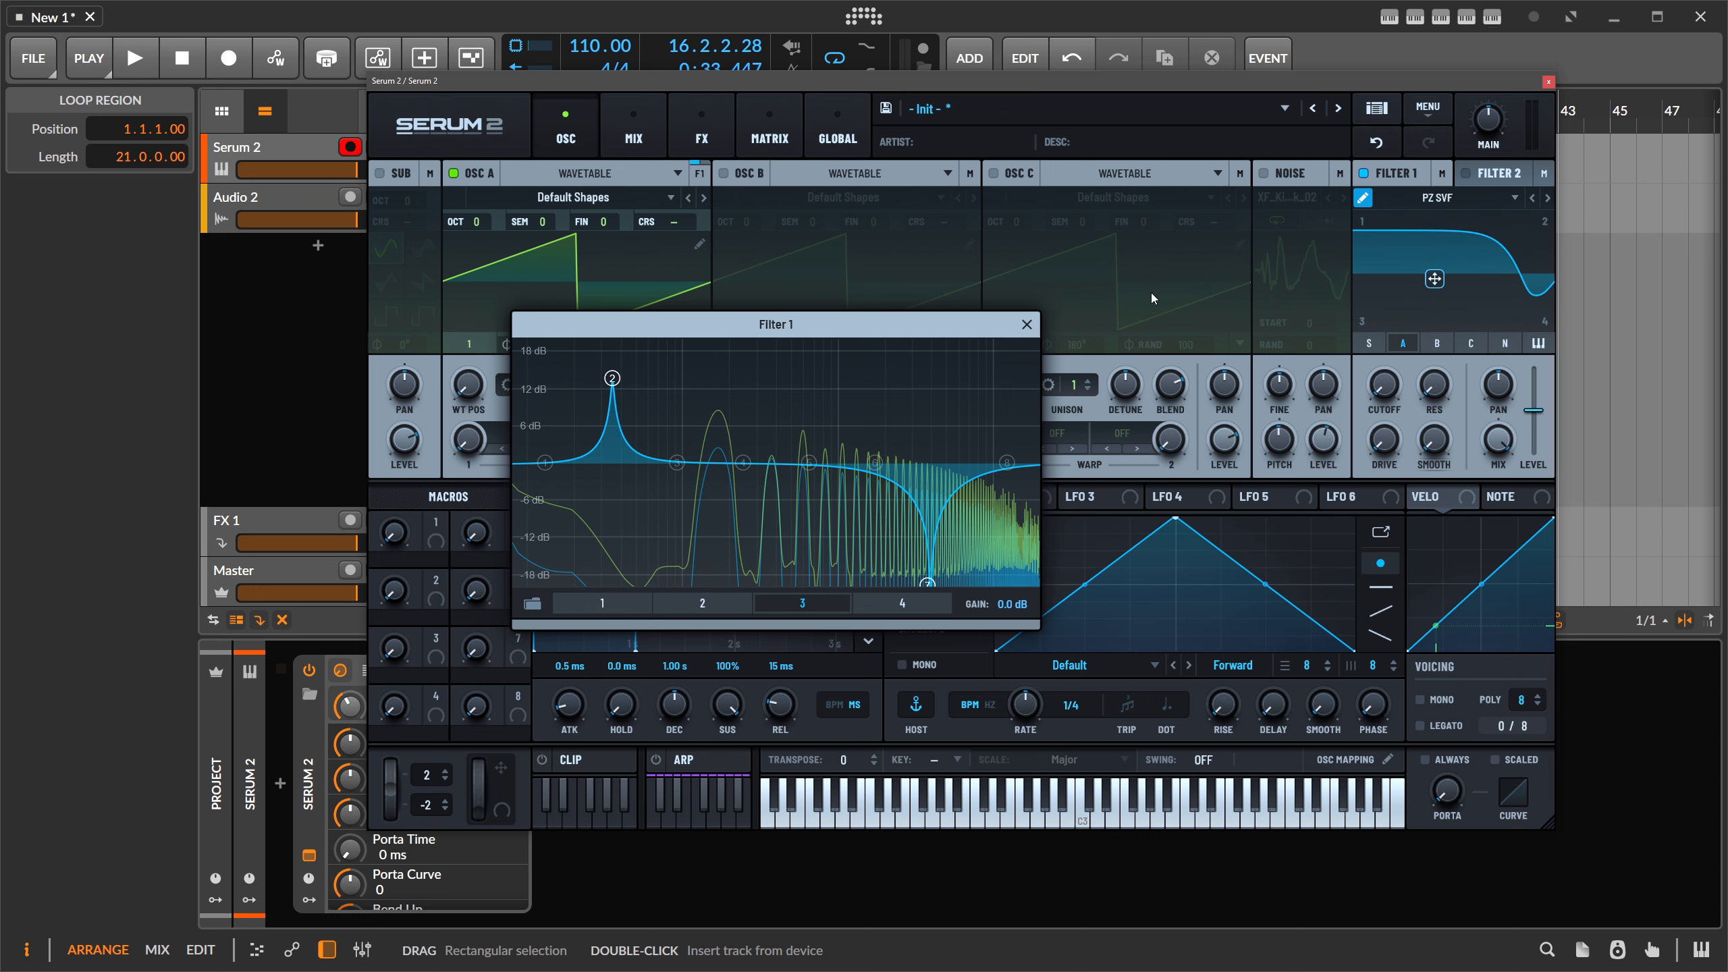
left_click(1027, 324)
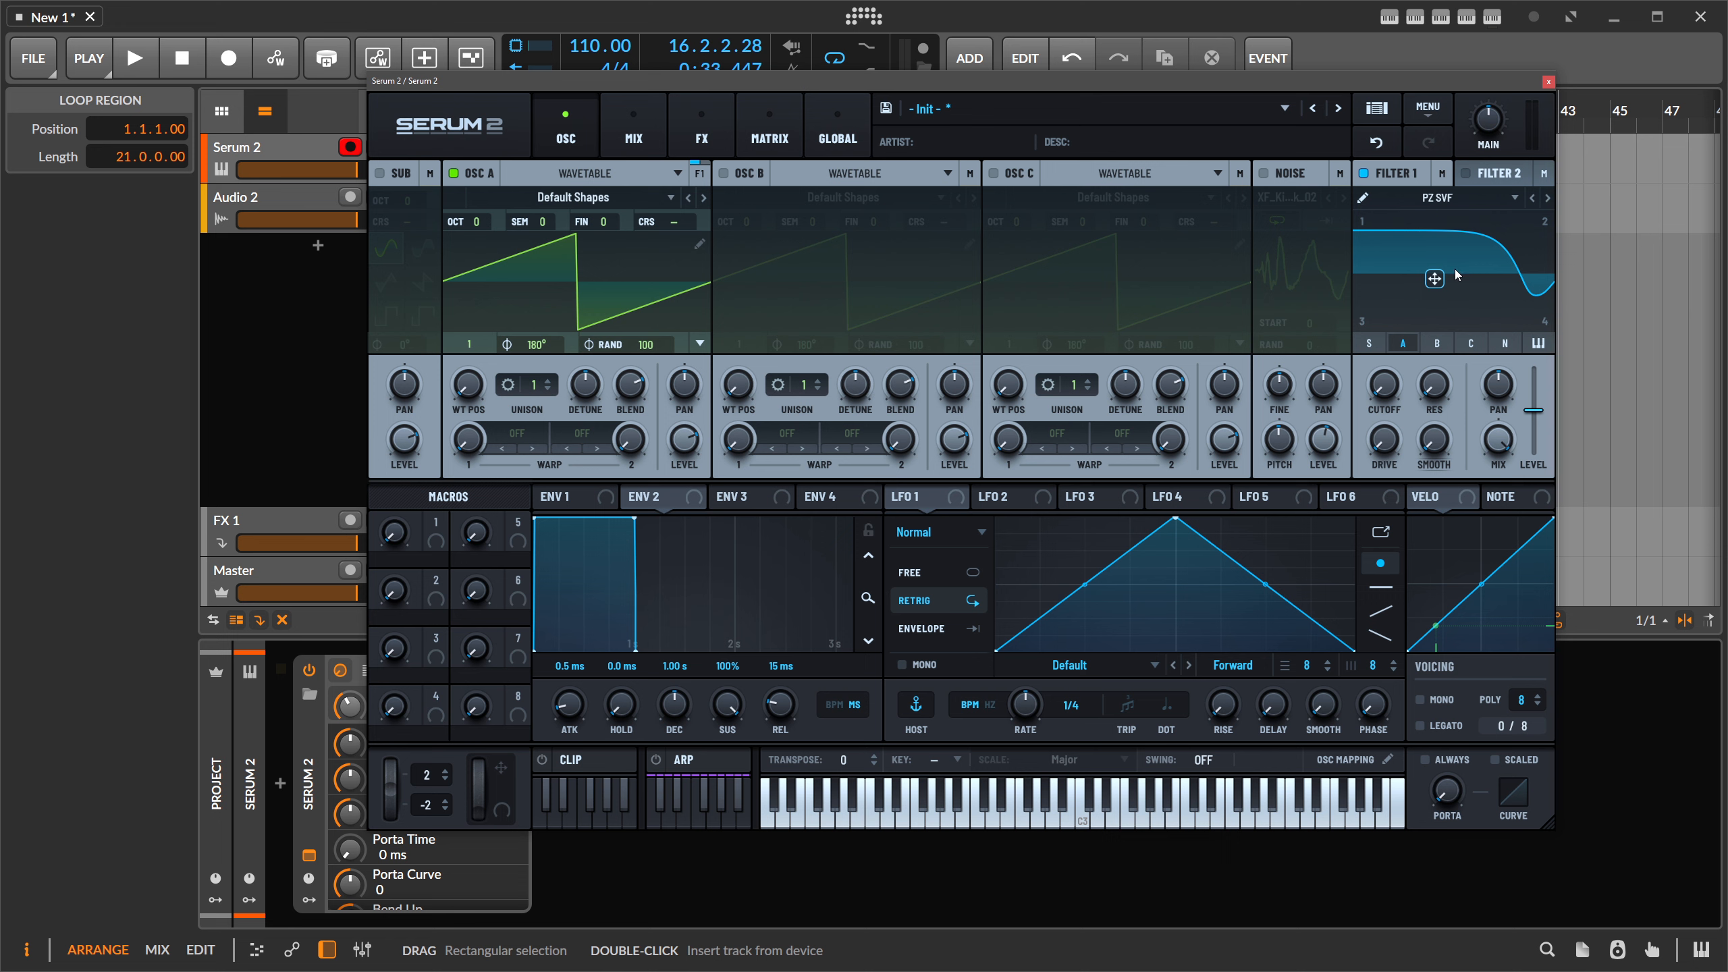
- Centre Filter 1's XY response, change its type to MG Low 6, and switch it off
mouse_move(1430, 277)
left_mouse_down()
mouse_move(1451, 222)
mouse_move(1456, 318)
mouse_move(1436, 286)
left_mouse_up()
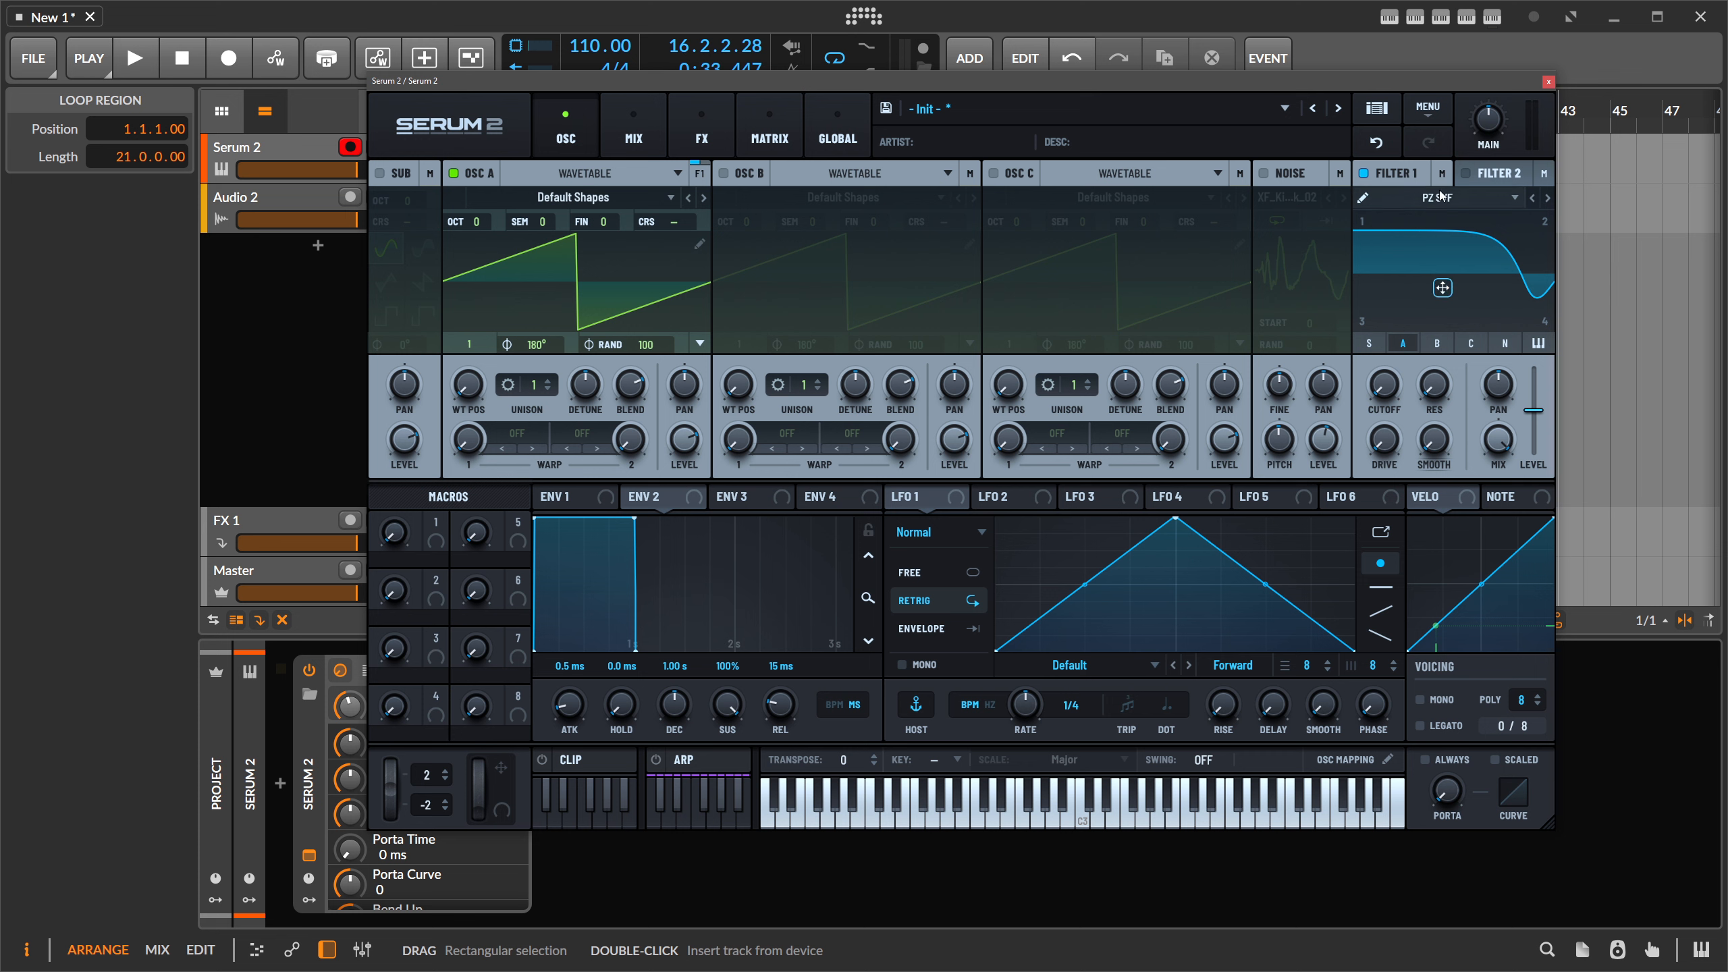
left_click(1491, 198)
mouse_move(1423, 279)
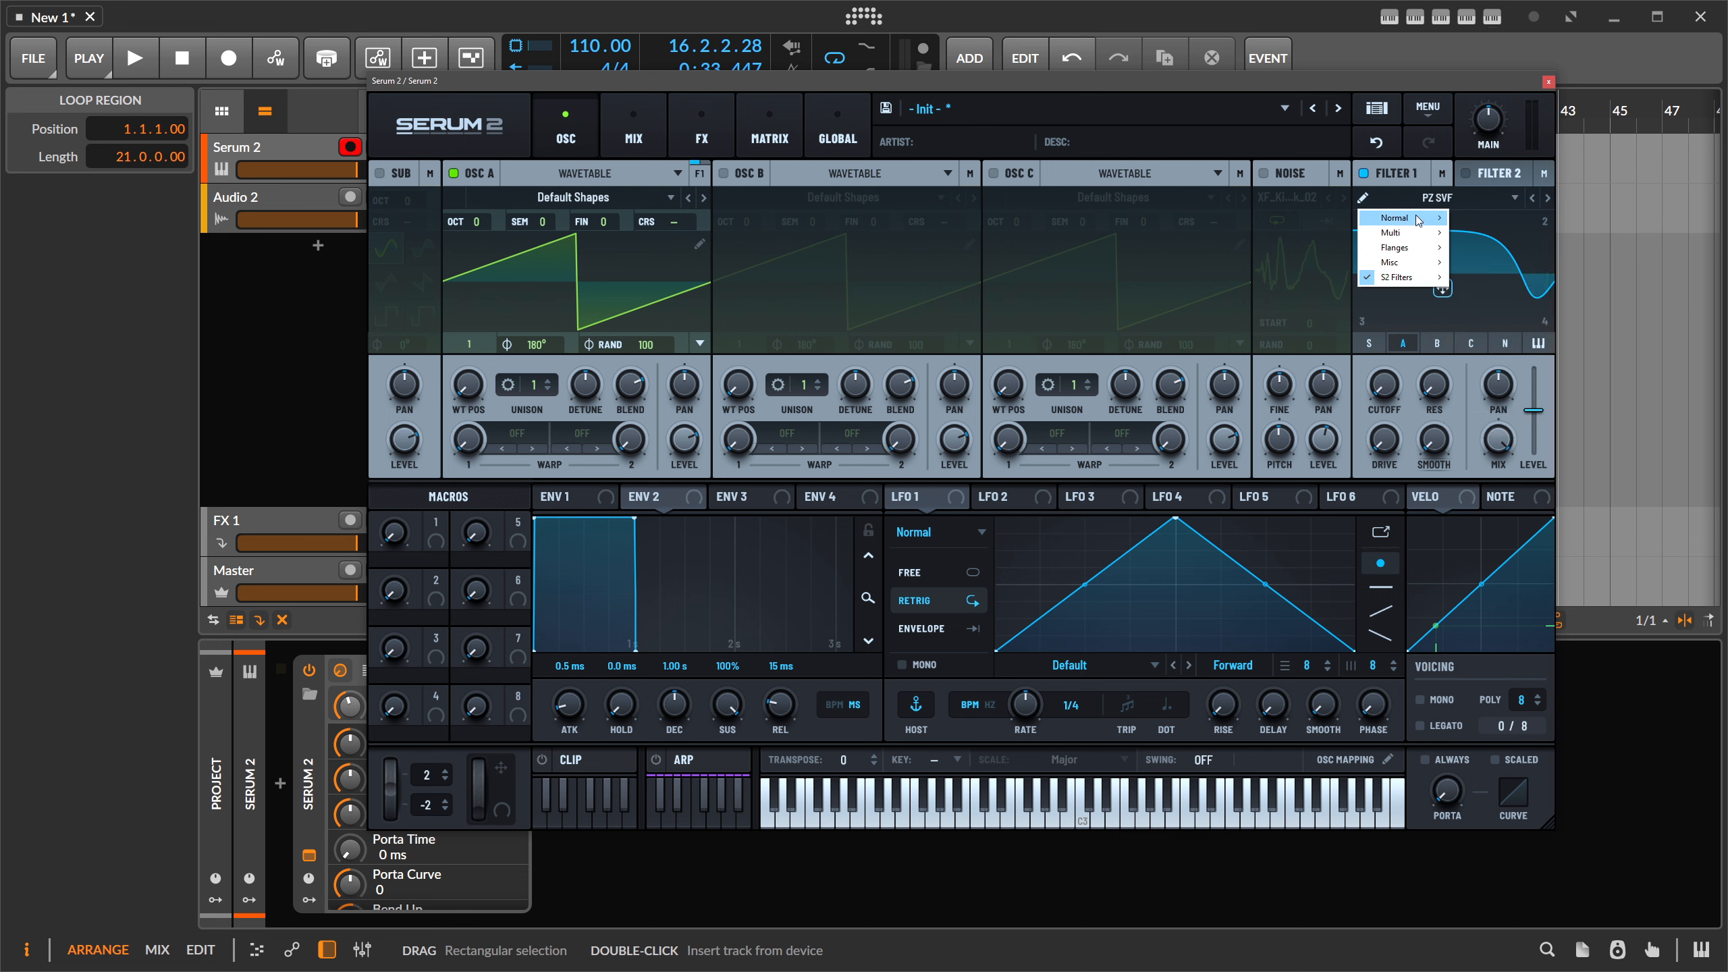
left_click(1407, 192)
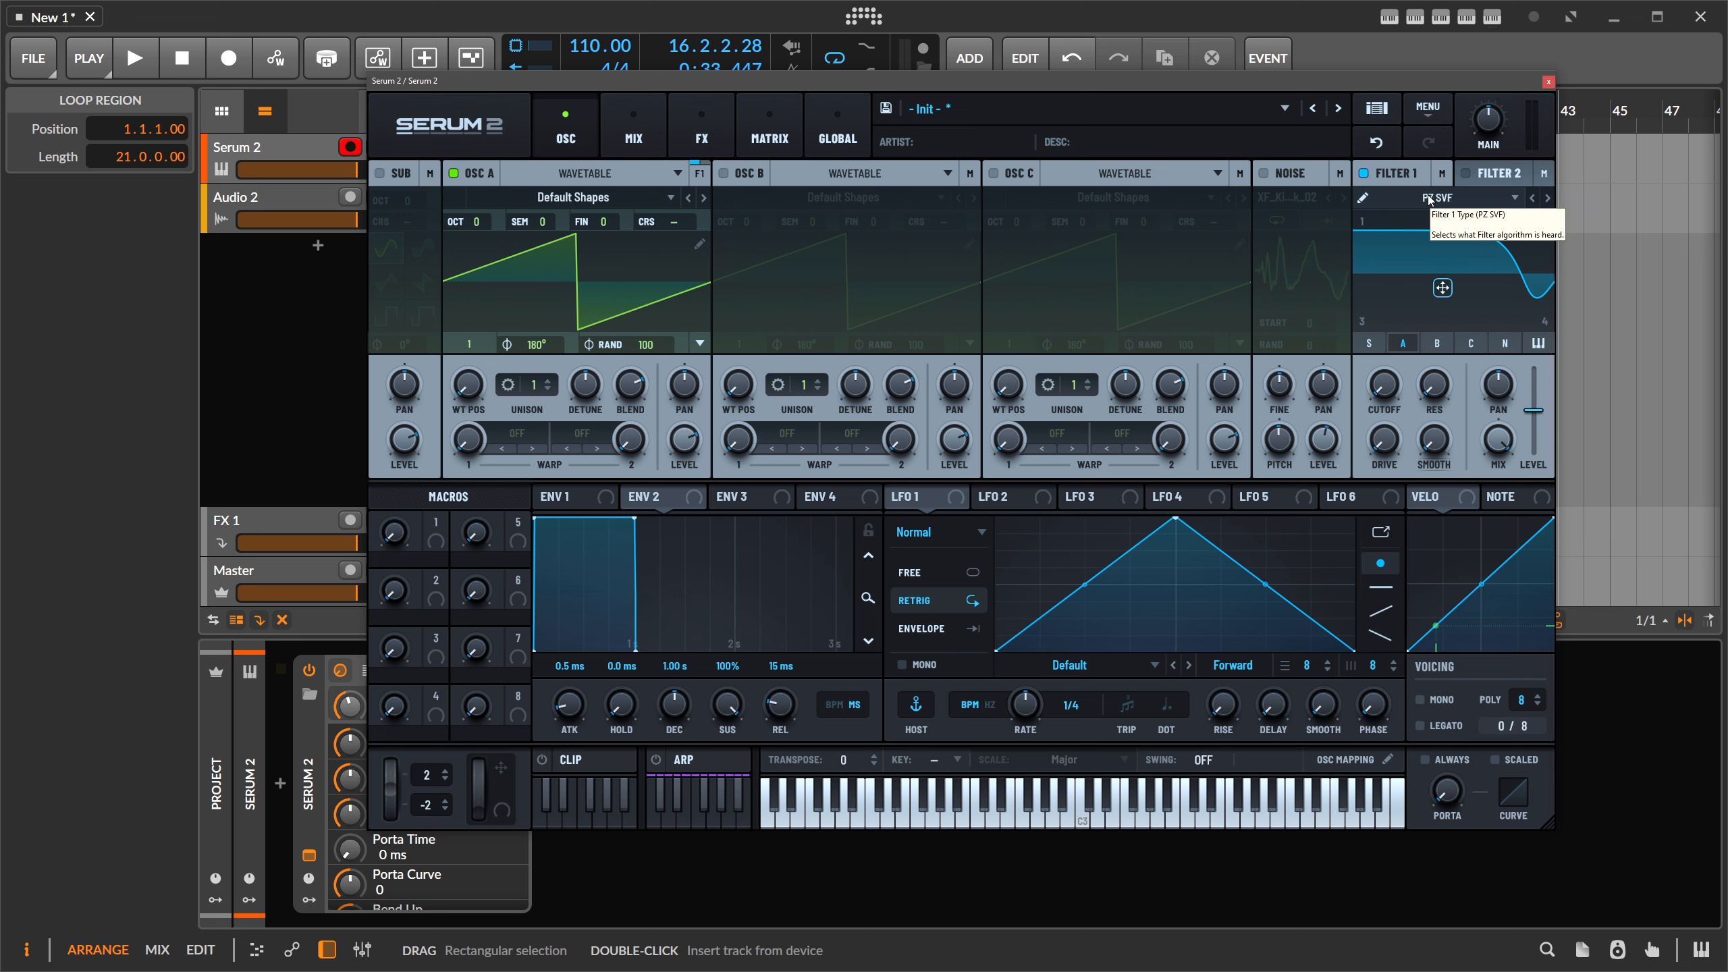
left_click(1402, 197)
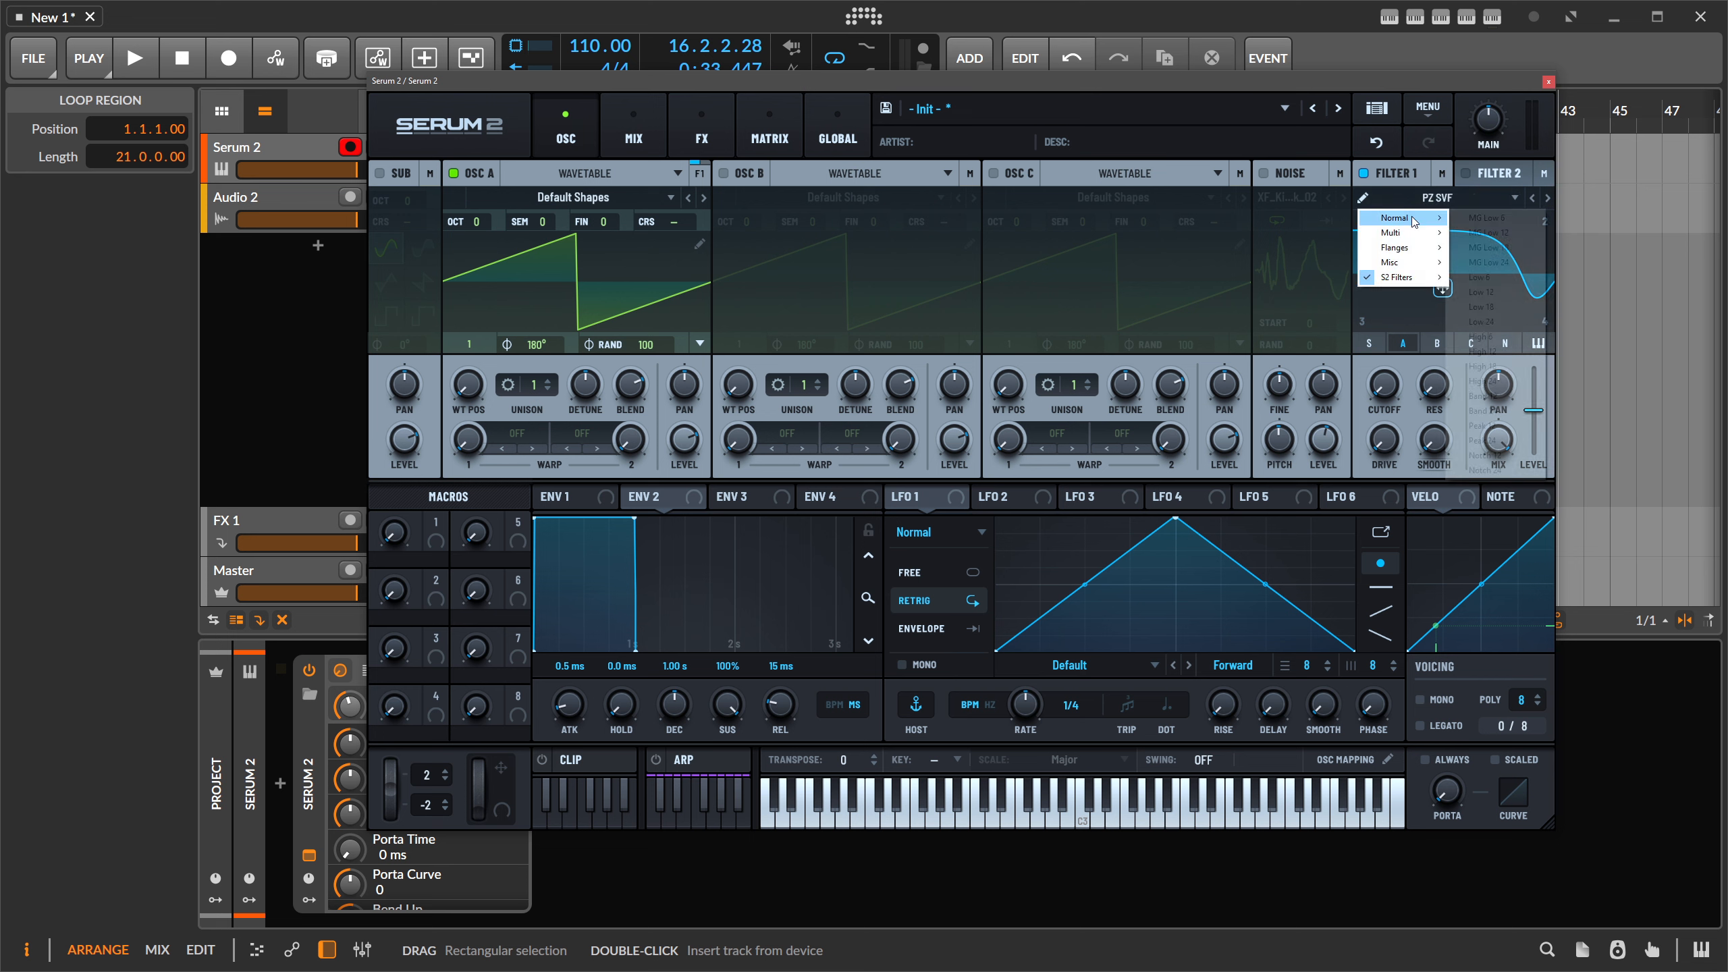
left_click(1476, 220)
left_click(1364, 173)
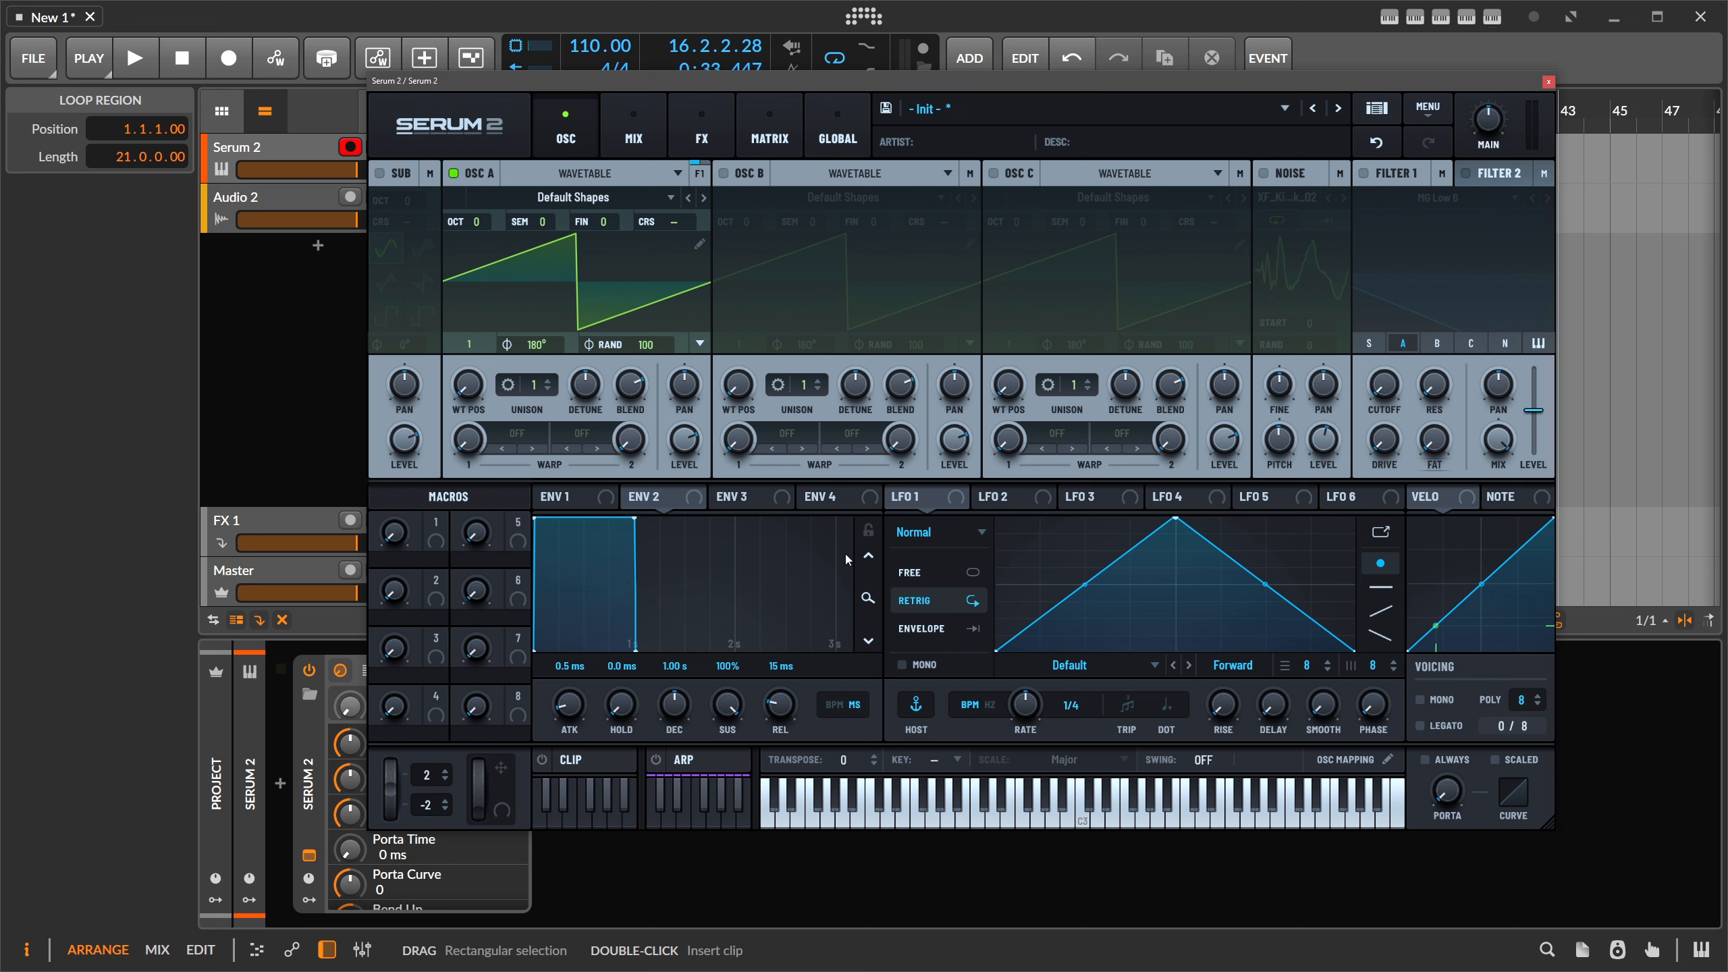
left_click(830, 500)
- Set LFO 1 to Path mode and add new points to its path
left_click(1088, 502)
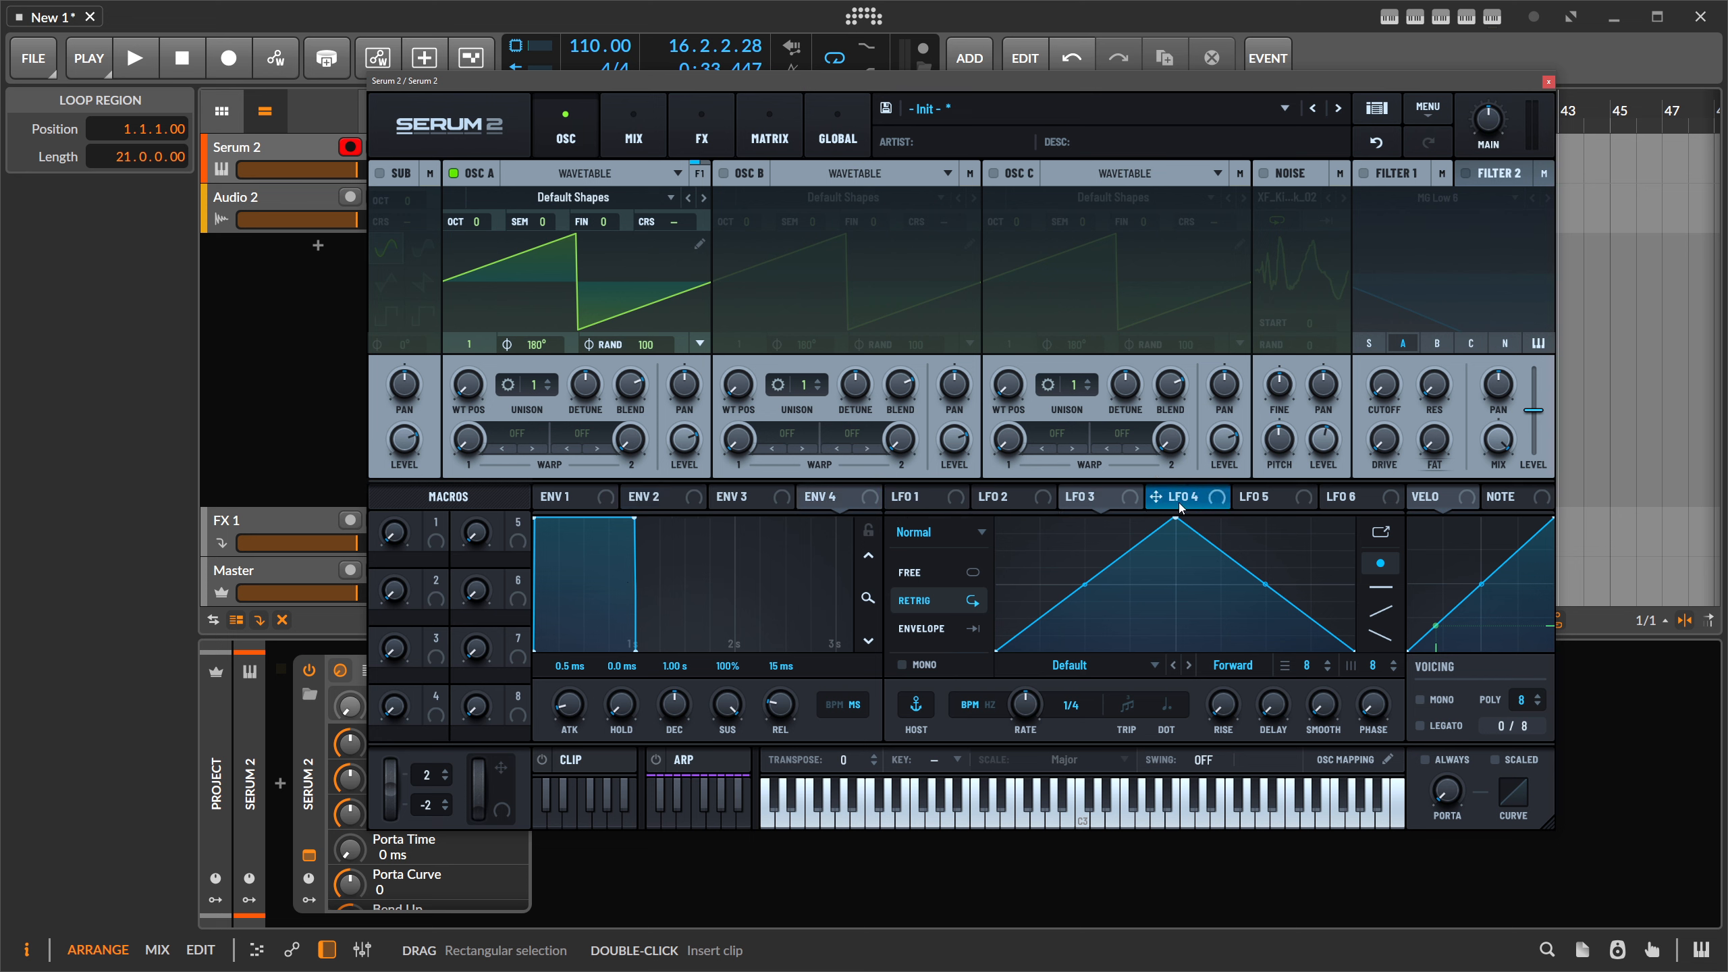
left_click(1270, 499)
left_click(942, 497)
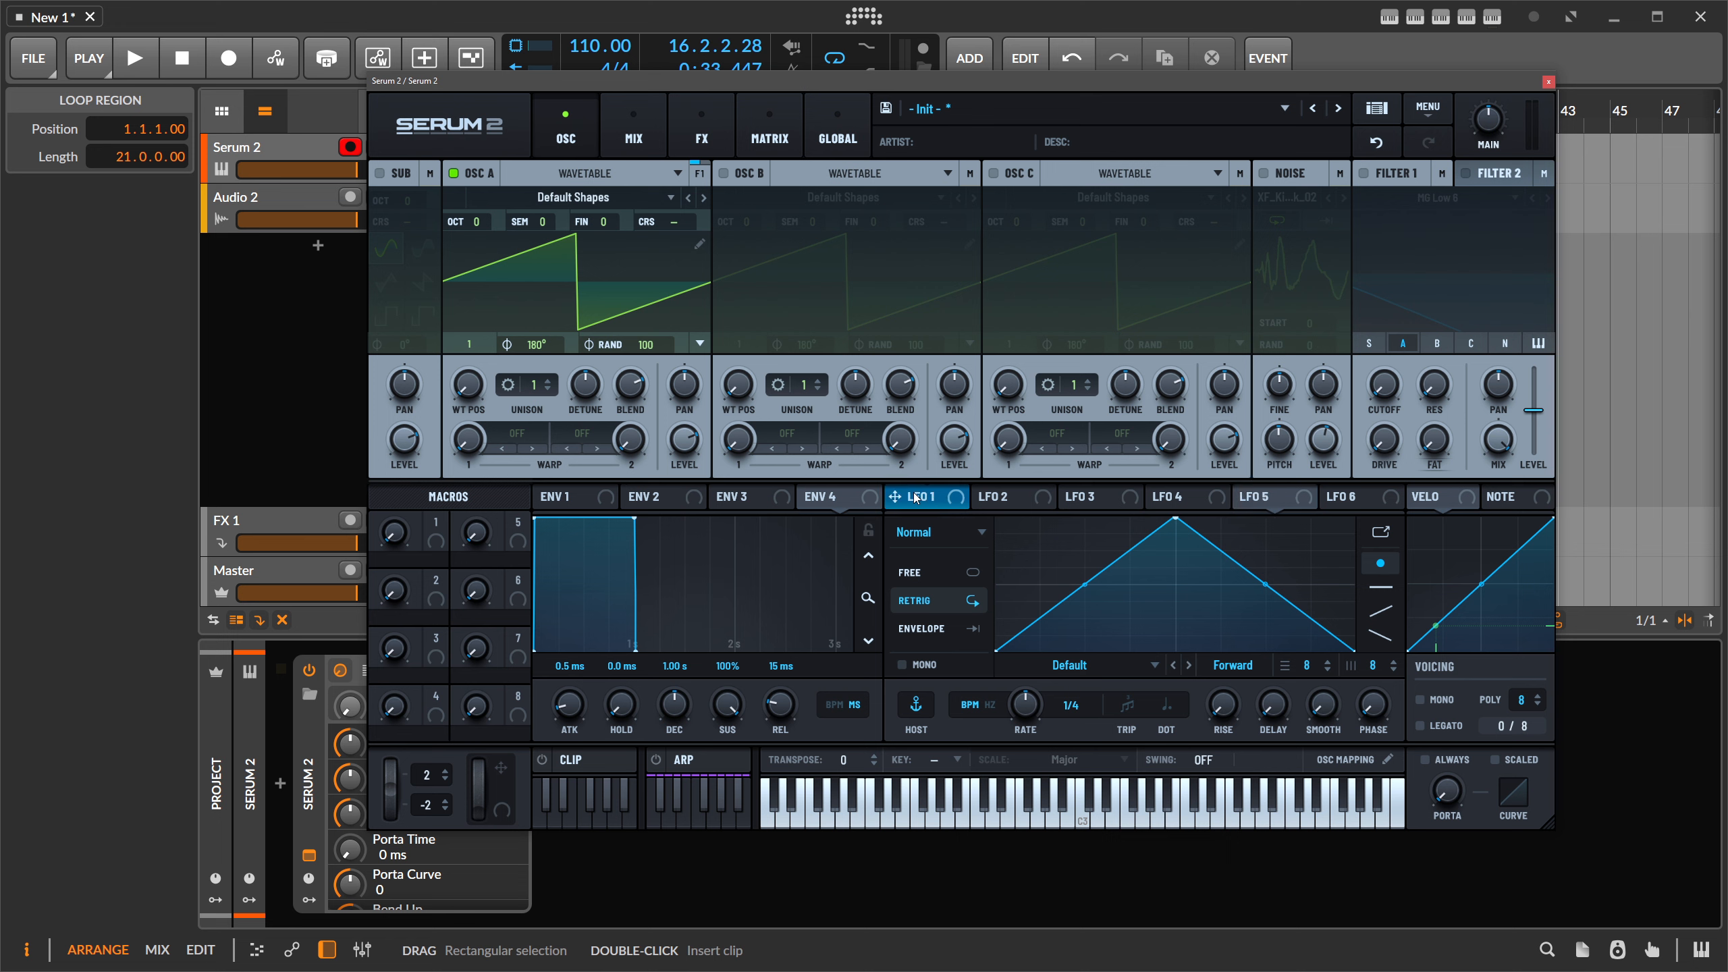
left_click(931, 535)
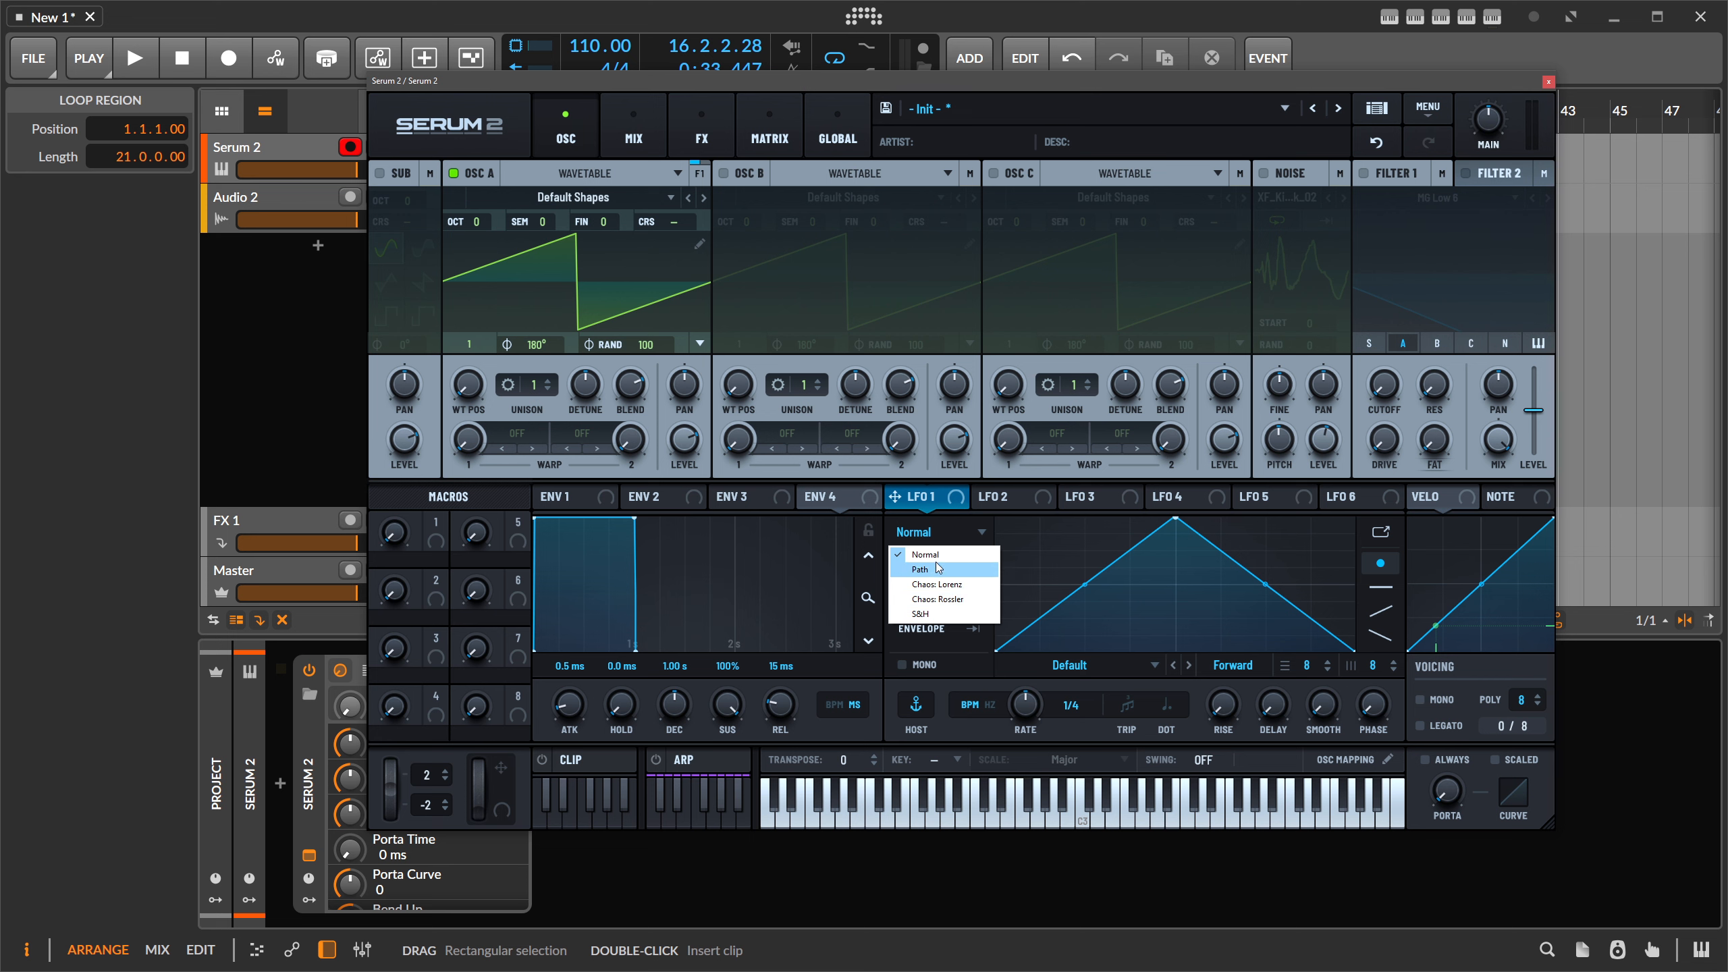
left_click(1114, 538)
left_click_drag(1175, 518, 1068, 518)
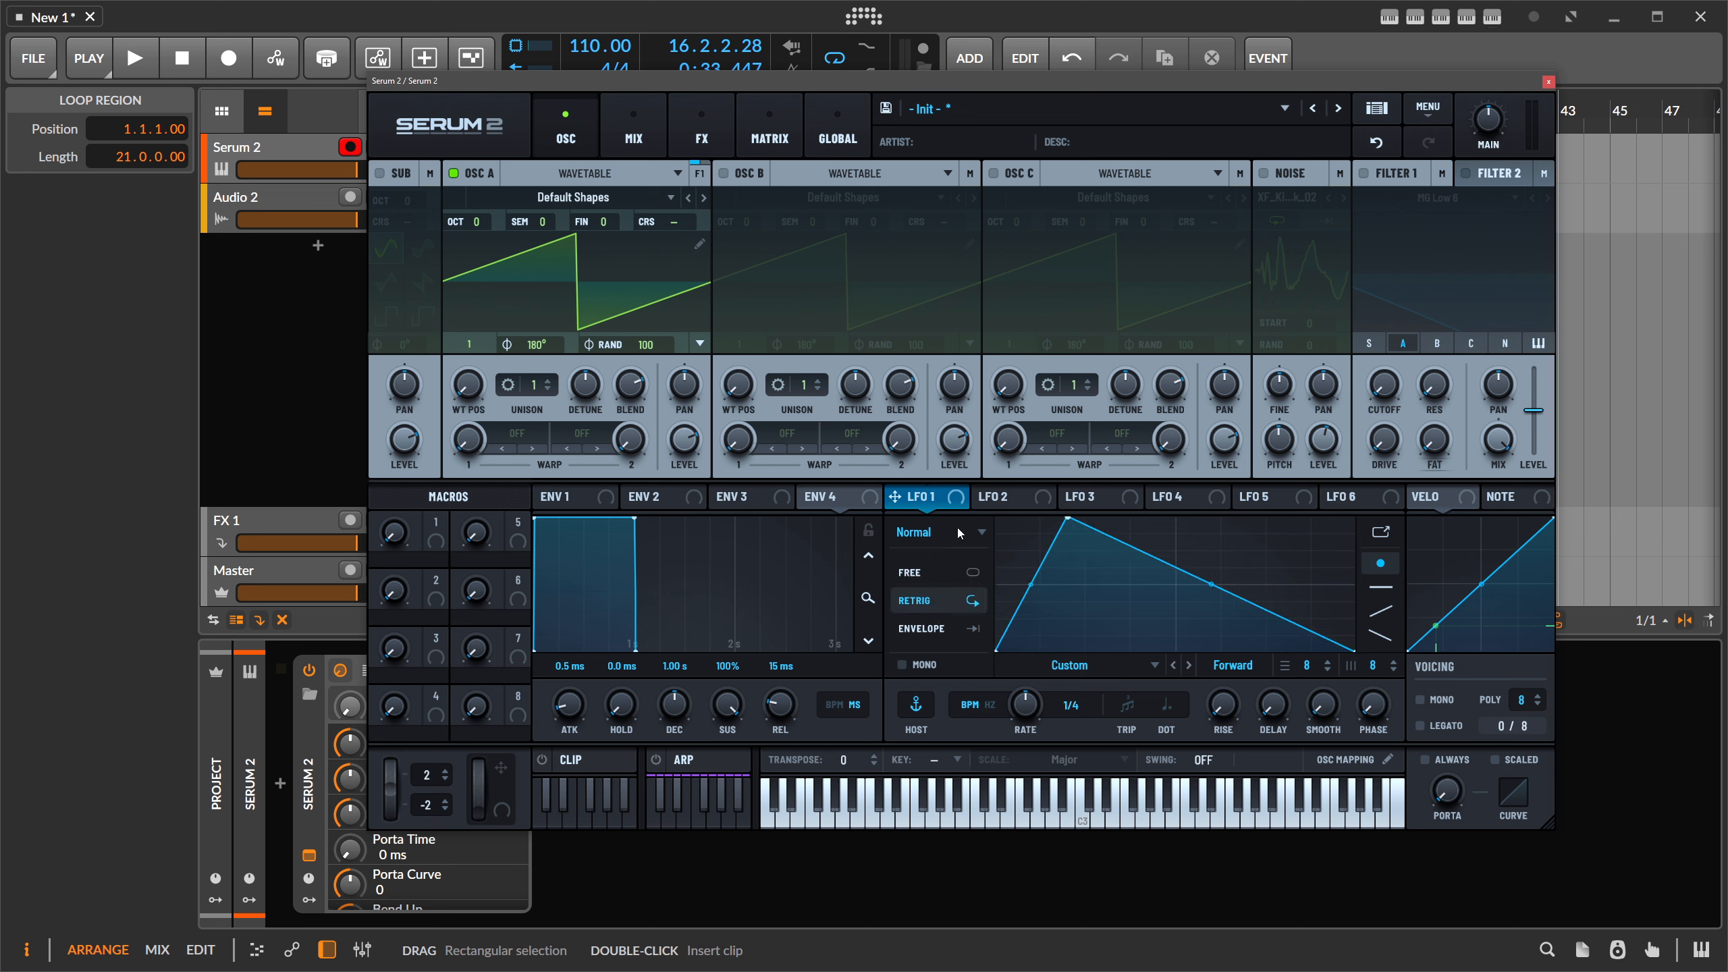
left_click(923, 533)
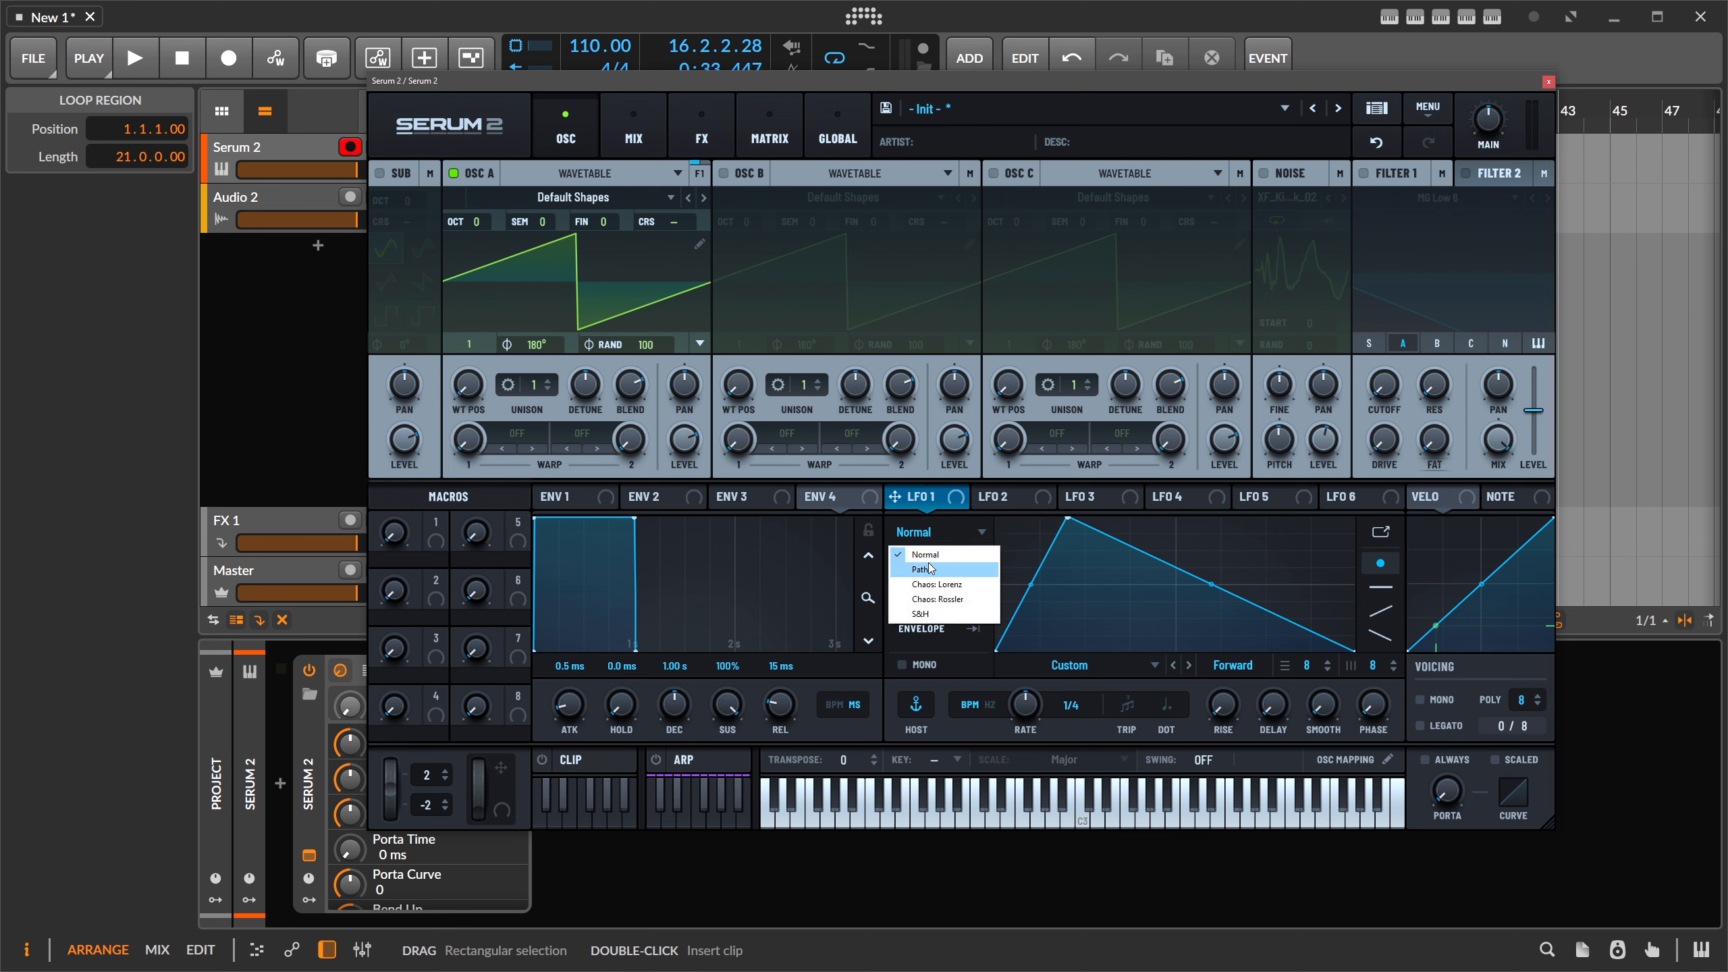
left_click(952, 571)
left_click(1044, 610)
left_click(1263, 568)
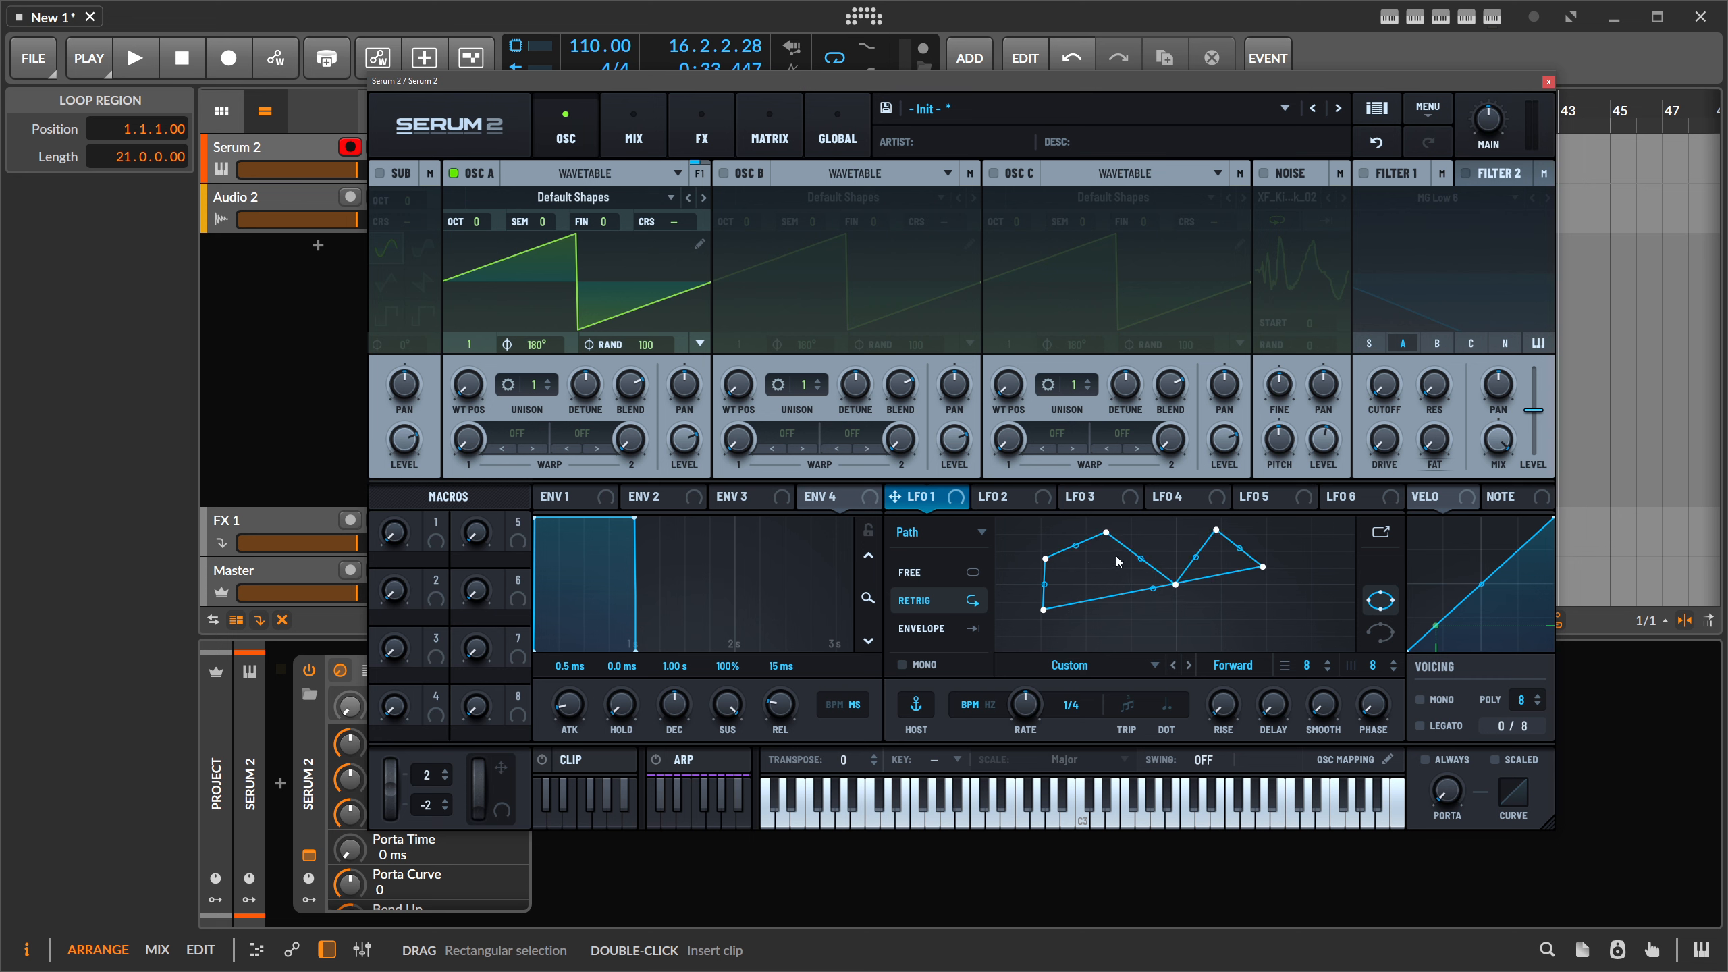
- Lower the main output volume slightly and route LFO 1's X output to OSC A's WT POS
left_click_drag(1488, 120, 1488, 139)
mouse_move(904, 496)
left_click_drag(905, 496, 467, 385)
- Reset OSC A's WT POS, remove its LFO 1 modulation, and switch Filter 1 back on
right_click(476, 385)
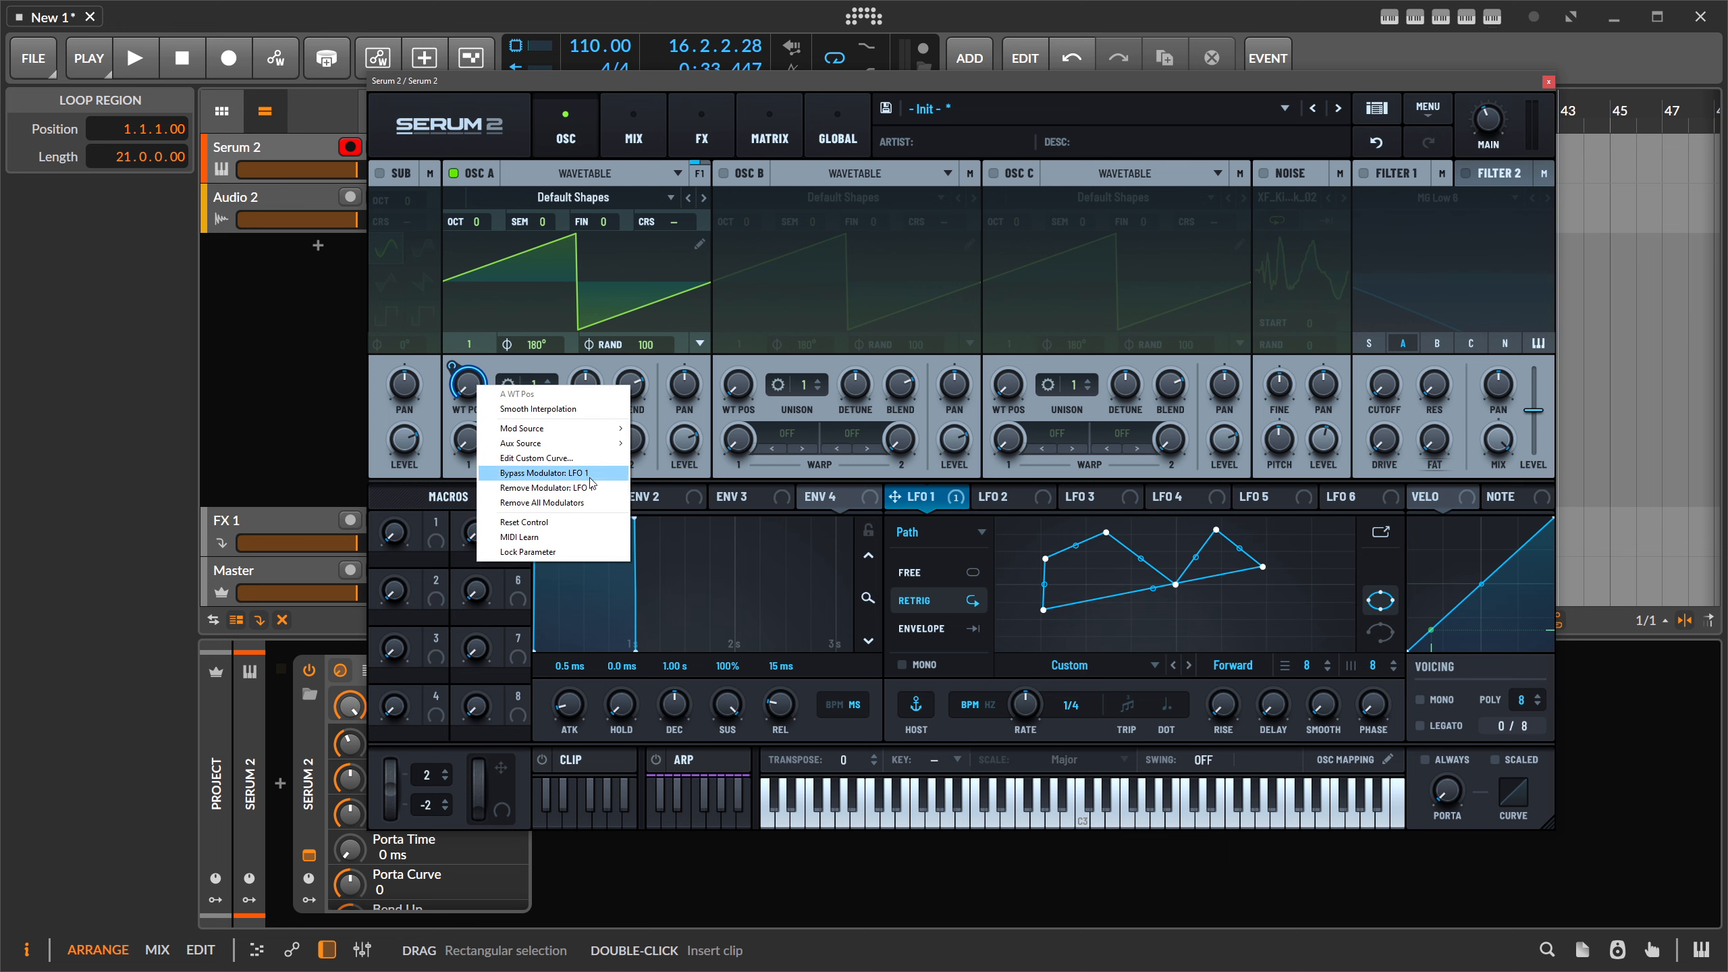
left_click(585, 522)
left_click(1370, 183)
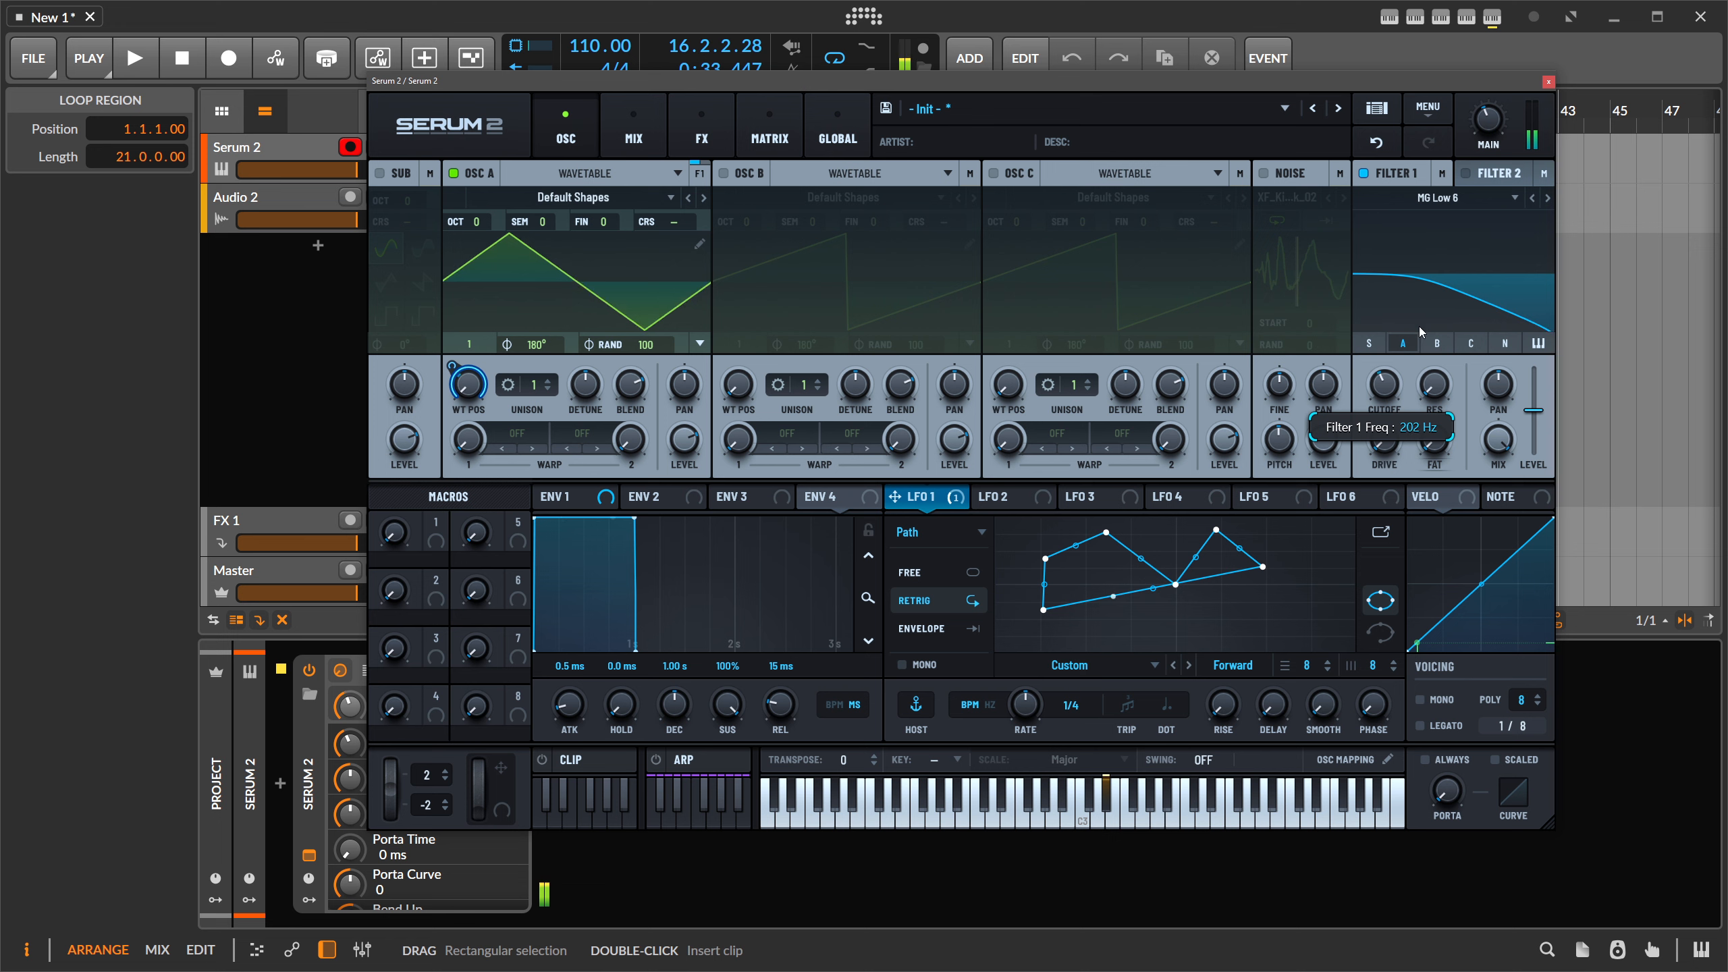
right_click(454, 374)
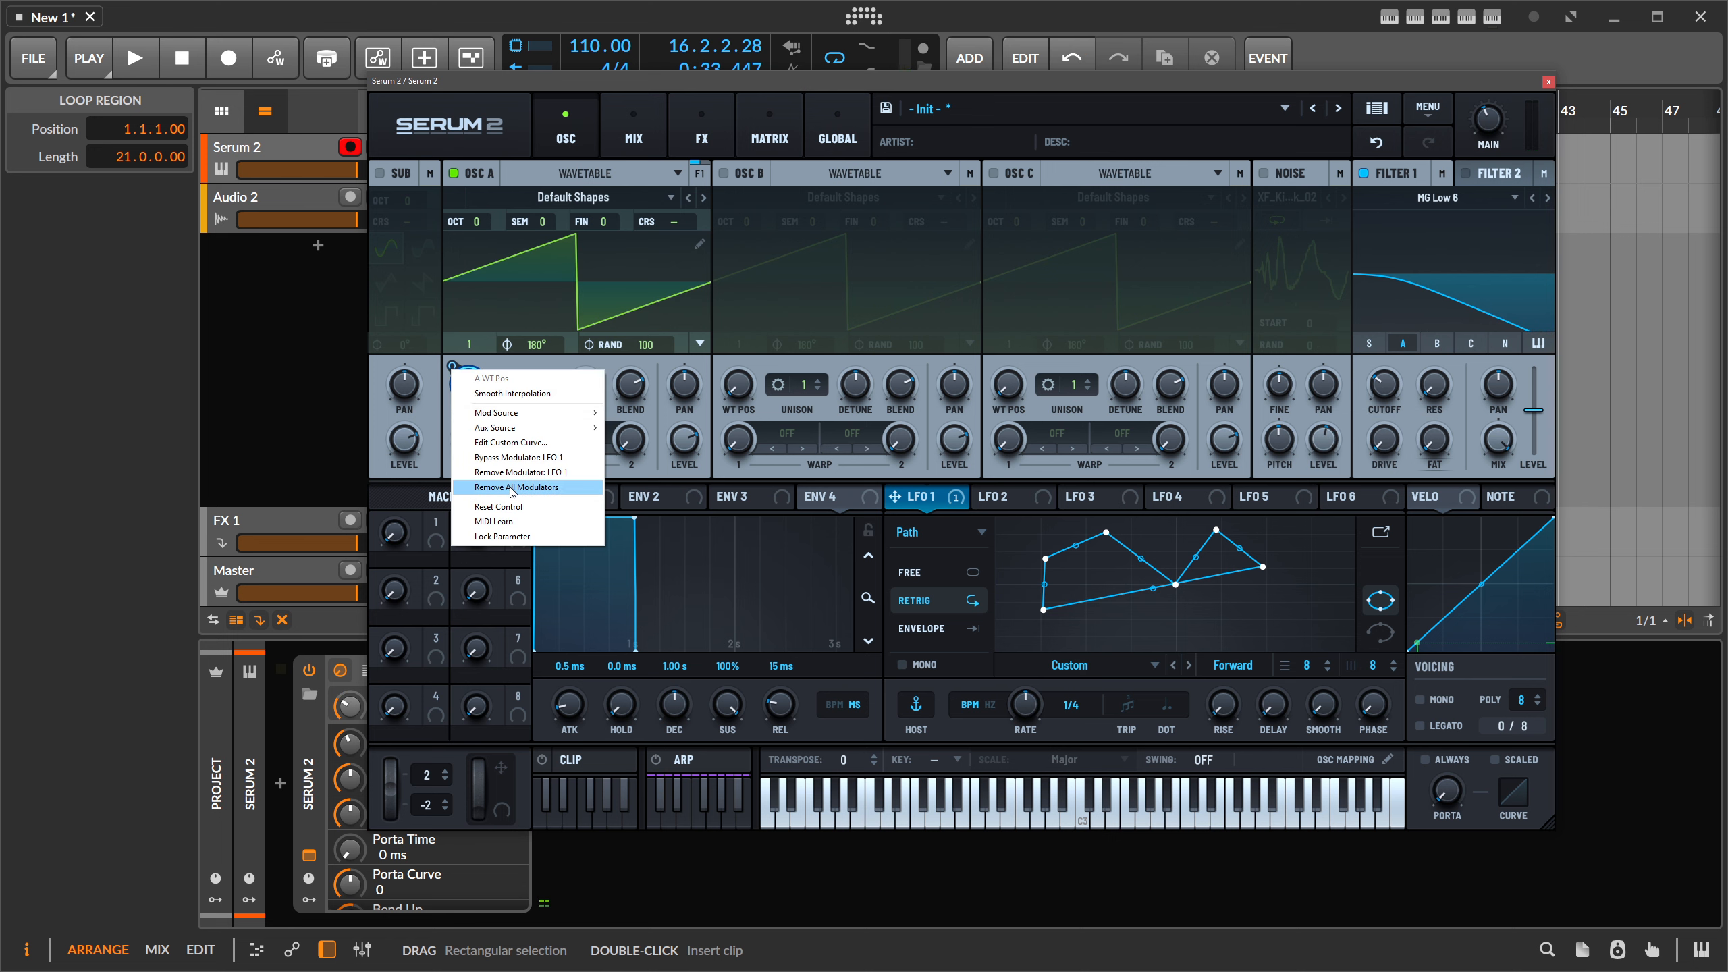
left_click(507, 473)
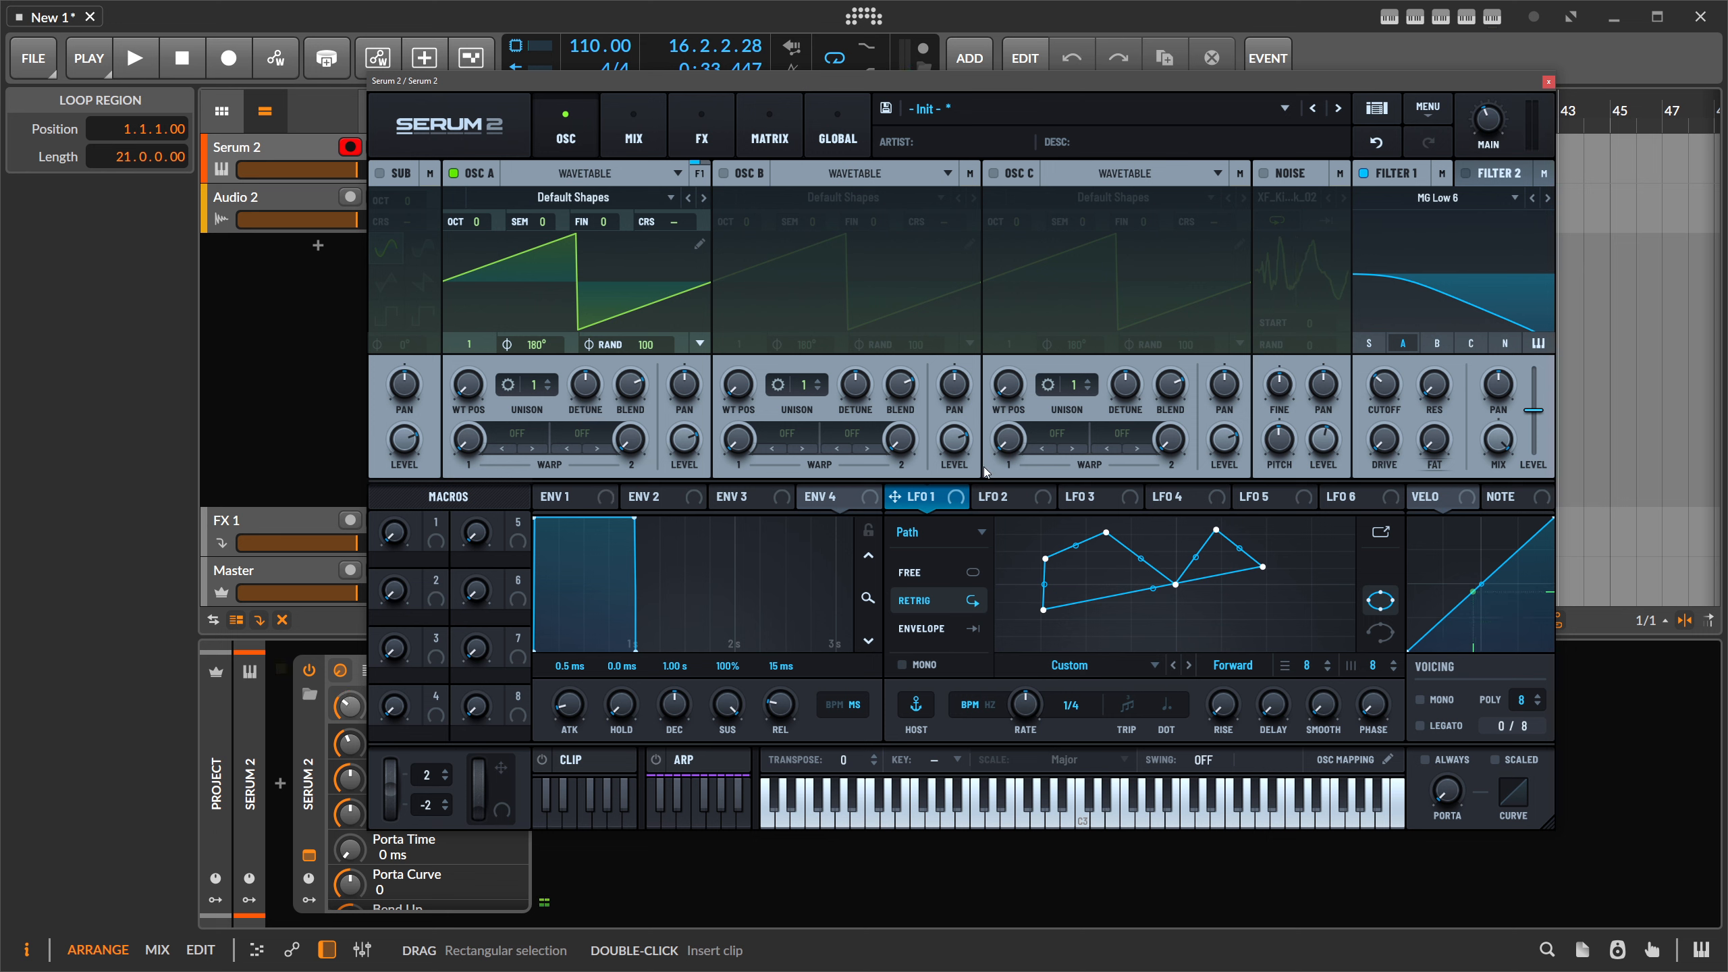
- Route LFO 1's X output to Filter 1 cutoff and Y to resonance, then reshape its path points
mouse_move(910, 497)
left_click_drag(905, 495, 1368, 386)
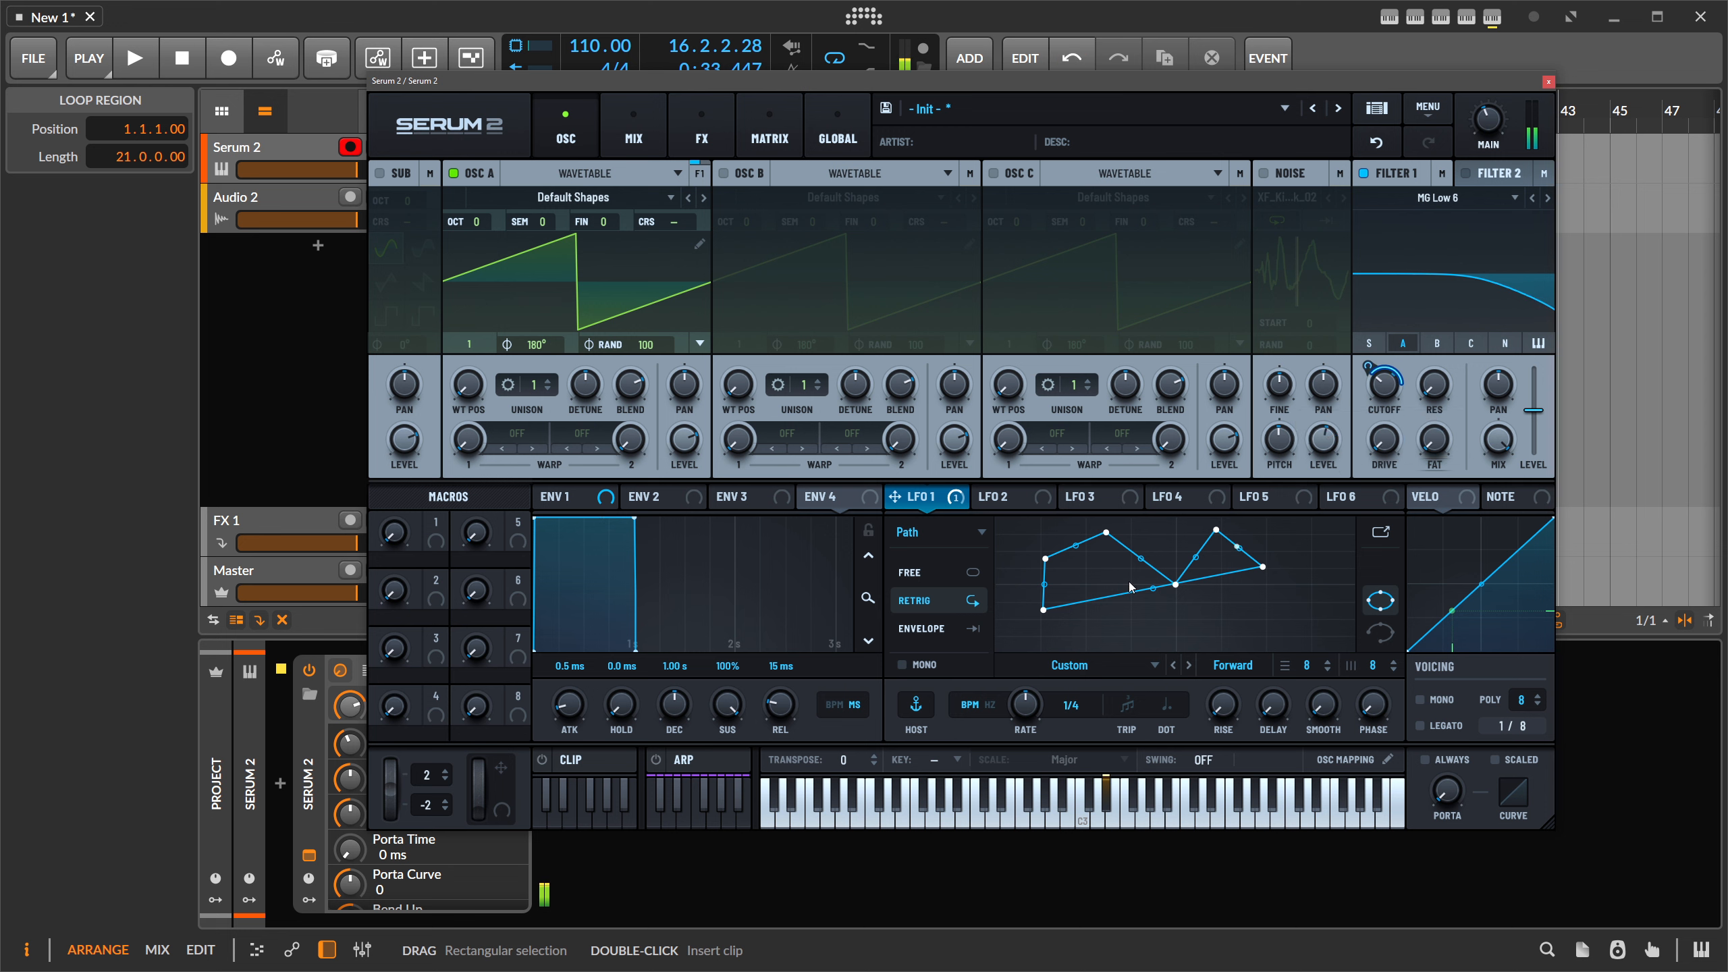
mouse_move(956, 502)
left_click_drag(949, 497, 1429, 382)
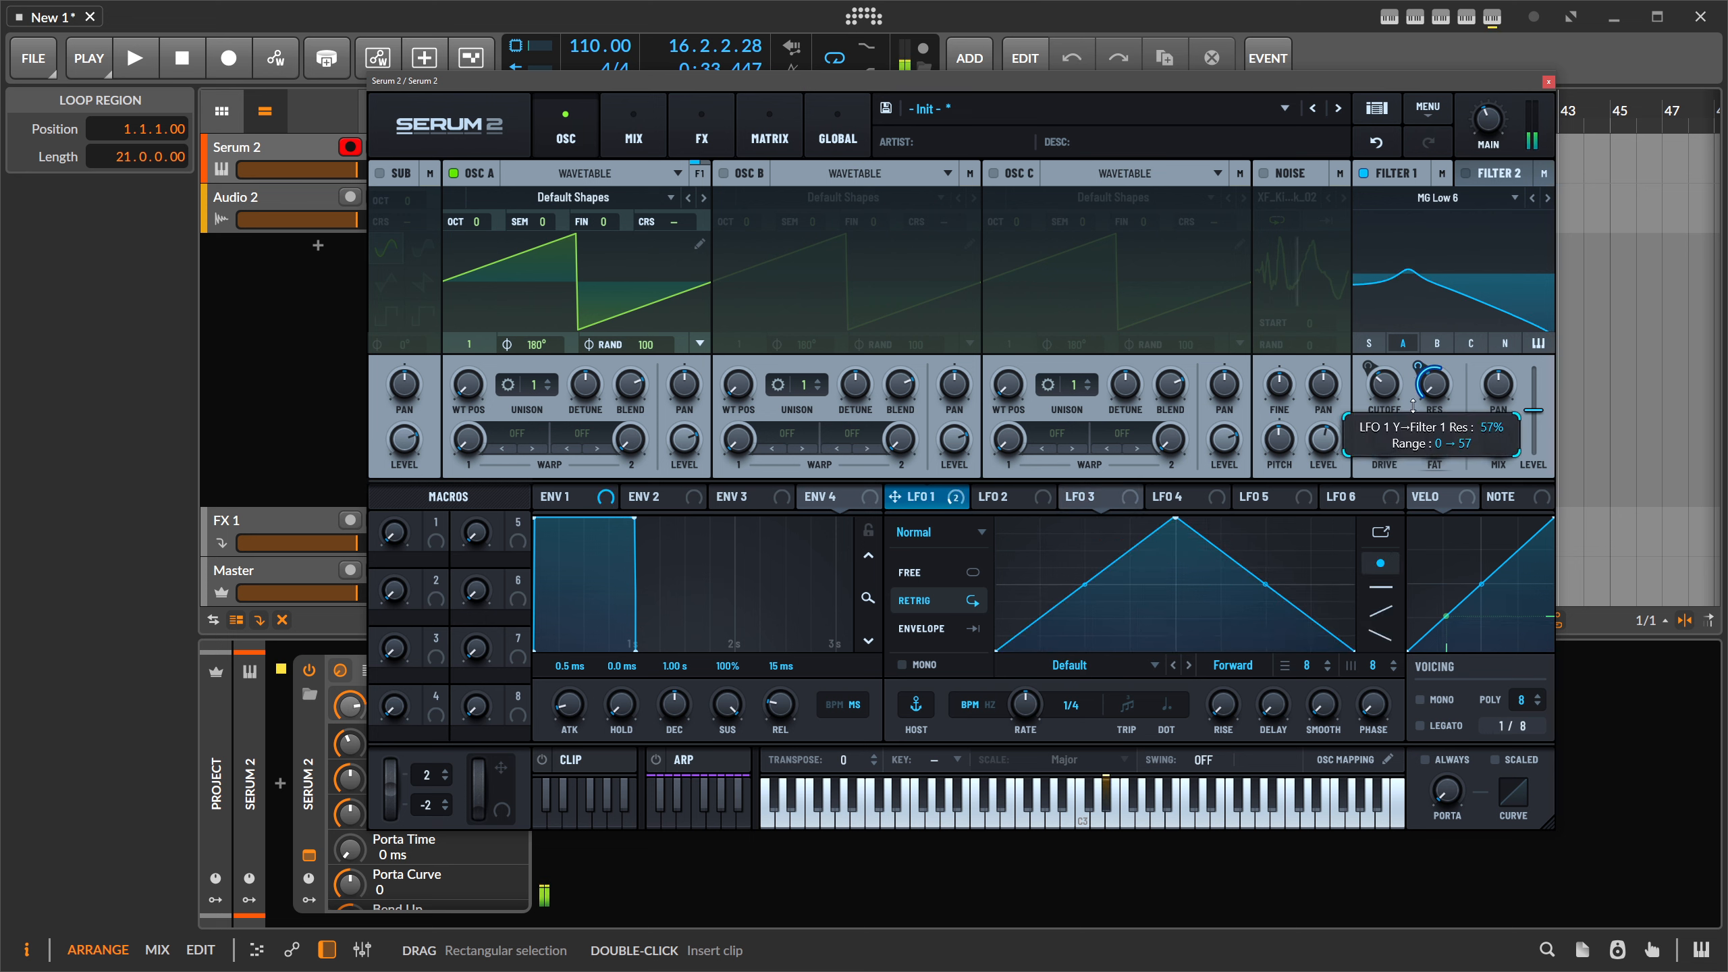
left_click(938, 501)
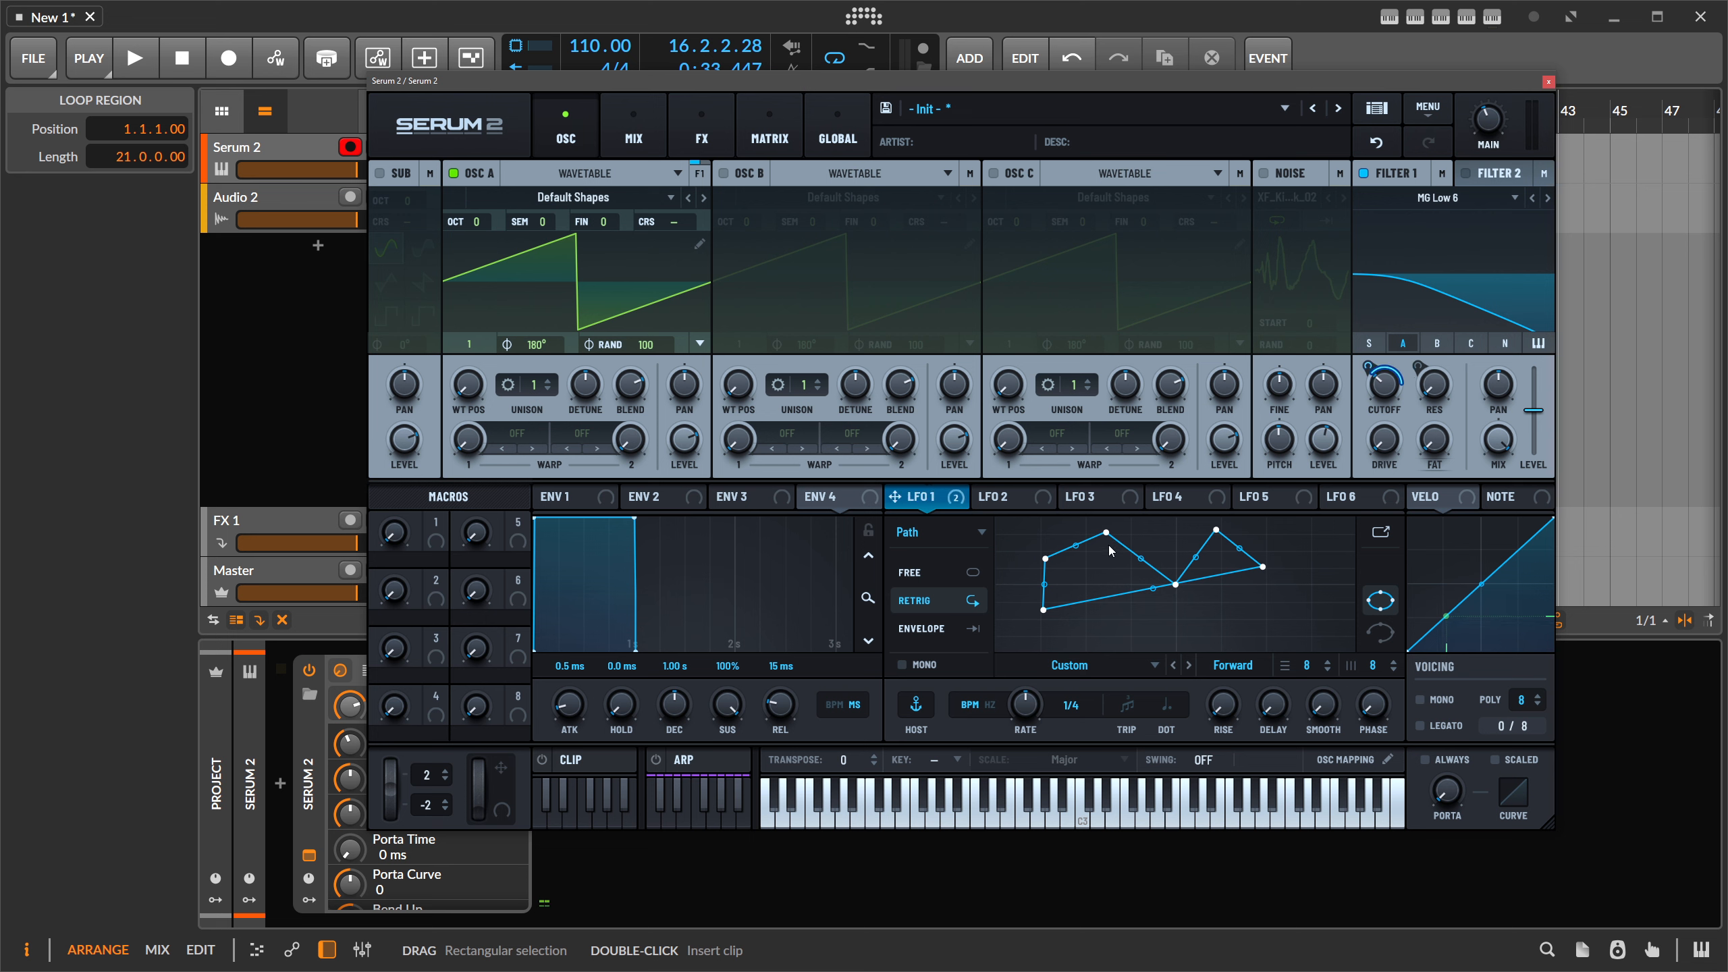
left_click_drag(1106, 533, 1108, 650)
left_click_drag(1176, 584, 1226, 547)
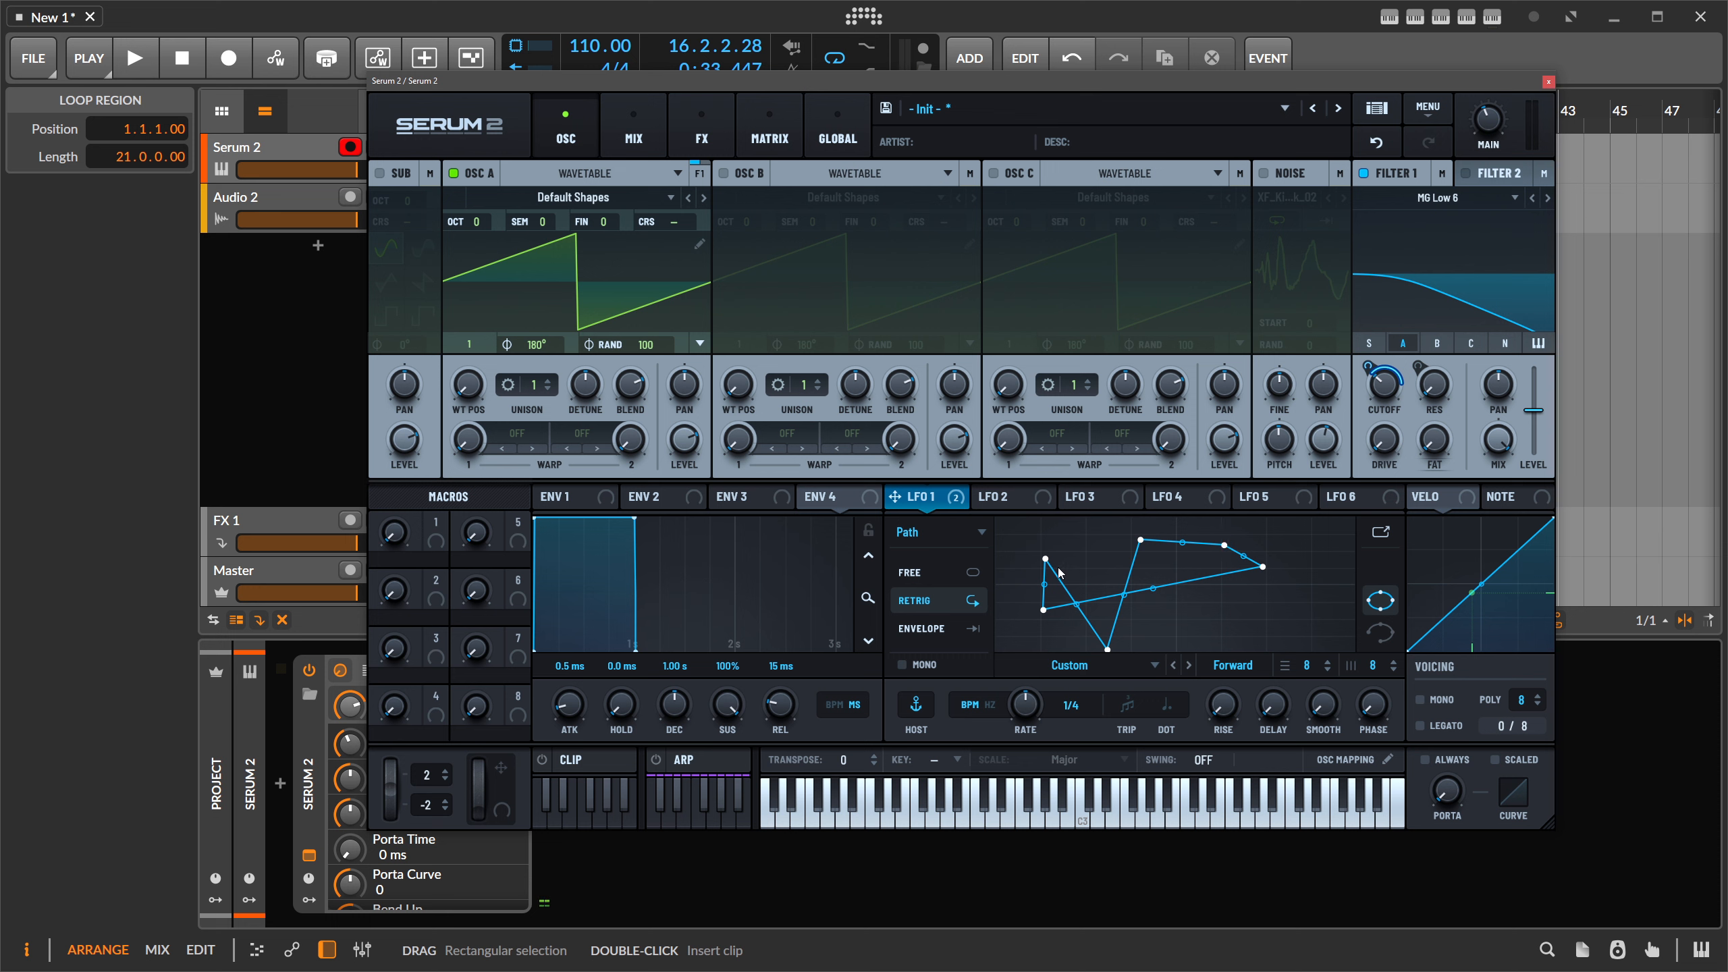
- Switch LFO 1 to Chaos: Lorenz mode with its rate slowed from 1/4 to 1/2
left_click(949, 533)
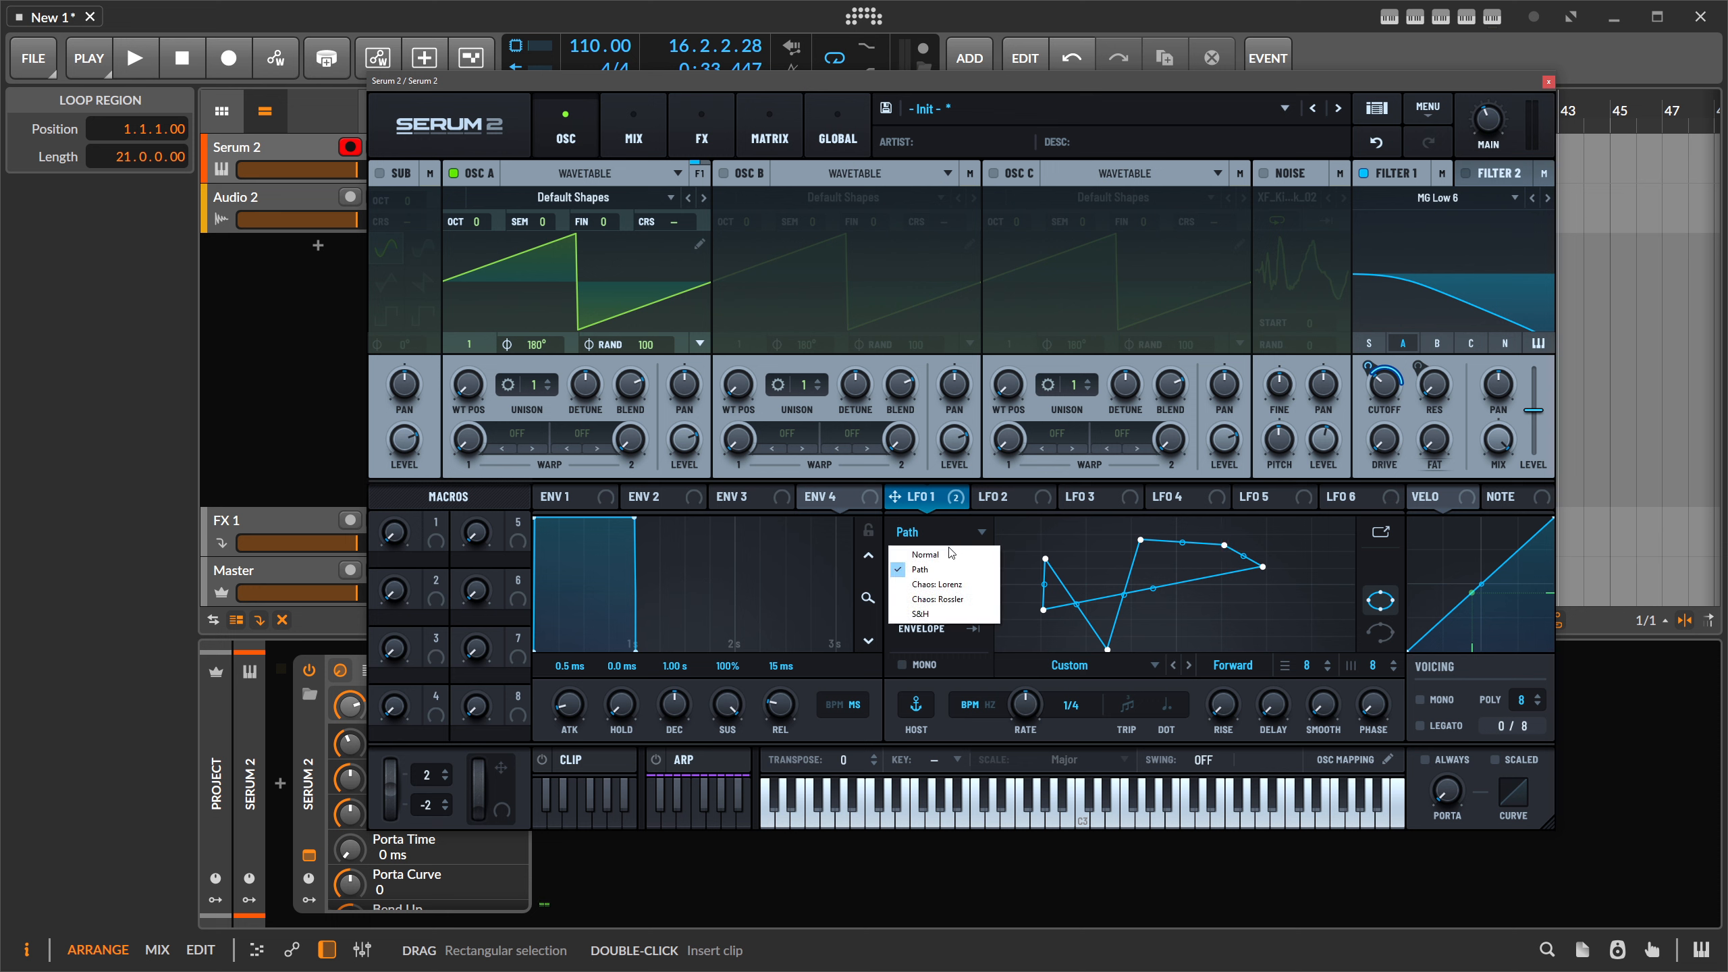
left_click(942, 585)
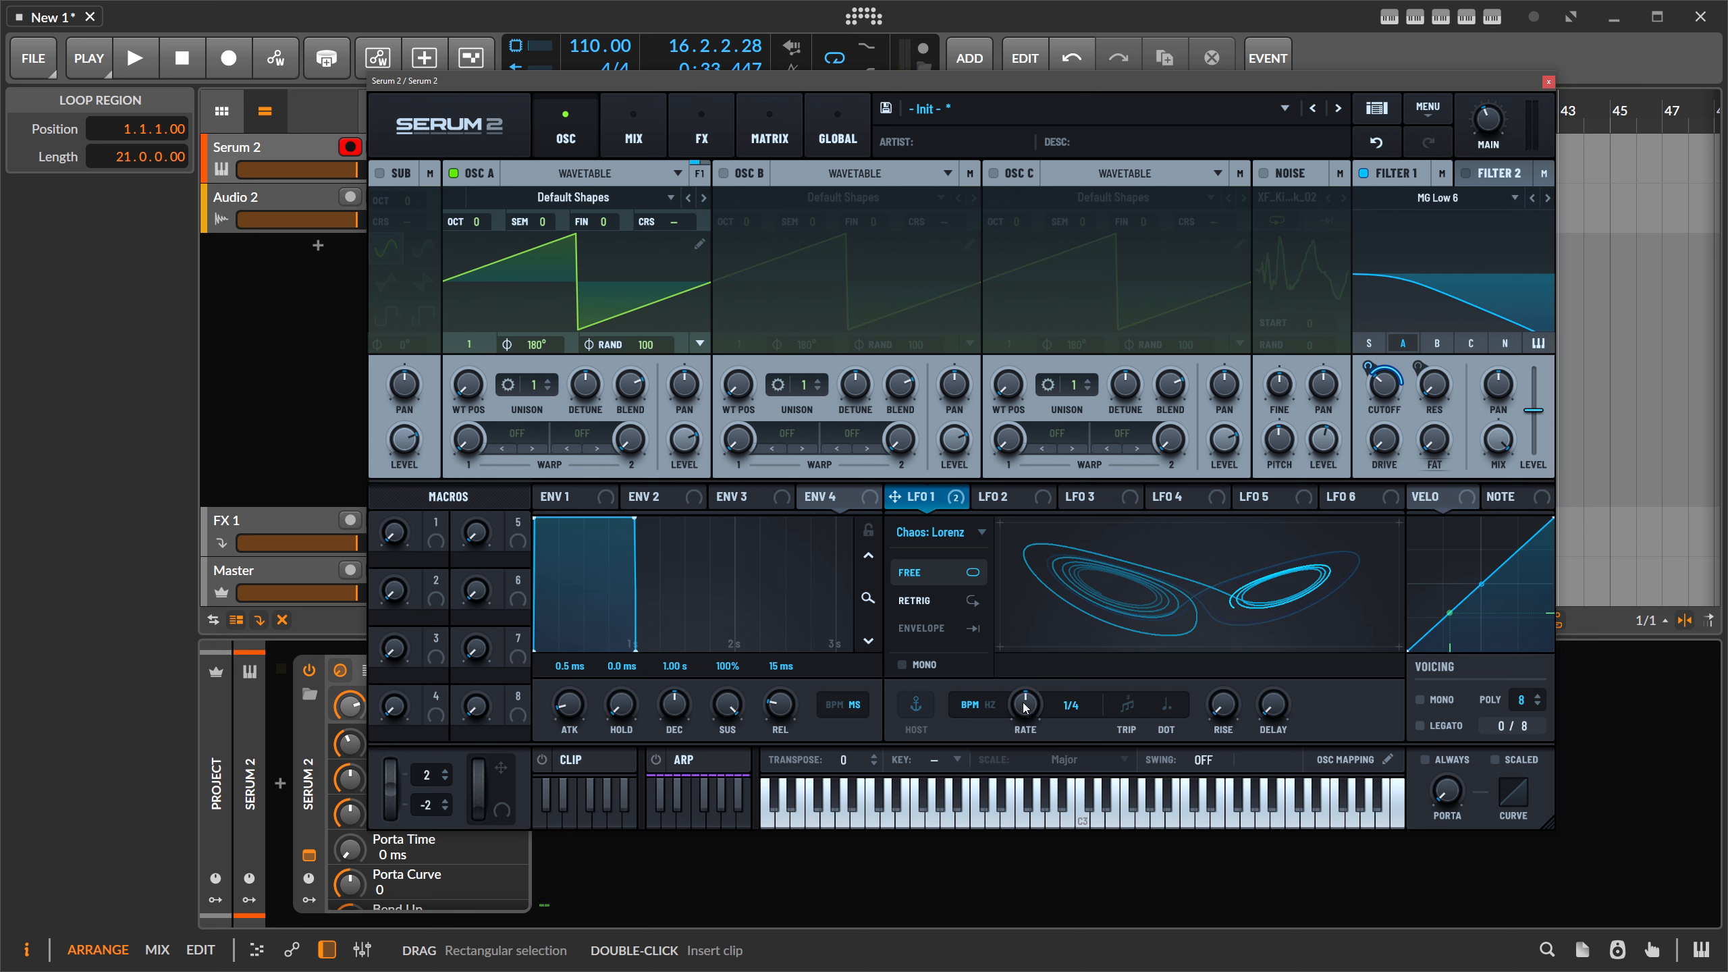
mouse_move(1026, 708)
left_mouse_down()
mouse_move(1023, 737)
mouse_move(1039, 704)
left_mouse_up()
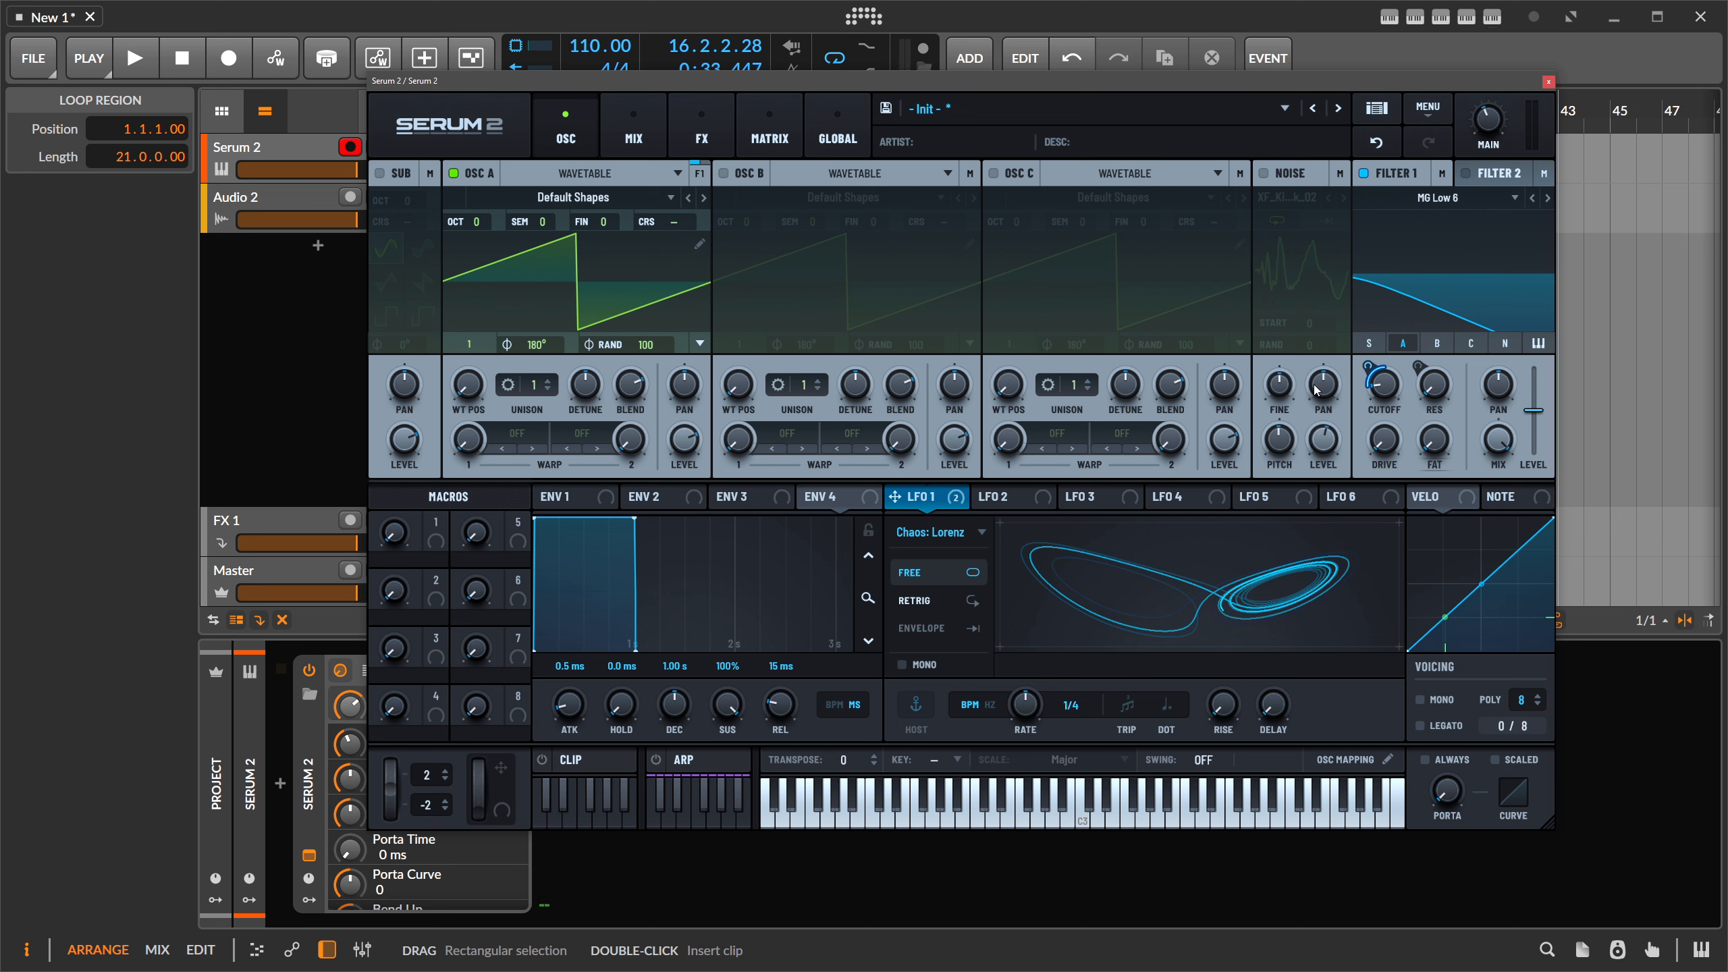
- Reopen LFO 1's type list, close it keeping Chaos: Lorenz, and display LFO 6
left_click(966, 532)
left_click(956, 524)
mouse_move(967, 511)
left_click(1347, 507)
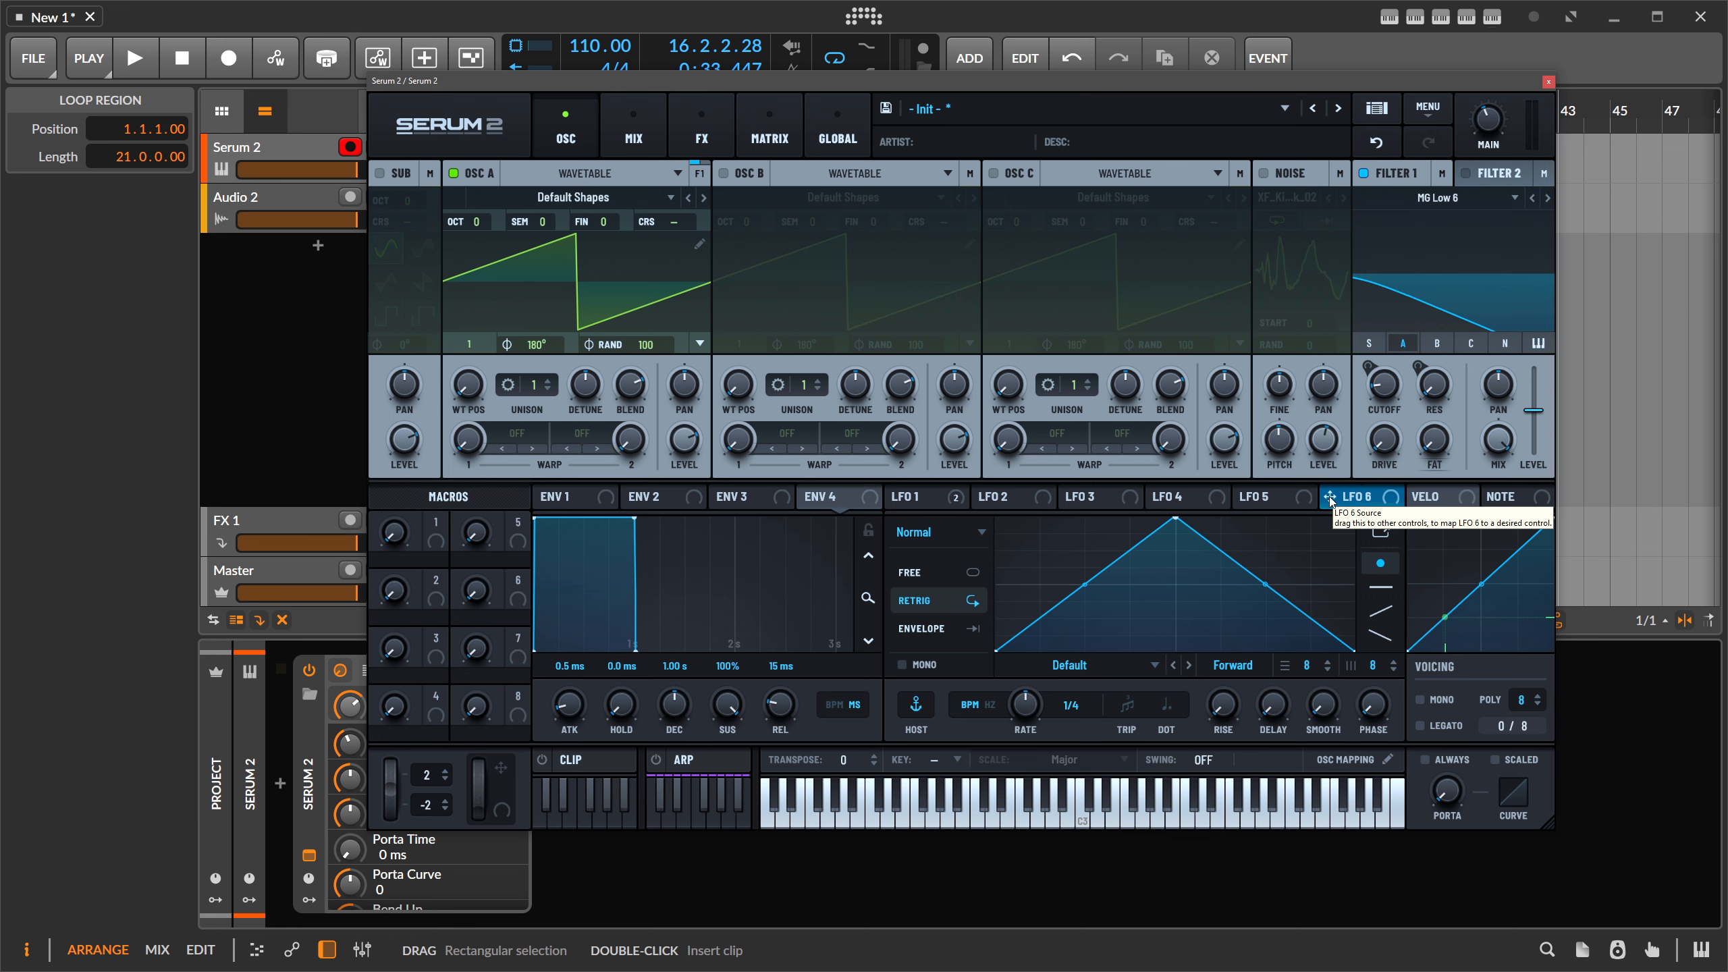
- Assign LFO 6 as a modulator of Filter 1's DRIVE knob
left_click_drag(1328, 497, 1384, 439)
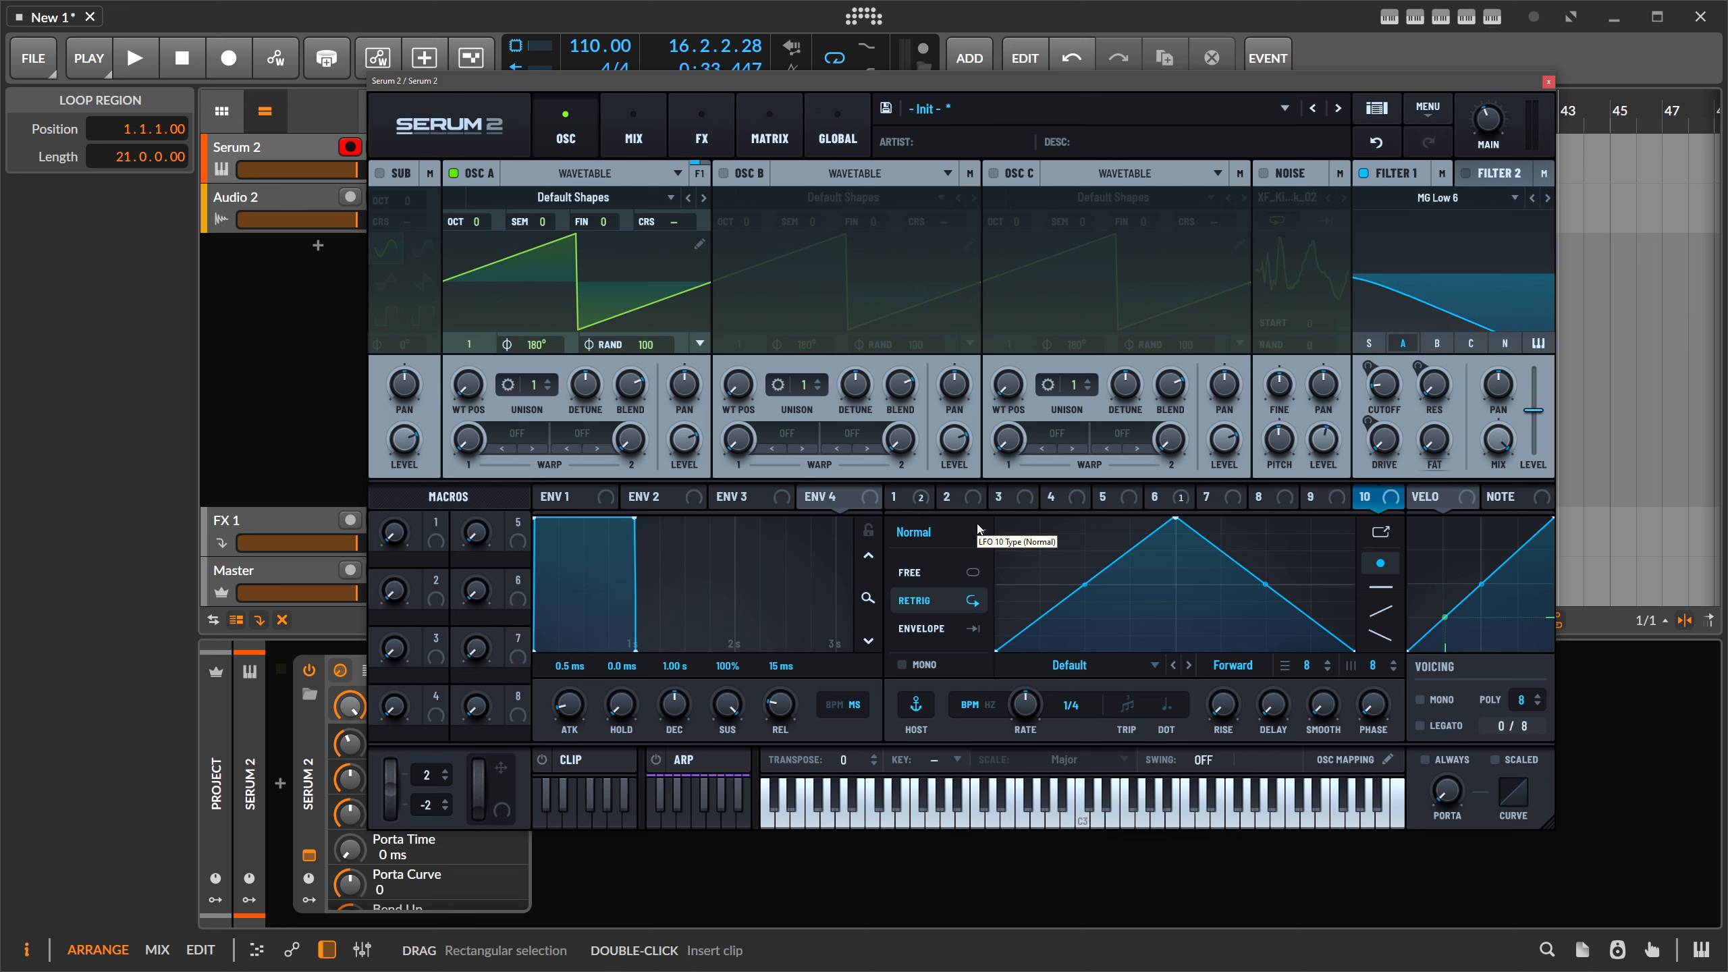
- Remove the LFO 6 modulation from Filter 1's Drive
right_click(1395, 387)
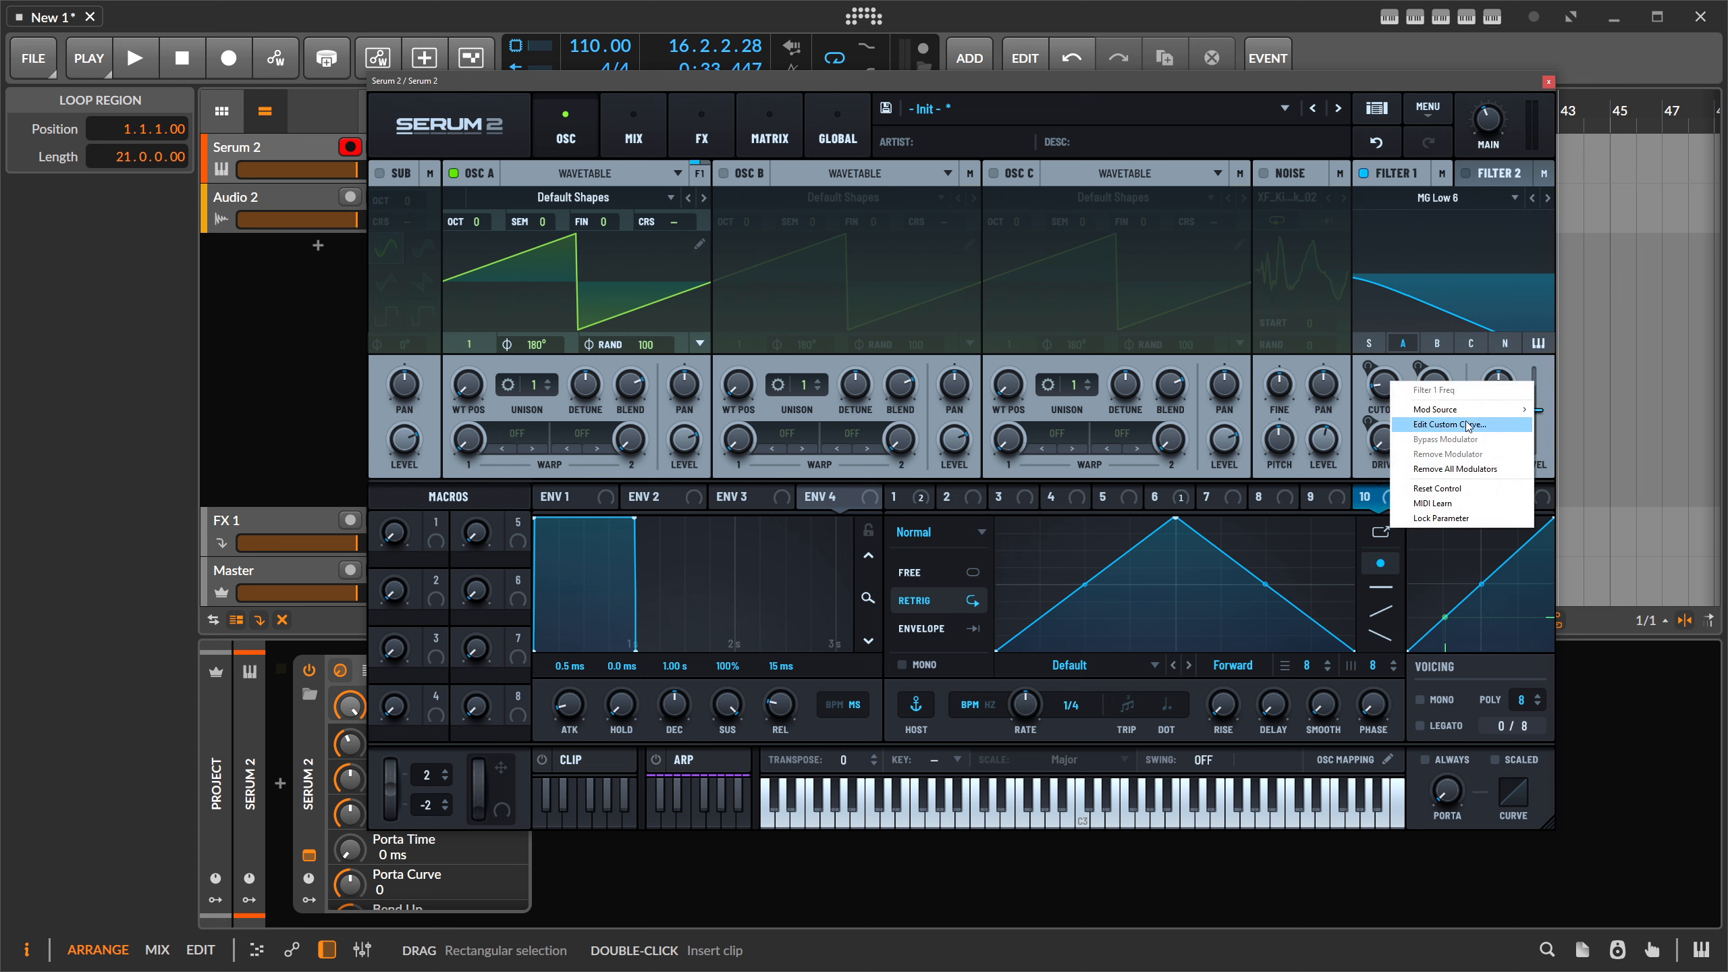
mouse_move(1452, 418)
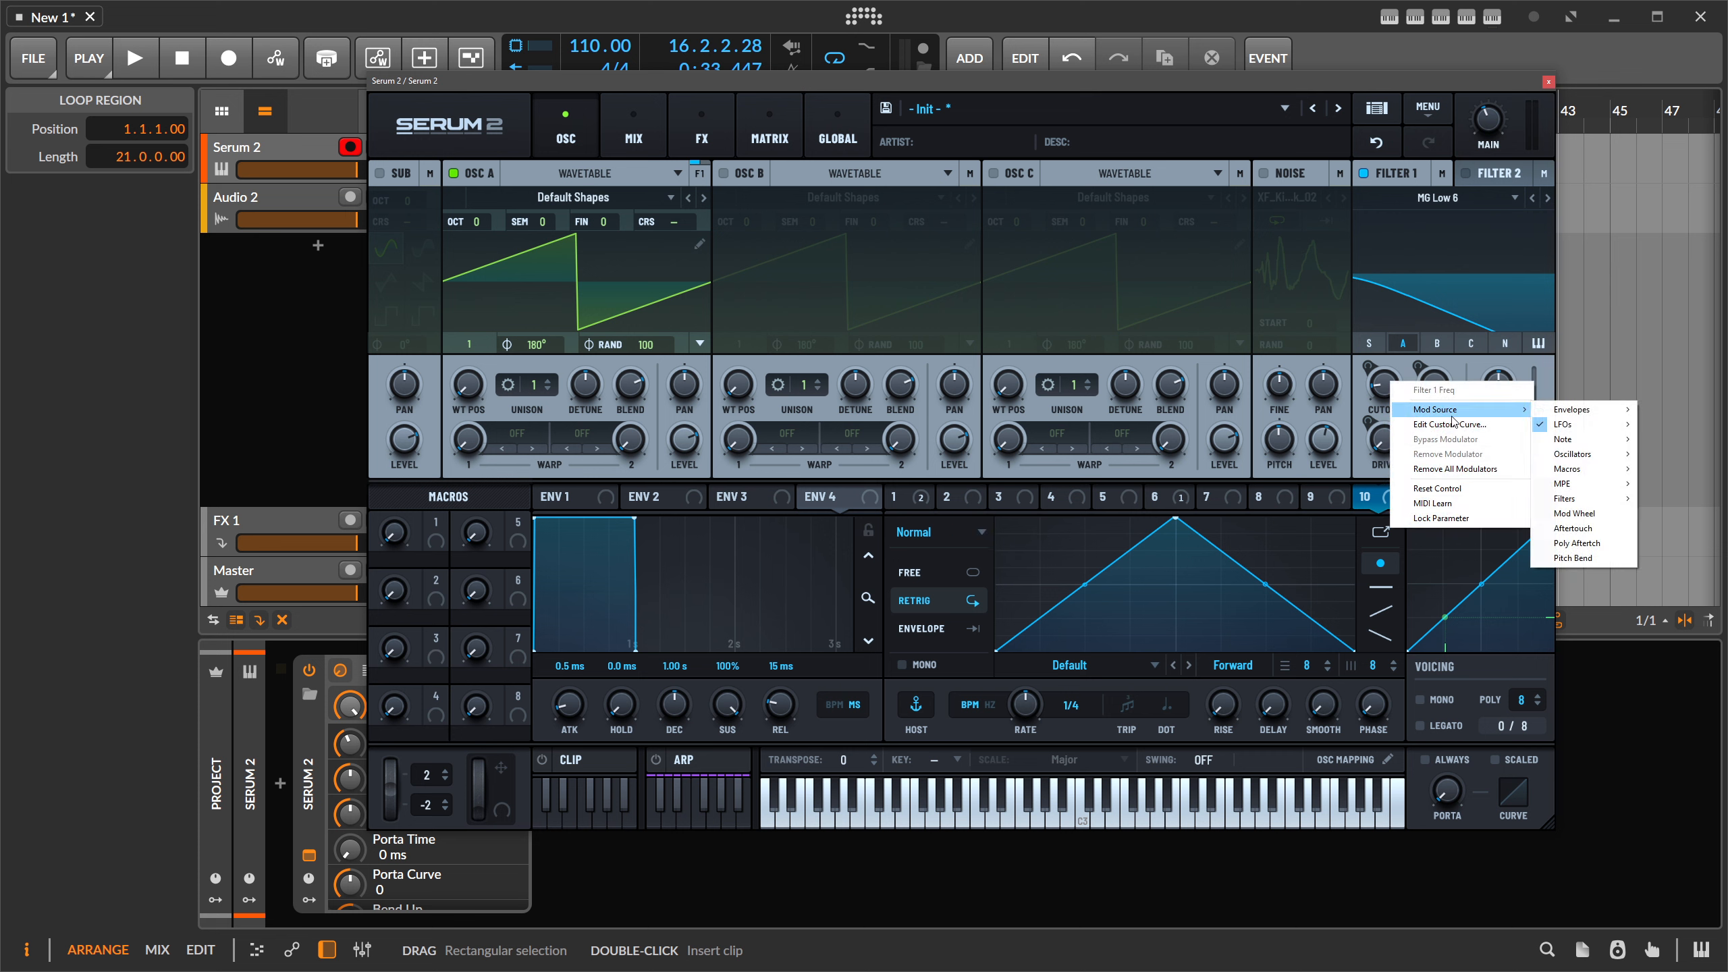
left_click(1312, 495)
left_click(1154, 496)
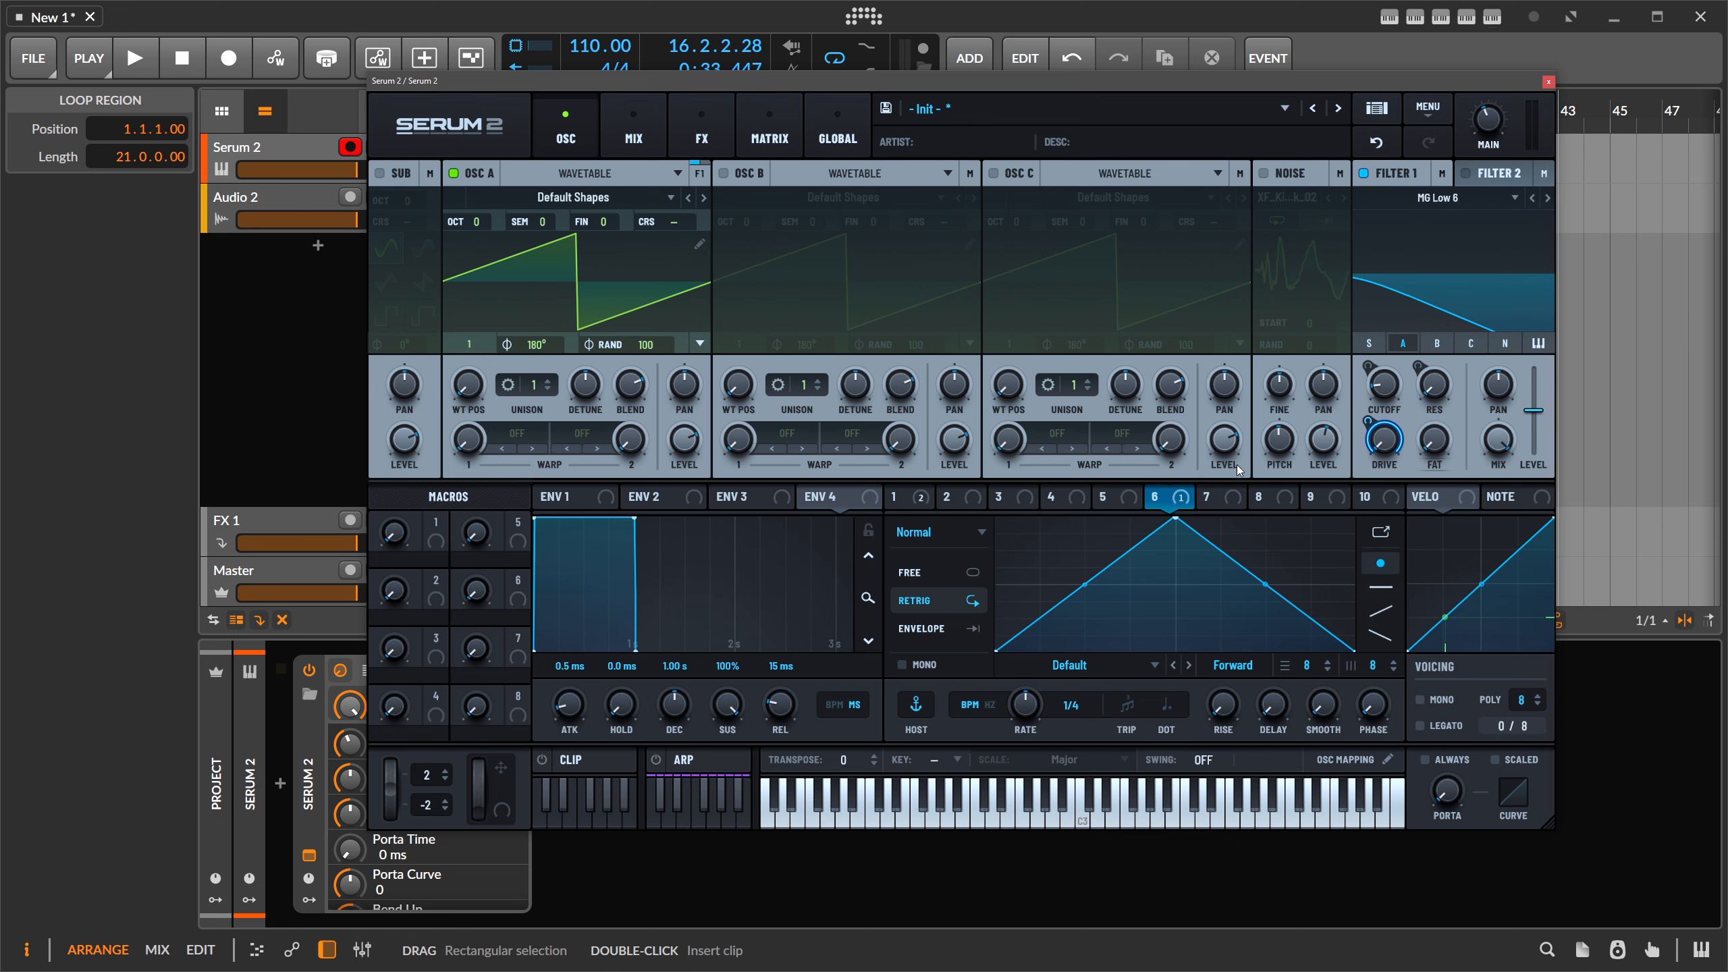
right_click(1385, 441)
left_click(1459, 559)
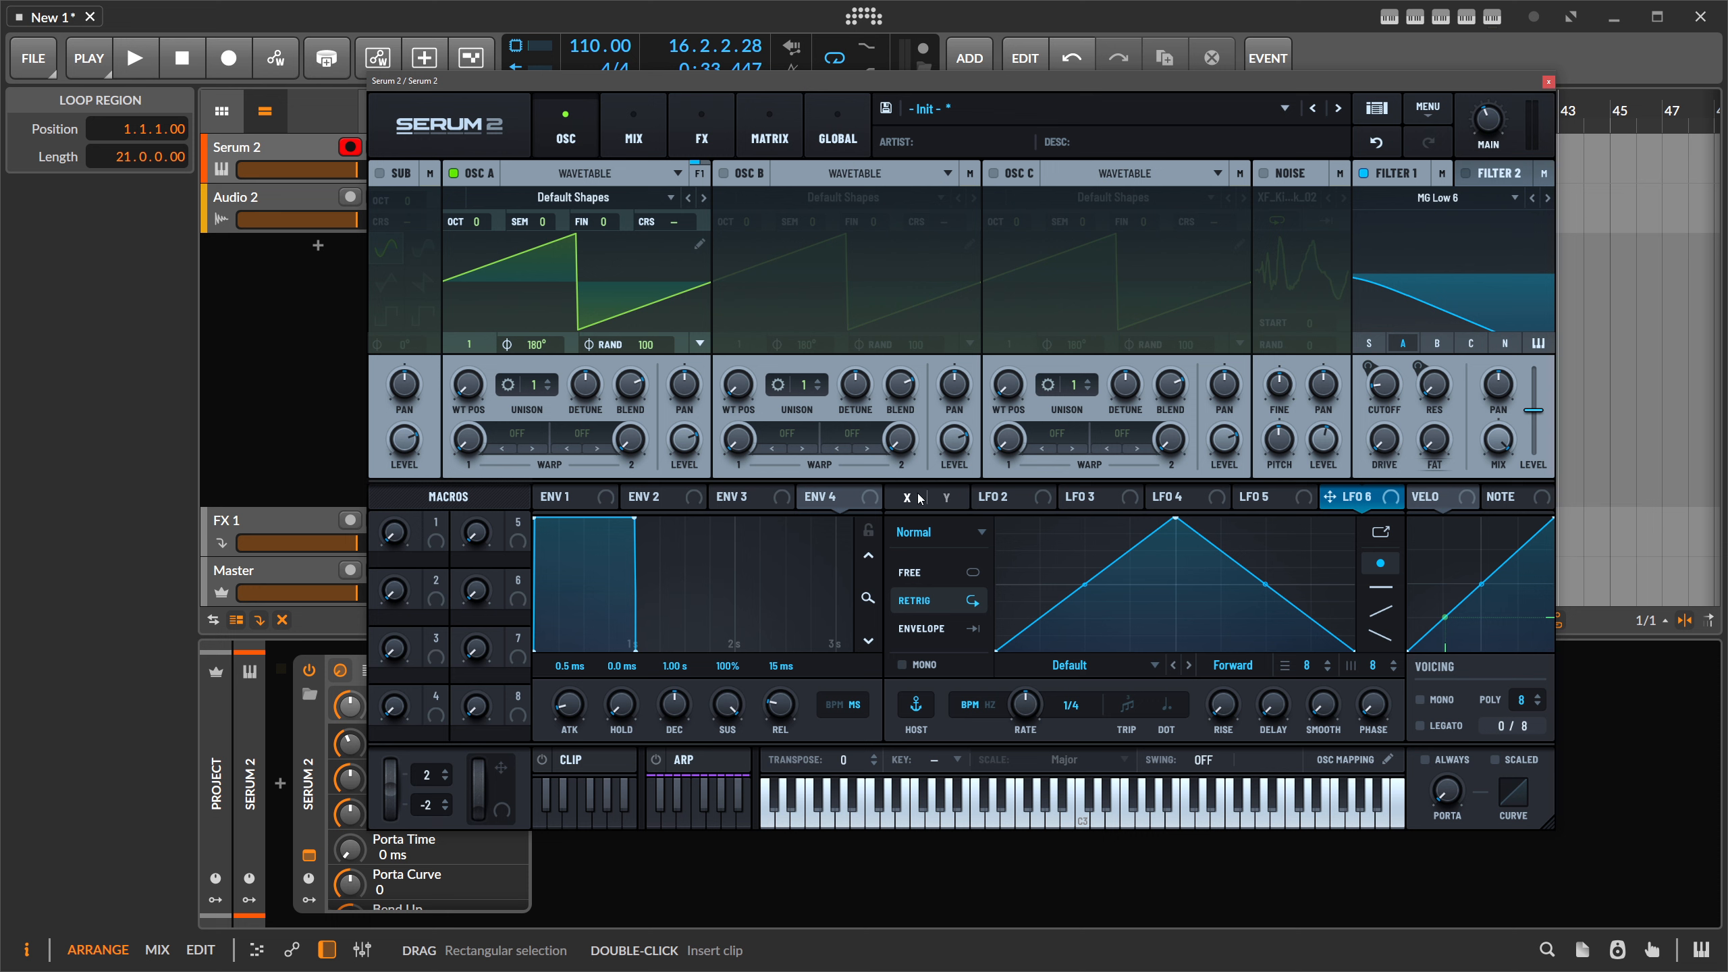
- Assign LFO 1 X to Filter 1 cutoff at 41% depth and show the Matrix page
left_click(918, 499)
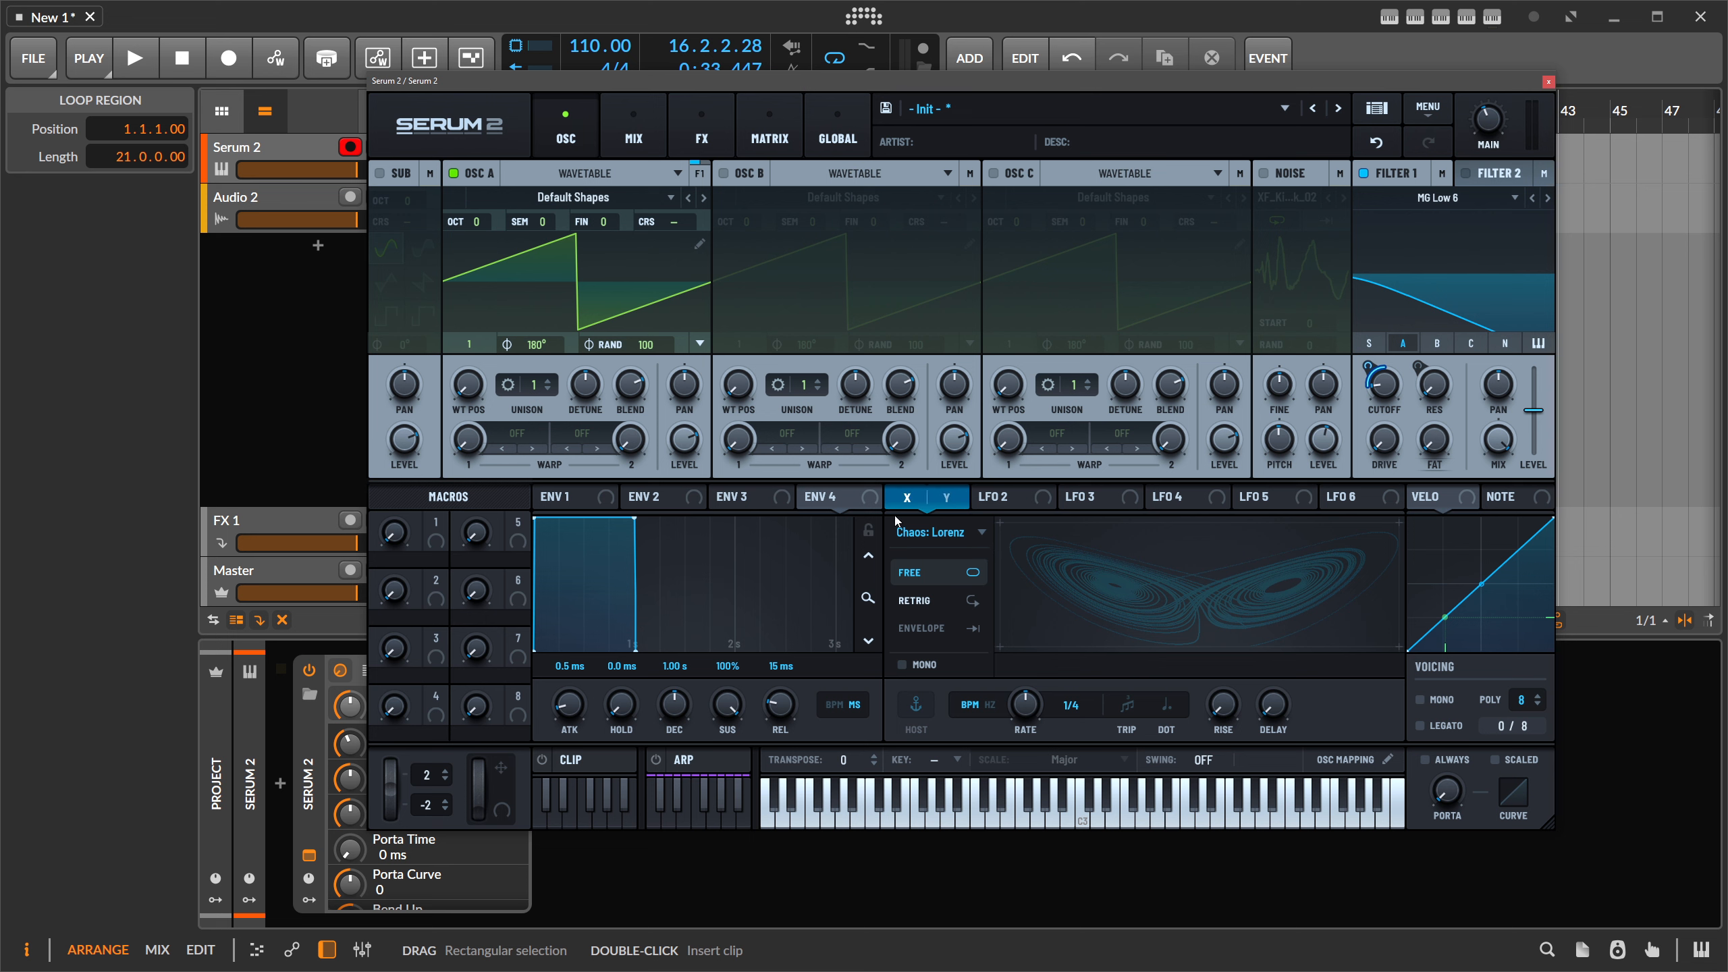
left_click_drag(906, 503, 1385, 383)
left_click(1007, 498)
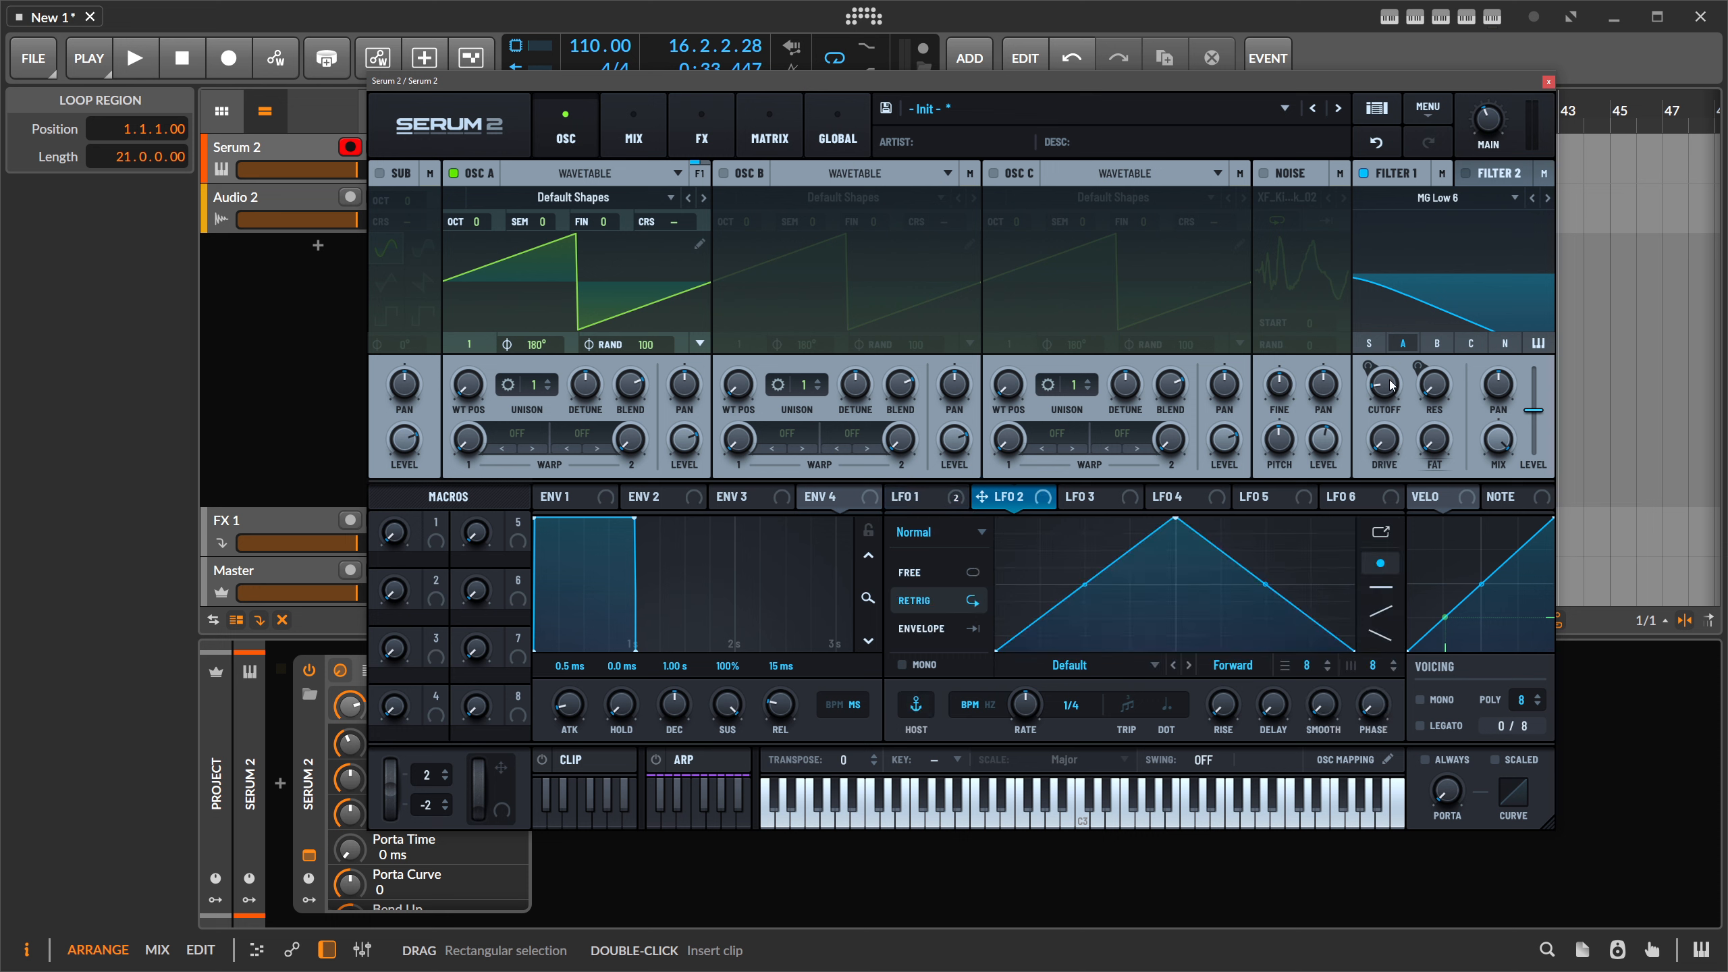
mouse_move(1382, 383)
left_click(945, 500)
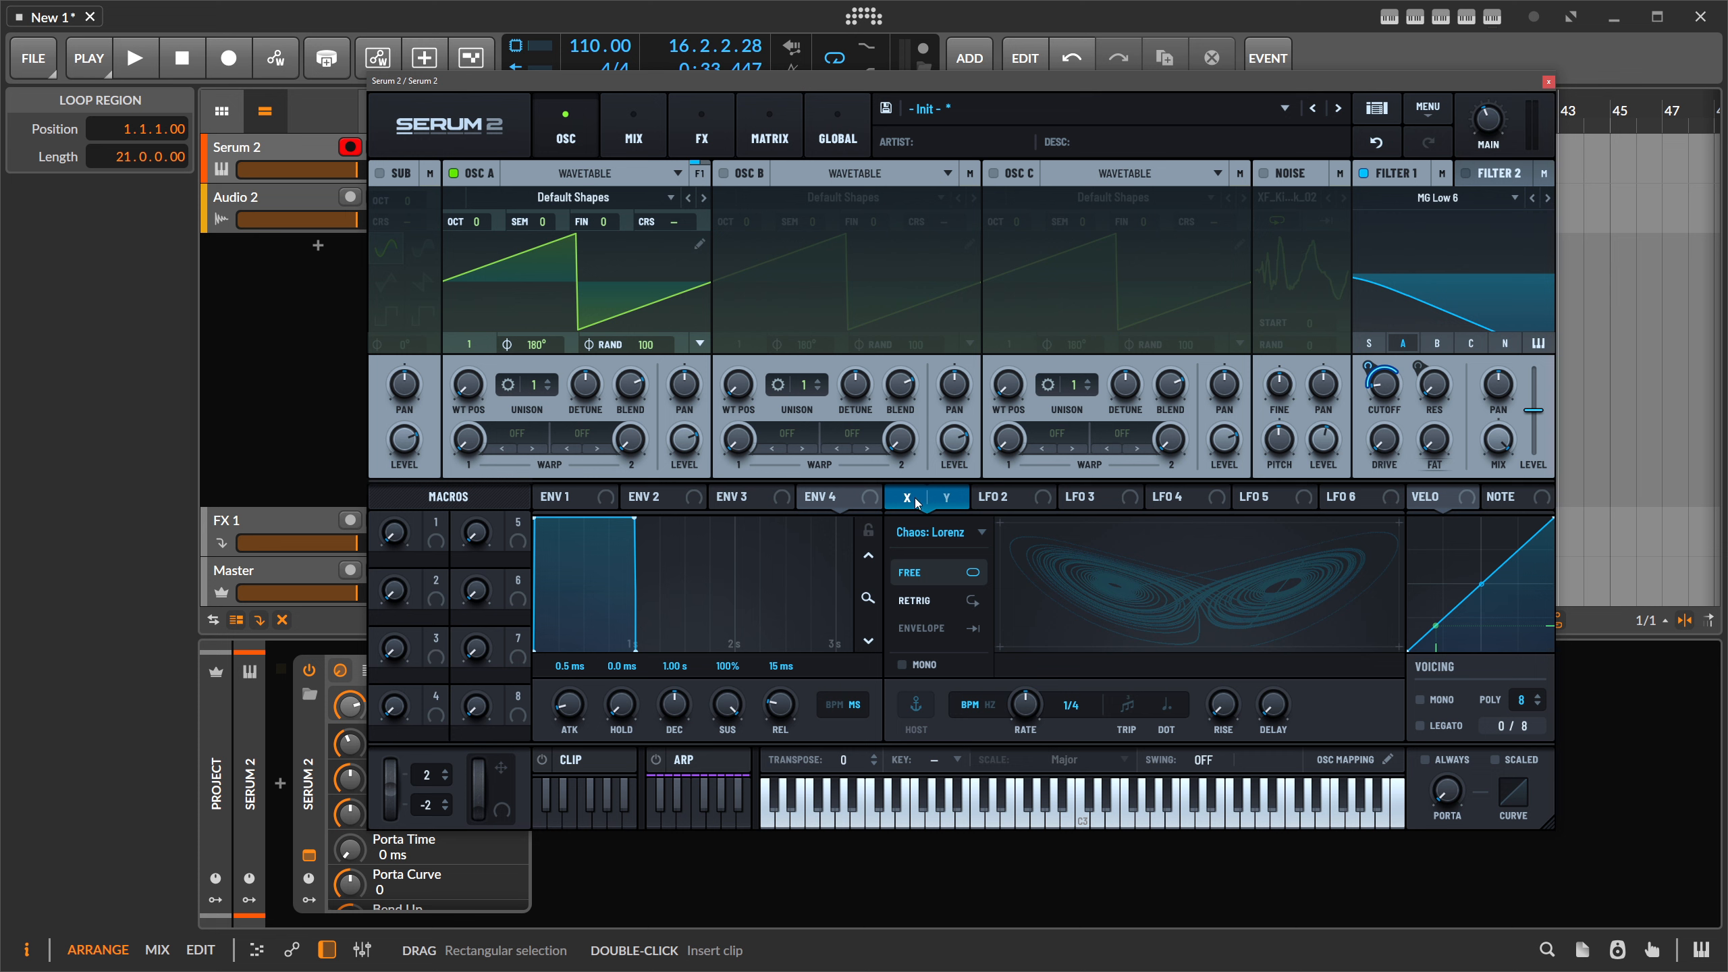
left_click_drag(1363, 374, 1361, 382)
left_click(746, 149)
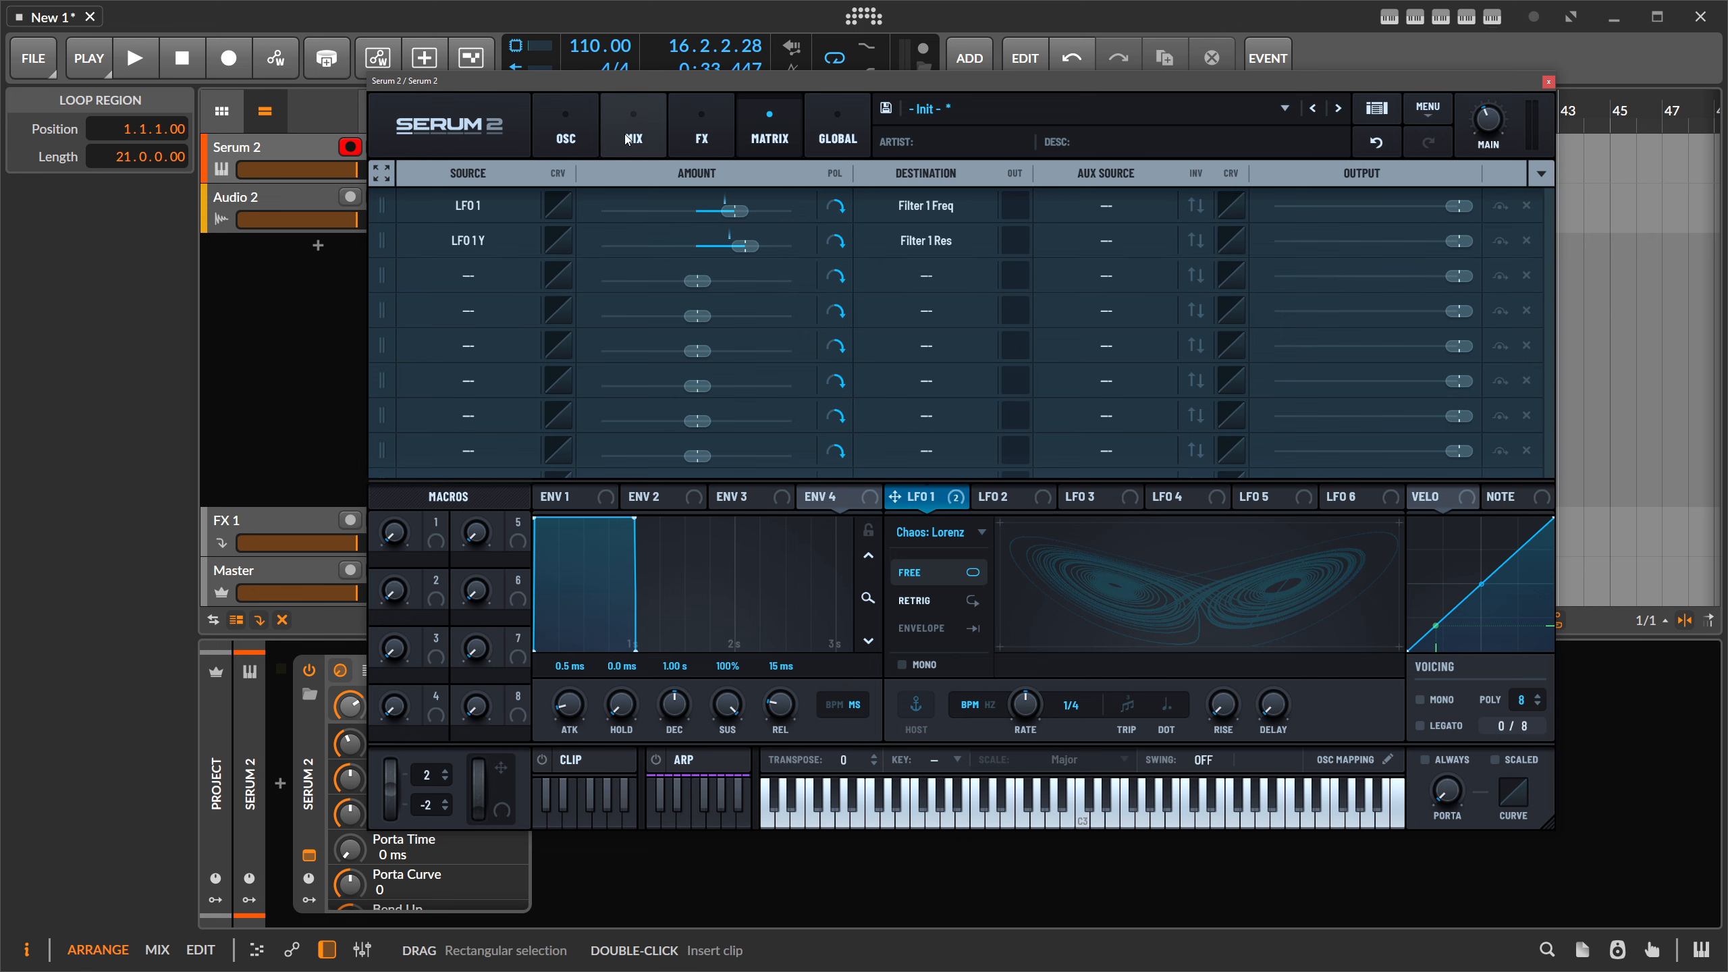
- Back on the oscillator page, deepen LFO 1's cutoff modulation to 63%
left_click(567, 133)
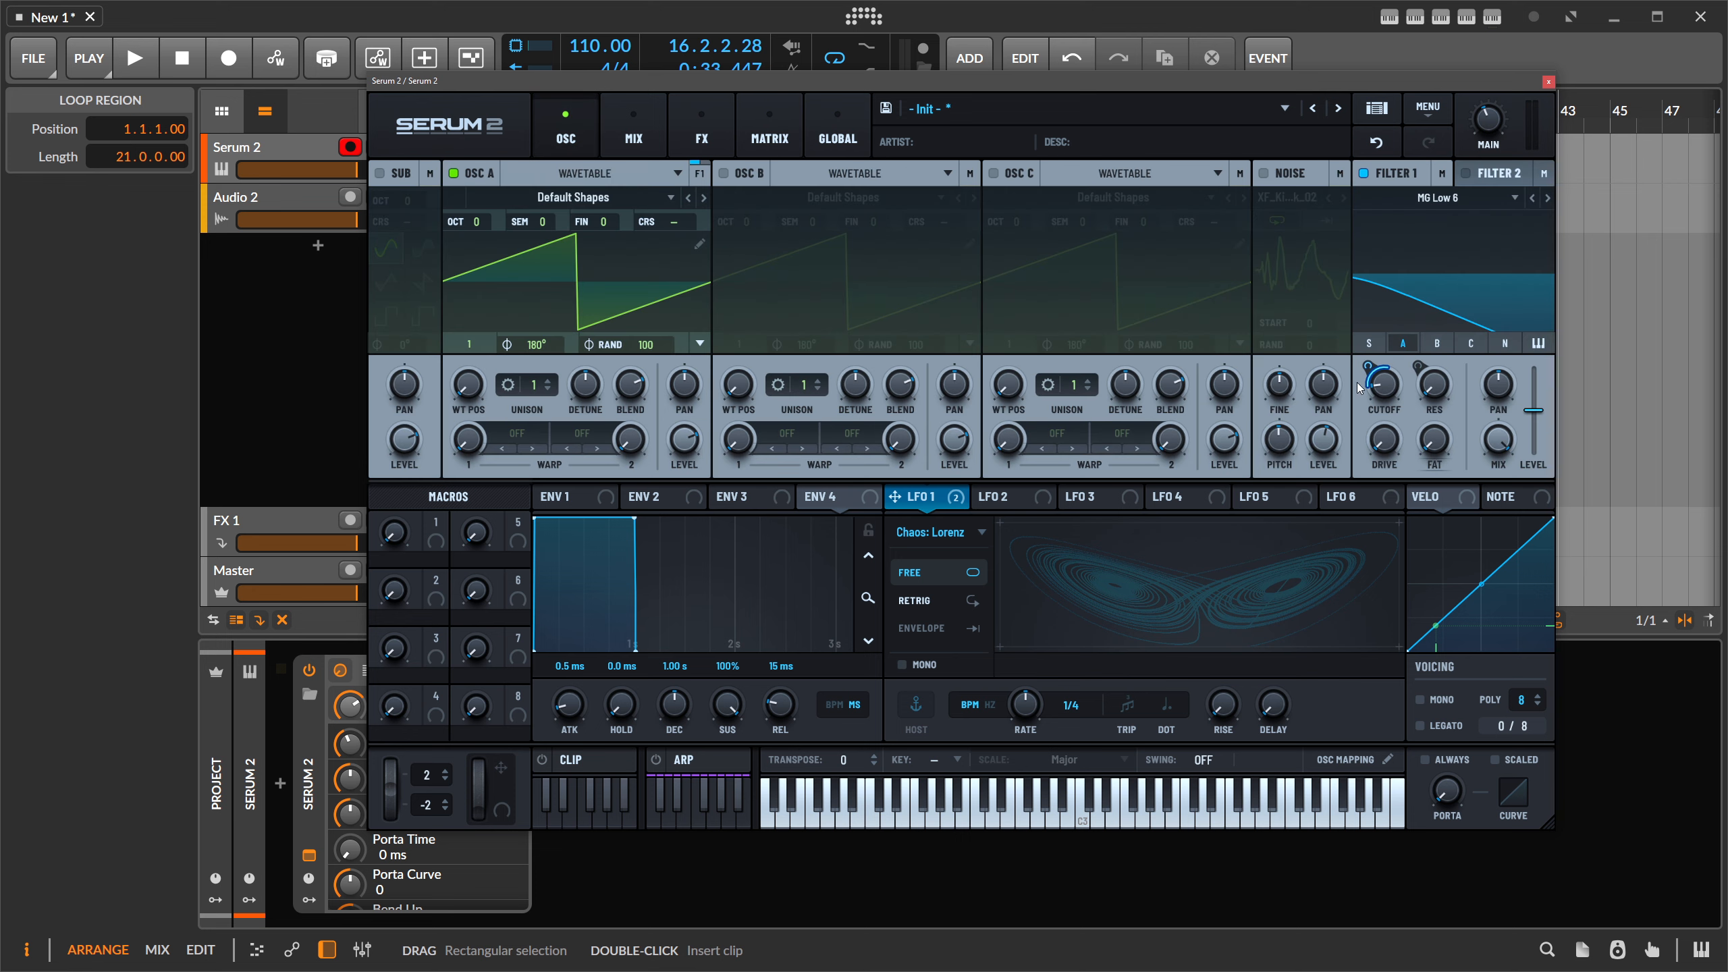
mouse_move(1383, 376)
left_click_drag(1368, 367, 1376, 344)
- Inspect the Envelope 1, Note and Velocity modulation curves, then bring up the clip sequencer
left_click(575, 497)
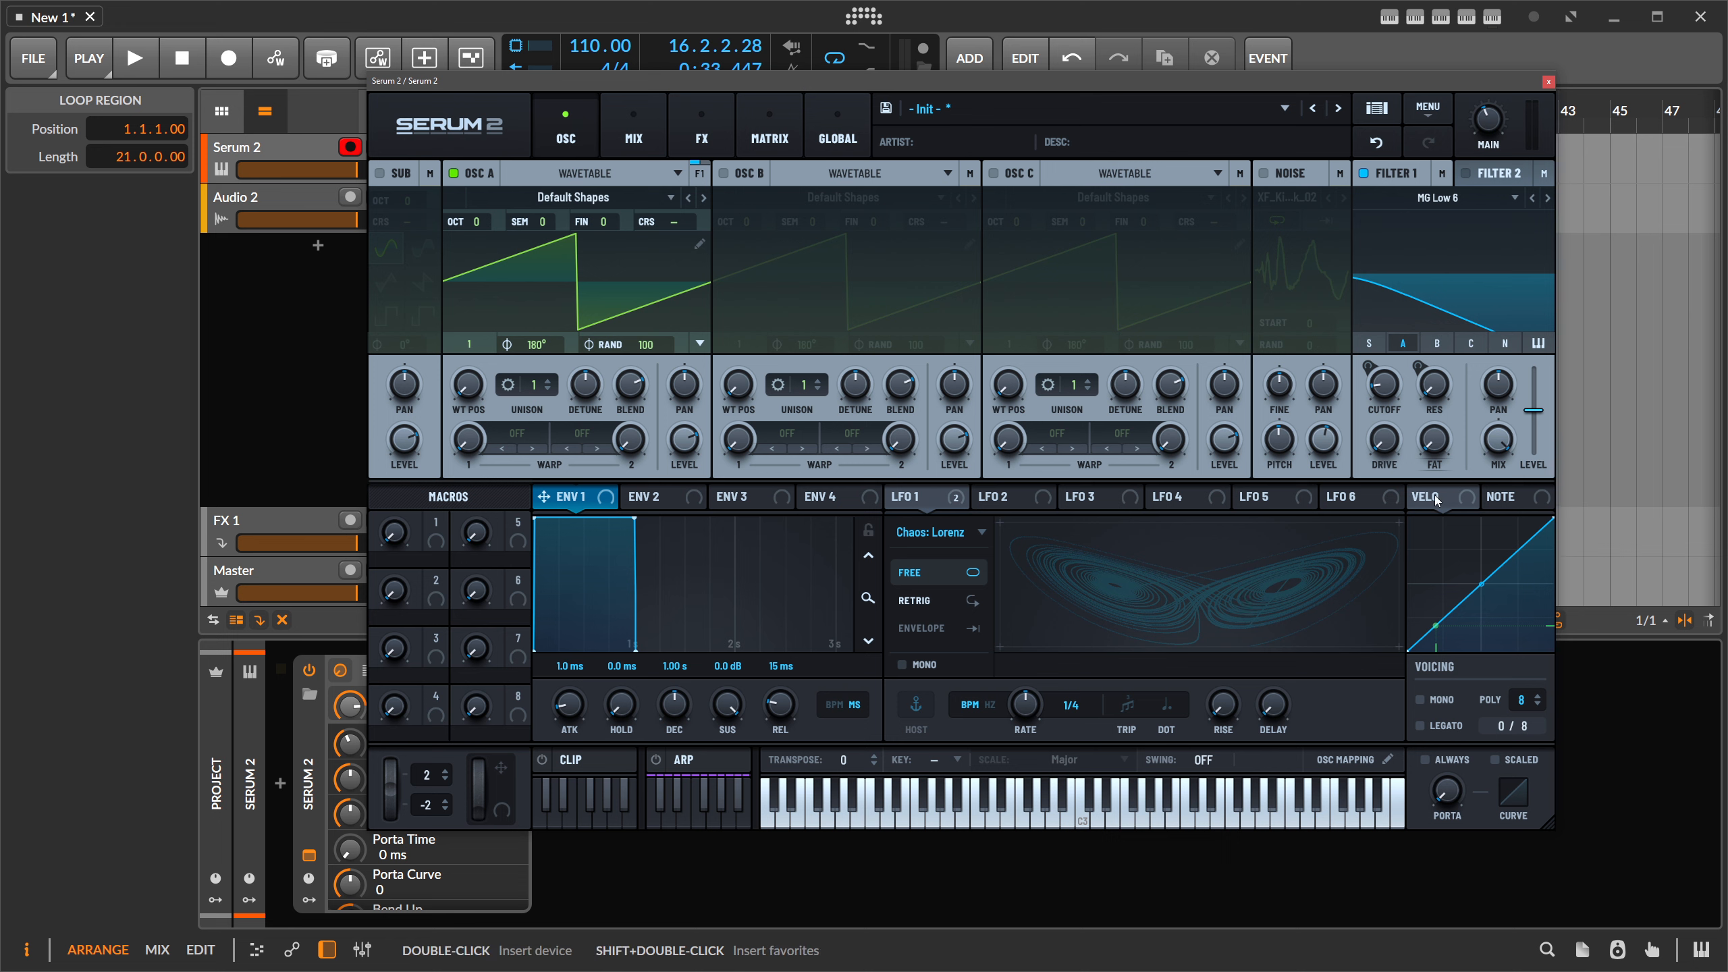
left_click(1500, 497)
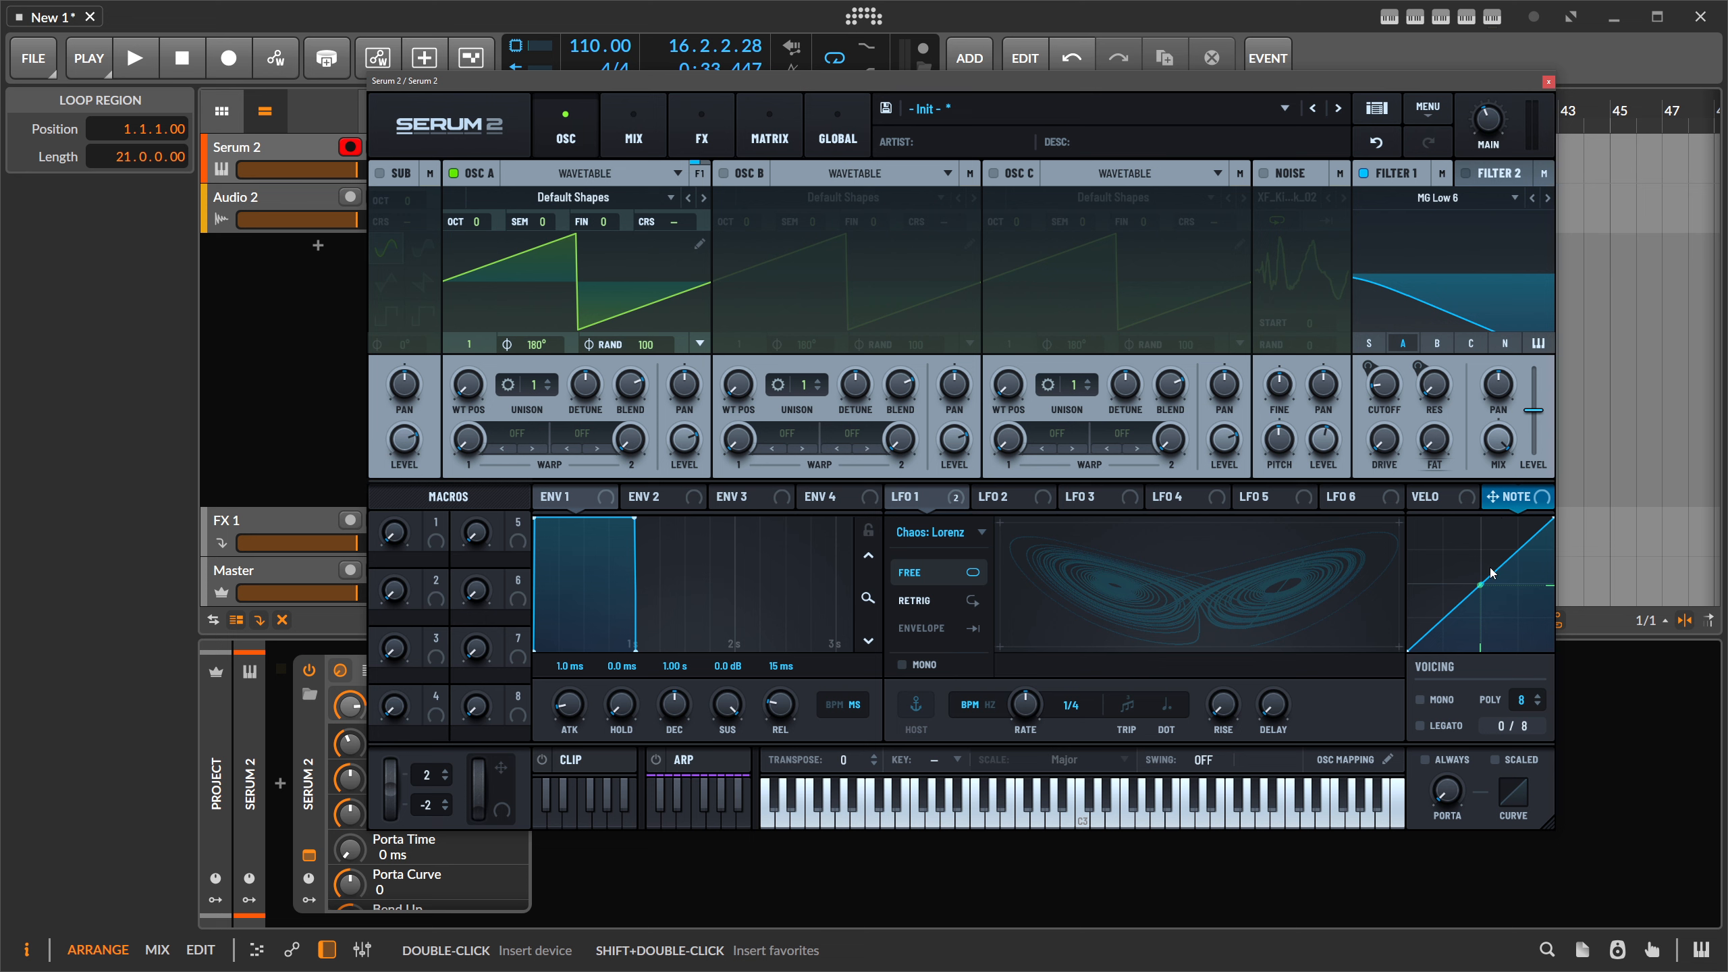
left_click(1438, 499)
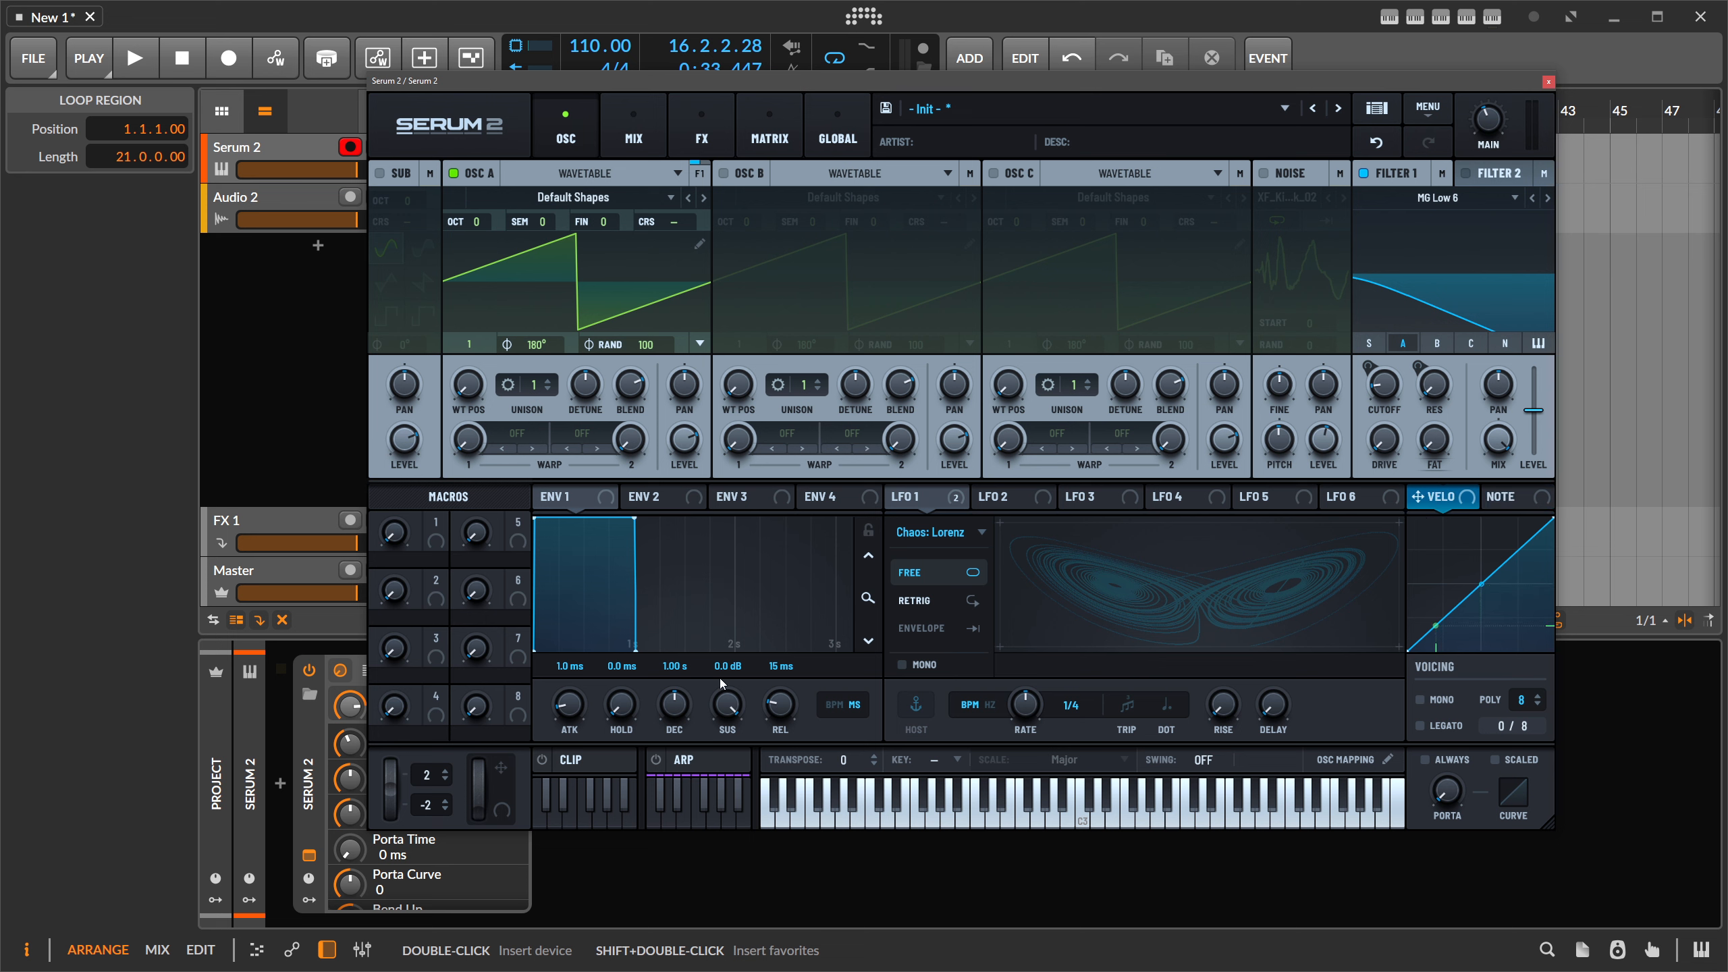
left_click(583, 758)
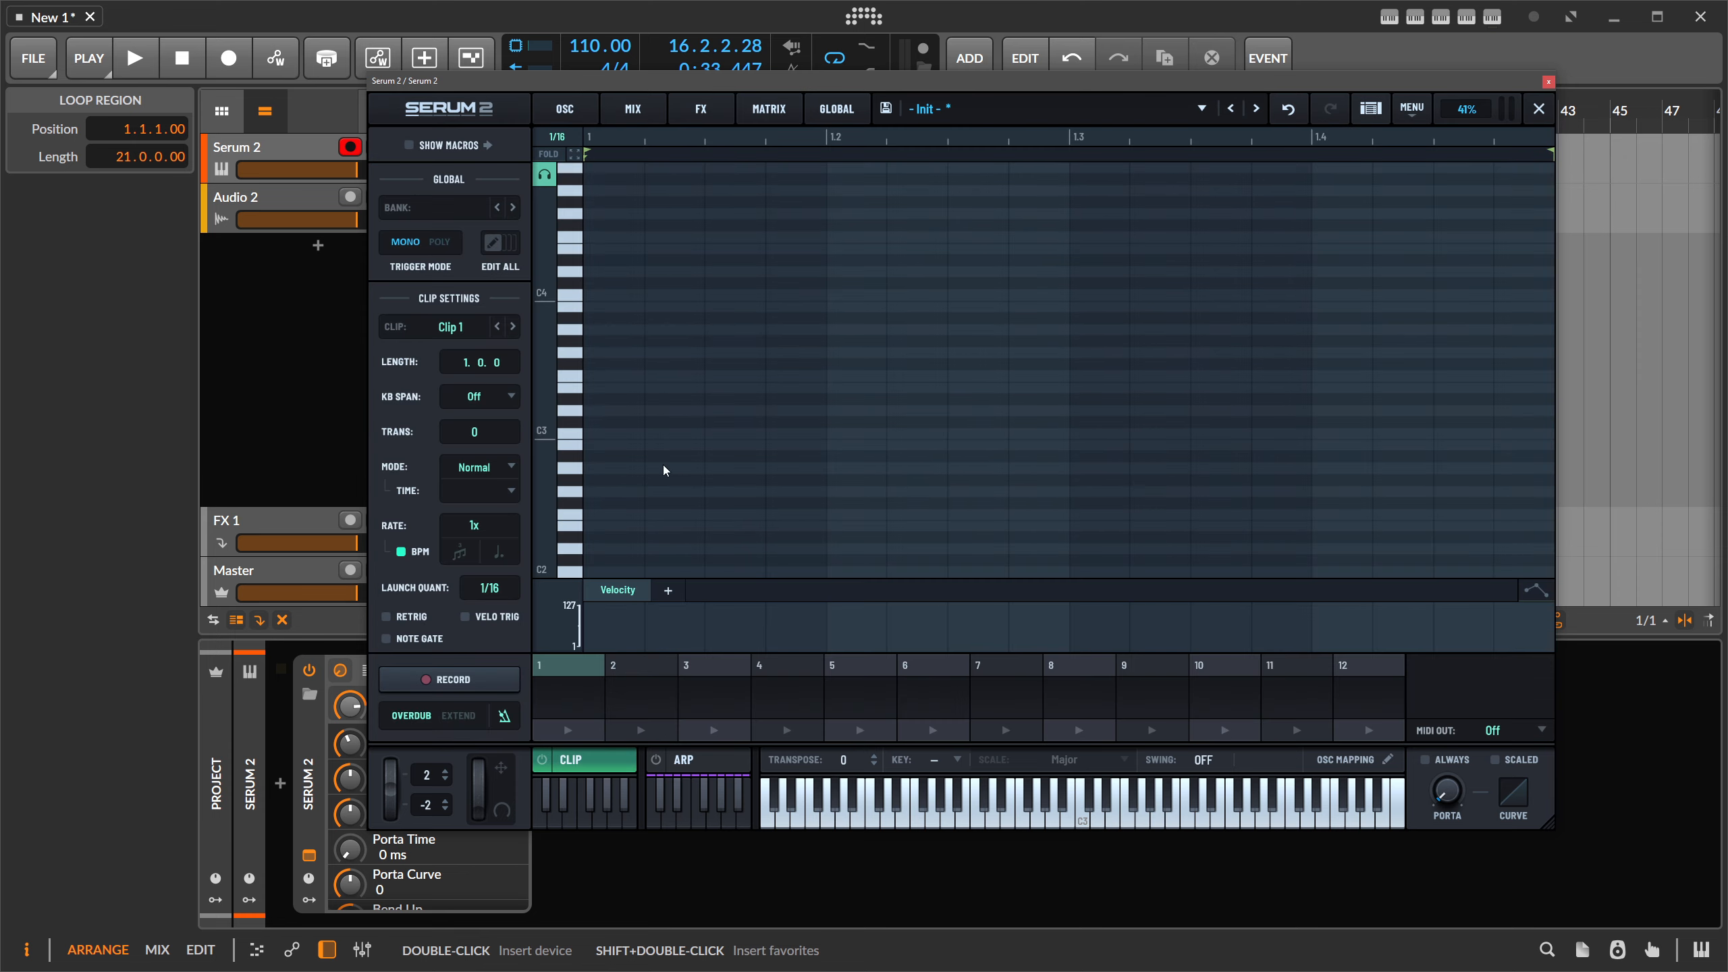
- Draw a three-note pattern in Clip 1, shorten it to 0.0.3 and audition it
left_click(612, 400)
left_click(667, 343)
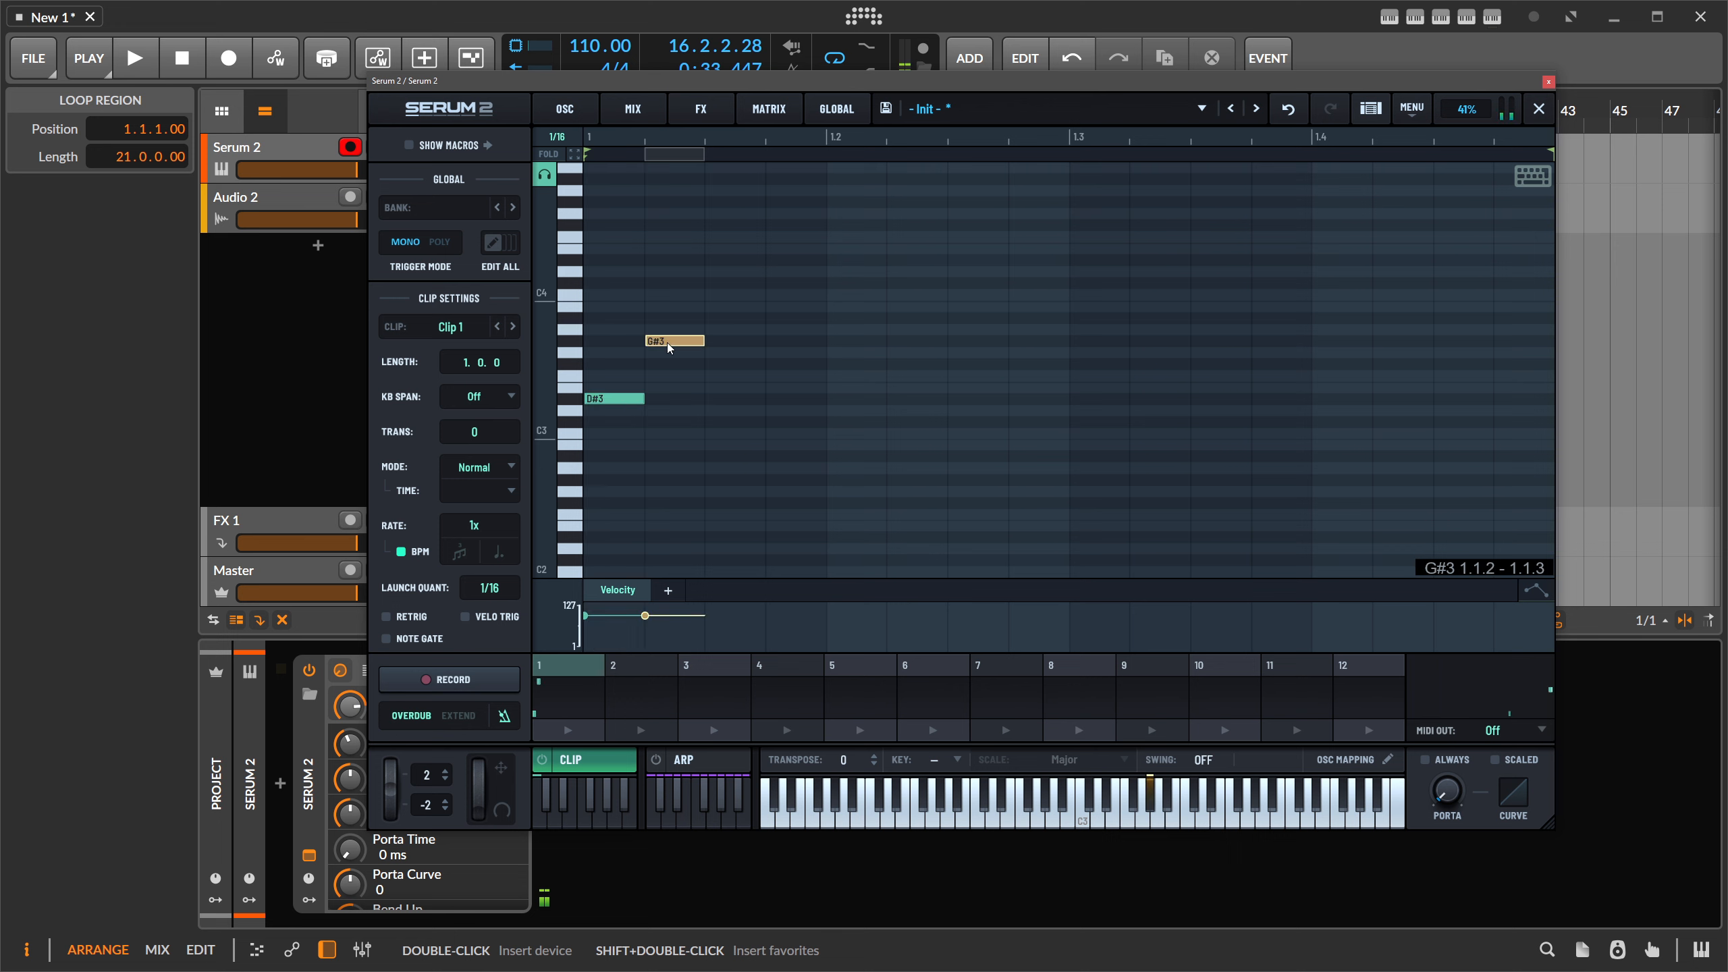
left_click(719, 319)
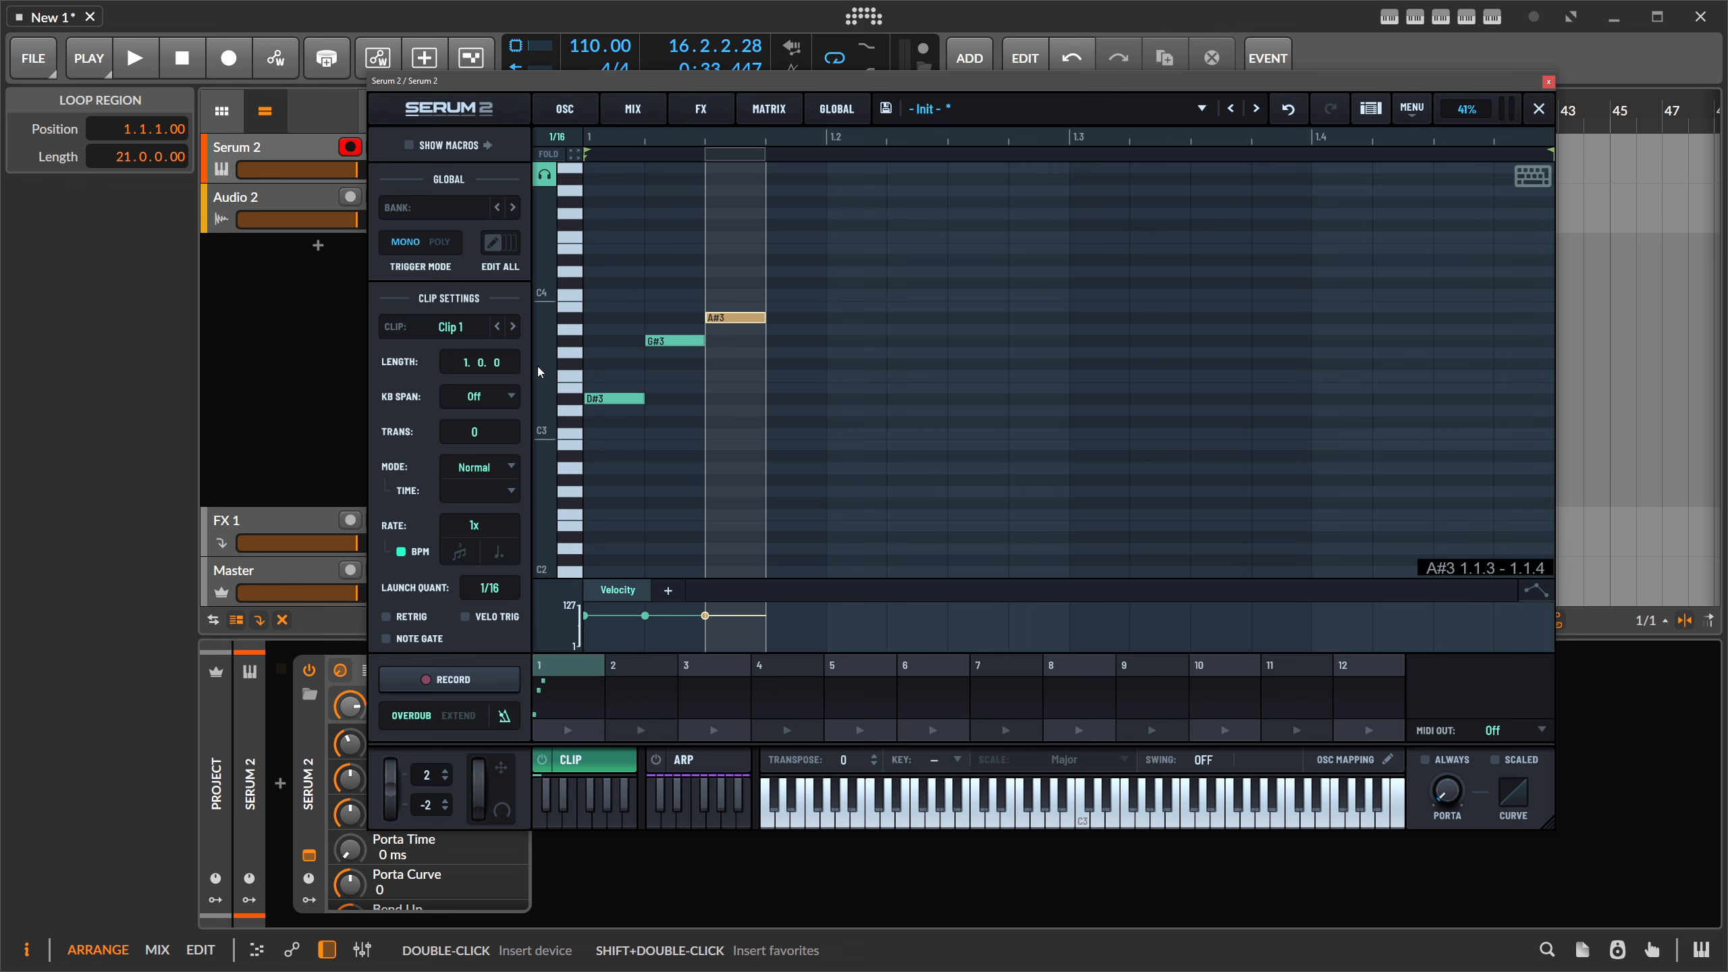
left_click_drag(496, 362, 499, 405)
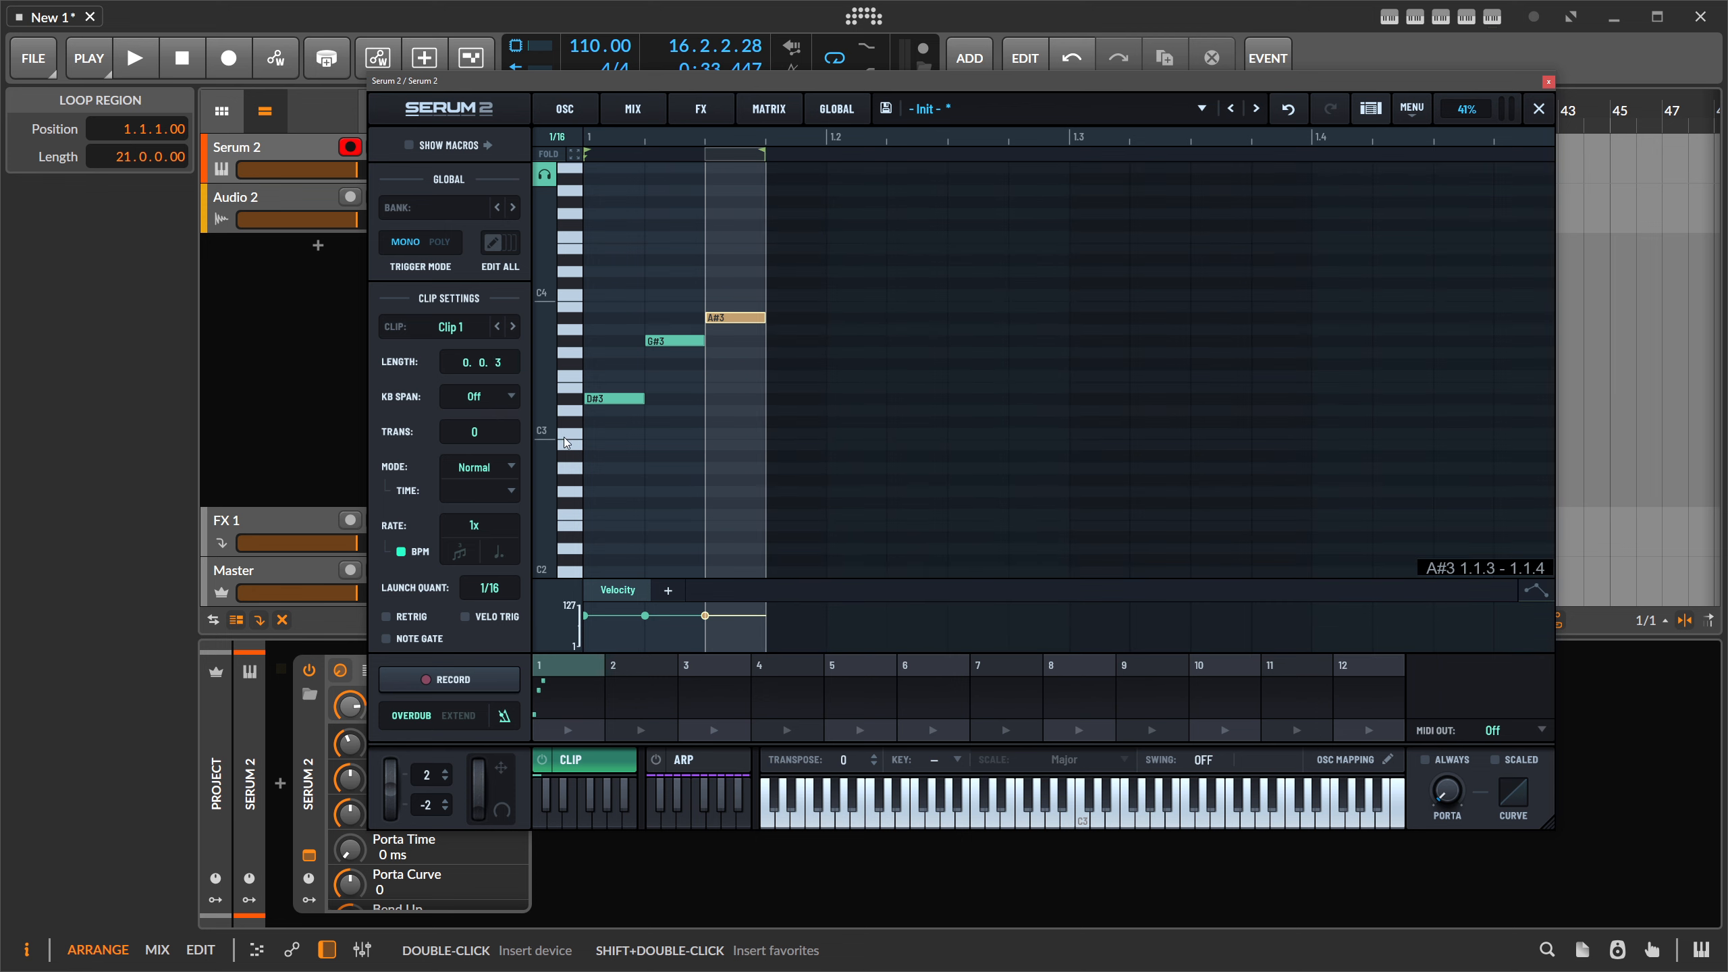
left_click(573, 729)
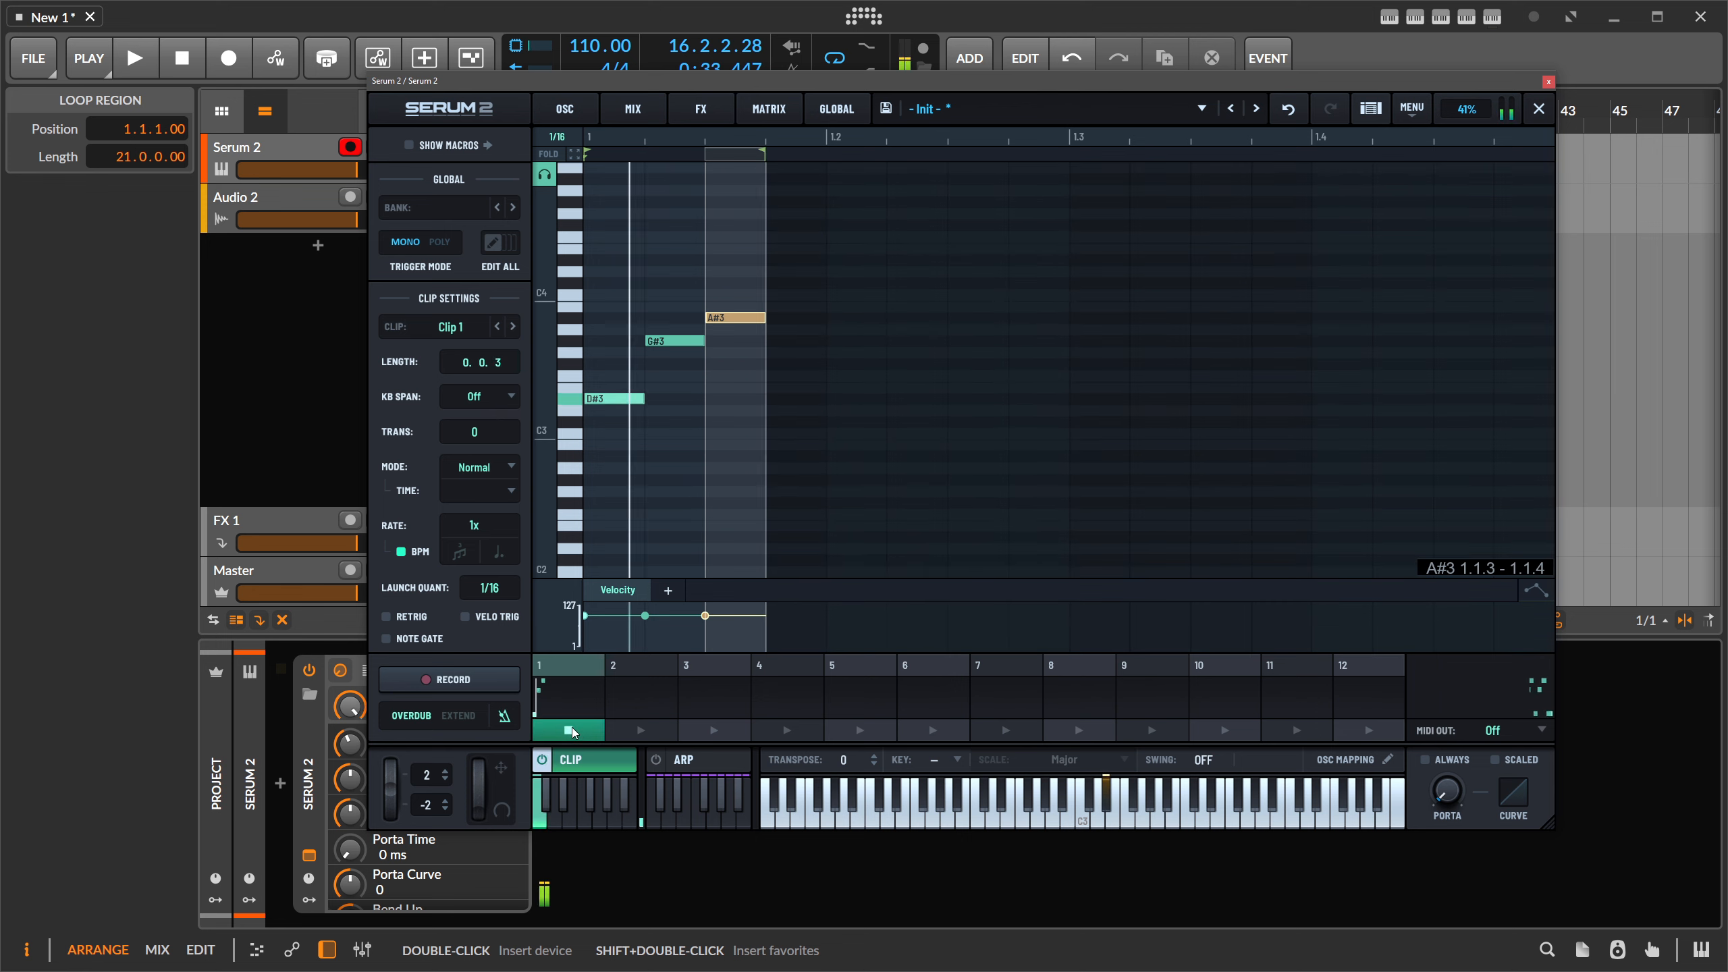
left_click(587, 729)
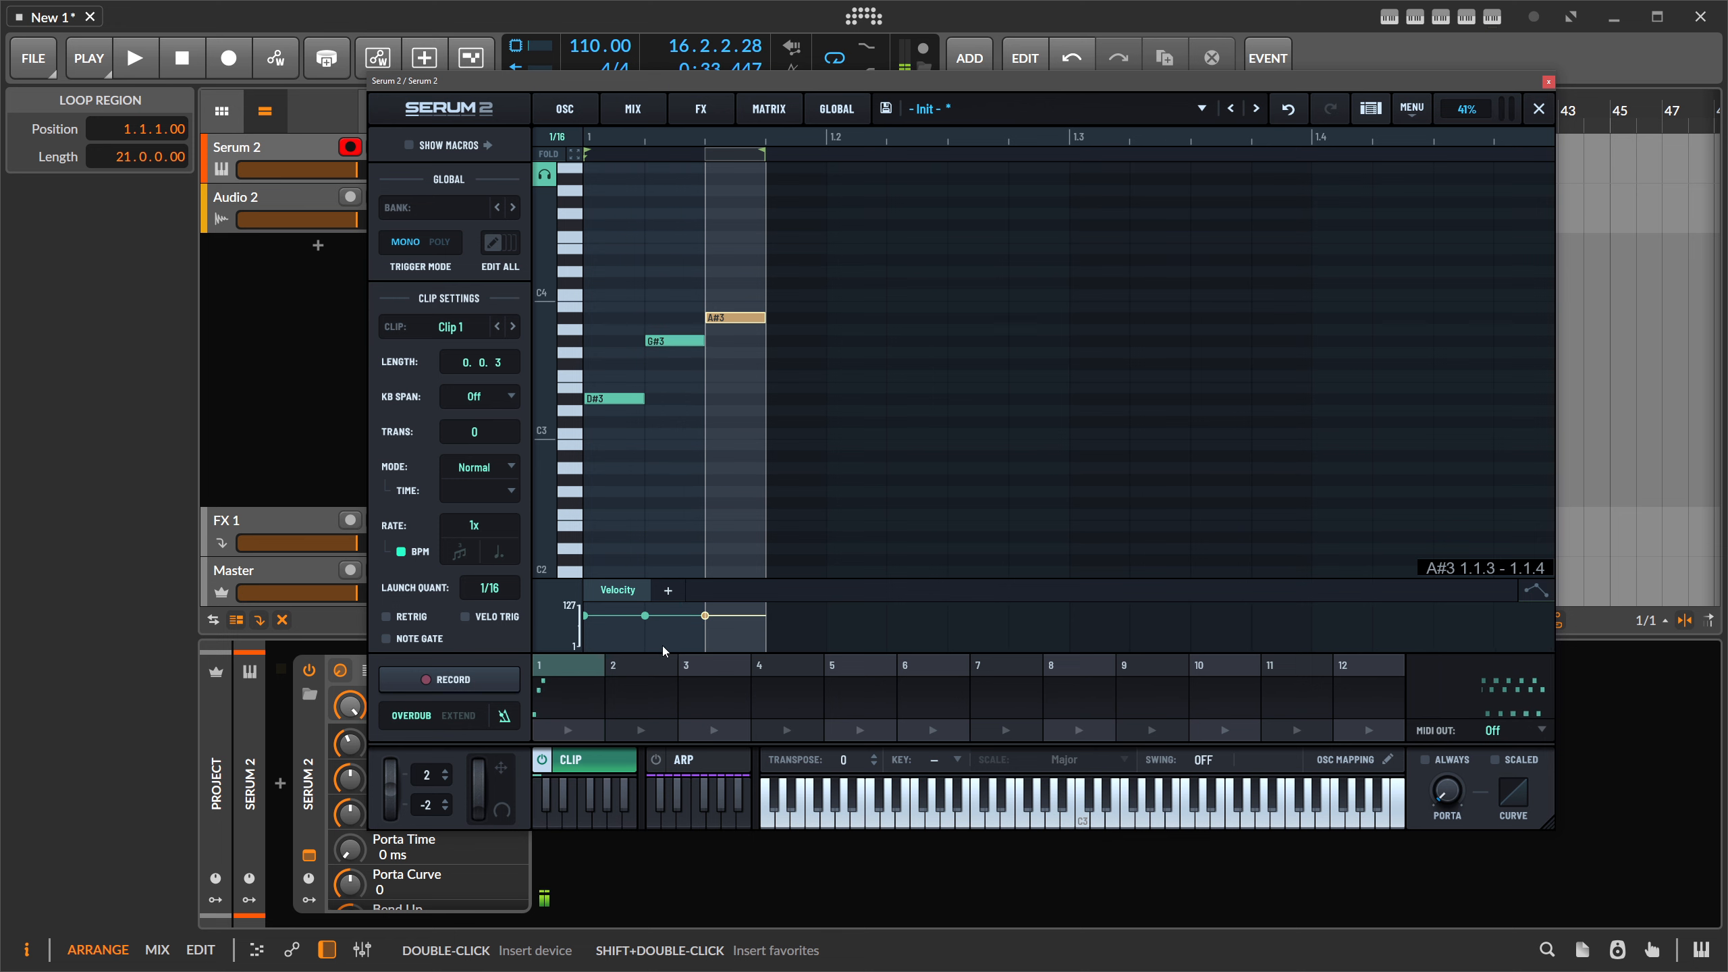
- Add an Octave lane and raise the A#3 note's octave shift
left_click(668, 590)
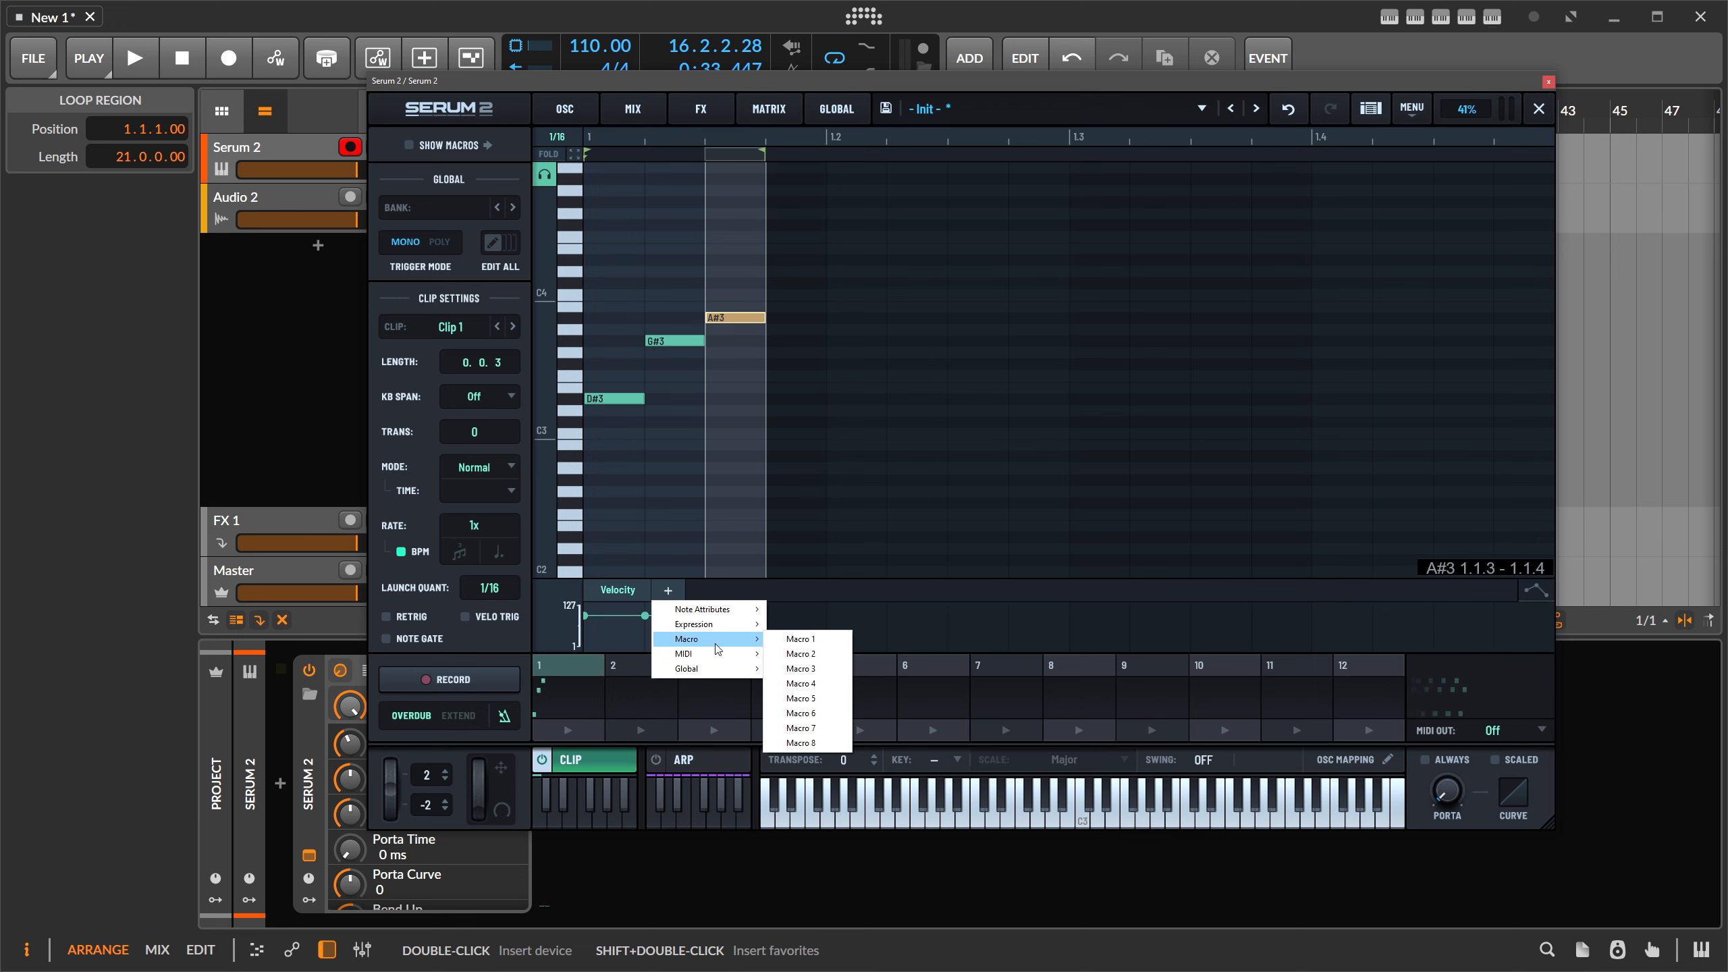
mouse_move(720, 632)
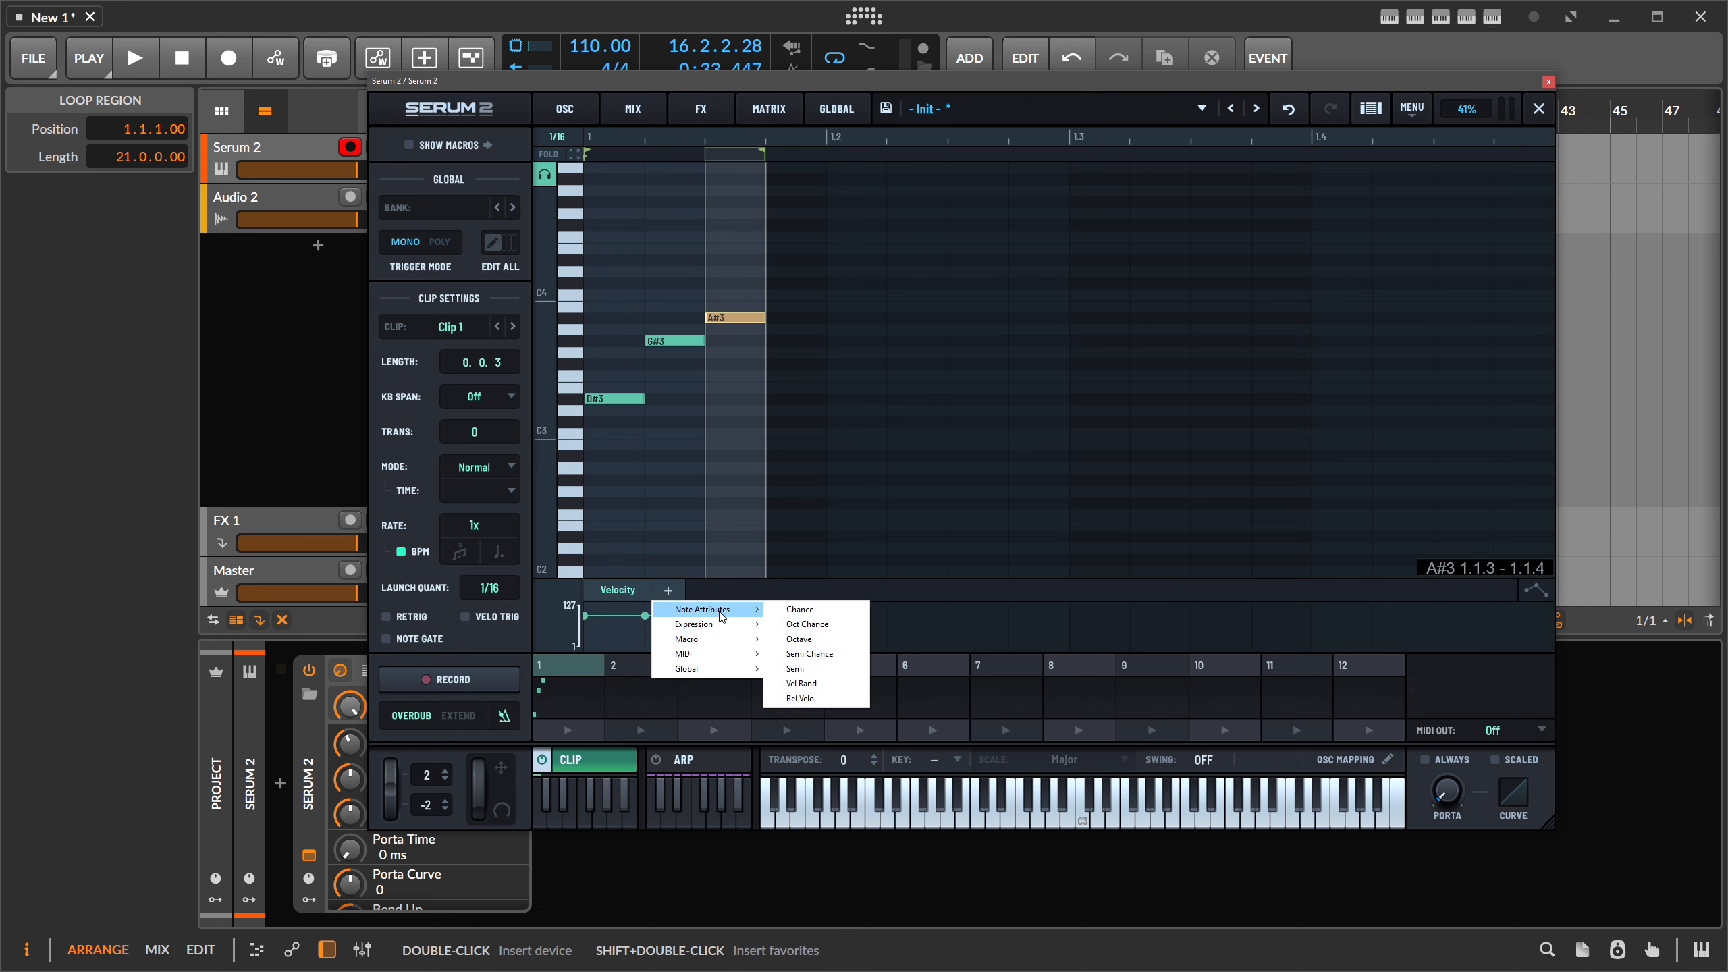
left_click(799, 639)
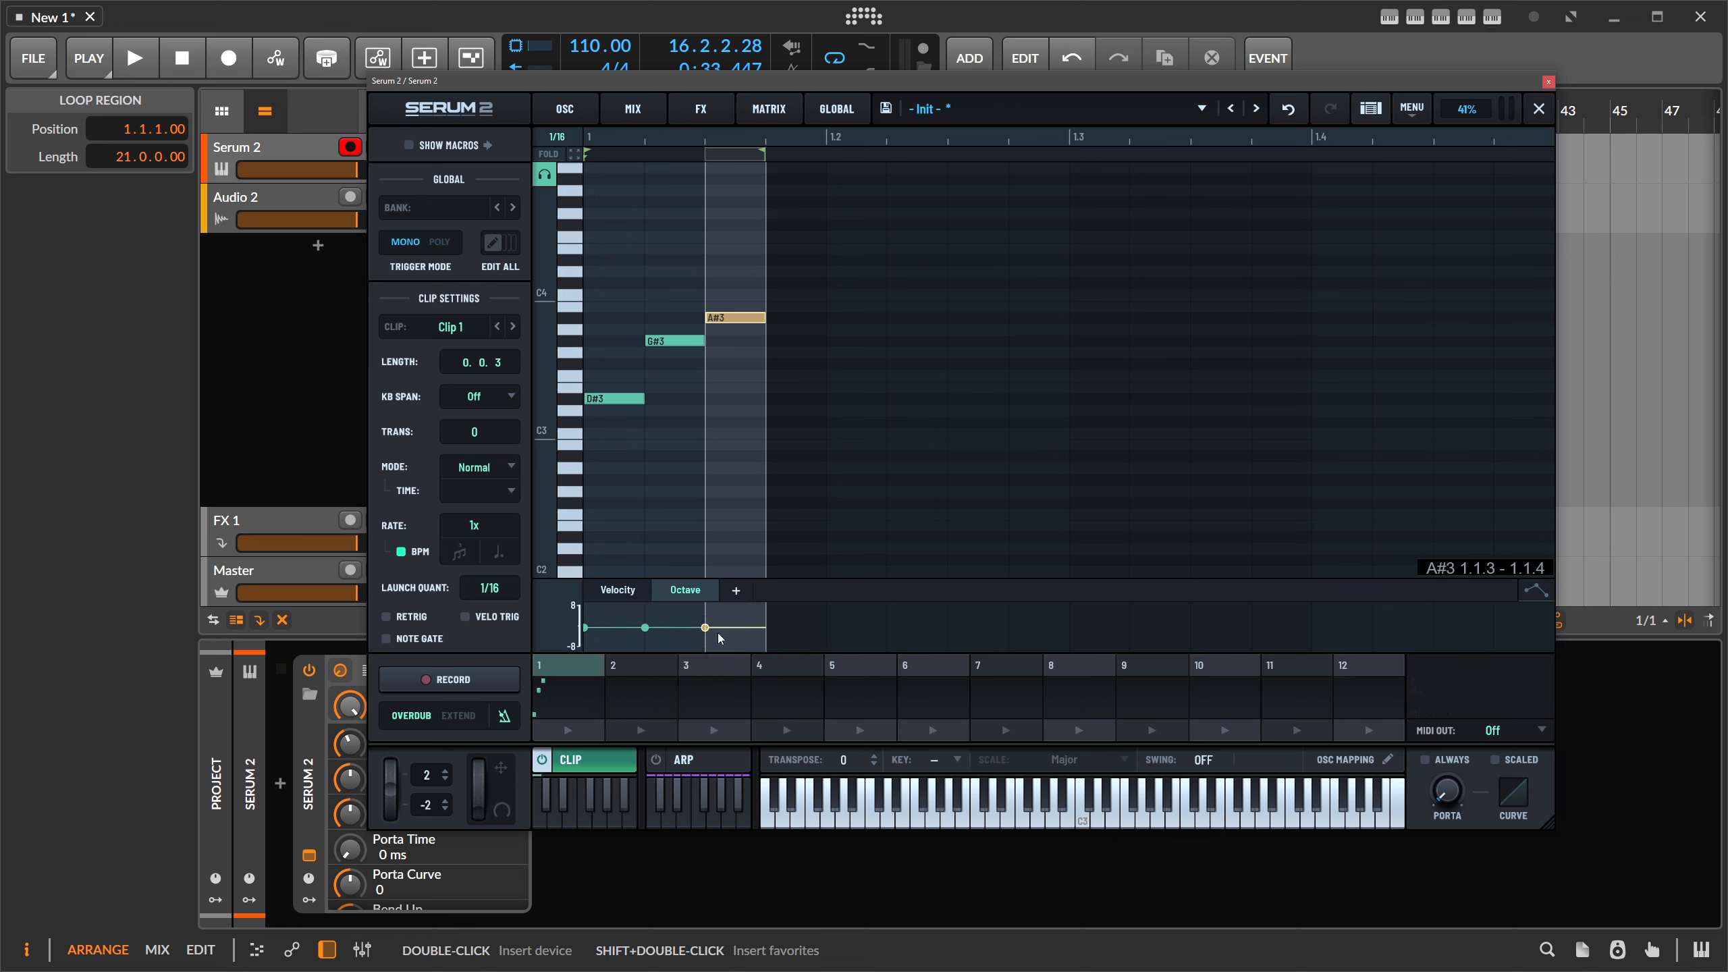
left_click_drag(706, 627, 708, 621)
- Add a Chance lane, set the A#3 note's chance to about 27, then select empty Clip 4
left_click(736, 590)
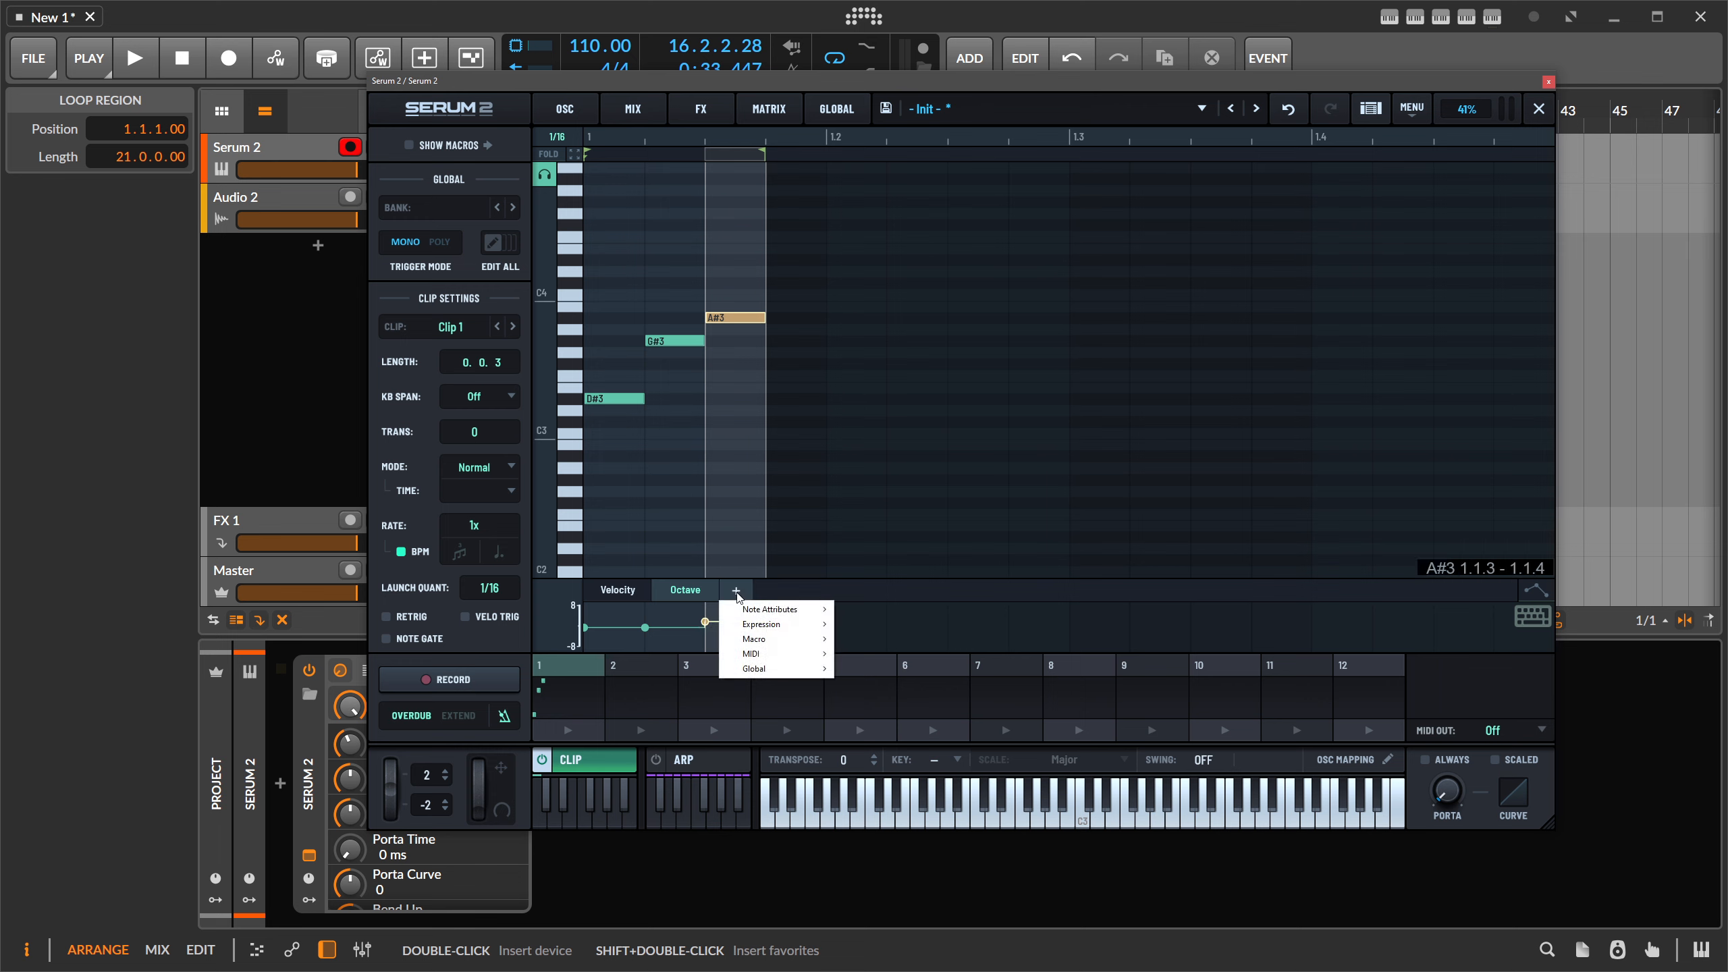
mouse_move(789, 611)
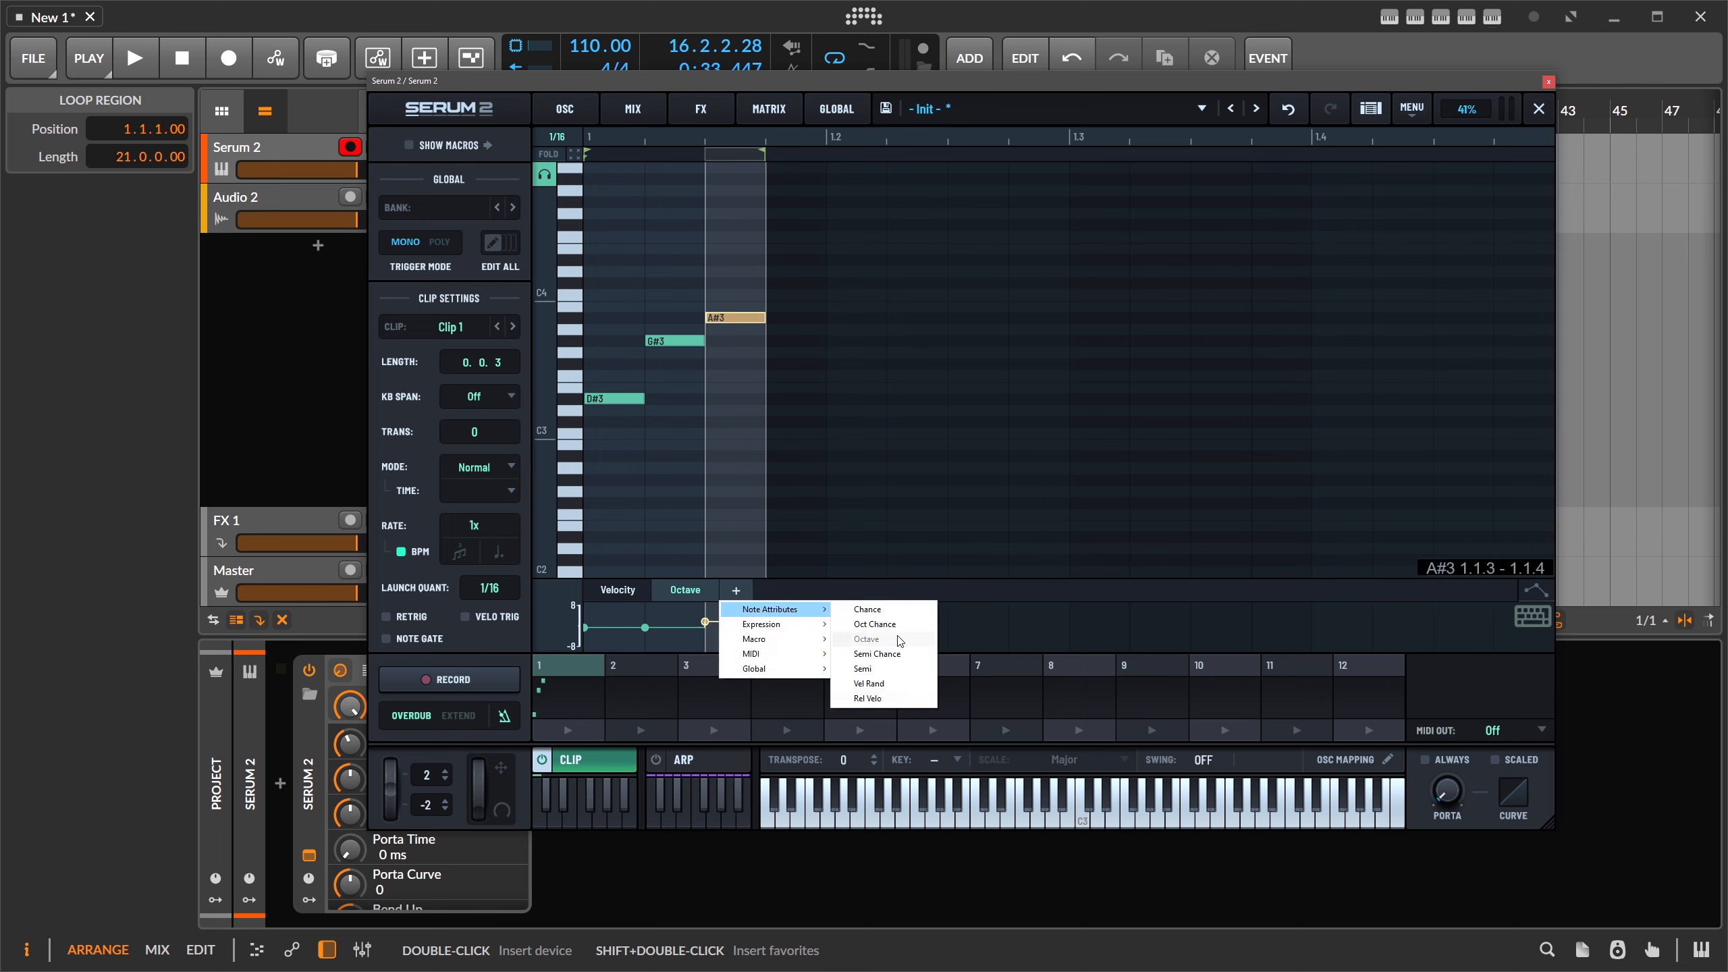
left_click(888, 611)
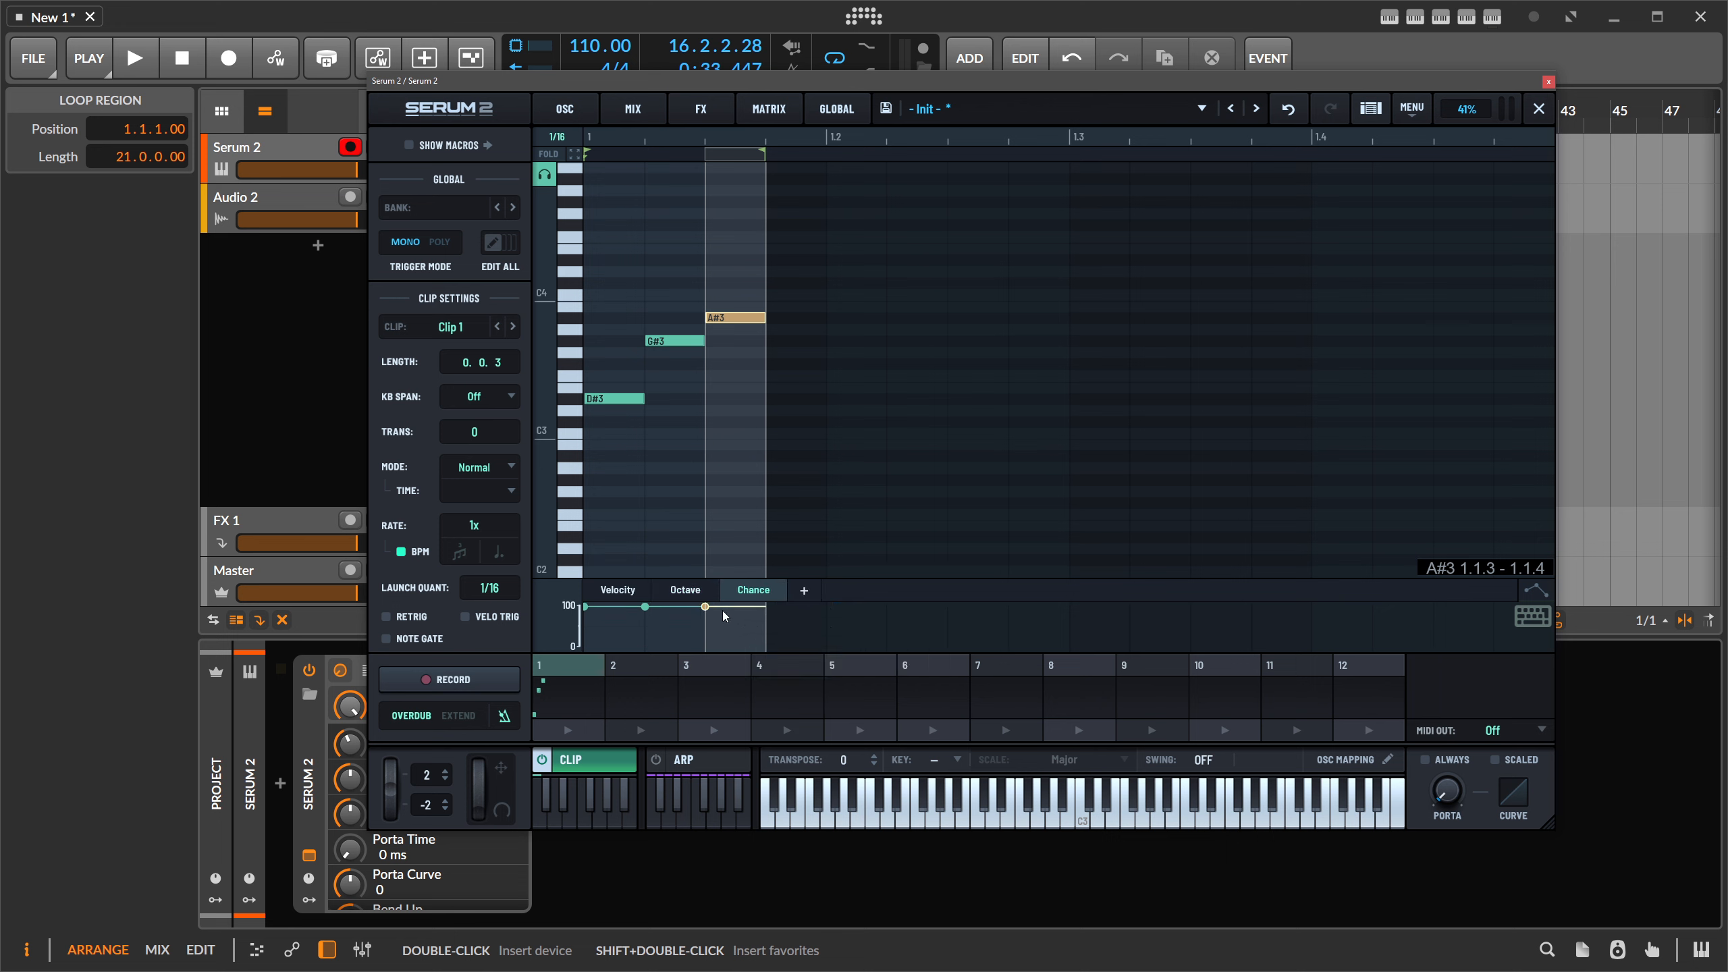
left_click_drag(722, 612, 705, 644)
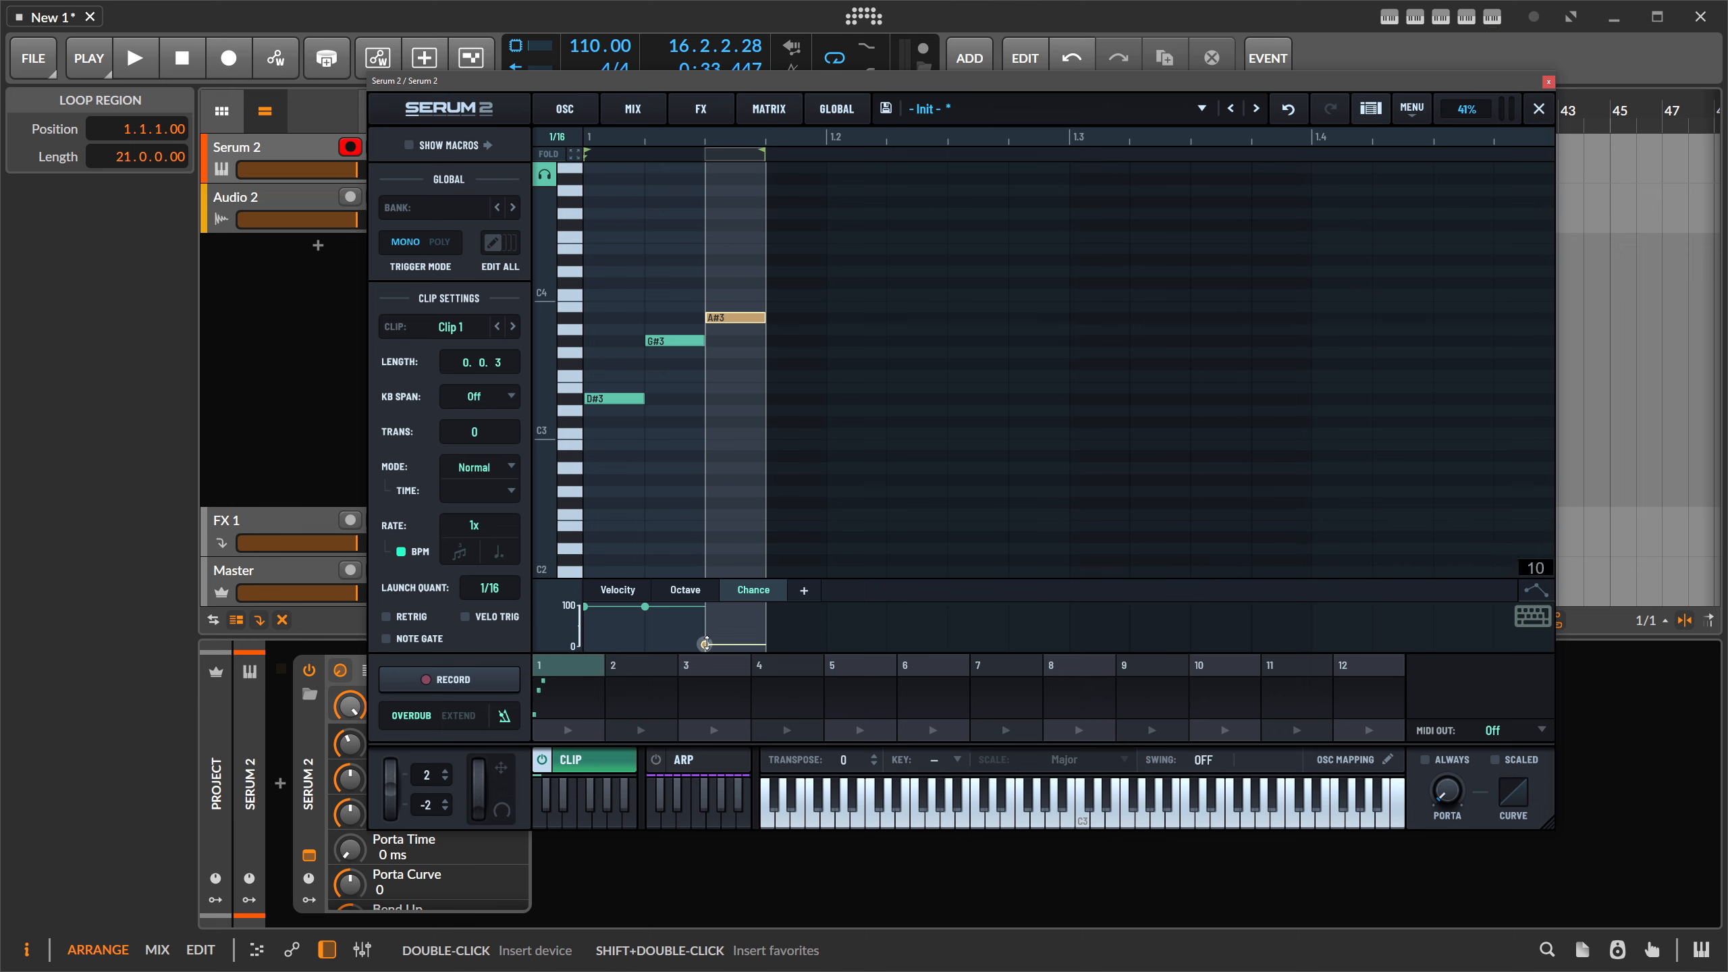
left_click(562, 731)
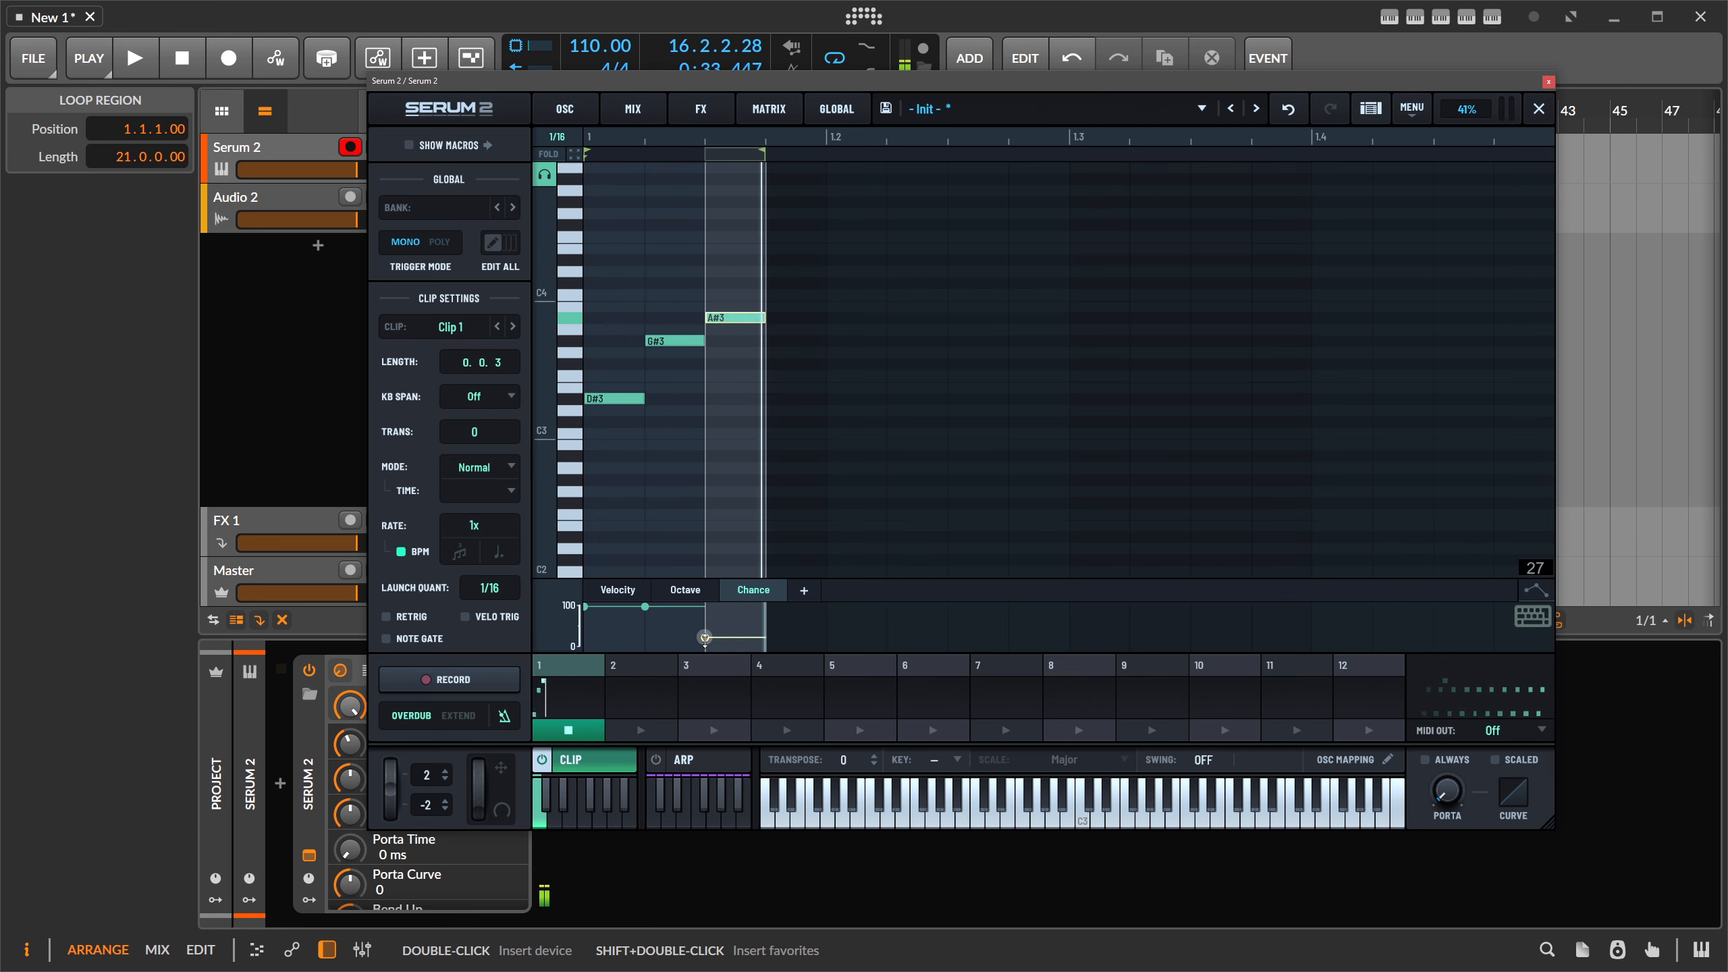
left_click_drag(704, 643, 714, 637)
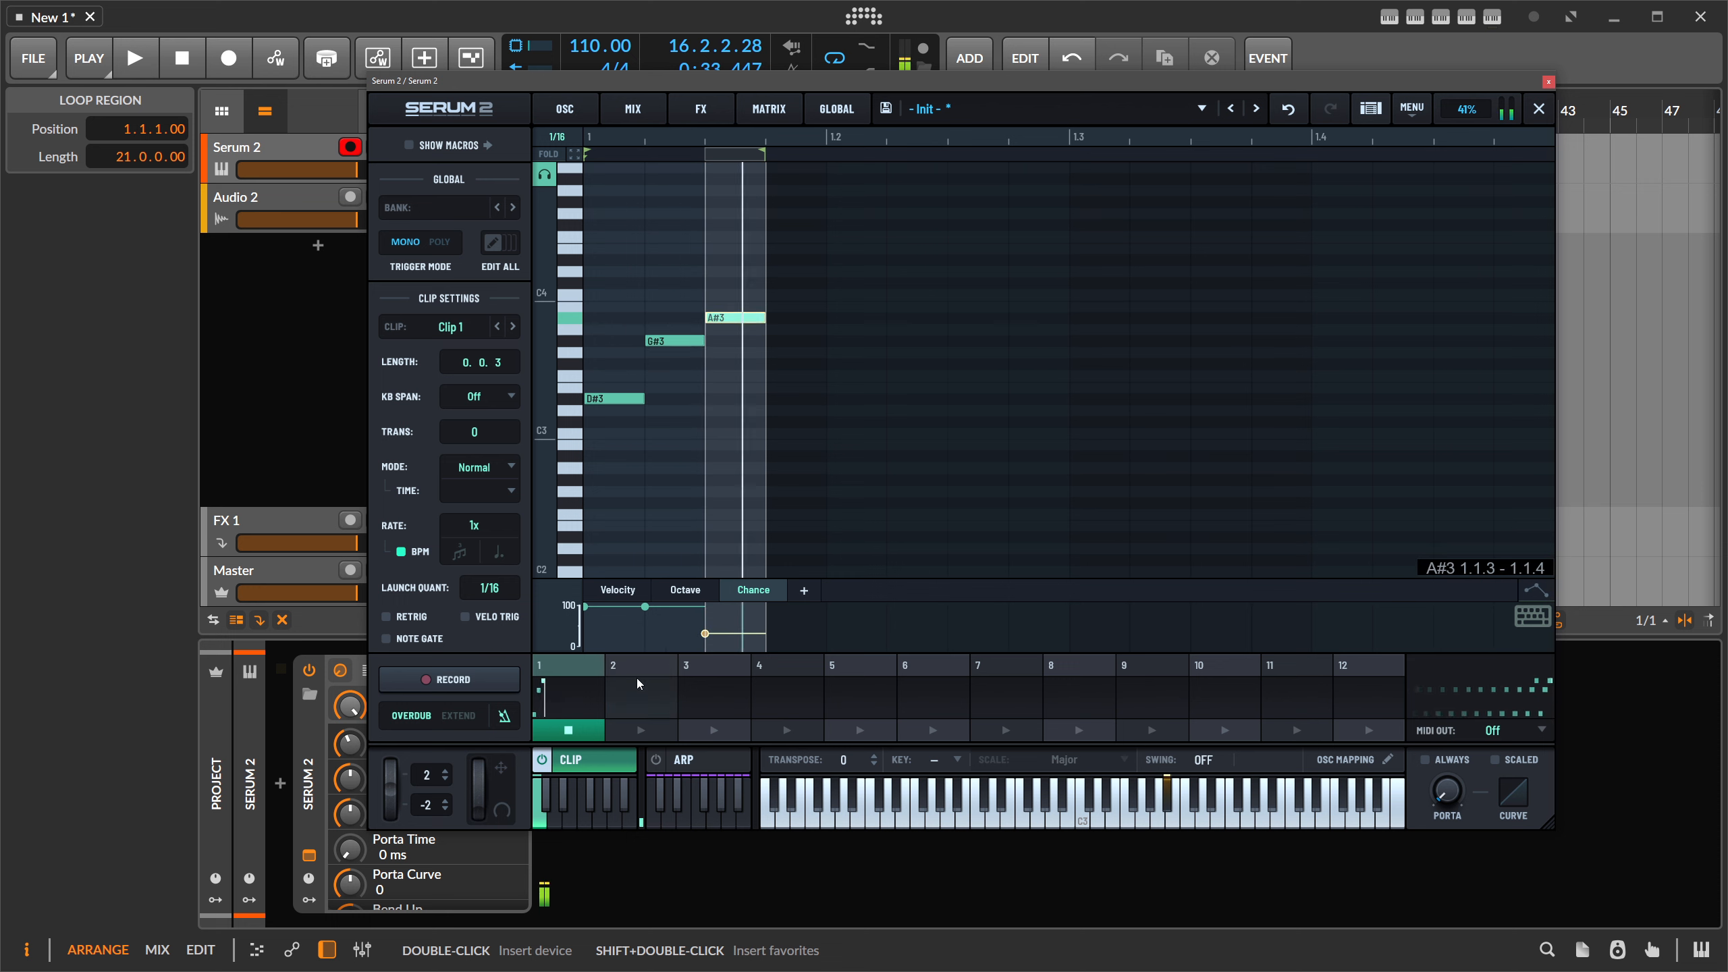
left_click(576, 730)
left_click(715, 695)
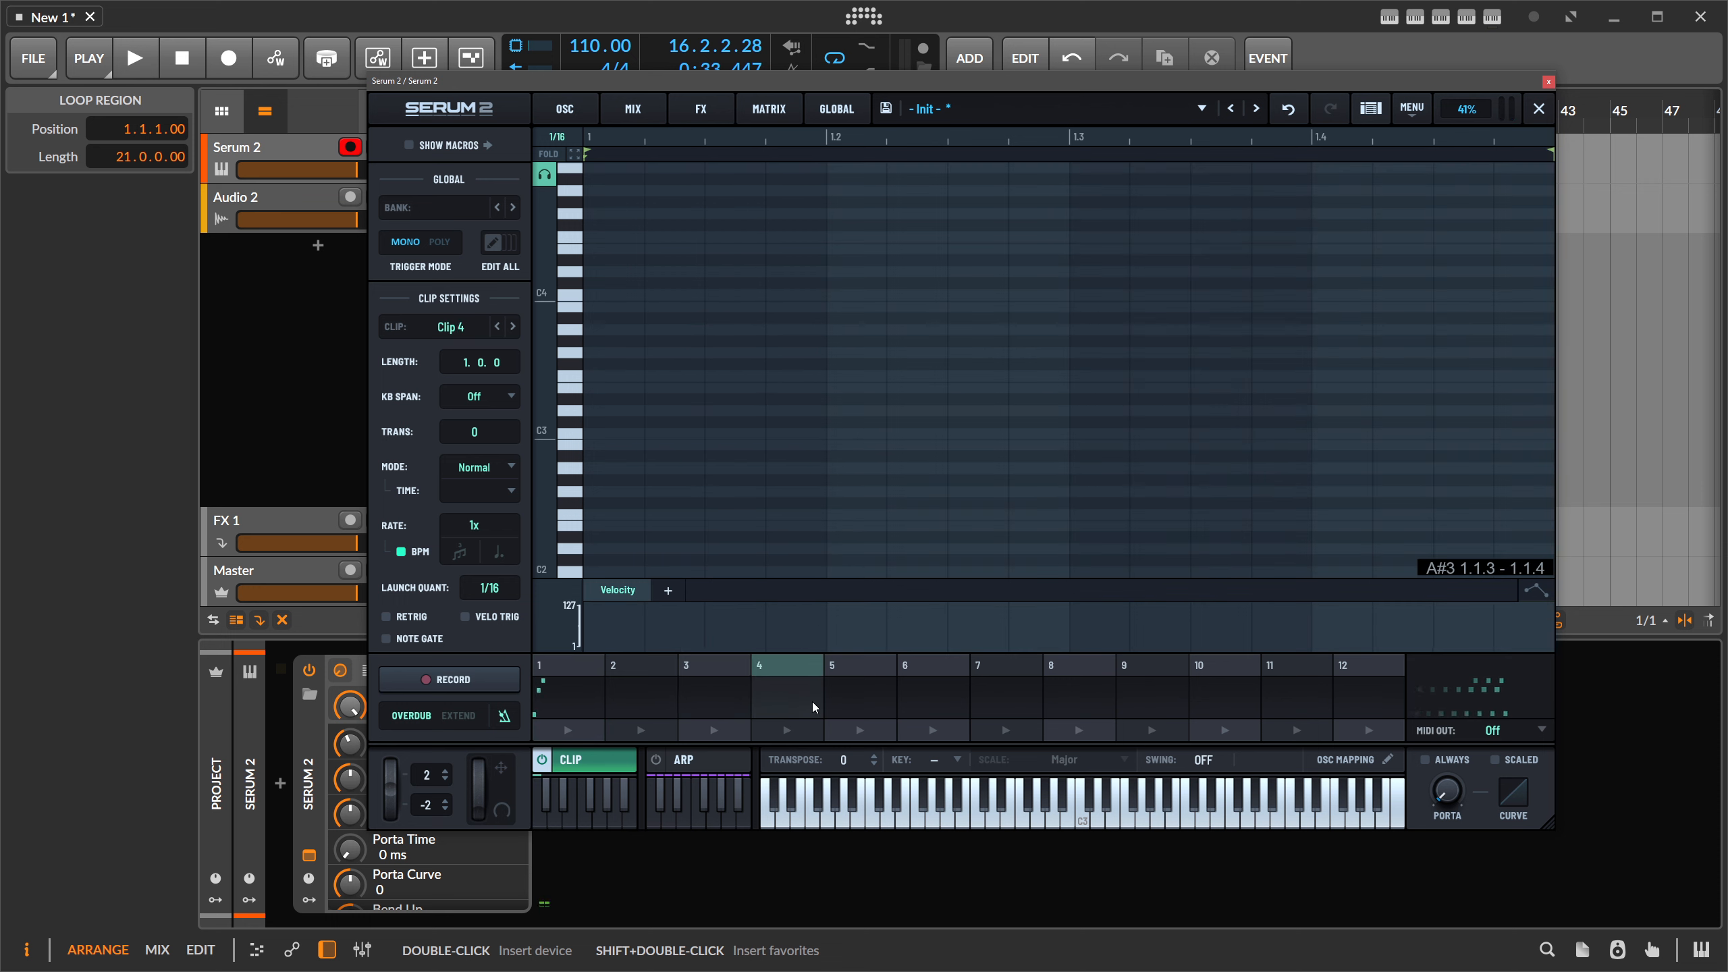
- Record a new melody into Clip 2
left_click(573, 692)
left_click(643, 695)
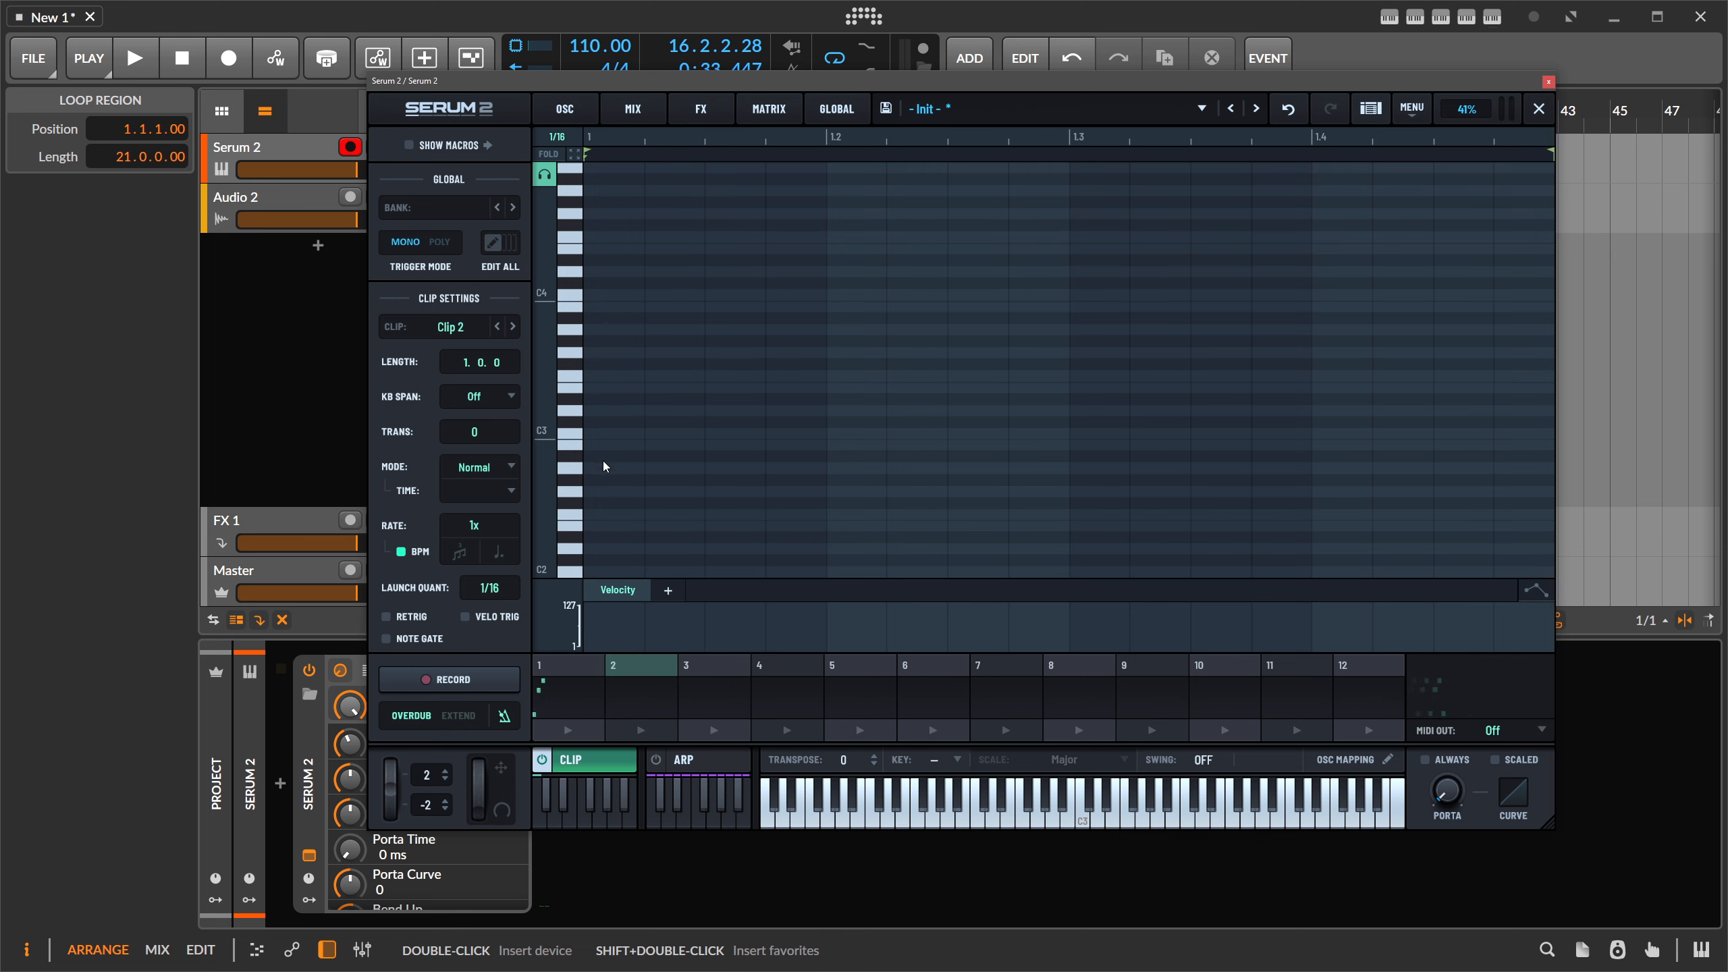
left_click(468, 678)
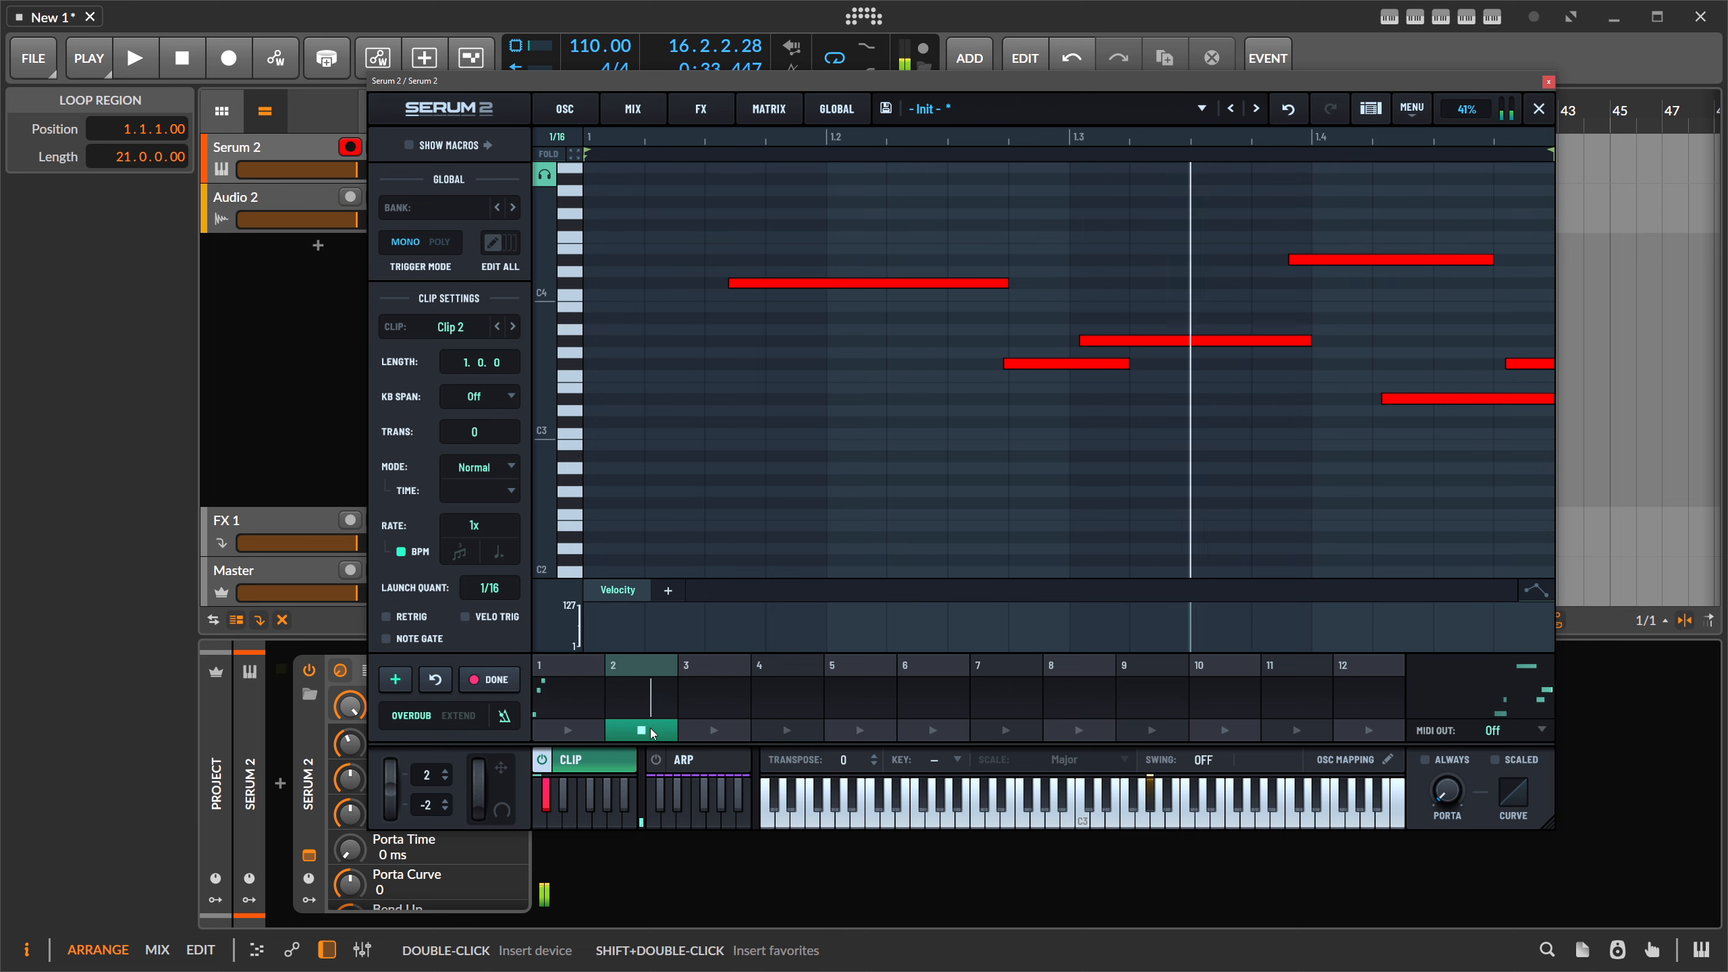
left_click(642, 732)
- Select all the recorded notes and quantize them to the grid
left_click_drag(1235, 275, 1528, 526)
right_click(883, 285)
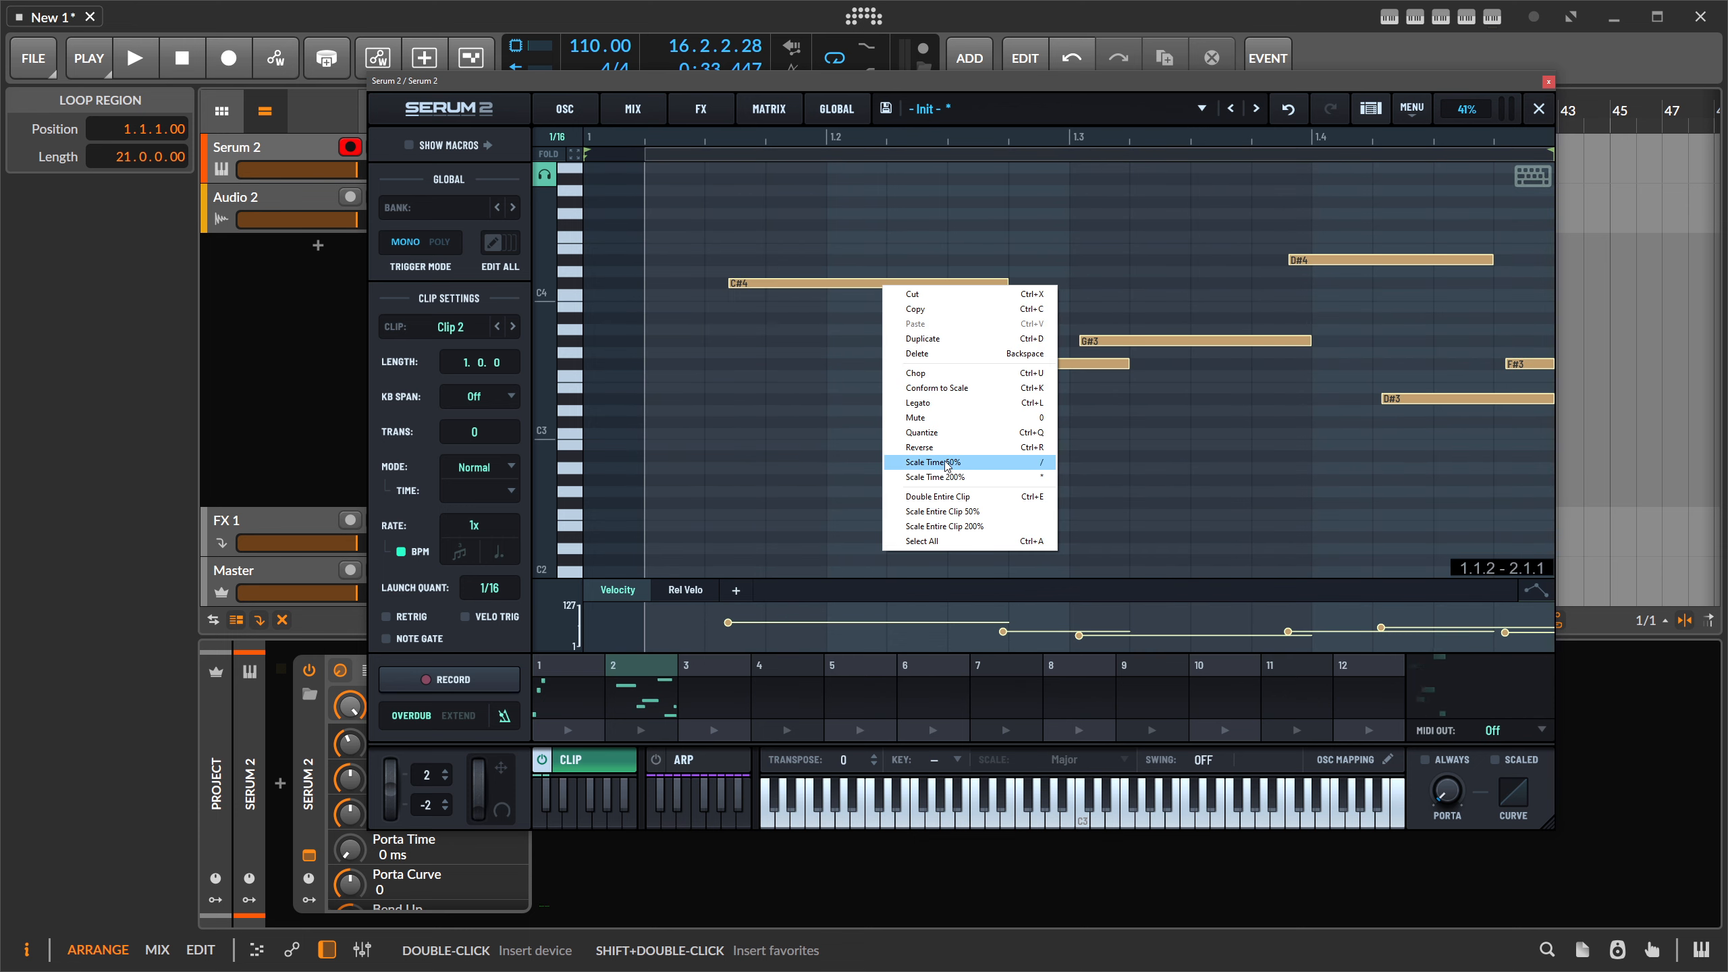
left_click(941, 434)
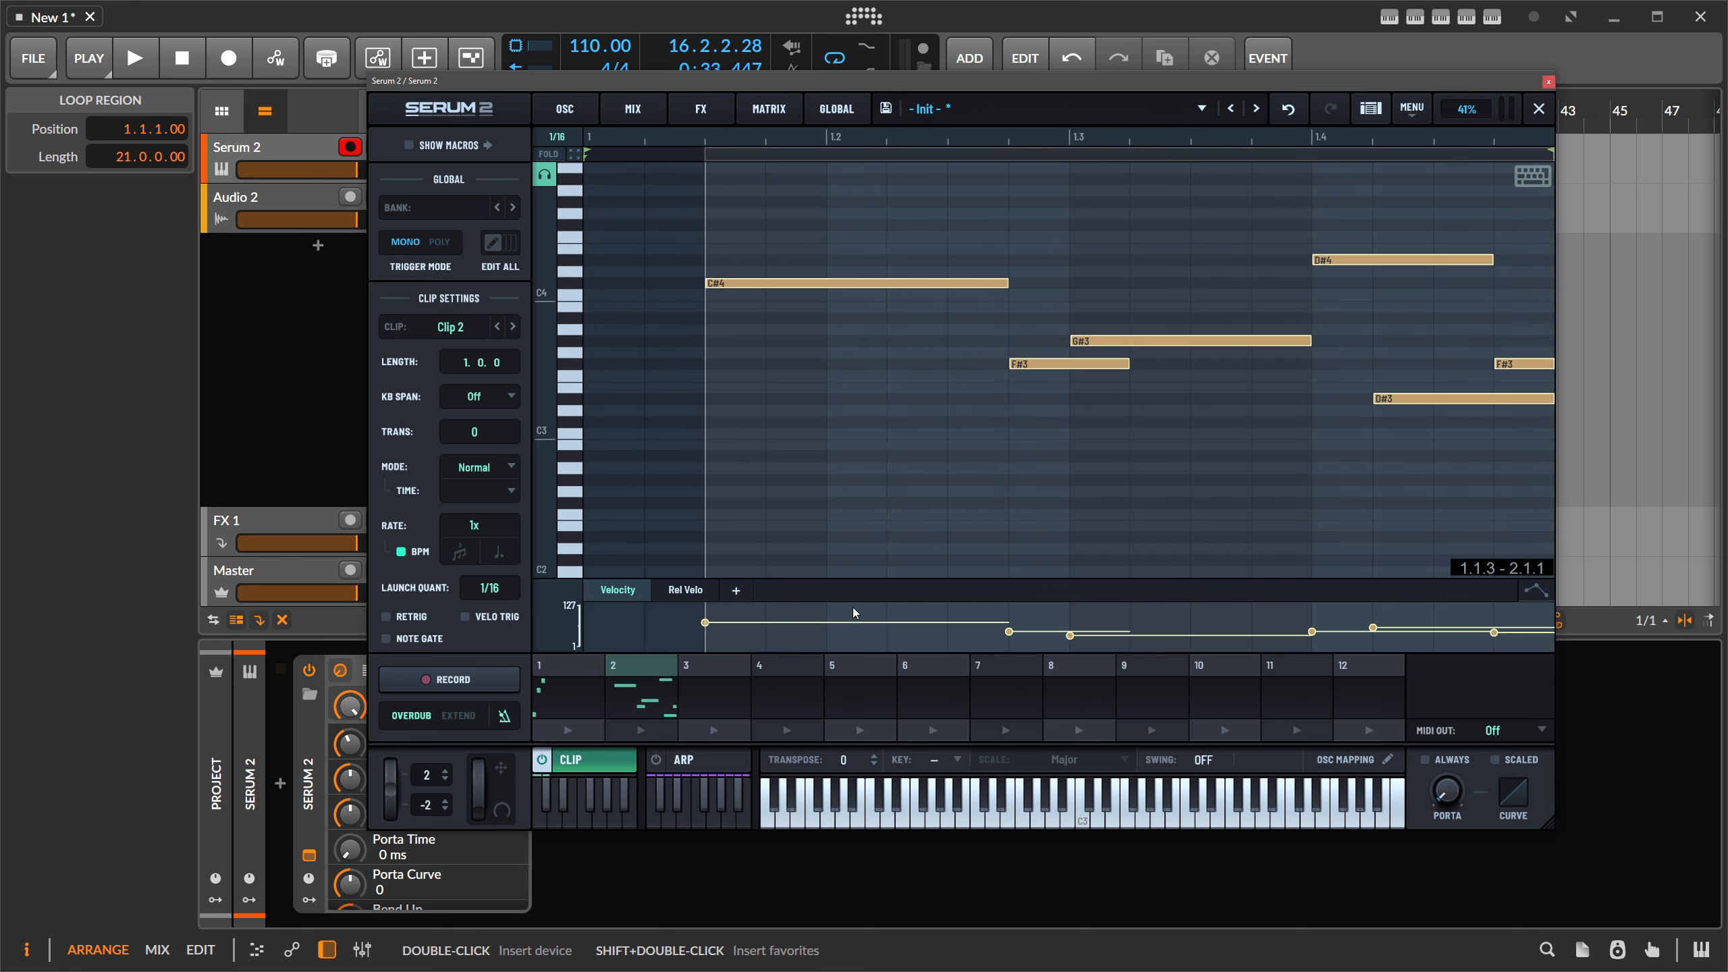
left_click(937, 760)
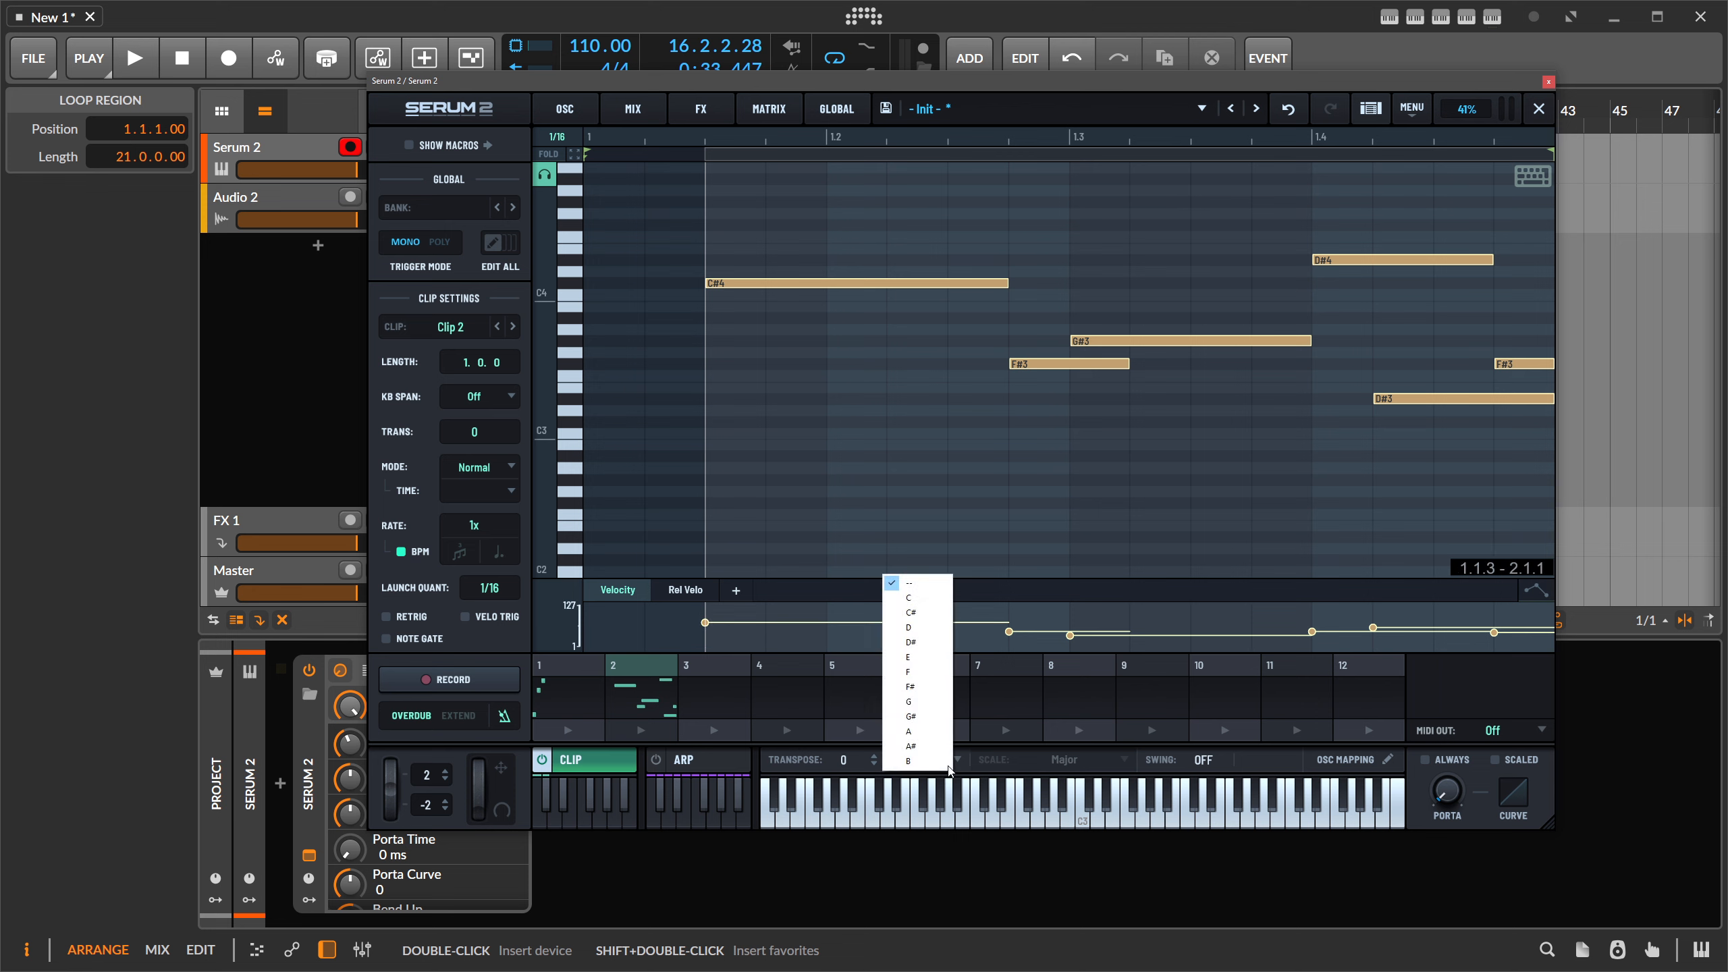
- Set Clip 2's key to D# and its scale to Minor
left_click(933, 645)
left_click(1063, 763)
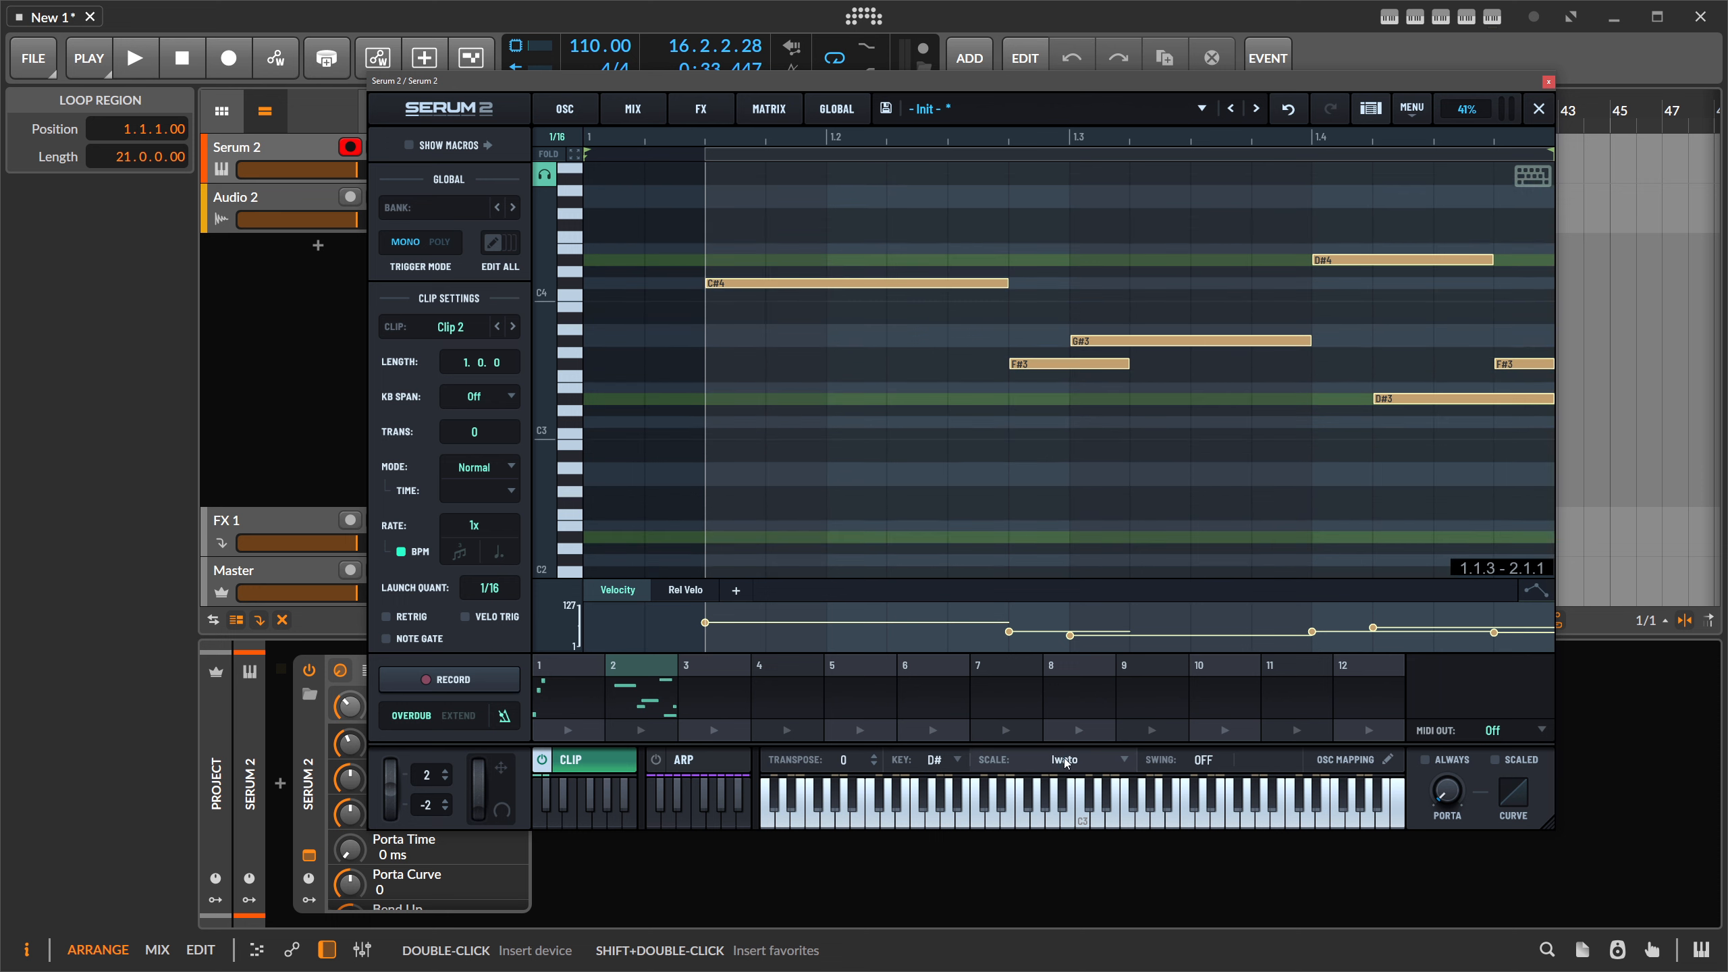
left_click(1066, 763)
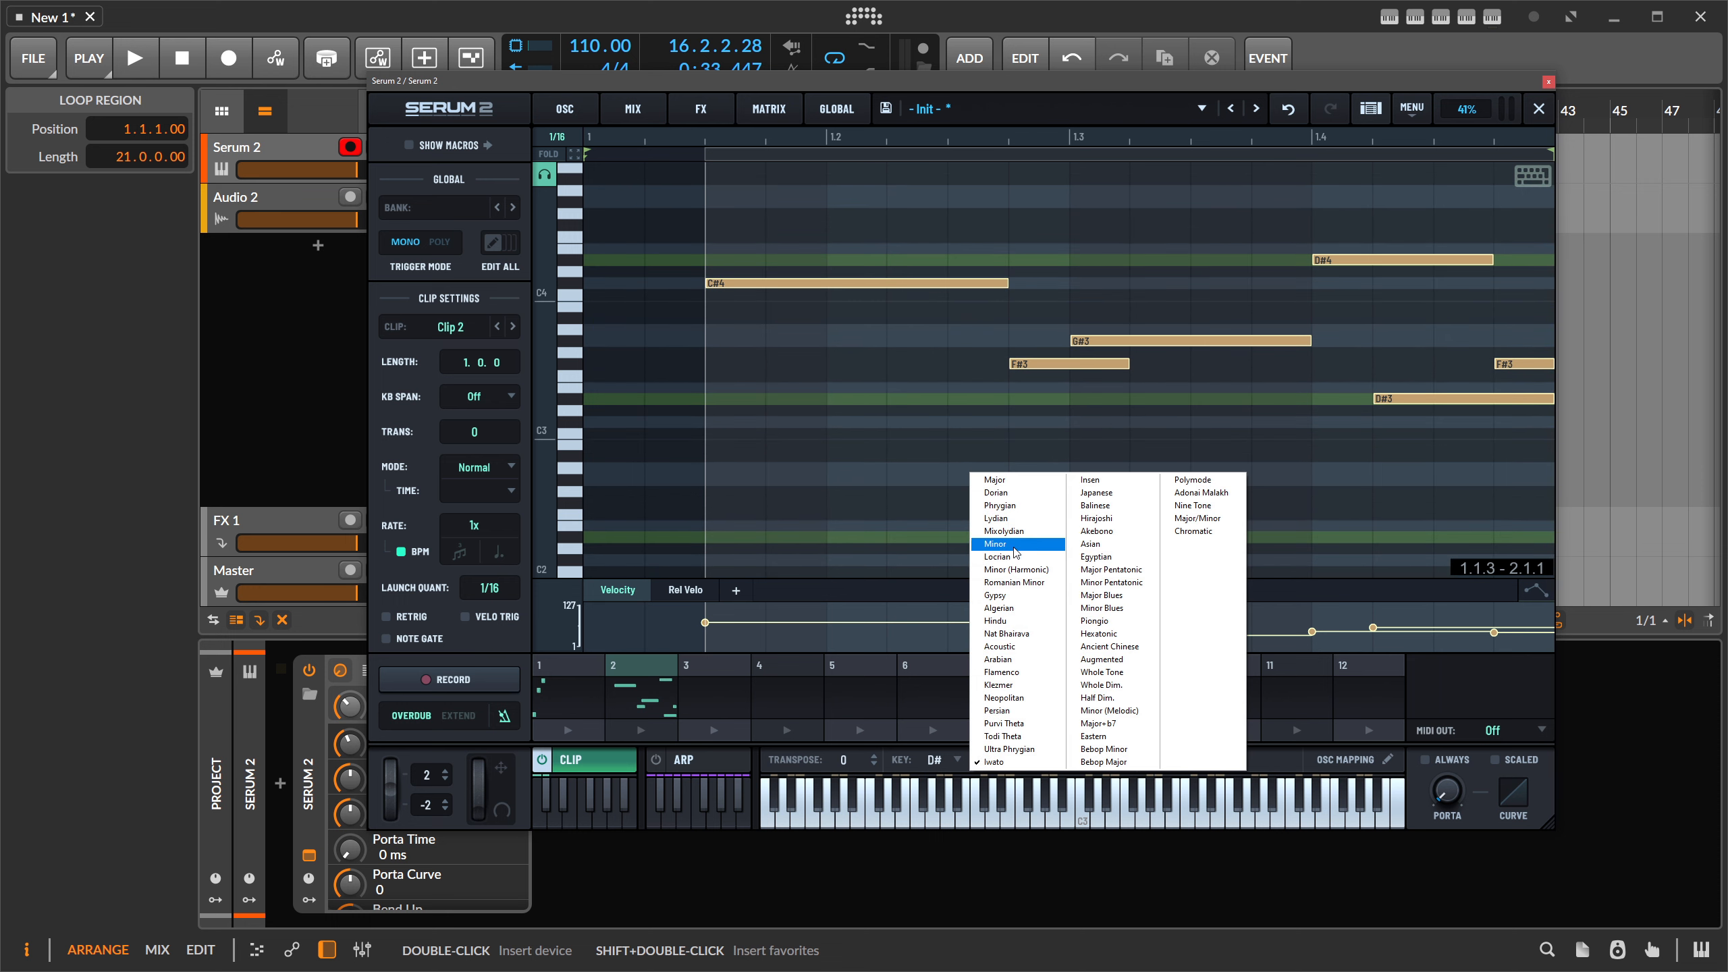
left_click(997, 543)
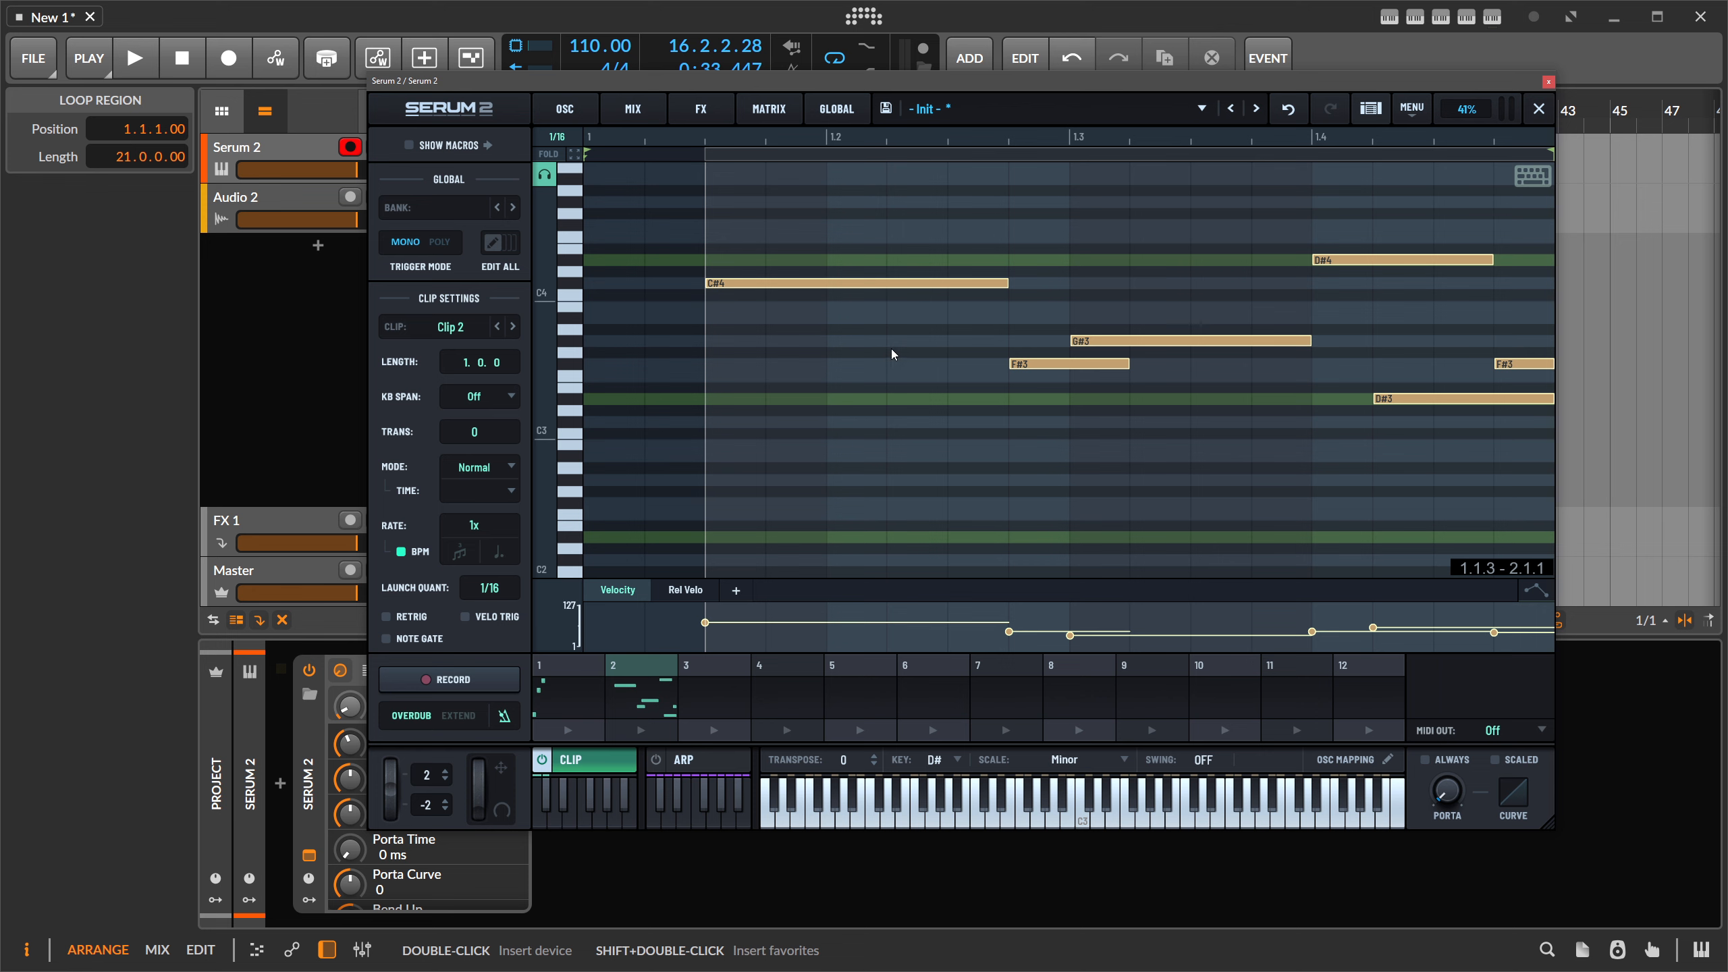
- Conform all of Clip 2's notes to the D# Minor scale
left_click_drag(744, 185, 1487, 531)
right_click(875, 295)
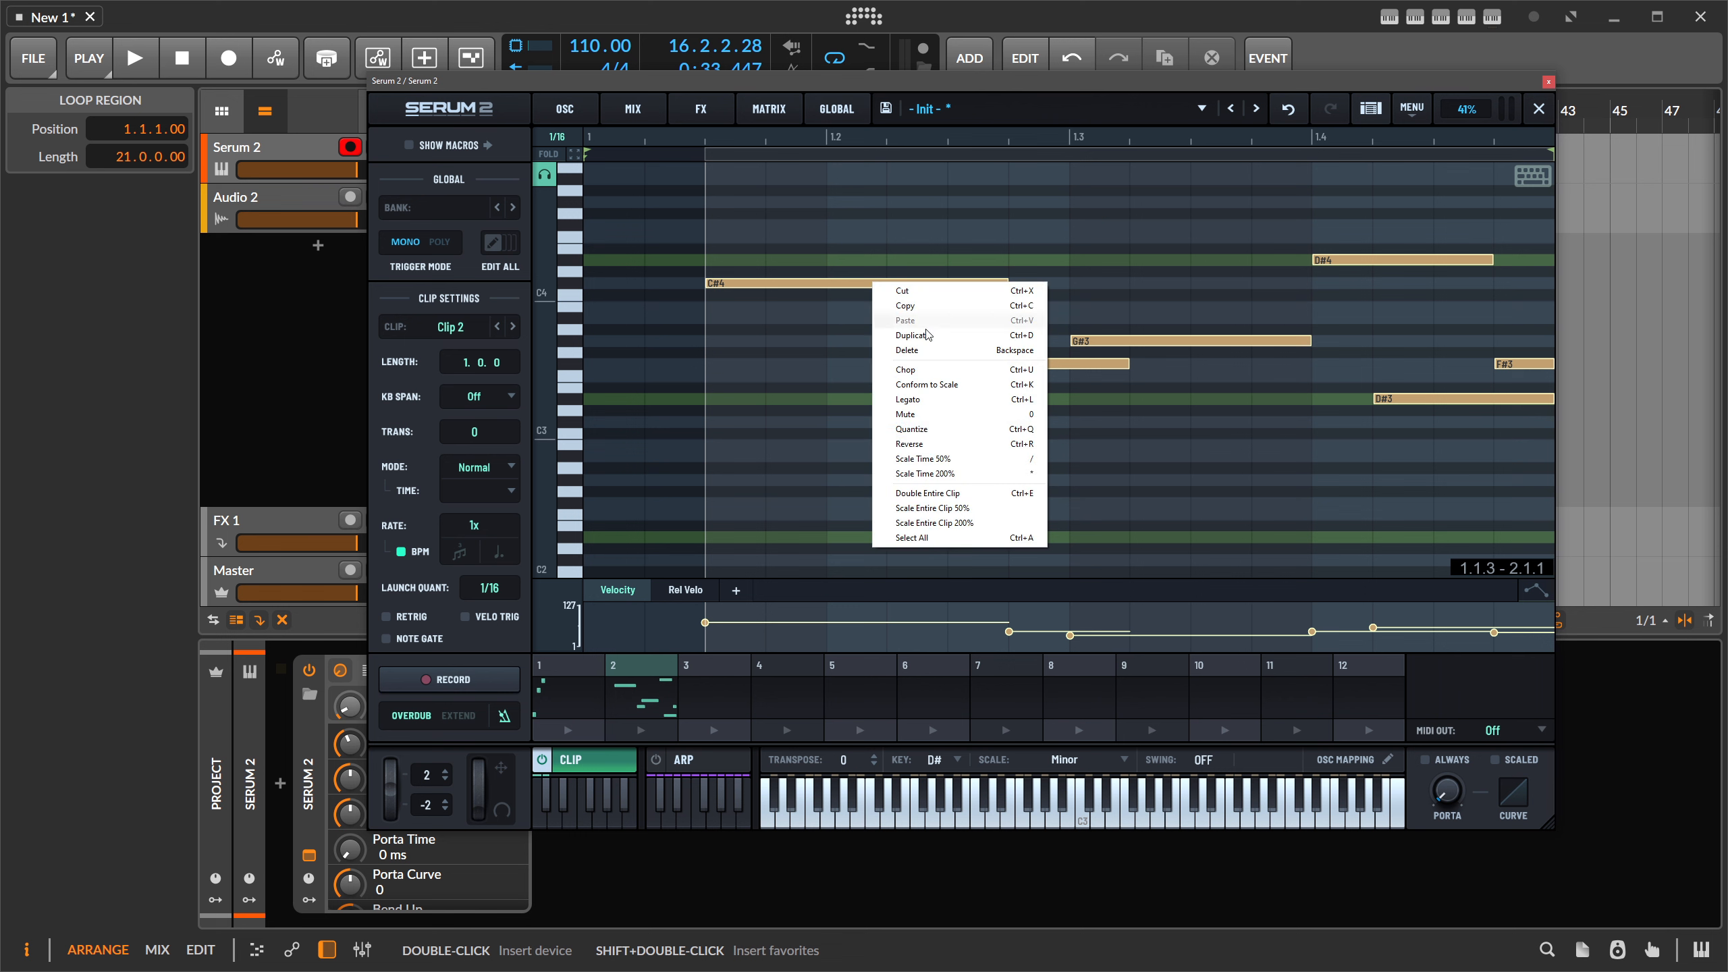
left_click(936, 385)
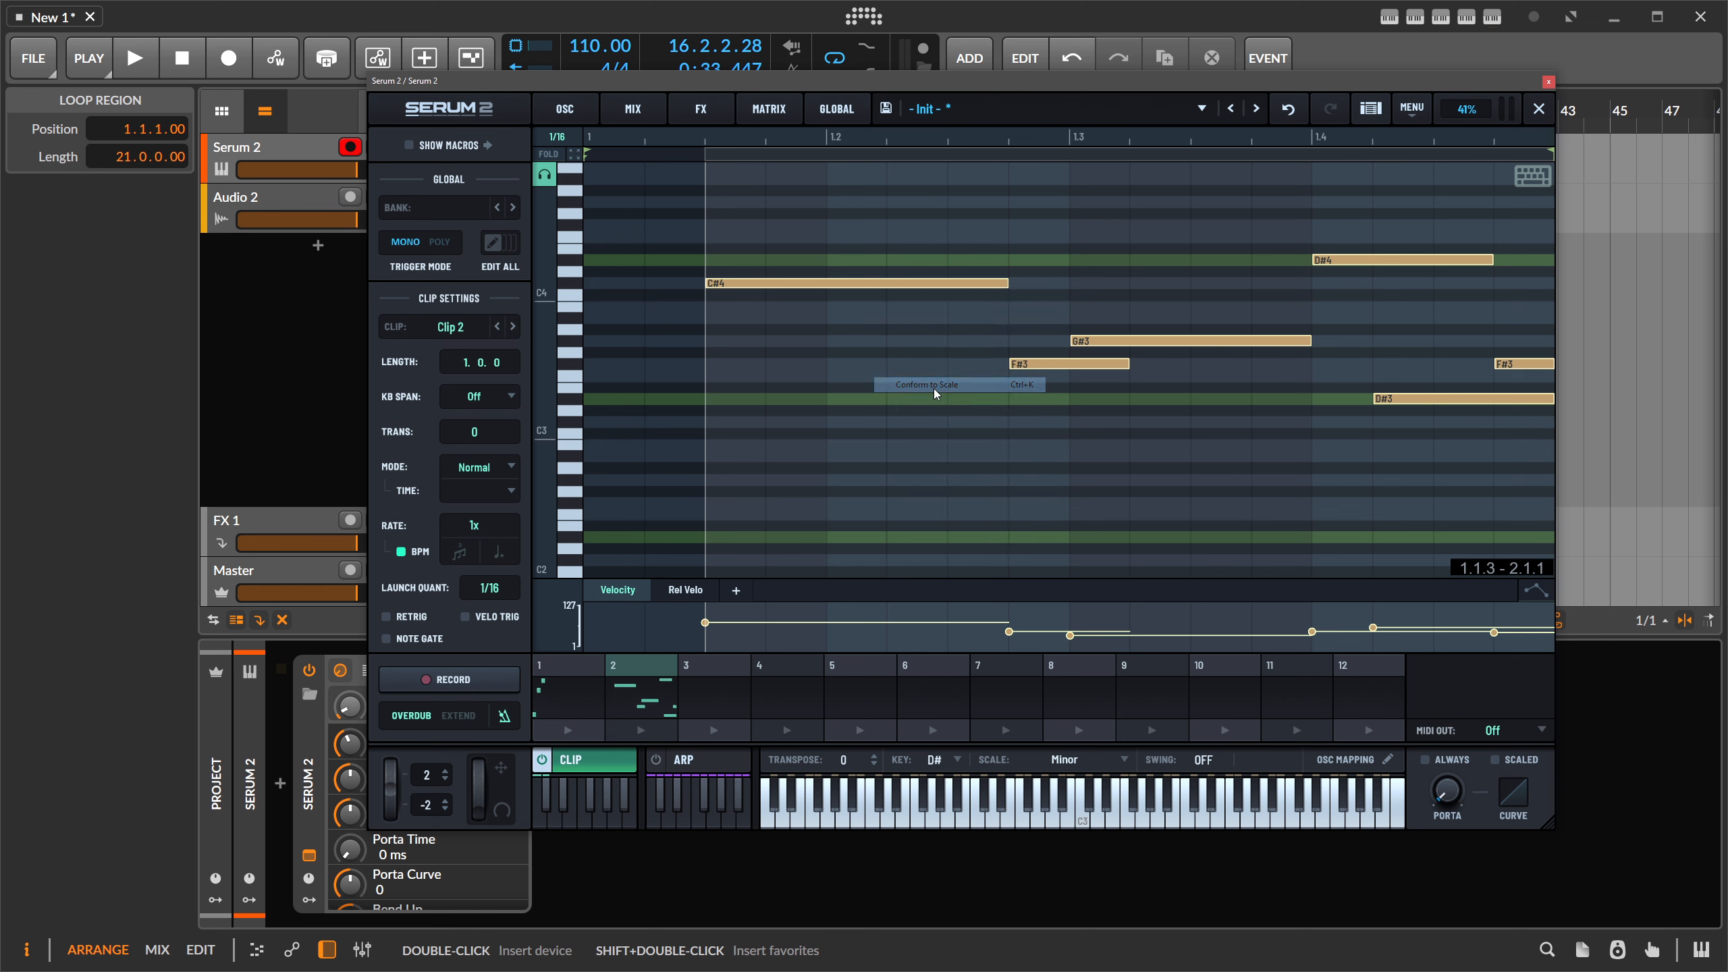
left_click(950, 424)
- Nudge the C#4 note down and conform it again so it lands on B3
left_click(761, 286)
key("Down")
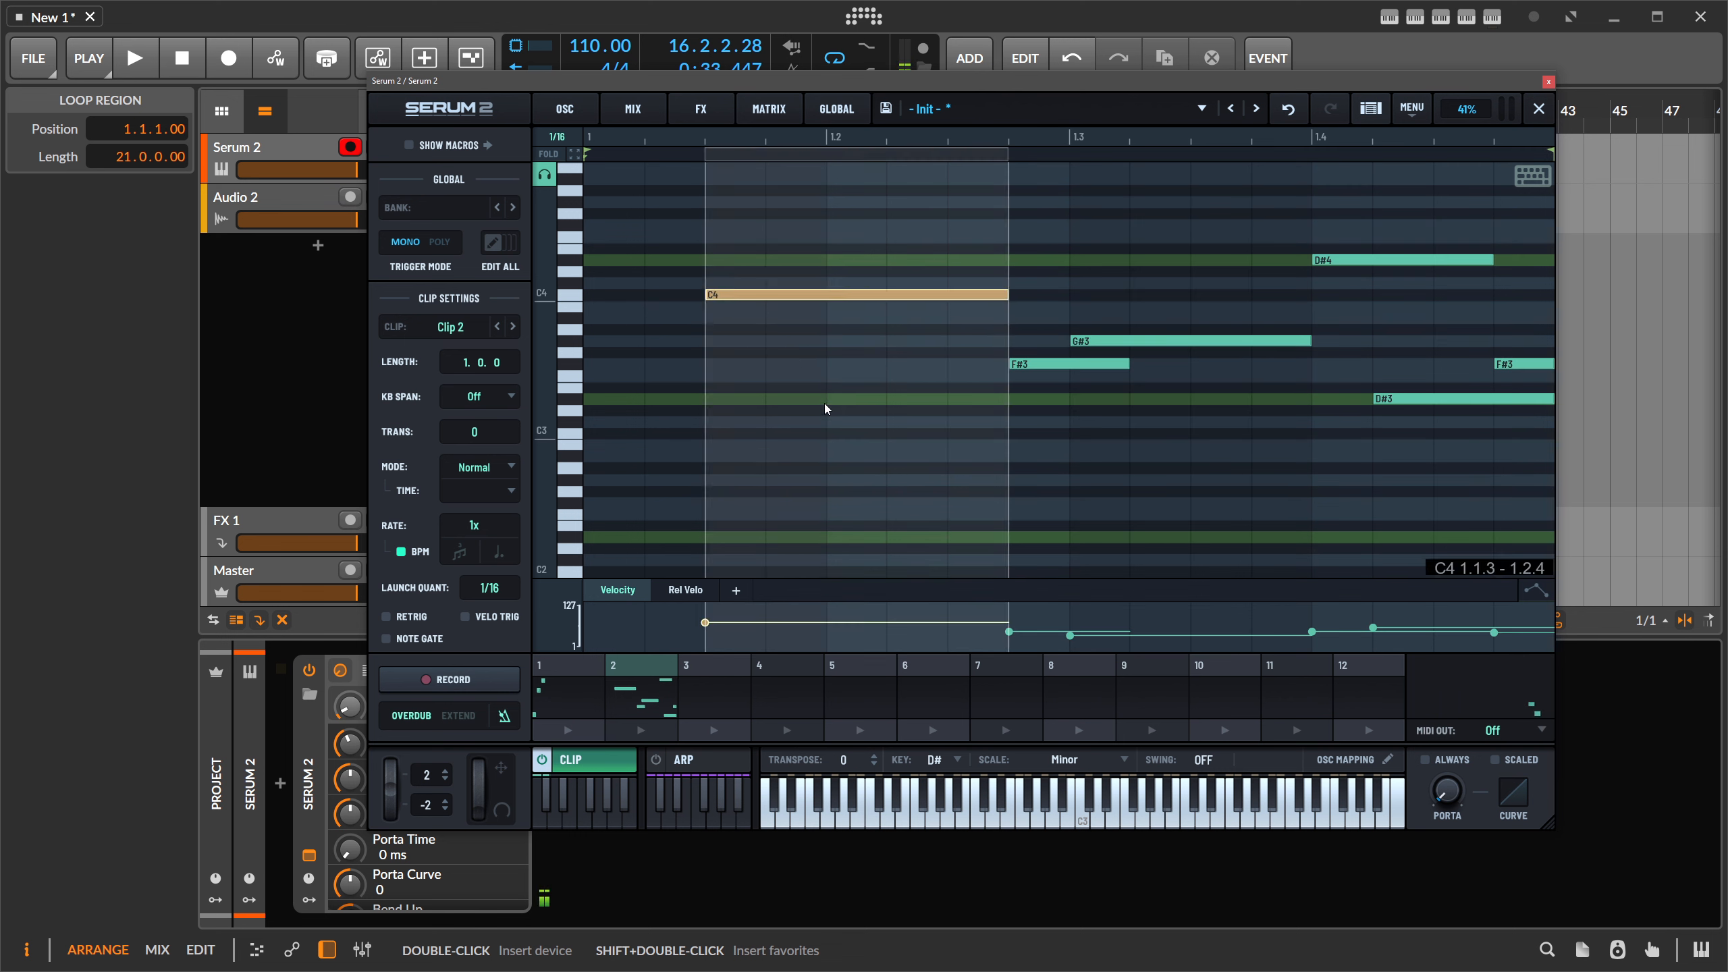
right_click(814, 295)
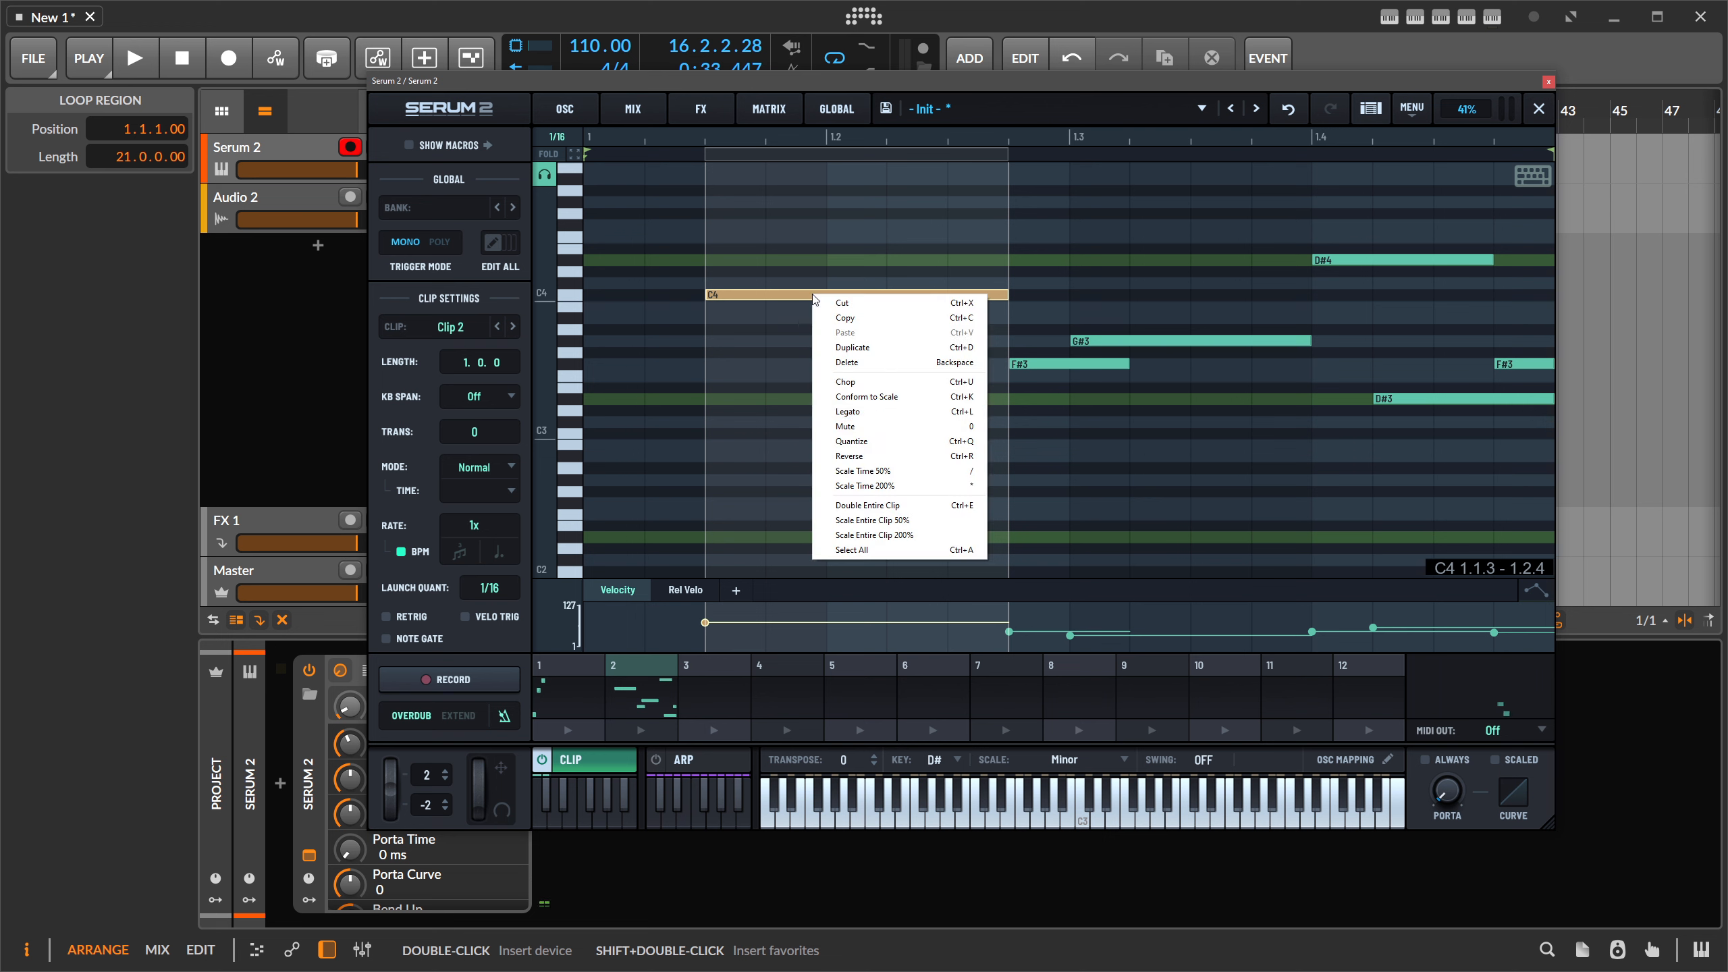
left_click(876, 401)
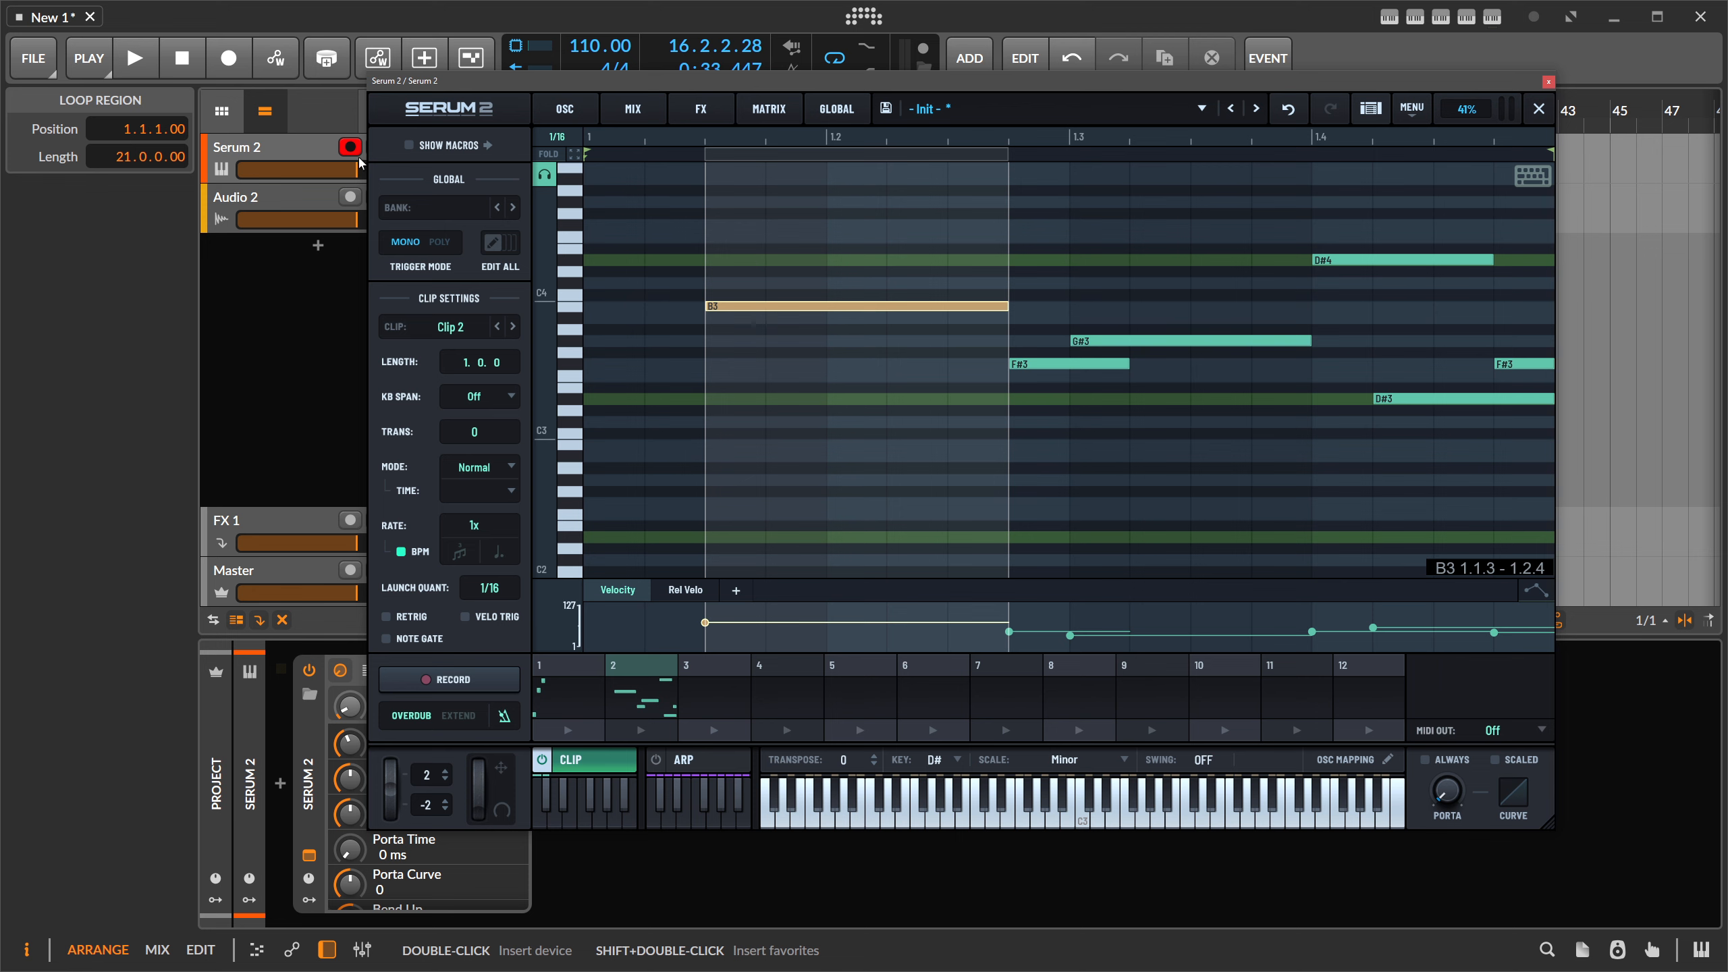
left_click_drag(430, 81, 470, 222)
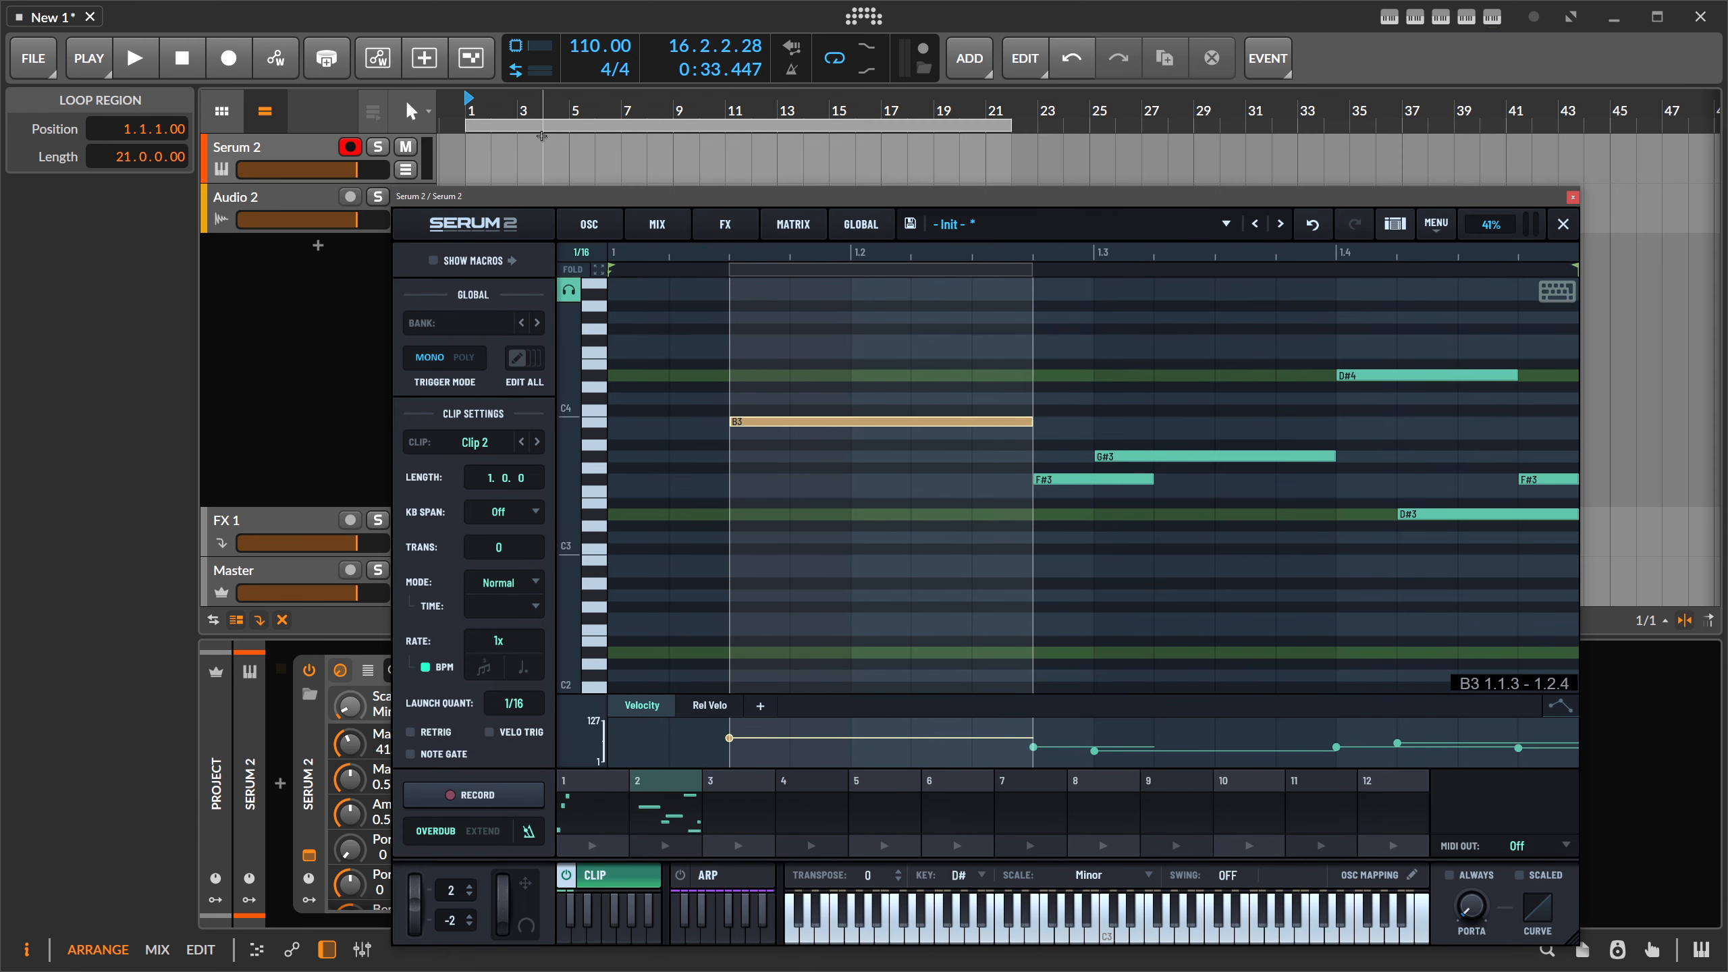
left_click_drag(827, 198, 799, 148)
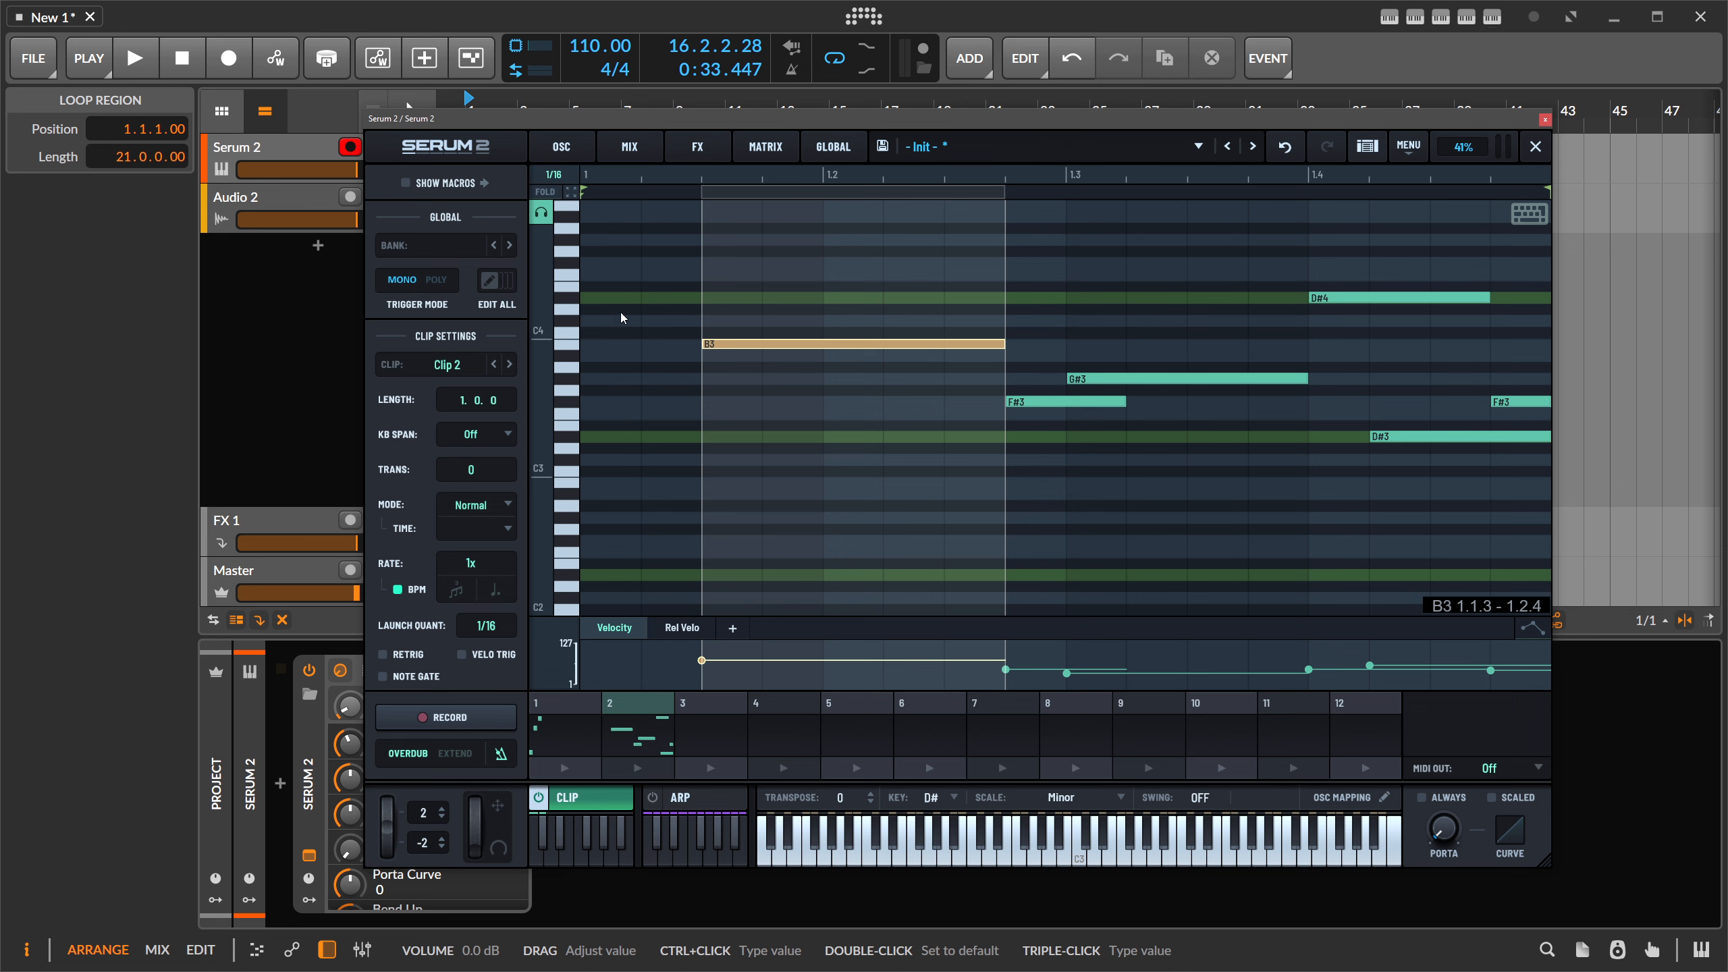
left_click(688, 814)
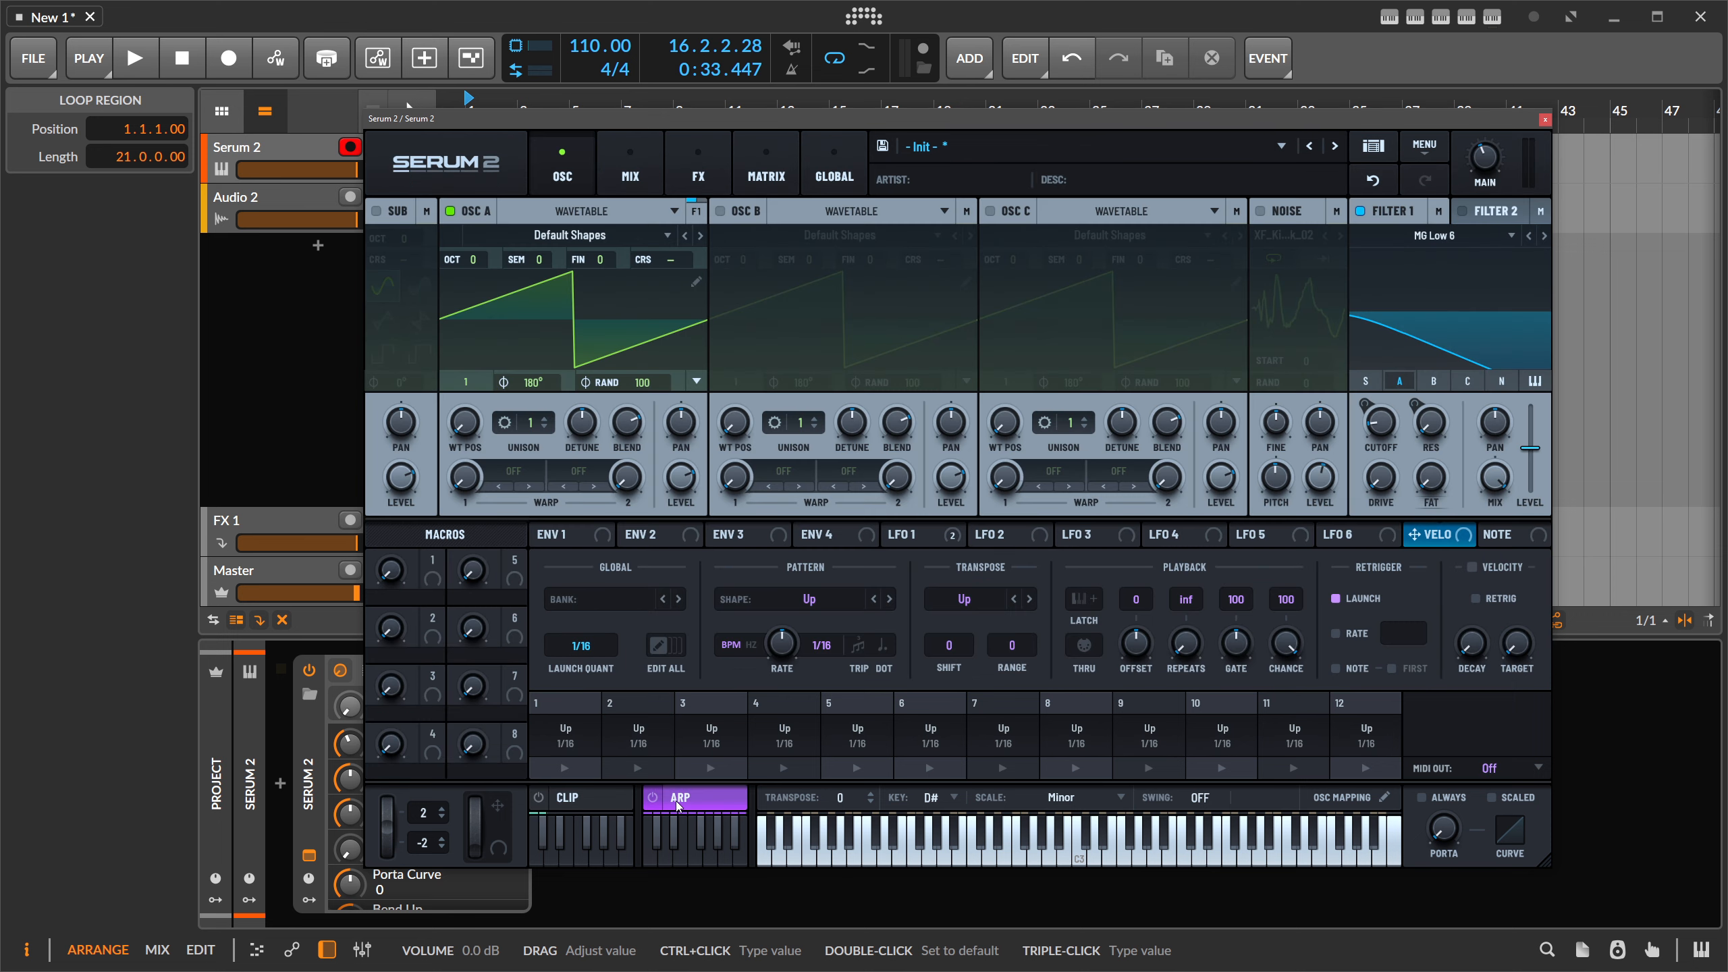
- Give Envelope 1 a 381 ms decay with -∞ dB sustain and route it to Filter 1 cutoff
left_click(802, 598)
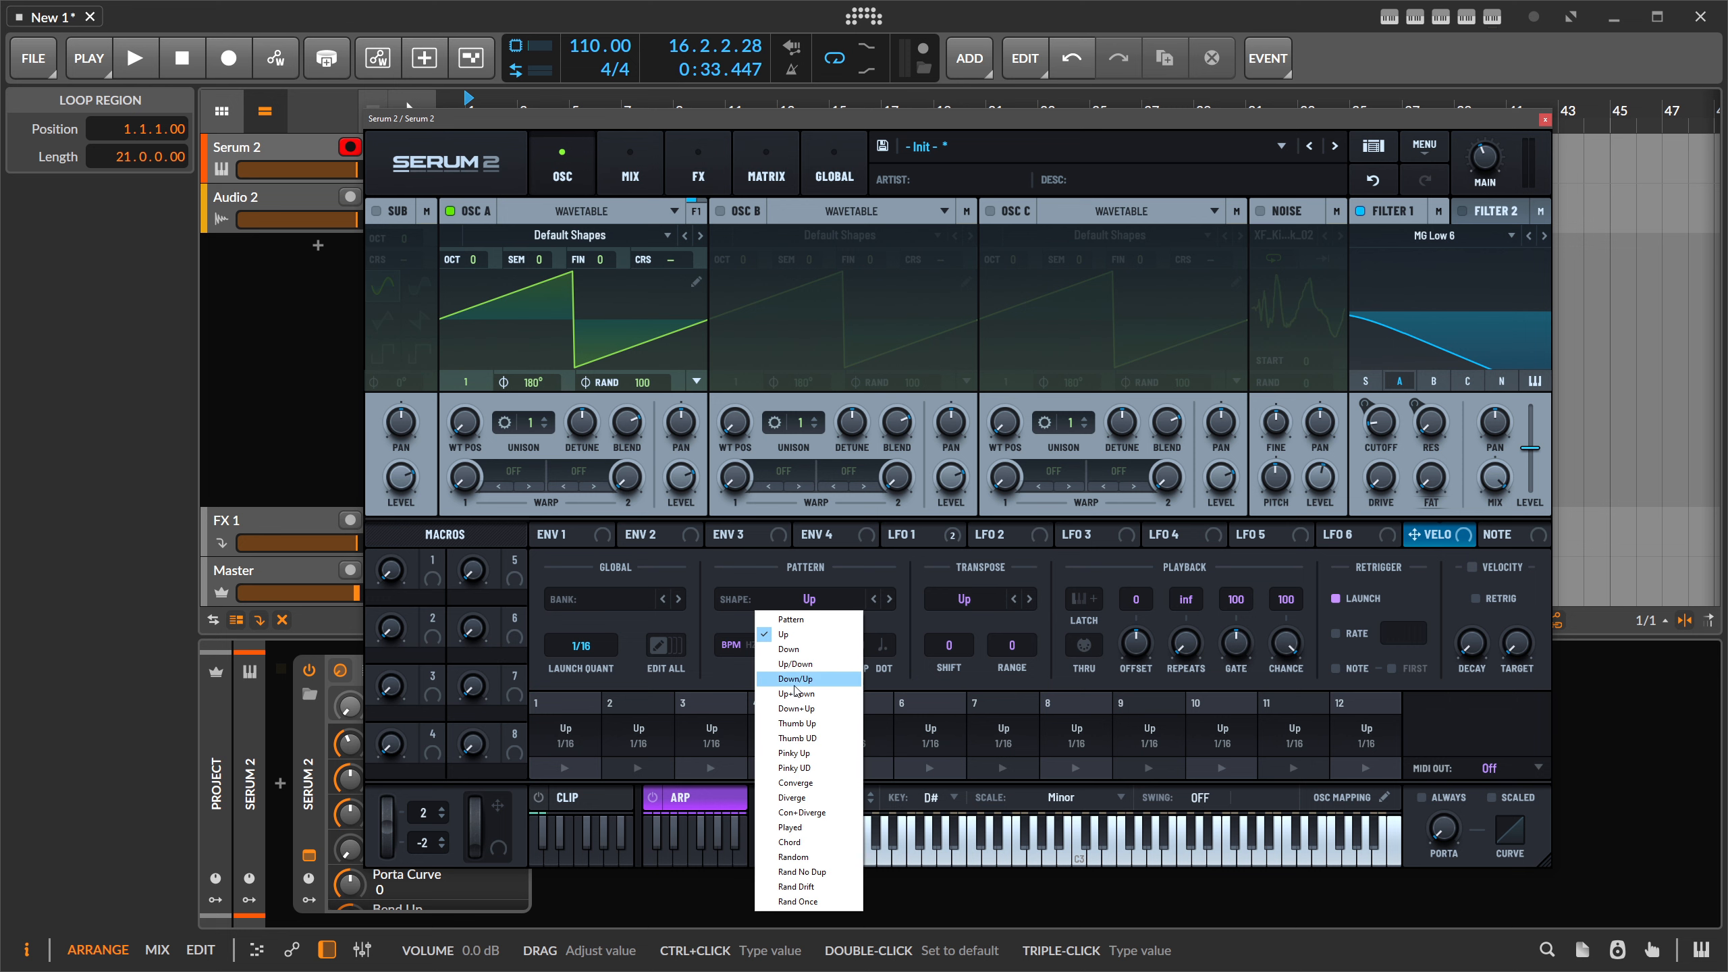
left_click(838, 569)
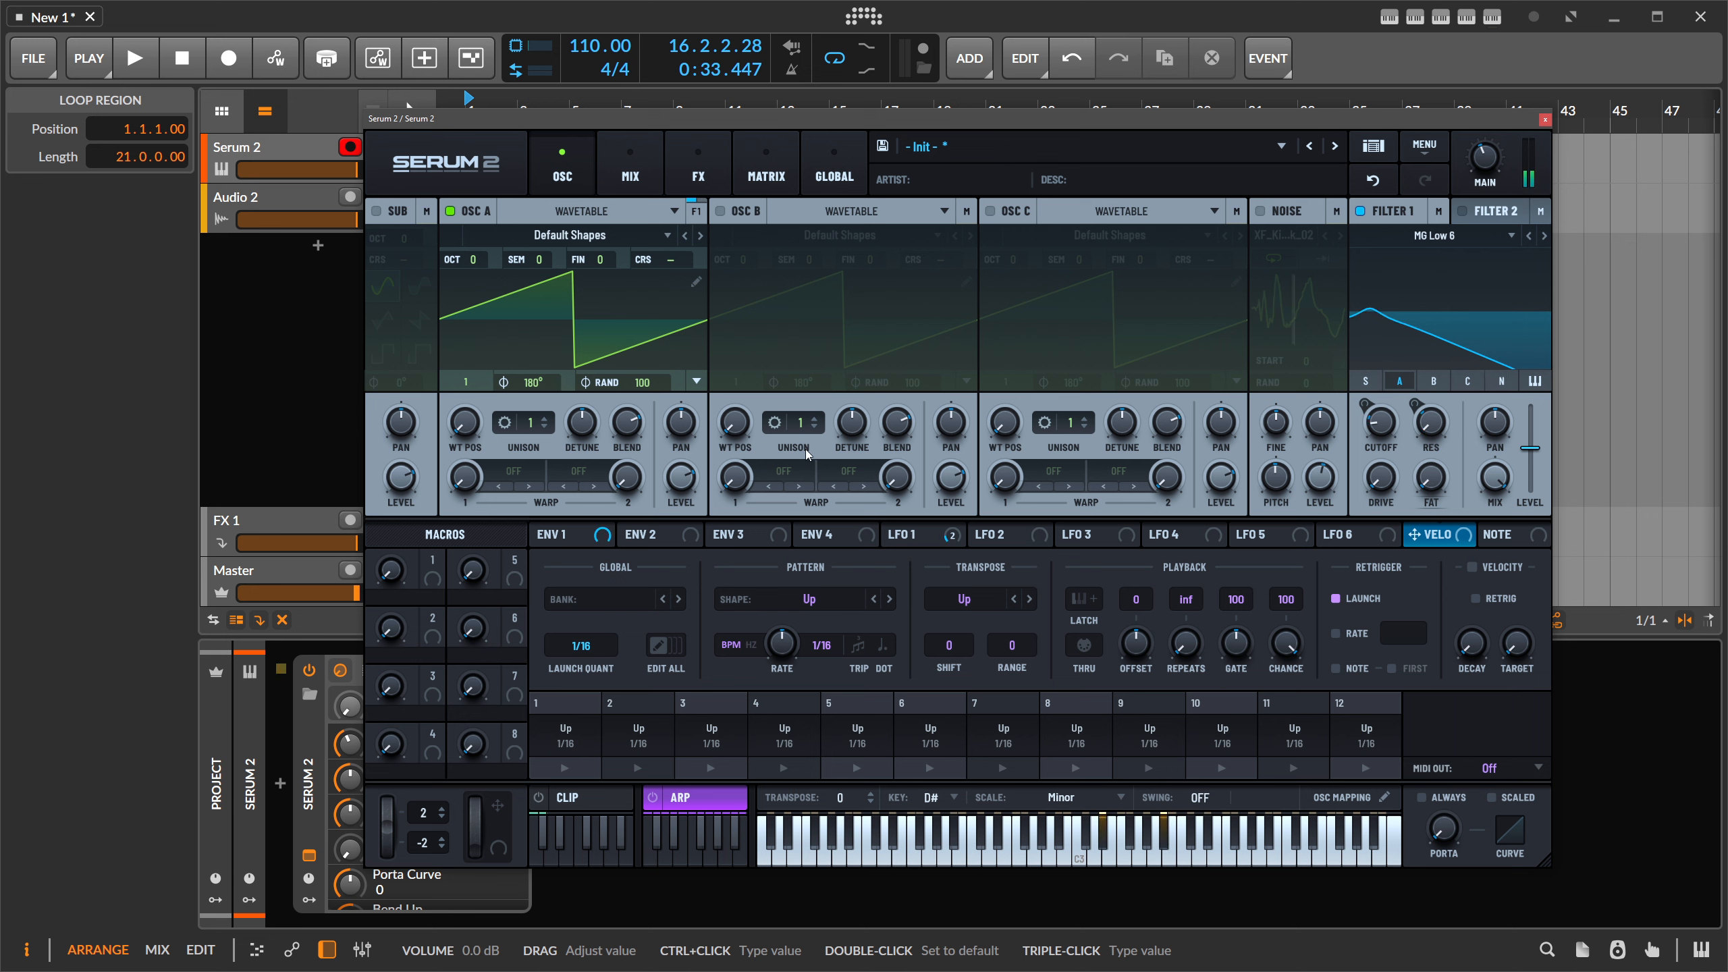
left_click(554, 535)
left_click_drag(625, 555, 570, 689)
left_click_drag(540, 534, 1396, 403)
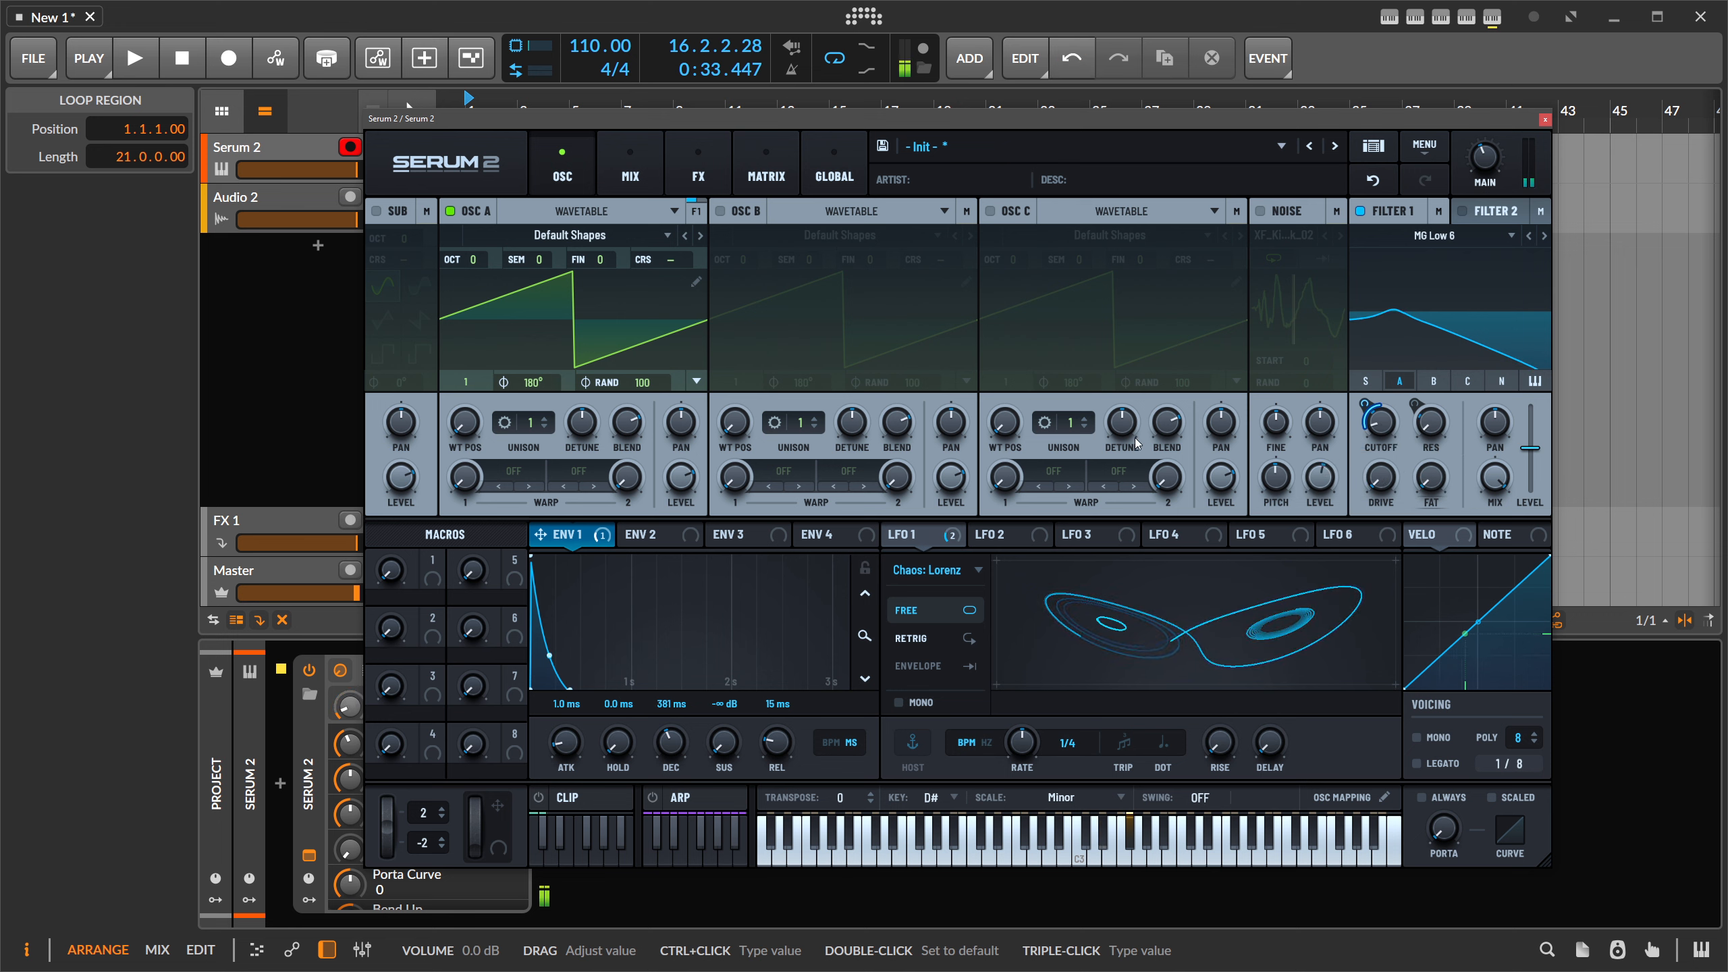
- Turn on the arpeggiator and remove all of LFO 1's modulation destinations
left_click(653, 797)
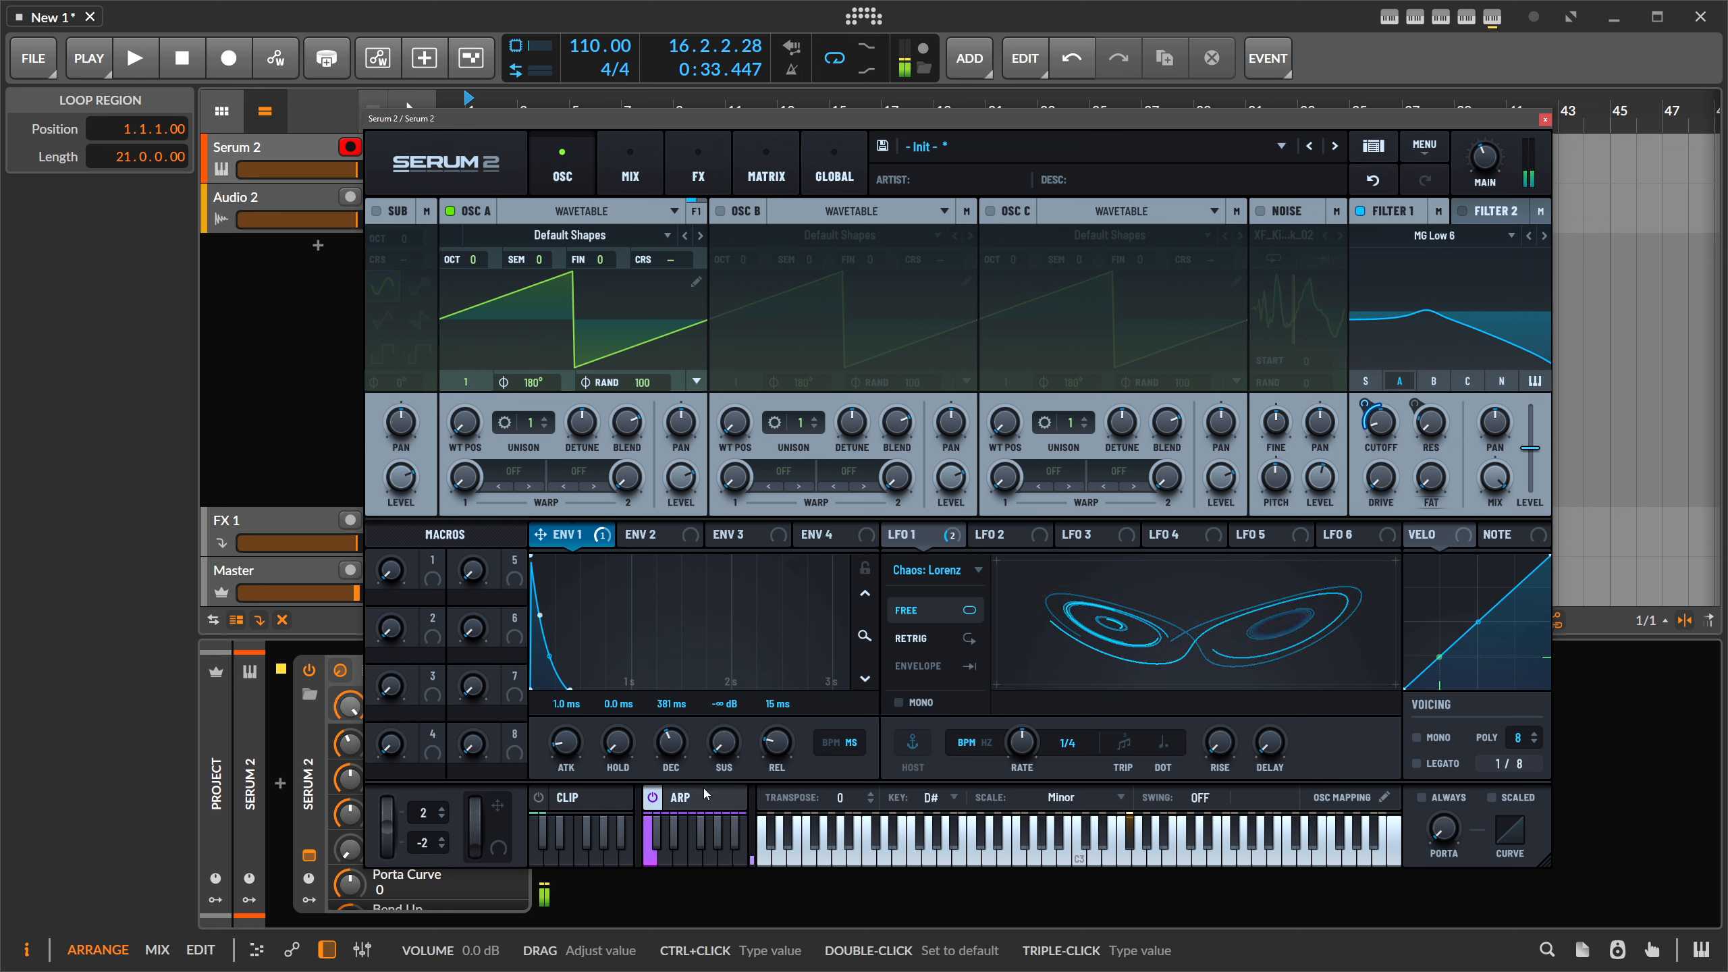
left_click_drag(1365, 415, 1365, 427)
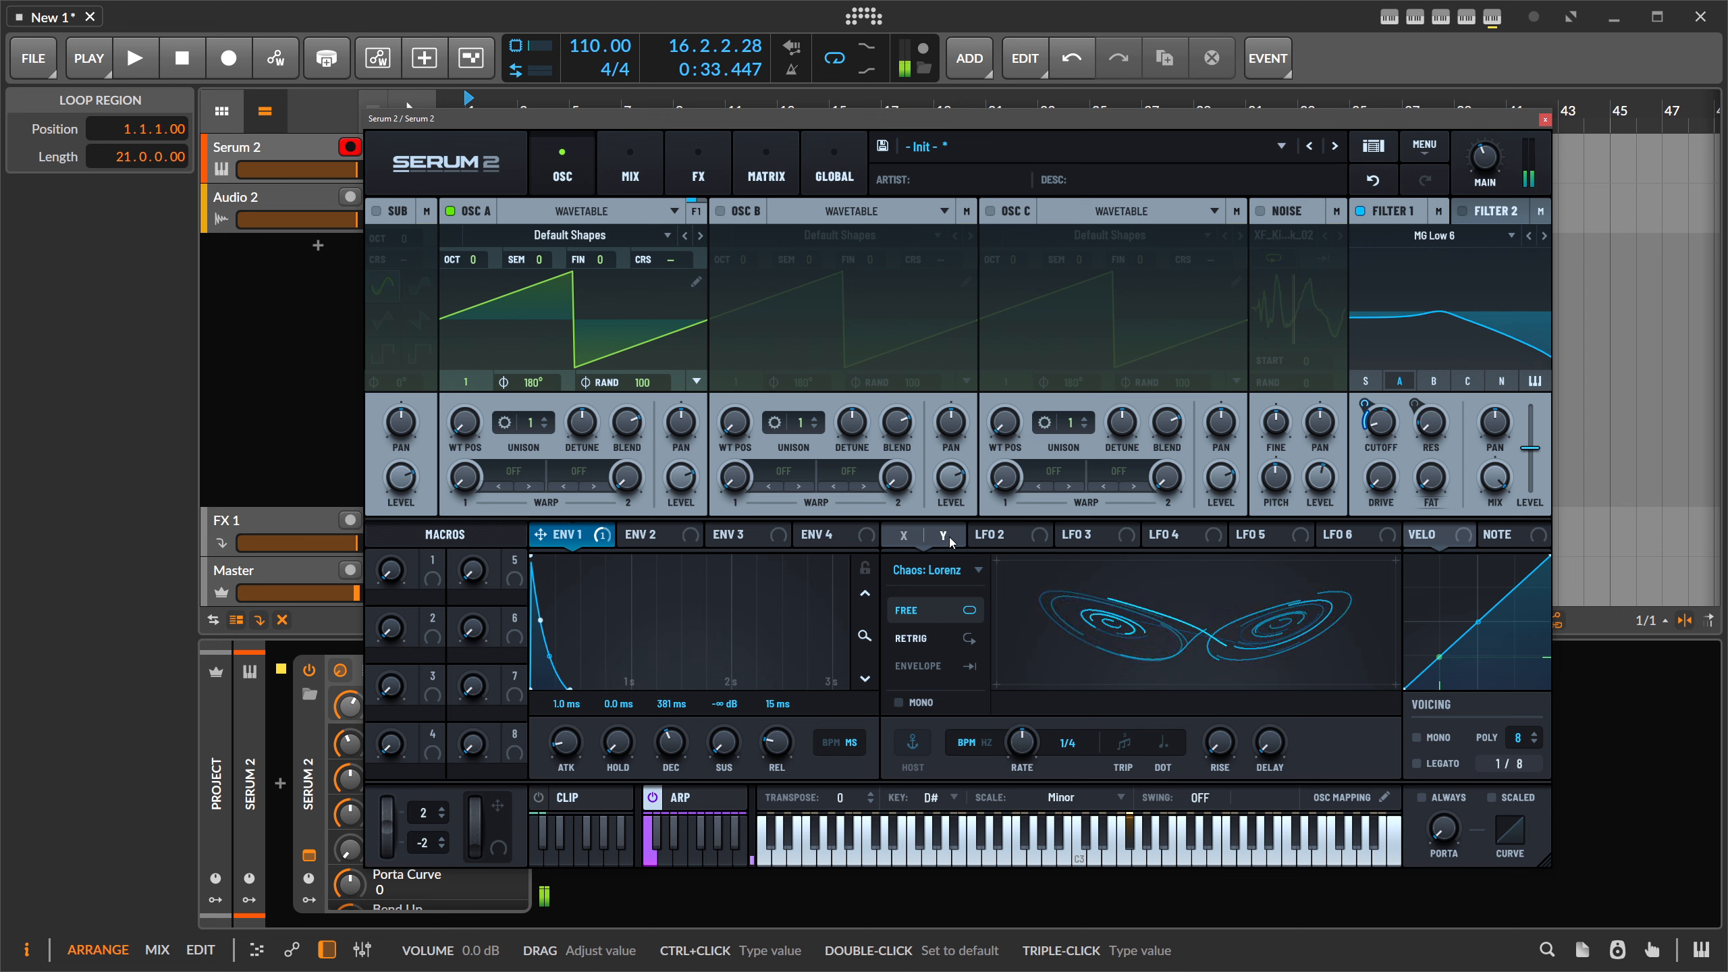
left_click(949, 535)
left_click(976, 577)
right_click(910, 534)
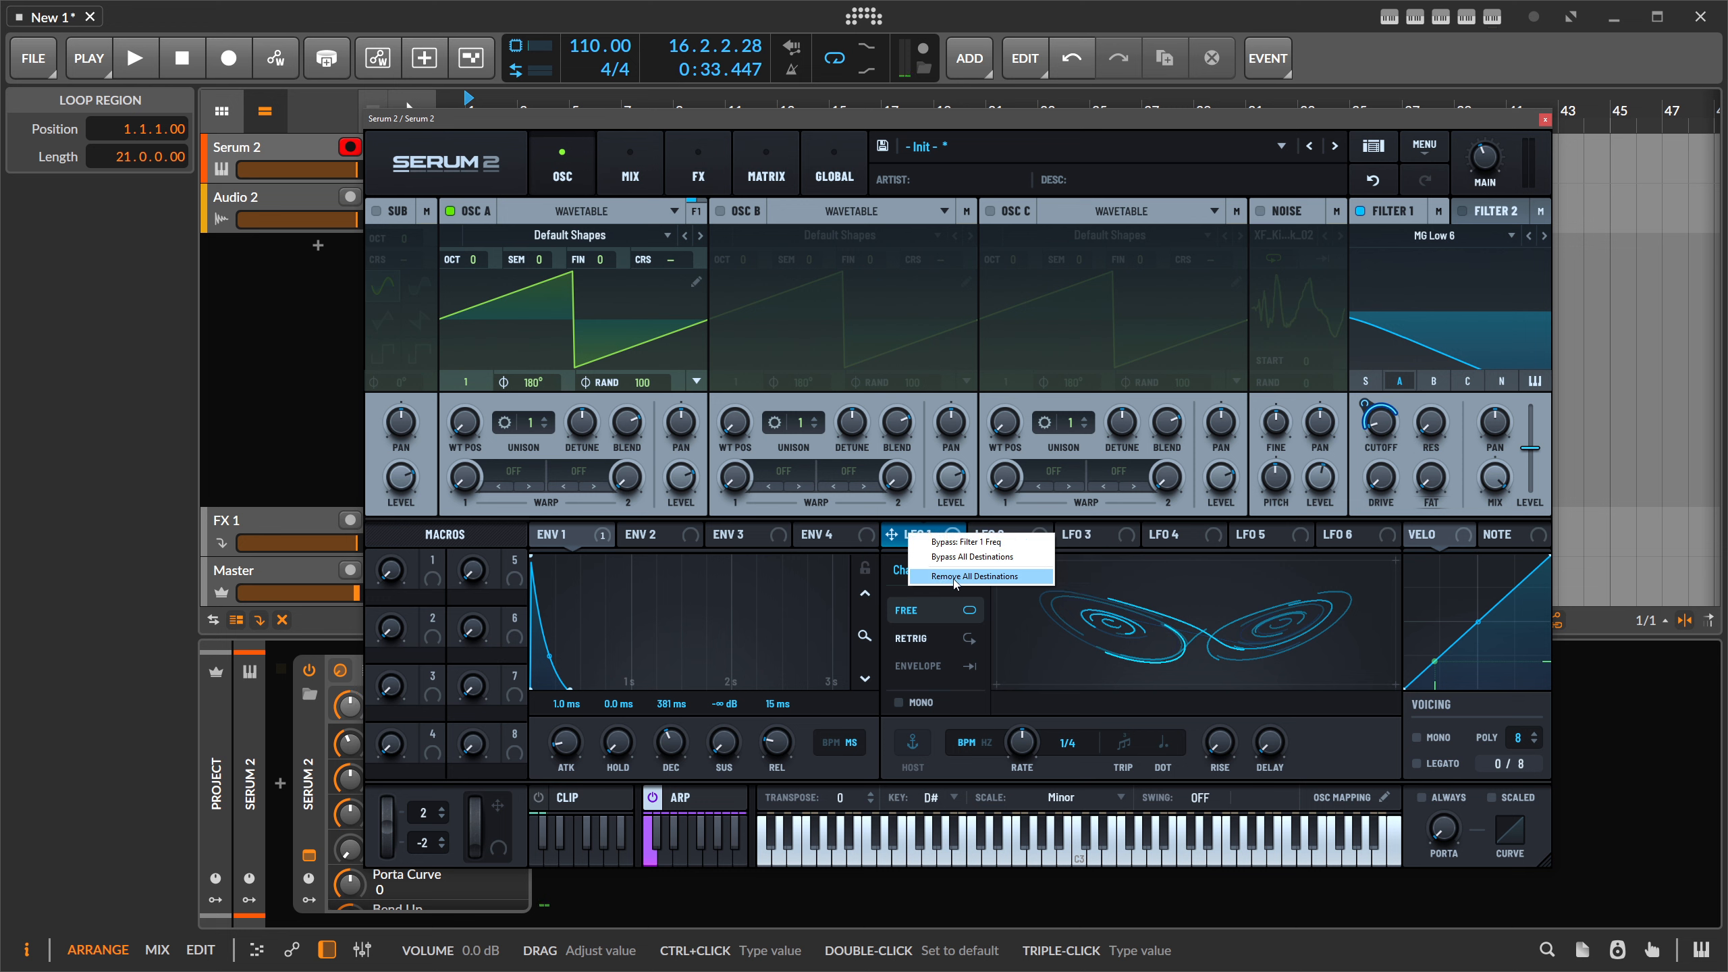
left_click(943, 576)
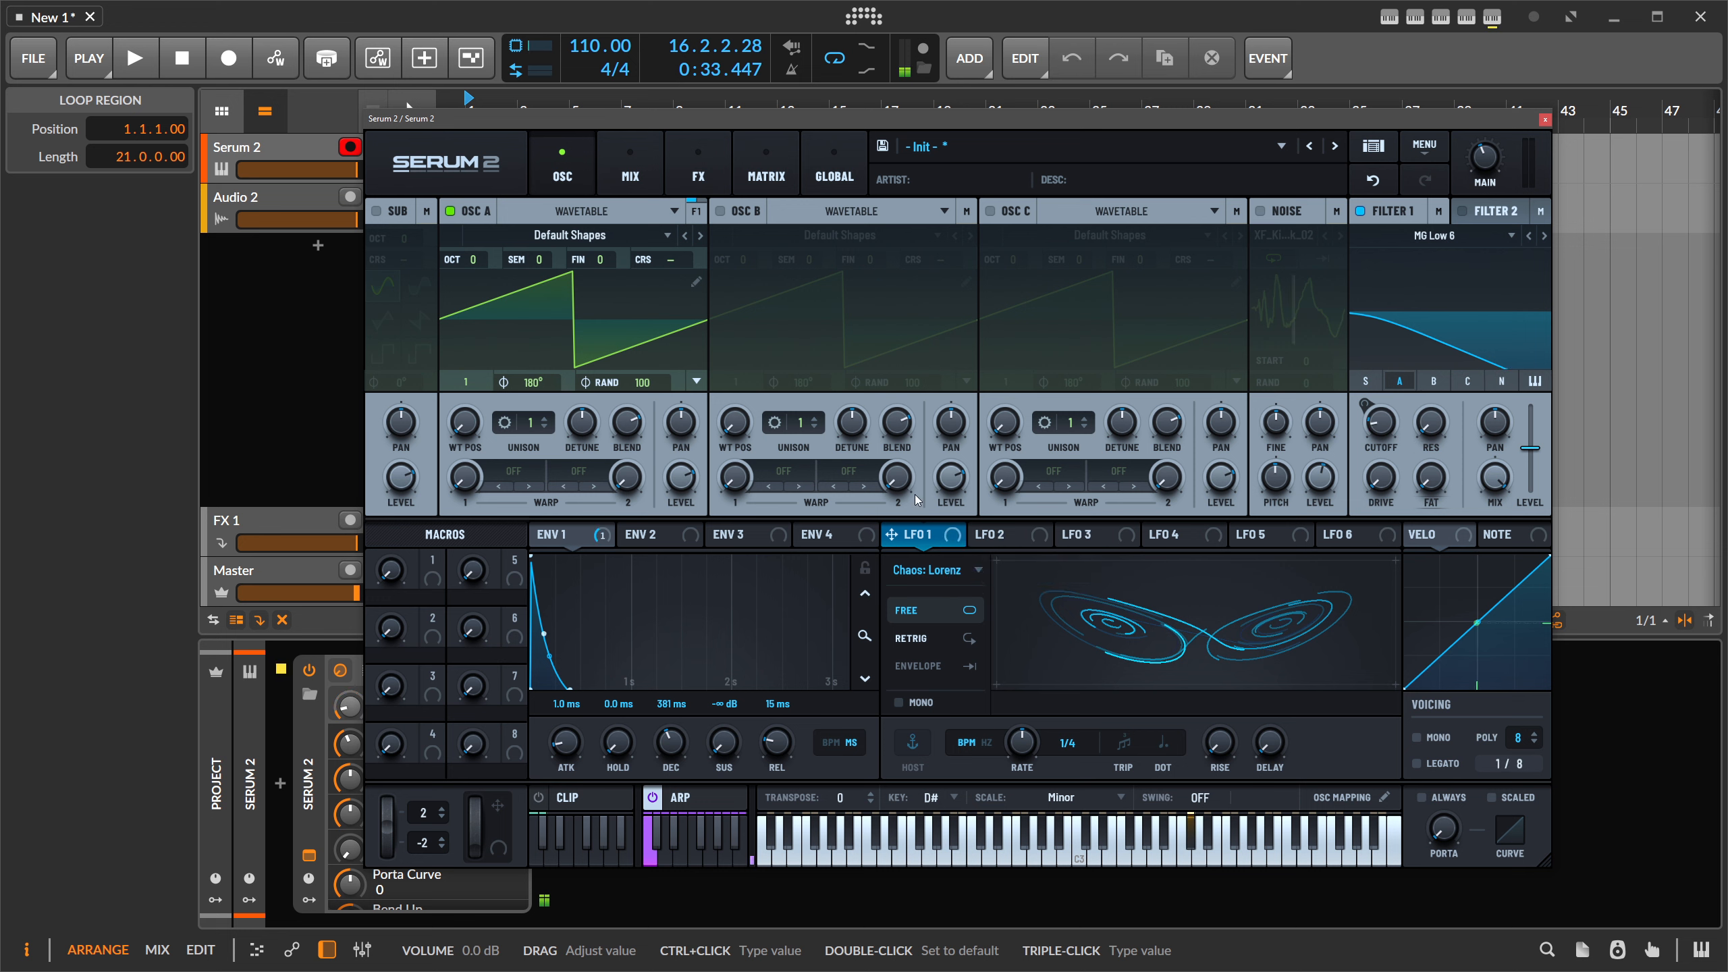
- Set Envelope 1's cutoff depth to 59% and switch Filter 1 to MG Low 18
left_click(561, 536)
left_click_drag(1365, 405, 1365, 344)
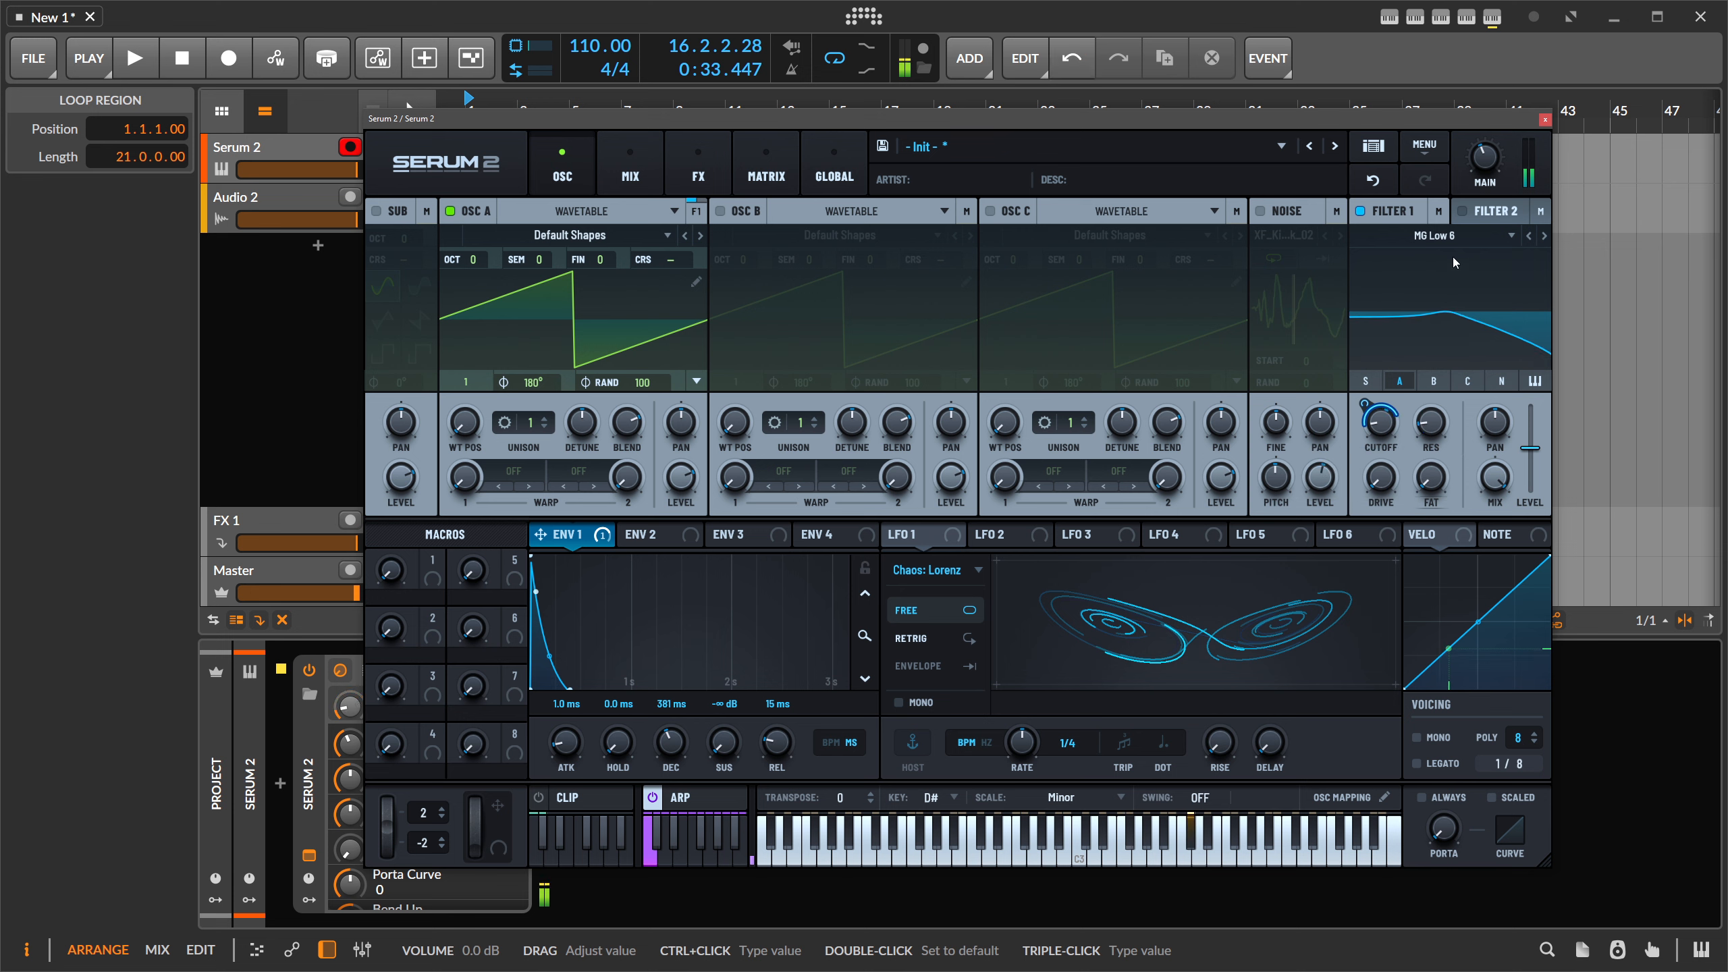
left_click(1544, 236)
left_click(1544, 235)
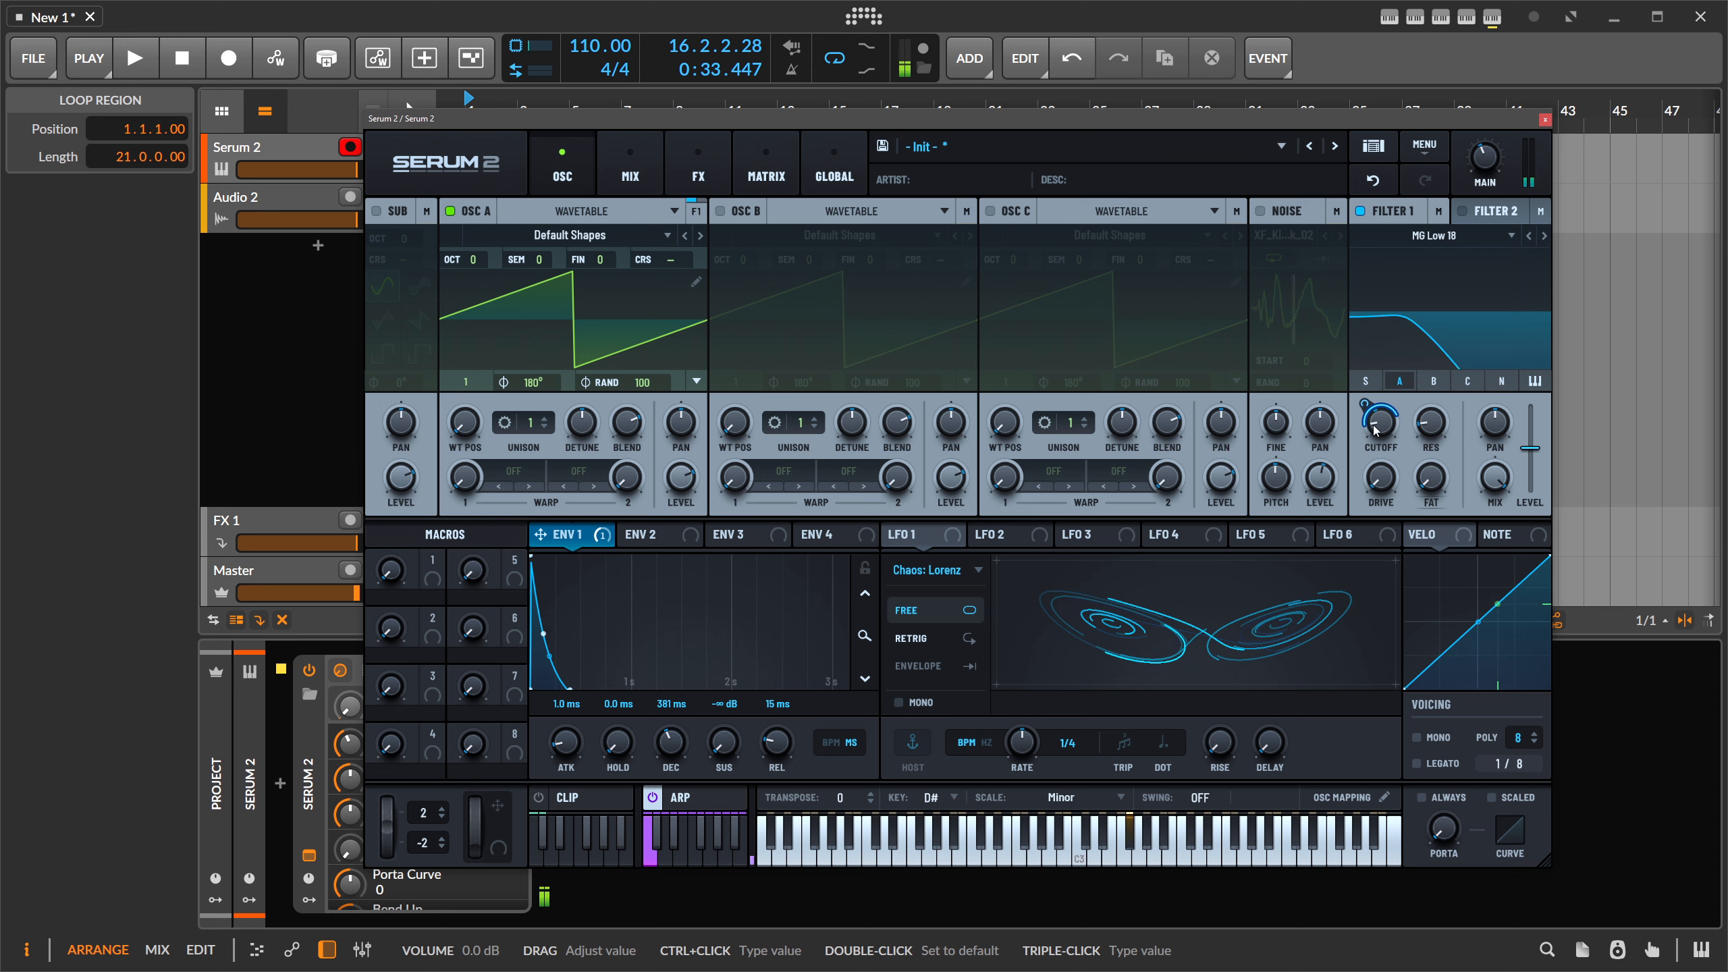
mouse_move(1378, 421)
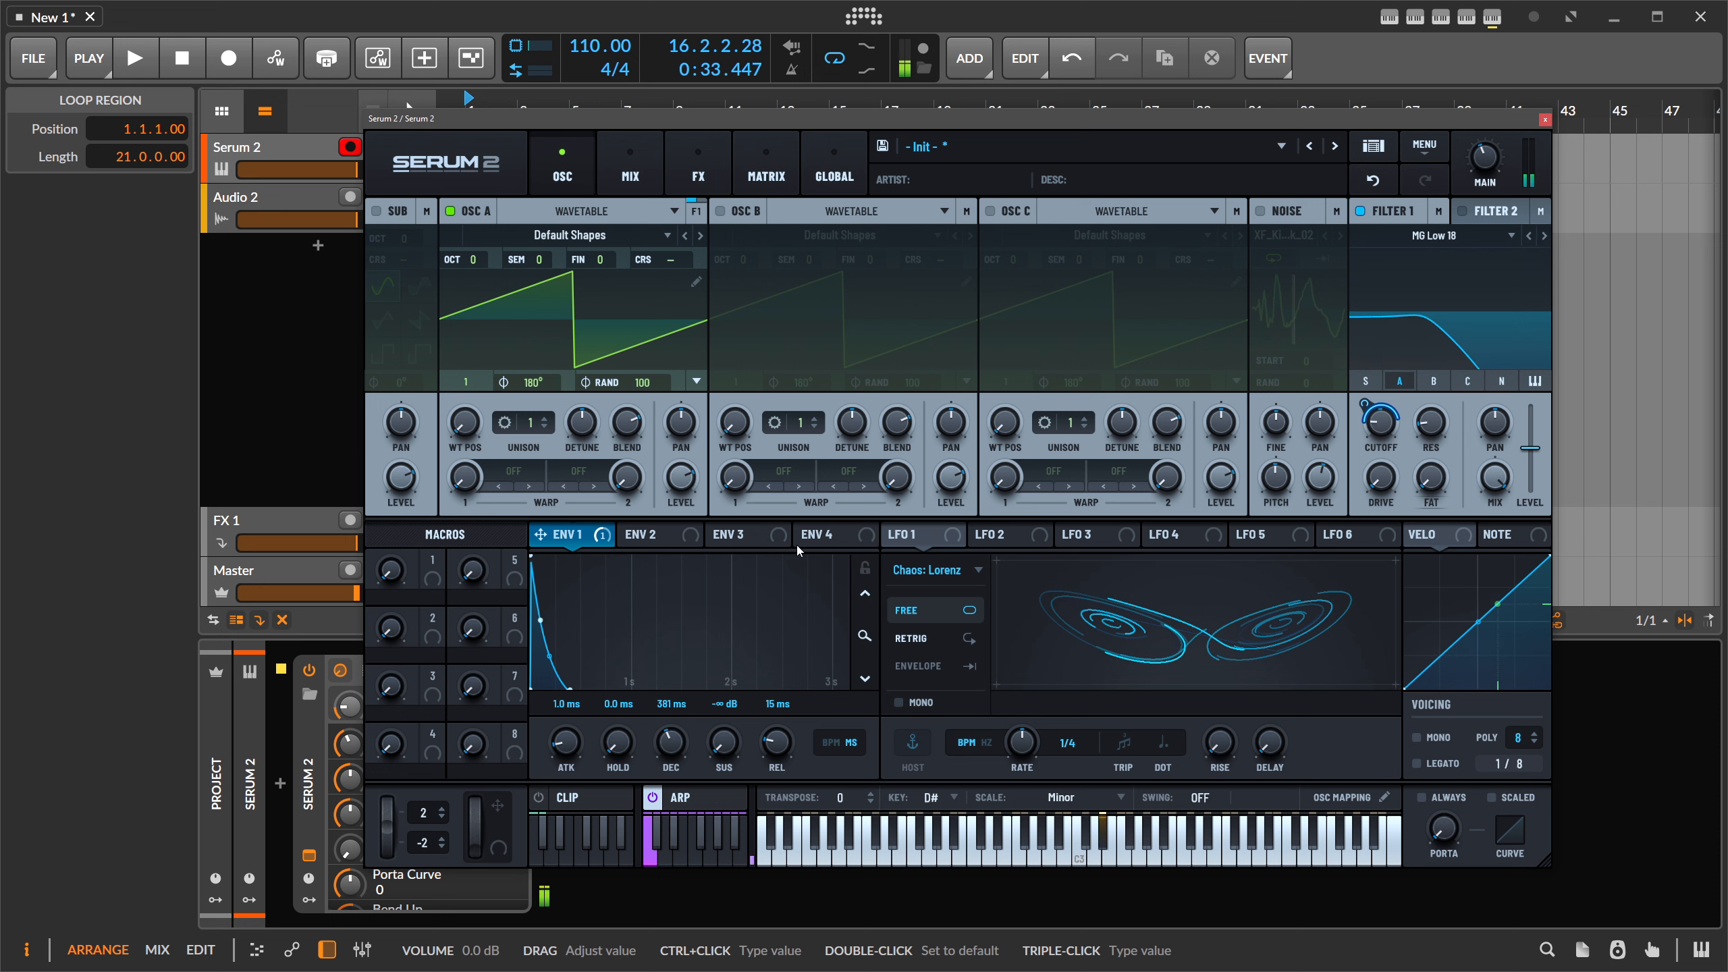
left_click(688, 797)
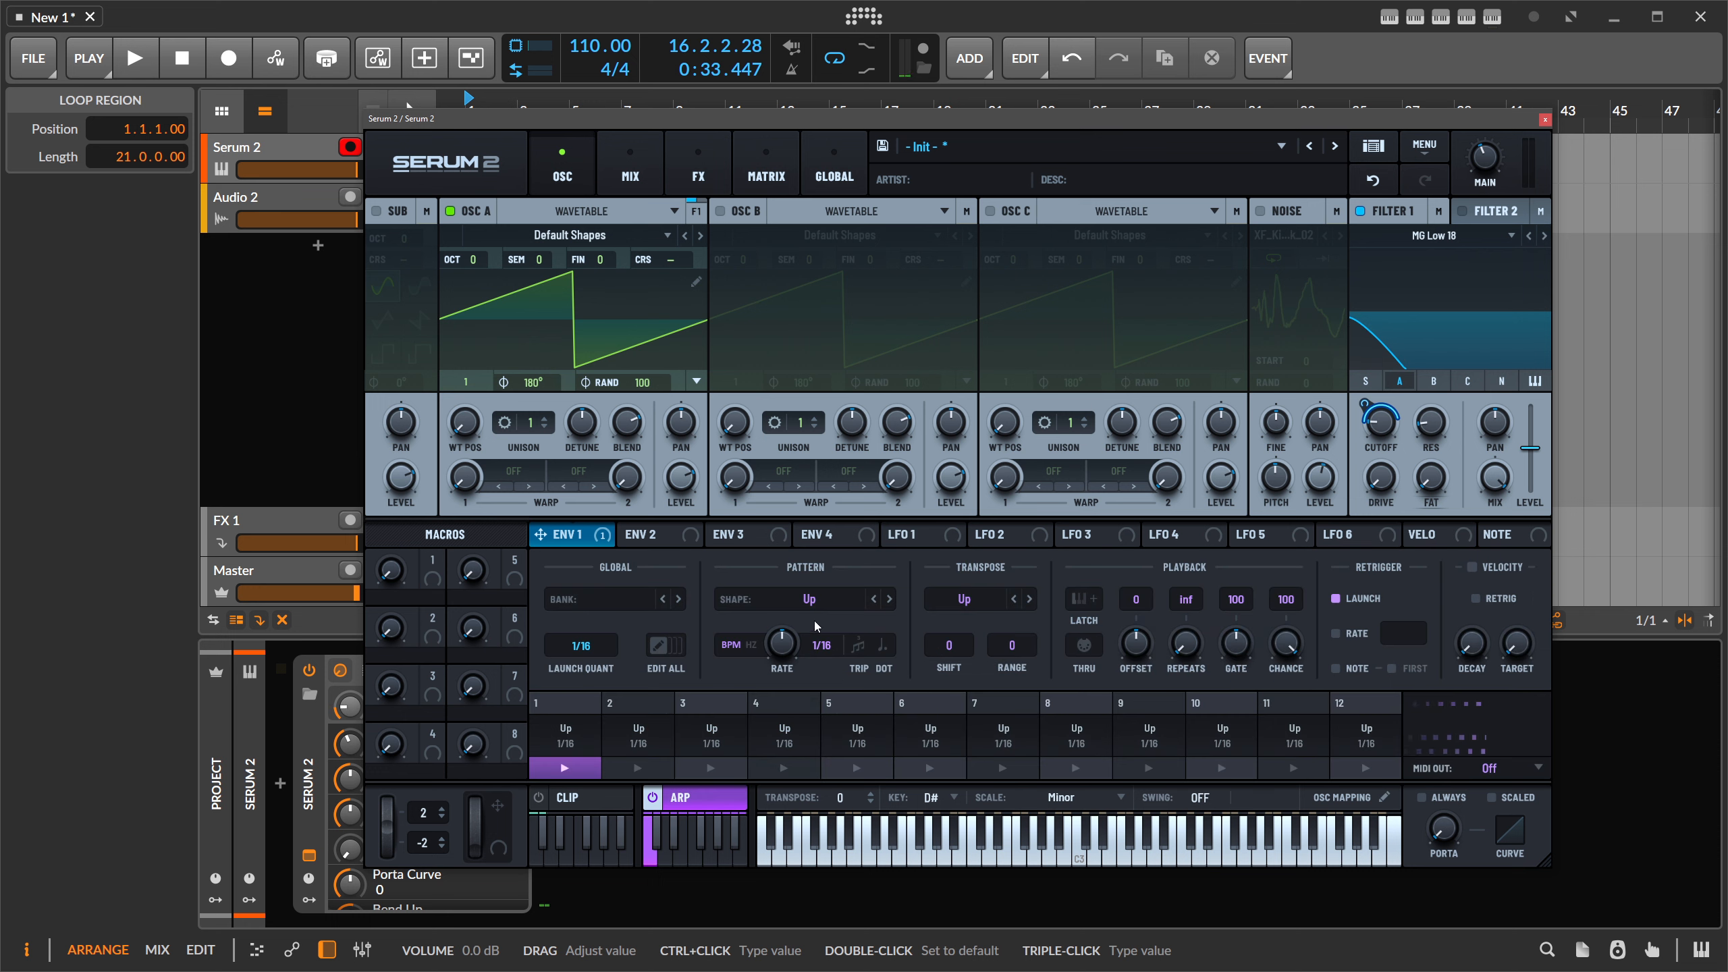
- Switch the arpeggio shape to Pattern and audition the arp slots in turn
left_click(809, 598)
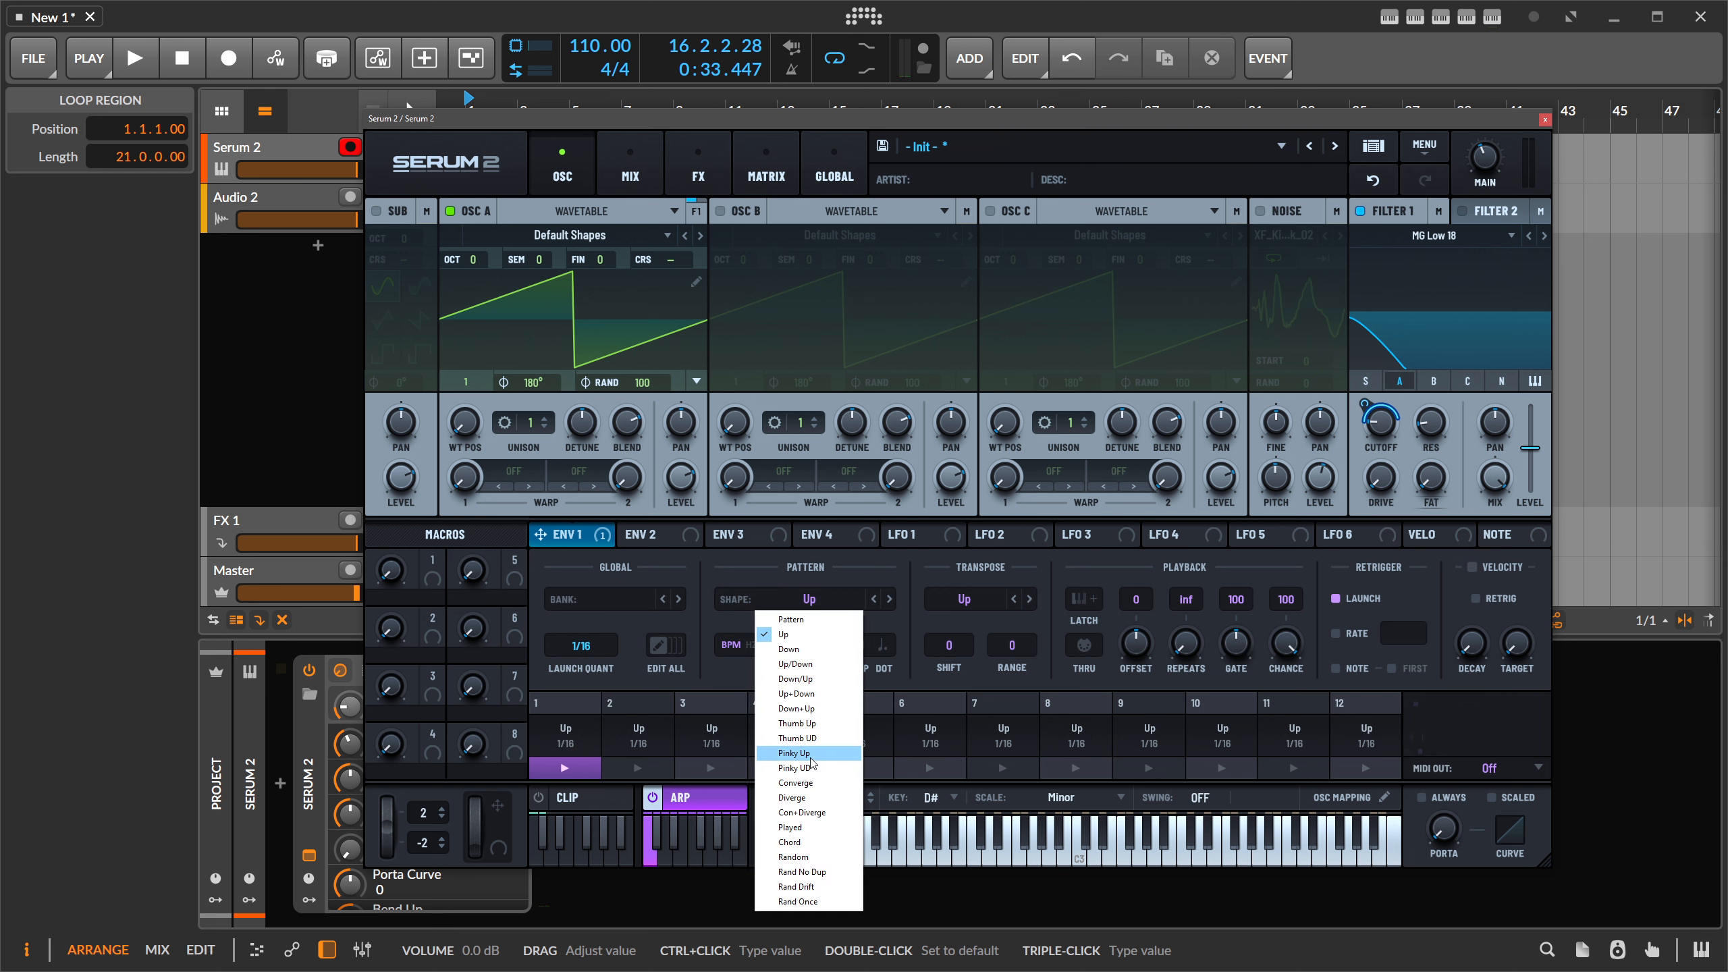
left_click(810, 621)
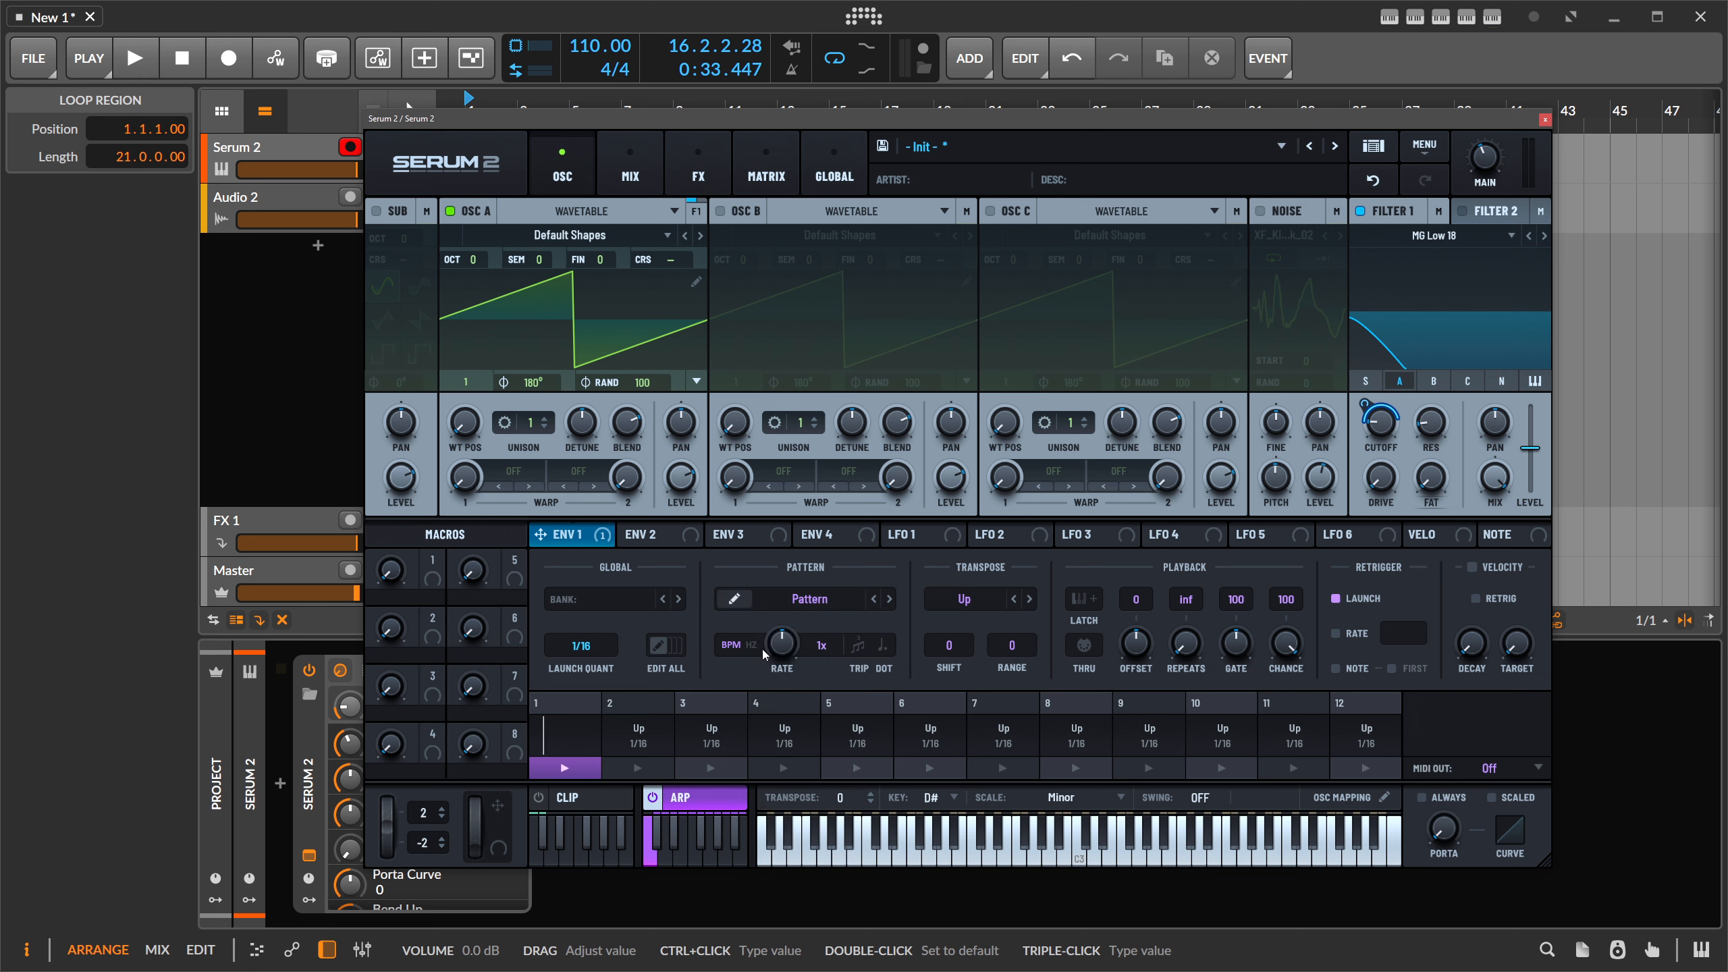
left_click(639, 731)
left_click(711, 731)
left_click(782, 733)
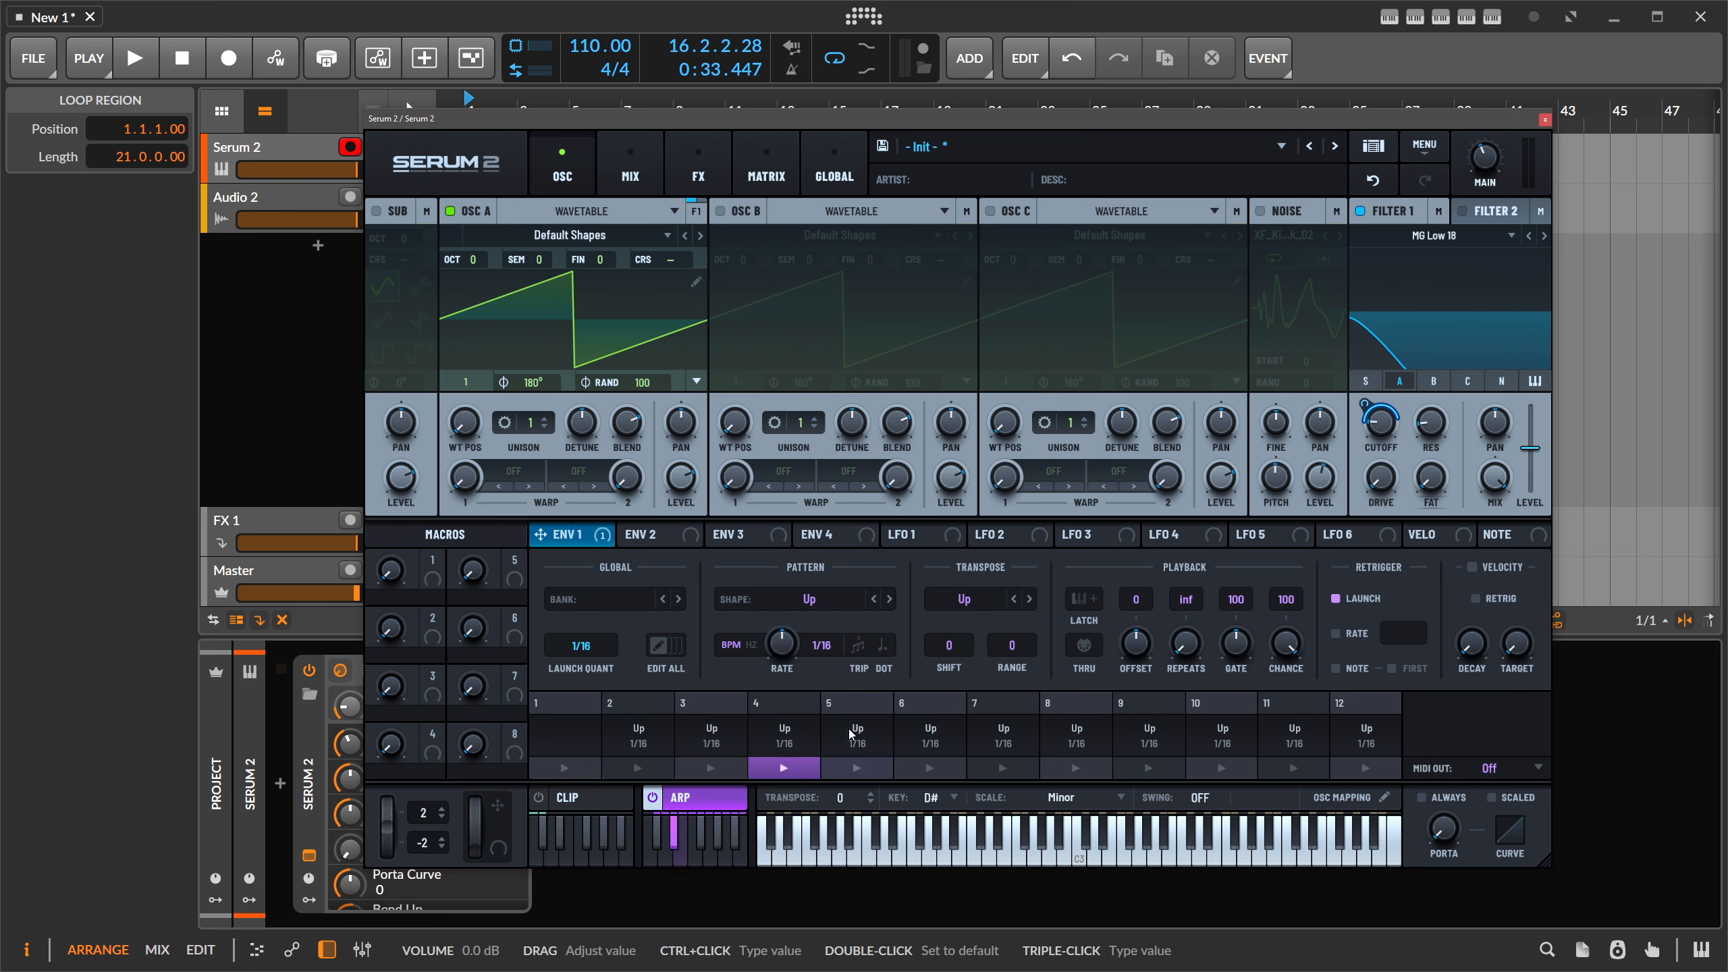
left_click(855, 734)
left_click(927, 738)
- Return to arp slot 1 and open its note pattern editor
left_click(842, 738)
left_click(782, 738)
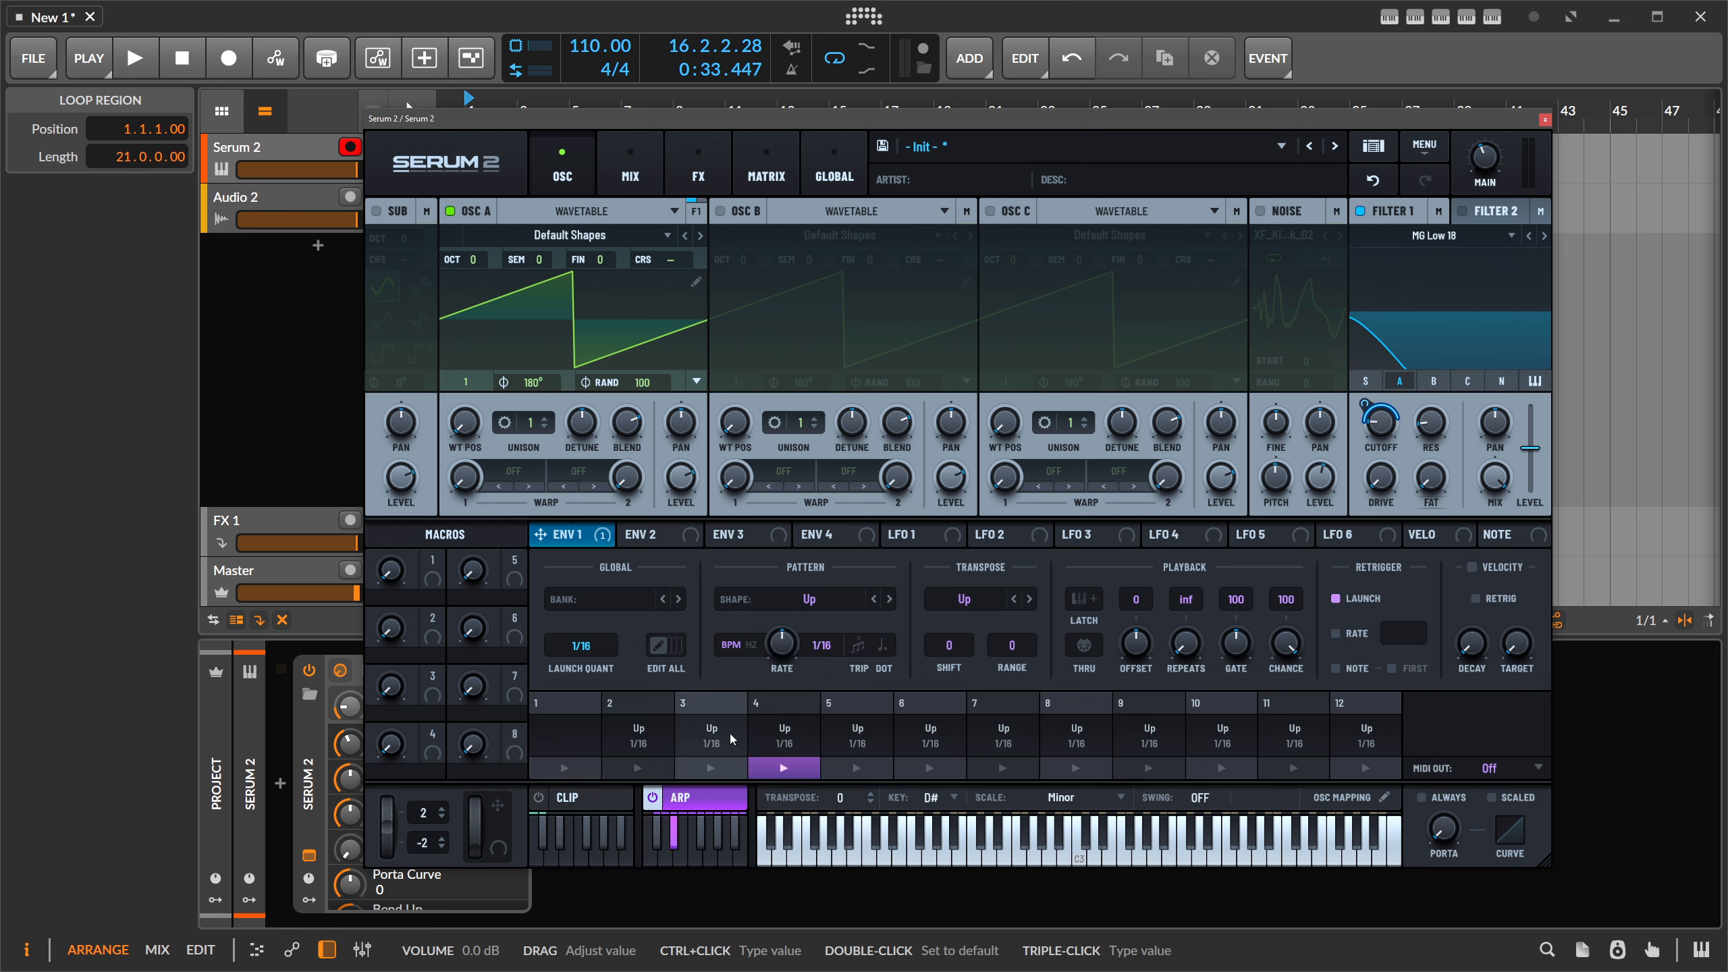
left_click(724, 737)
left_click(632, 736)
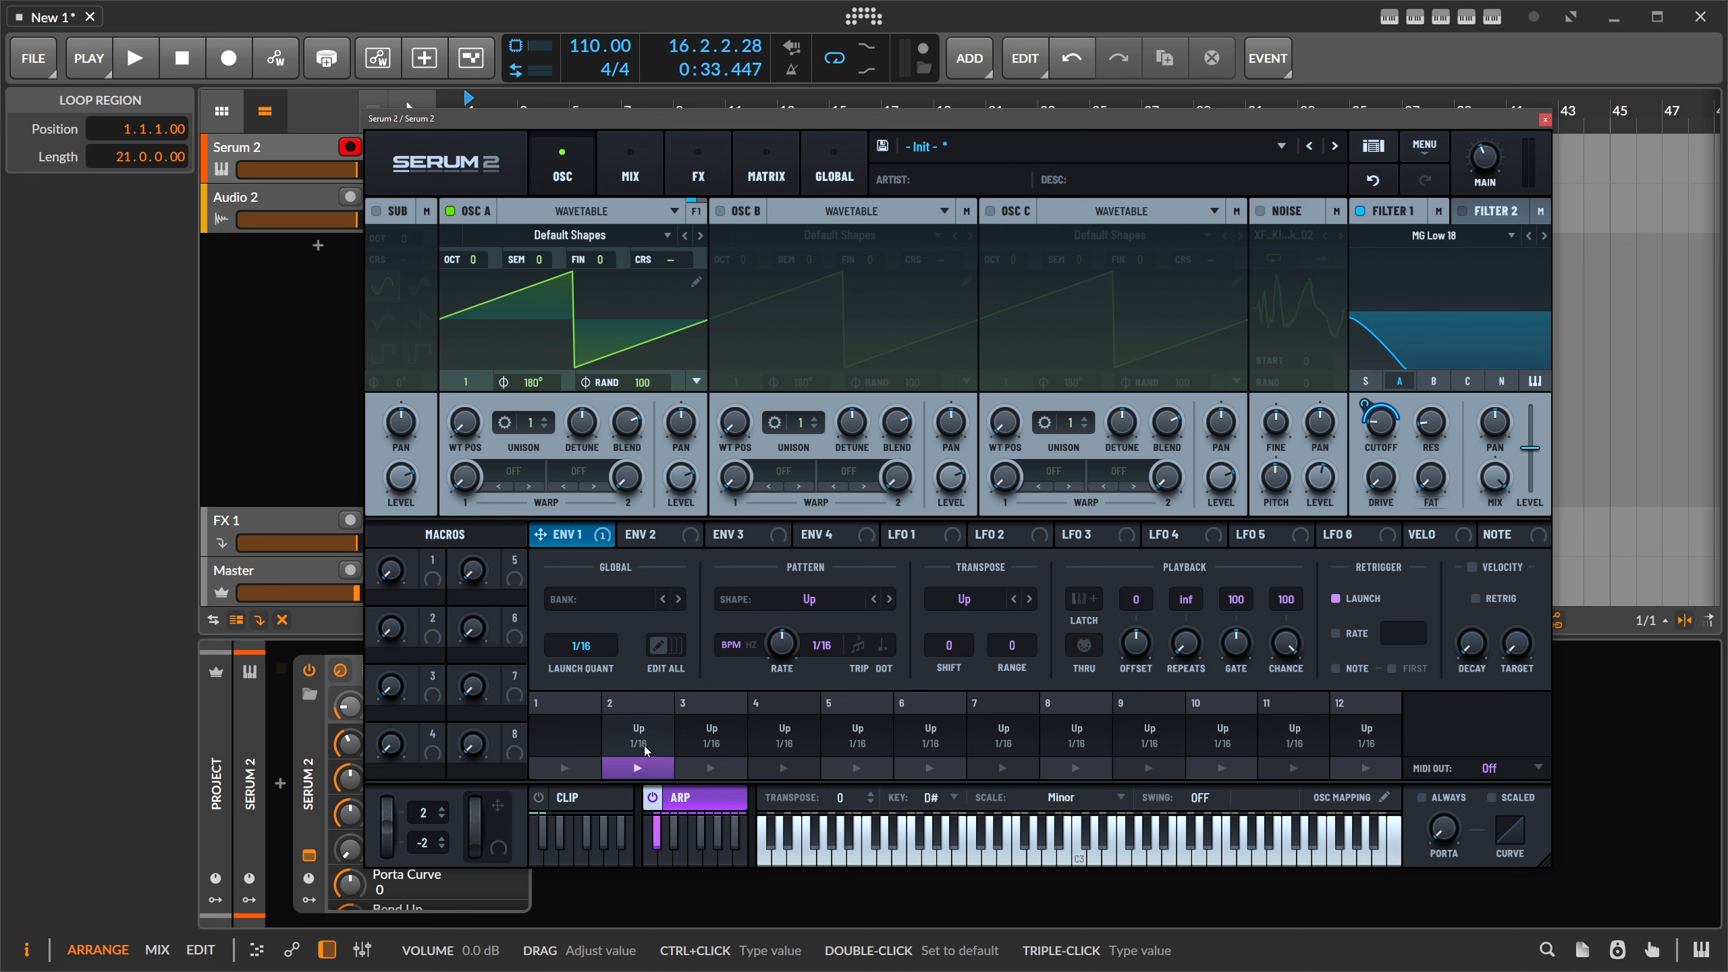
left_click(572, 733)
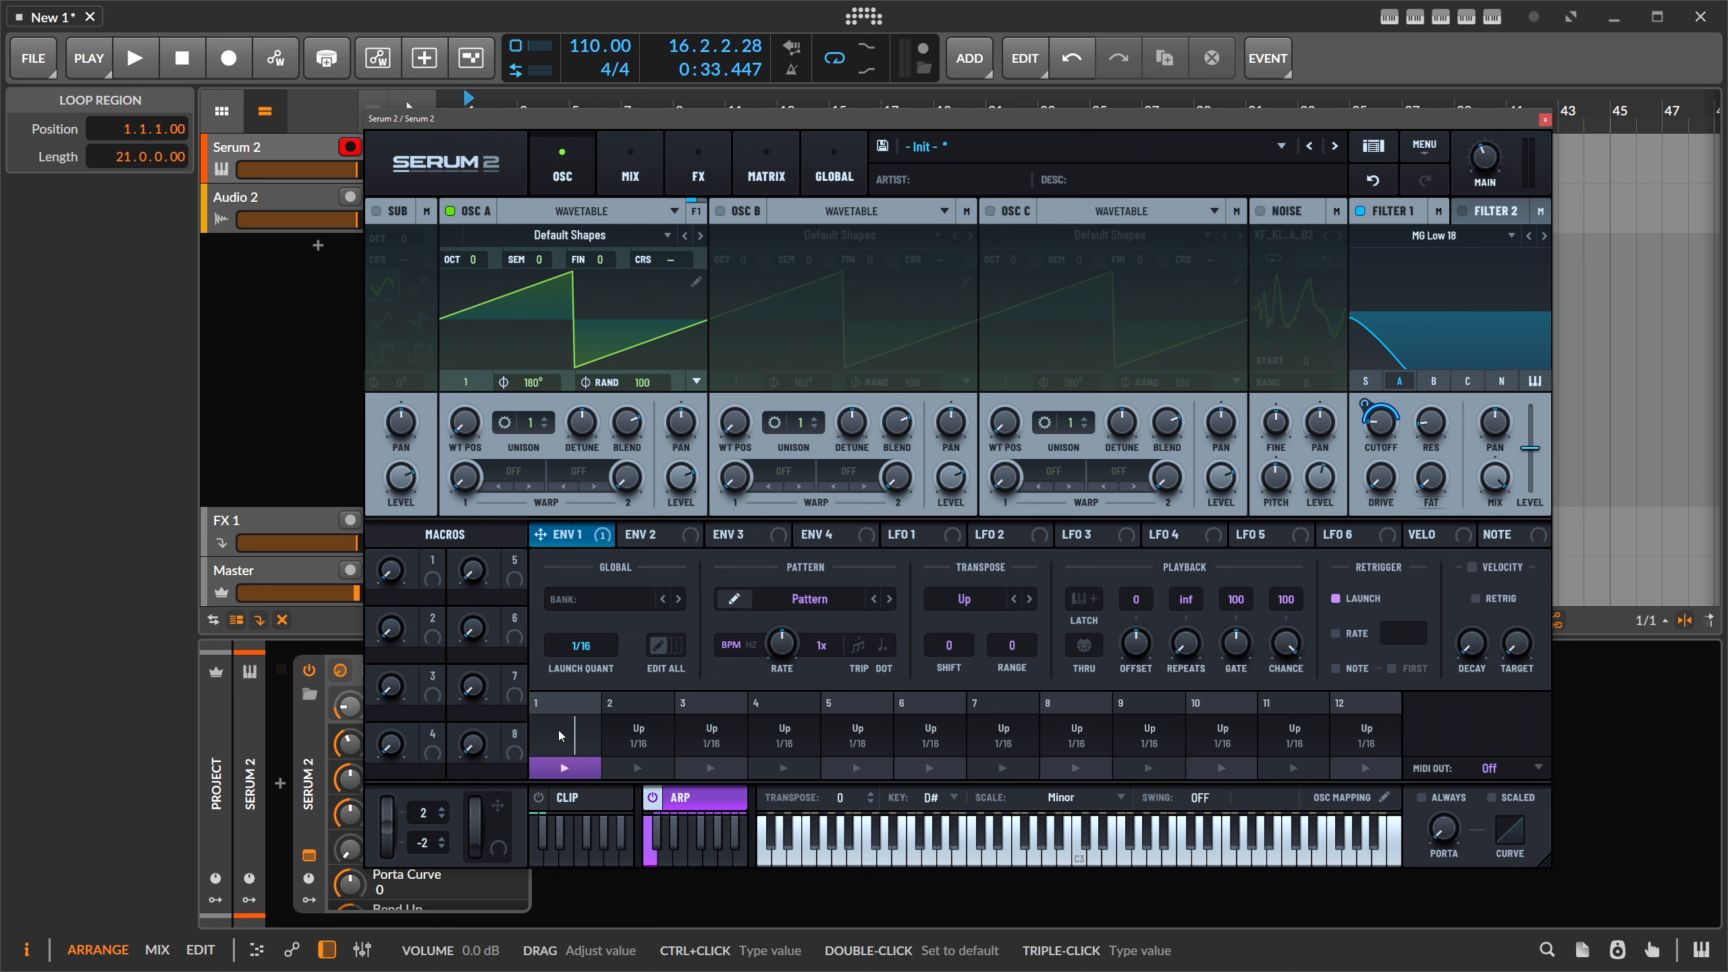
left_click(735, 600)
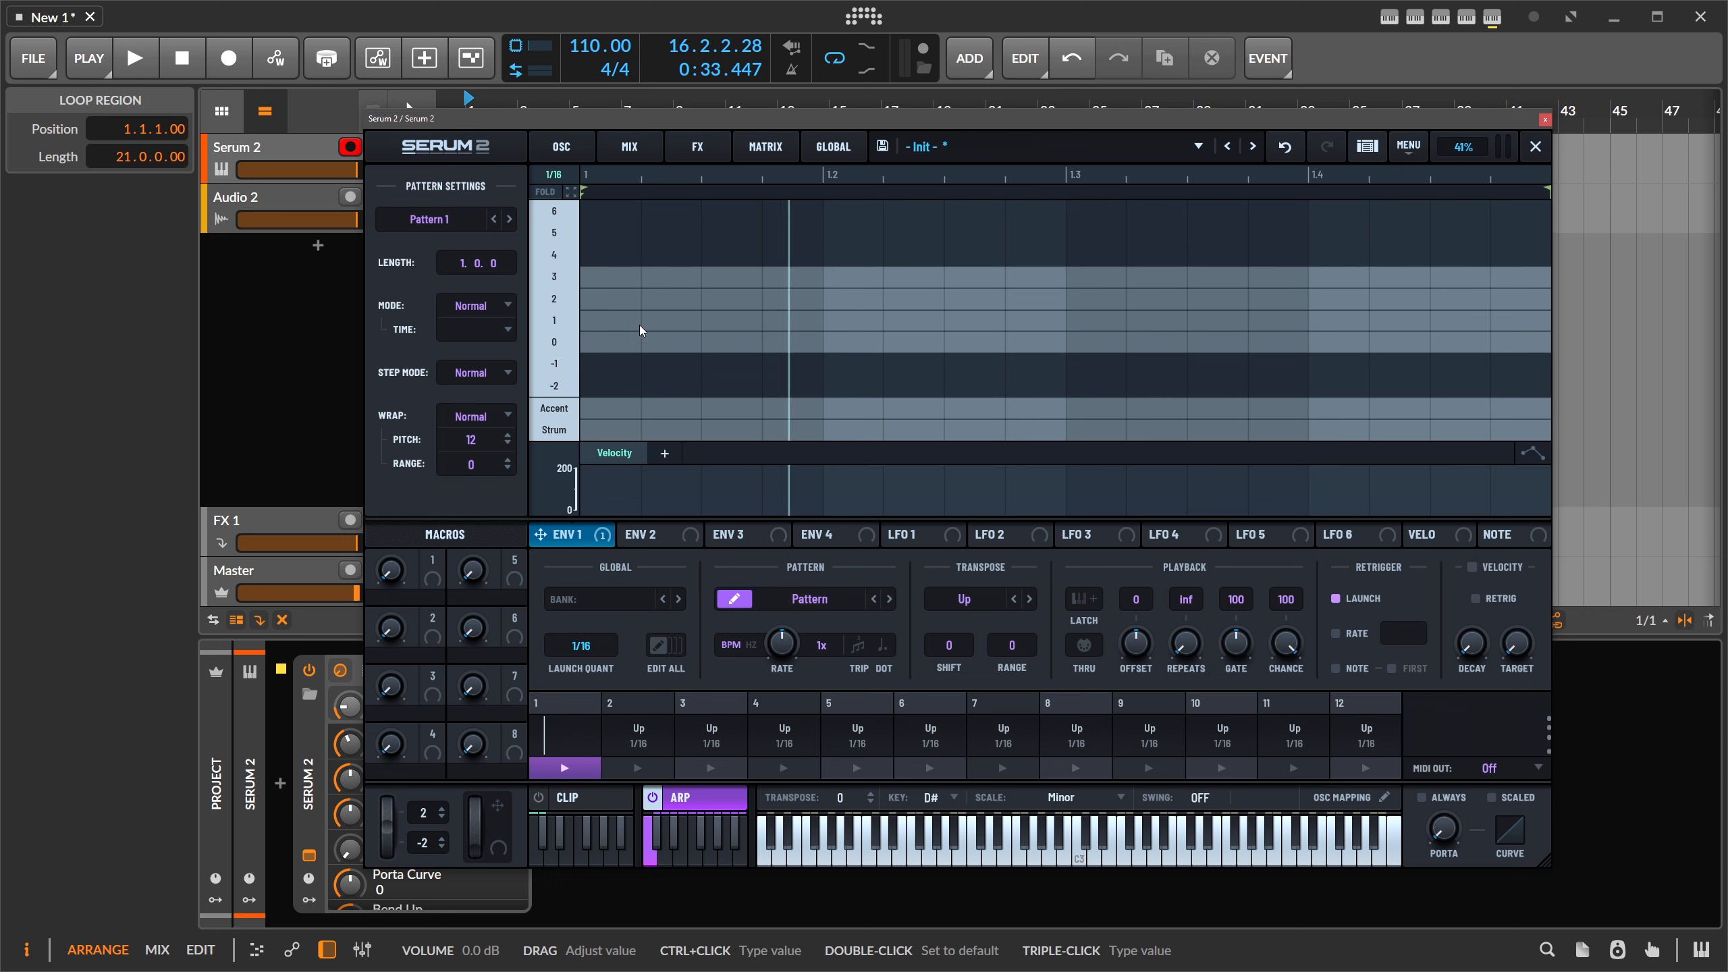
- Enter a four-note arp pattern starting on D#3 and shorten its length to 0.0.3
left_click(630, 340)
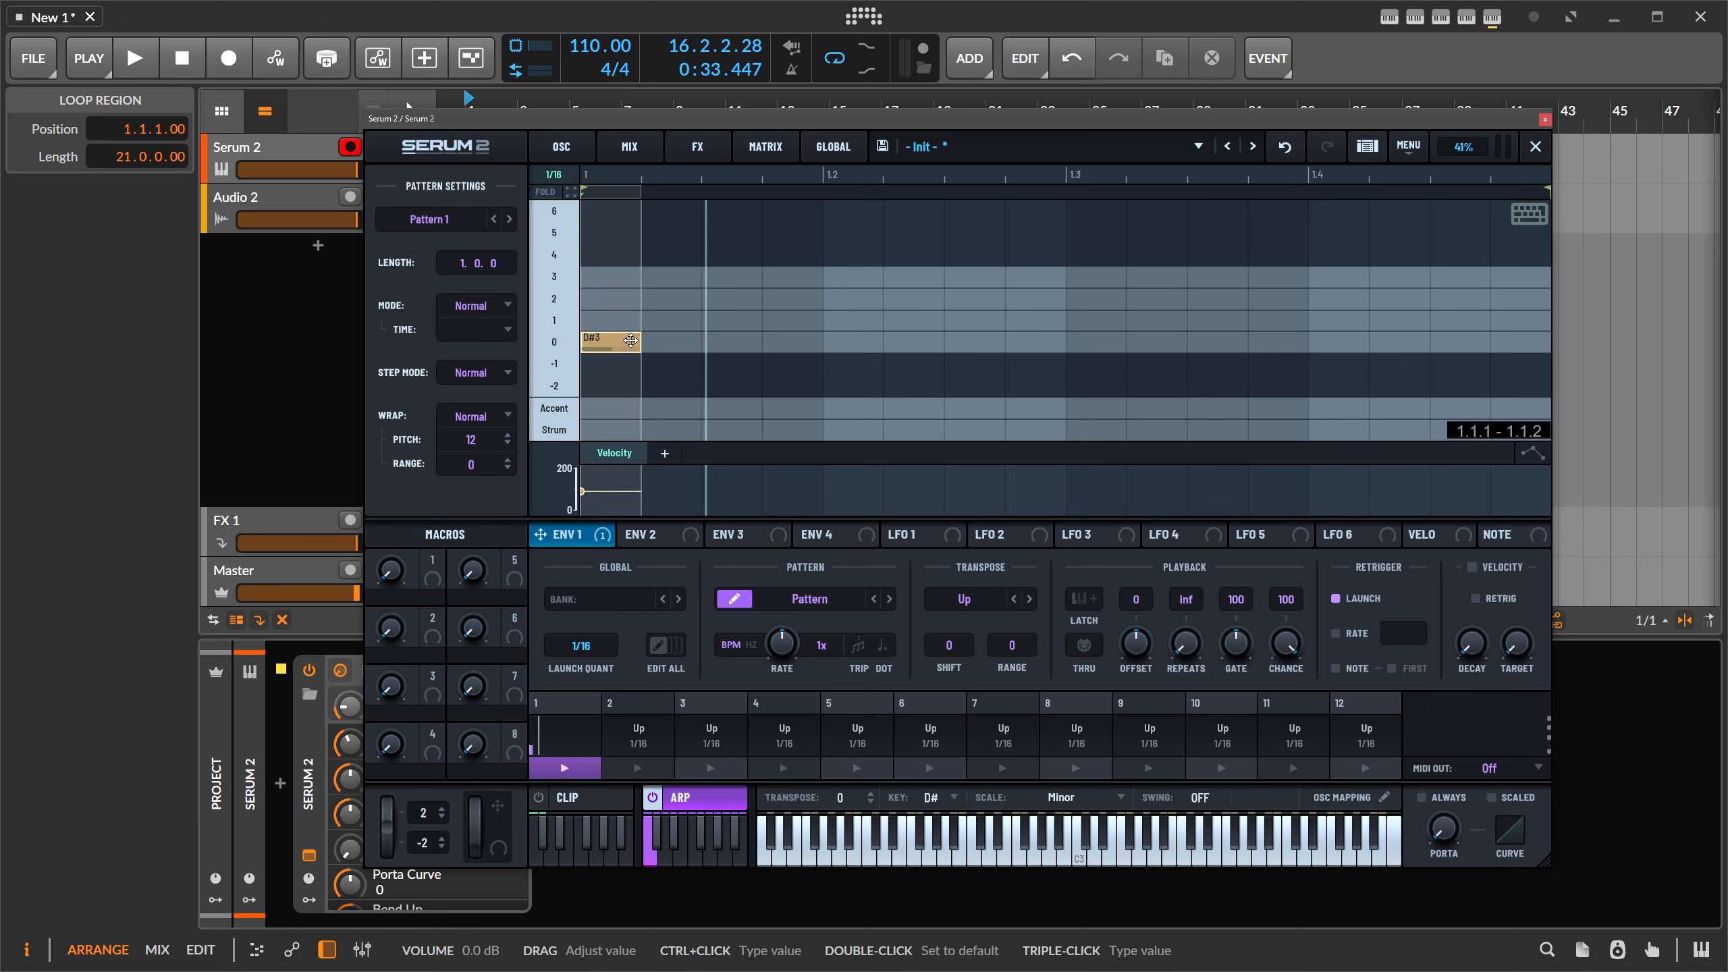
left_click(667, 319)
left_click(732, 278)
left_click(793, 300)
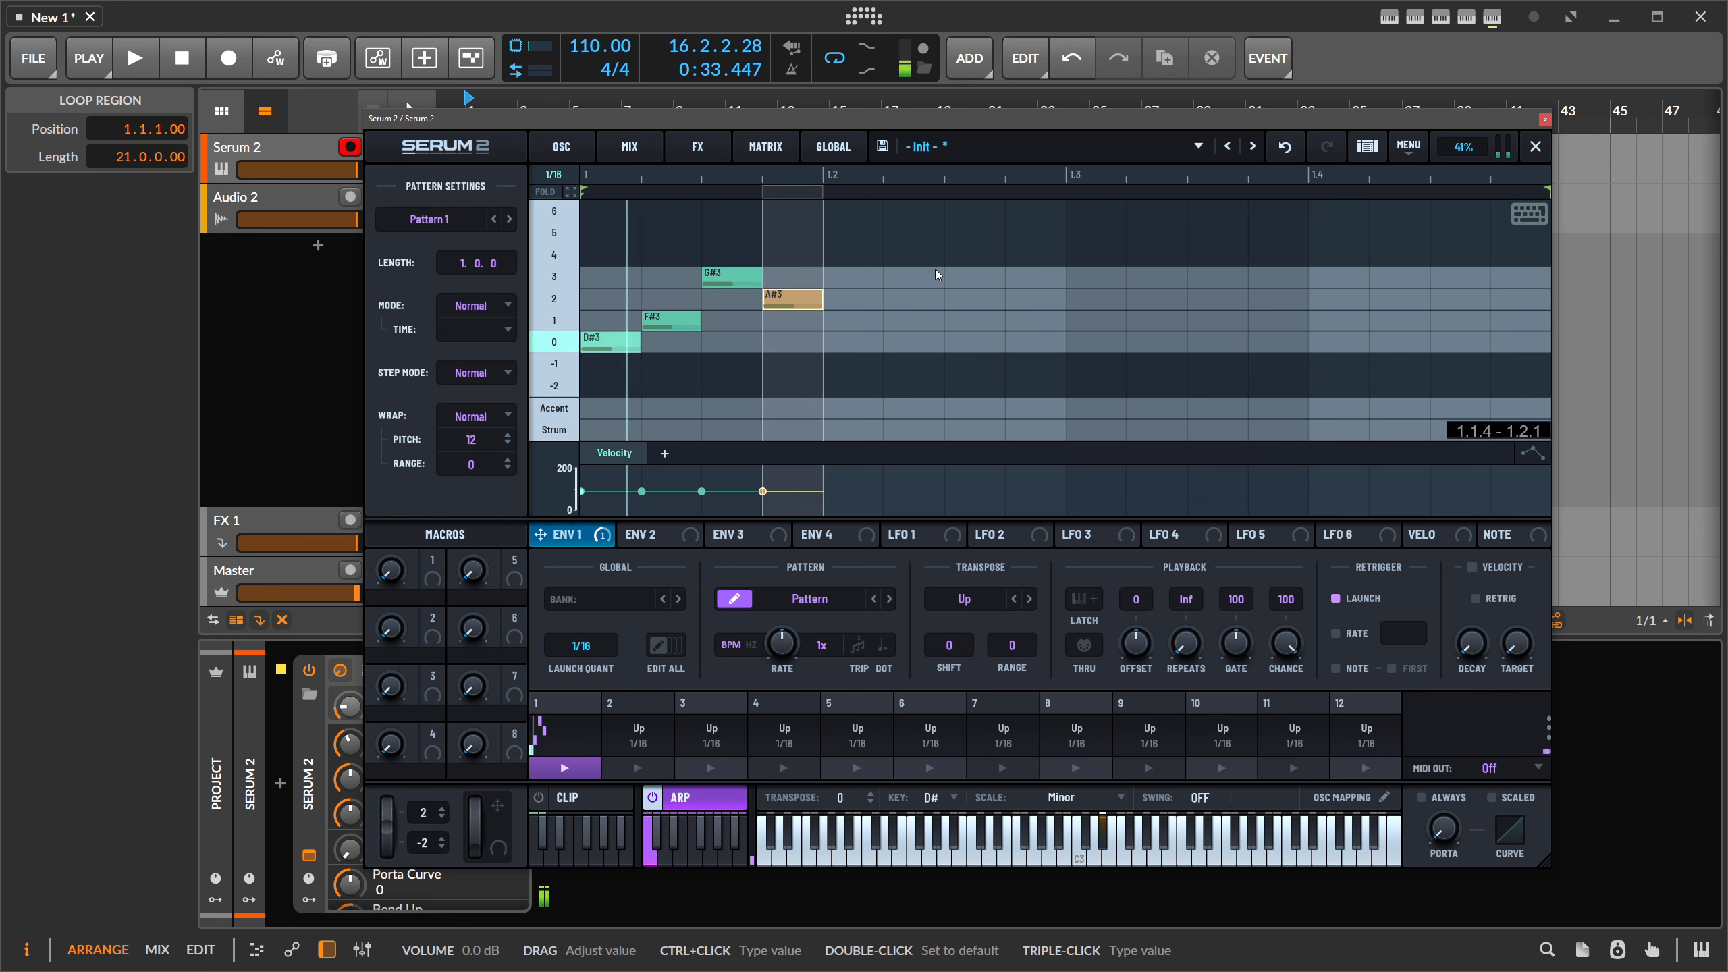
left_click_drag(495, 263, 501, 332)
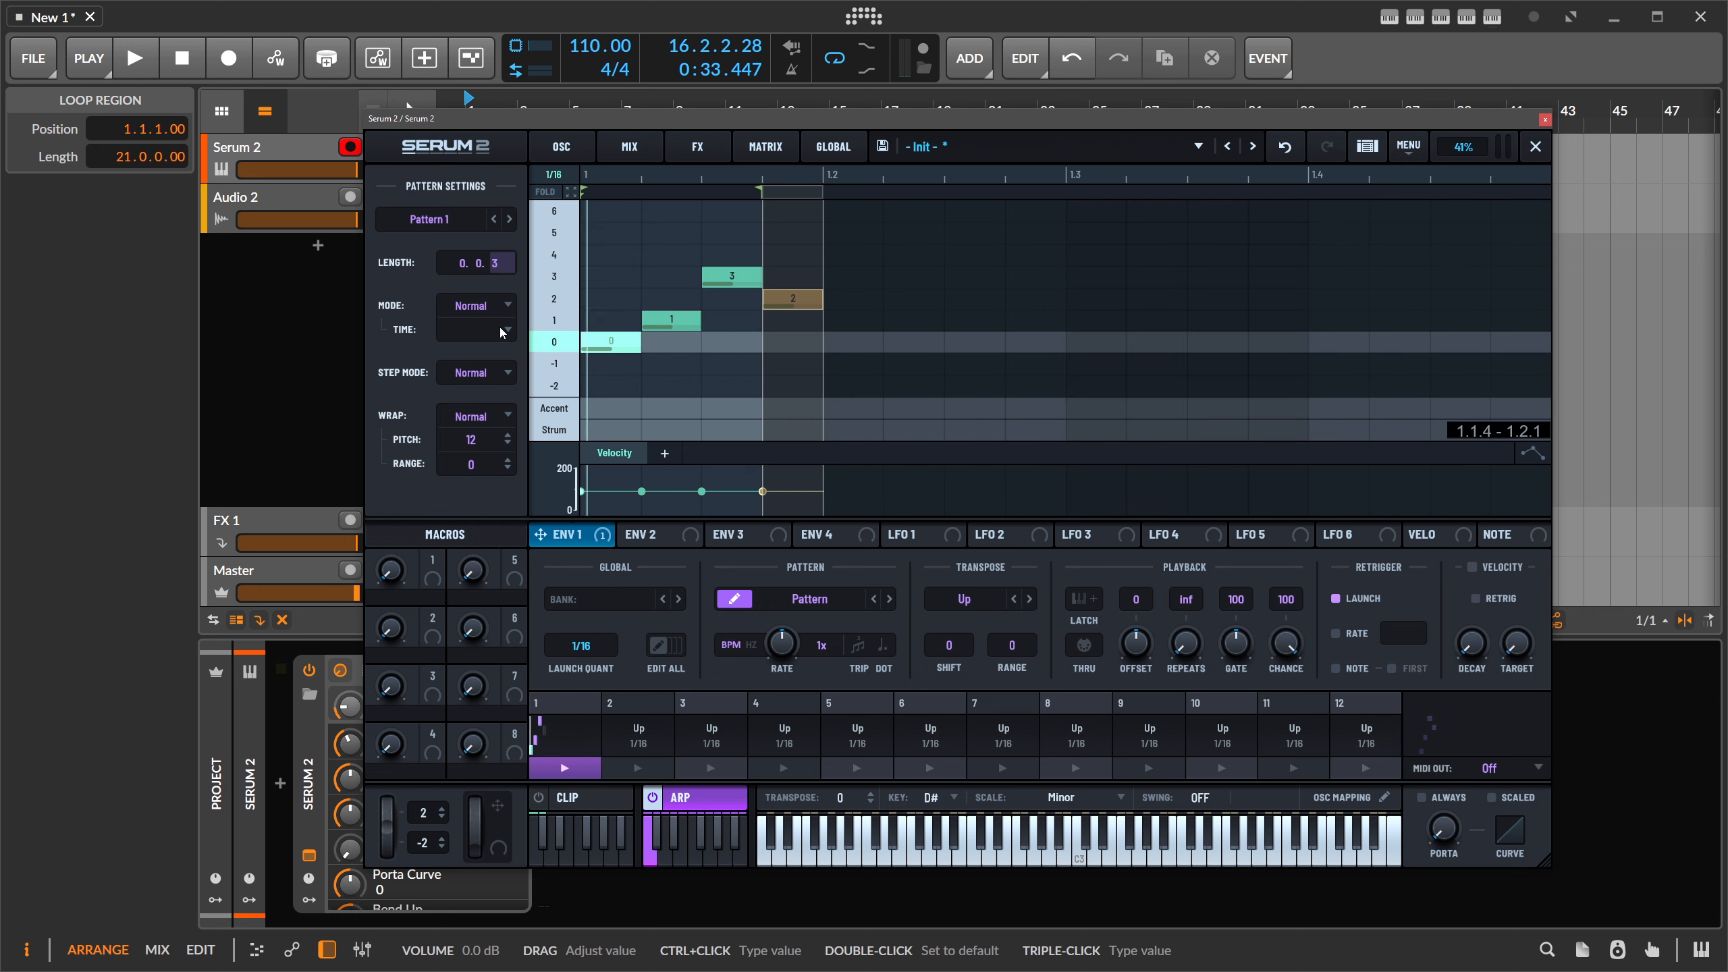
- Raise the step-two F#3 note one row and change slot 1's shape to Down+Up
left_click(683, 313)
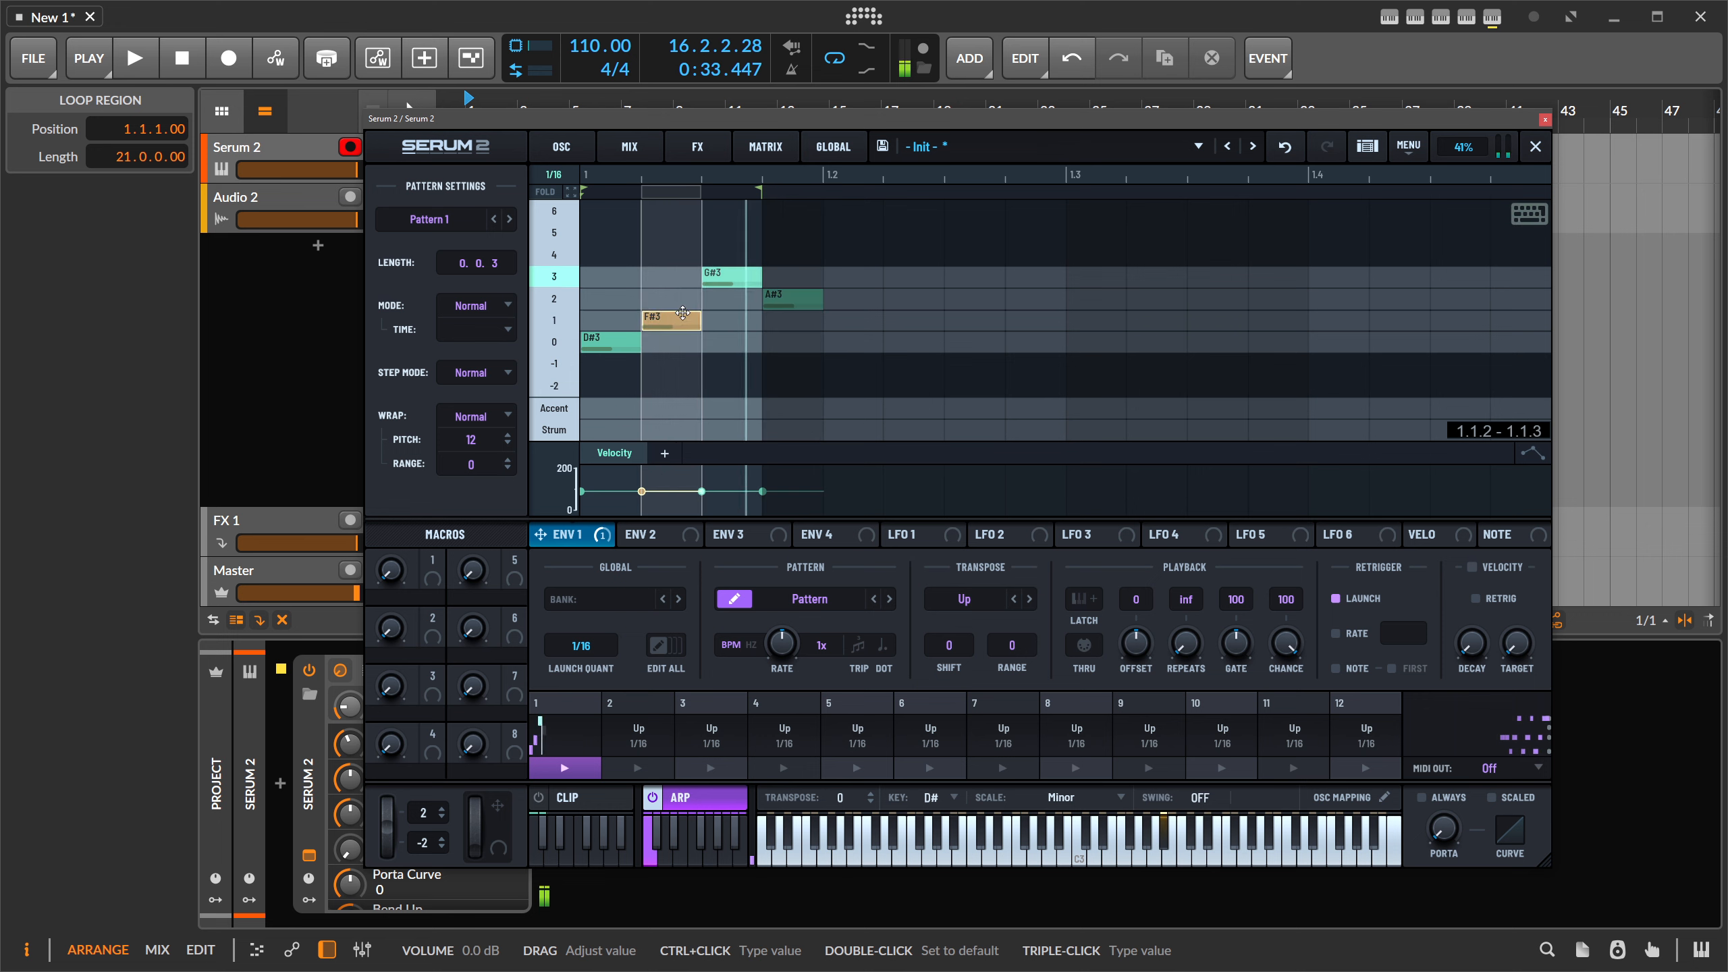
left_click_drag(683, 312, 683, 292)
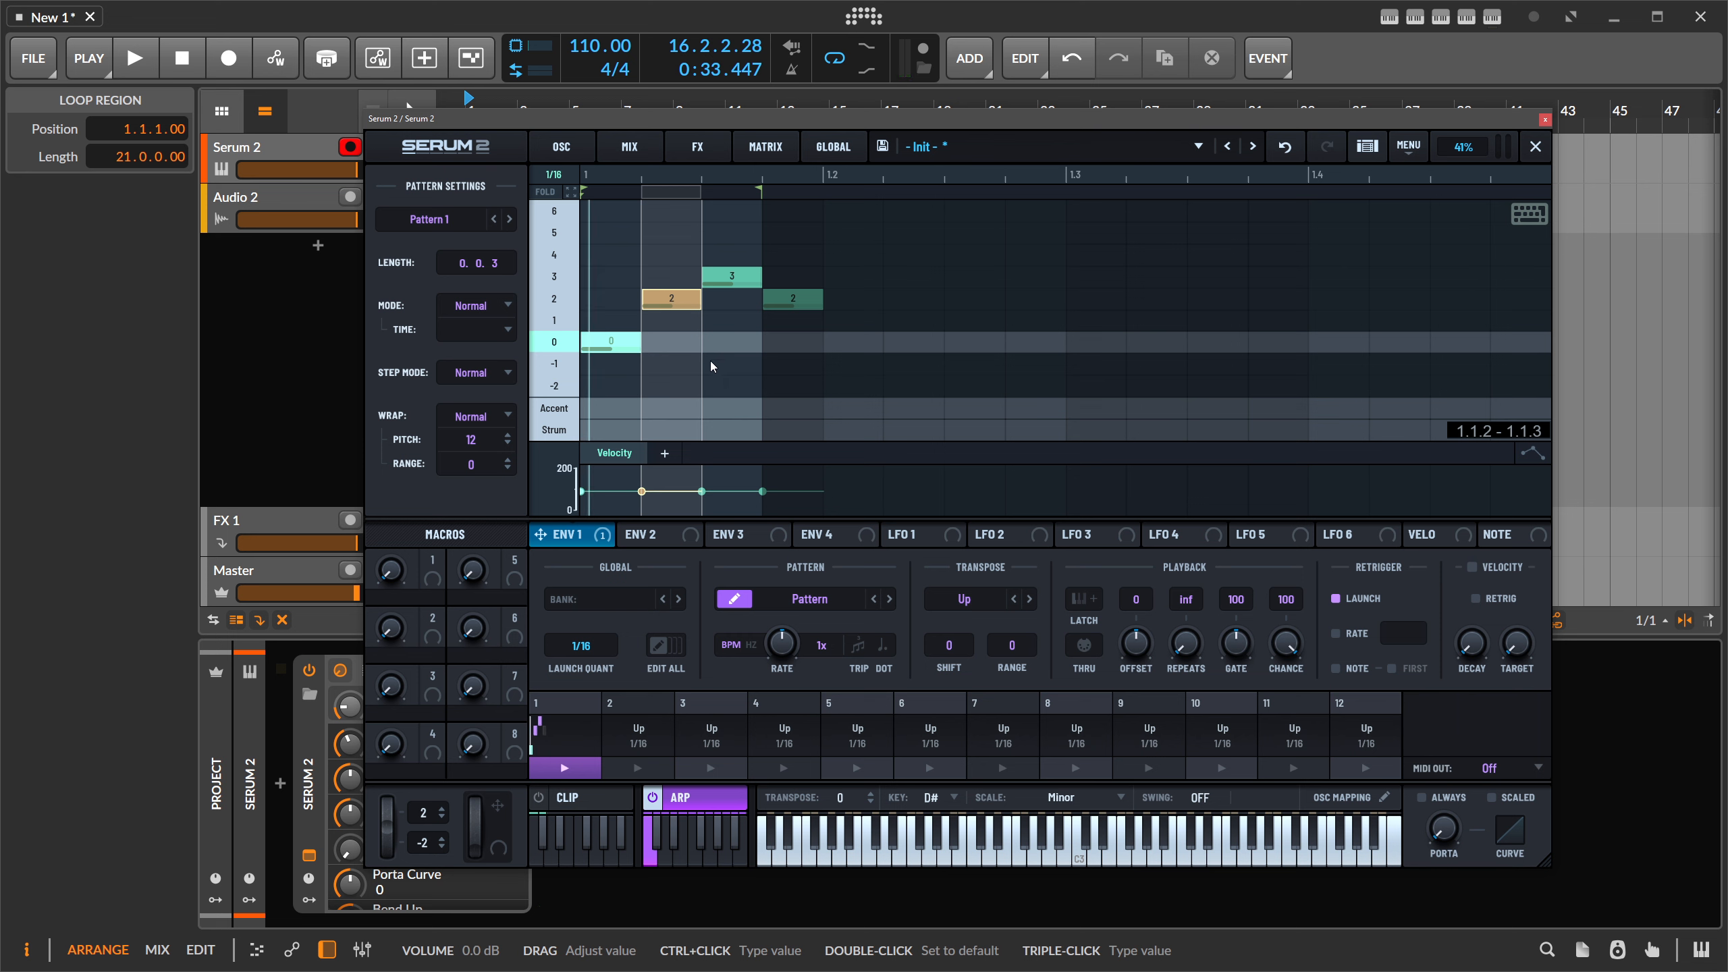
left_click(809, 599)
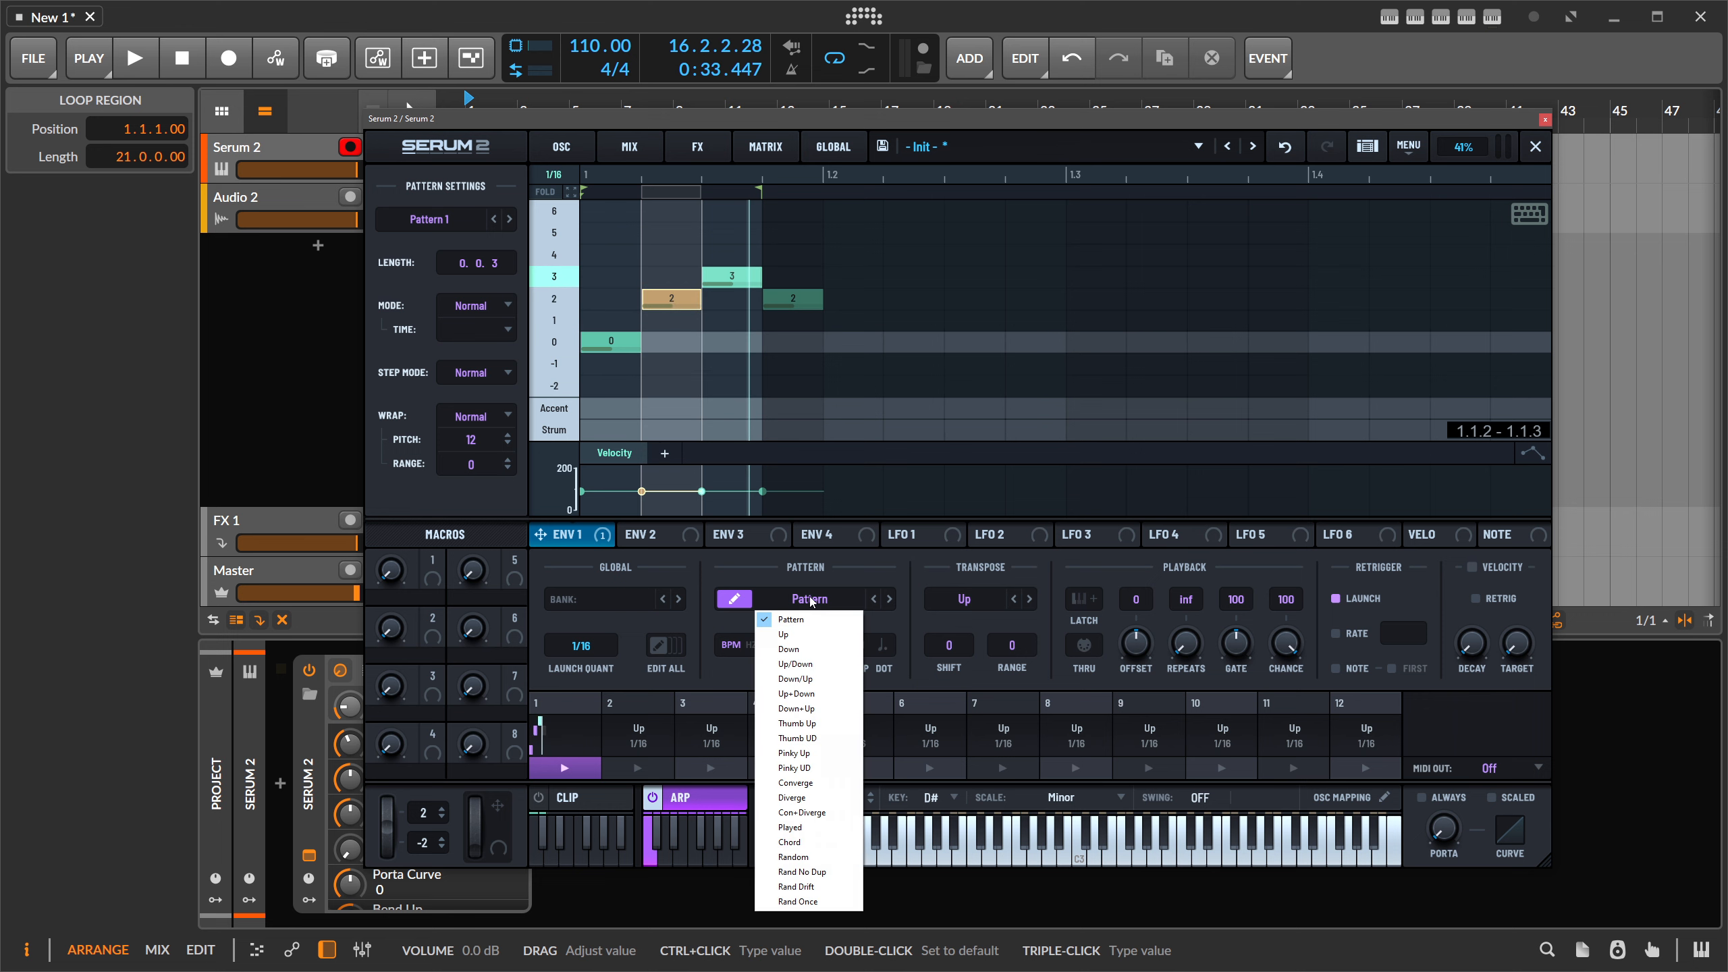
left_click(796, 708)
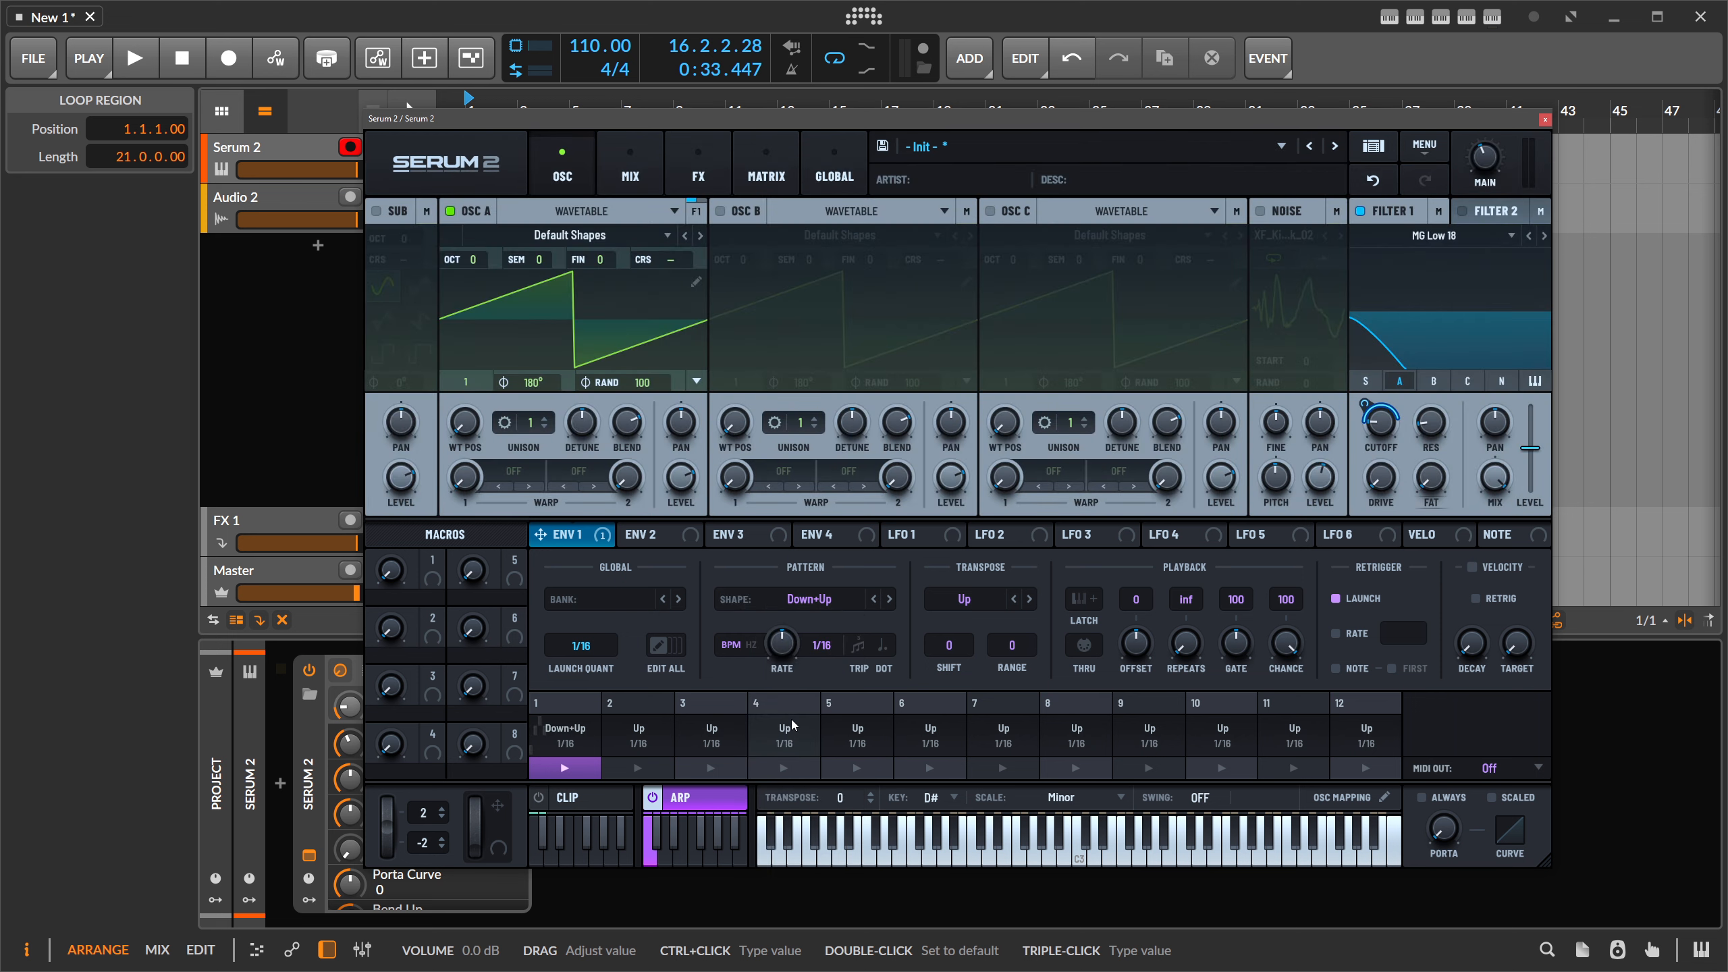
left_click(800, 604)
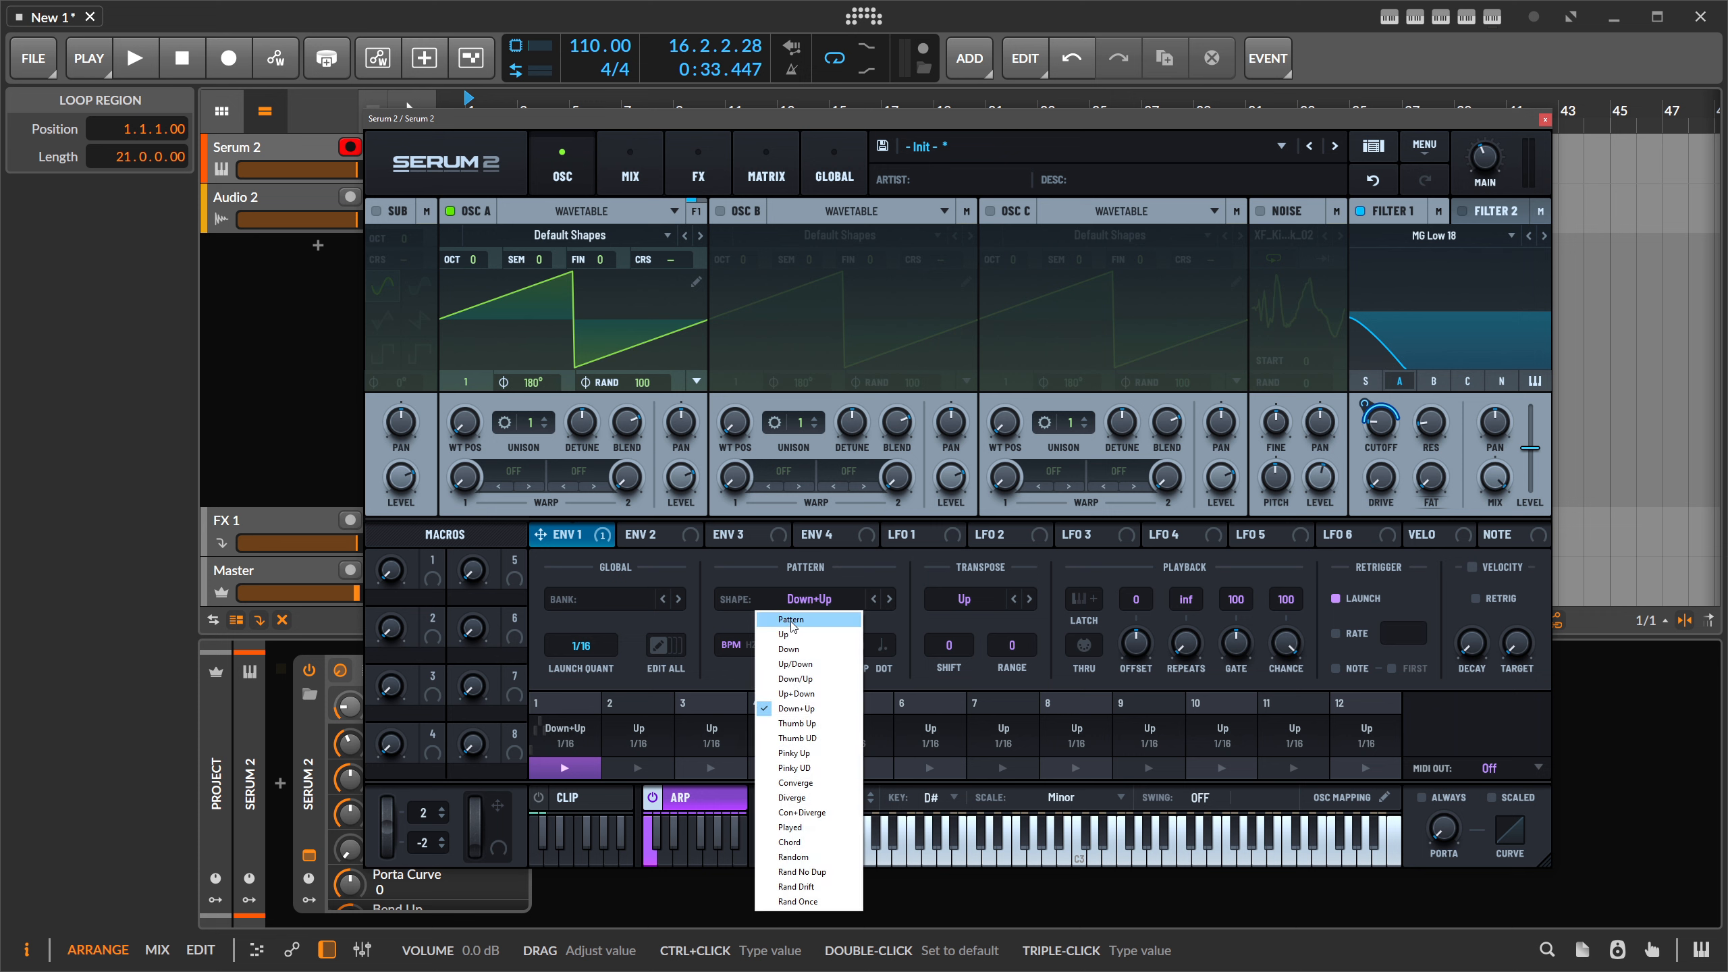
- Set slot 1's shape back to Pattern and reopen the pattern editor
left_click(793, 601)
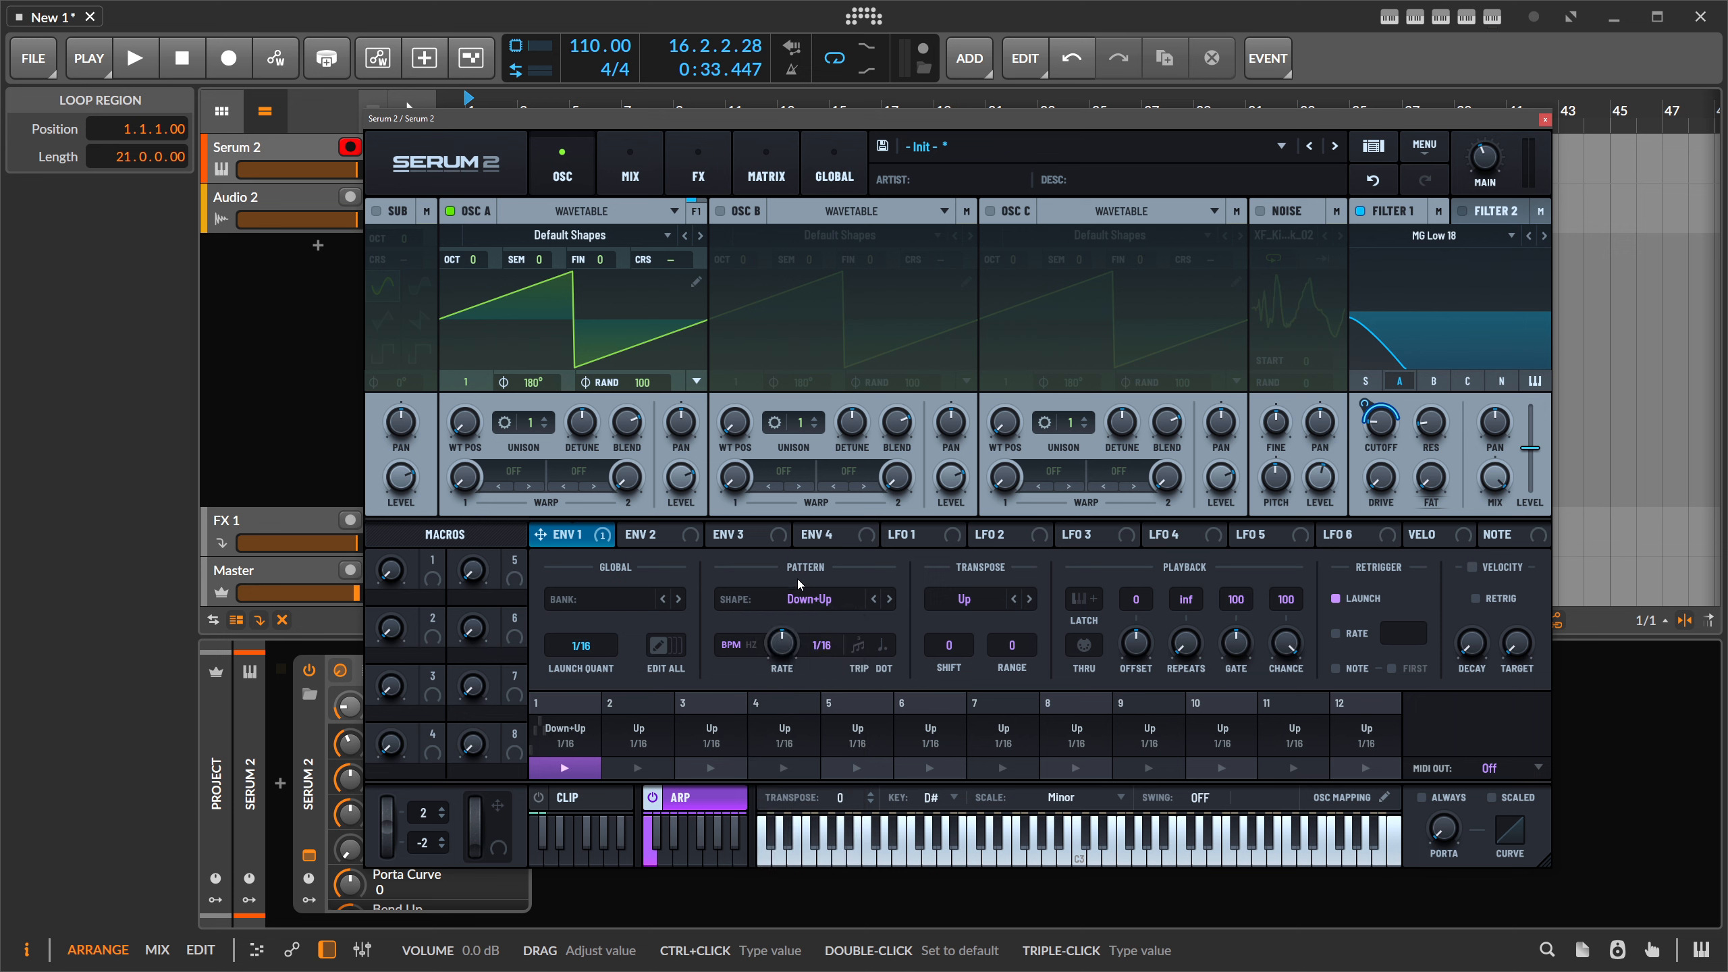
left_click(796, 595)
left_click(790, 619)
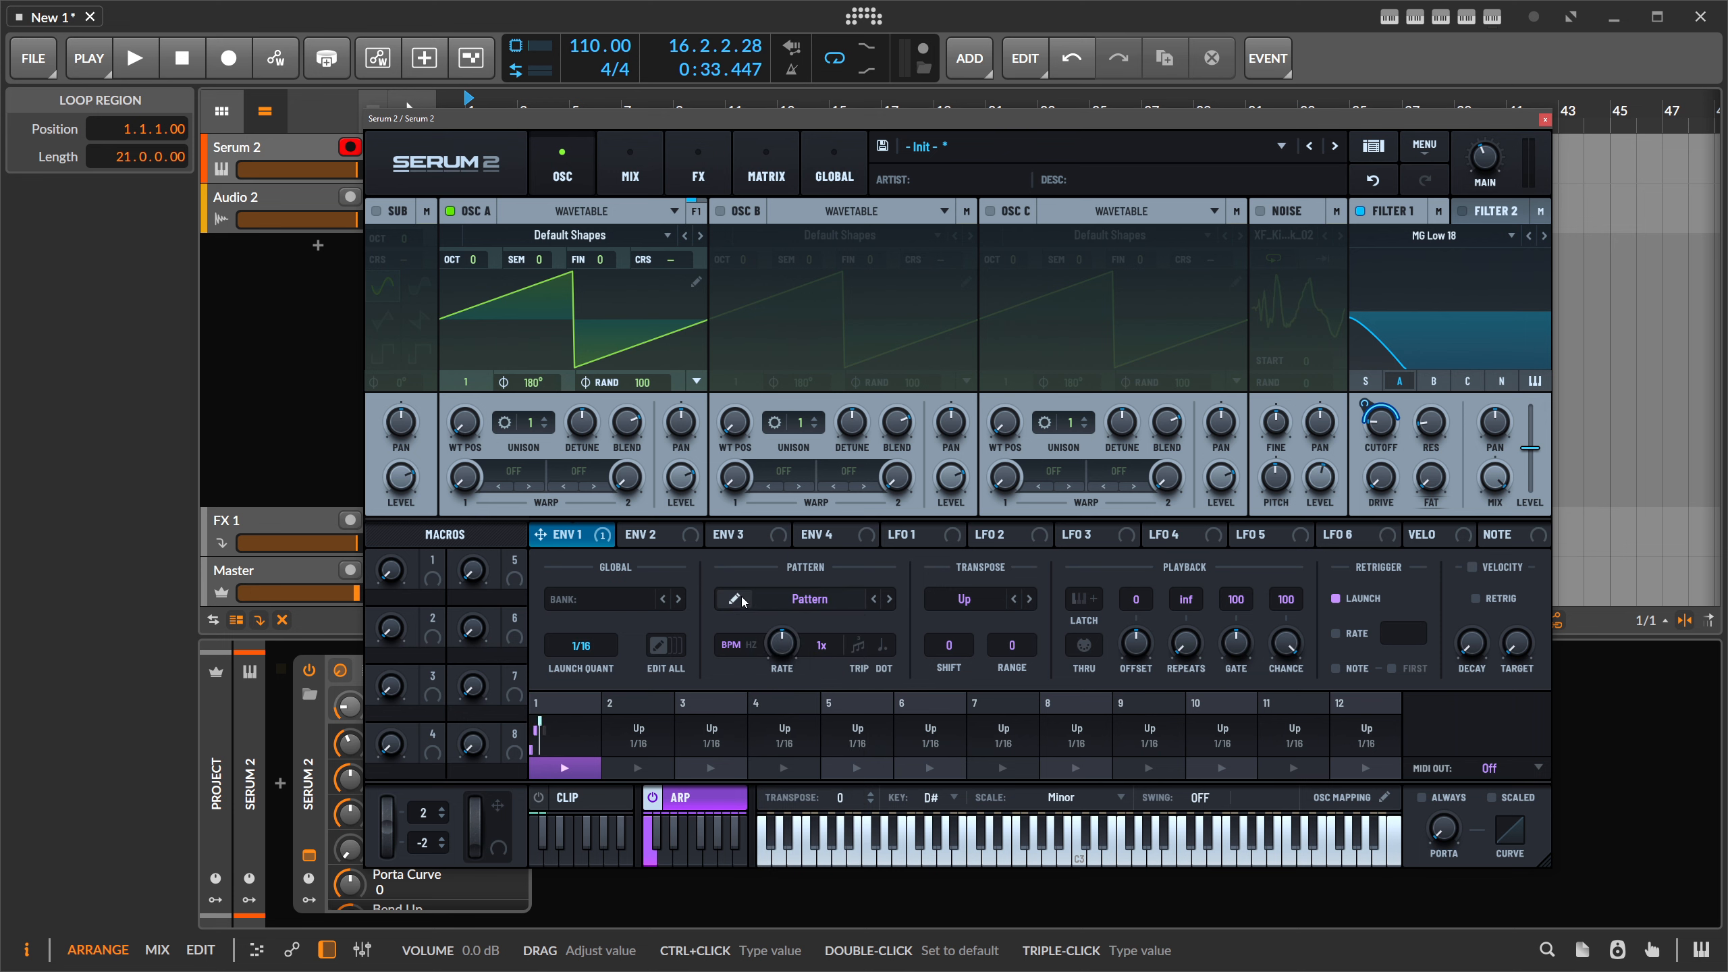
left_click(737, 599)
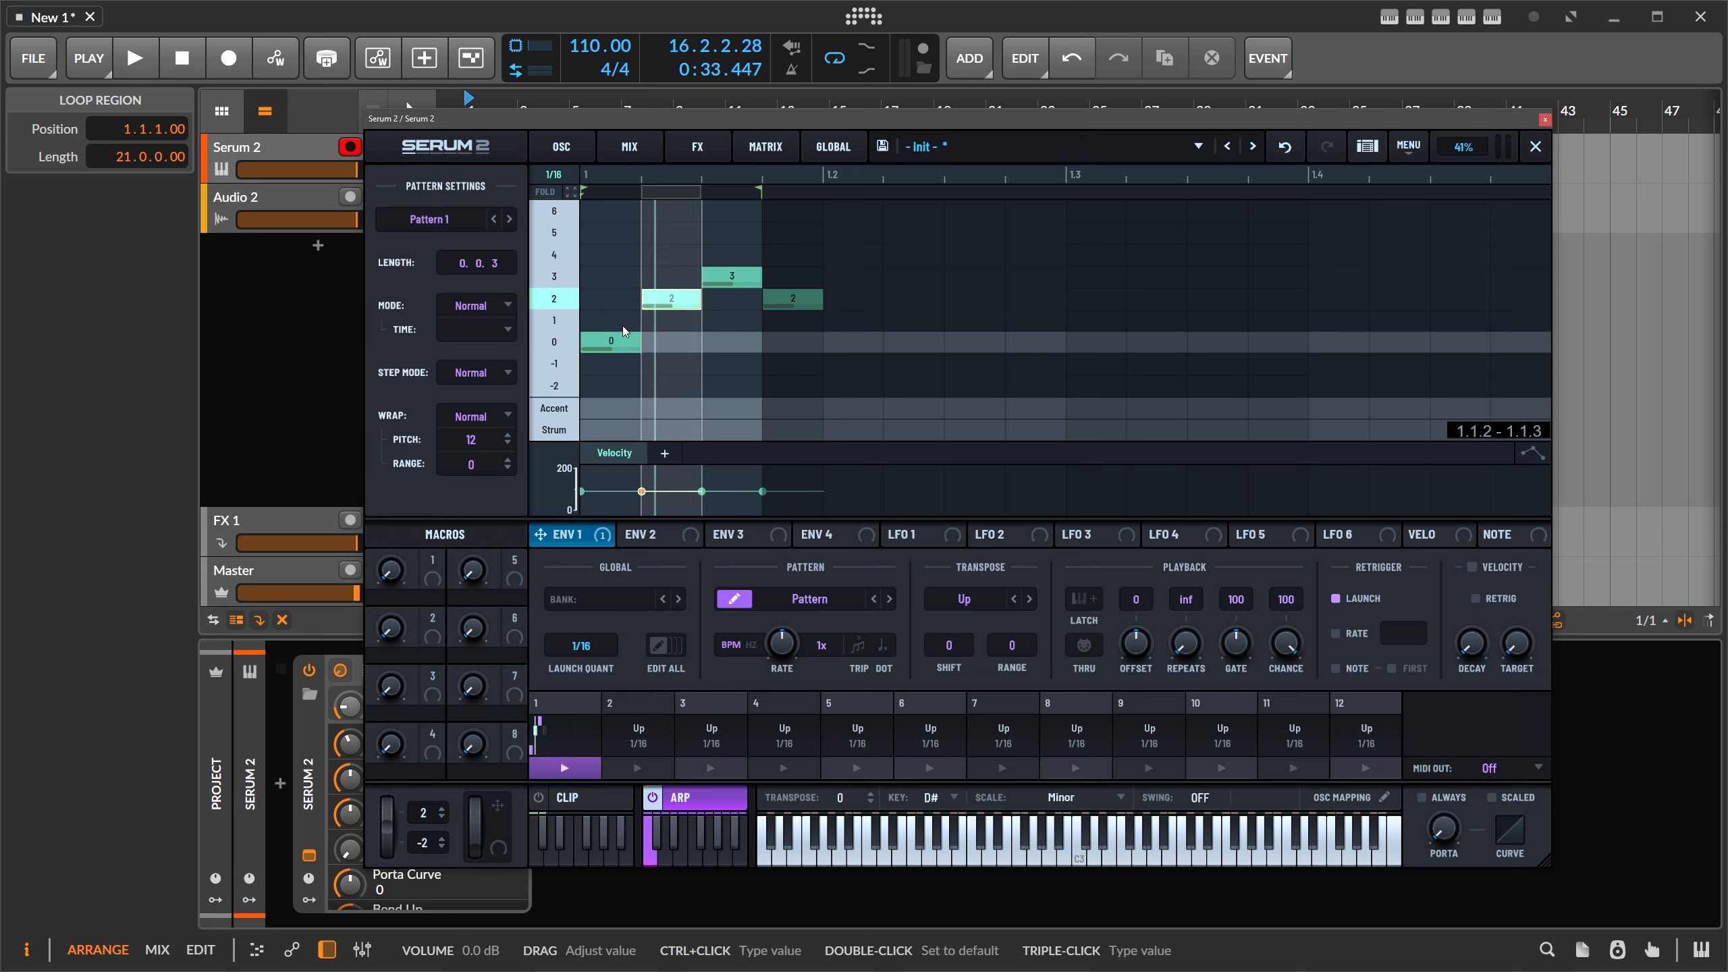
- Select the notes in steps one to three, then move on to arp slots 2 and 3
left_click(624, 332)
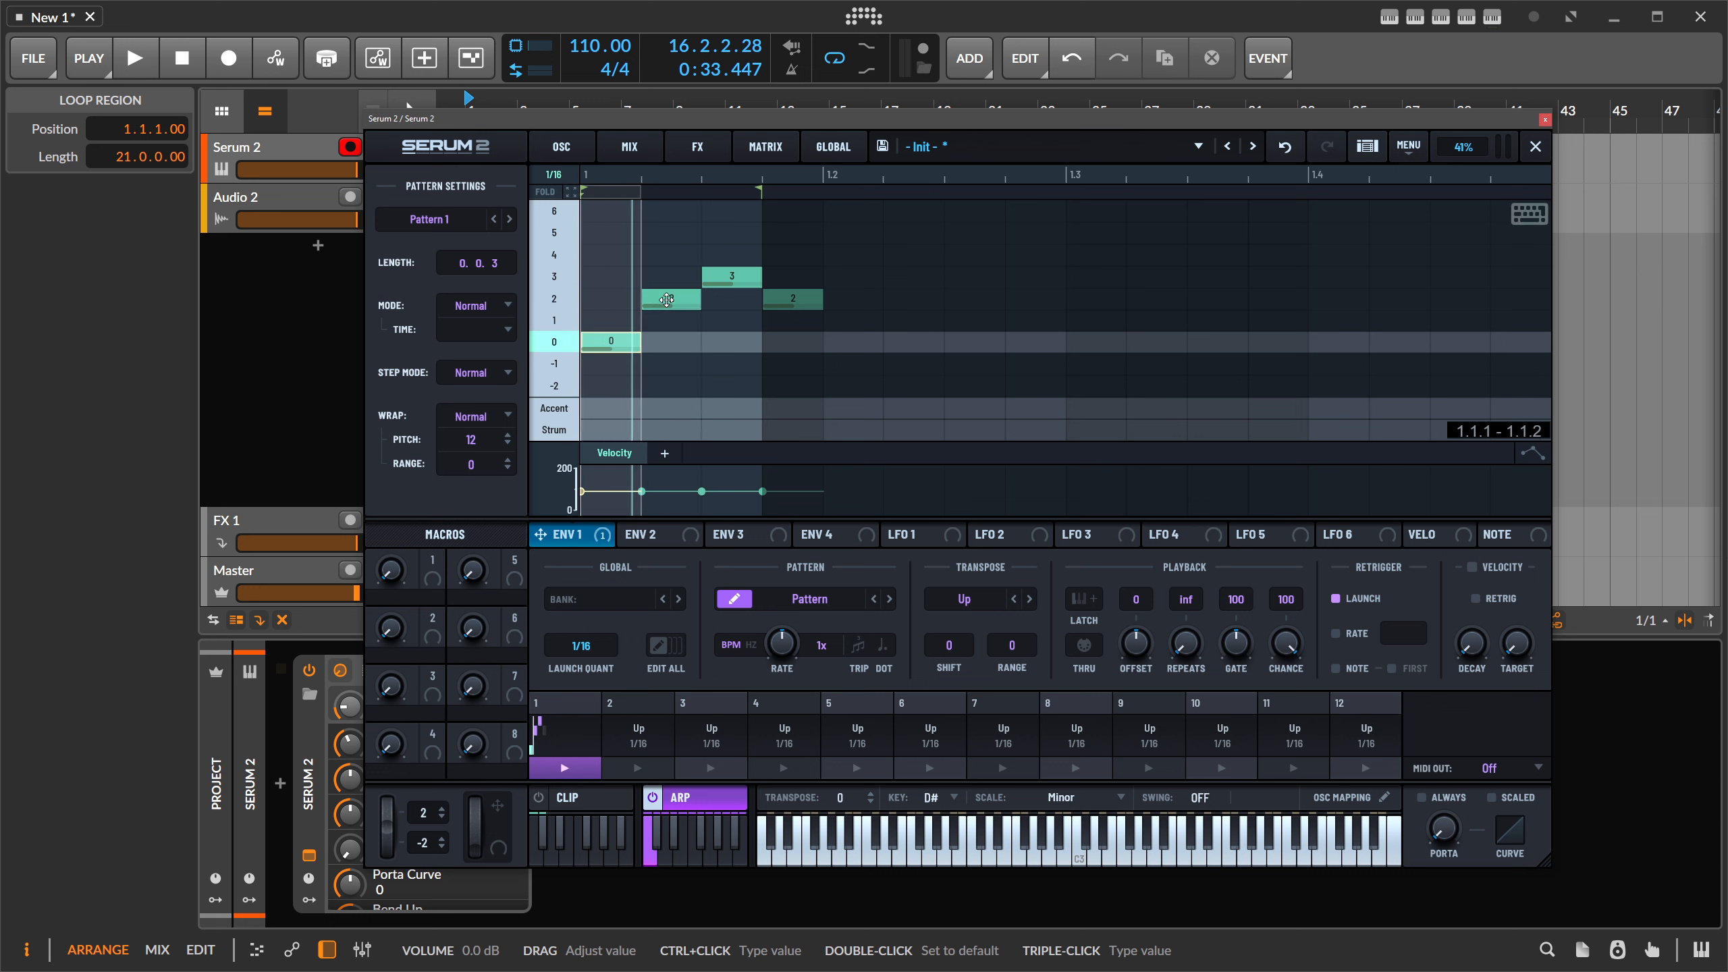
left_click(666, 300)
left_click(718, 282)
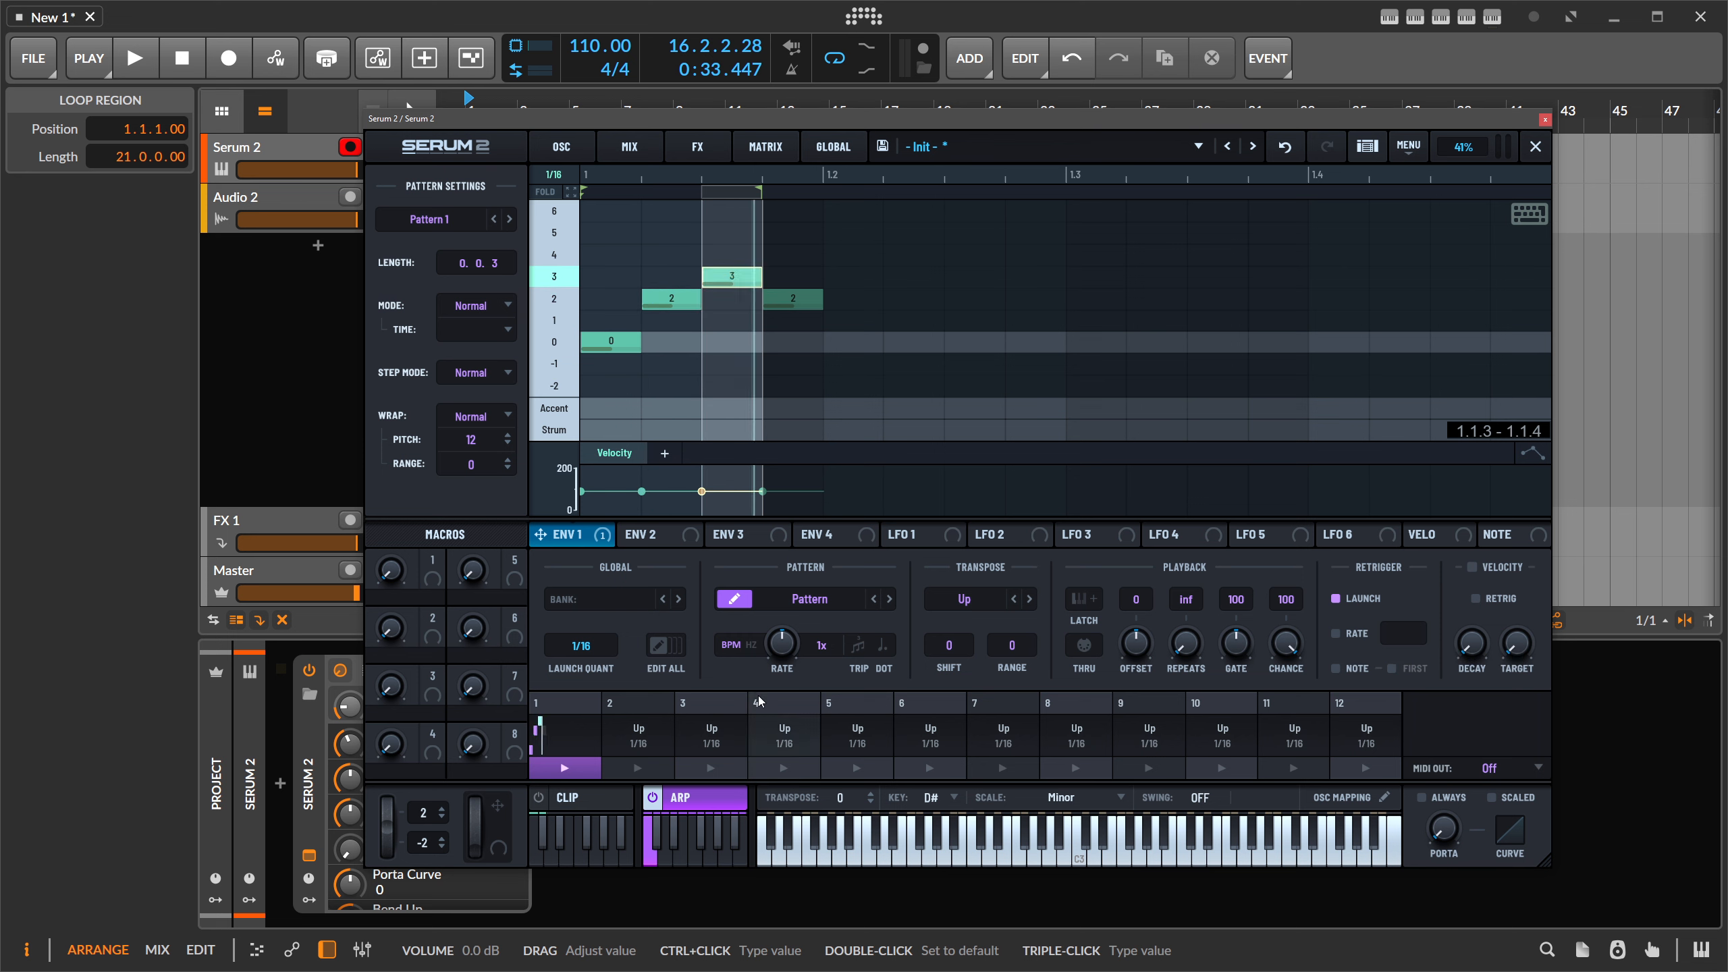
left_click(643, 730)
left_click(710, 735)
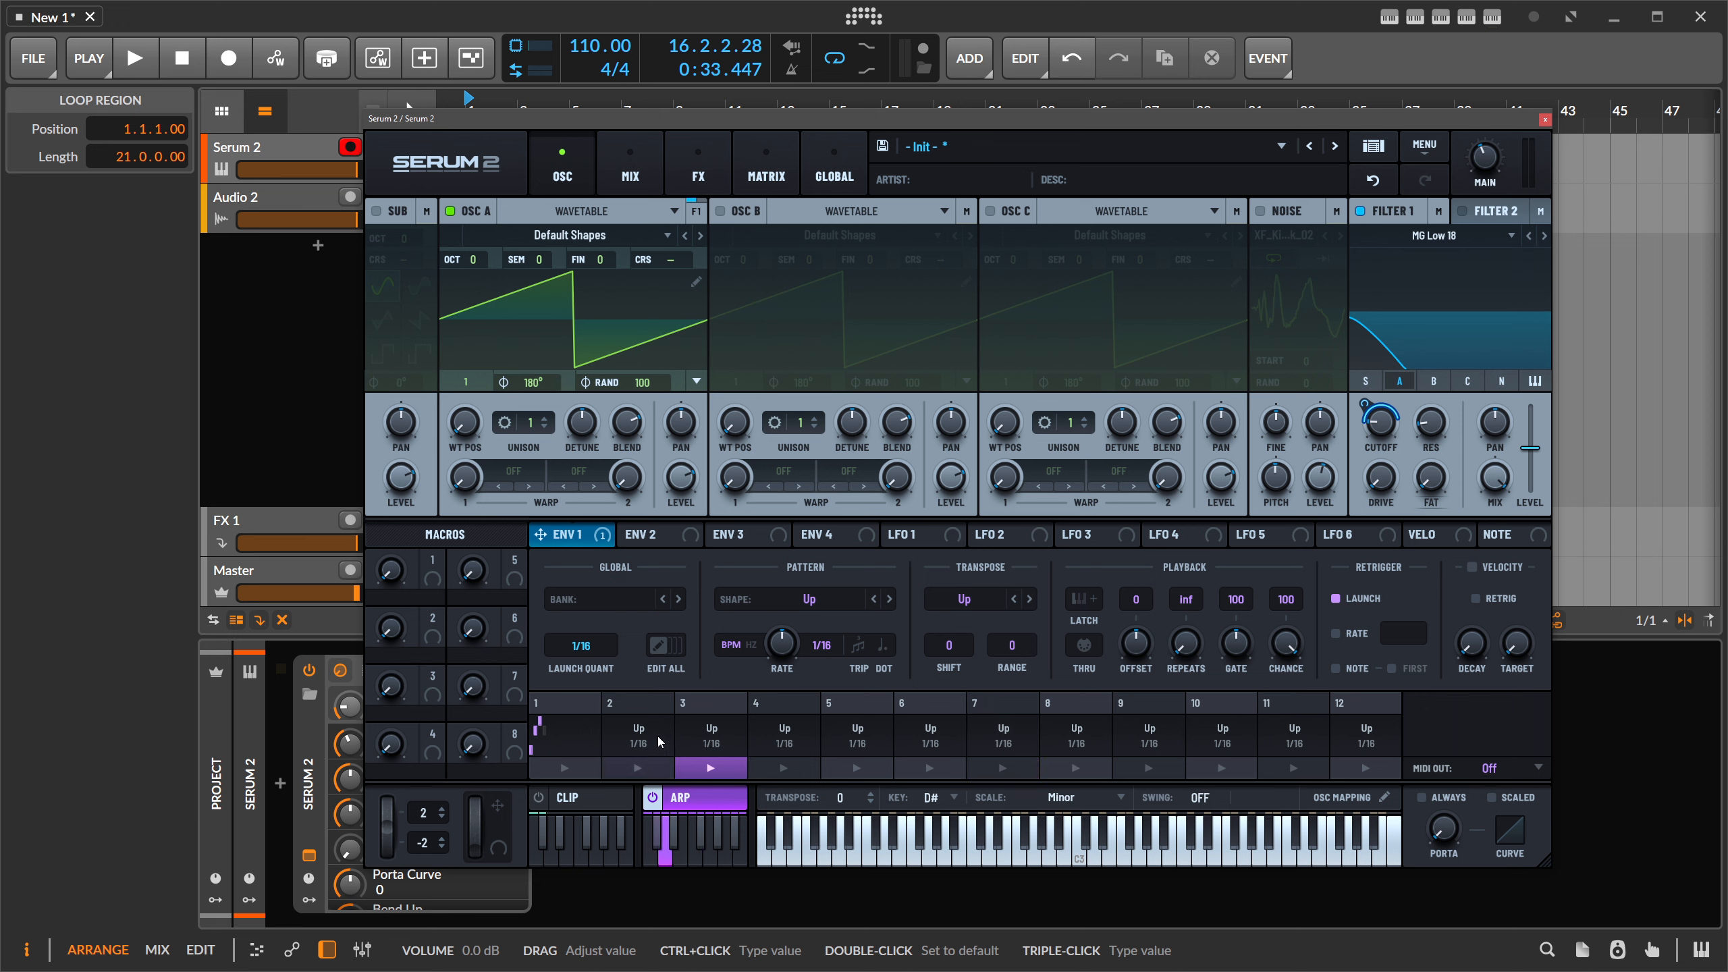
- Give the arp slot after the custom pattern an Up+Down shape at a 1/8 rate
left_click(571, 767)
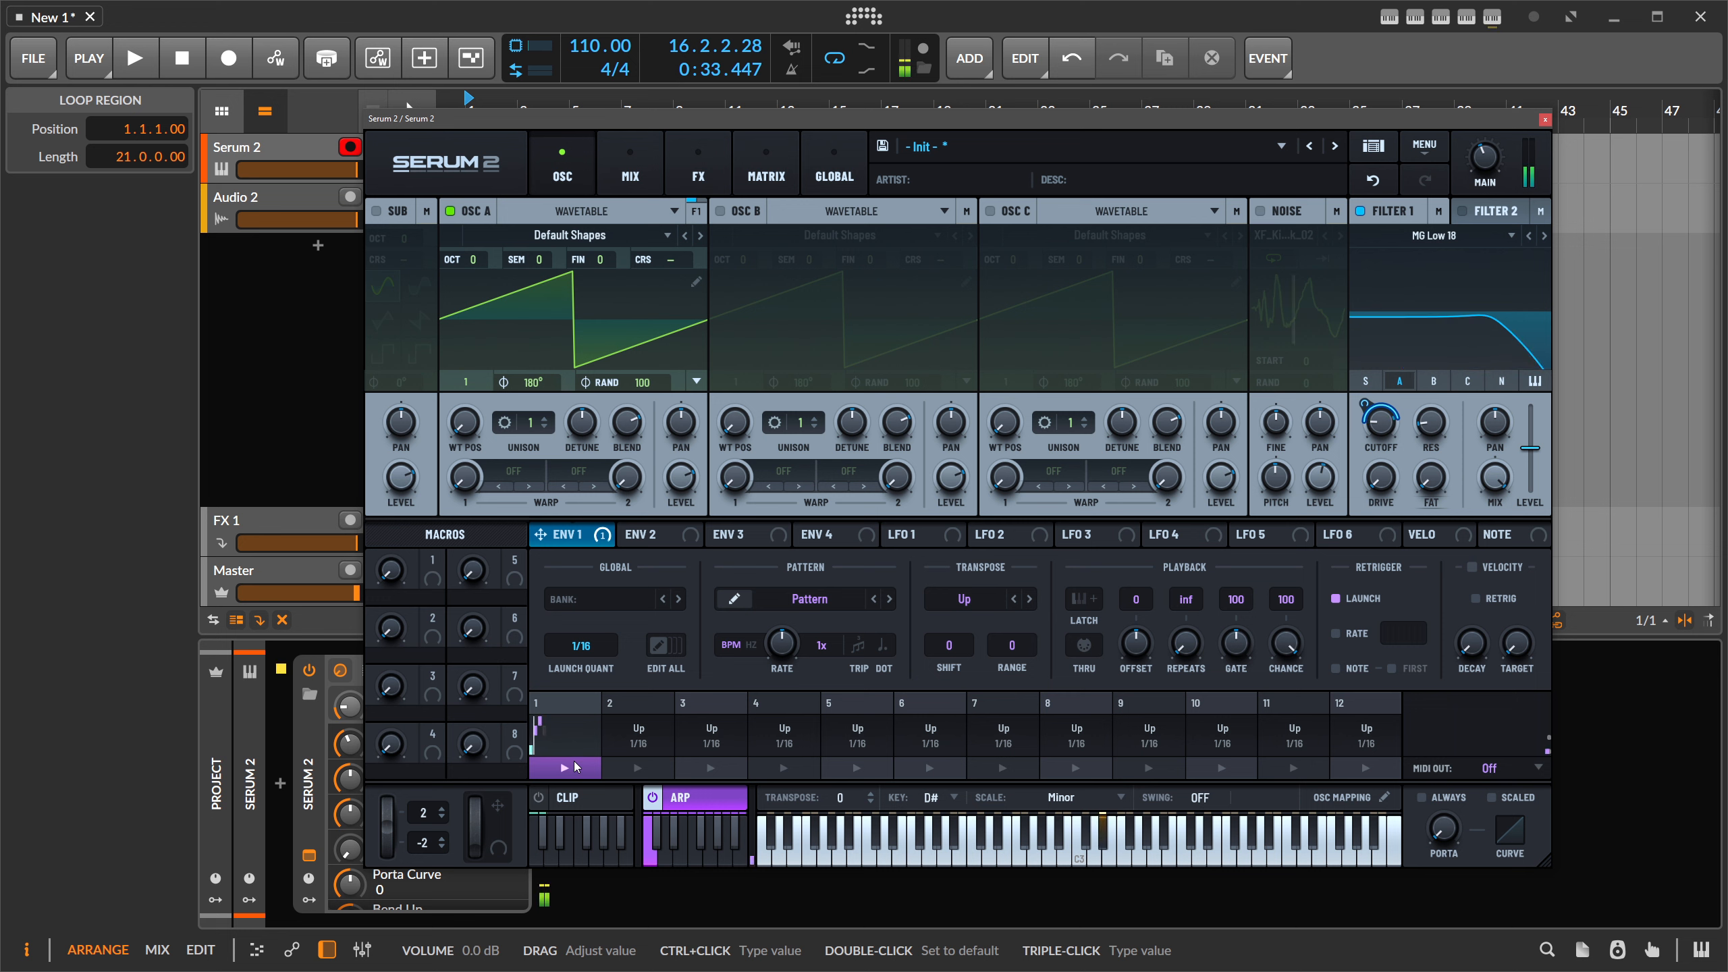
left_click(637, 768)
left_click(703, 775)
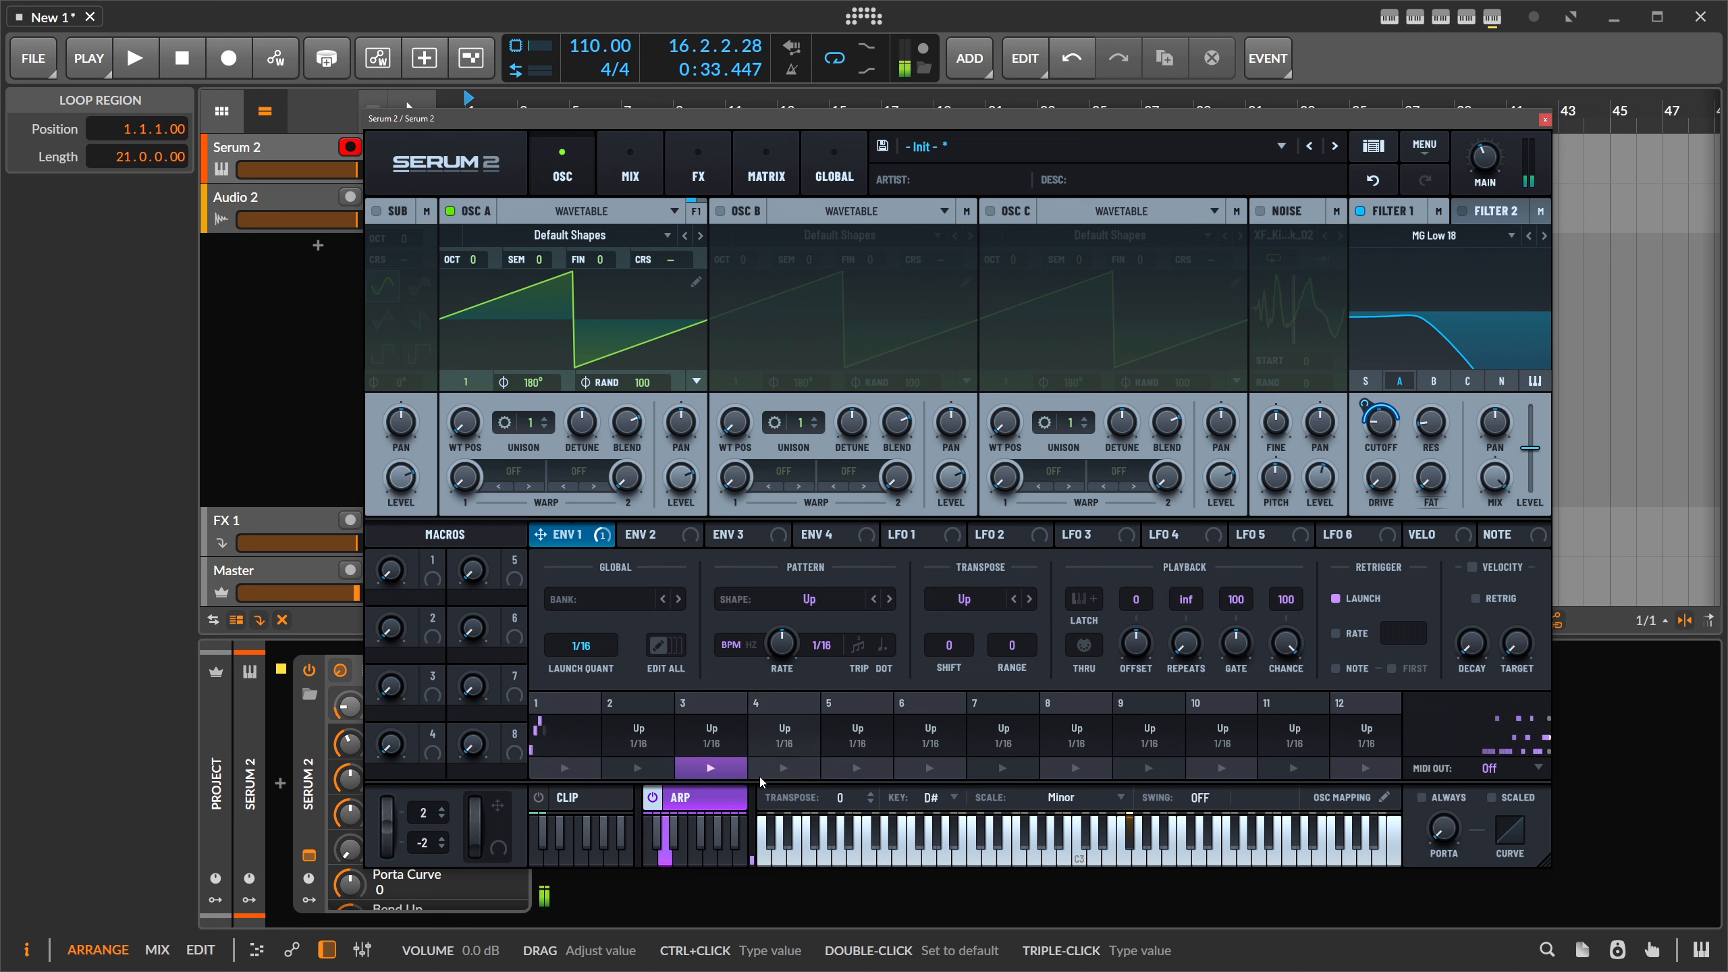
left_click(767, 775)
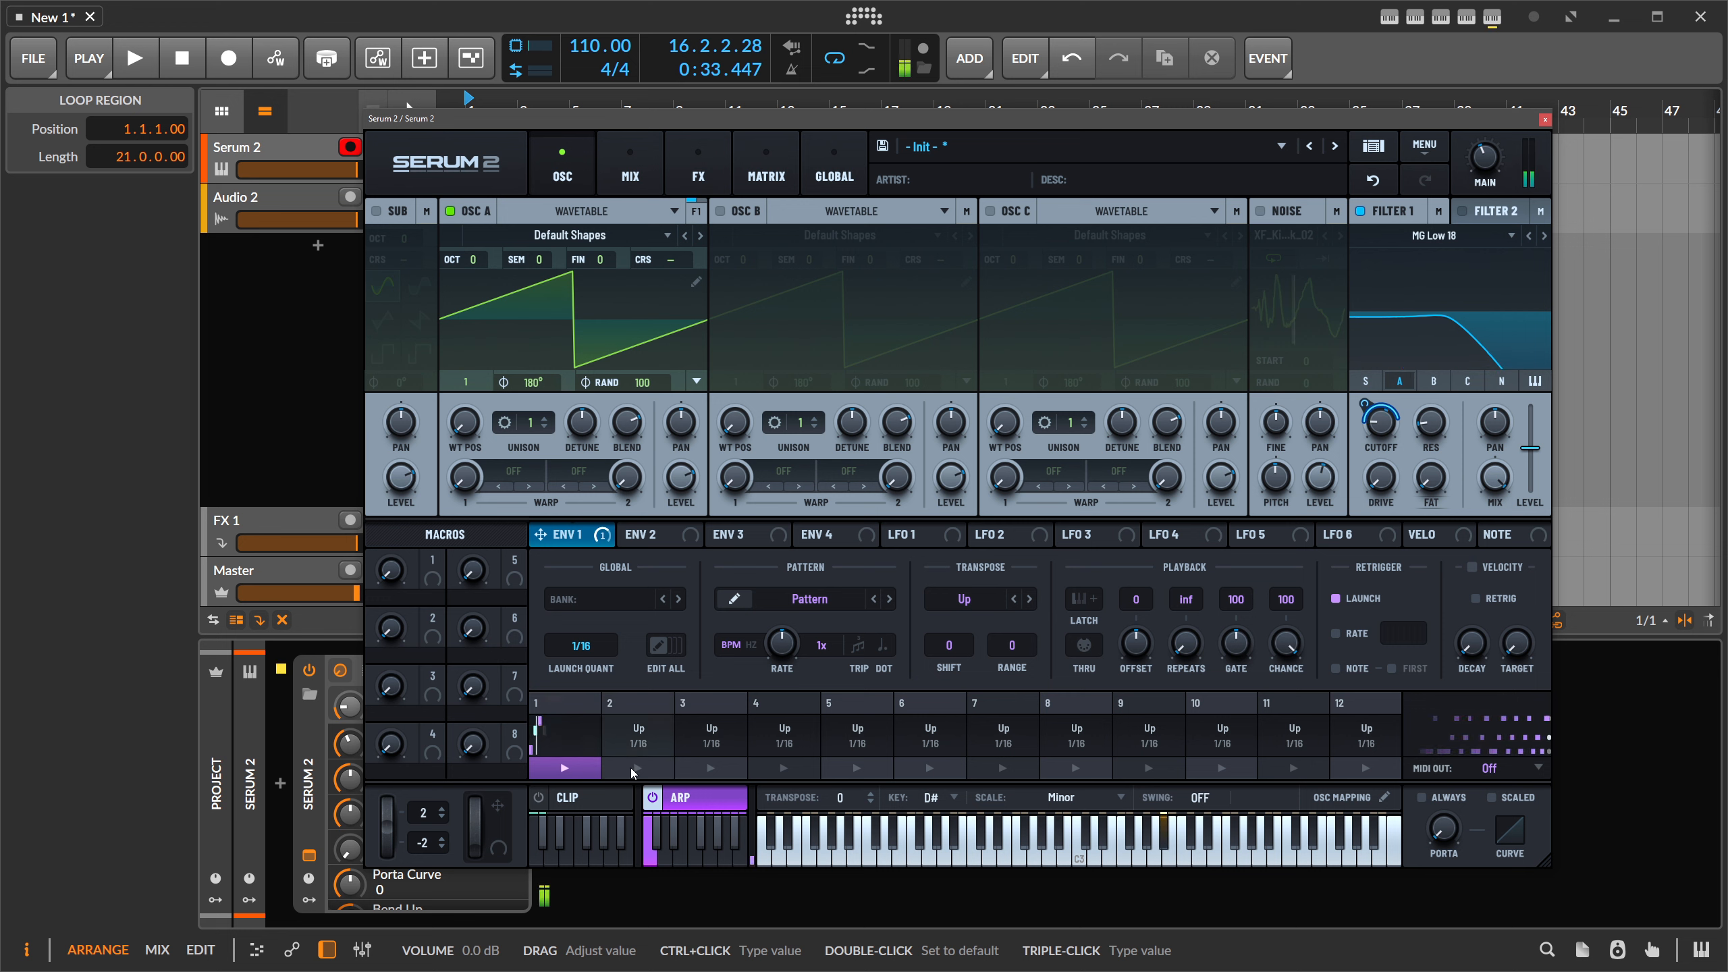
left_click(809, 598)
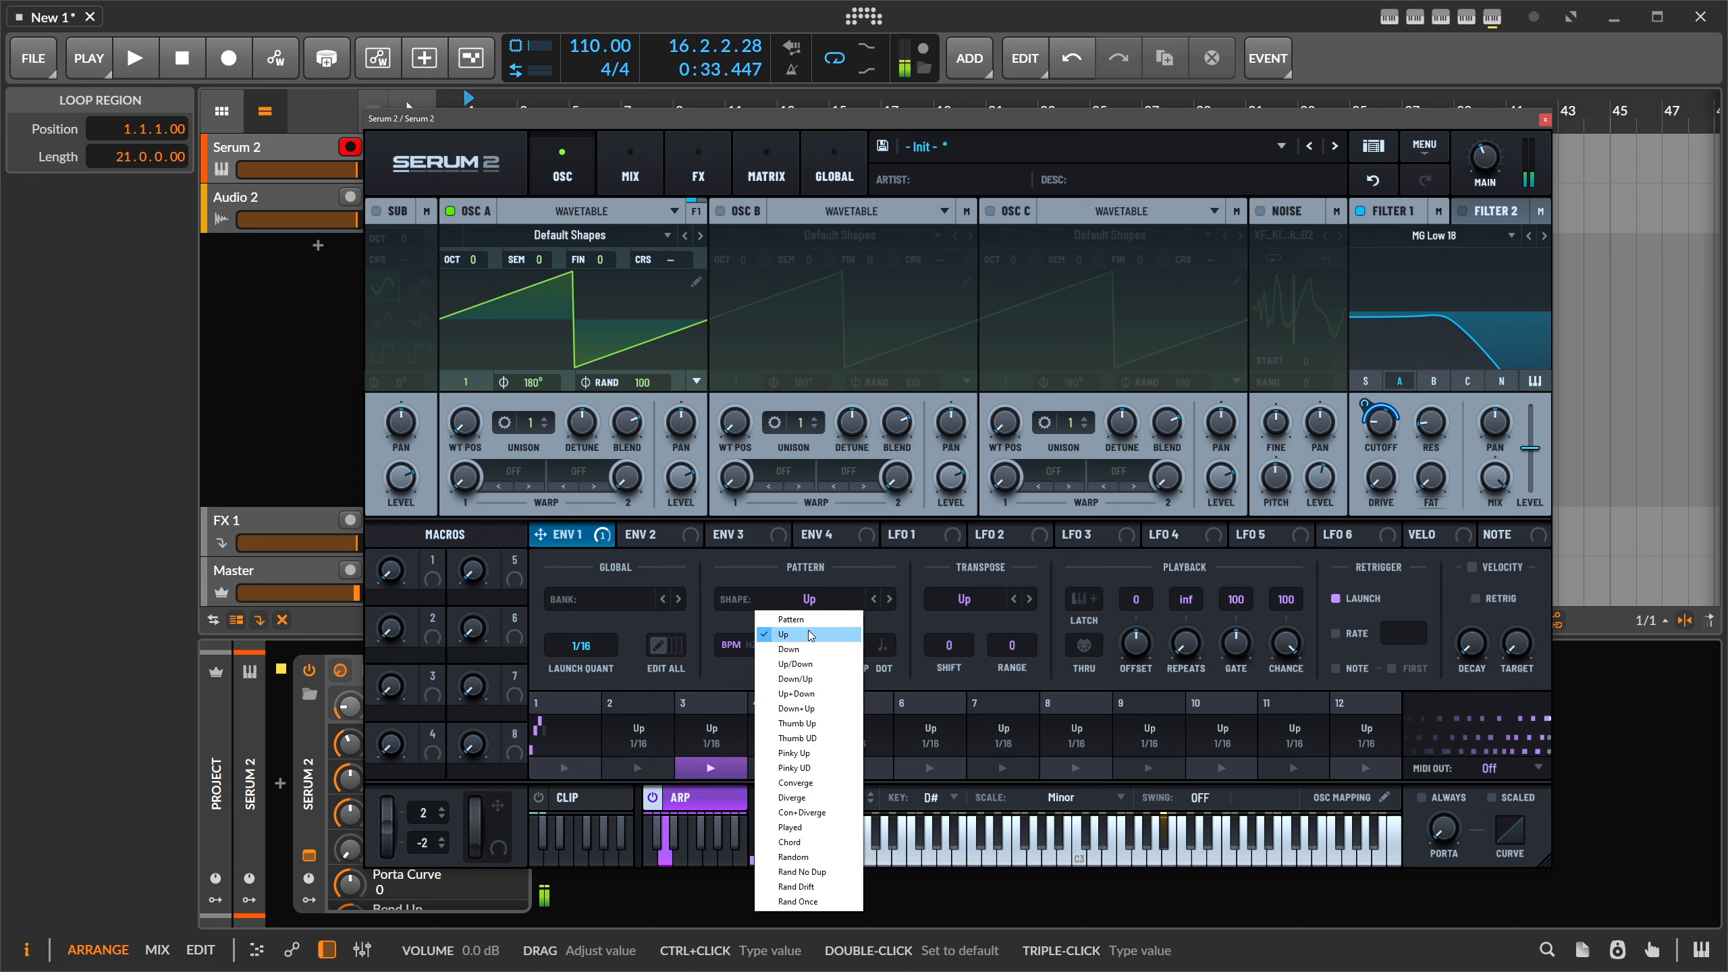
left_click(795, 693)
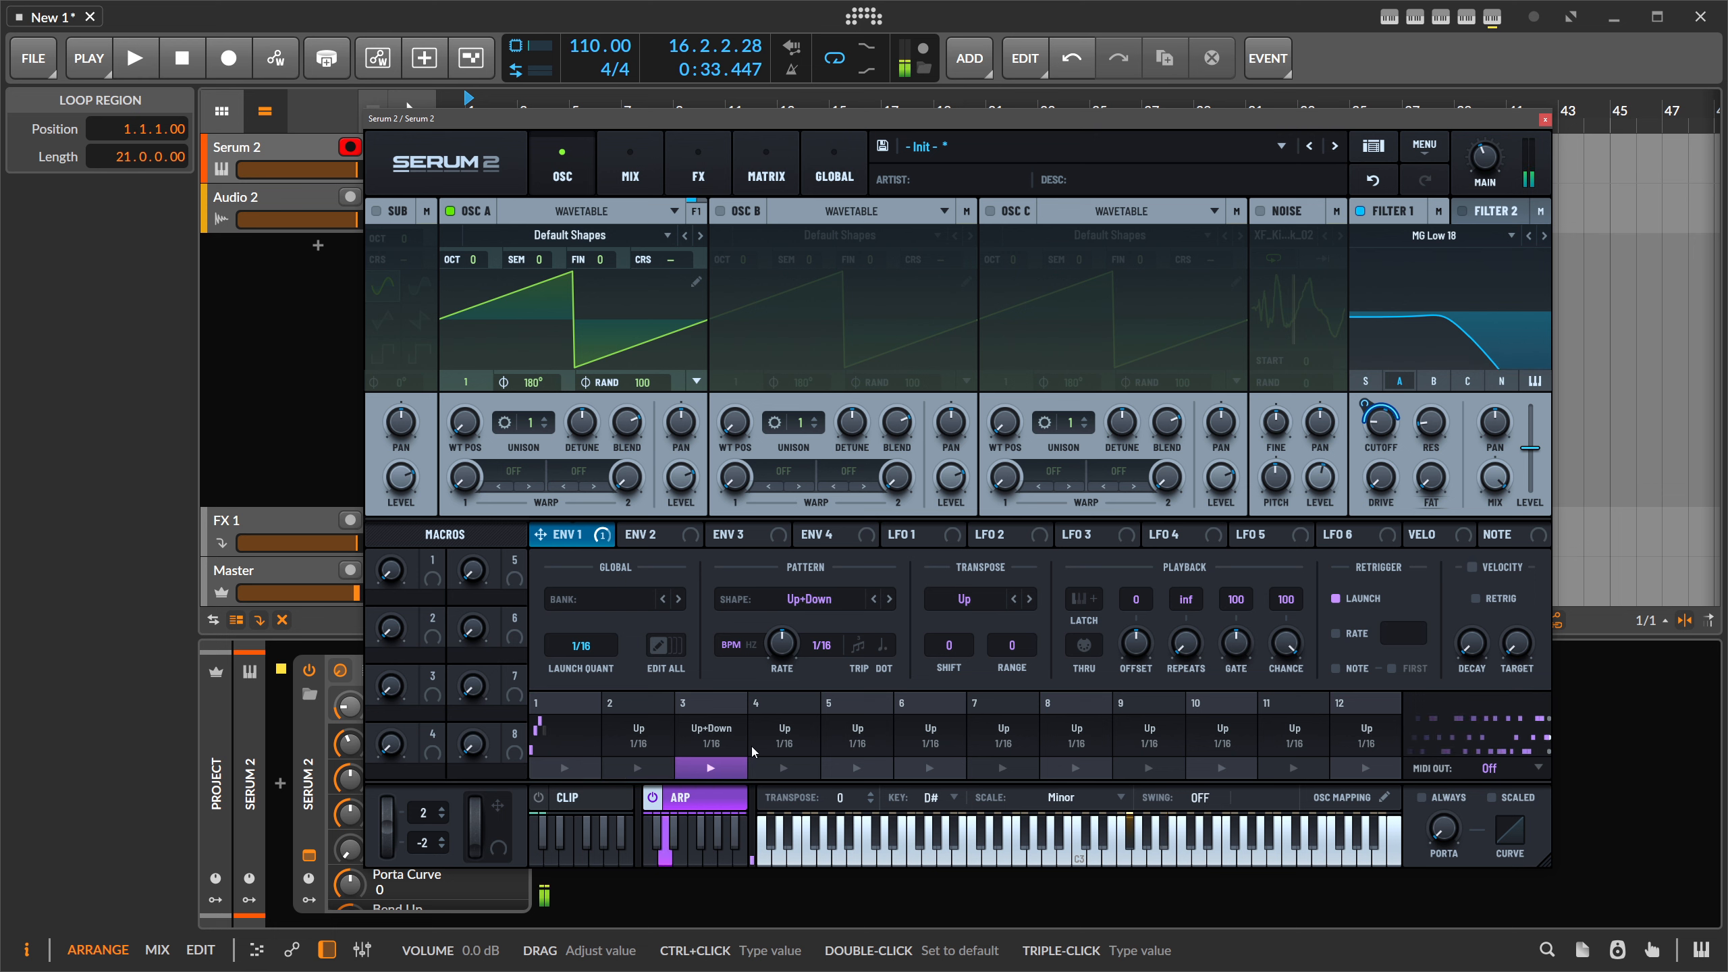
mouse_move(781, 661)
left_click_drag(781, 661, 780, 676)
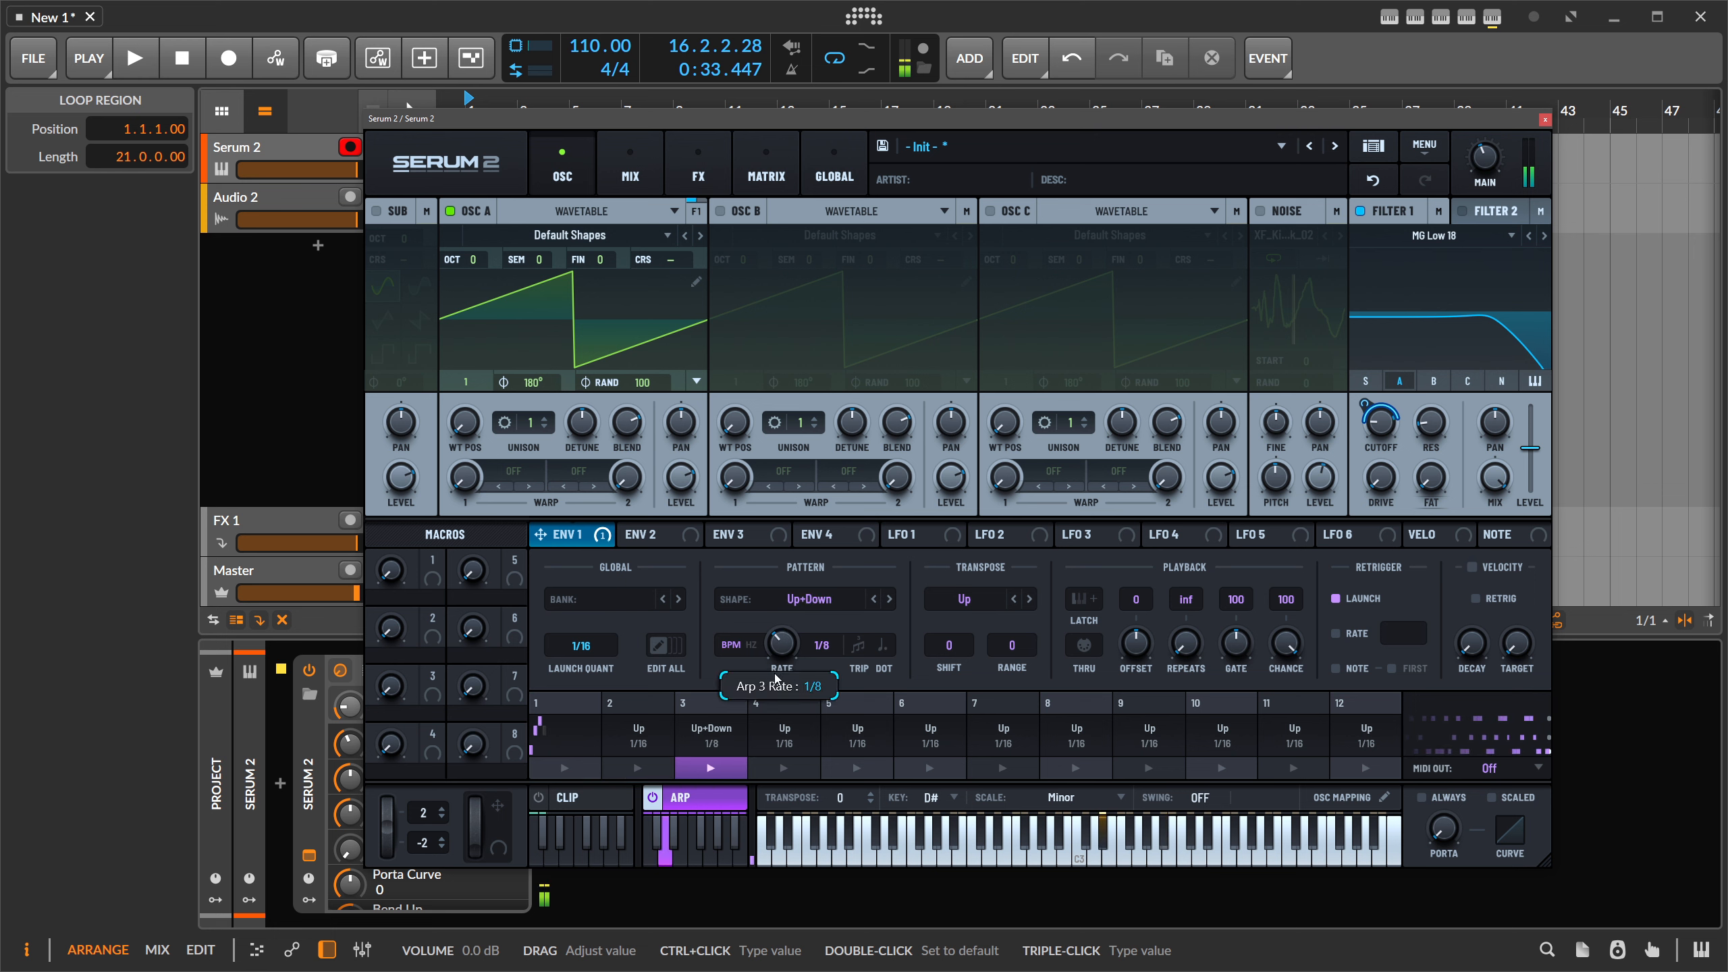
- Launch the arp slots in turn to audition the new Up+Down slot
left_click(640, 769)
left_click(583, 775)
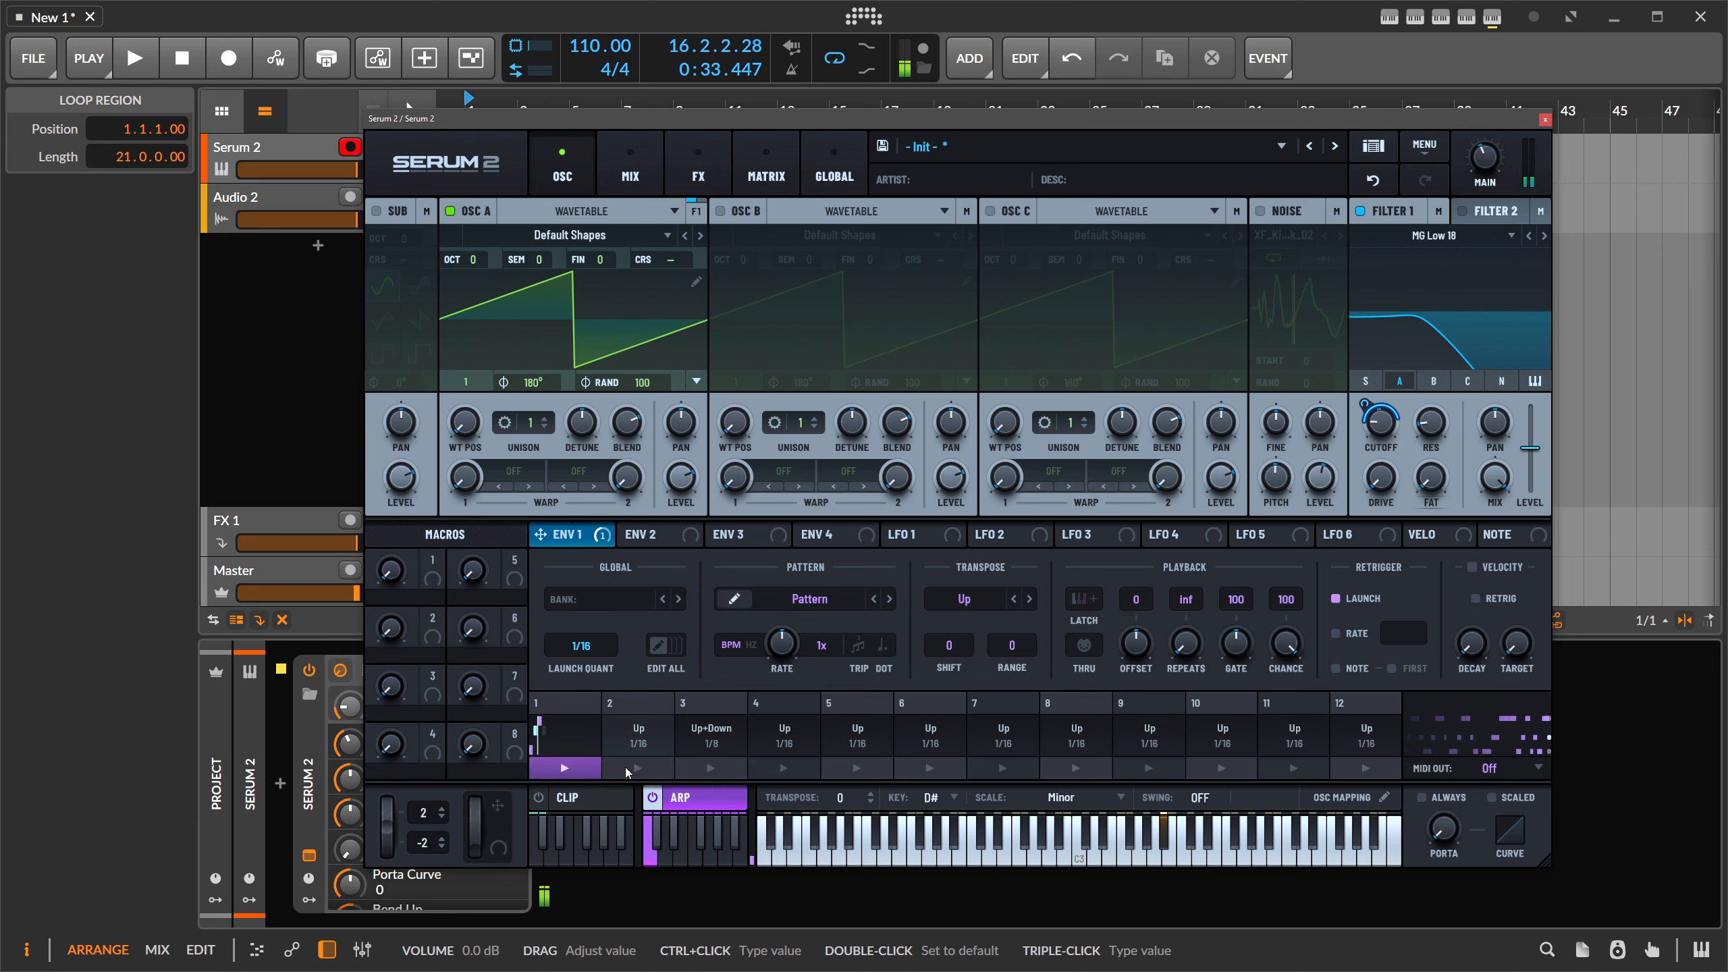
left_click(634, 773)
left_click(685, 775)
left_click(660, 775)
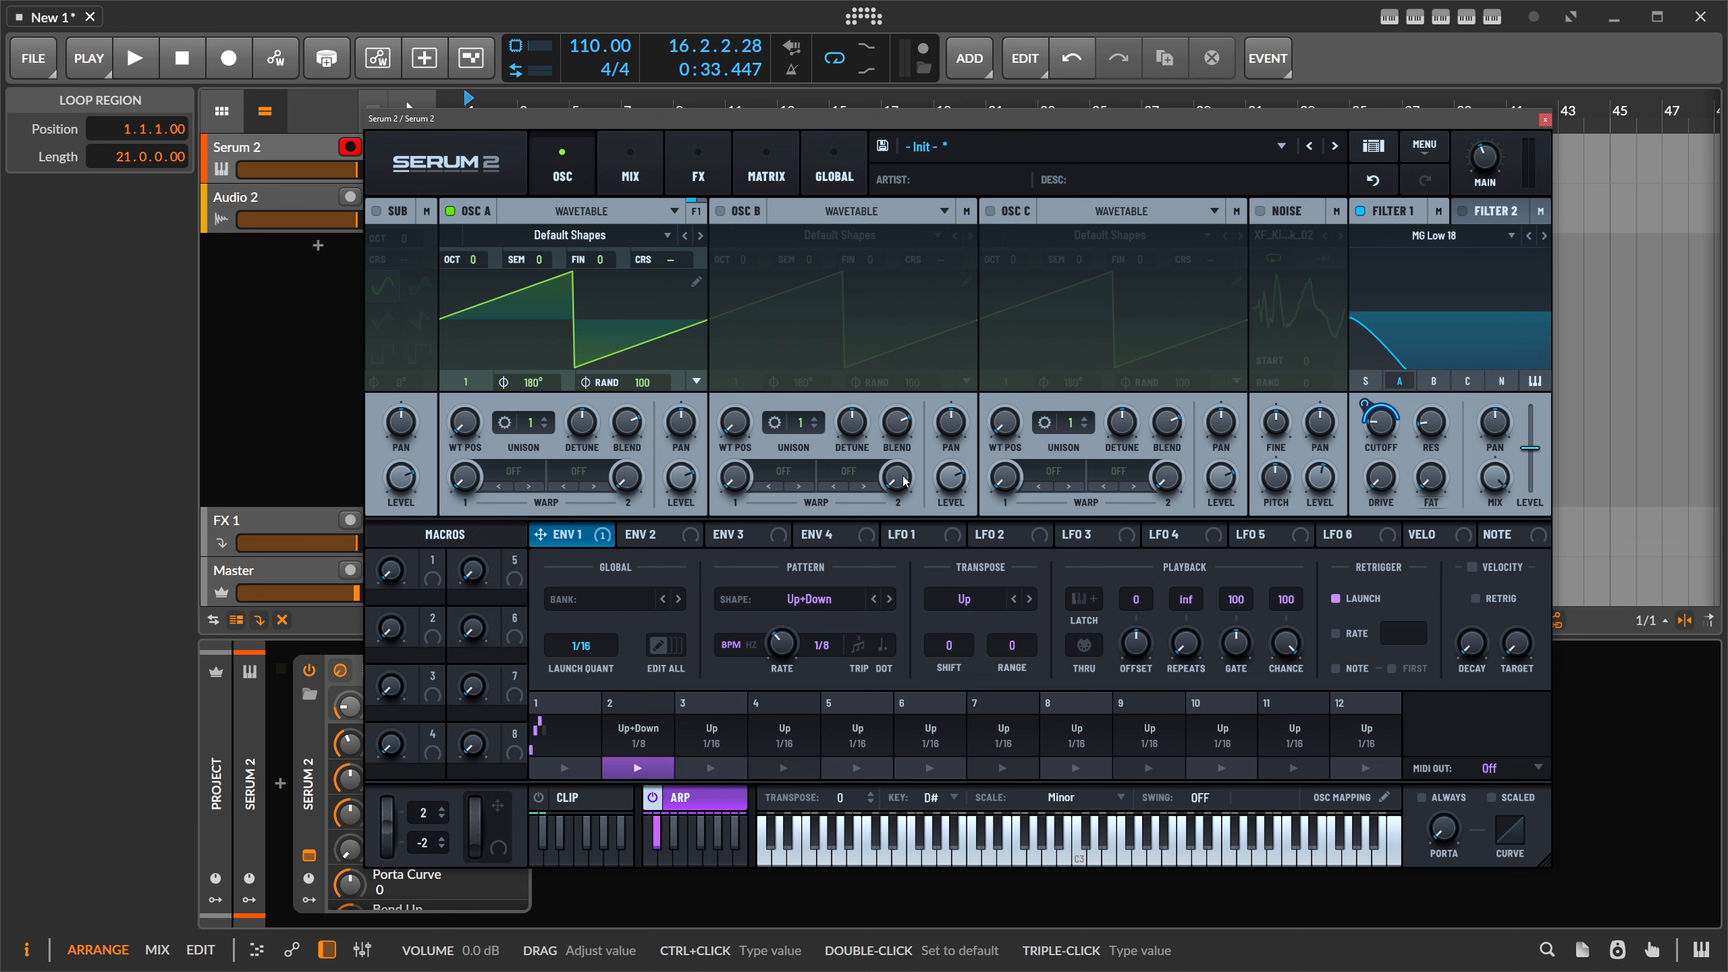
- Leave the ARP panel for ENV 1 and switch Serum to the MIX page
left_click(699, 805)
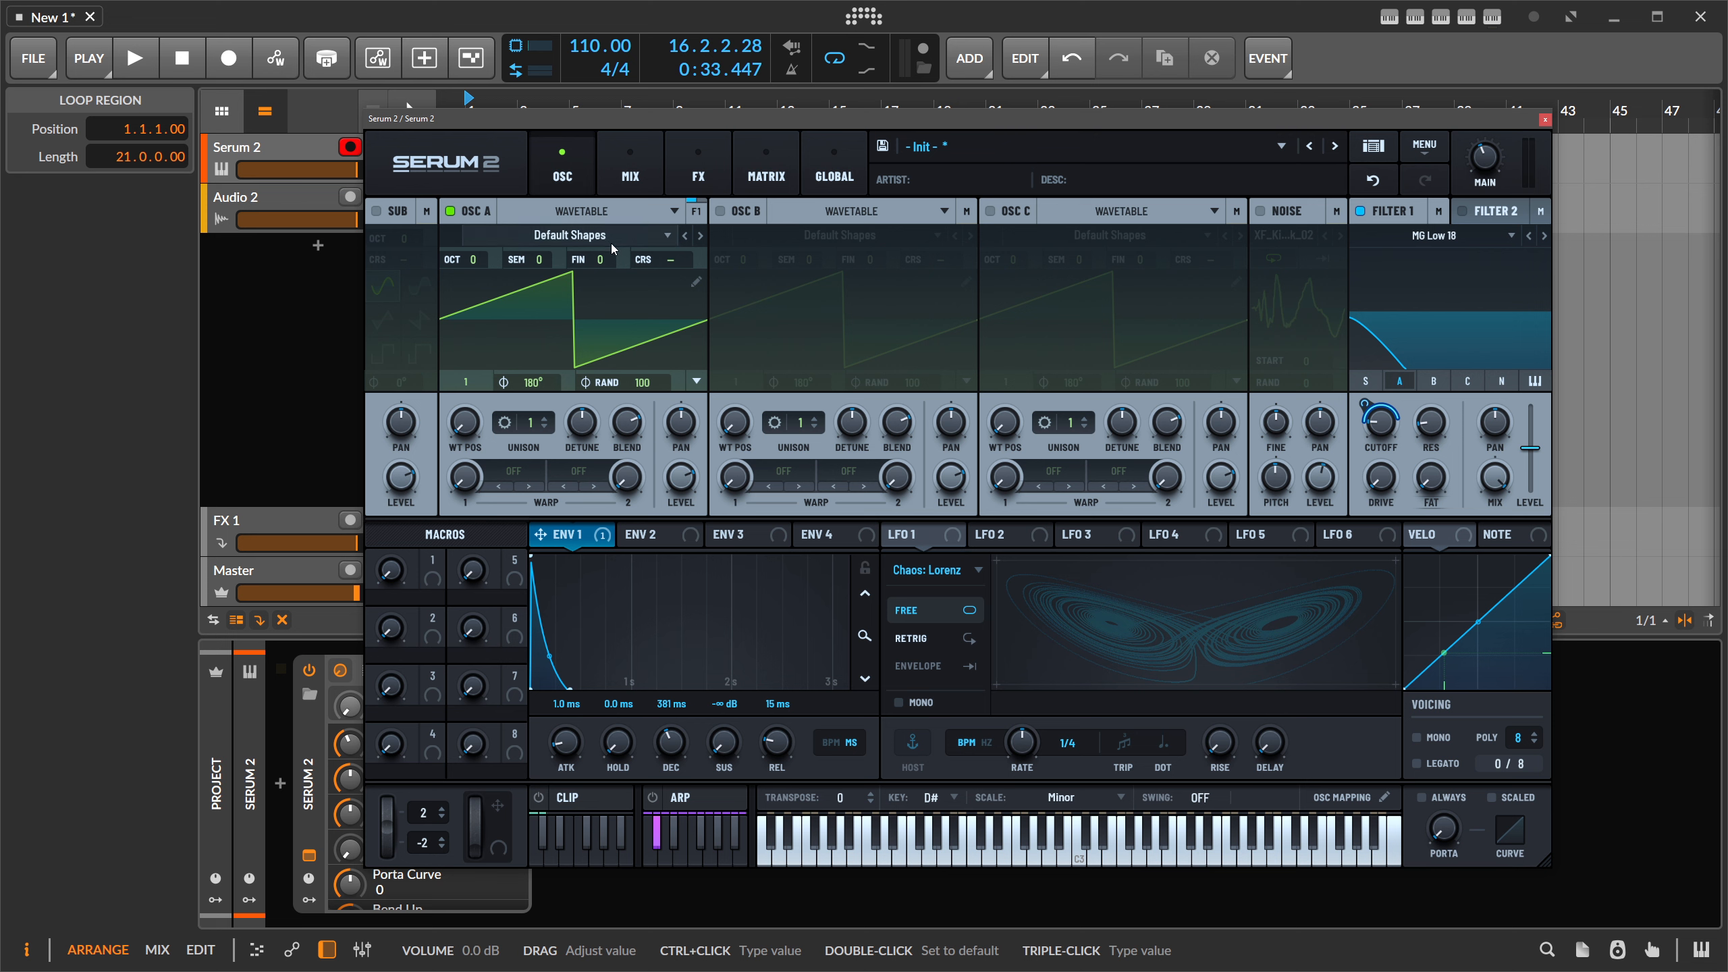
left_click(630, 167)
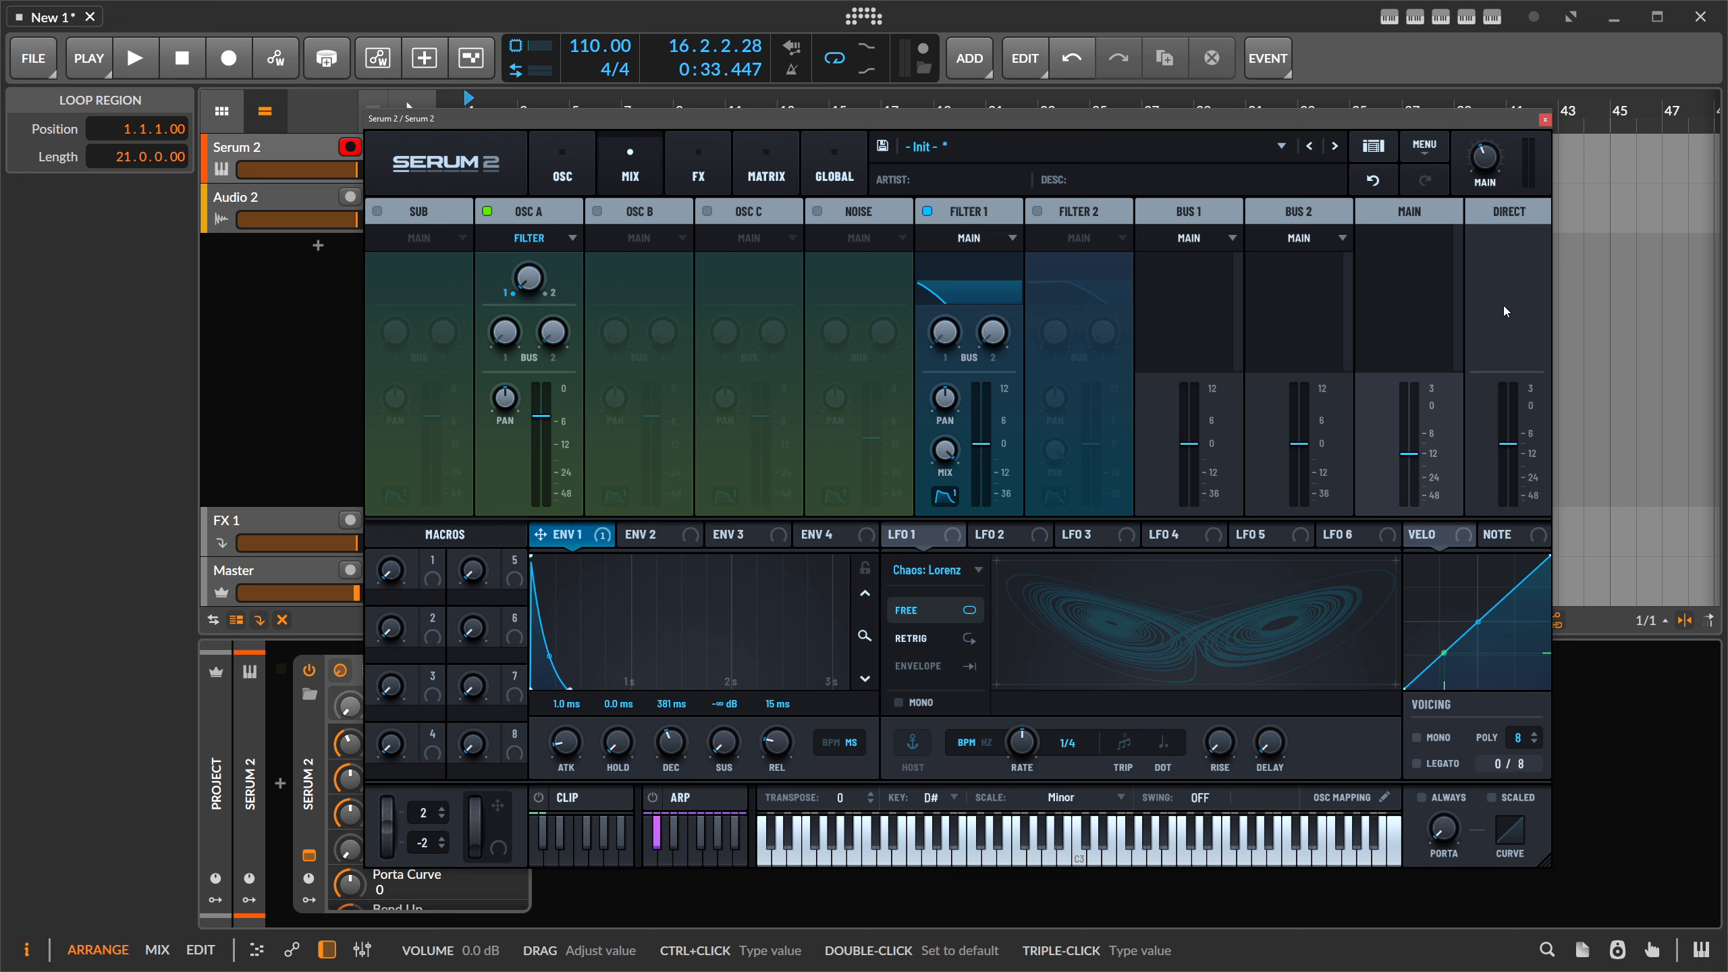
- Enable the SUB oscillator and load the Ill Bass user preset
left_click(416, 215)
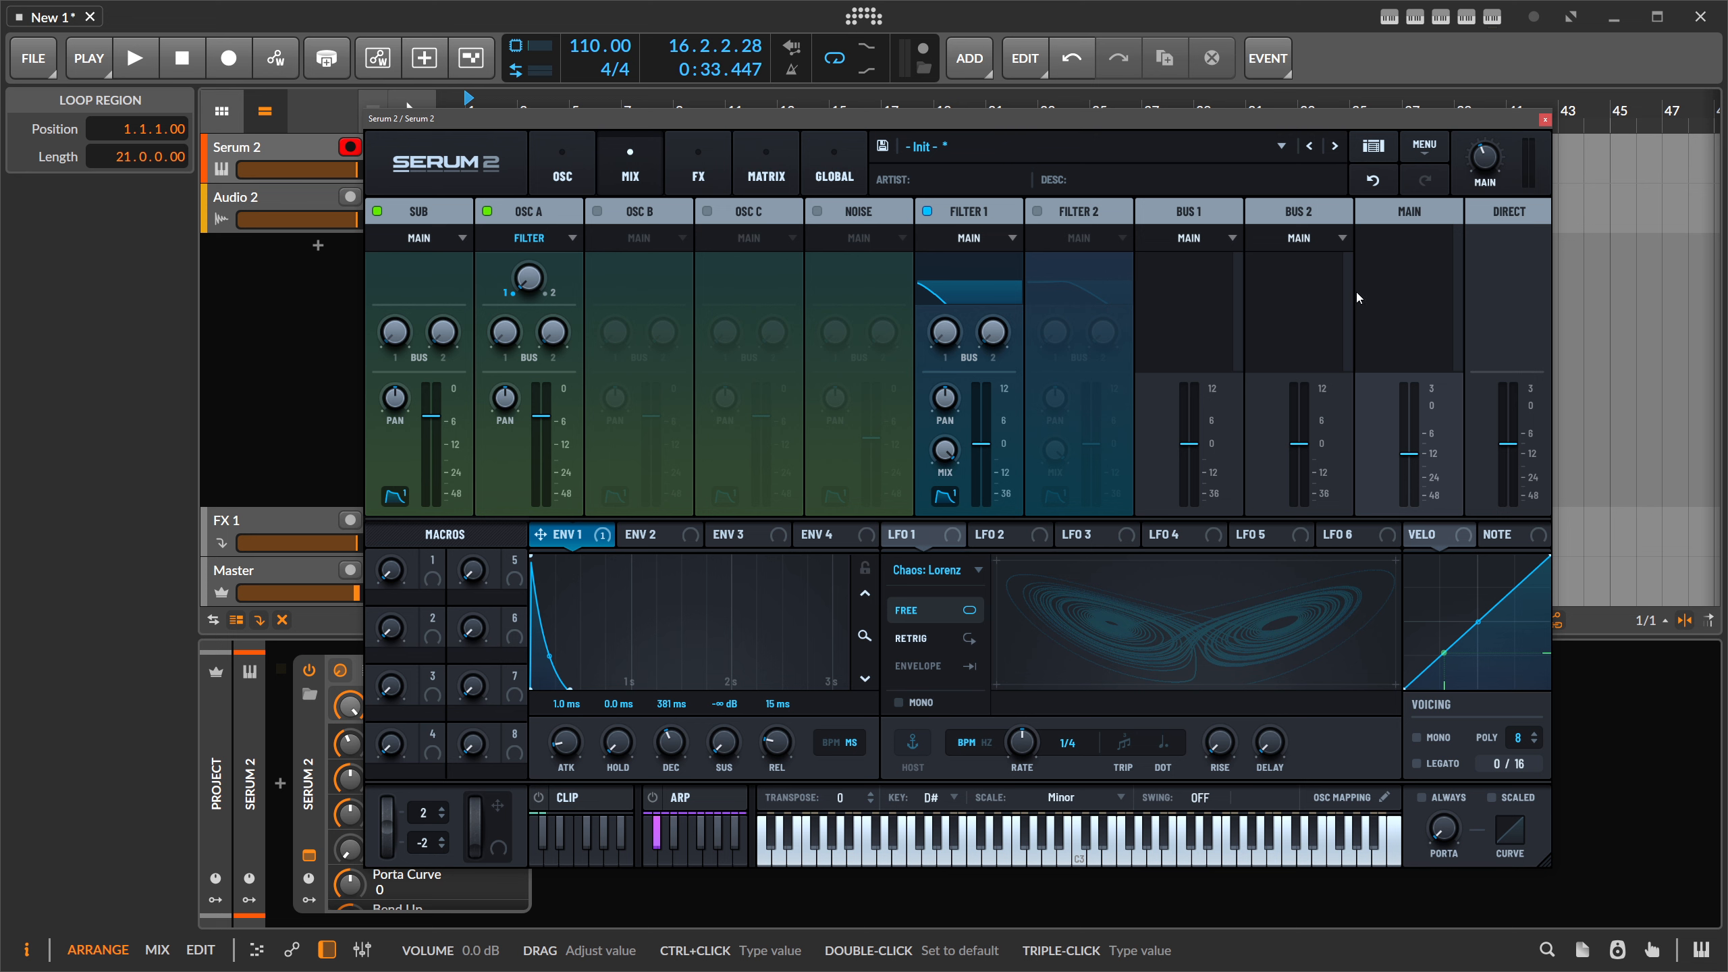
left_click(933, 148)
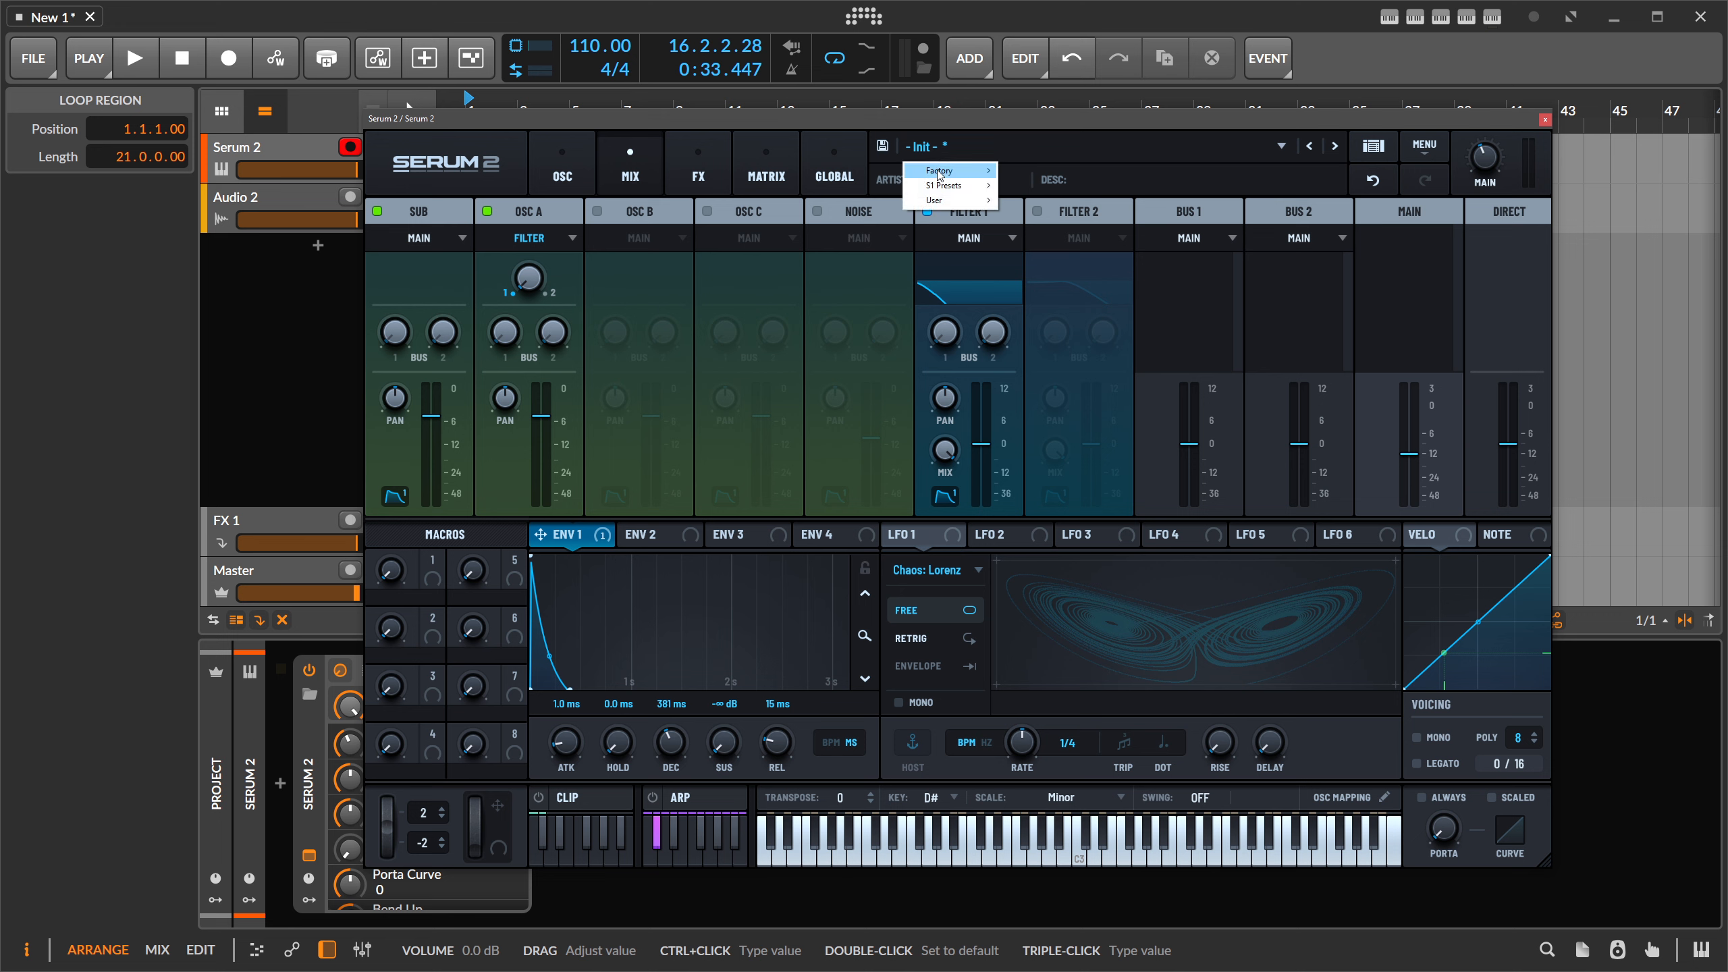
mouse_move(935, 201)
left_click(1041, 206)
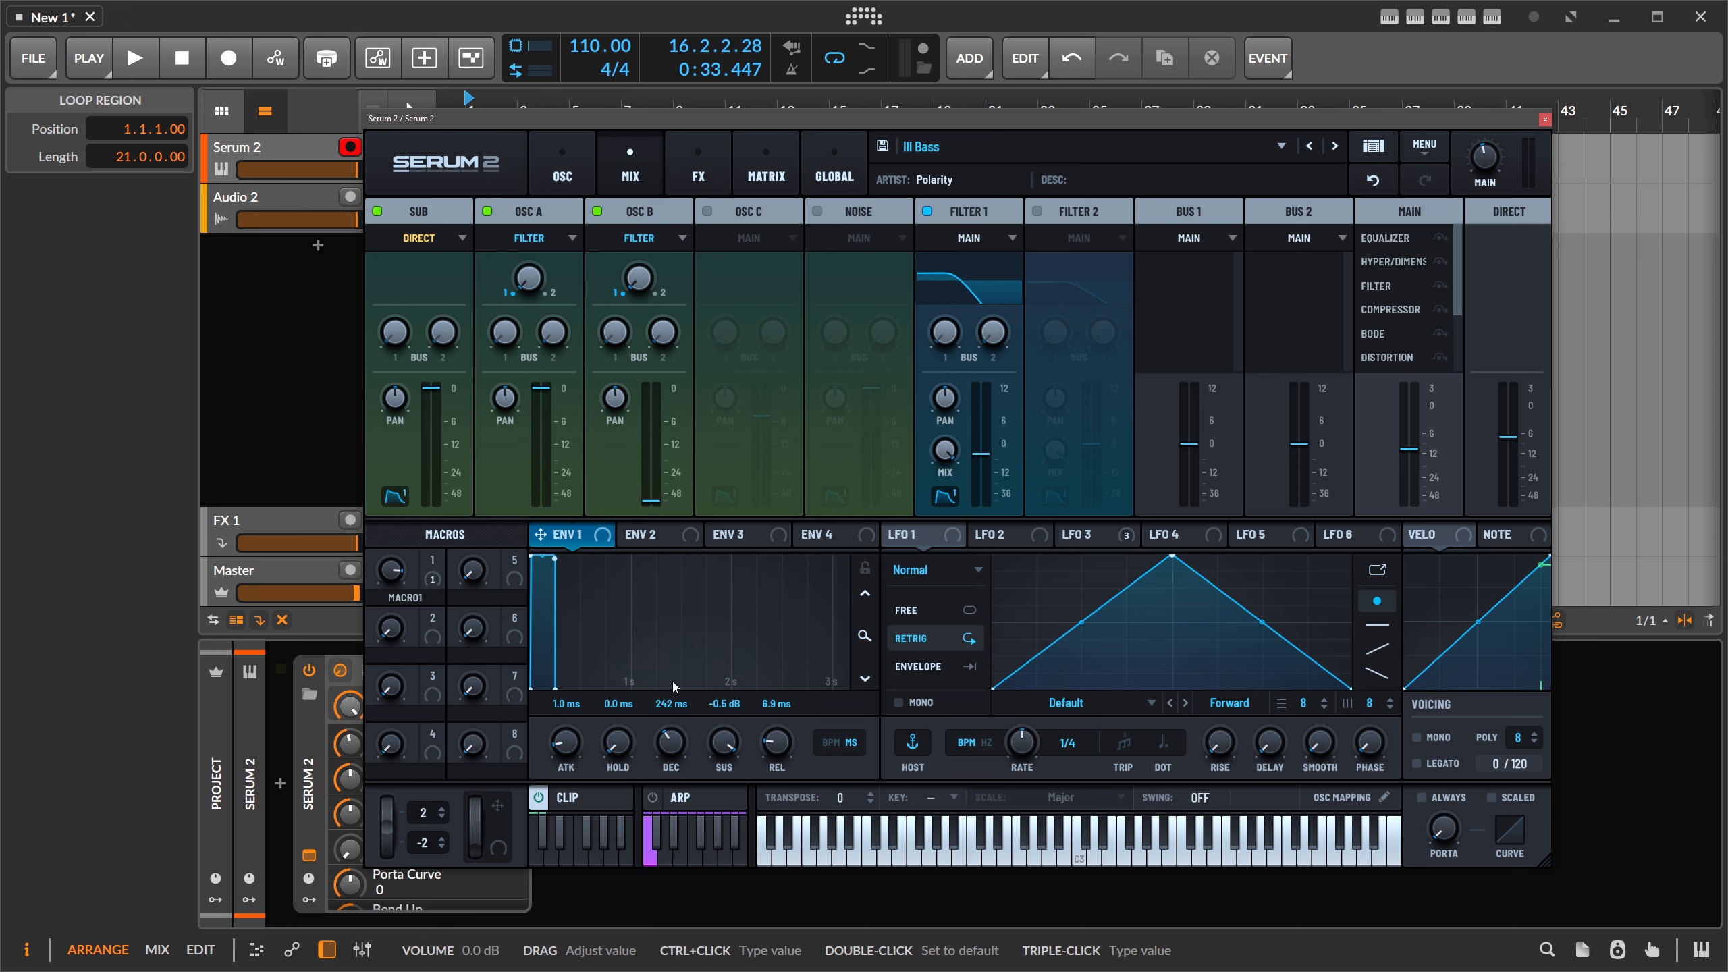
- Audition Ill Bass by launching clip 1 in the clip player, then return to MIX
left_click(581, 797)
left_click(562, 773)
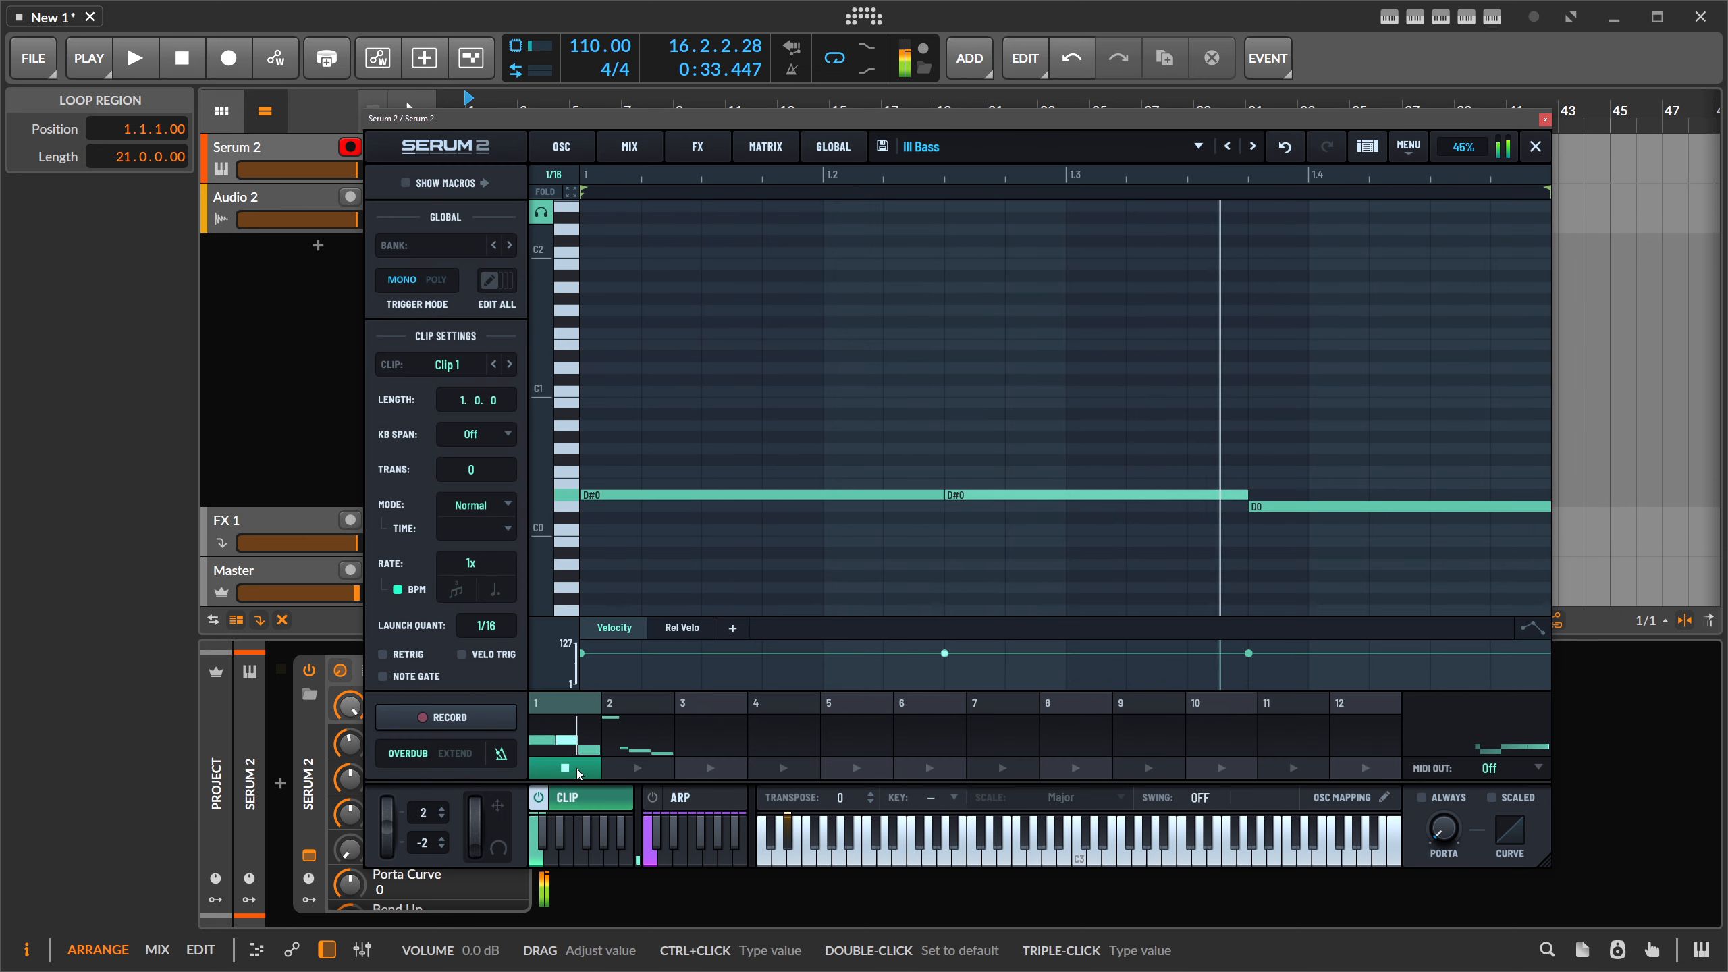
left_click(653, 146)
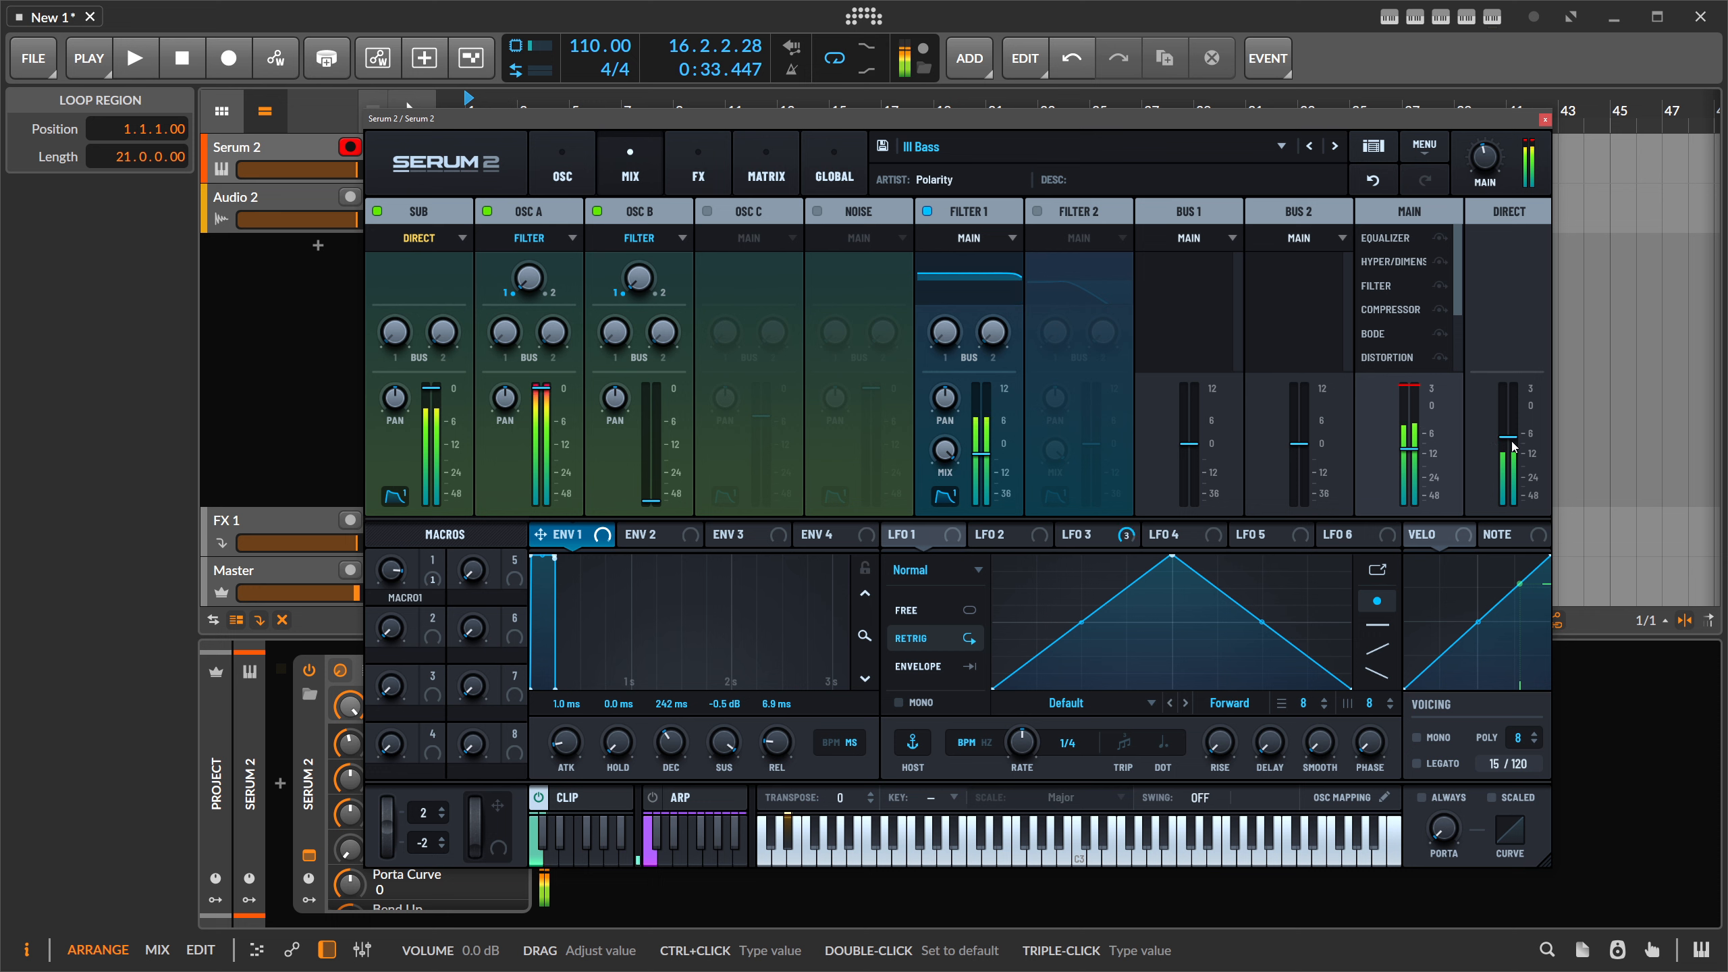
- Bring the MAIN knob and main channel fader to 8%, then switch the clip player off
left_click_drag(1507, 183, 1493, 245)
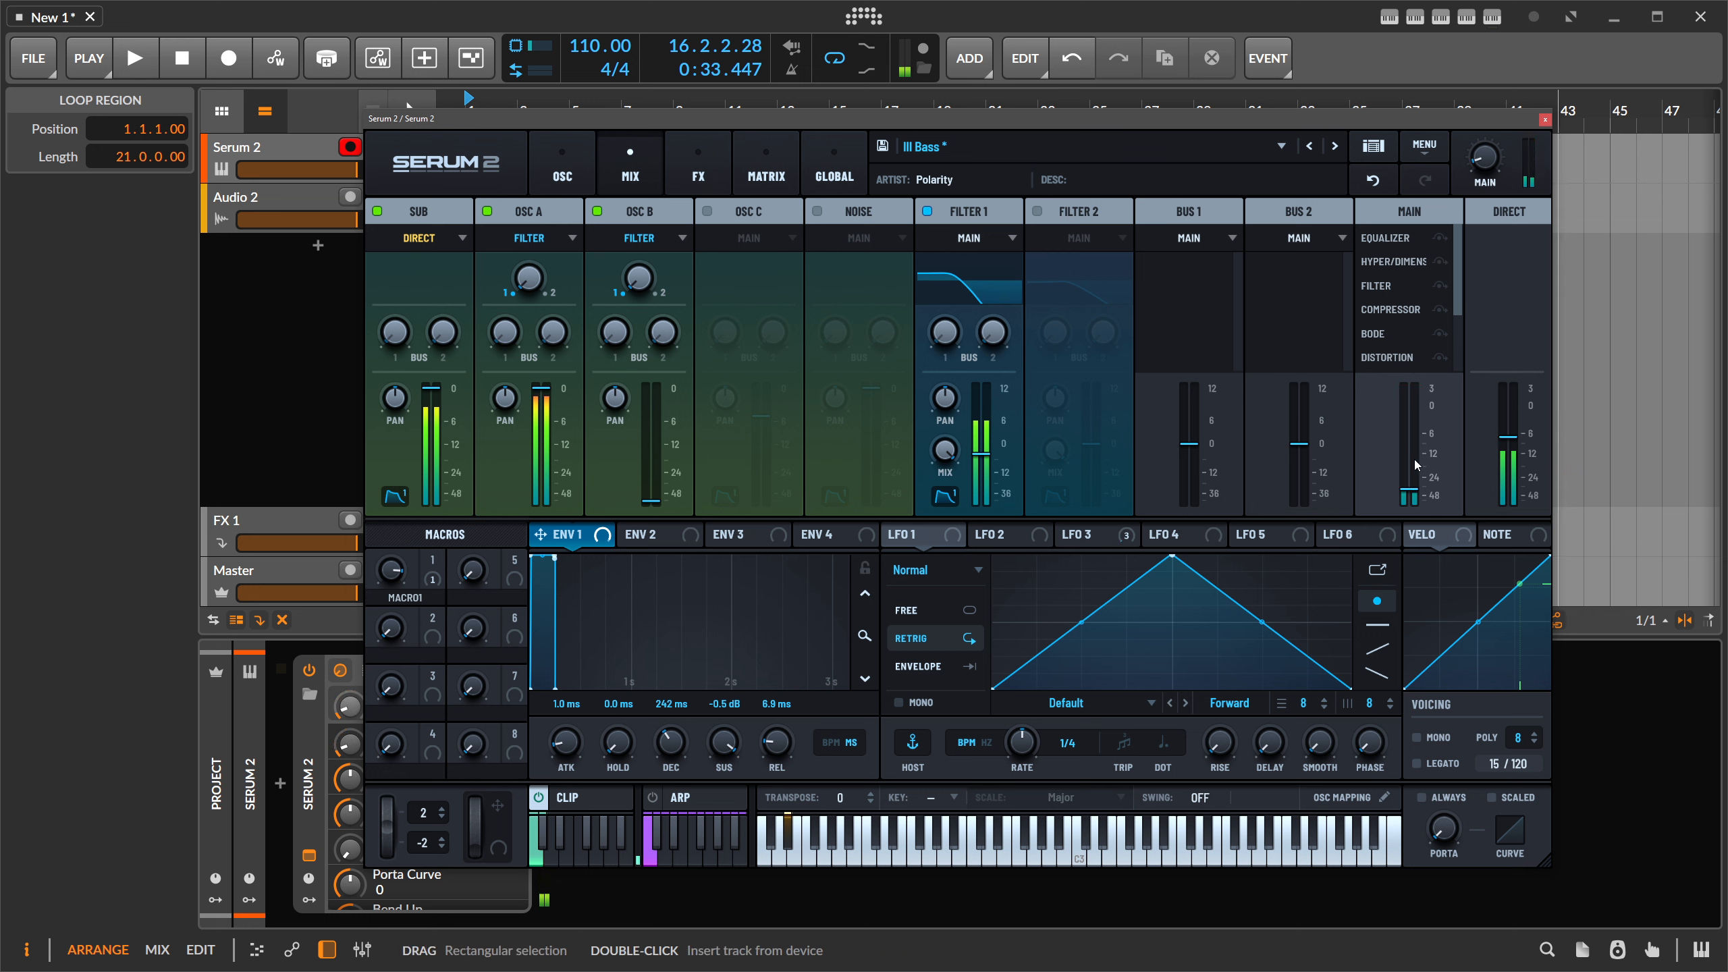
left_click_drag(1402, 449, 1416, 515)
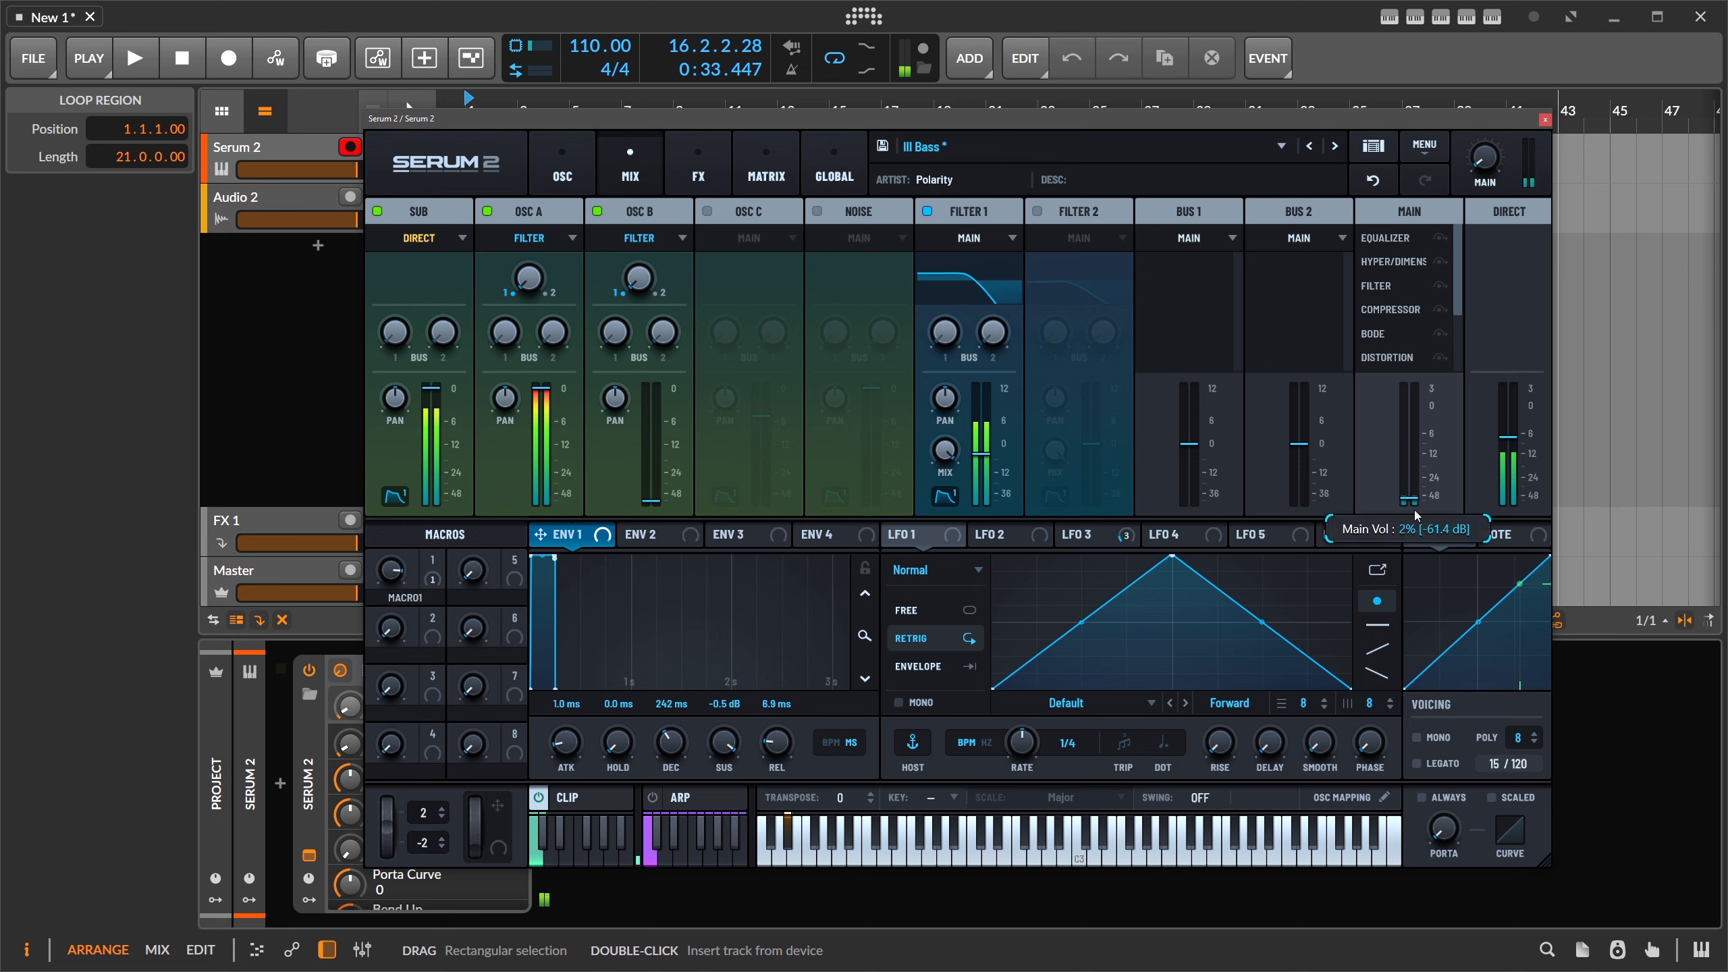
left_click_drag(1485, 160, 1498, 125)
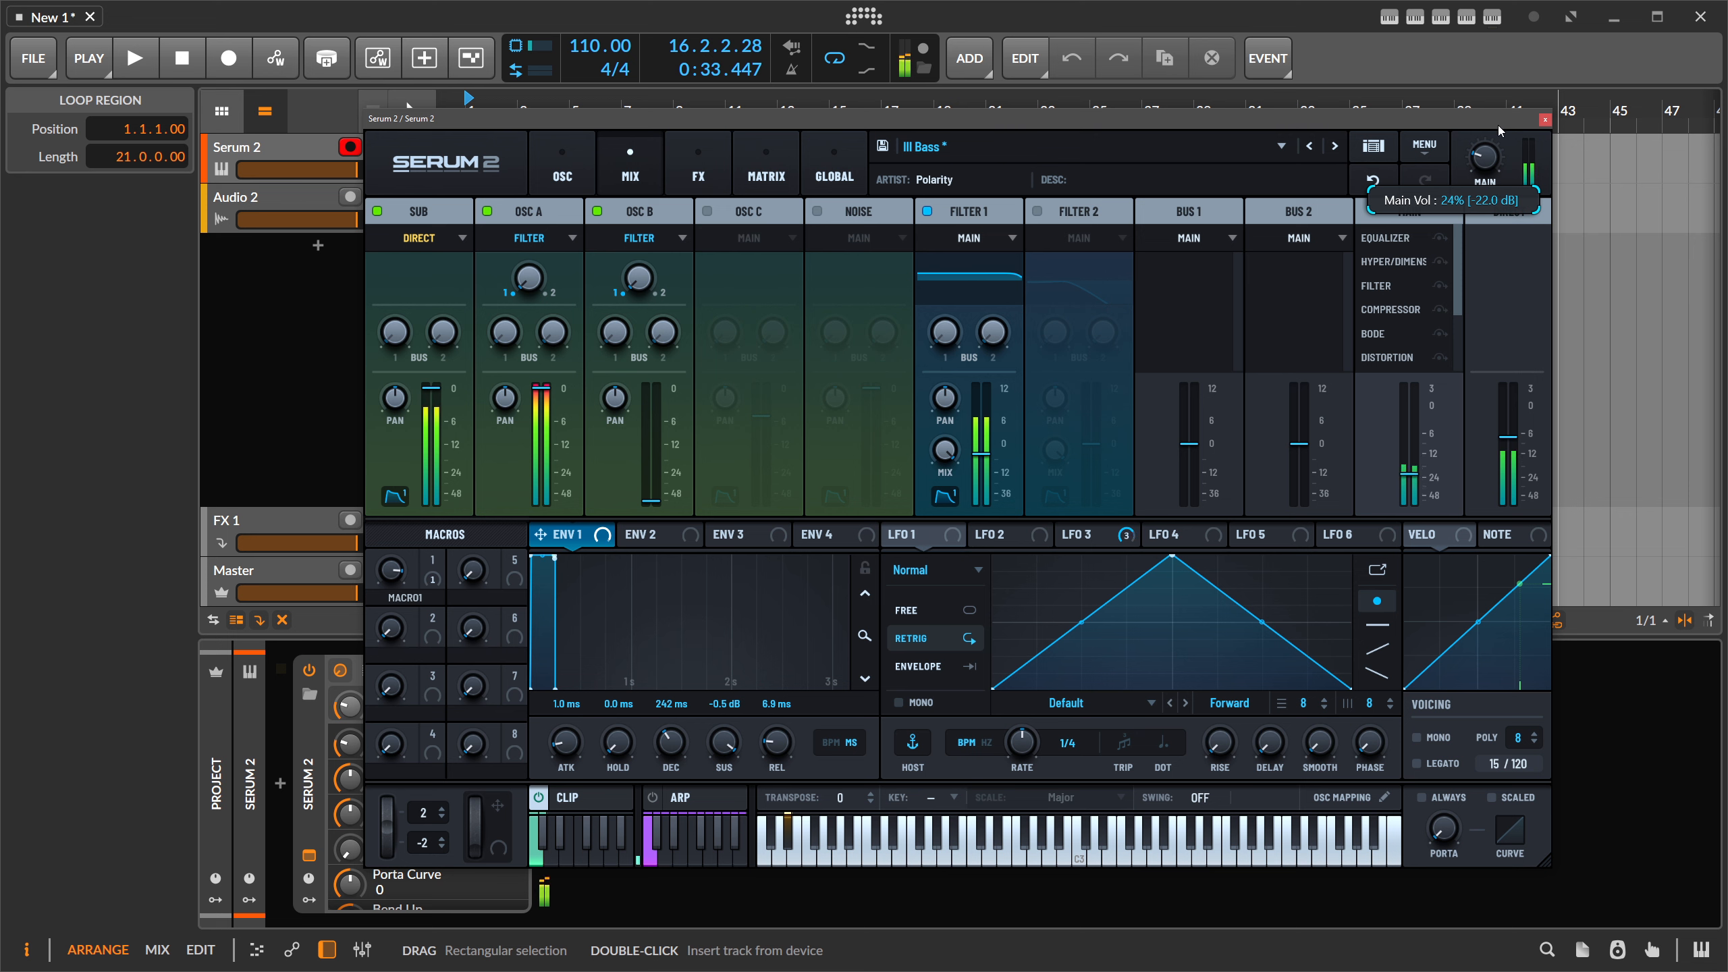
left_click_drag(1413, 476, 1410, 524)
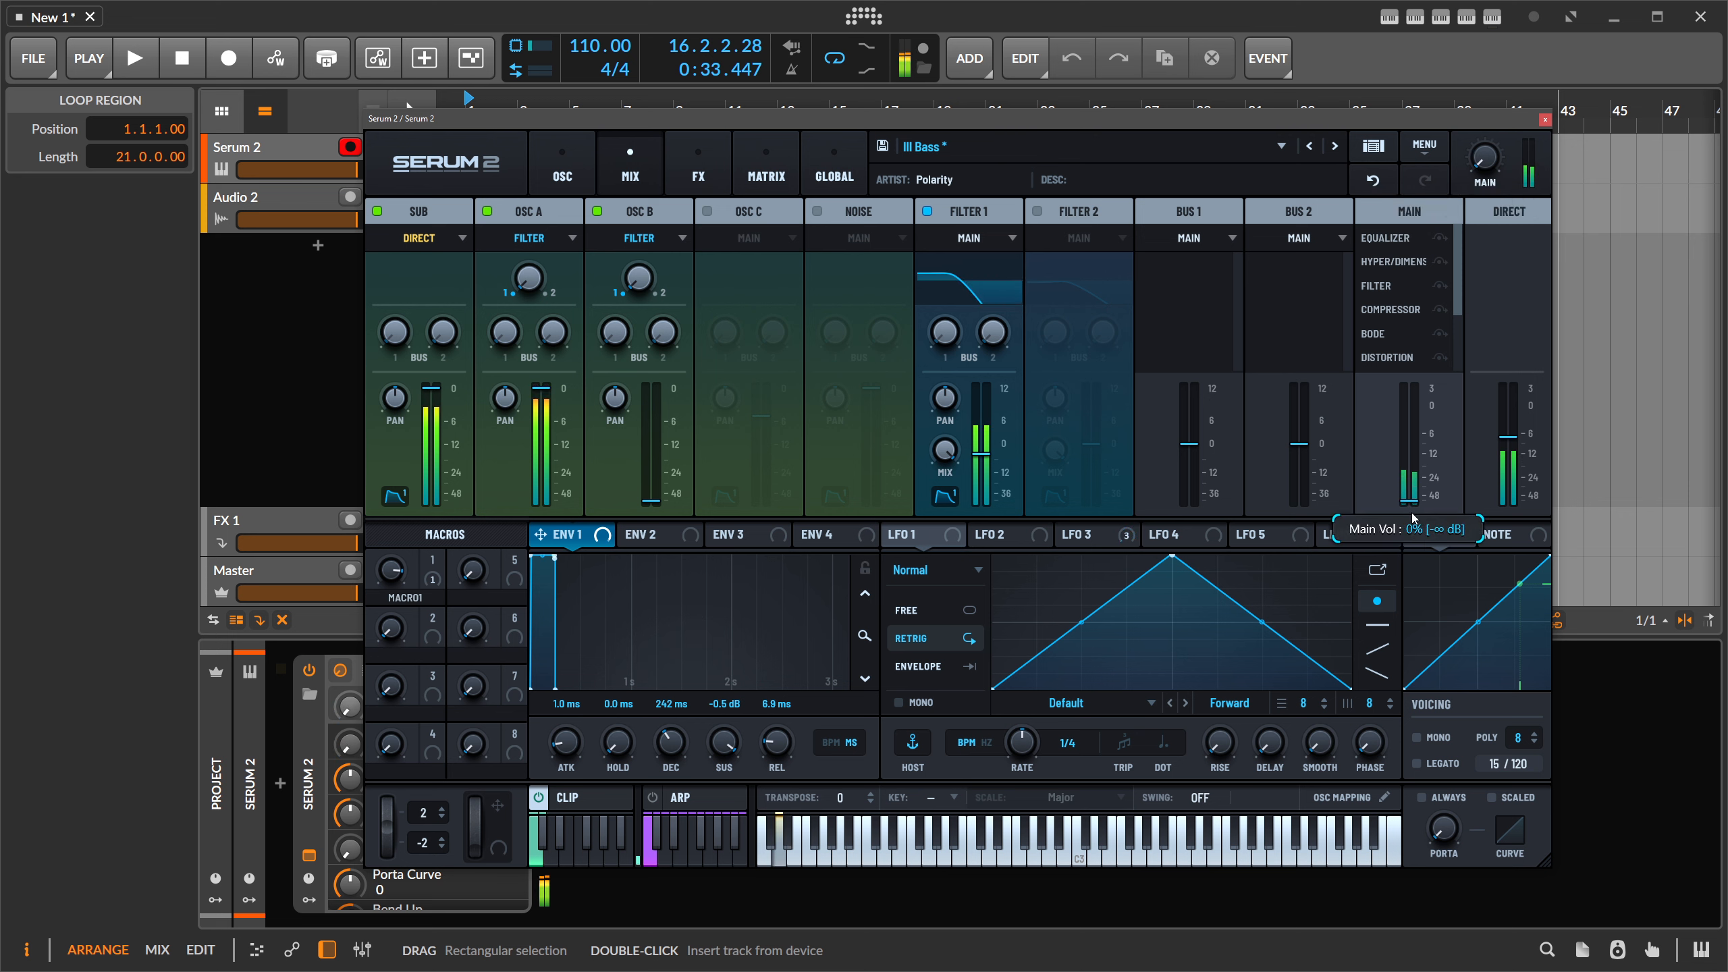
left_click_drag(1509, 438, 1508, 388)
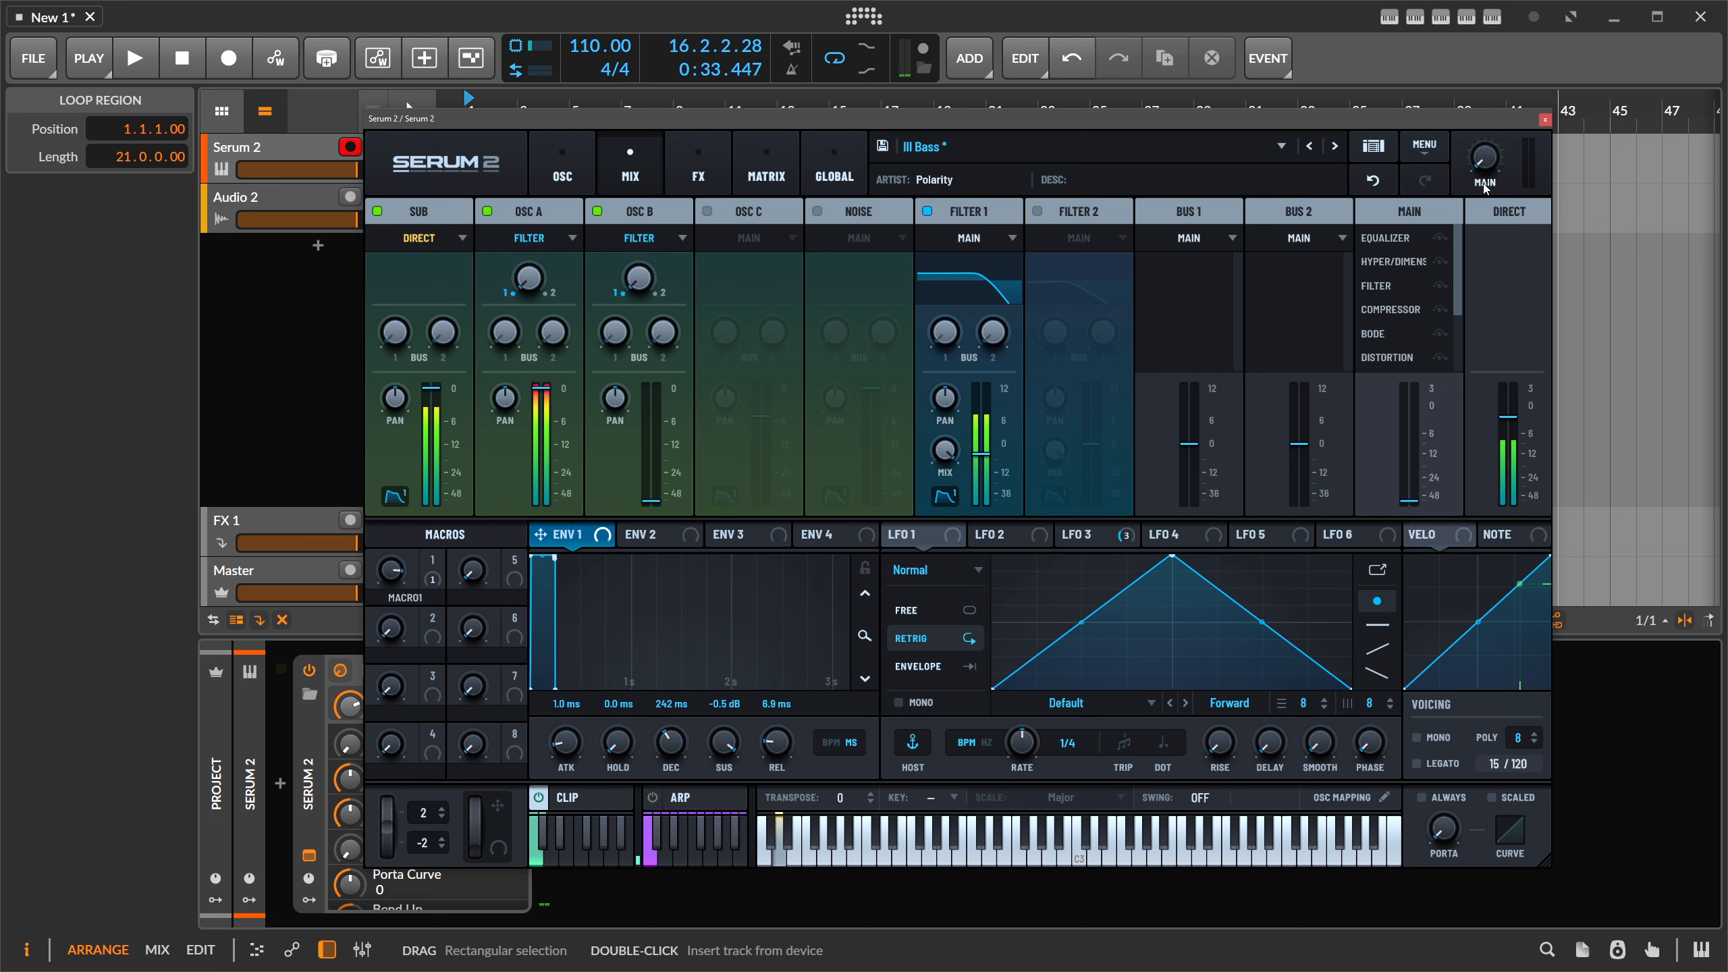
mouse_move(1485, 166)
left_mouse_down()
mouse_move(1489, 142)
mouse_move(1483, 187)
left_mouse_up()
left_click_drag(1413, 496, 1414, 446)
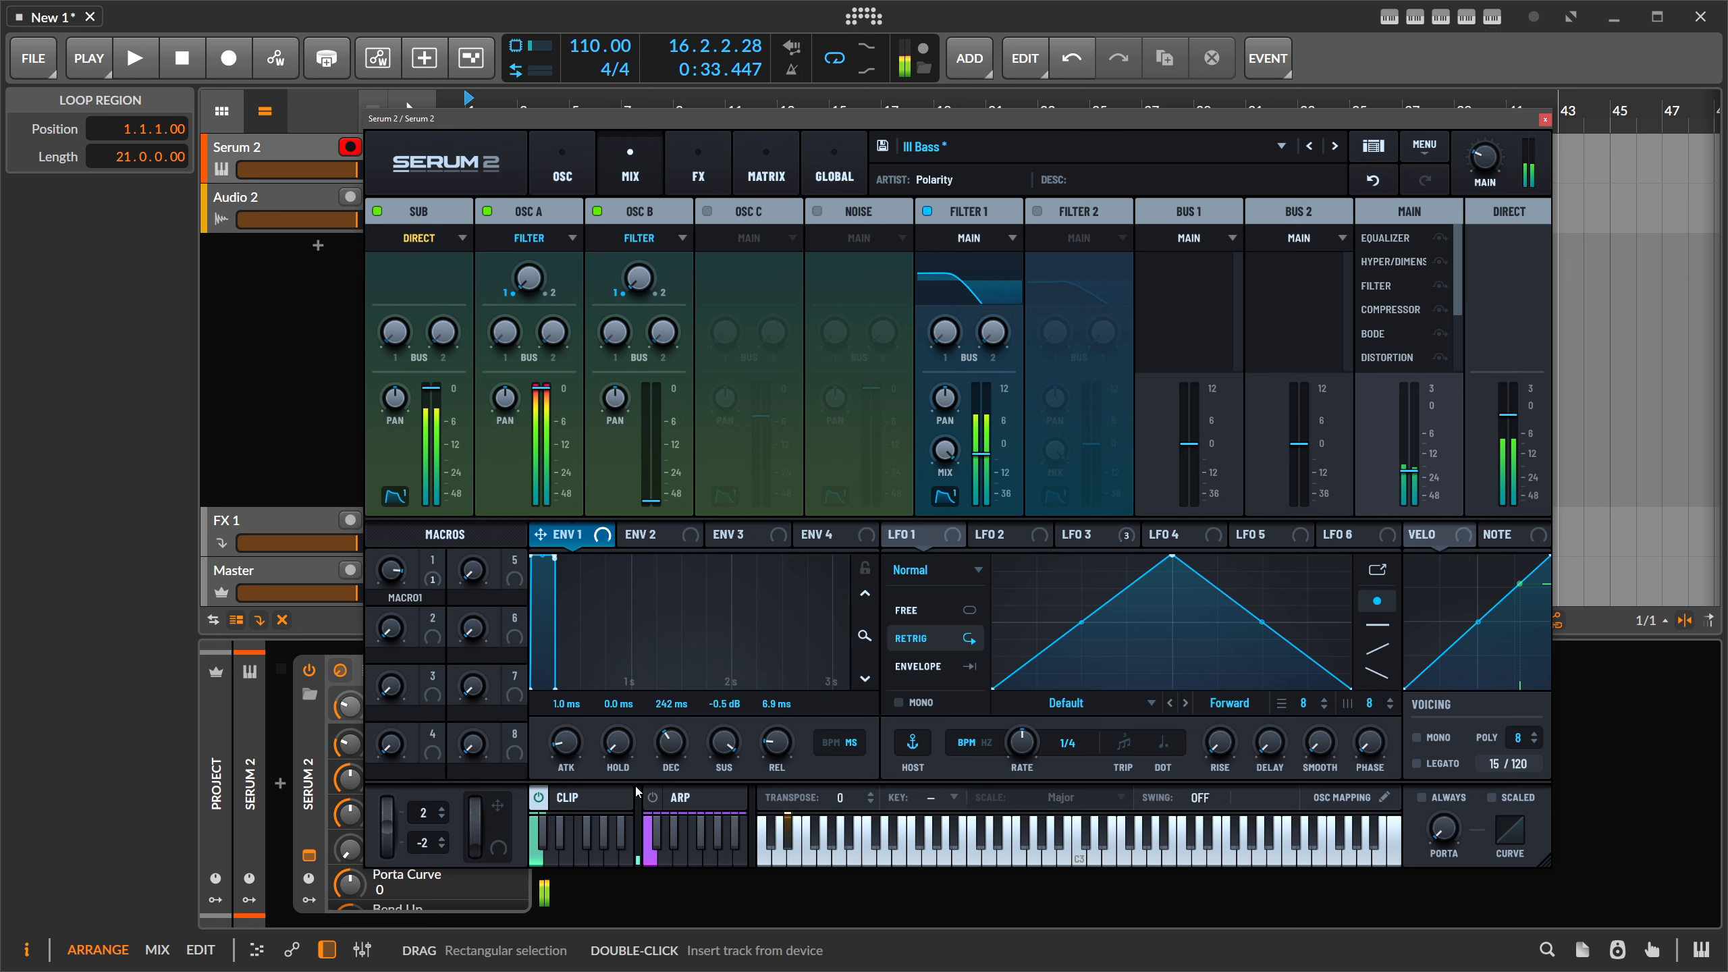
left_click(539, 798)
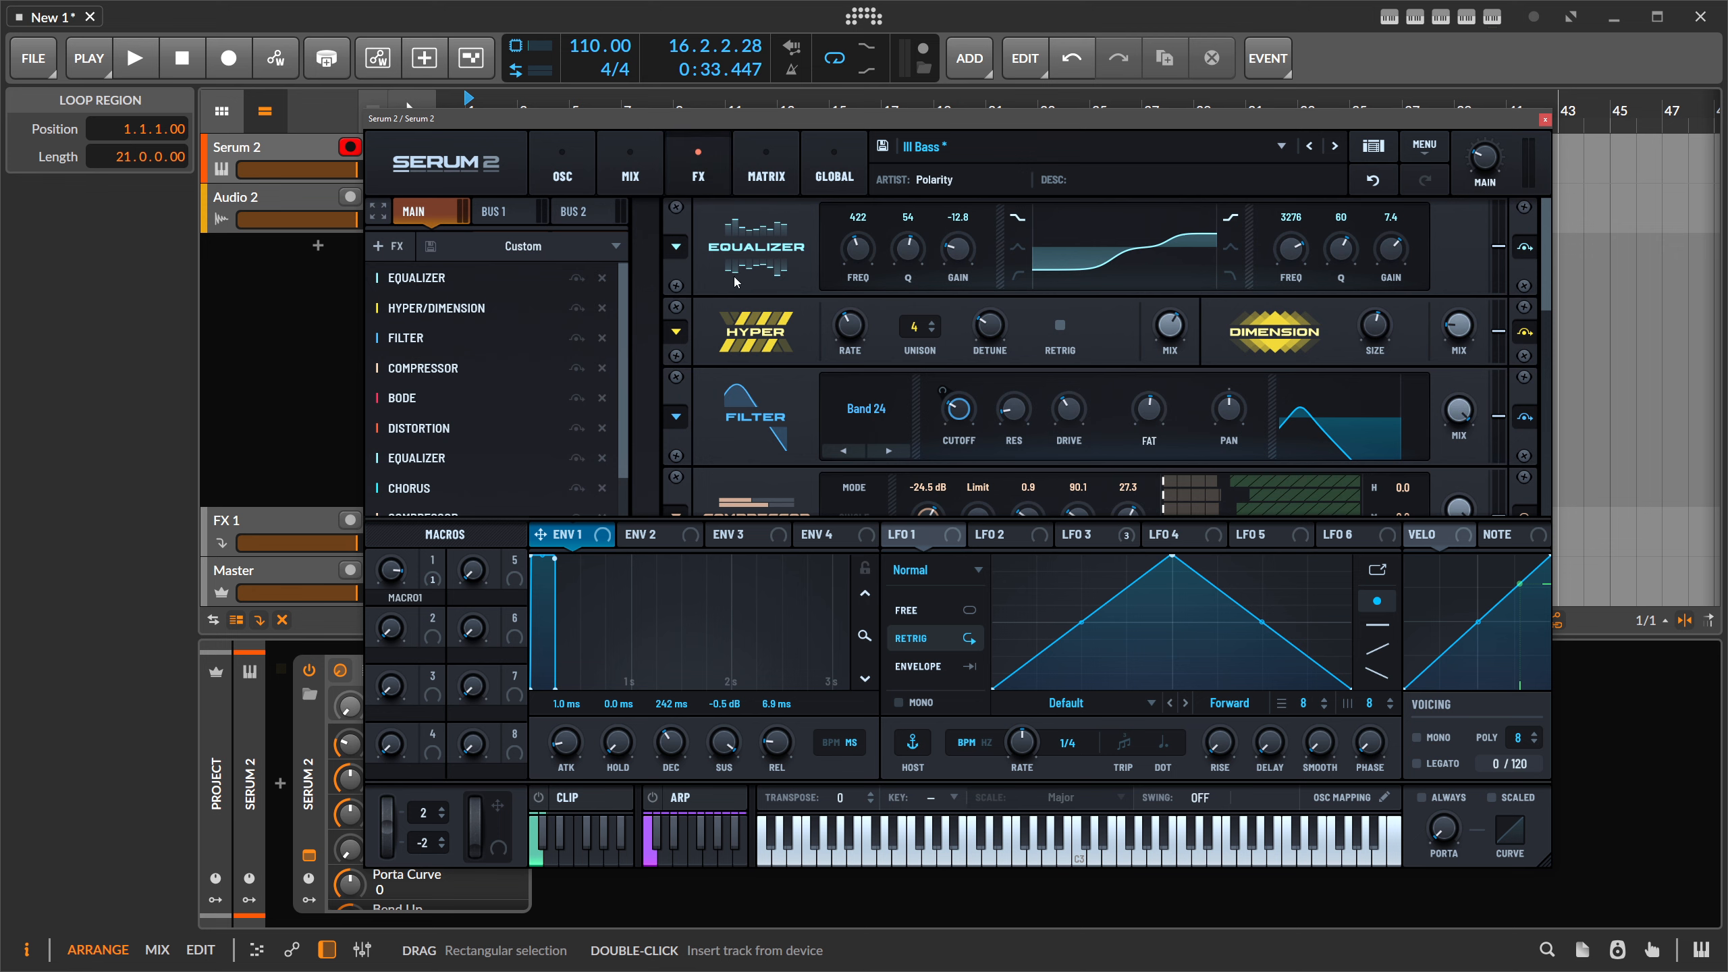
- Reset the patch with MENU > Init Preset
scroll(625, 309, "down", 3)
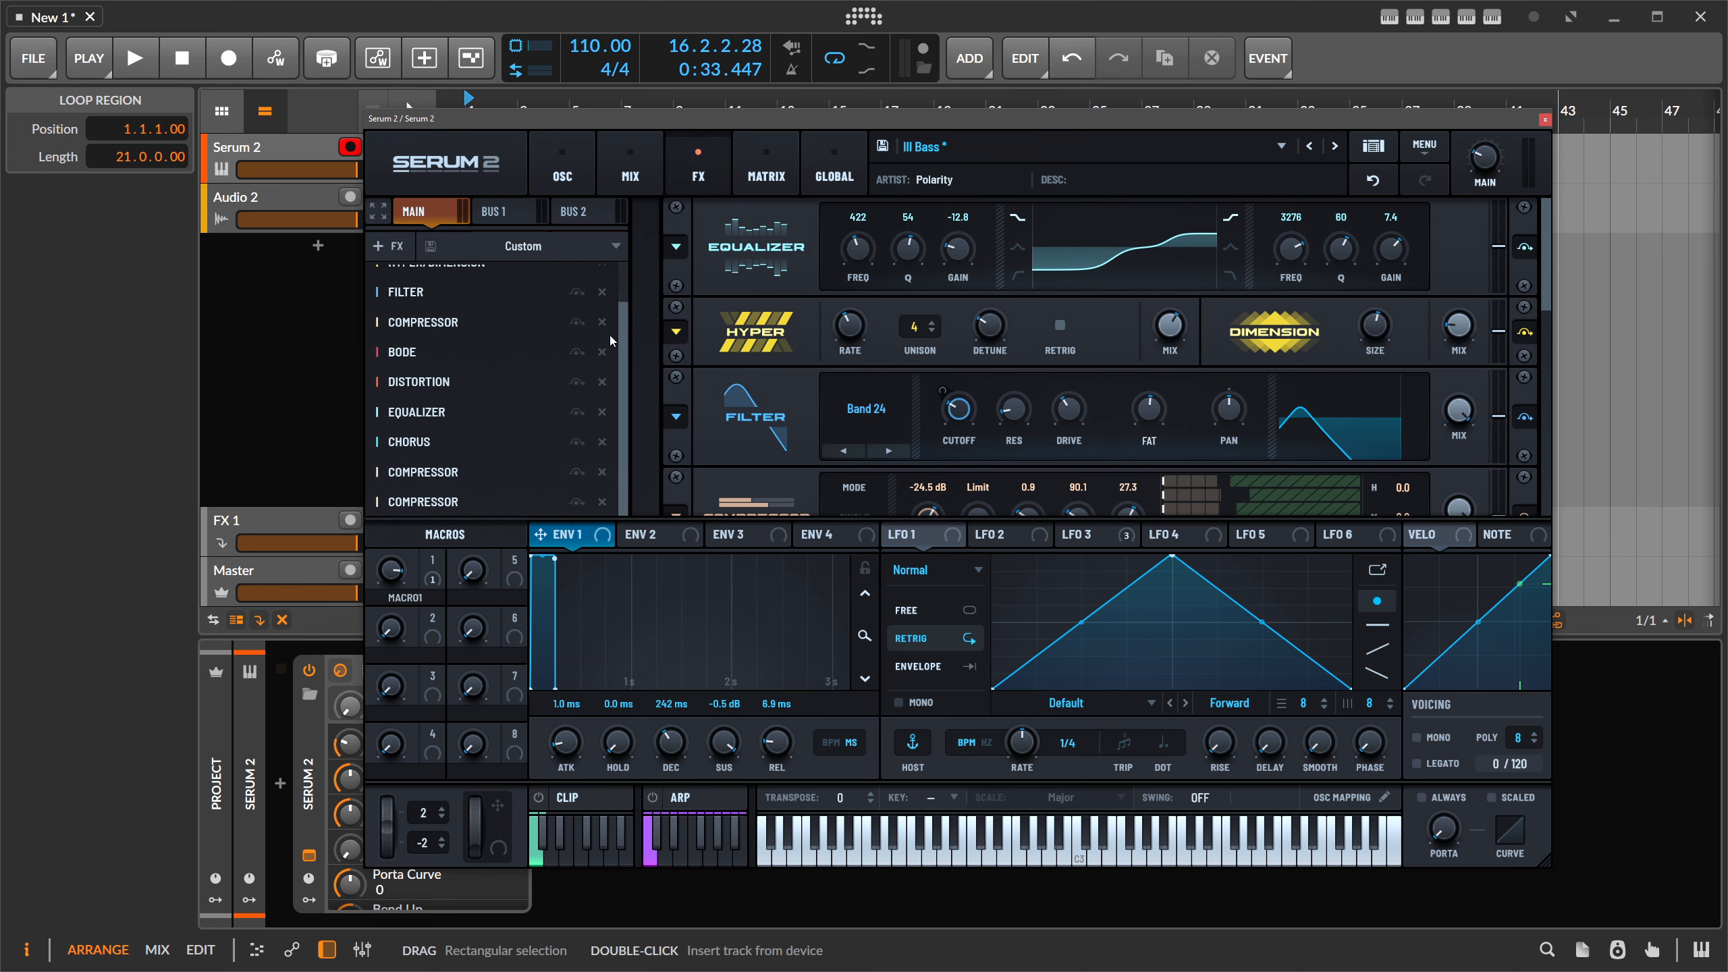
scroll(1115, 343, "down", 7)
scroll(1101, 369, "up", 7)
left_click(1423, 145)
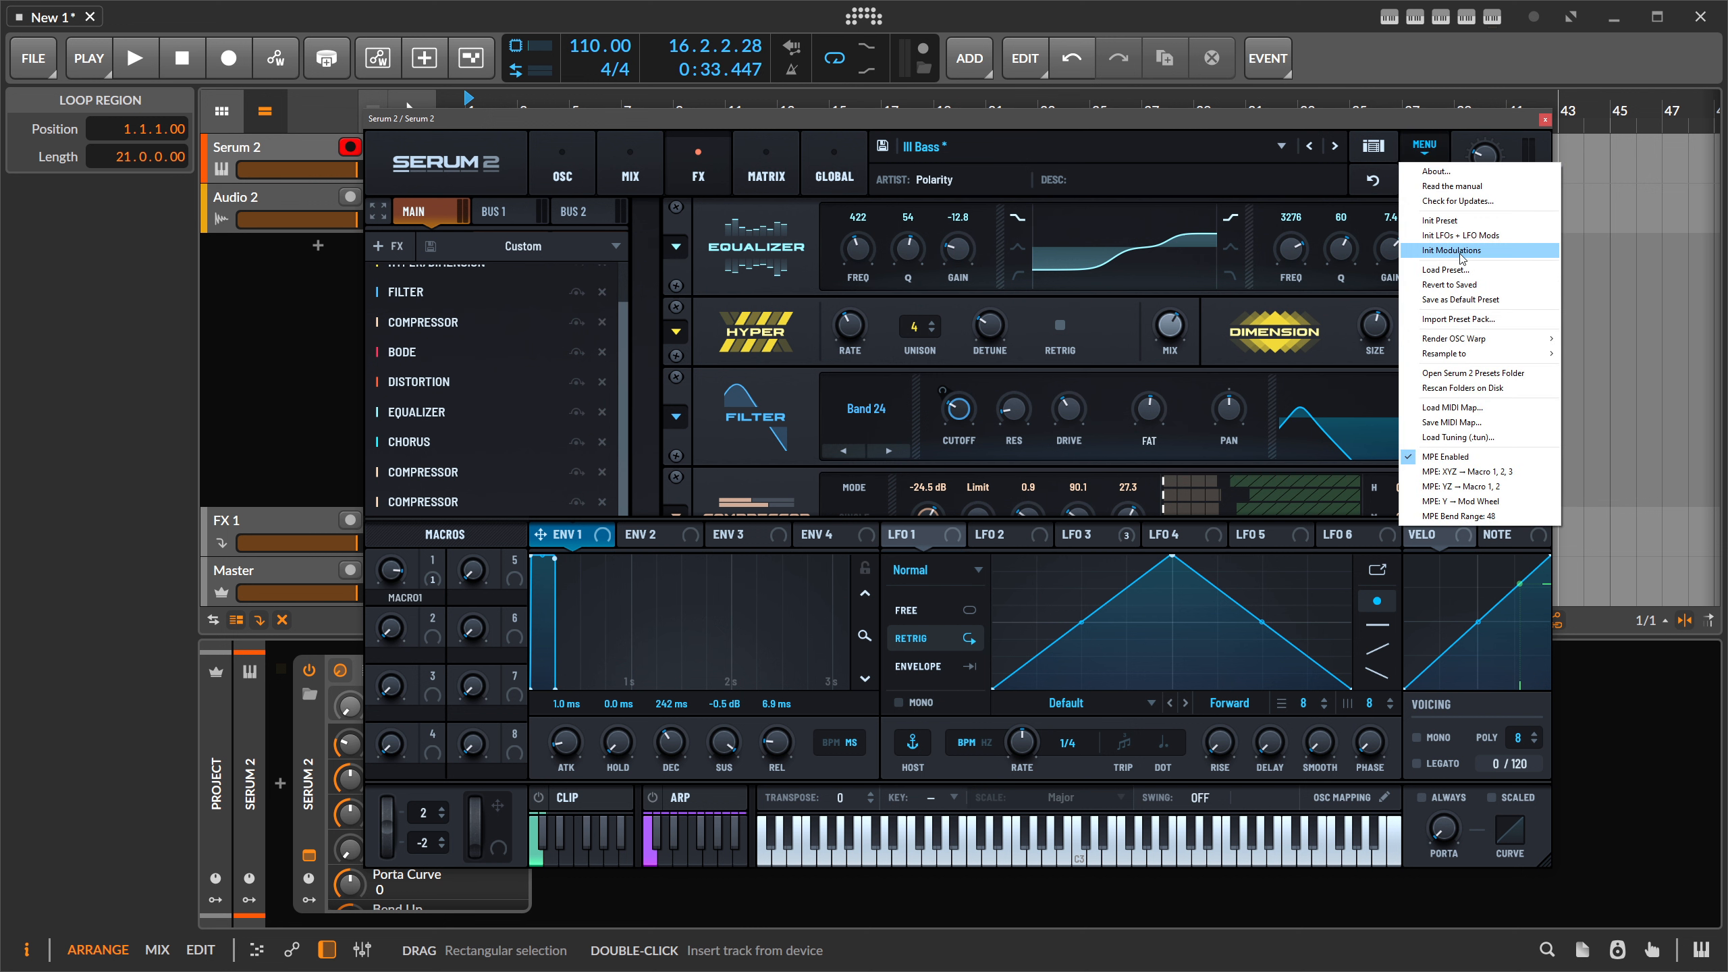
left_click(1439, 220)
- On the FX page, add Bode and then Chorus to the Main chain
left_click(722, 163)
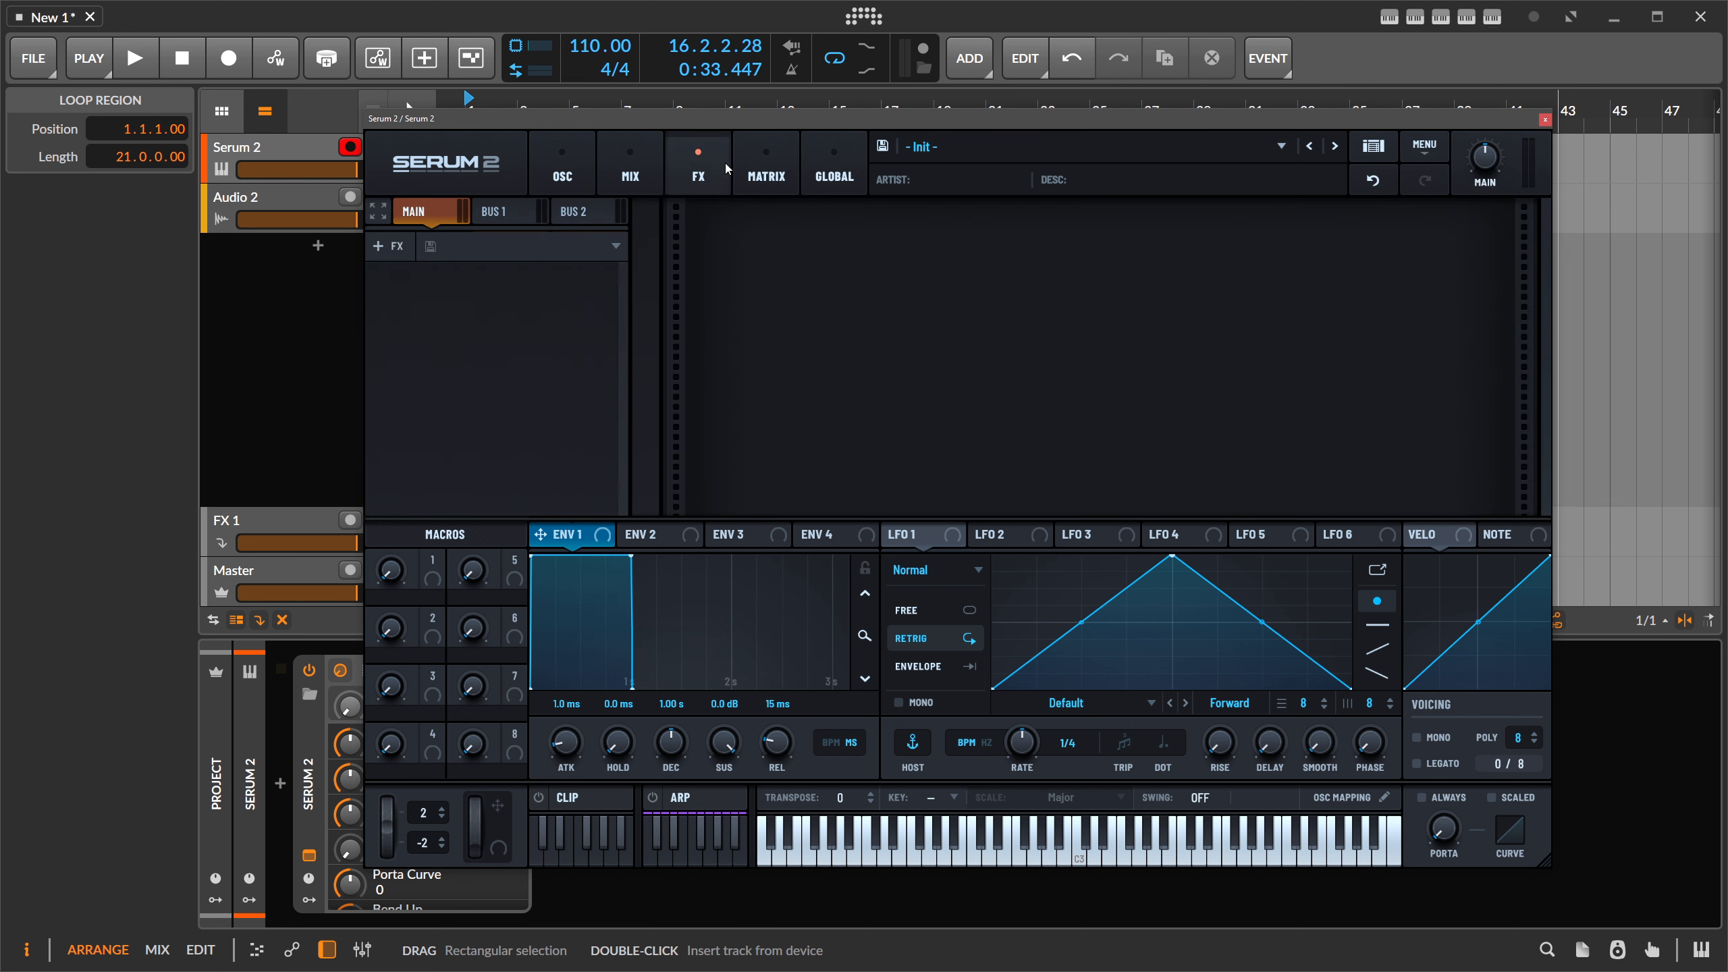
left_click(385, 247)
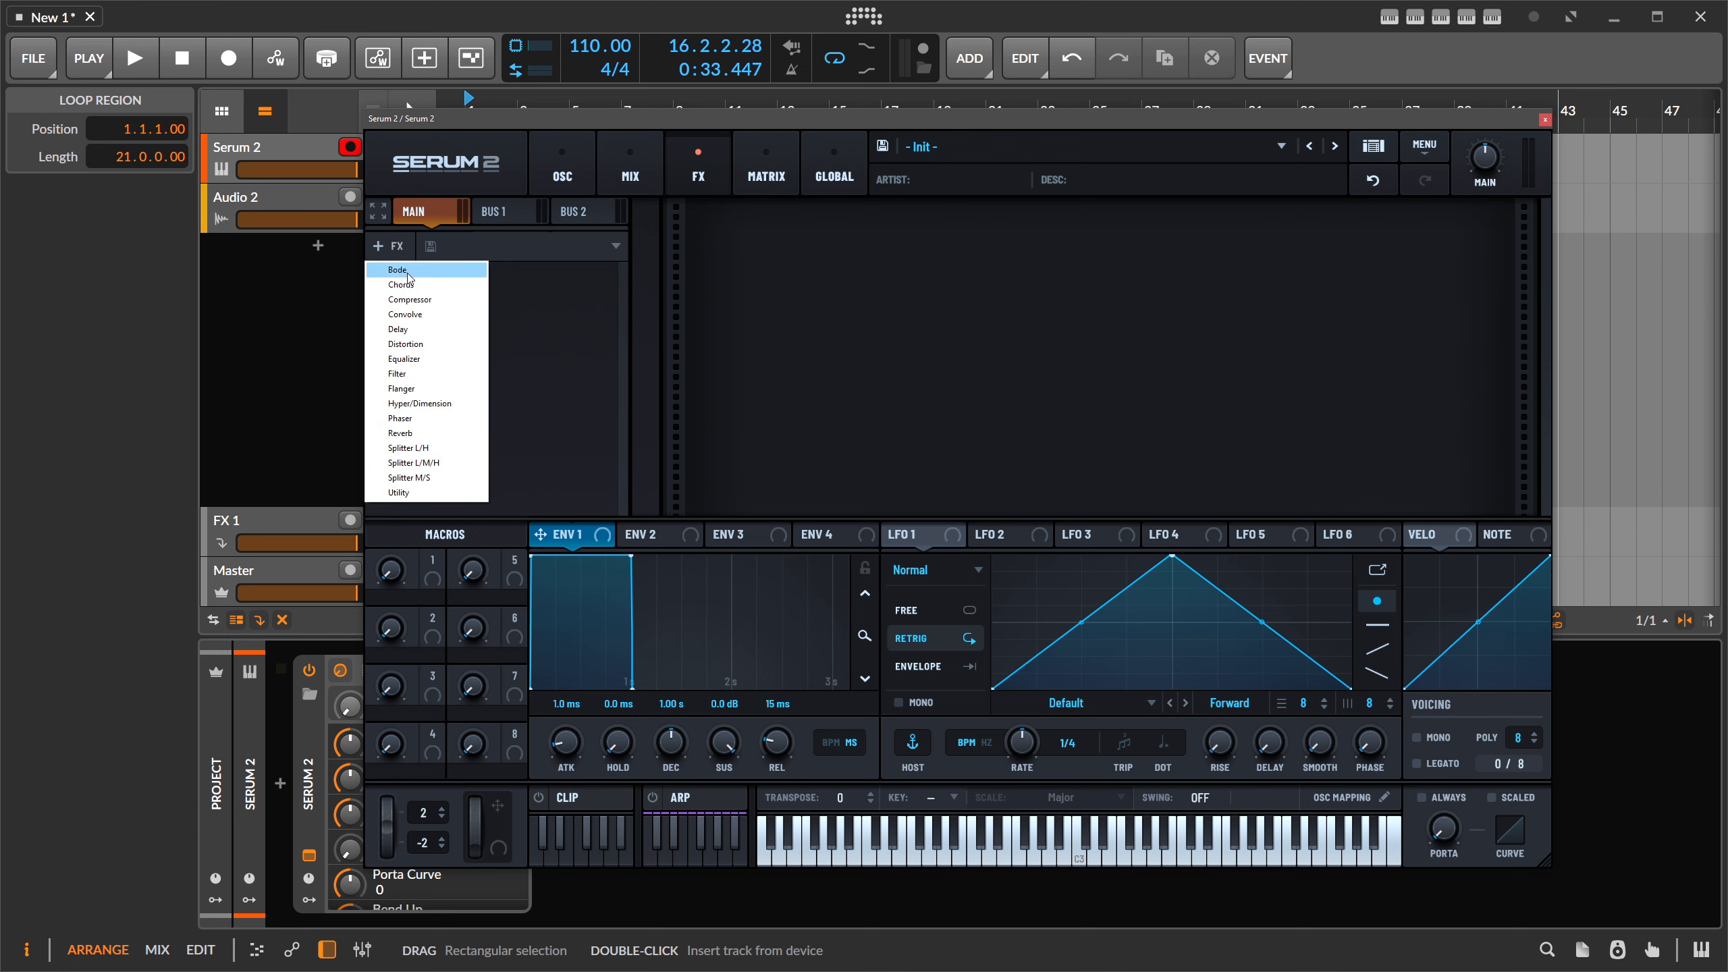
left_click(397, 269)
left_click(384, 246)
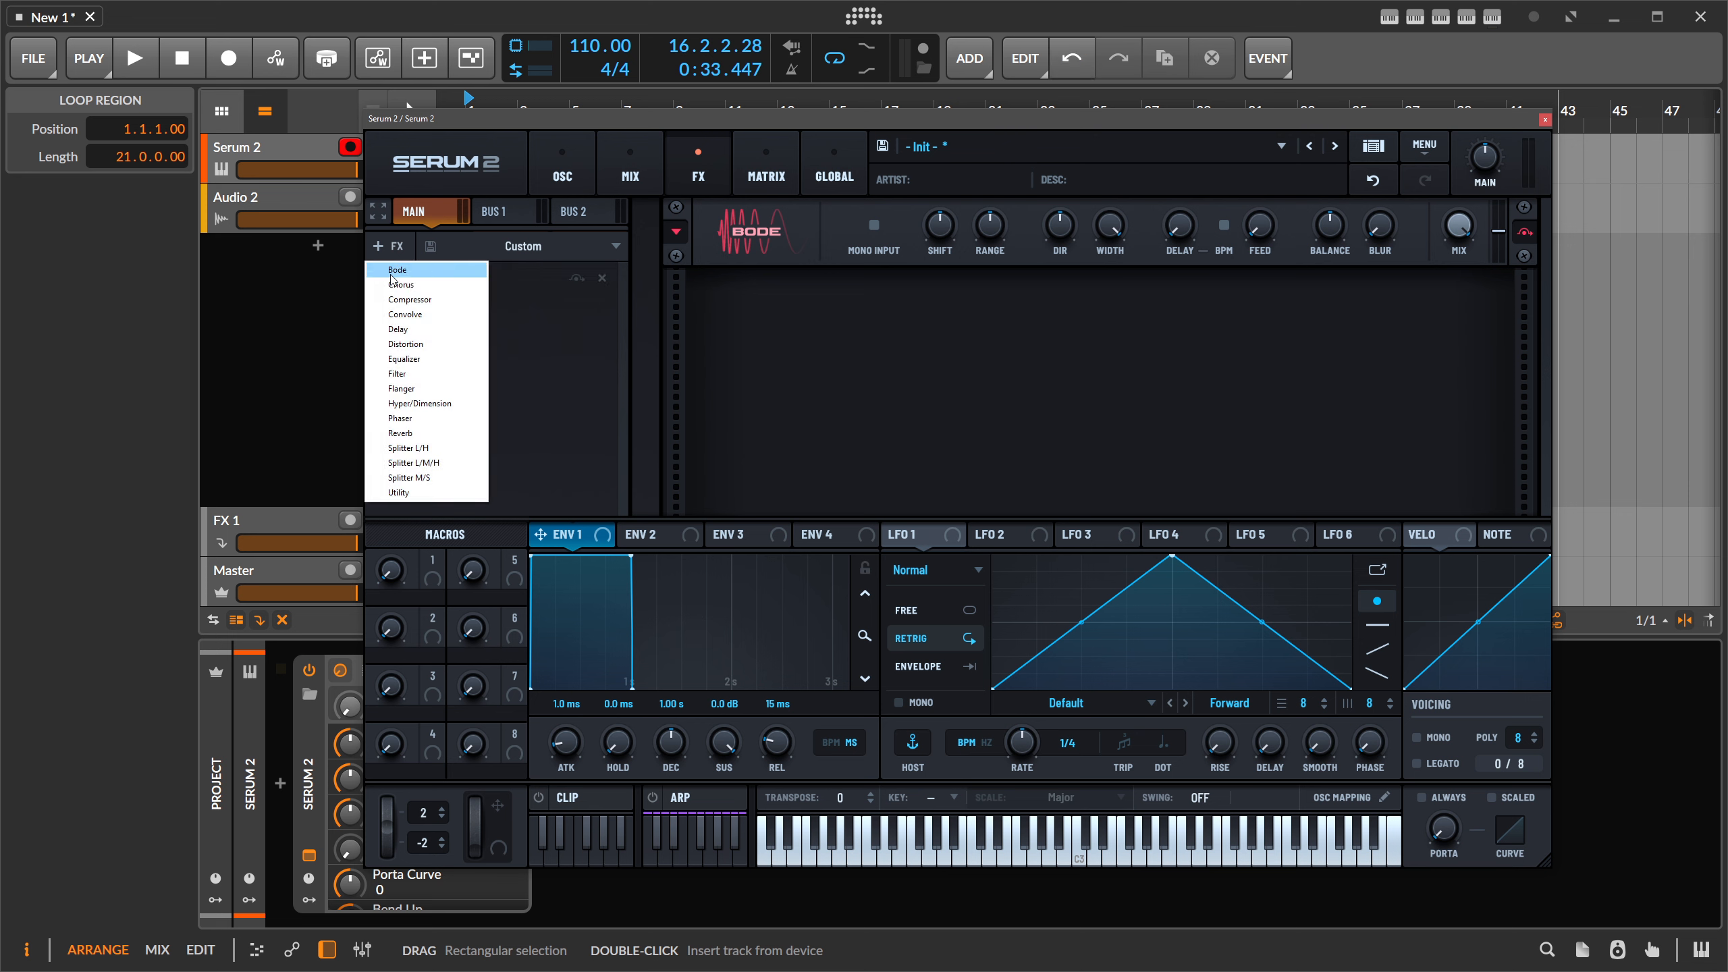
left_click(401, 284)
- Add a Splitter L/H after Chorus, check its bands, then delete it
left_click(384, 246)
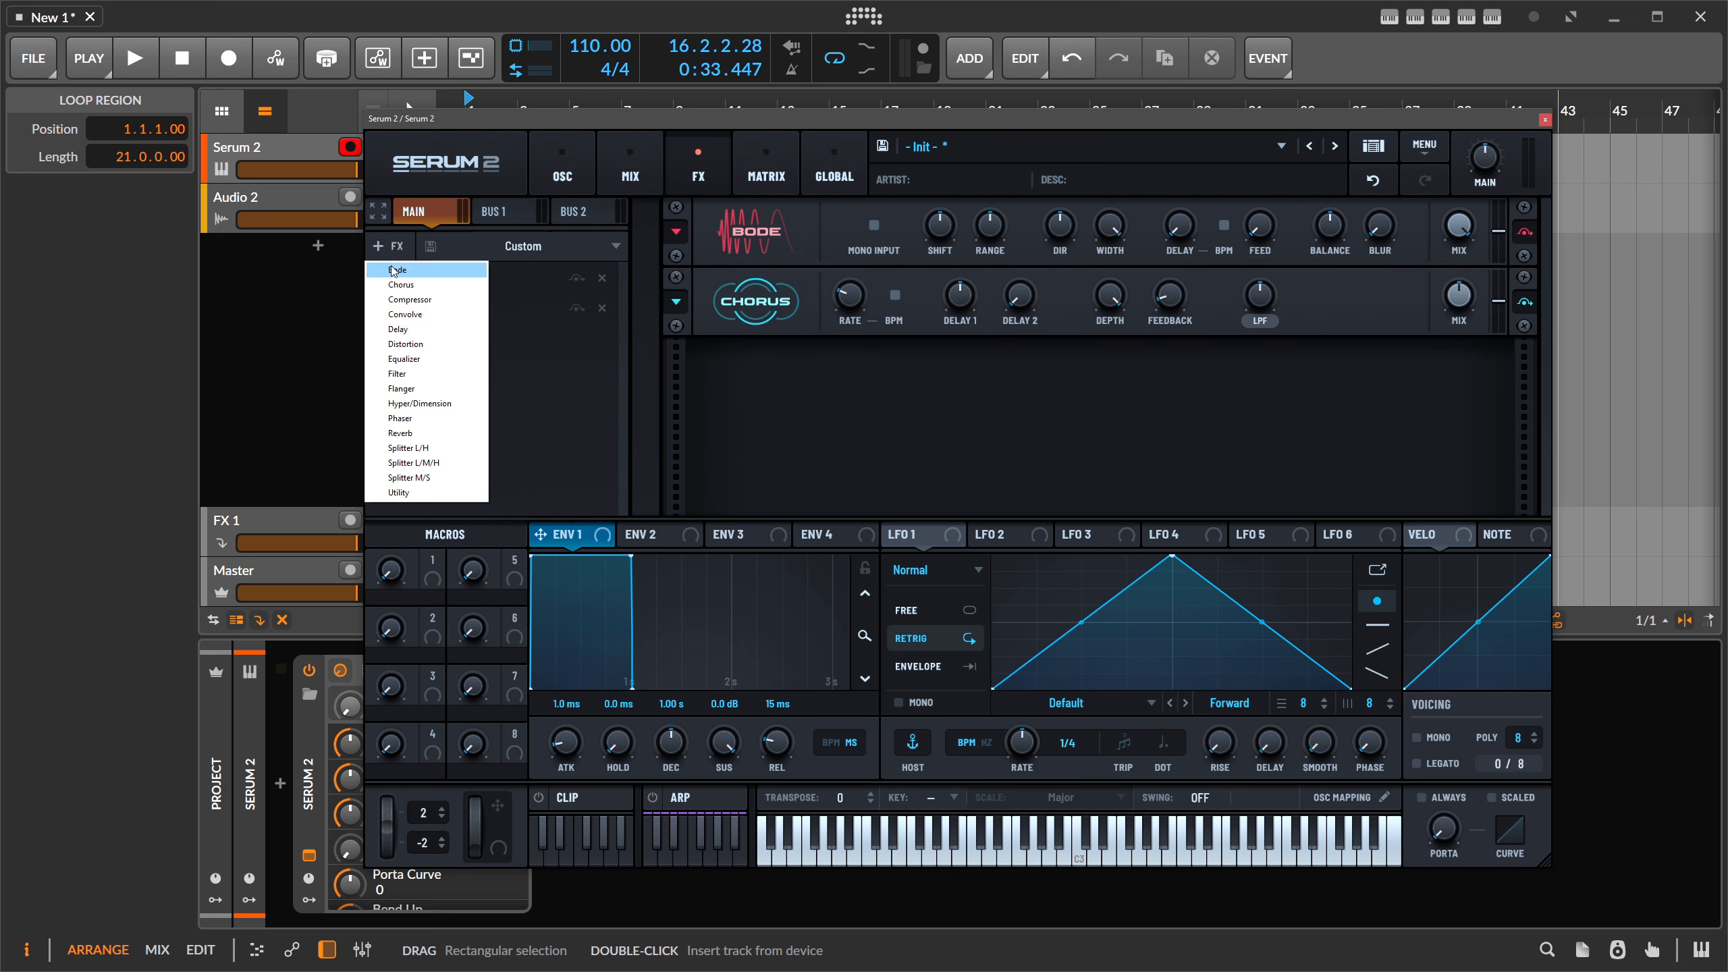
left_click(430, 449)
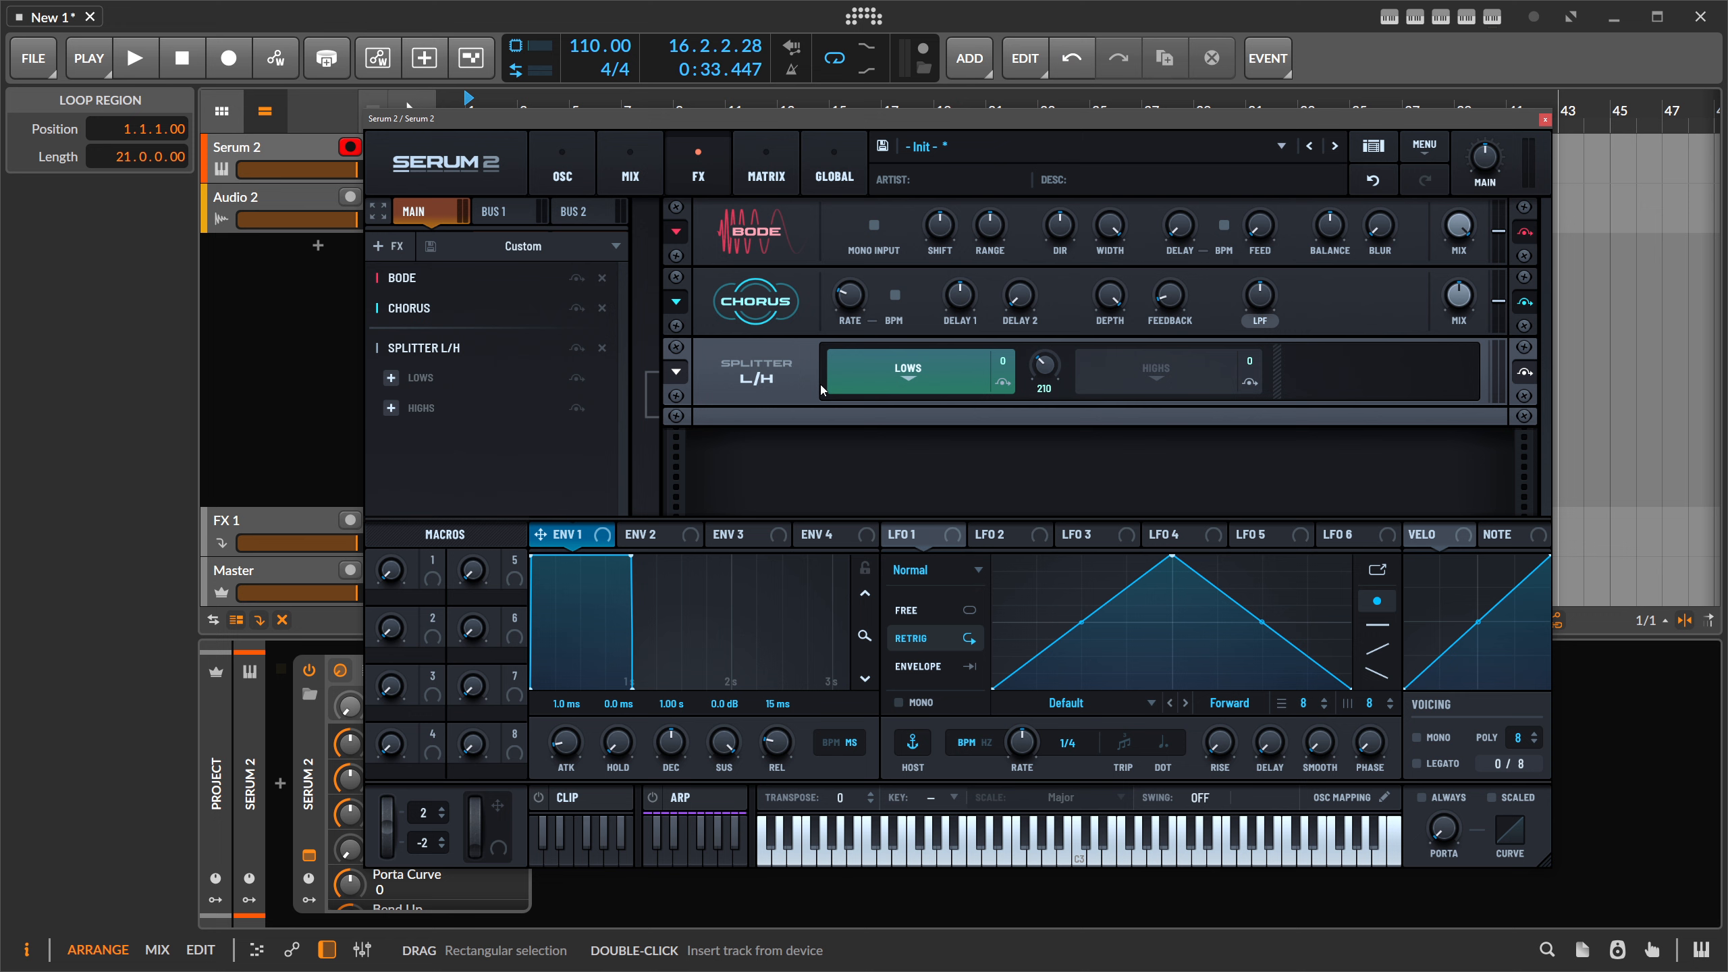
left_click(1182, 373)
left_click(971, 370)
left_click(387, 246)
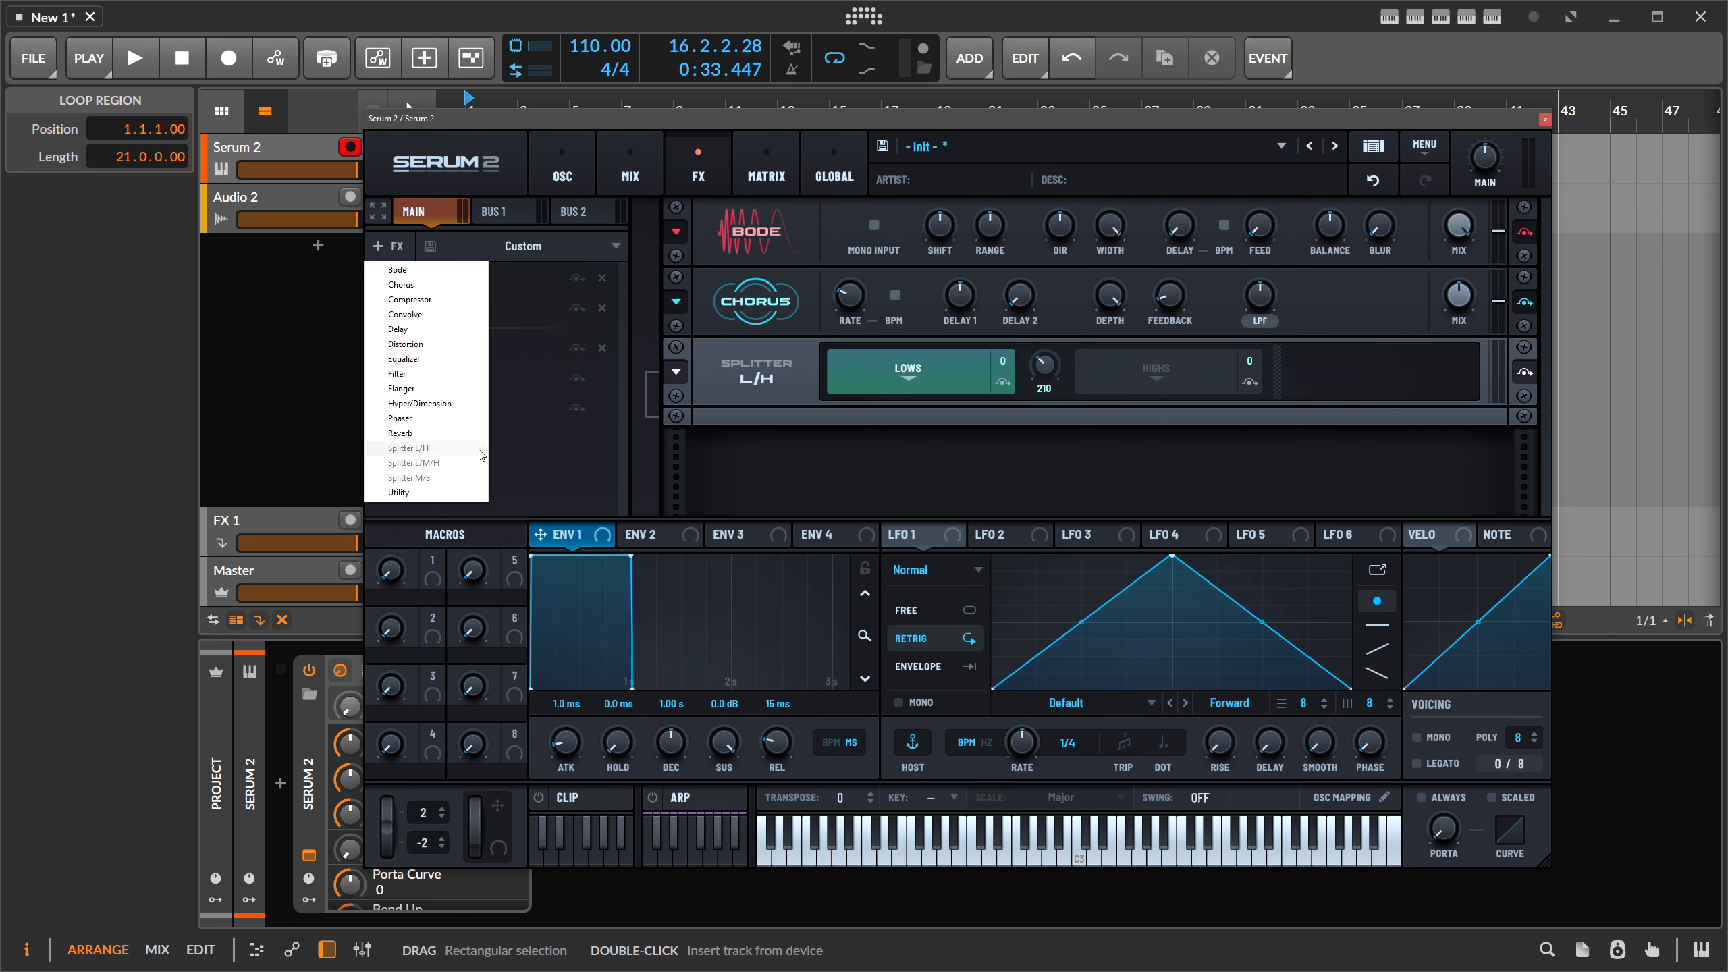
left_click(1194, 462)
left_click(388, 246)
left_click(712, 491)
left_click(602, 348)
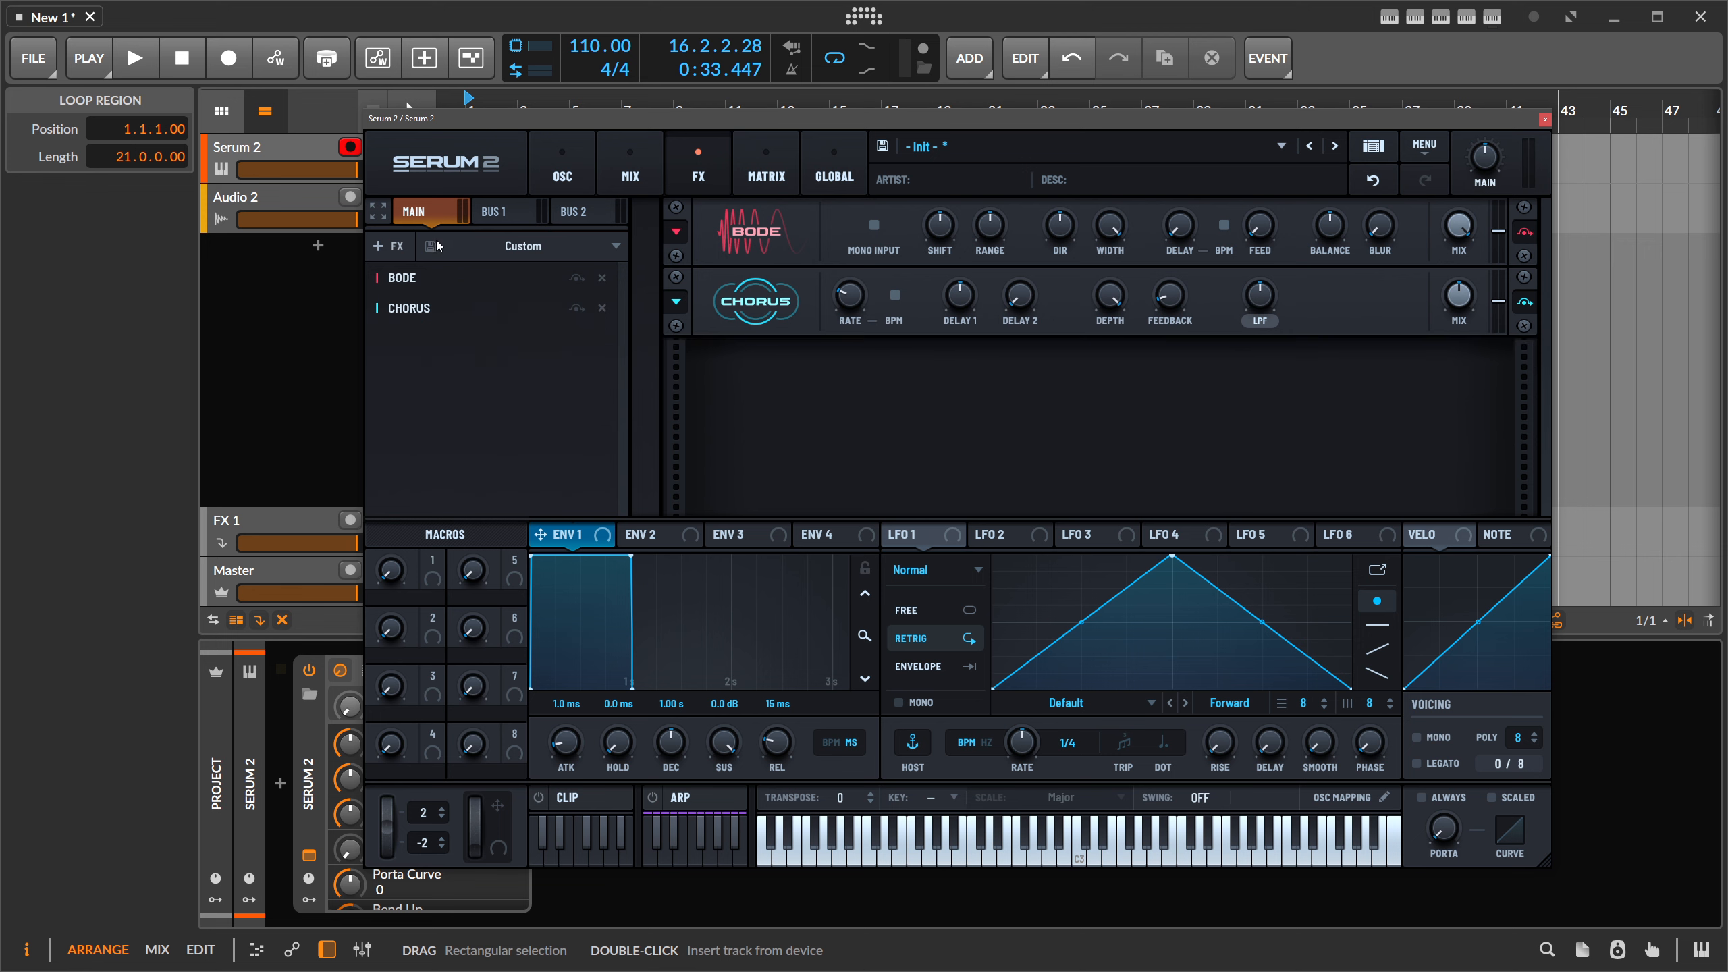
left_click(389, 246)
- Add a Splitter L/M/H after Chorus and put Bode on its Lows band
left_click(448, 464)
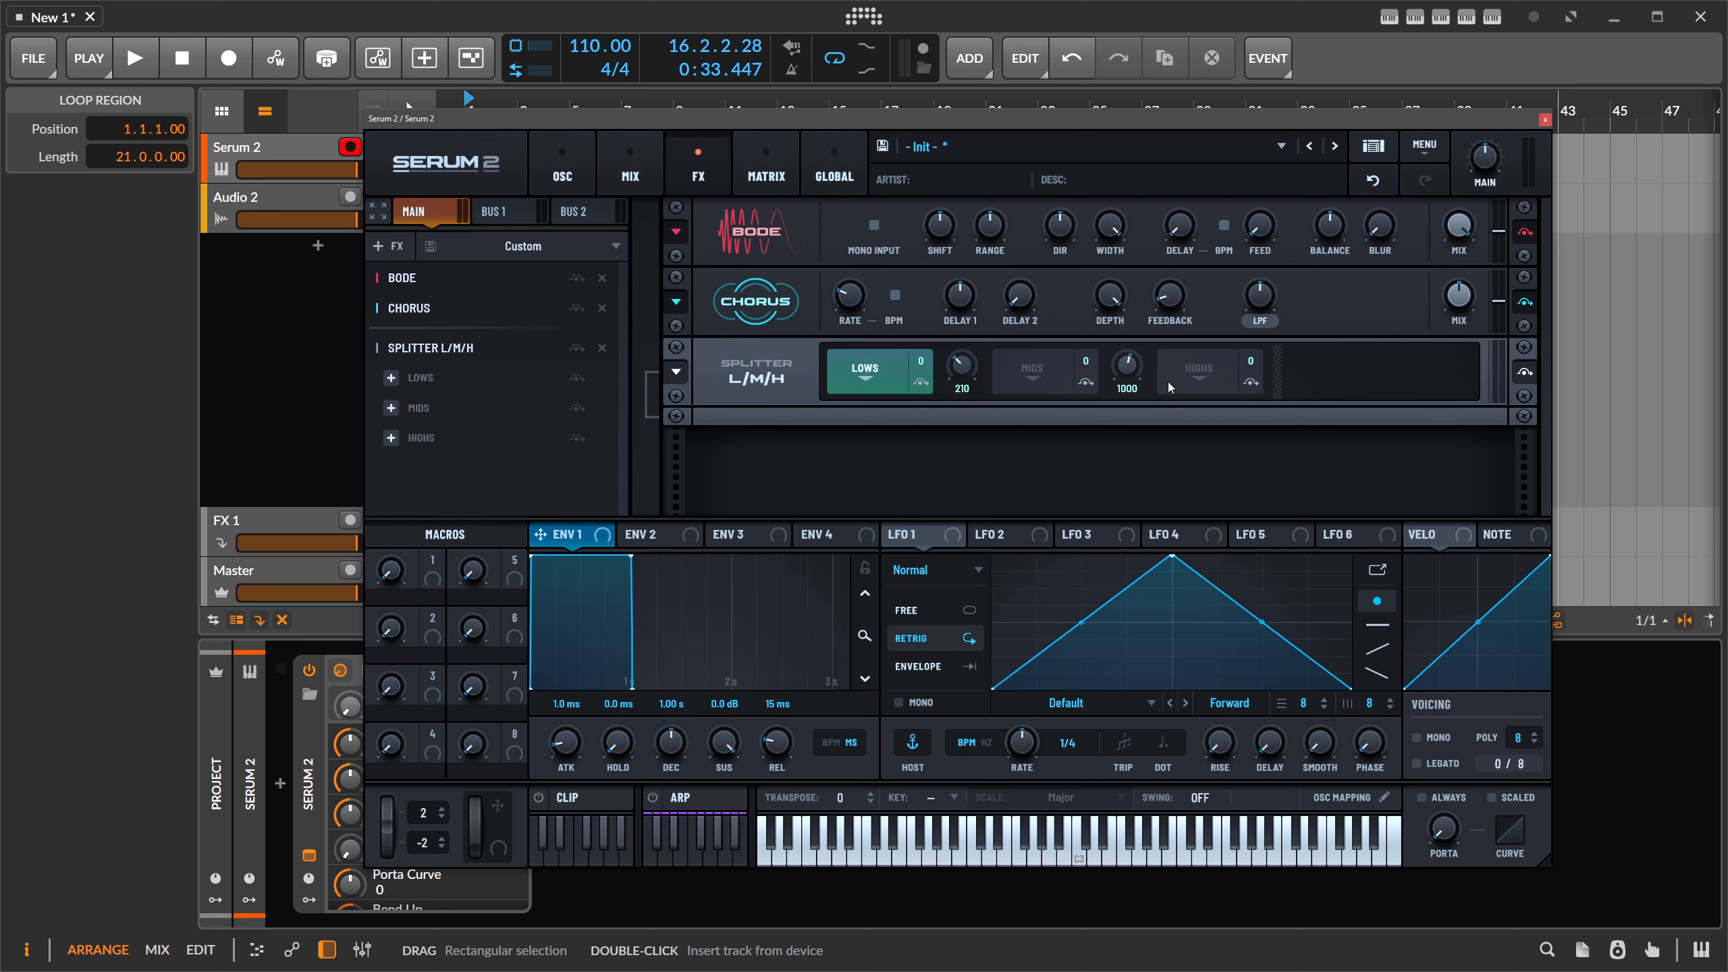
left_click(1213, 376)
left_click(868, 364)
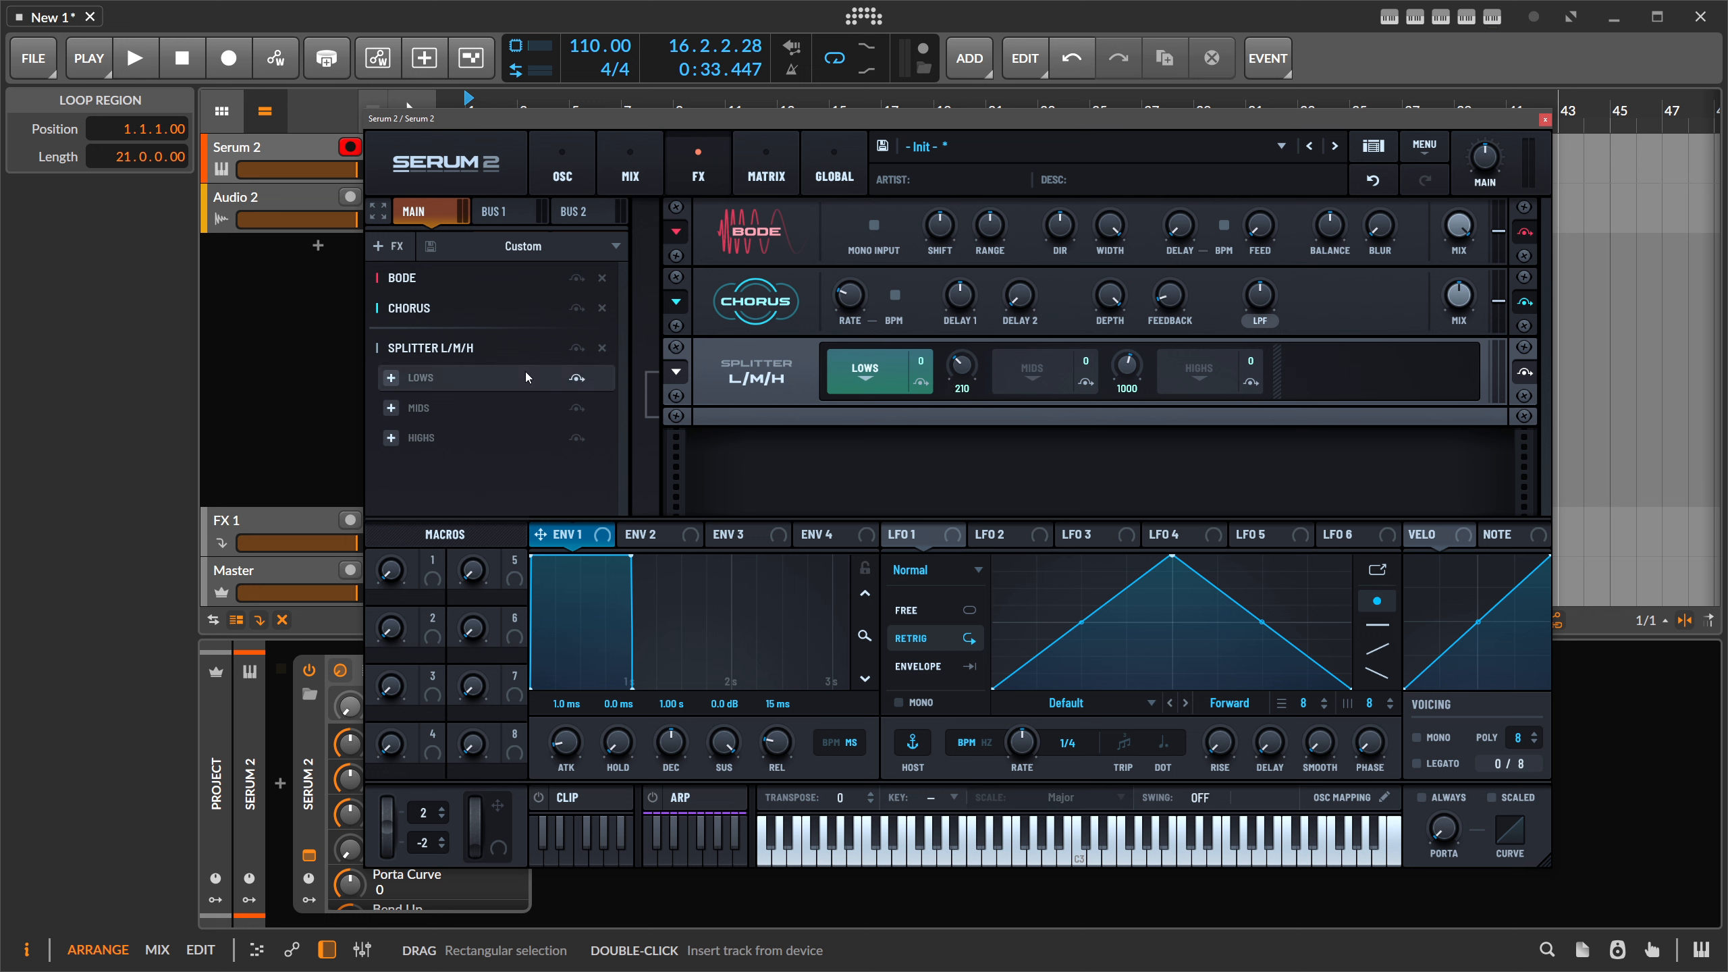
left_click(391, 378)
left_click(431, 406)
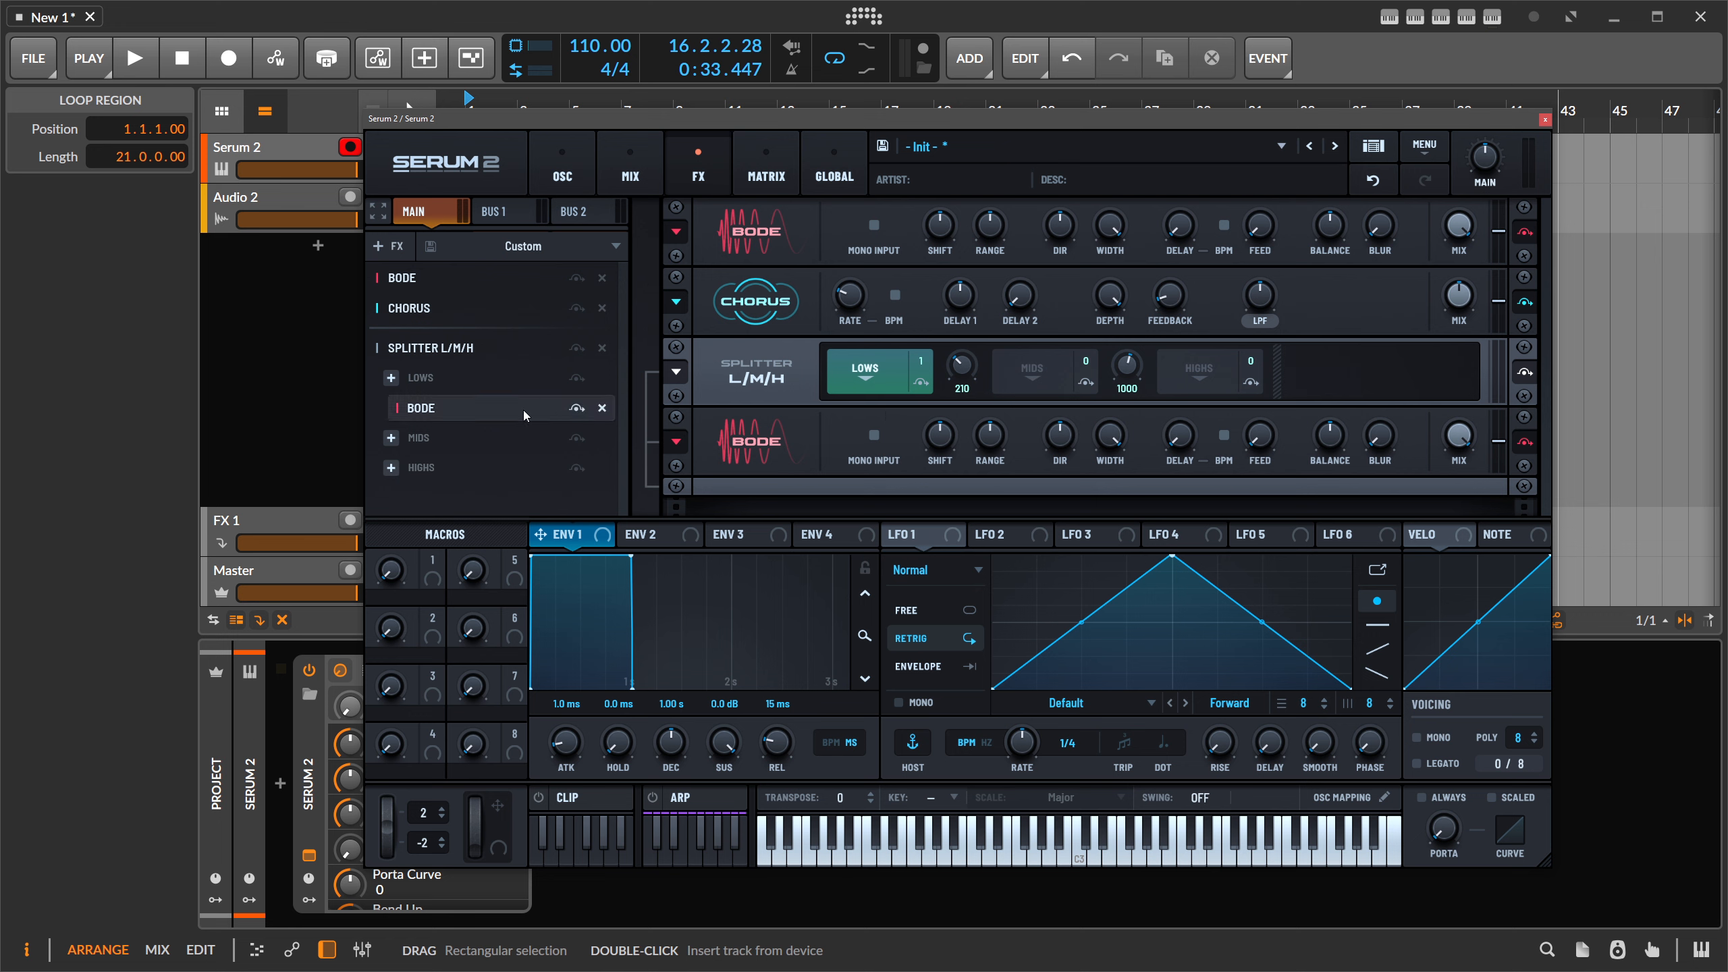
- Put a Delay on the Mids band, shape its filter into a peak, and expand the rack
left_click(391, 437)
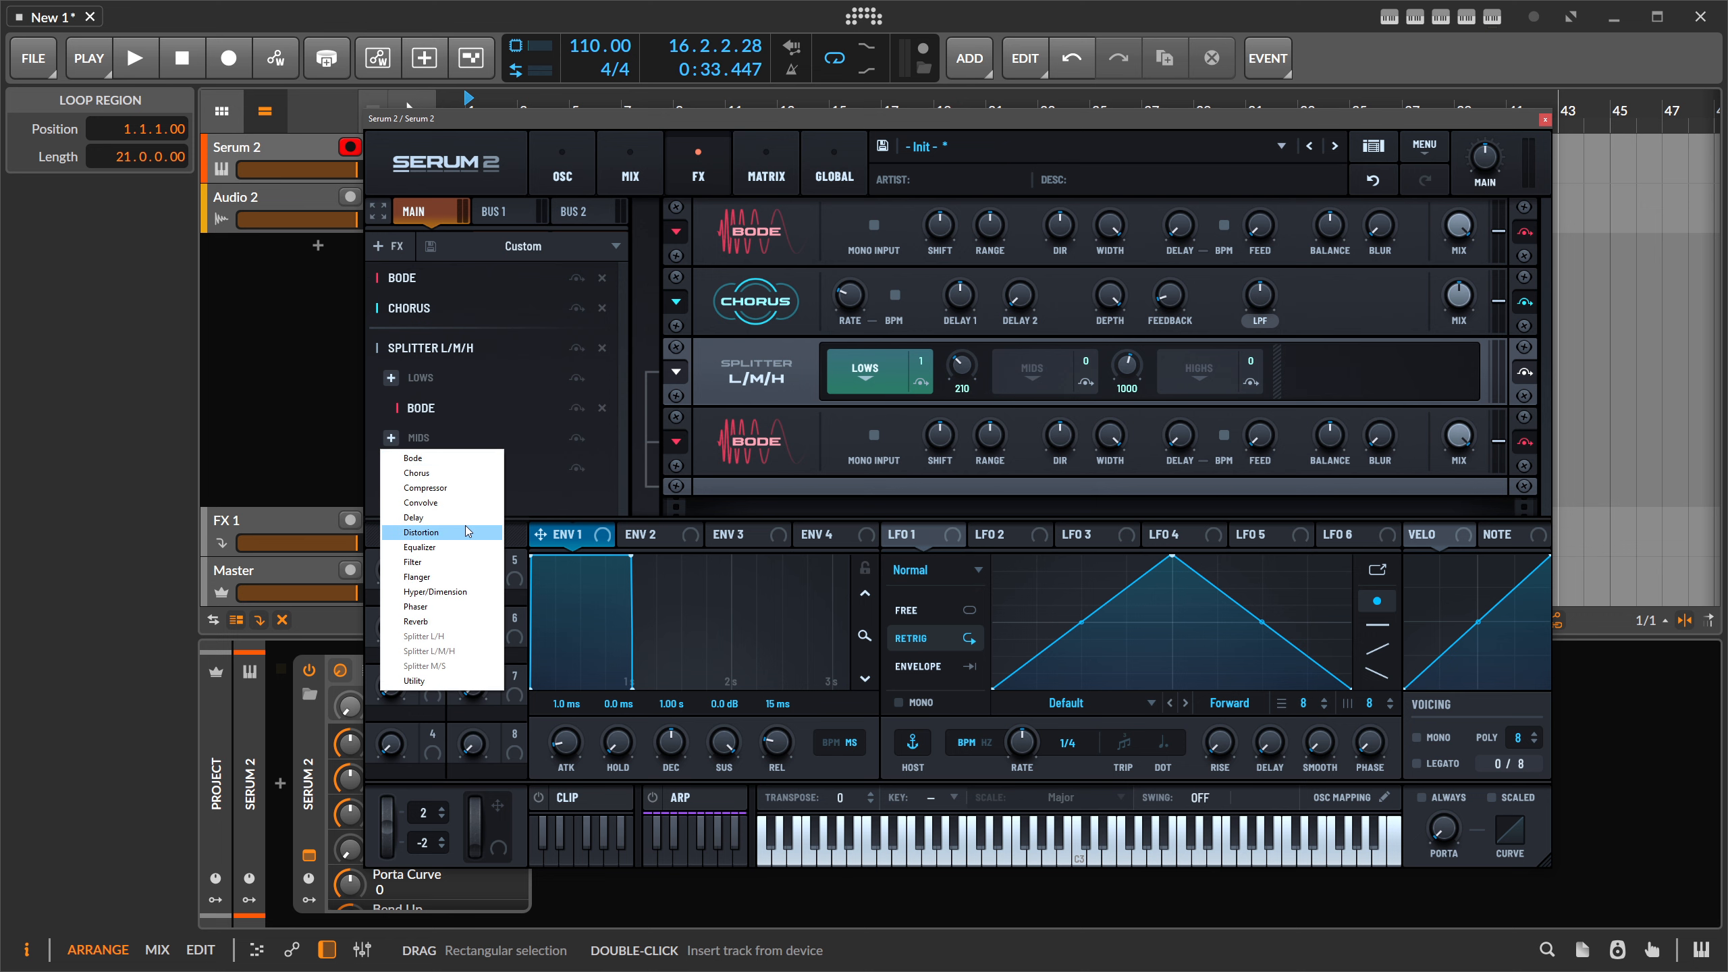
left_click(428, 522)
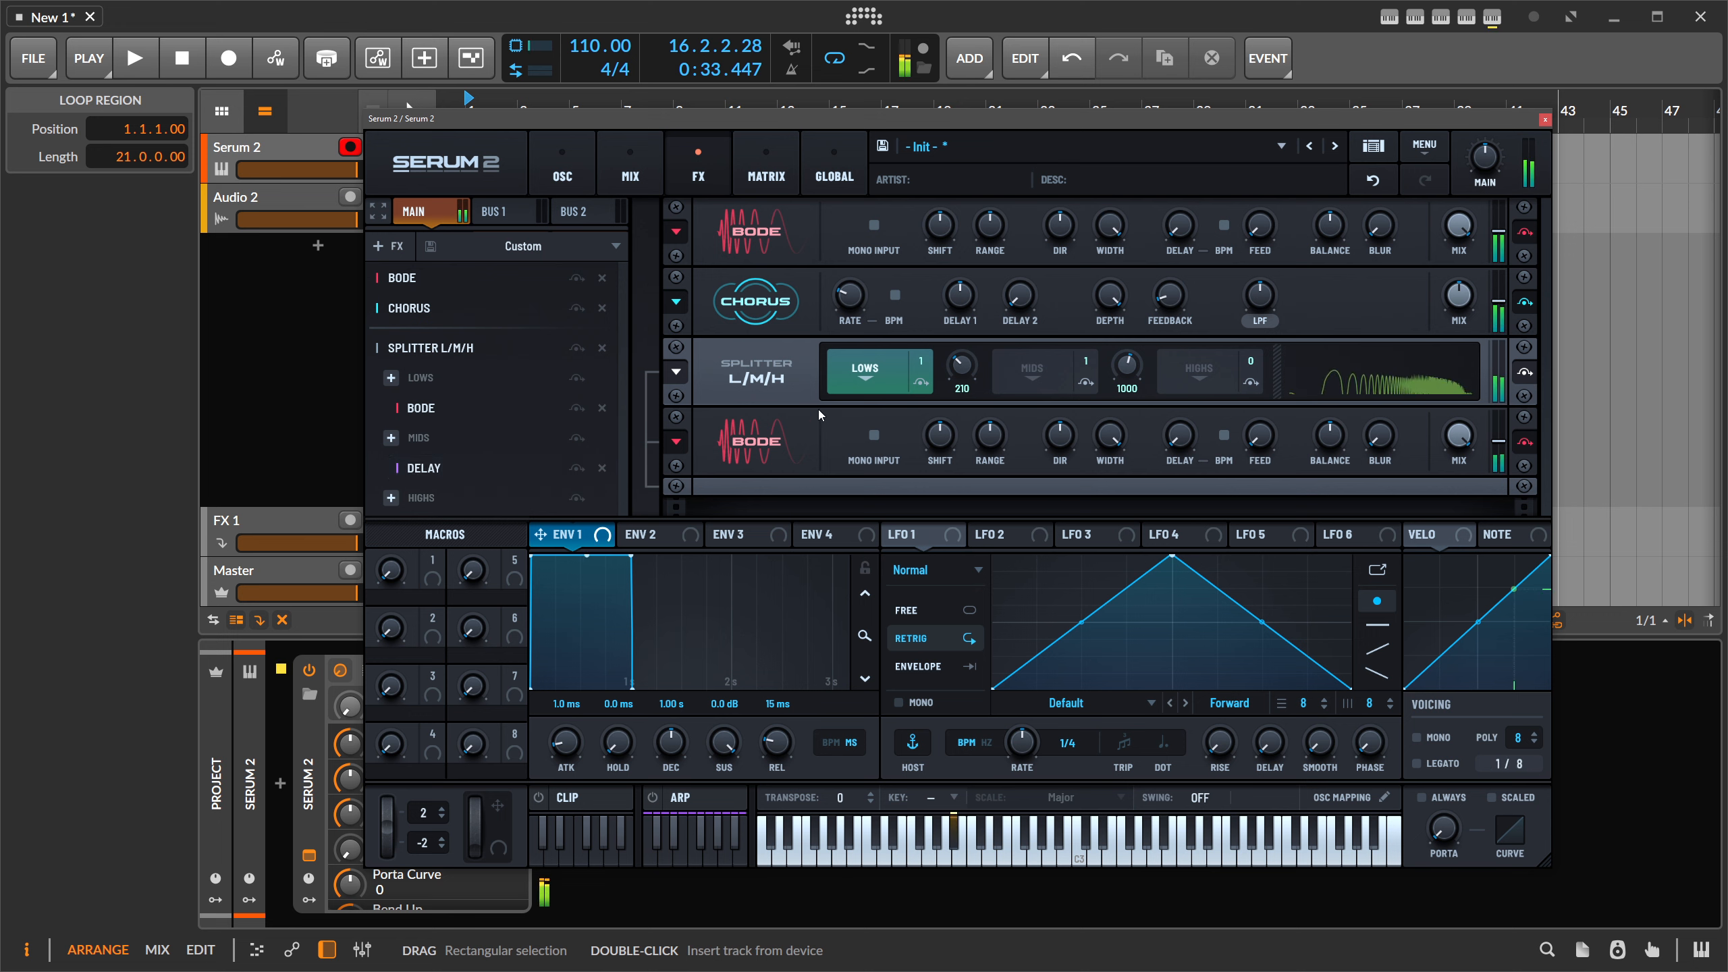
left_click(1043, 372)
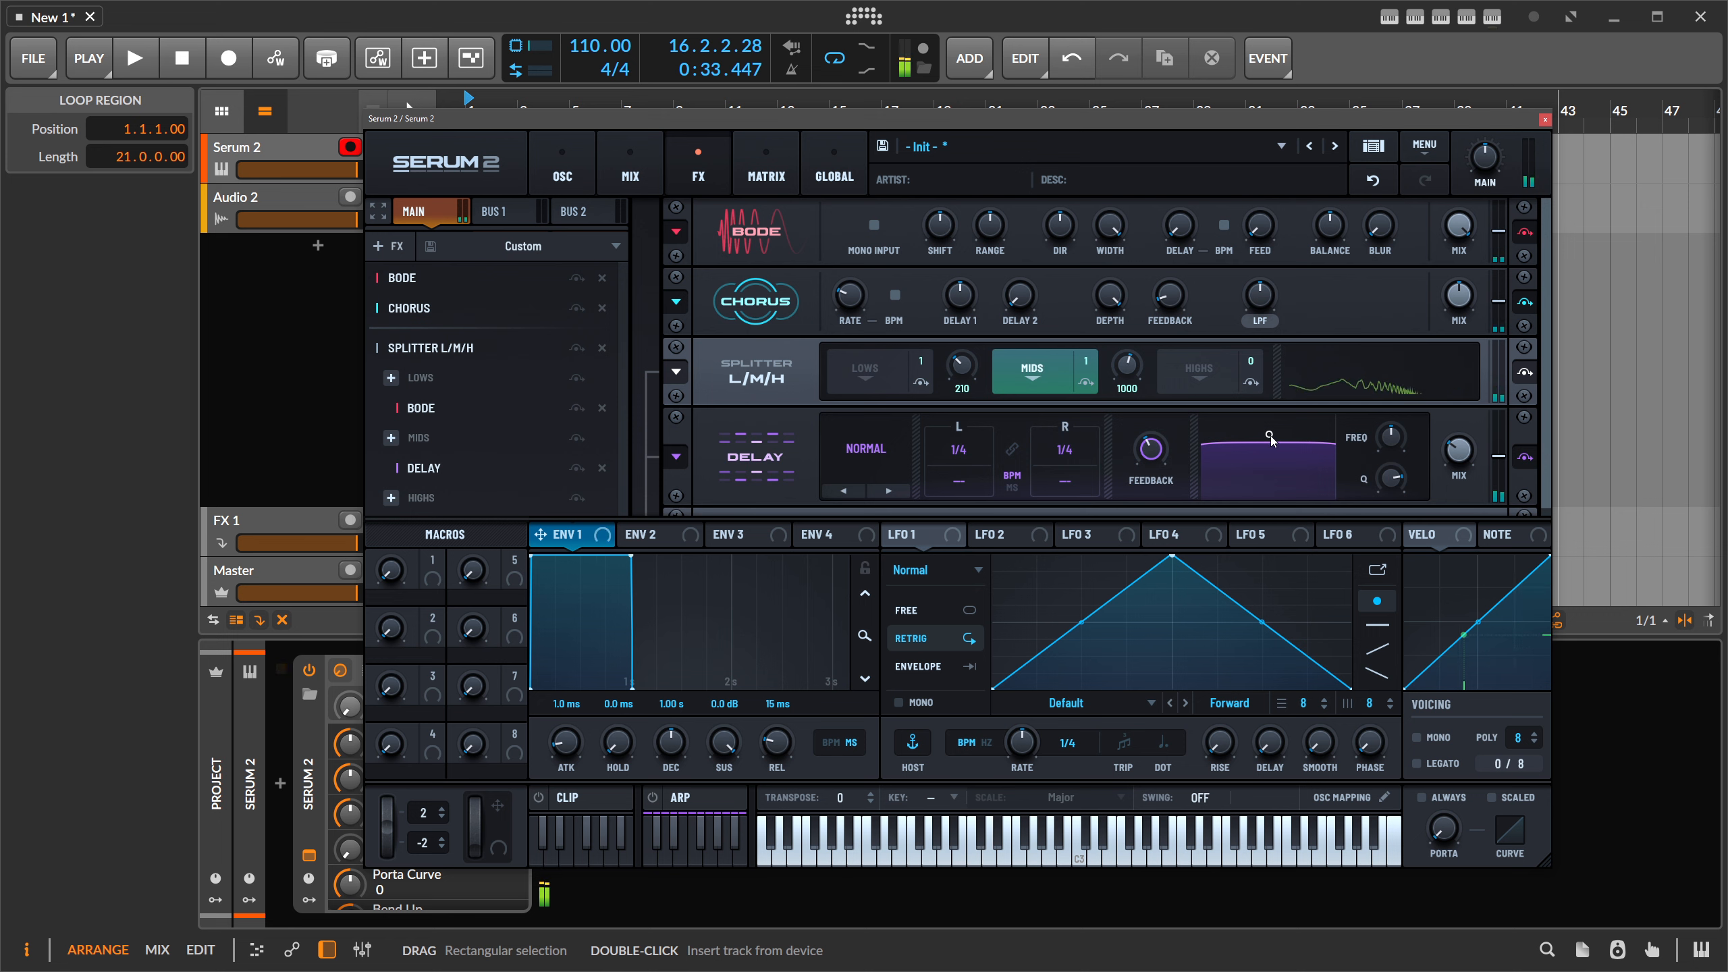
left_click_drag(1271, 438, 1308, 494)
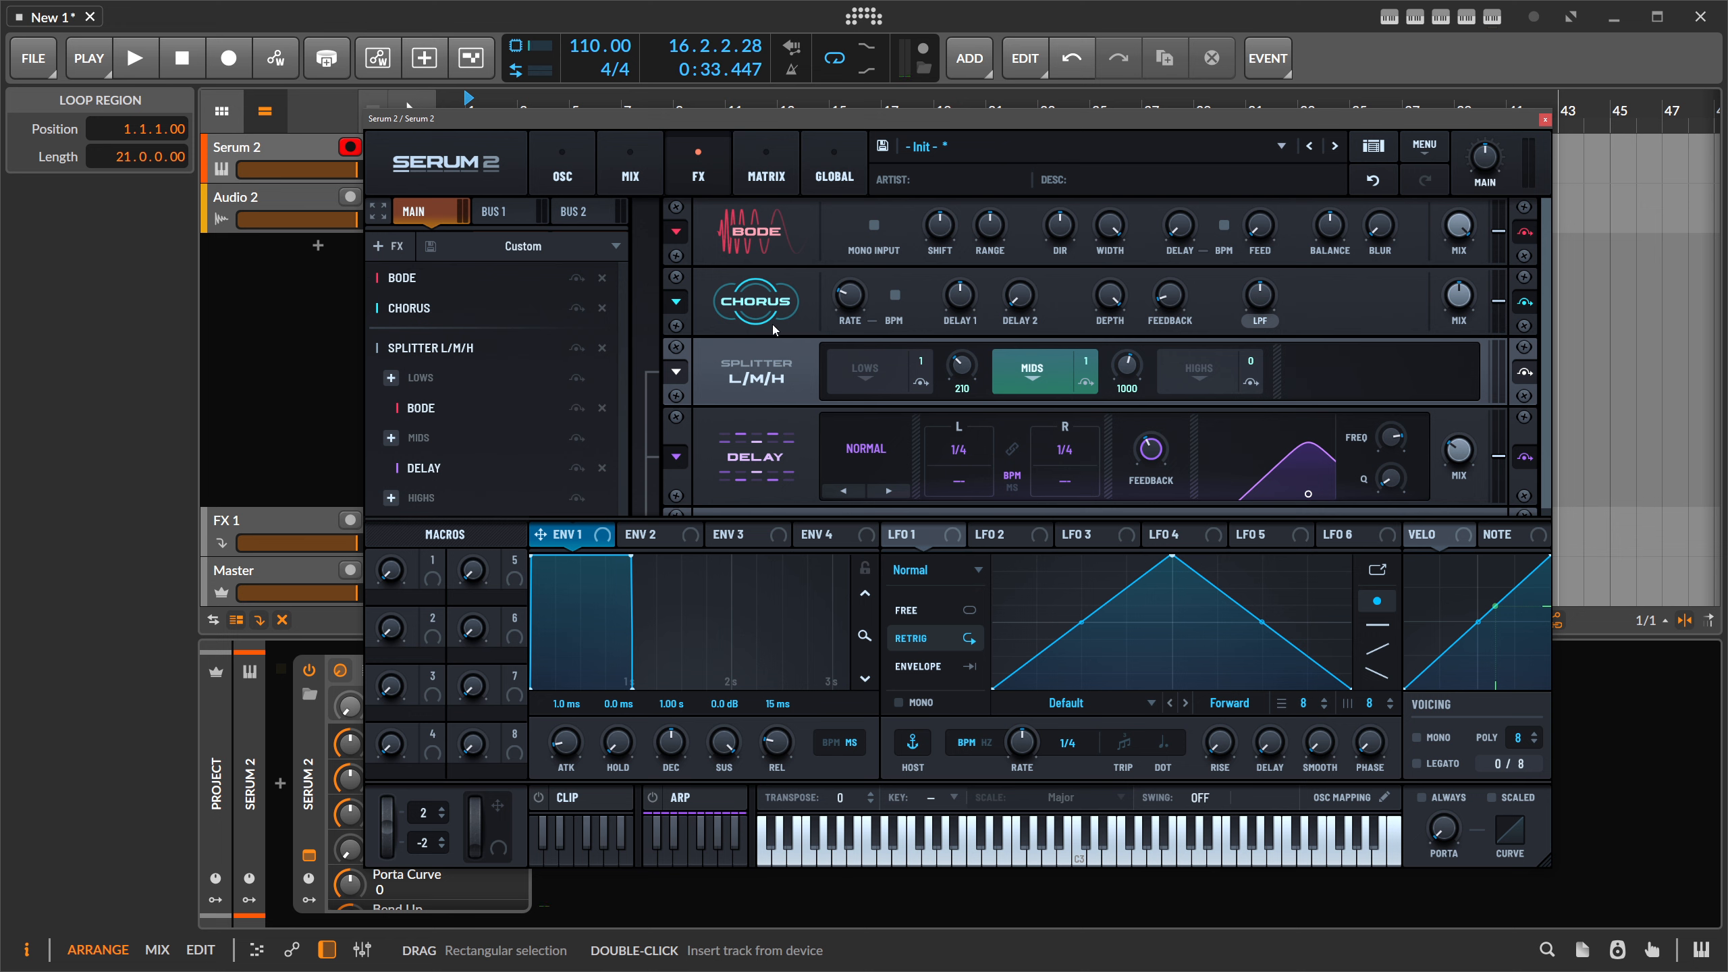
left_click(378, 211)
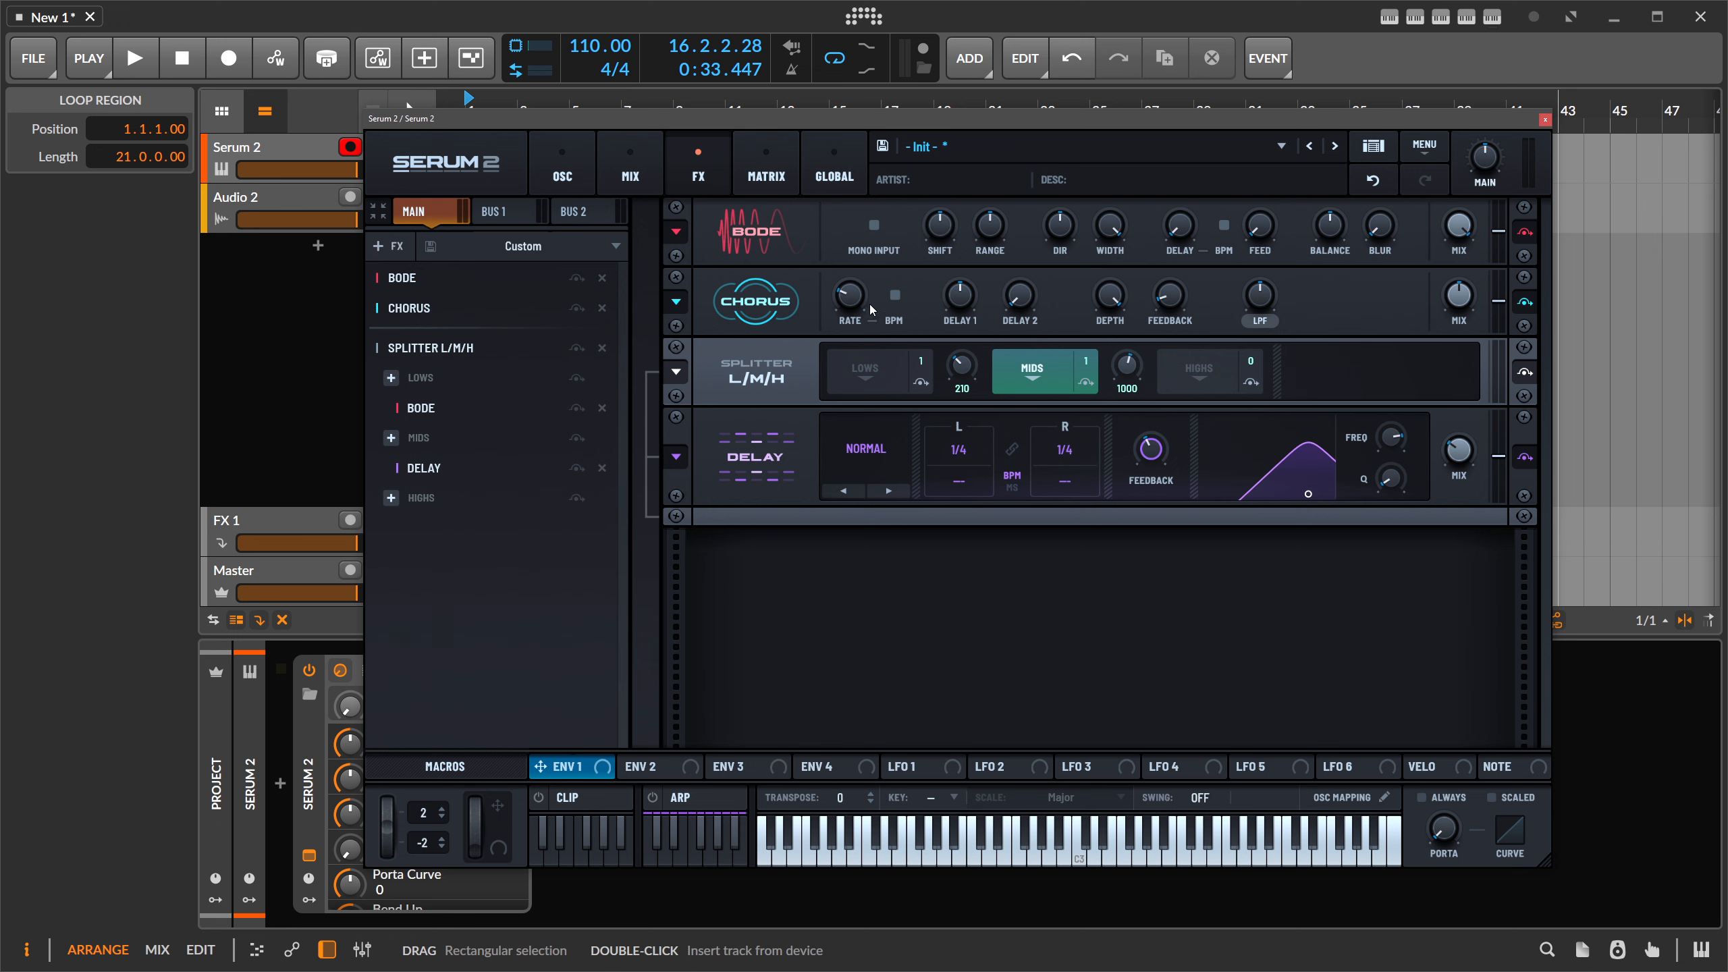
- Load Serum 2's Init Preset, clearing the Bode, Chorus, Splitter and Delay chain
left_click(1420, 152)
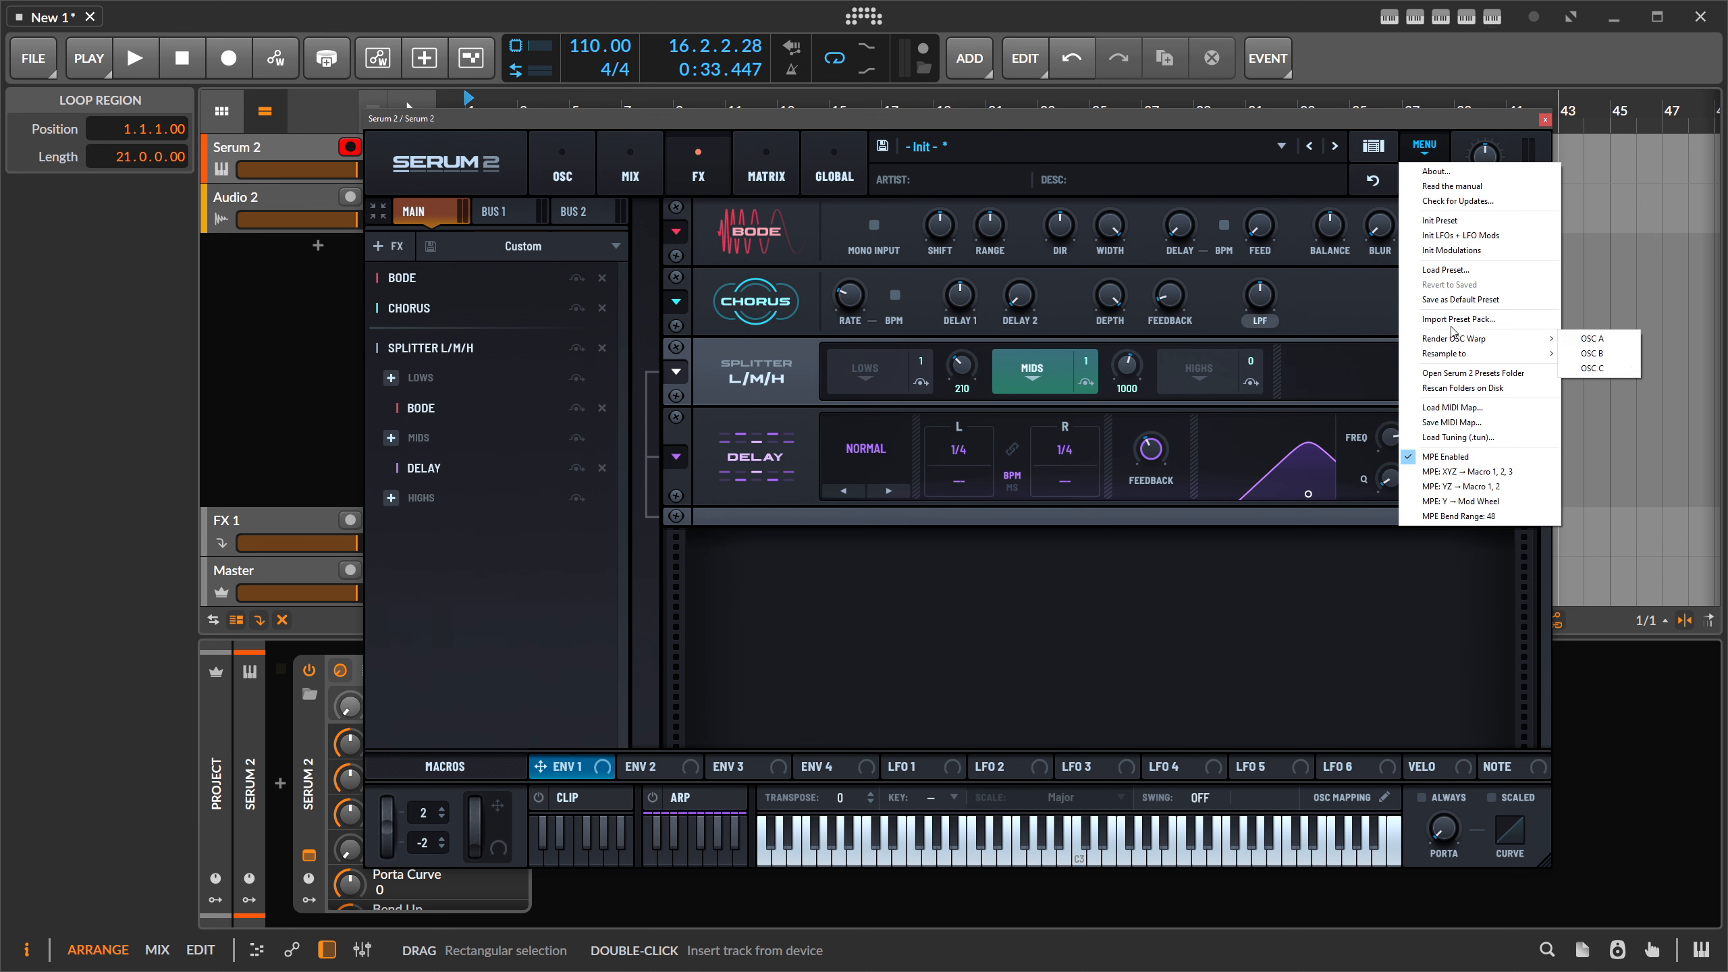
left_click(1461, 227)
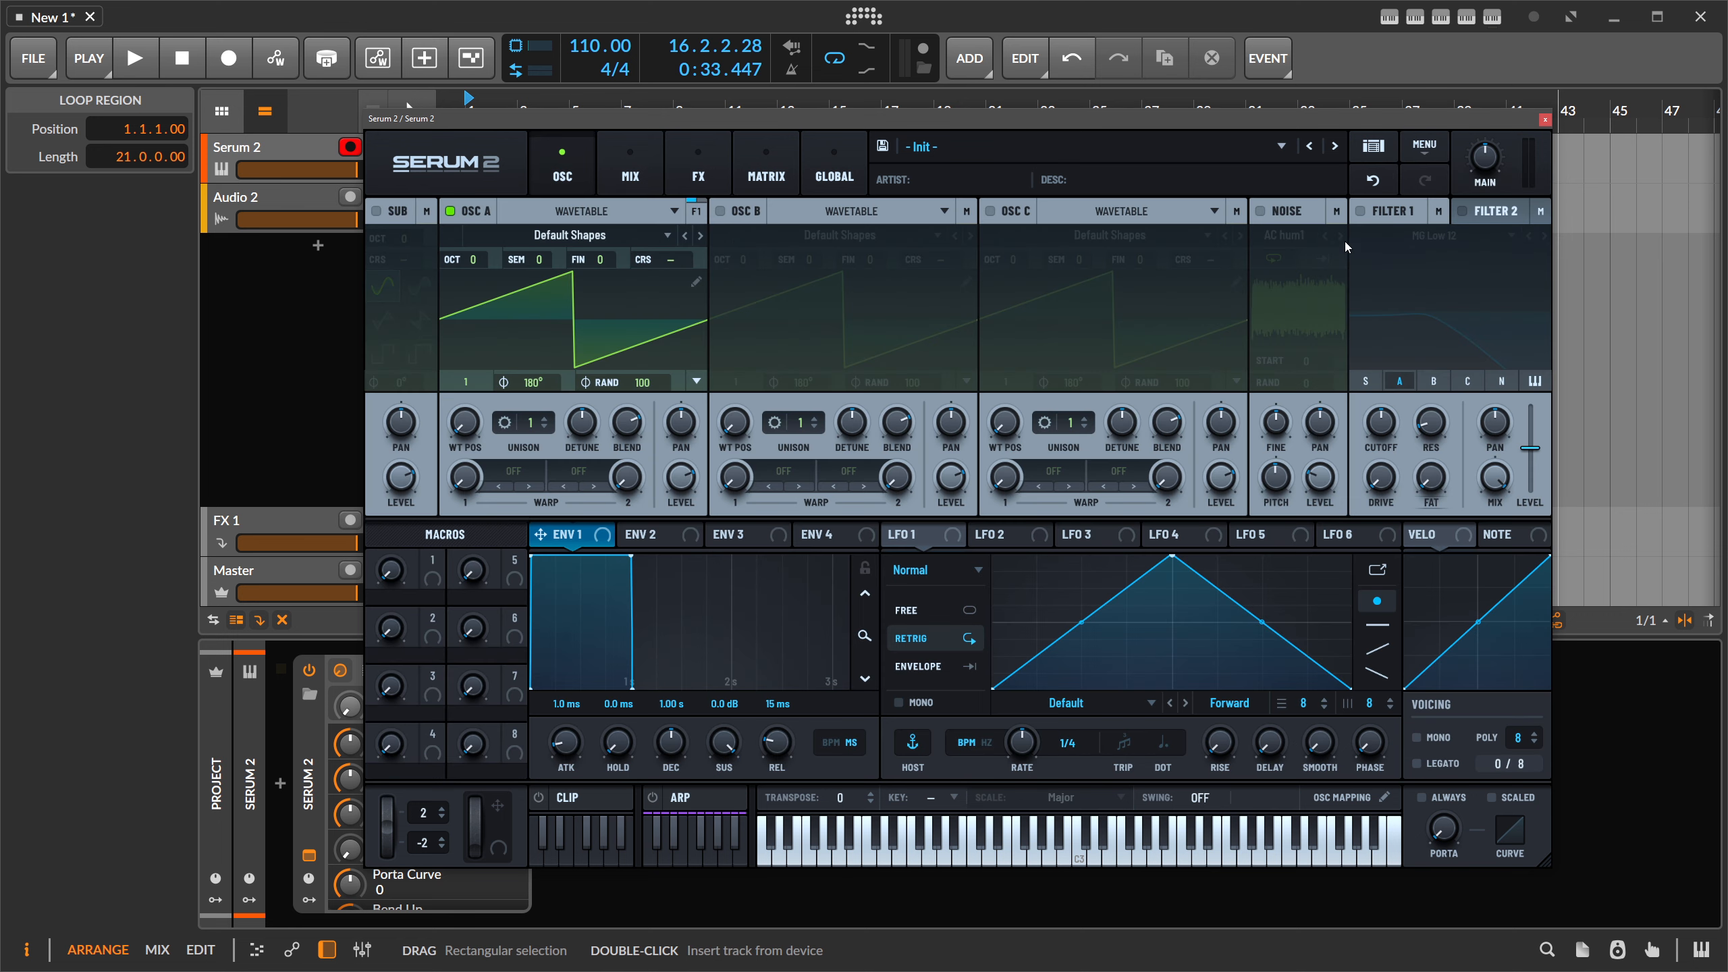
- Insert Serum 2 FX right after the Serum 2 synth in the track's device chain
left_click(750, 173)
left_click(708, 175)
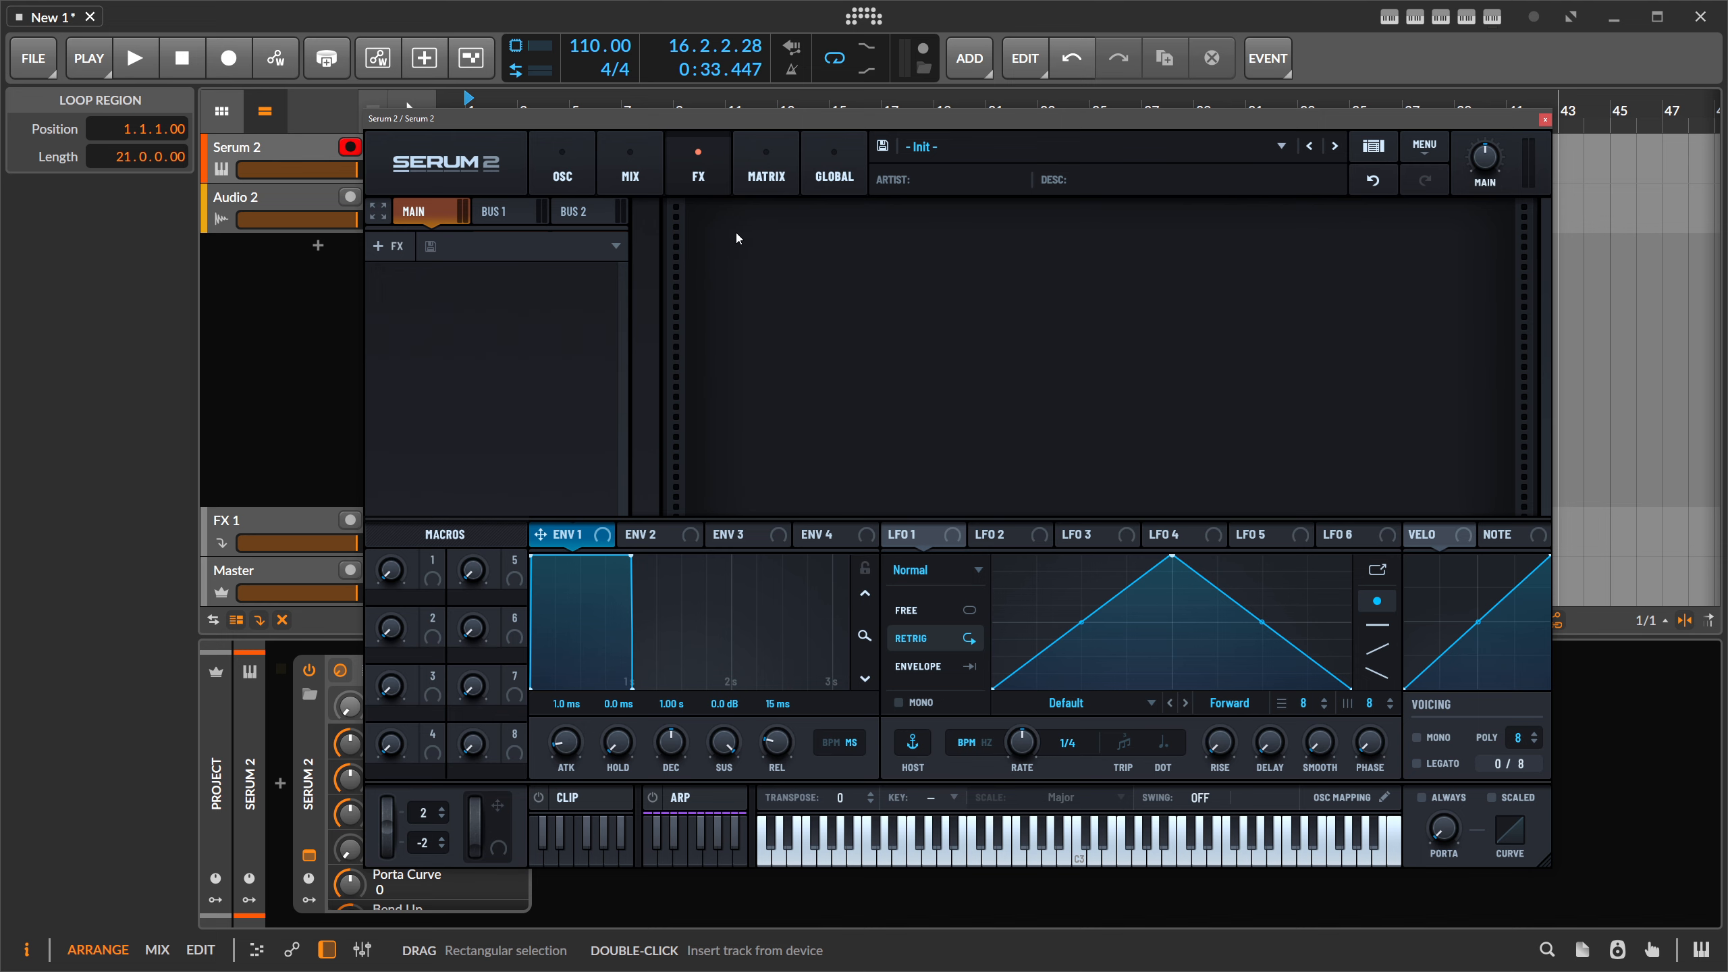
left_click_drag(604, 118, 878, 90)
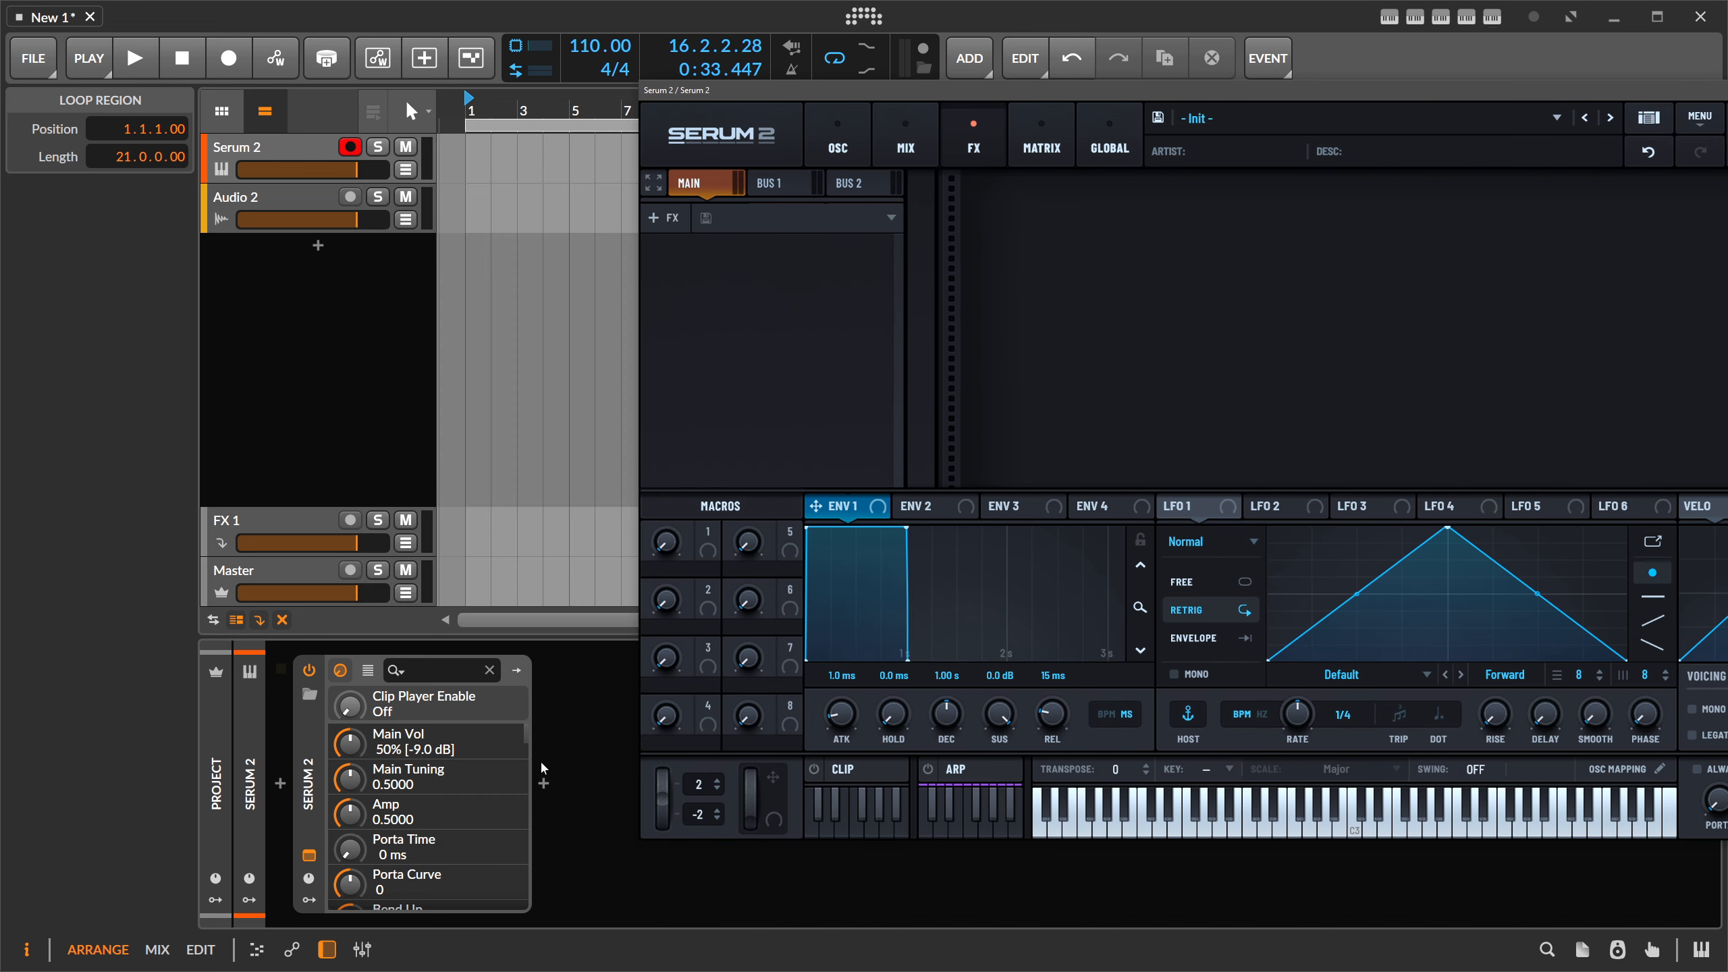
left_click(544, 785)
type("serum 2")
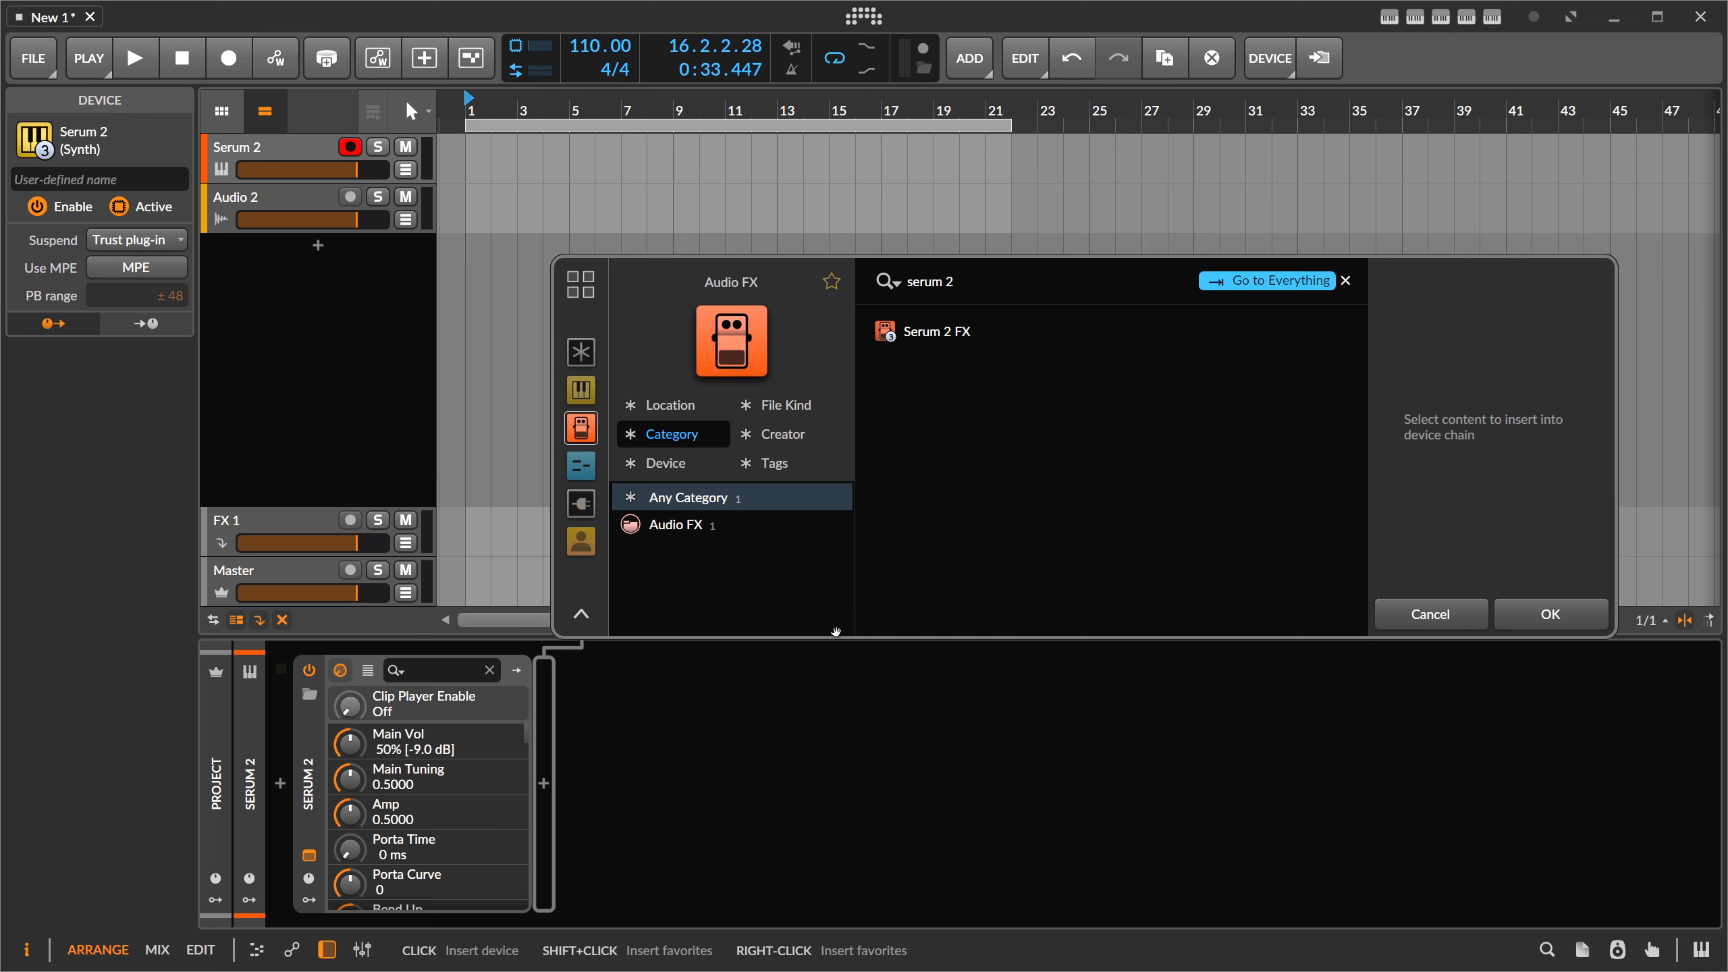
key("Down")
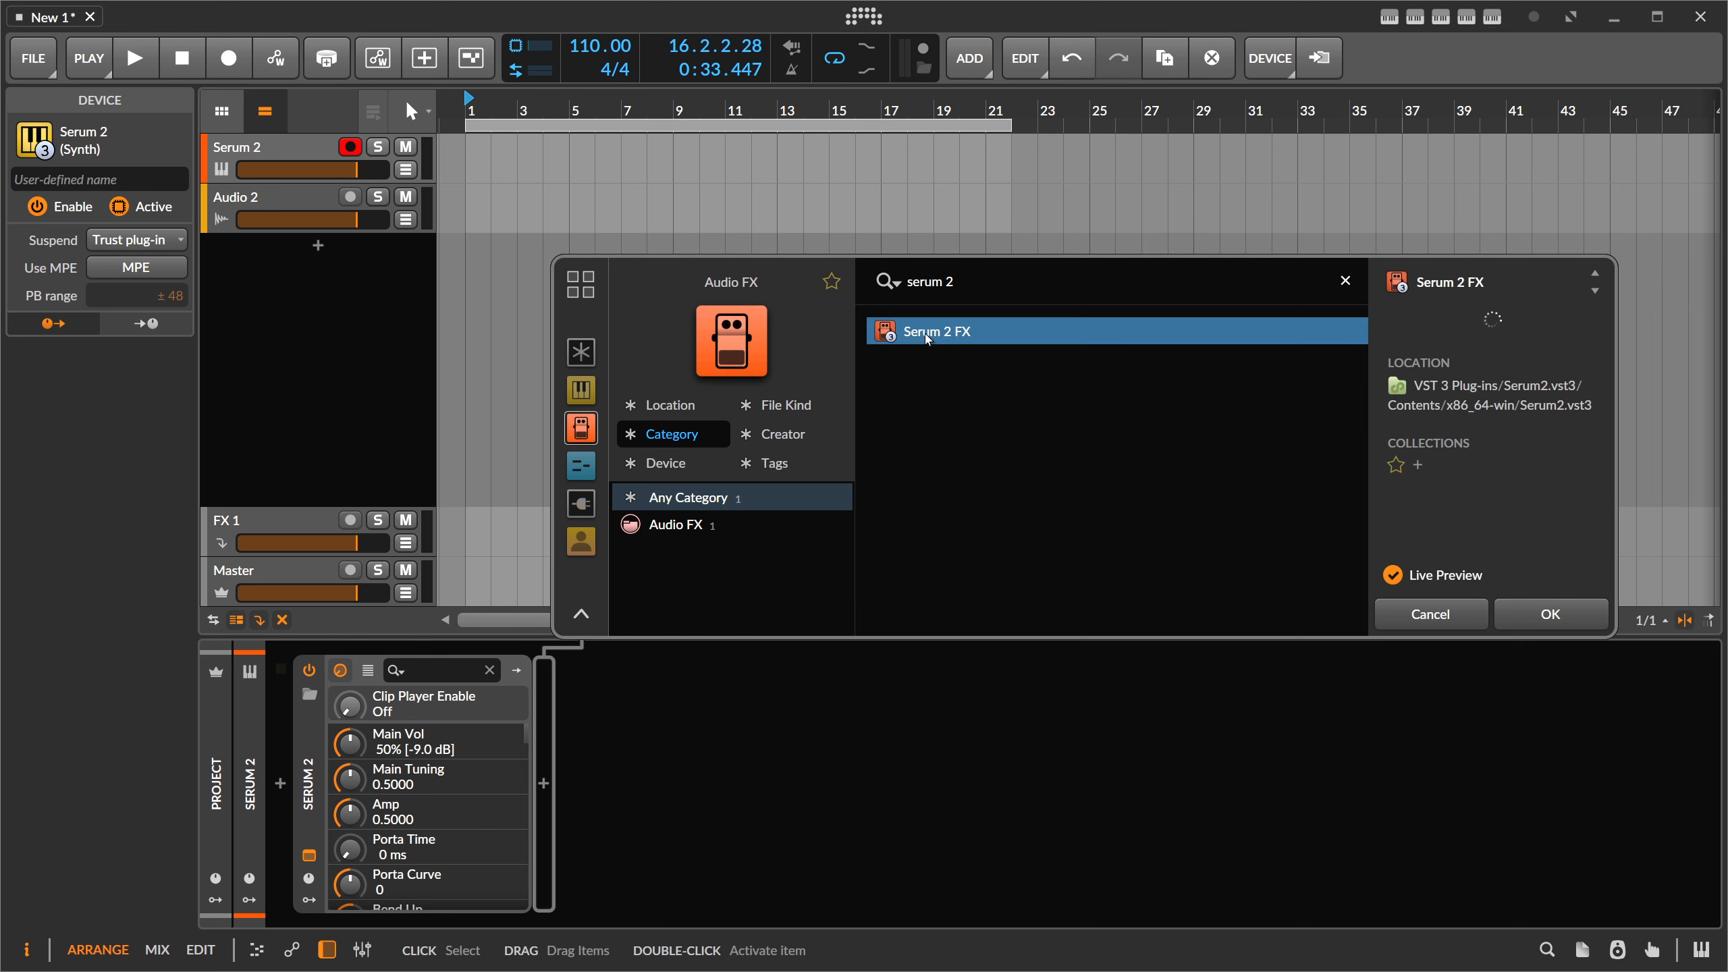
key("Return")
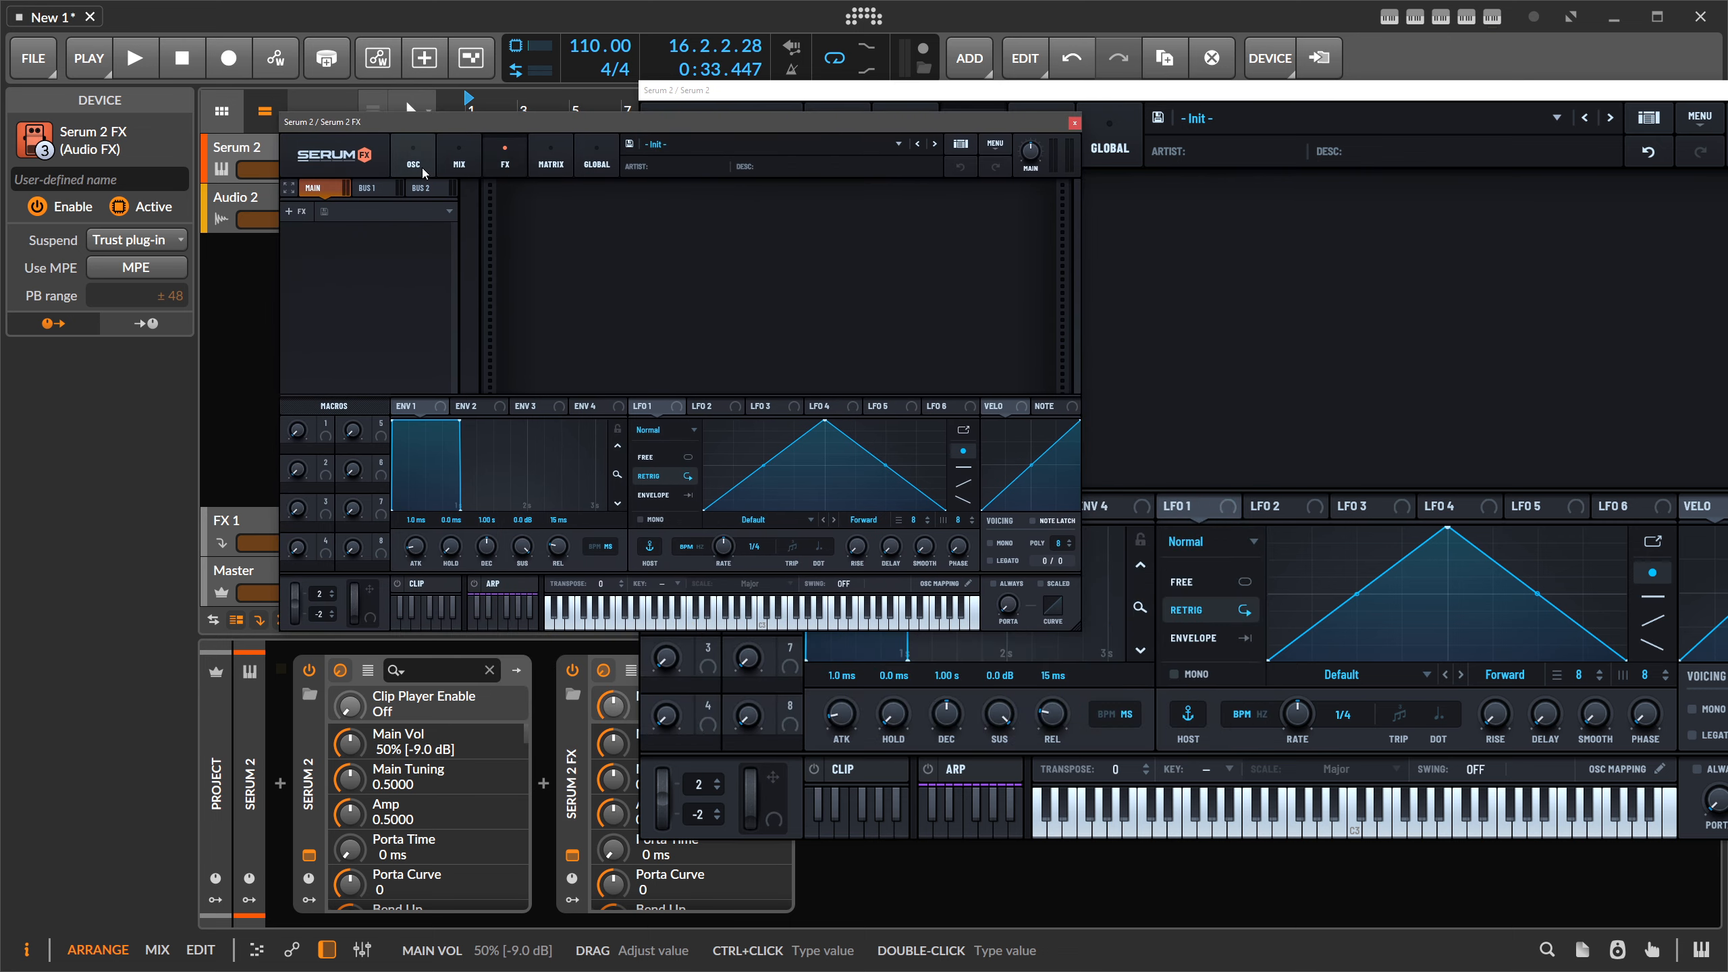
left_click(1074, 123)
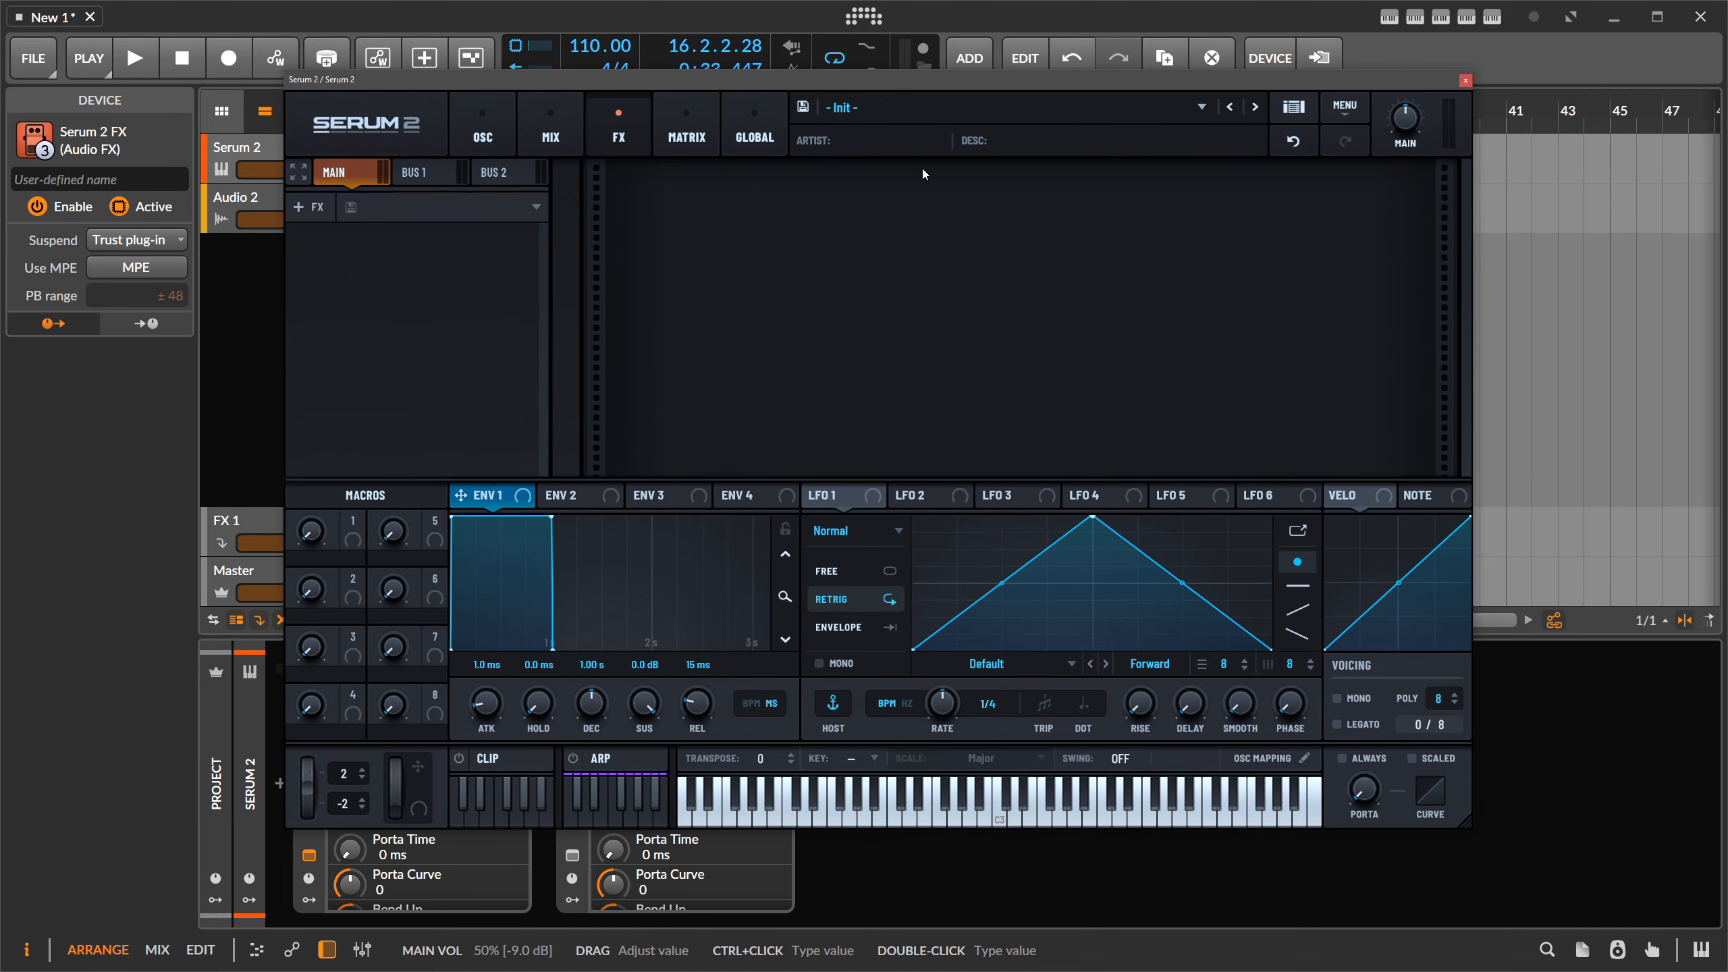
- On the Global page, draw voice sequence pan steps and try Detune and Cutoff targets
left_click(687, 126)
left_click(742, 117)
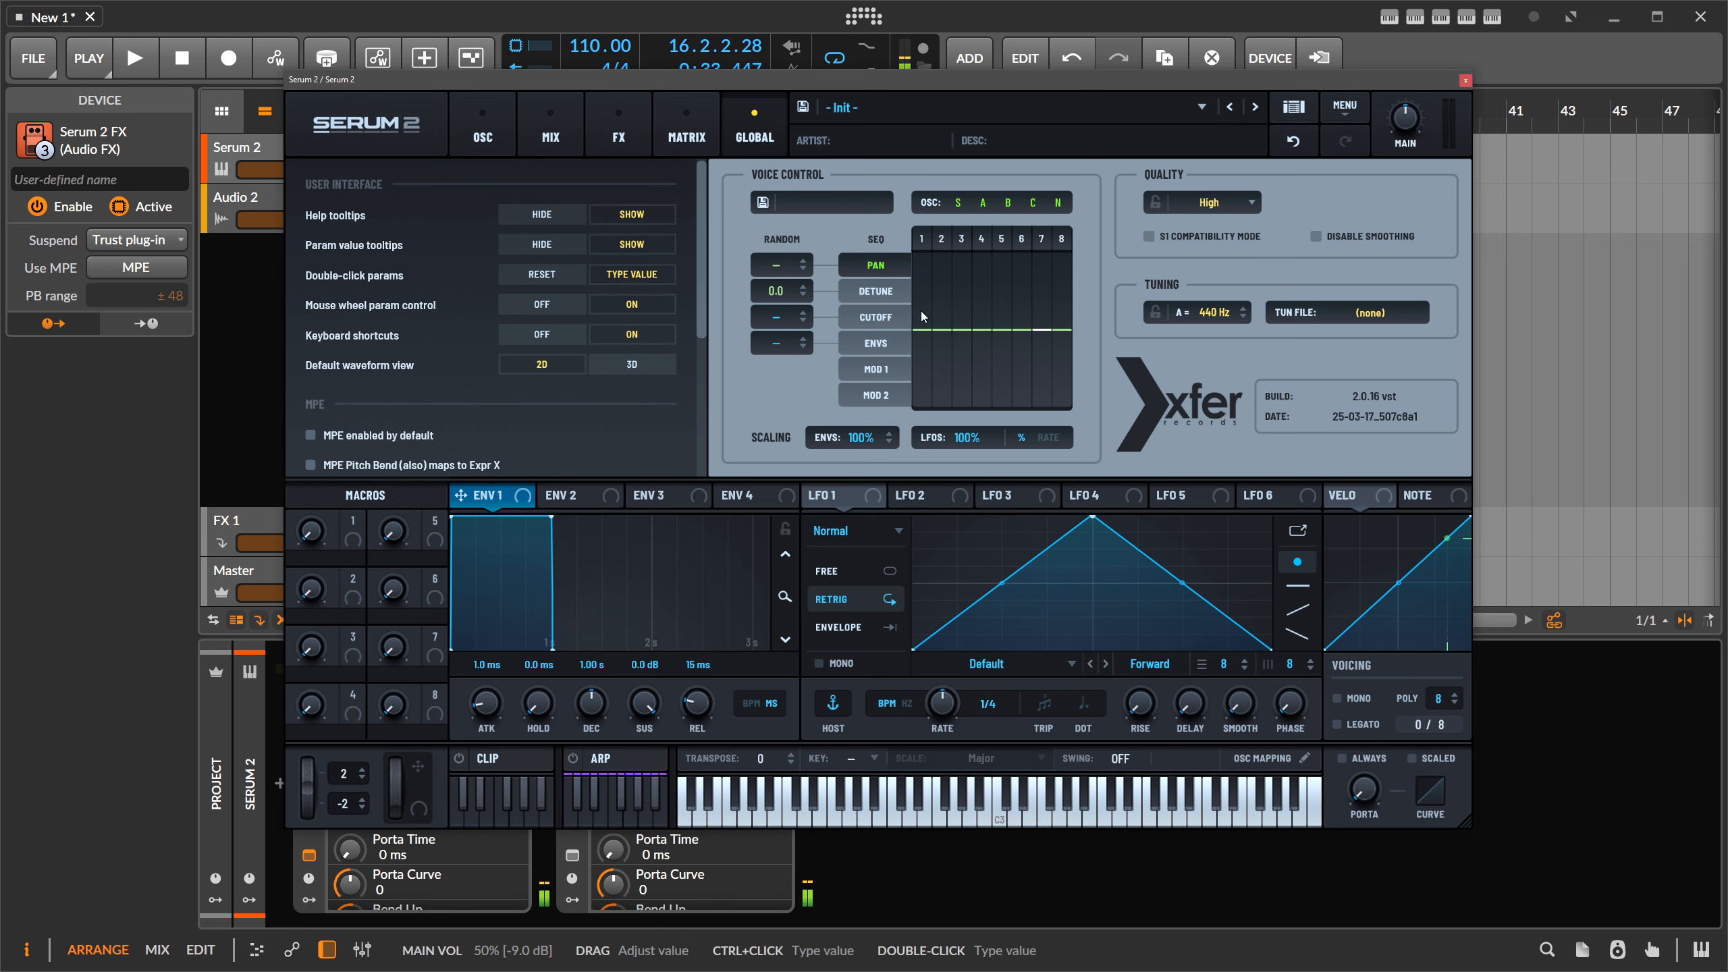
mouse_move(920, 311)
left_mouse_down()
mouse_move(988, 332)
mouse_move(1003, 272)
mouse_move(1024, 355)
mouse_move(1044, 287)
left_mouse_up()
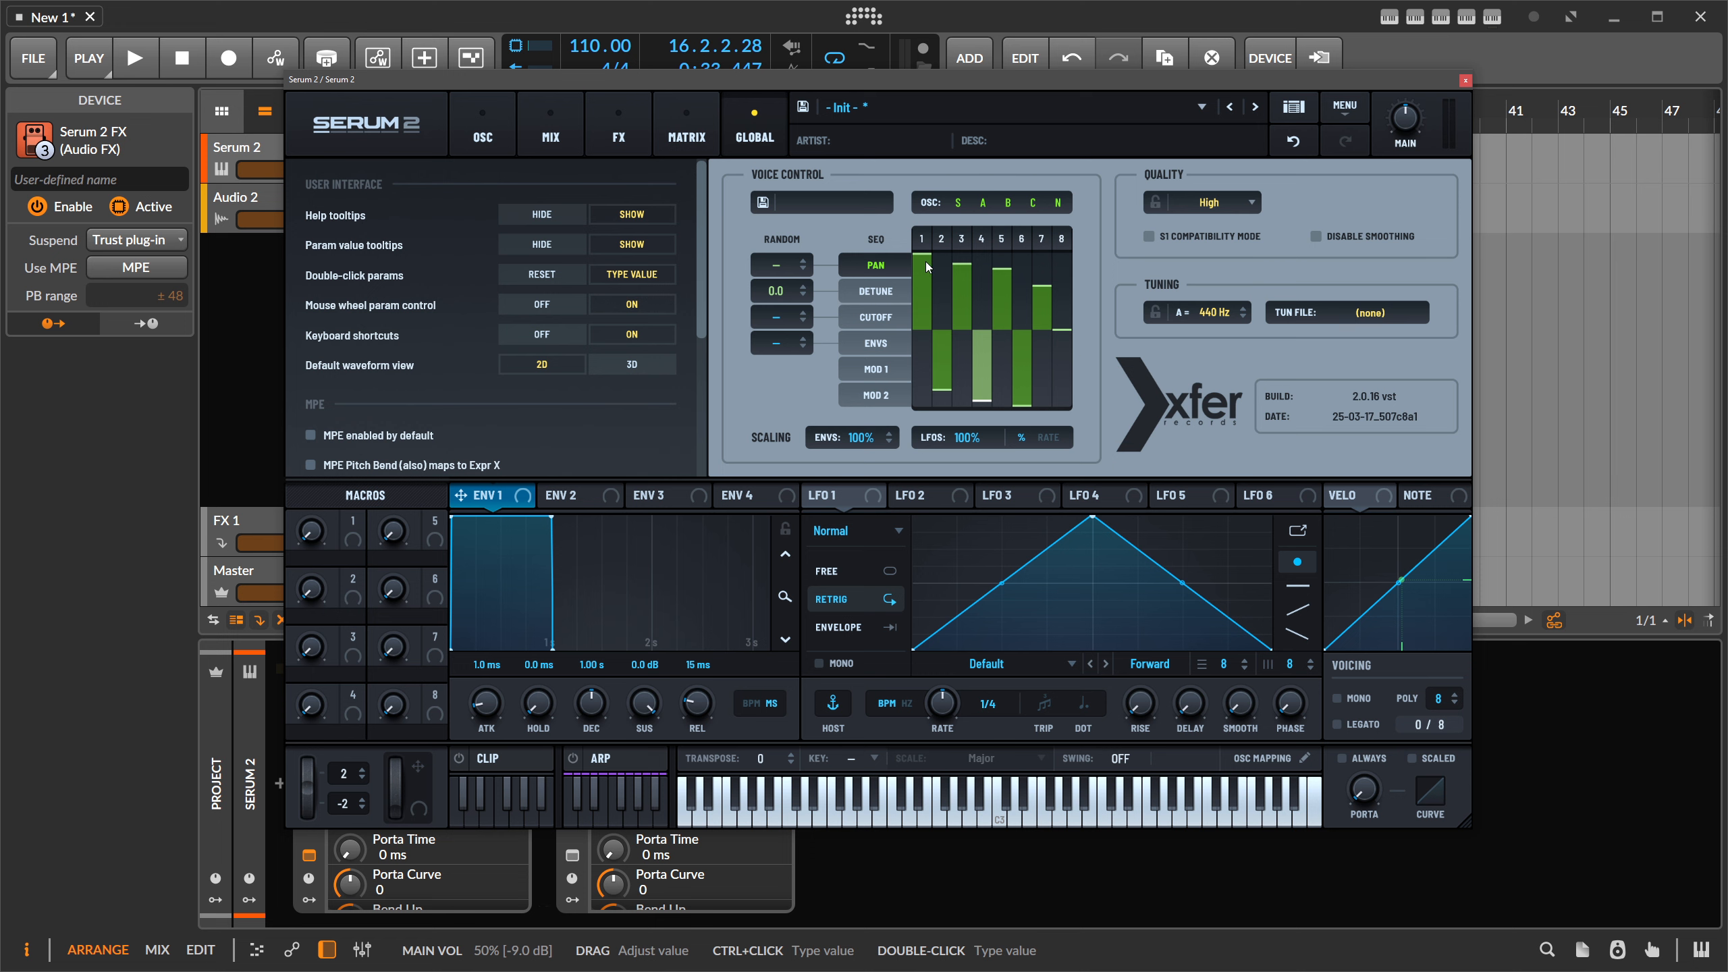
left_click(875, 295)
left_click(876, 318)
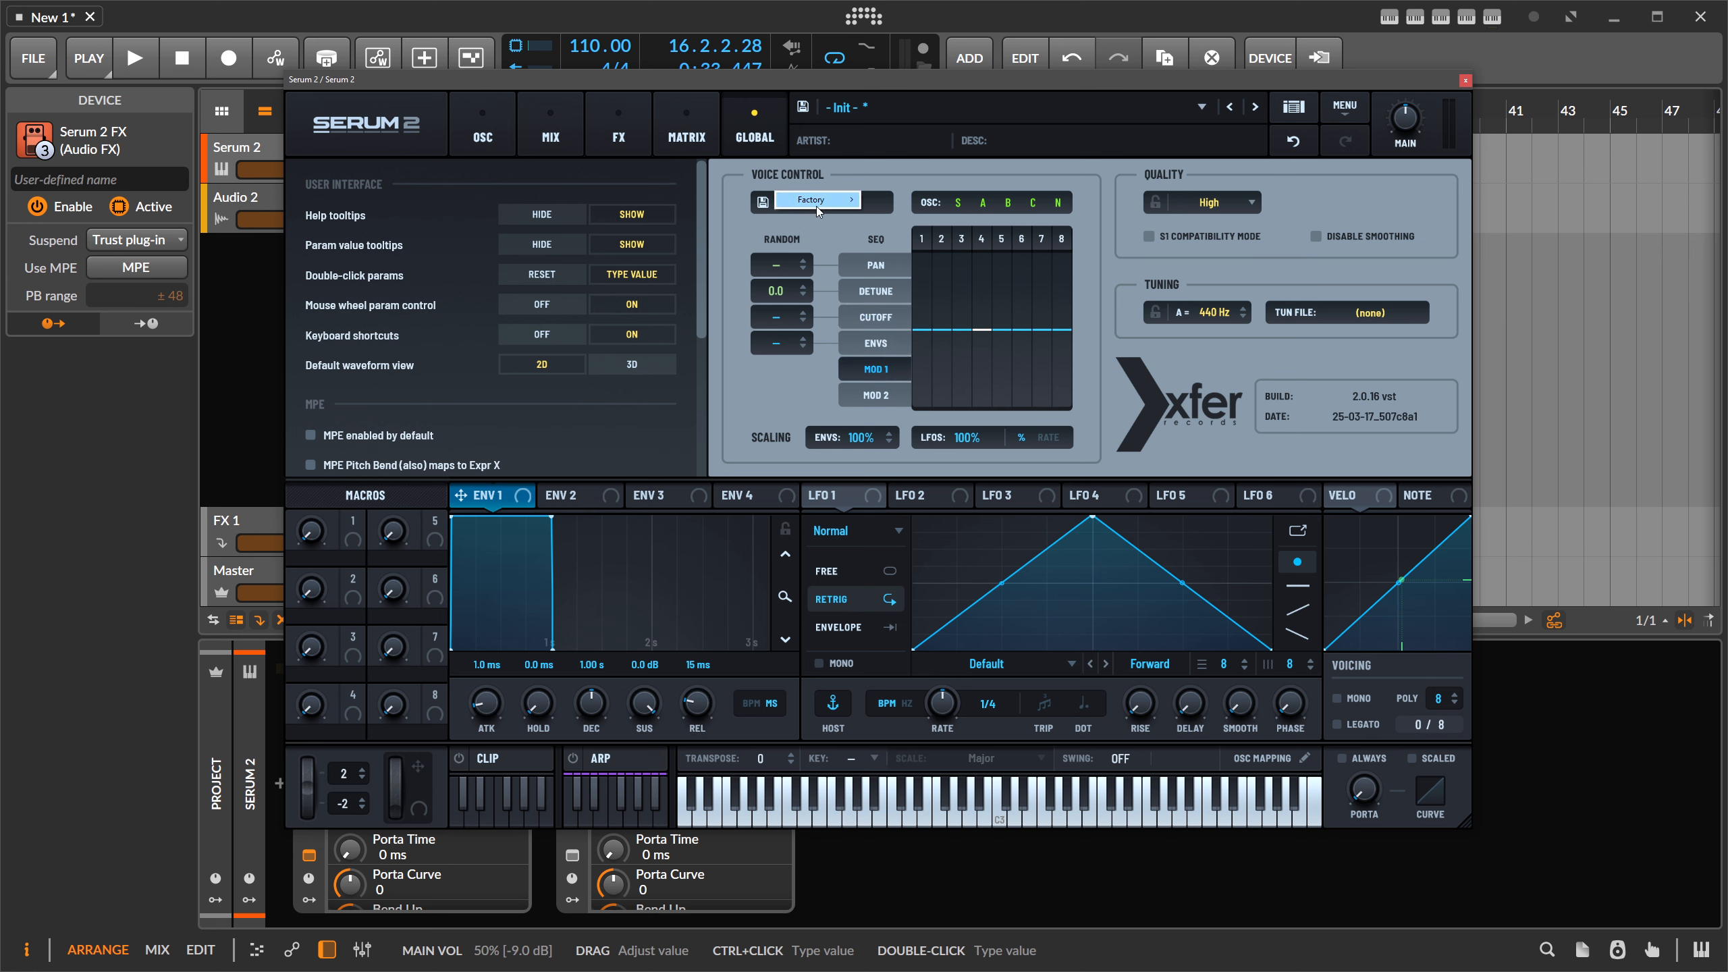
- Reset Voice Control to the Init preset and lower rendering Quality from High to Good
mouse_move(815, 206)
left_click(929, 382)
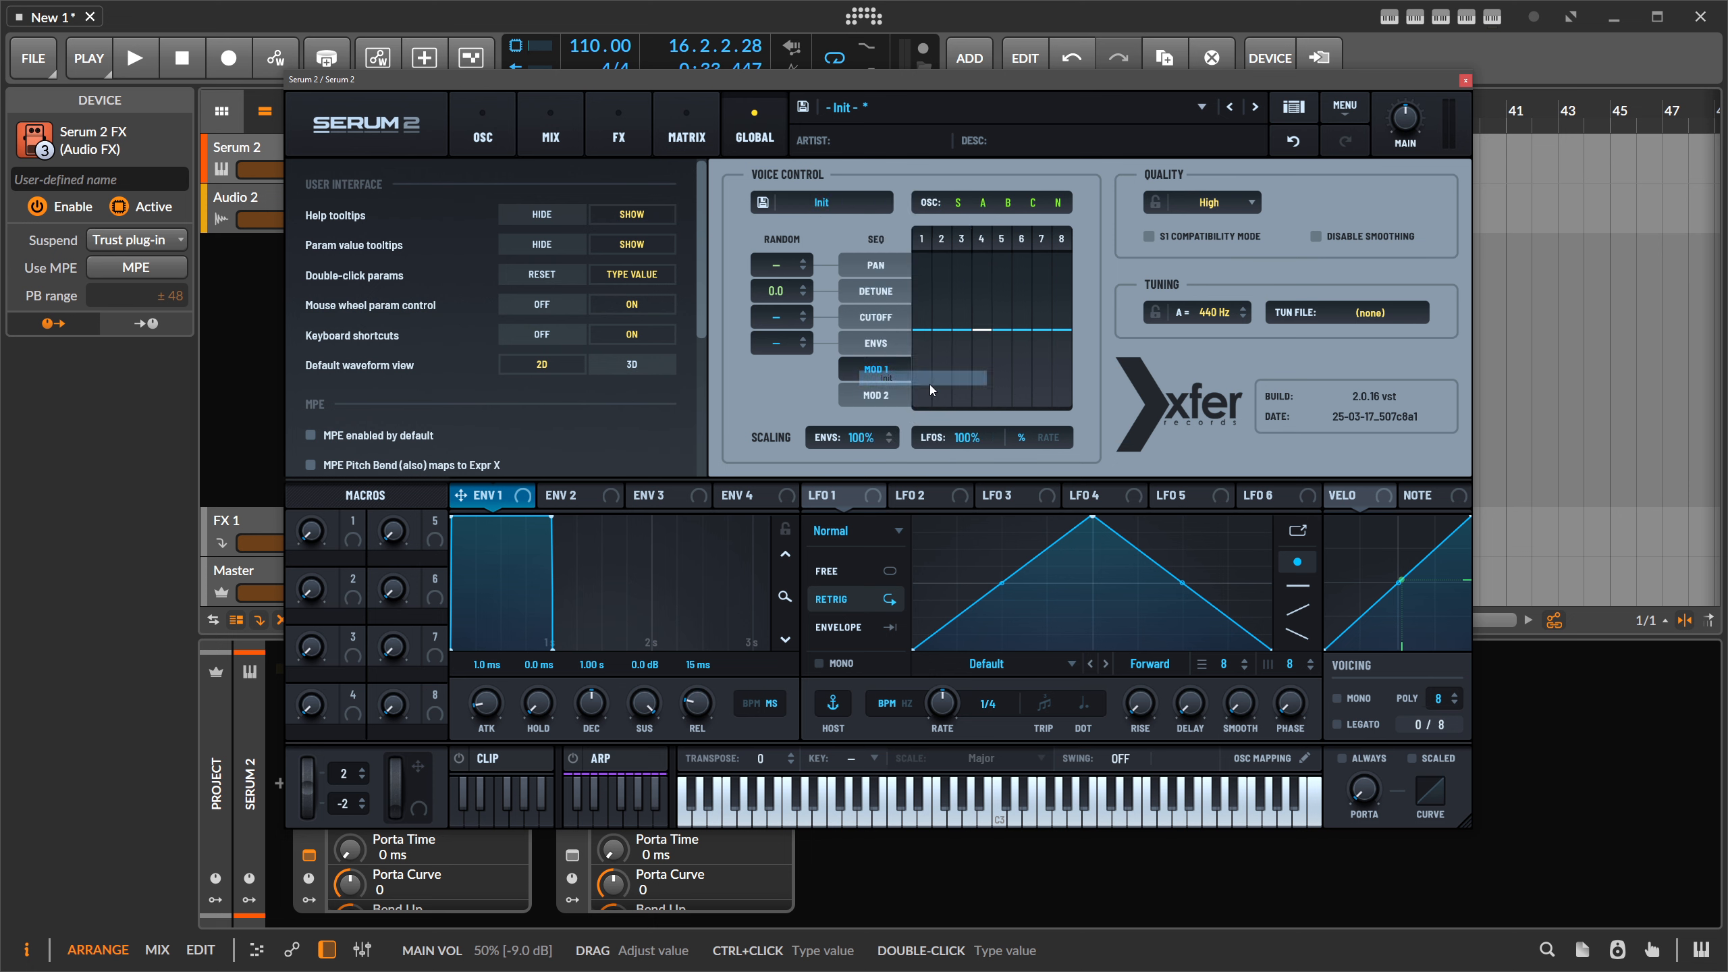
left_click(1200, 200)
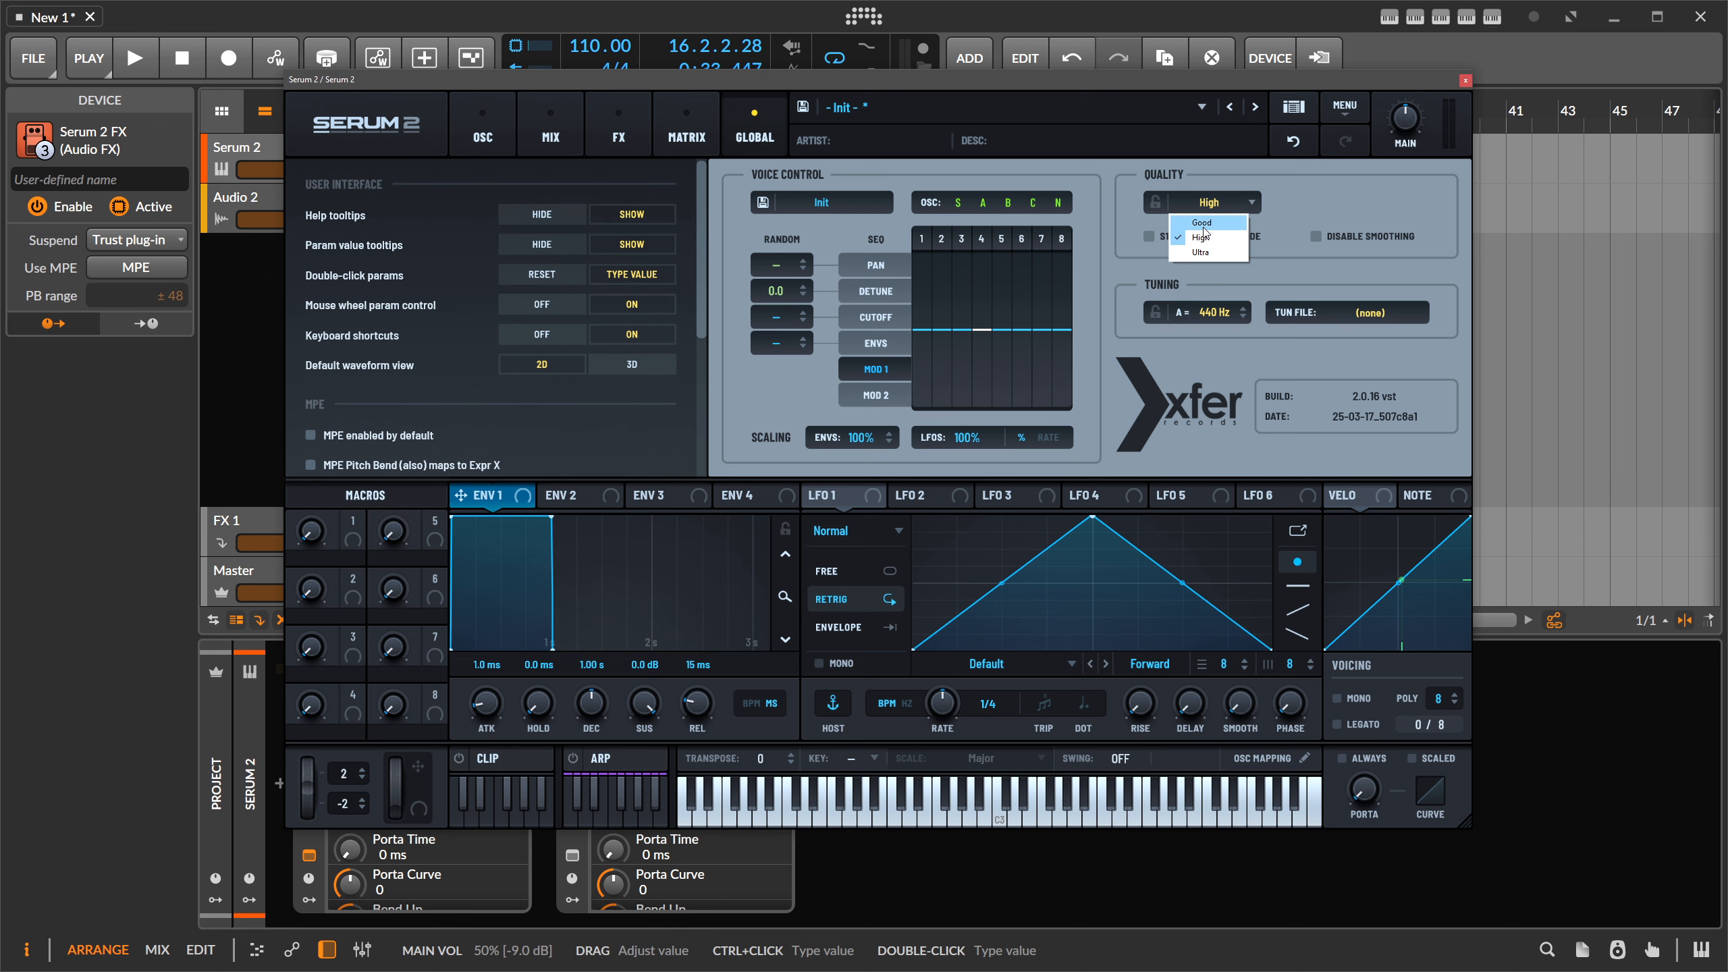
left_click(1203, 225)
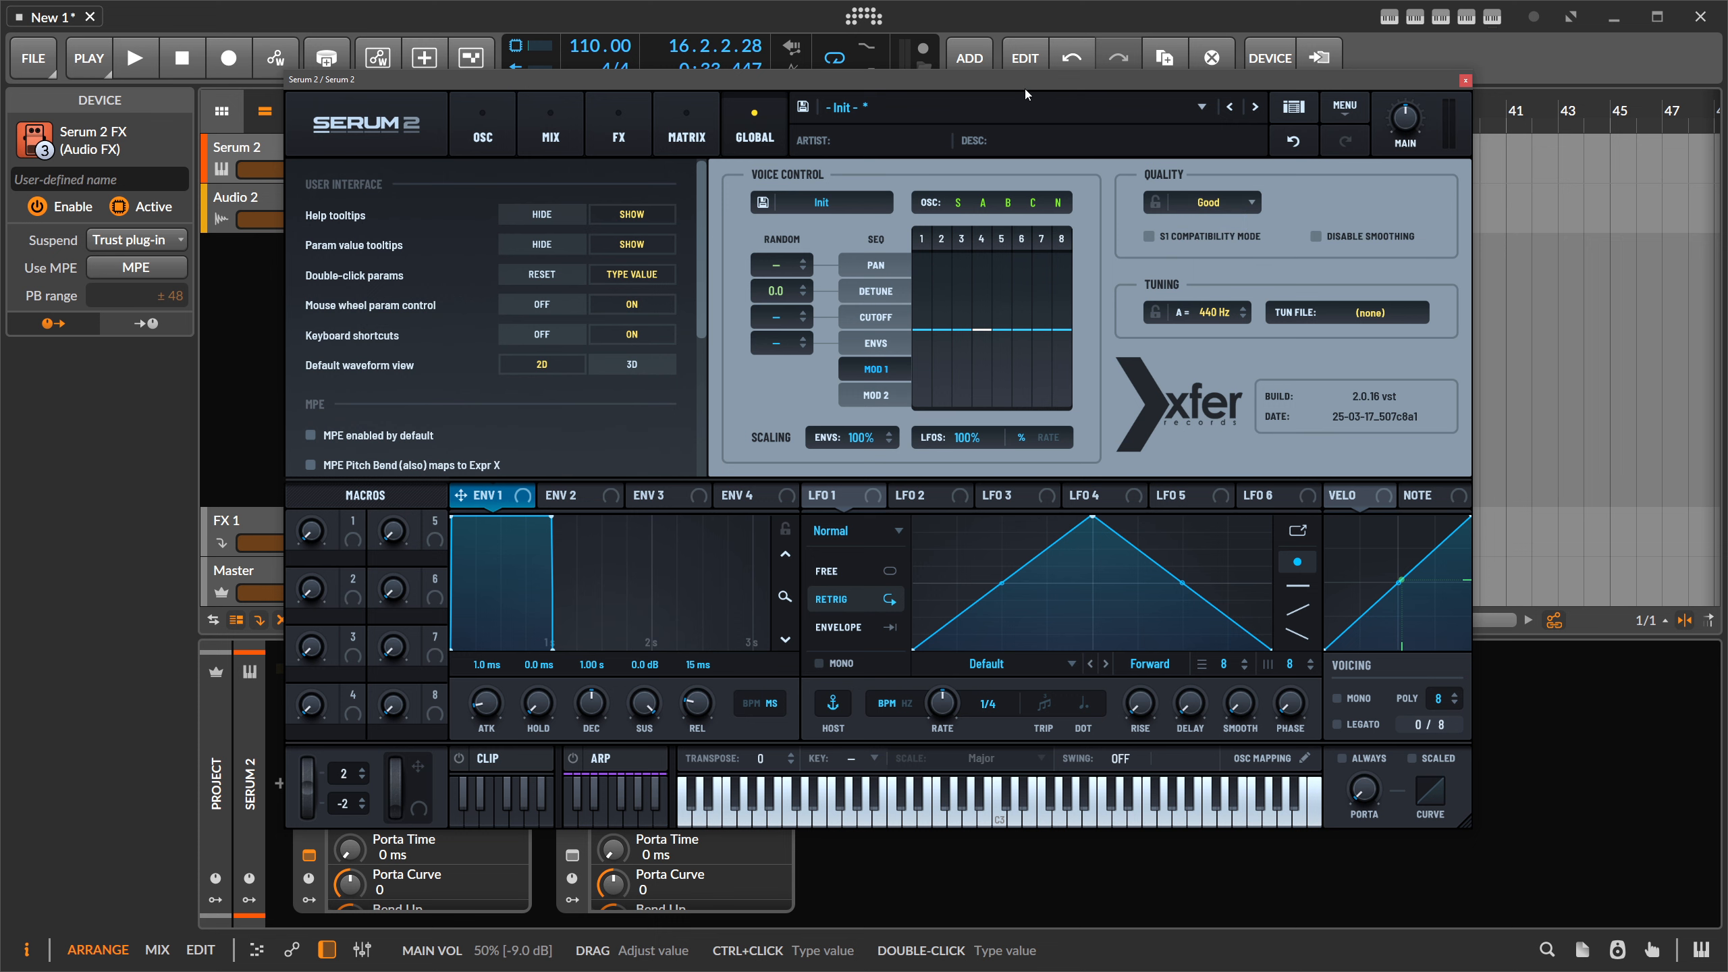
left_click_drag(1025, 89, 1115, 105)
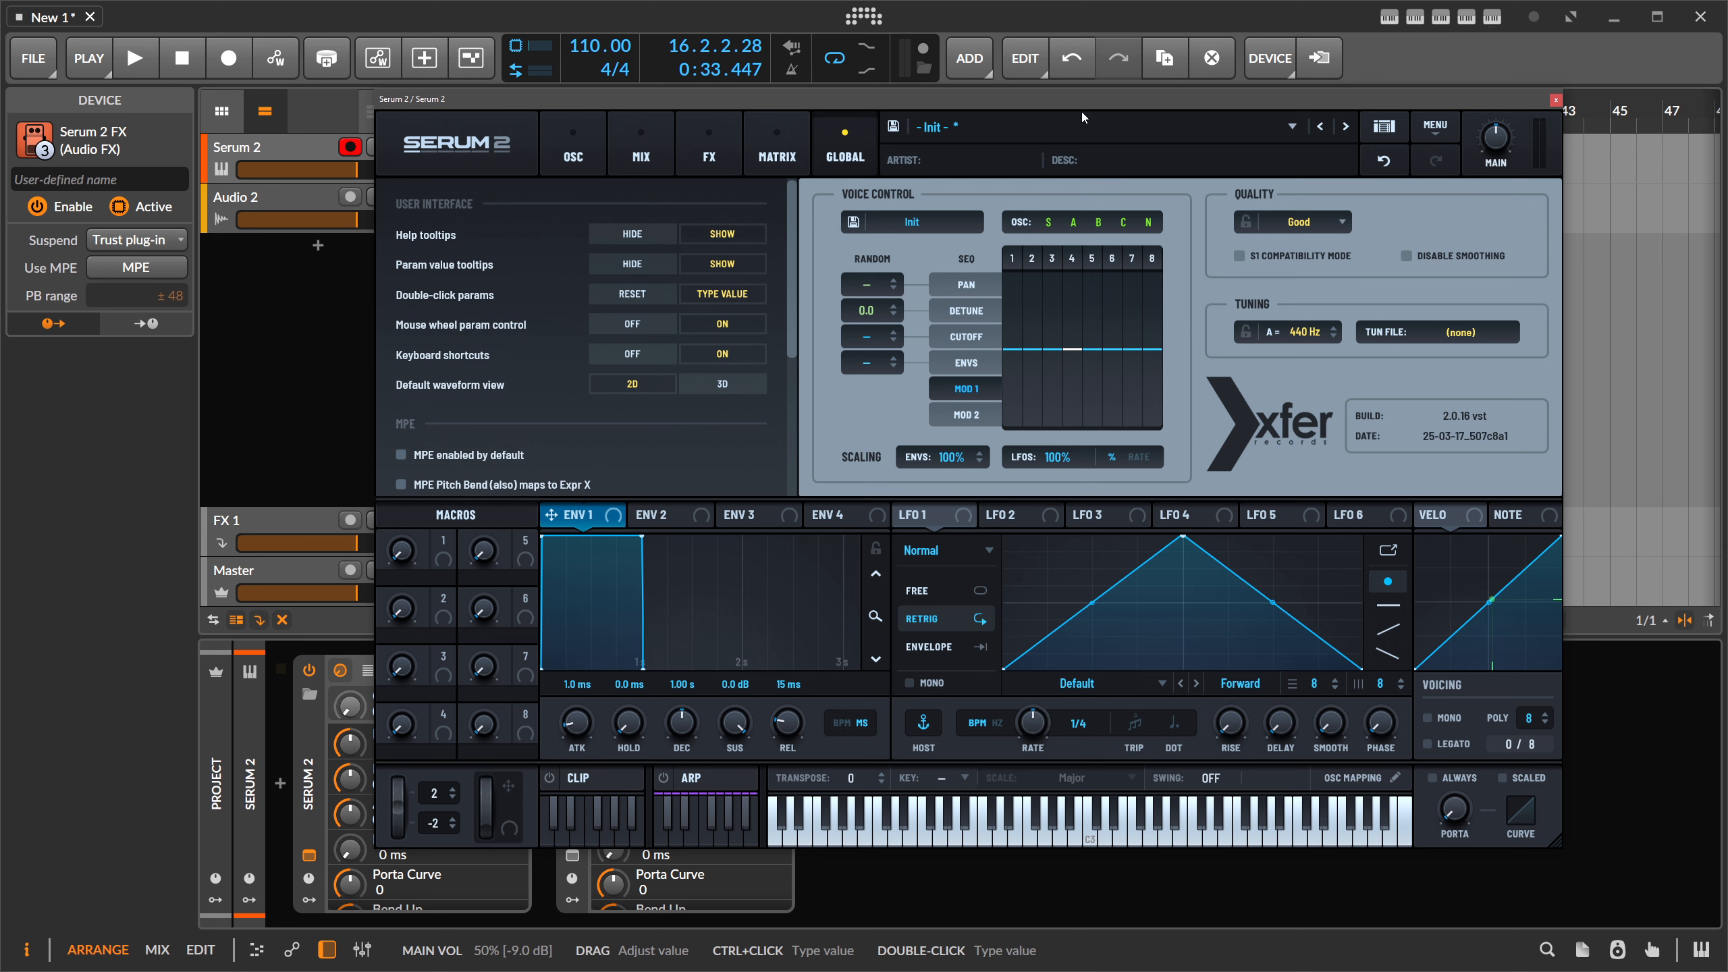
- Make OSC A a Spectral oscillator loaded with the Factory Piano sample
left_click(581, 144)
left_click(591, 190)
left_click(578, 272)
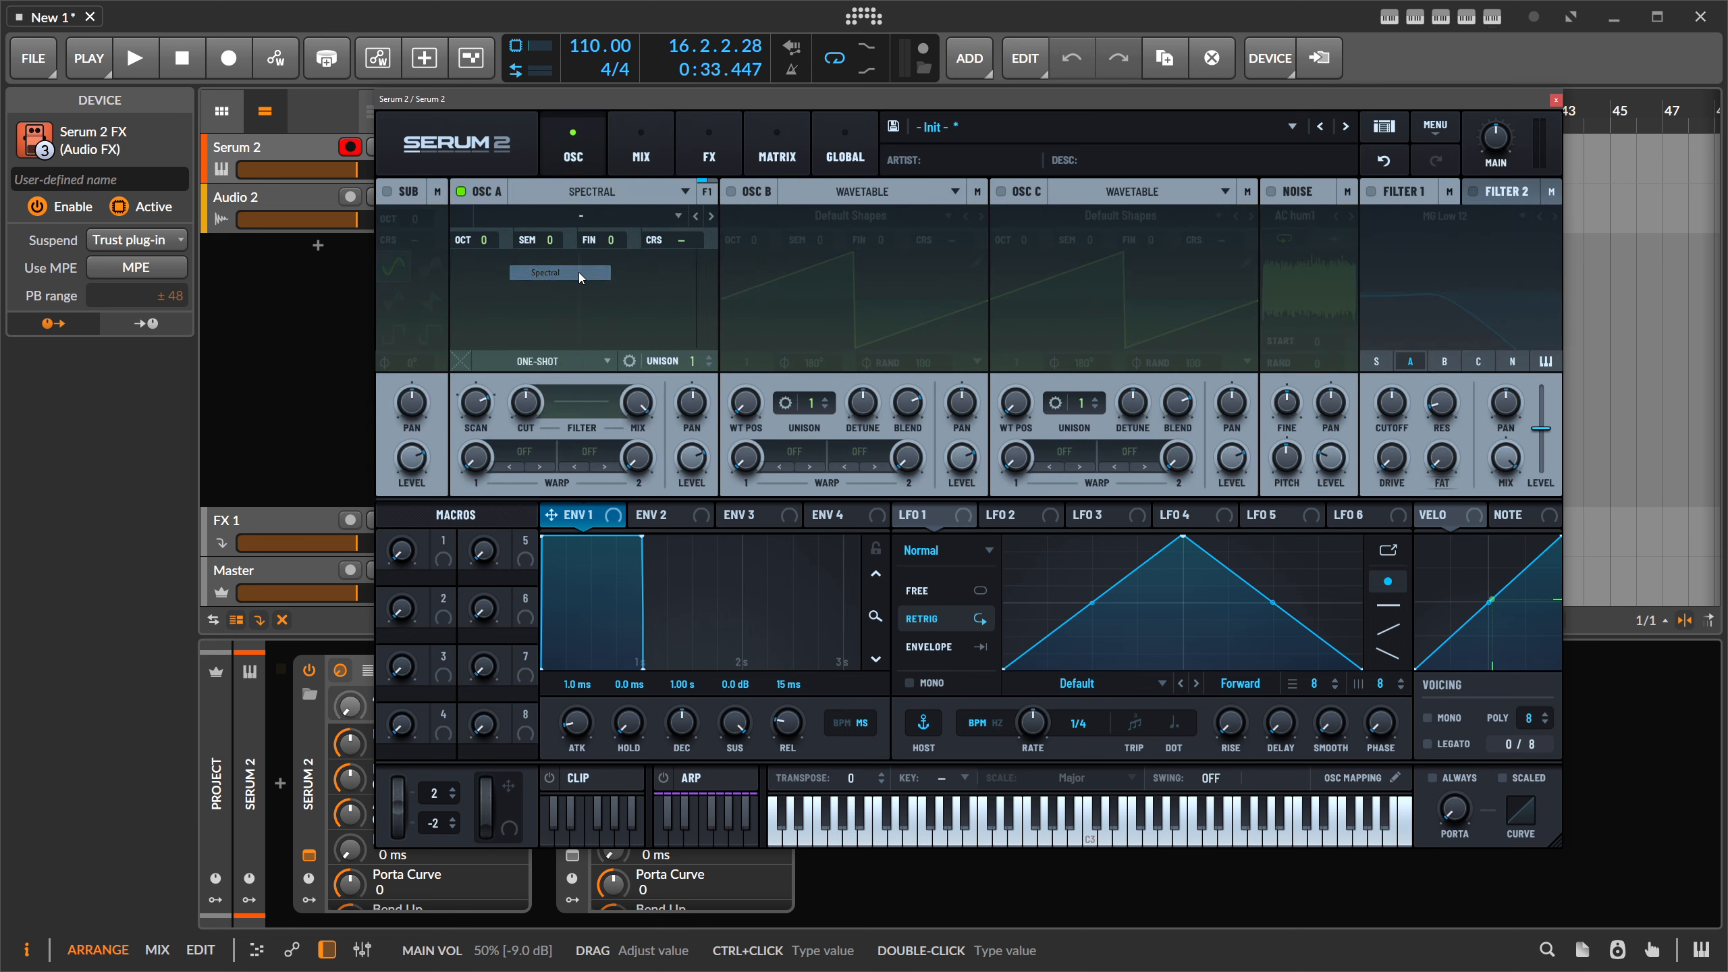
left_click(581, 192)
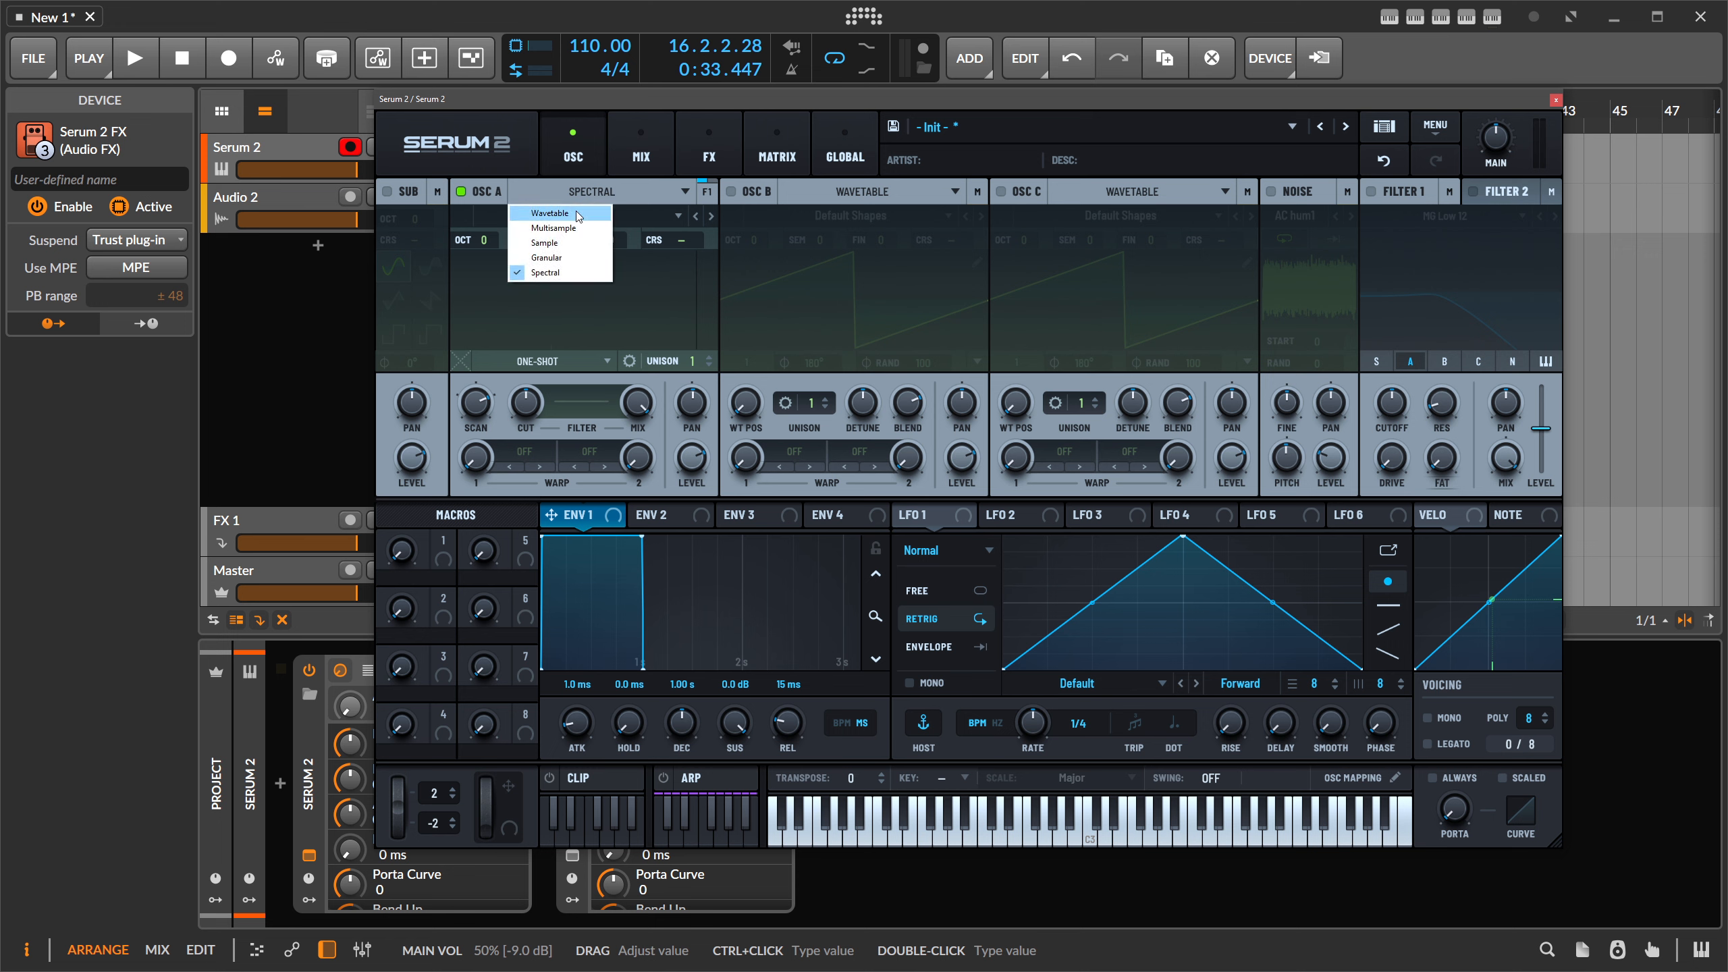
left_click(582, 297)
left_click(582, 215)
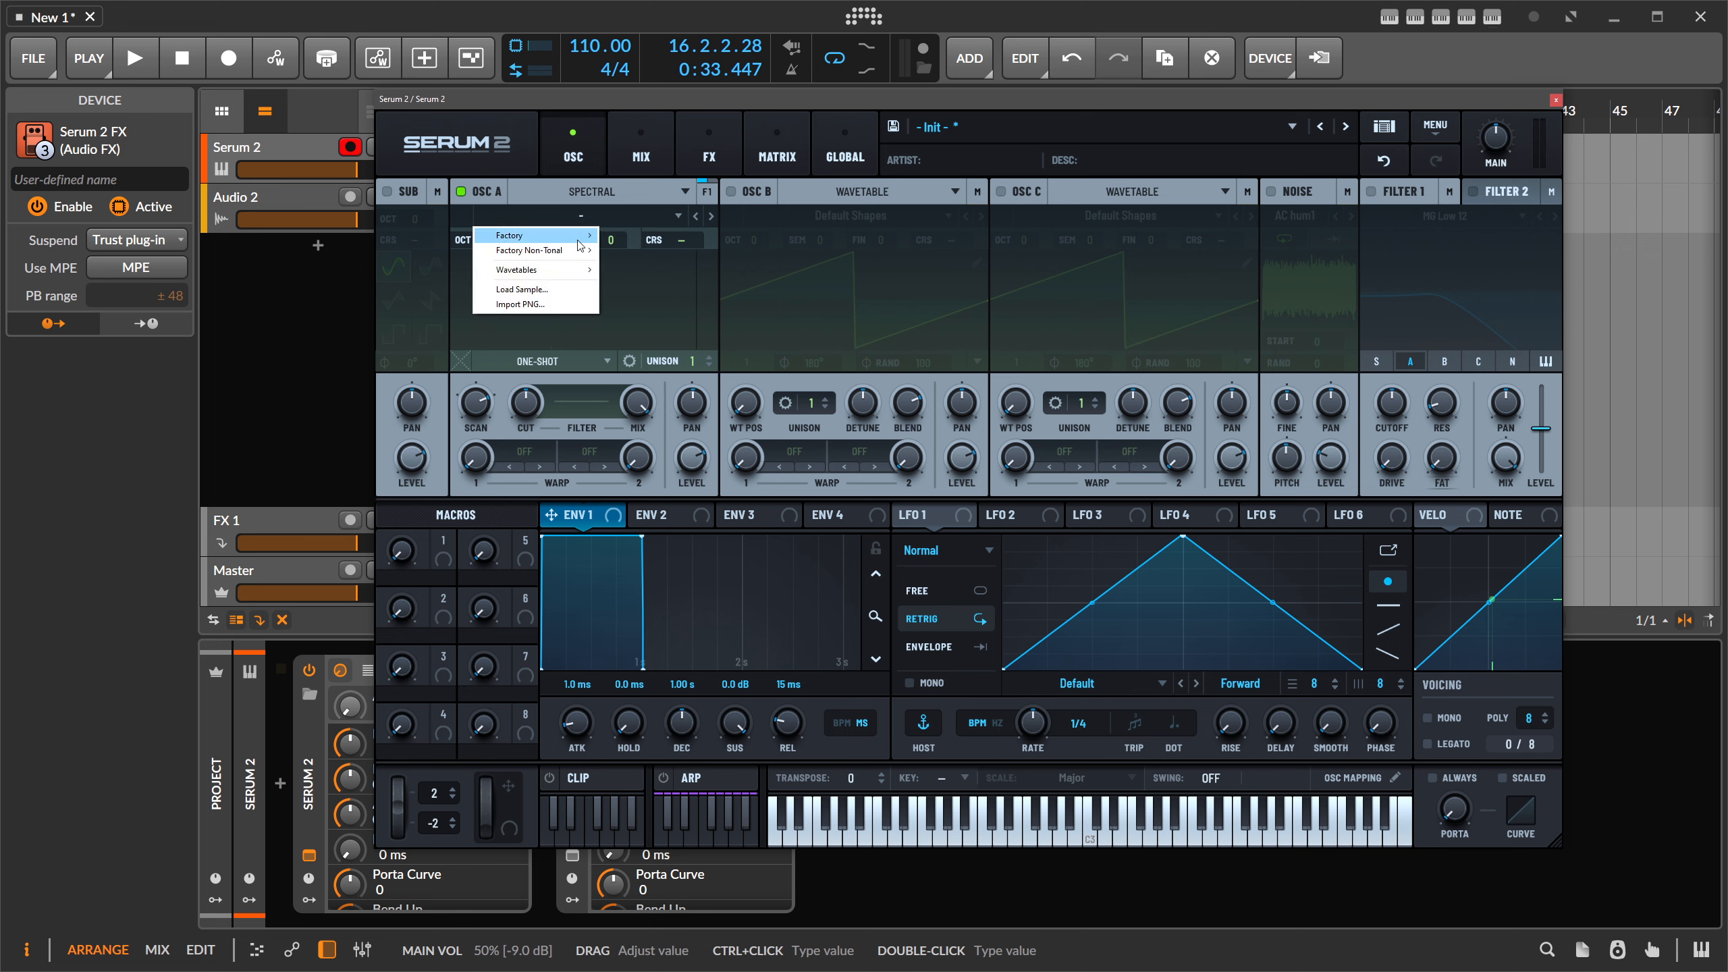
mouse_move(581, 235)
mouse_move(654, 297)
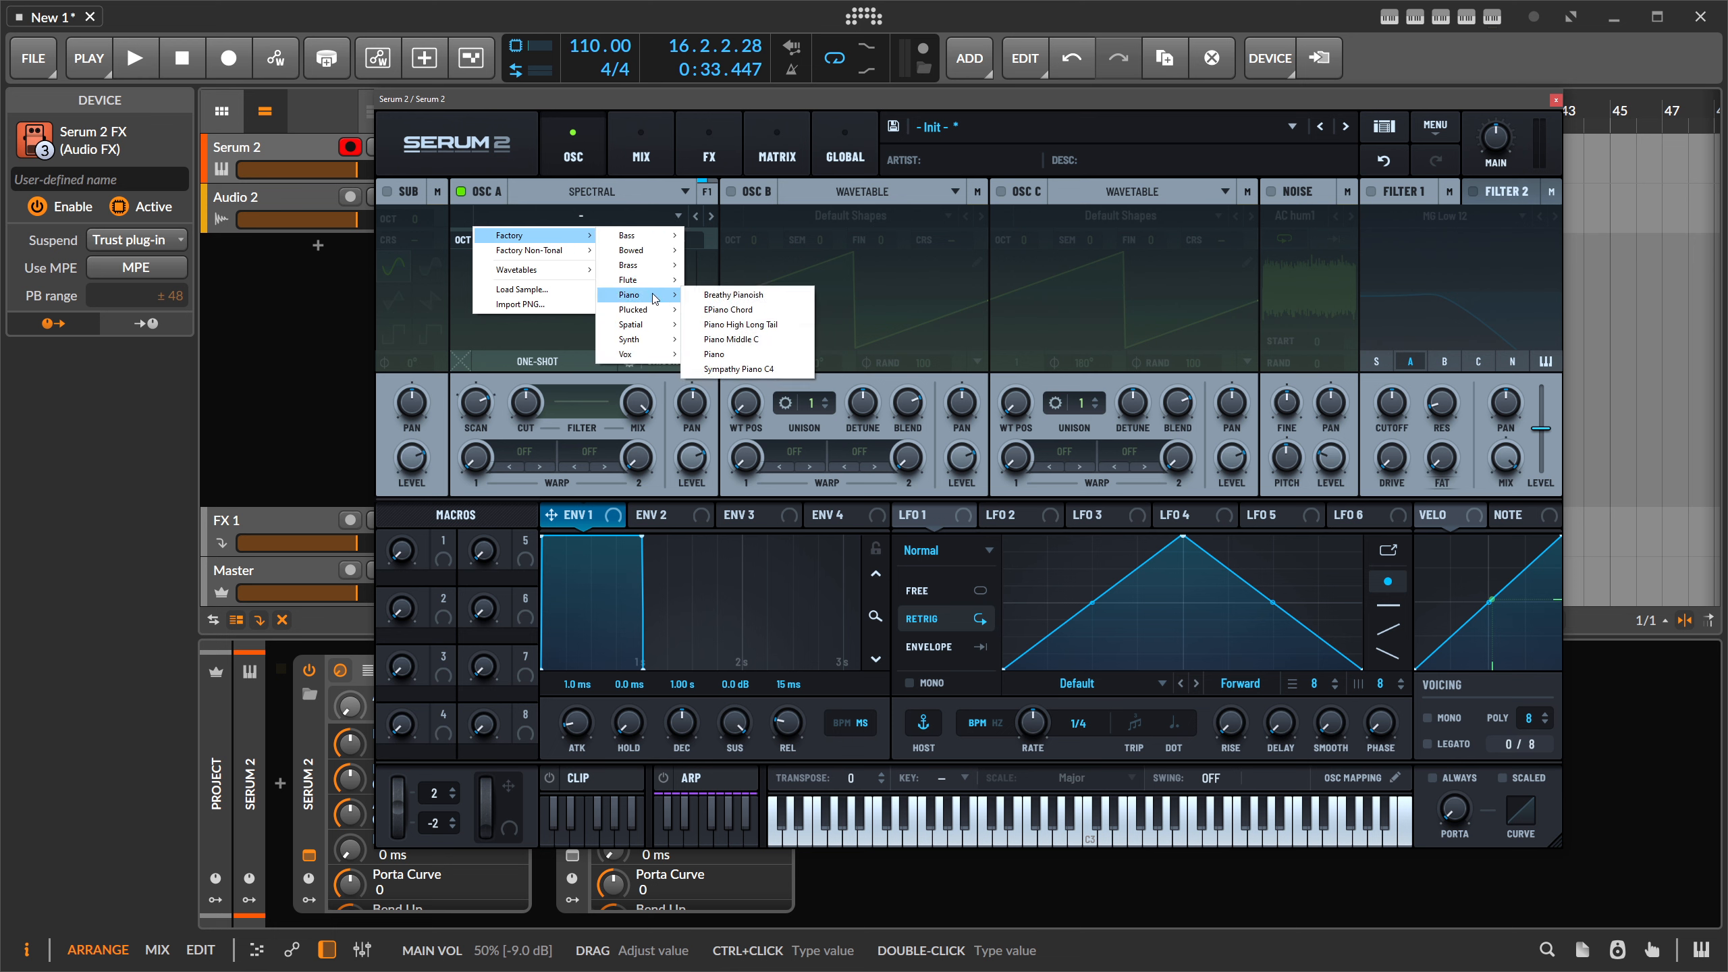
left_click(743, 355)
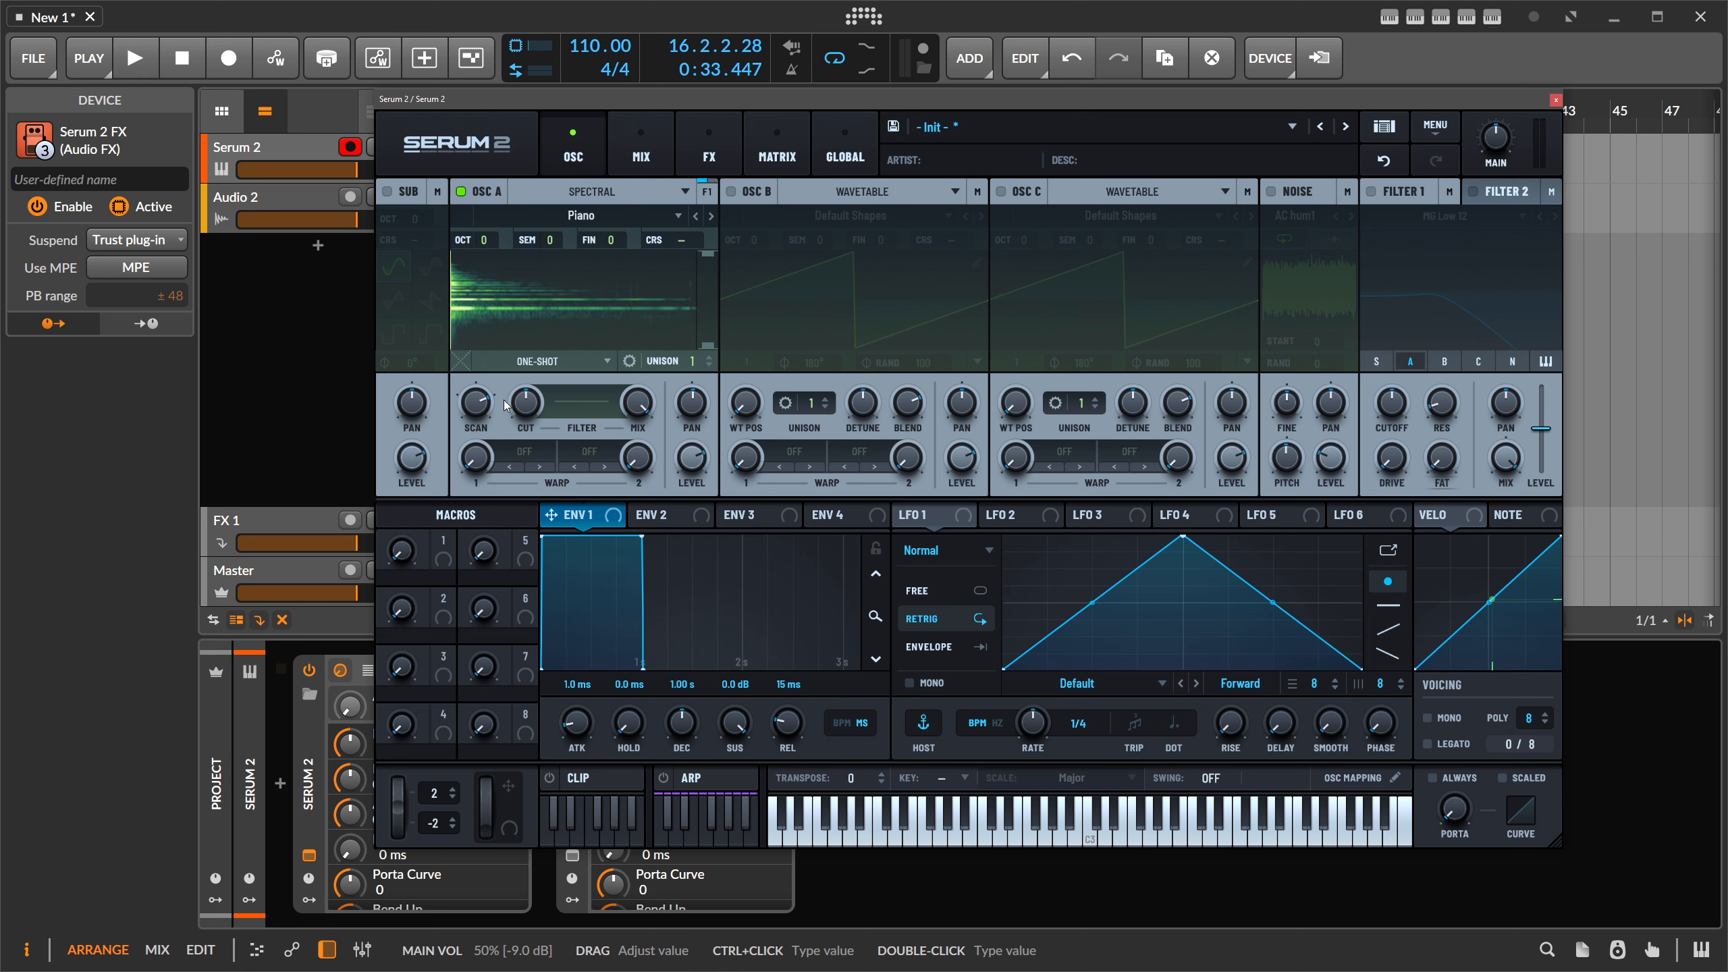
- Move the spectral playback start slightly and raise OSC A unison to 7 voices
mouse_move(485, 461)
left_click_drag(453, 300, 464, 300)
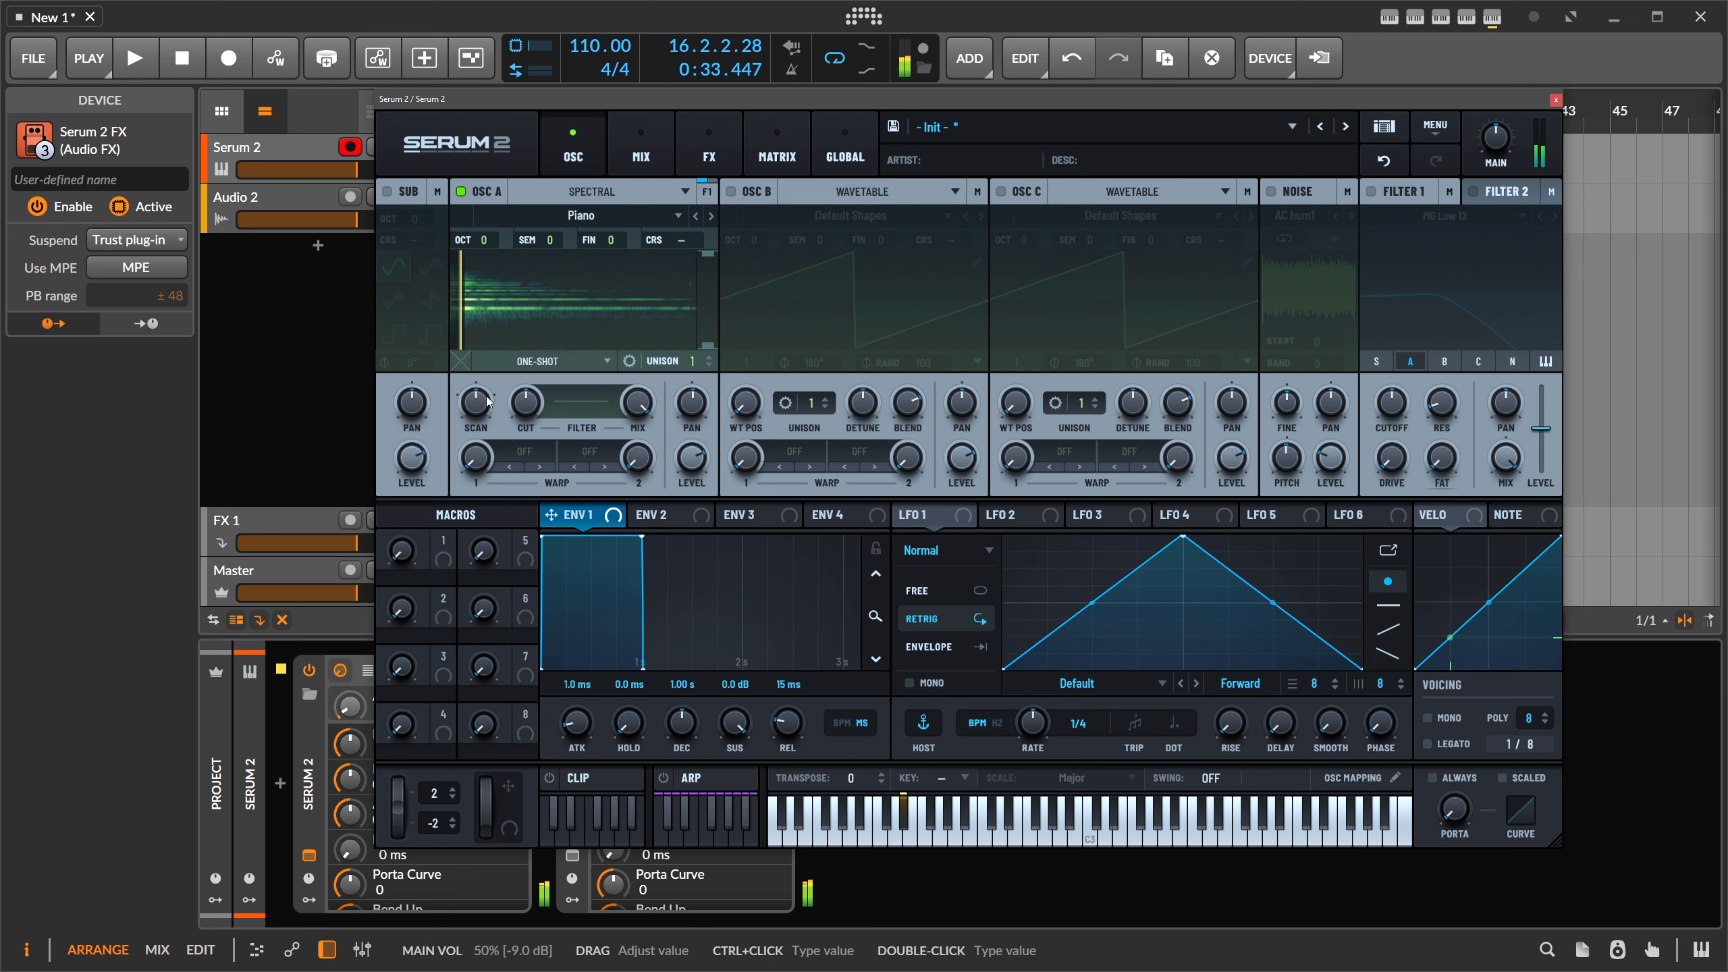
mouse_move(480, 402)
mouse_move(692, 366)
left_click_drag(697, 242, 724, 128)
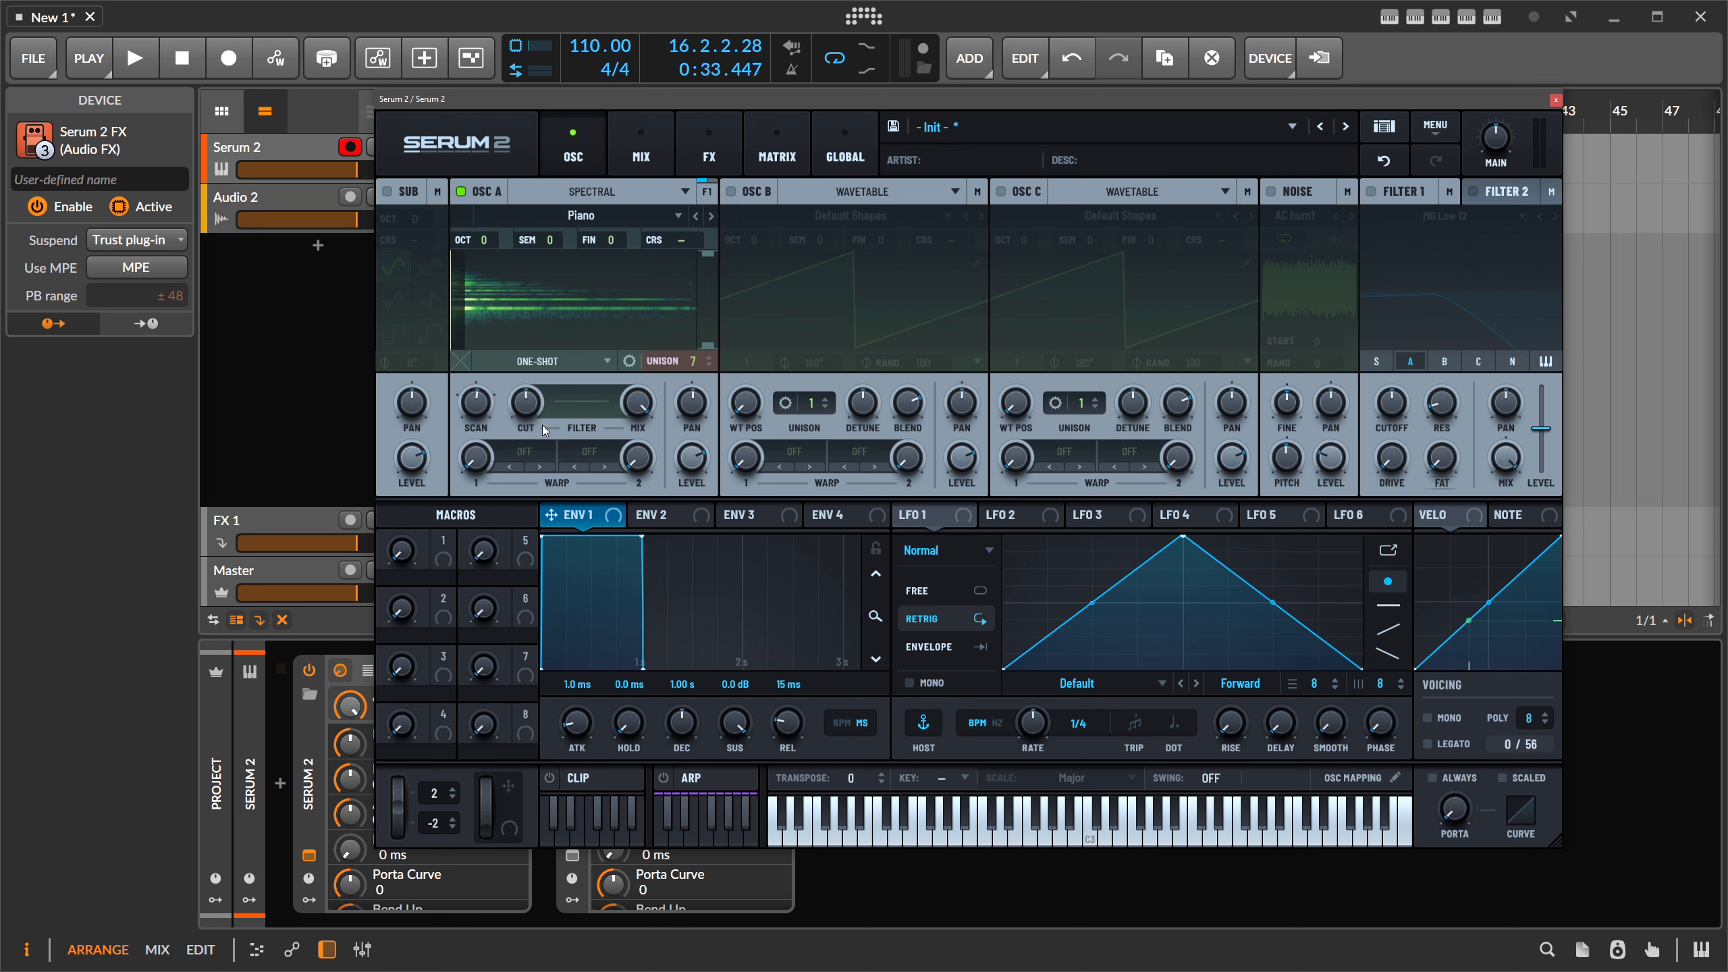
- Set OSC A's first warp mode to Smear and bring up the spectral filter editor
left_click(527, 453)
mouse_move(570, 488)
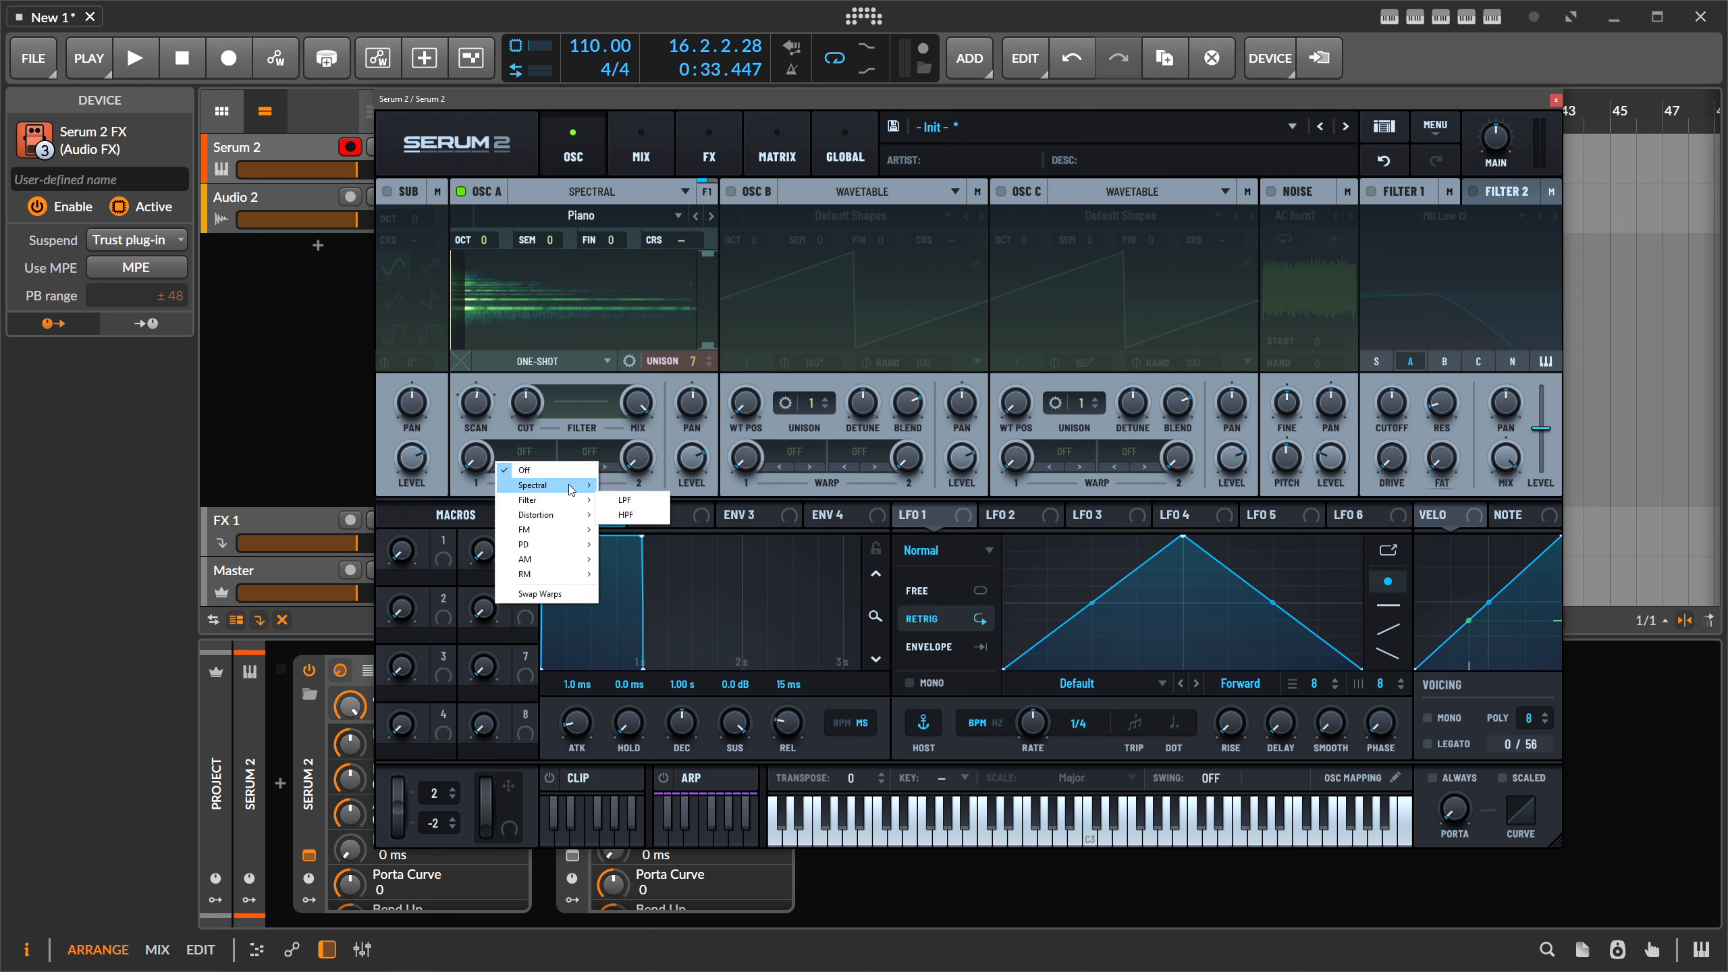
left_click(658, 501)
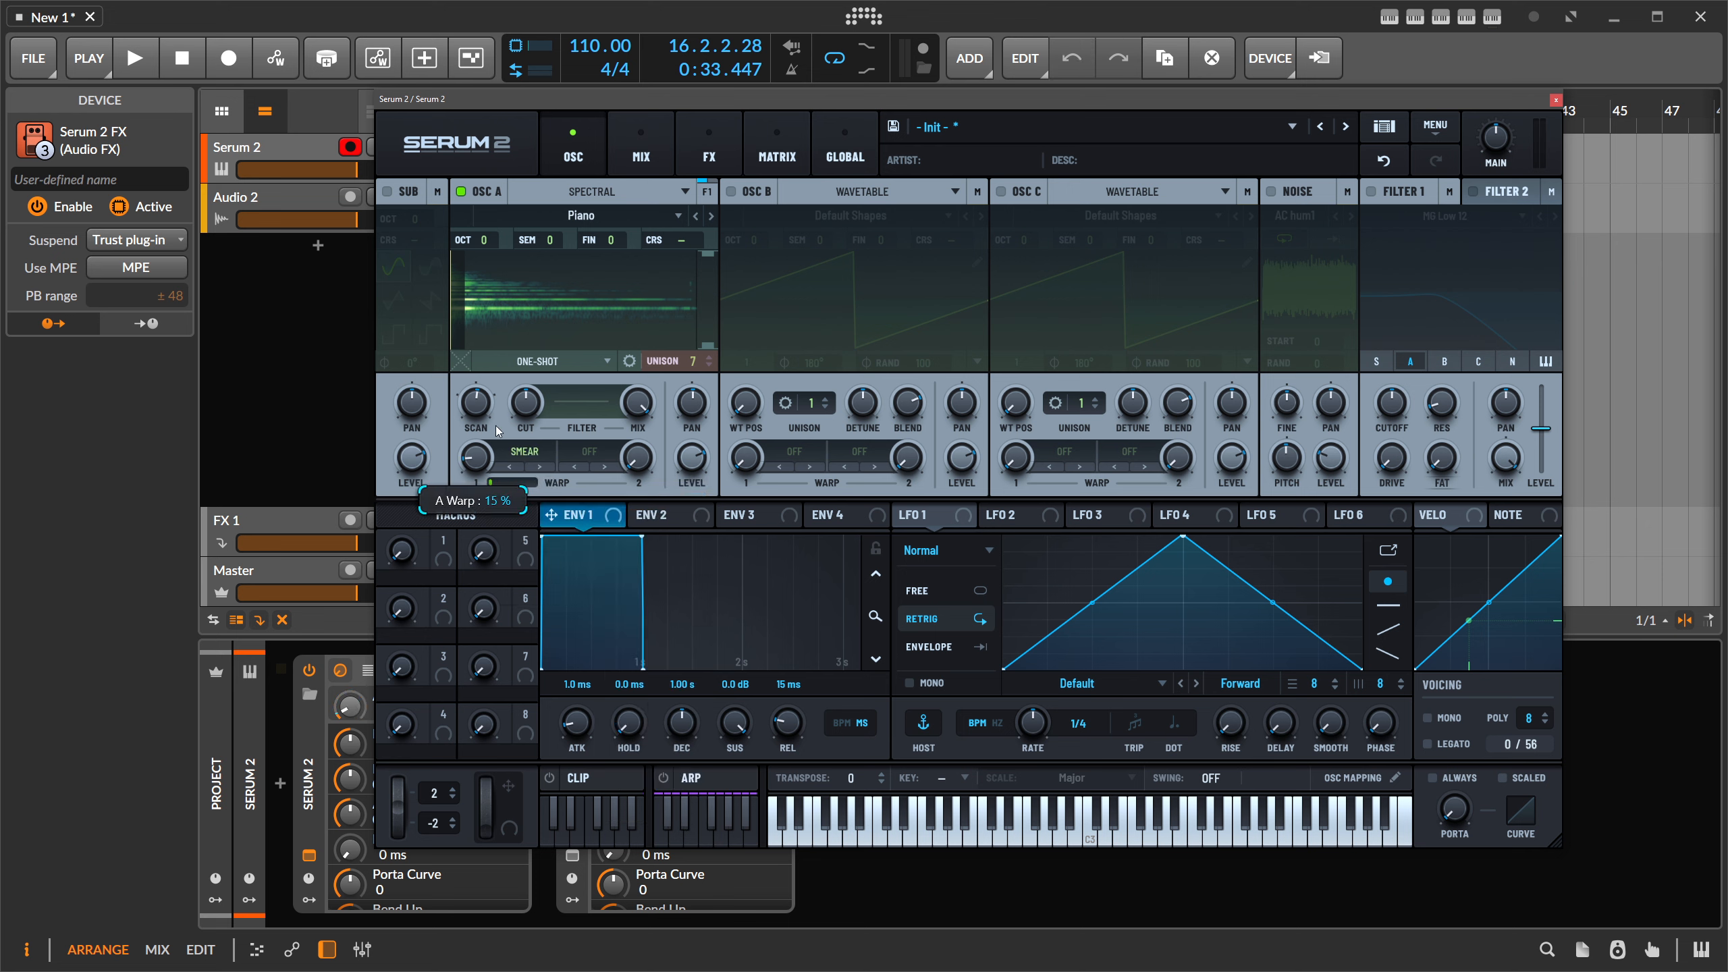
left_click(609, 421)
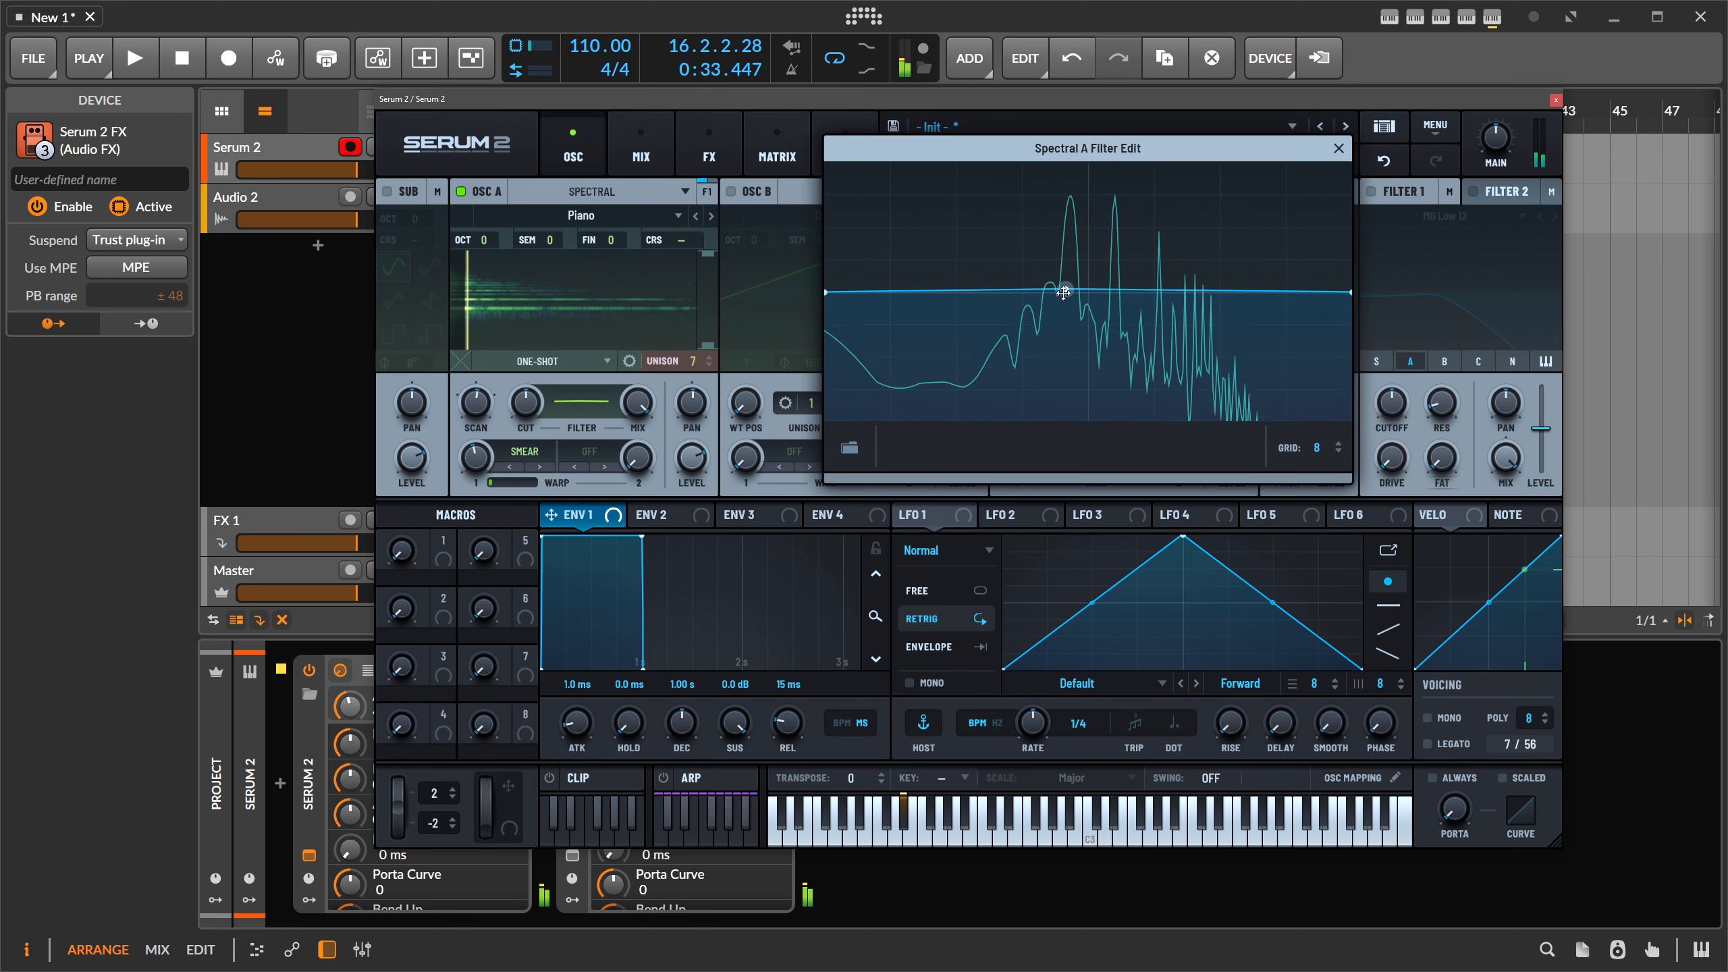
- Drag the spectral filter nodes so lows drop to zero and a flat top runs right of the peak
left_click_drag(1064, 293, 1165, 266)
left_click_drag(1064, 362, 1073, 395)
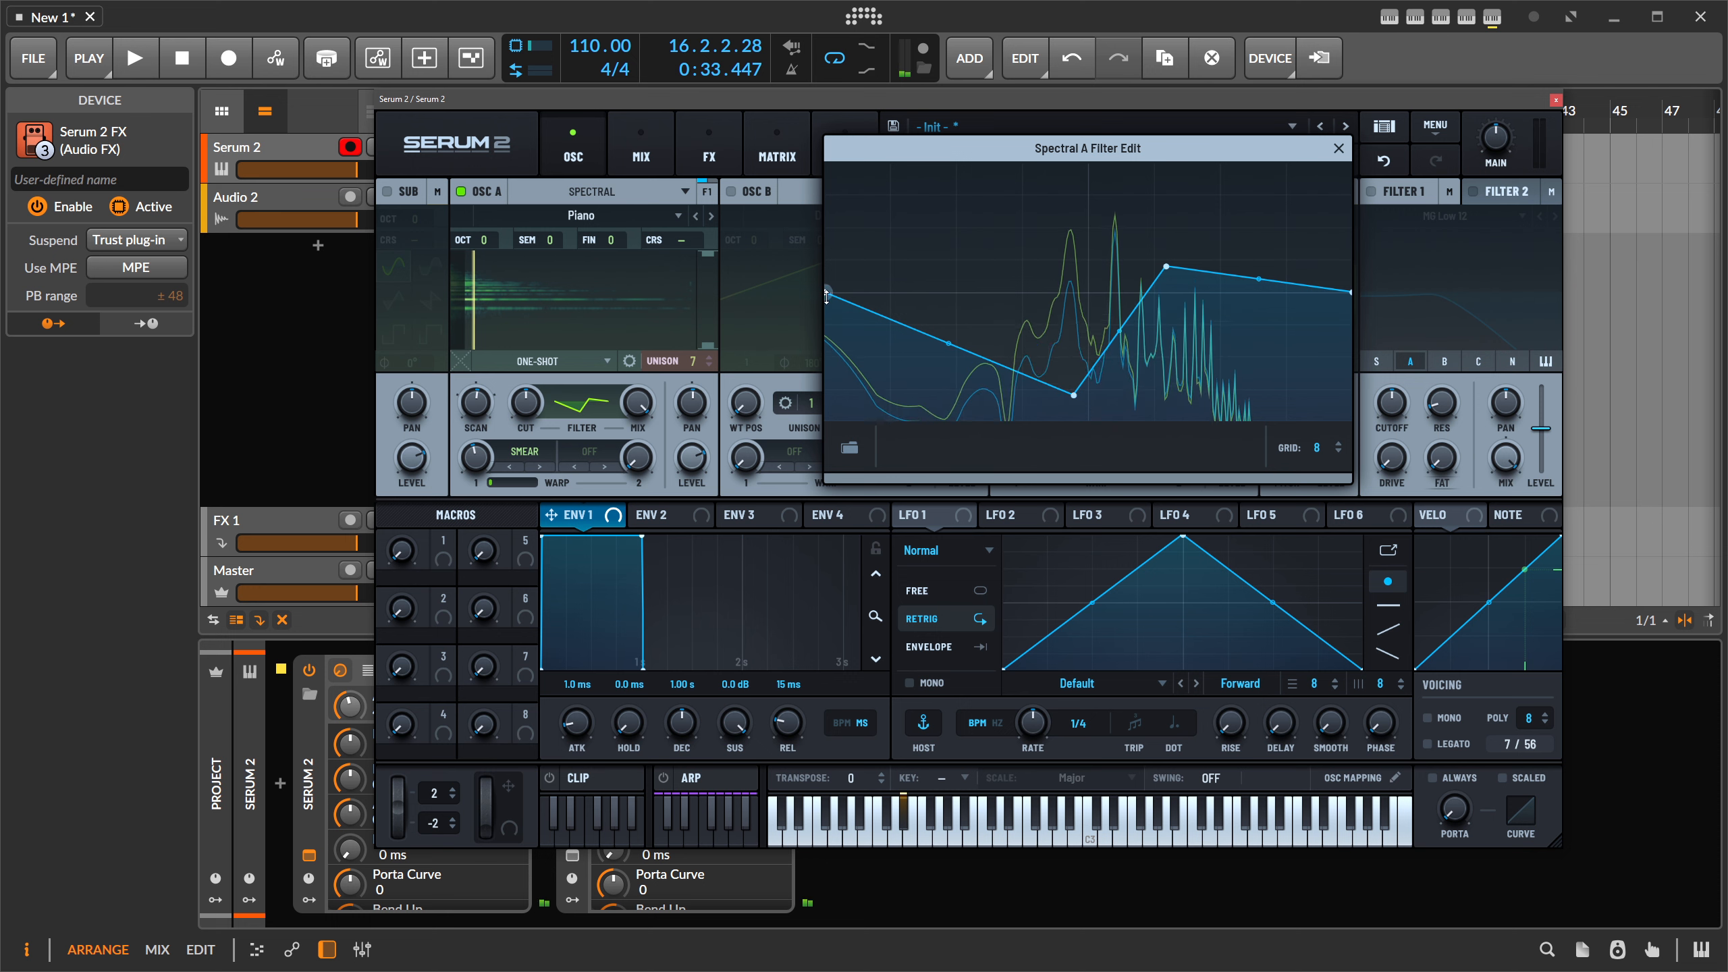
left_click_drag(826, 293, 826, 420)
left_click_drag(1075, 395, 1069, 430)
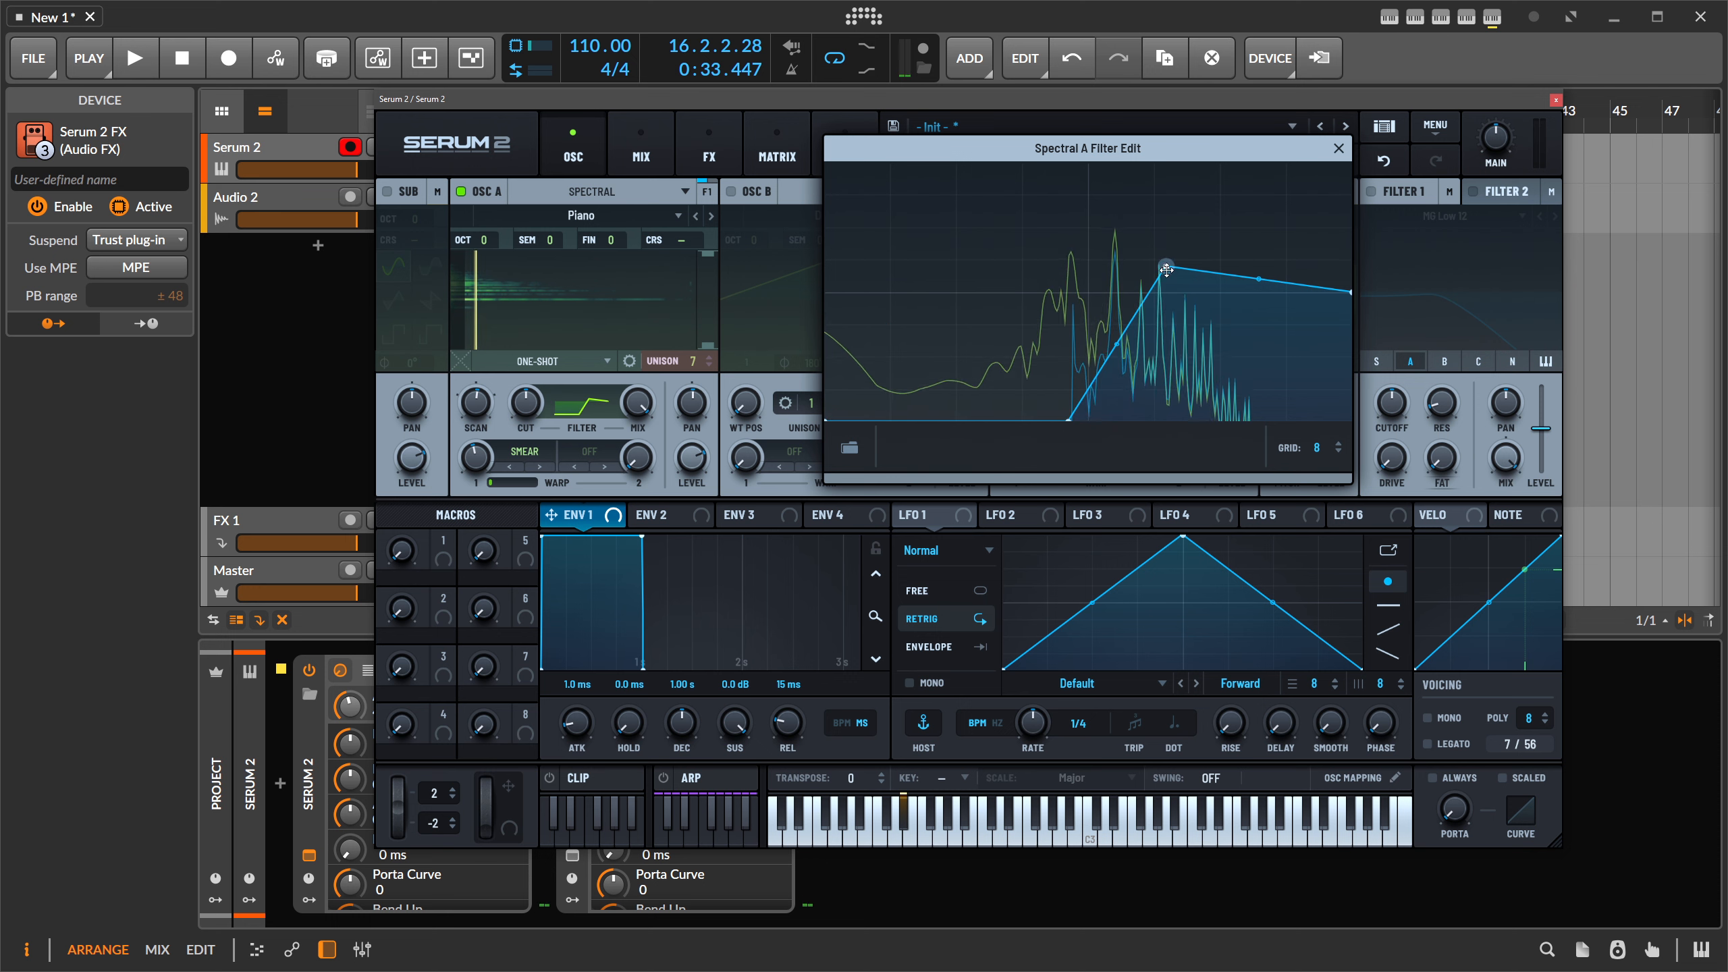
left_click_drag(1166, 266, 1141, 274)
left_click_drag(1351, 292, 1350, 263)
left_click_drag(1140, 274, 1090, 251)
left_click_drag(1351, 263, 1350, 246)
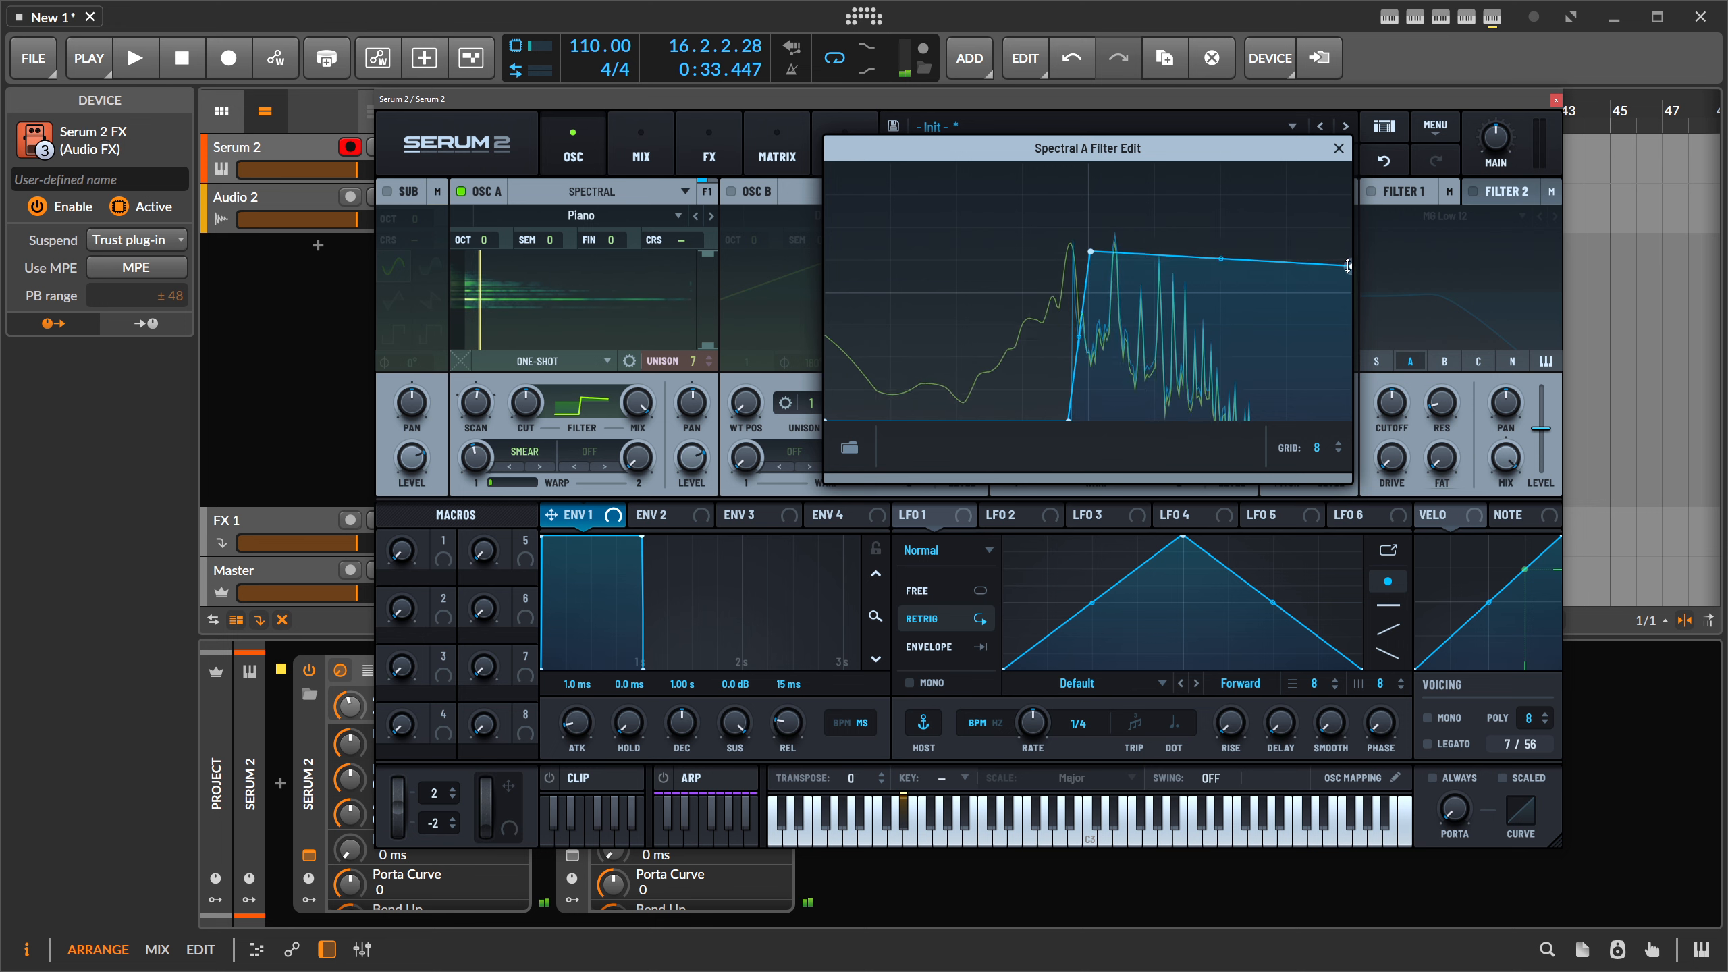
mouse_move(1091, 252)
left_mouse_down()
mouse_move(1092, 219)
mouse_move(1097, 246)
left_mouse_up()
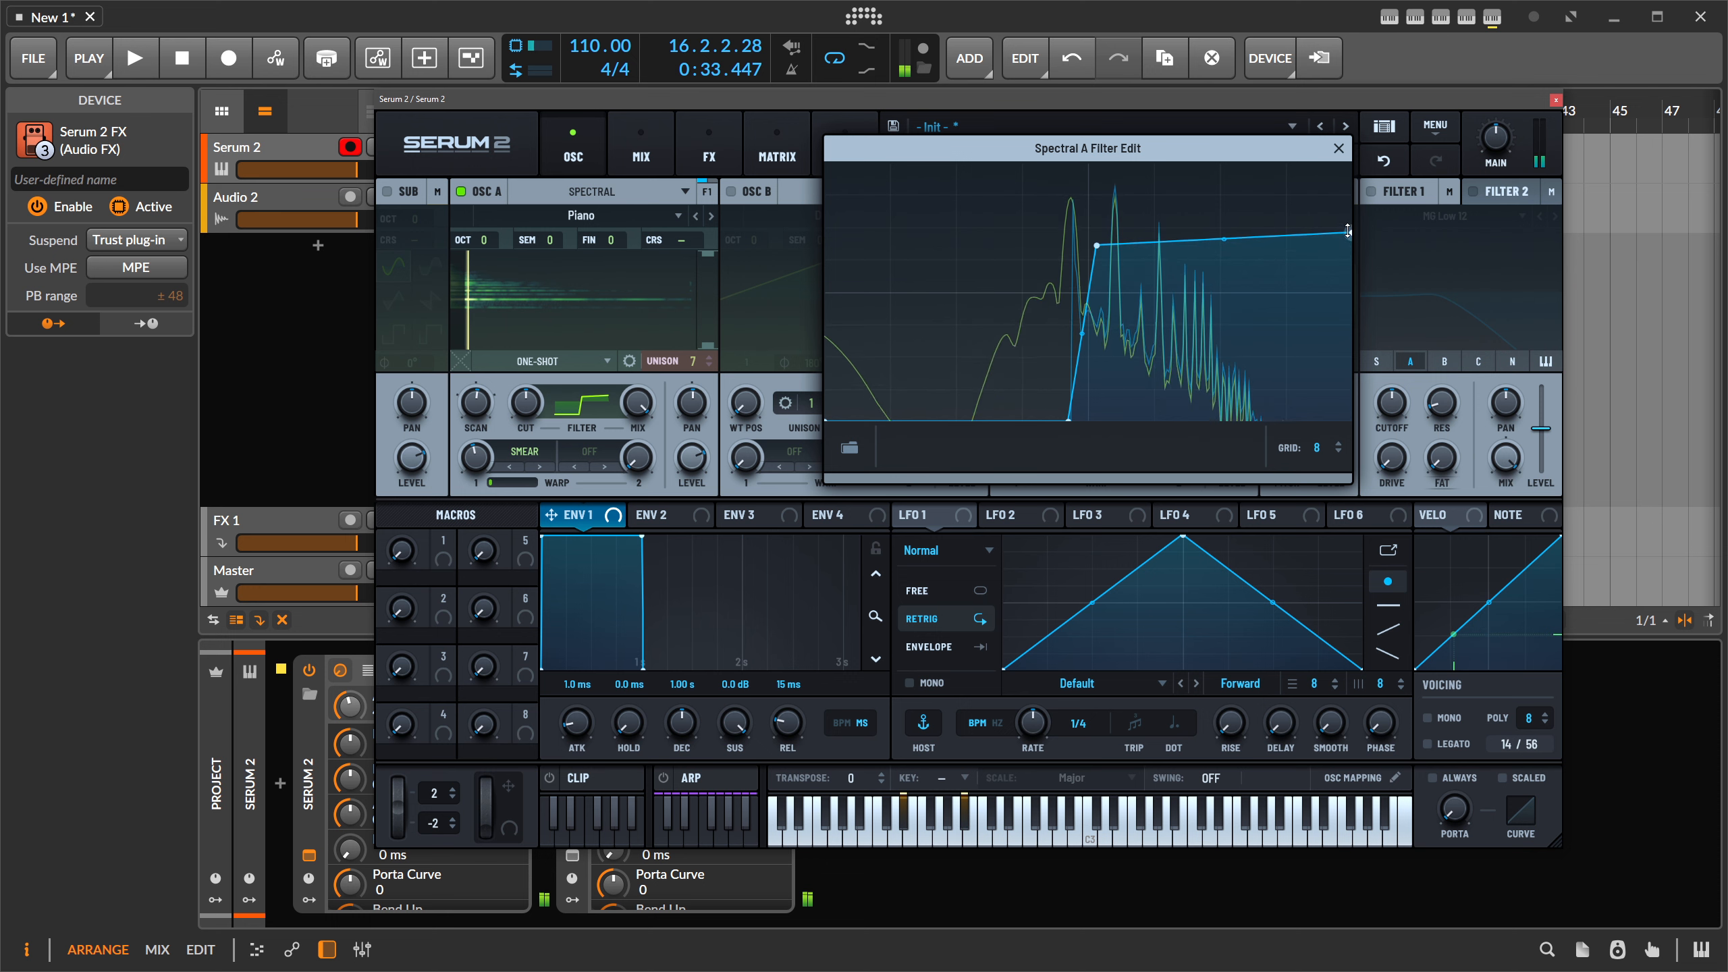
- Close the filter editor, drop OSC A unison from 7 to 1 voice, and show Global
left_click(1337, 148)
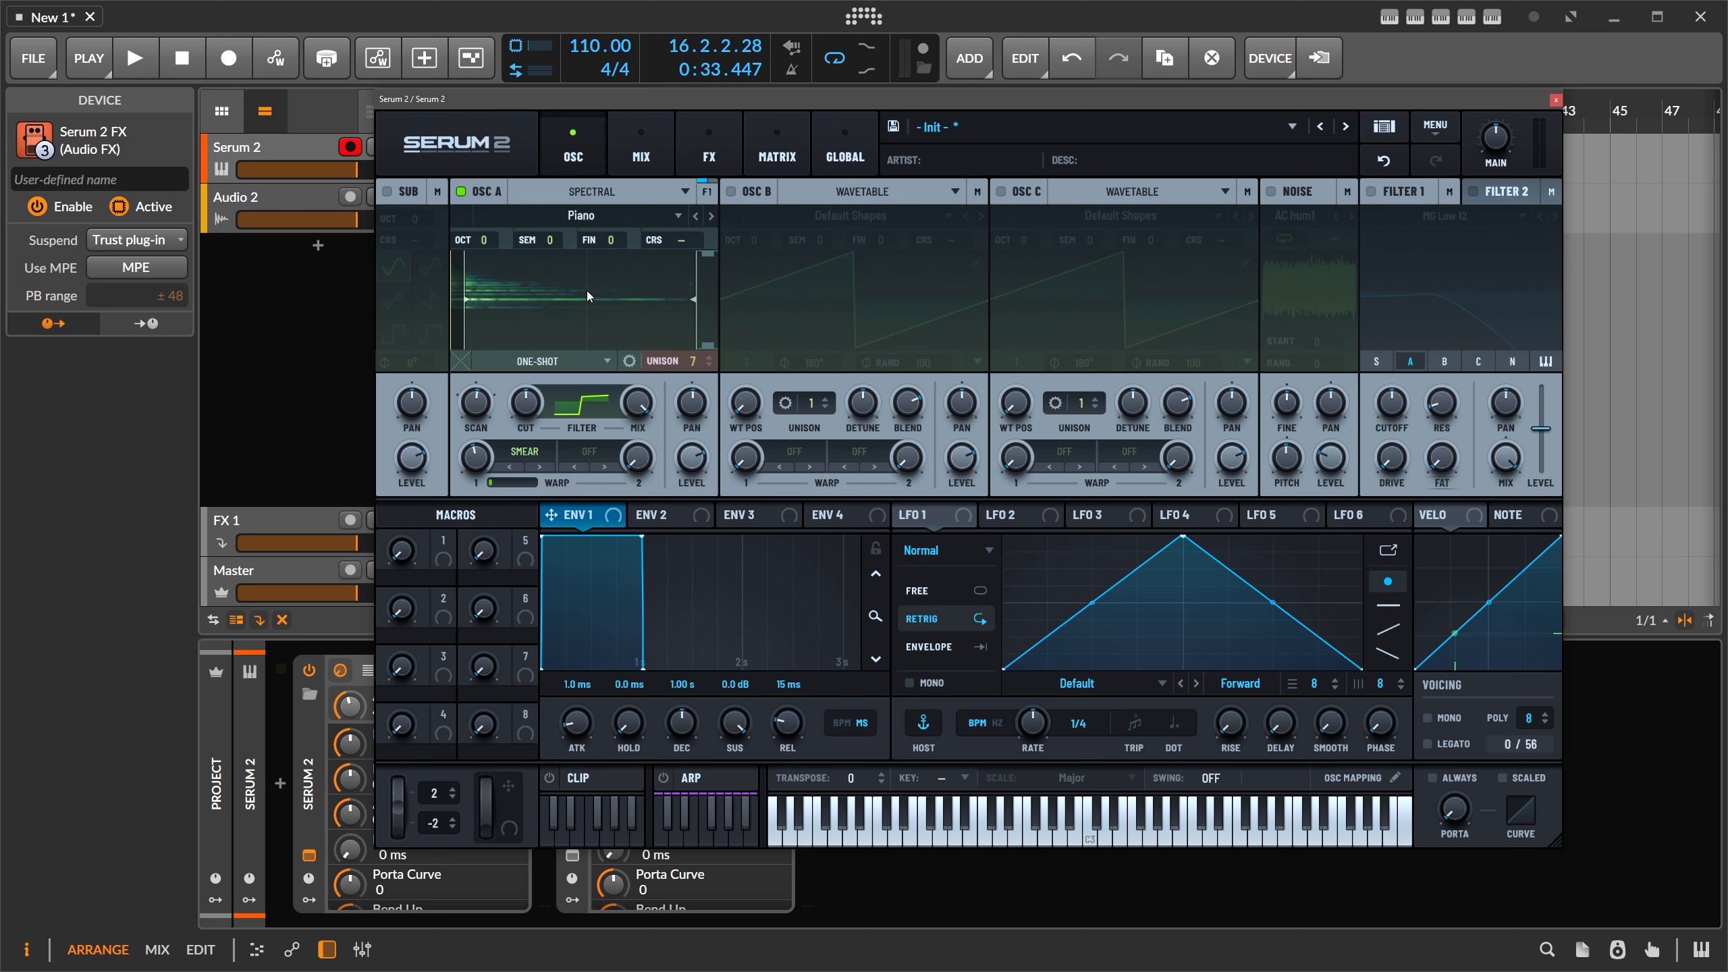
left_click(594, 217)
mouse_move(561, 239)
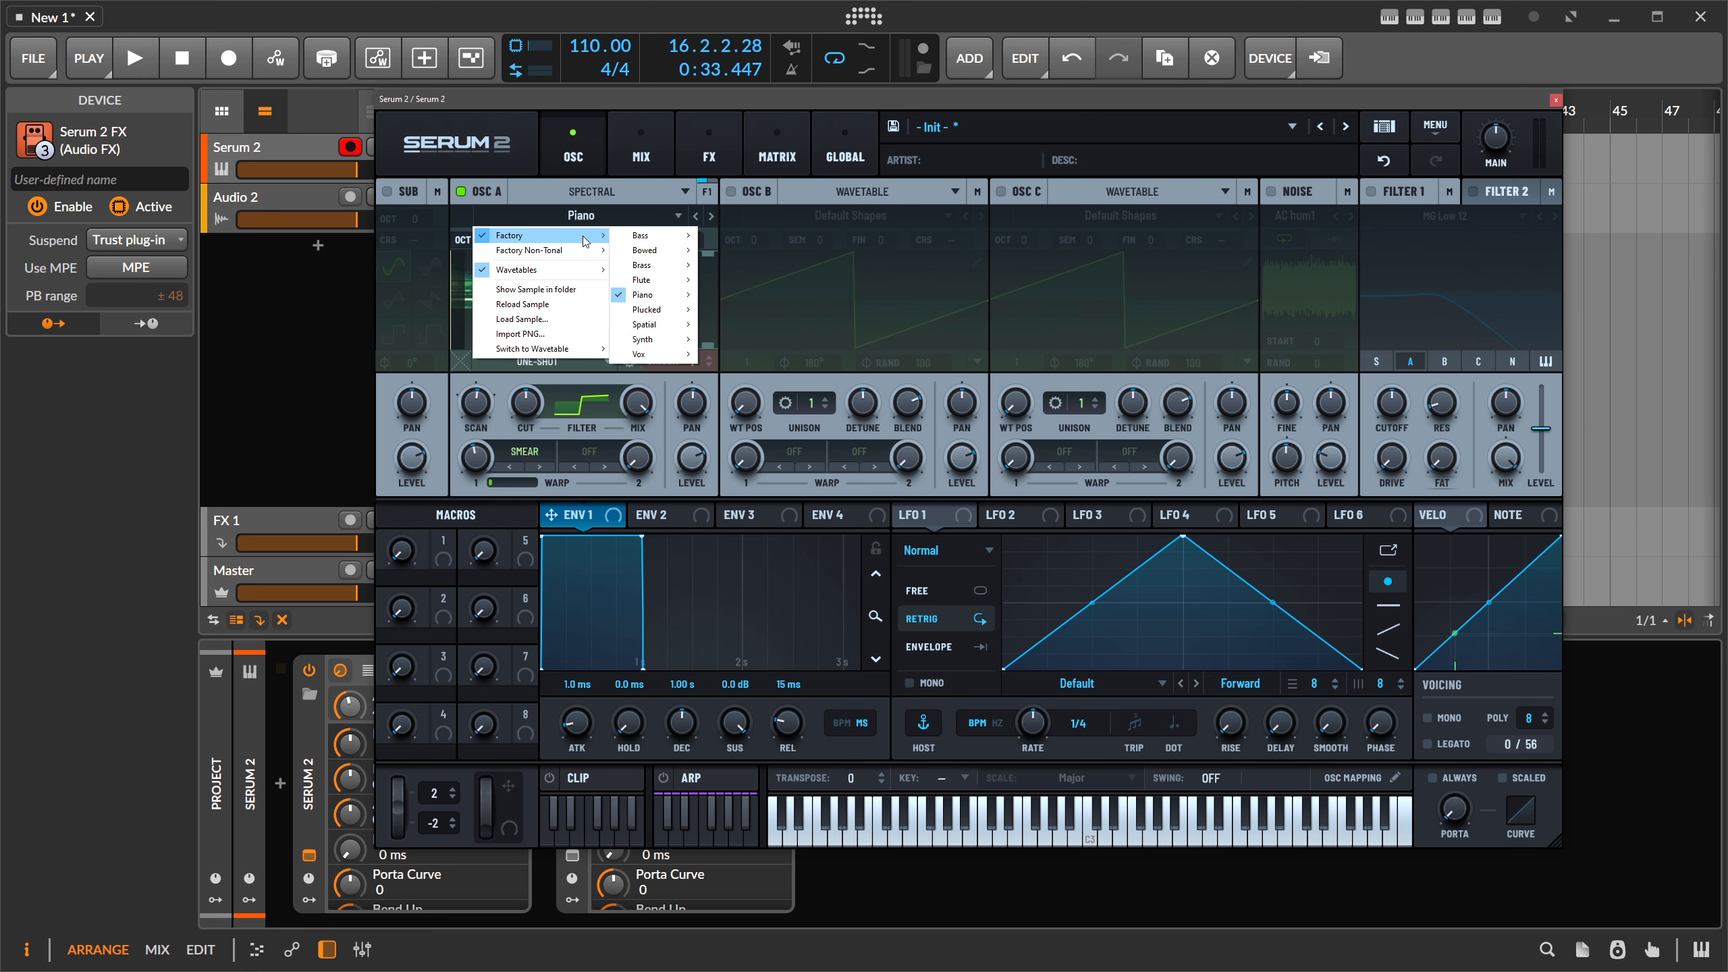
left_click(607, 103)
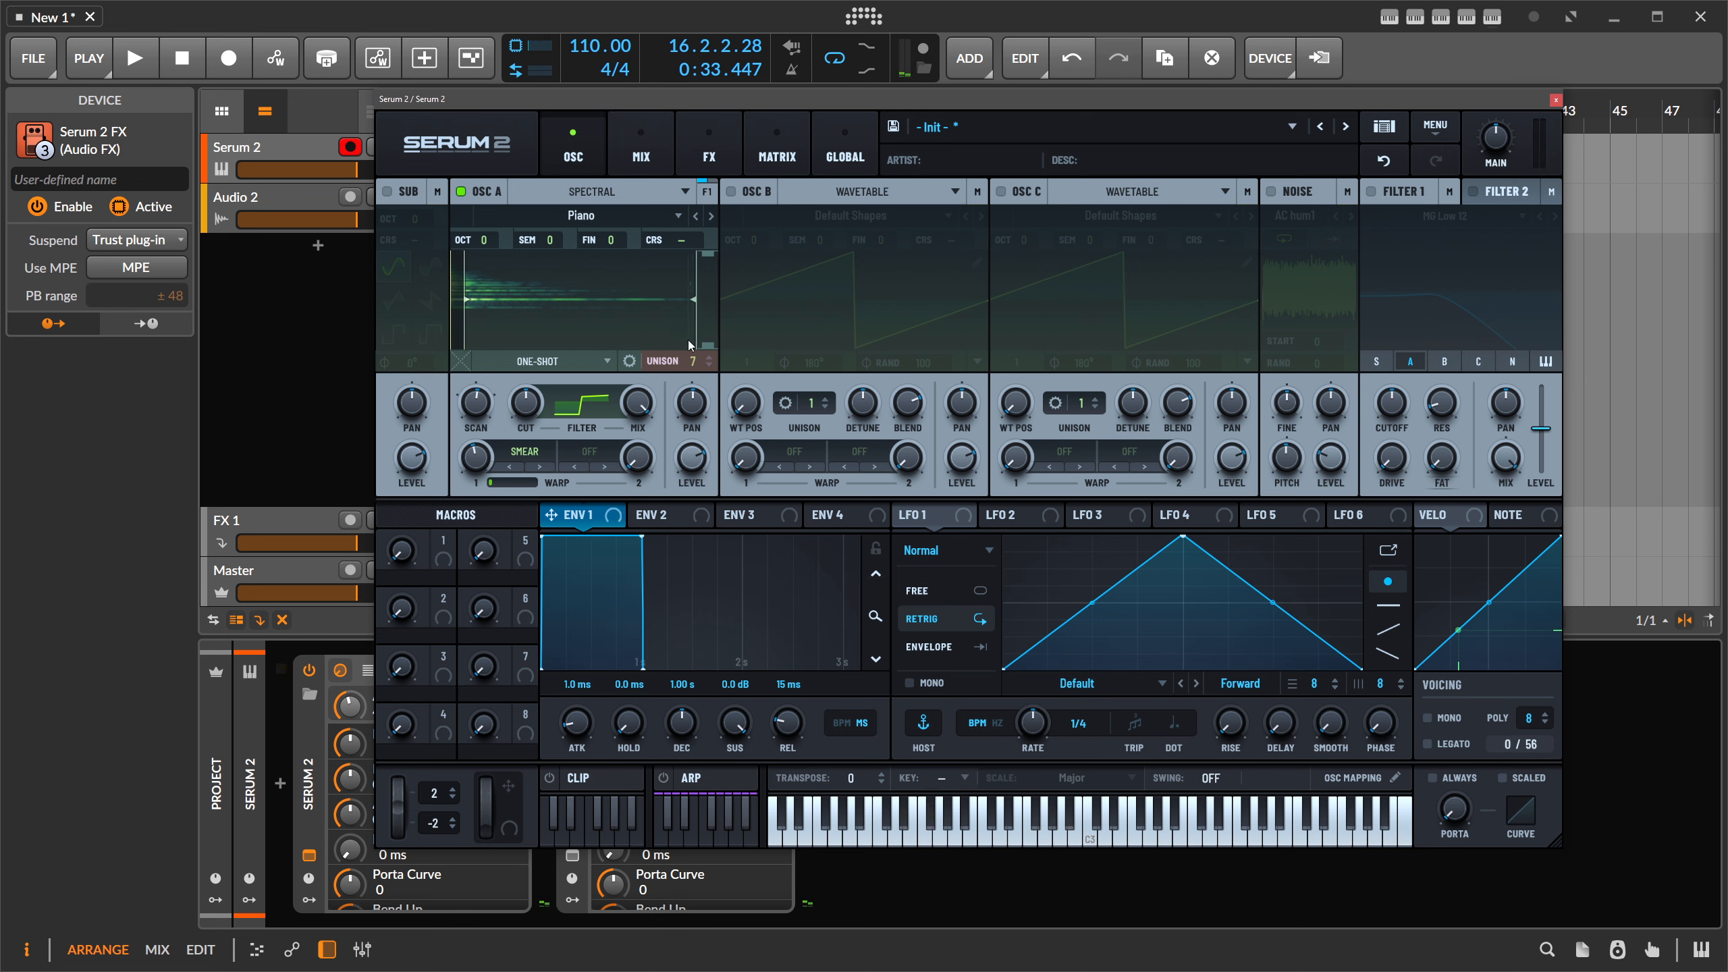
left_click_drag(693, 361, 683, 653)
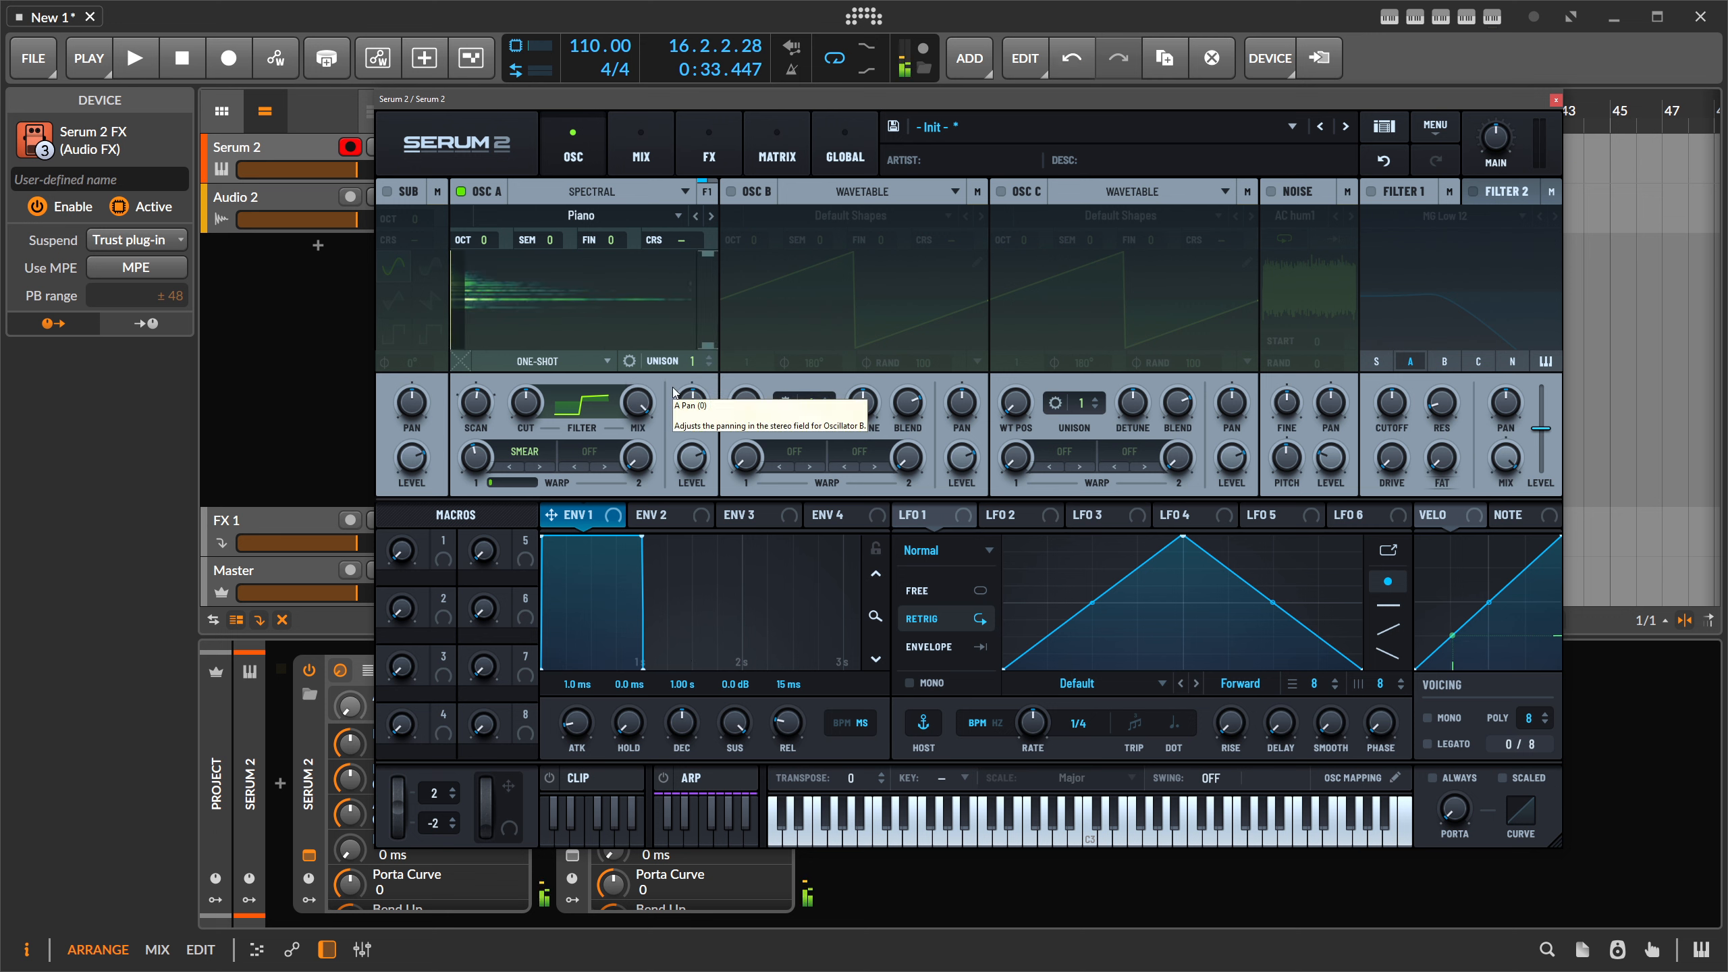
left_click(846, 147)
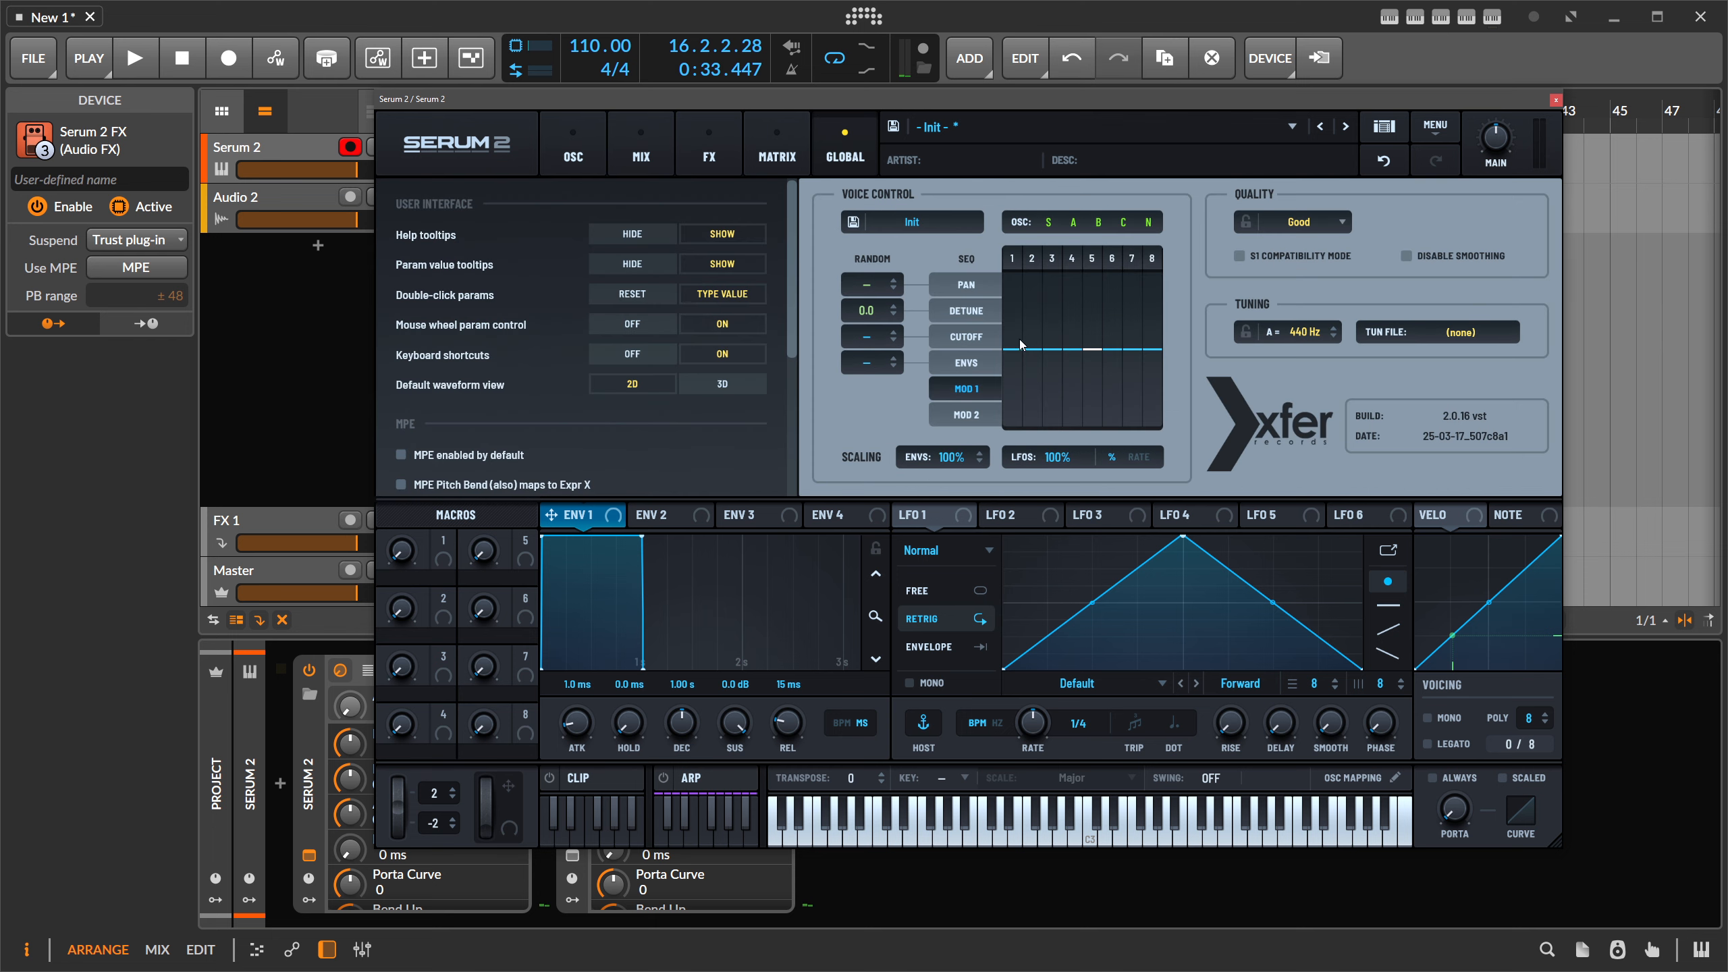
- Select the Pan lane and draw all eight steps alternating high and low
left_click(979, 291)
mouse_move(1014, 314)
left_mouse_down()
mouse_move(1029, 287)
mouse_move(1055, 312)
mouse_move(1107, 307)
mouse_move(1117, 399)
left_mouse_up()
left_click(1035, 389)
left_click(1074, 404)
left_click(1135, 295)
left_click(1154, 402)
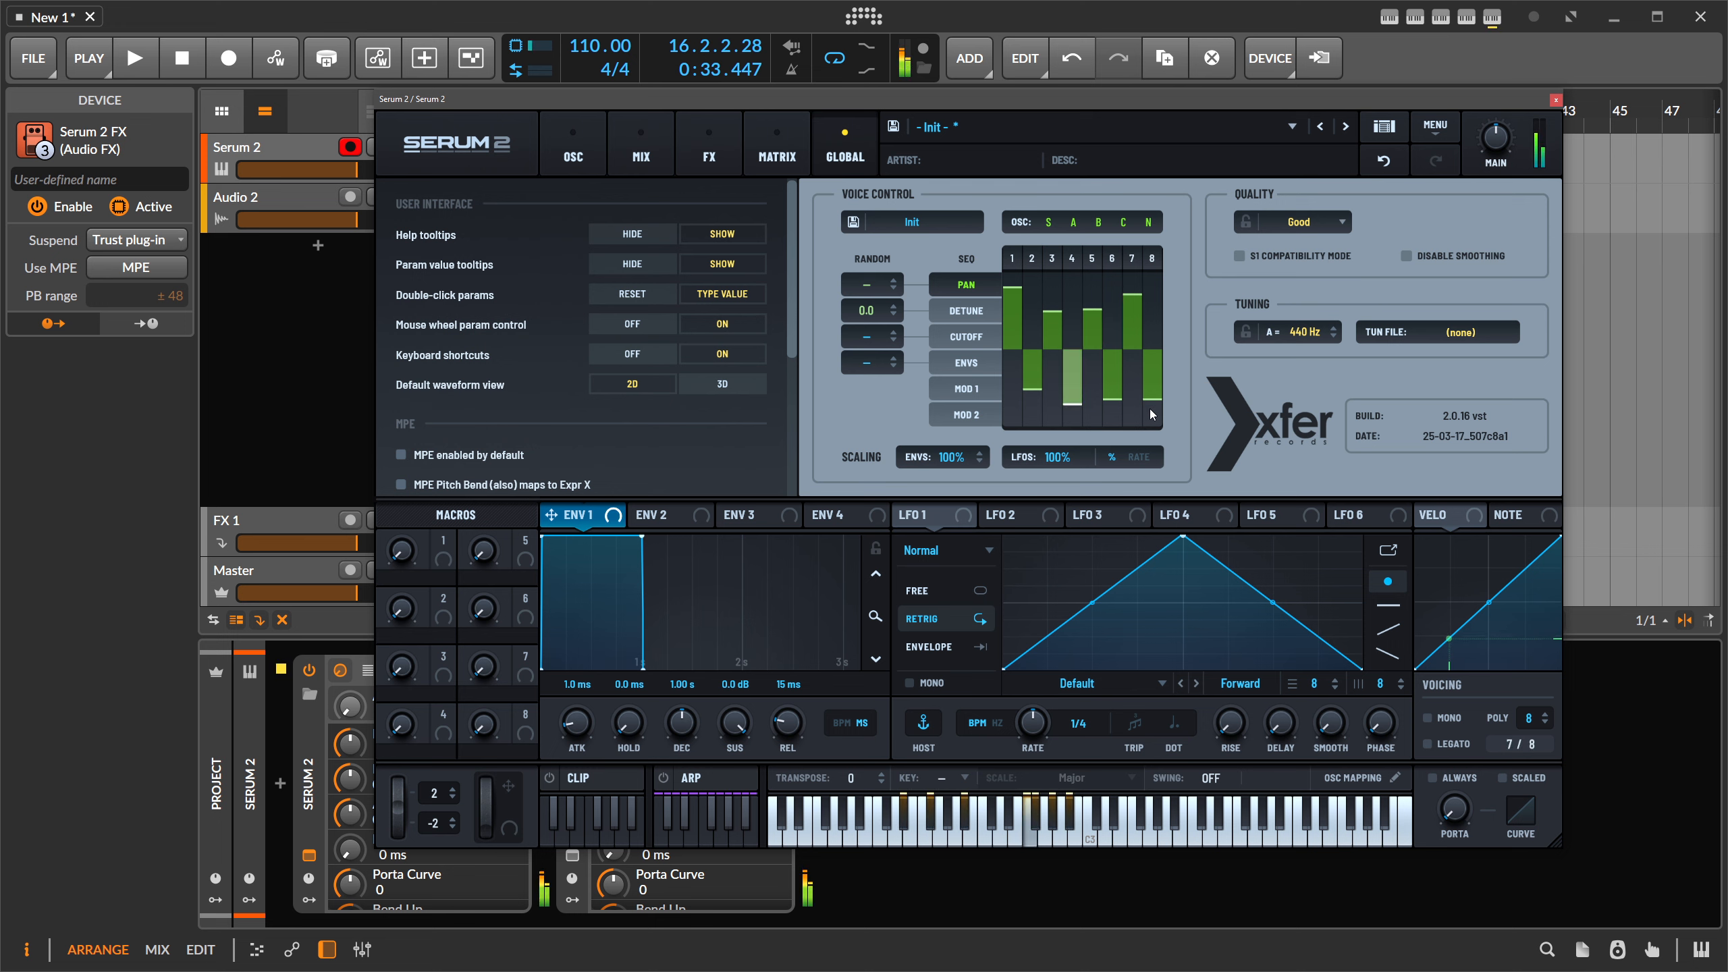
- Add Hyper/Dimension to the FX rack and raise its mix to 37%
left_click(709, 147)
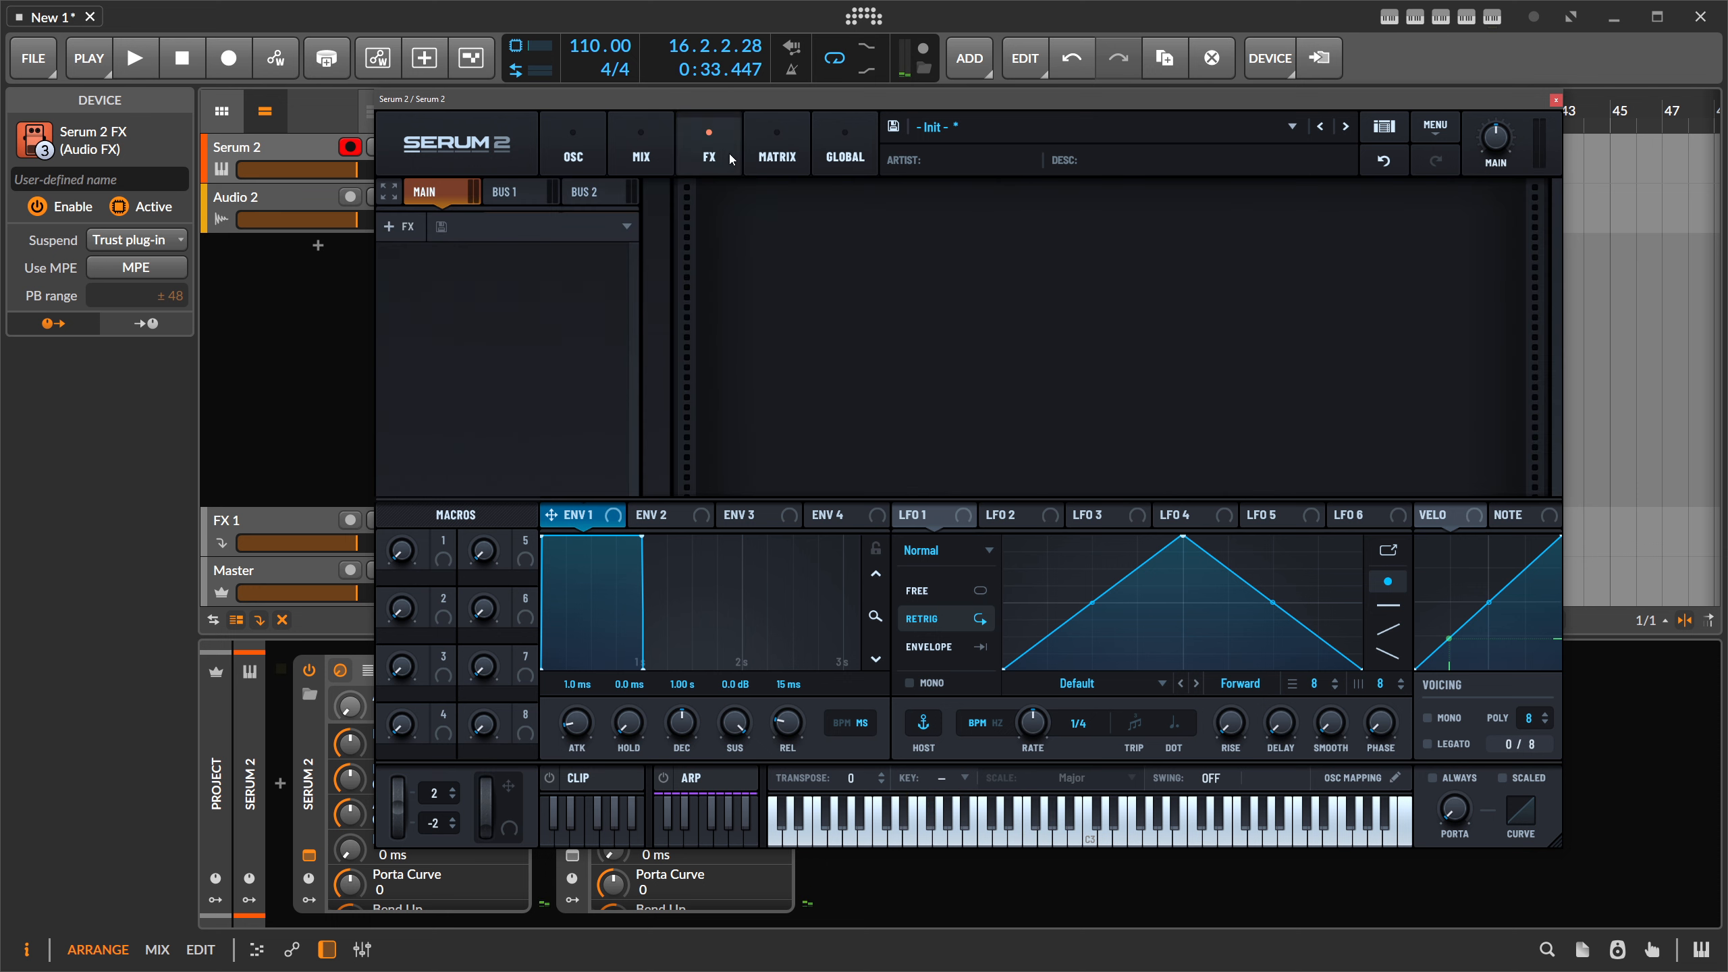
left_click(400, 226)
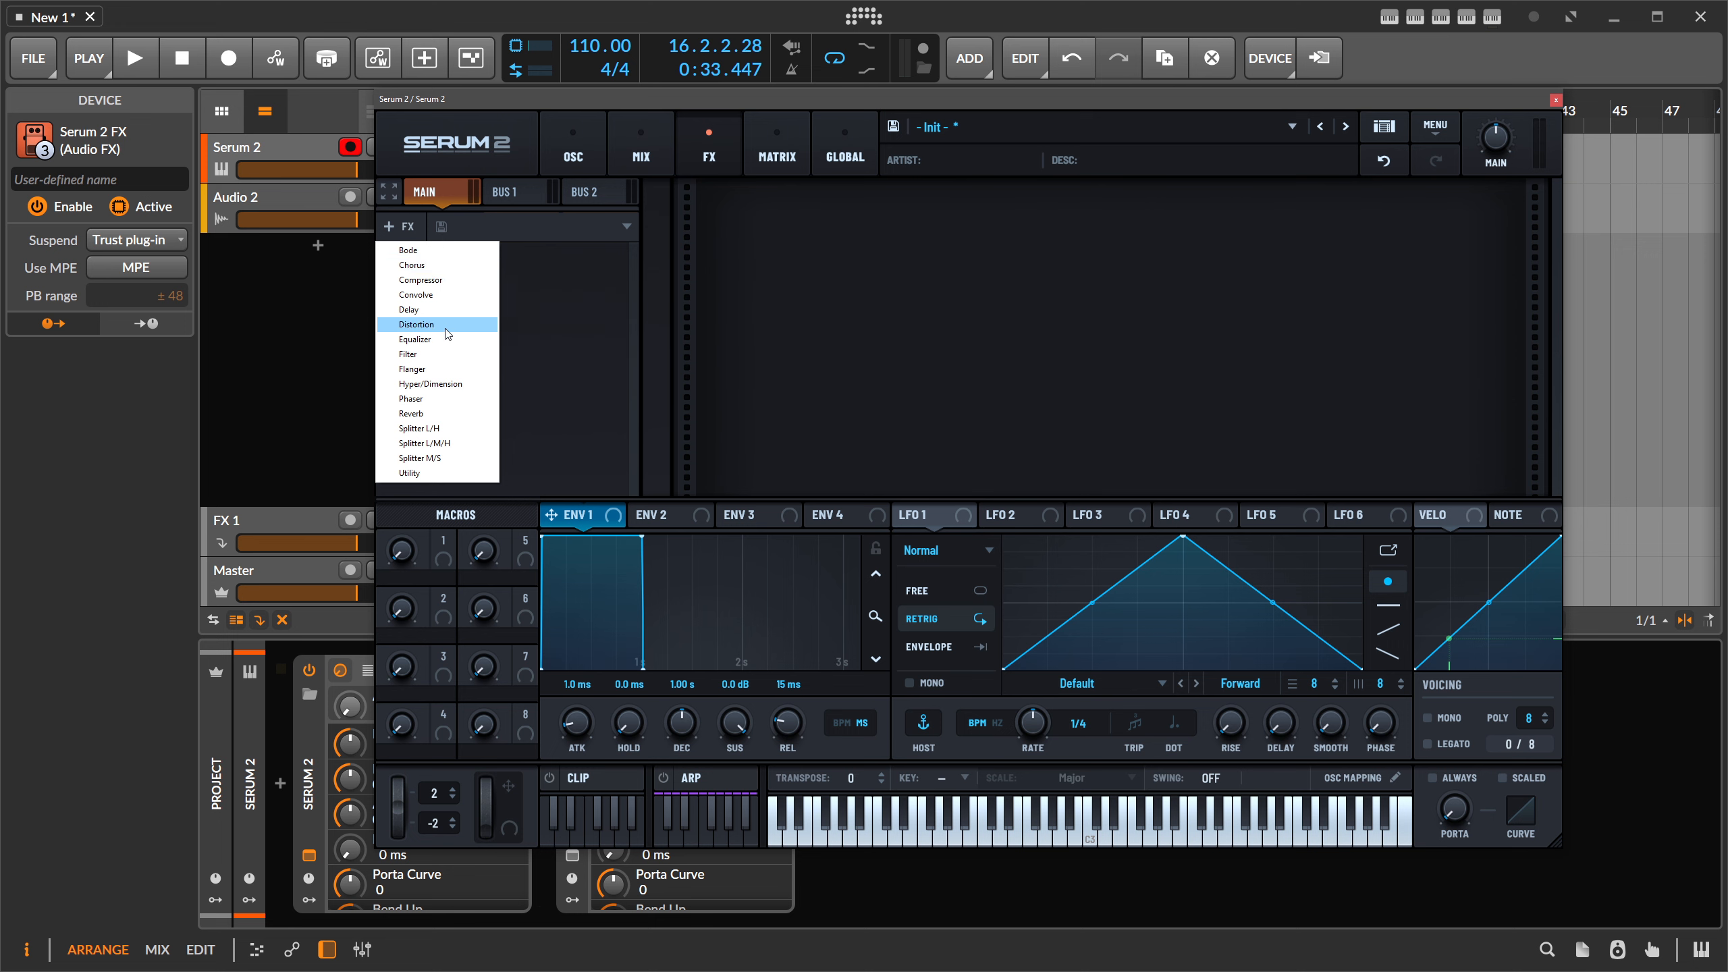
left_click(430, 383)
left_click_drag(1464, 213, 1482, 141)
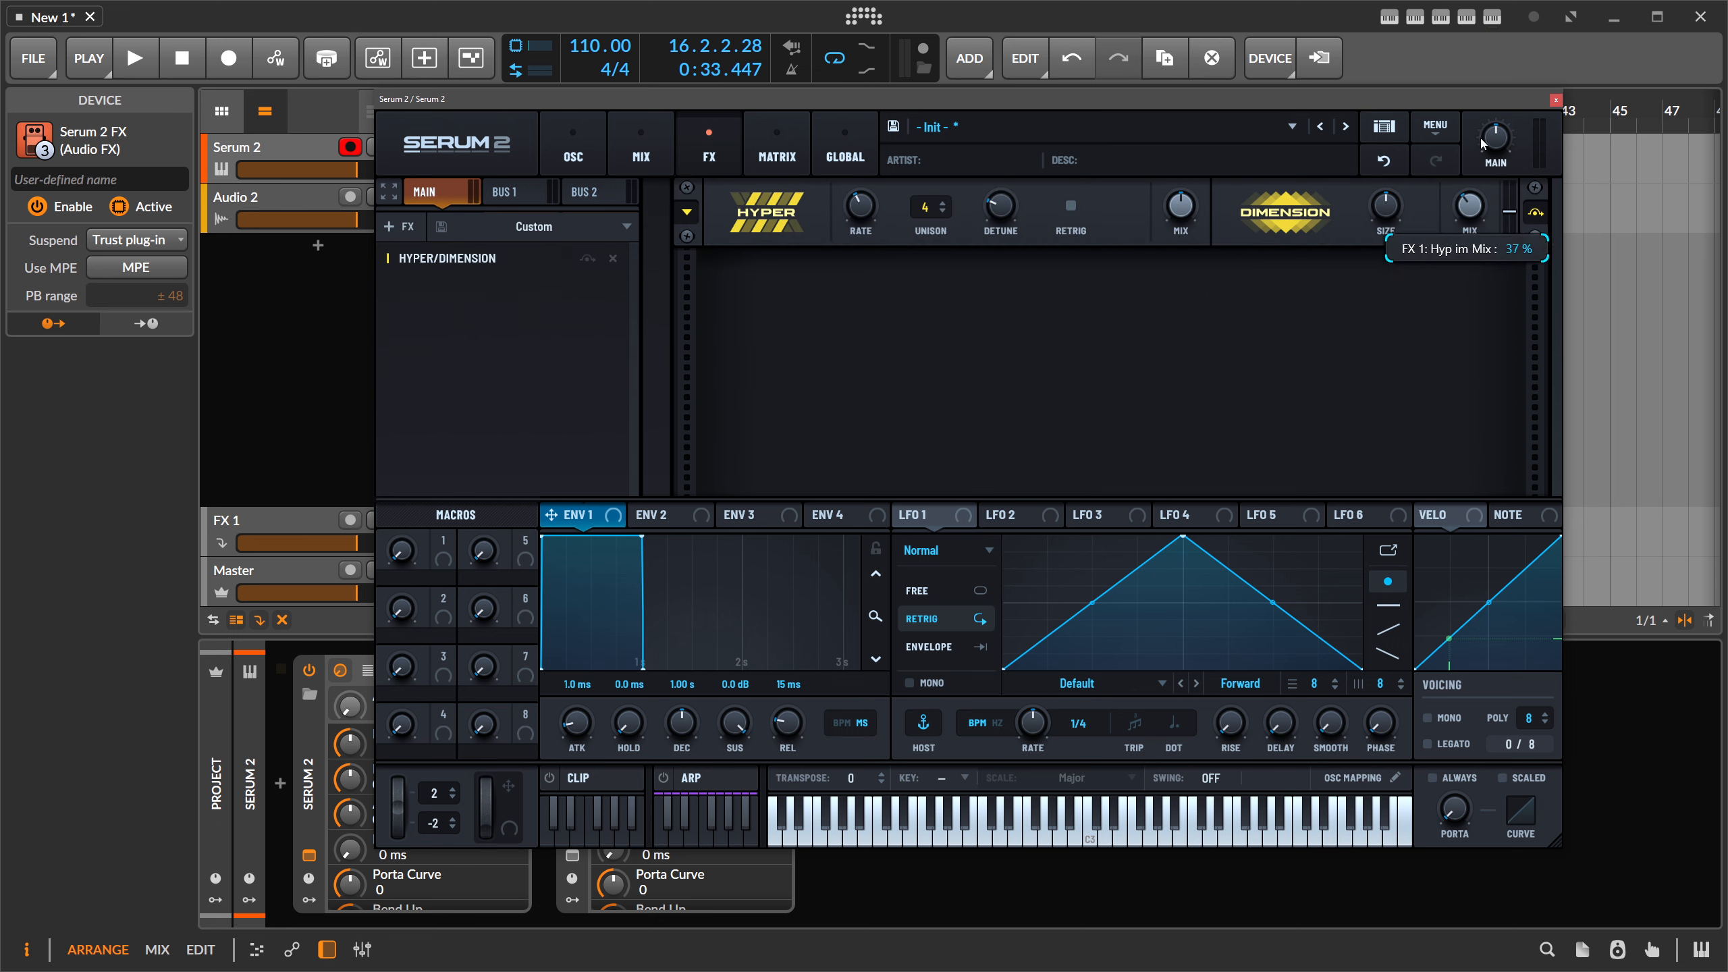
- Add Convolve with the 80sVerb Hall A impulse and bring its Size to about 306%
left_click(401, 226)
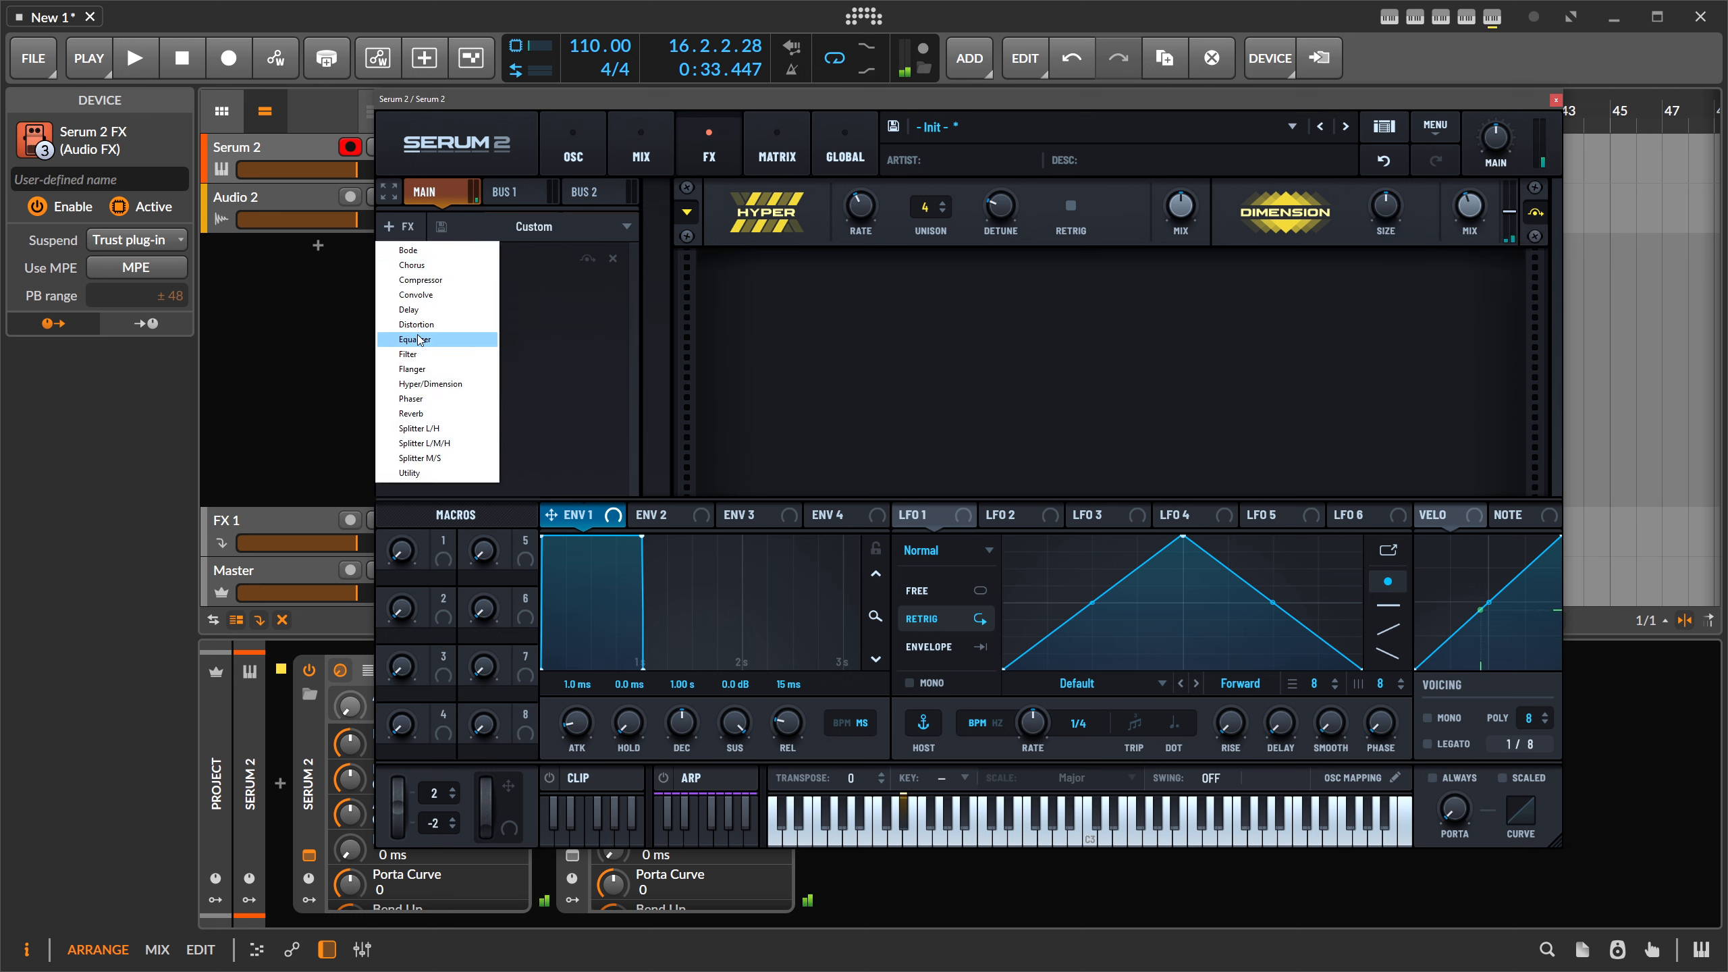
left_click(417, 295)
left_click(898, 299)
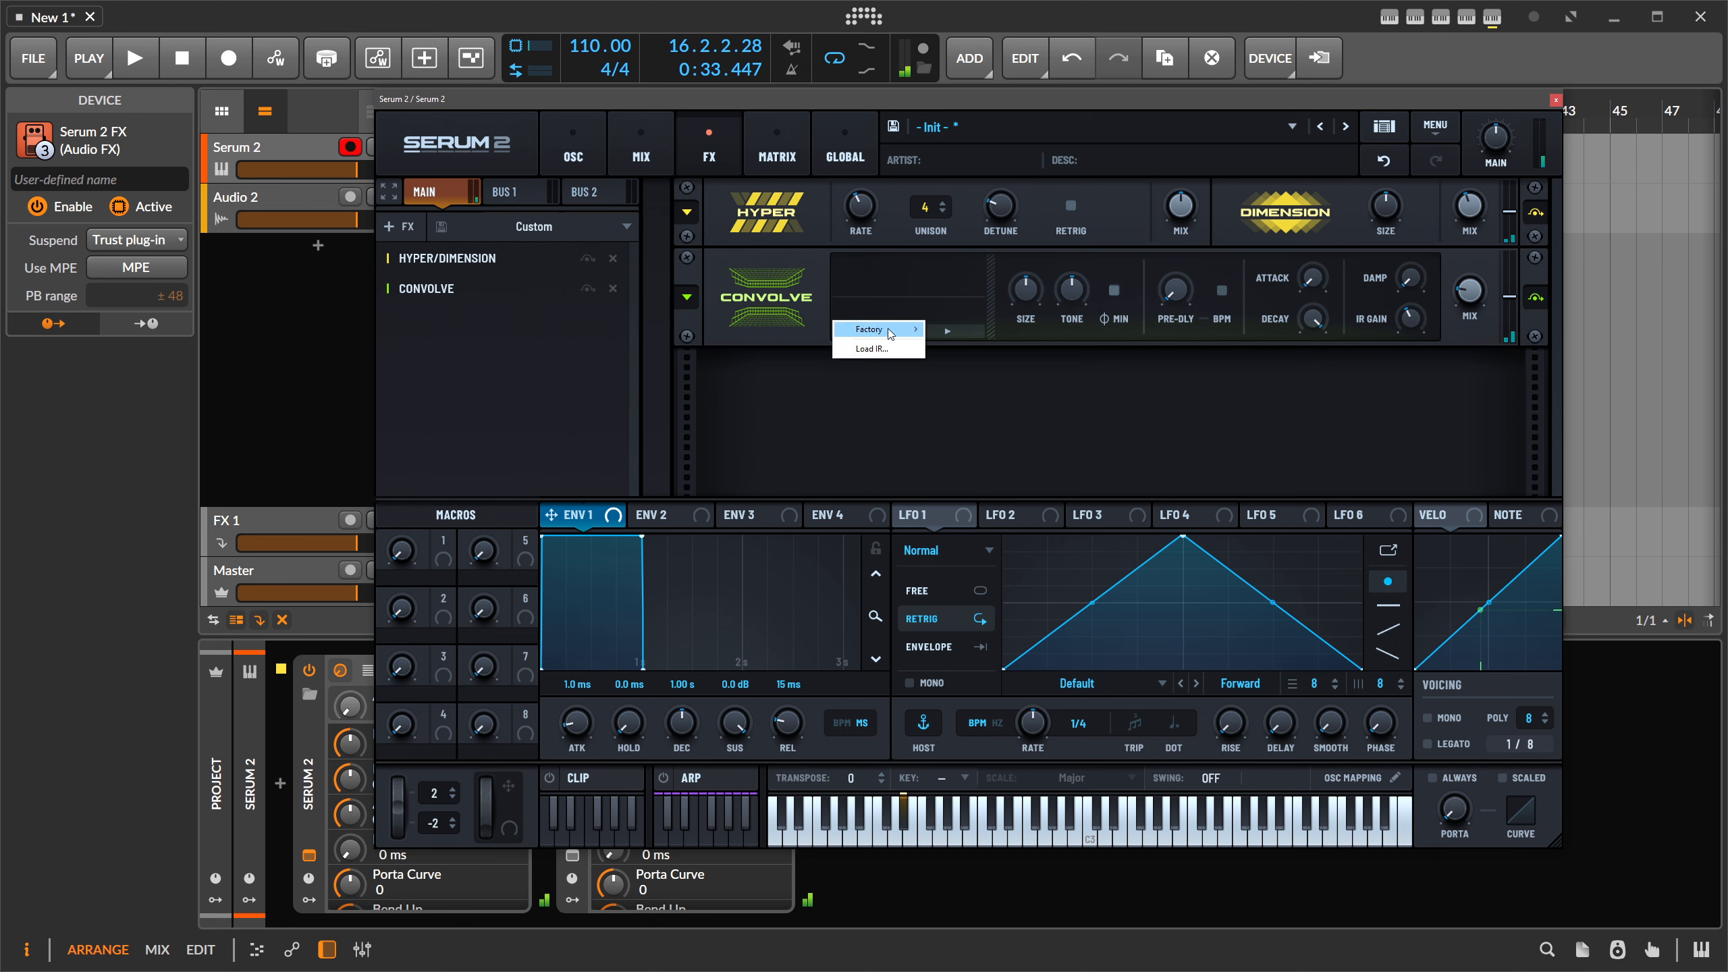
mouse_move(893, 332)
mouse_move(982, 359)
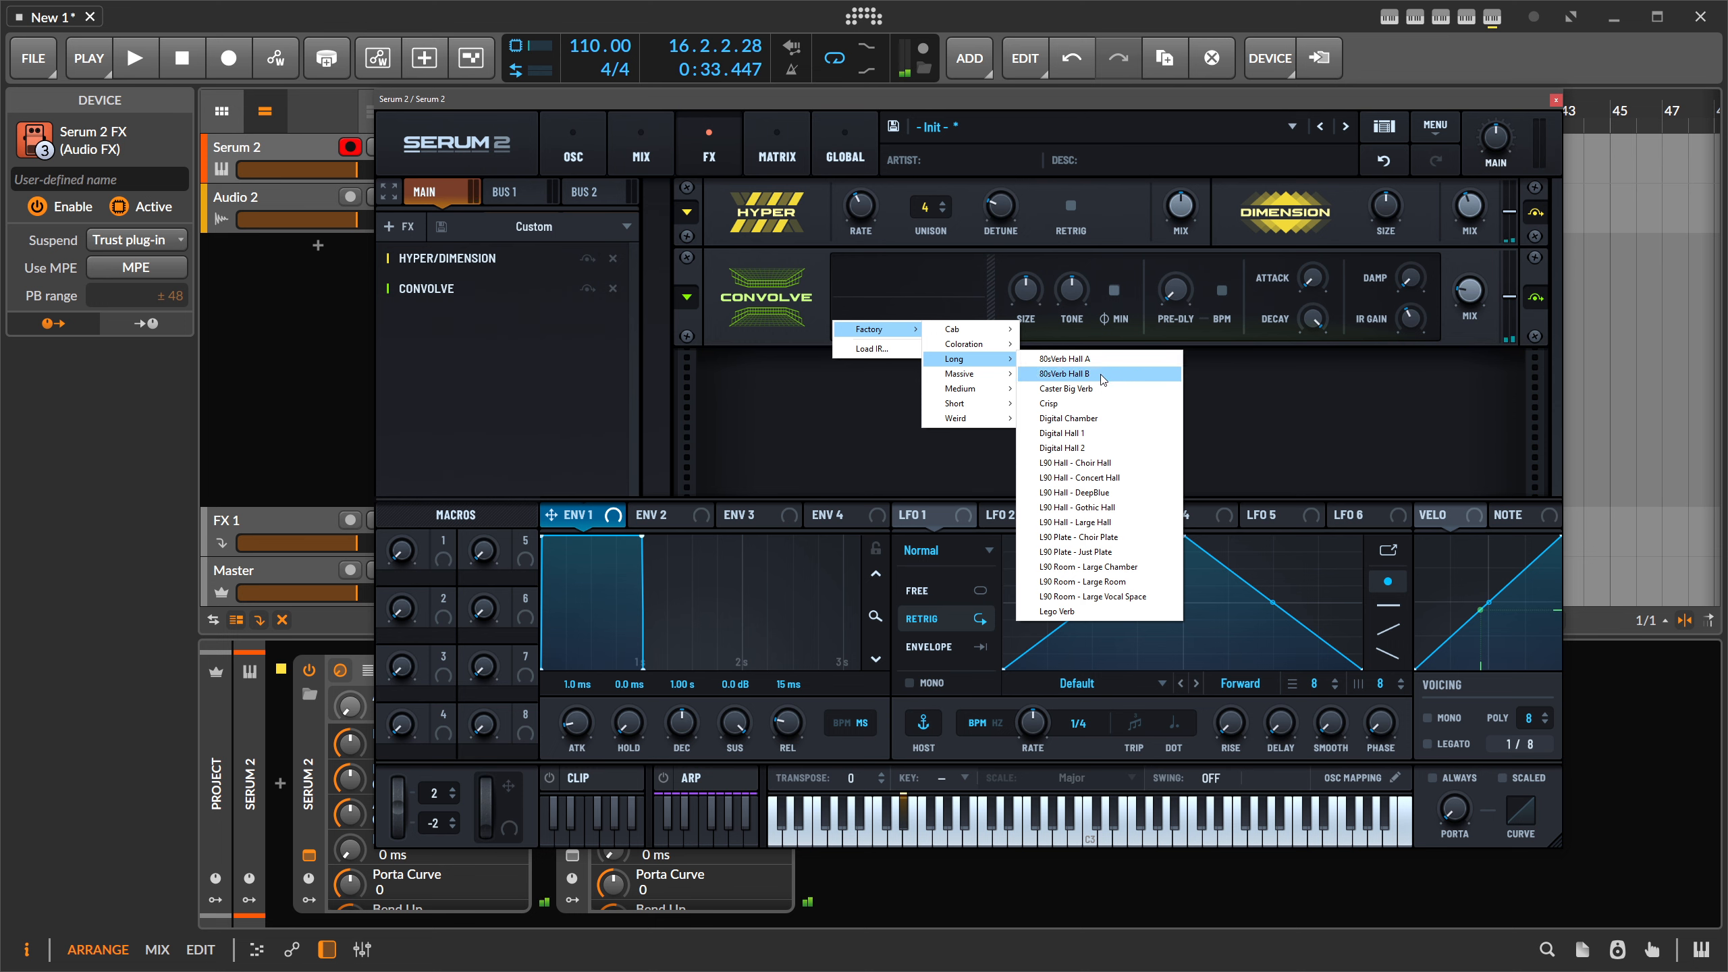
left_click(1087, 359)
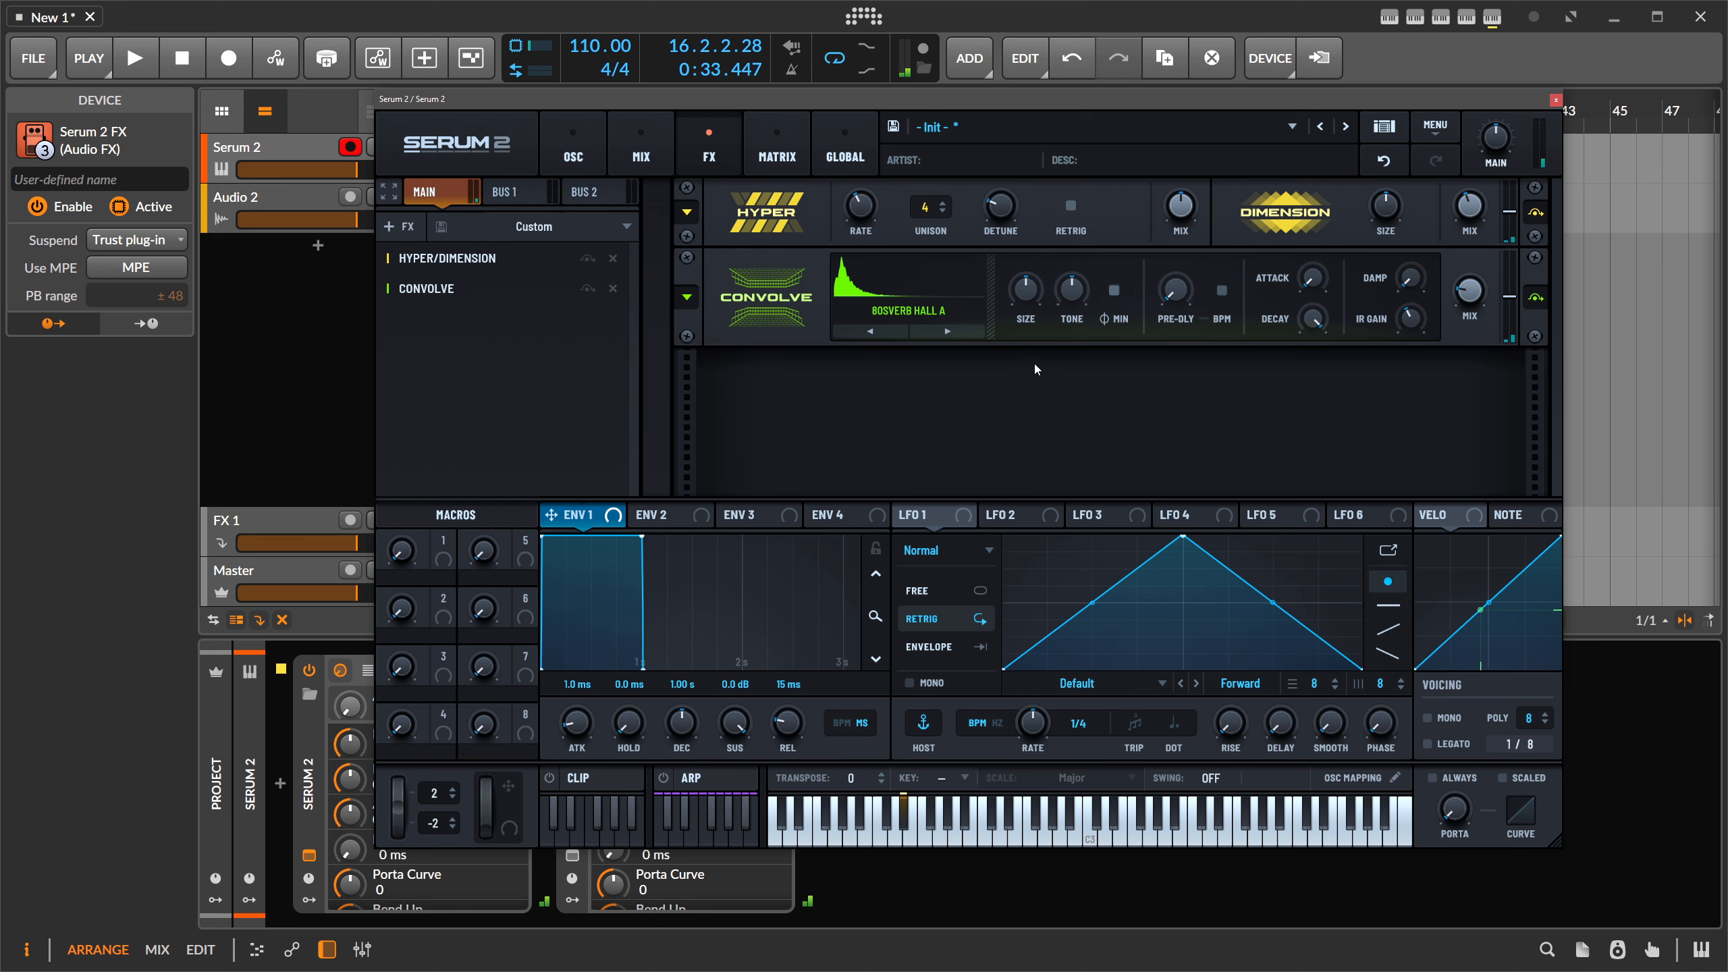
left_click_drag(1025, 302, 1083, 259)
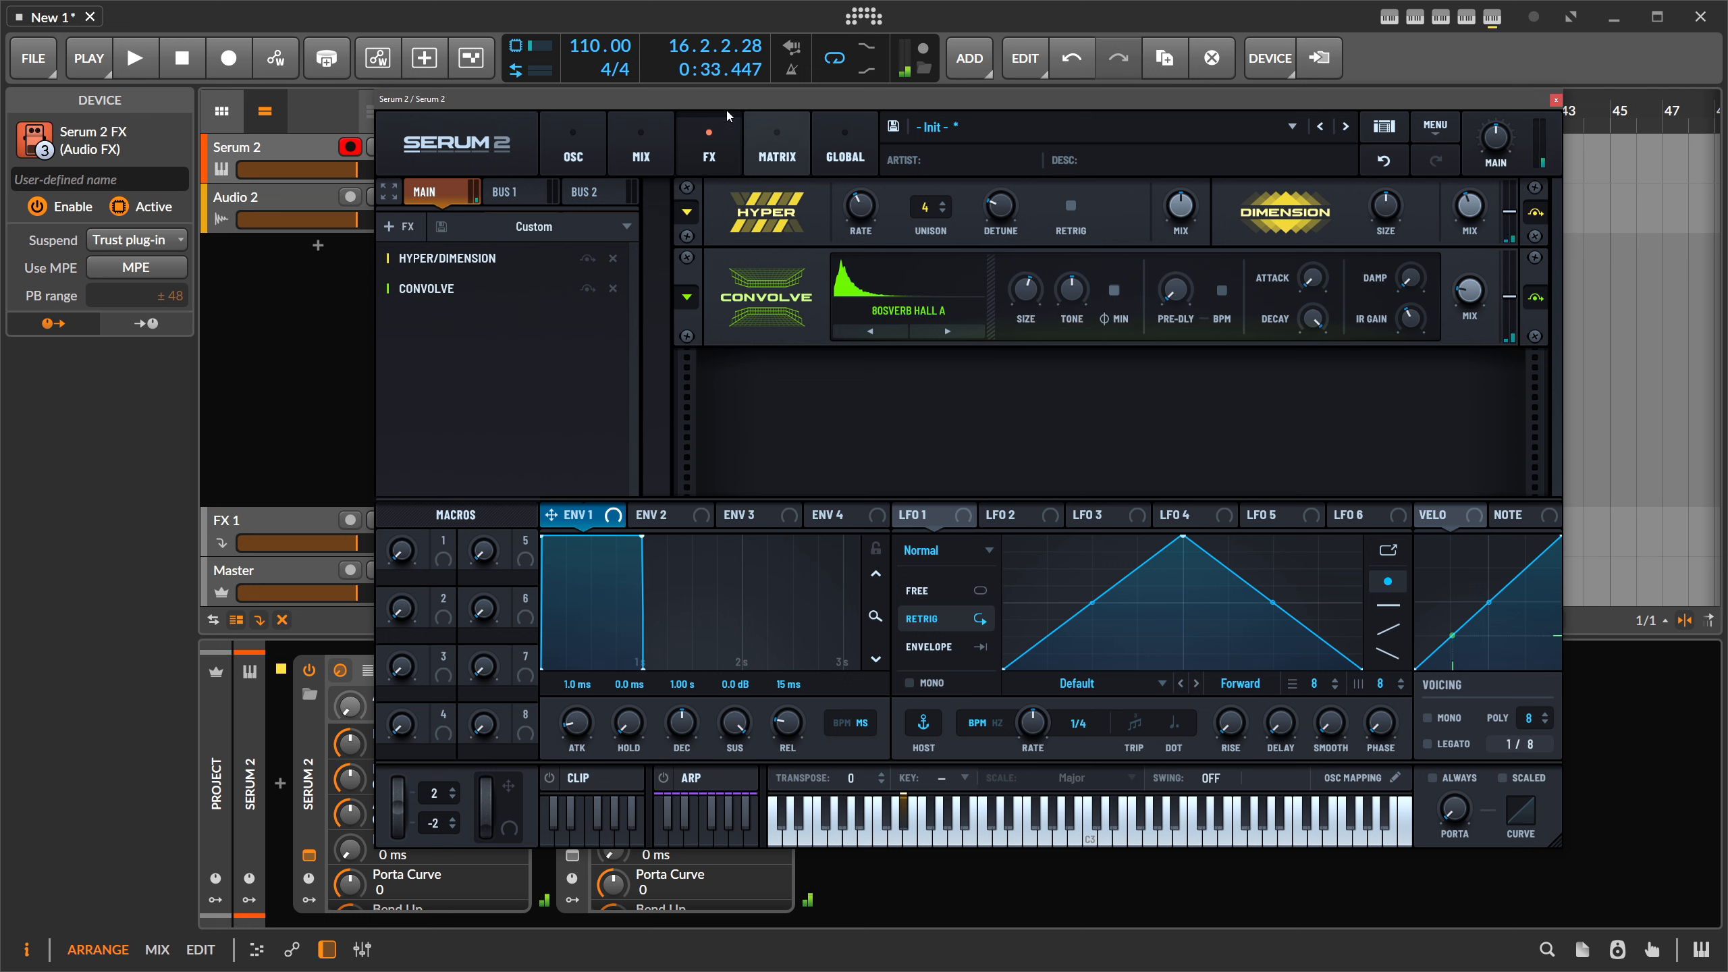
mouse_move(1041, 279)
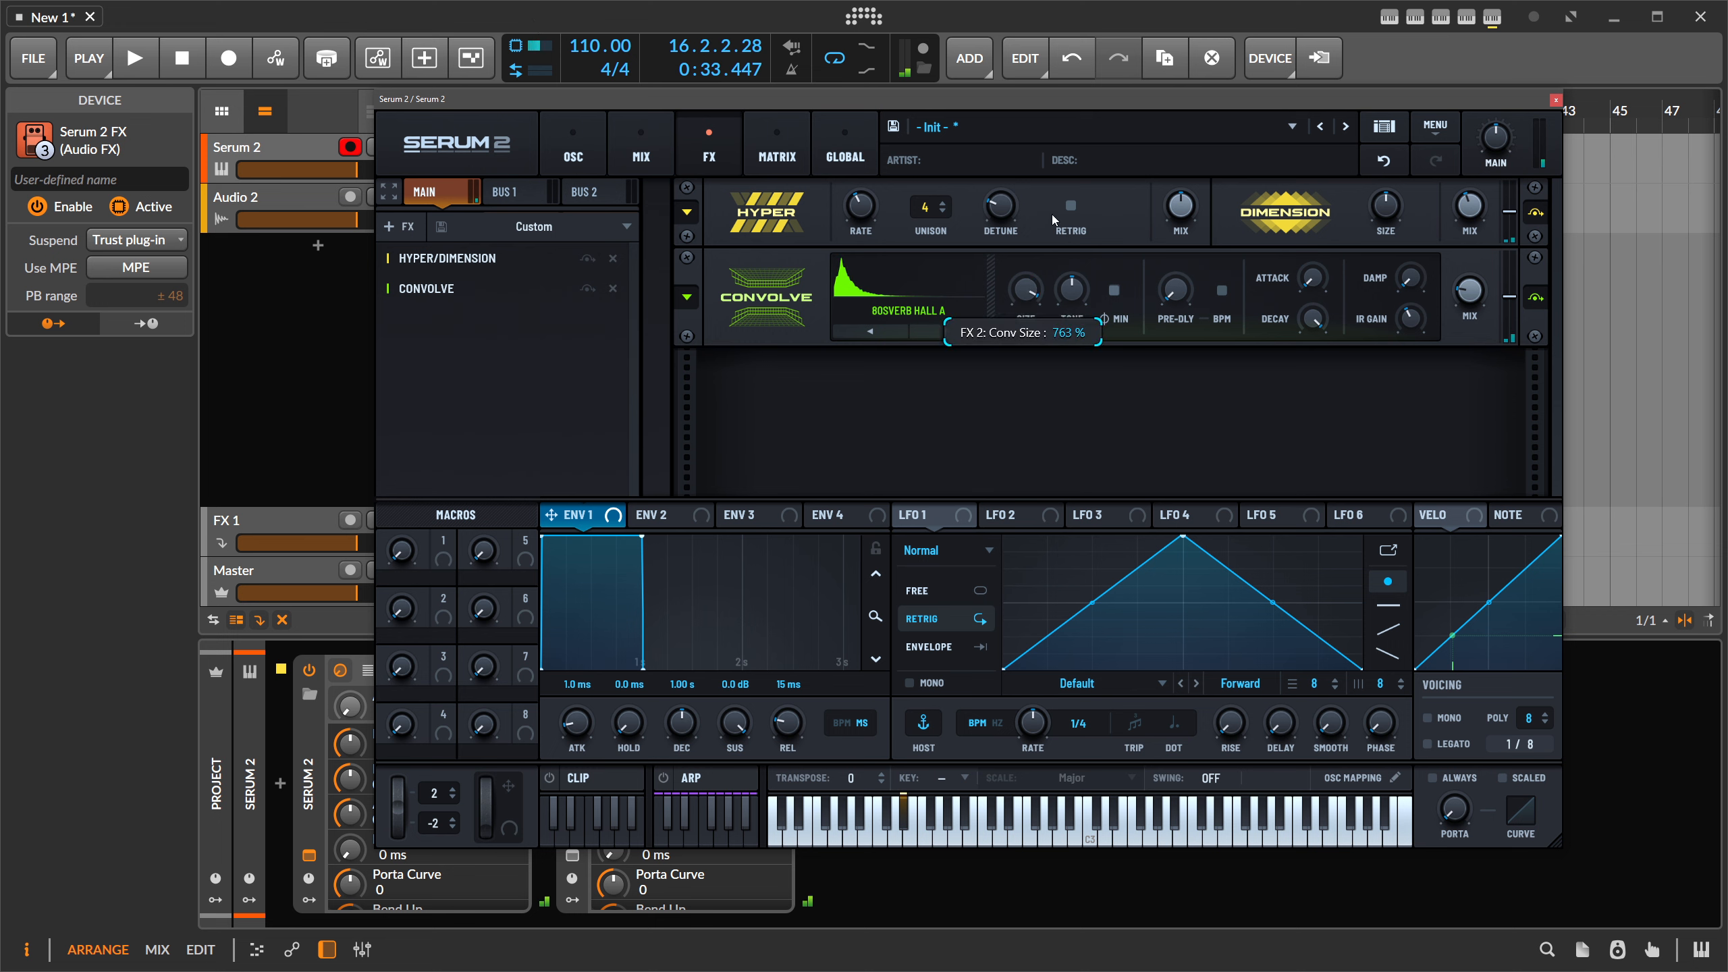
left_click_drag(1053, 212, 1041, 294)
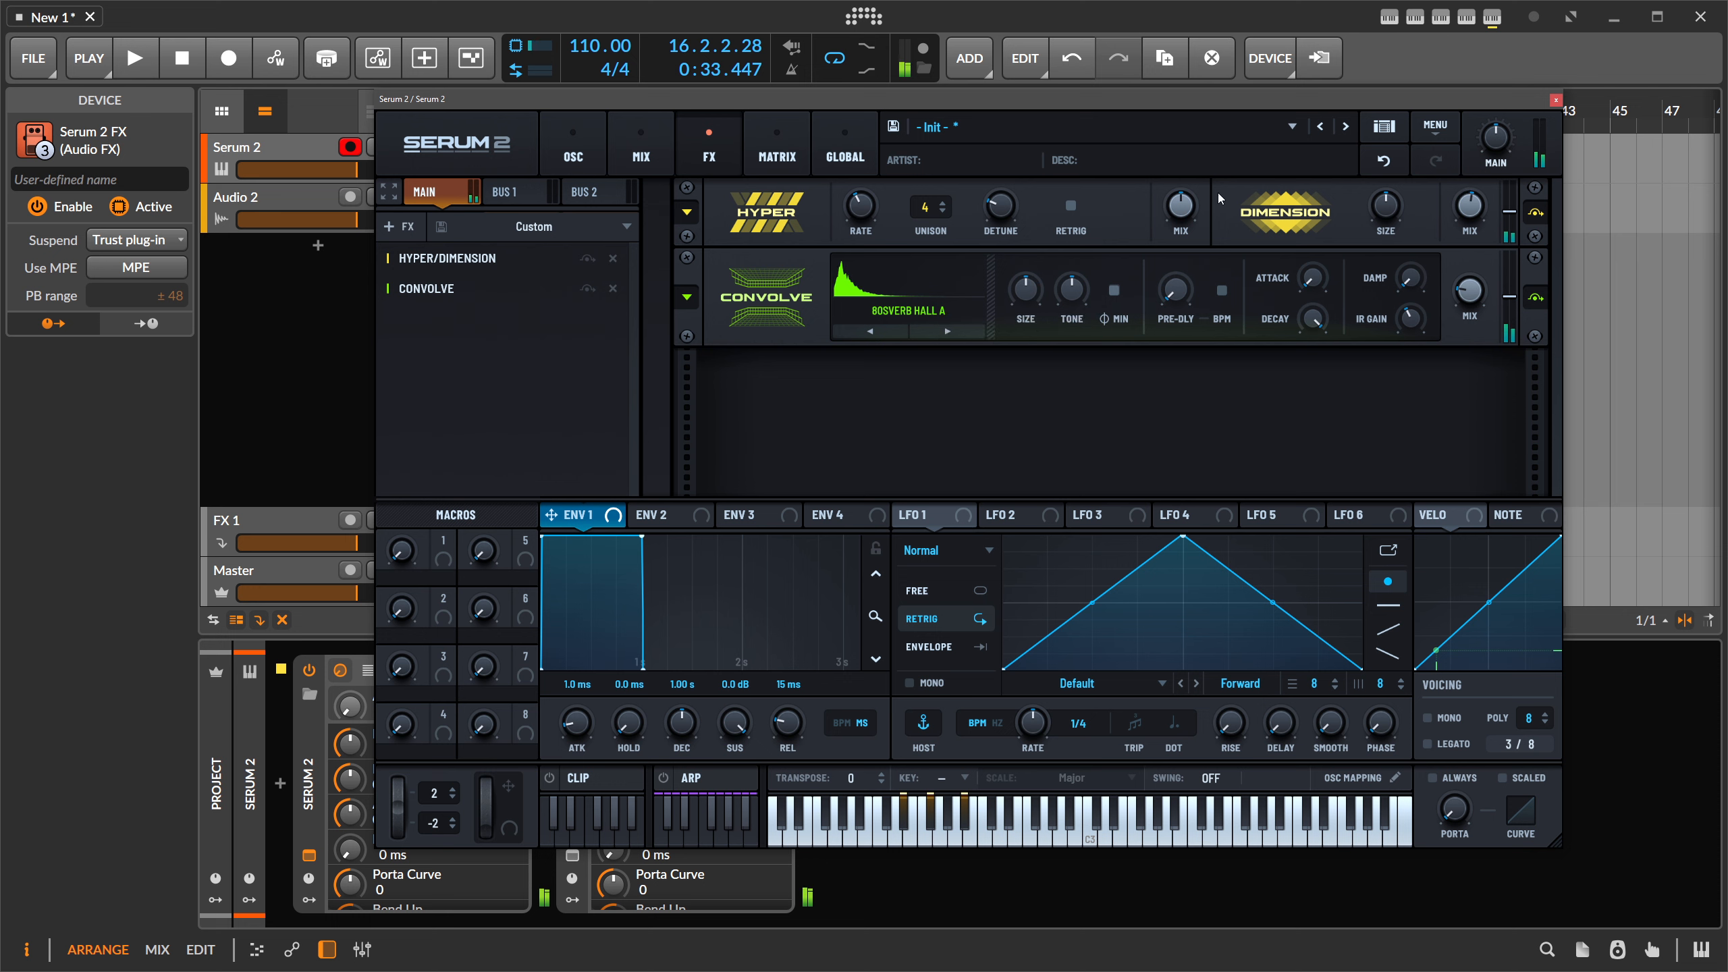
left_click(400, 228)
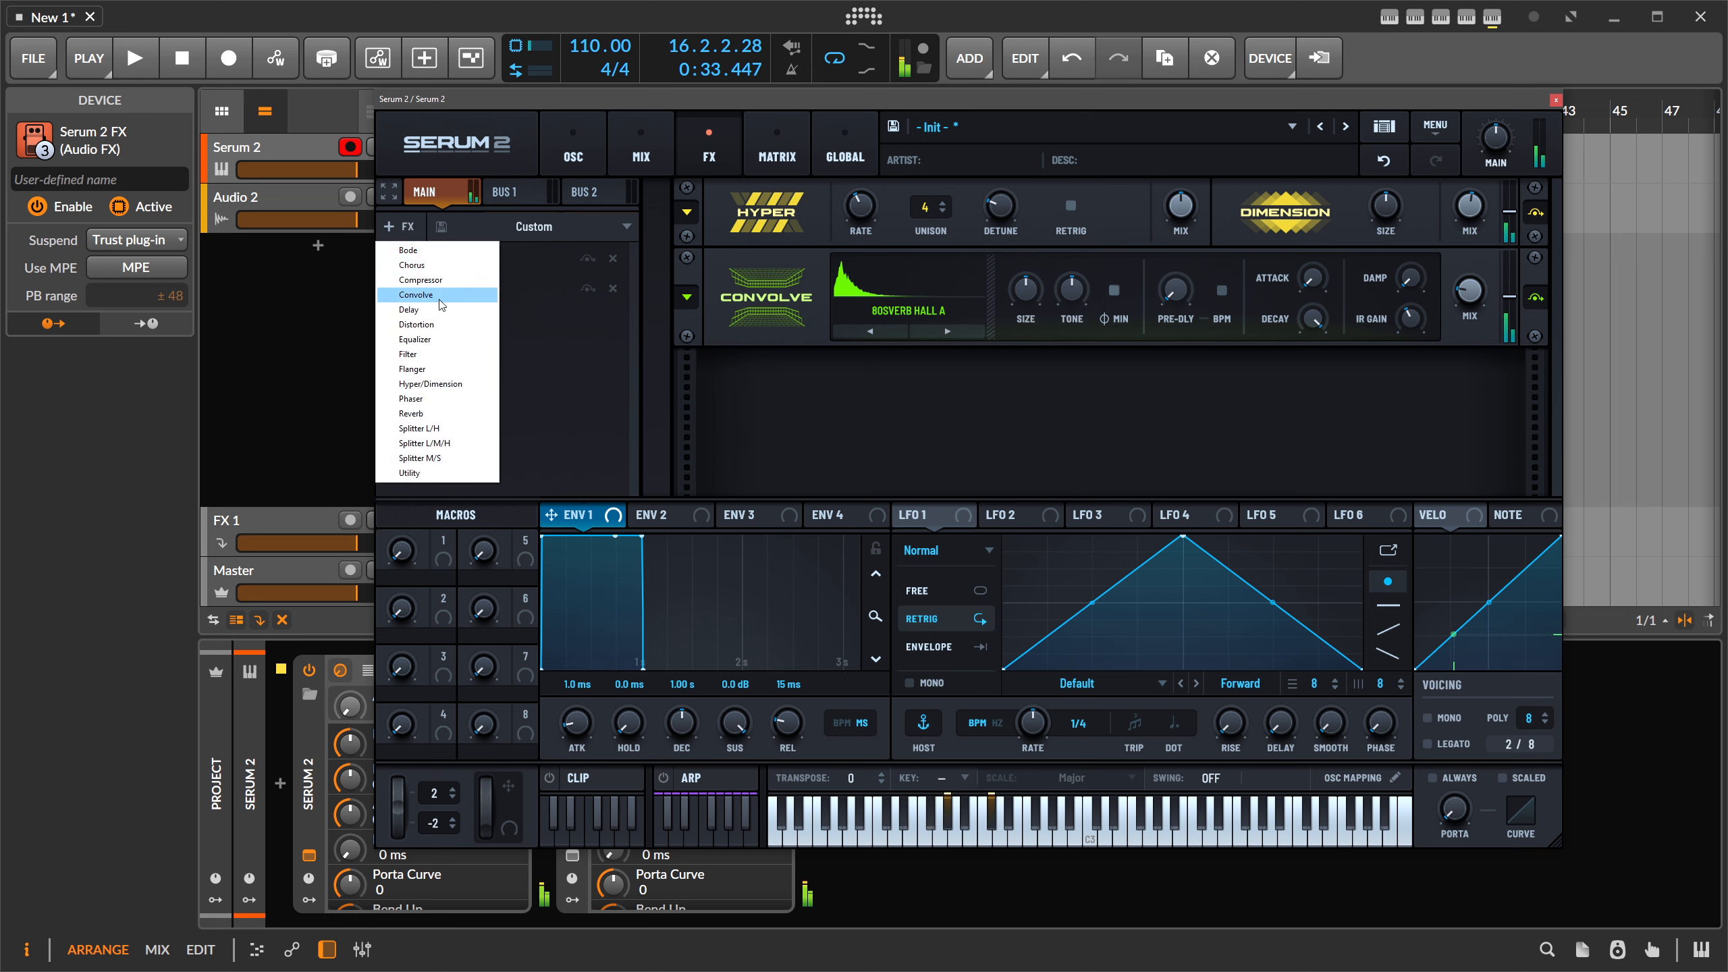
- Add a Reverb below Convolve and set its type to Hall
left_click(413, 413)
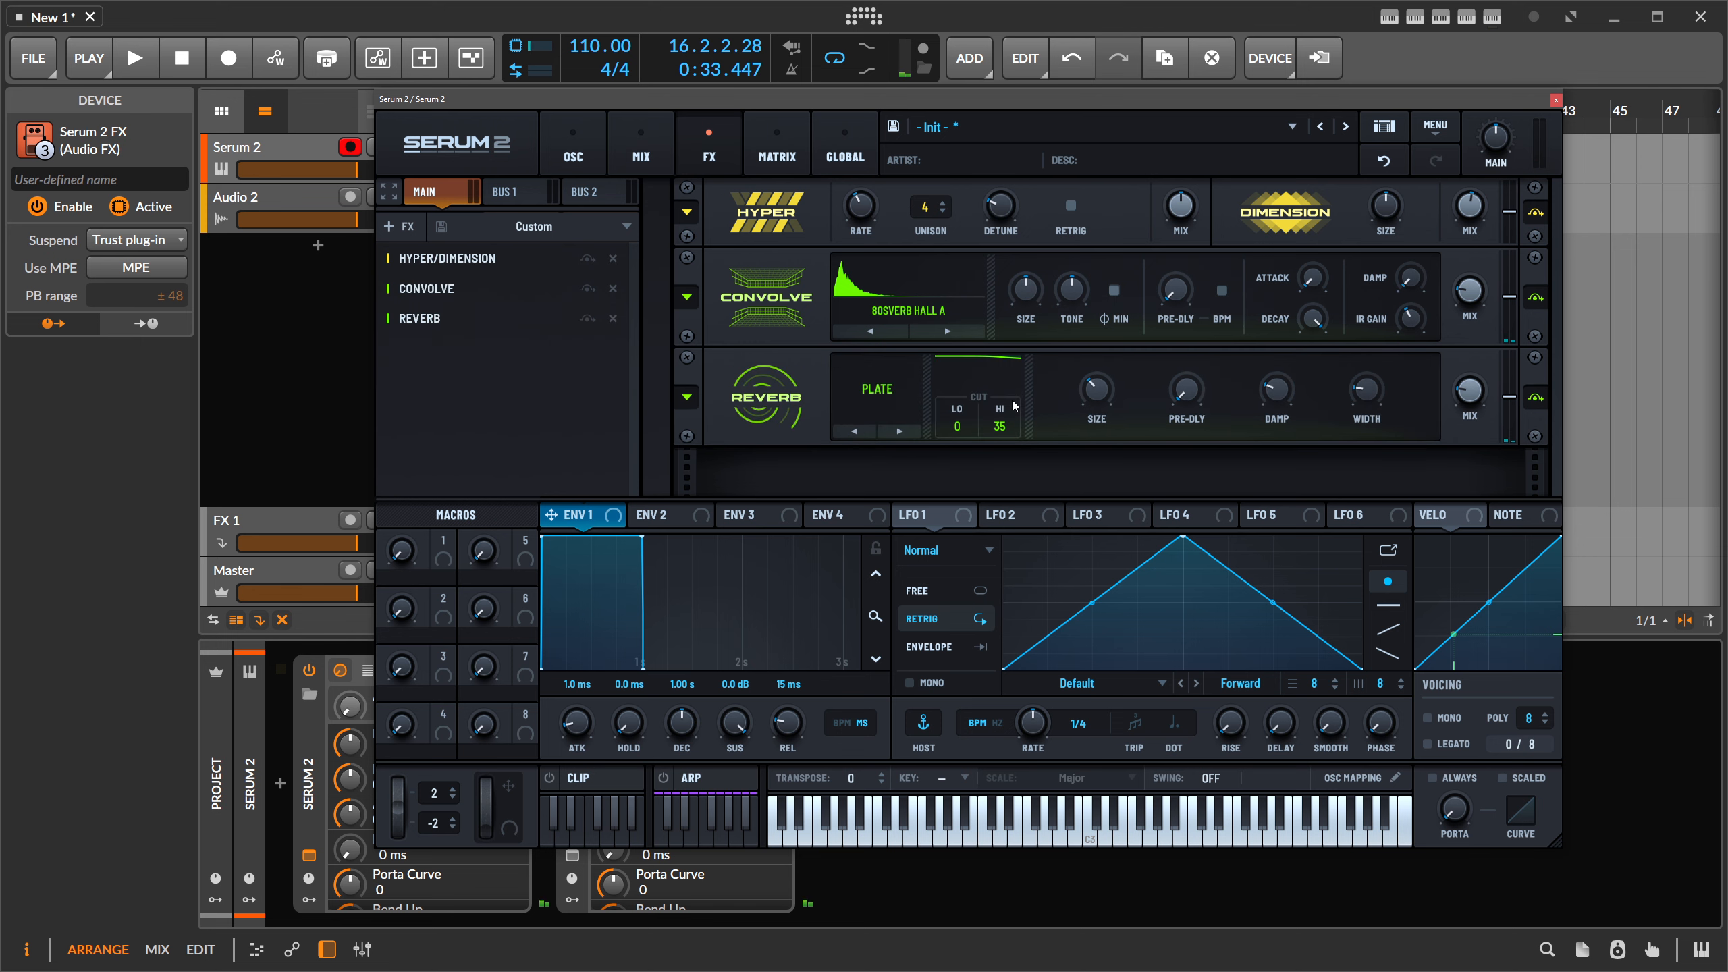
left_click(916, 393)
left_click(883, 443)
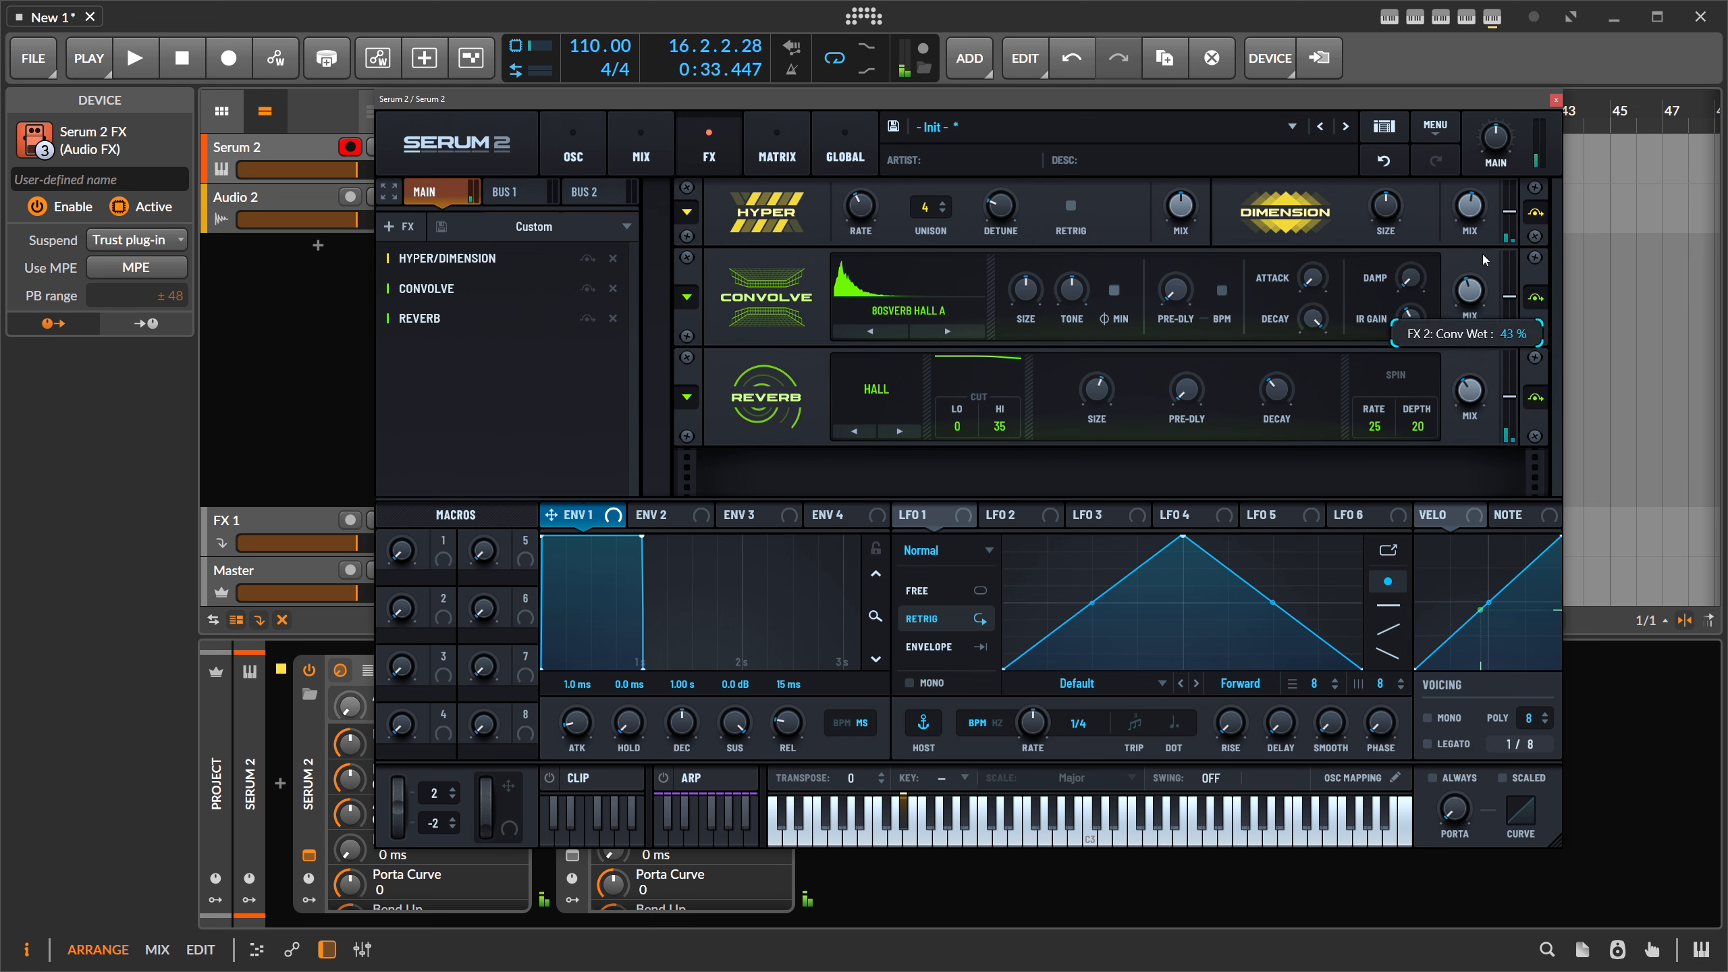
- Add a Chorus and slow its rate to 0.02 Hz
left_click(473, 264)
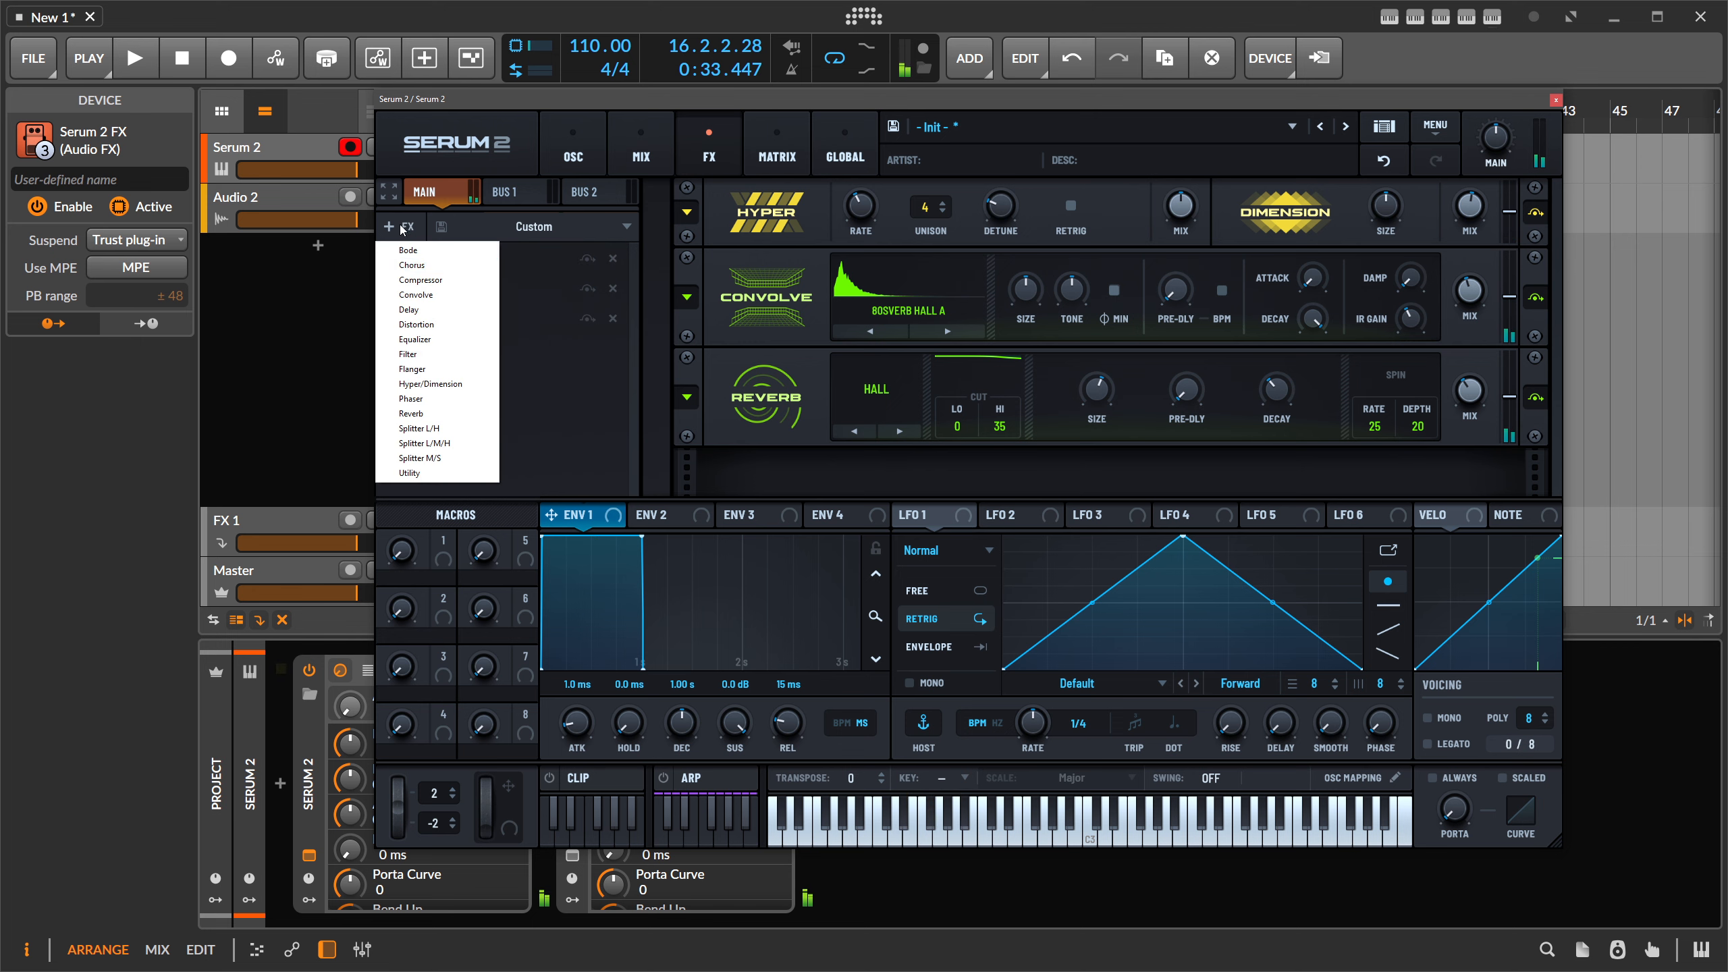
left_click(429, 265)
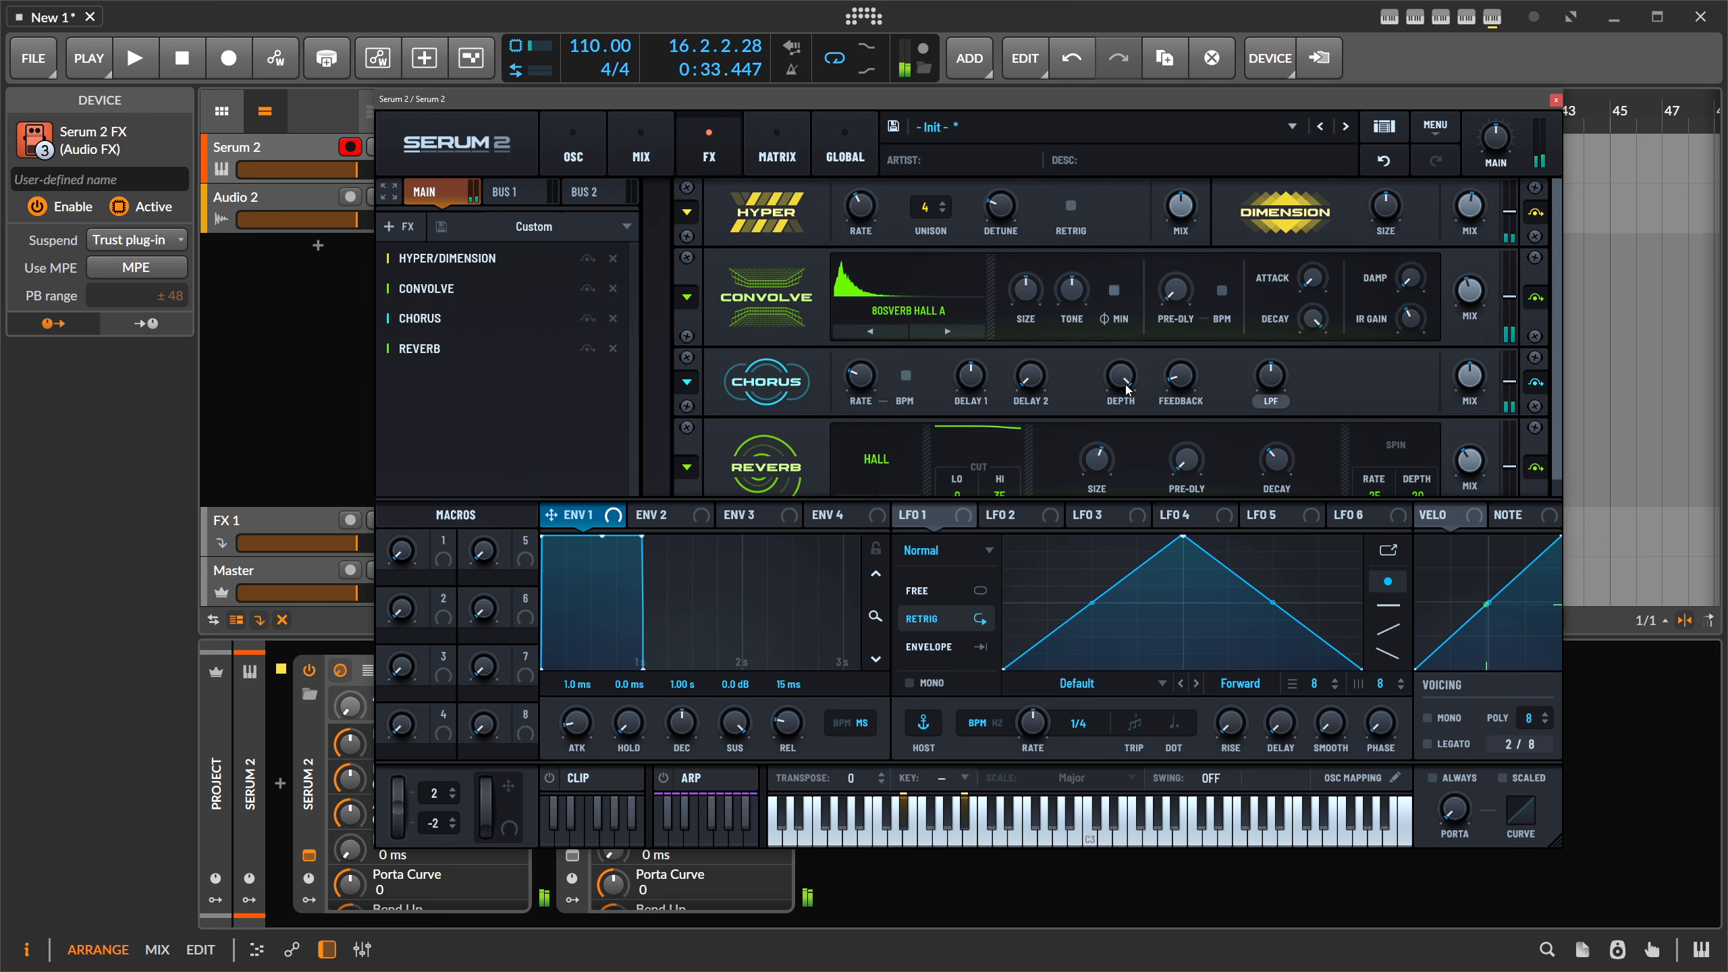
left_click_drag(862, 379, 861, 389)
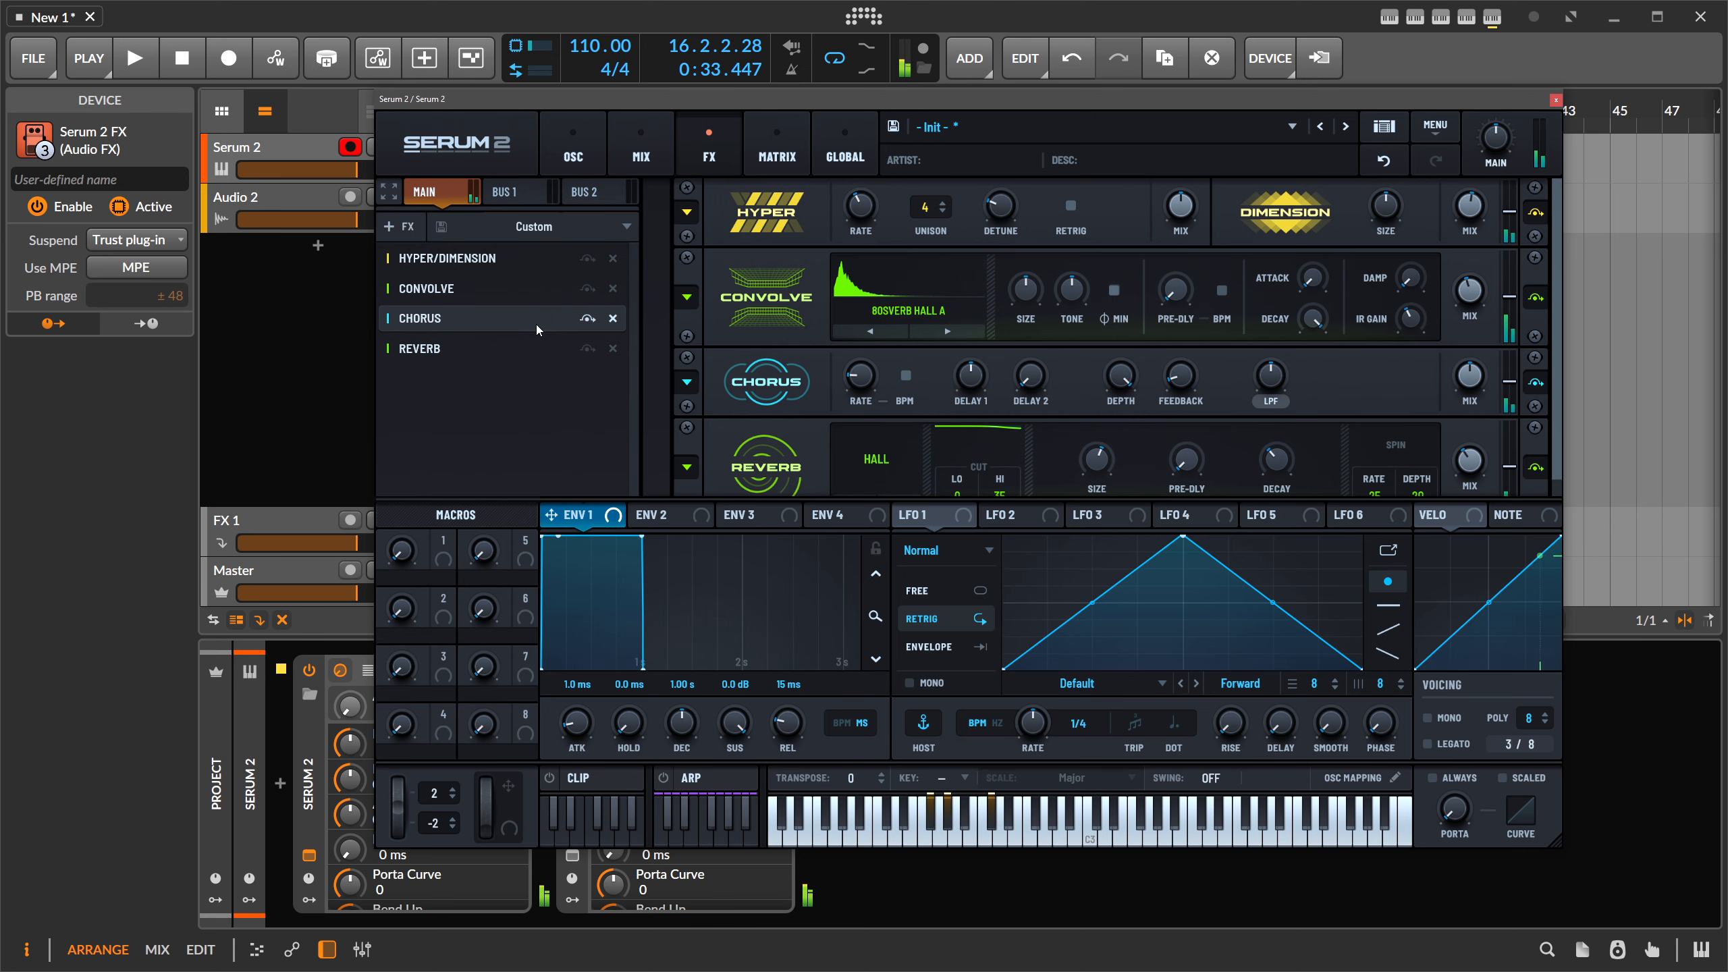
scroll(1241, 332, "down", 2)
left_click(400, 226)
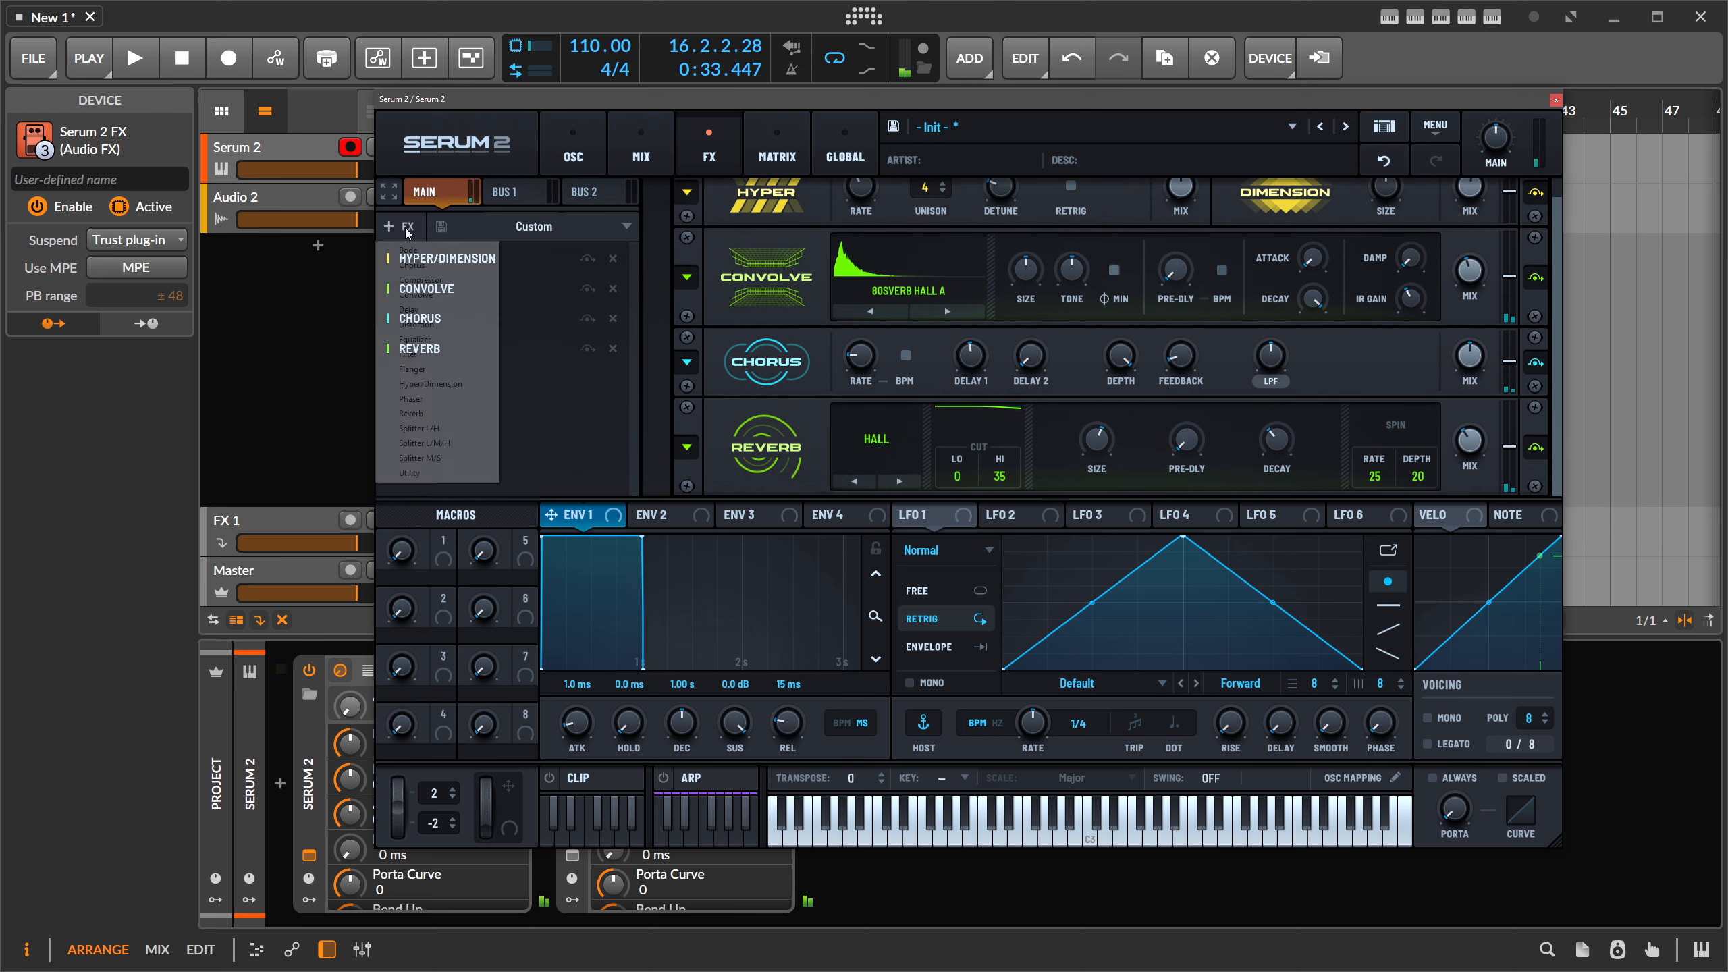
- Turn on the sub oscillator at 68% level with a saw-down shape
left_click(548, 170)
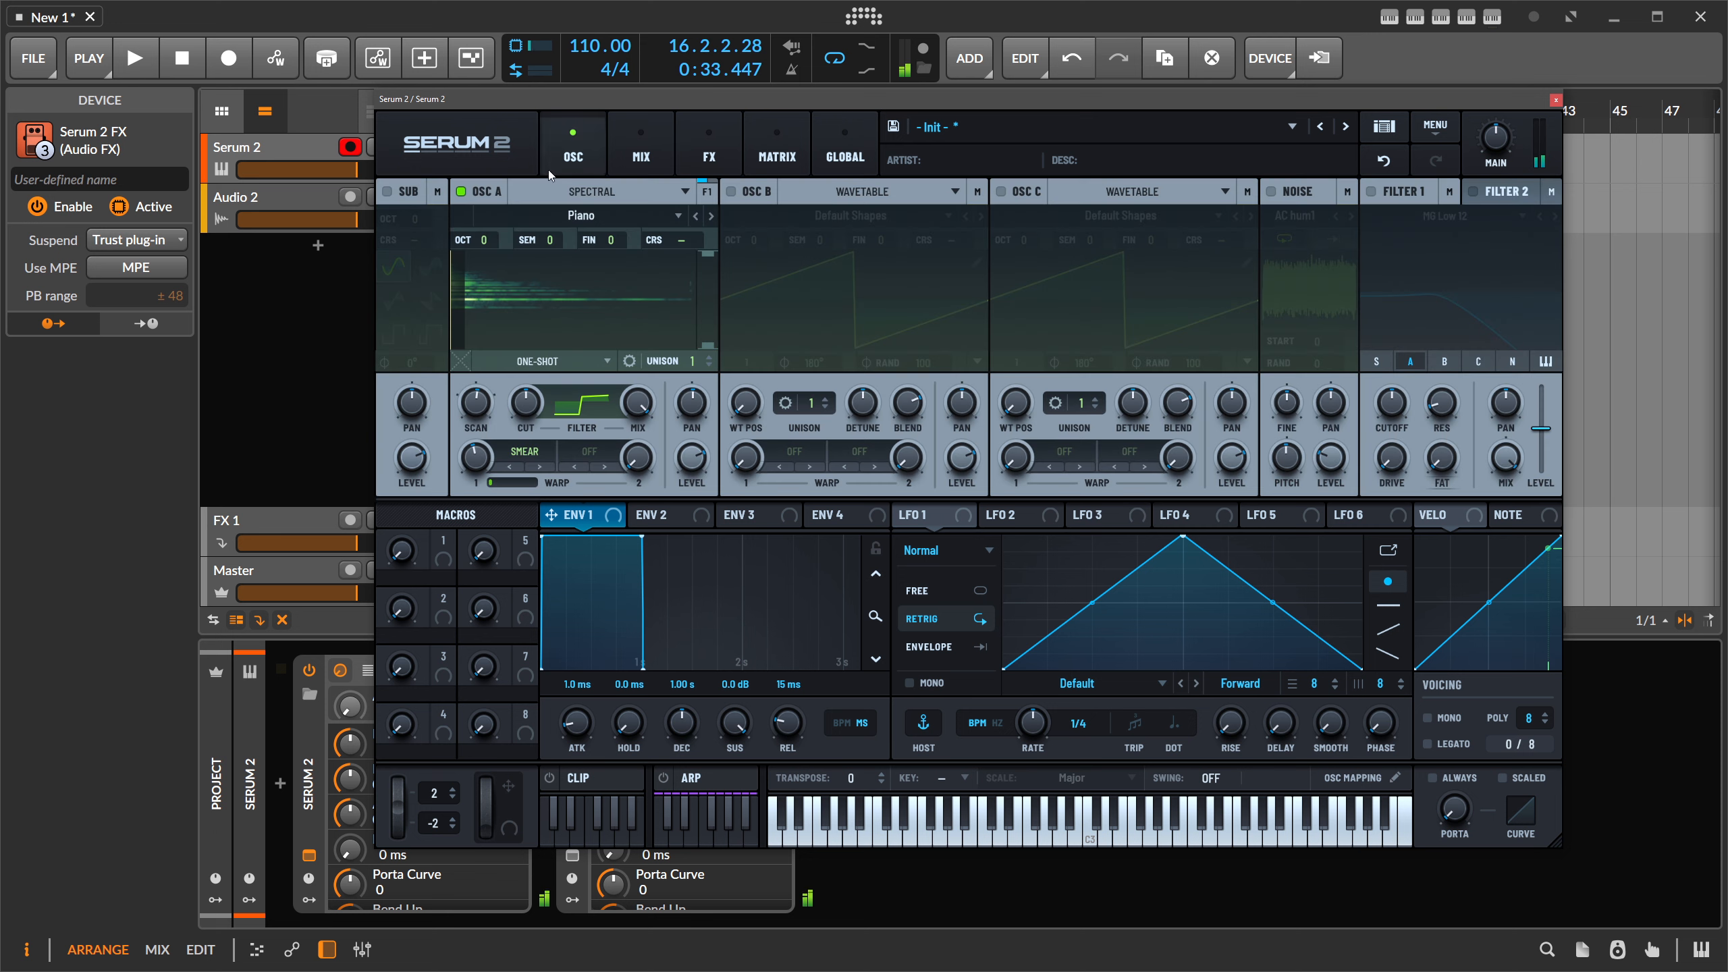
left_click(385, 192)
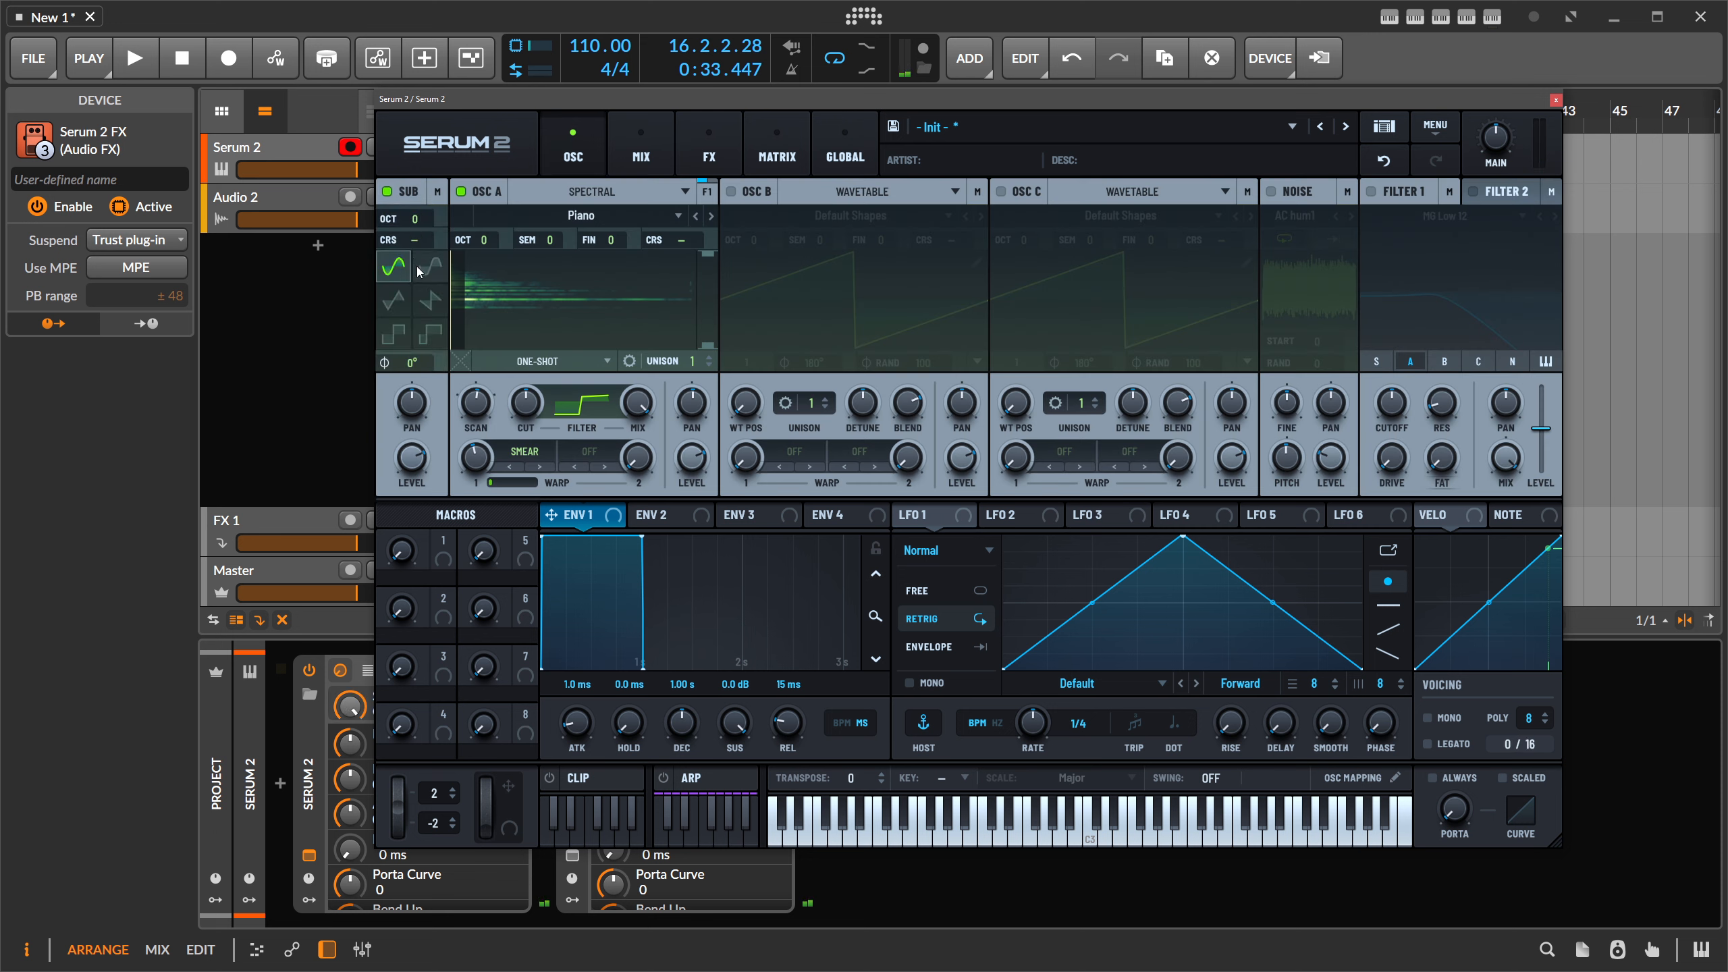
left_click_drag(418, 454, 416, 533)
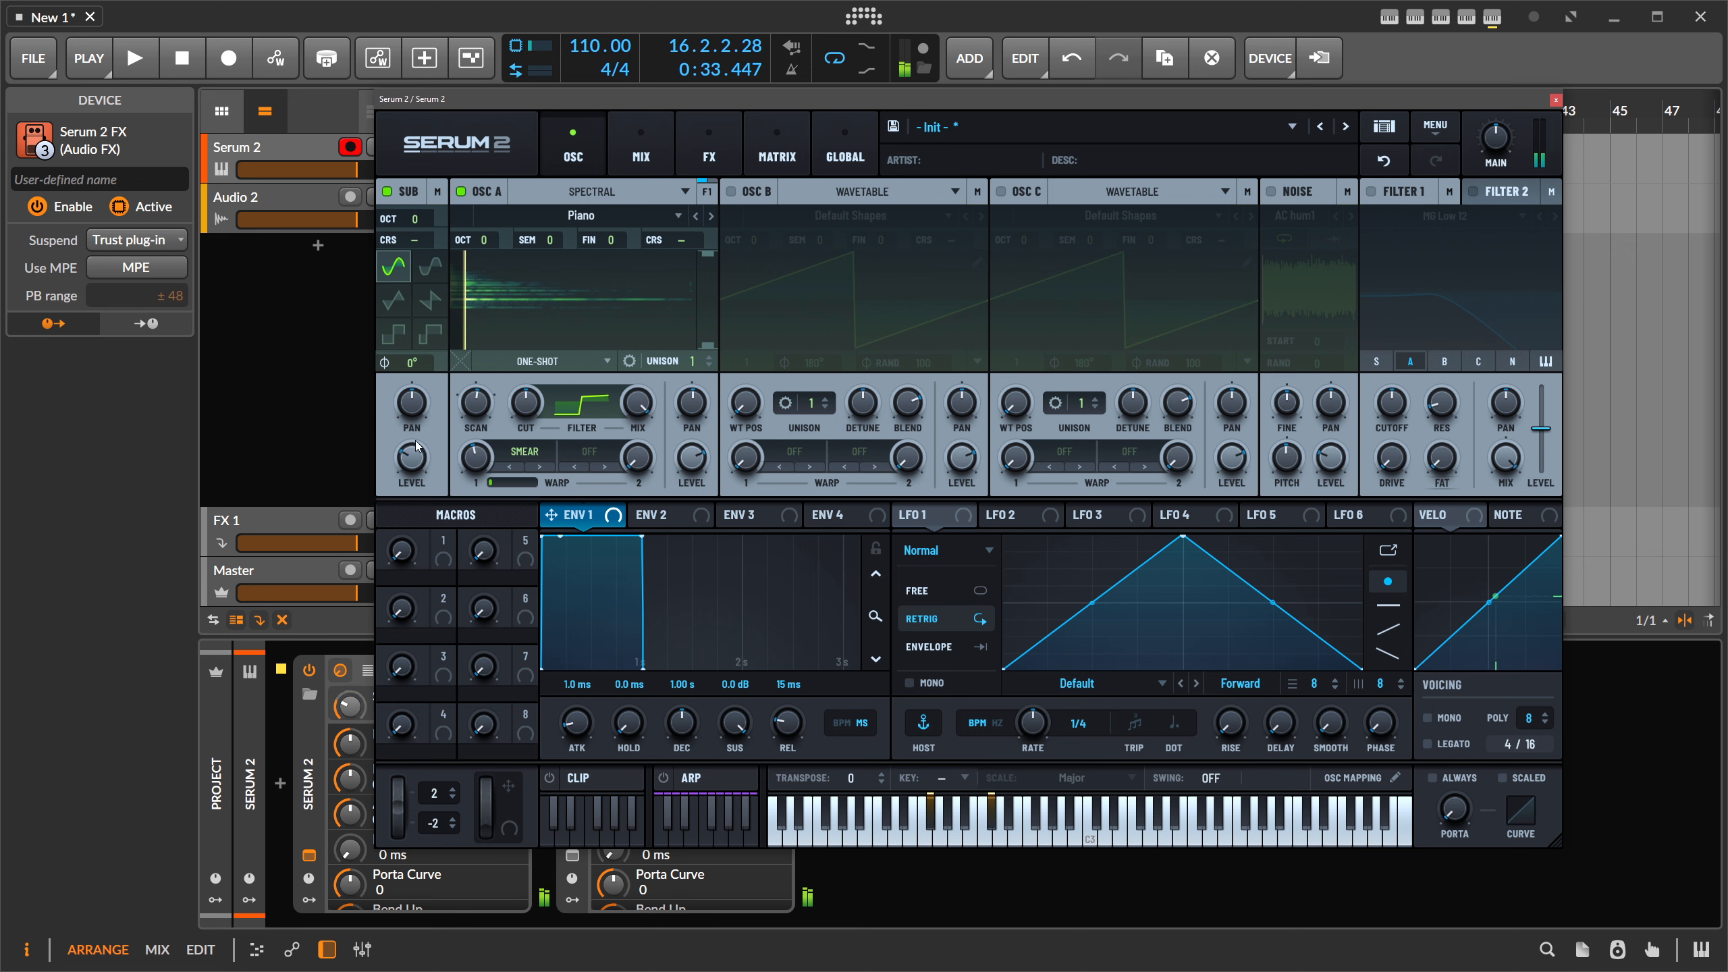
left_click(435, 300)
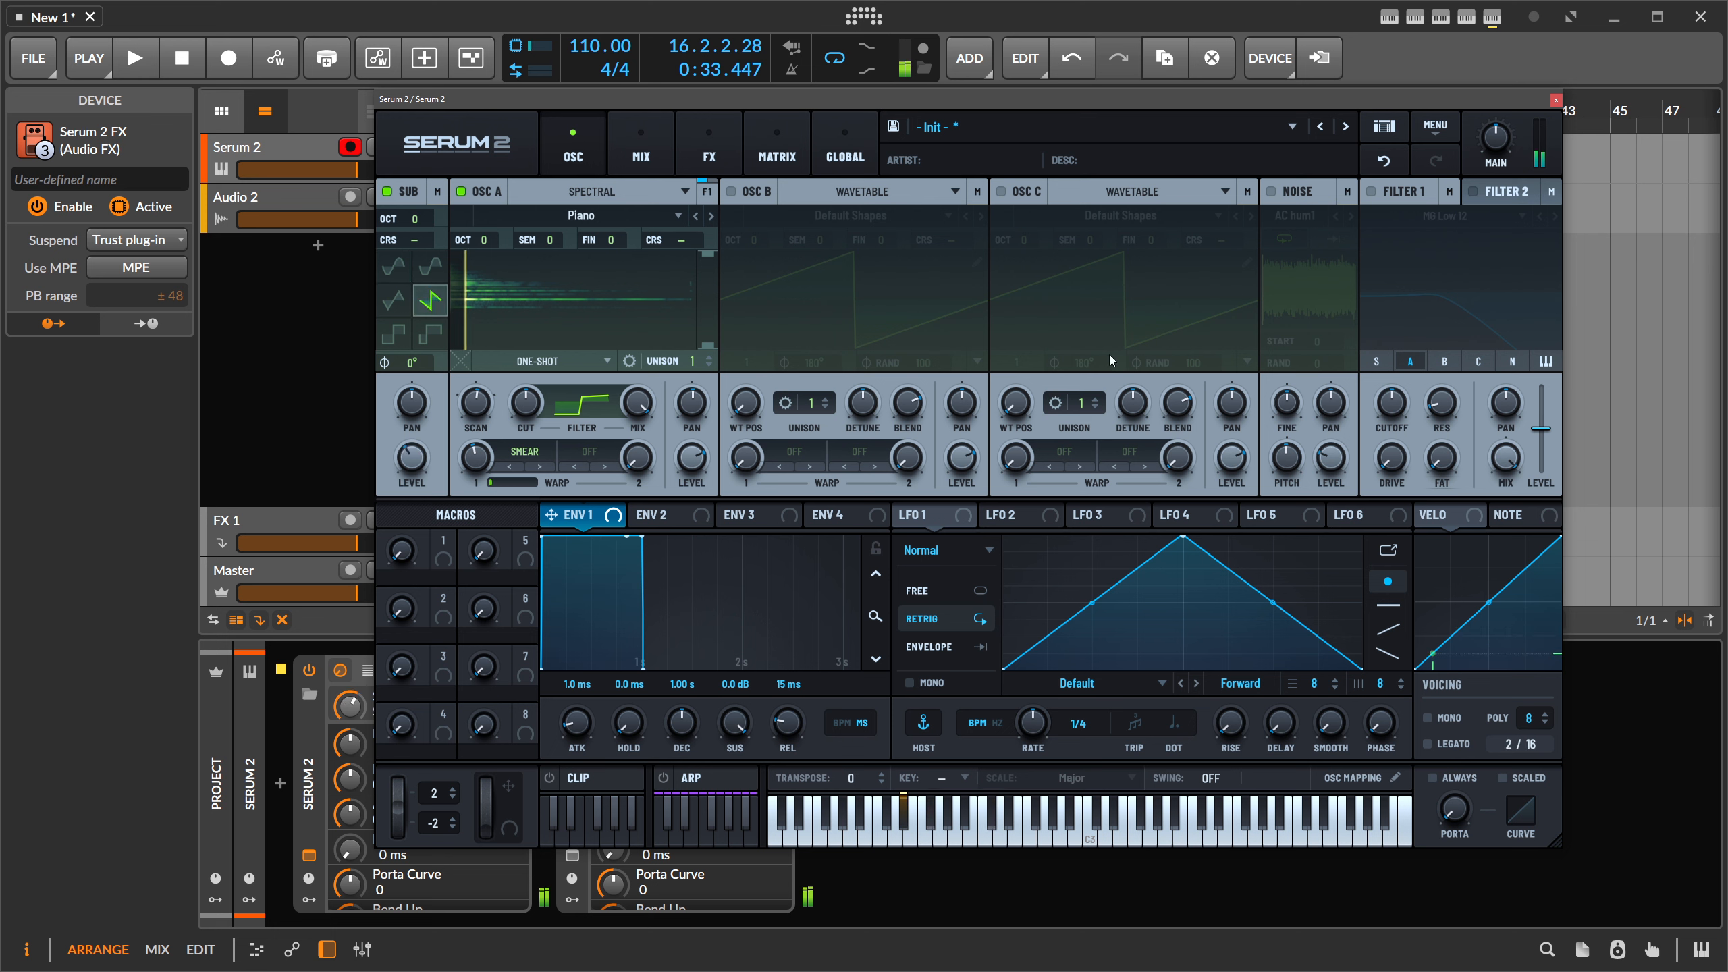
- Route the sub alone into Filter 1, enable it, and set a low cutoff around 604 Hz
left_click(1376, 361)
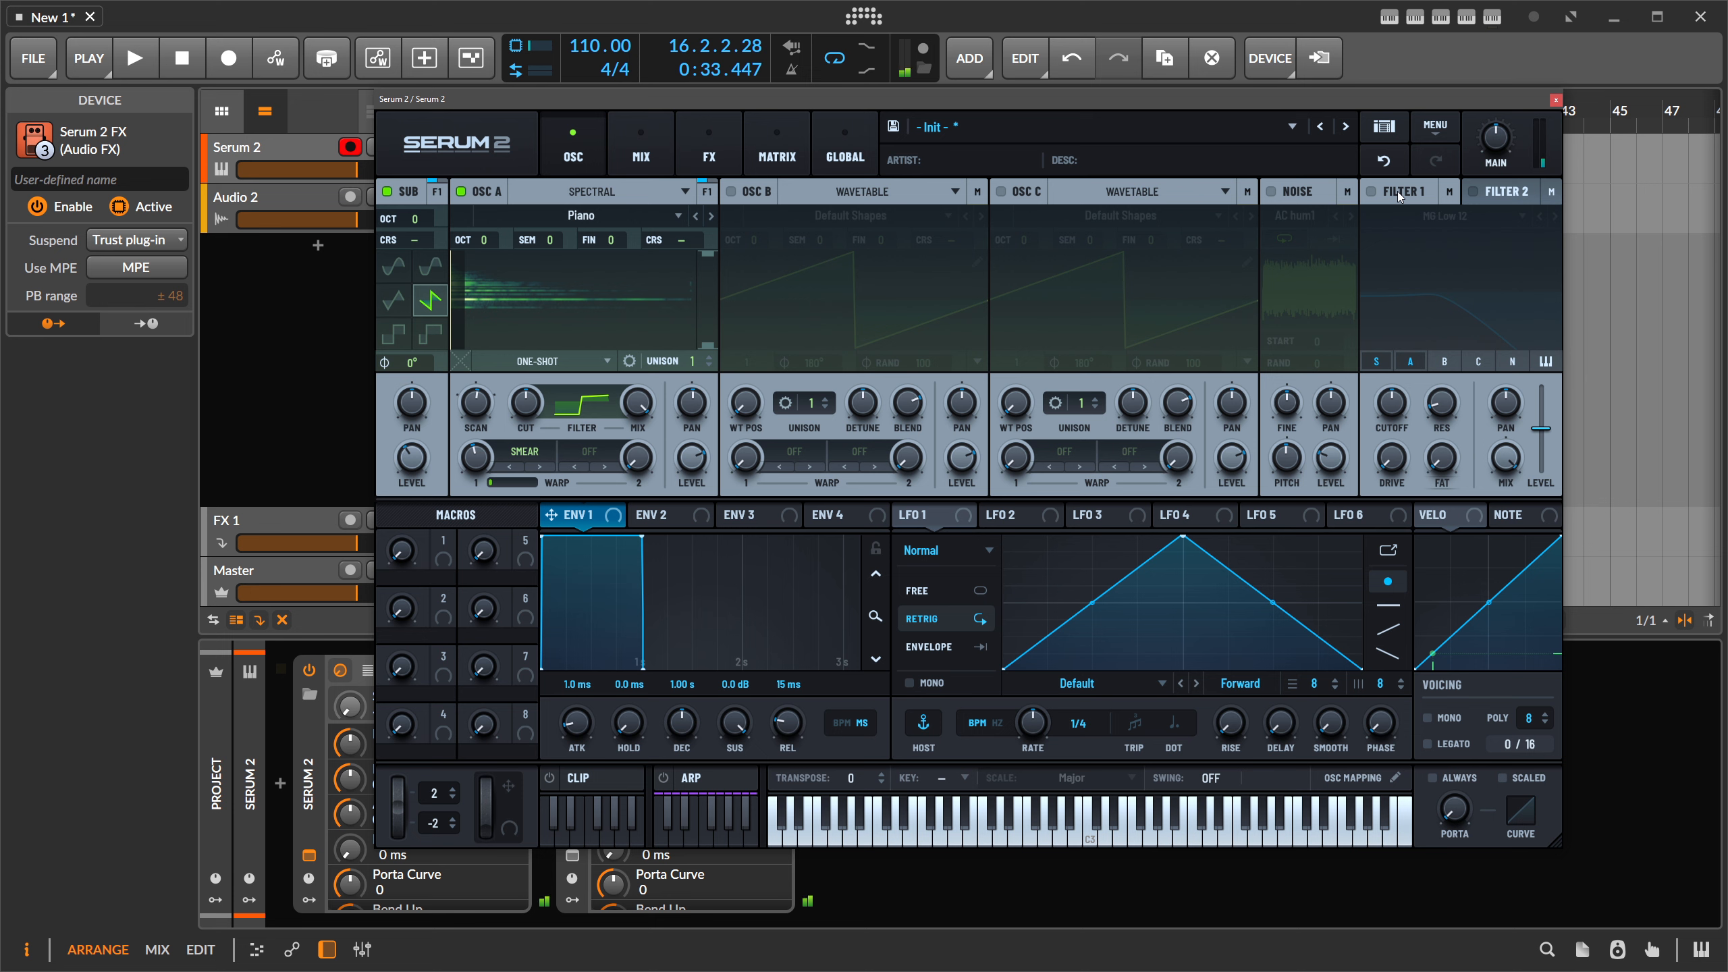
left_click(1373, 195)
mouse_move(1400, 407)
left_mouse_down()
mouse_move(1396, 427)
mouse_move(1411, 393)
left_mouse_up()
left_click(1410, 361)
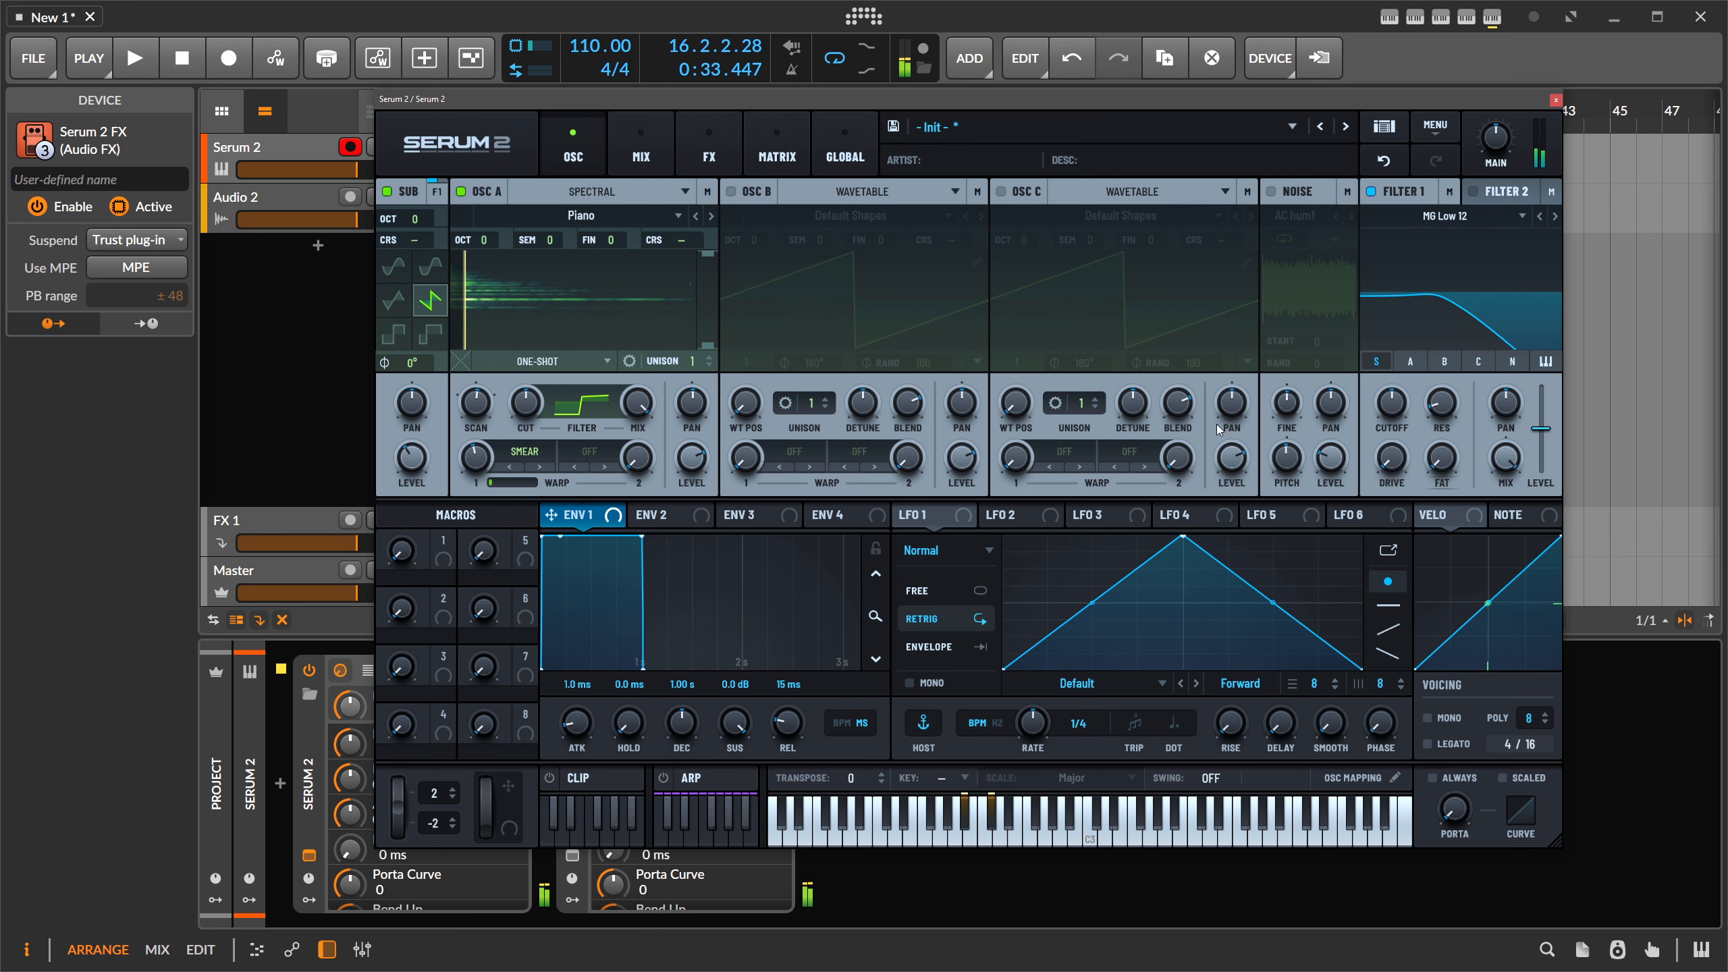
mouse_move(492, 446)
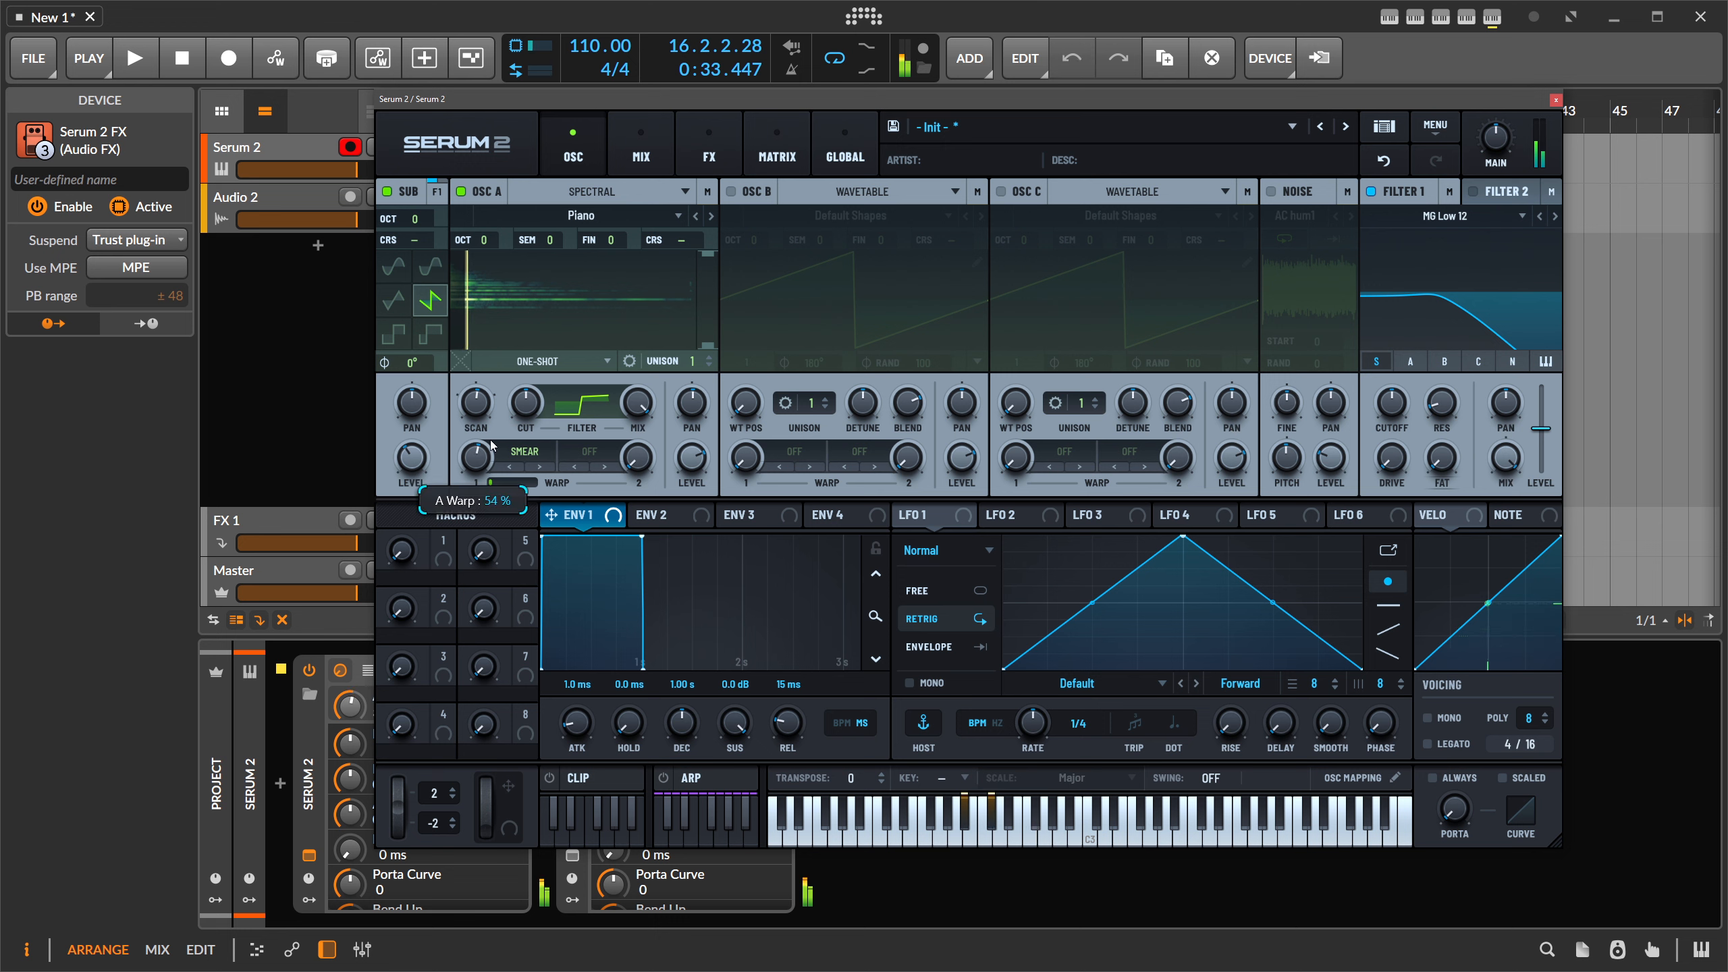
mouse_move(697, 455)
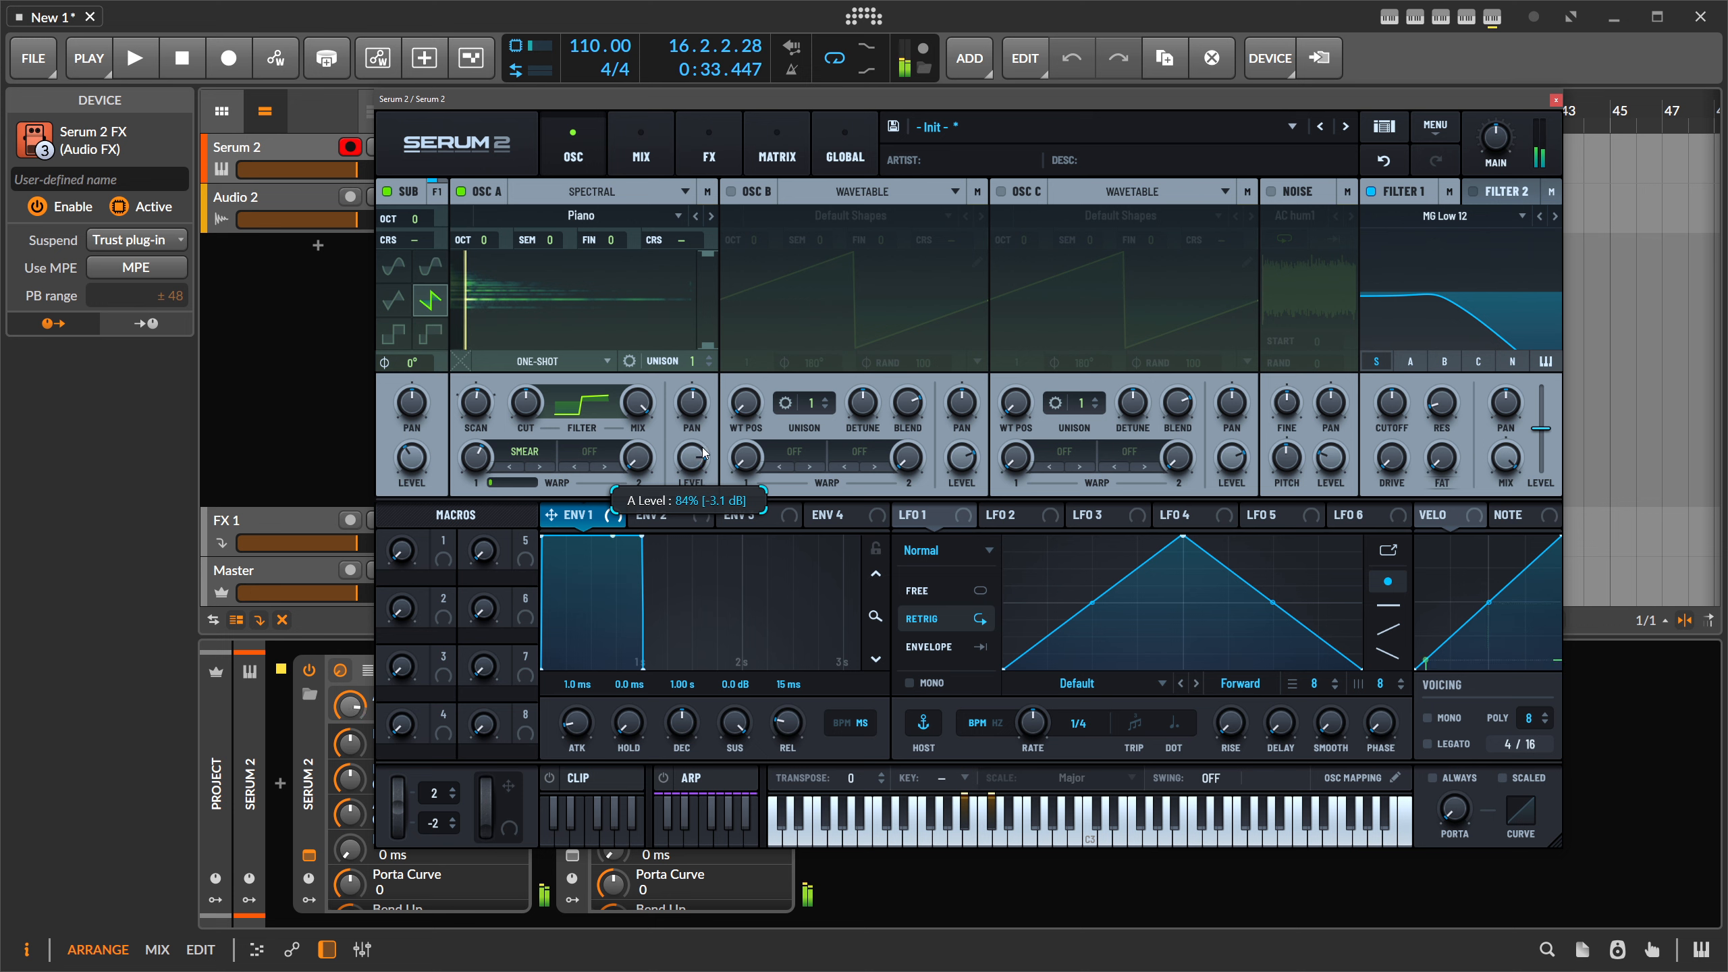
- Enable Oscillator B and set Osc A's second warp to PD (B) at about 39%
left_click(732, 193)
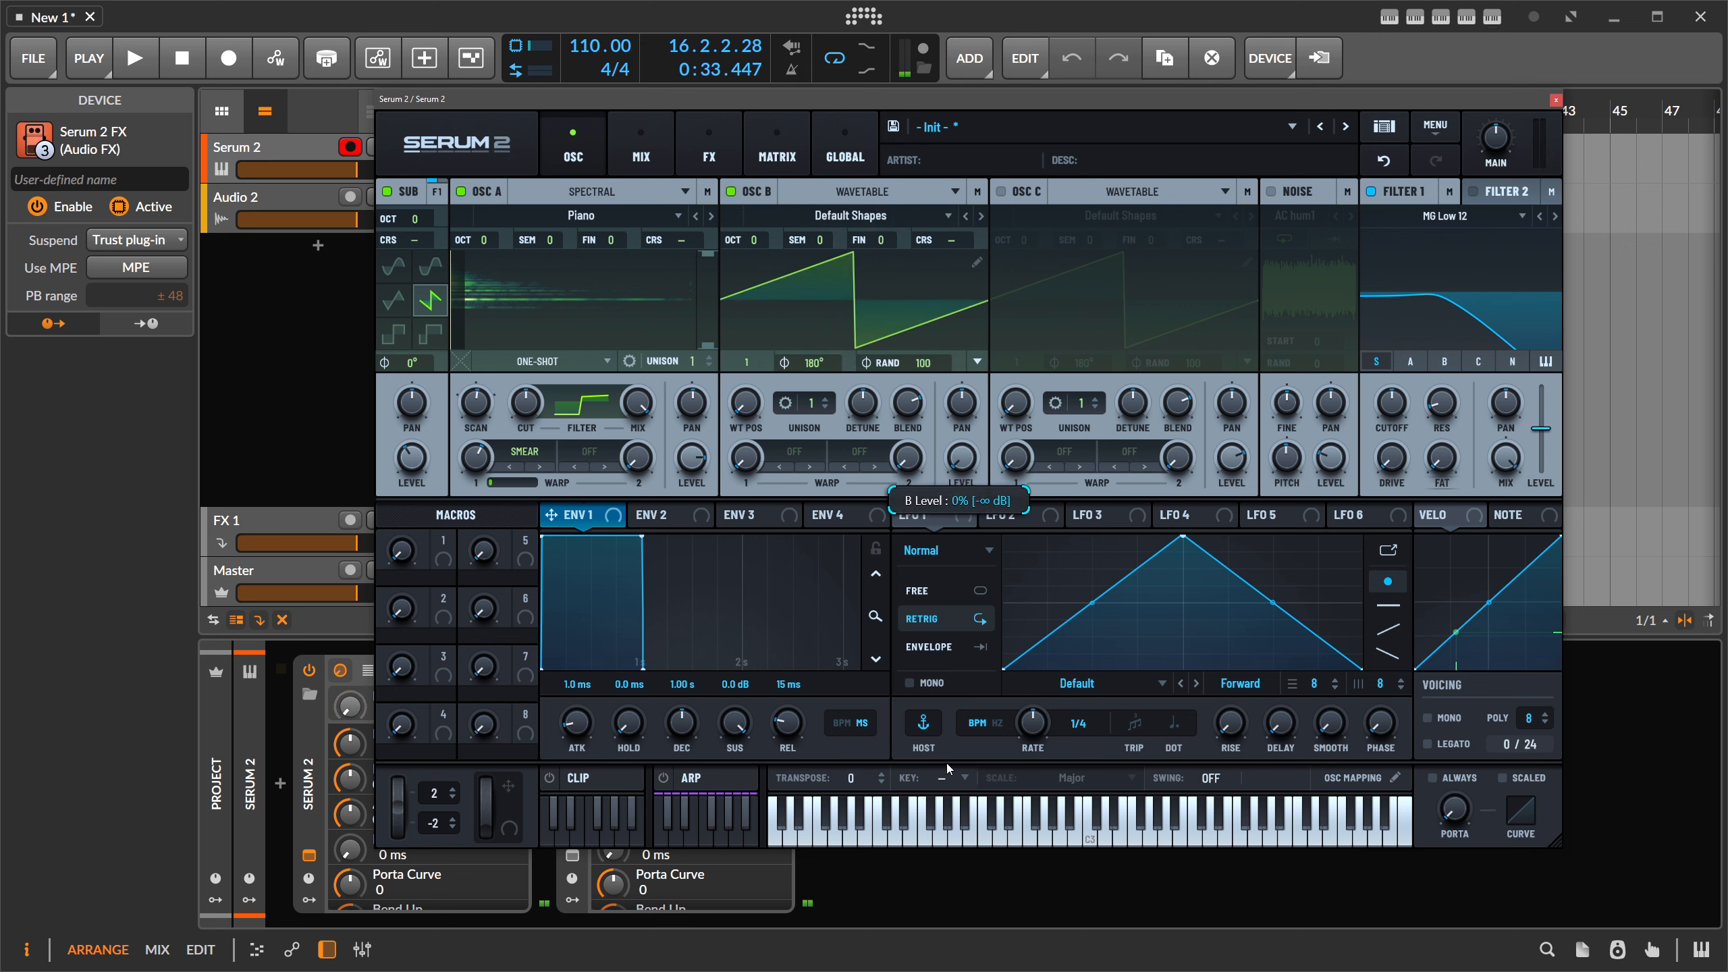
left_click(587, 453)
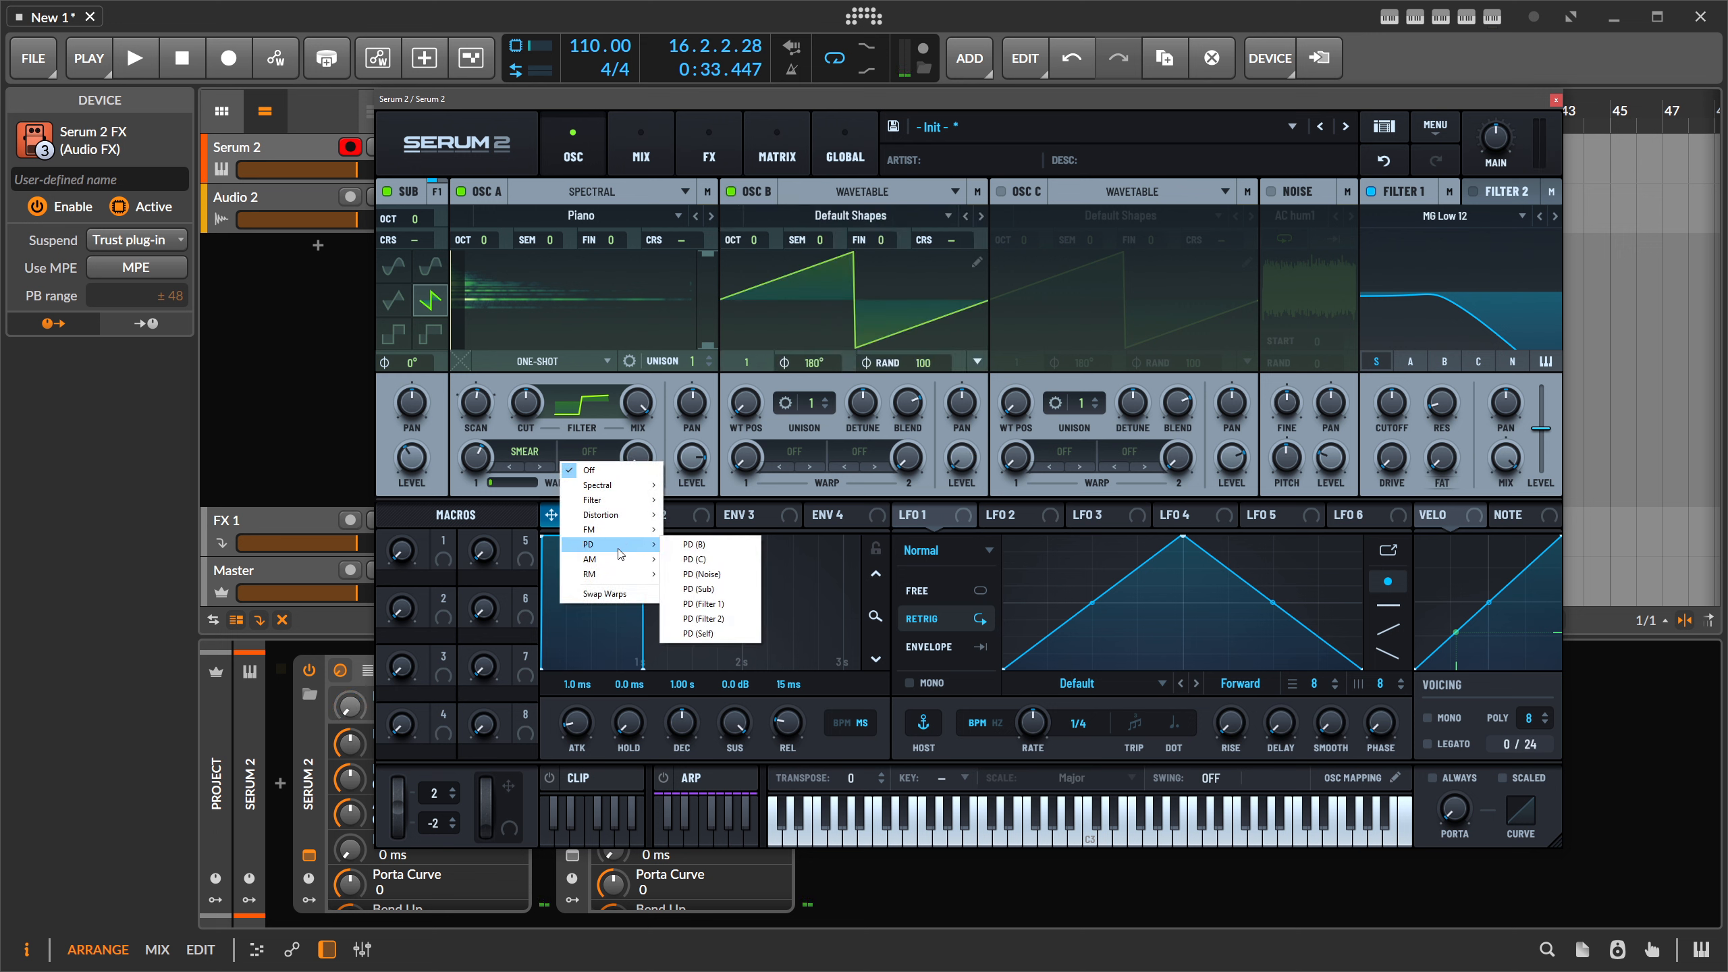
mouse_move(619, 538)
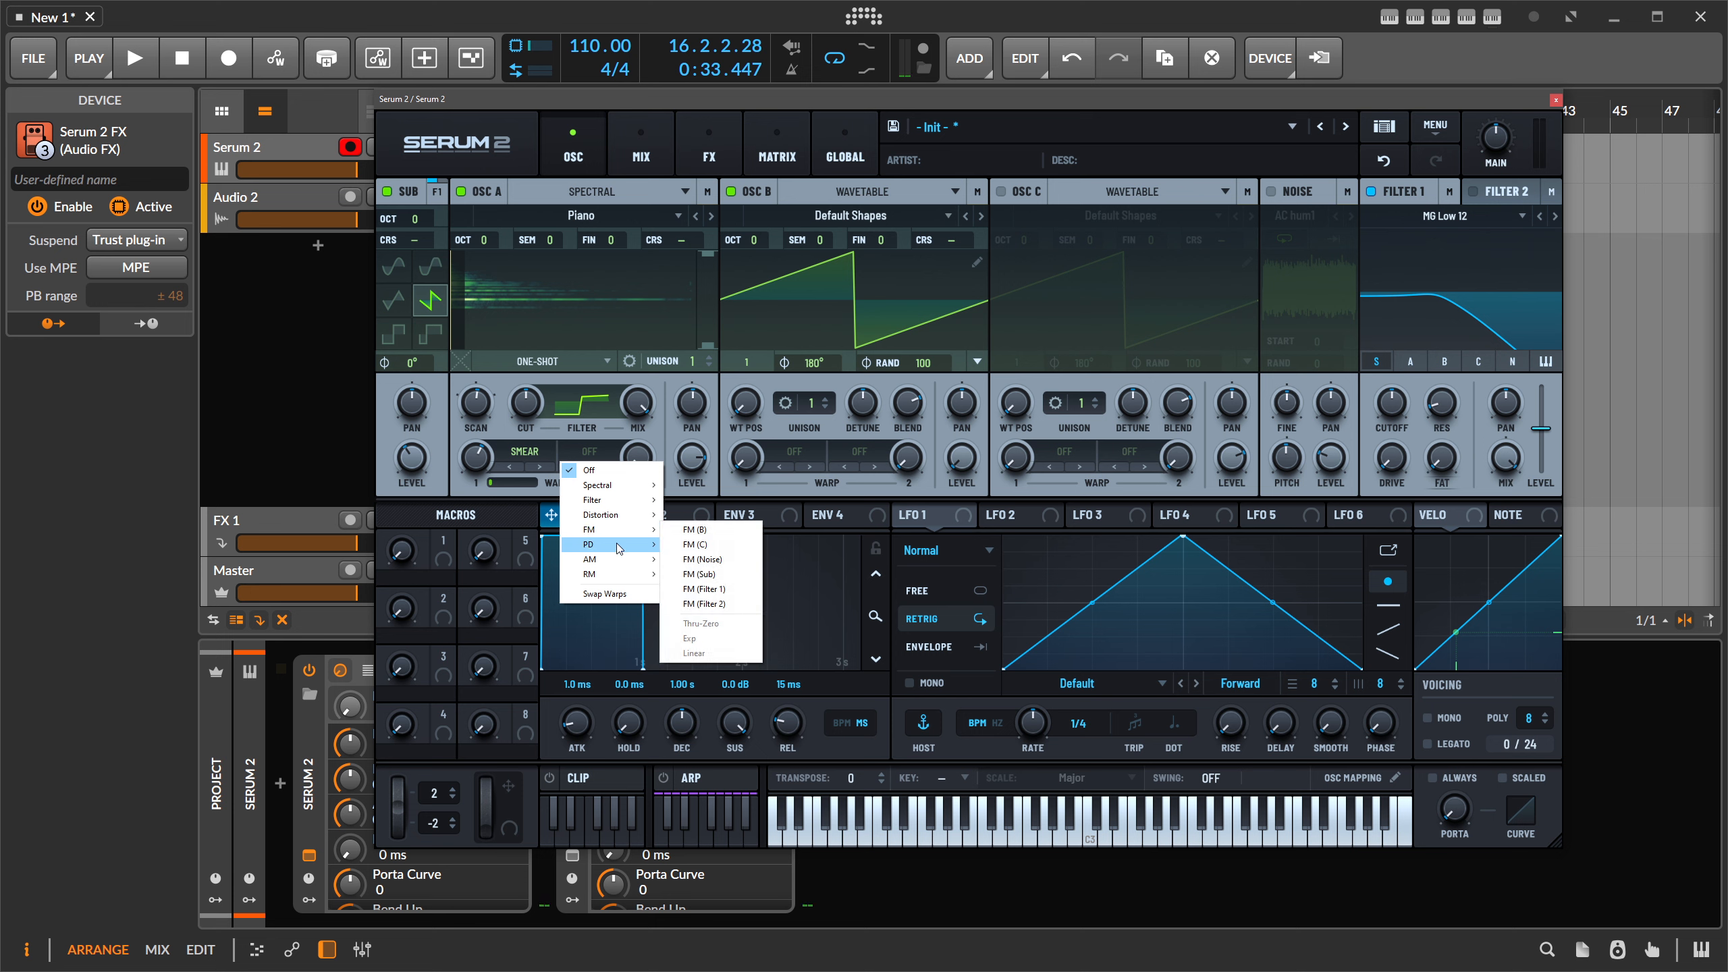
left_click(706, 549)
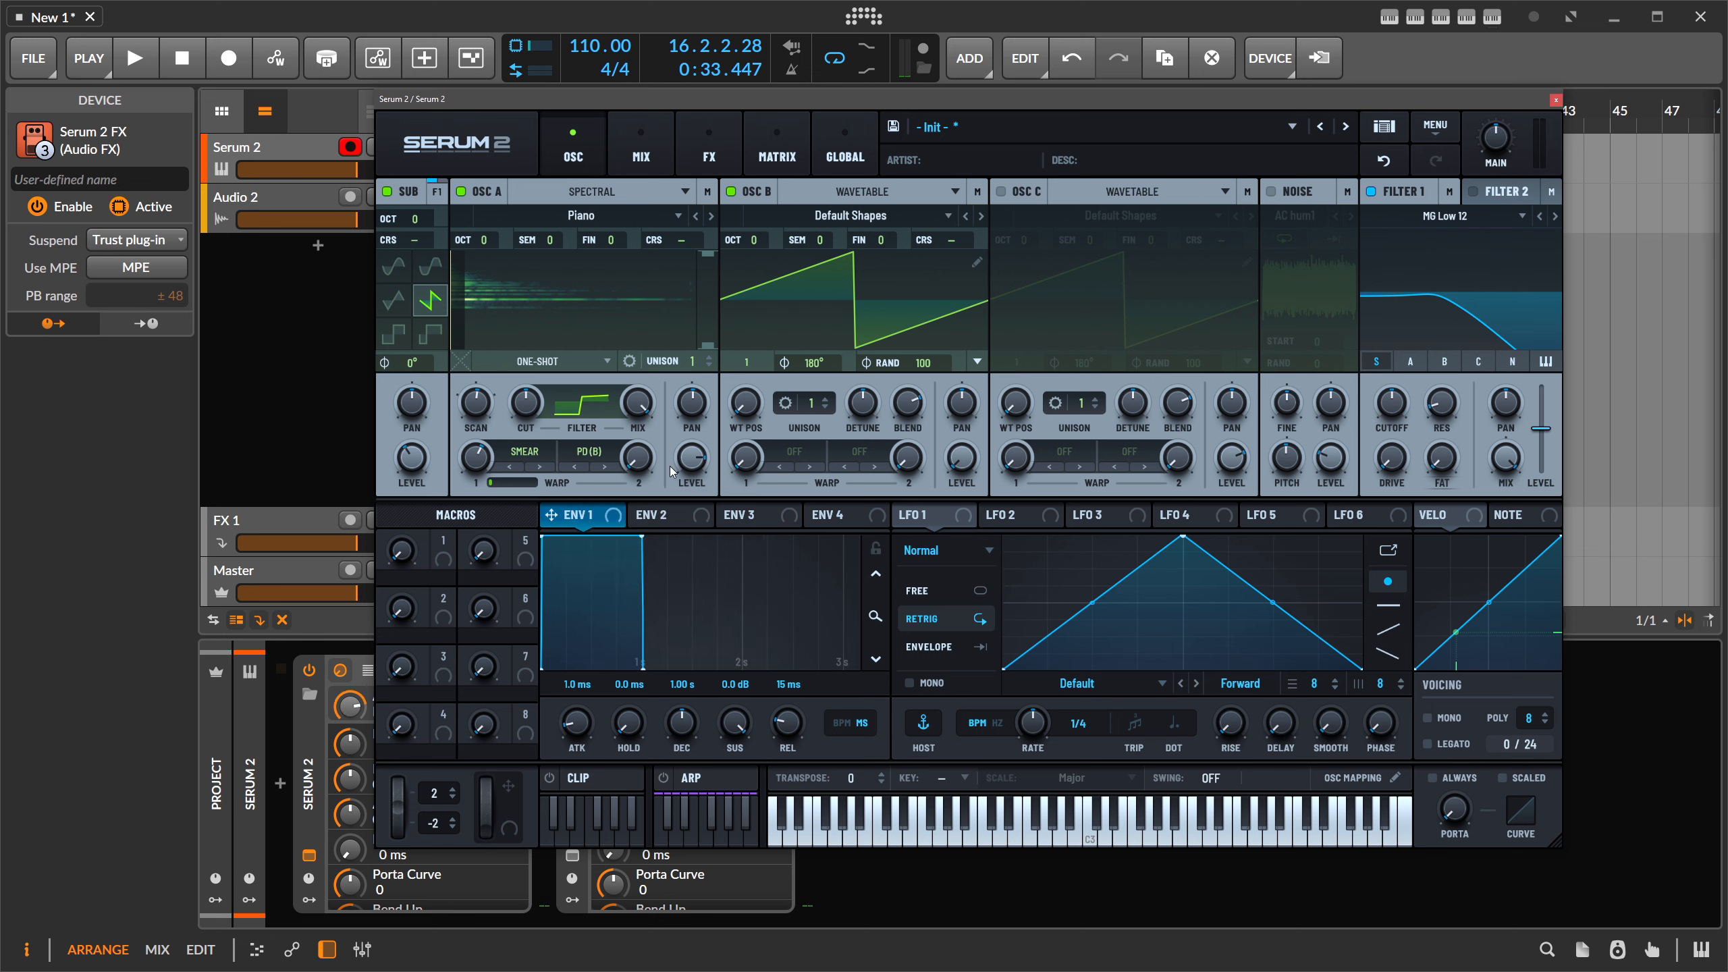
left_click_drag(637, 459, 643, 411)
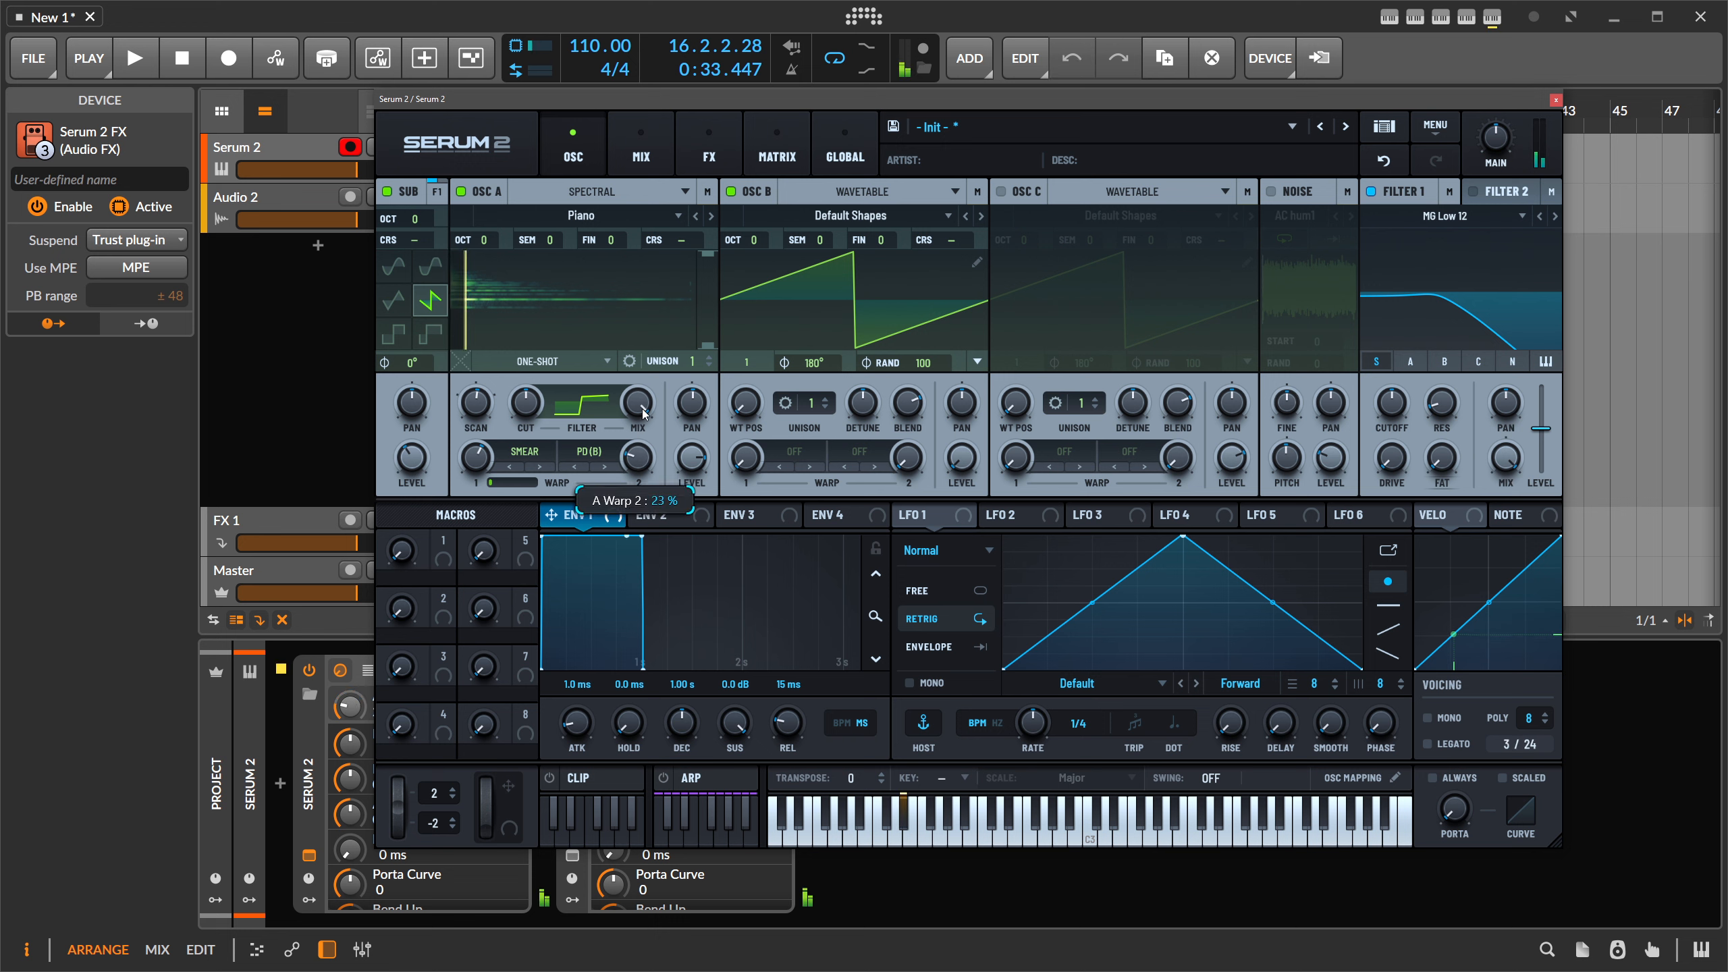
left_click_drag(685, 339, 698, 412)
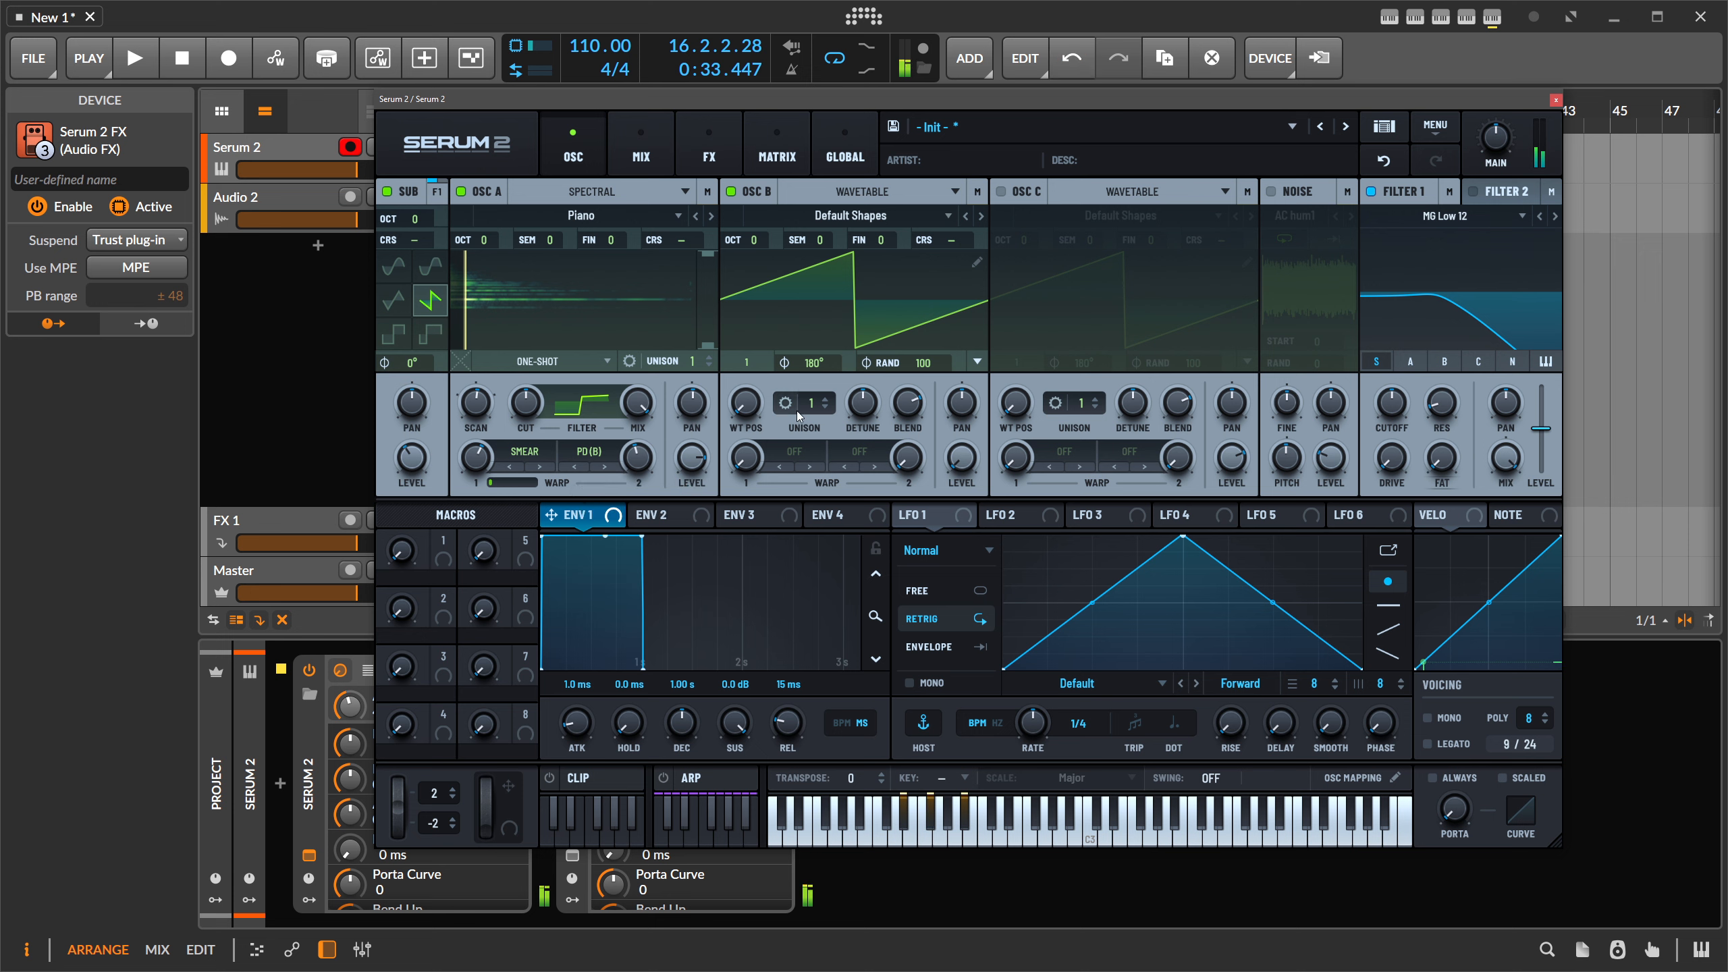
- Give Osc B 10 unison voices with lower detune and raise it to +2 octaves
left_click_drag(811, 403, 825, 336)
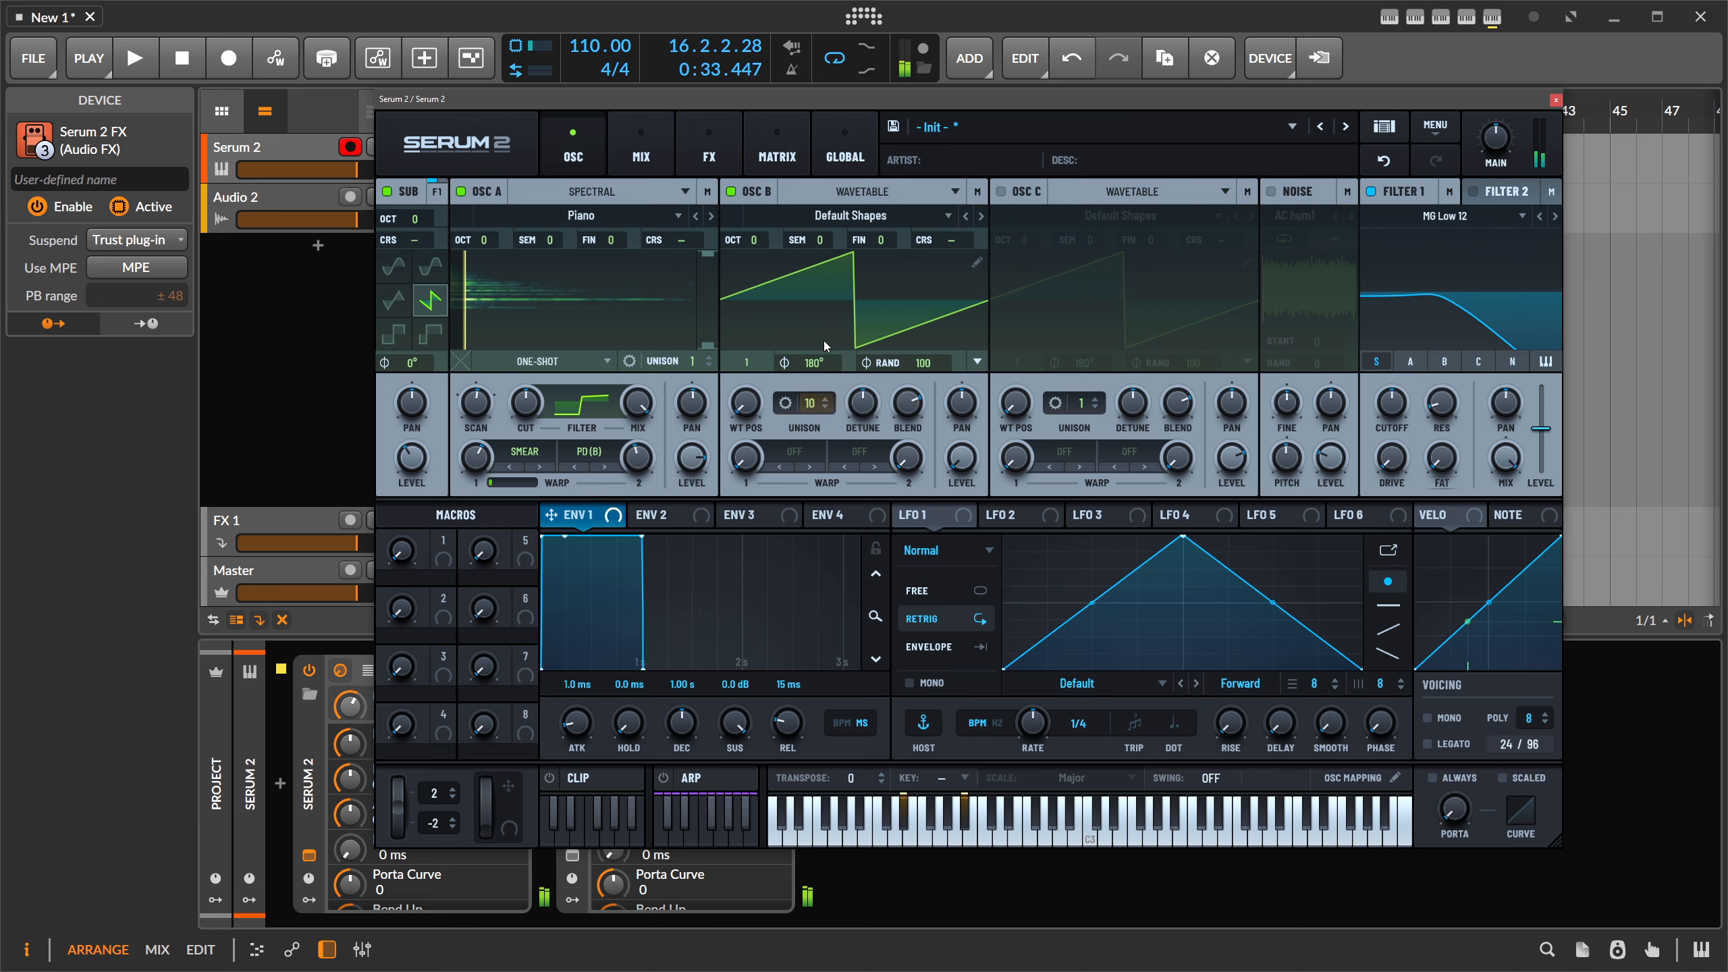
left_click_drag(863, 403, 866, 451)
left_click_drag(644, 460, 644, 459)
left_click_drag(756, 243, 767, 222)
left_click_drag(764, 244, 761, 219)
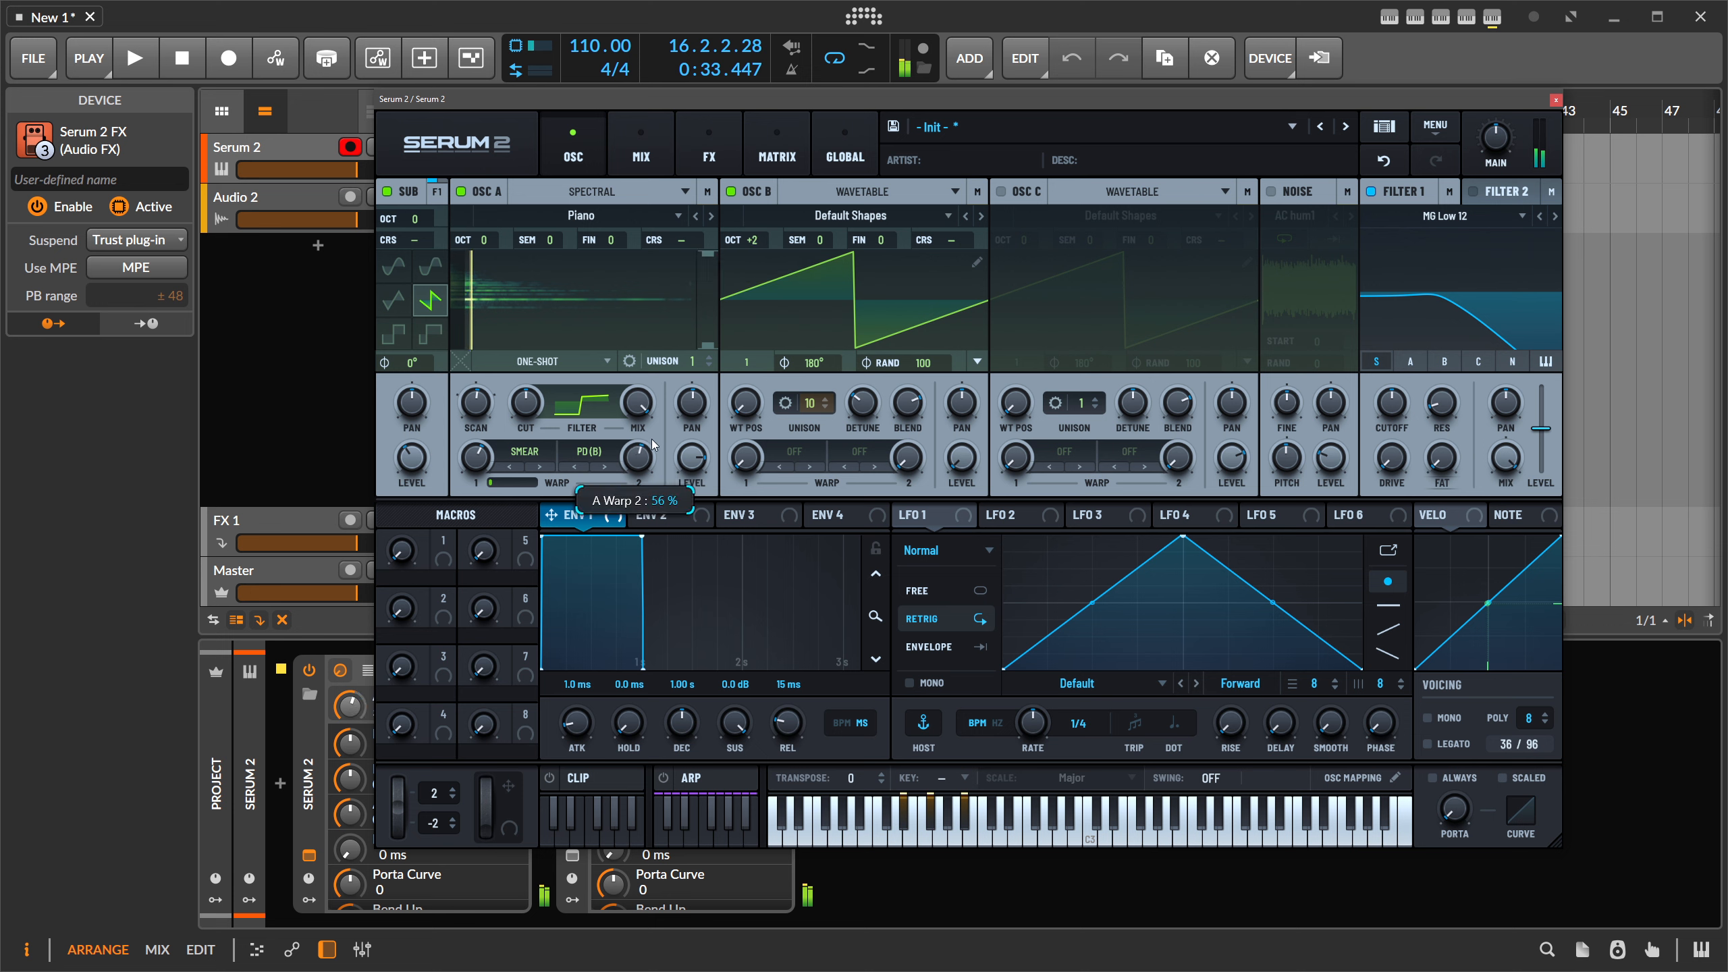
- Route Osc A through Filter 1 and lower the cutoff frequency
left_click(1408, 364)
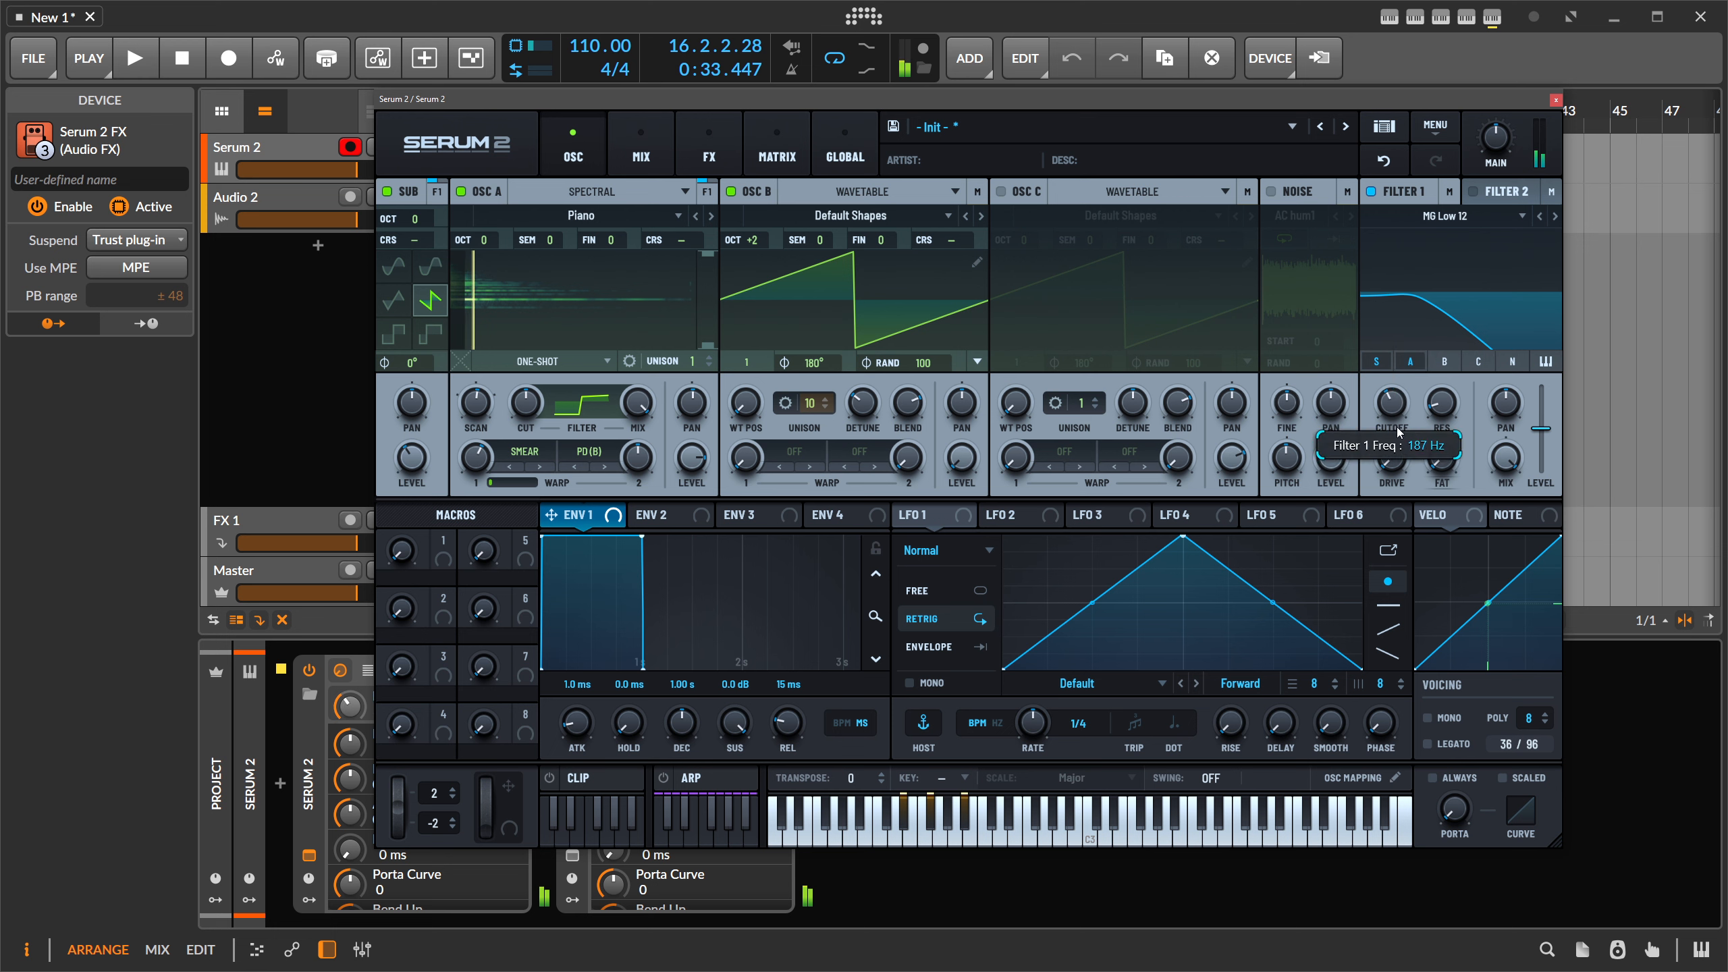
left_click_drag(1408, 363, 1378, 417)
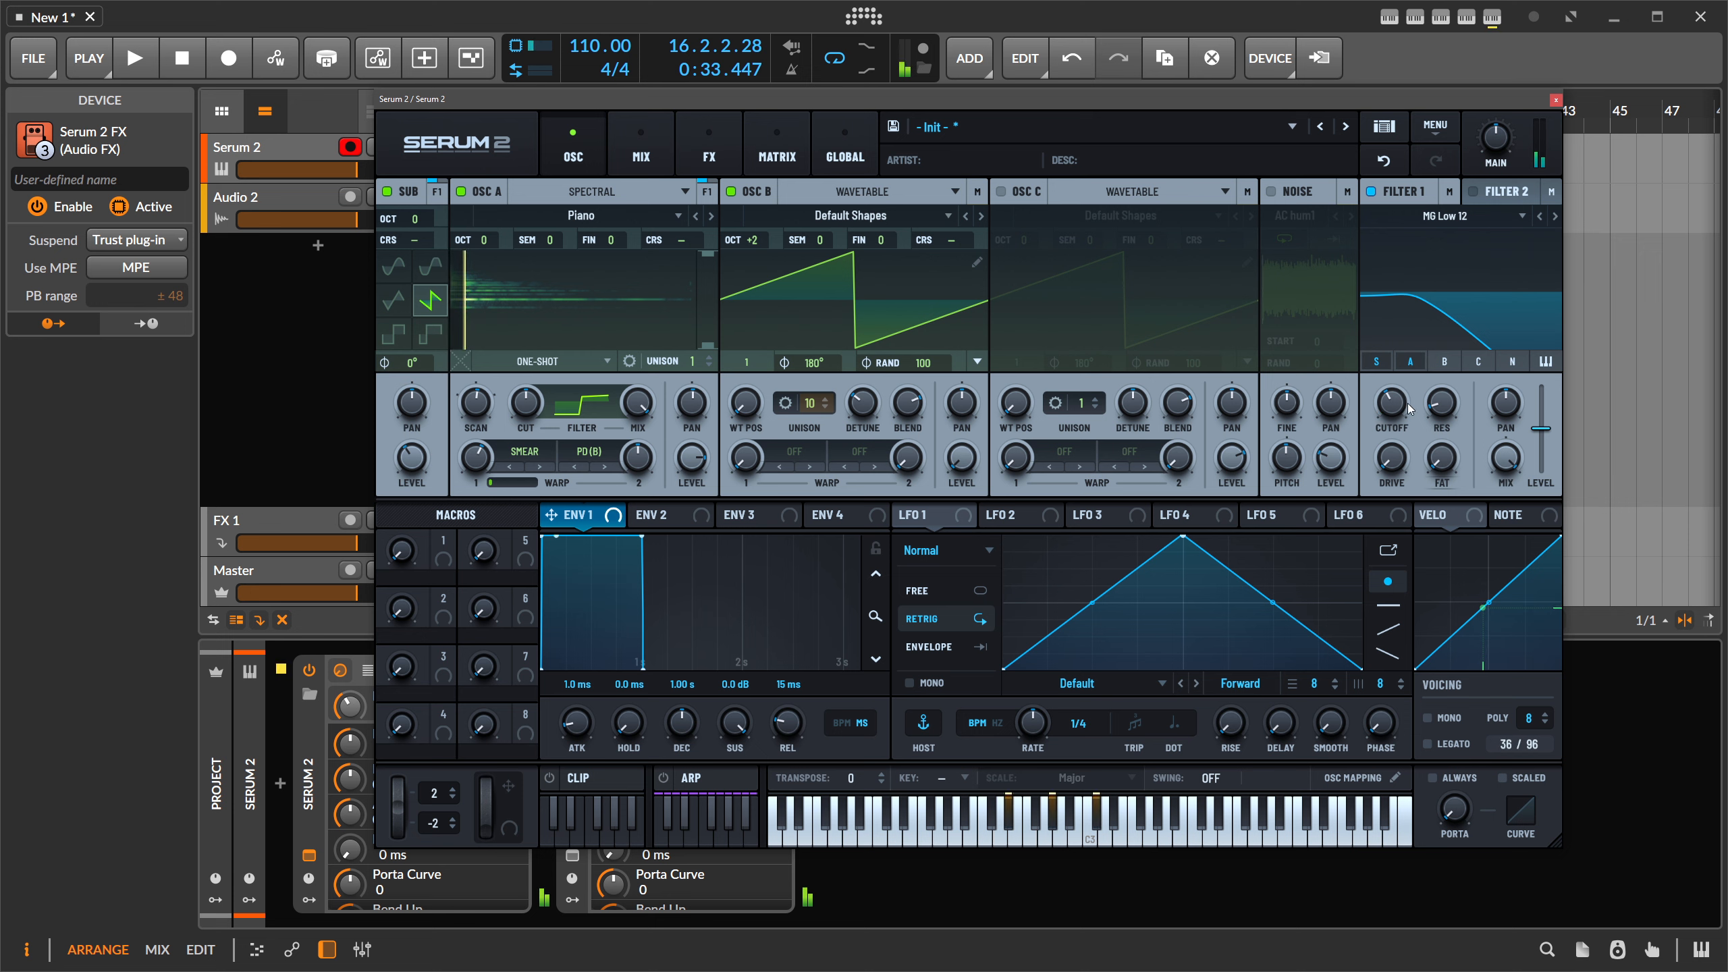
left_click_drag(1409, 409, 1406, 390)
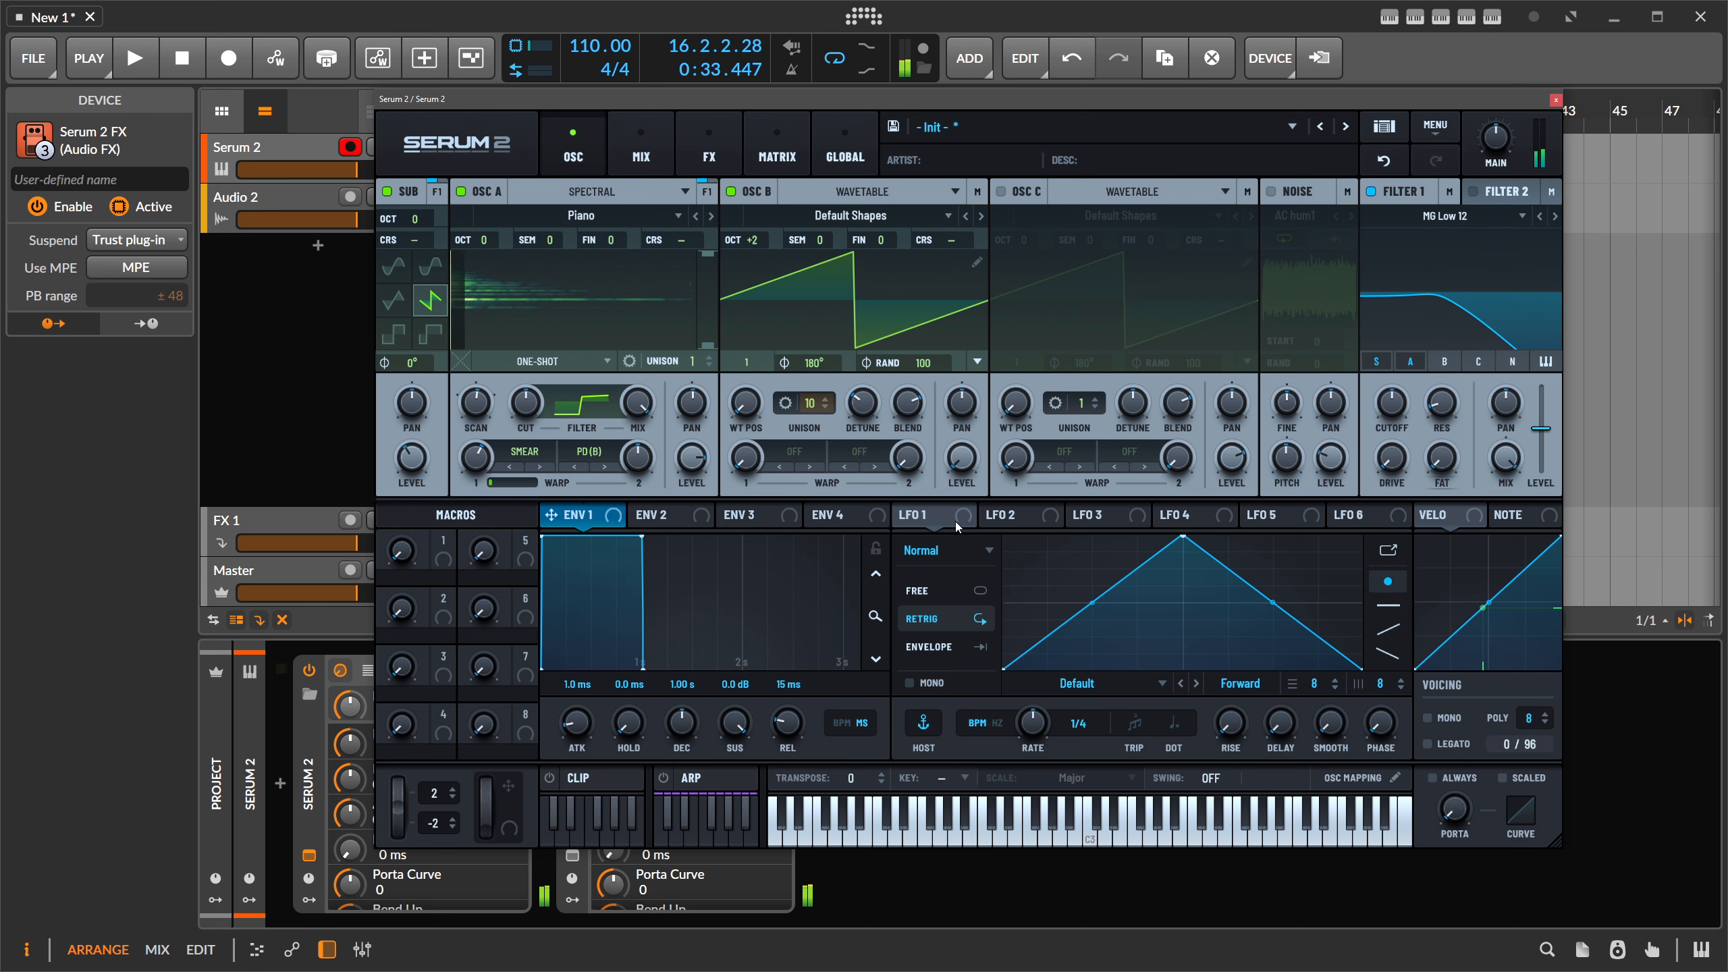
- Make LFO 1 a Chaos: Lorenz modulator and assign it to Filter 1 cutoff
left_click(949, 550)
left_click(950, 601)
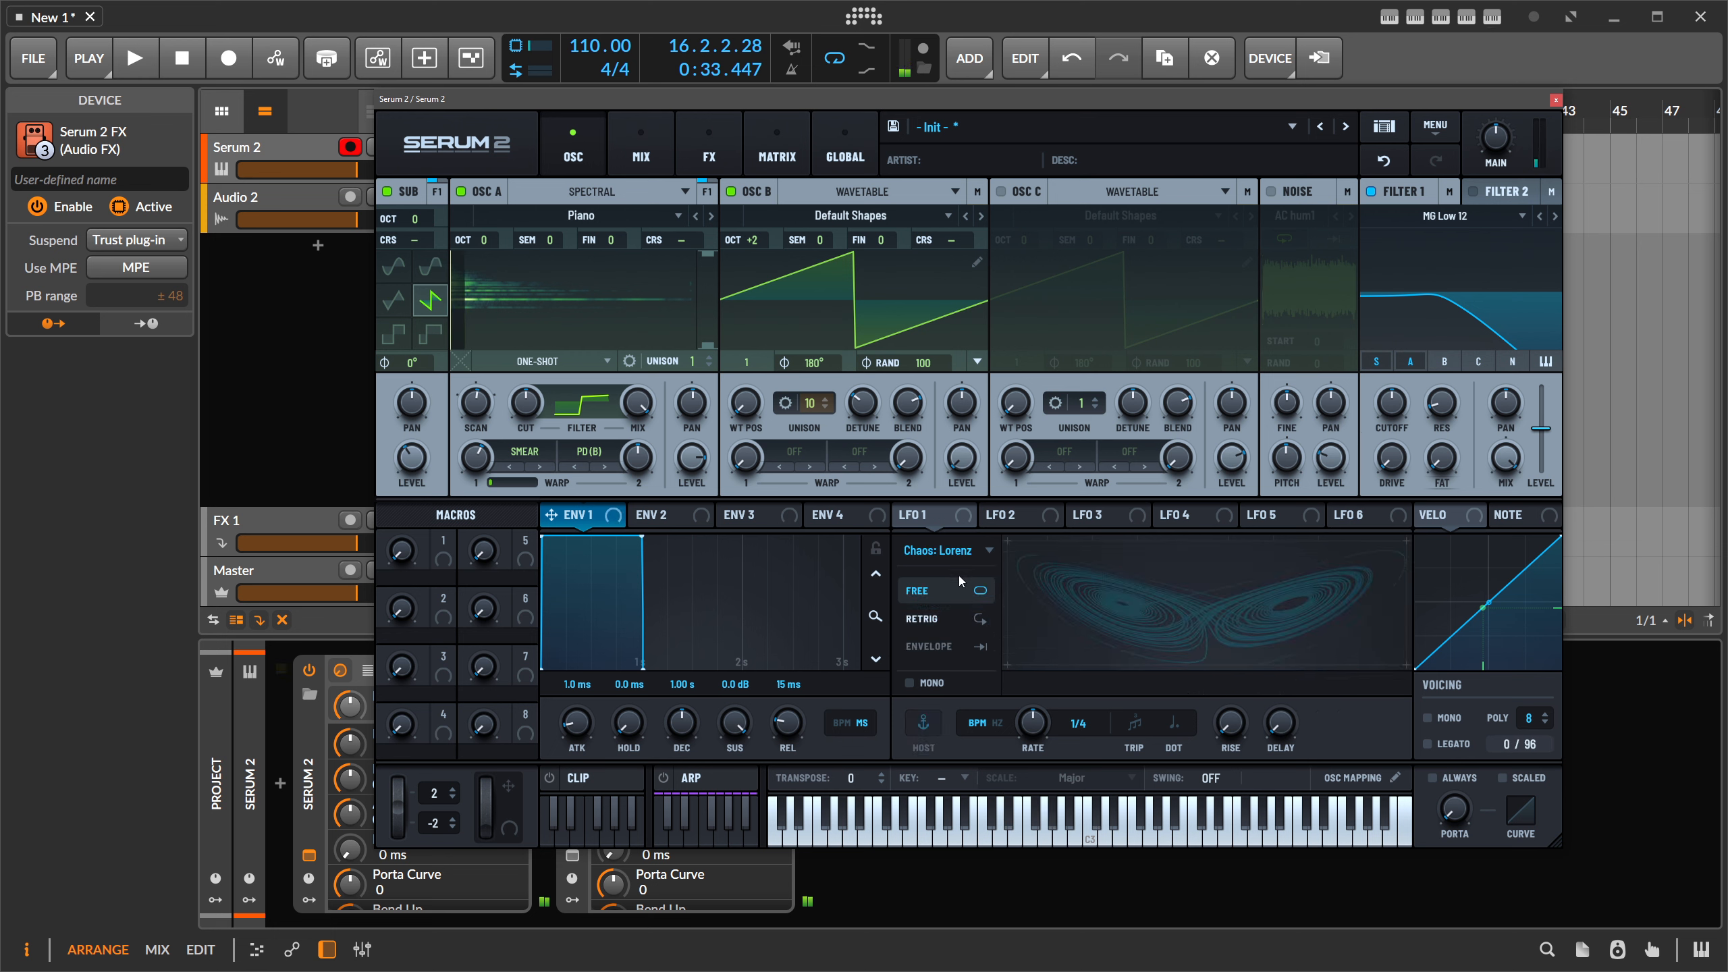
left_click_drag(1032, 724, 1033, 738)
left_click_drag(919, 519, 1381, 379)
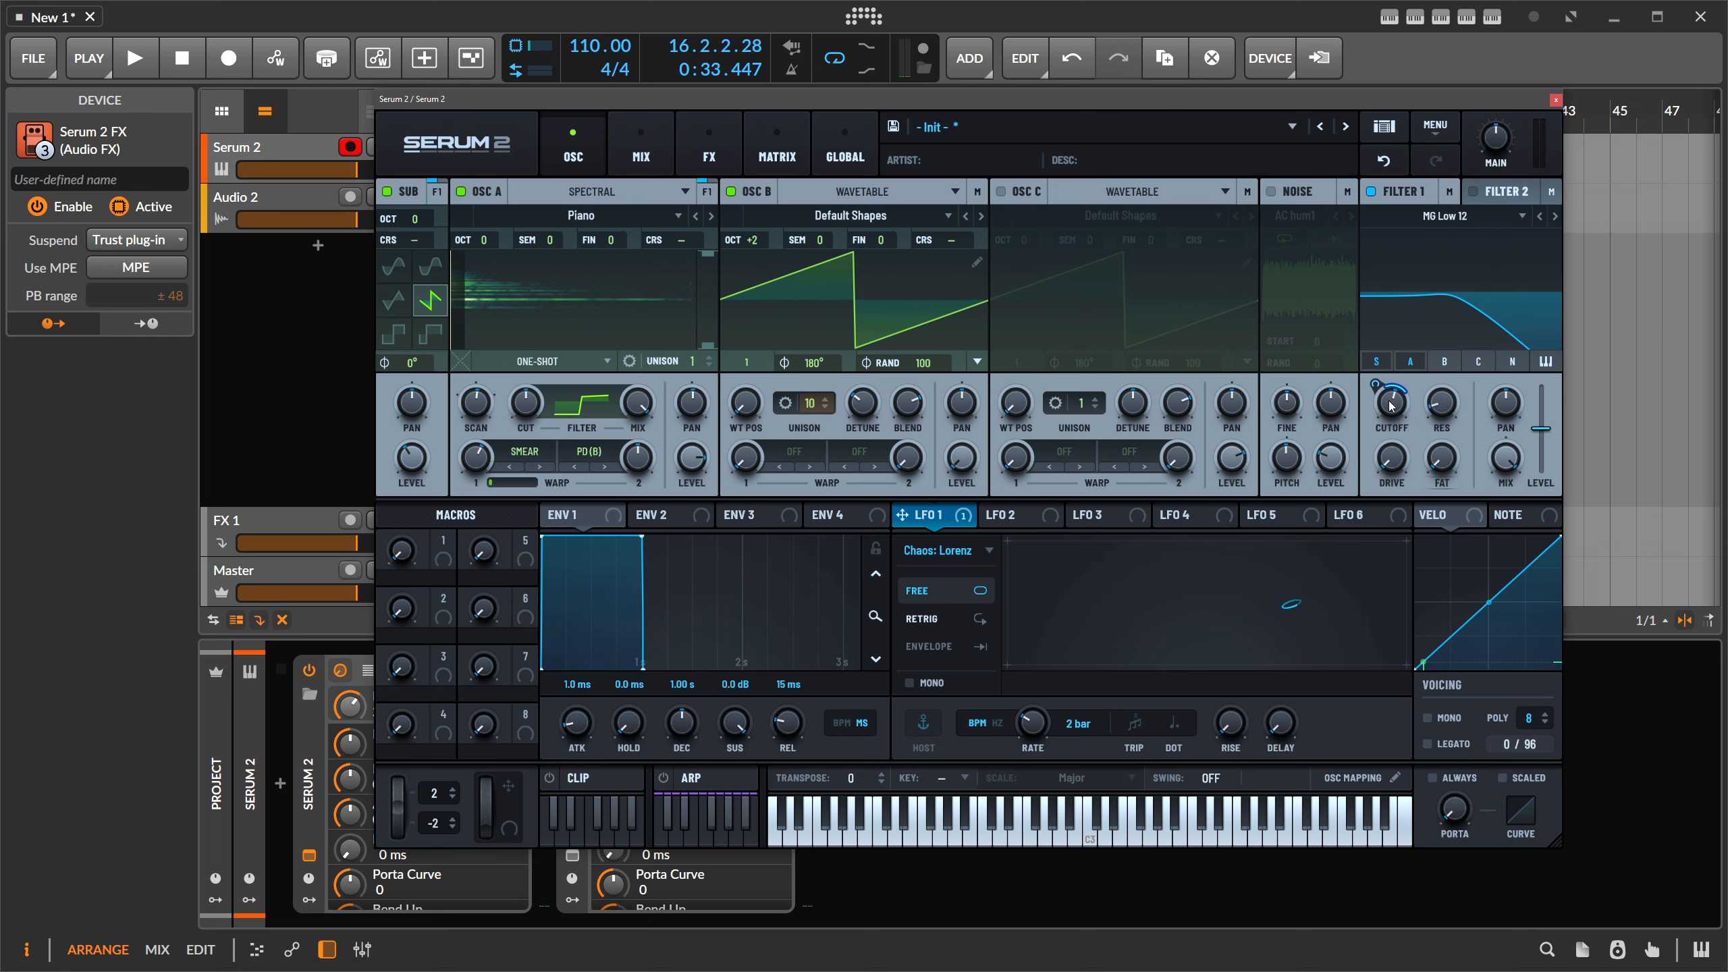
- Reduce LFO 1's modulation depth on Filter 1 cutoff to 11%
right_click(1390, 404)
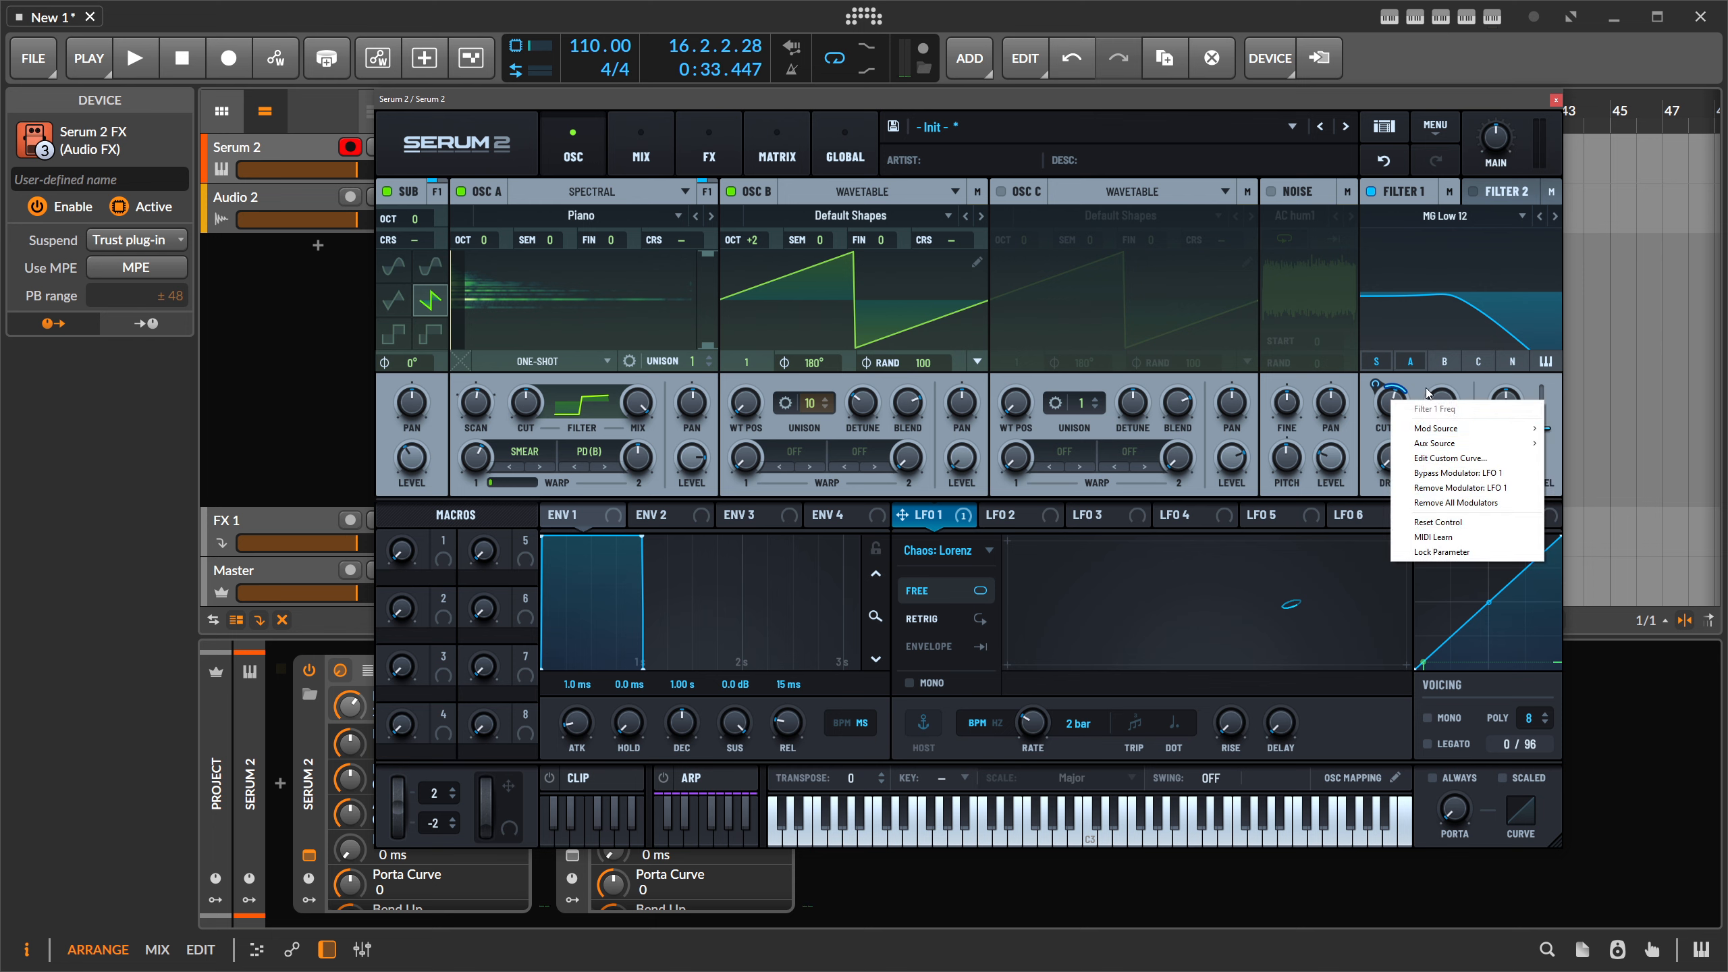
left_click(1426, 390)
right_click(1395, 403)
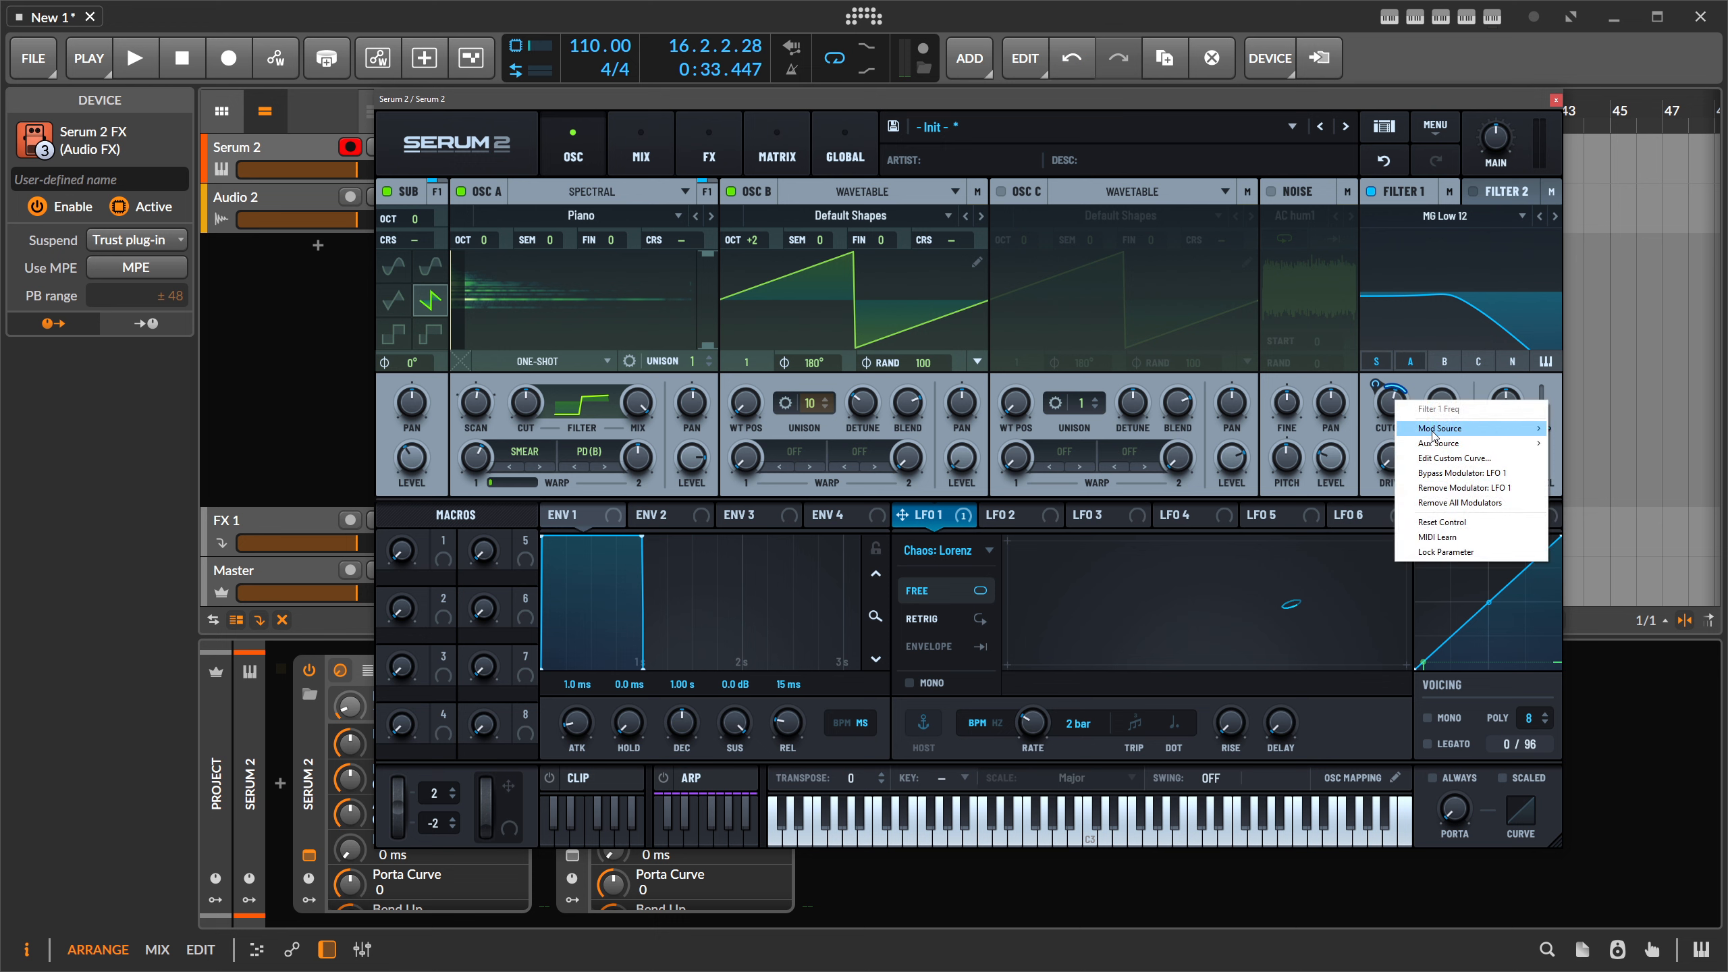
left_click(1429, 391)
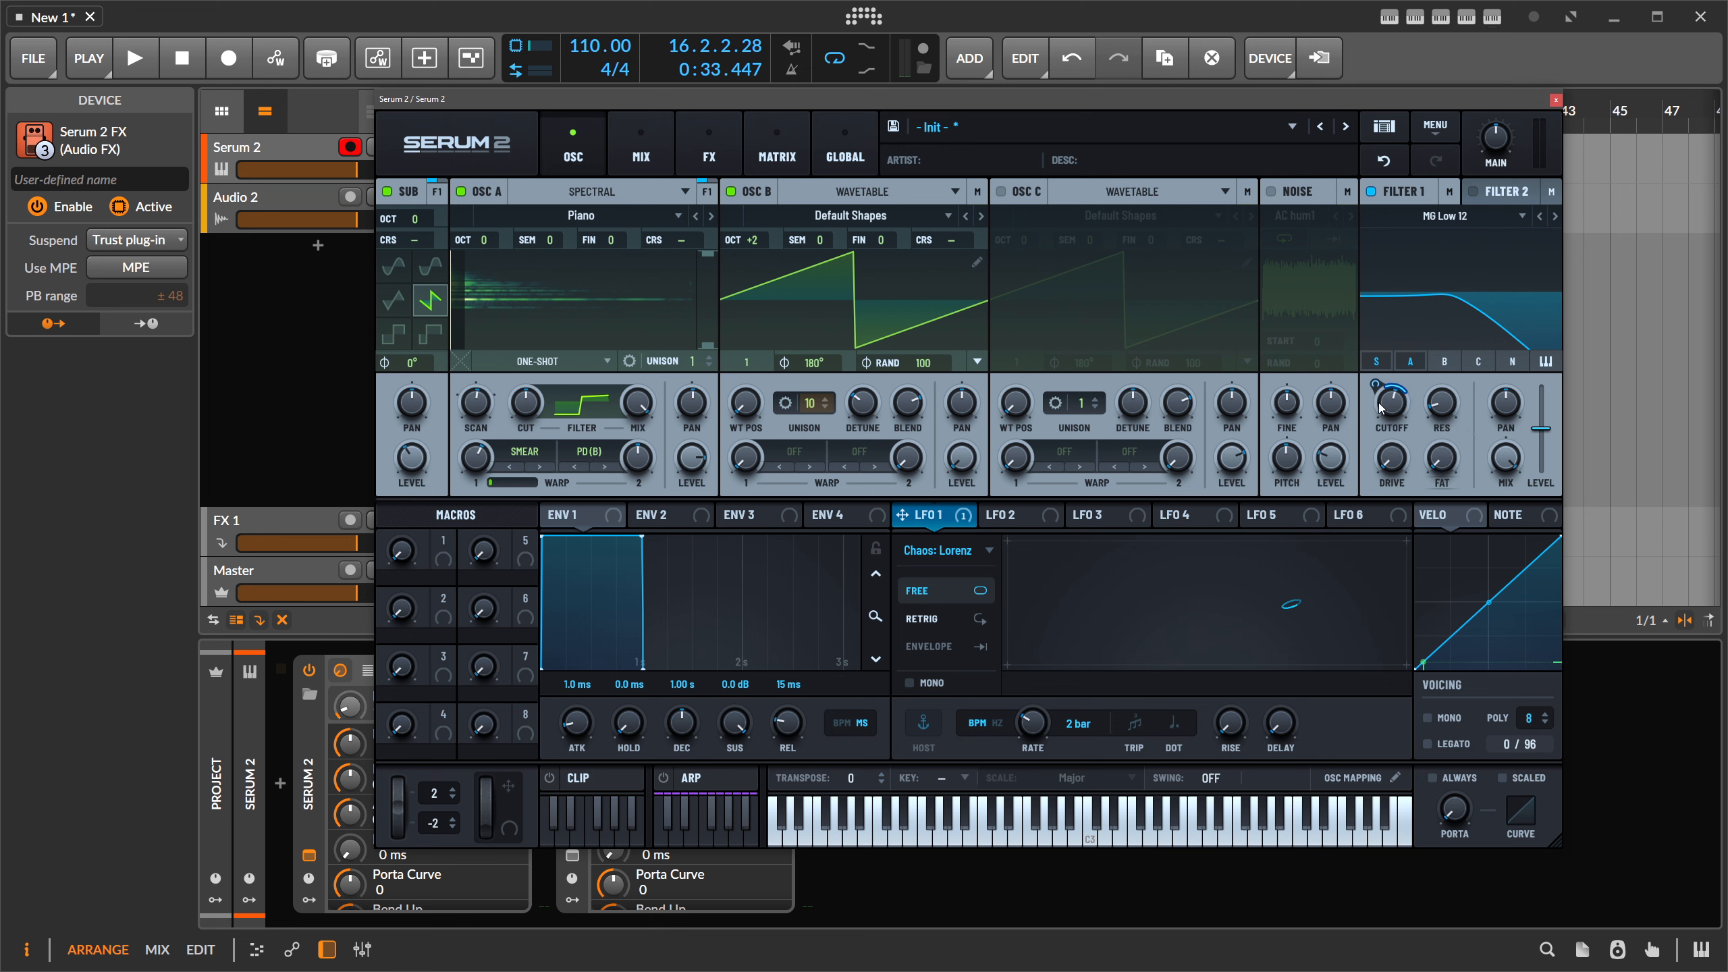
mouse_move(1374, 385)
left_mouse_down()
mouse_move(1371, 400)
mouse_move(1378, 371)
mouse_move(1390, 406)
left_mouse_up()
- Switch Filter 1 to MG Low 18 and lower its cutoff to about 242 Hz
left_click(1556, 217)
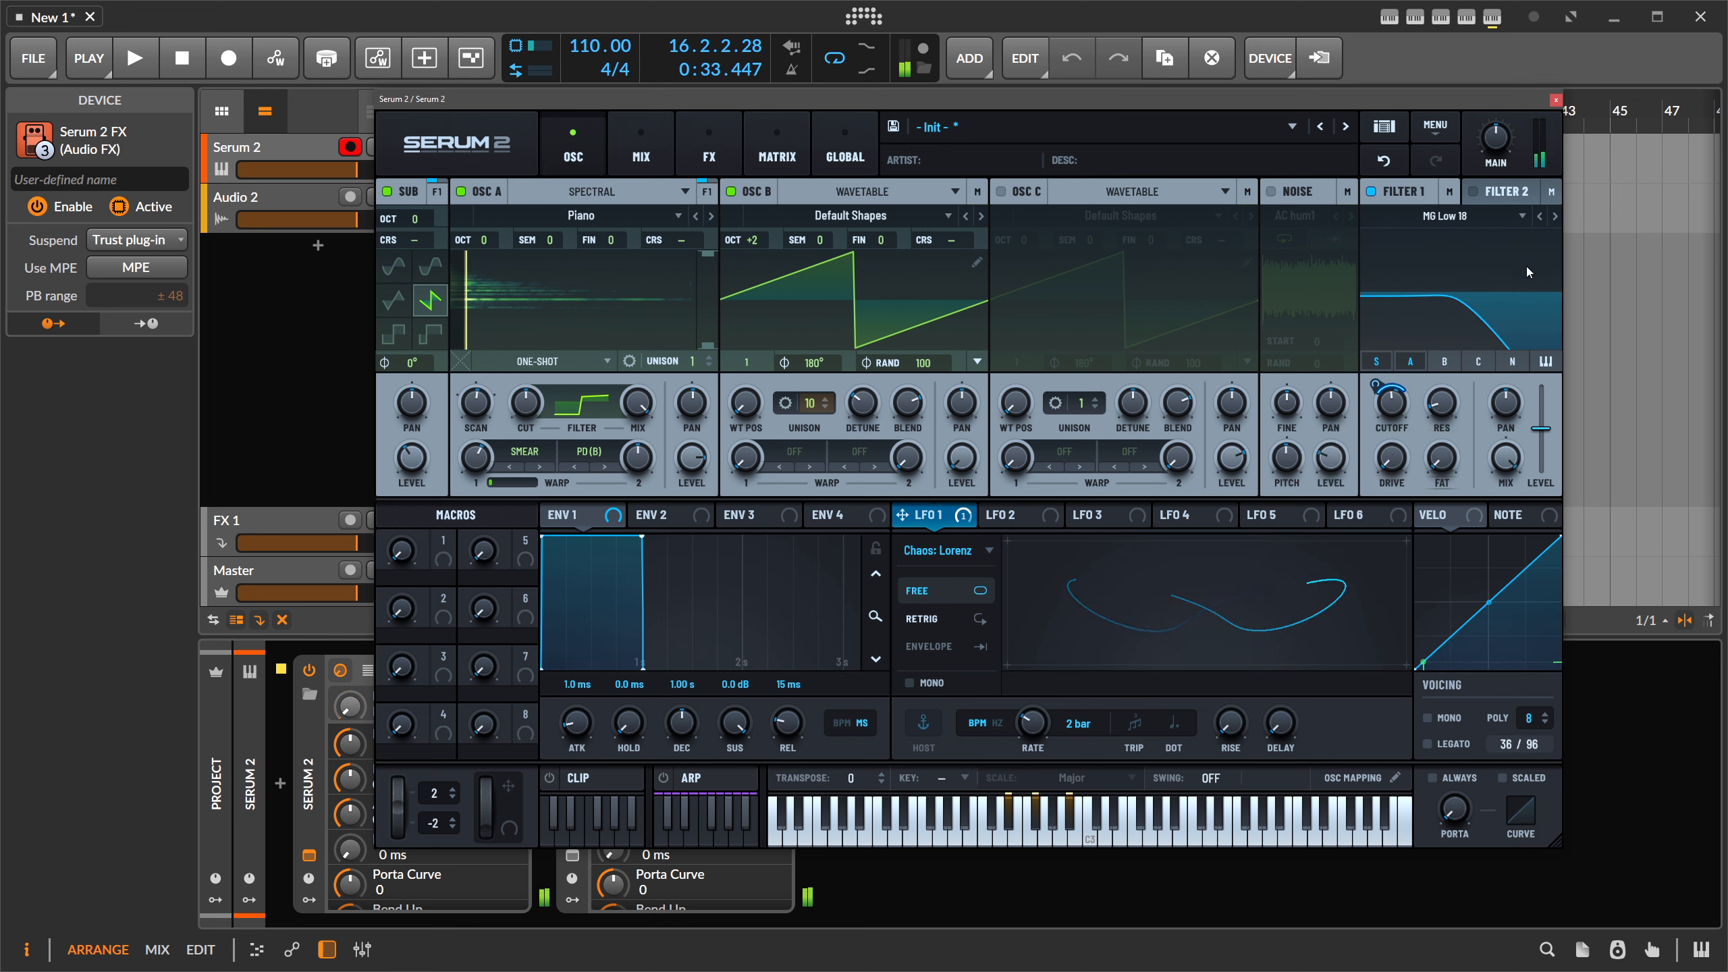
left_click_drag(1405, 391, 1402, 402)
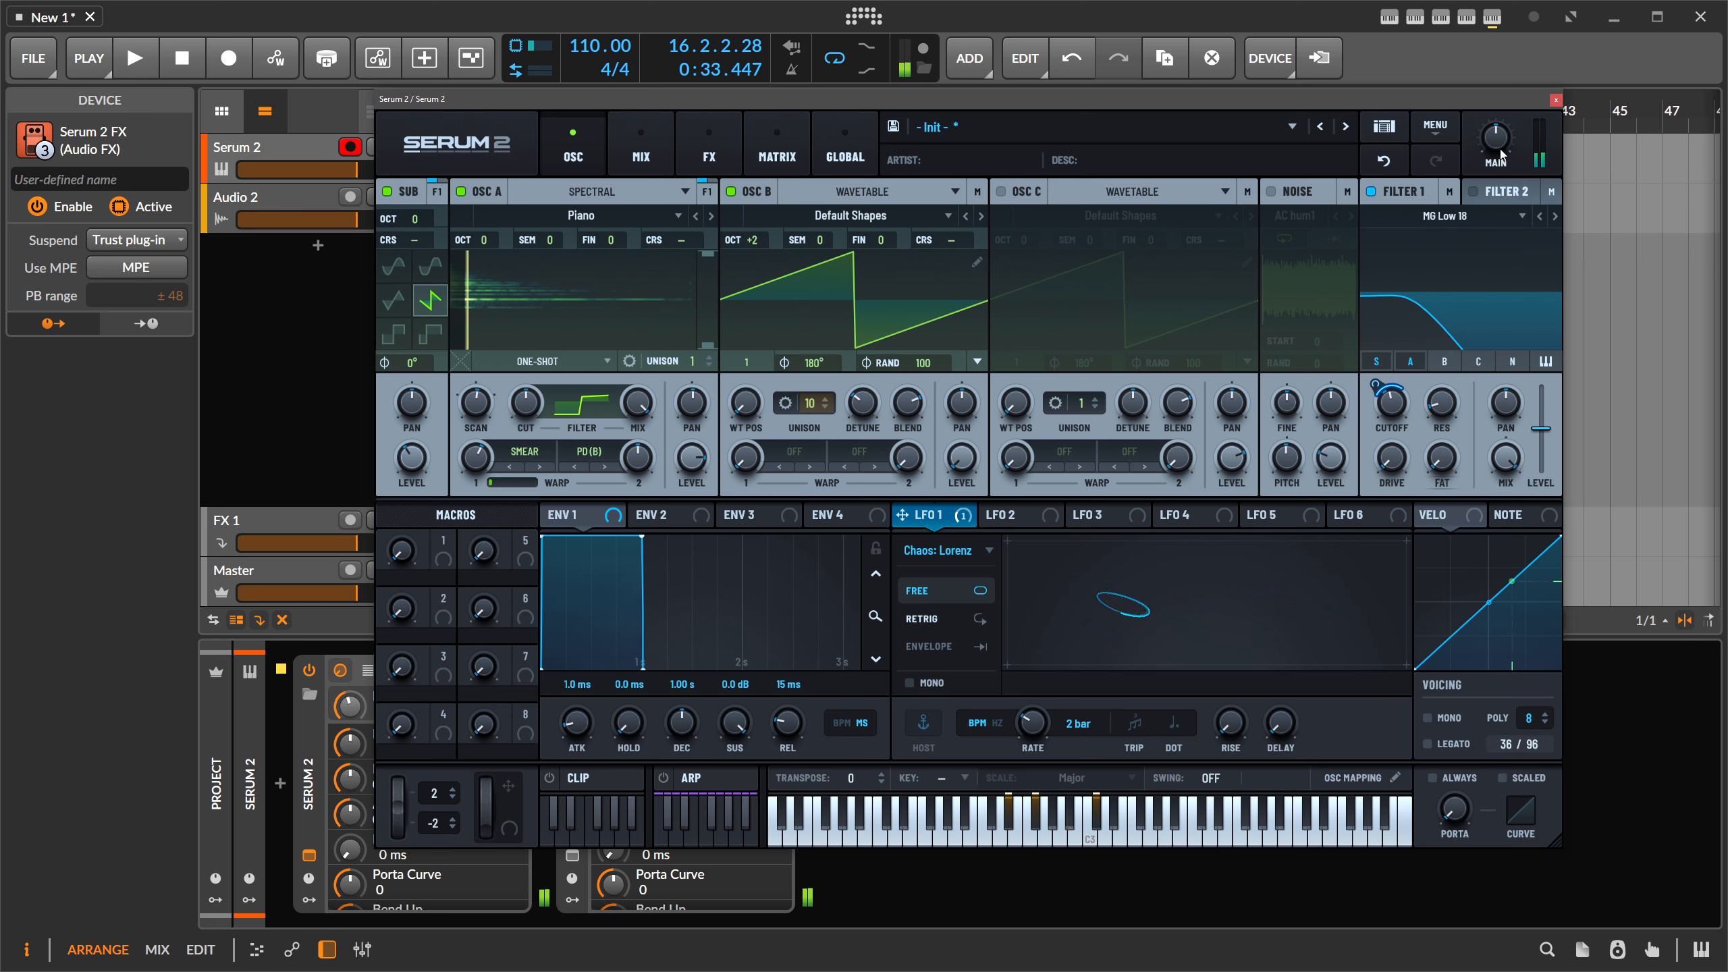
left_click(701, 143)
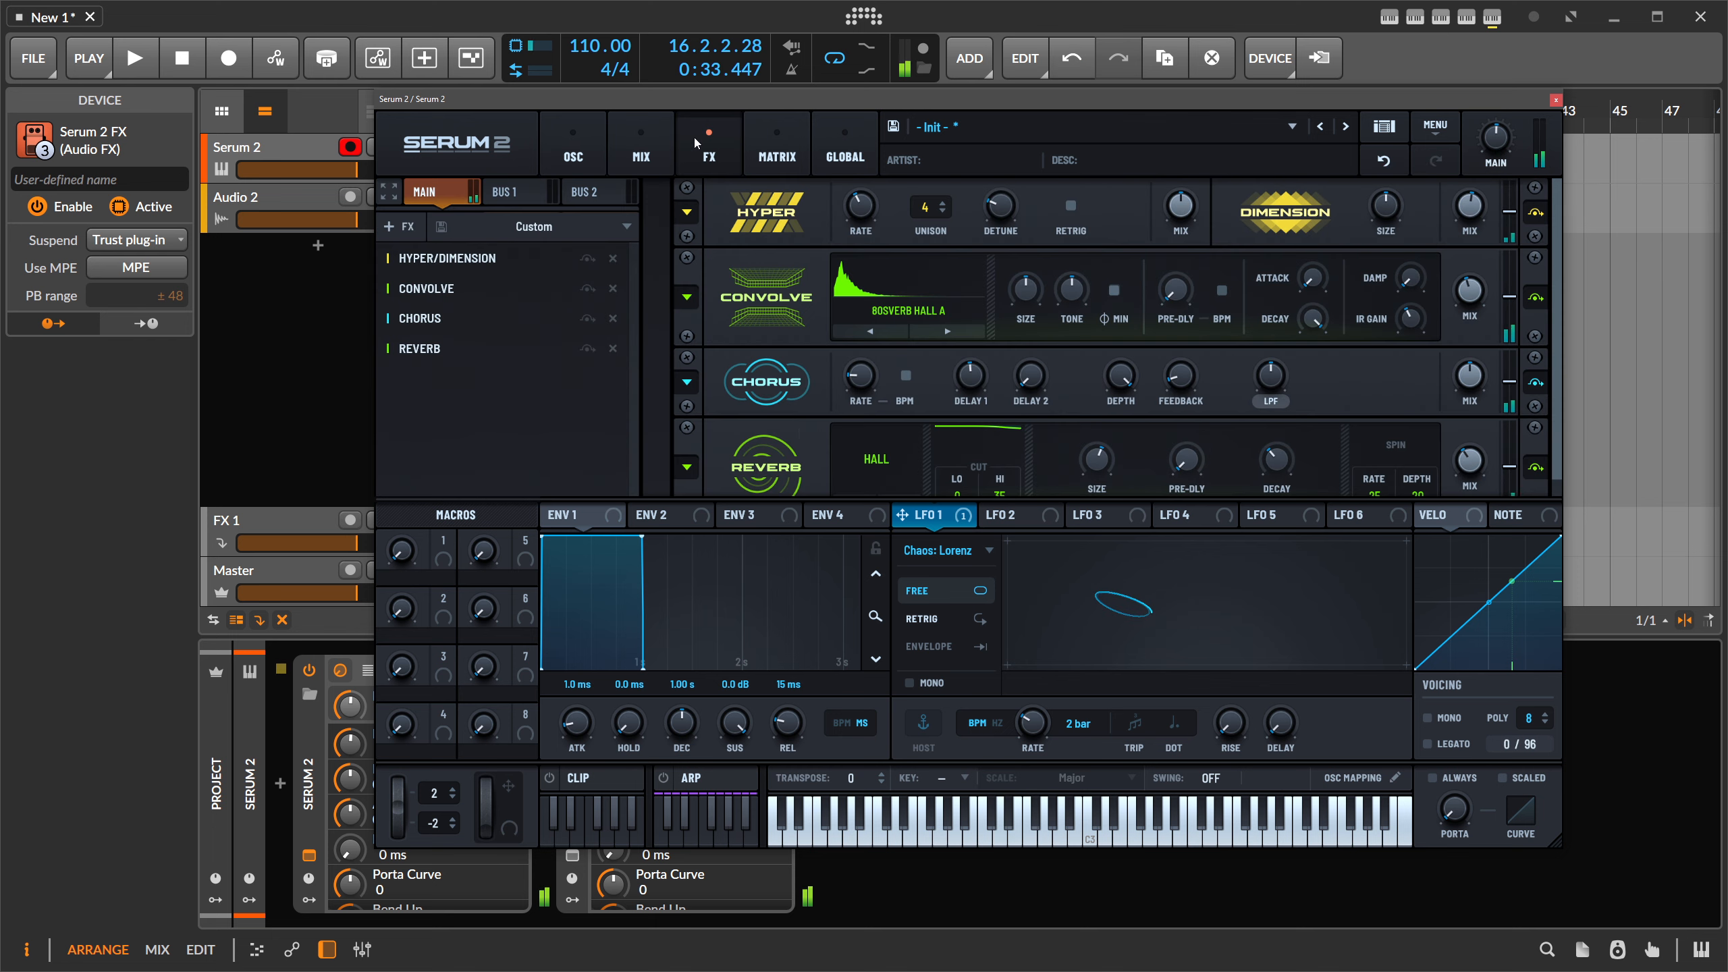
- Add a multiband Compressor to the FX chain with -20.5 dB threshold and 16.9 dB gain
left_click(465, 365)
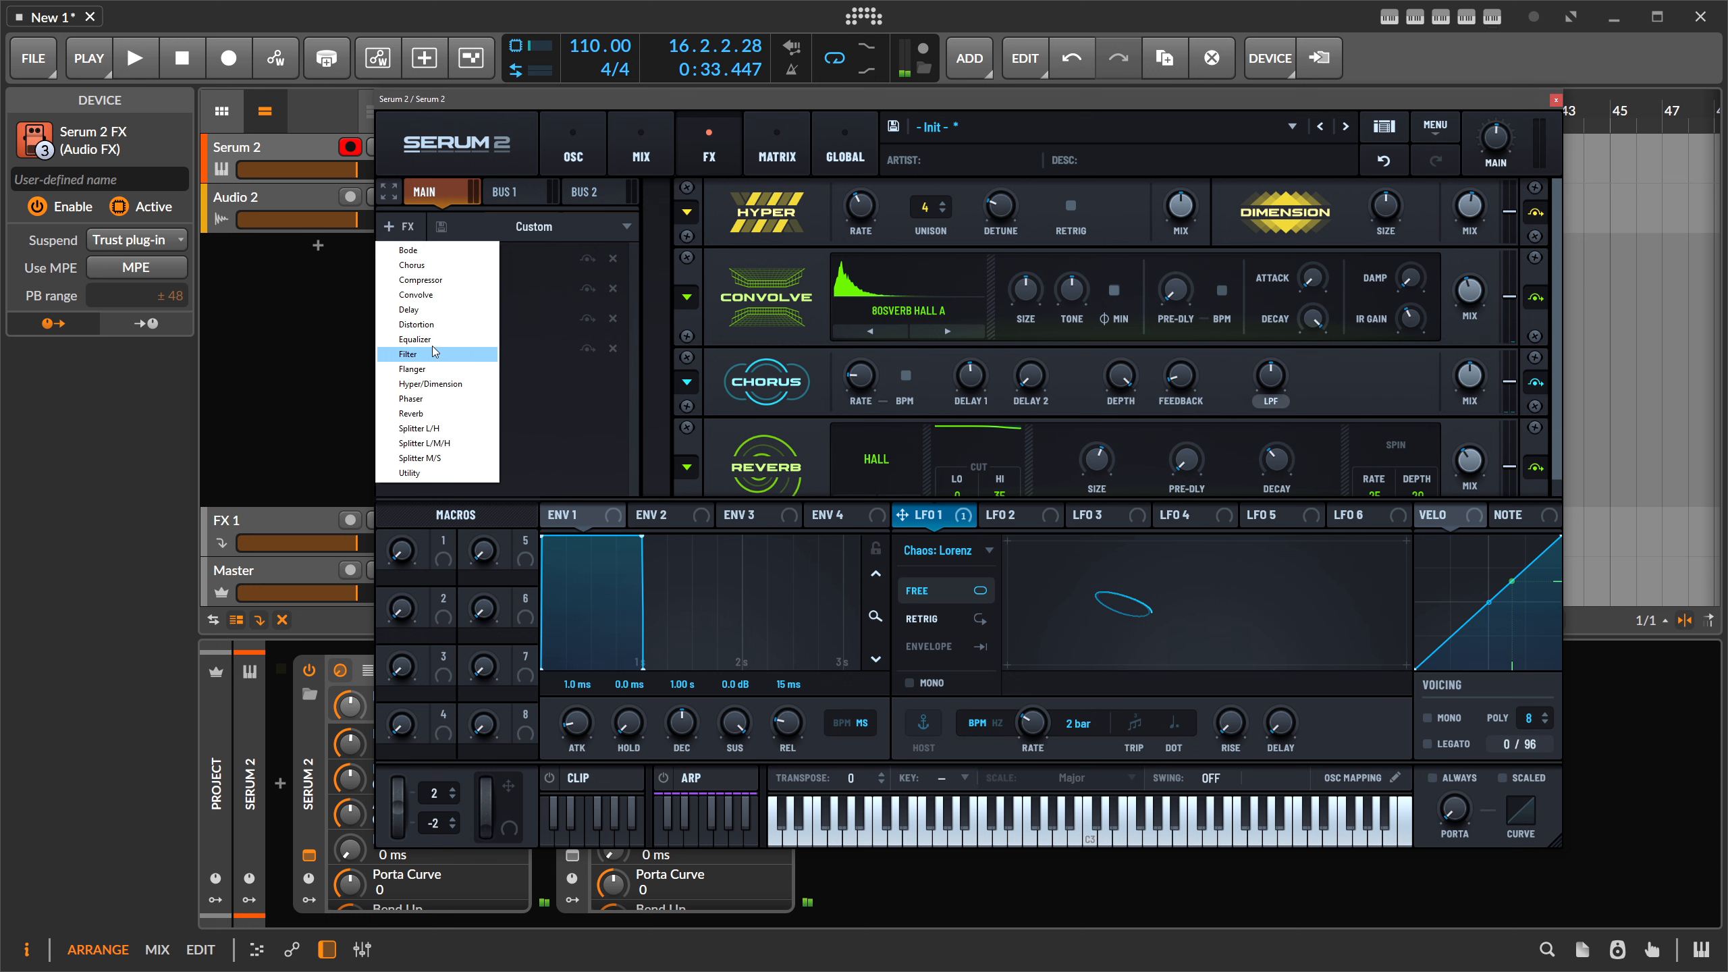
left_click(429, 280)
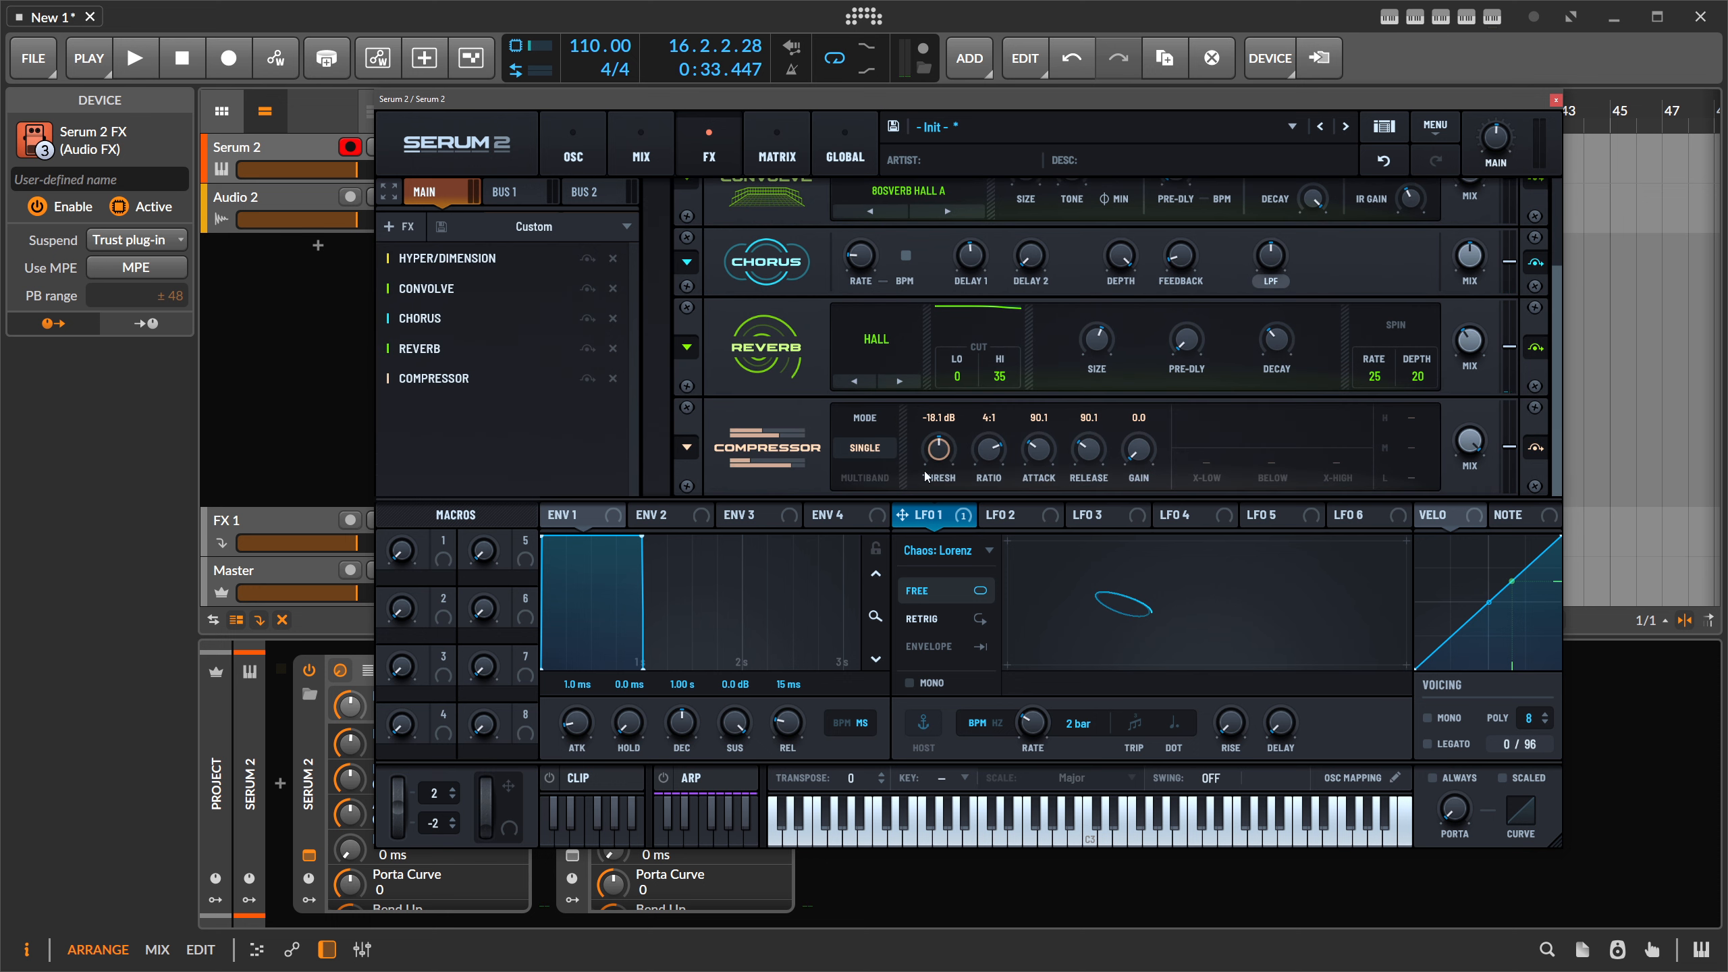
left_click(881, 477)
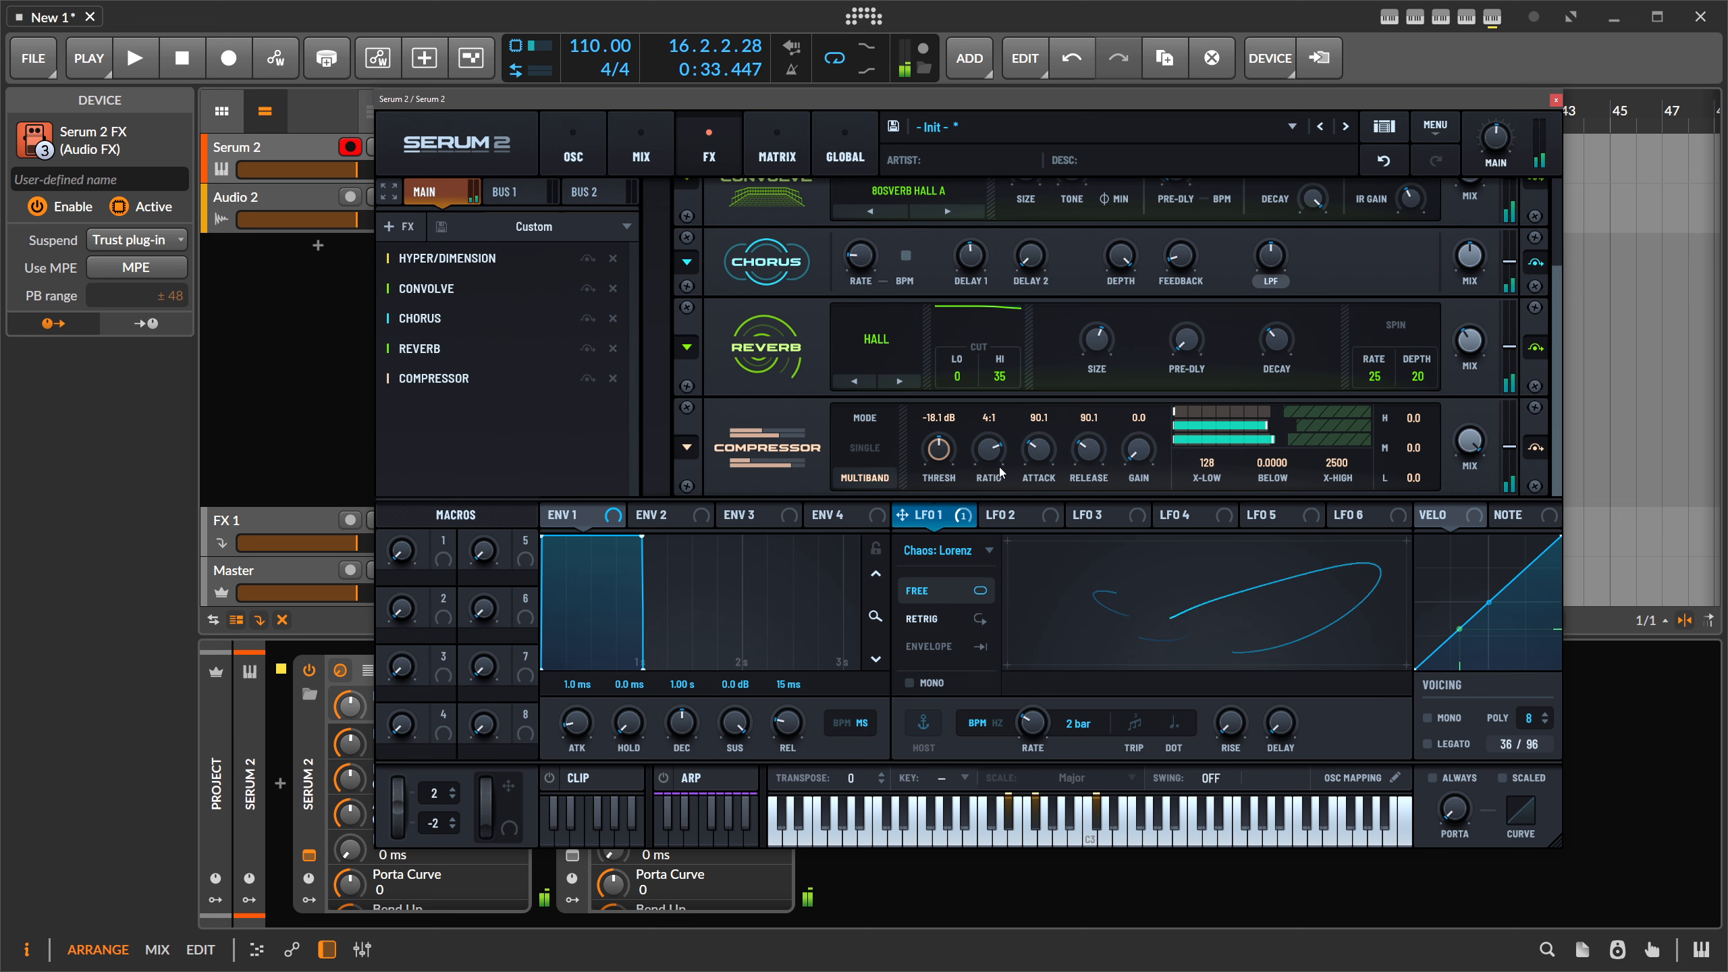
scroll(1136, 450, "up", 1)
scroll(1145, 422, "up", 4)
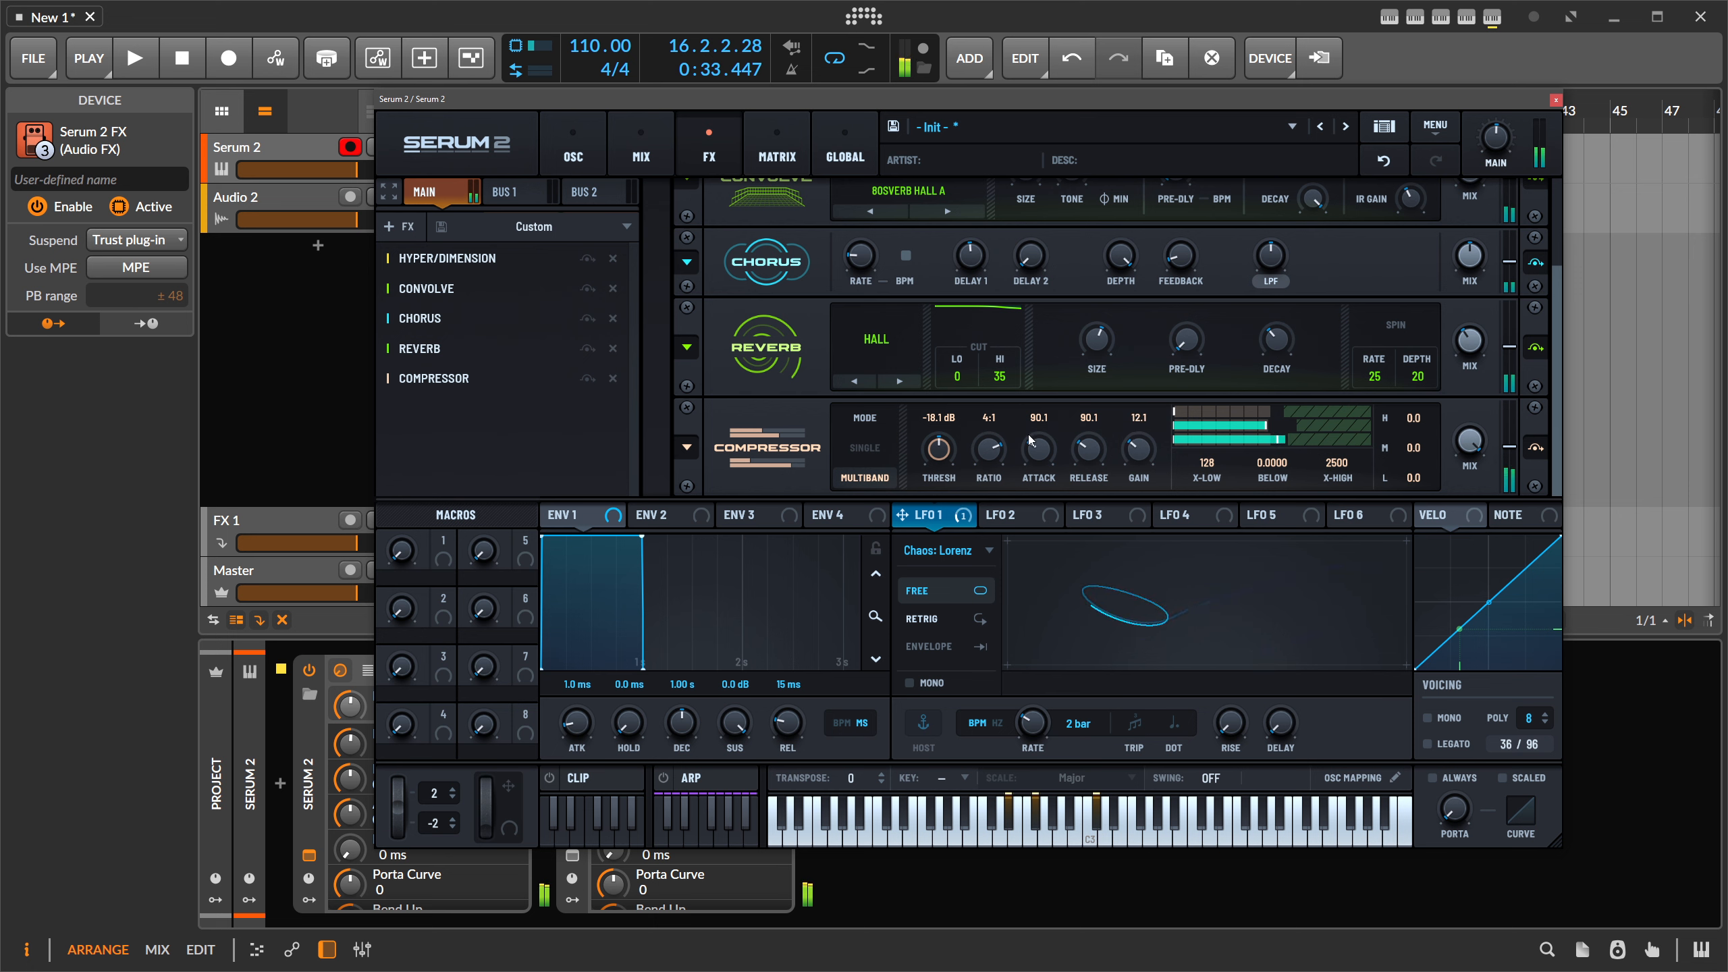
scroll(949, 459, "down", 1)
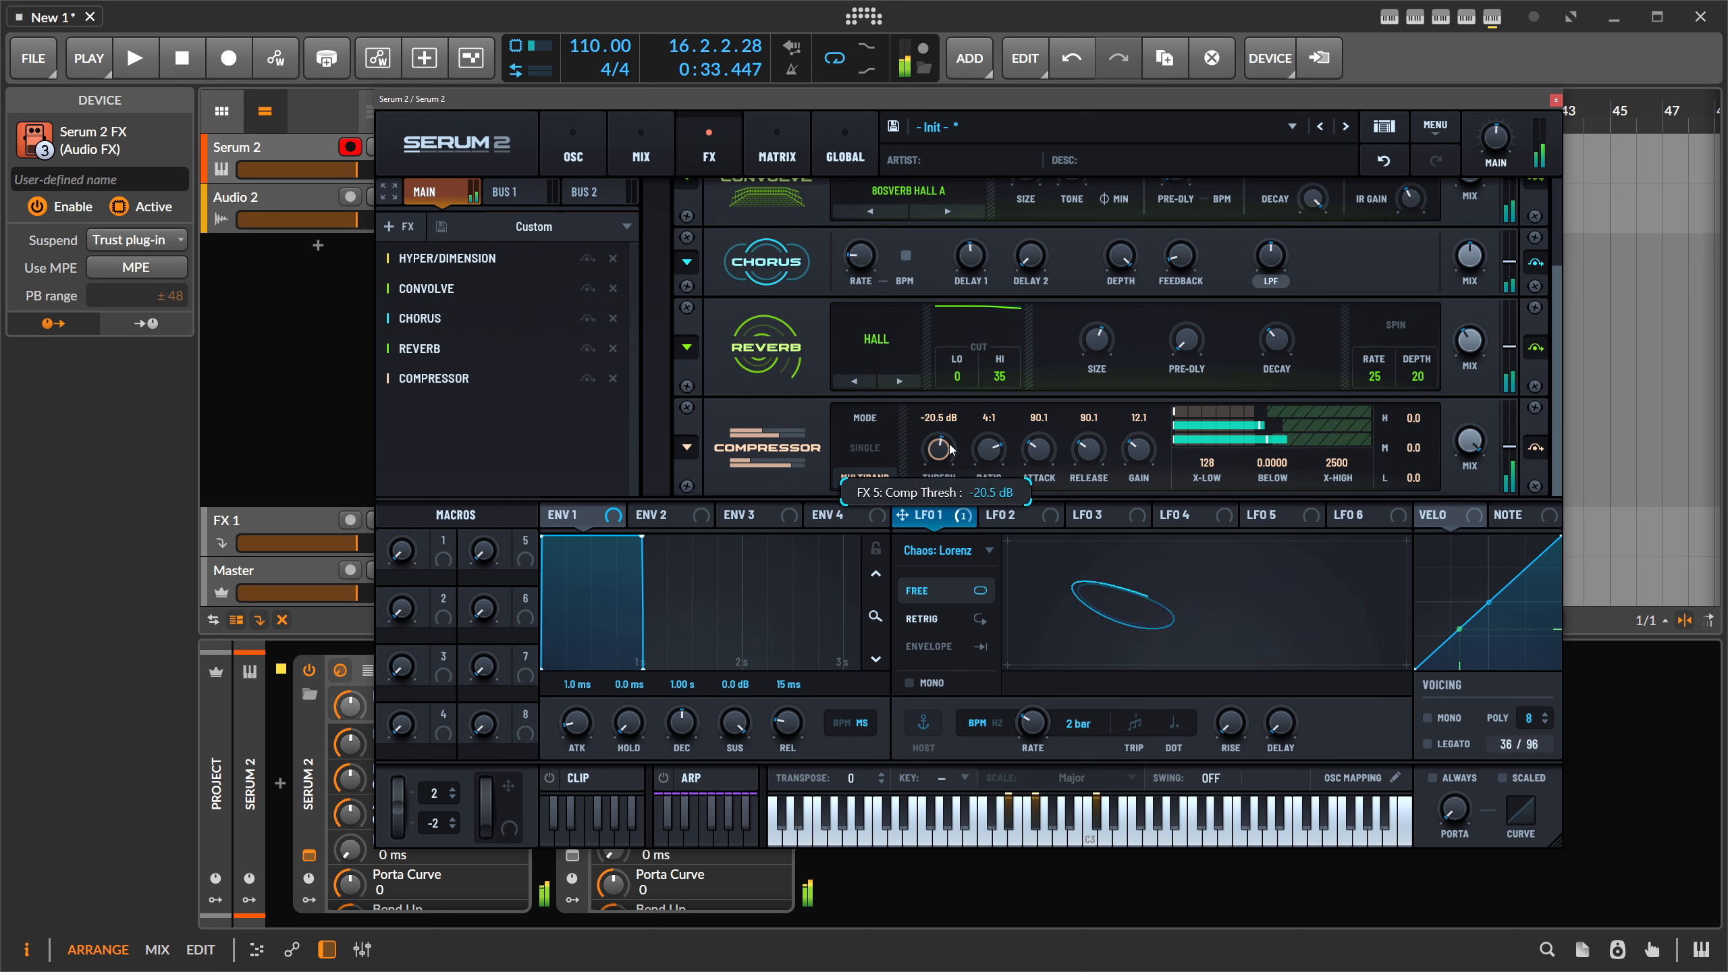
scroll(1147, 443, "up", 2)
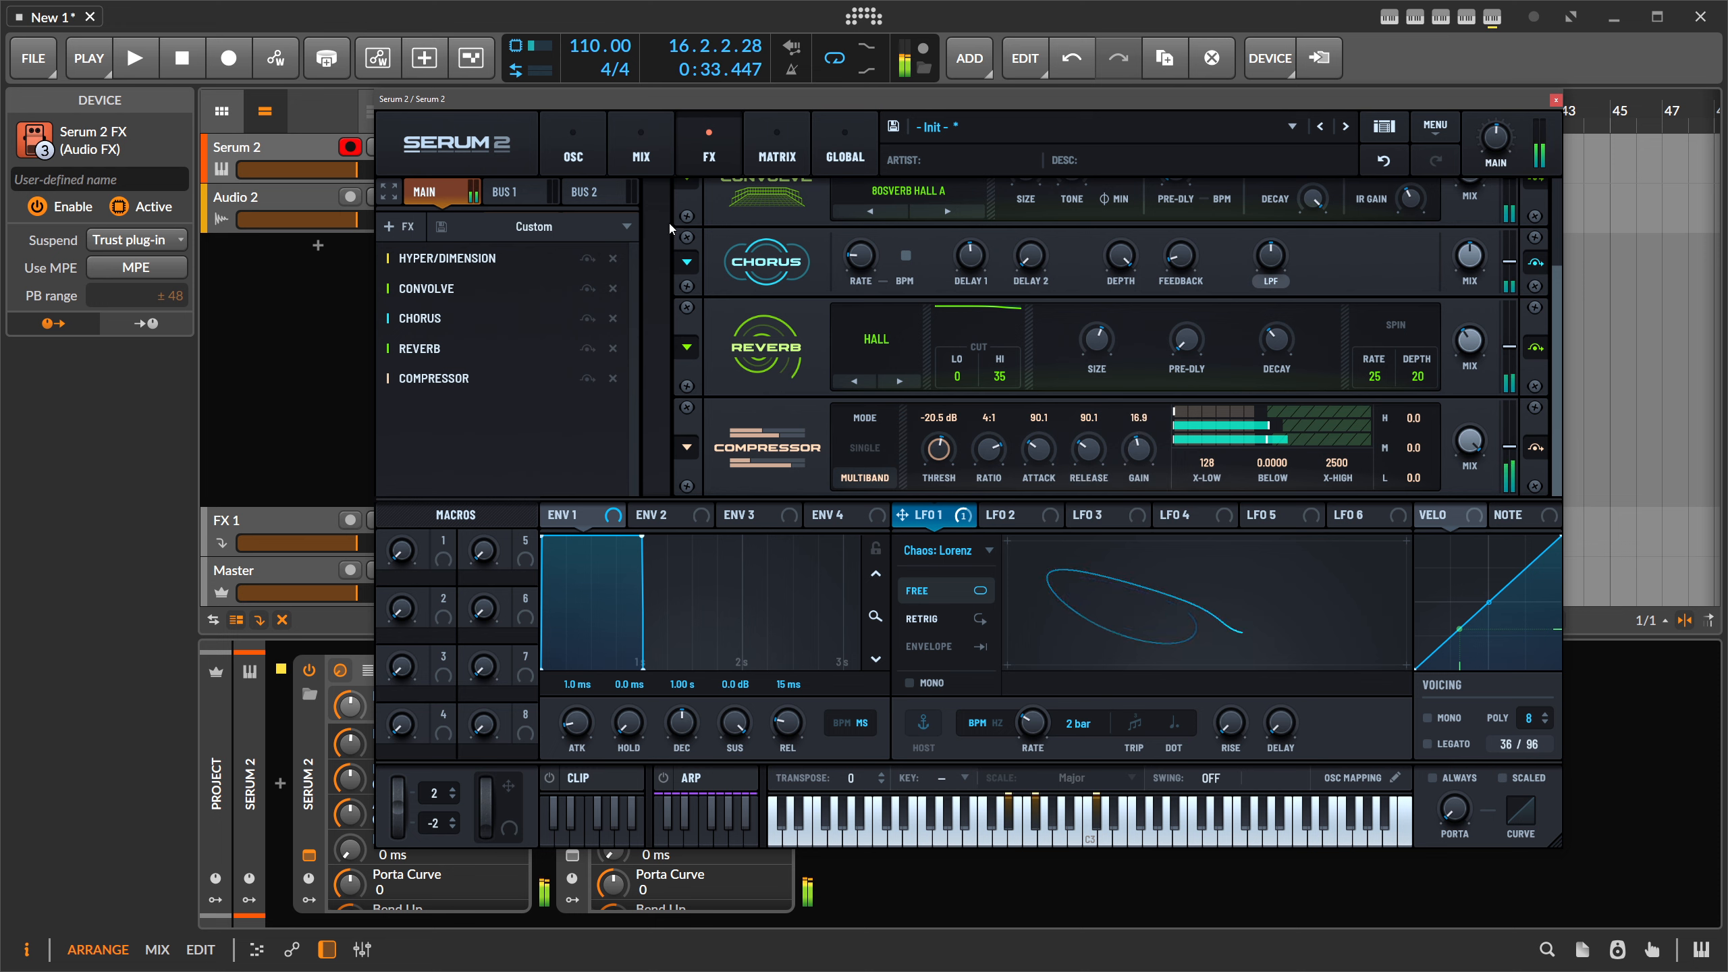
left_click(590, 156)
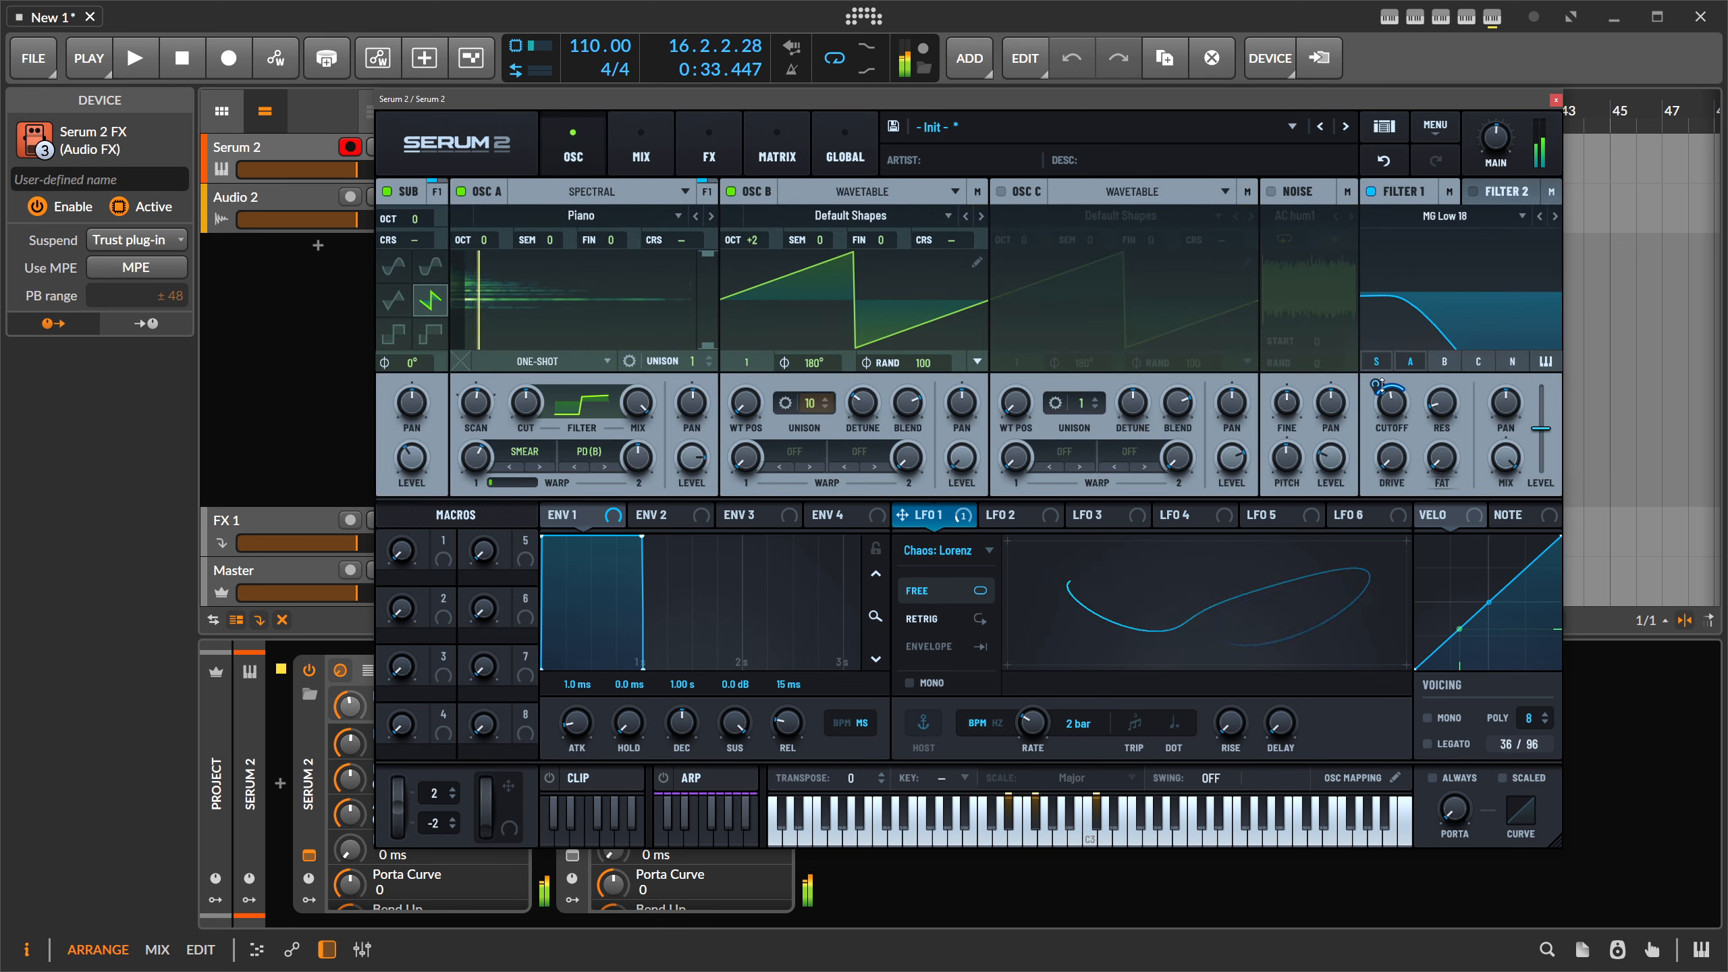
- Raise Osc A's spectral cutoff to 34% and modulate it from LFO 1 Y at 19%
mouse_move(532, 407)
left_mouse_down()
mouse_move(544, 385)
mouse_move(535, 462)
mouse_move(548, 434)
left_mouse_up()
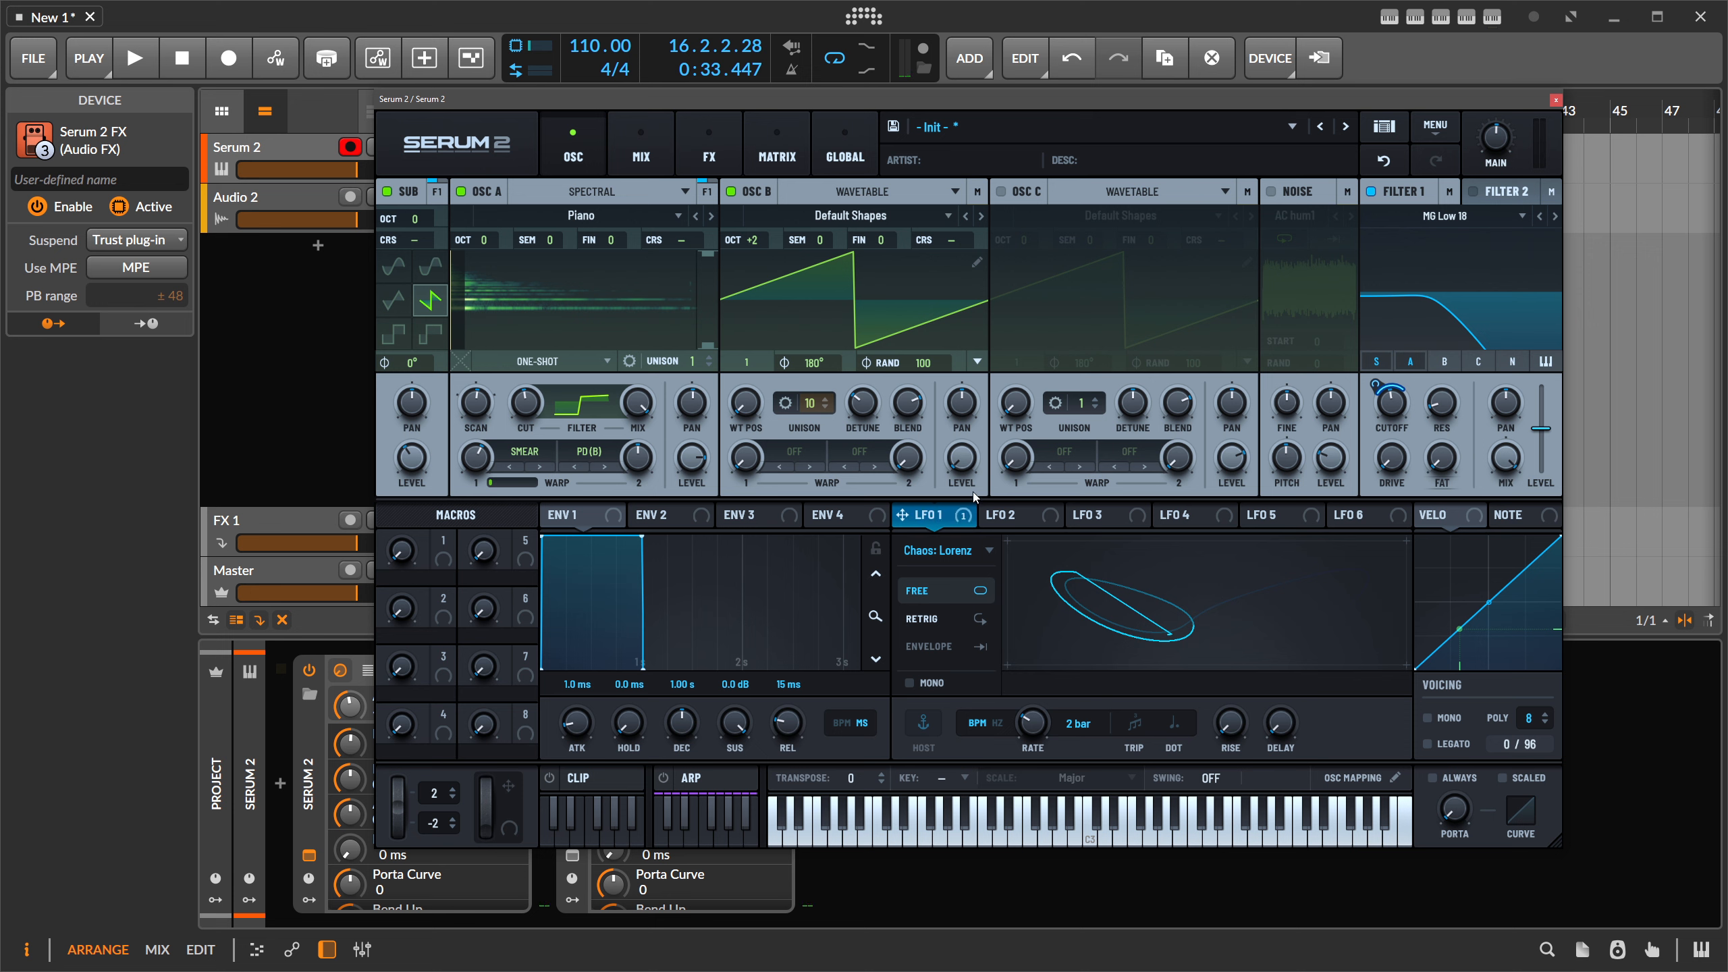
left_click_drag(962, 515, 519, 396)
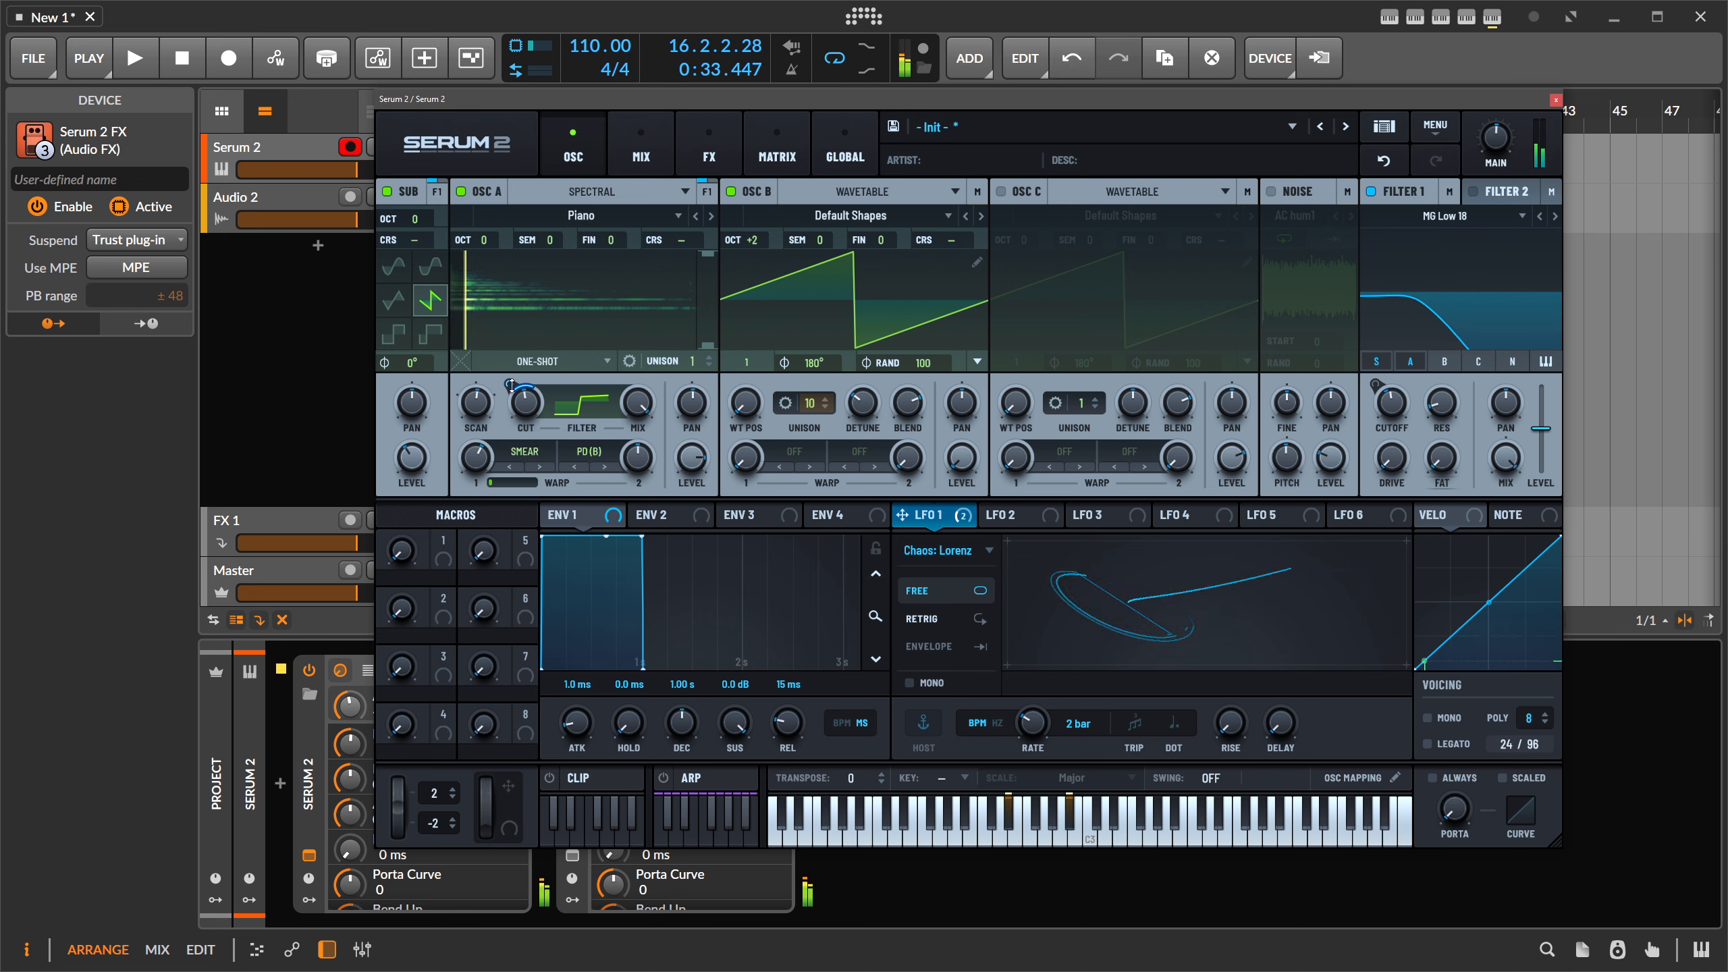
left_click_drag(514, 389, 514, 384)
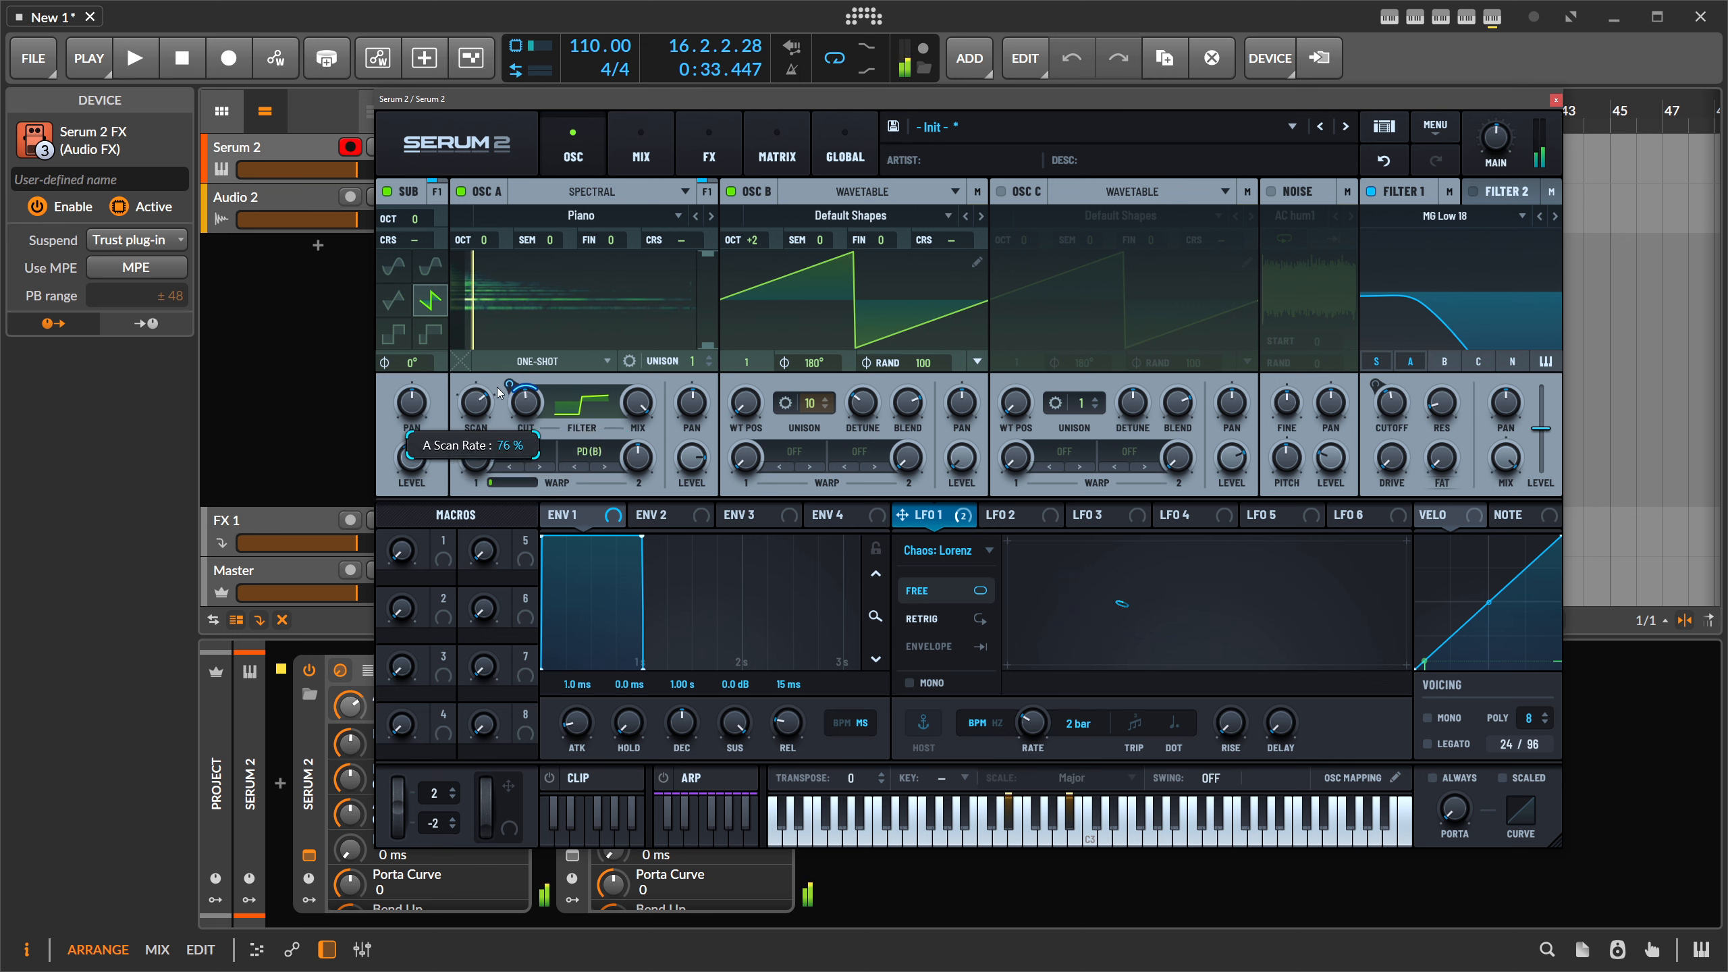
- Set Osc A's scan rate to 0% and play it as a forward loop shifted slightly earlier
left_click_drag(511, 383, 516, 492)
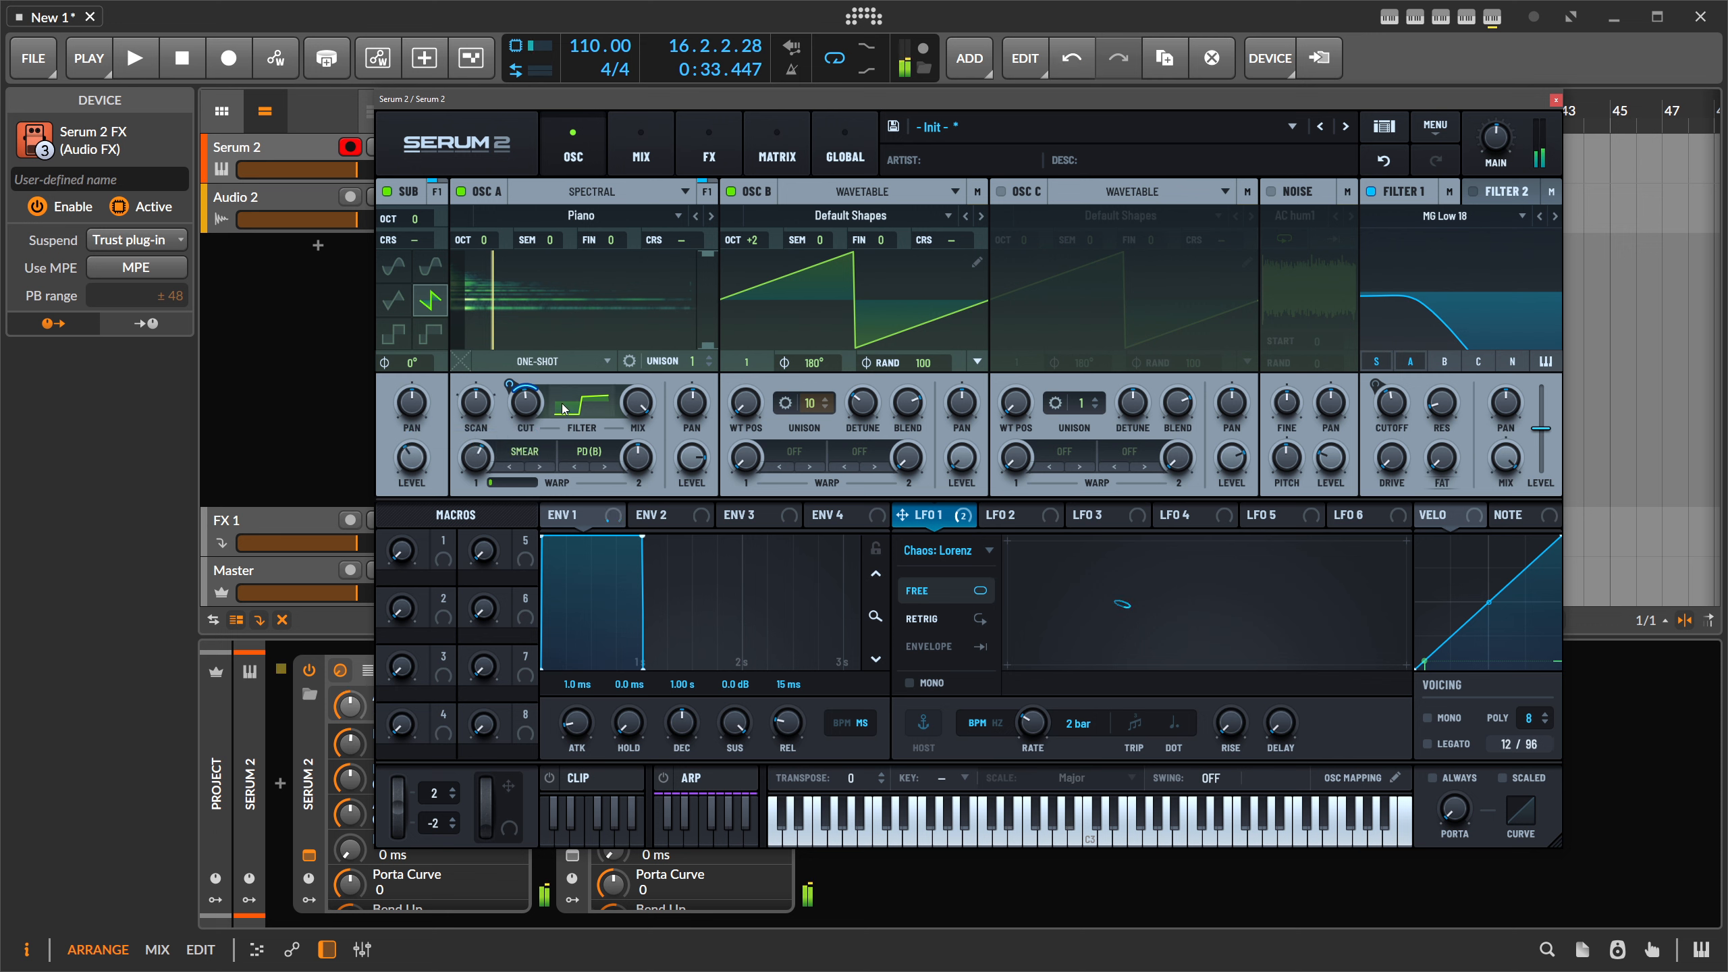
left_click(544, 360)
left_click(524, 394)
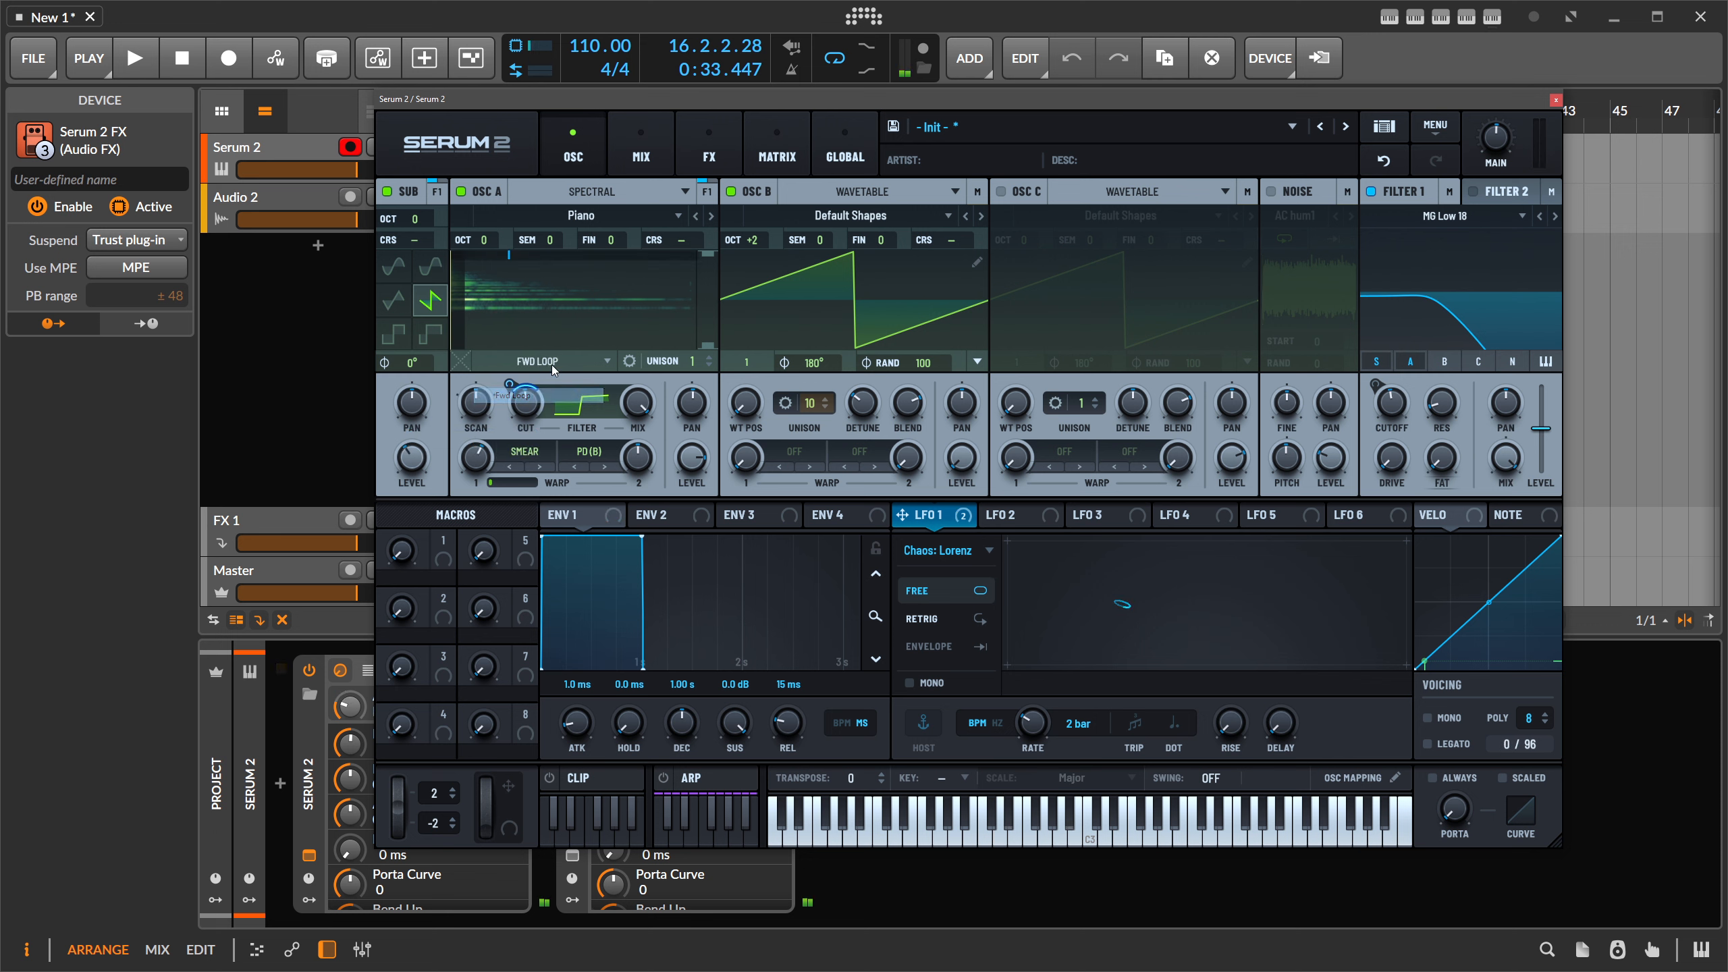
mouse_move(511, 258)
left_mouse_down()
mouse_move(542, 257)
mouse_move(489, 262)
mouse_move(542, 262)
mouse_move(493, 258)
left_mouse_up()
left_click_drag(511, 255, 502, 253)
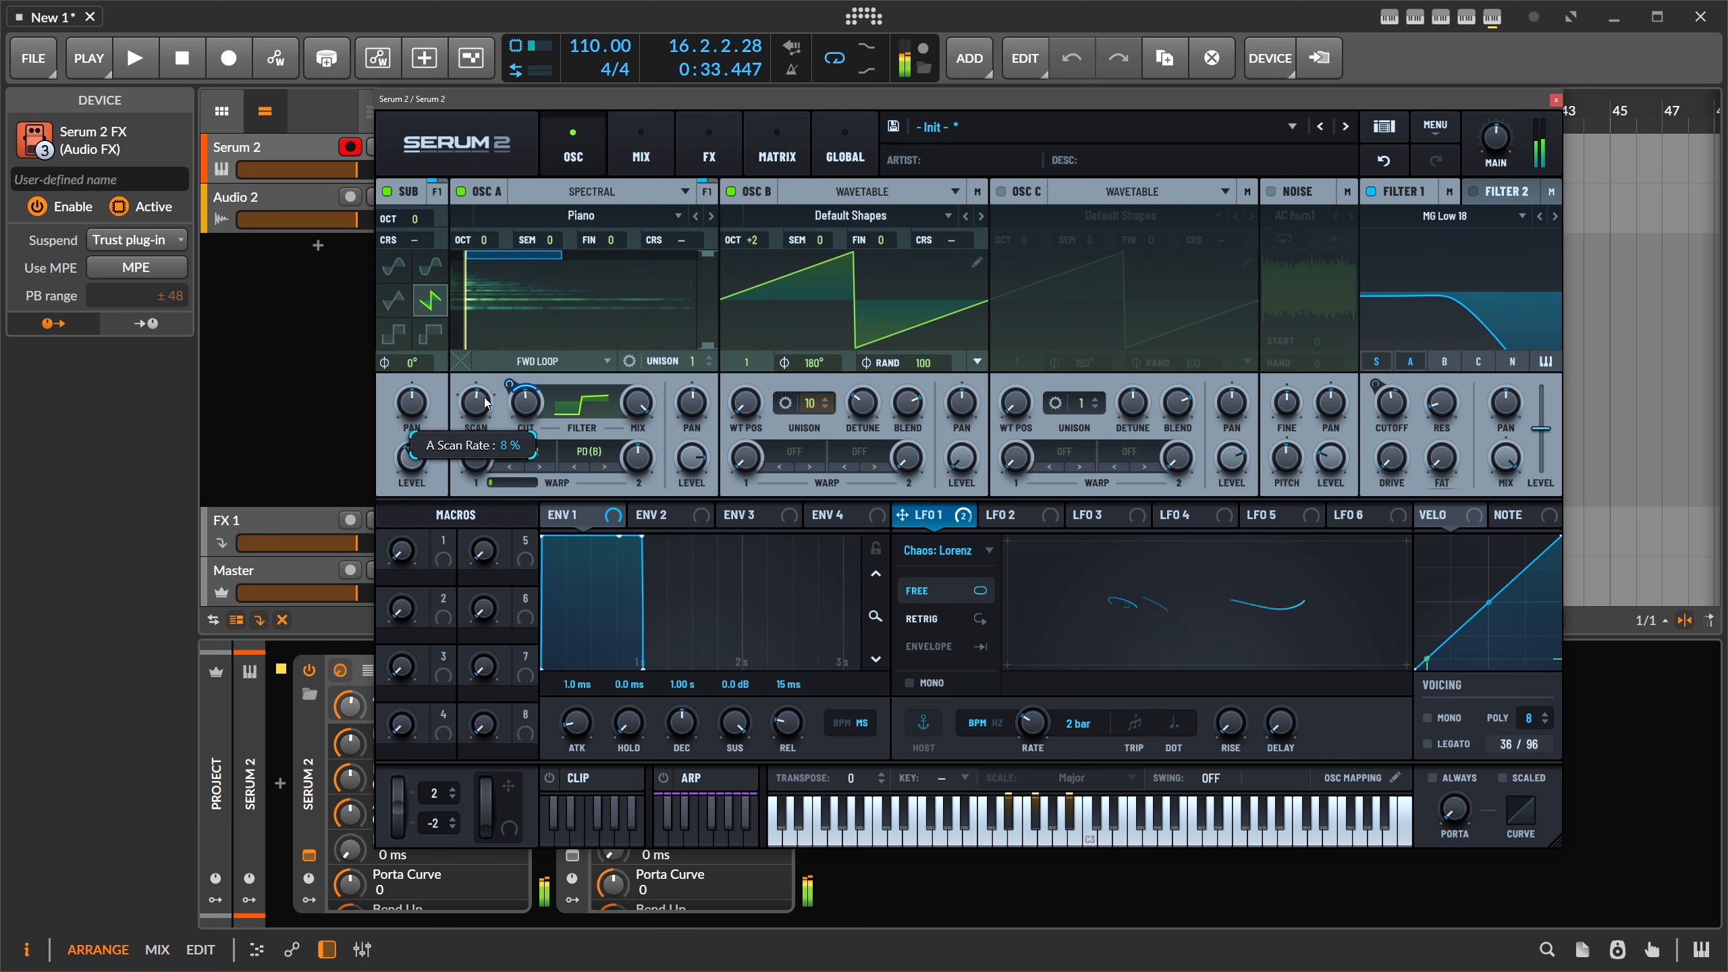
- Make LFO 2 a Chaos: Rossler at 1/2 rate modulating OSC A's scan rate
left_click(1019, 515)
left_click(966, 550)
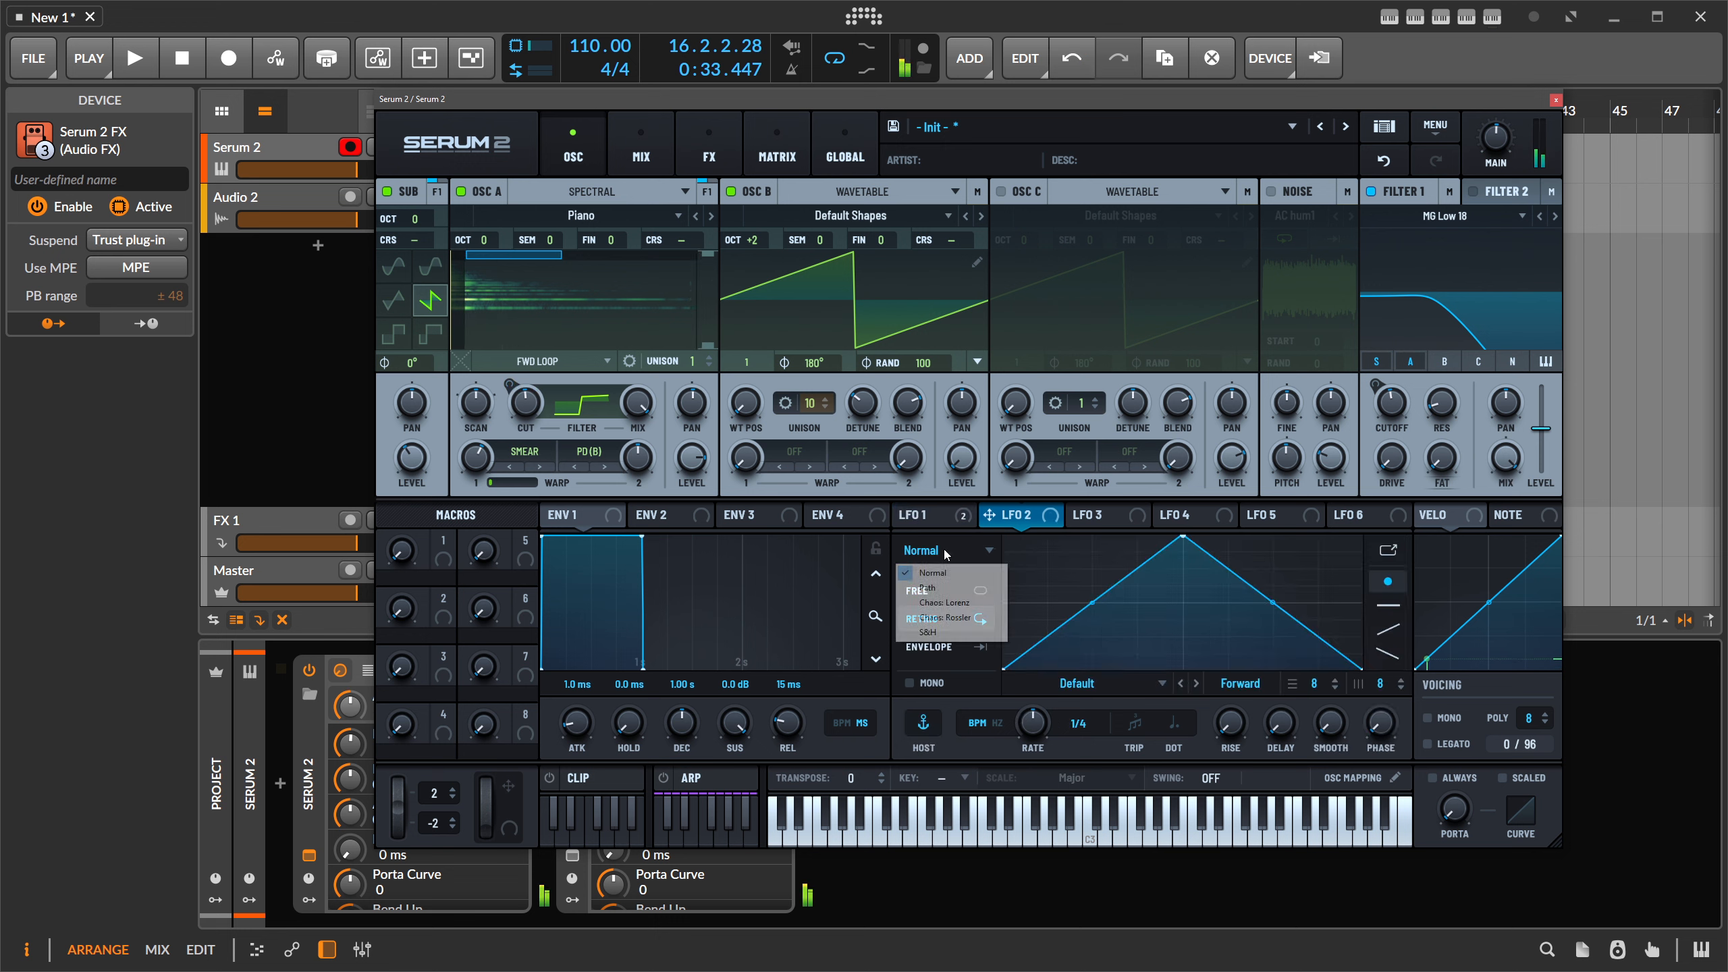
left_click(979, 617)
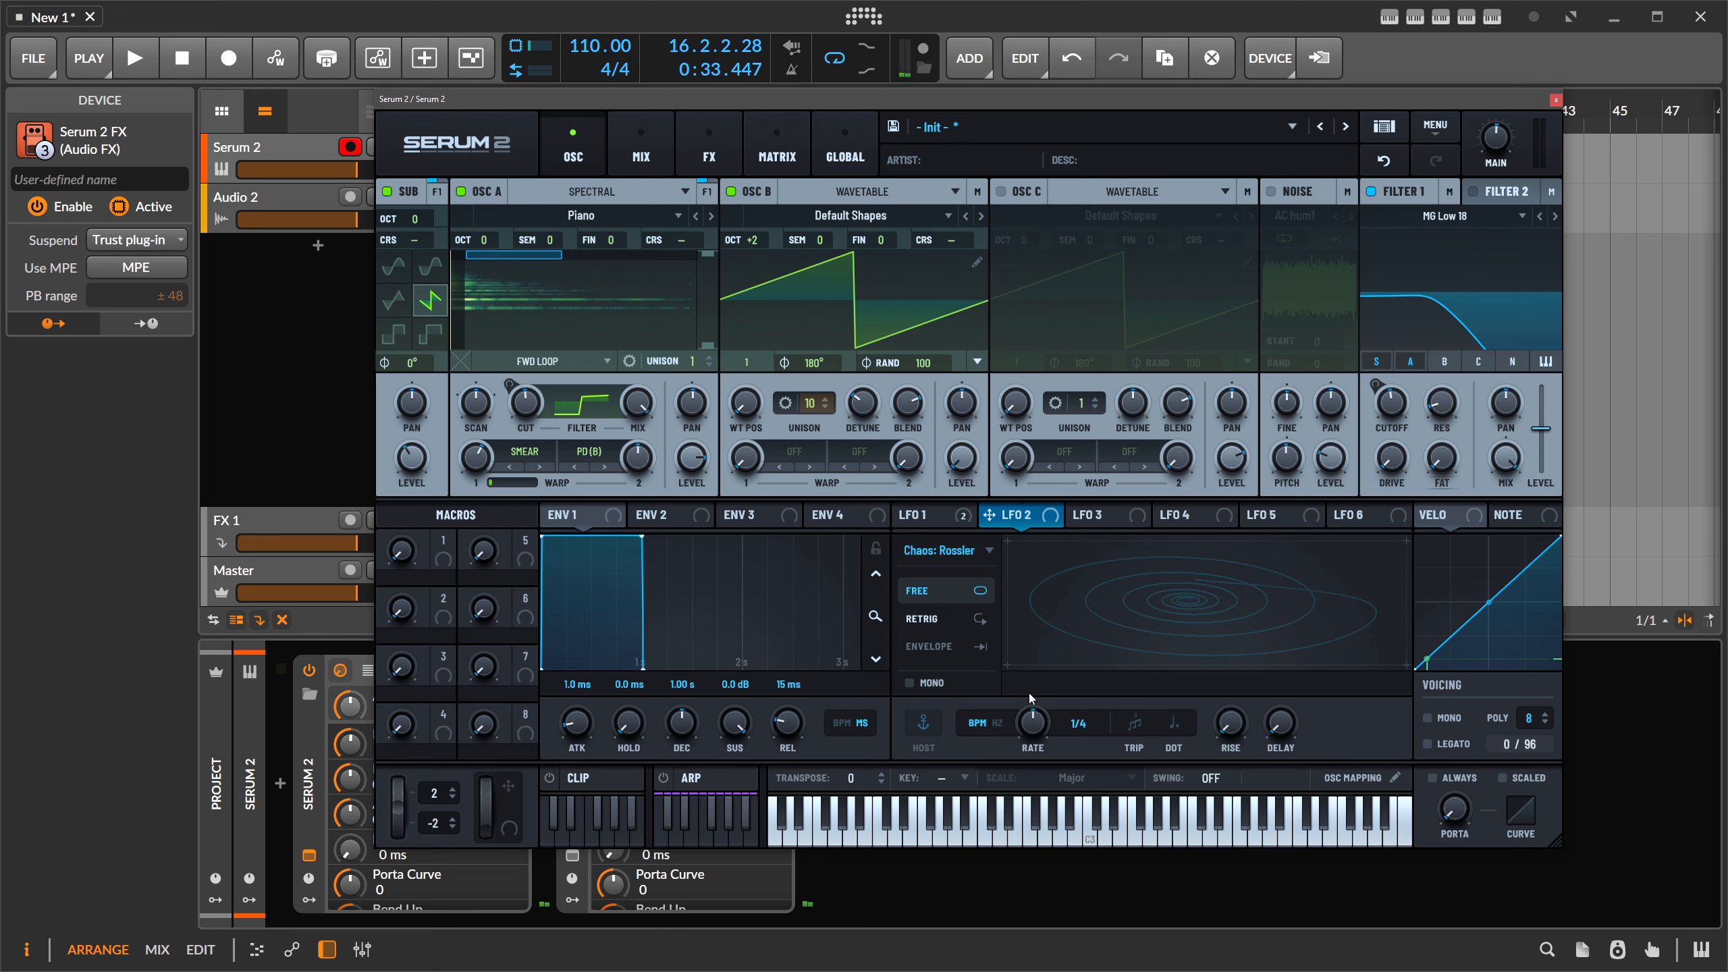
left_click_drag(1036, 721, 1037, 735)
left_click_drag(997, 520, 473, 419)
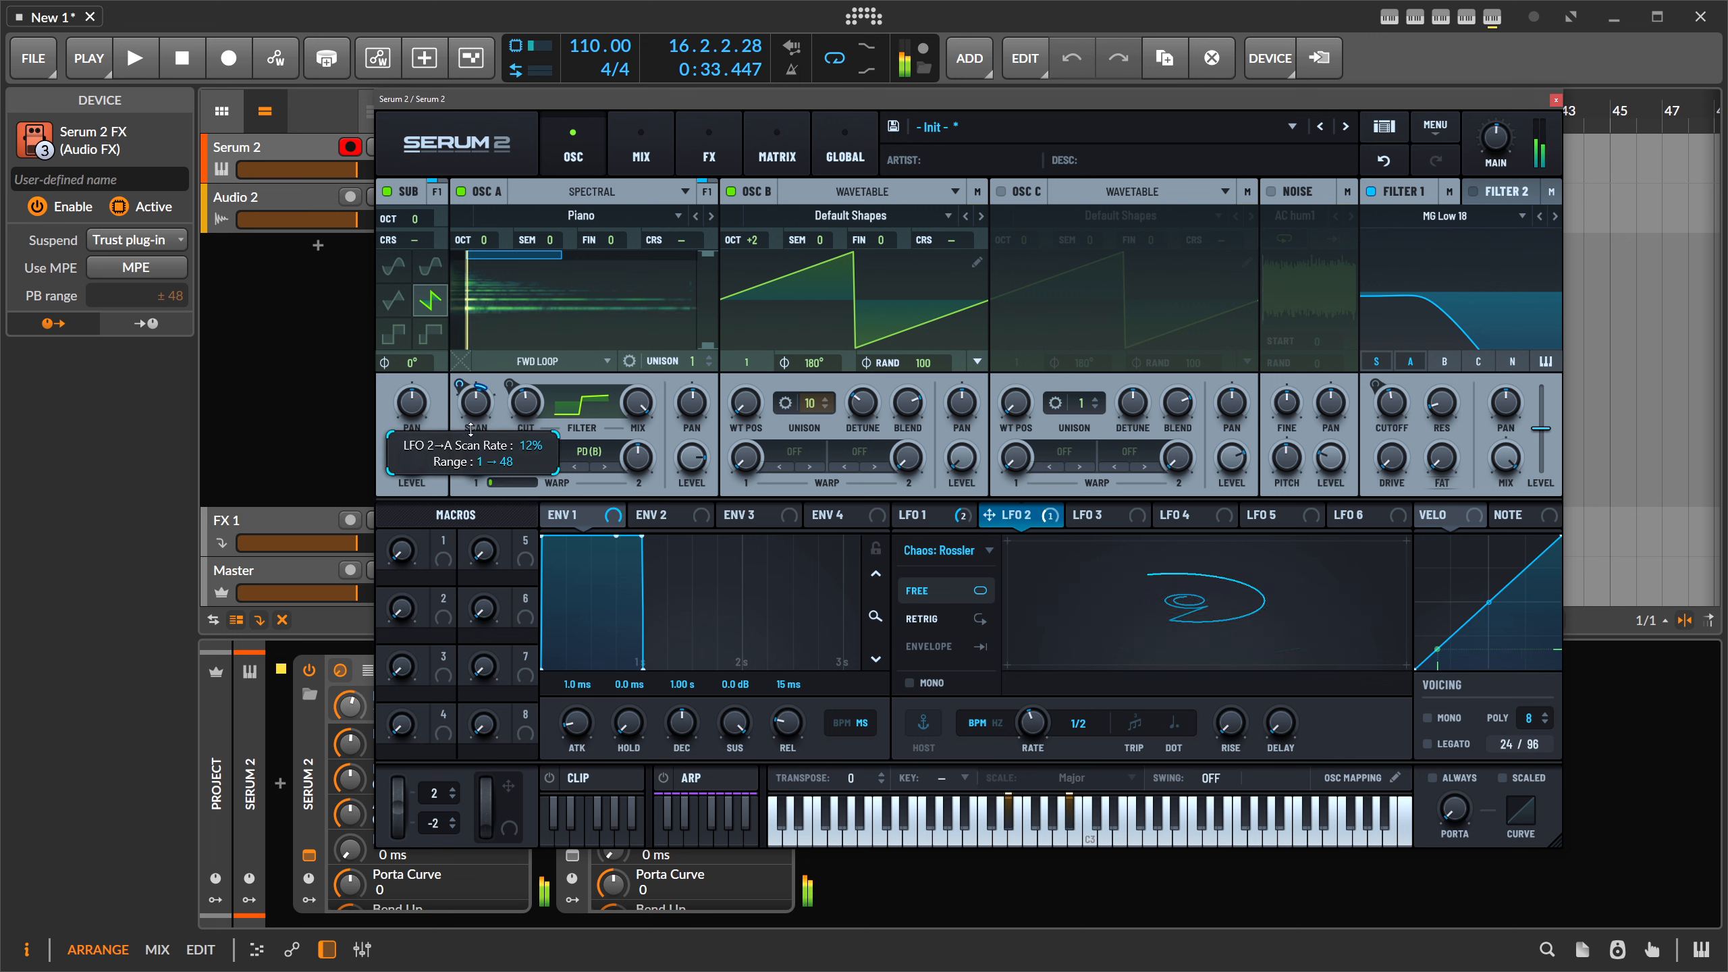
left_click_drag(470, 412, 471, 372)
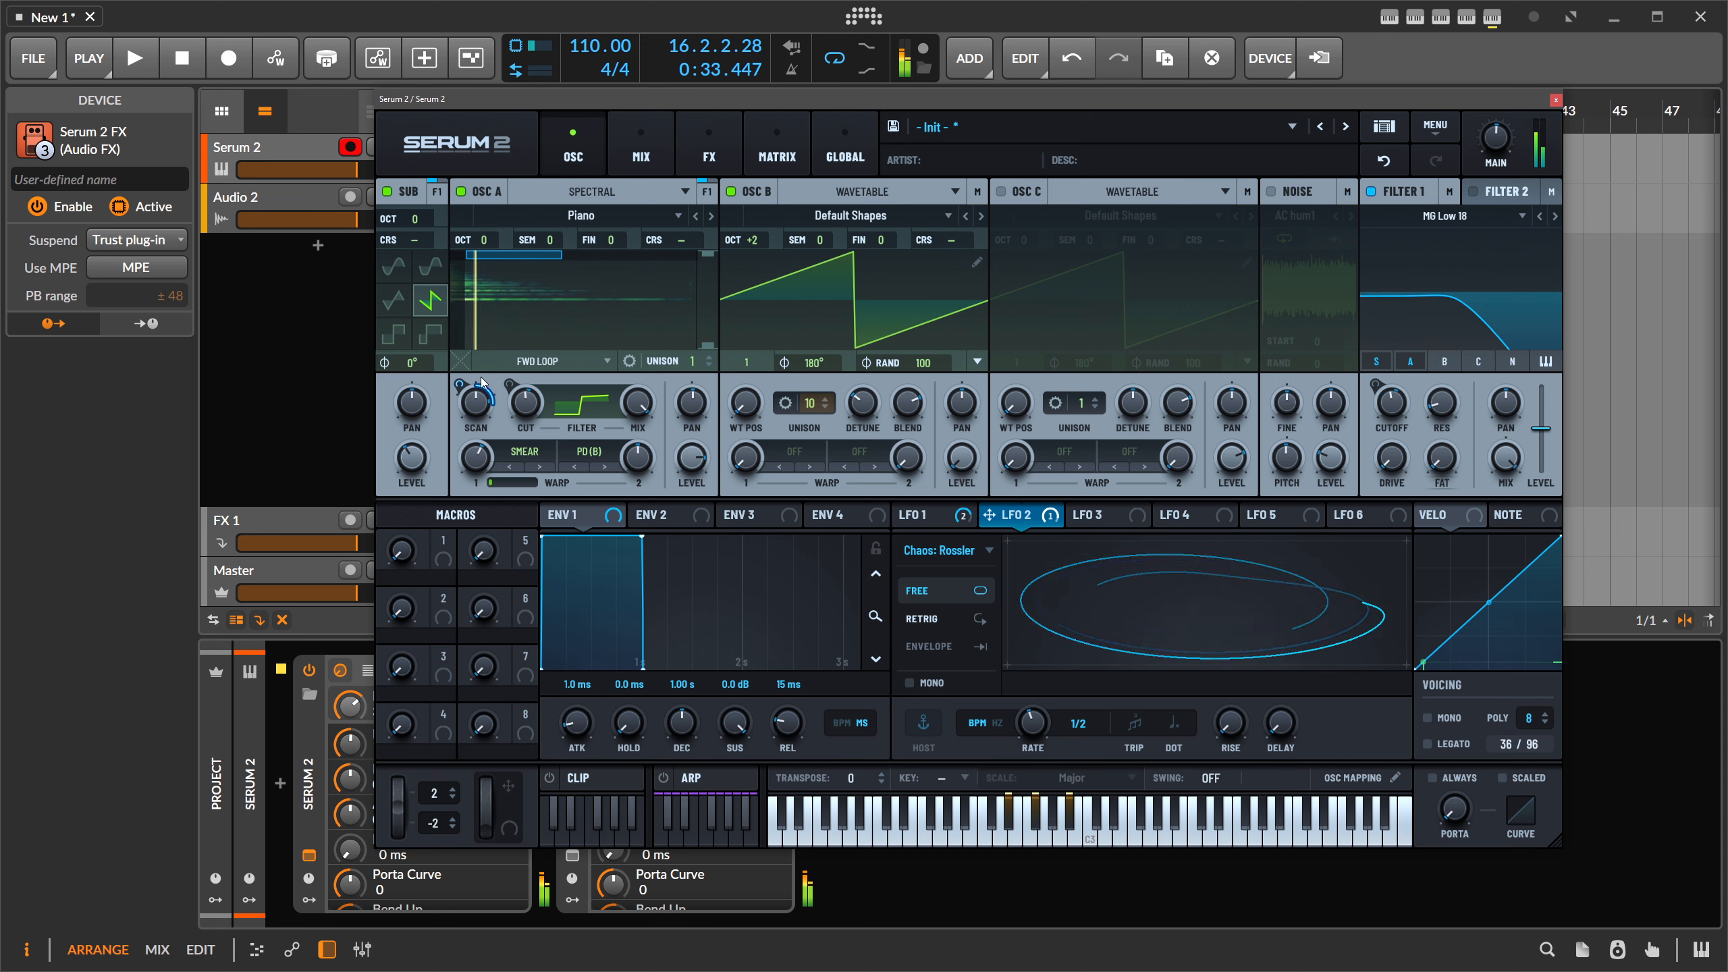
- Raise OSC A's warp to 77% and assign LFO 1 to its filter cut
mouse_move(482, 469)
mouse_move(481, 468)
left_mouse_down()
mouse_move(503, 430)
mouse_move(480, 471)
left_mouse_up()
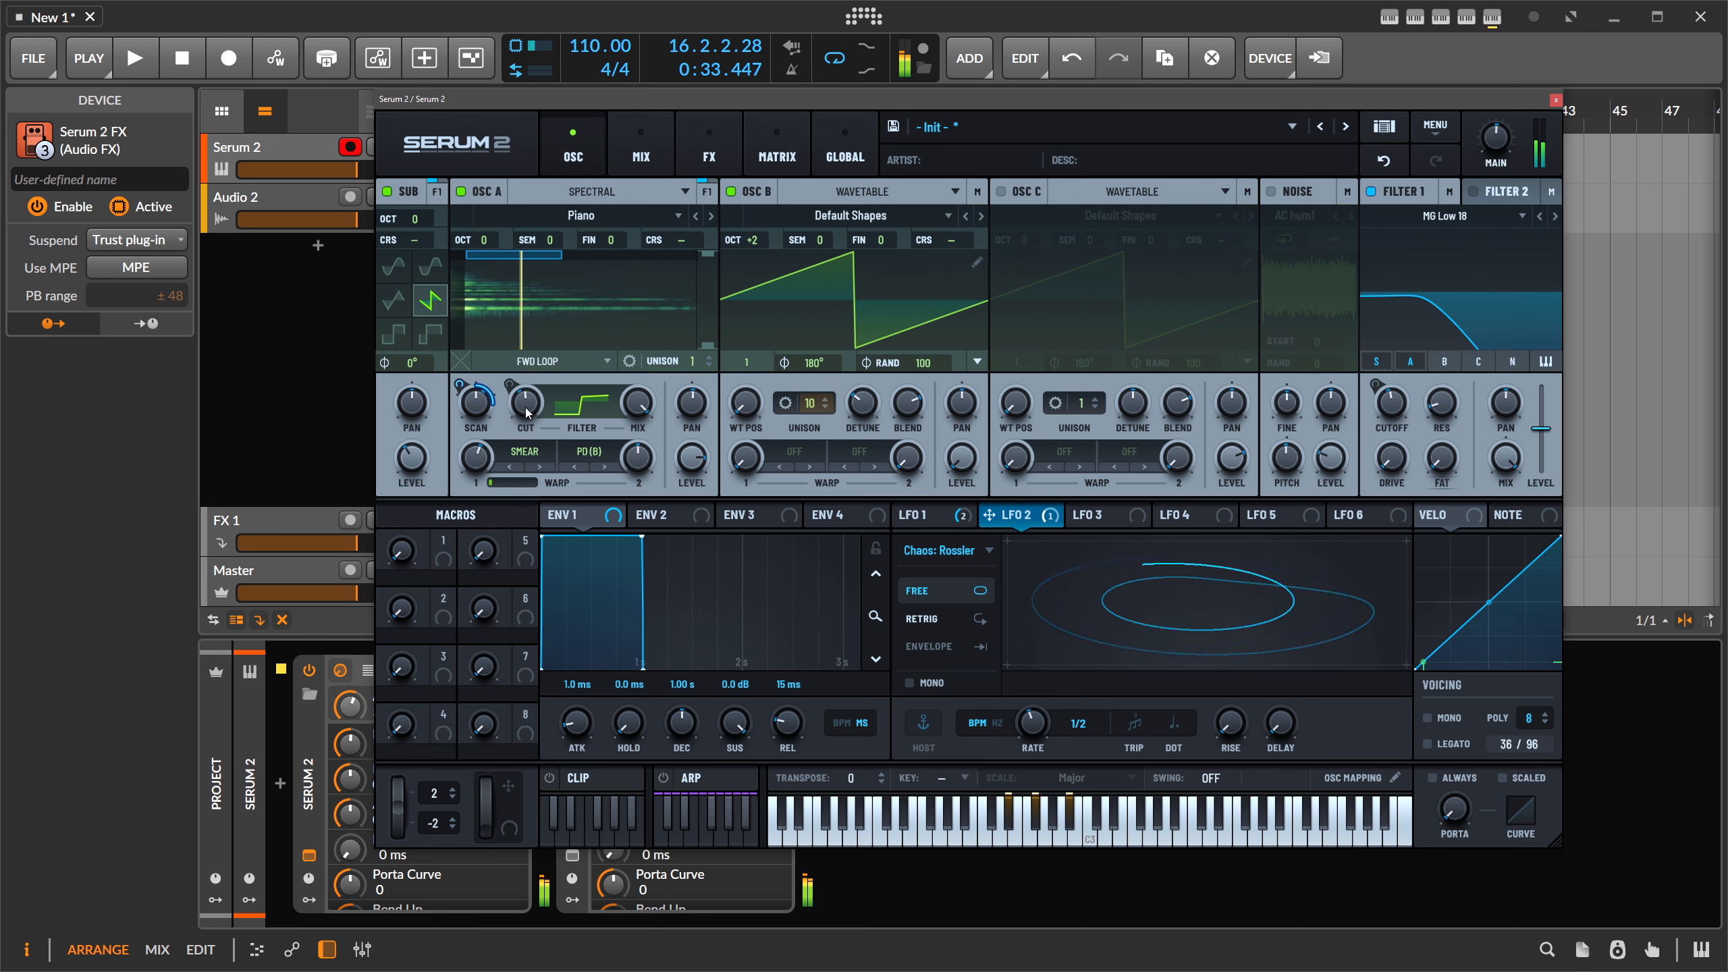
left_click(916, 520)
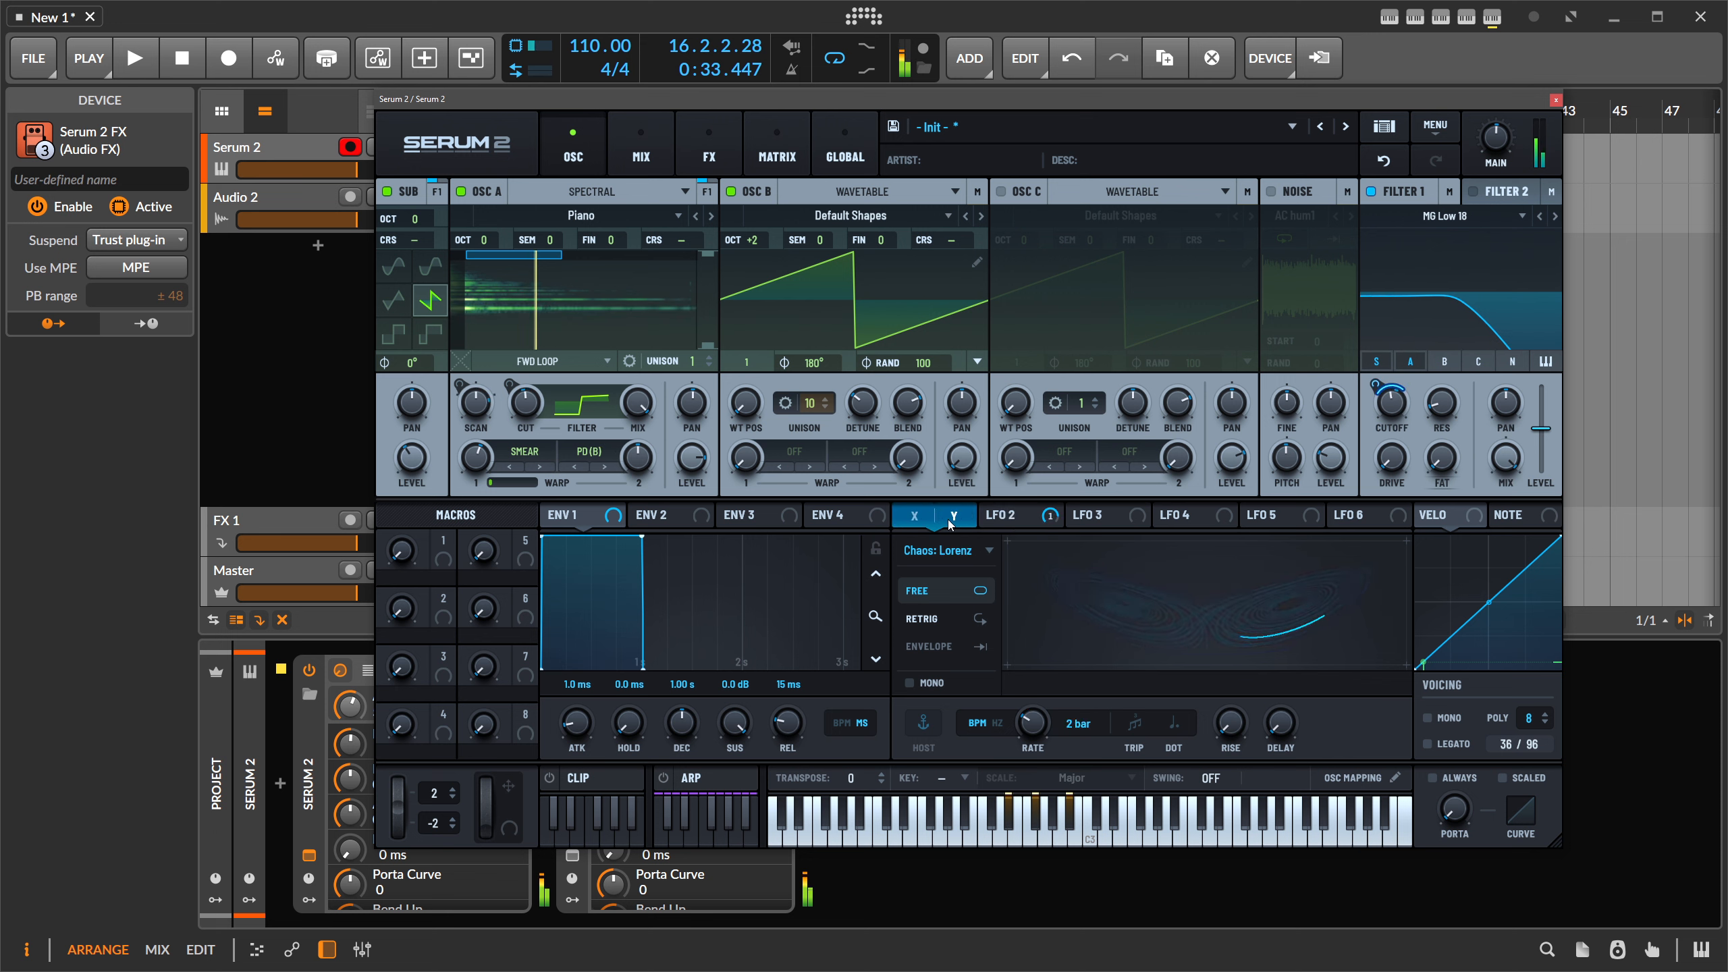
left_click_drag(953, 515, 513, 383)
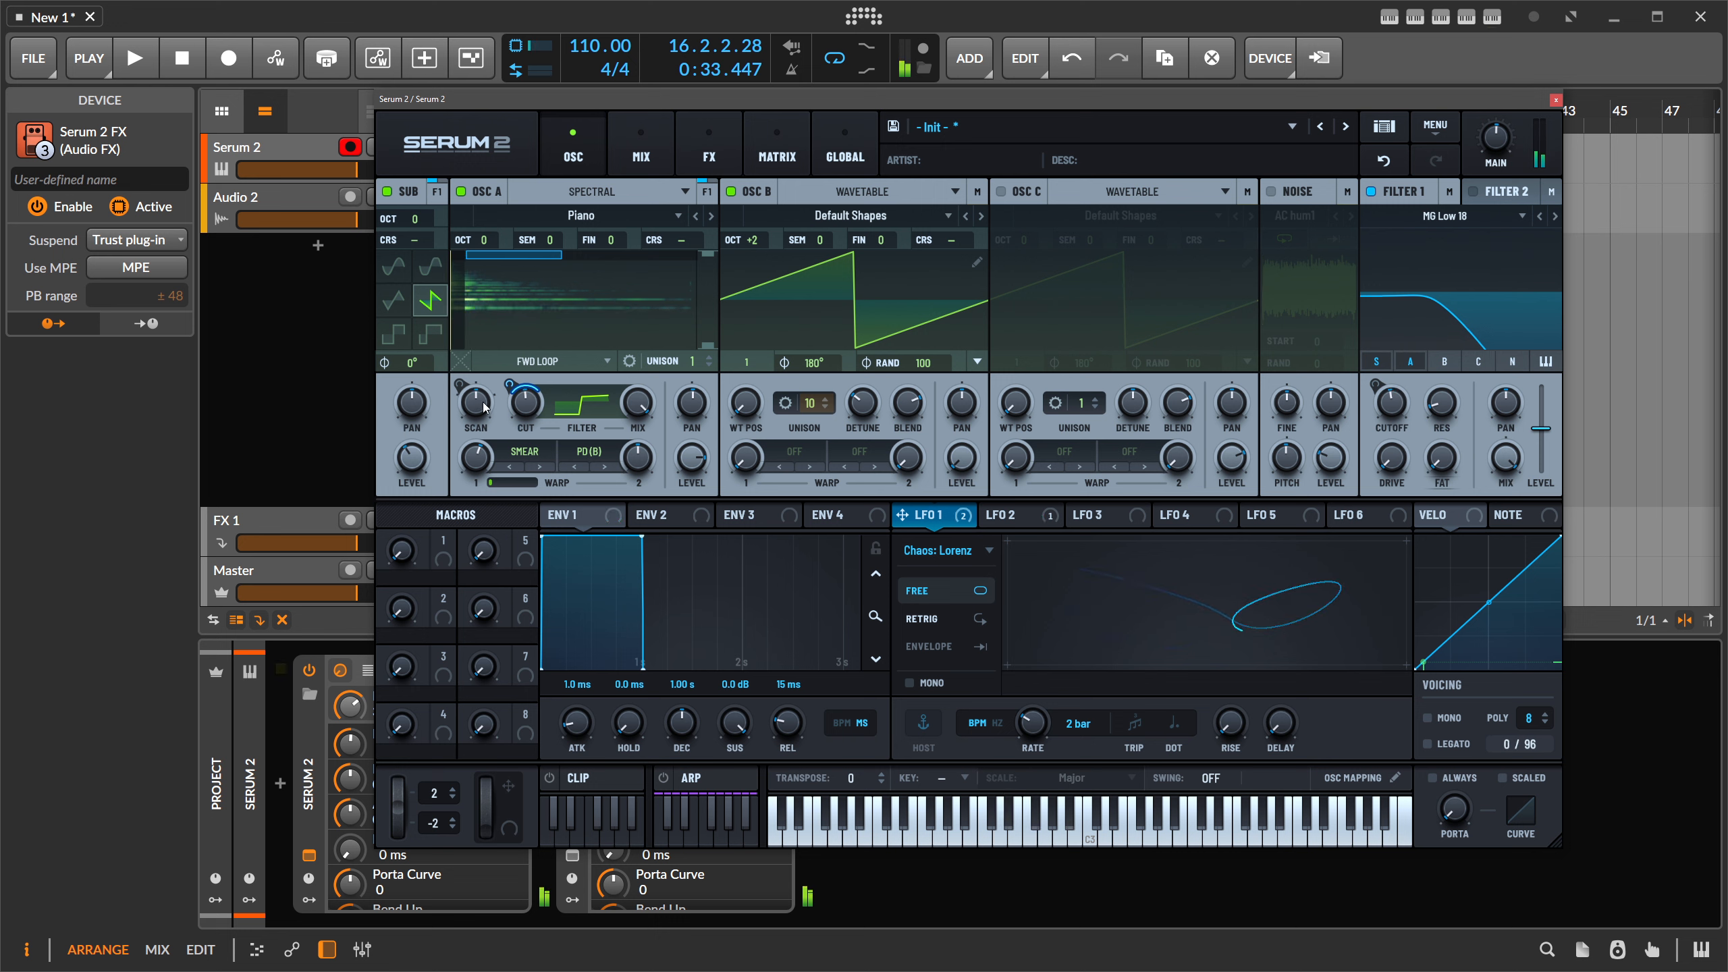
- Fine-tune LFO 2's scan-rate modulation depth and lower OSC A's level to 71%
mouse_move(482, 404)
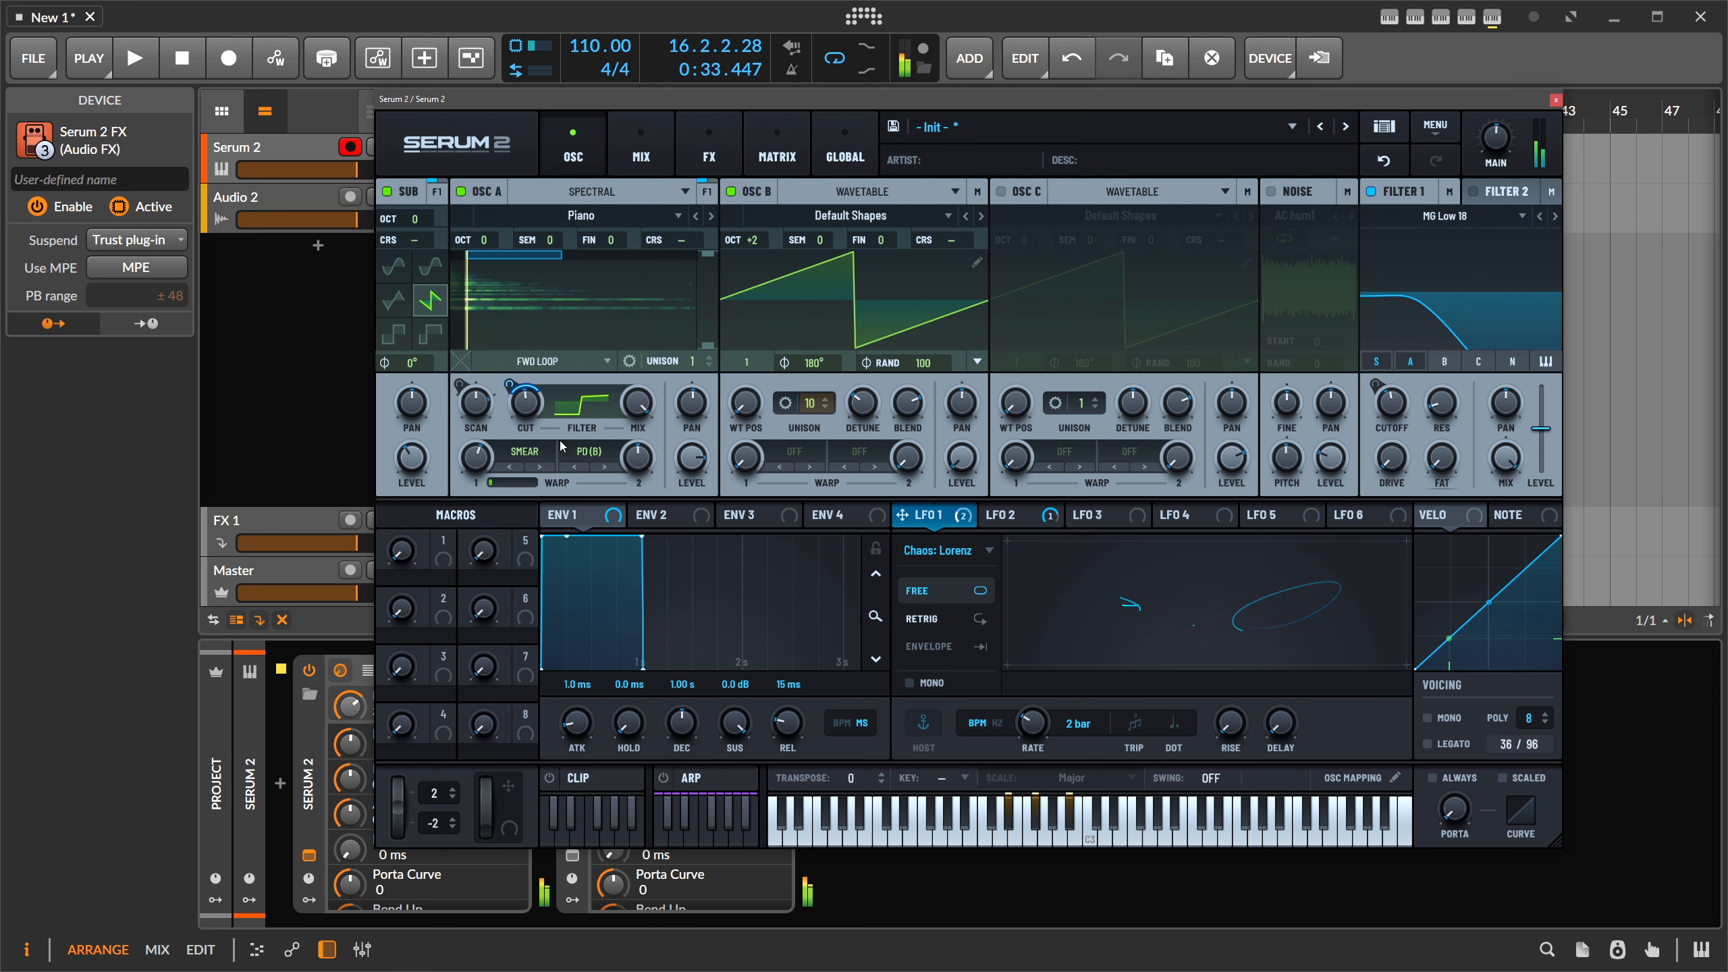
right_click(474, 393)
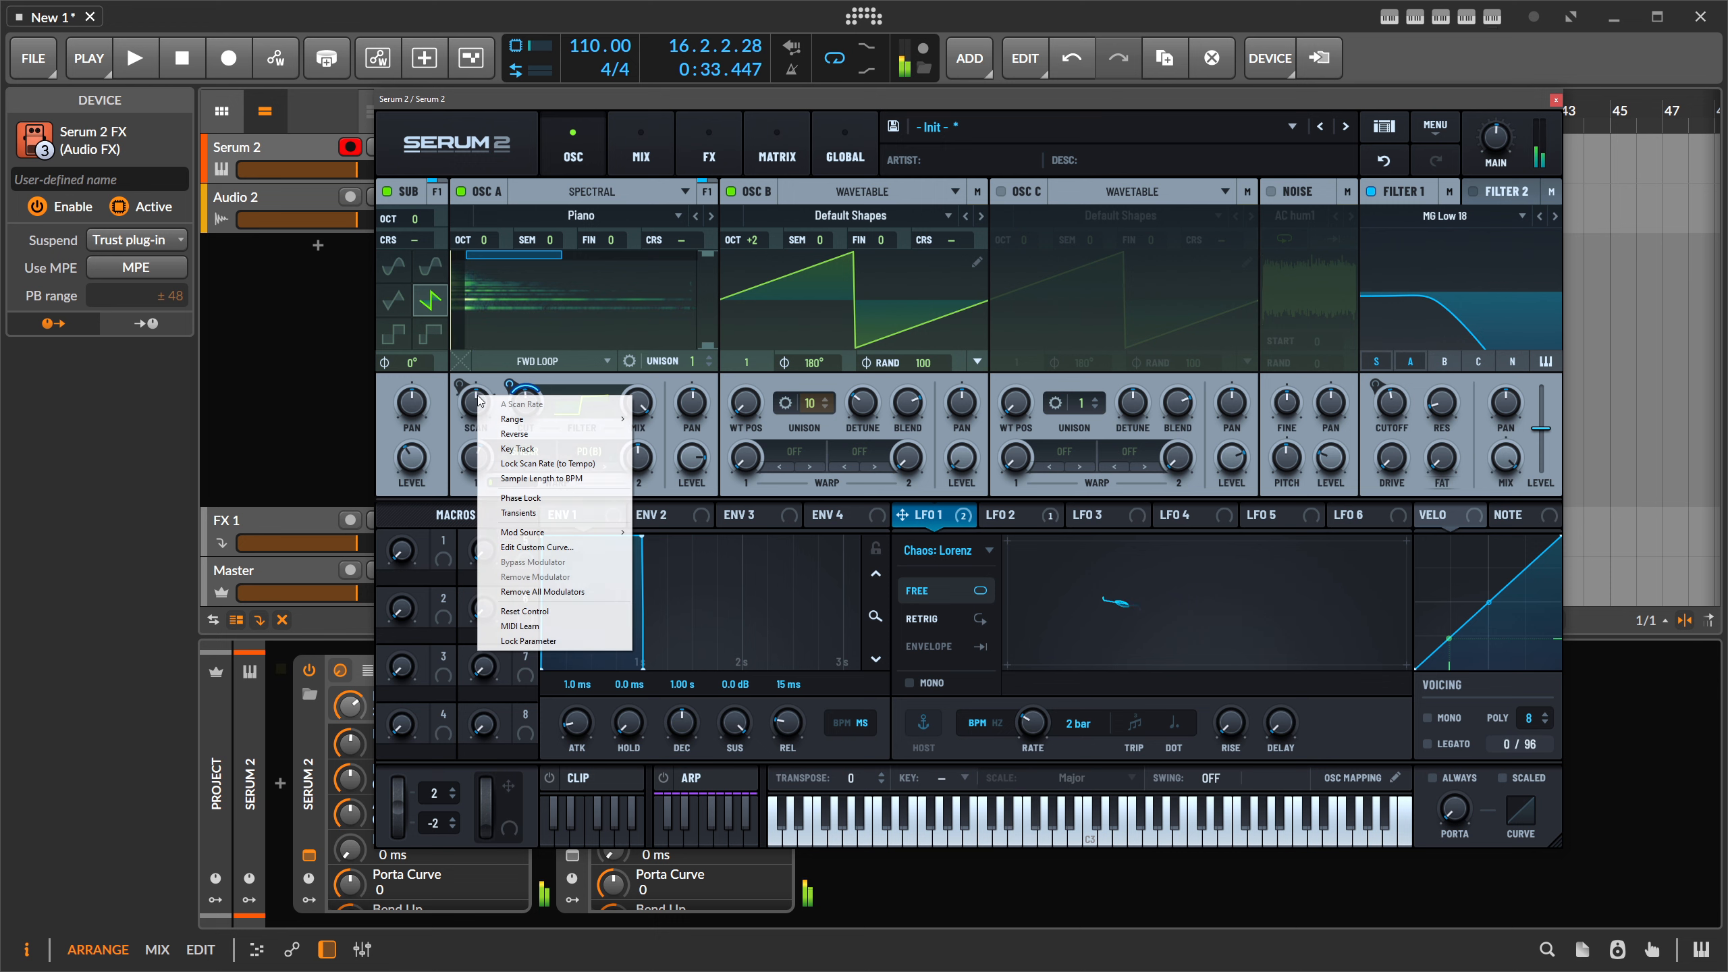
left_click(466, 410)
mouse_move(475, 406)
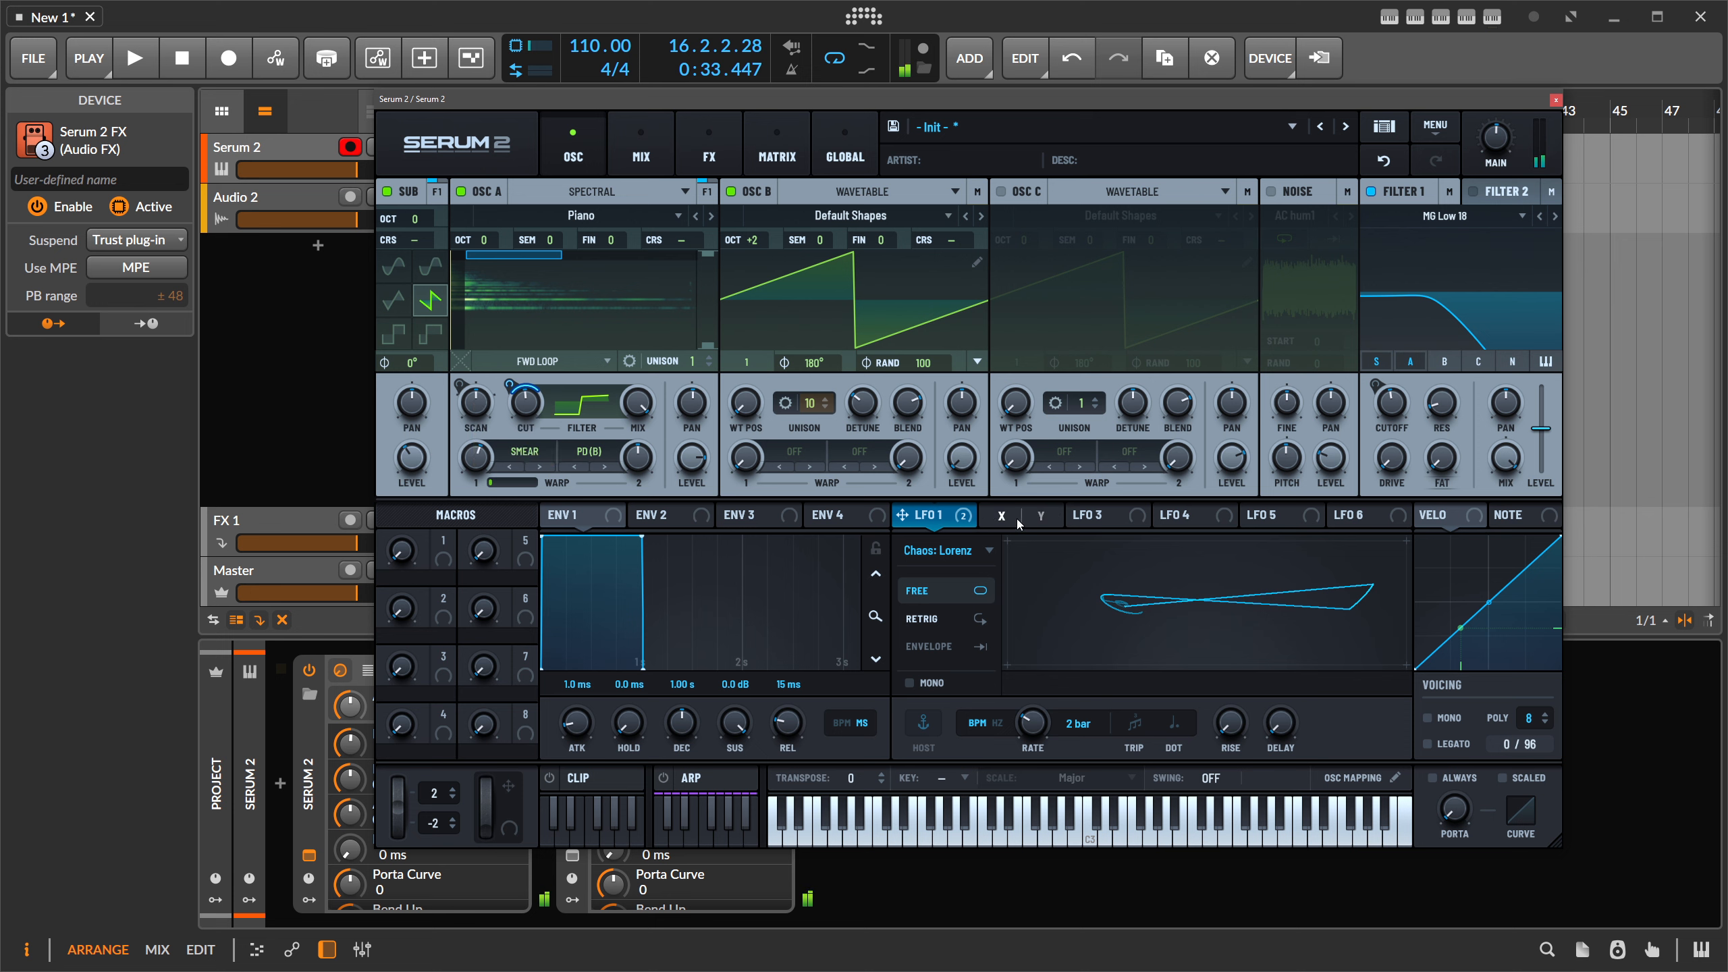
left_click(1010, 516)
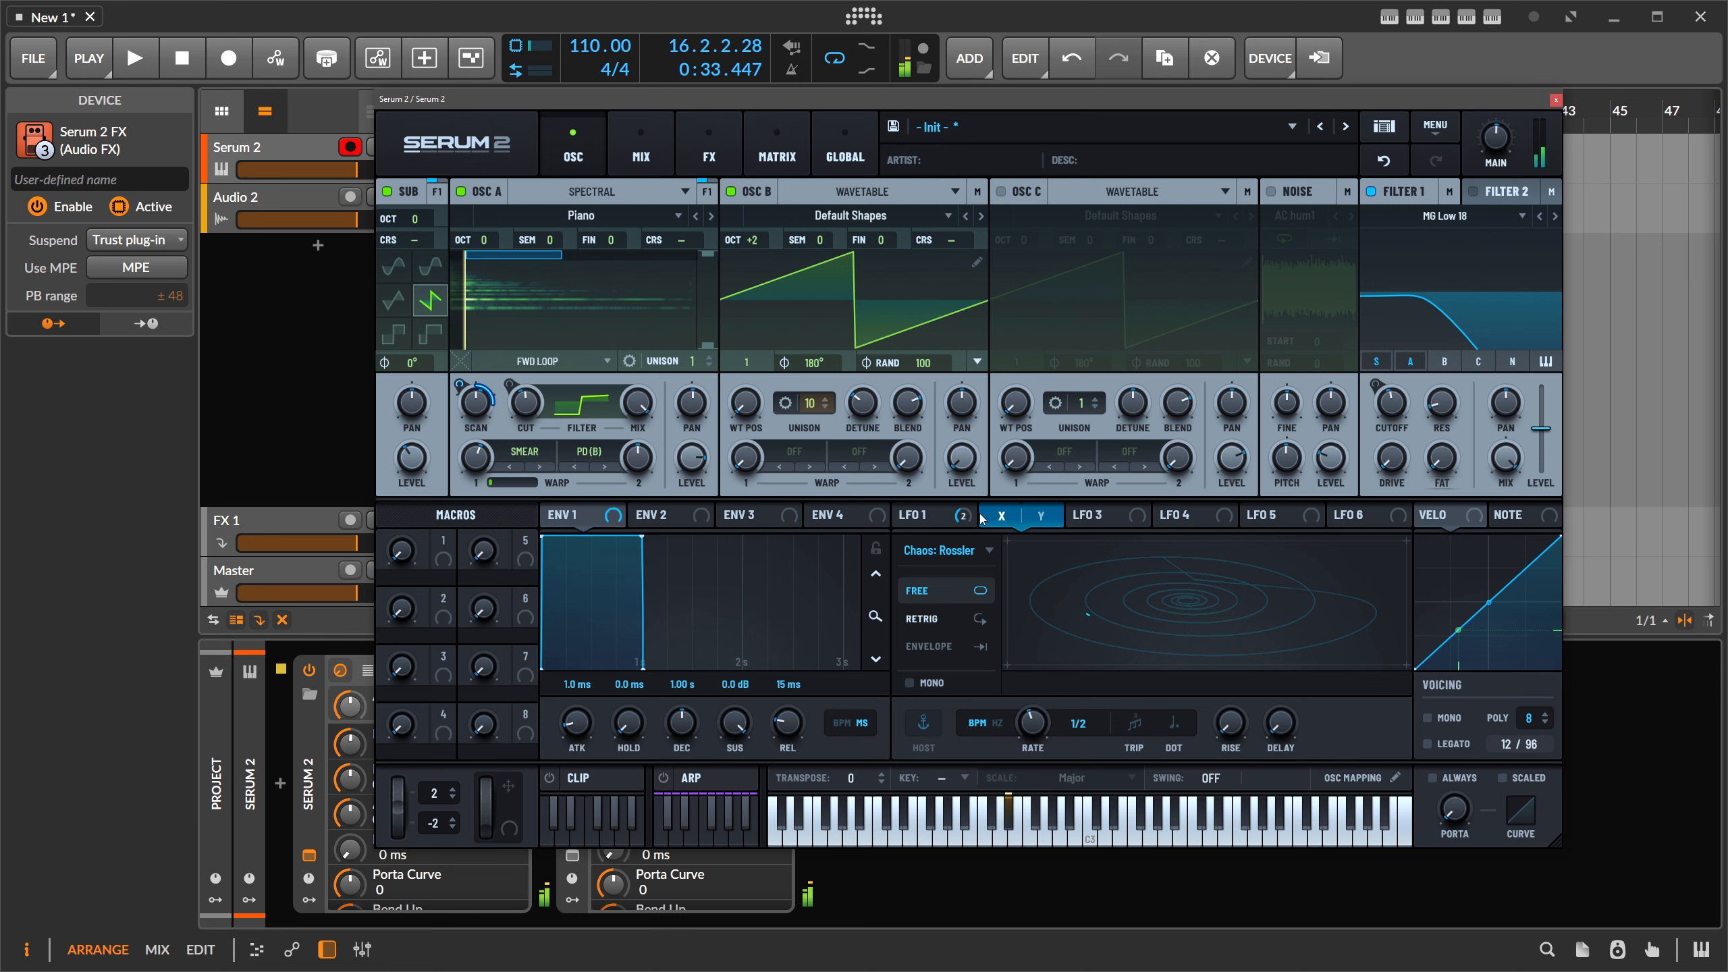
mouse_move(461, 413)
left_click_drag(460, 412, 460, 400)
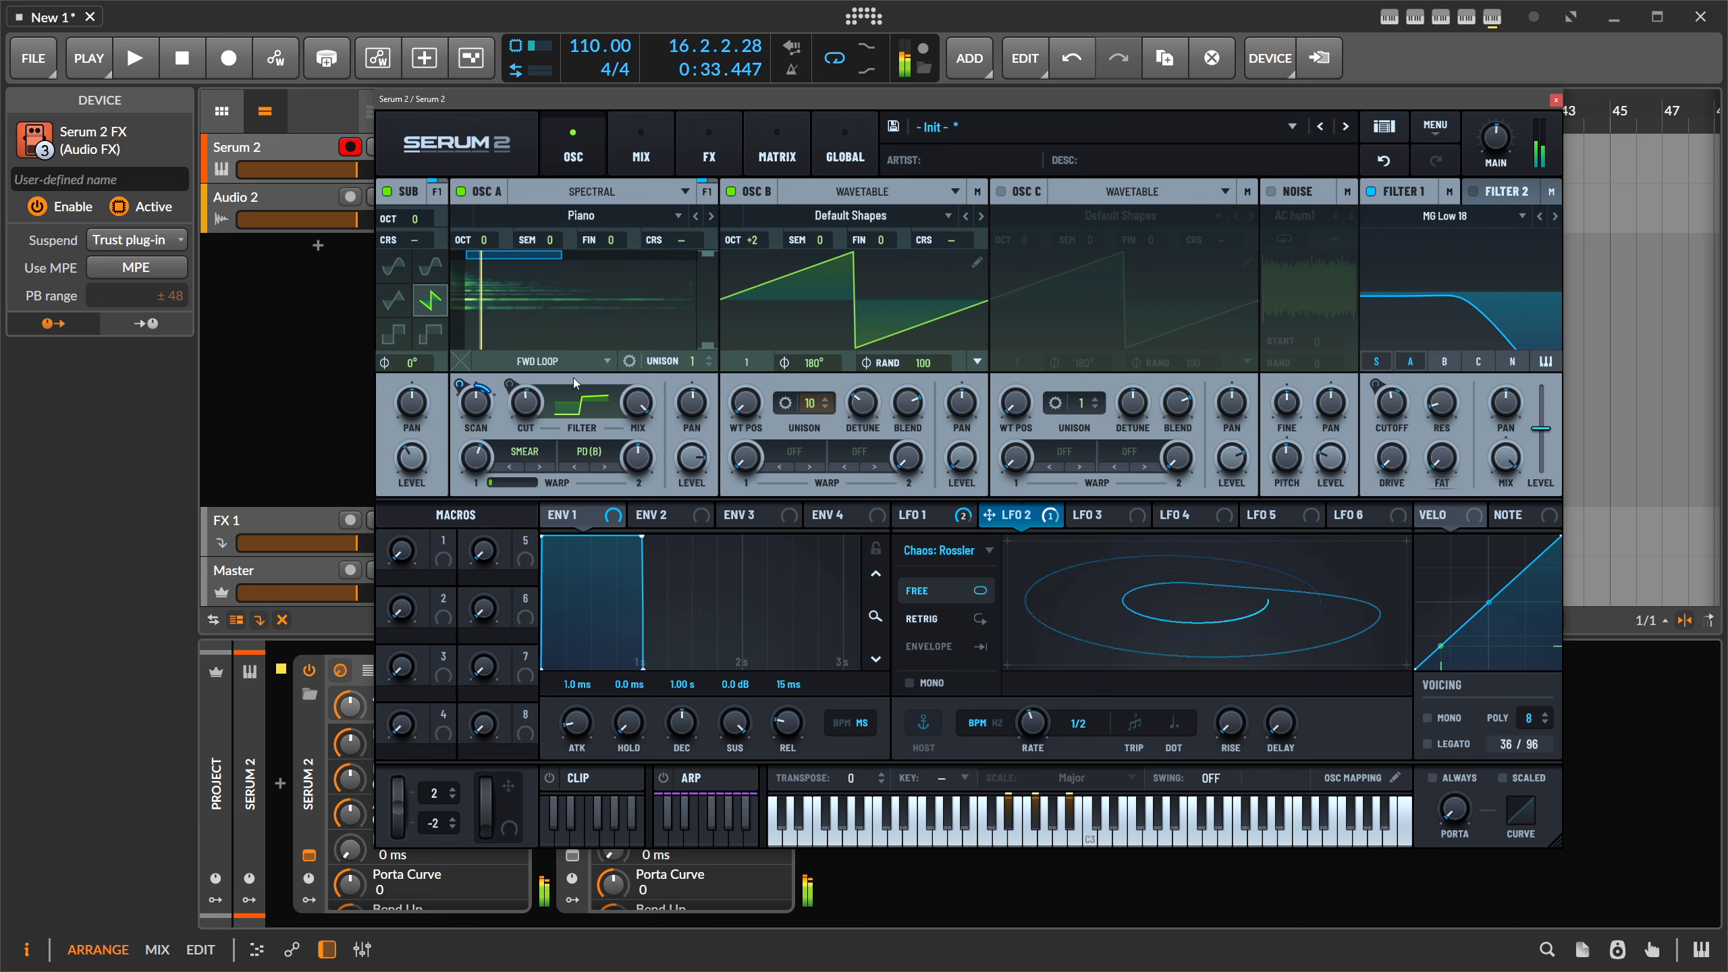
left_click_drag(692, 458, 695, 490)
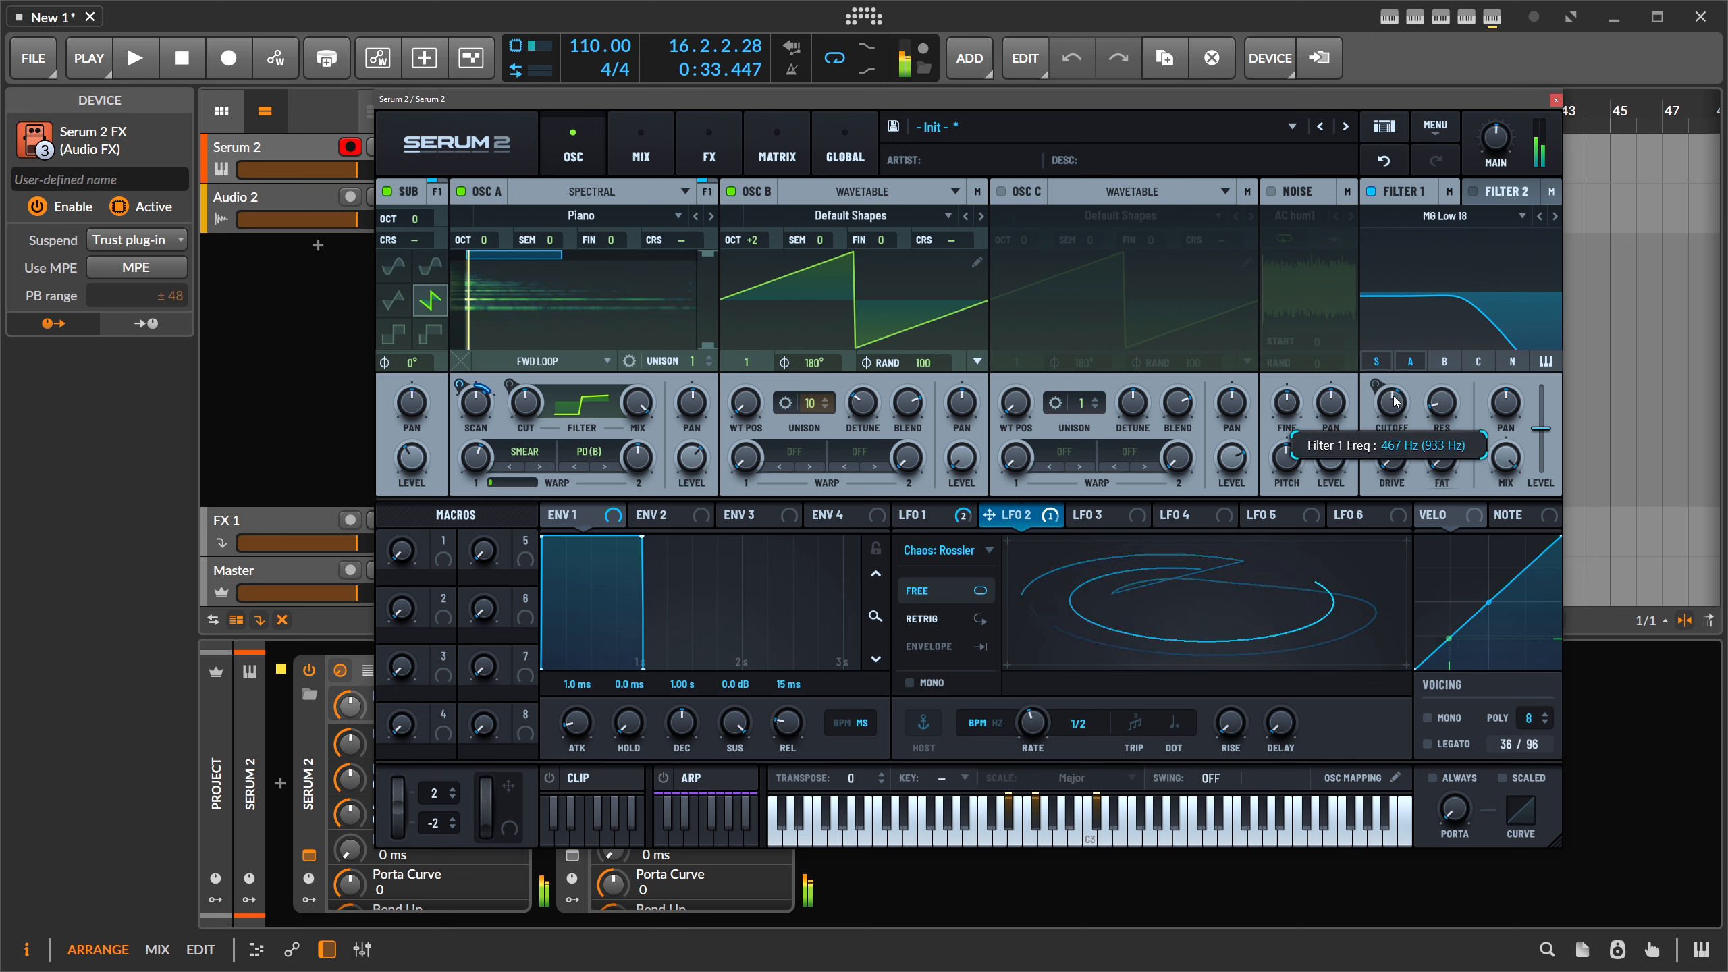
left_click(651, 144)
- Add an Equalizer to the FX chain, placed before the Compressor
left_click(709, 146)
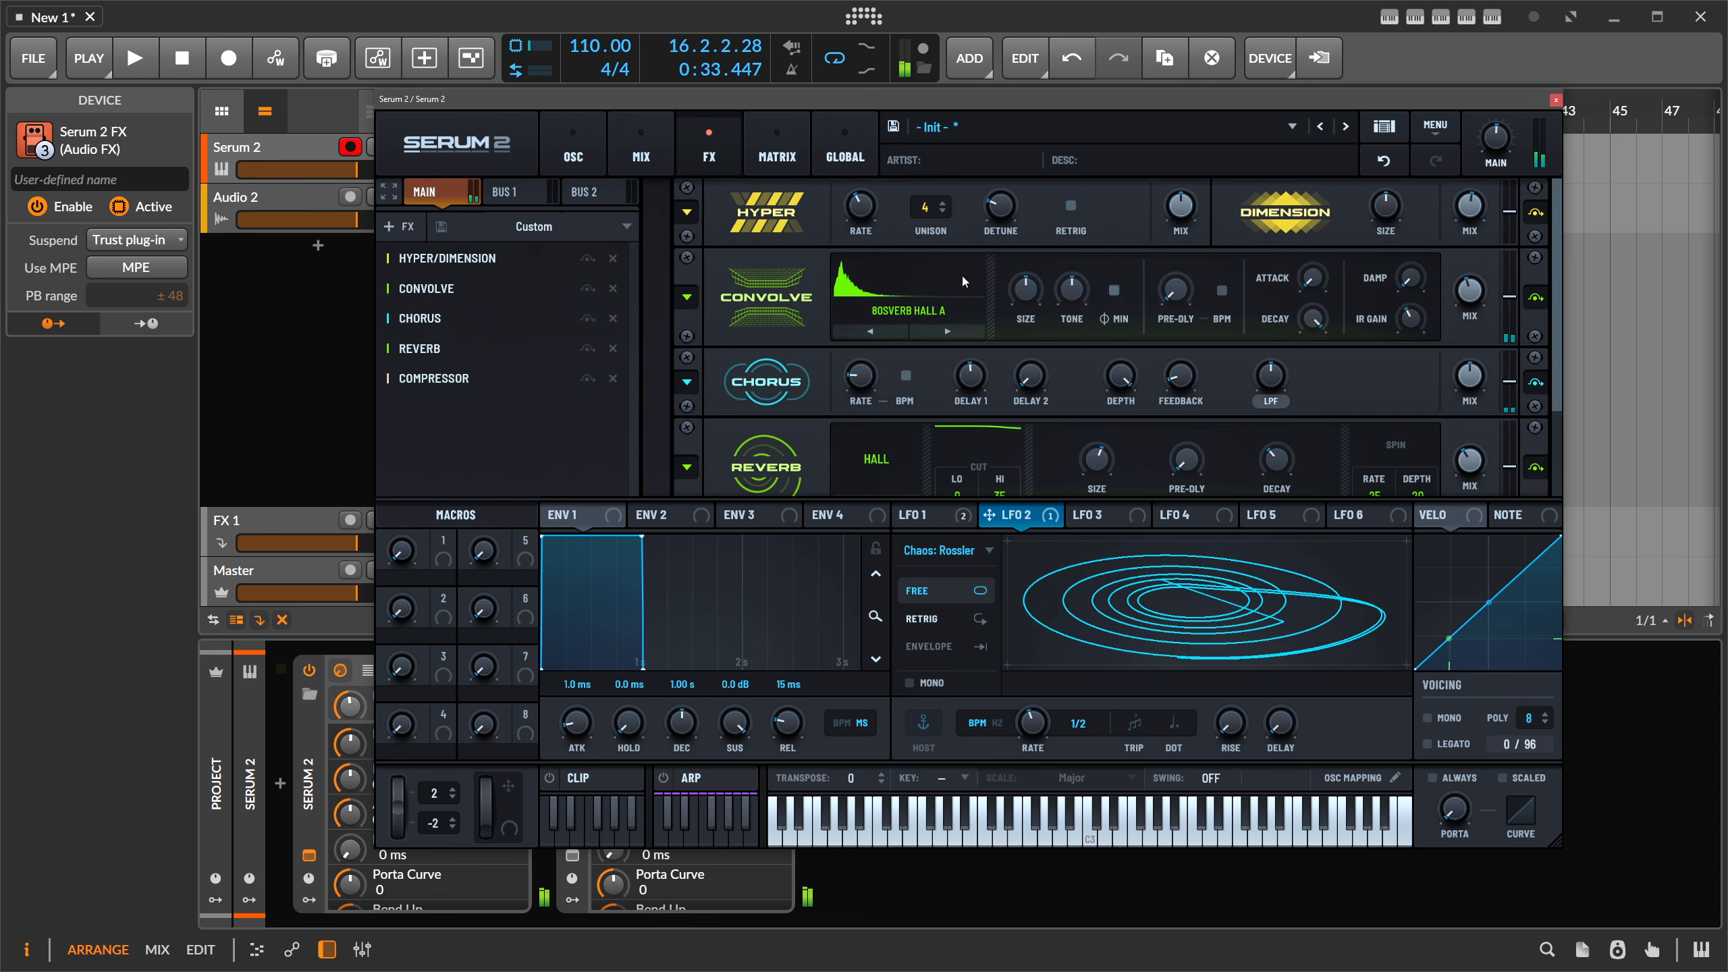
scroll(1030, 380, "down", 2)
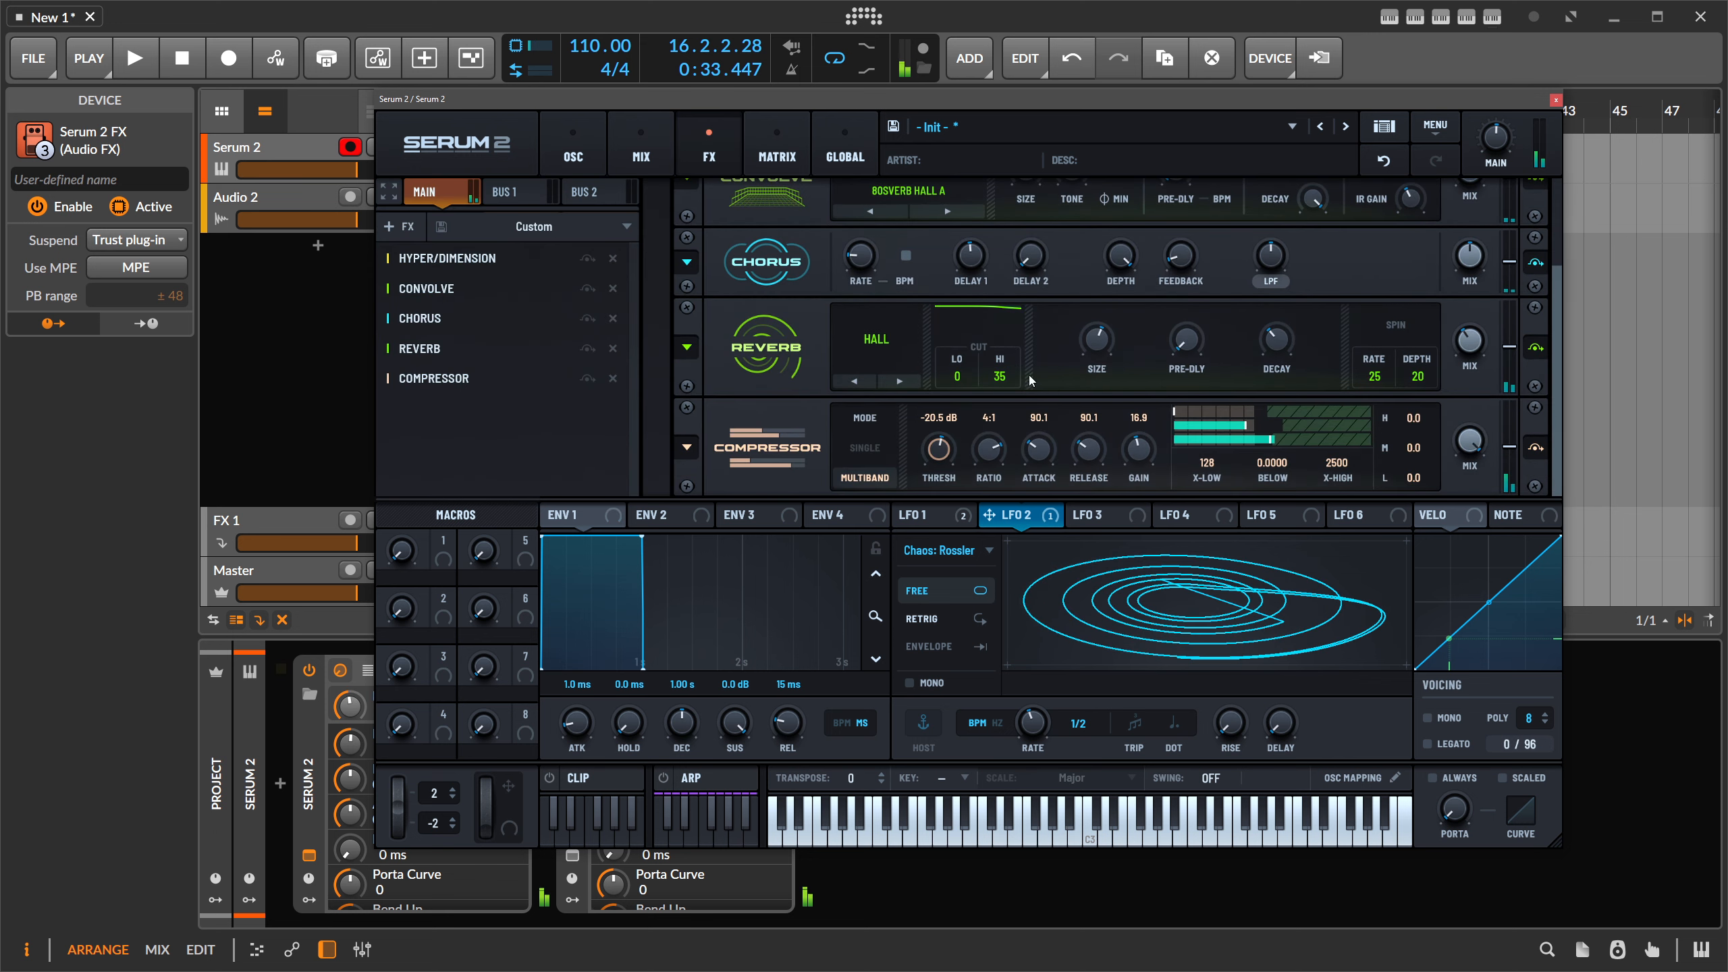
left_click(400, 226)
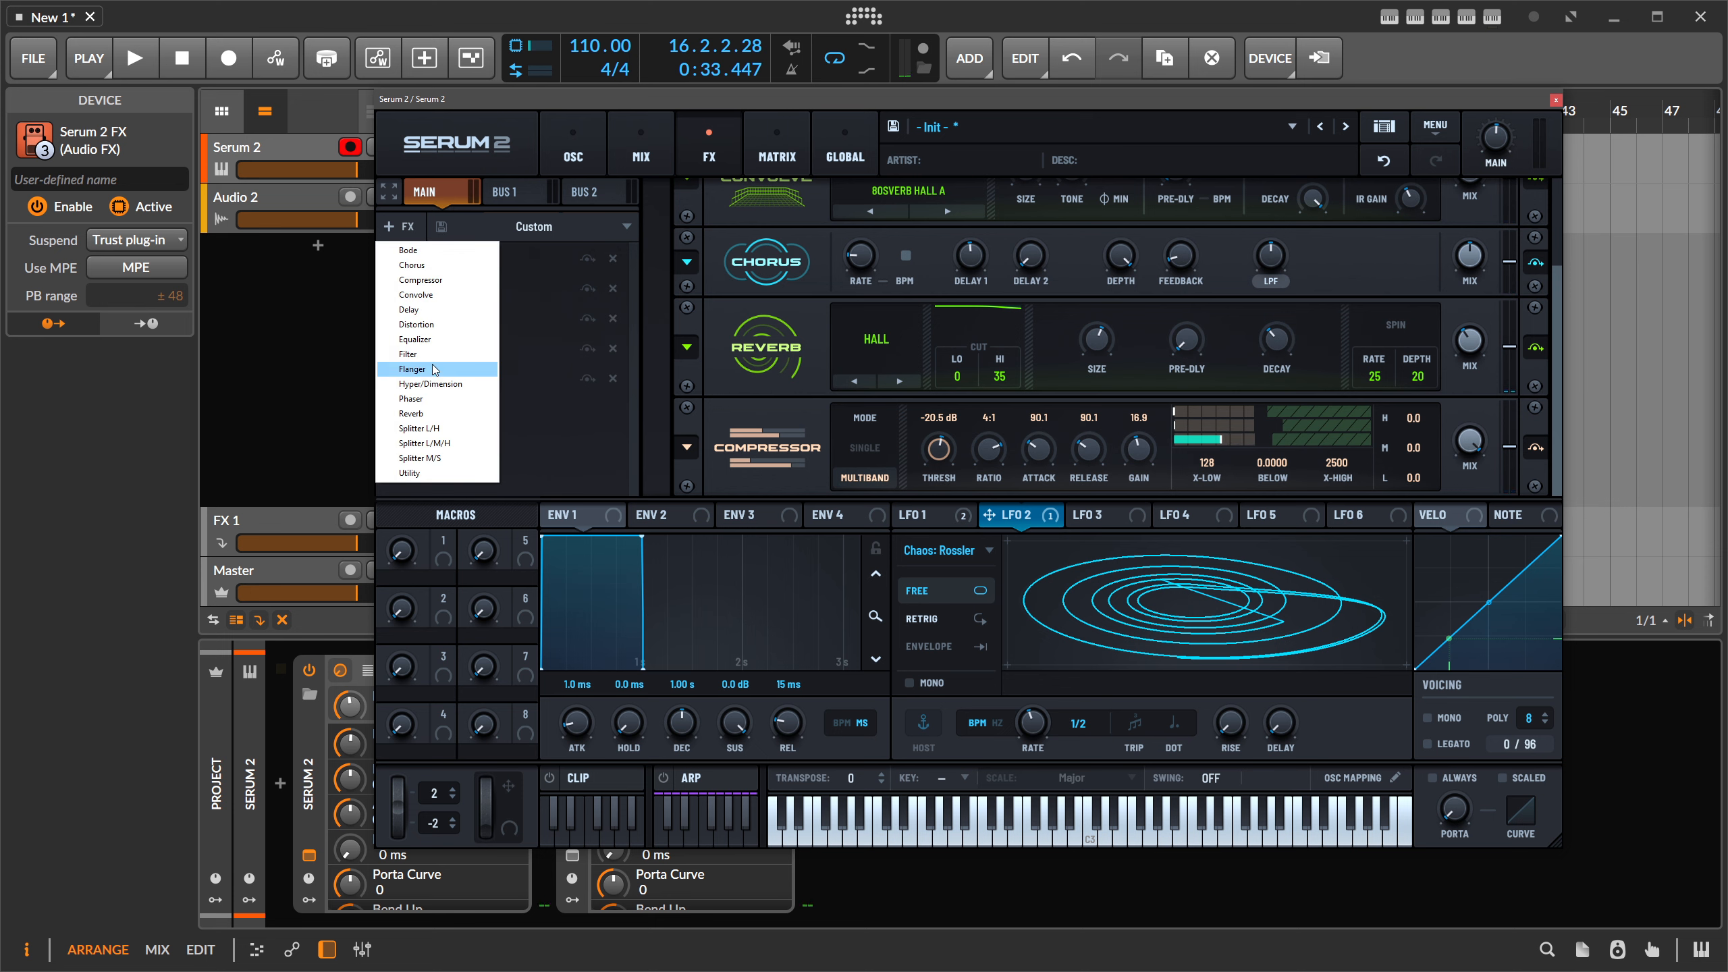
left_click(415, 339)
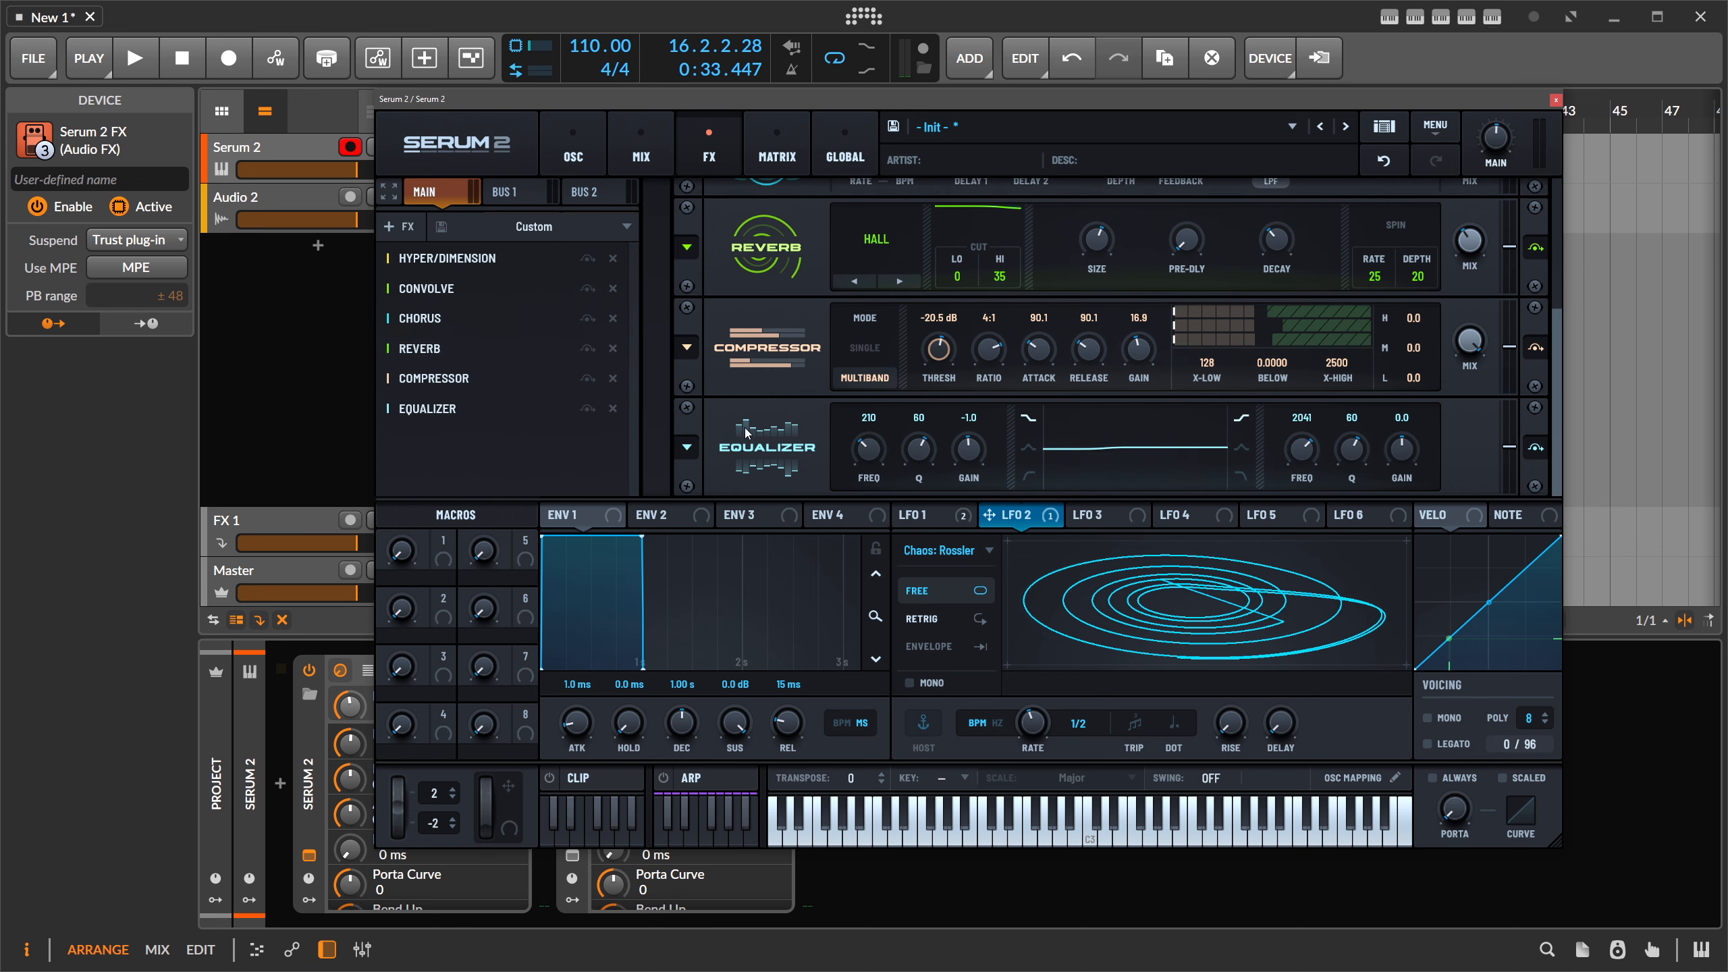
left_click_drag(747, 433, 762, 347)
- Cut the Equalizer's low band to -13.6 dB near 214 Hz
scroll(981, 365, "down", 2)
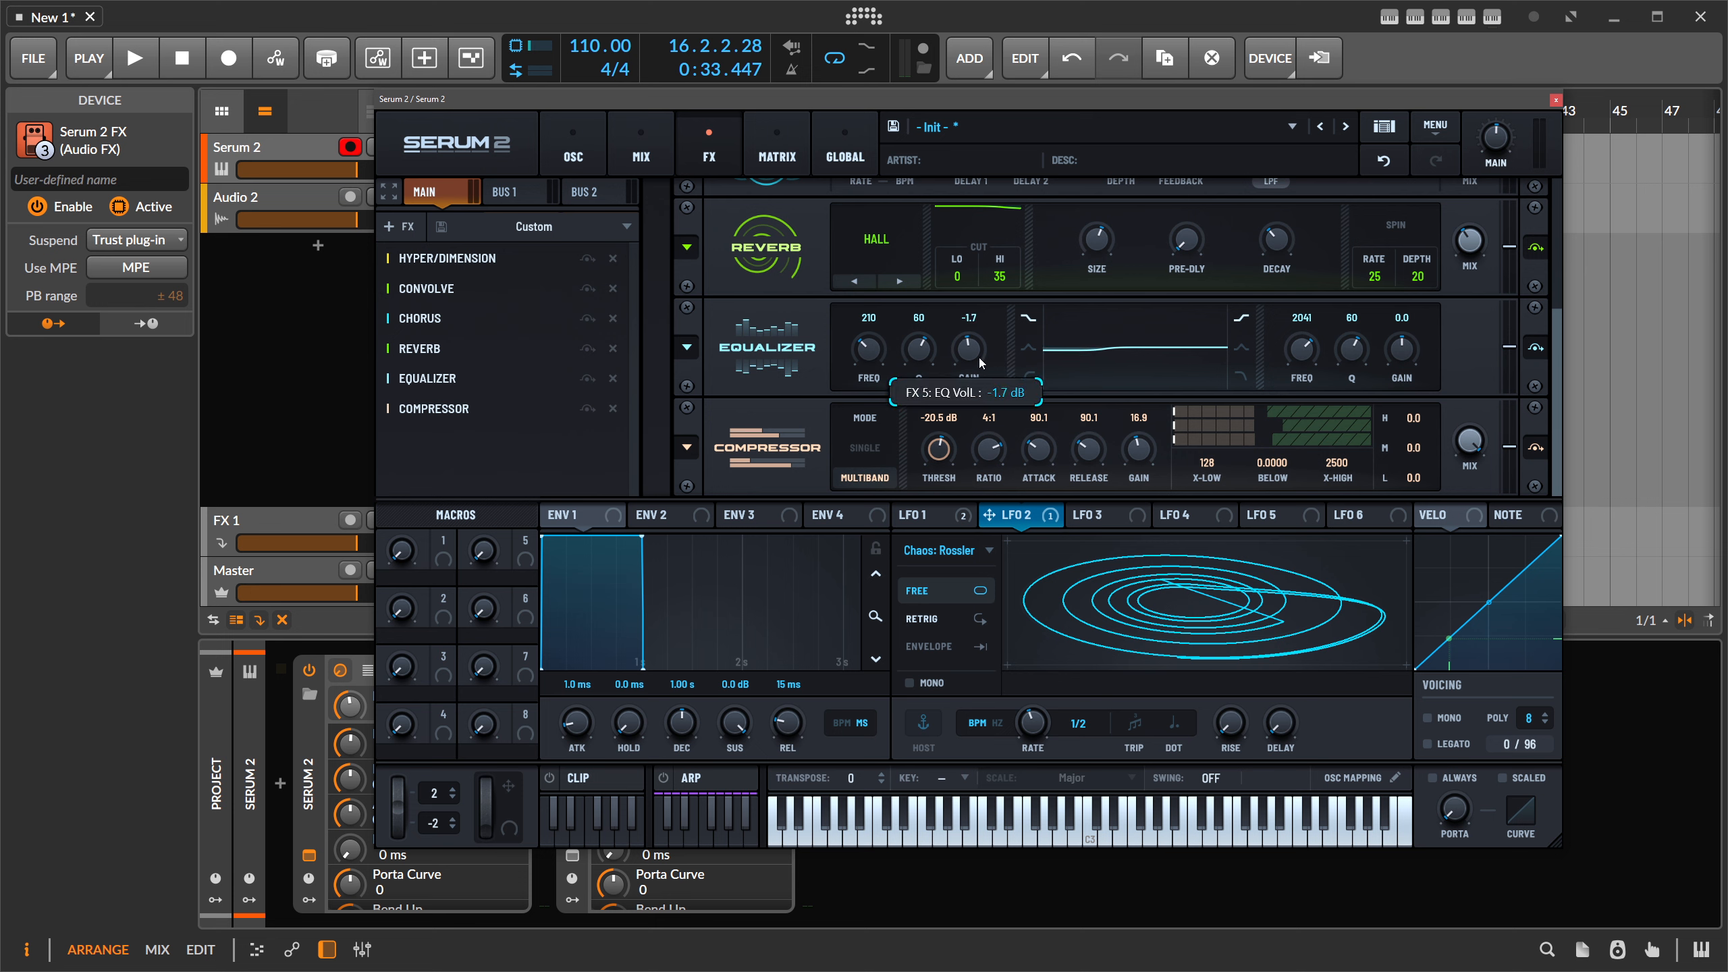
scroll(983, 378, "down", 1)
scroll(888, 350, "up", 5)
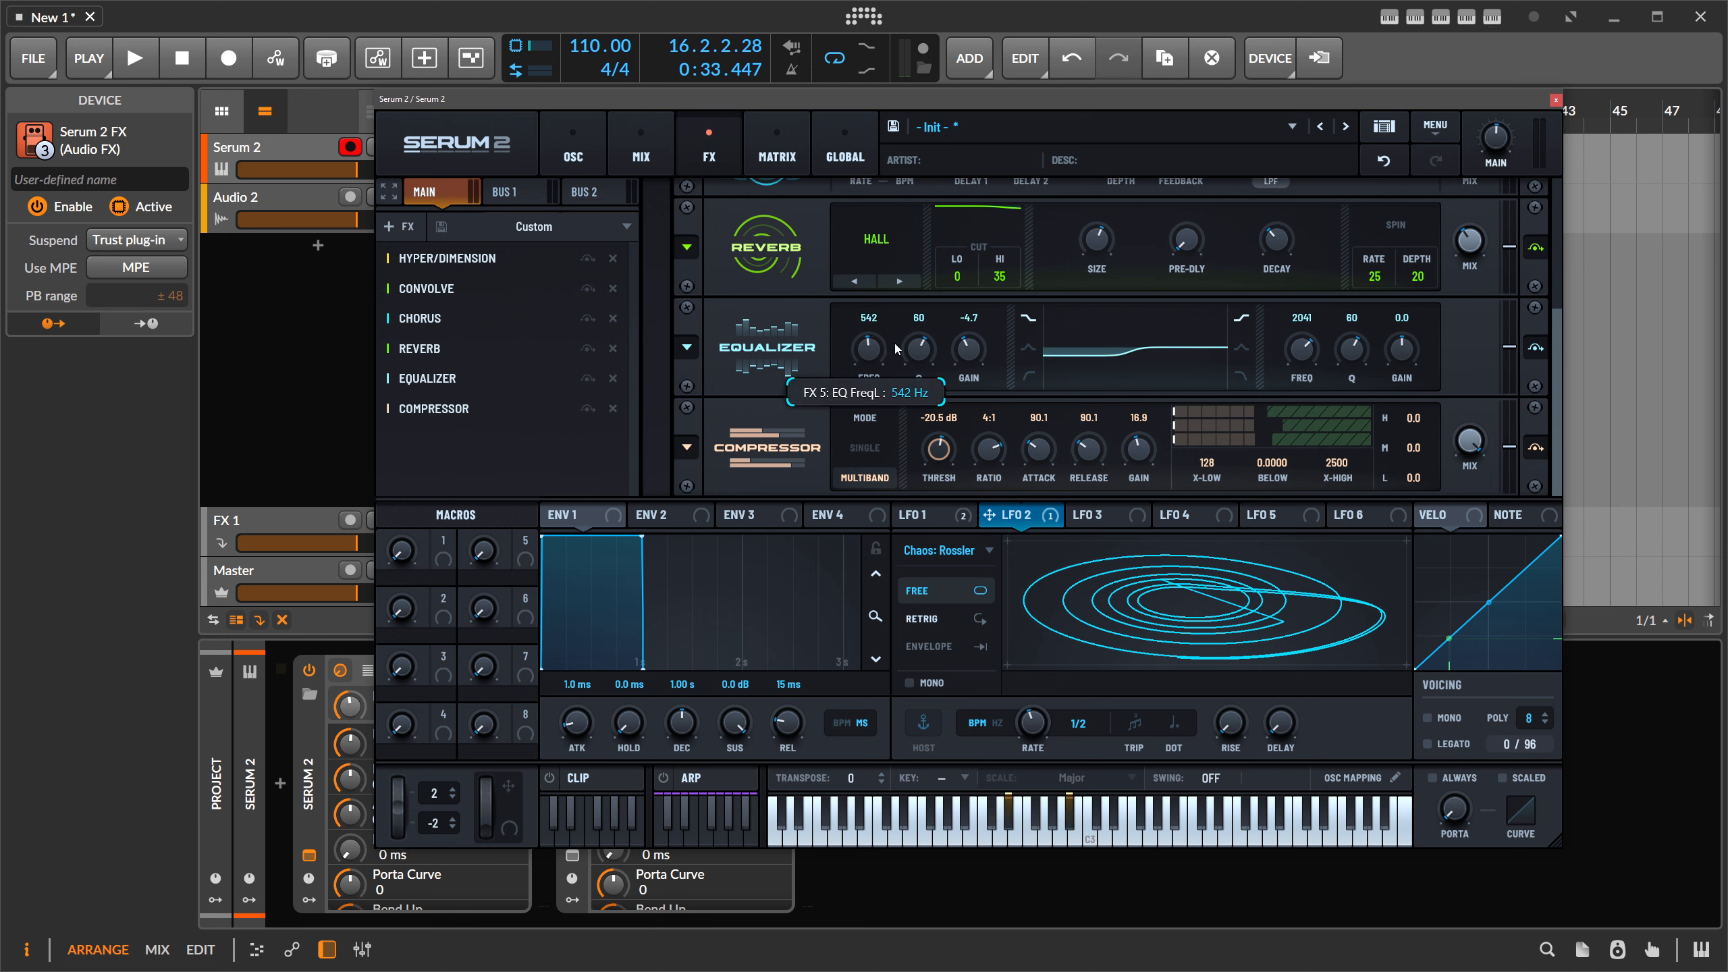
scroll(896, 348, "down", 4)
scroll(968, 381, "down", 8)
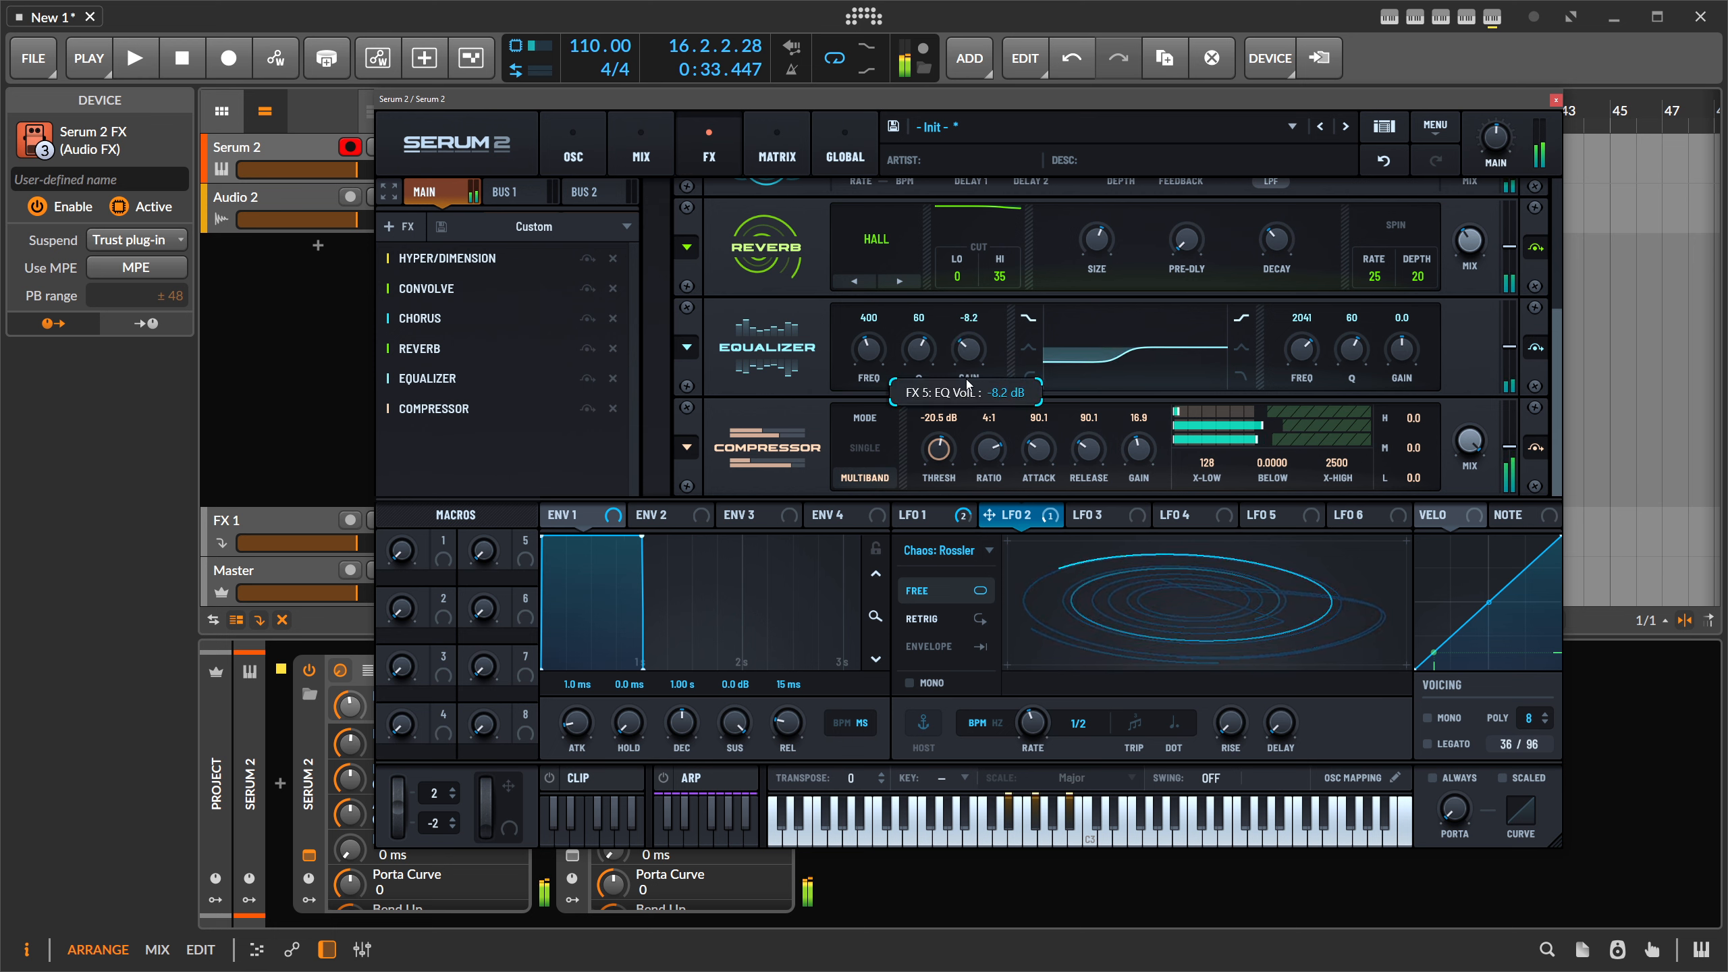
scroll(968, 383, "down", 5)
scroll(886, 364, "down", 1)
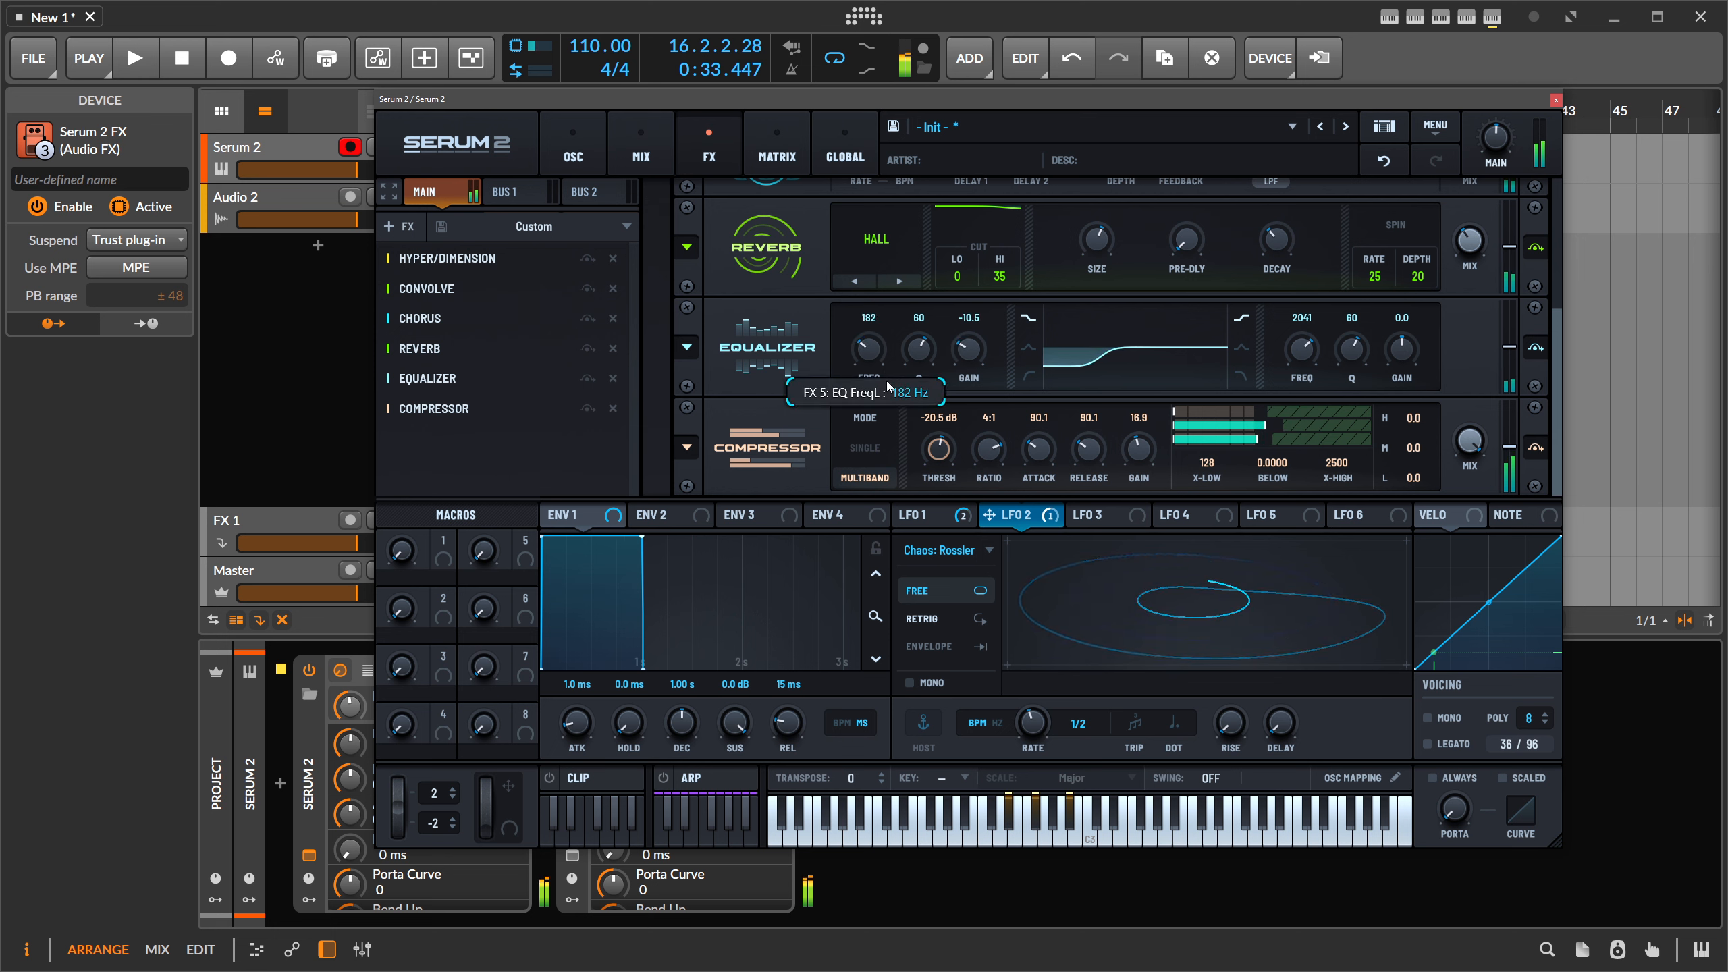
scroll(888, 386, "up", 3)
scroll(968, 360, "down", 3)
scroll(916, 383, "down", 3)
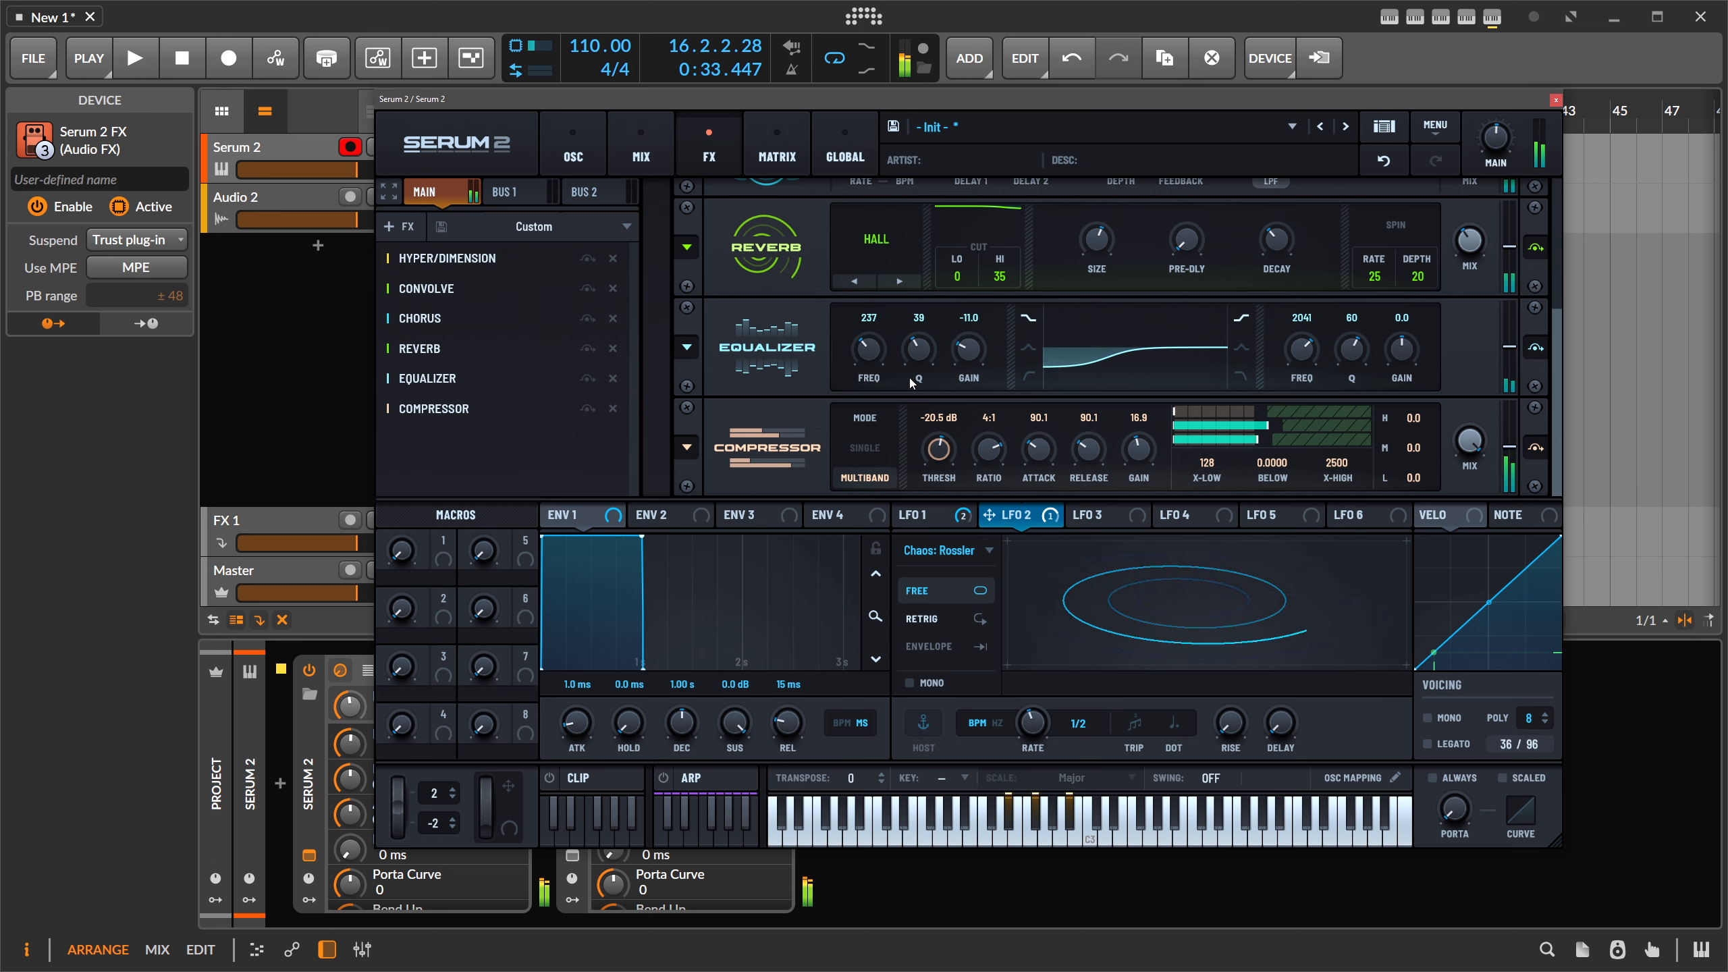
scroll(966, 376, "down", 6)
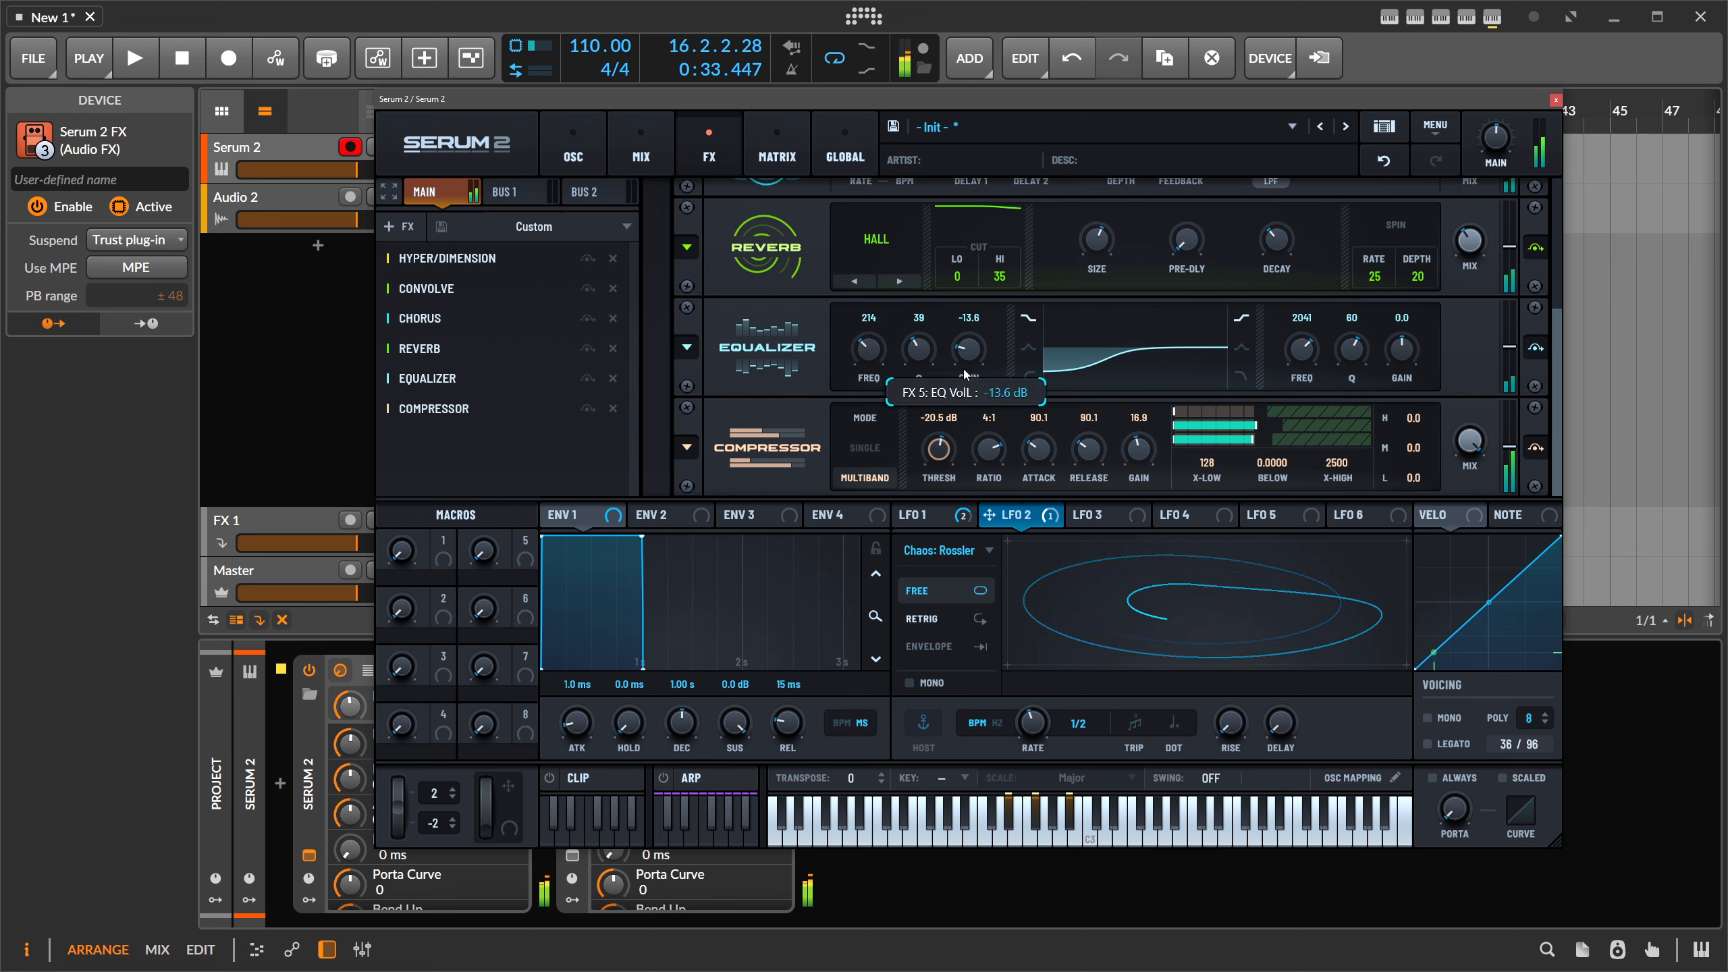
scroll(966, 373, "up", 1)
left_click_drag(1560, 319, 1503, 165)
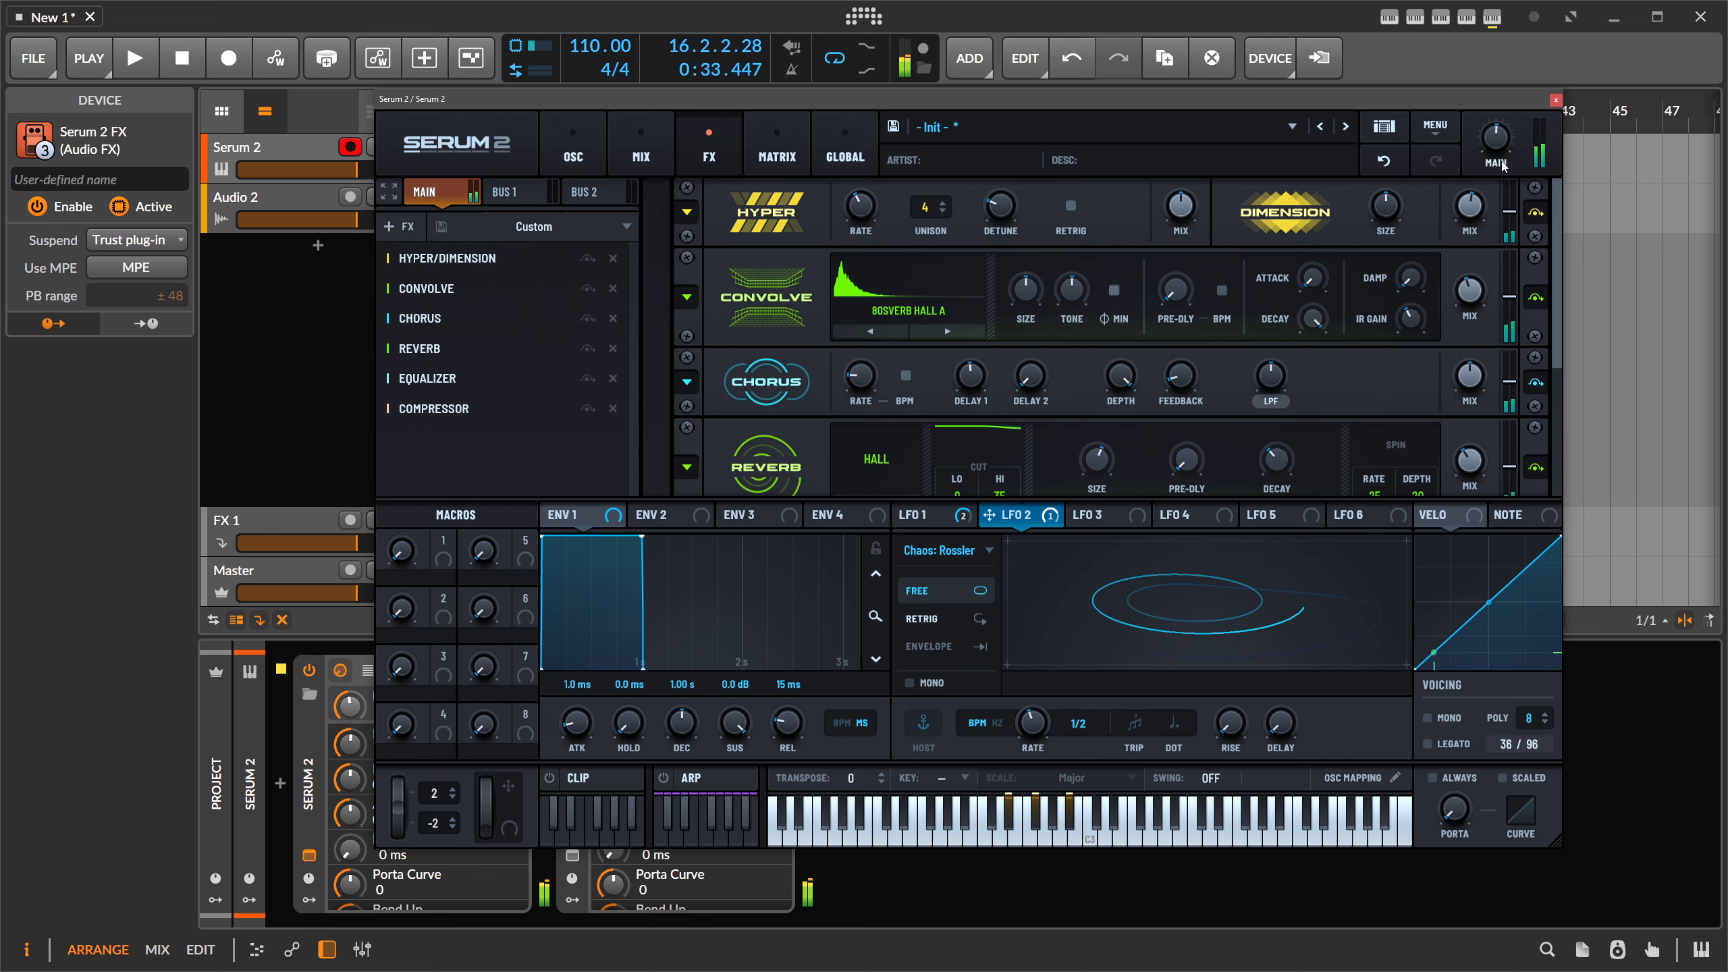
left_click(569, 143)
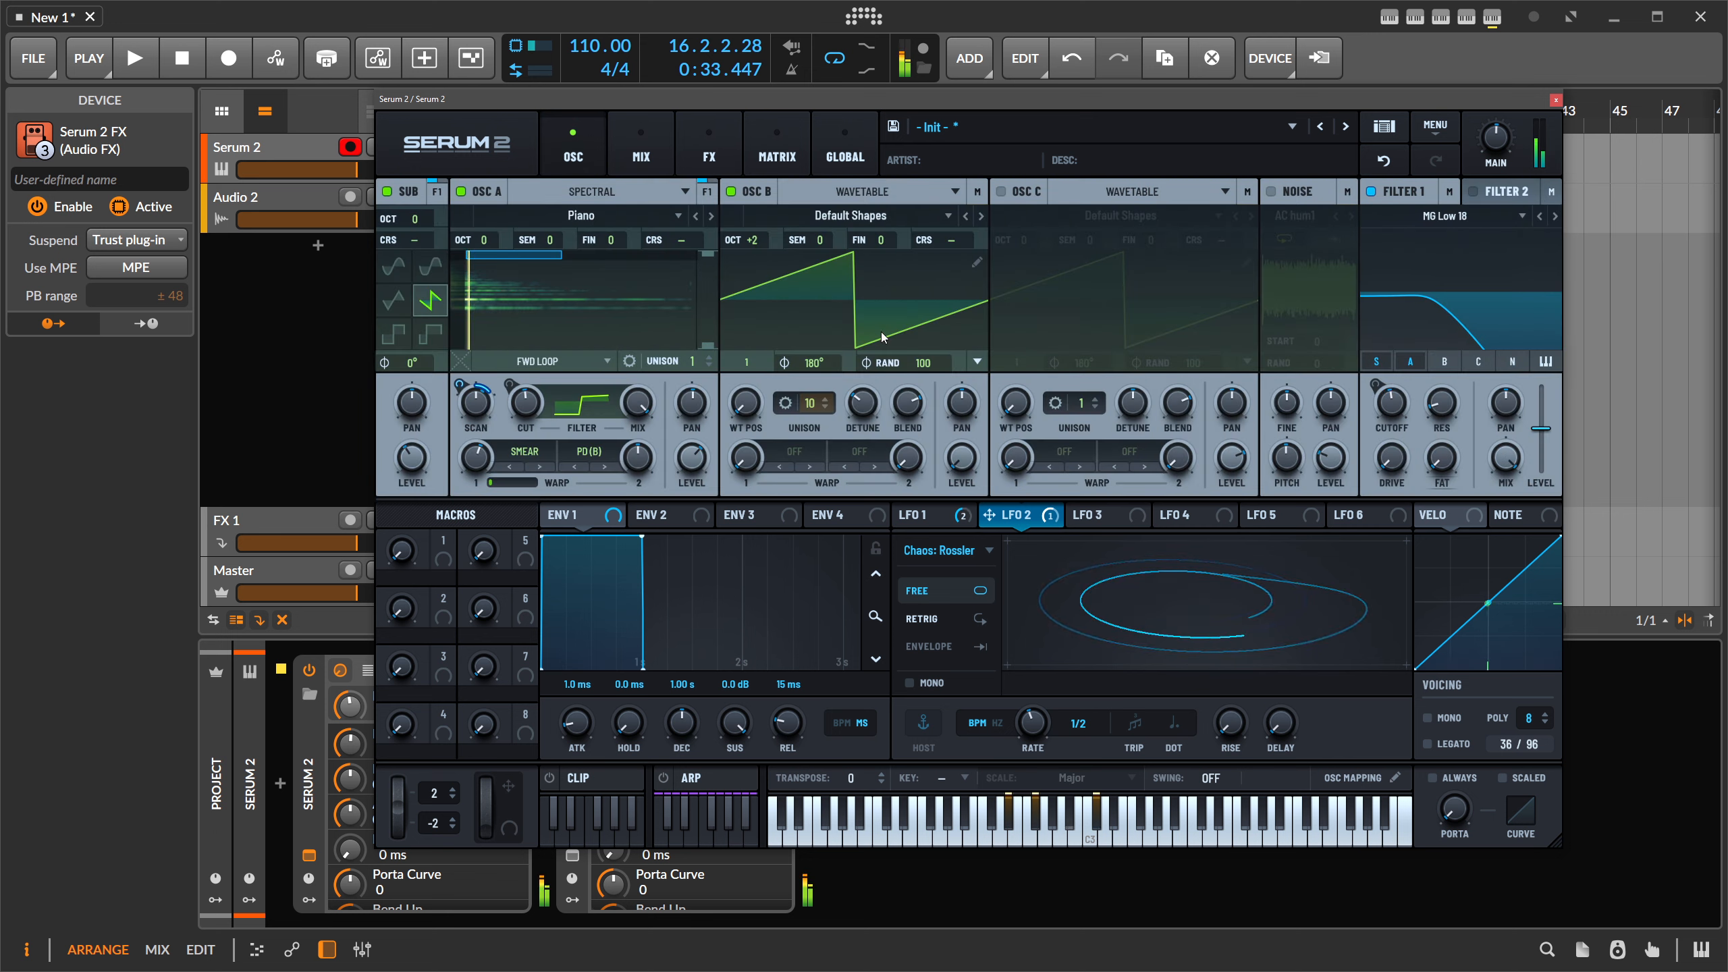
- Drop OSC B to octave +1, lower Warp 2 to 12% with LFO 2 modulating it, raise Filter 1 cutoff
mouse_move(962, 458)
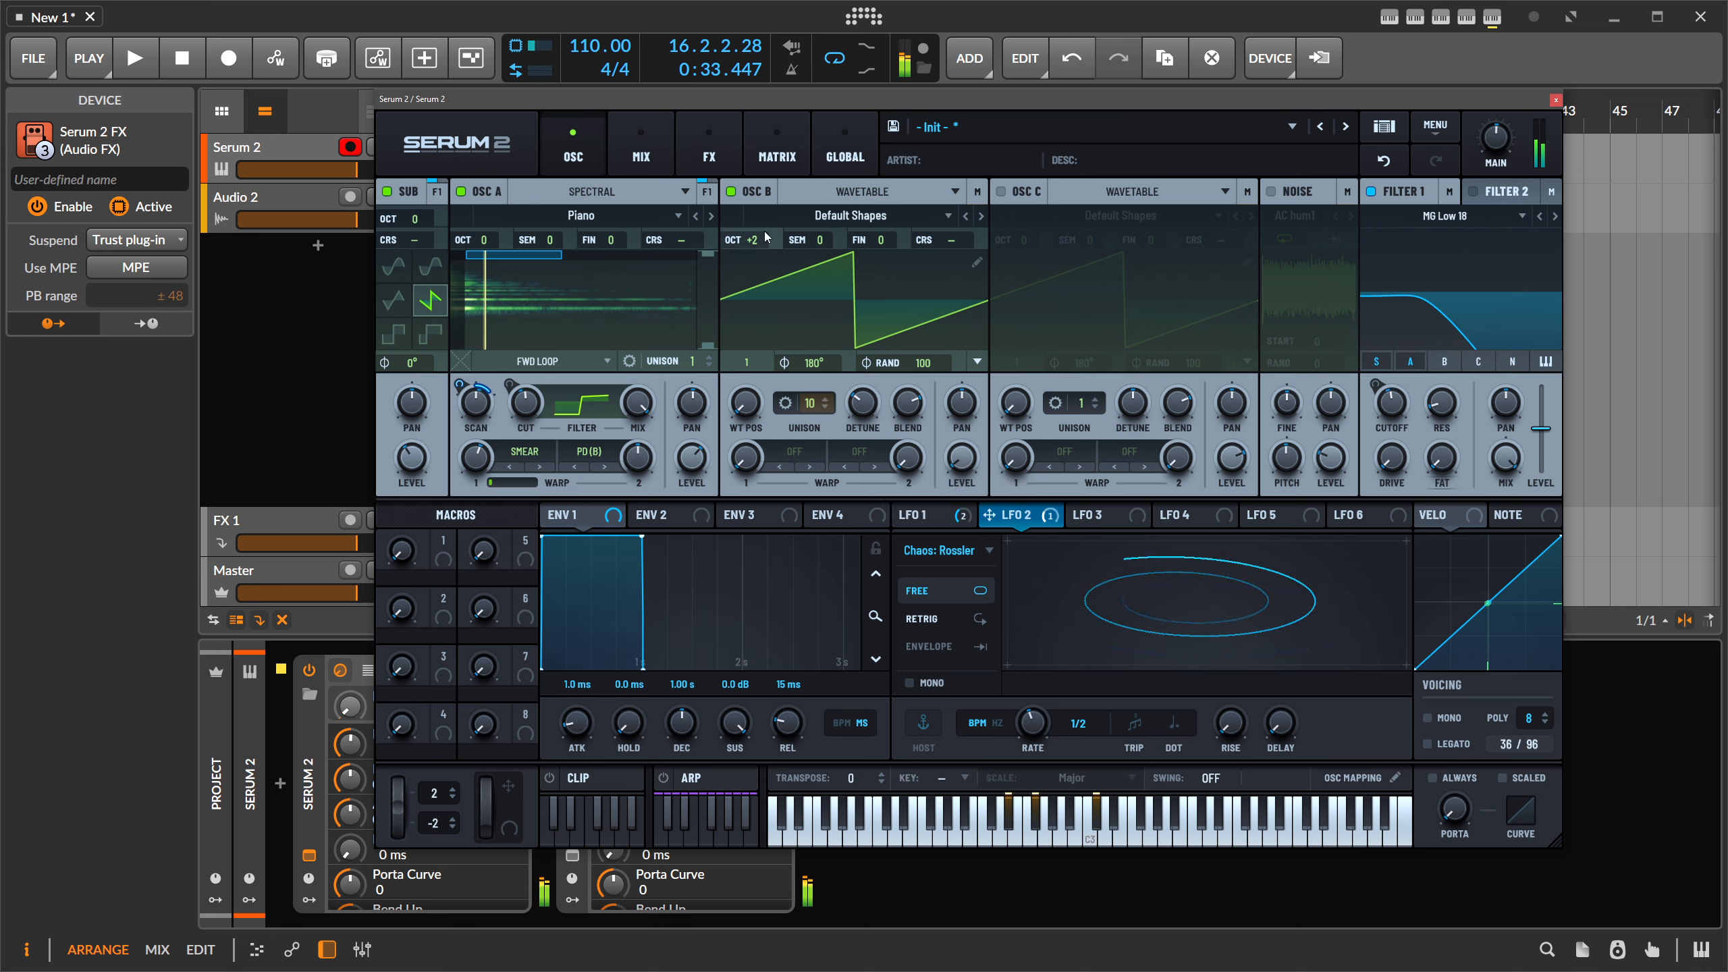
left_click_drag(767, 236, 766, 253)
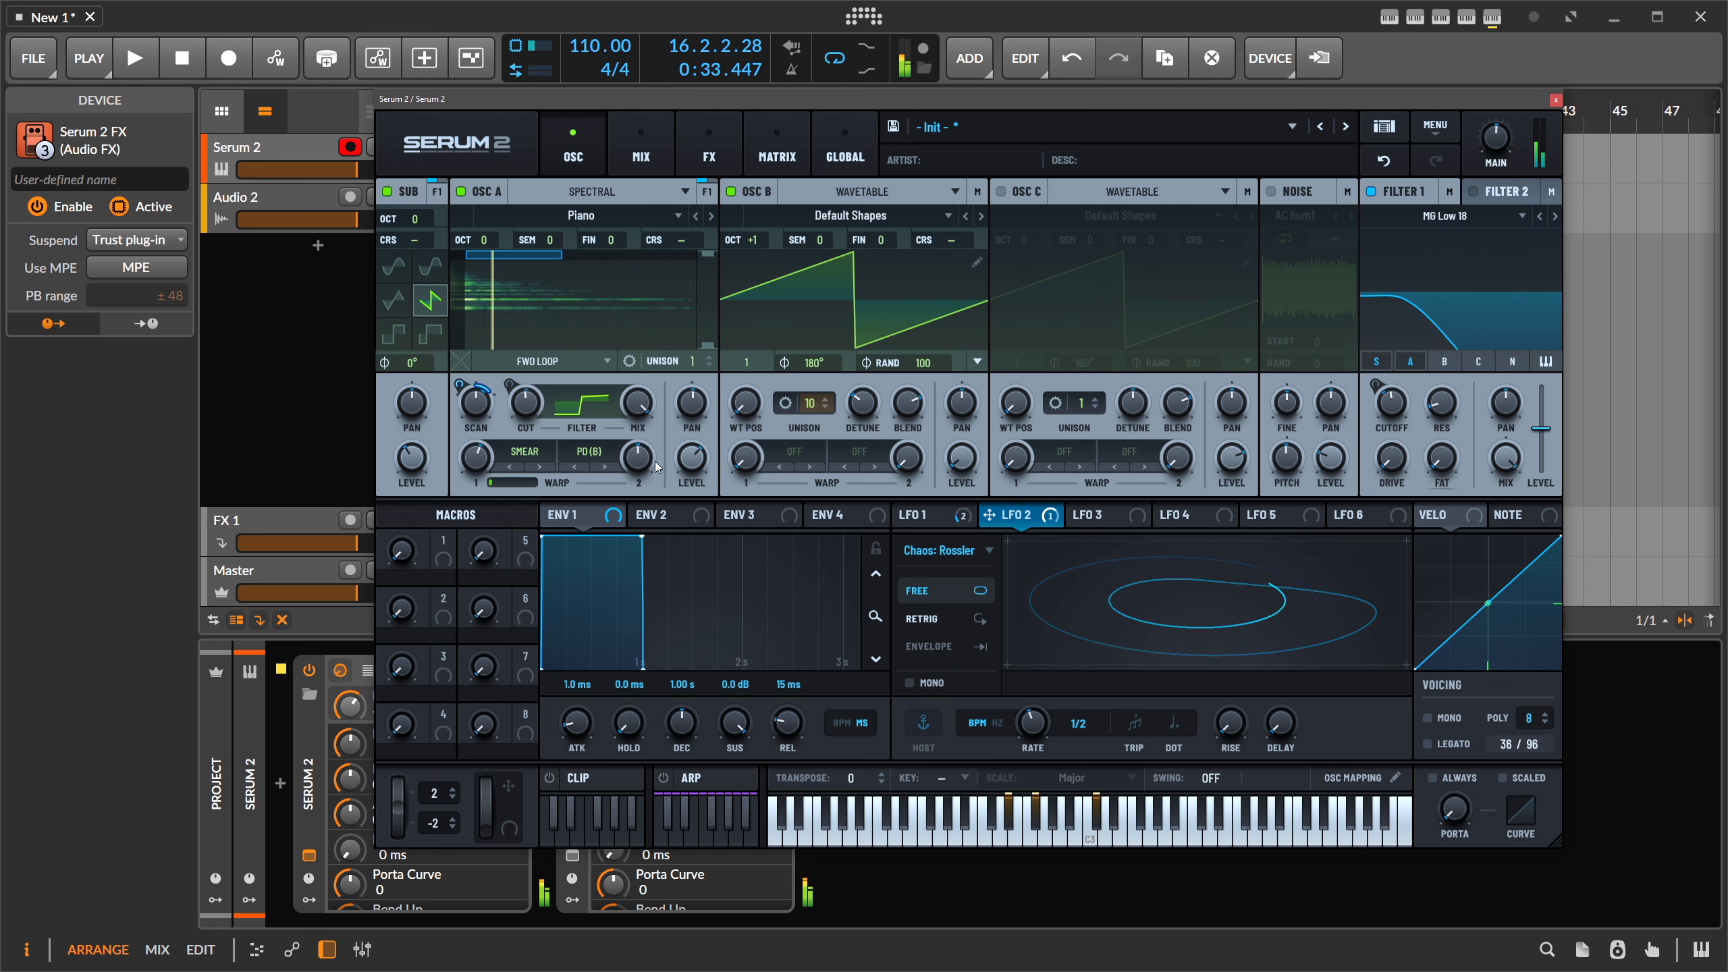
left_click_drag(643, 461, 647, 590)
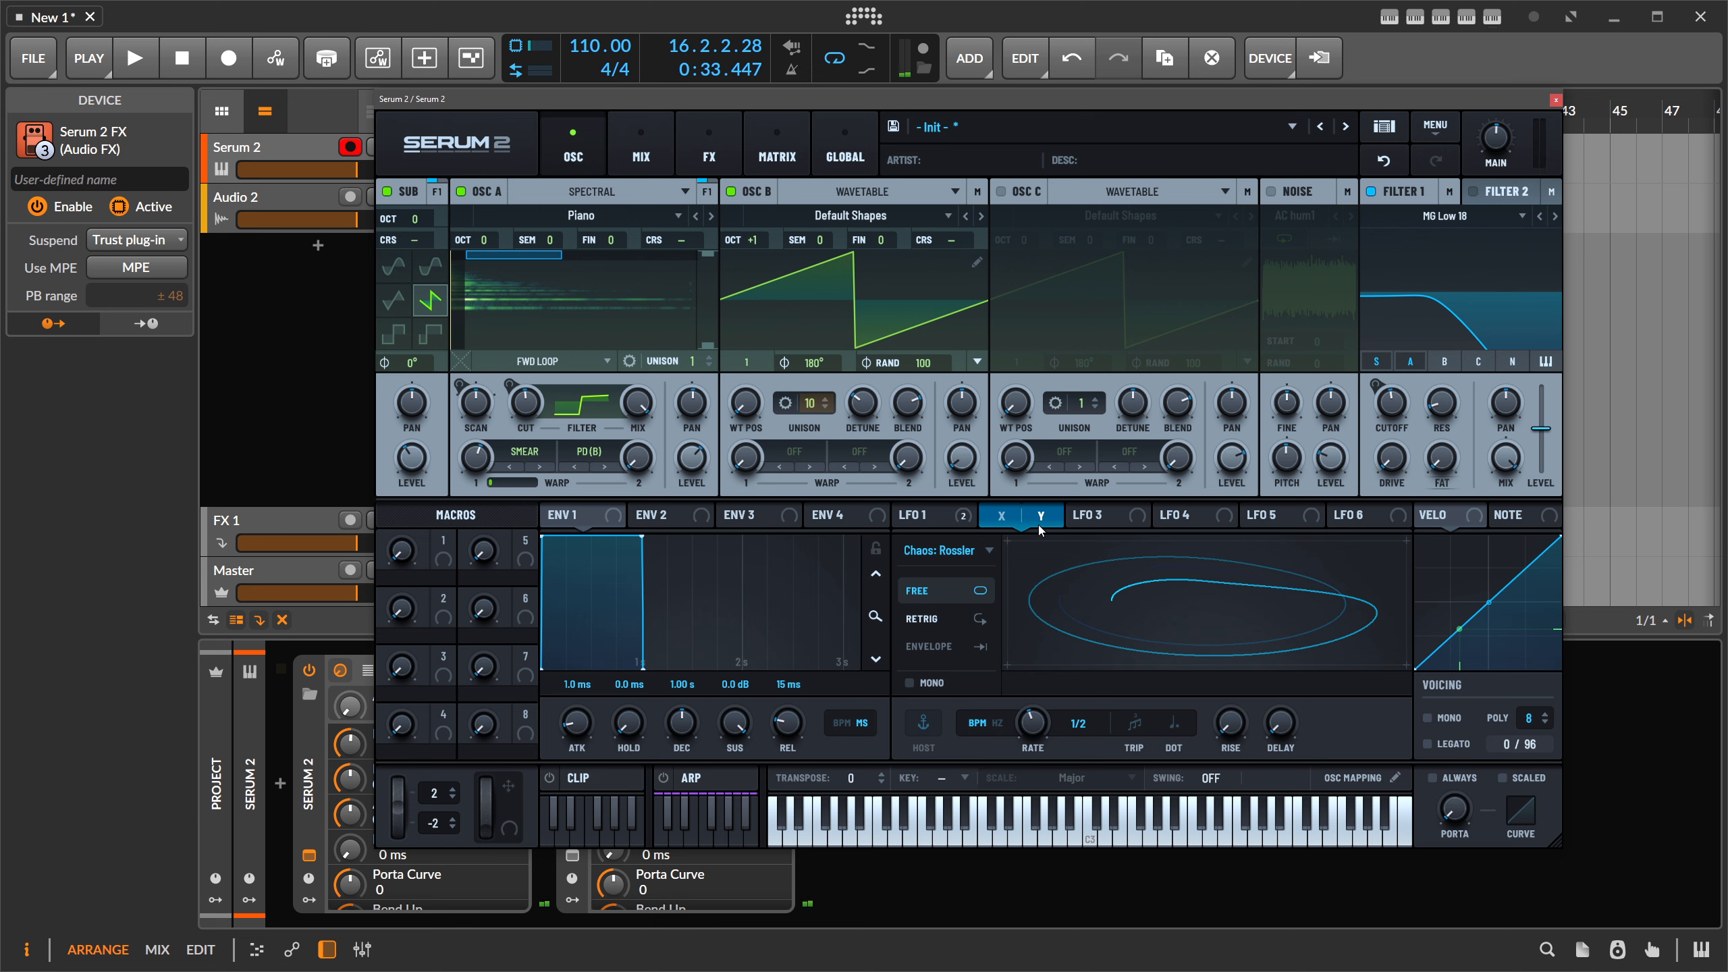
left_click_drag(1042, 523, 633, 488)
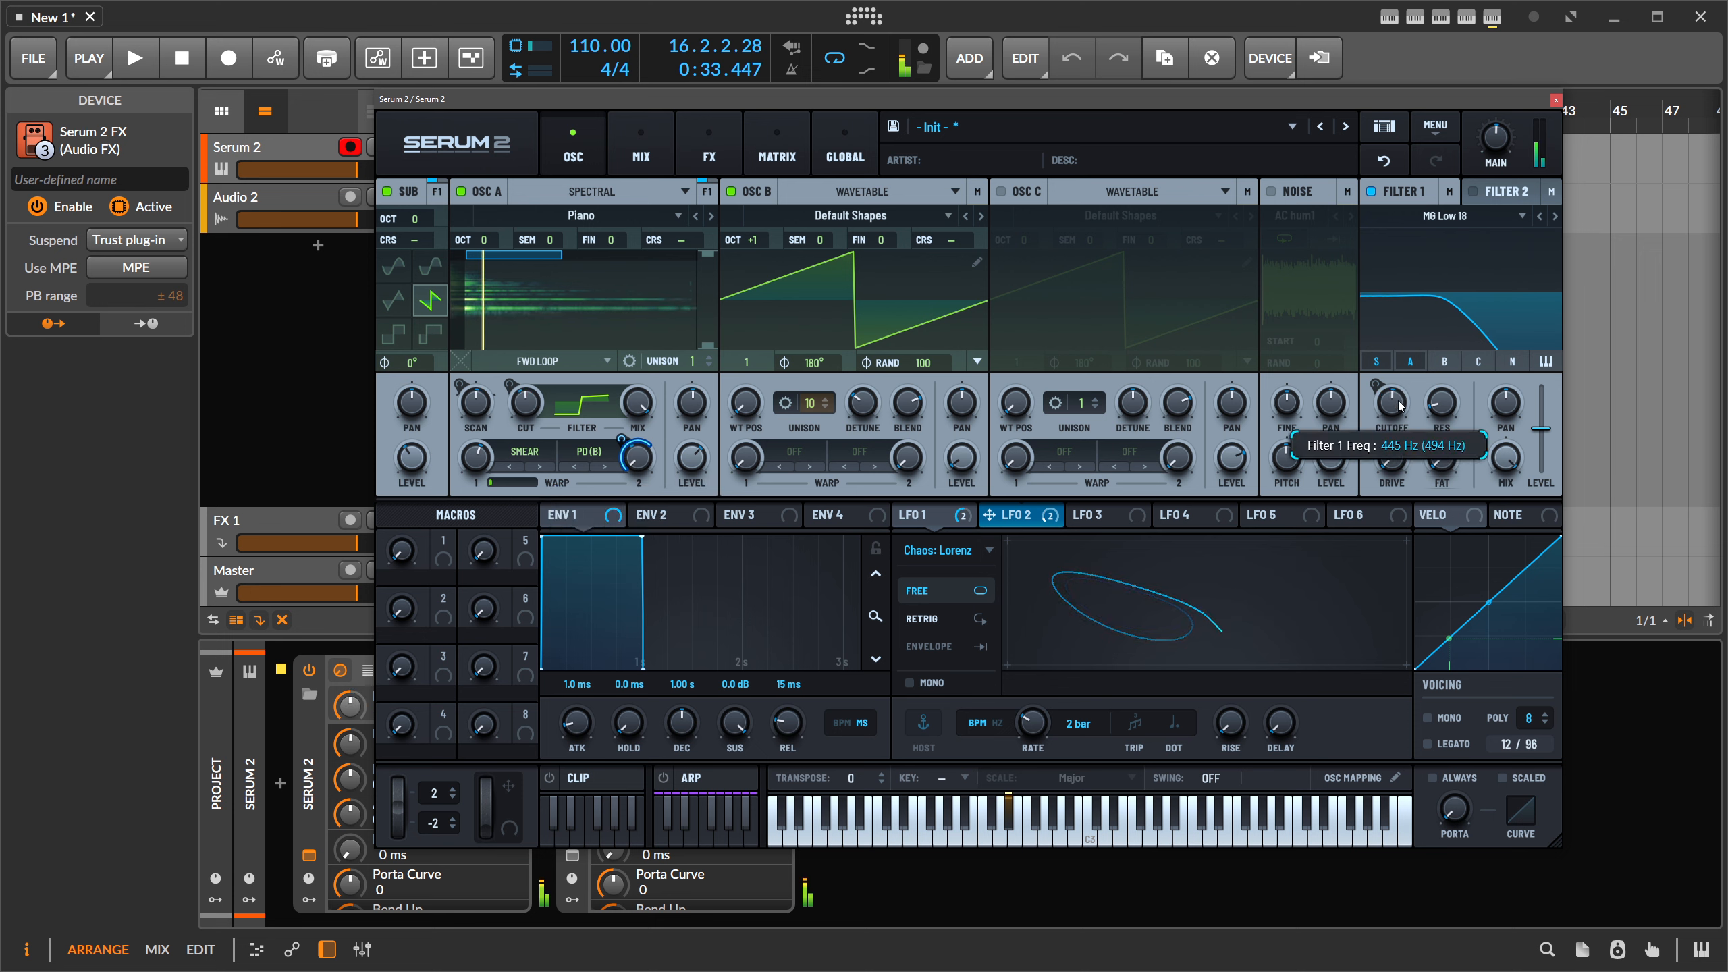
left_click_drag(1398, 403, 1403, 413)
left_click(845, 146)
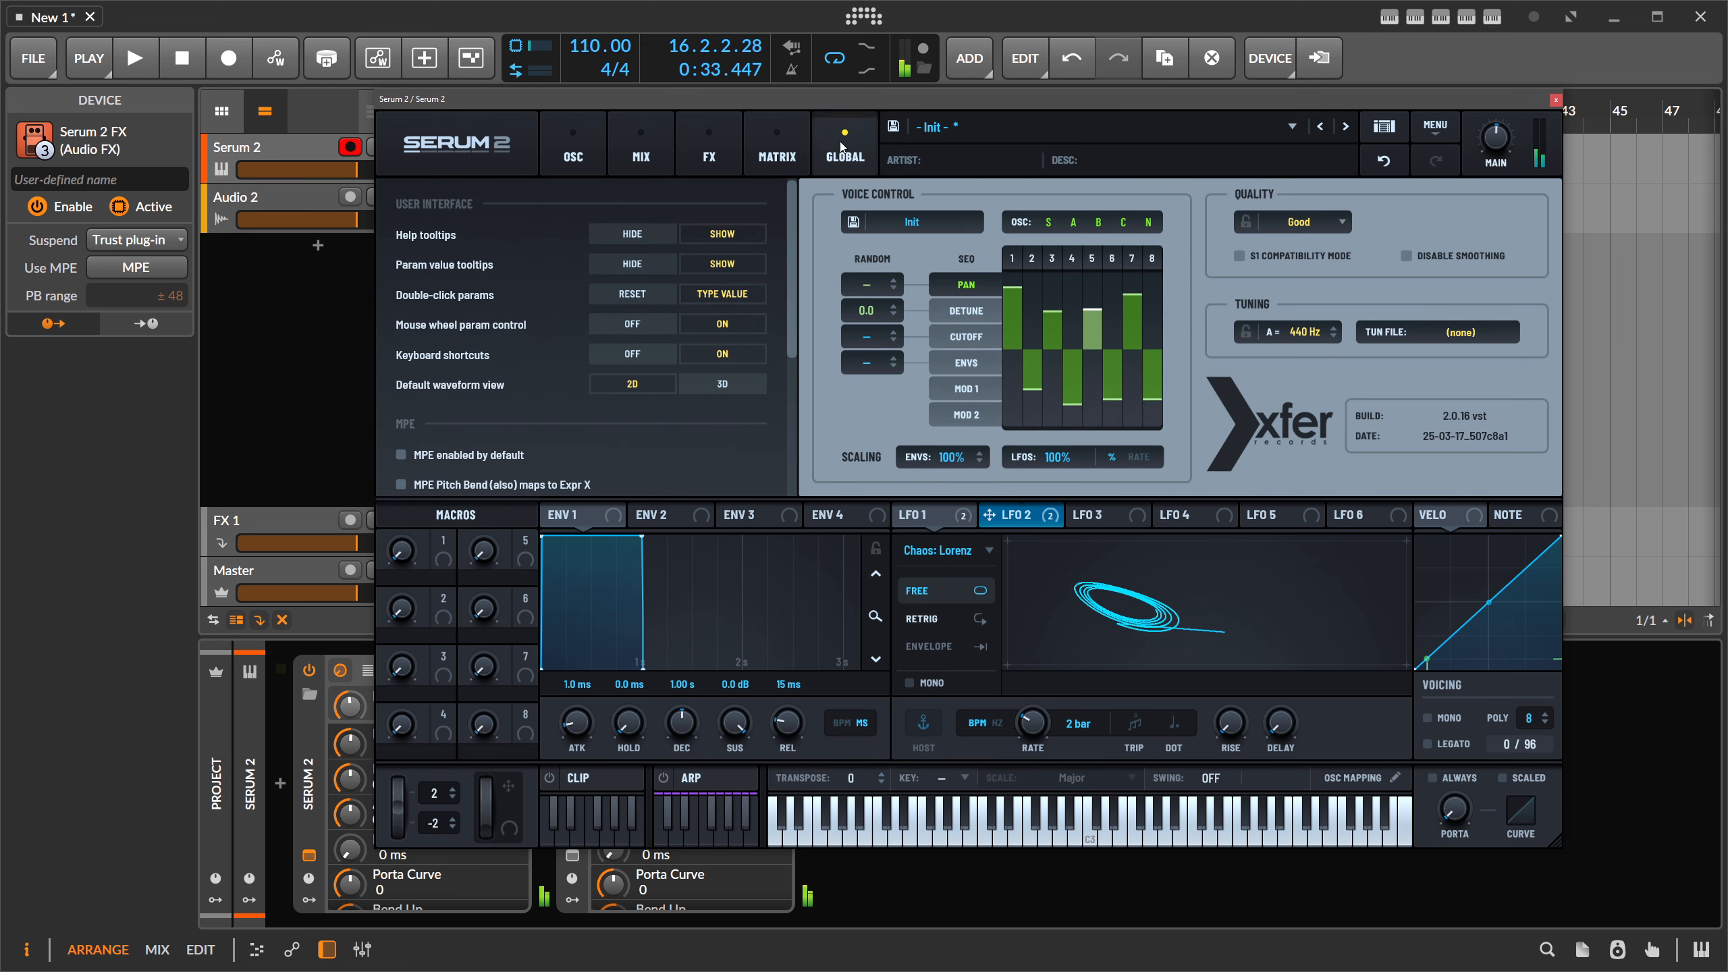
- Try the Five Alive voice-control preset, view its envelope and cutoff sequences, then revert to Init
left_click(924, 224)
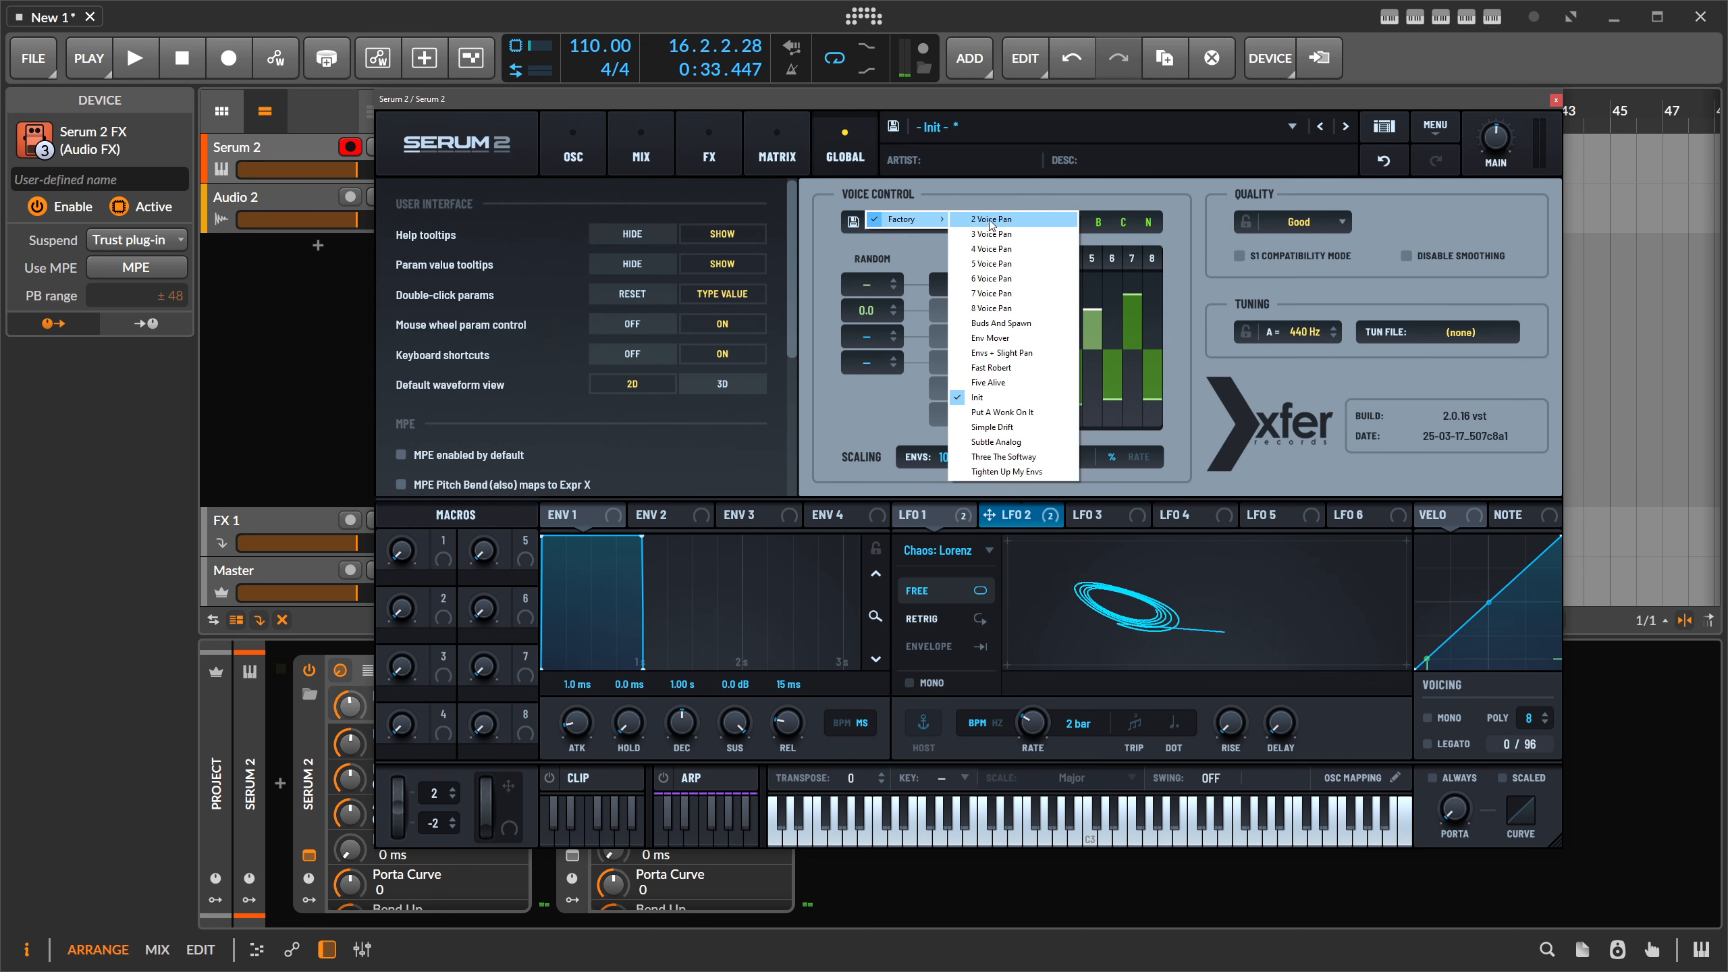
left_click(1017, 402)
mouse_move(927, 227)
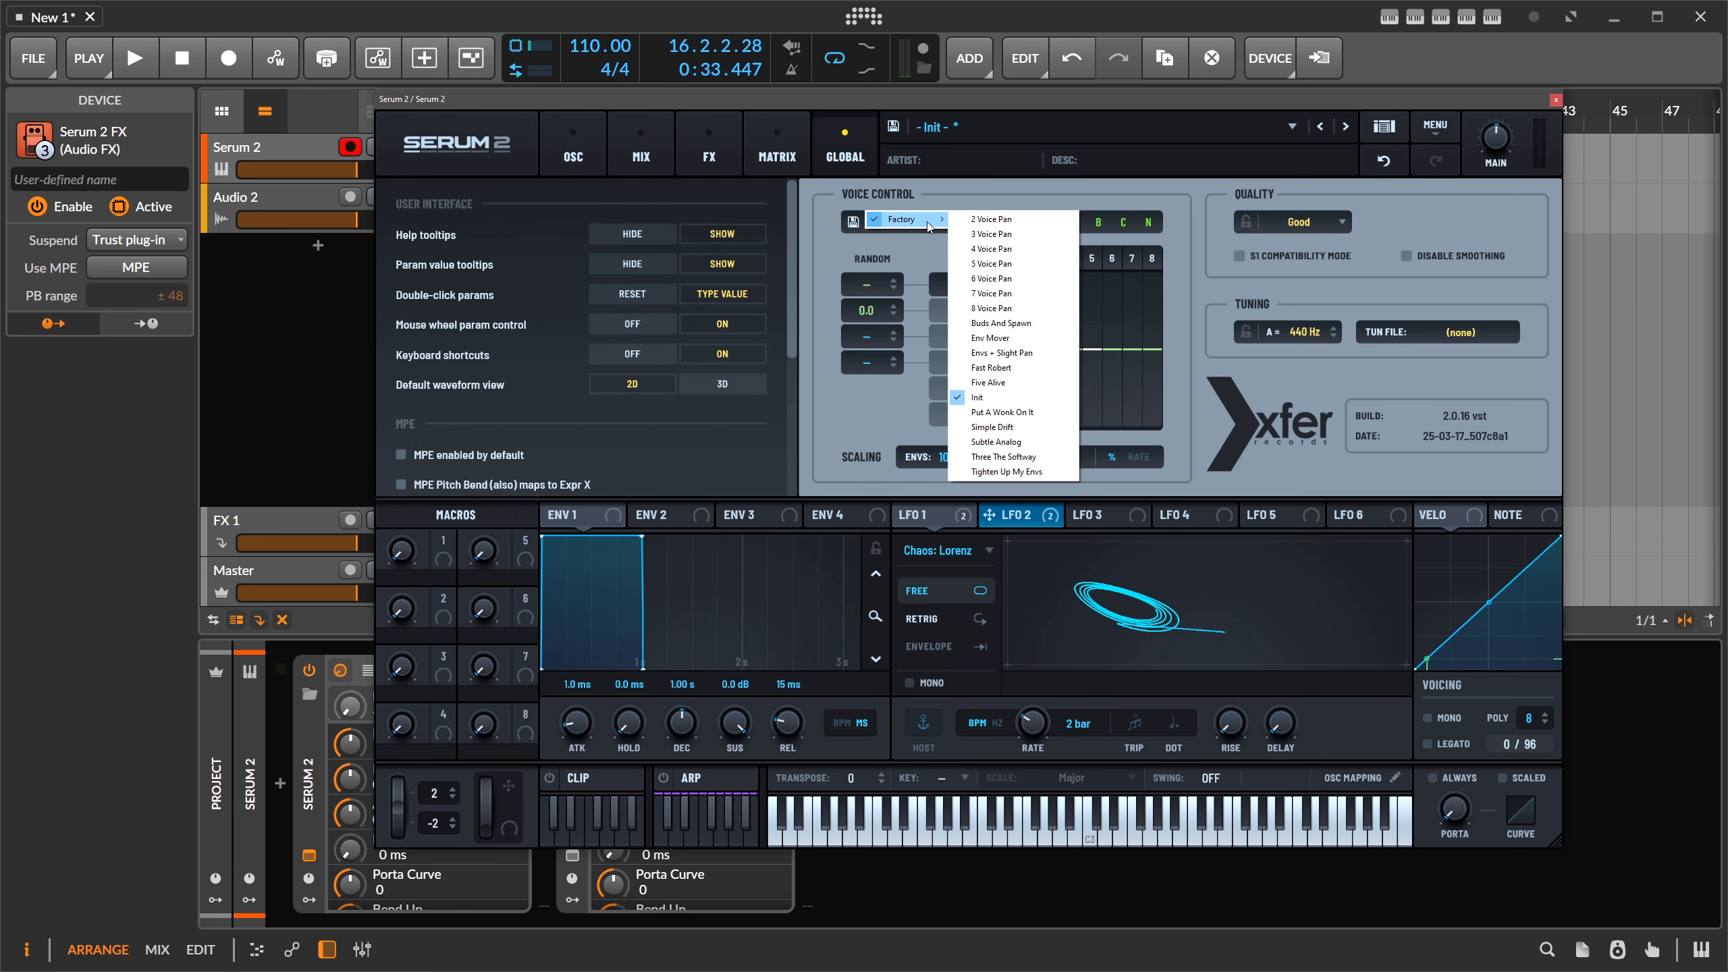
left_click(1017, 386)
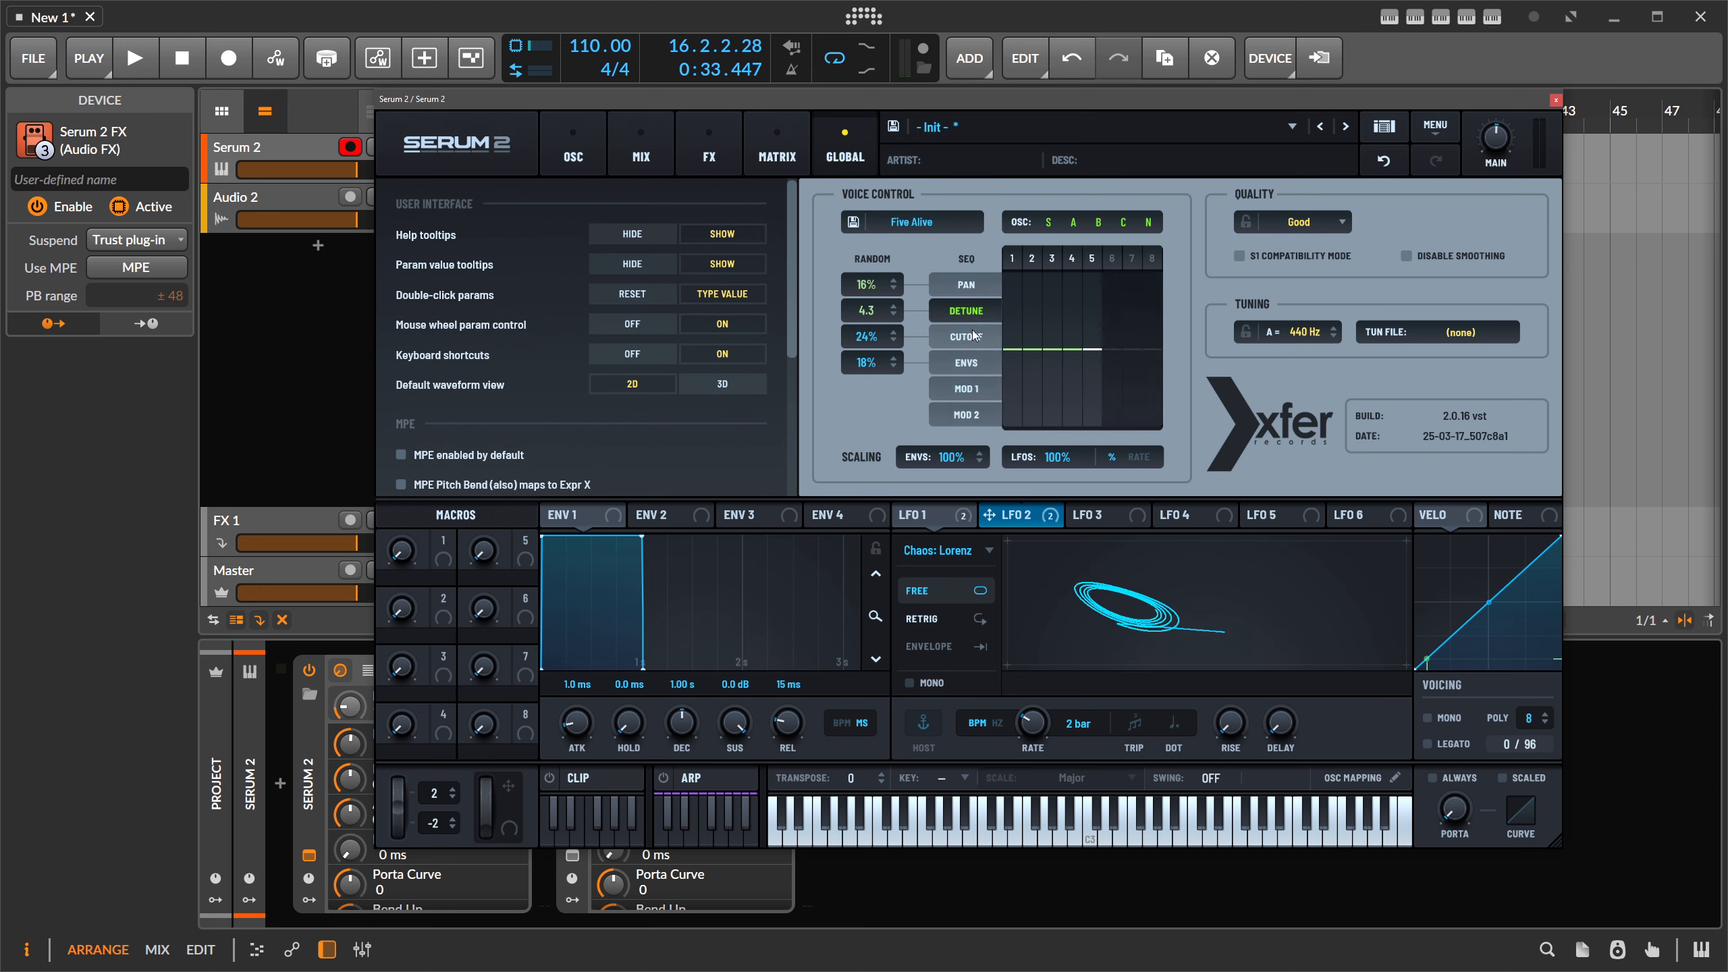
left_click(974, 368)
left_click(969, 337)
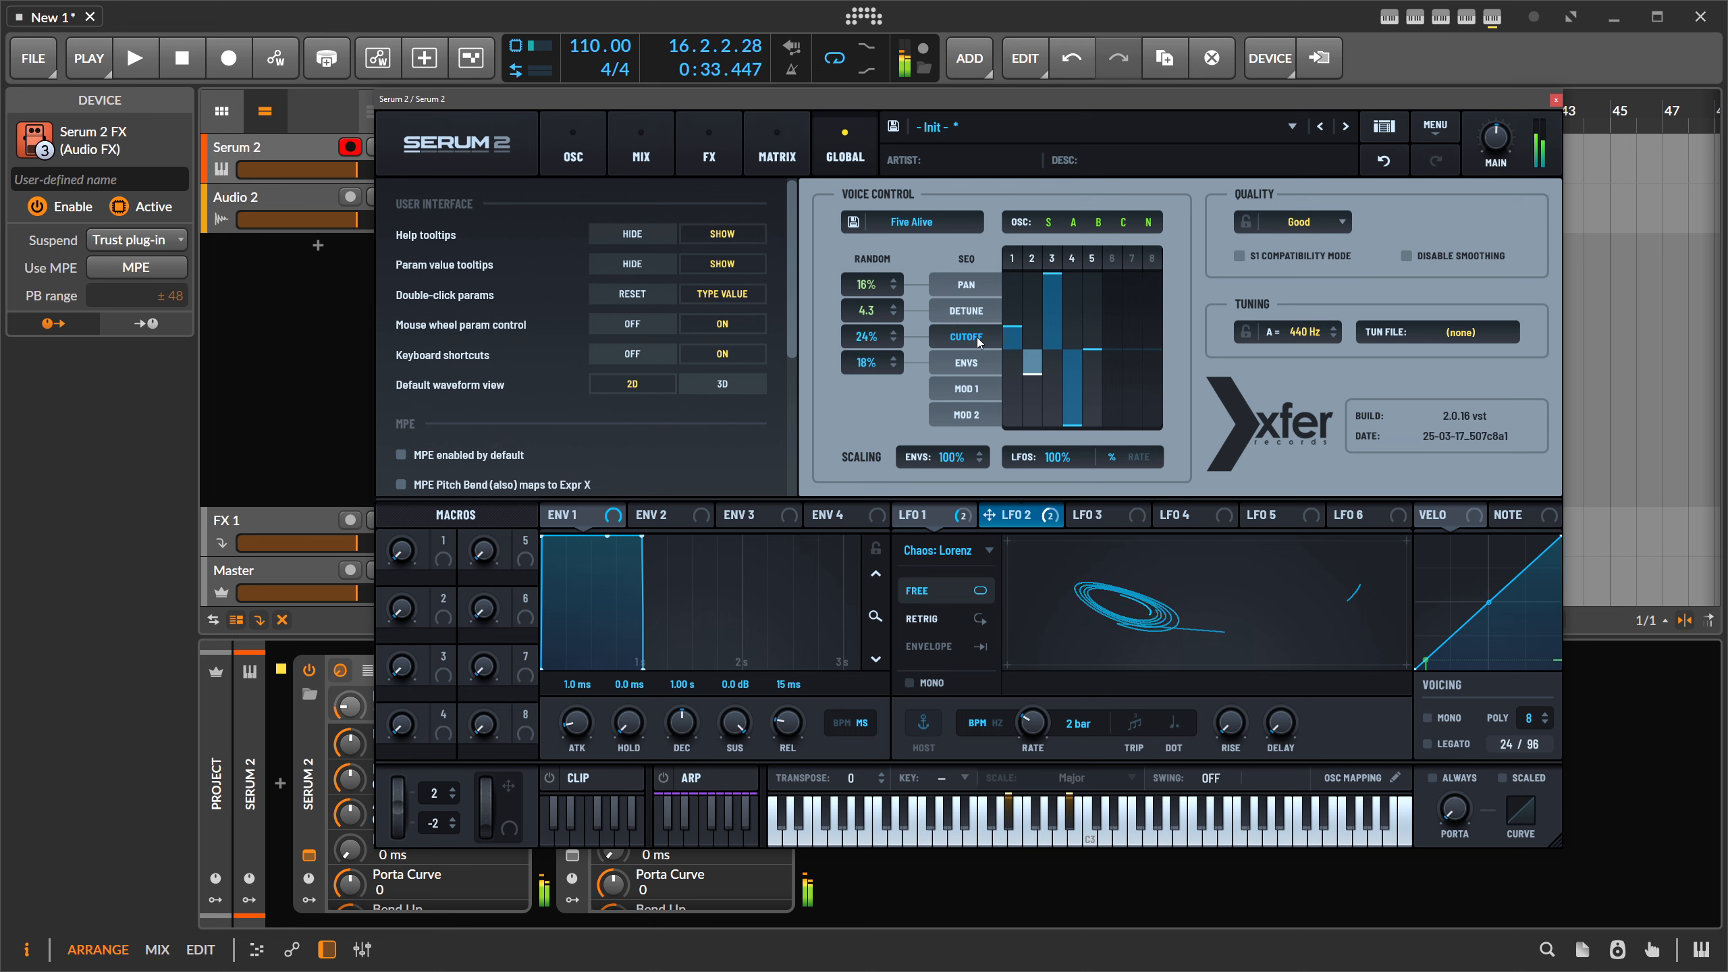
left_click(912, 222)
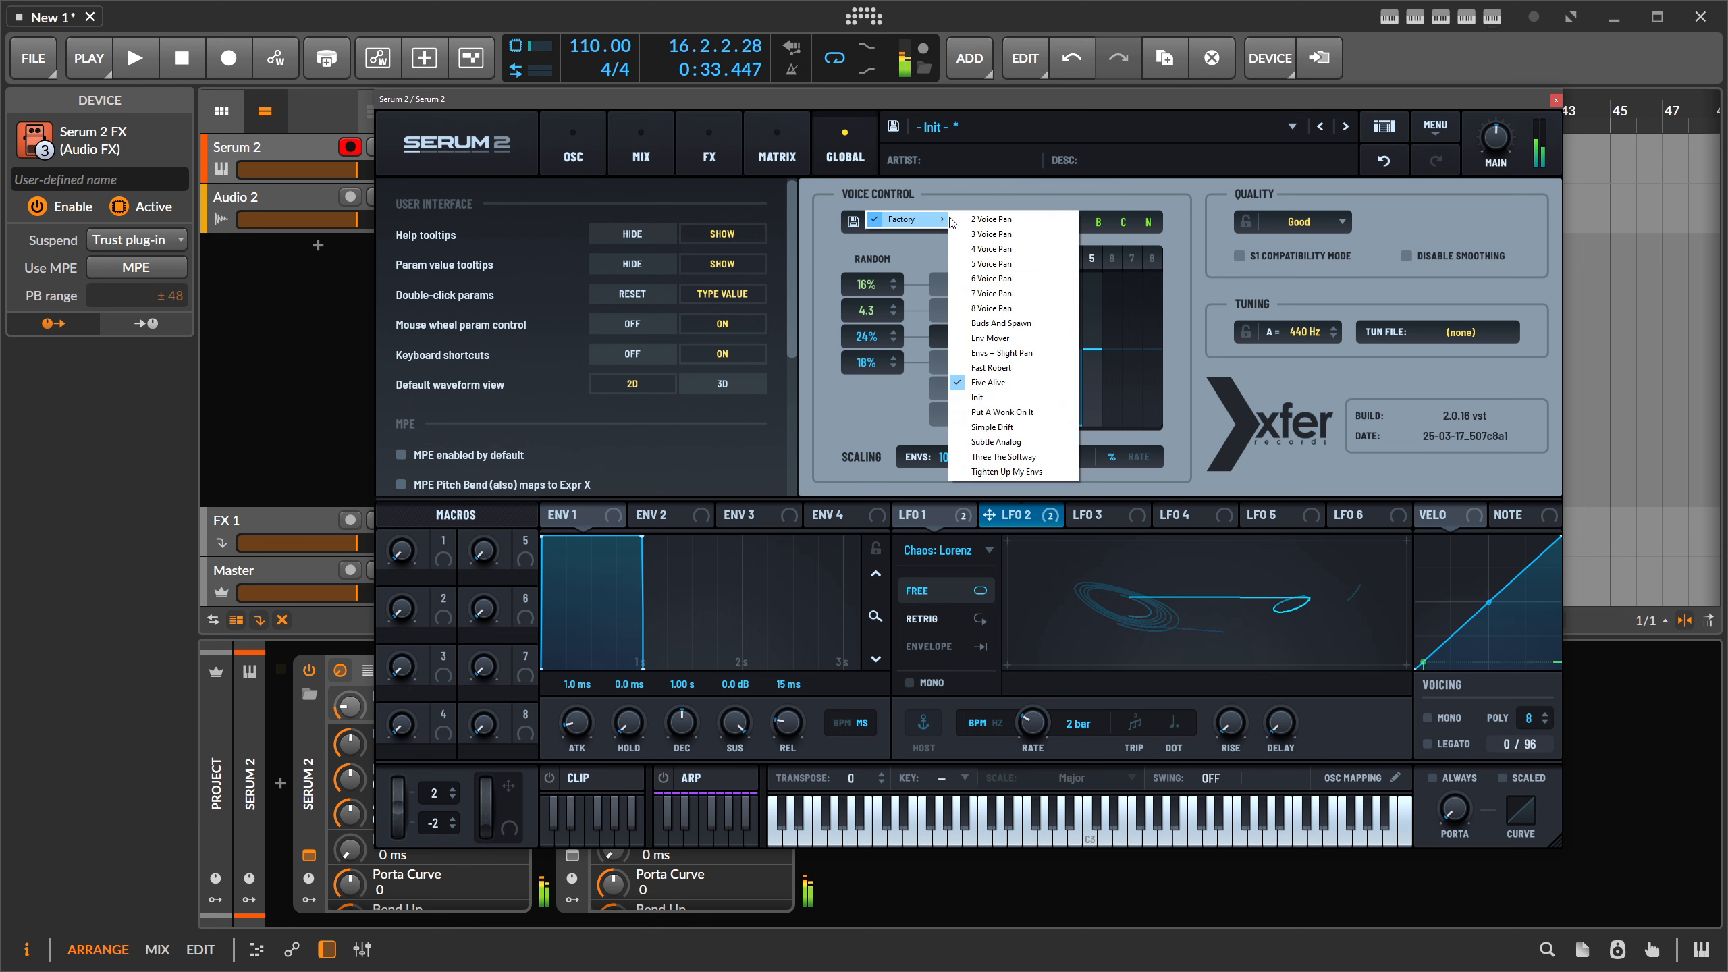
left_click(1005, 398)
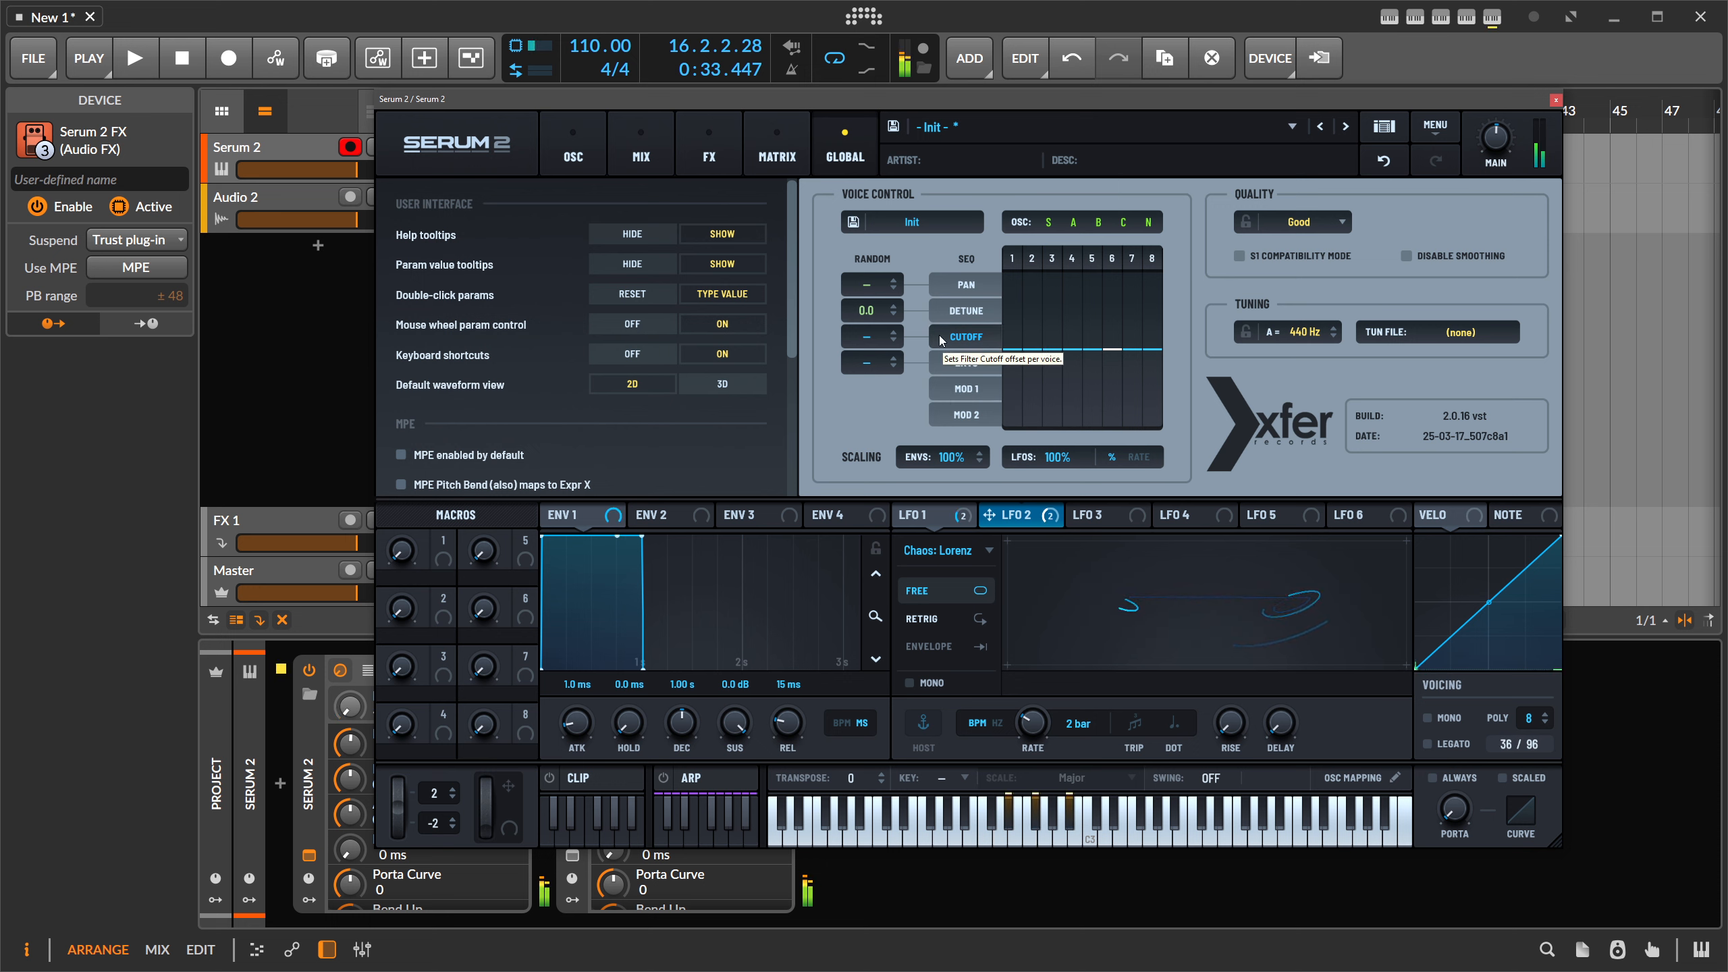
left_click(573, 146)
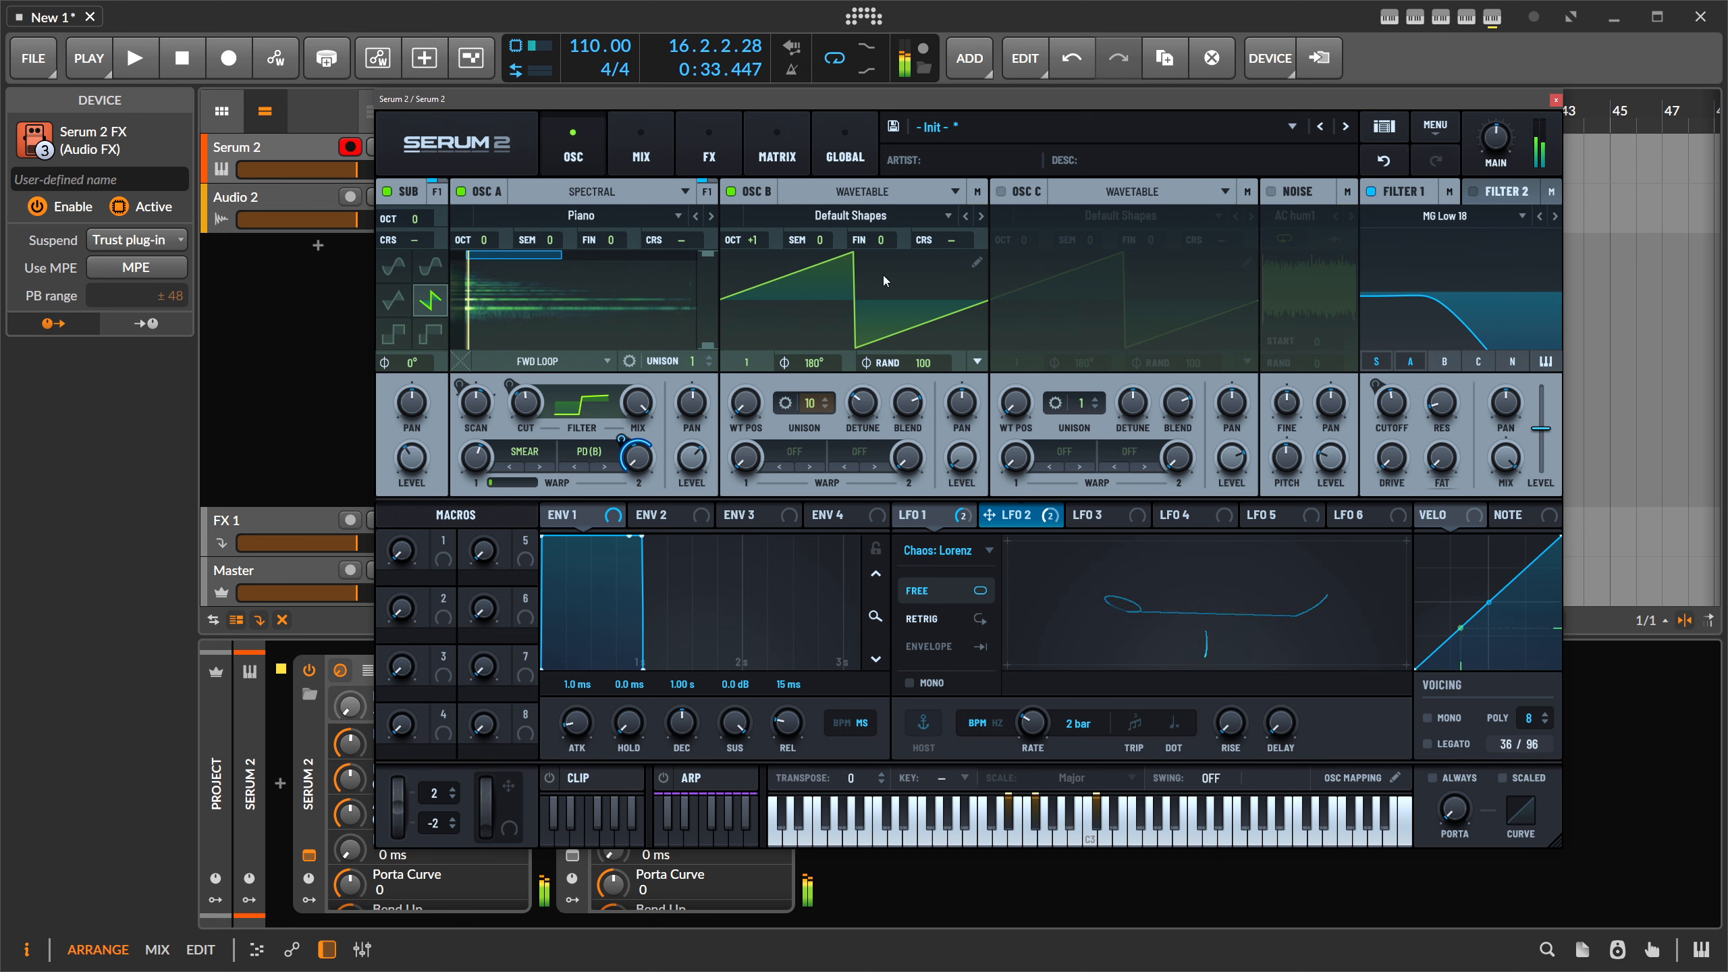
- Enable the noise oscillator with the Organics Paper Bag sample at 29% pitch, routed into Filter 1
left_click(1272, 193)
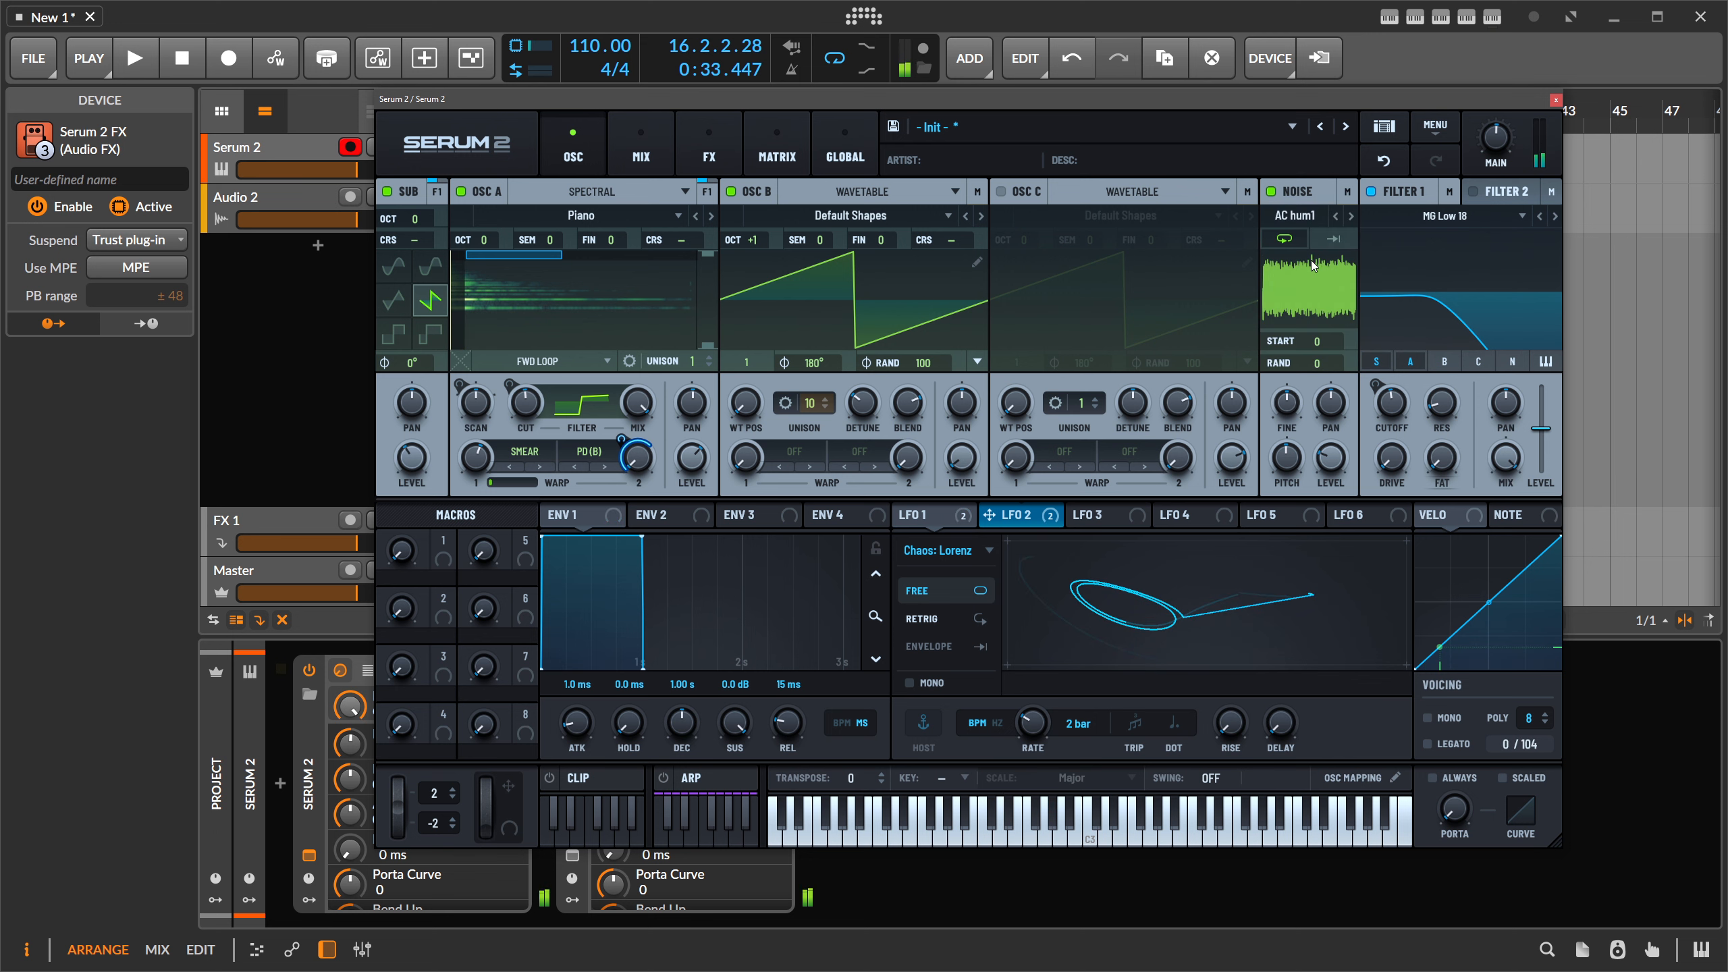
left_click(1296, 215)
mouse_move(1339, 298)
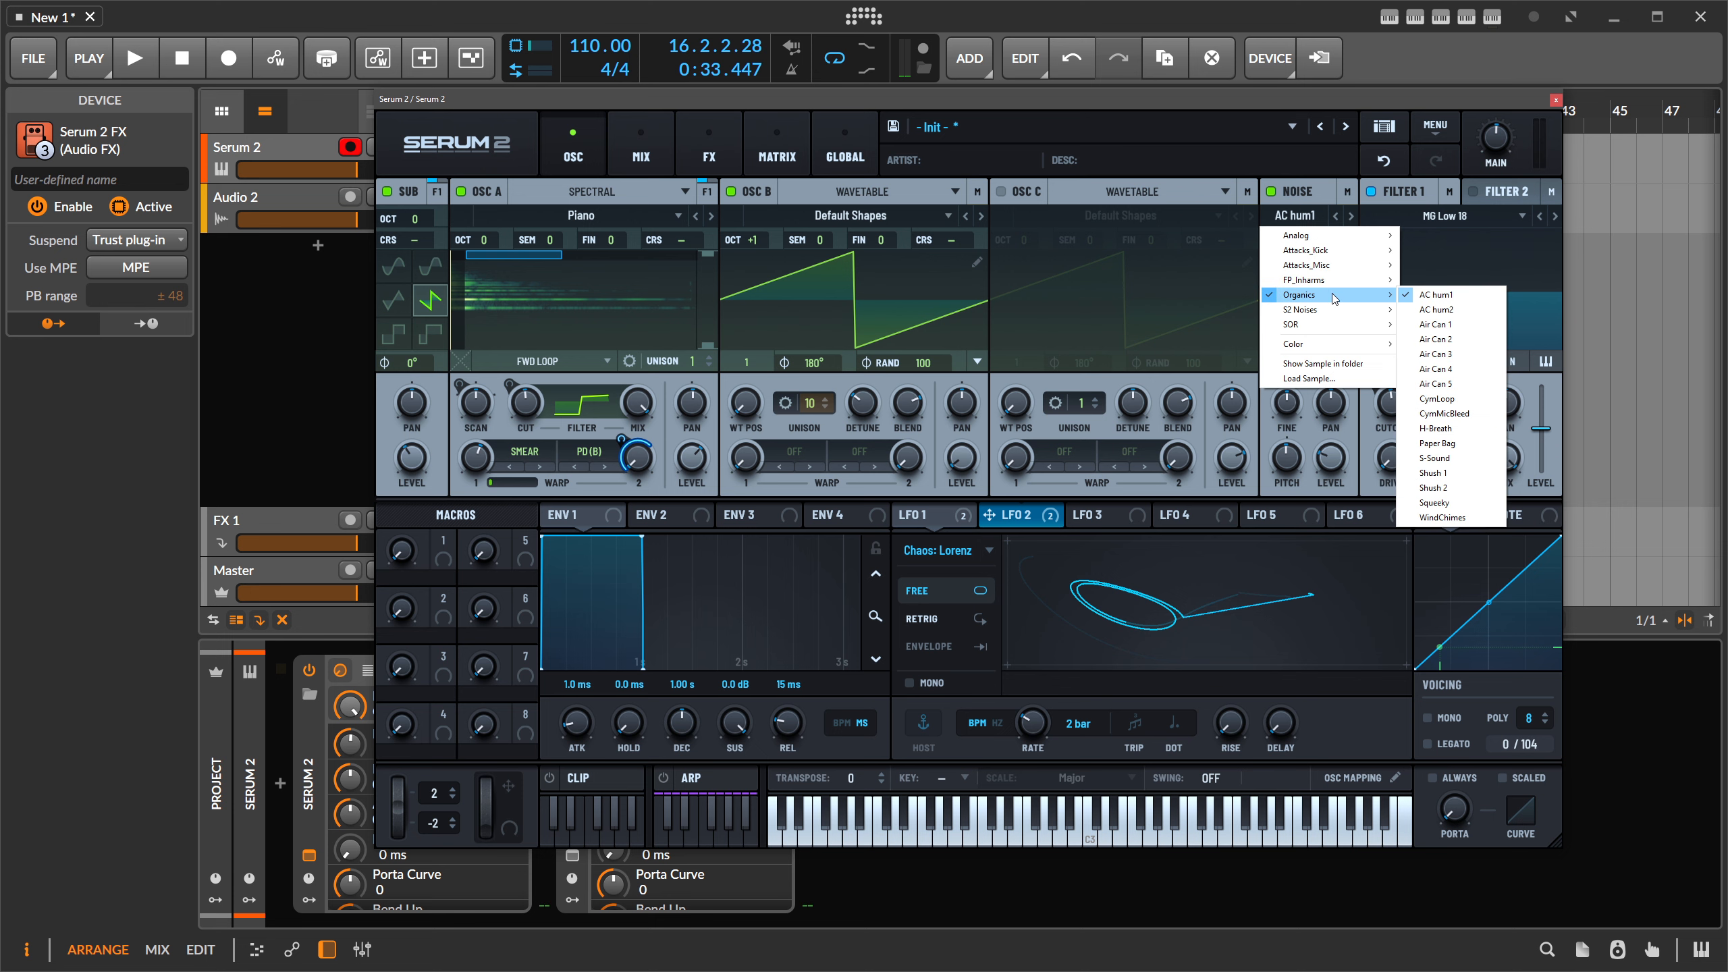
left_click(1455, 445)
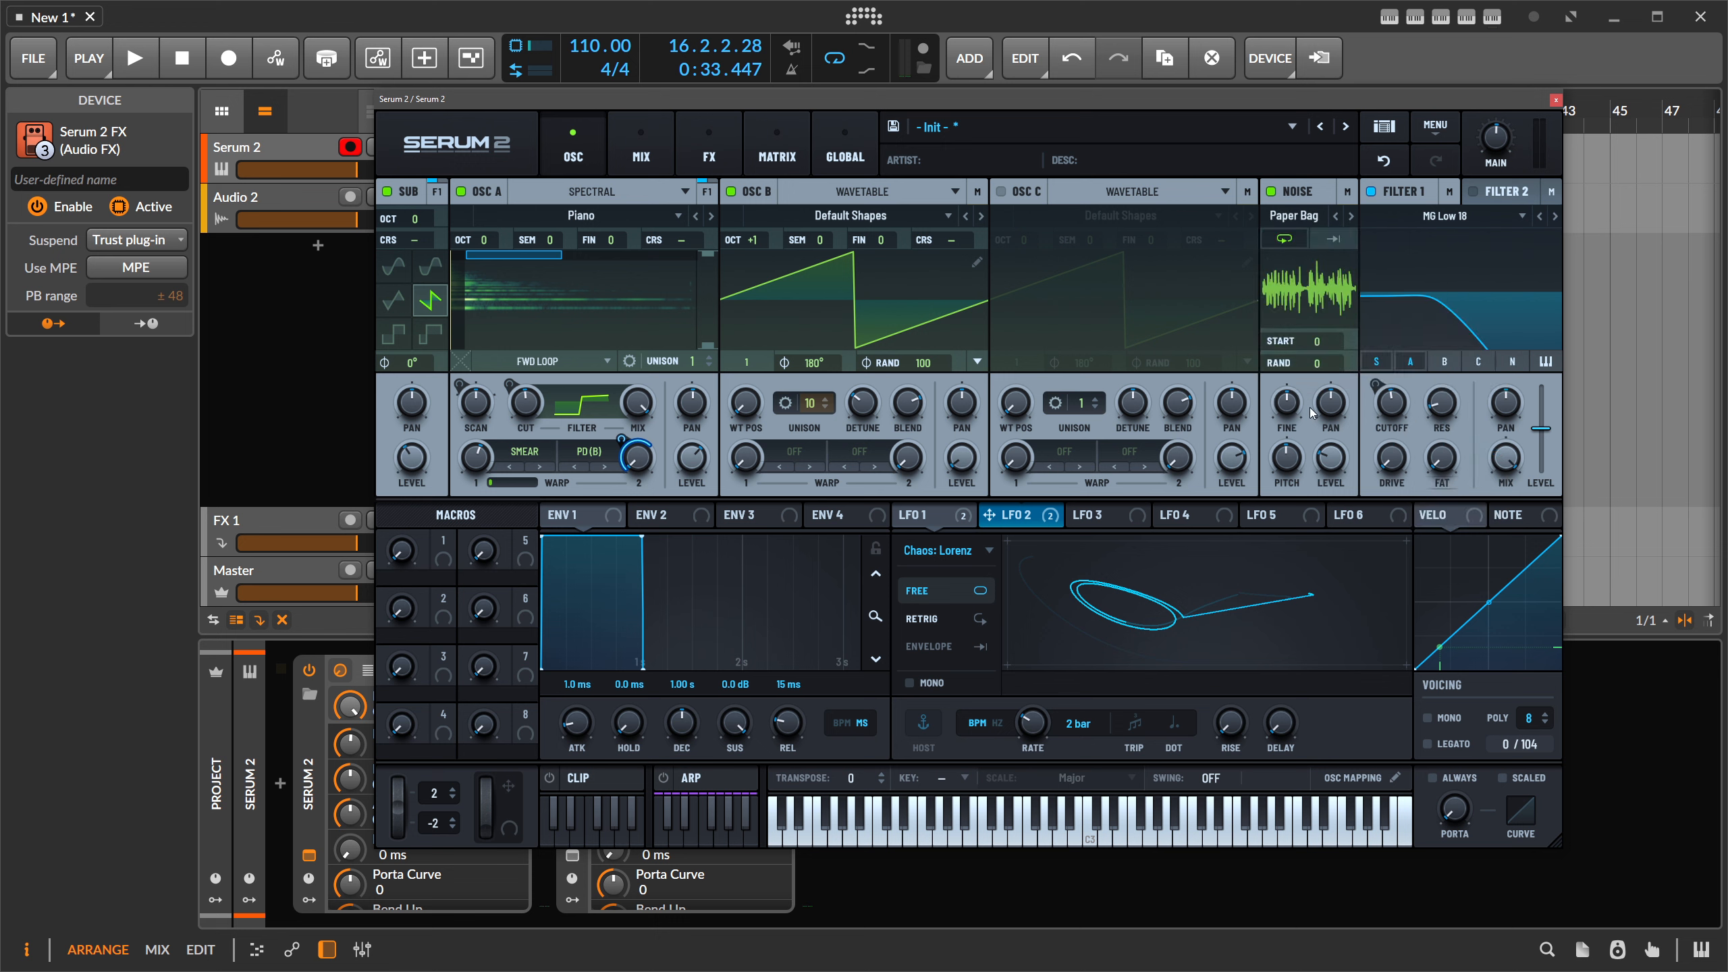
mouse_move(1290, 461)
left_mouse_down()
mouse_move(1288, 507)
mouse_move(1291, 494)
left_mouse_up()
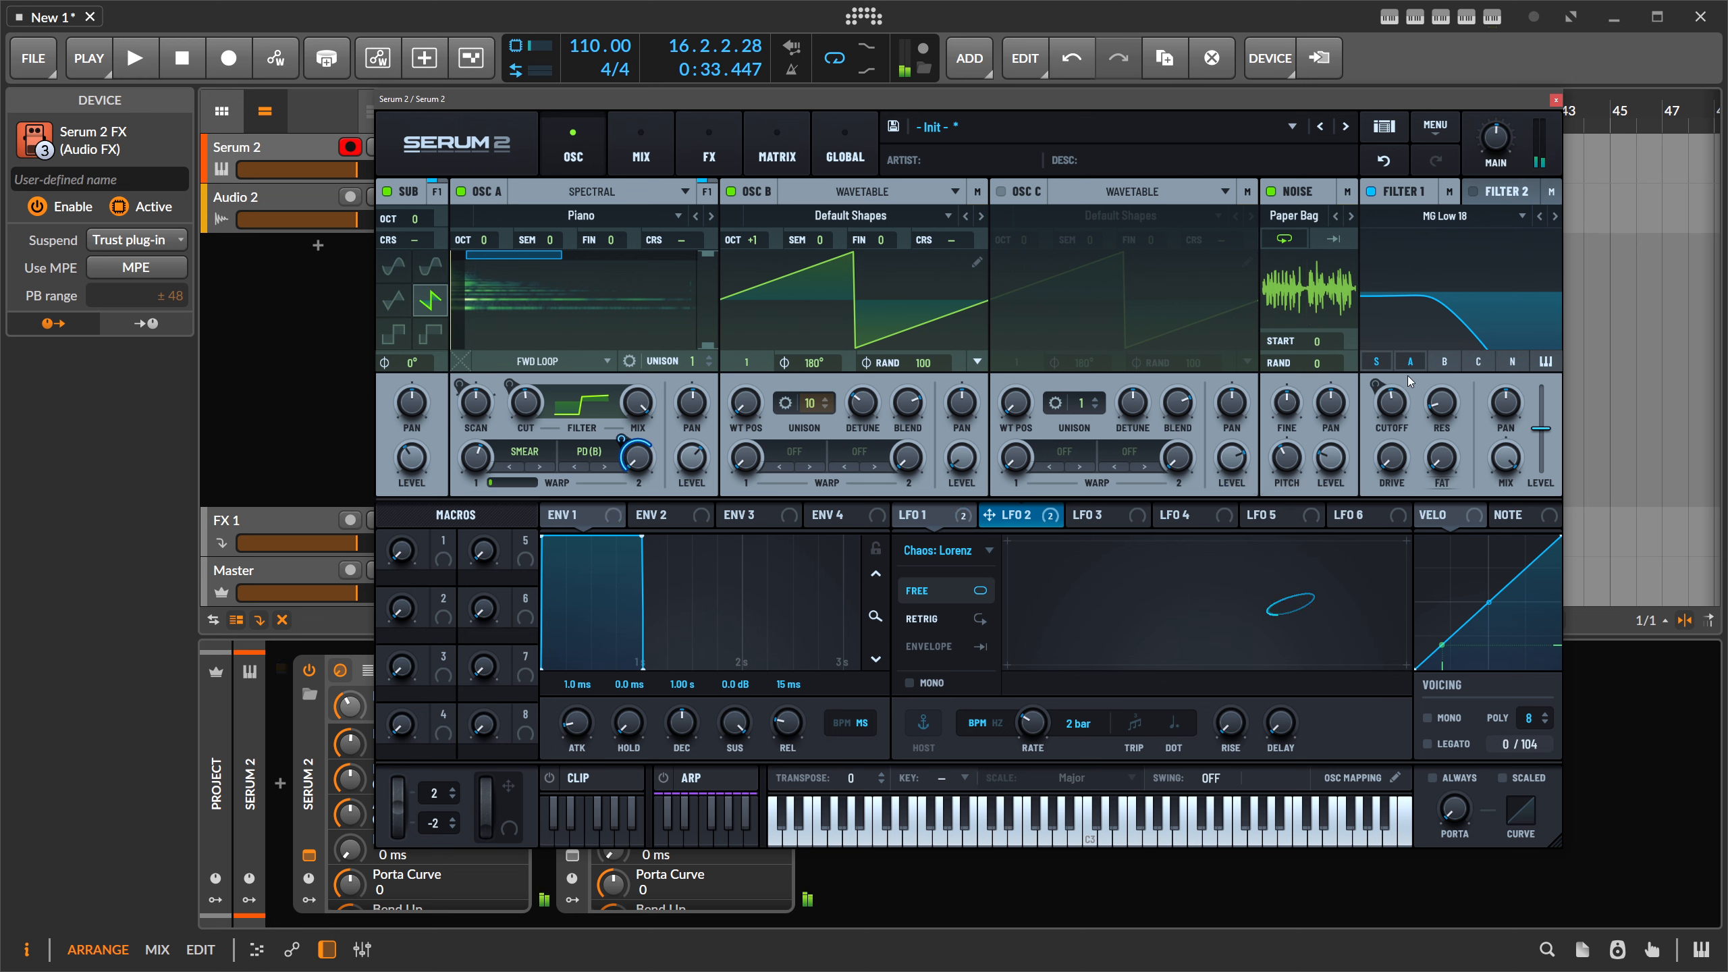
left_click(1513, 364)
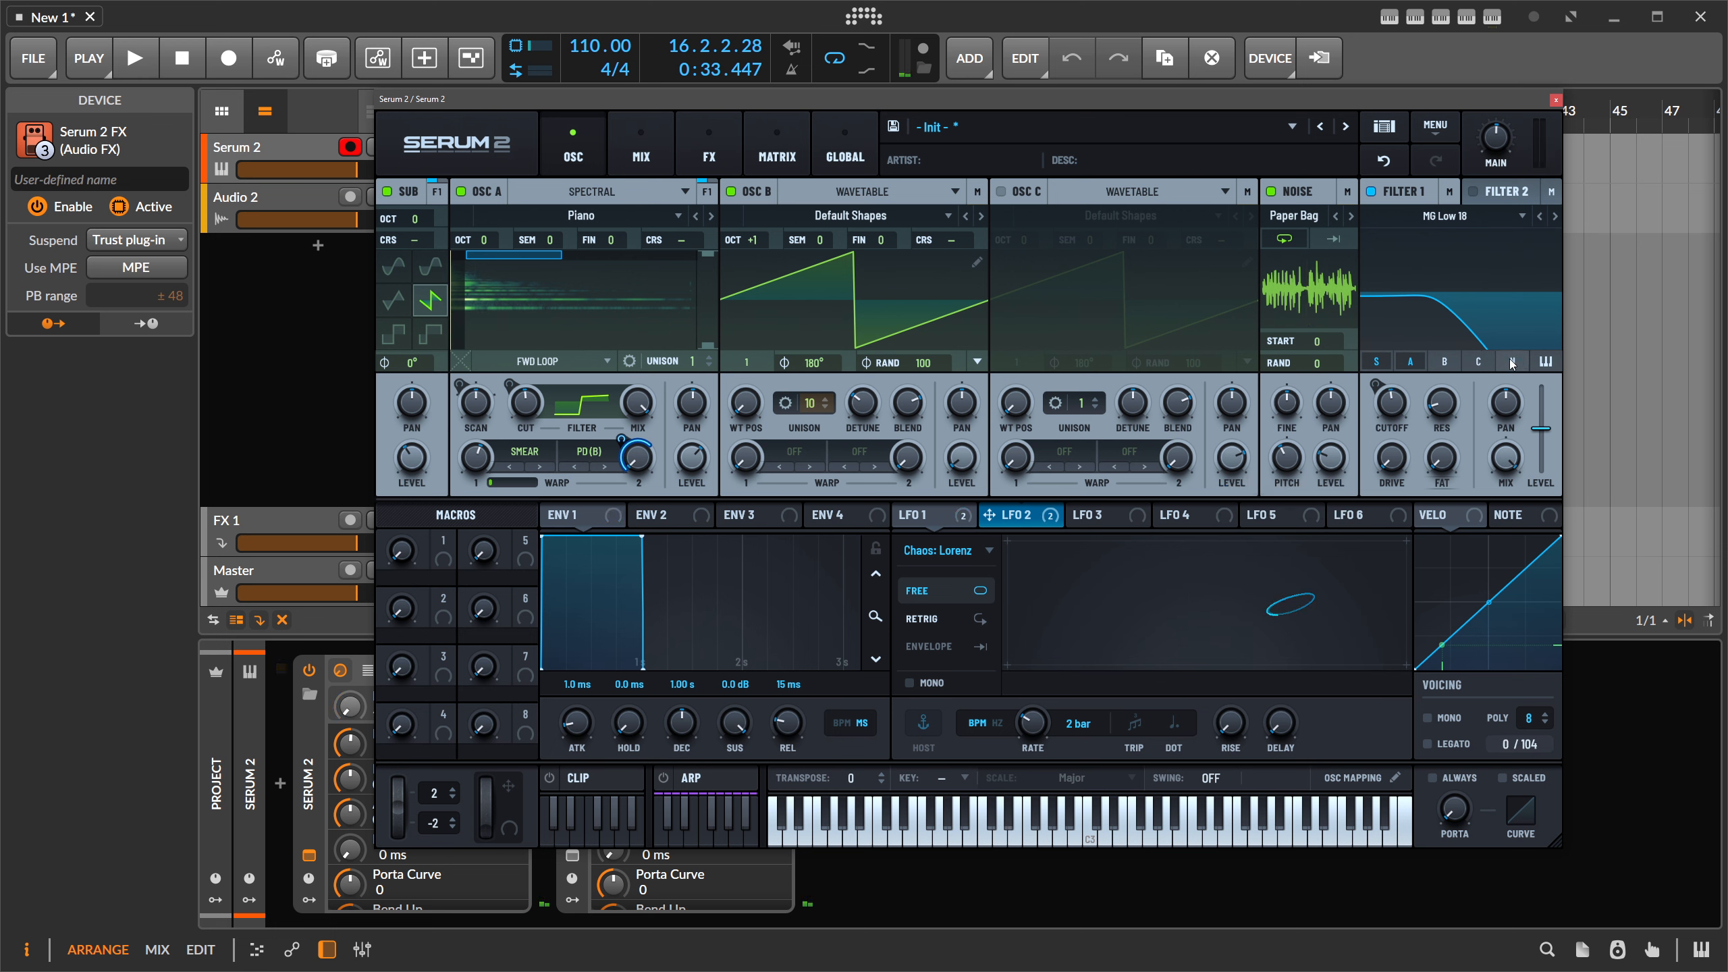
left_click(1500, 201)
- Enable Filter 2 fed by the noise, set its type to S2 Filters PZ SVF, and open its curve editor
left_click(1511, 362)
left_click(1474, 193)
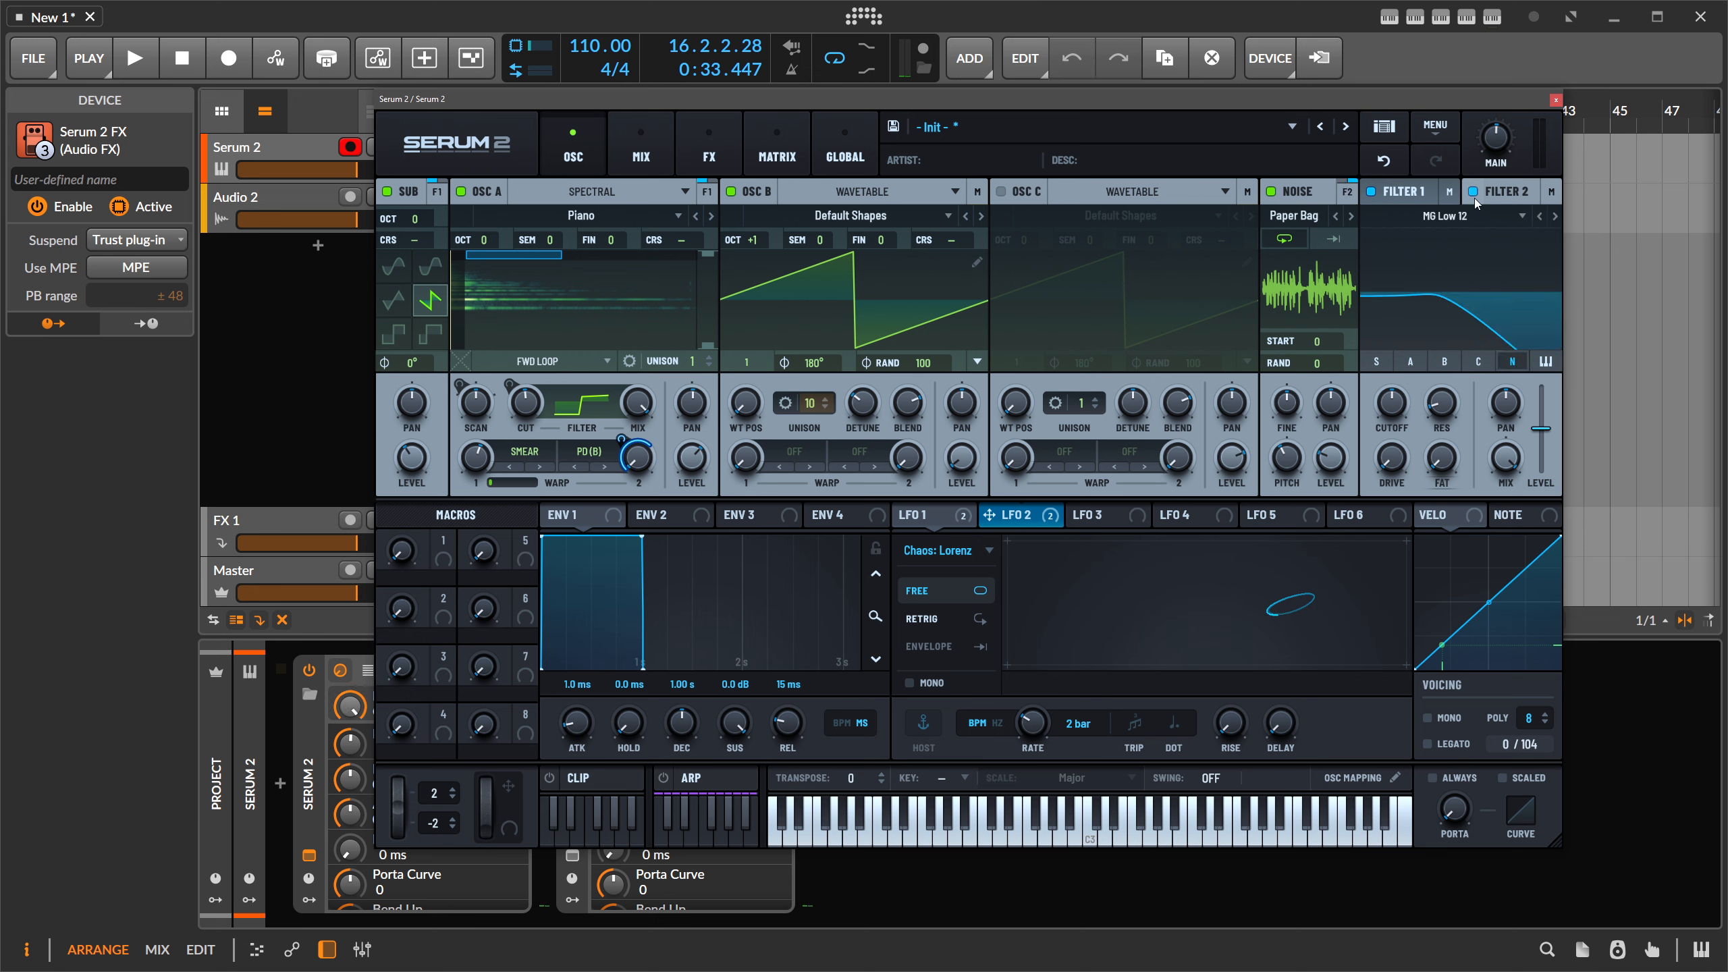
left_click(1445, 216)
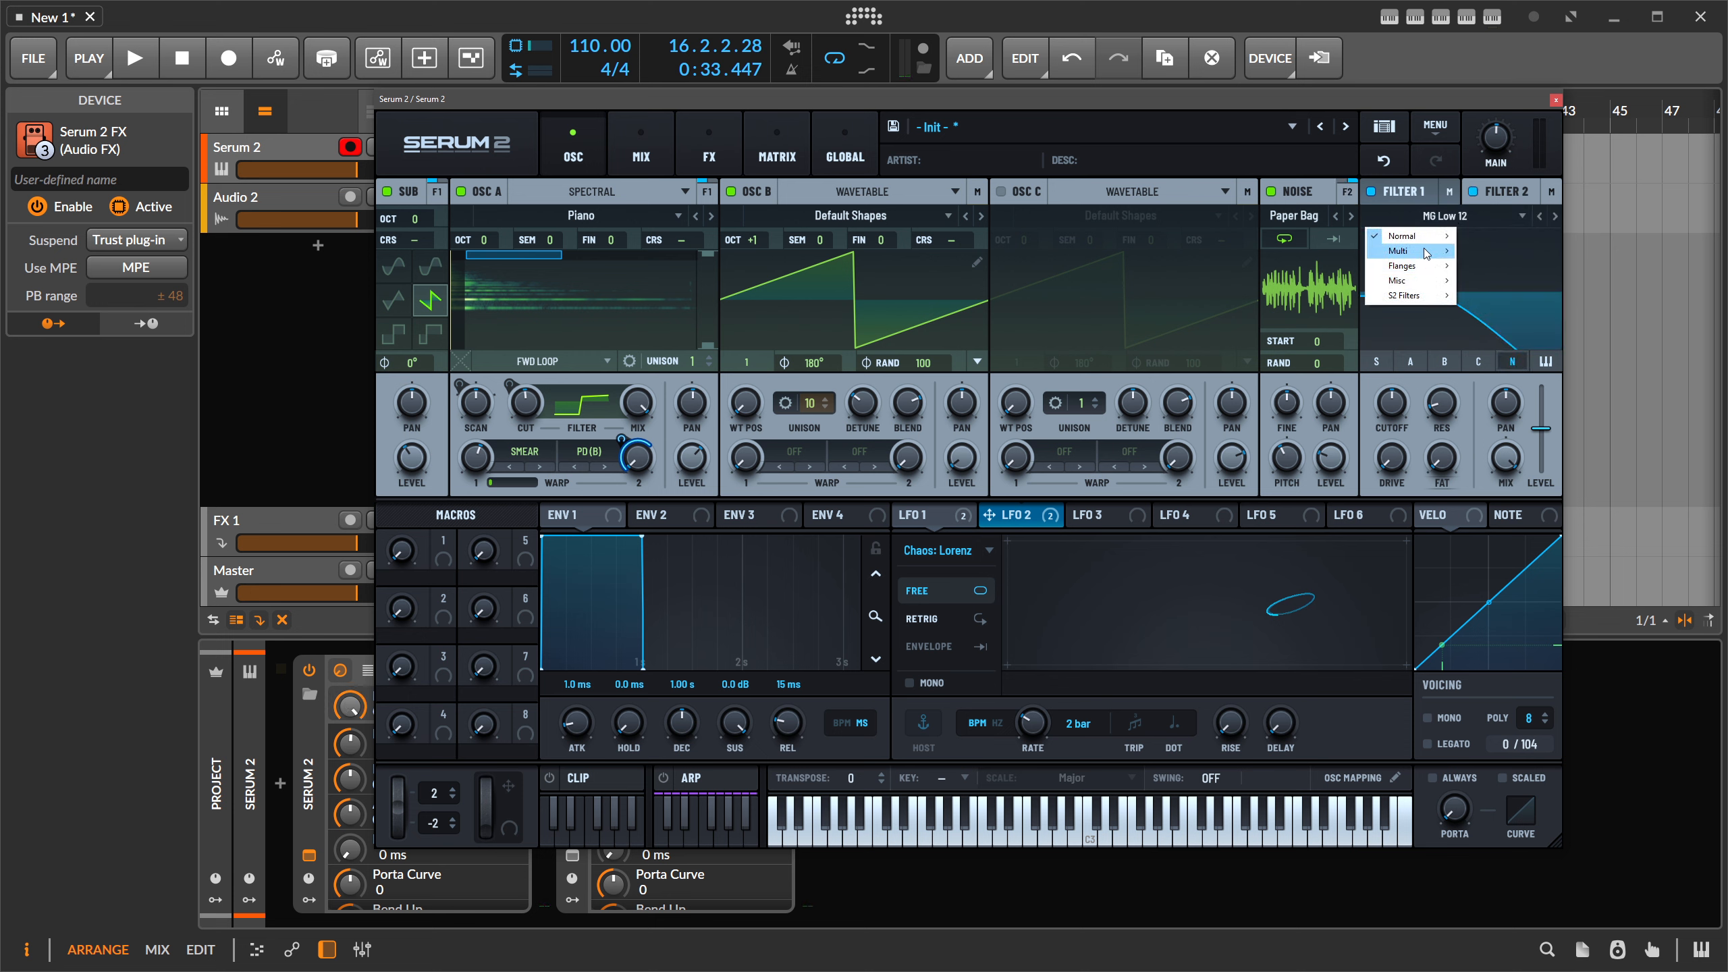
mouse_move(1423, 236)
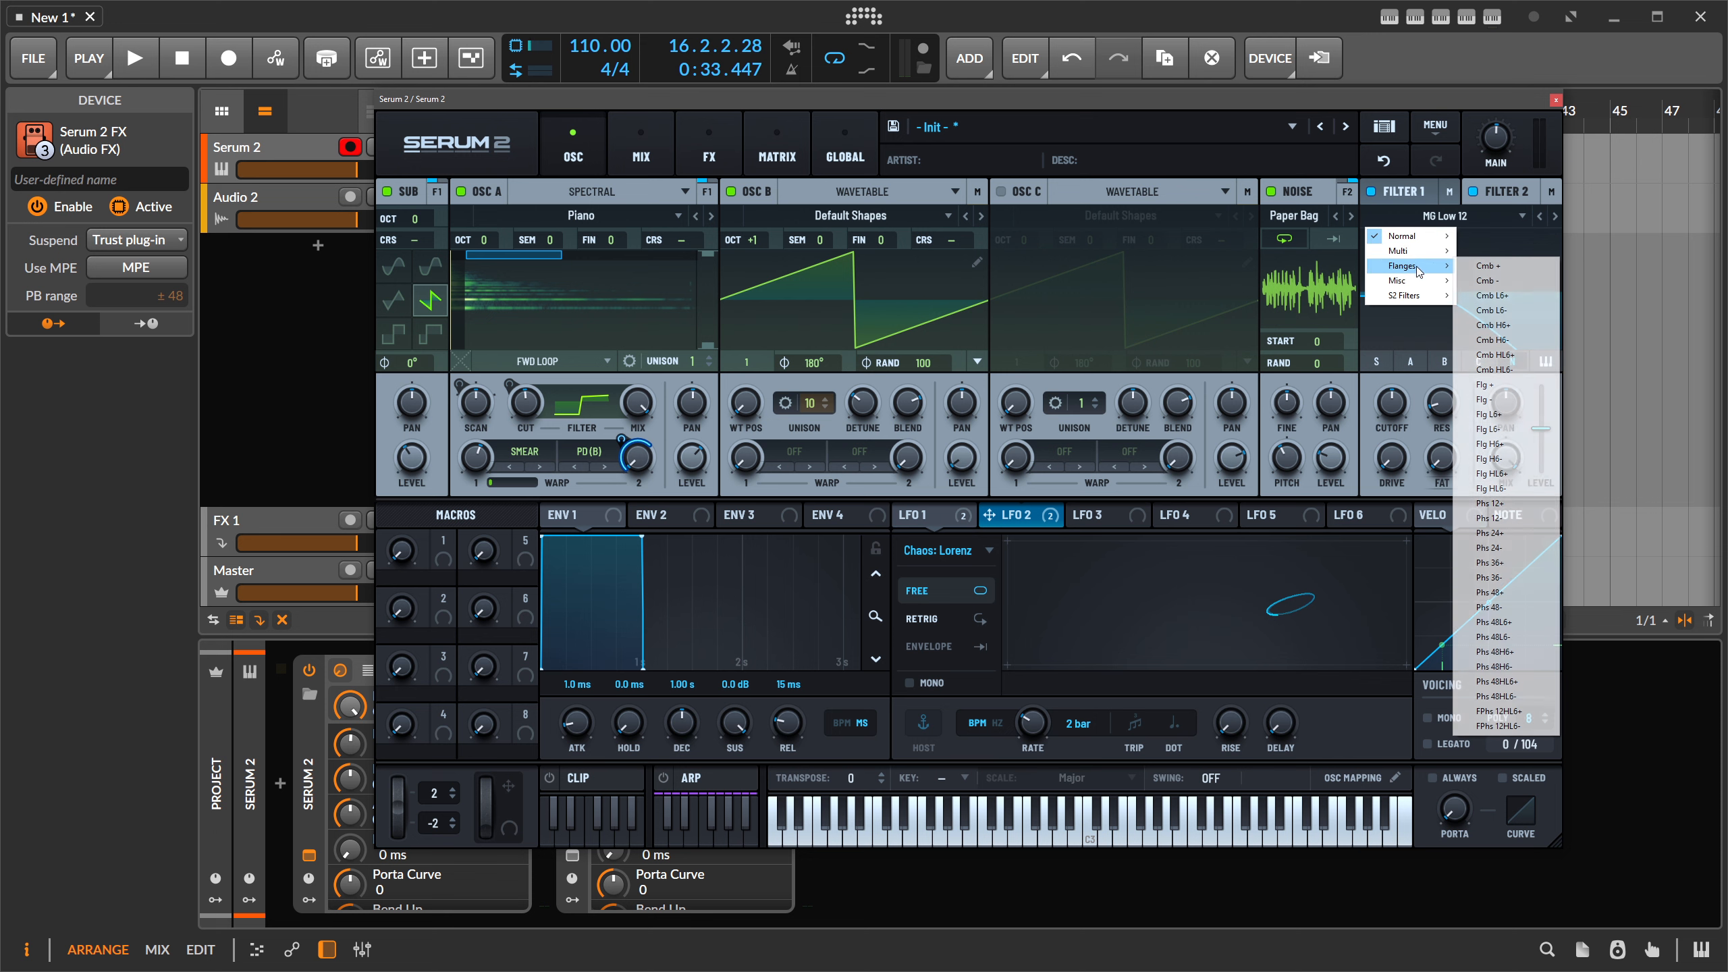
mouse_move(1417, 296)
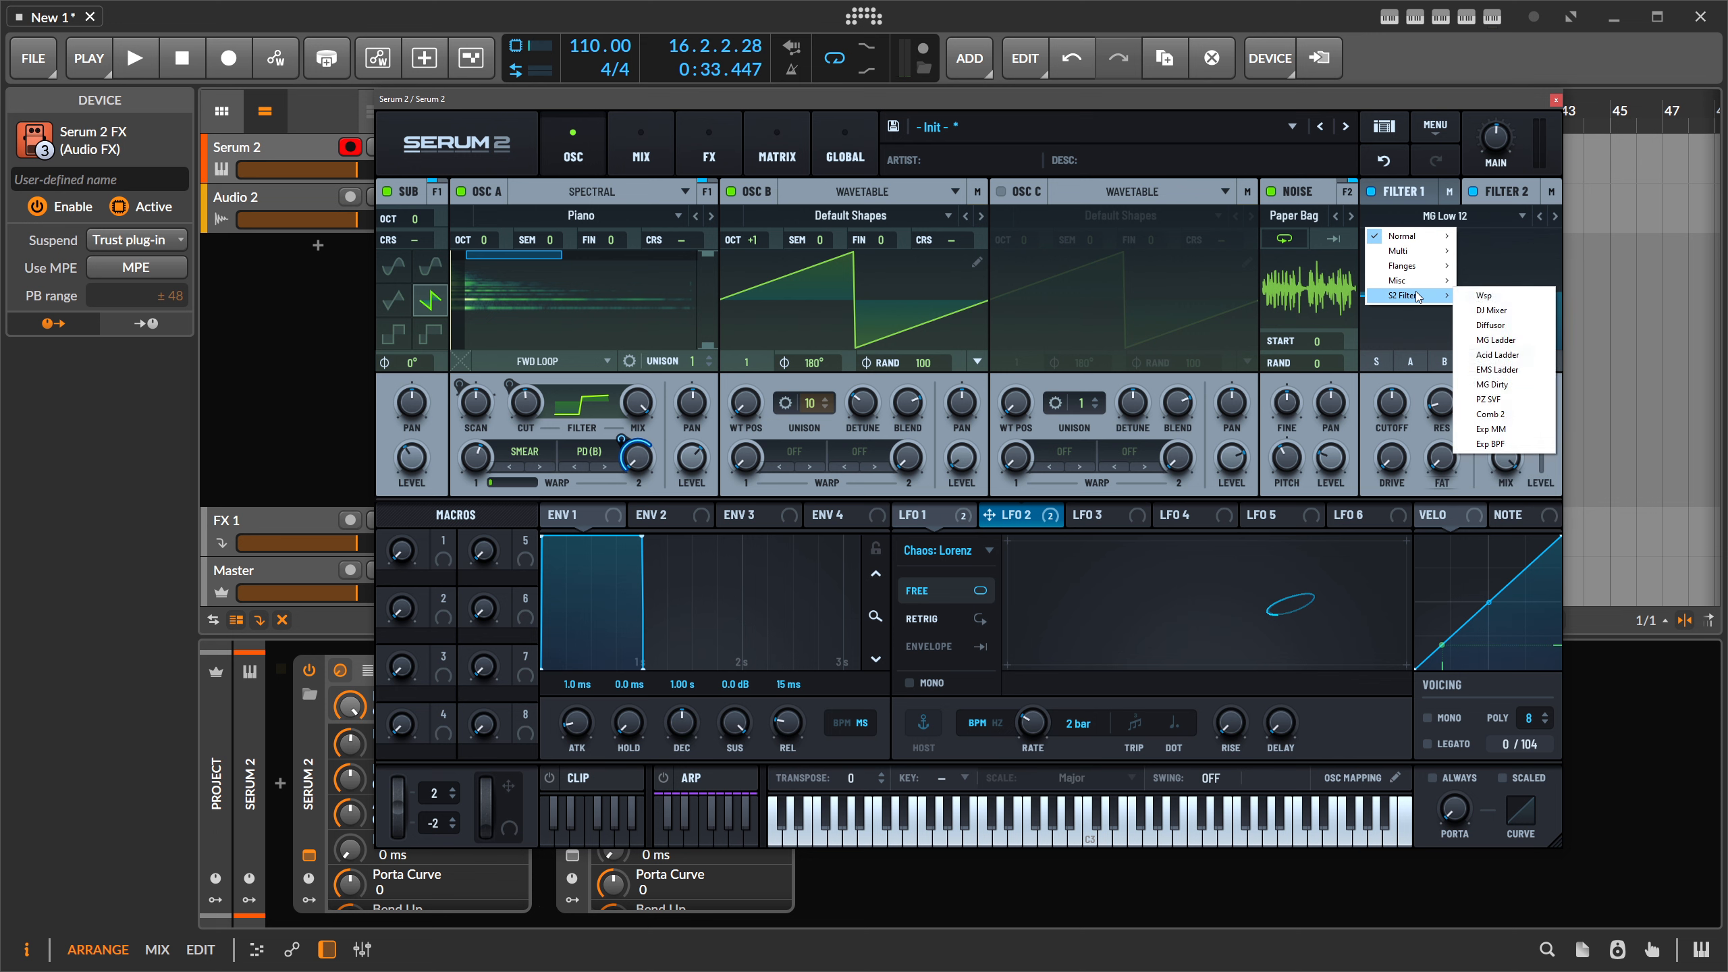
left_click(1502, 400)
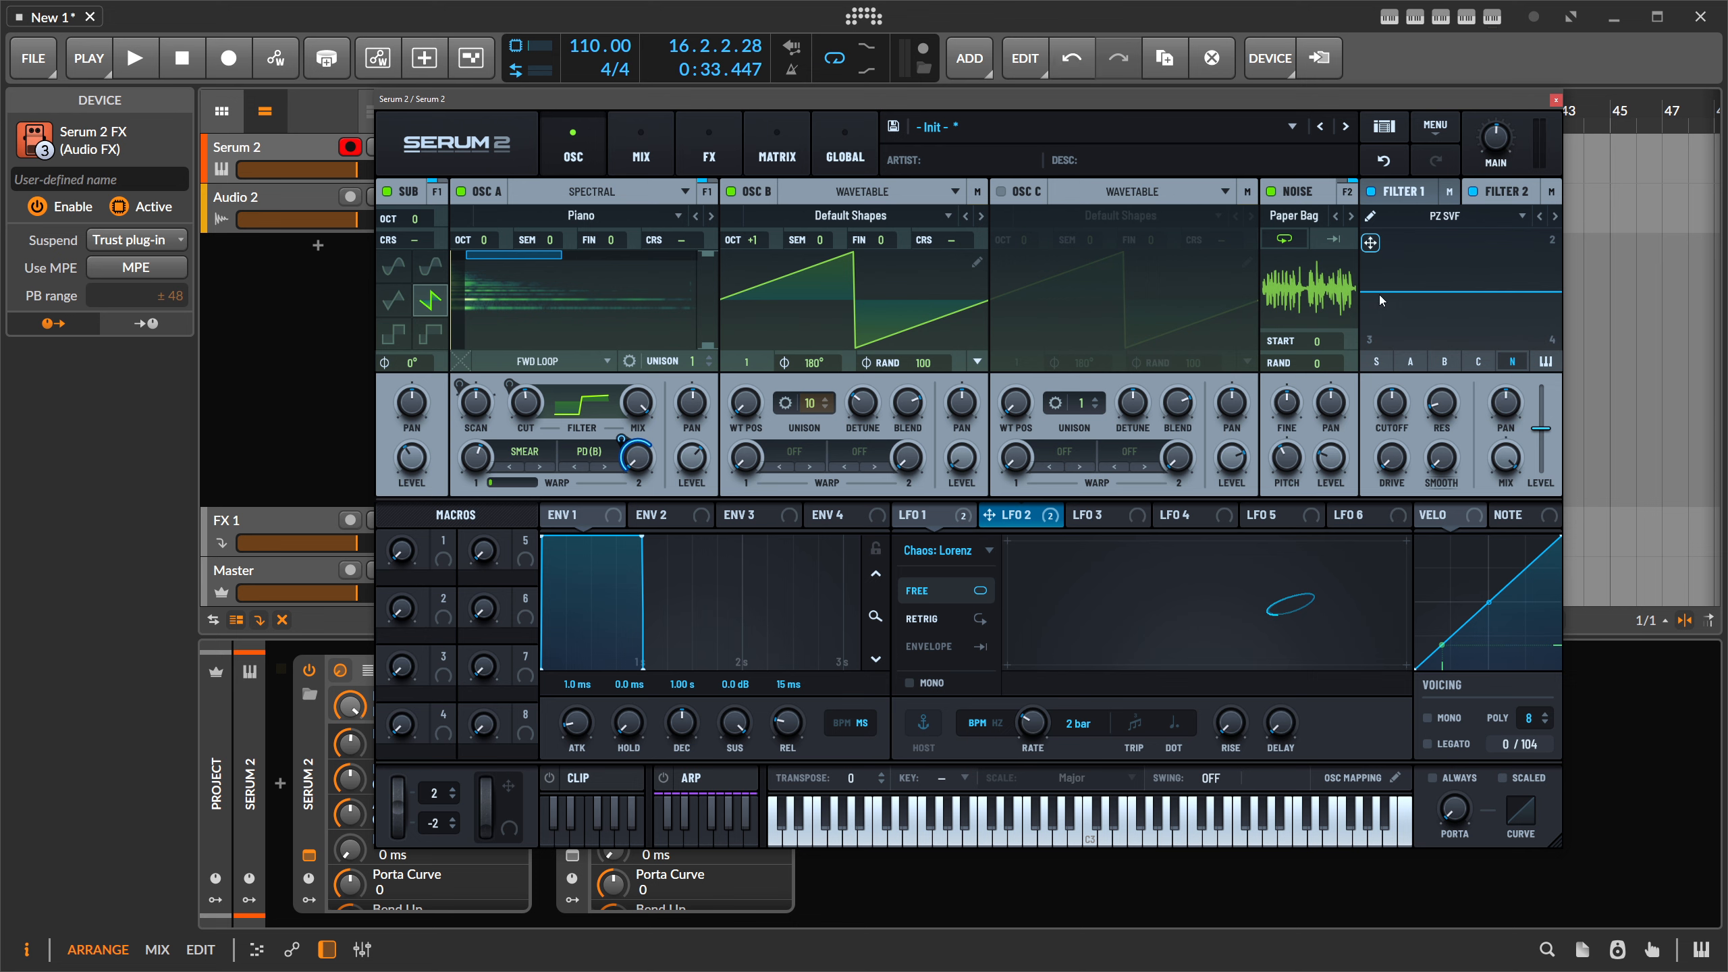
left_click(1371, 216)
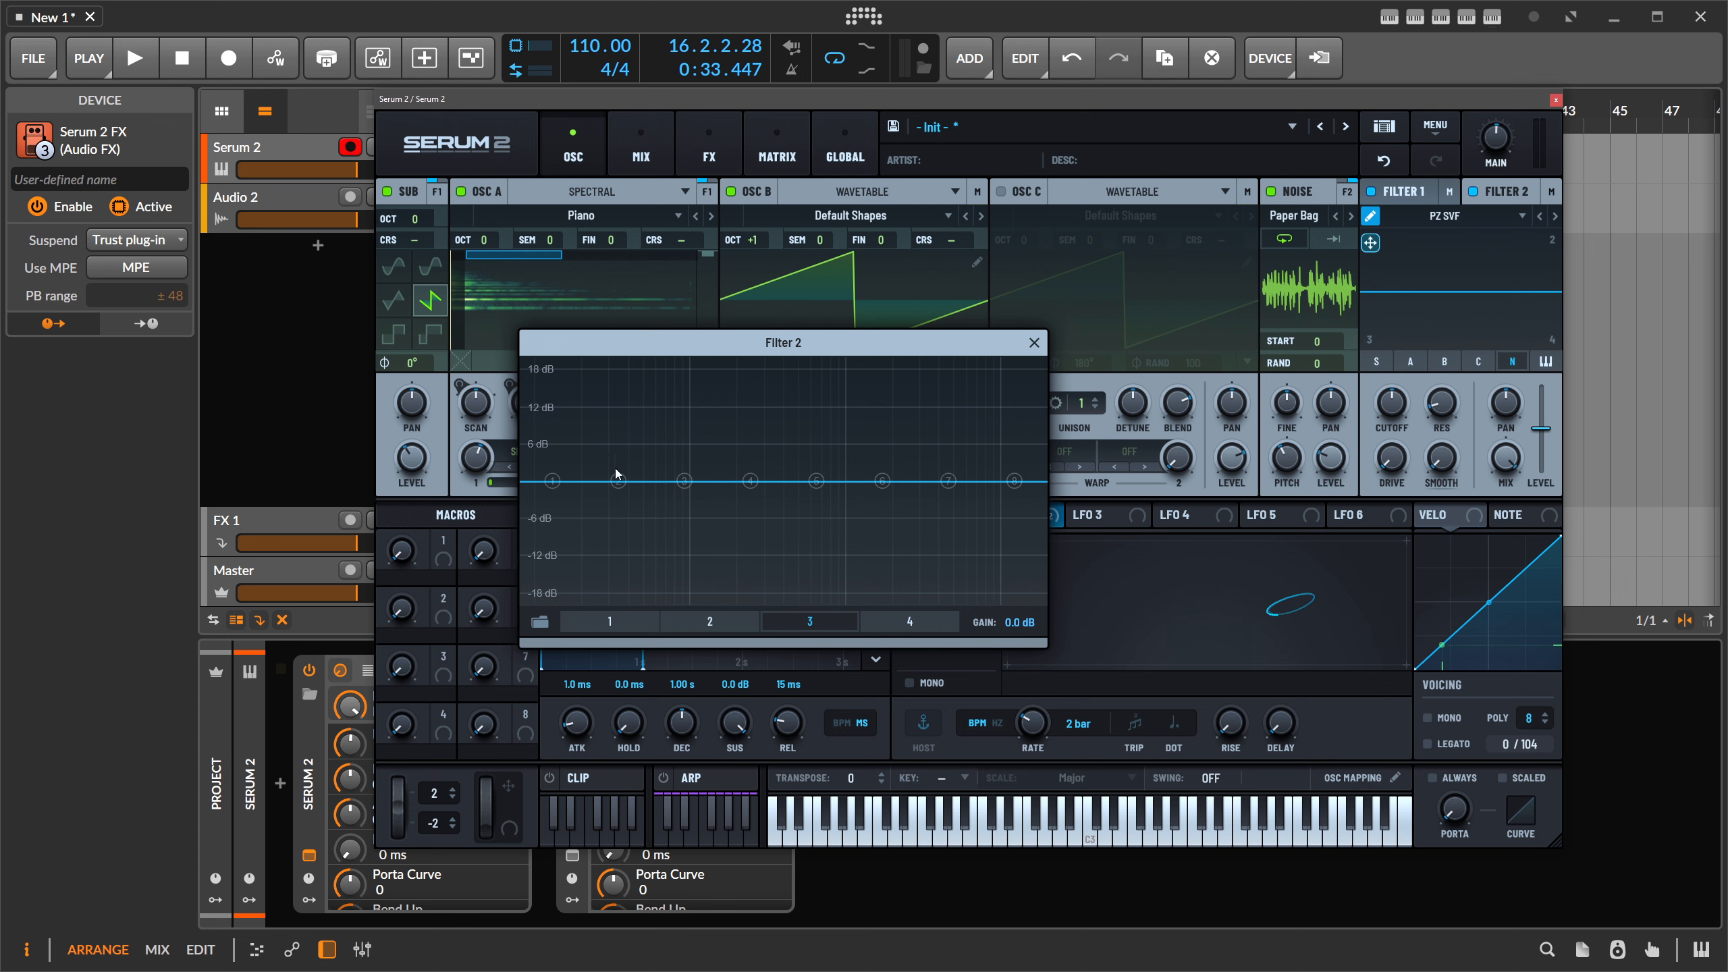
- Set Filter 2 band 1's node 1 to a high-pass filter
left_click(625, 622)
left_click_drag(552, 481, 912, 563)
right_click(585, 528)
left_click(613, 536)
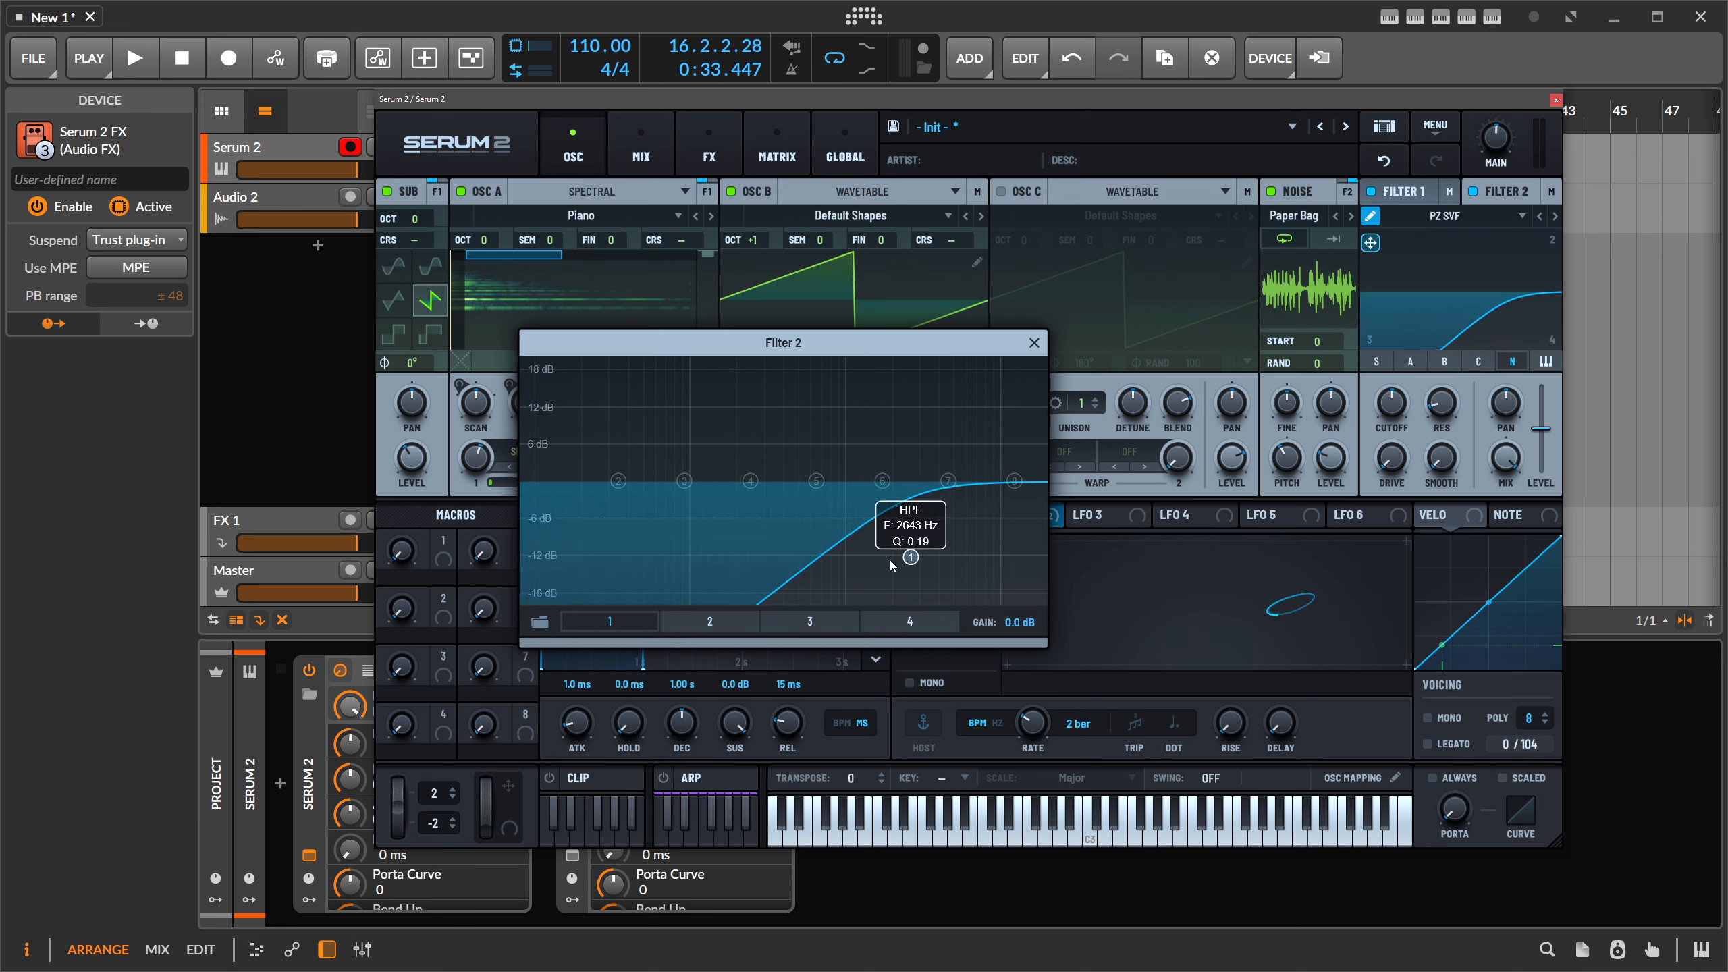
- Make band 2's node 1 a high-pass with its cutoff around 497 Hz
left_click(718, 616)
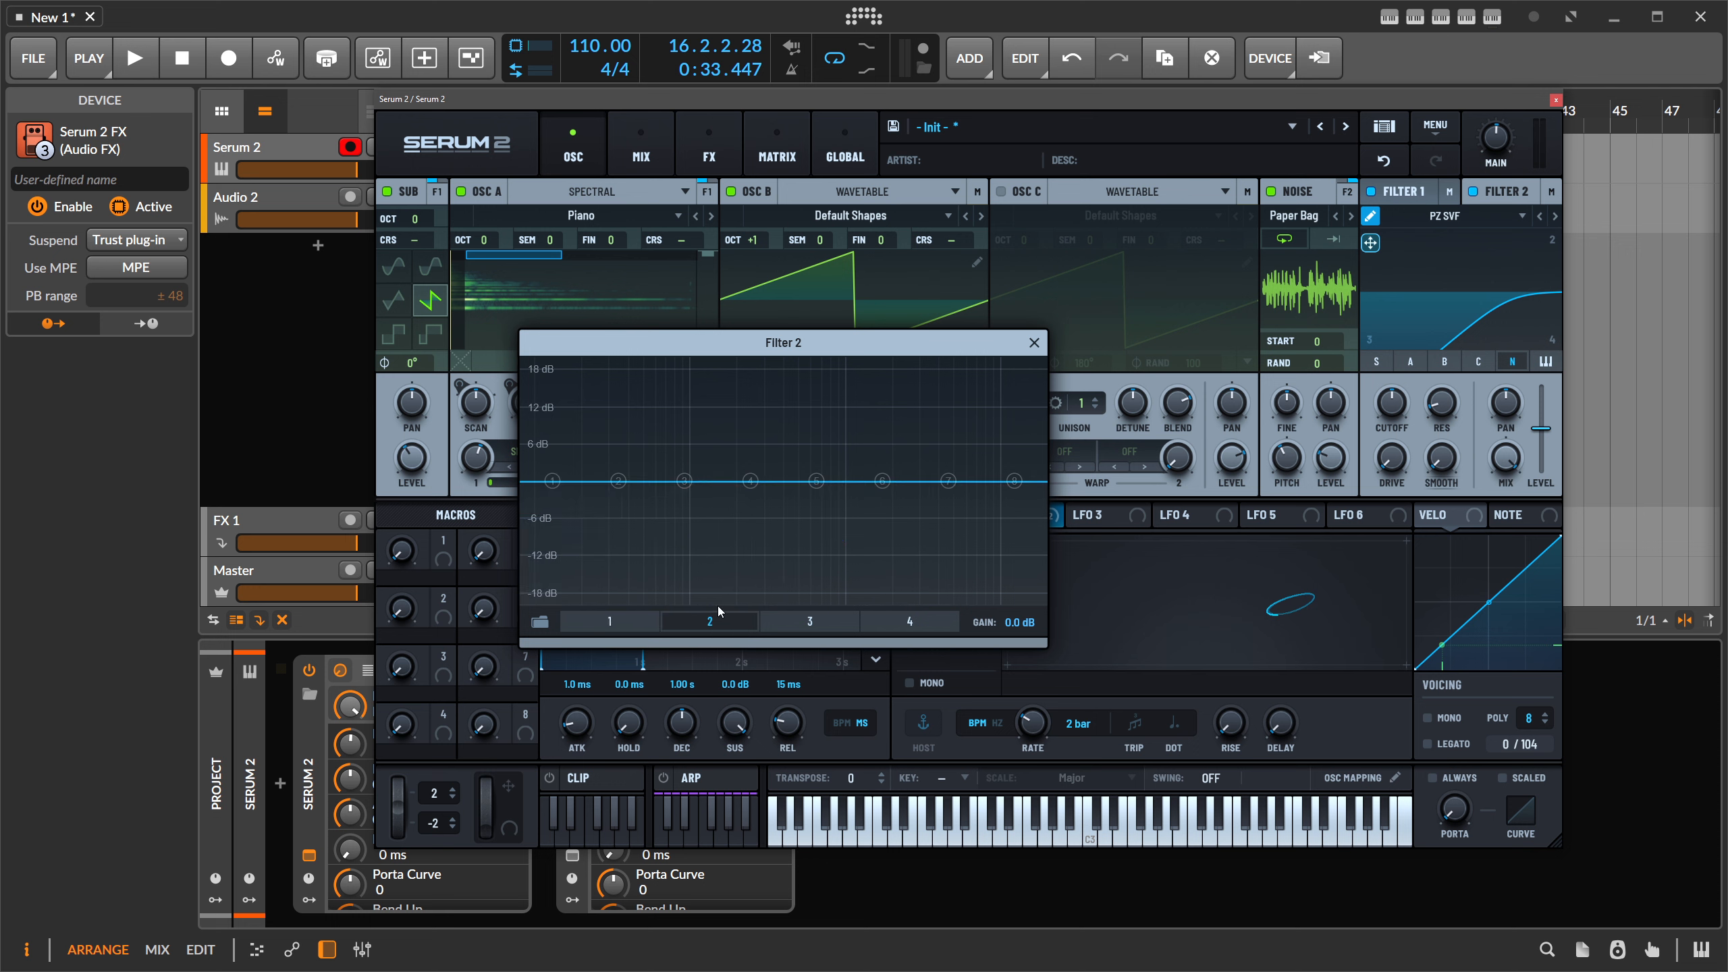
right_click(552, 482)
left_click(568, 500)
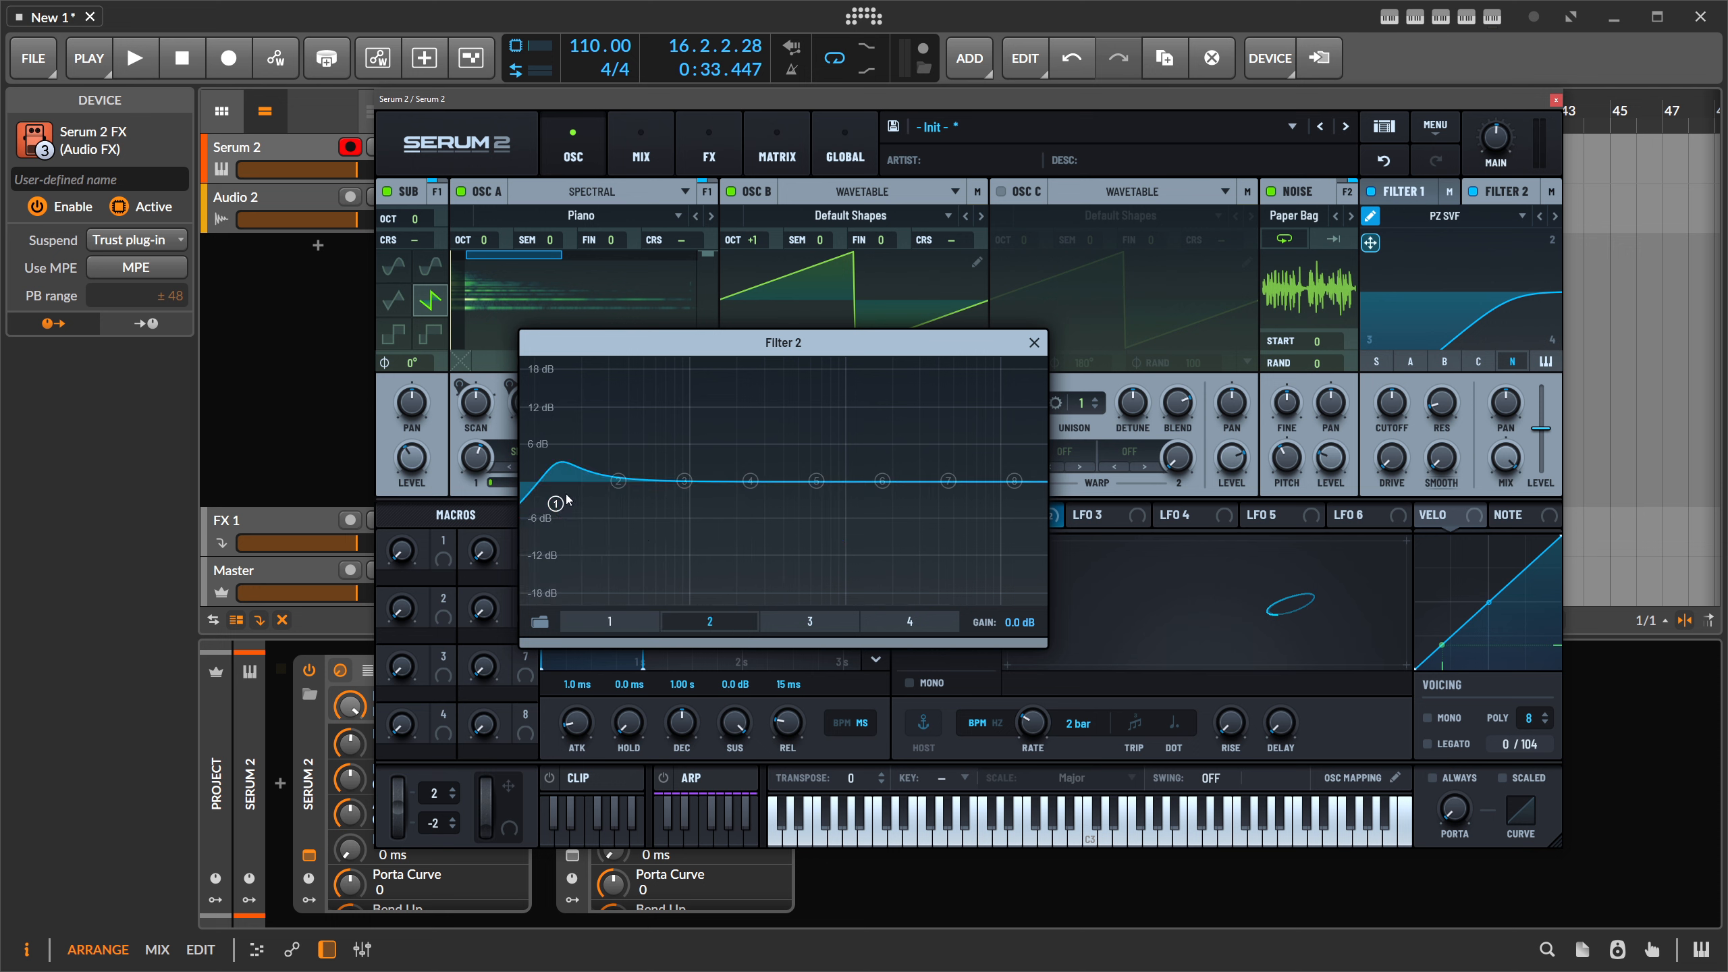
left_click_drag(568, 500, 796, 606)
- Turn node 5 into a broad band-pass peak around 469 Hz
left_click_drag(816, 481, 767, 419)
right_click(768, 420)
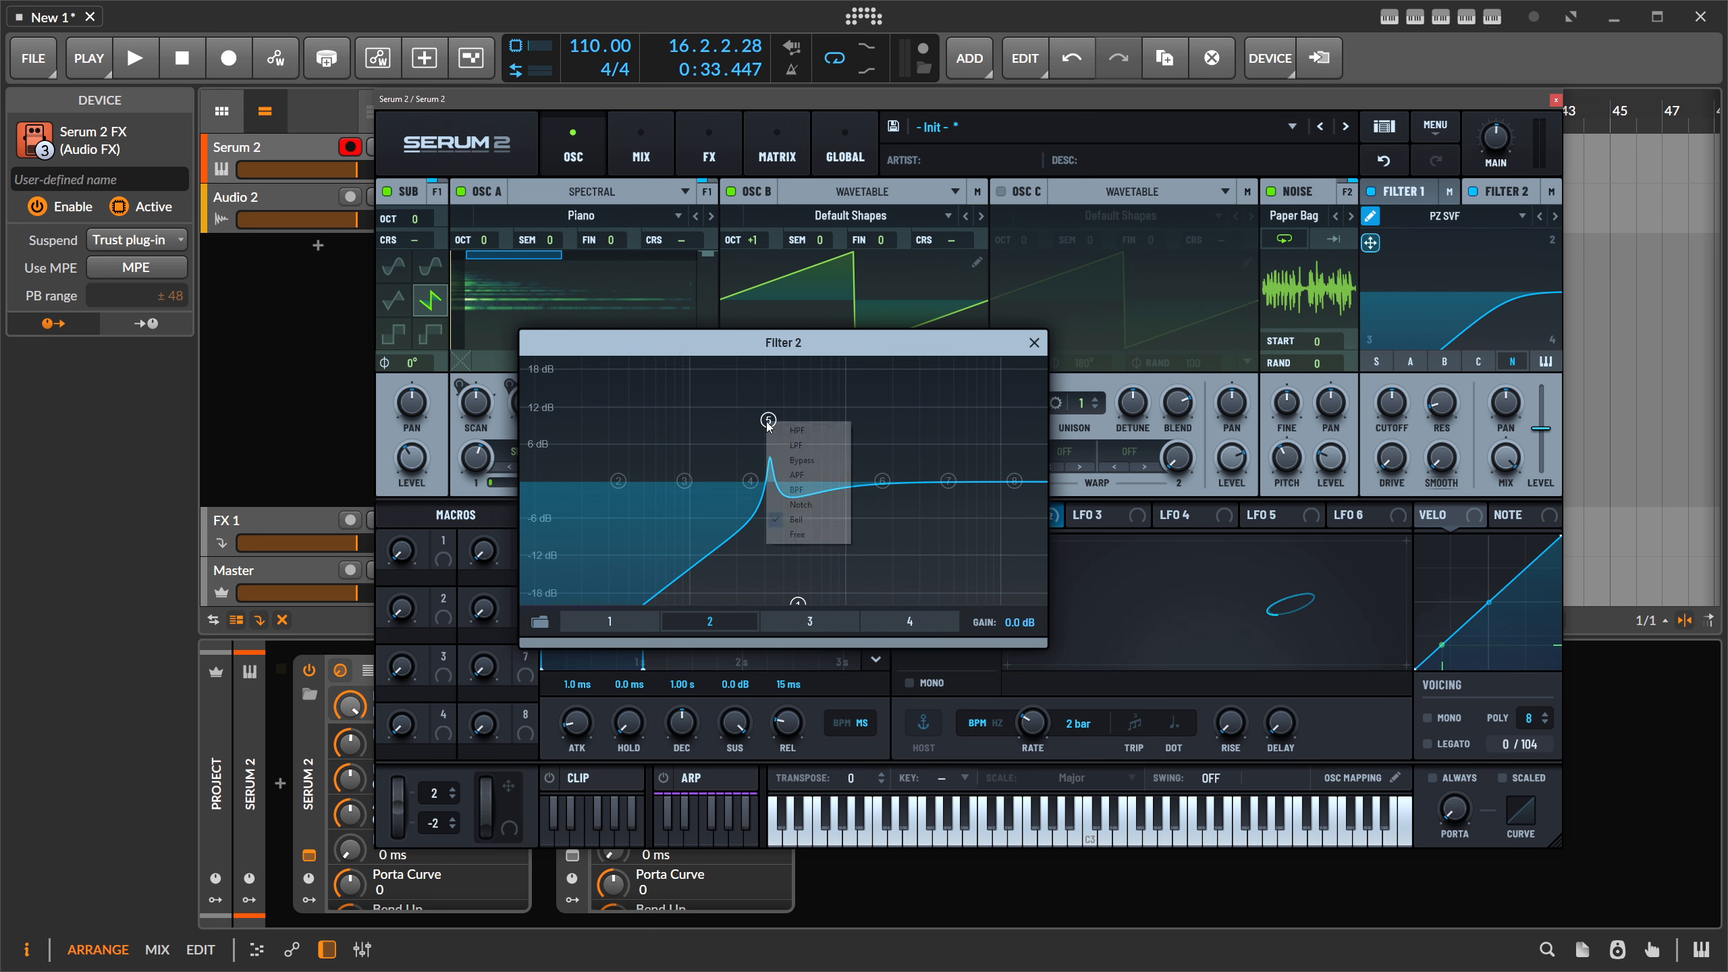
left_click(808, 490)
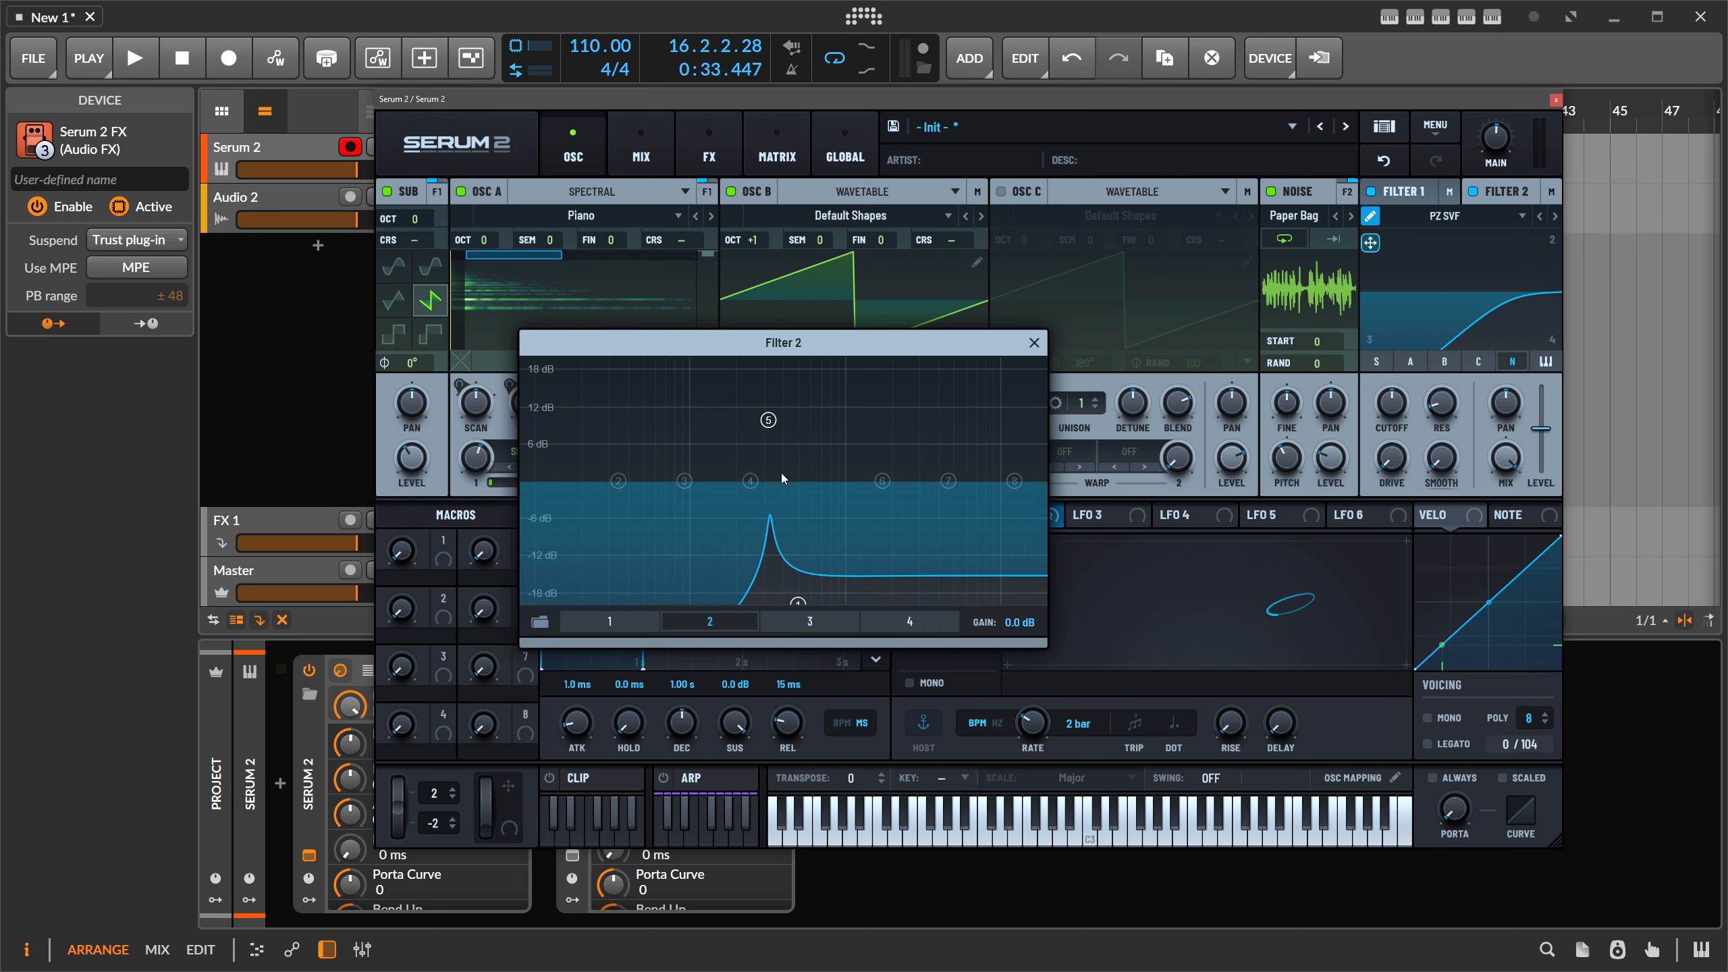
left_click_drag(767, 420, 797, 490)
left_click_drag(797, 601, 710, 584)
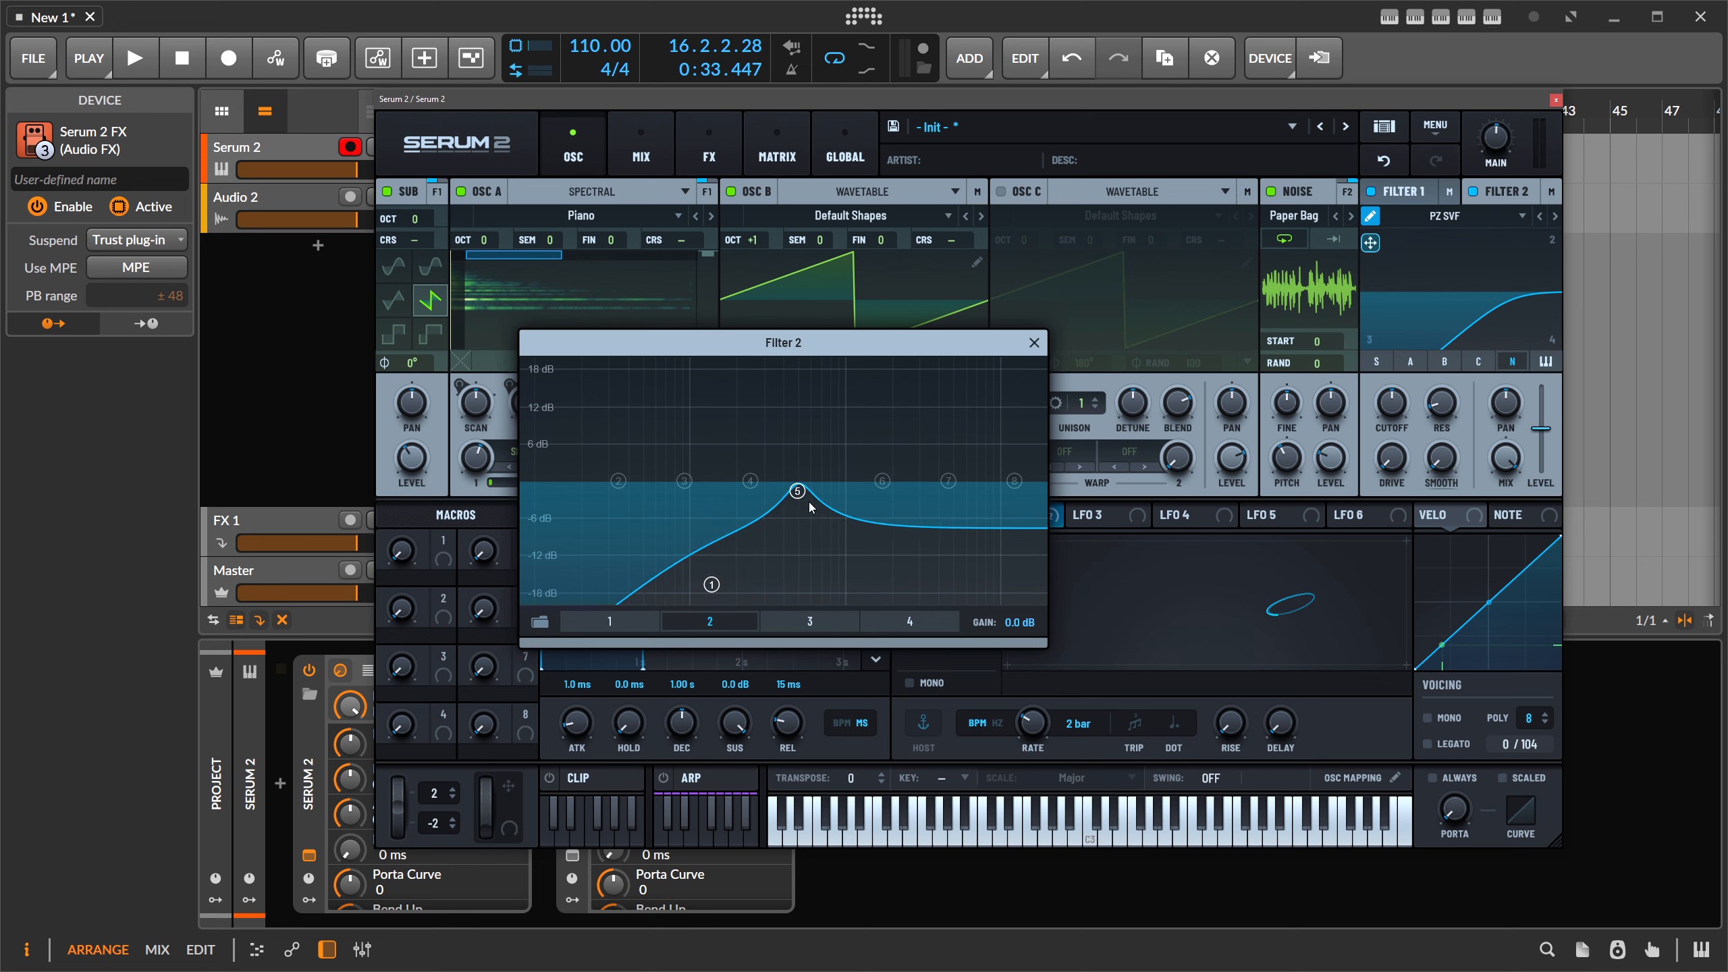
mouse_move(797, 490)
left_mouse_down()
mouse_move(800, 518)
mouse_move(787, 509)
left_mouse_up()
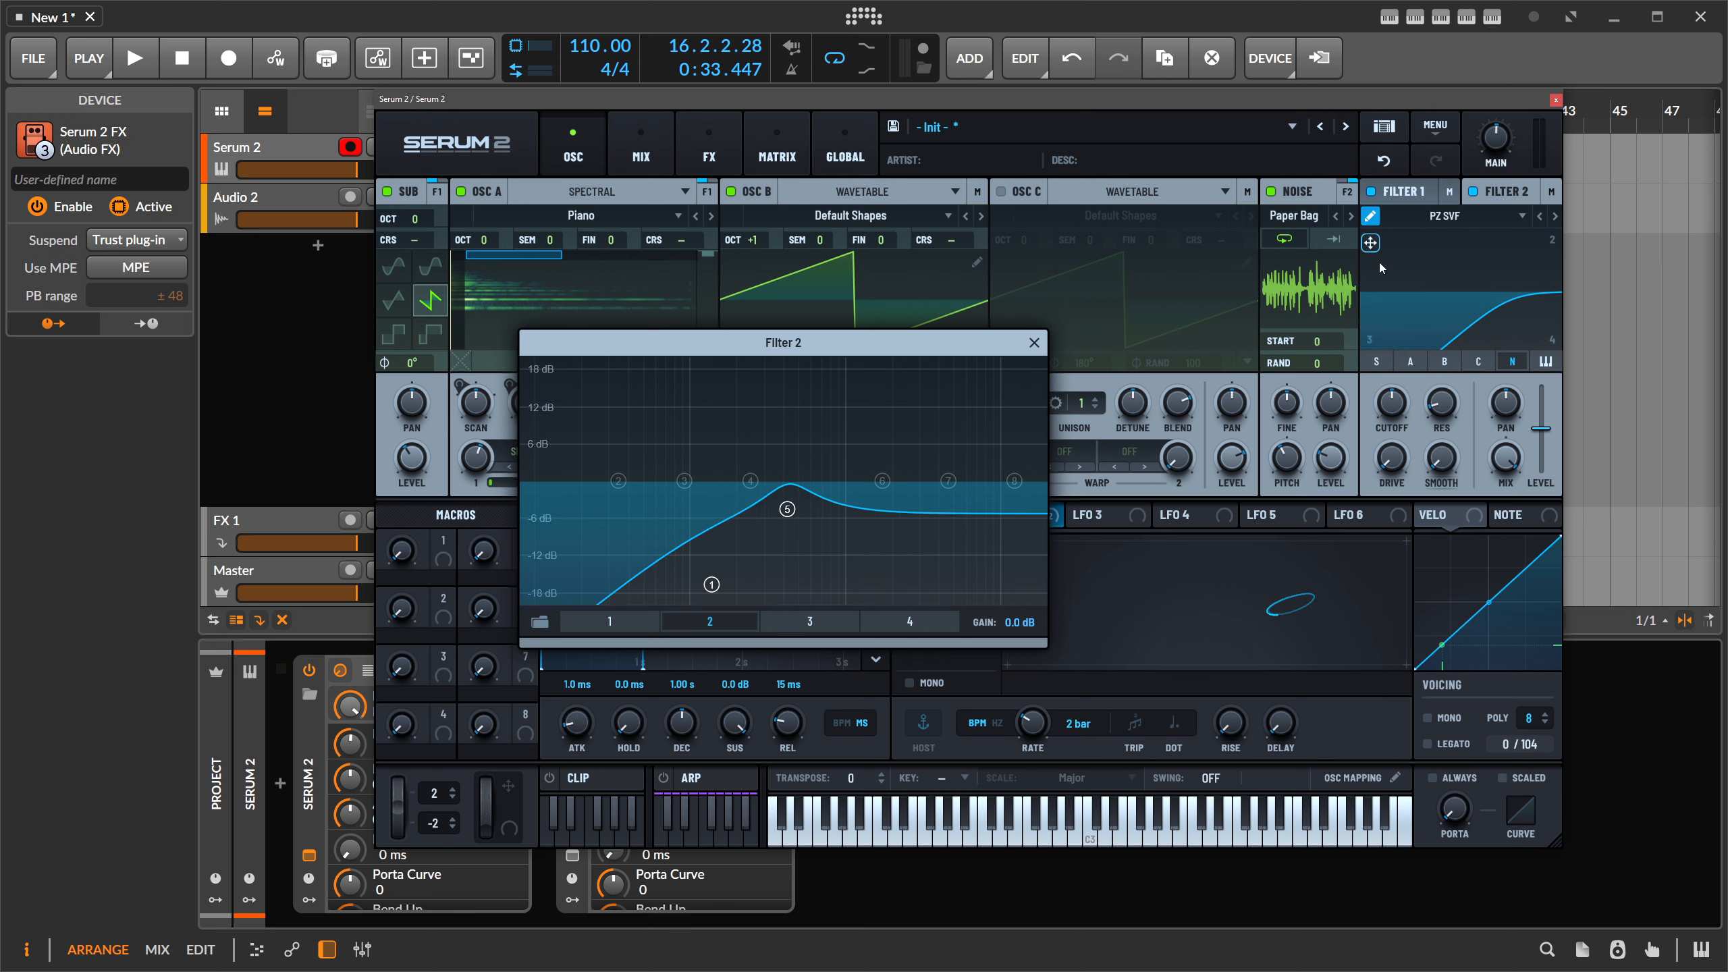
- Reshape Filter 2's overall curve into a low-pass with a dip
left_click_drag(1381, 268, 1454, 257)
left_click_drag(1364, 348, 1489, 265)
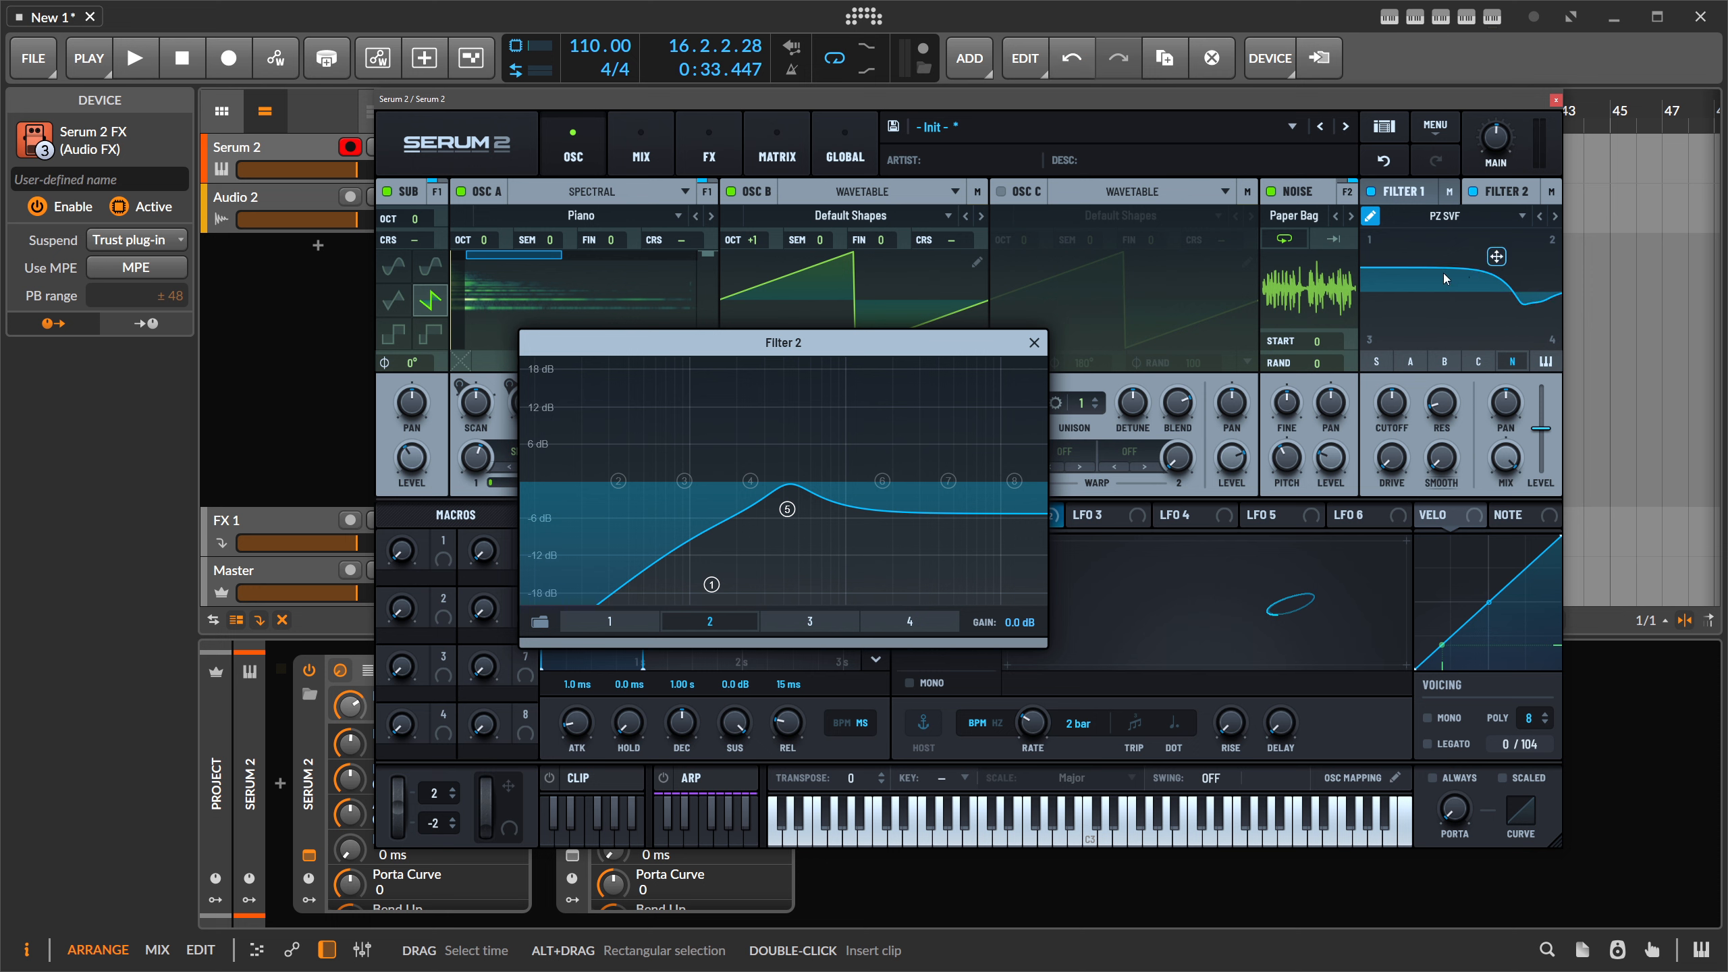
left_click(1034, 345)
- Move the filter dip lower and set LFO 3 to Chaos: Rossler mode
left_click_drag(1496, 256, 1459, 303)
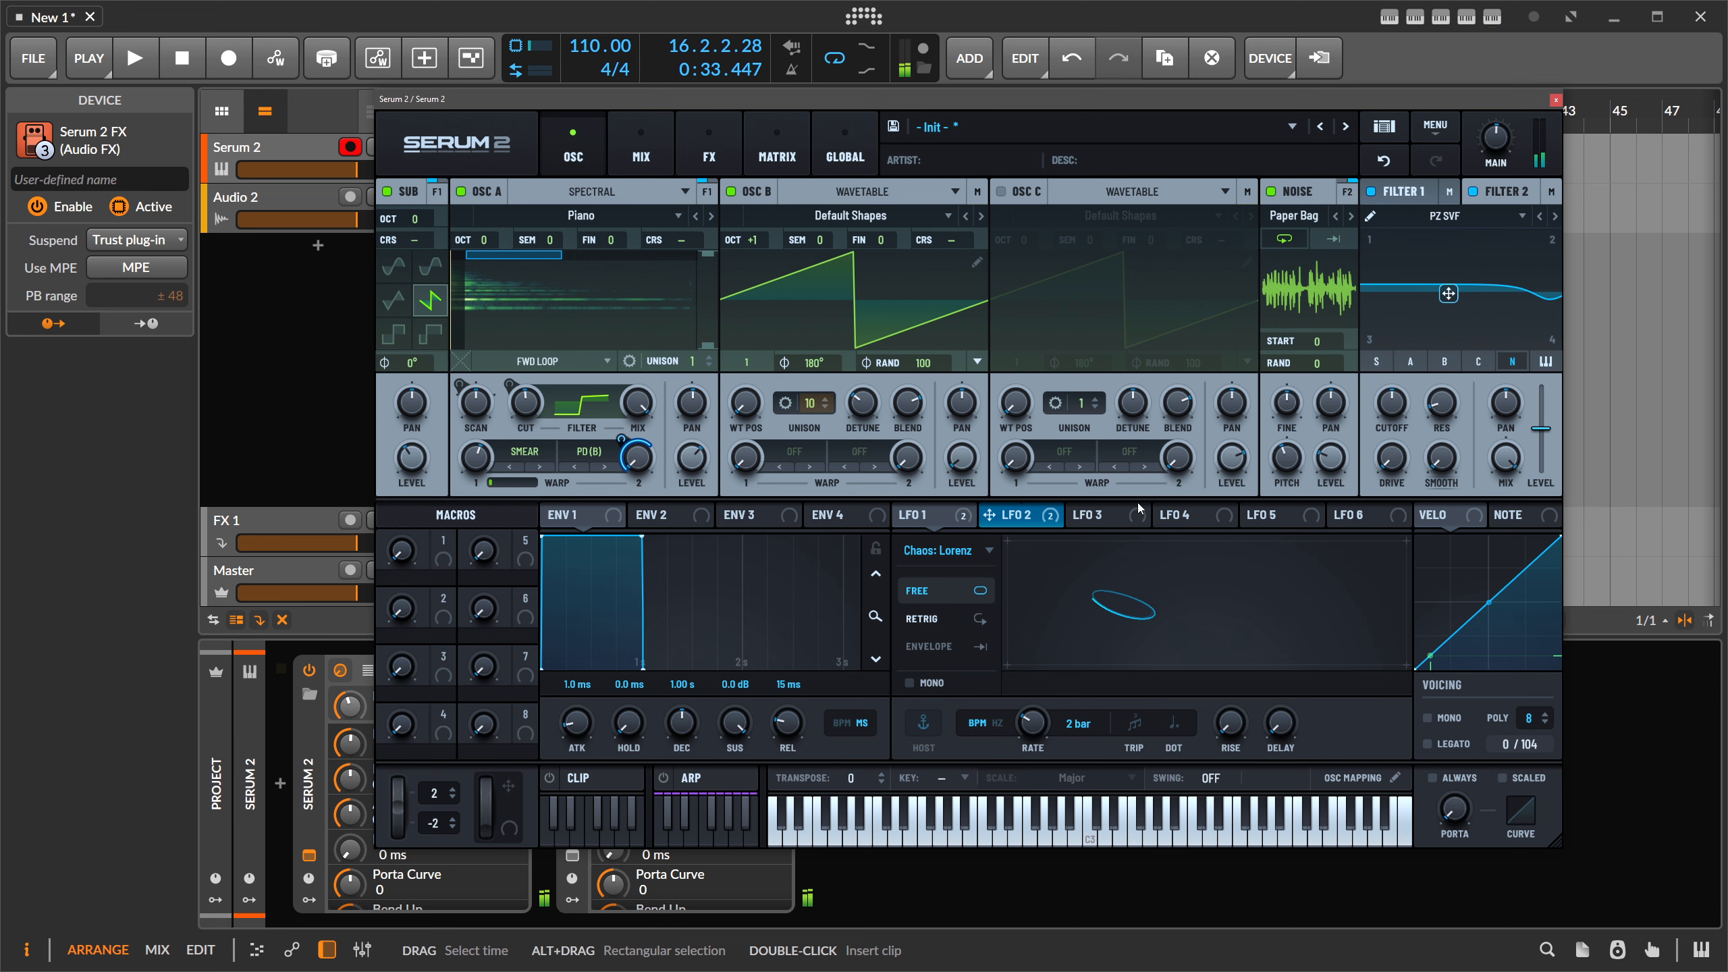
left_click(1094, 516)
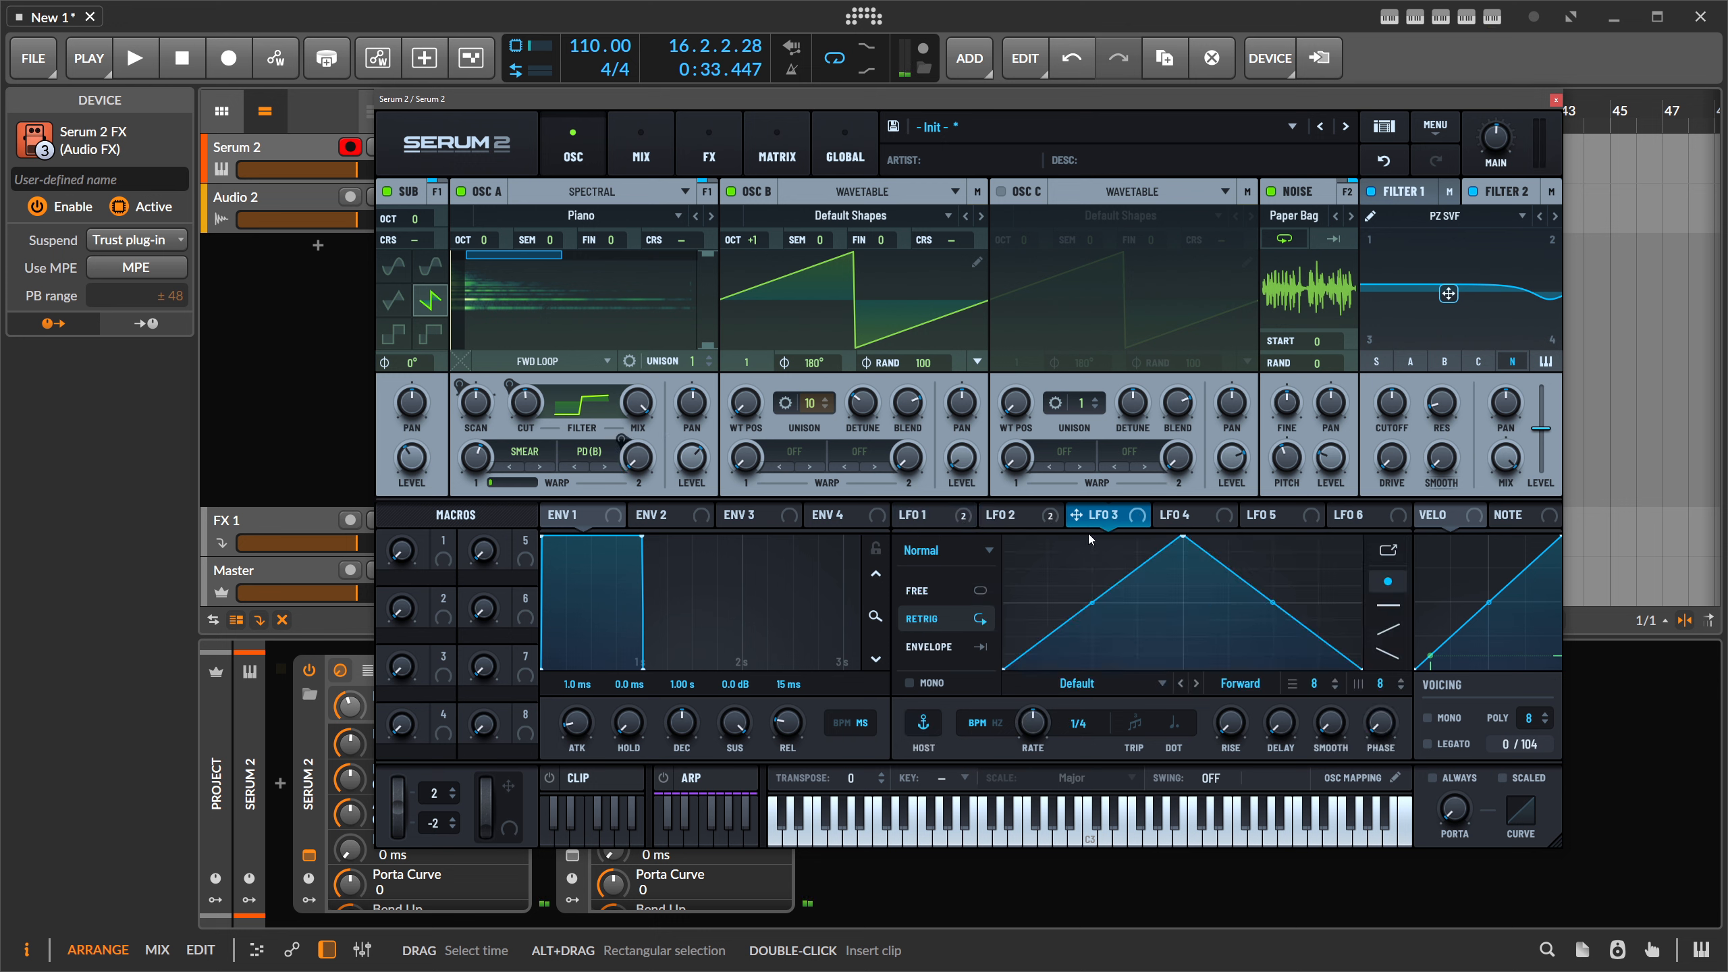
left_click(965, 553)
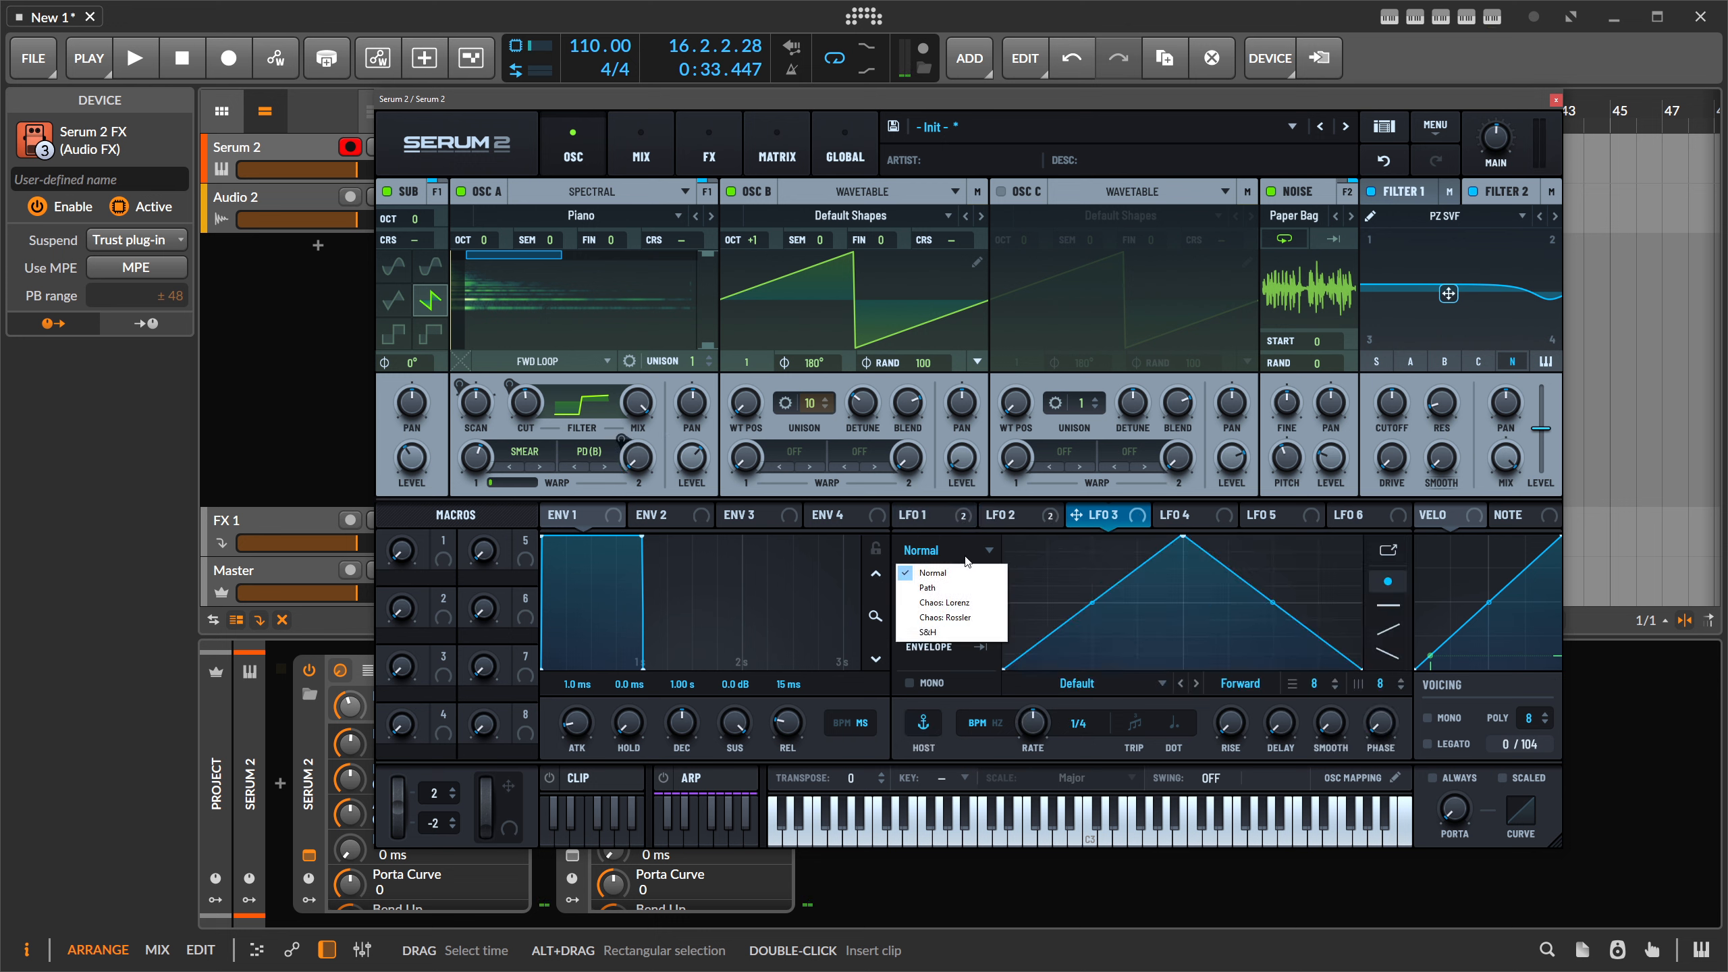
left_click(958, 618)
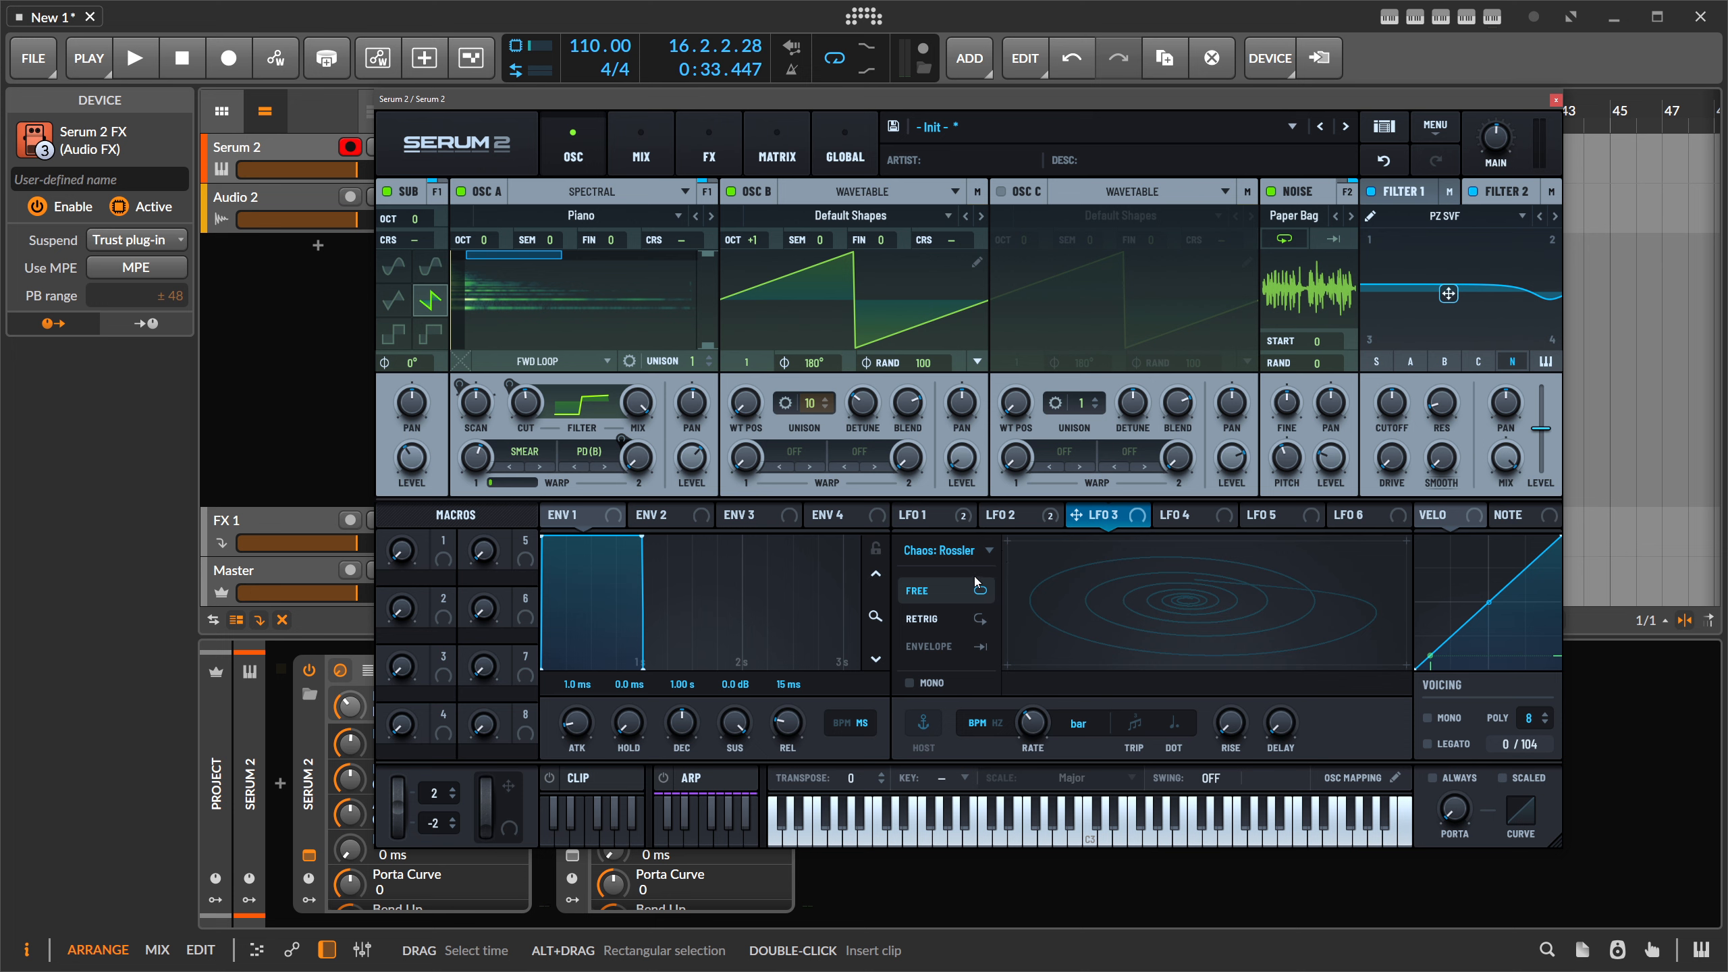
- Route LFO 3's X and Y outputs to the filter and set its rate to 2 bars
left_click_drag(1089, 517, 1432, 297)
left_click_drag(1126, 523, 1445, 295)
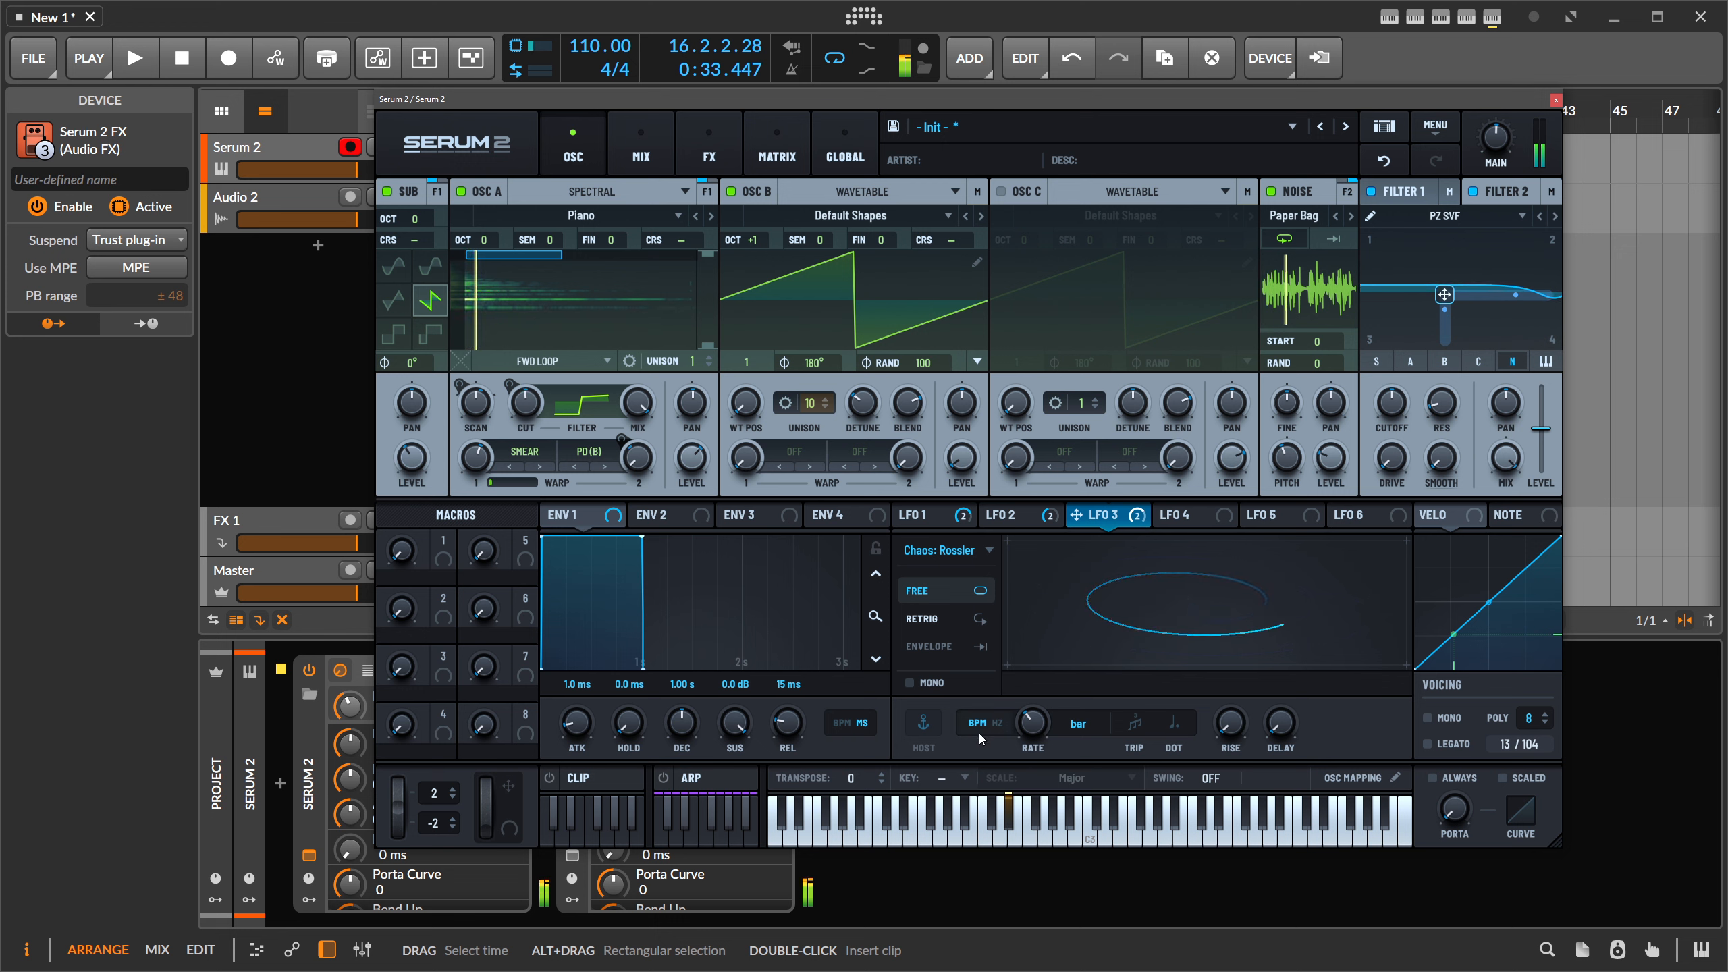
mouse_move(1031, 708)
left_mouse_down()
mouse_move(1048, 672)
mouse_move(1038, 709)
left_mouse_up()
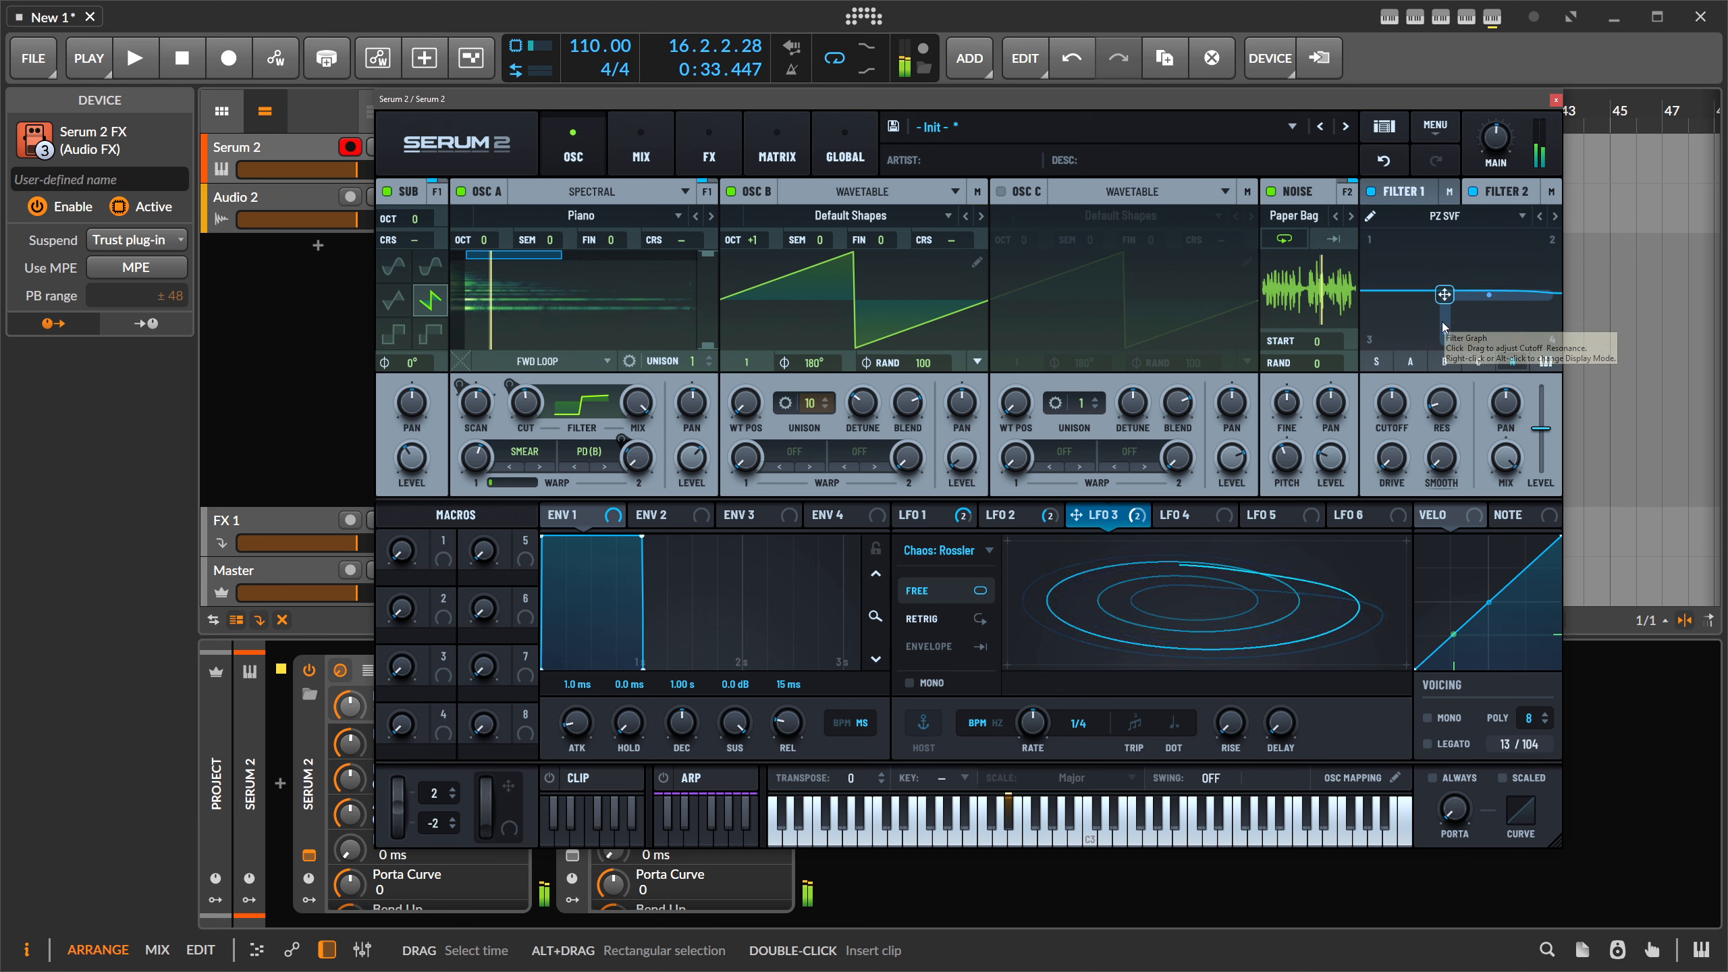
left_click_drag(1023, 702, 1026, 770)
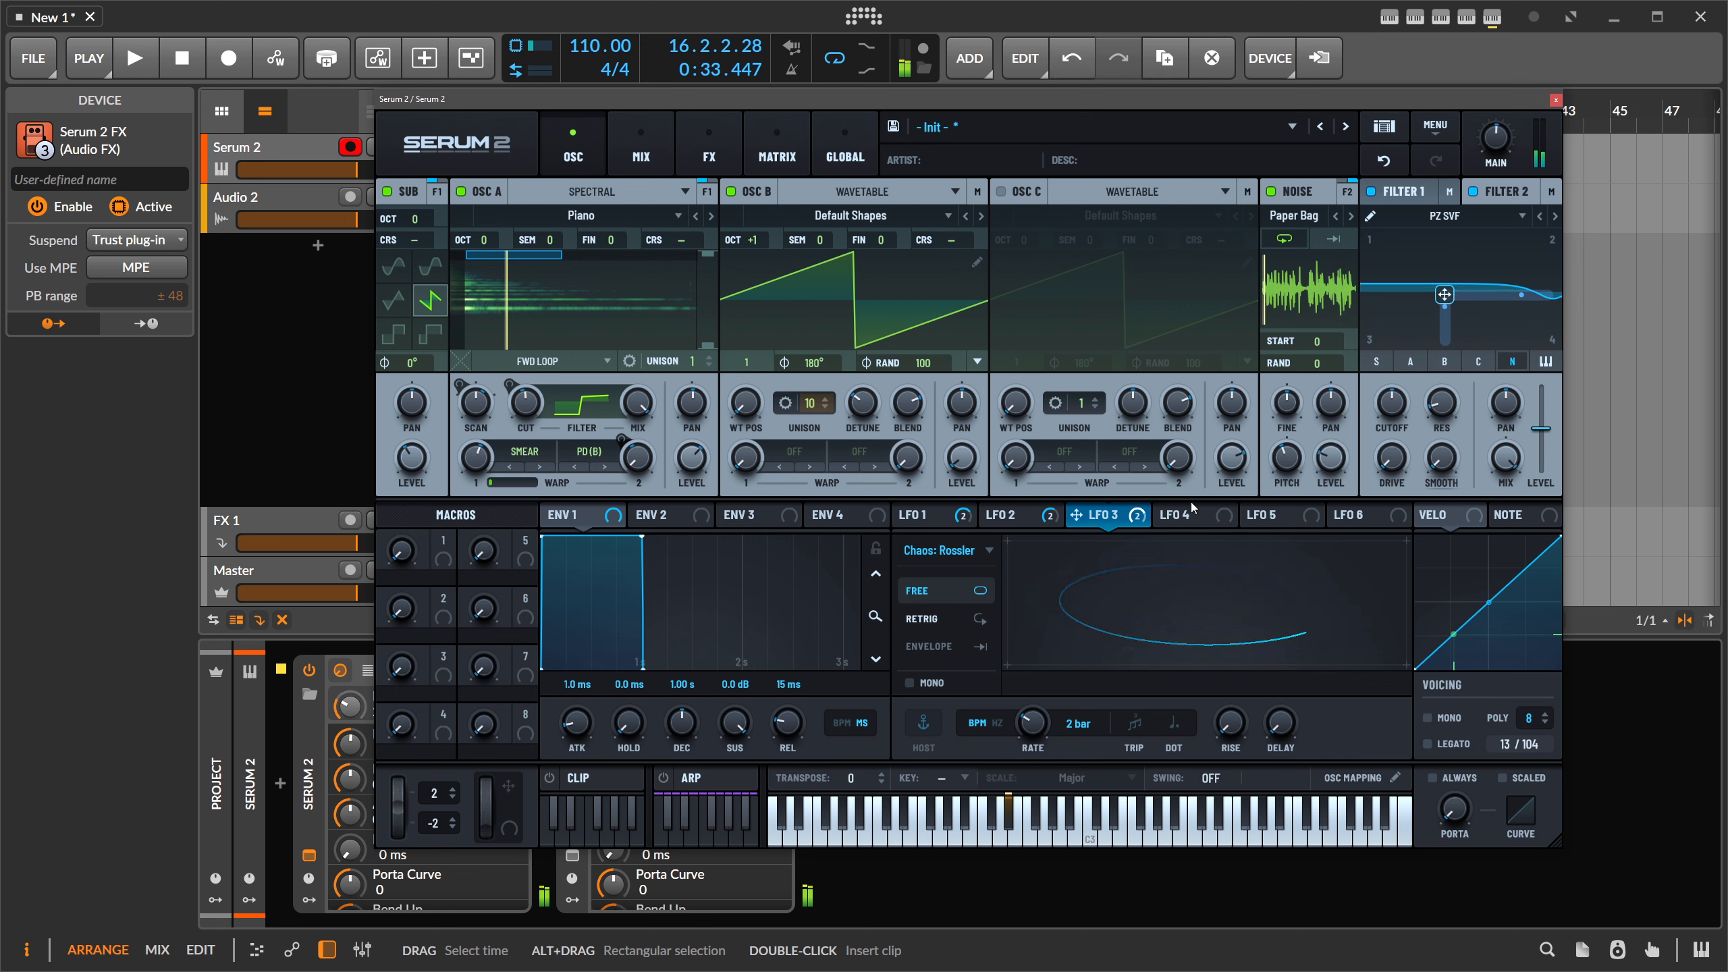
- Assign LFO 3's Y output to Filter 1's XY pad and raise the filter point up-left
mouse_move(1126, 523)
left_click_drag(1126, 524, 1444, 315)
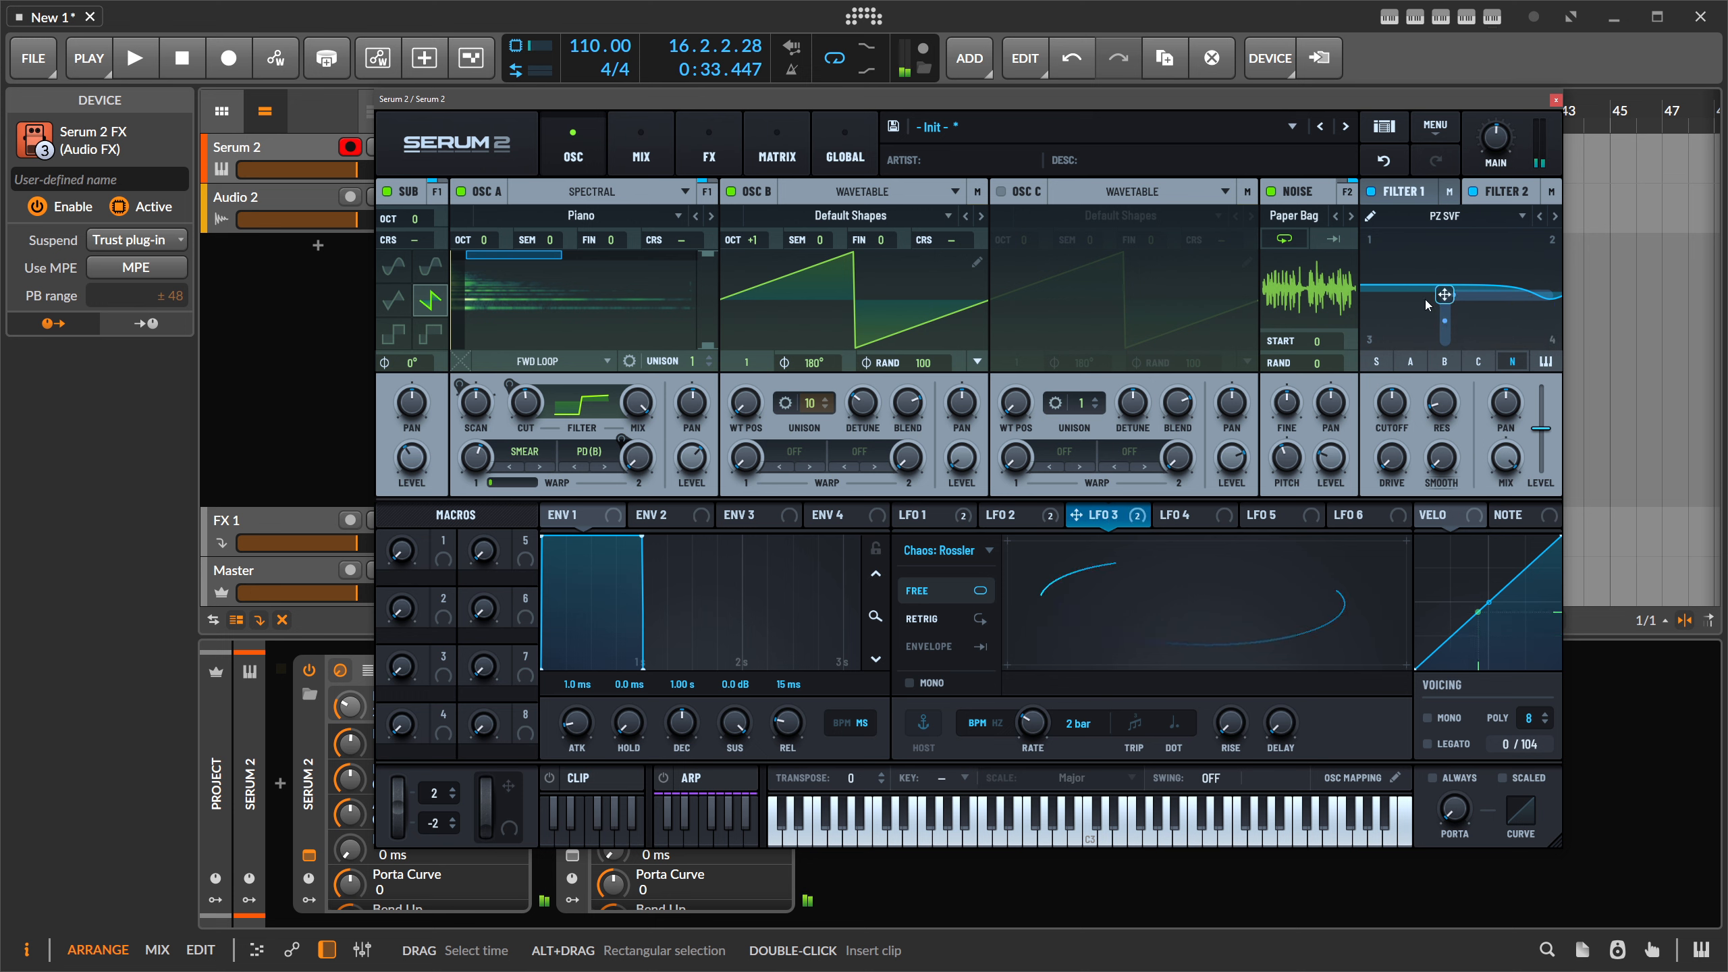
mouse_move(1447, 296)
left_mouse_down()
mouse_move(1440, 266)
mouse_move(1431, 293)
mouse_move(1448, 293)
left_mouse_up()
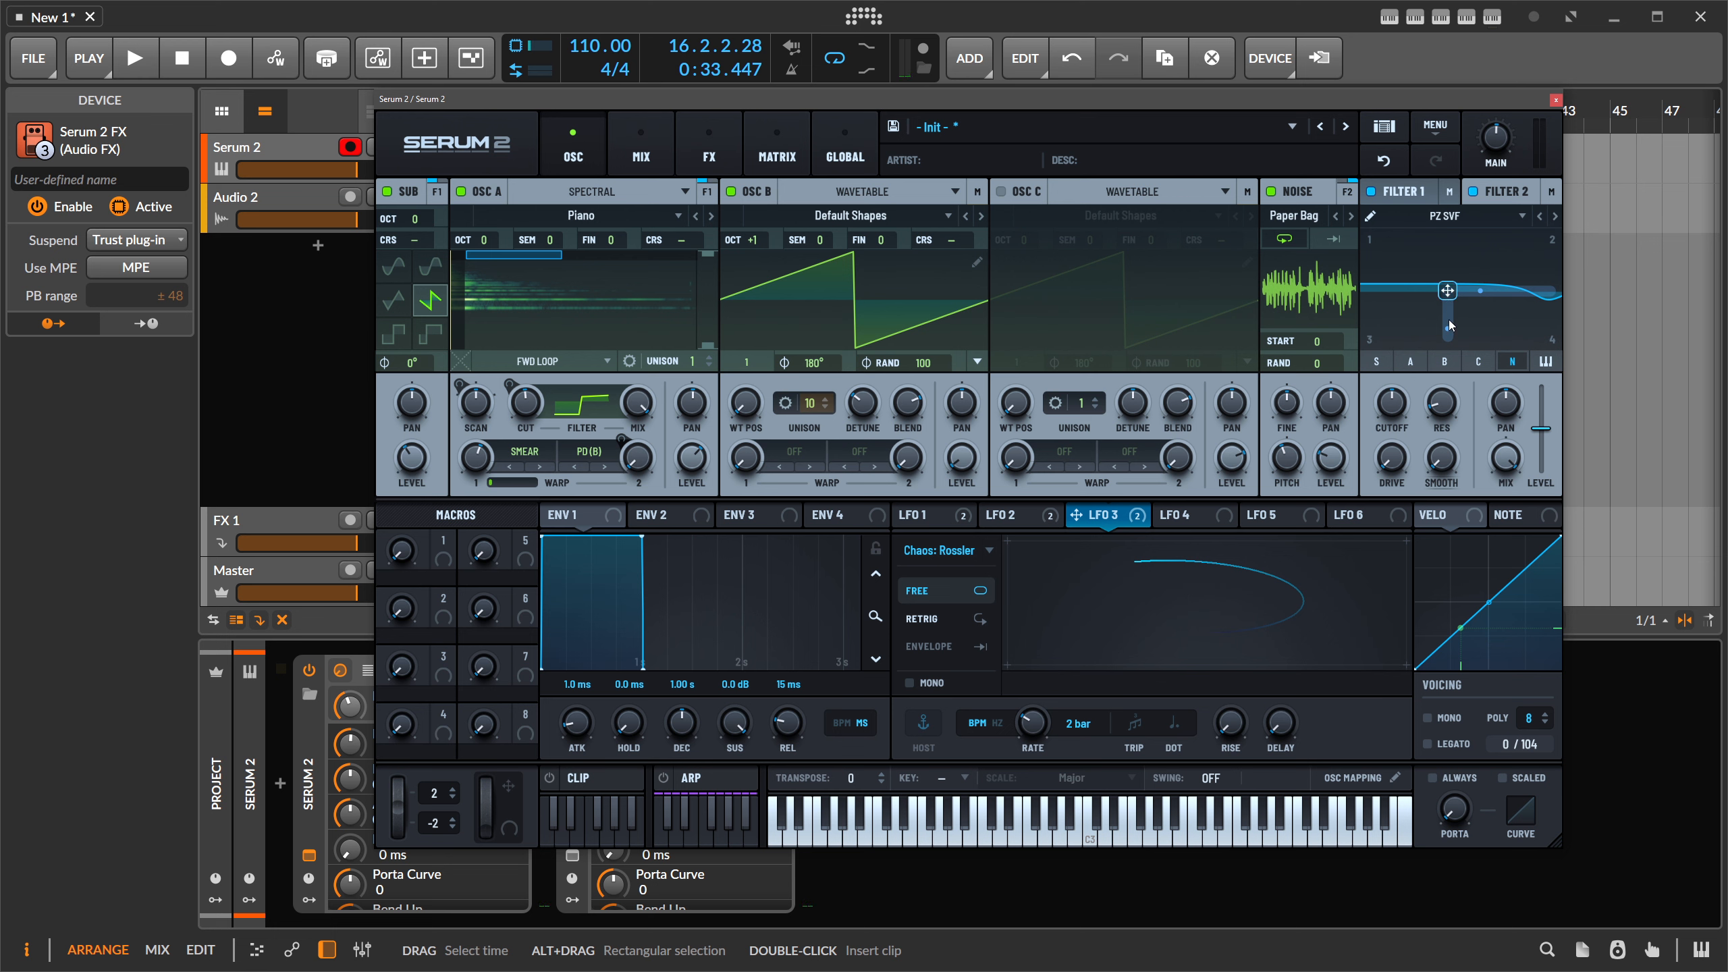
mouse_move(1449, 293)
left_mouse_down()
mouse_move(1454, 265)
mouse_move(1437, 281)
left_mouse_up()
- Push Filter 1's node up and left into a steep rise
right_click(1436, 279)
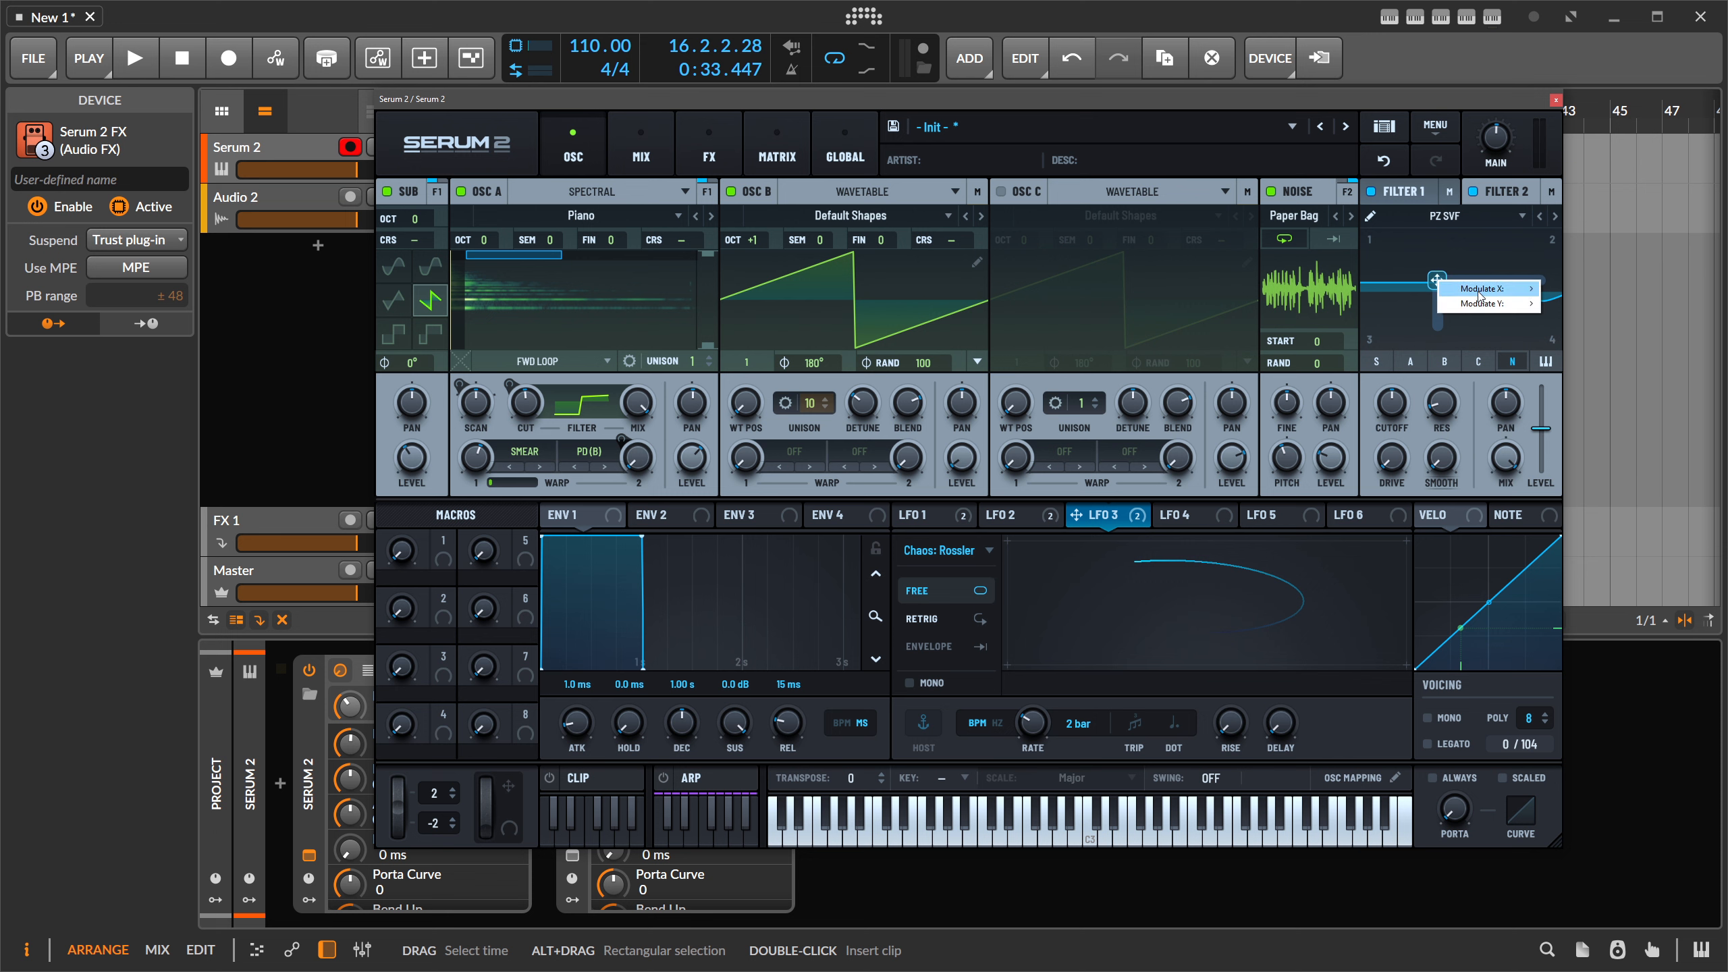
mouse_move(1480, 295)
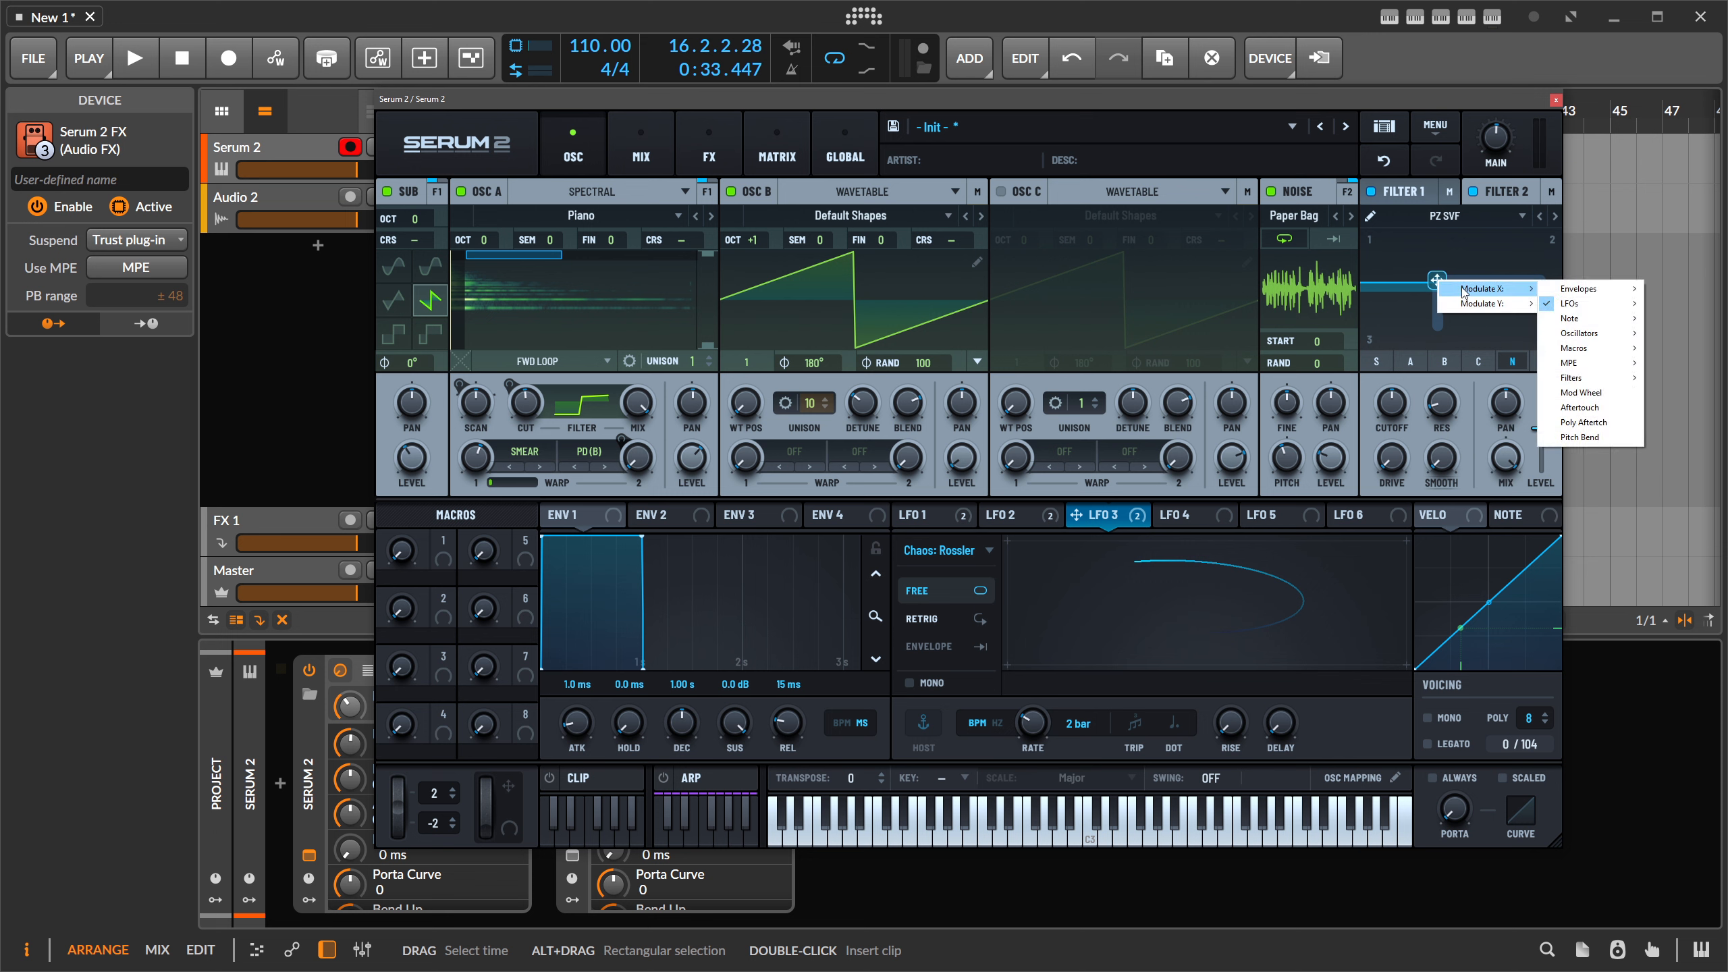
left_click_drag(1437, 278, 1445, 289)
right_click(1447, 309)
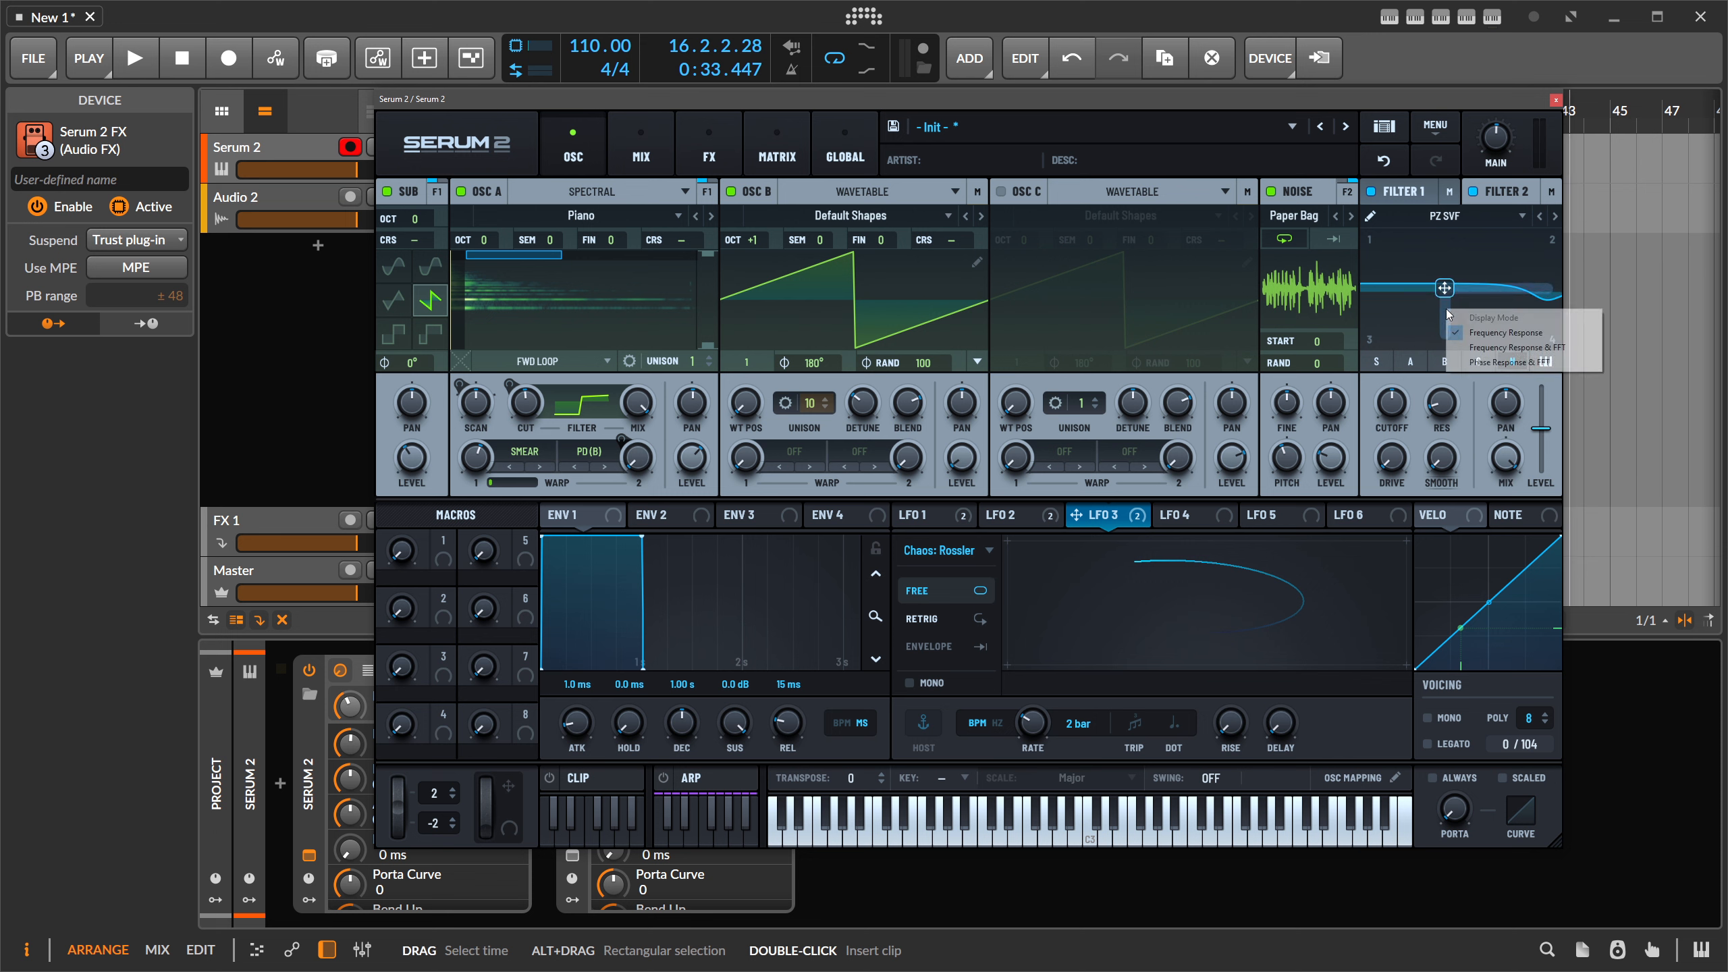
left_click(1447, 314)
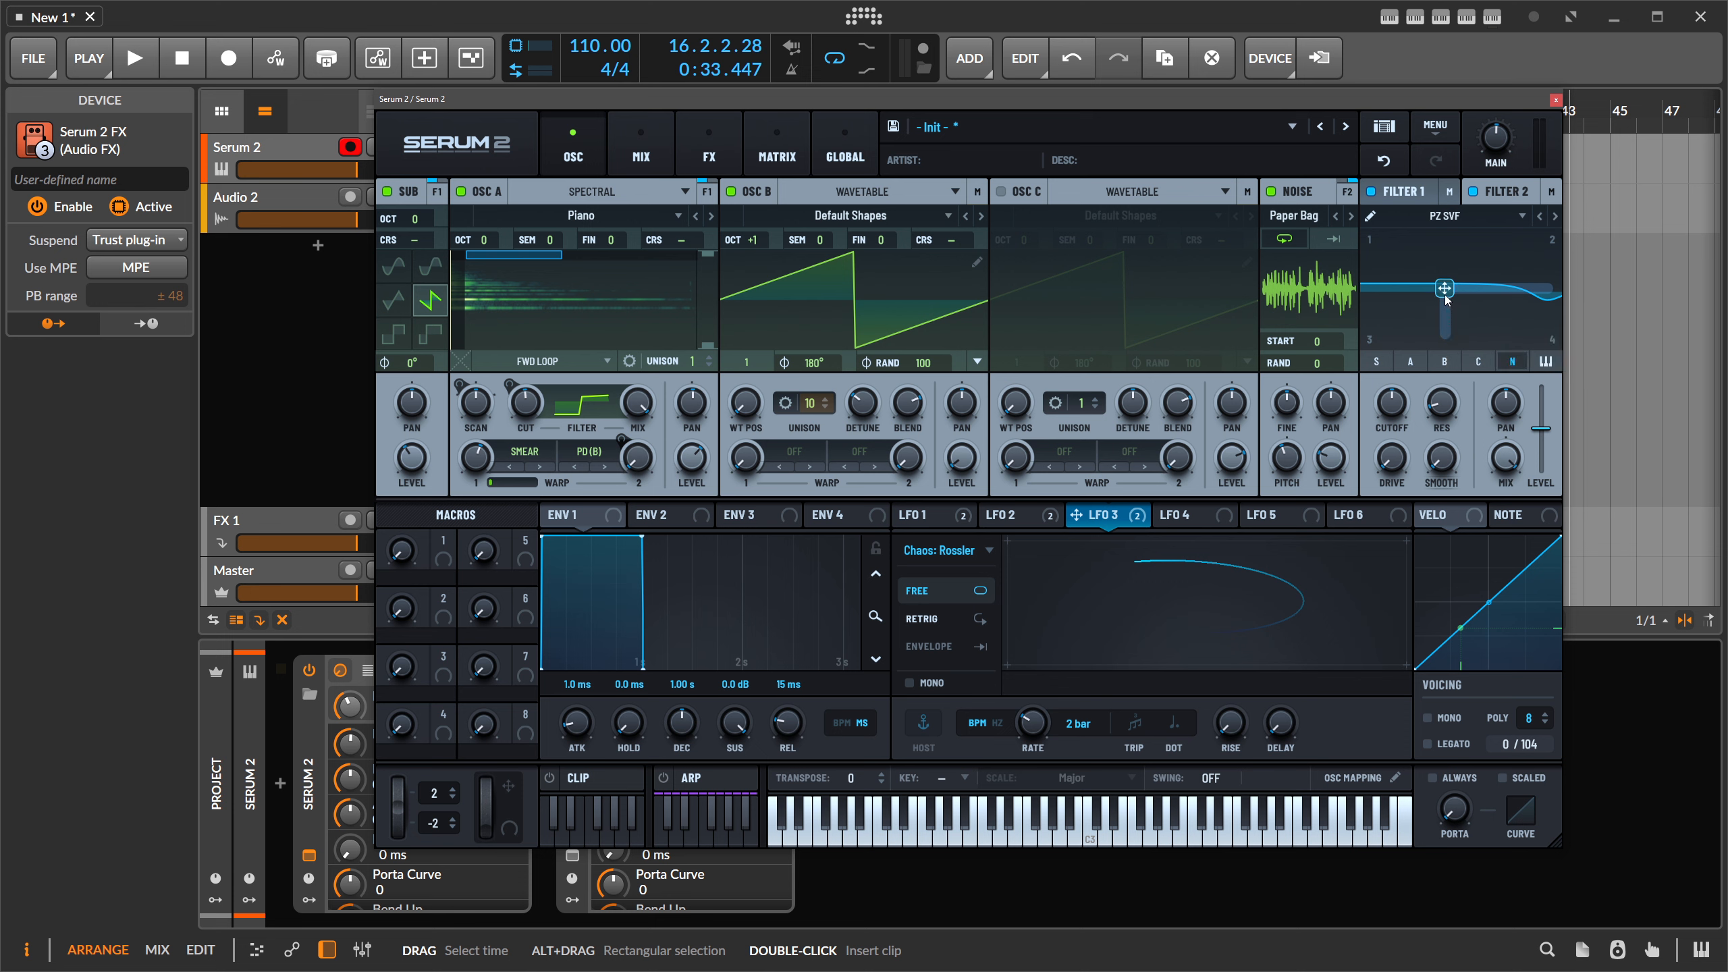
left_click_drag(1444, 288, 1383, 258)
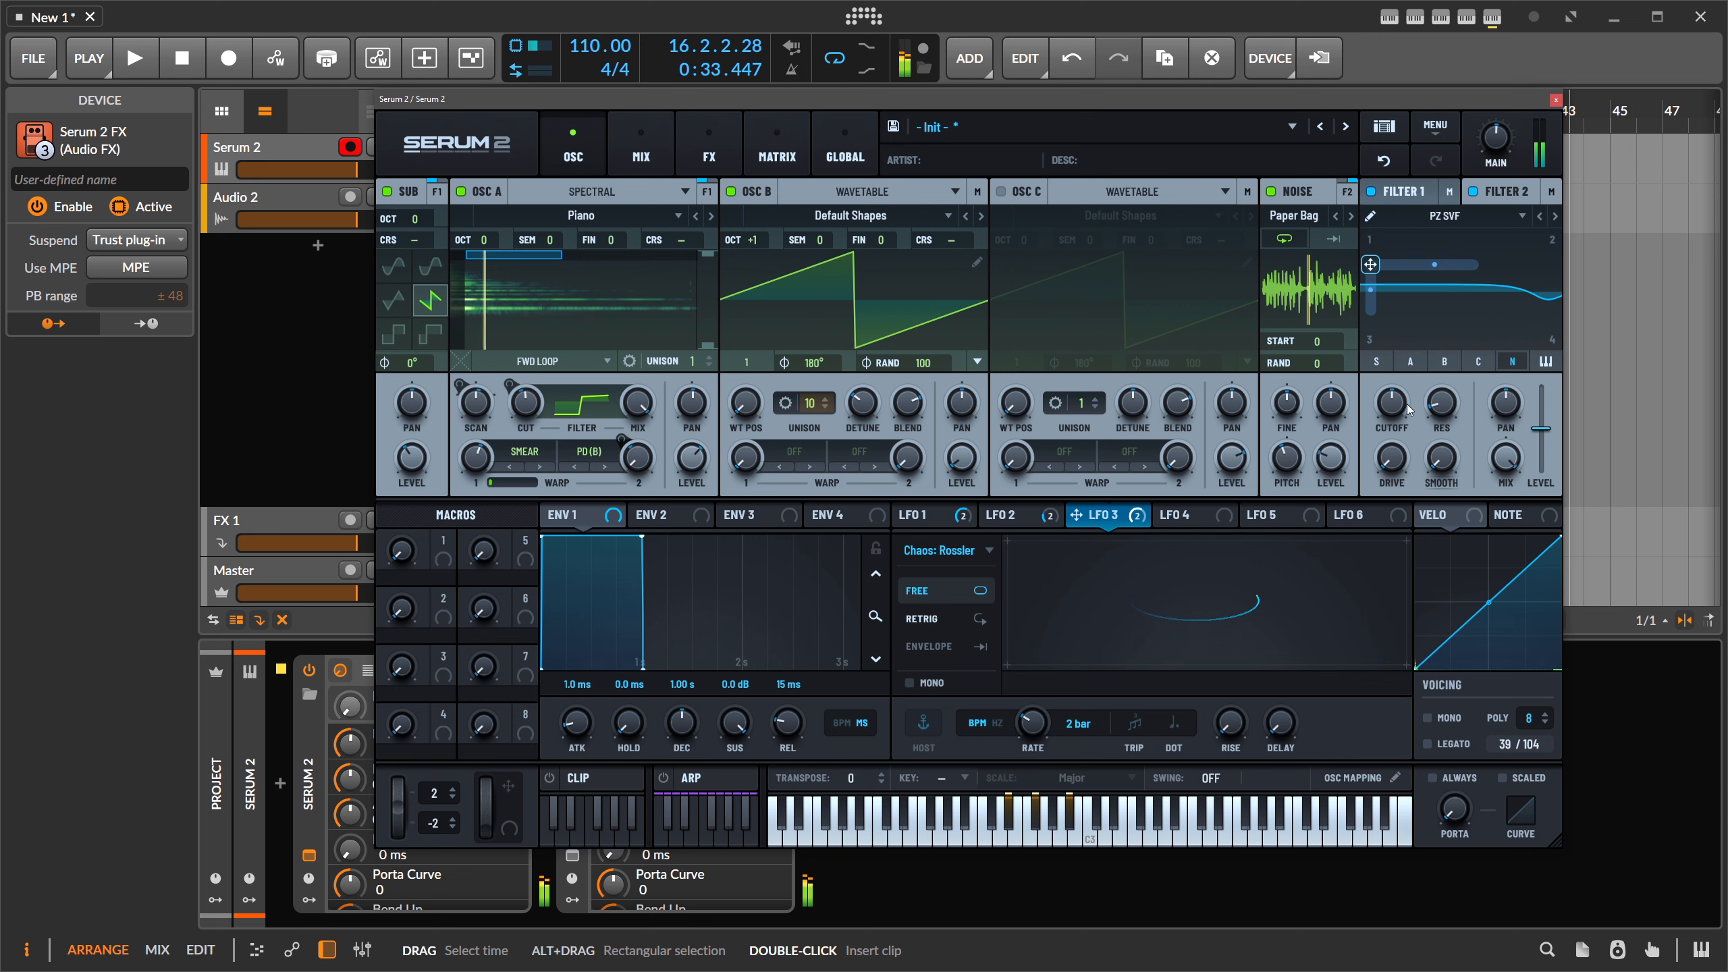
- Turn Filter 1's cutoff down
mouse_move(1396, 402)
left_click_drag(1396, 402, 1300, 462)
mouse_move(1296, 450)
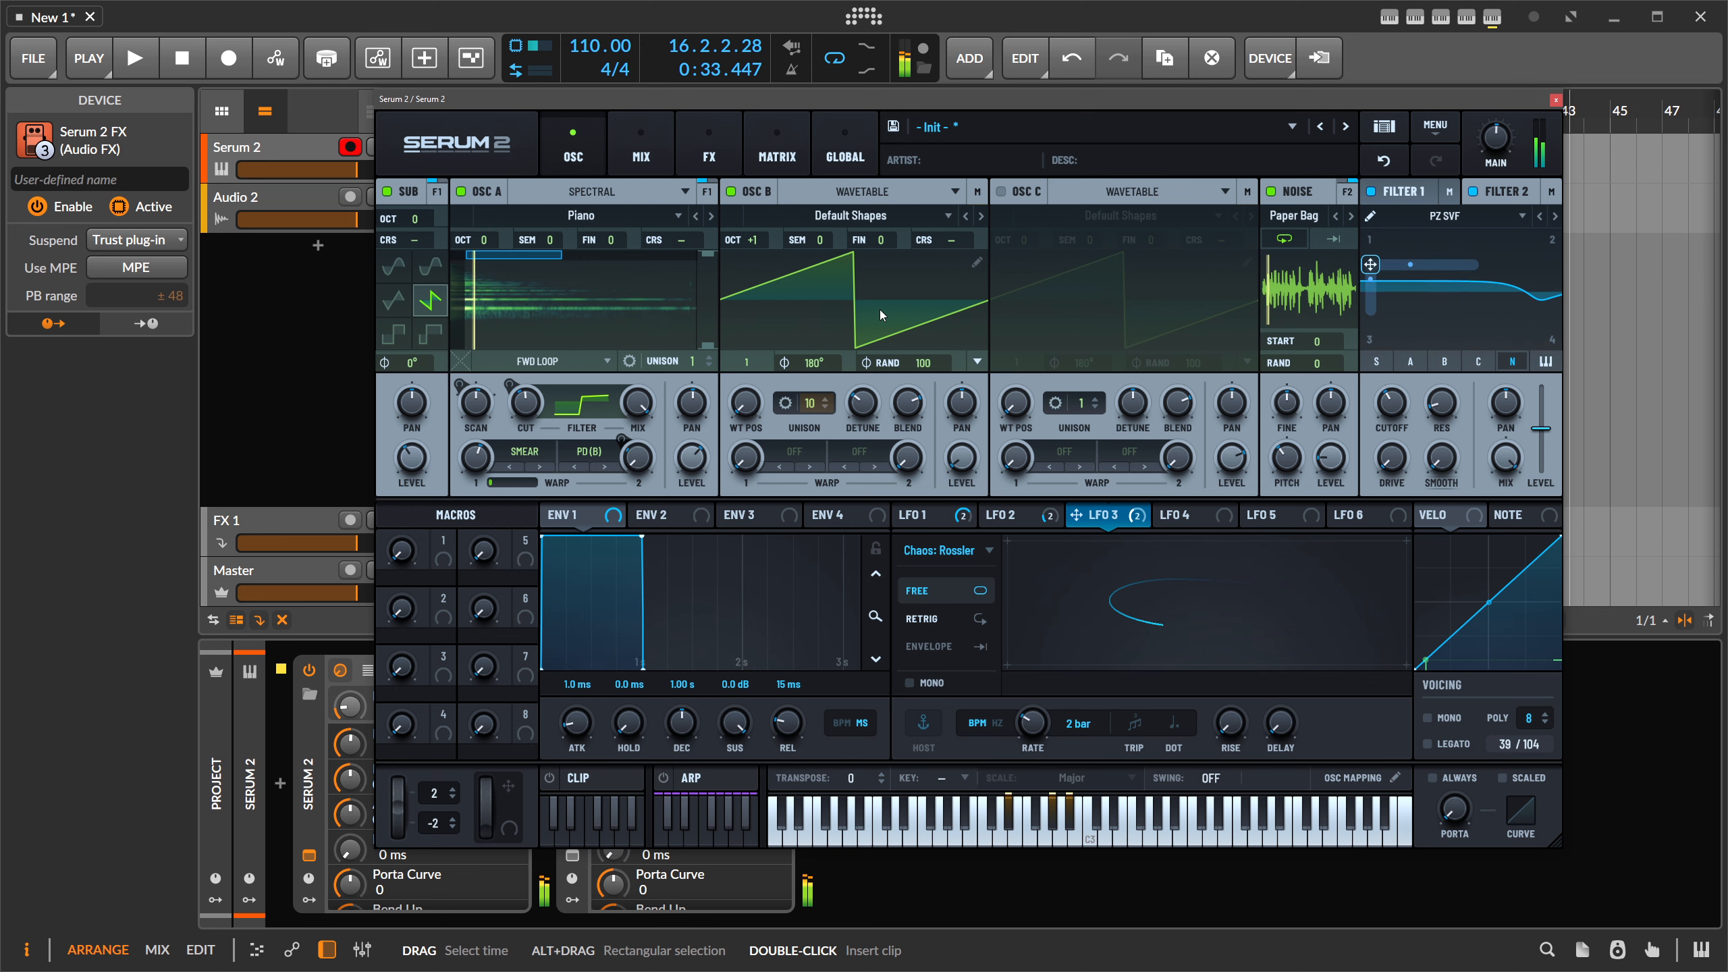
- Draw a chord of D#3, D#2, D#1, G#3 and A#3 notes in Clip 1
left_click(641, 775)
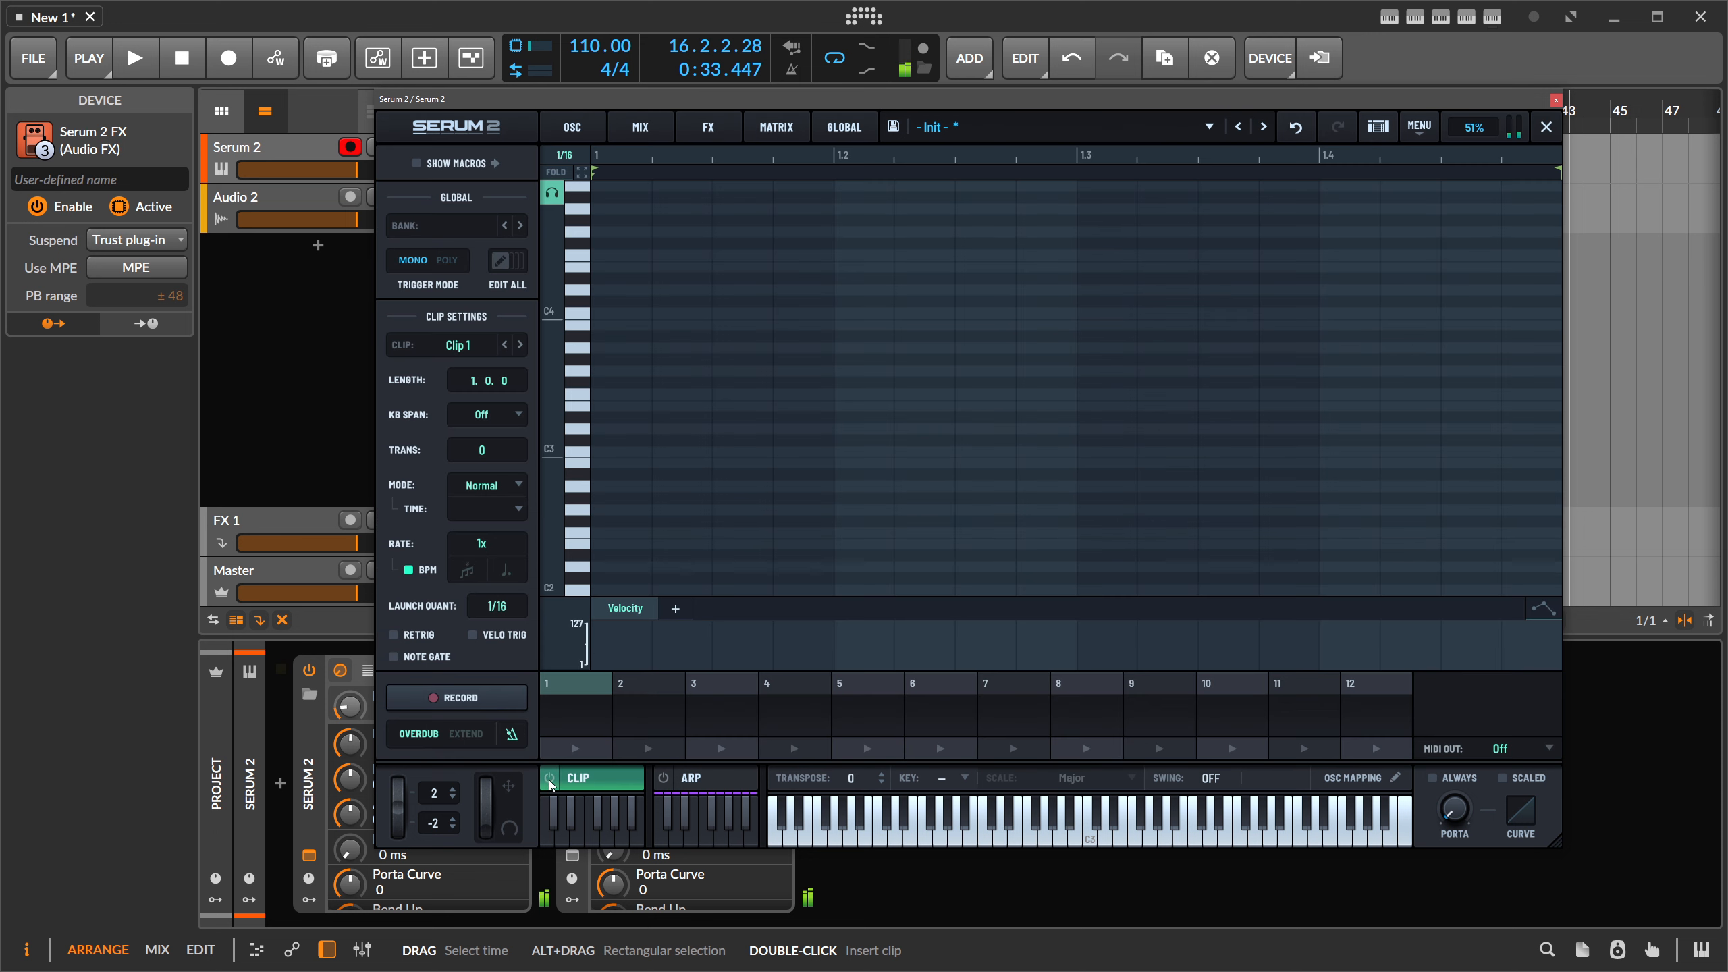
left_click(623, 417)
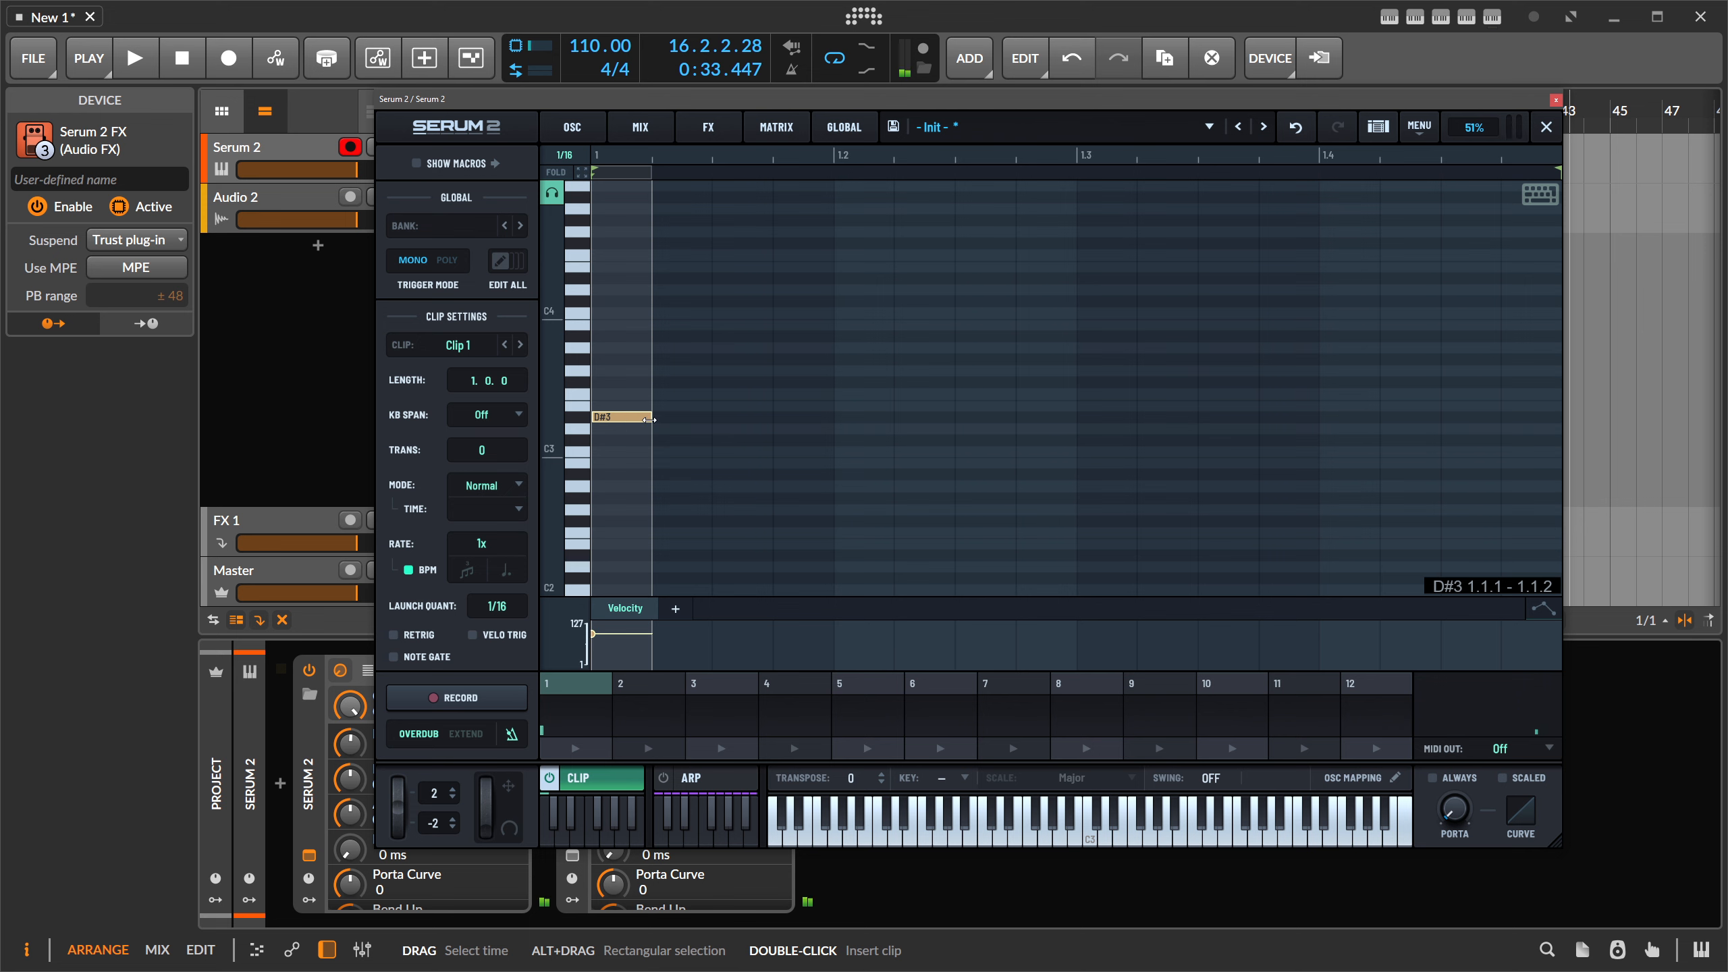
left_click_drag(649, 419, 1557, 419)
scroll(786, 478, "down", 2)
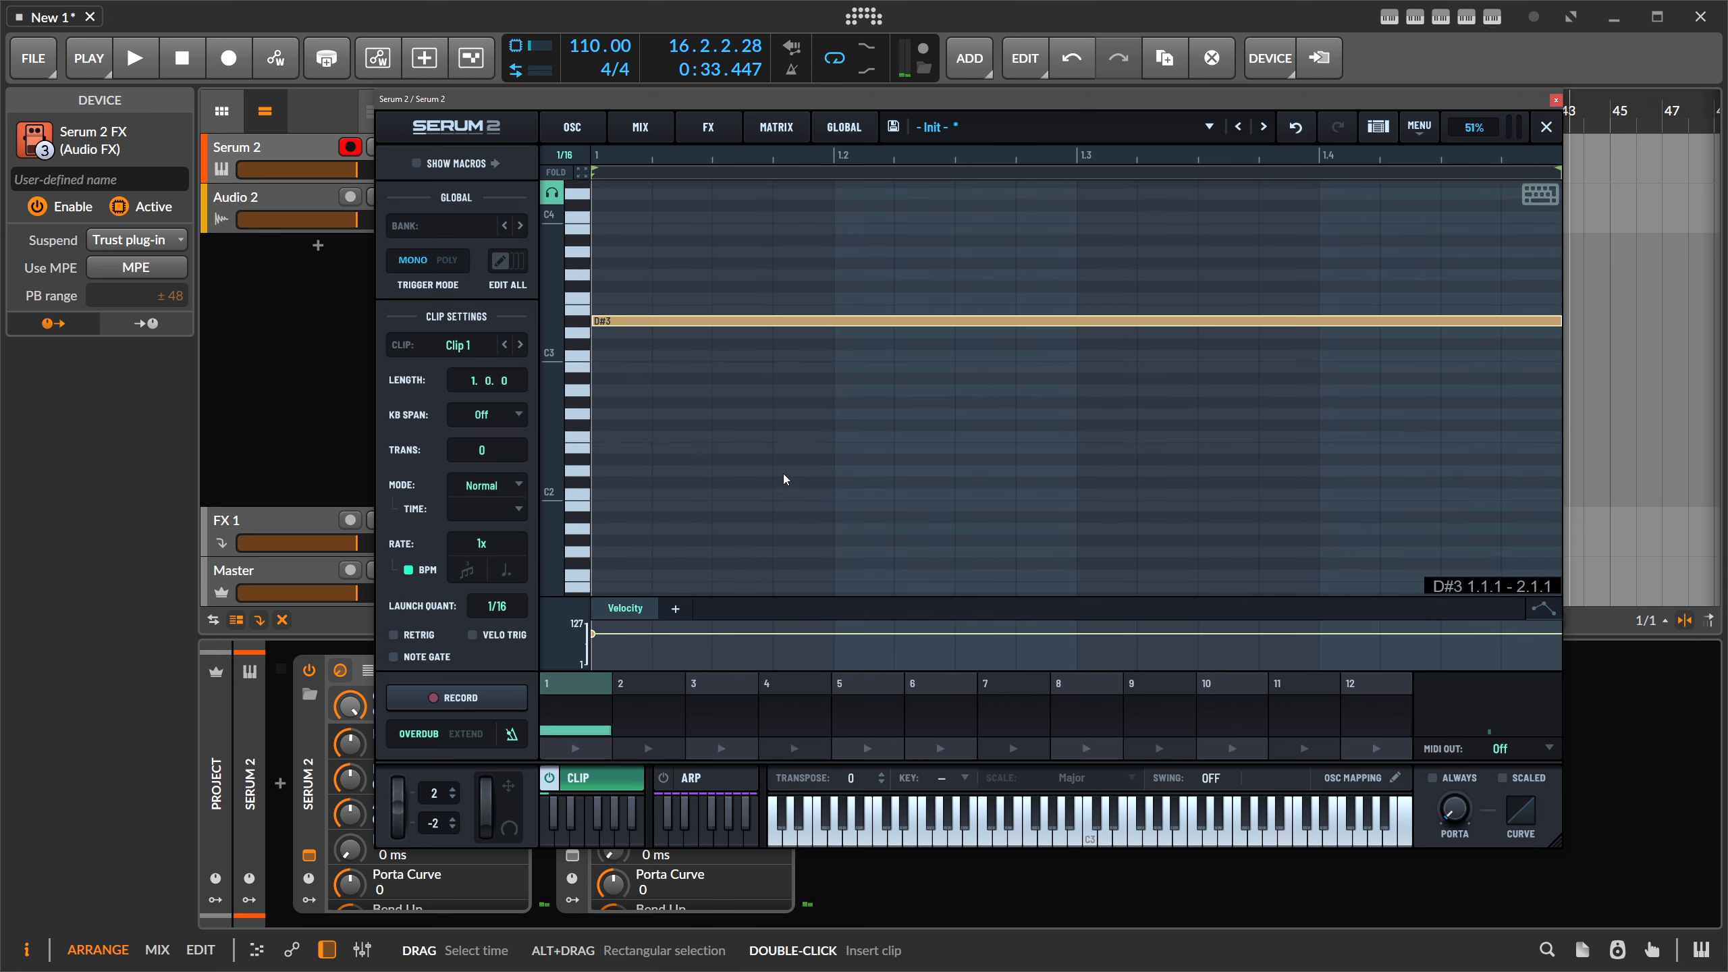
left_click(610, 460)
scroll(629, 493, "down", 2)
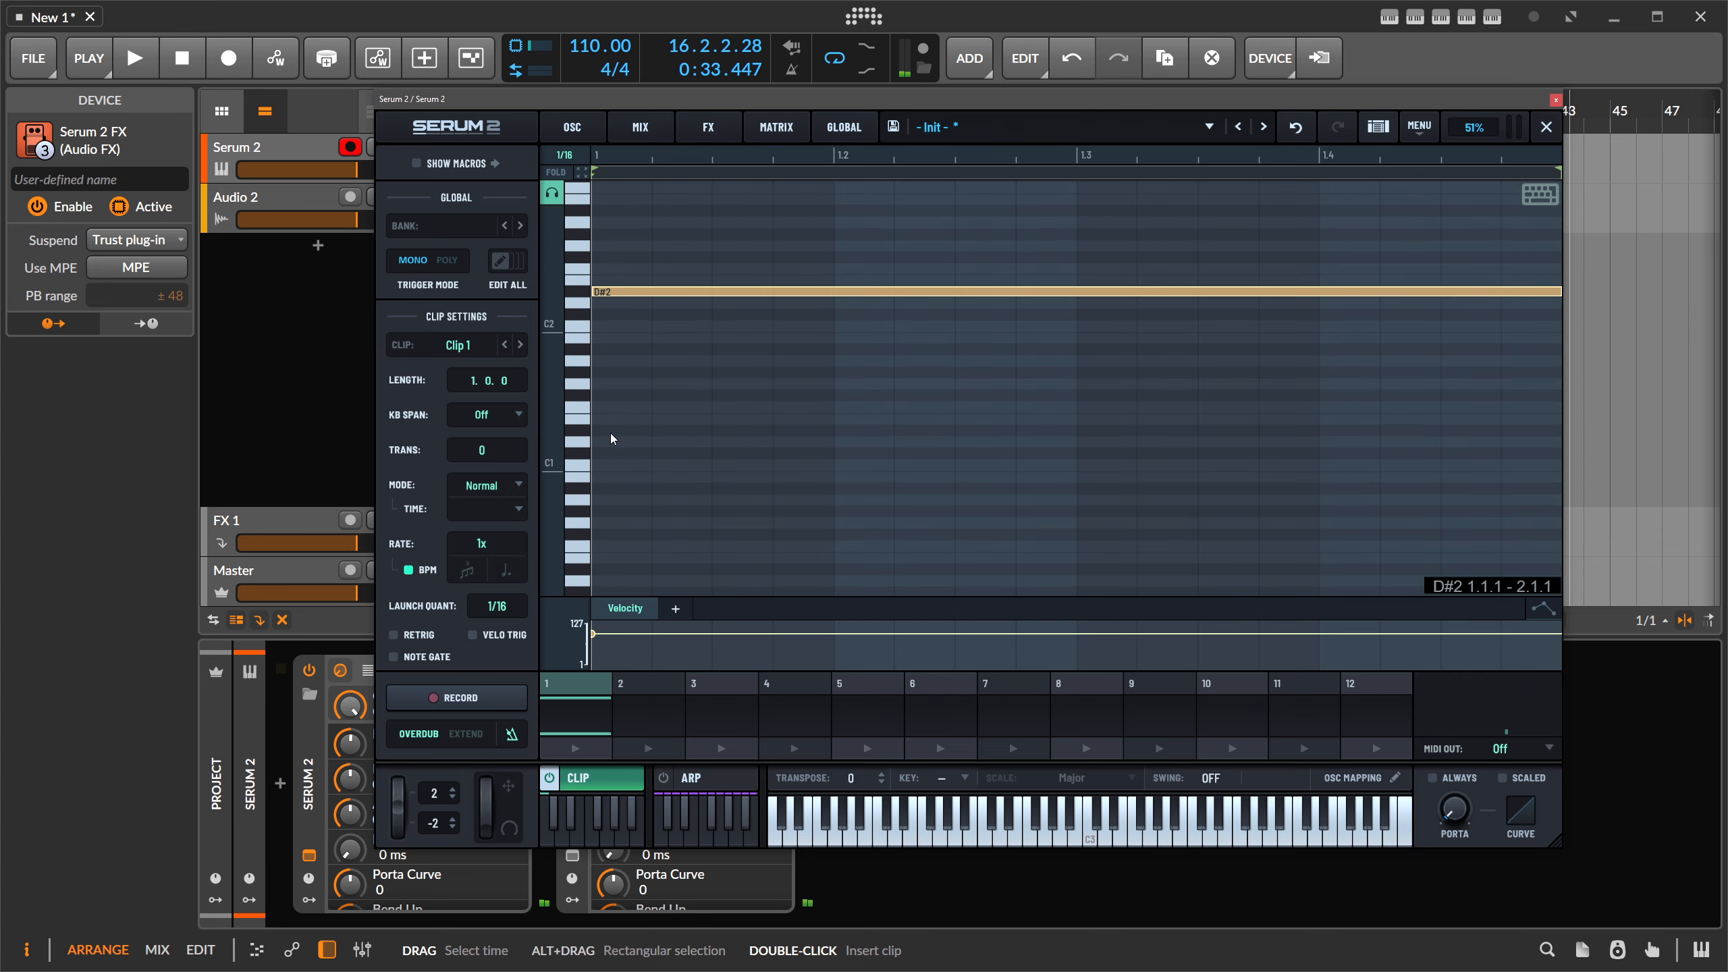
left_click(610, 431)
scroll(650, 368, "up", 3)
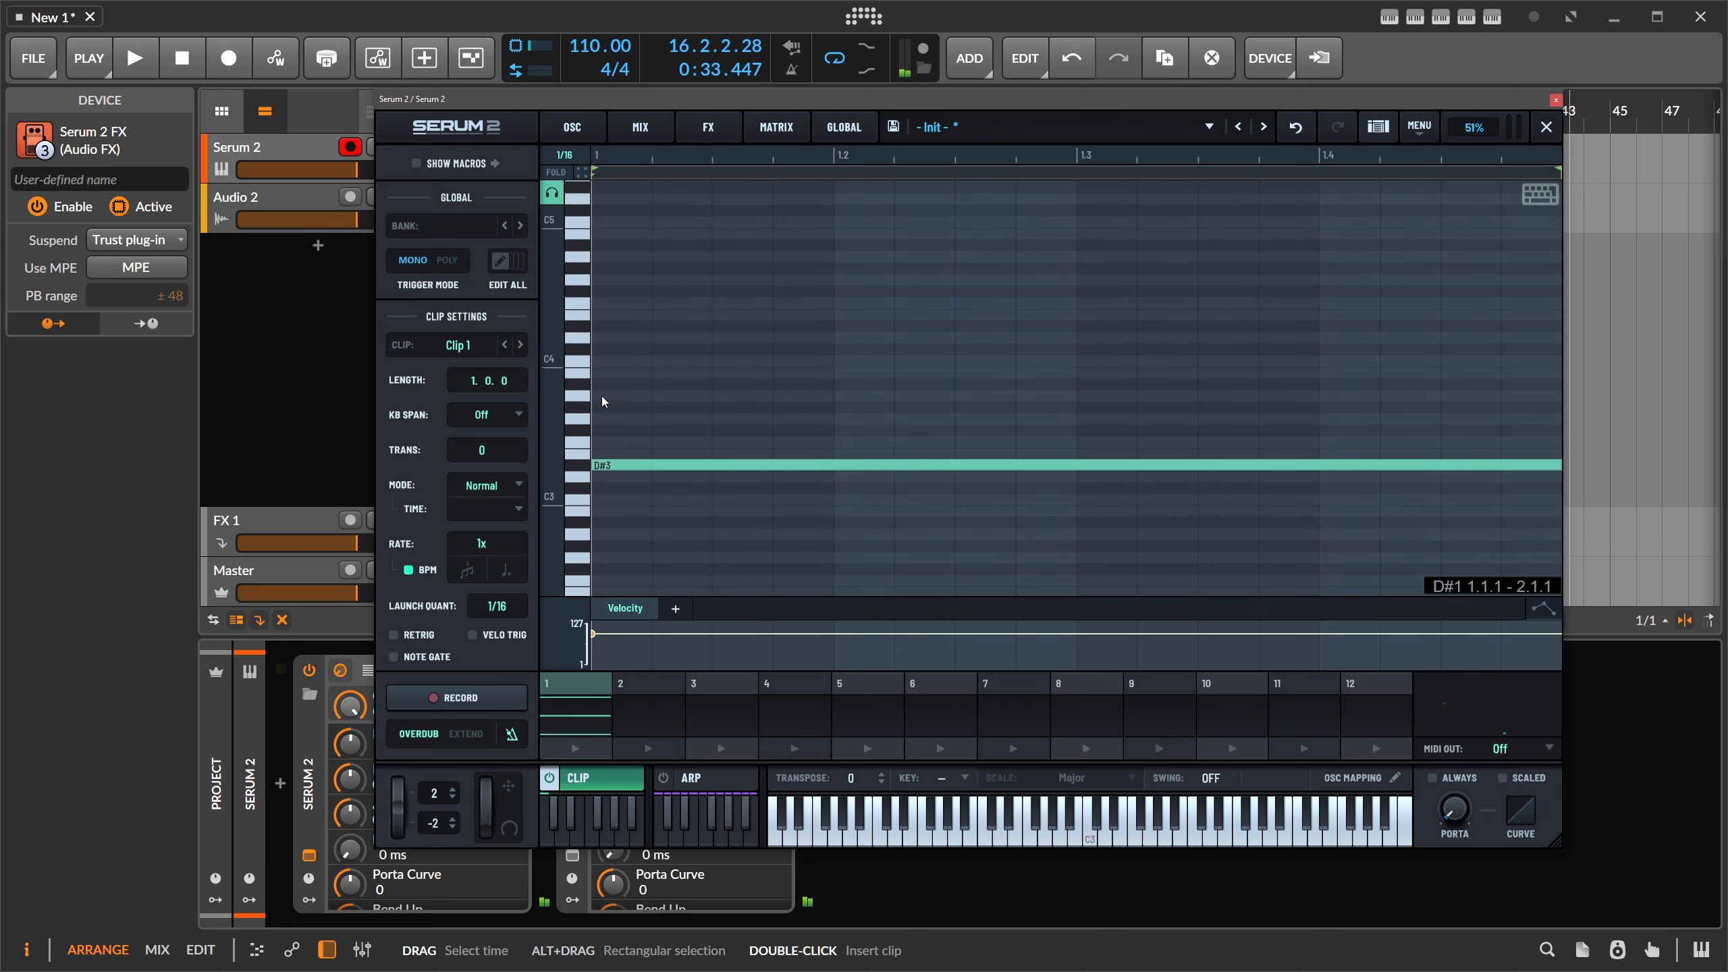
left_click(603, 407)
left_click(605, 383)
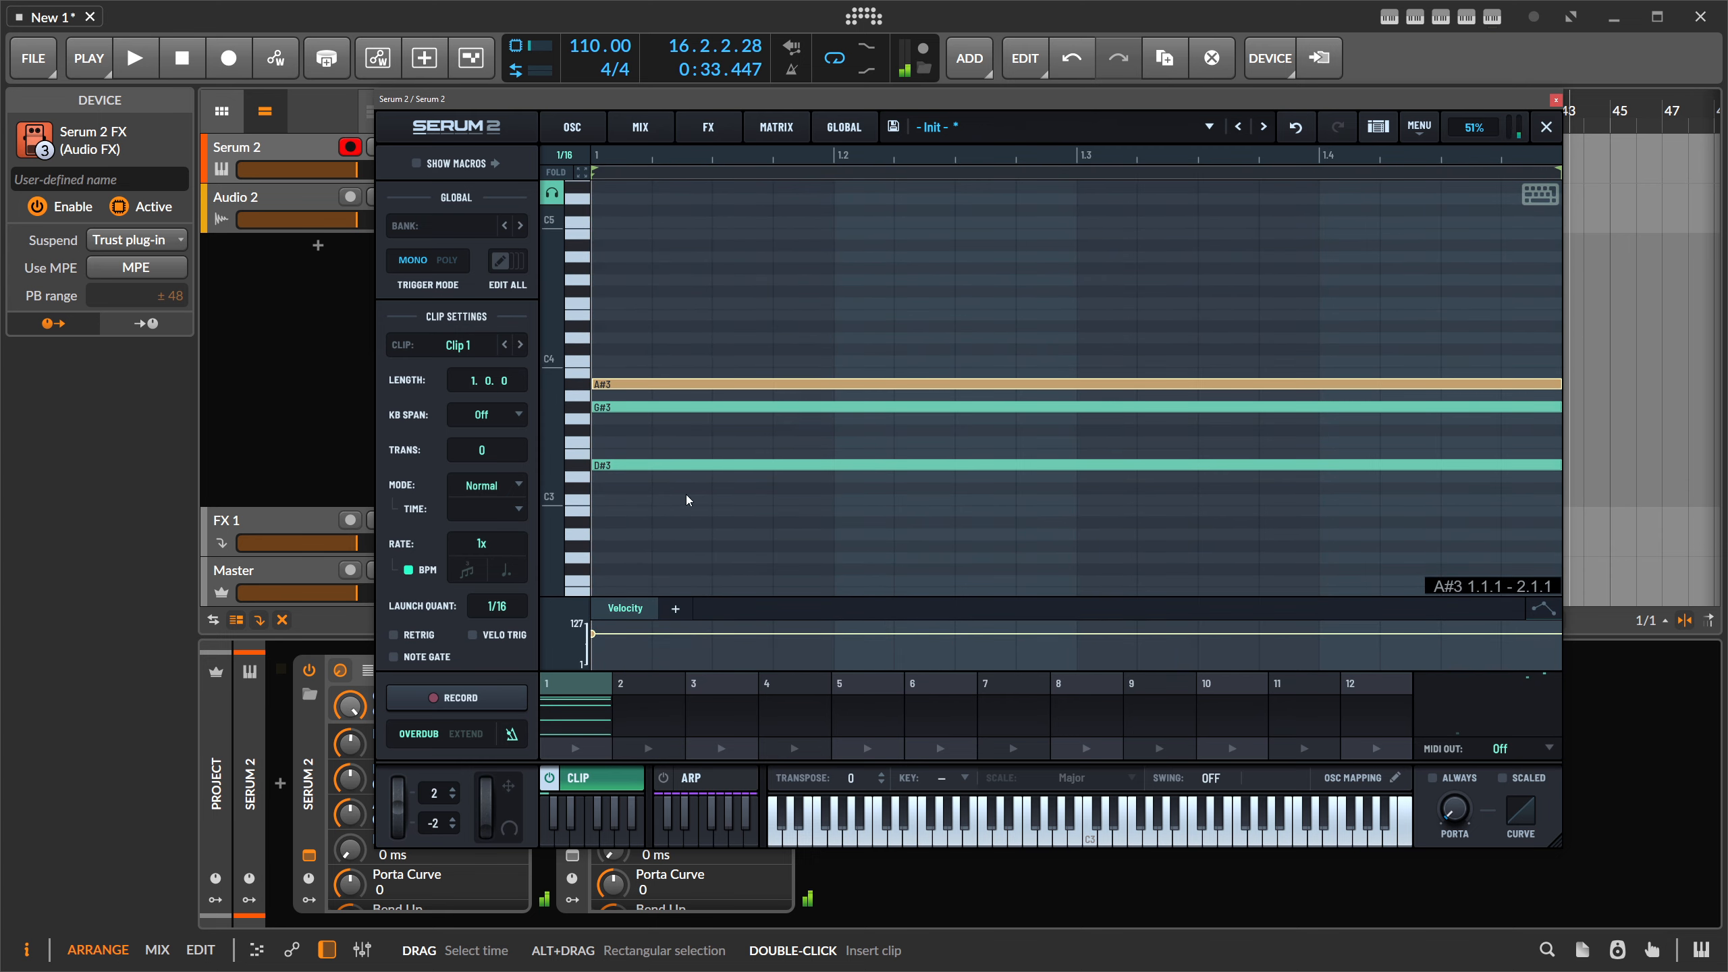
- Audition the chord and set Clip 1's length to 16 bars
left_click(603, 678)
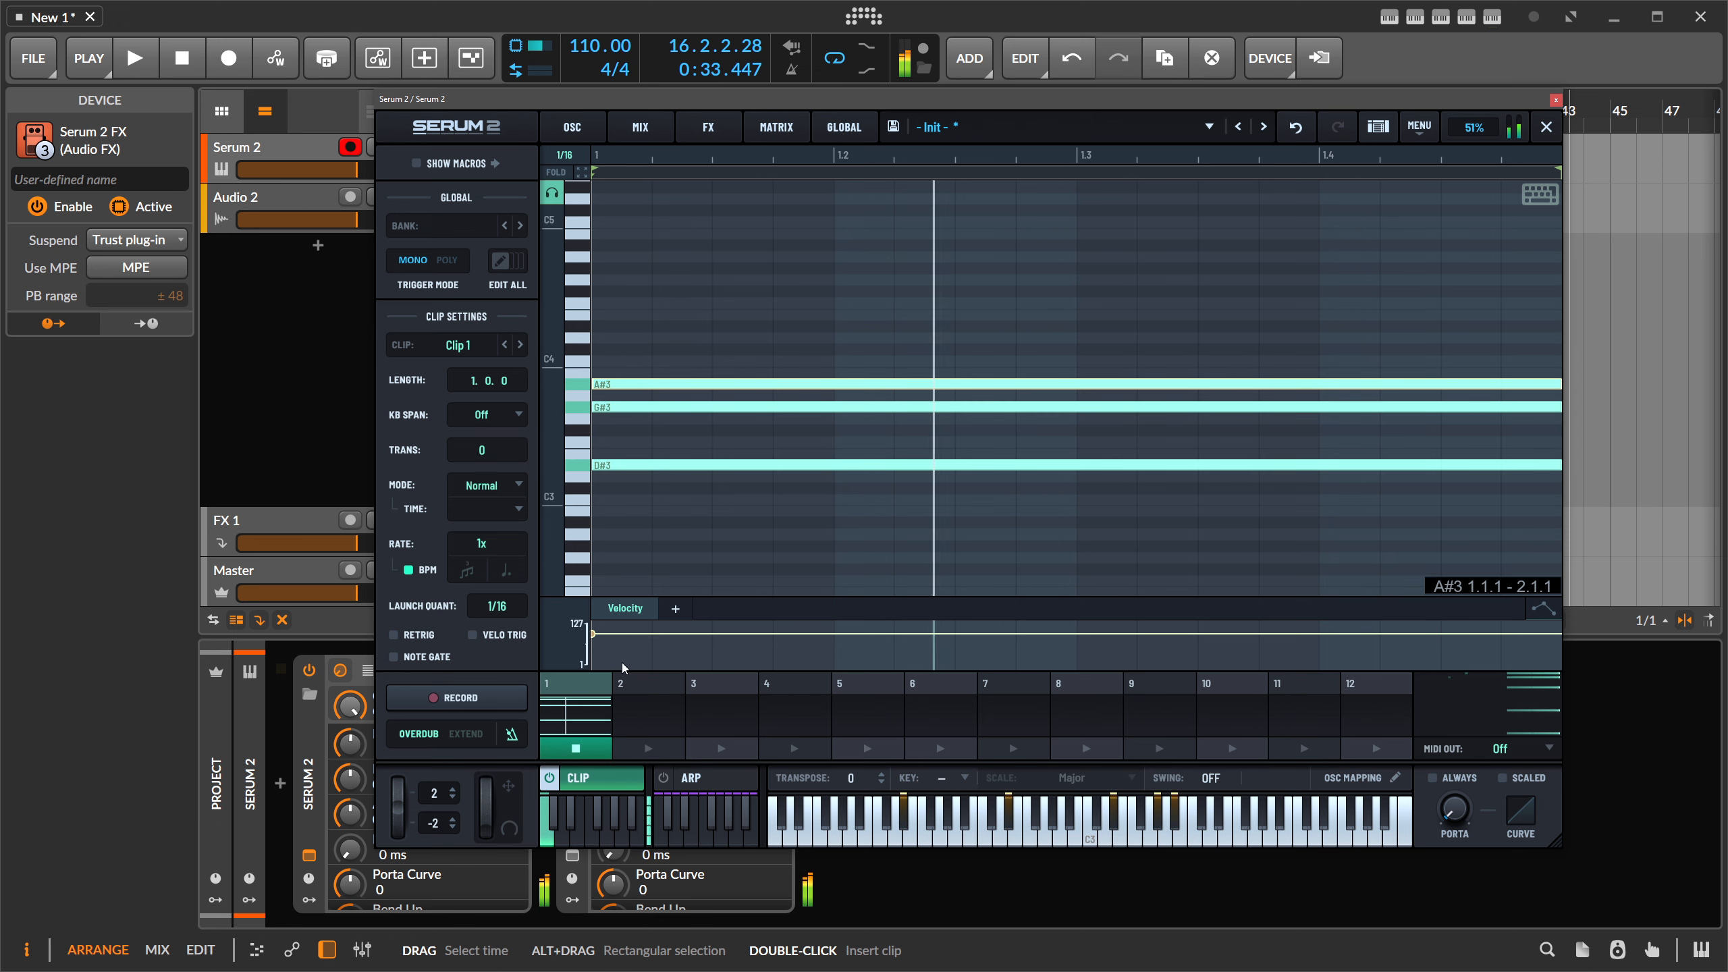
key("space")
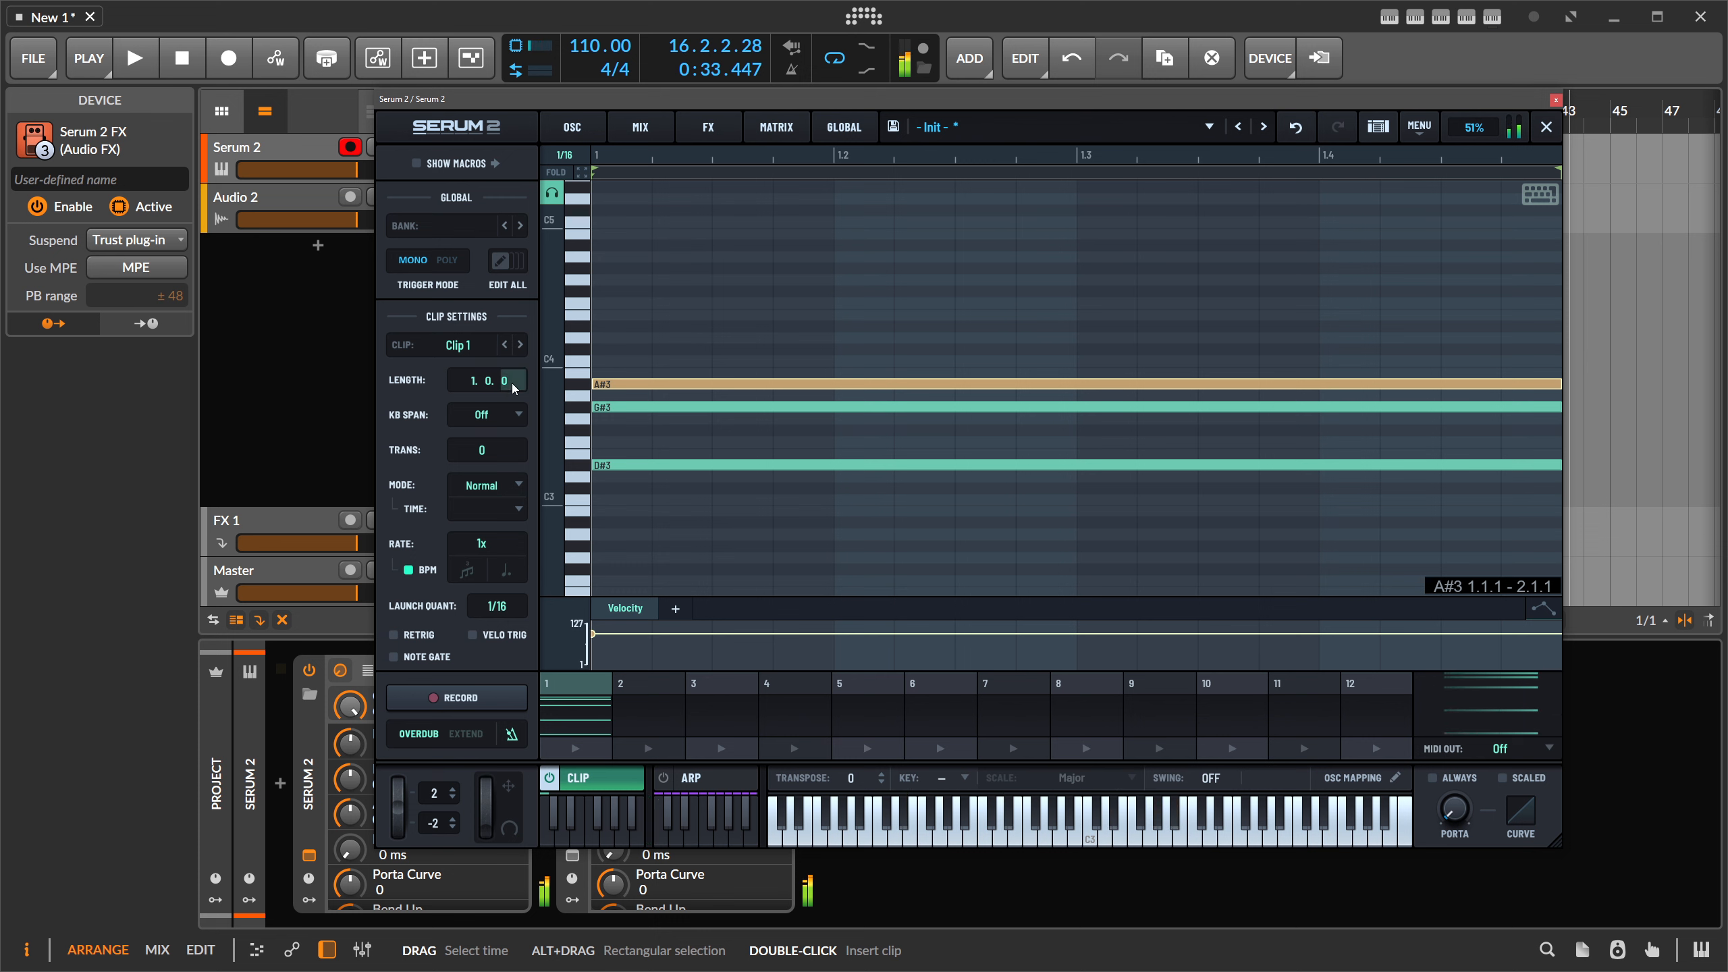
left_click_drag(467, 383, 474, 316)
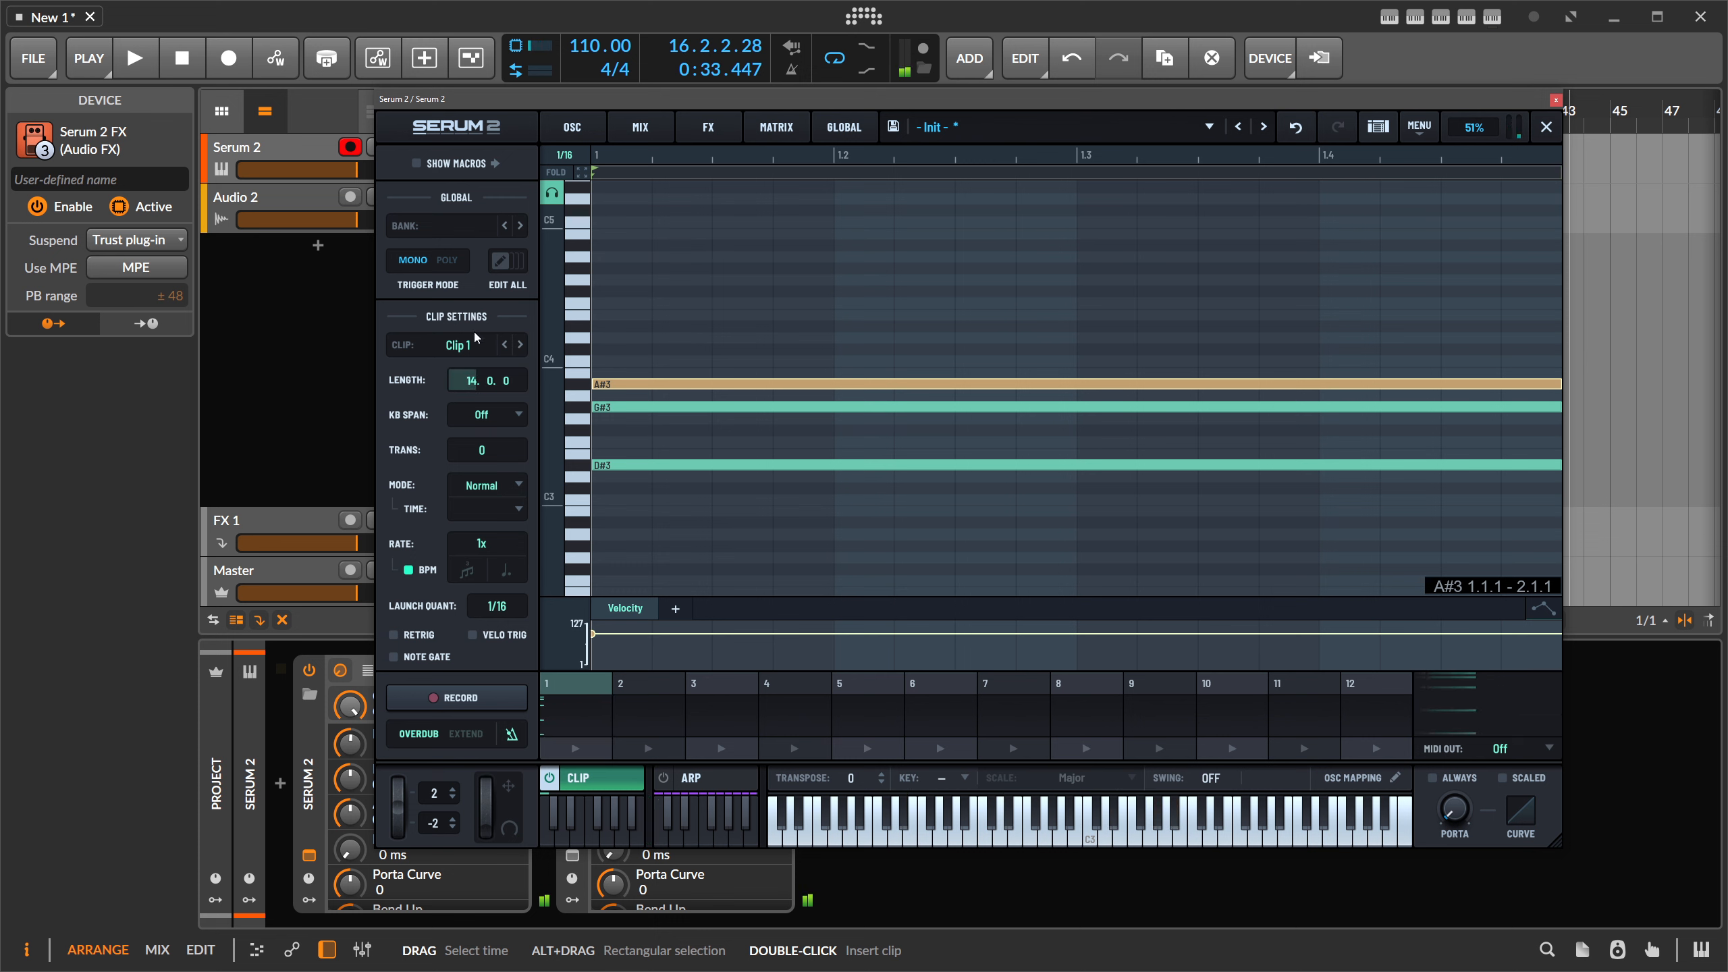
left_click_drag(476, 329, 476, 331)
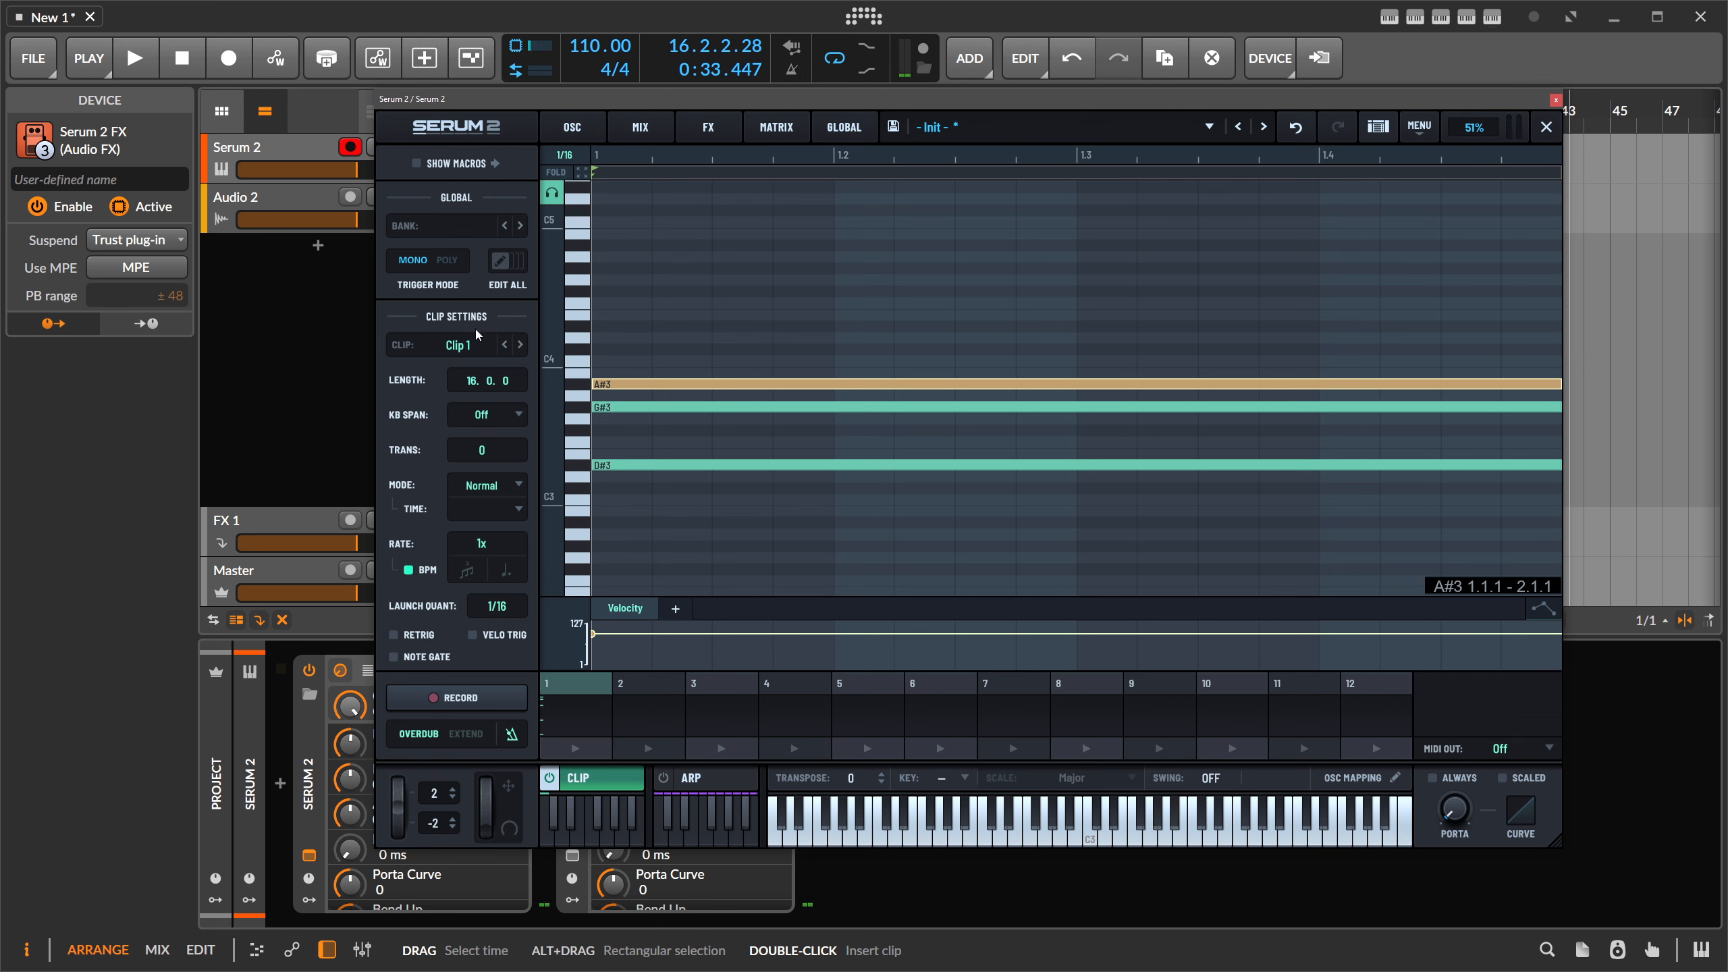
- Zoom the piano roll out to fit the full 16-bar clip
left_click_drag(749, 154, 776, 1)
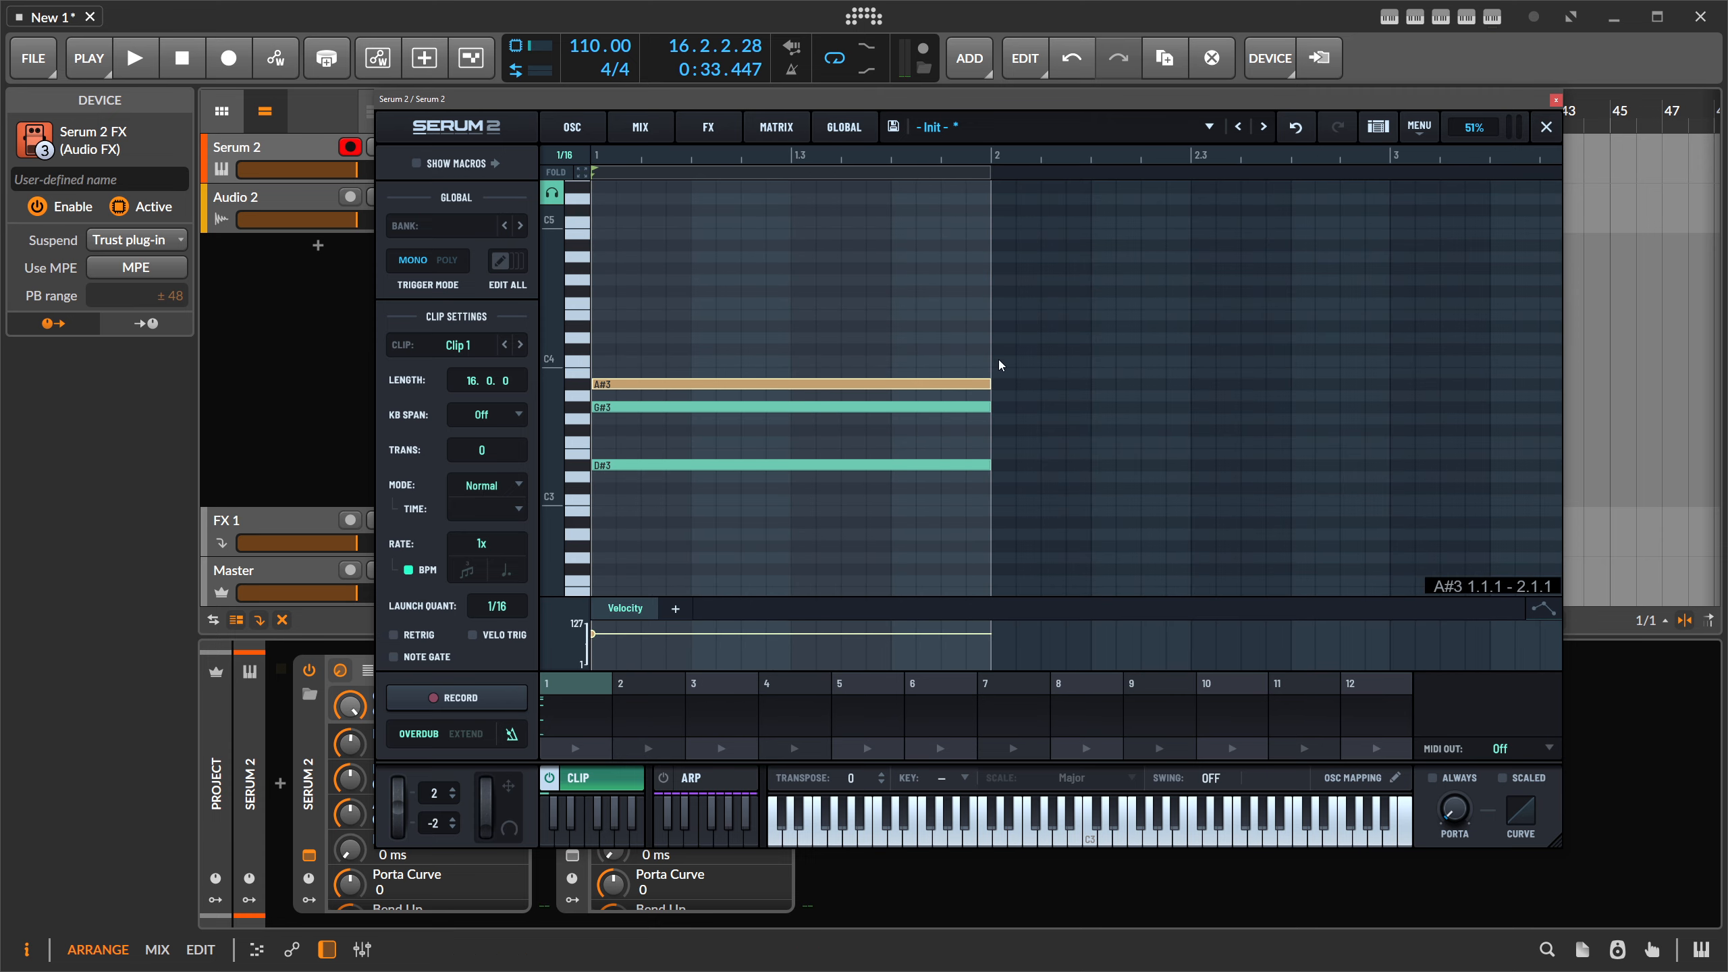
left_click_drag(995, 305, 905, 477)
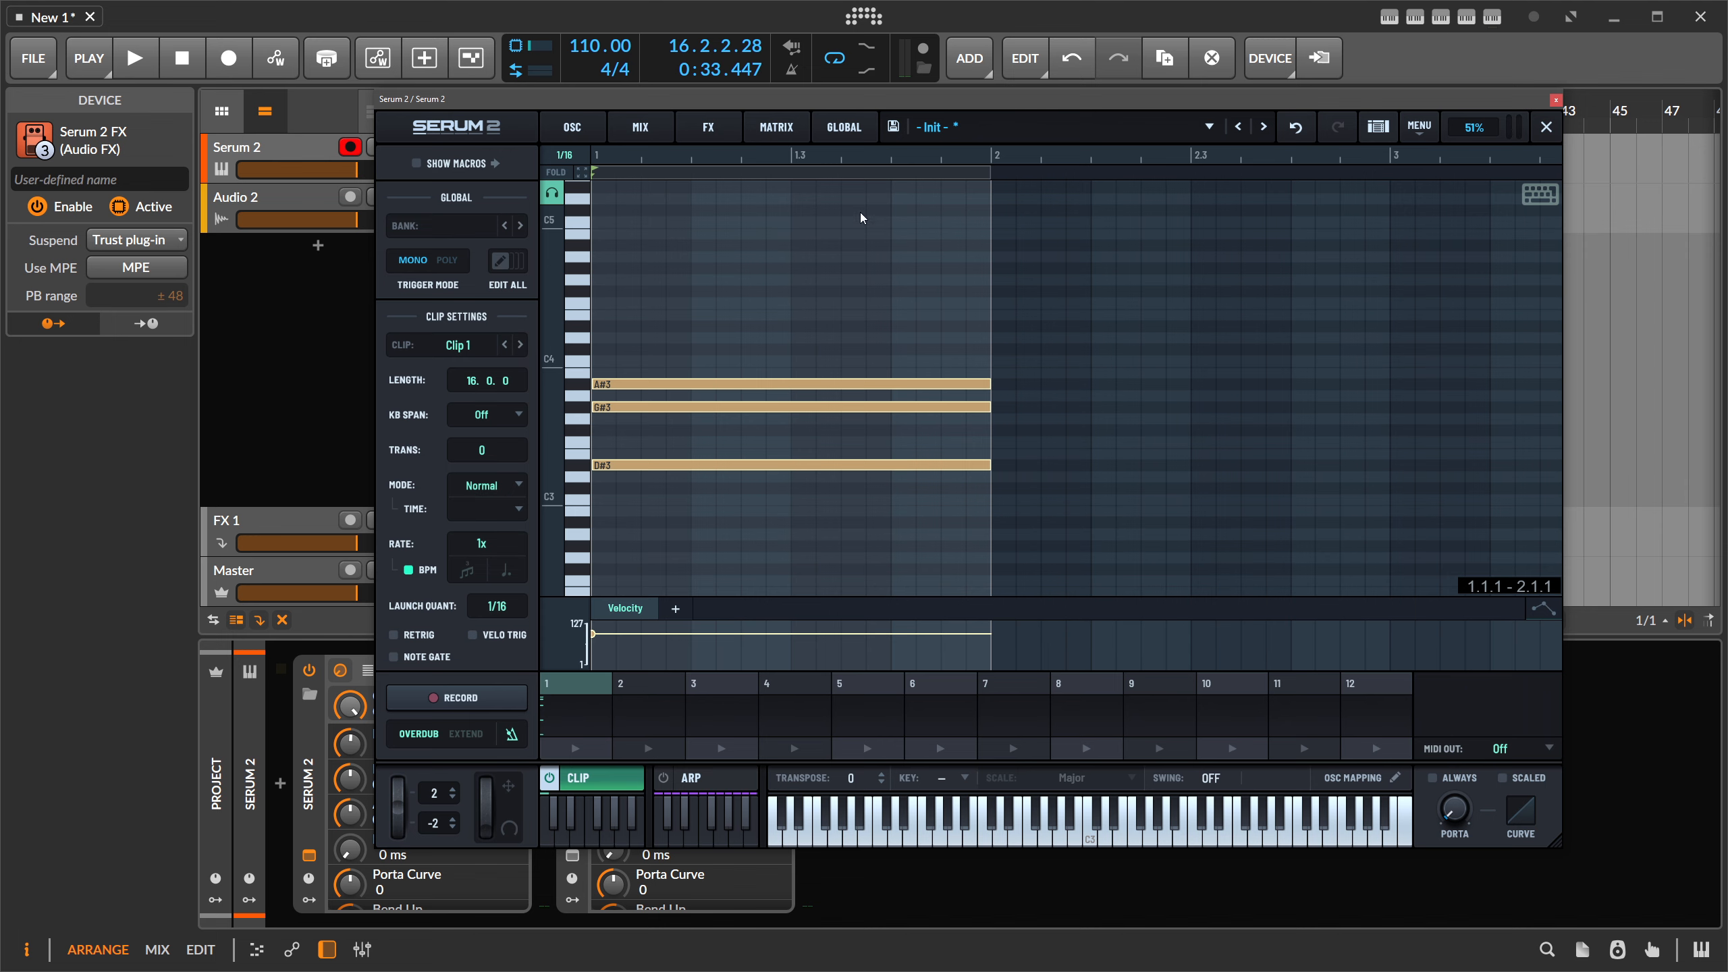
left_click_drag(837, 156, 601, 160)
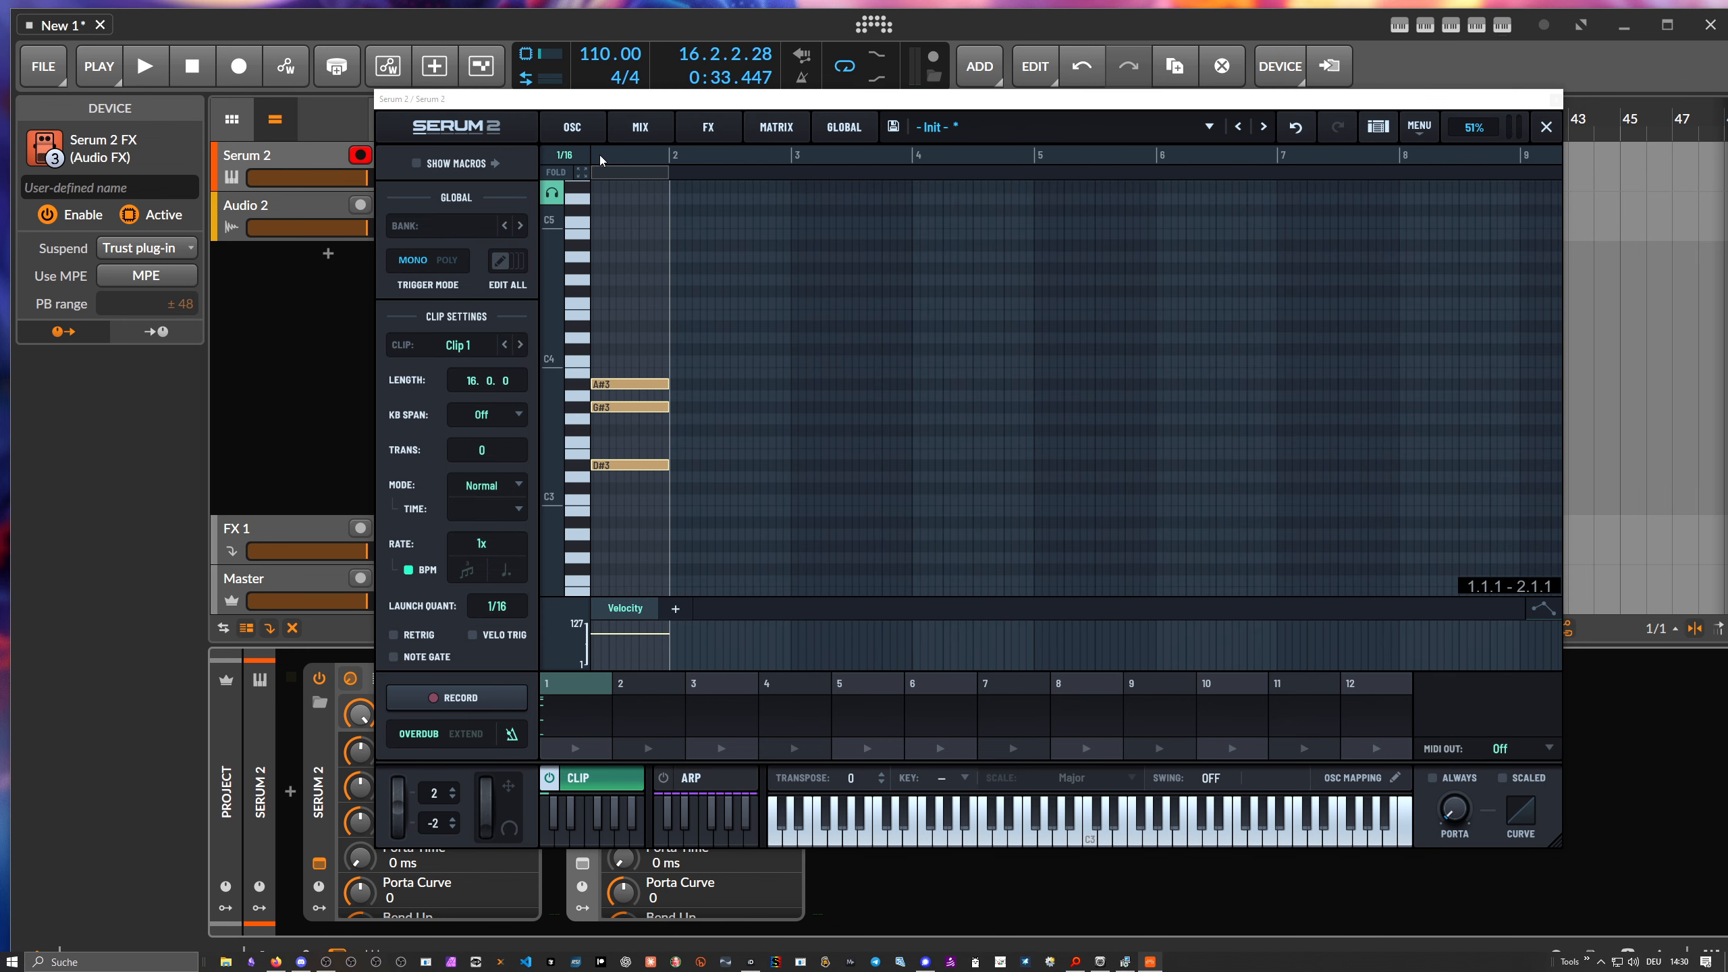
left_click(582, 173)
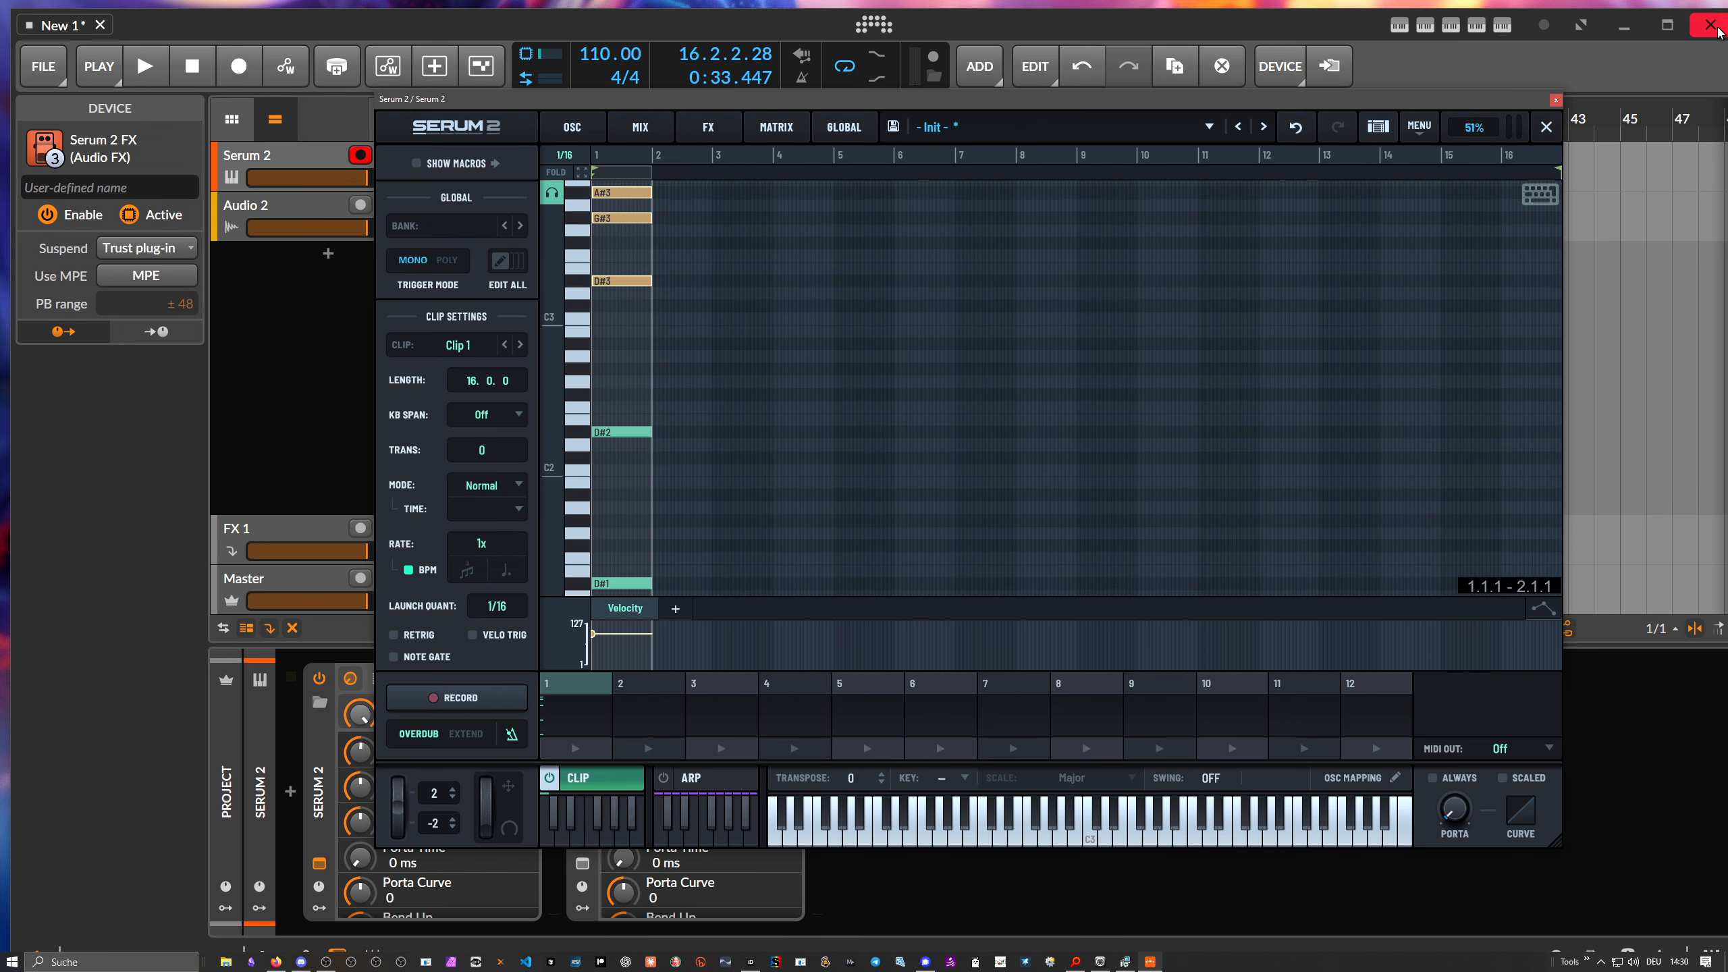
left_click(1666, 24)
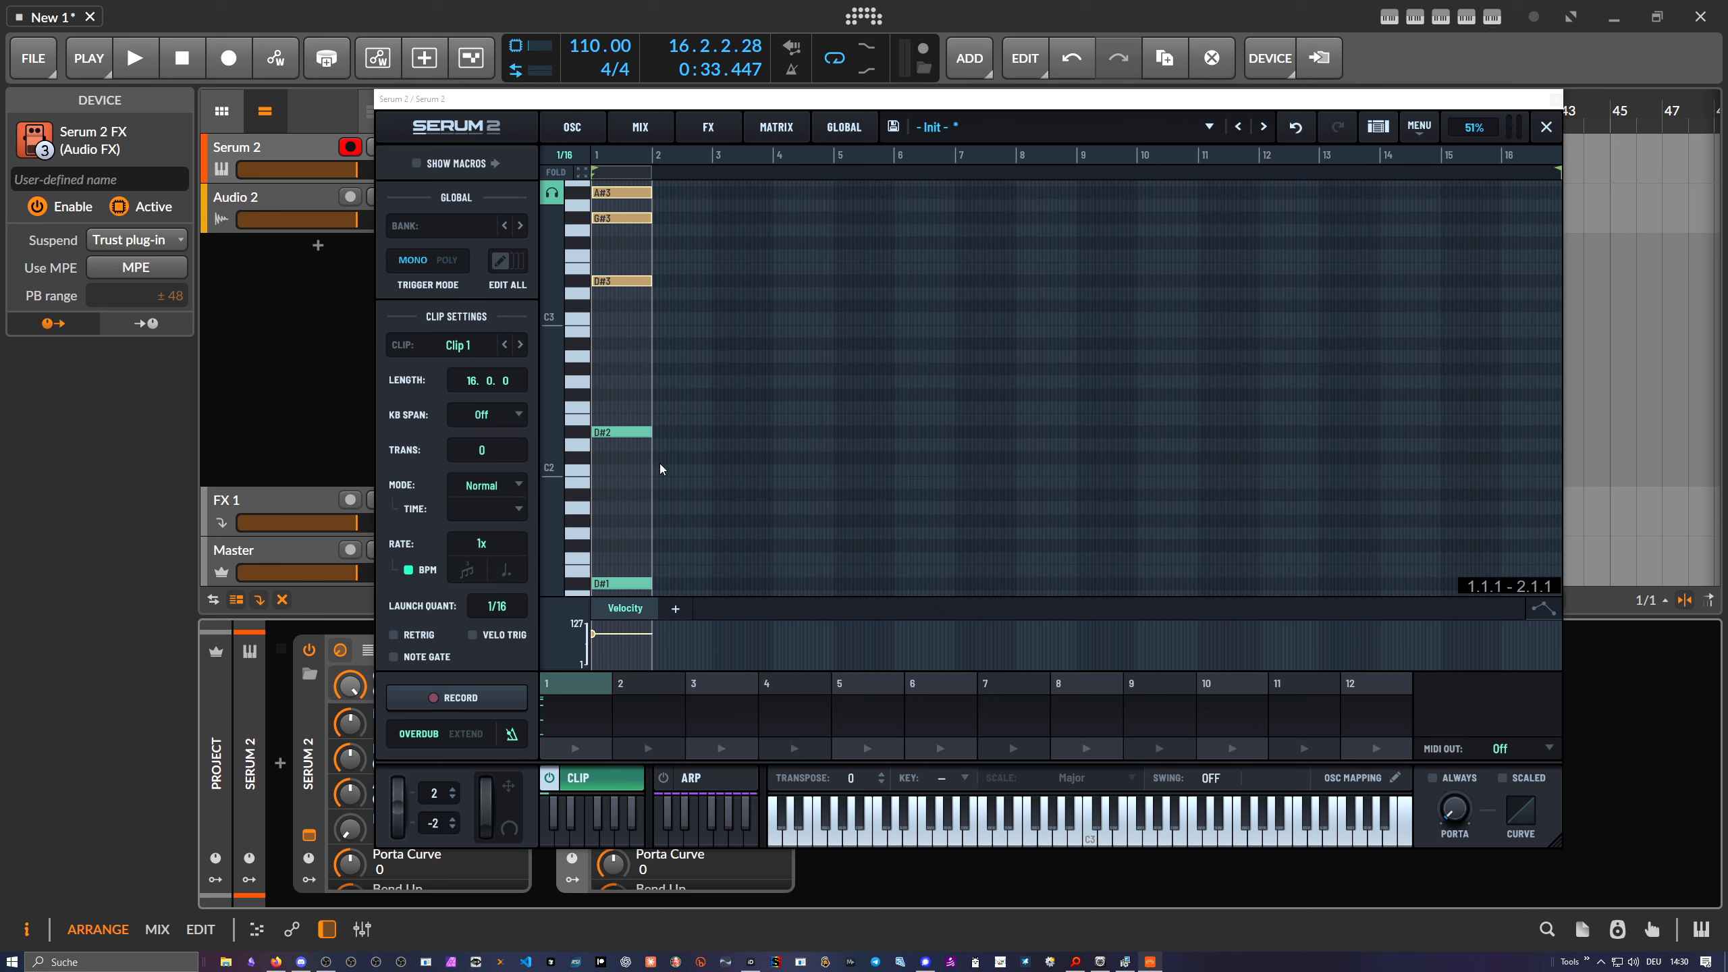
- Stretch all five chord notes to the end of the 16-bar clip
scroll(659, 468, "down", 6)
left_click_drag(630, 501, 626, 19)
scroll(610, 281, "up", 1)
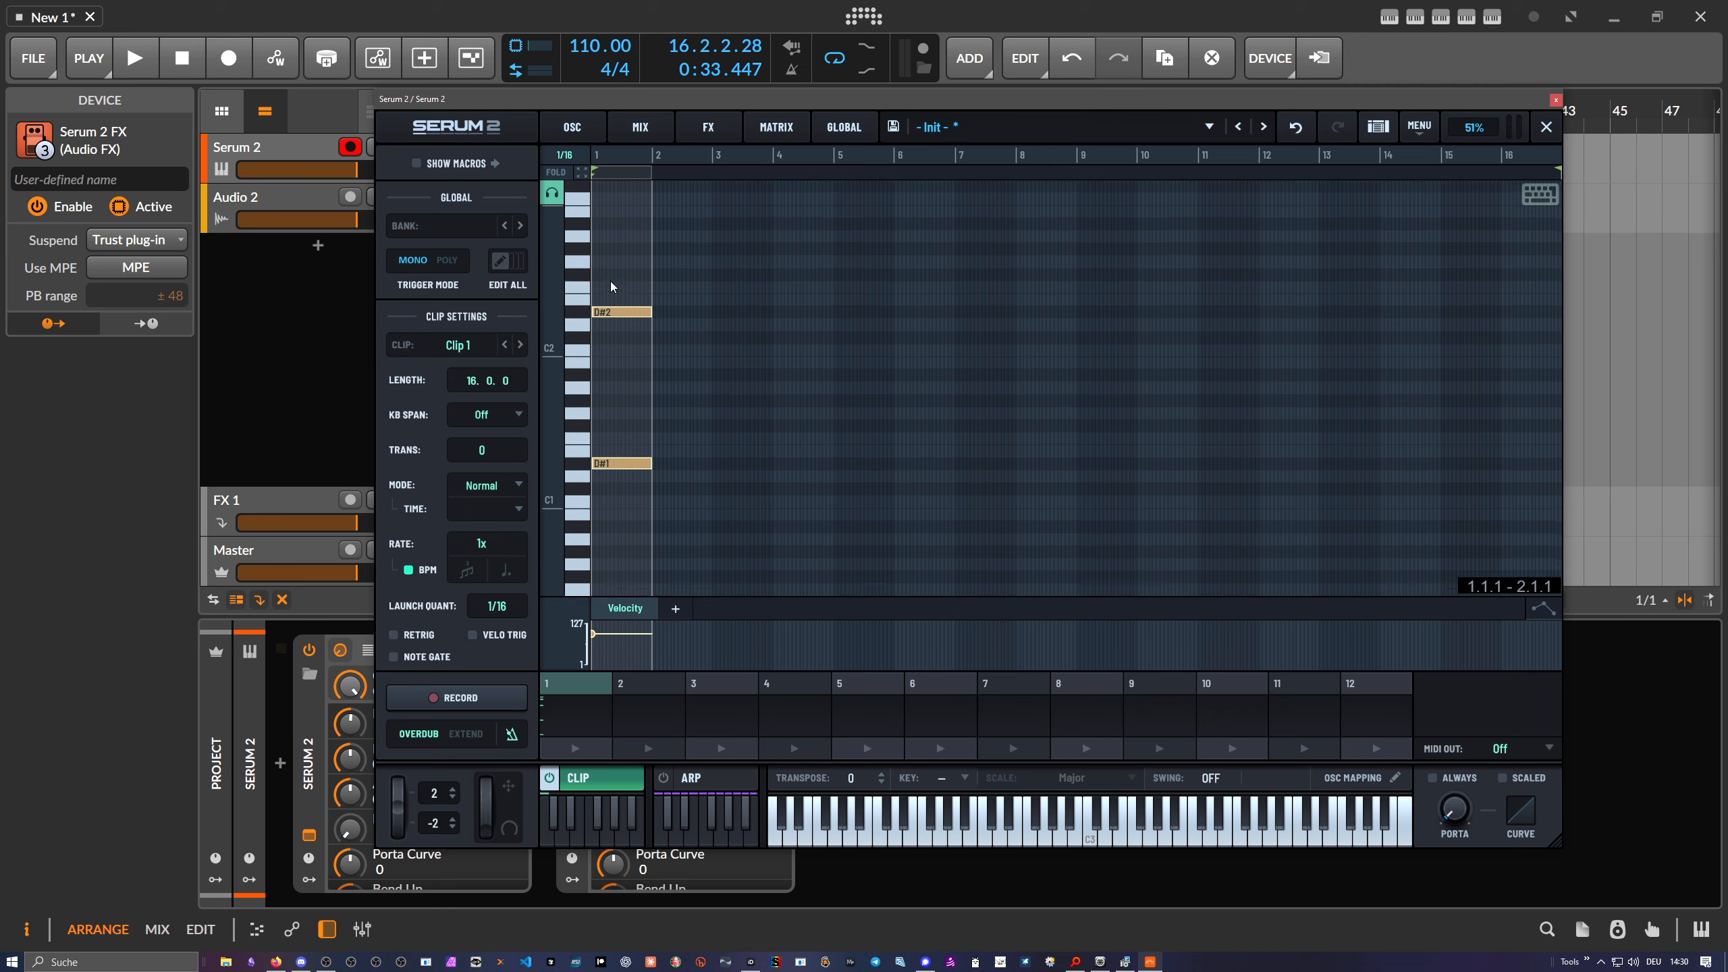
scroll(610, 279, "up", 4)
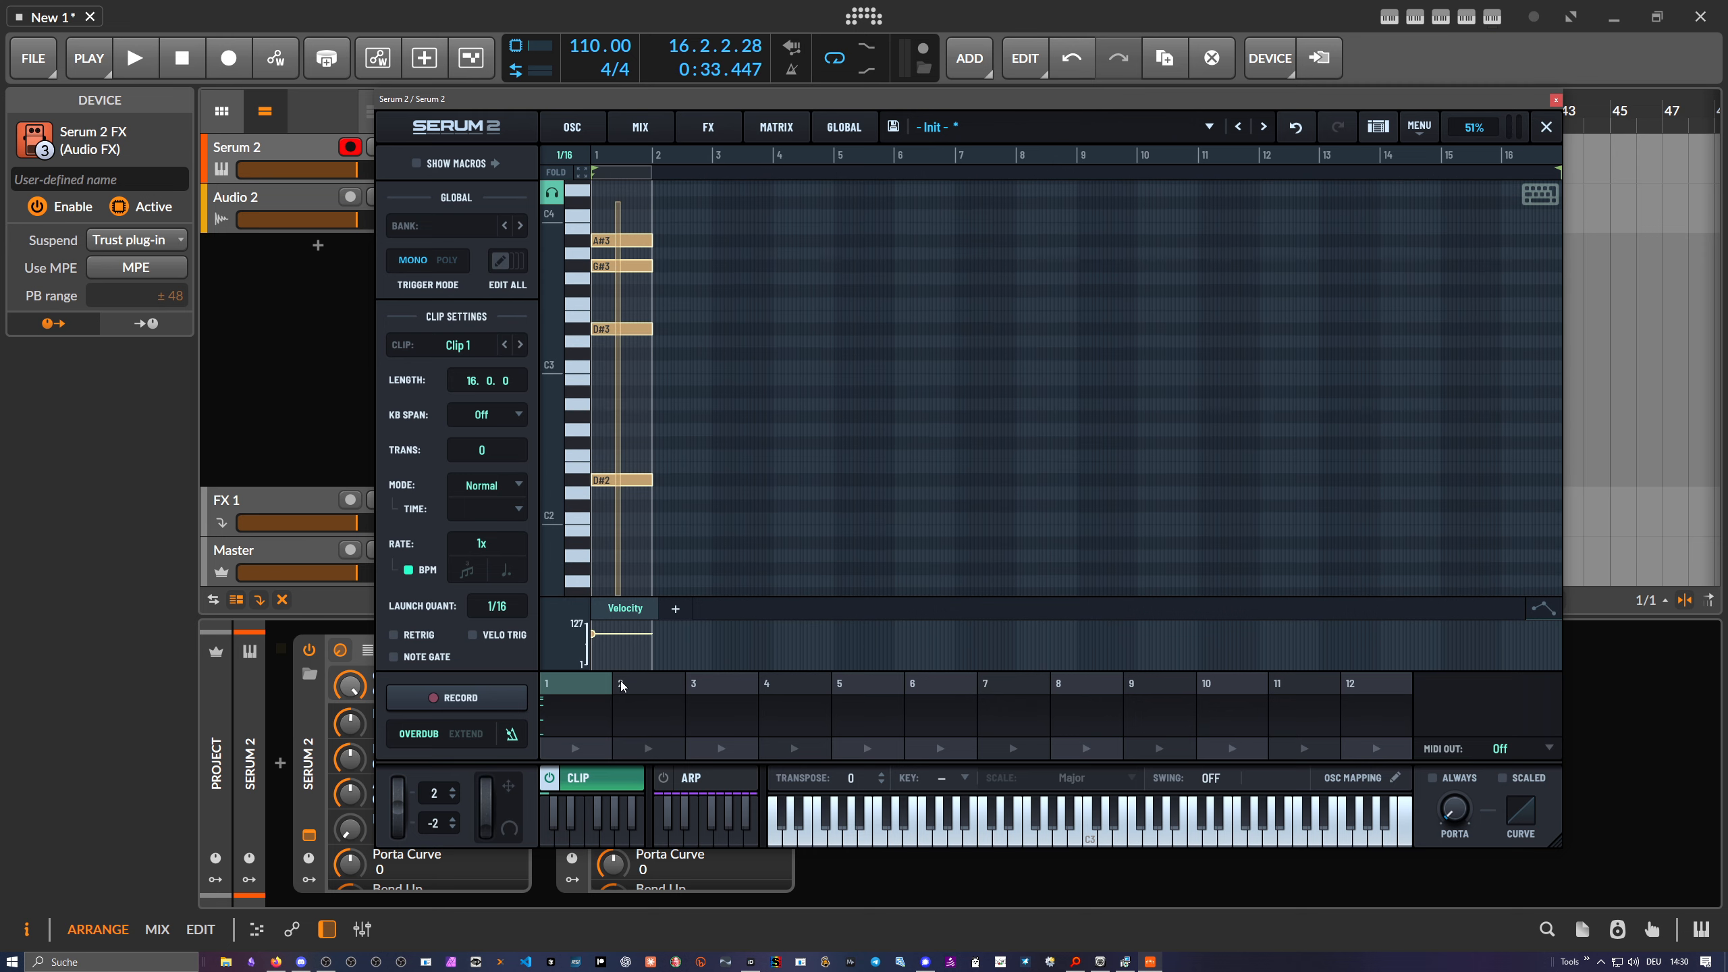
left_click_drag(621, 770, 623, 766)
left_click_drag(552, 419, 410, 376)
left_click_drag(616, 242, 624, 569)
scroll(643, 546, "down", 7)
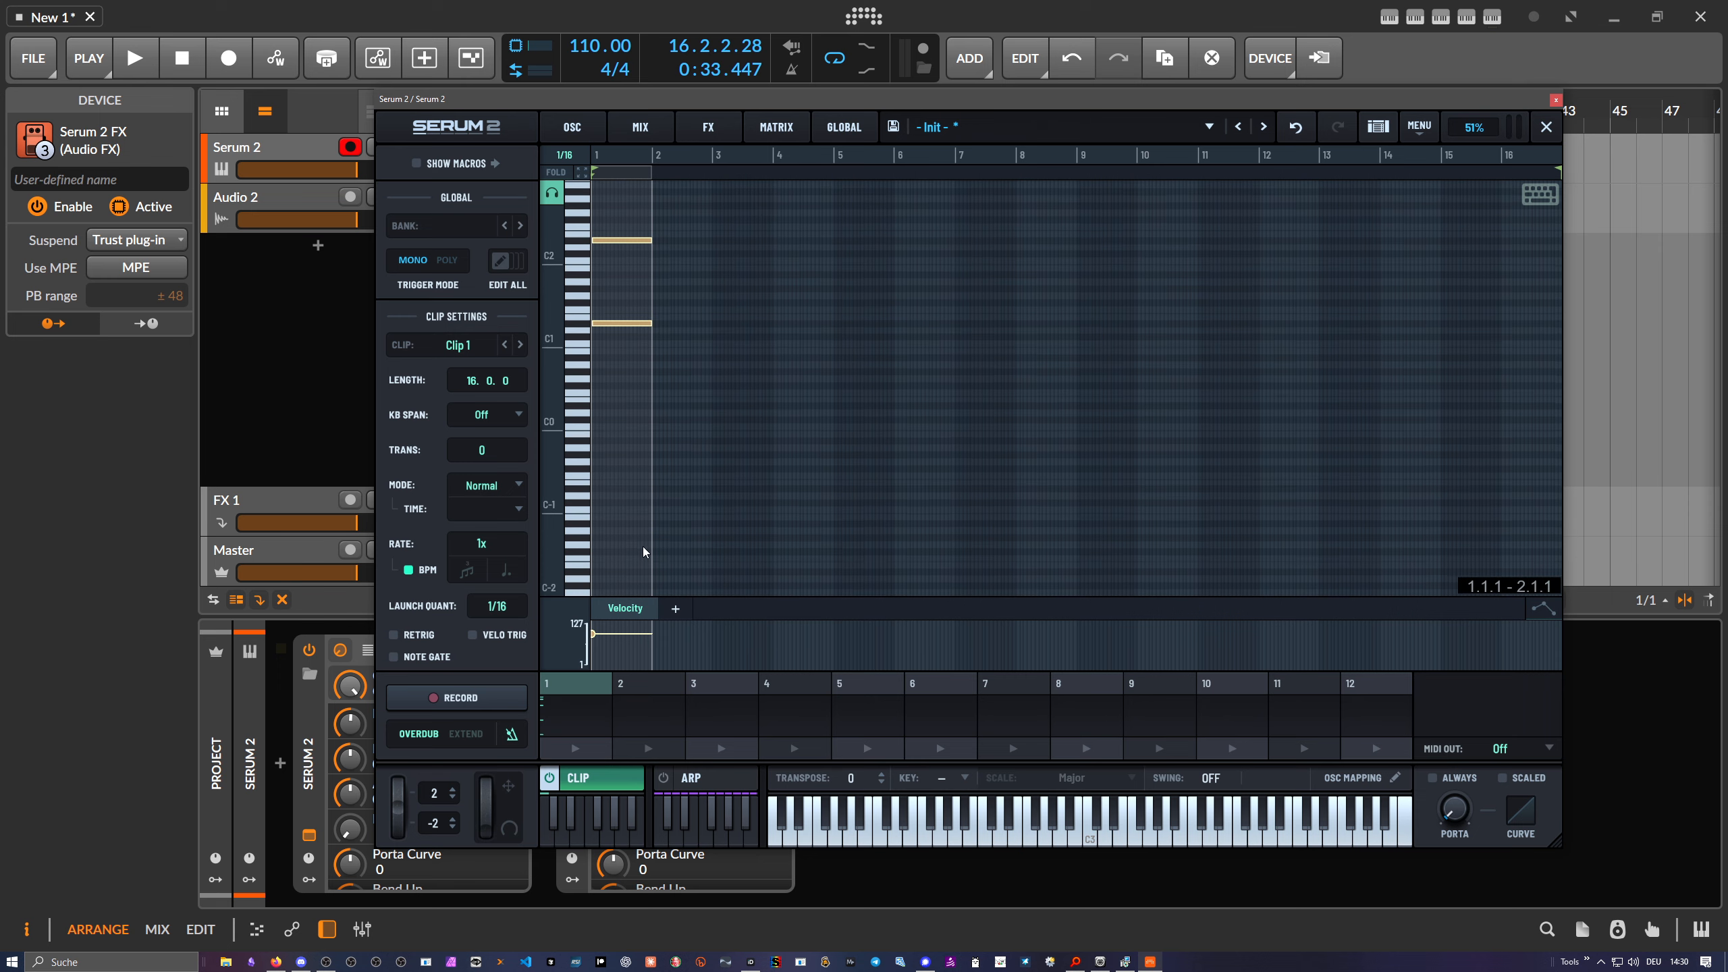
scroll(642, 546, "up", 8)
left_click_drag(647, 318, 1562, 363)
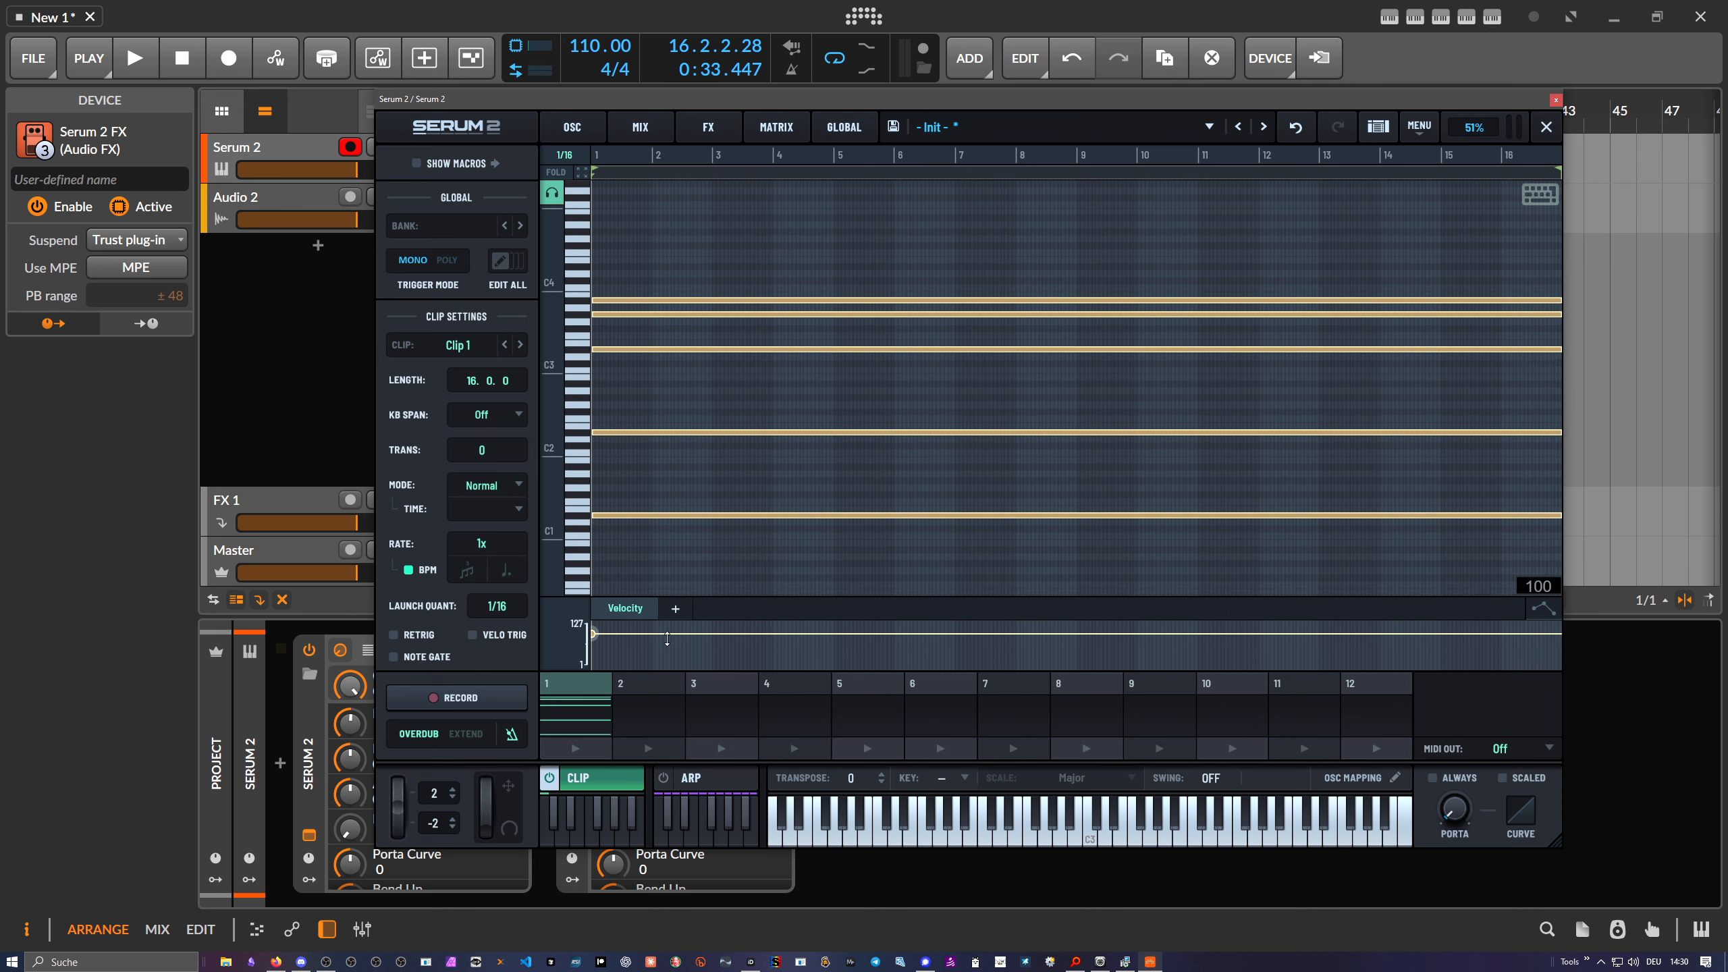
- Play the sustained chord, then return to the oscillator page
left_click(575, 748)
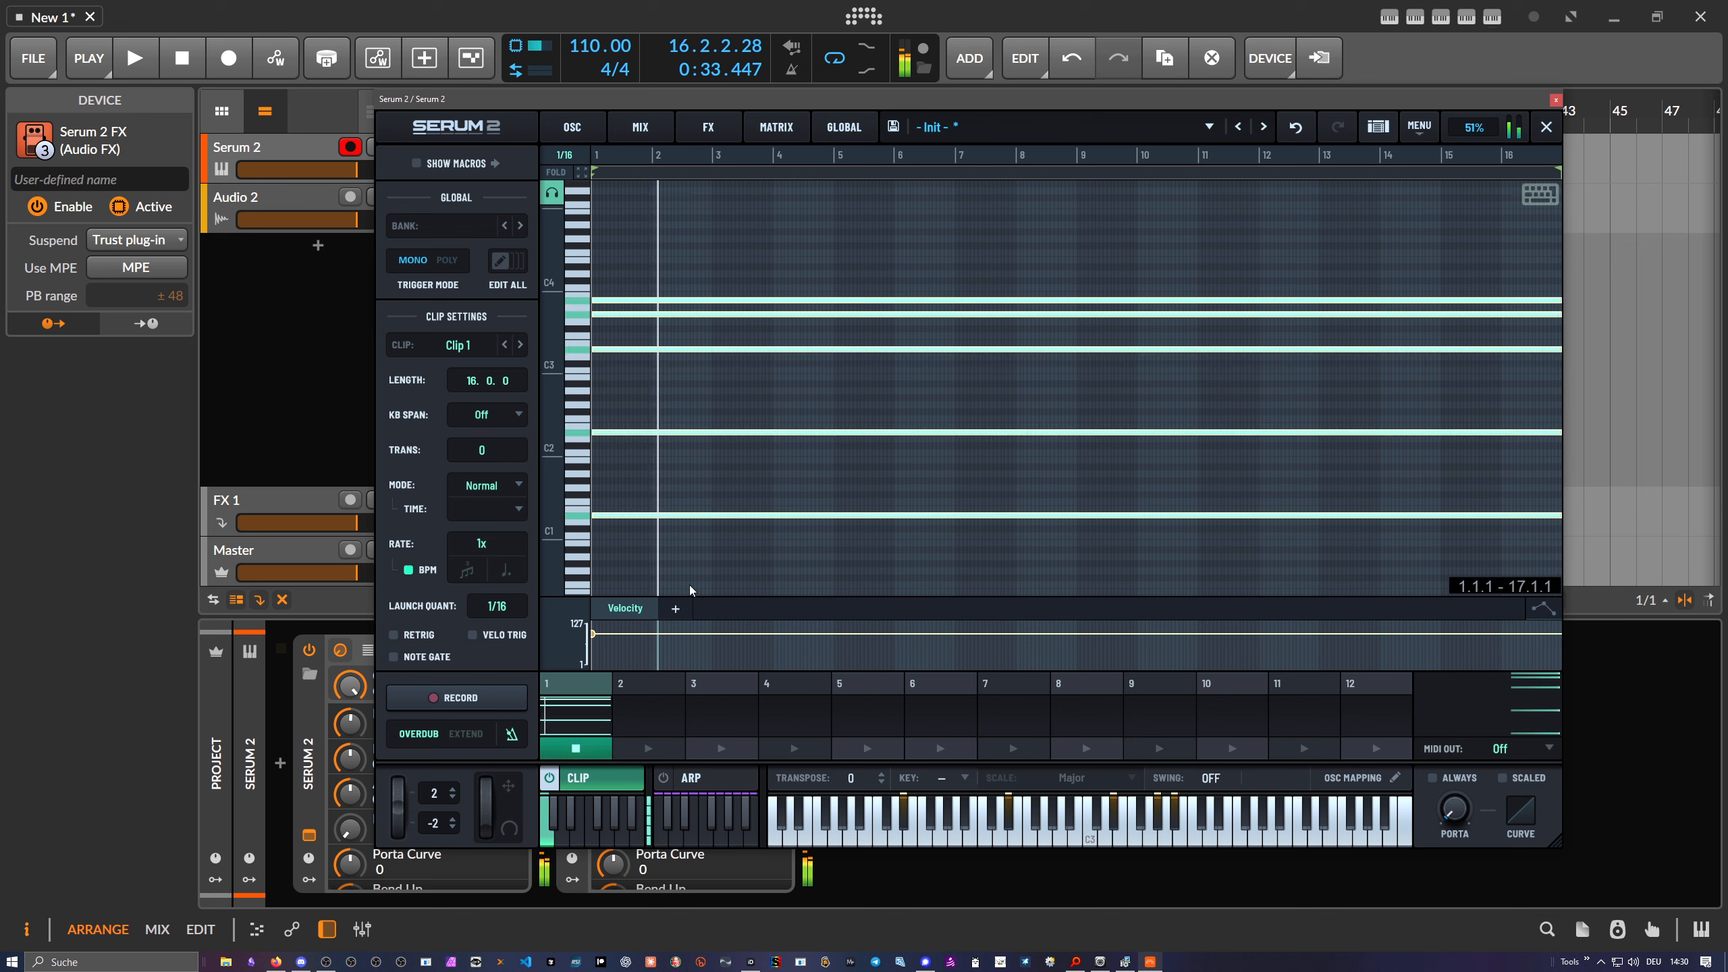
left_click(749, 407)
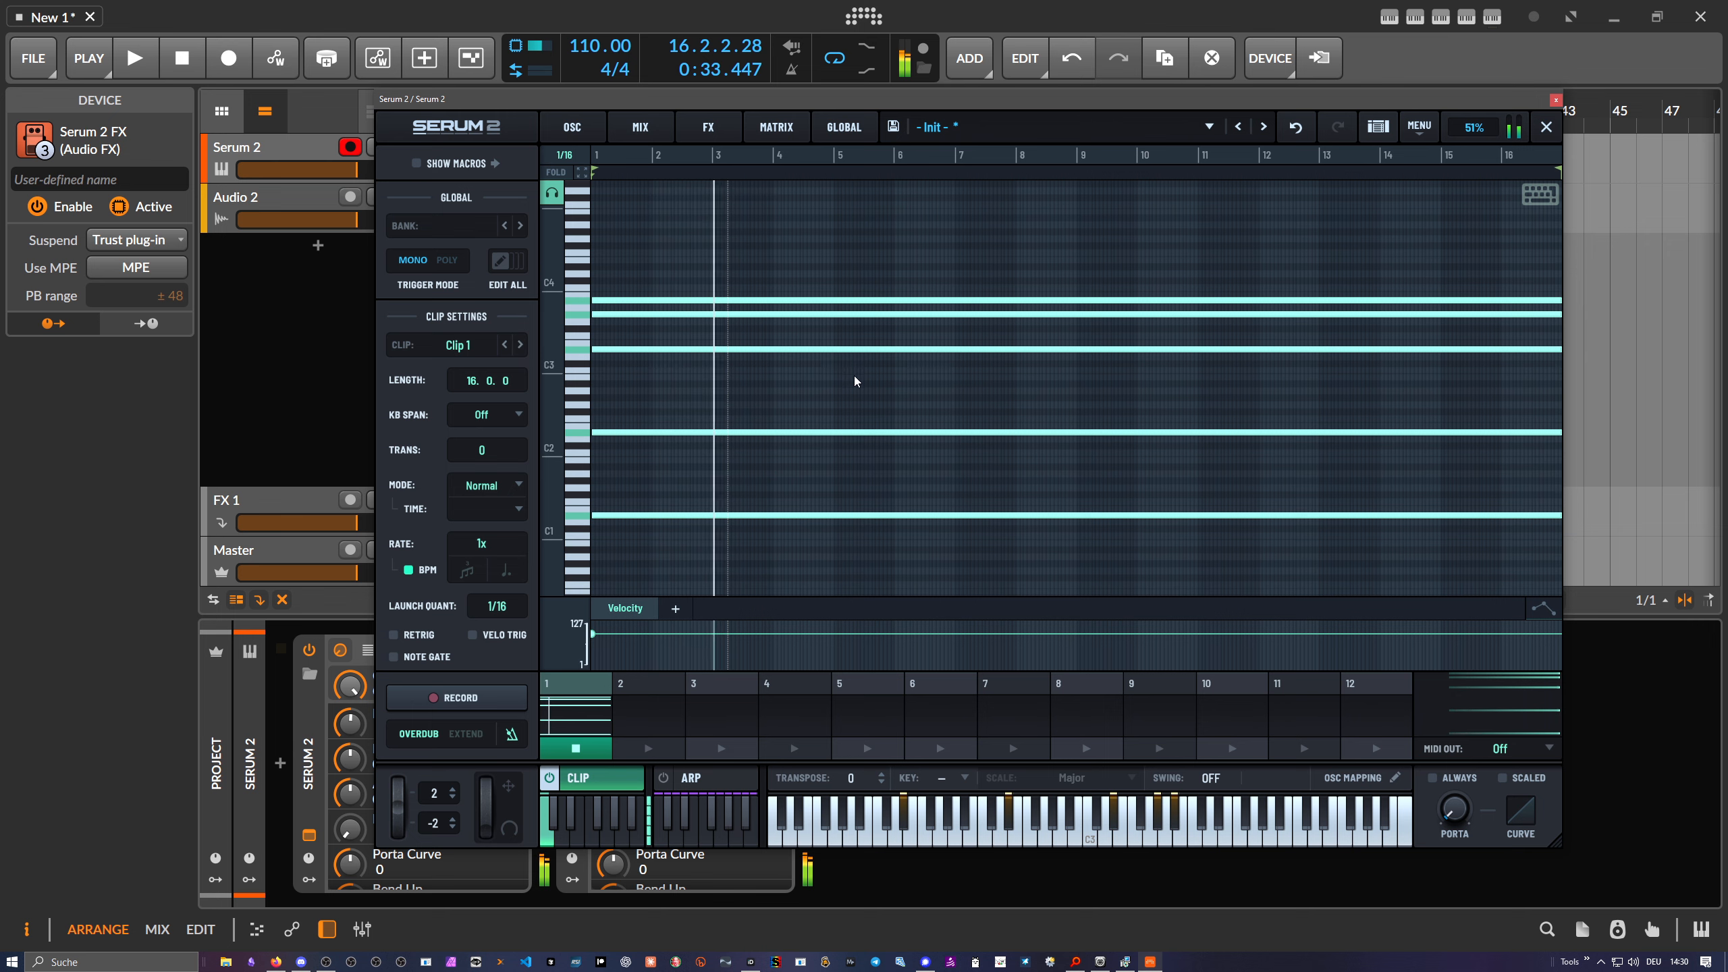
left_click(574, 129)
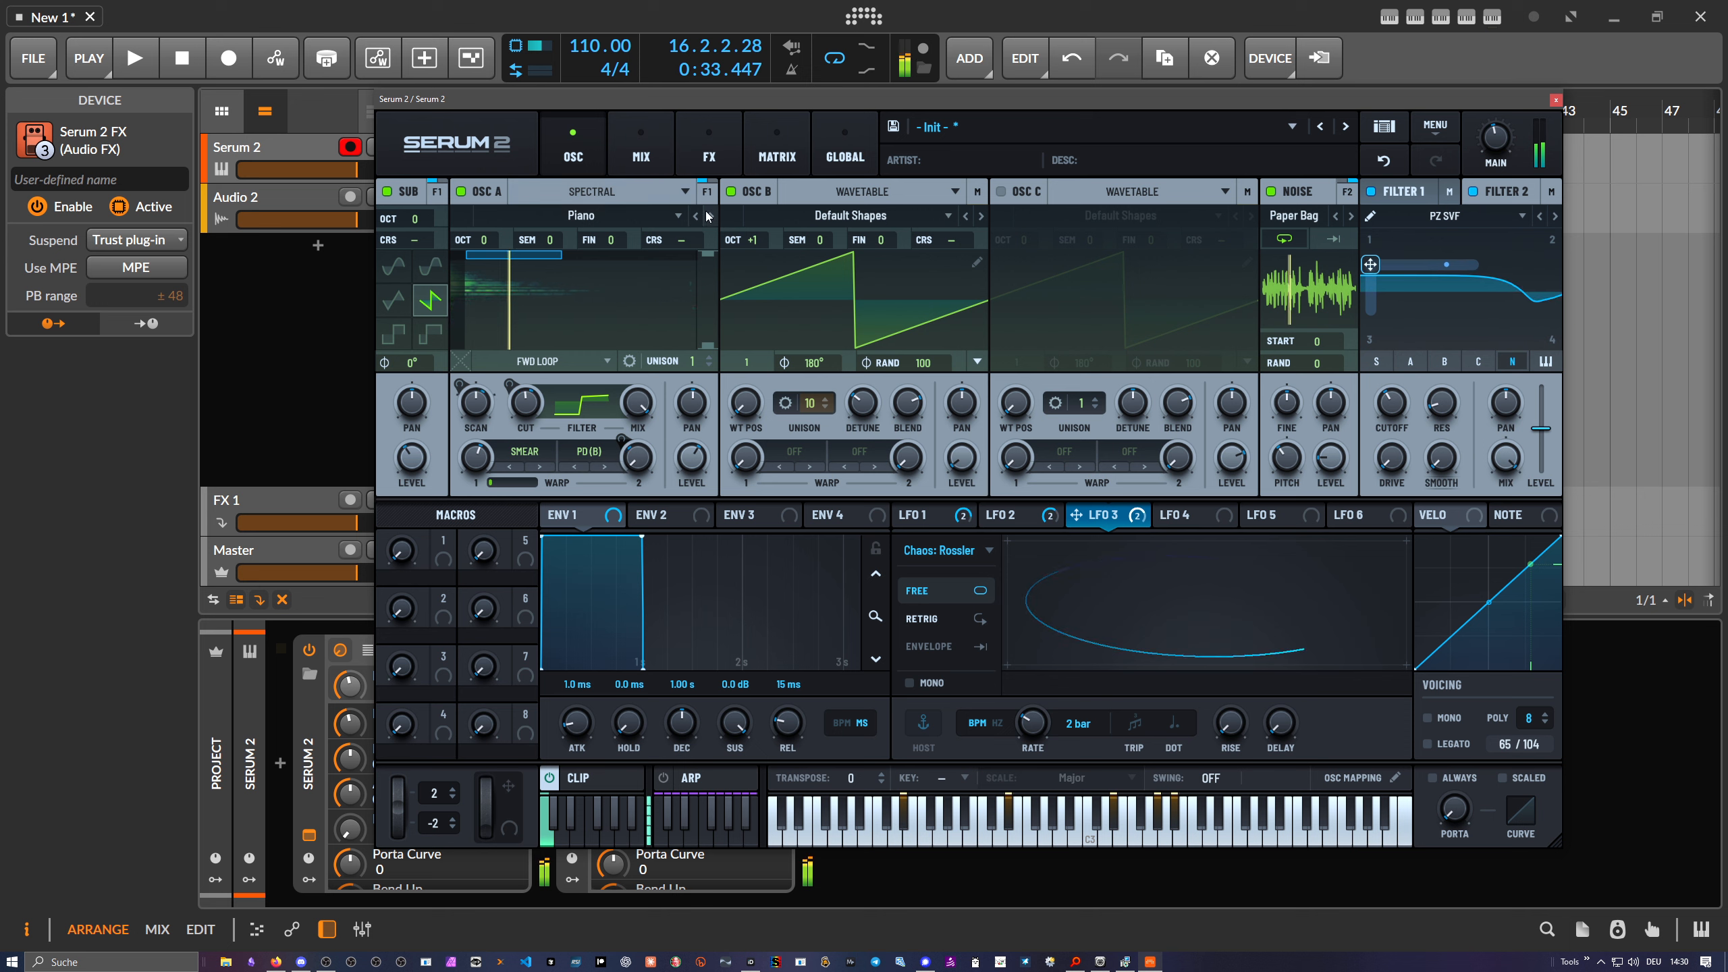
- Drop the sub oscillator an octave and set oscillator B's octave to 0
mouse_move(532, 418)
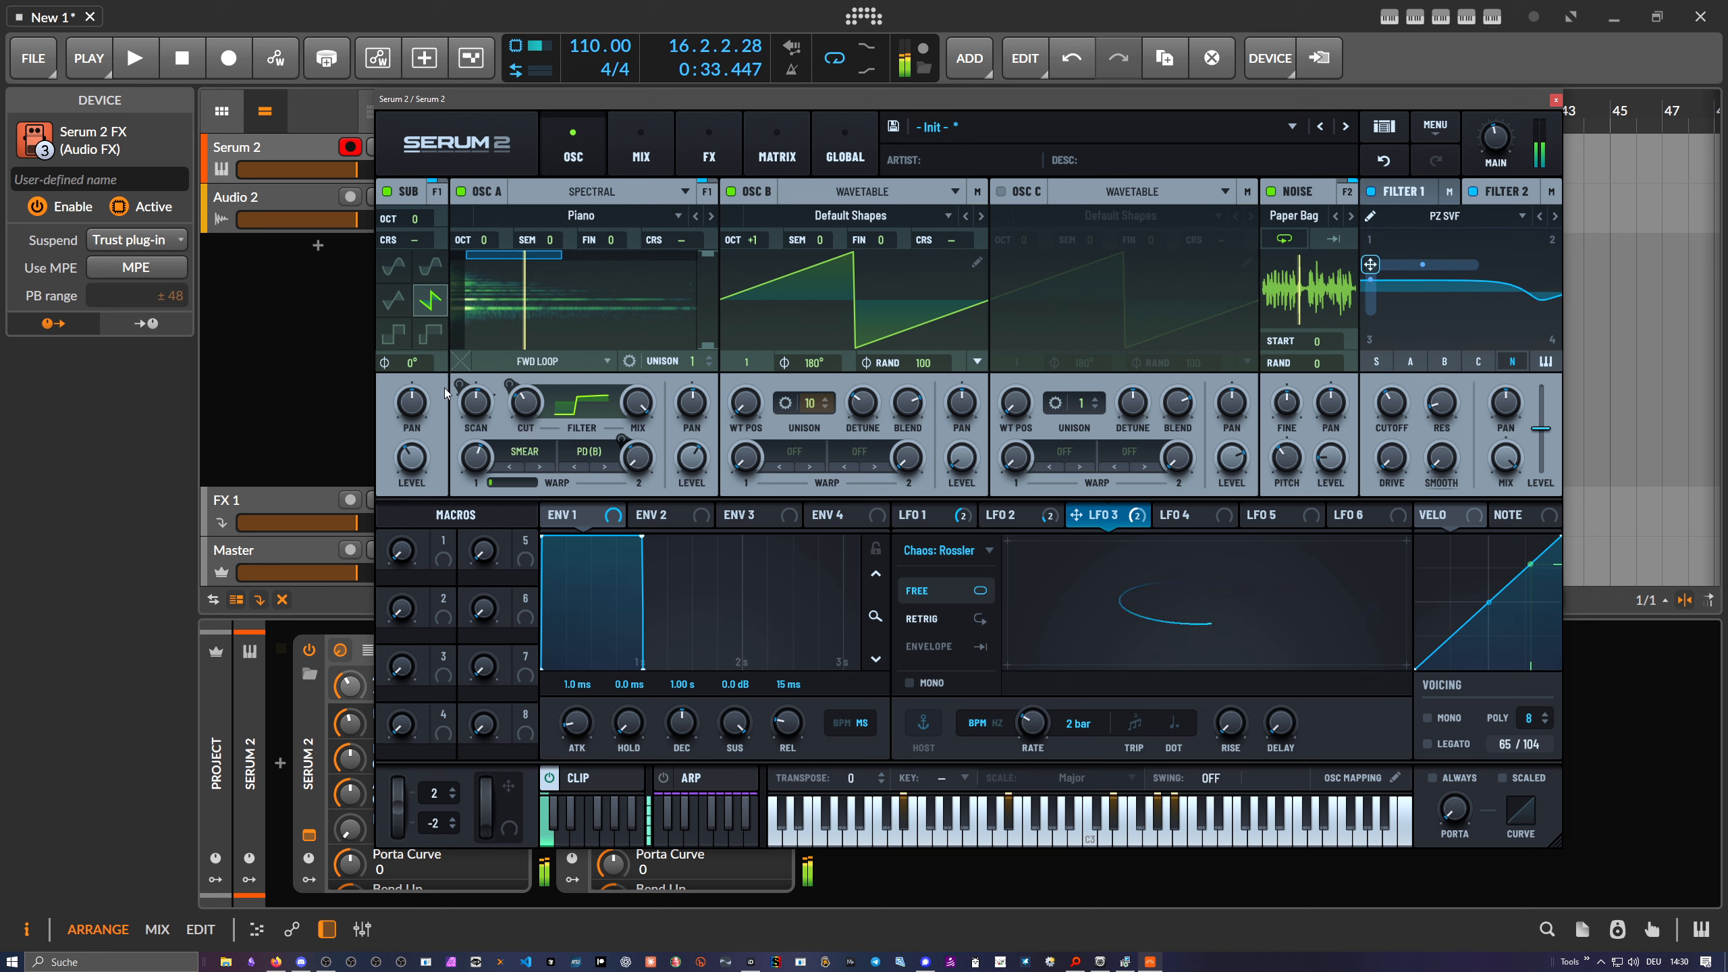
left_click_drag(415, 225, 481, 260)
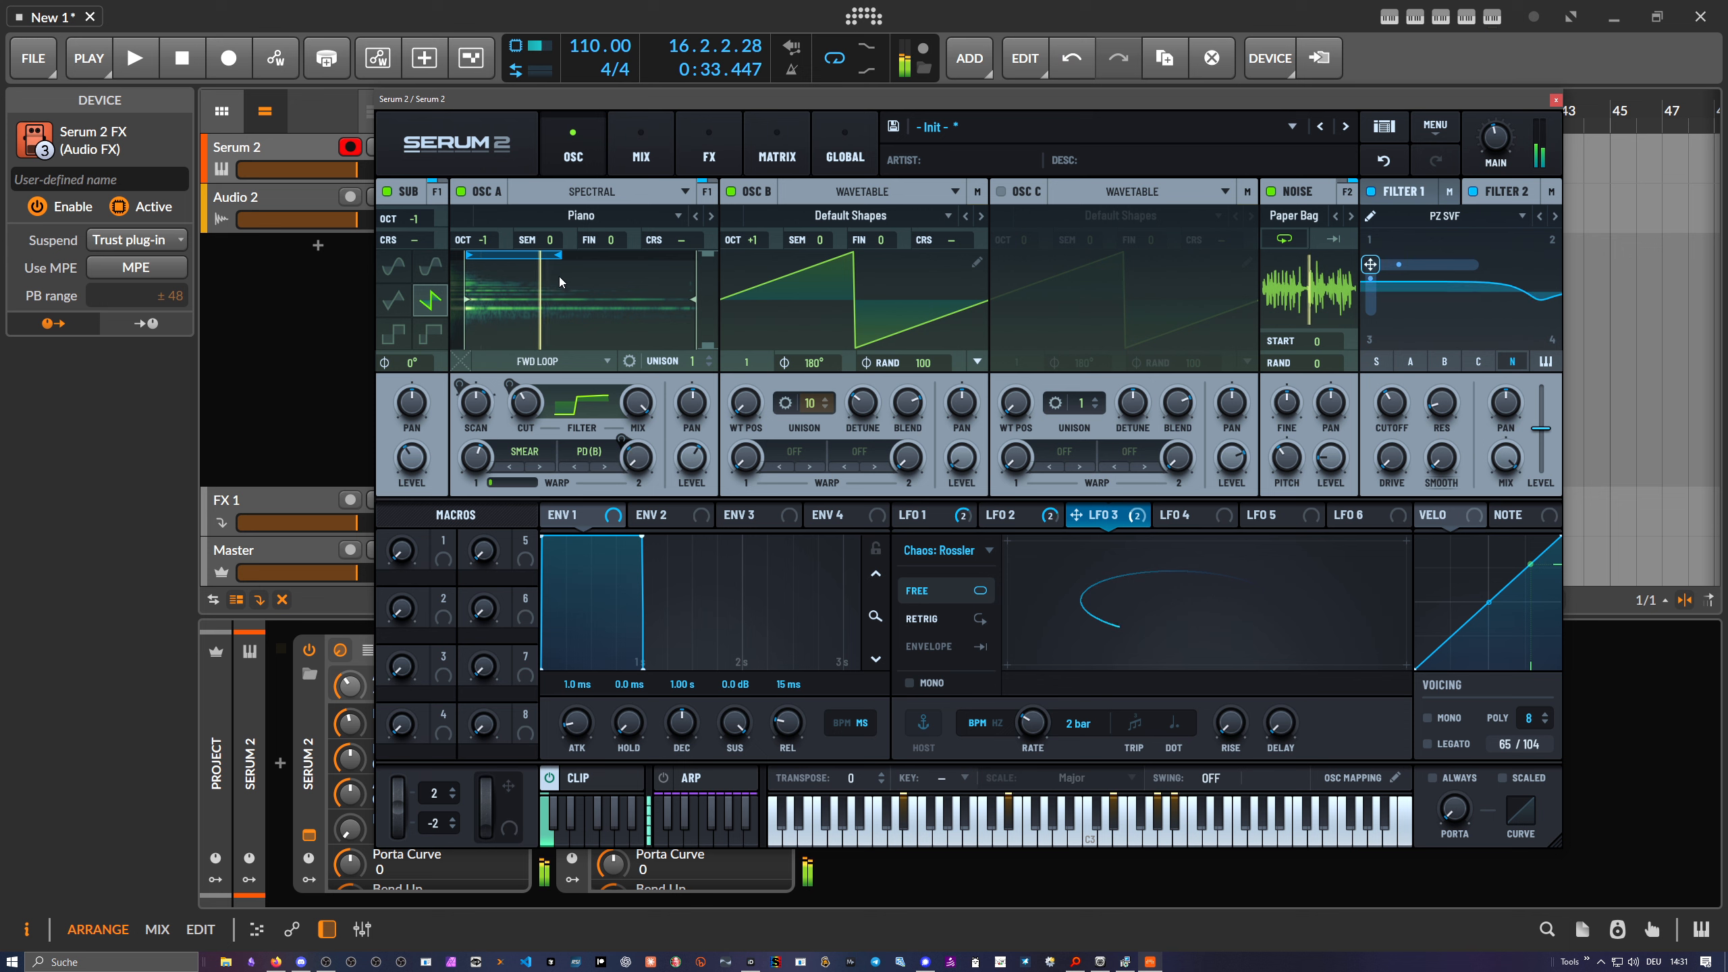
left_click_drag(741, 240, 747, 272)
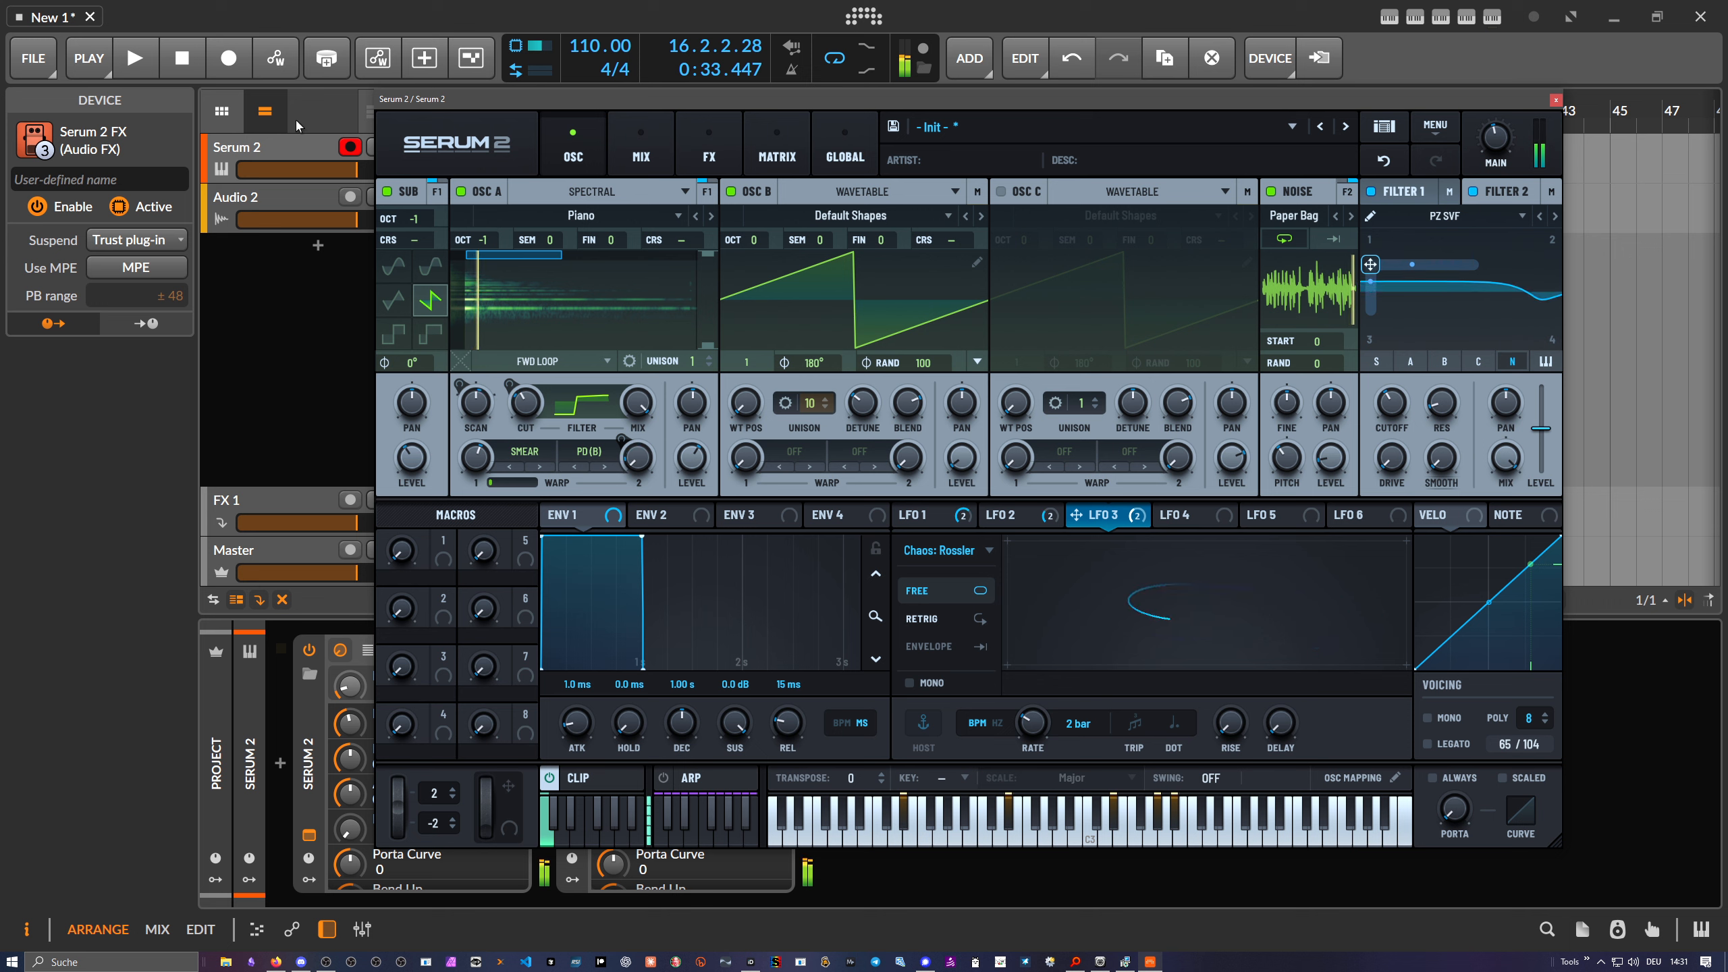
- Rewind the playhead to the start, check the chord clip, and reposition the Serum window
left_click(181, 58)
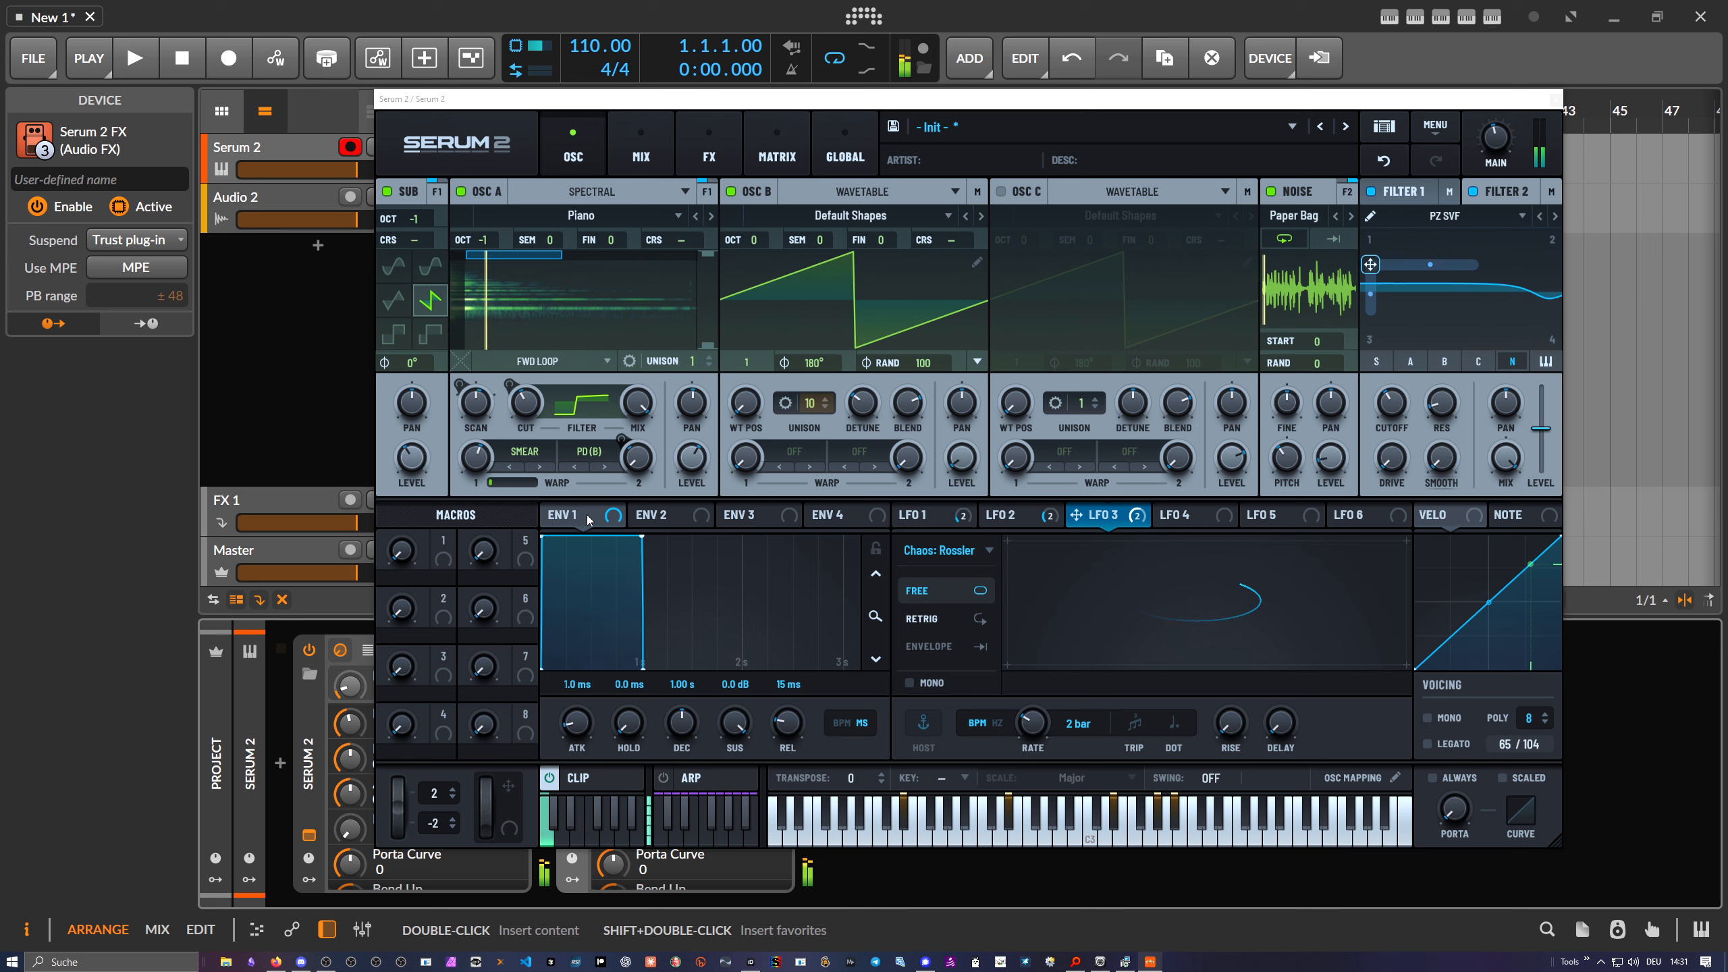
left_click(555, 783)
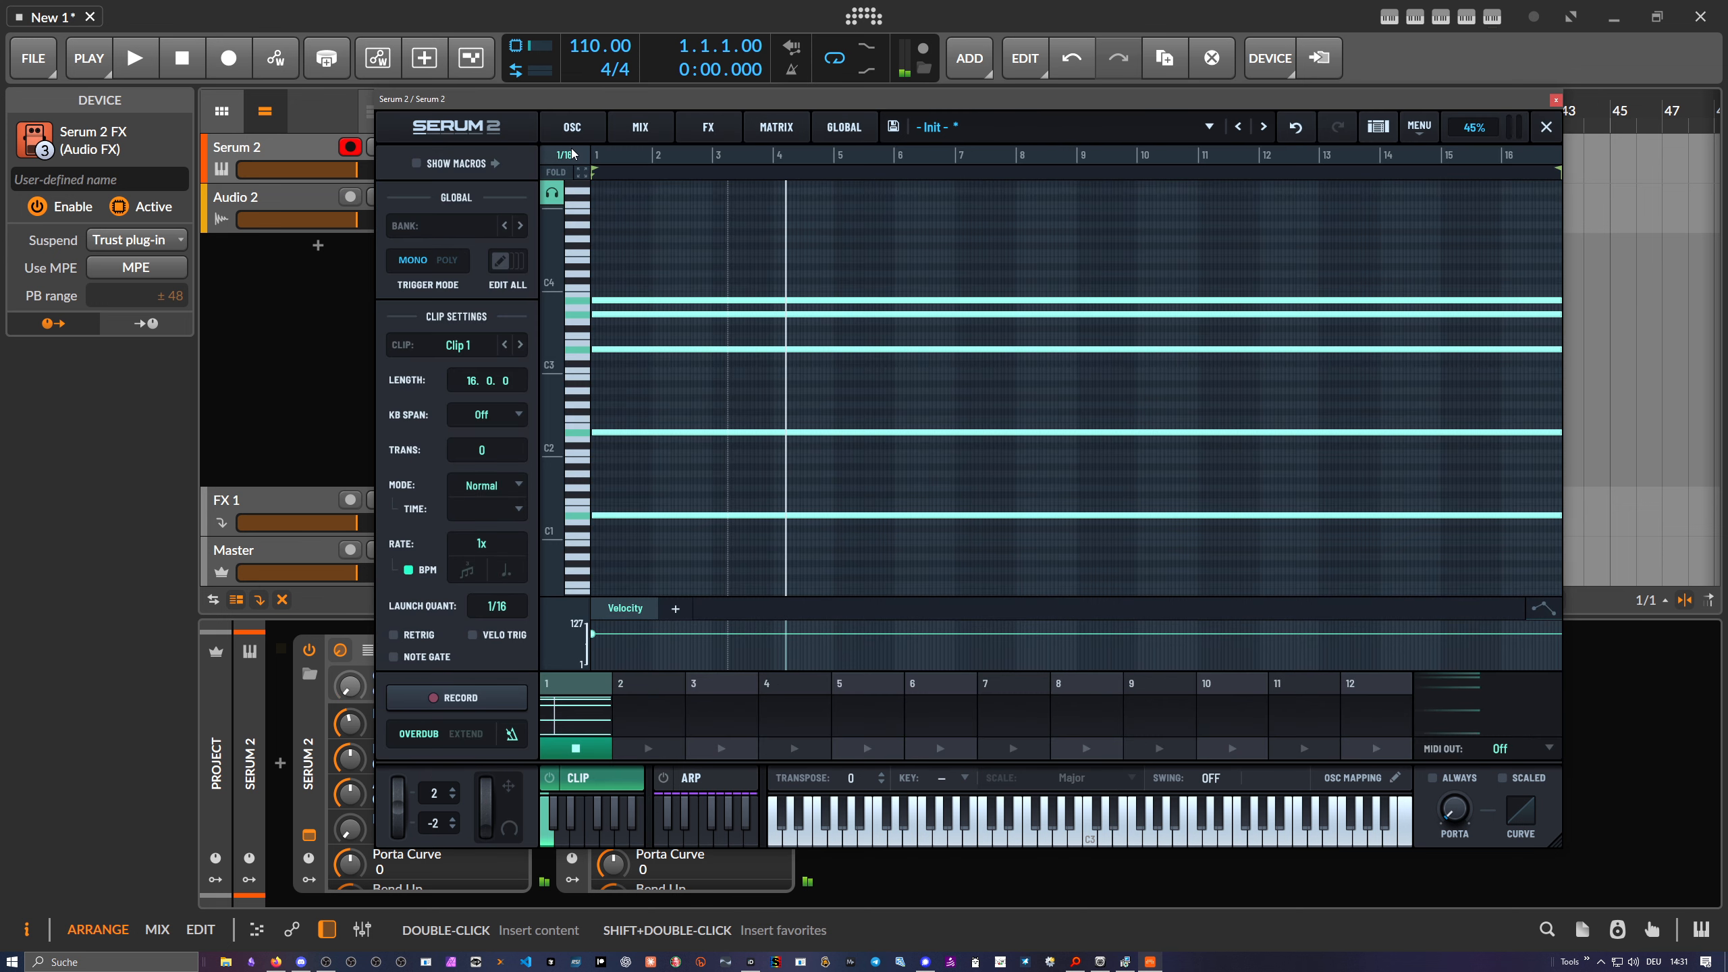
left_click(572, 127)
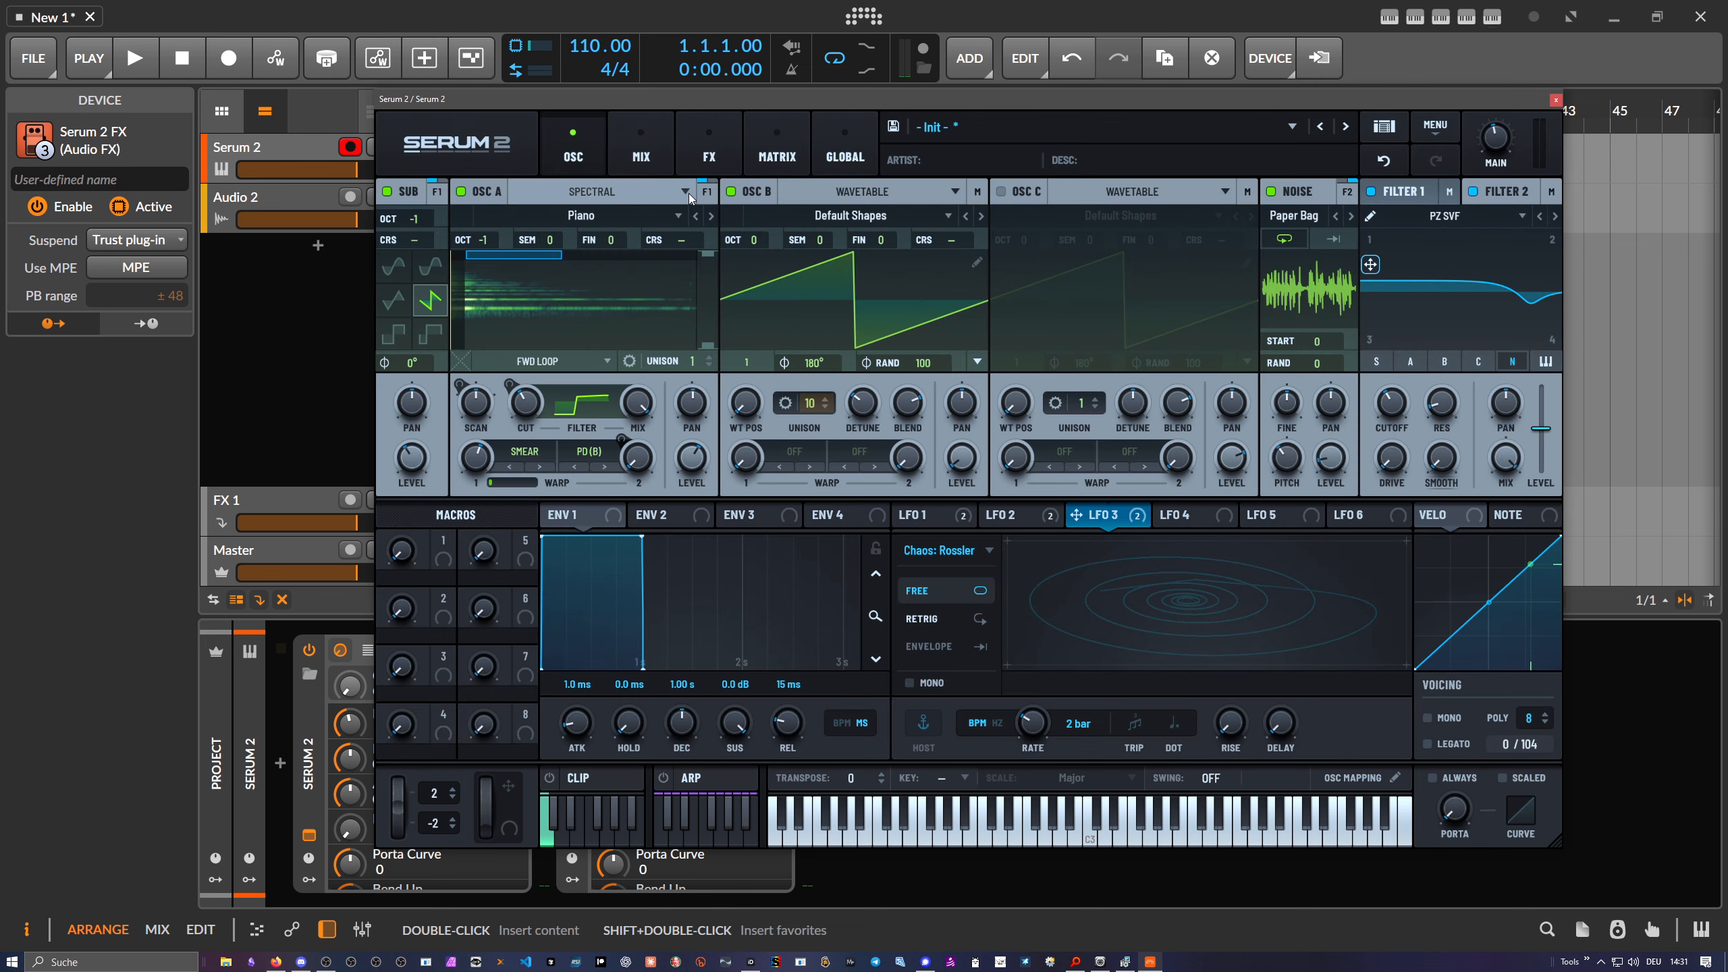
left_click_drag(708, 104, 698, 103)
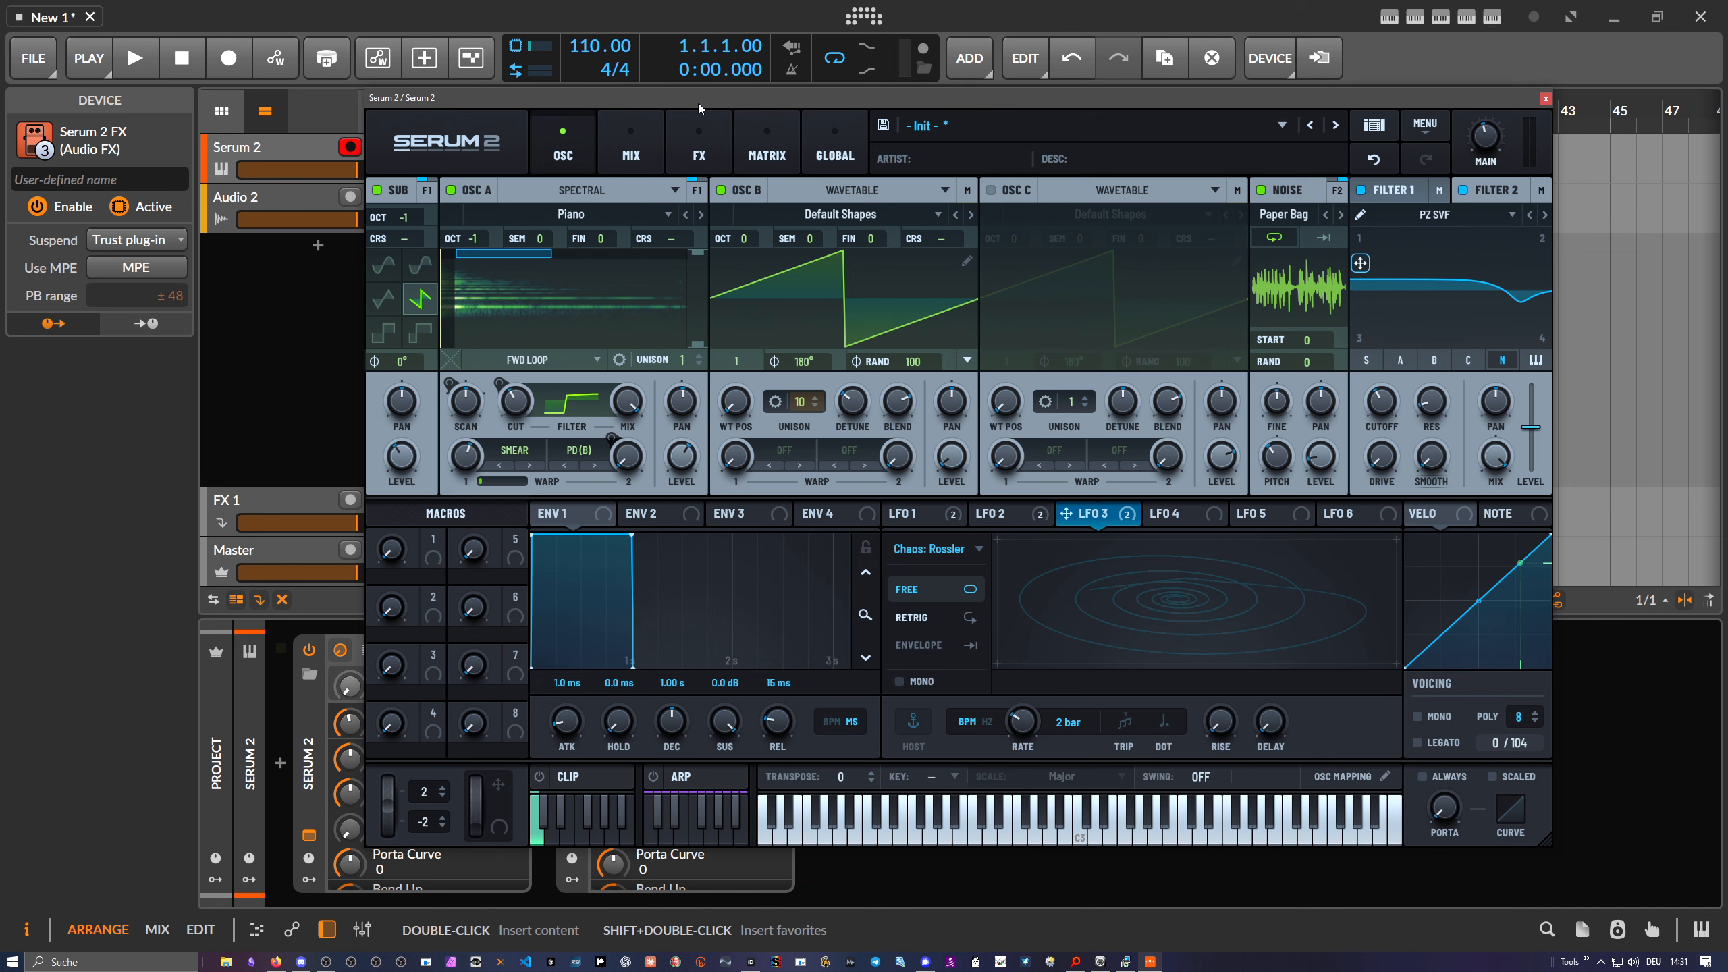
left_click_drag(791, 100, 716, 109)
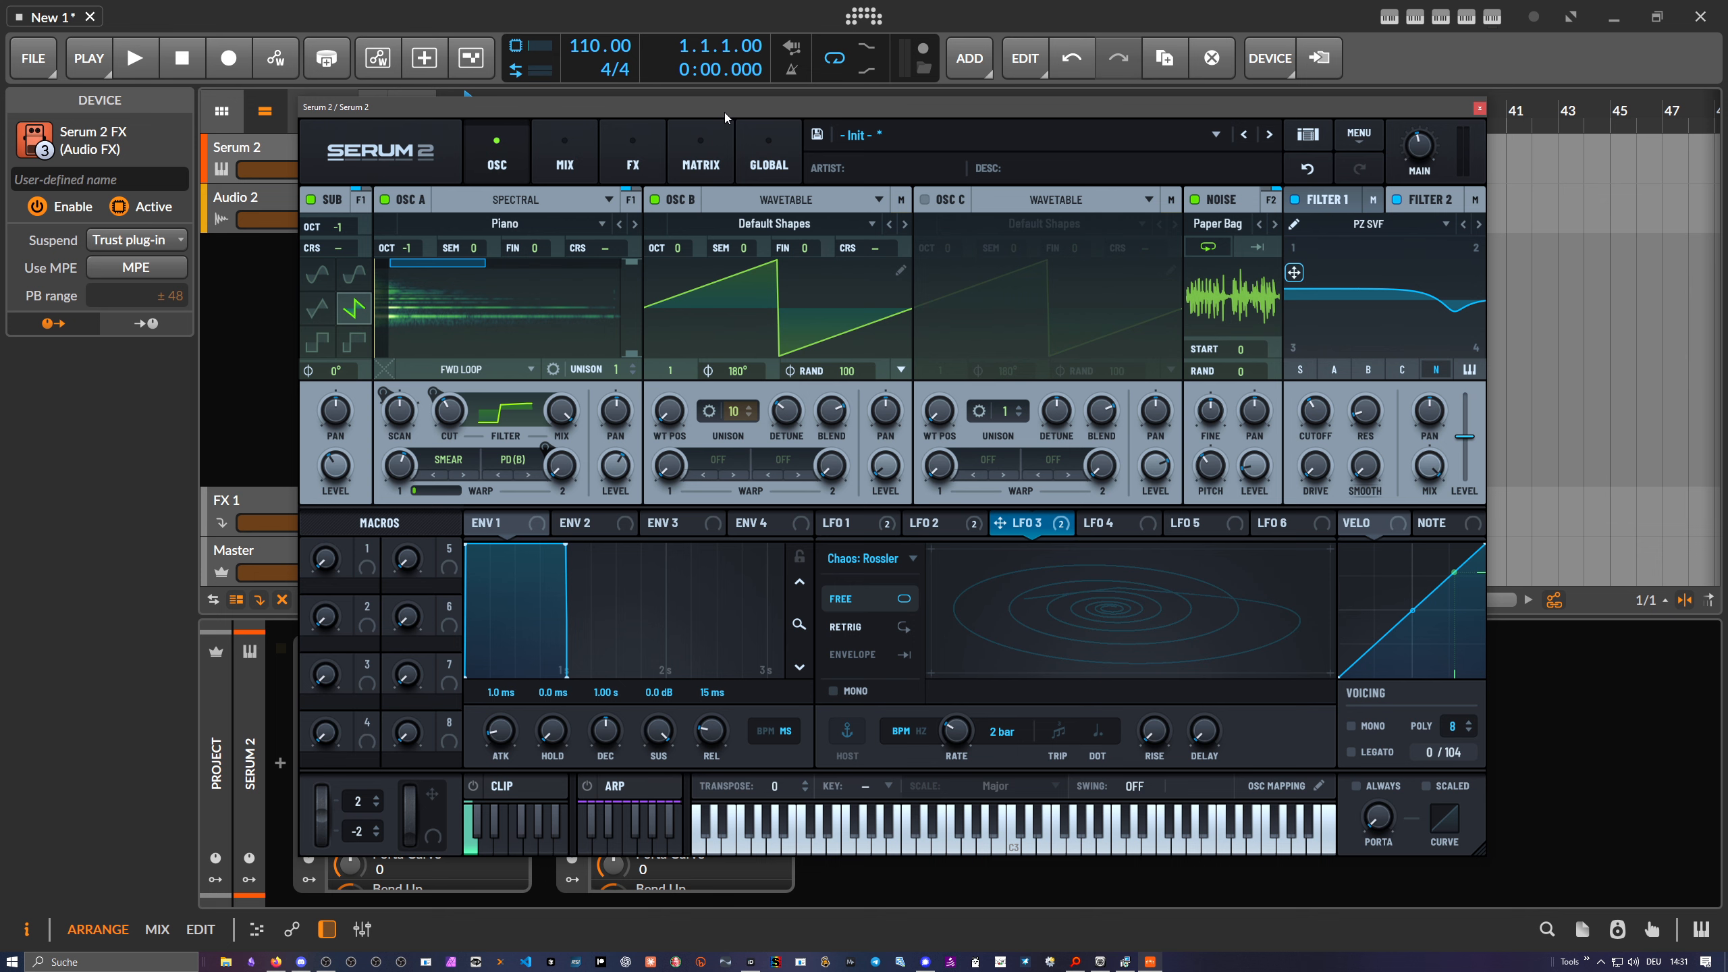
- Shift the Serum window right to reveal Bitwig's track headers and arranger start
left_click_drag(724, 111, 1060, 135)
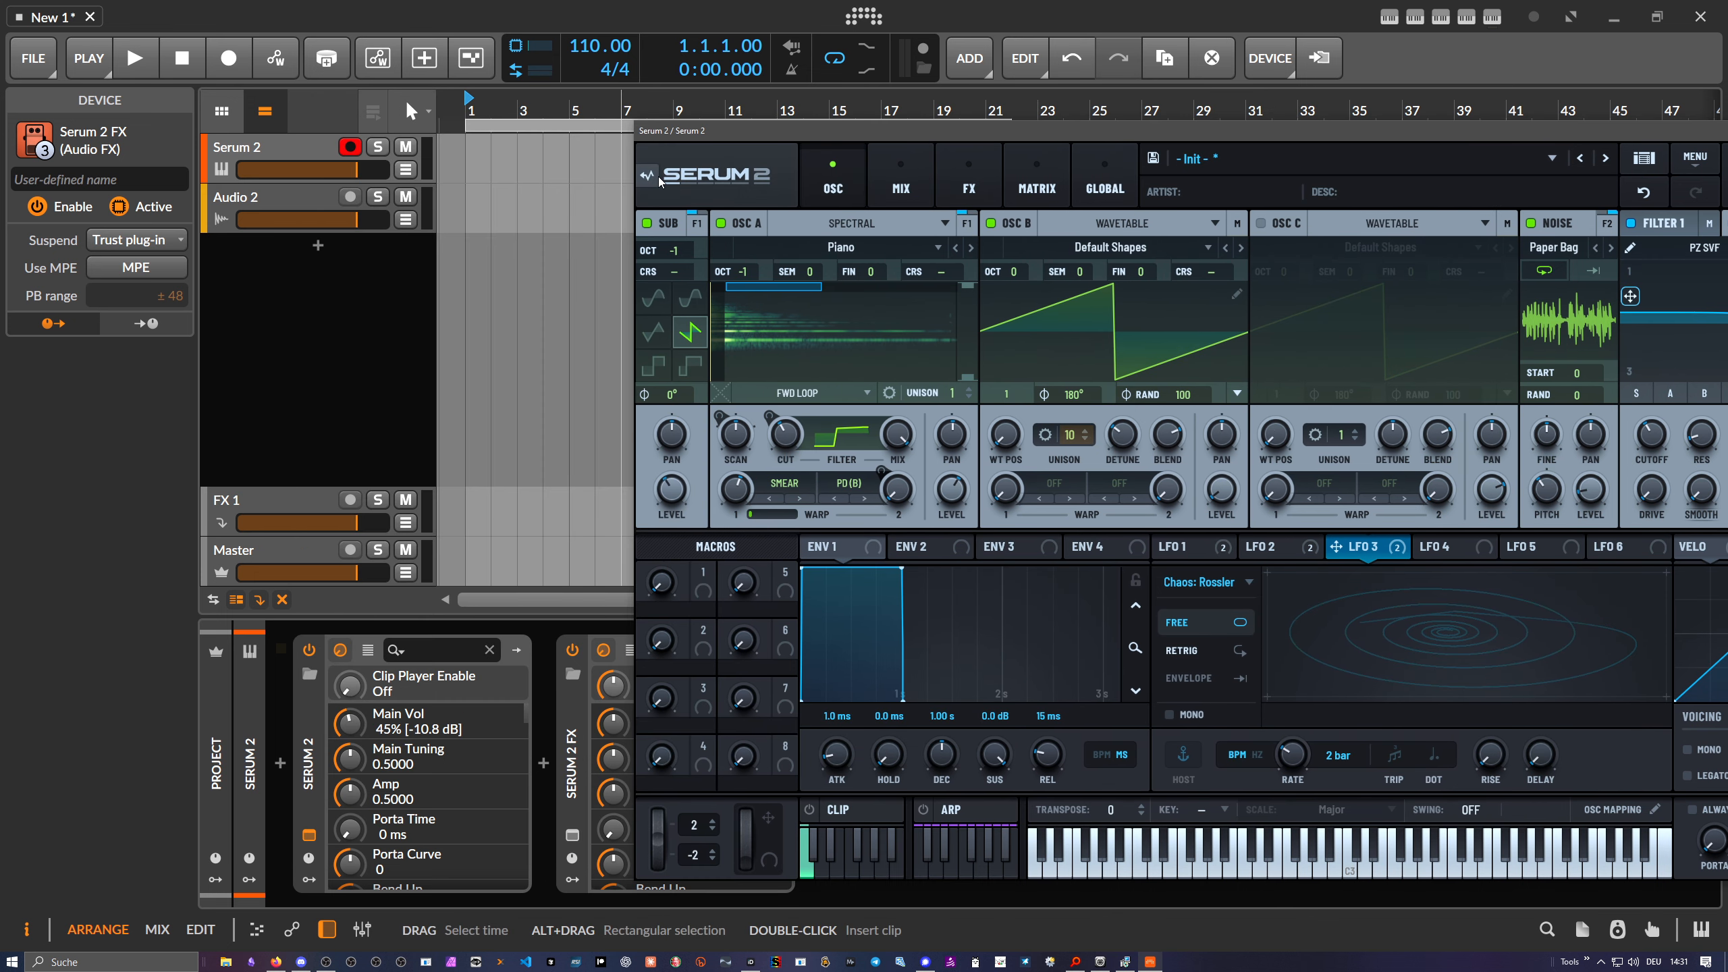
mouse_move(646, 181)
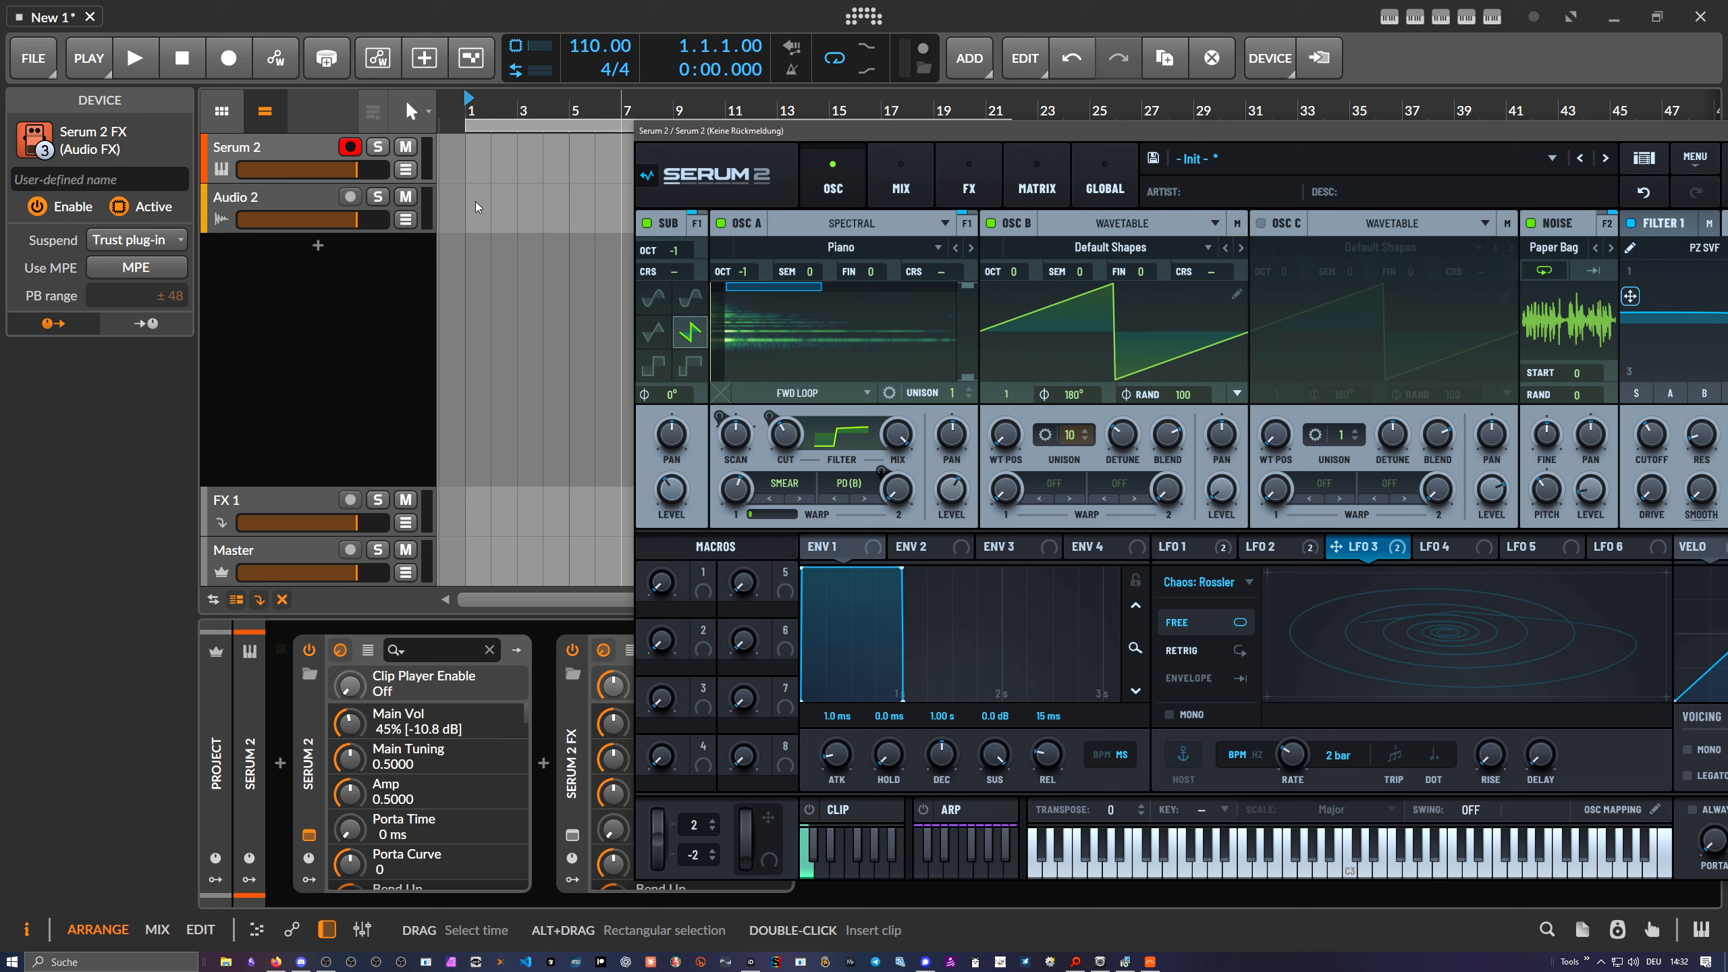
left_click_drag(693, 136, 590, 113)
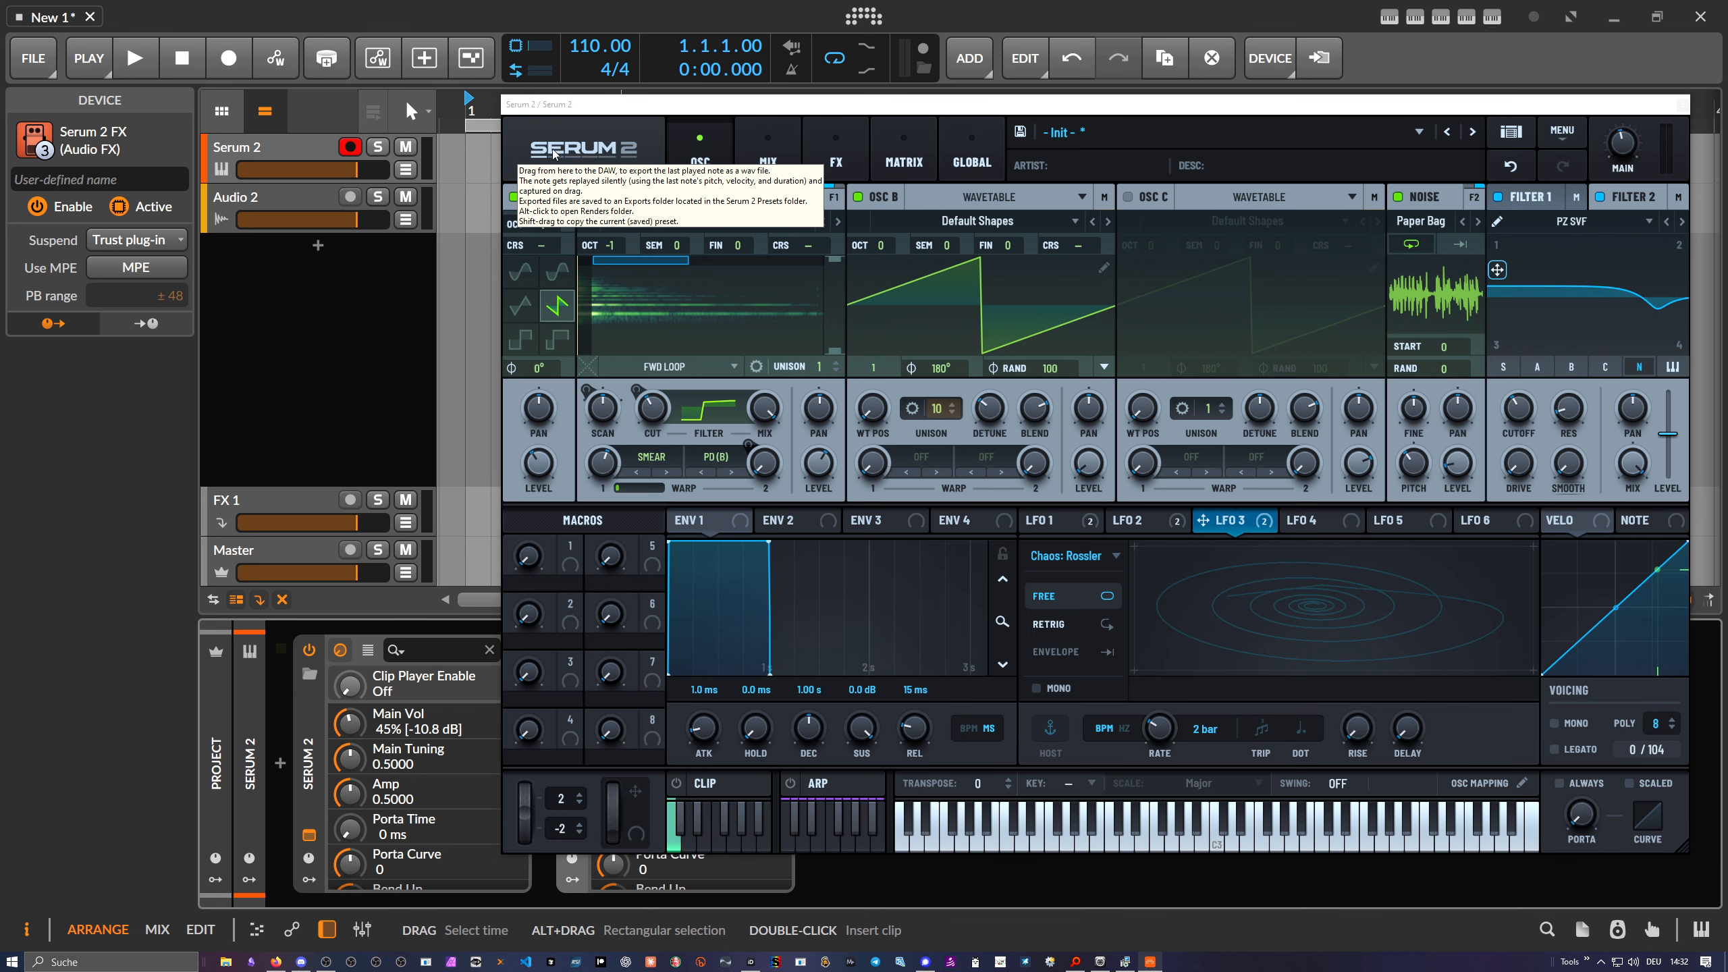
left_click_drag(587, 114, 618, 119)
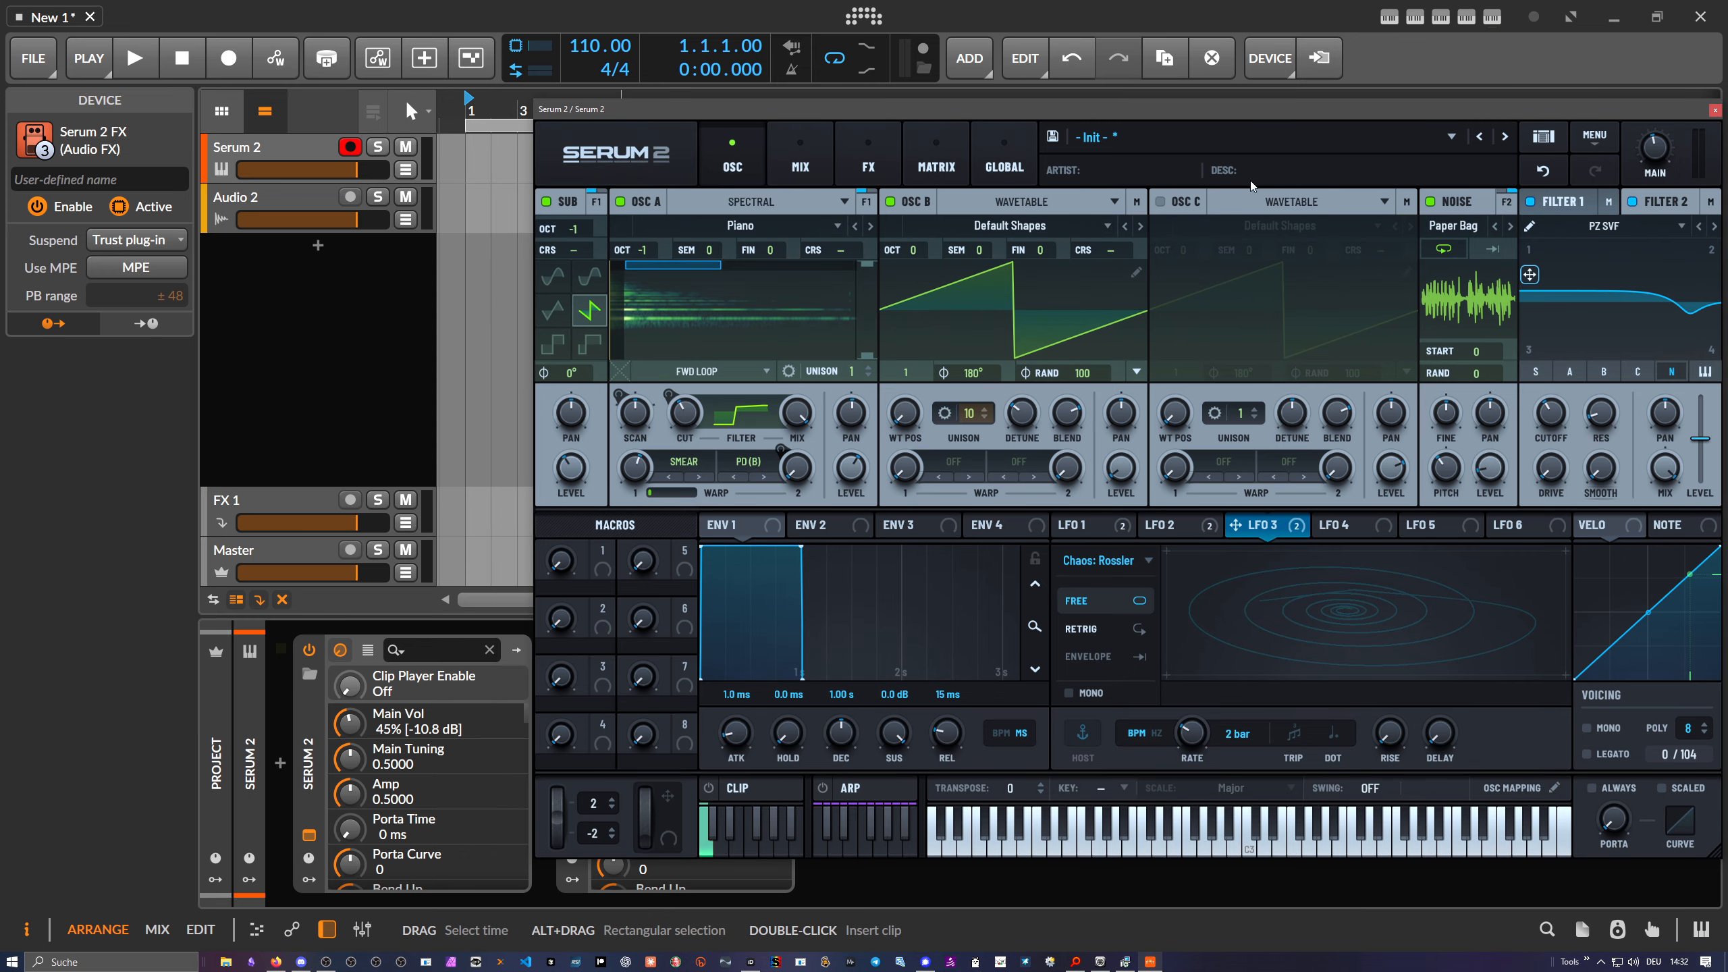
left_click(1096, 137)
- Load the User Ill Bass preset and render it as audio onto Audio 2 at bar 1
mouse_move(1125, 183)
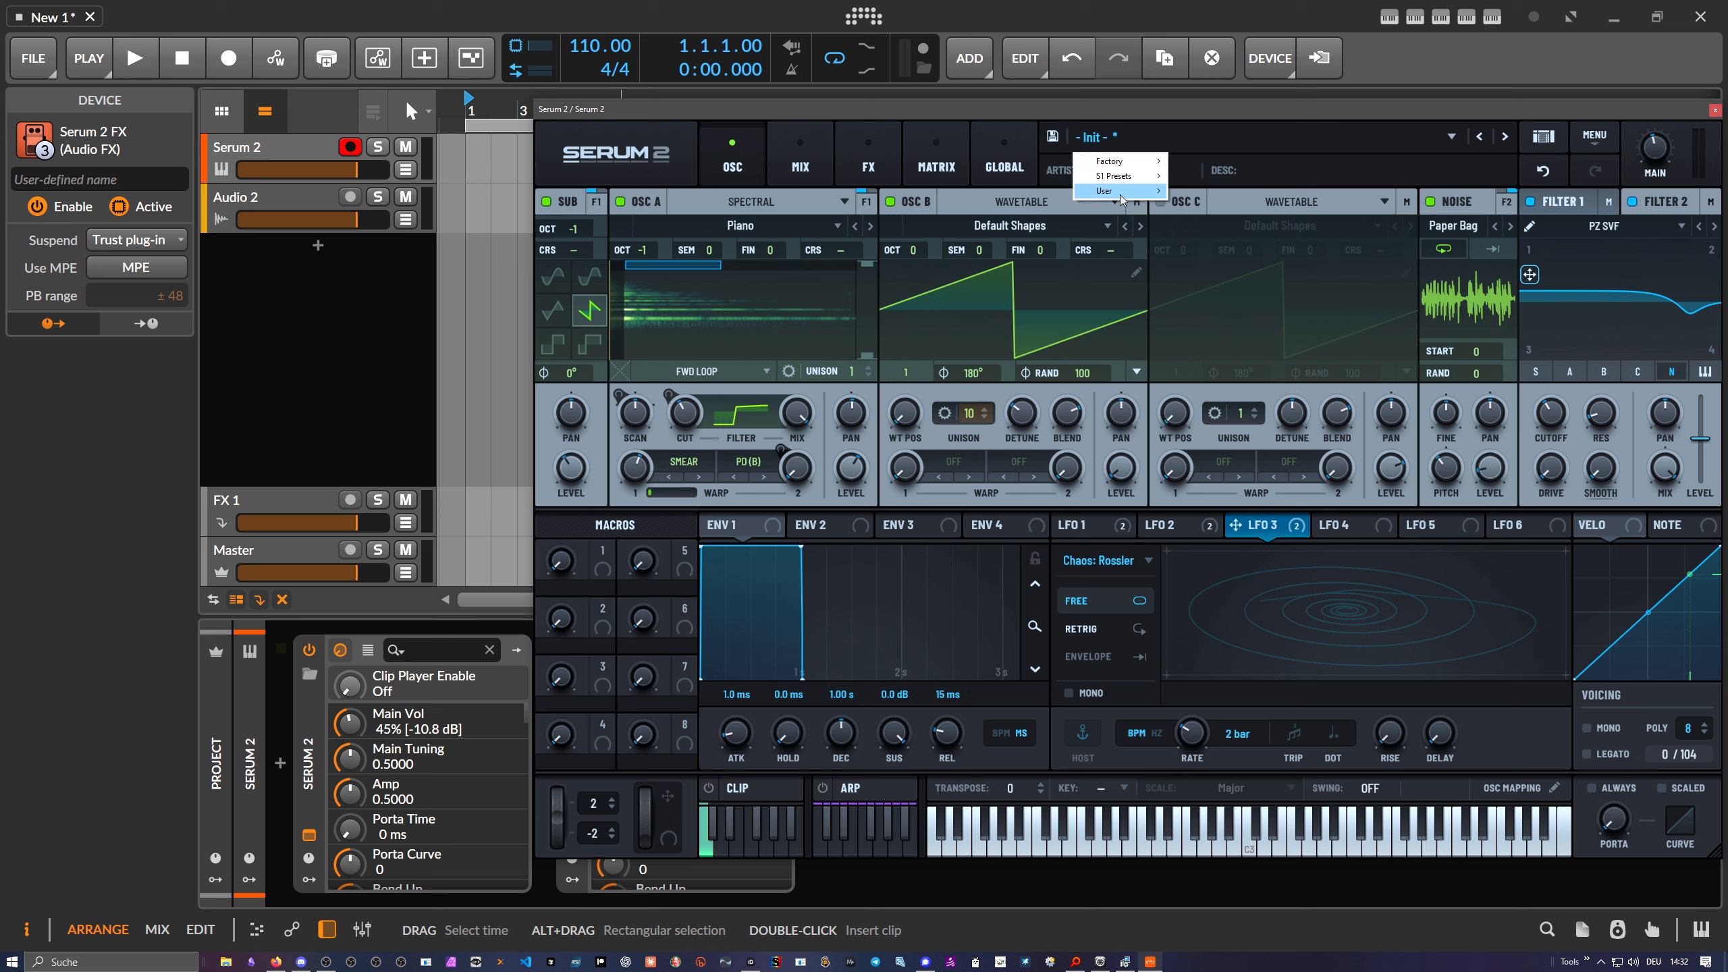
left_click(1210, 214)
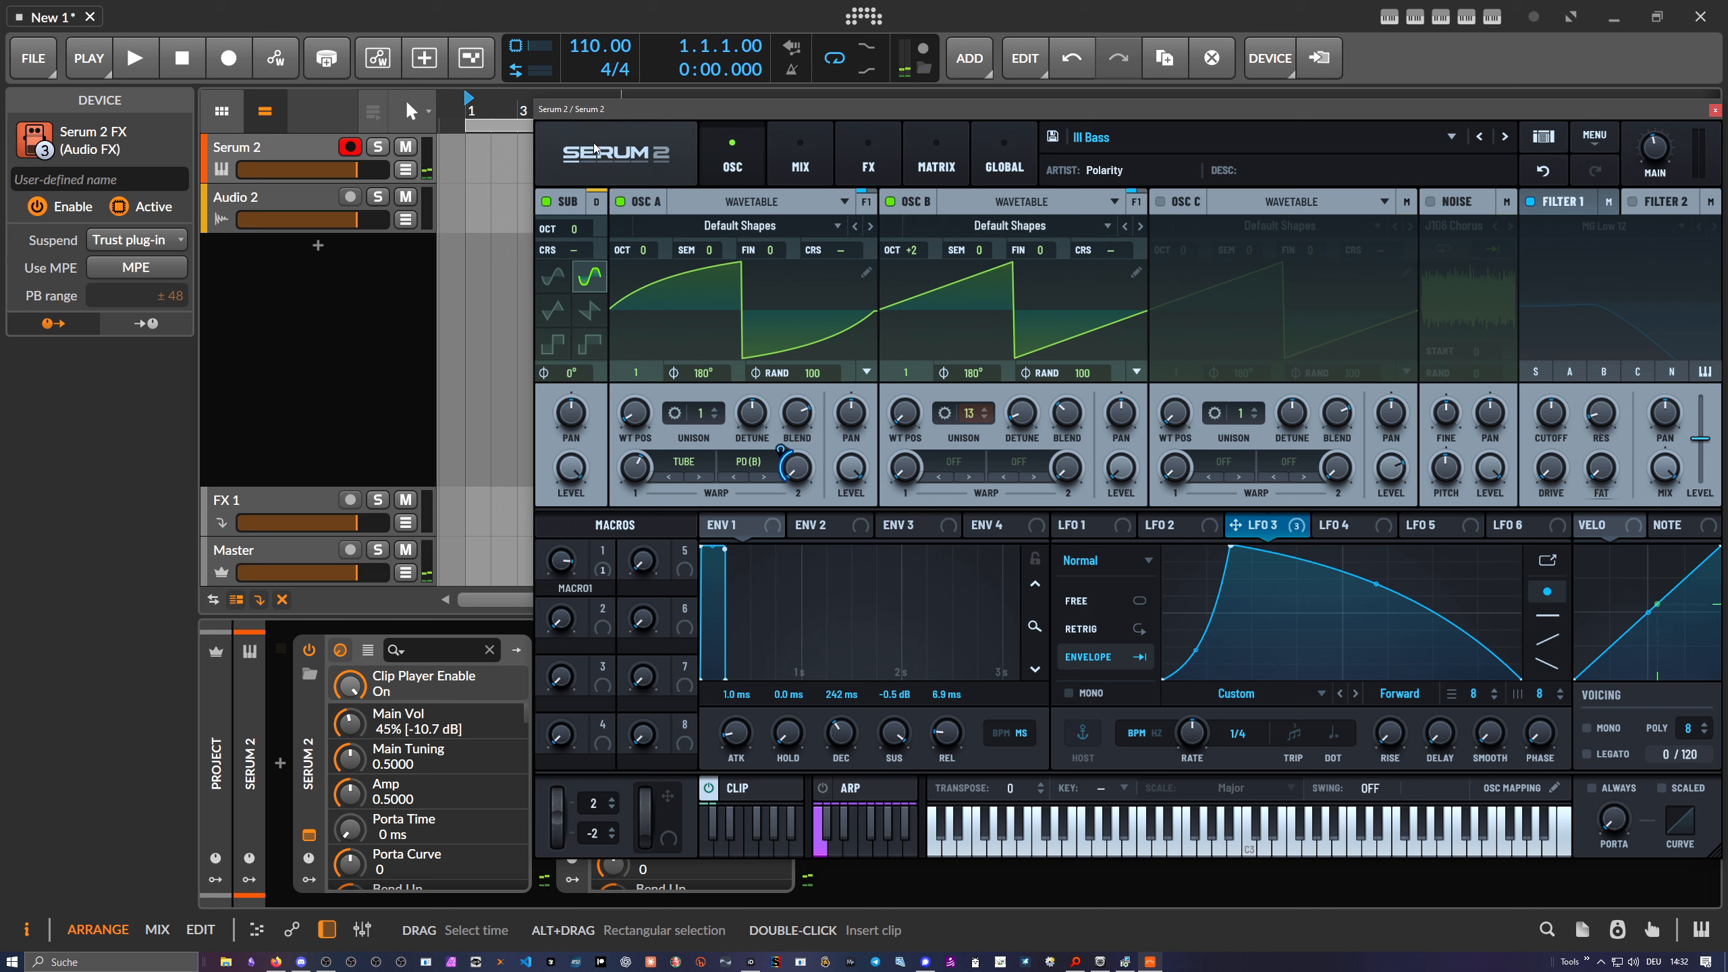
left_click_drag(594, 149, 469, 208)
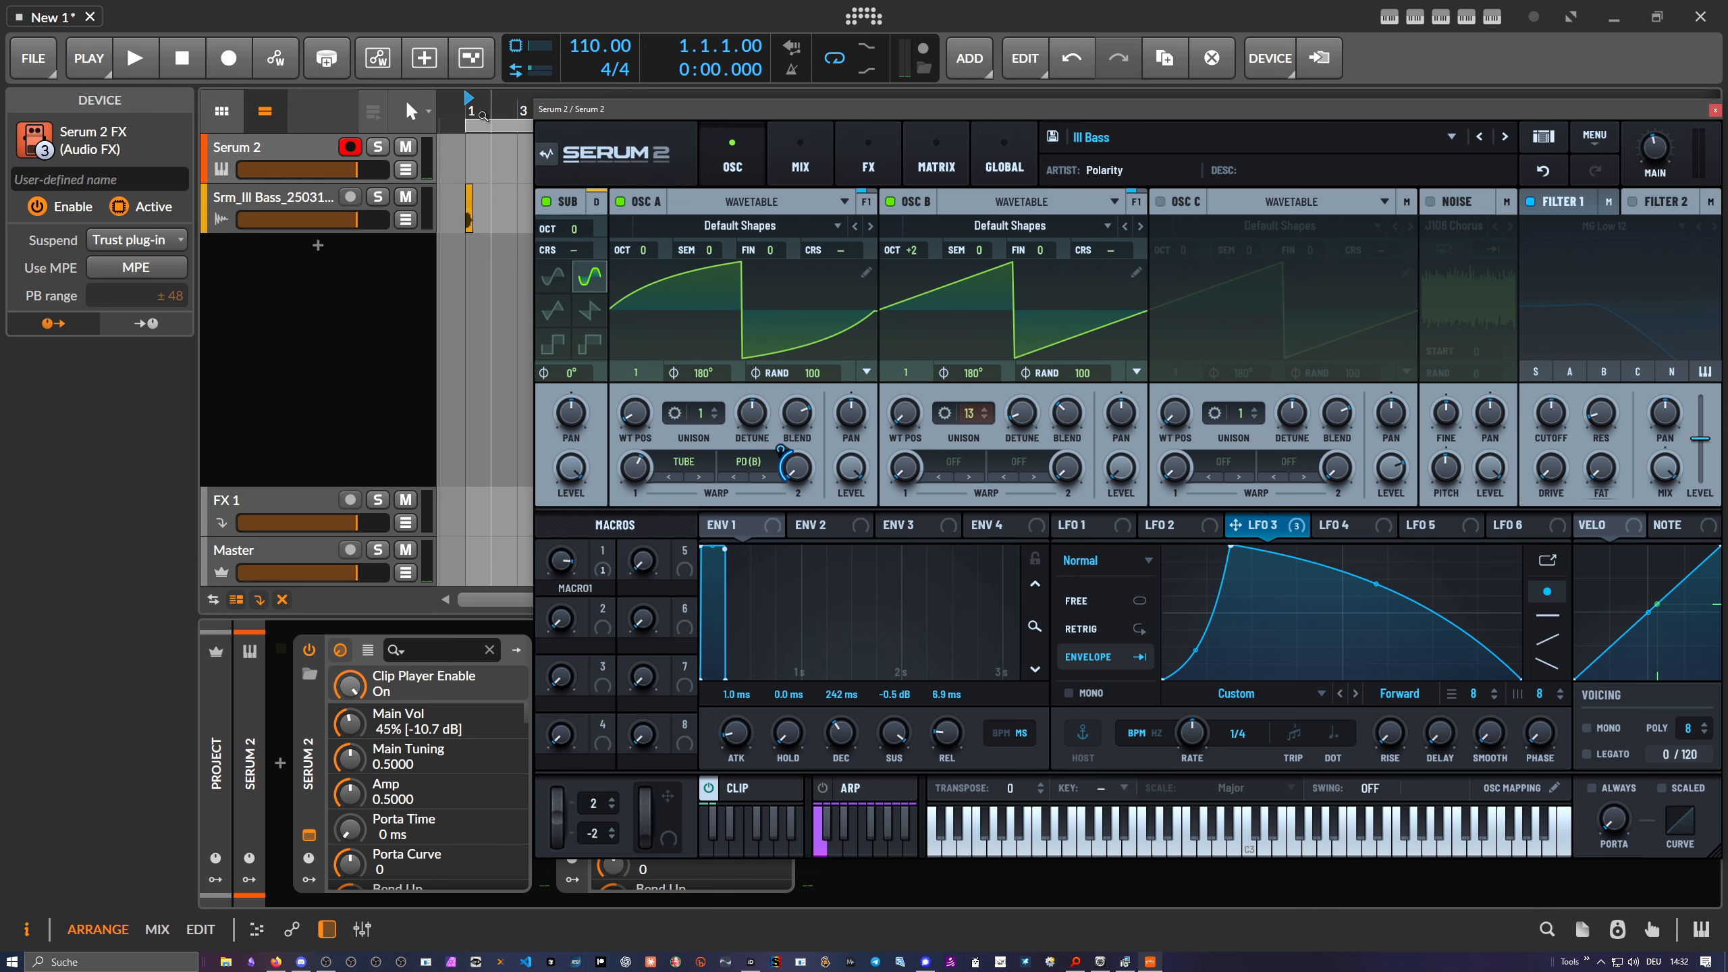
left_click_drag(483, 116, 485, 193)
- Solo the rendered Ill Bass track and play it back
left_click_drag(612, 109, 895, 112)
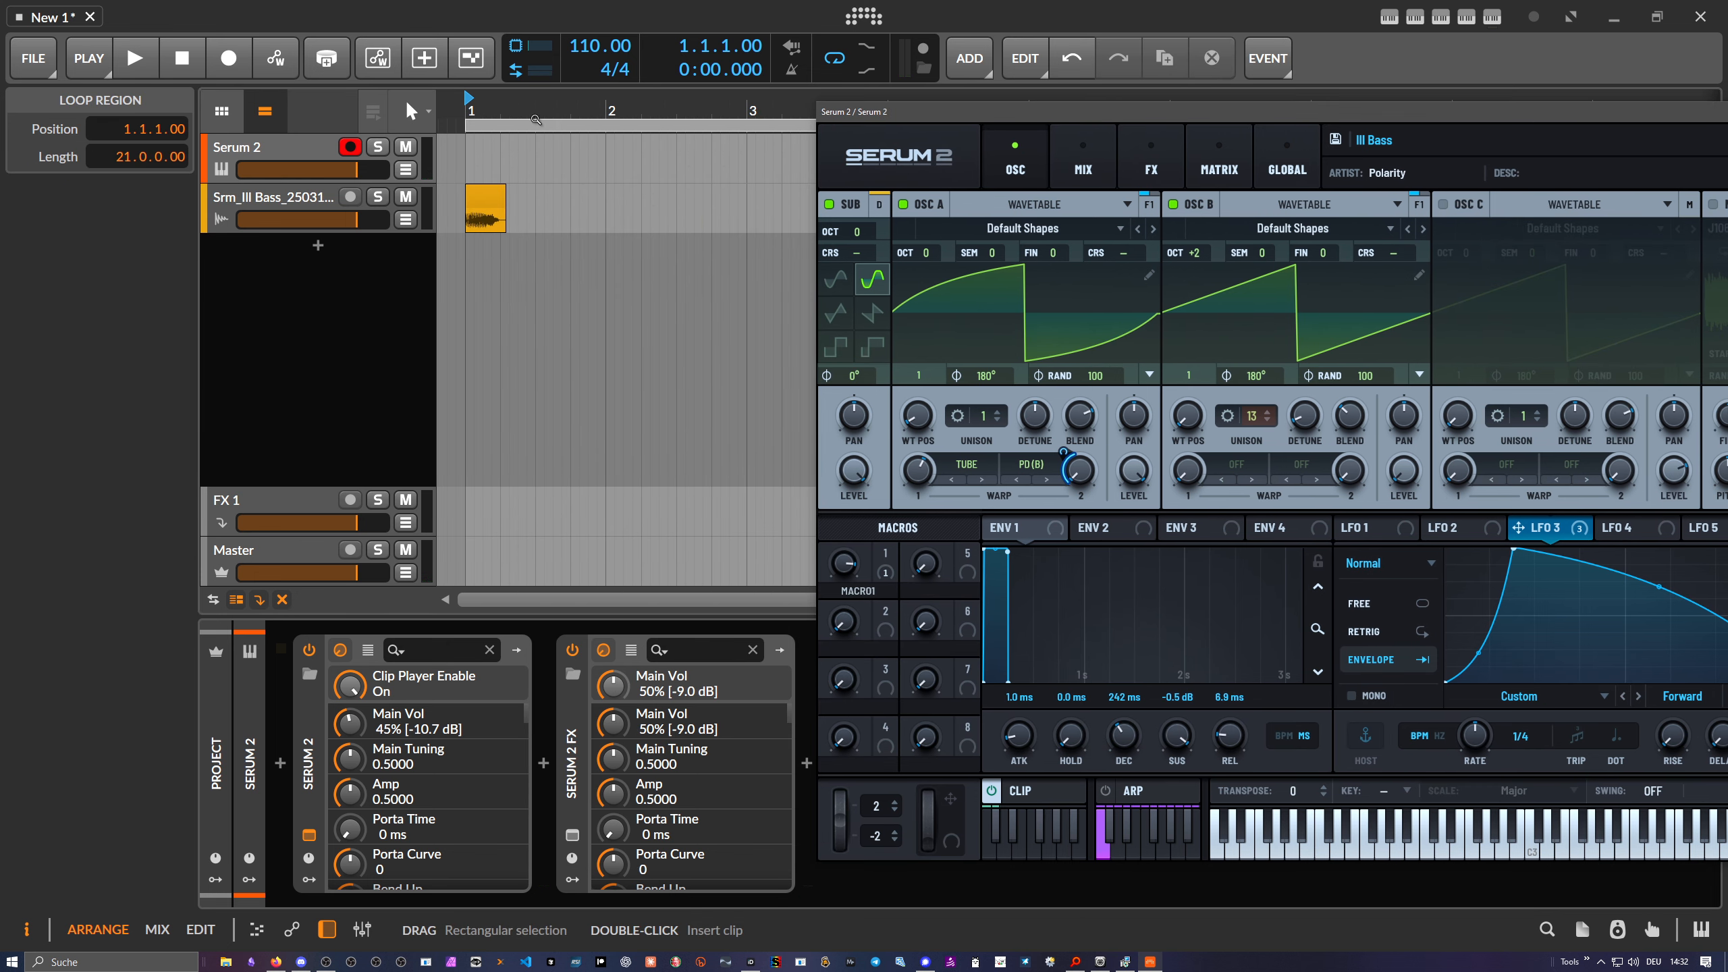
left_click_drag(535, 119, 517, 214)
left_click(377, 196)
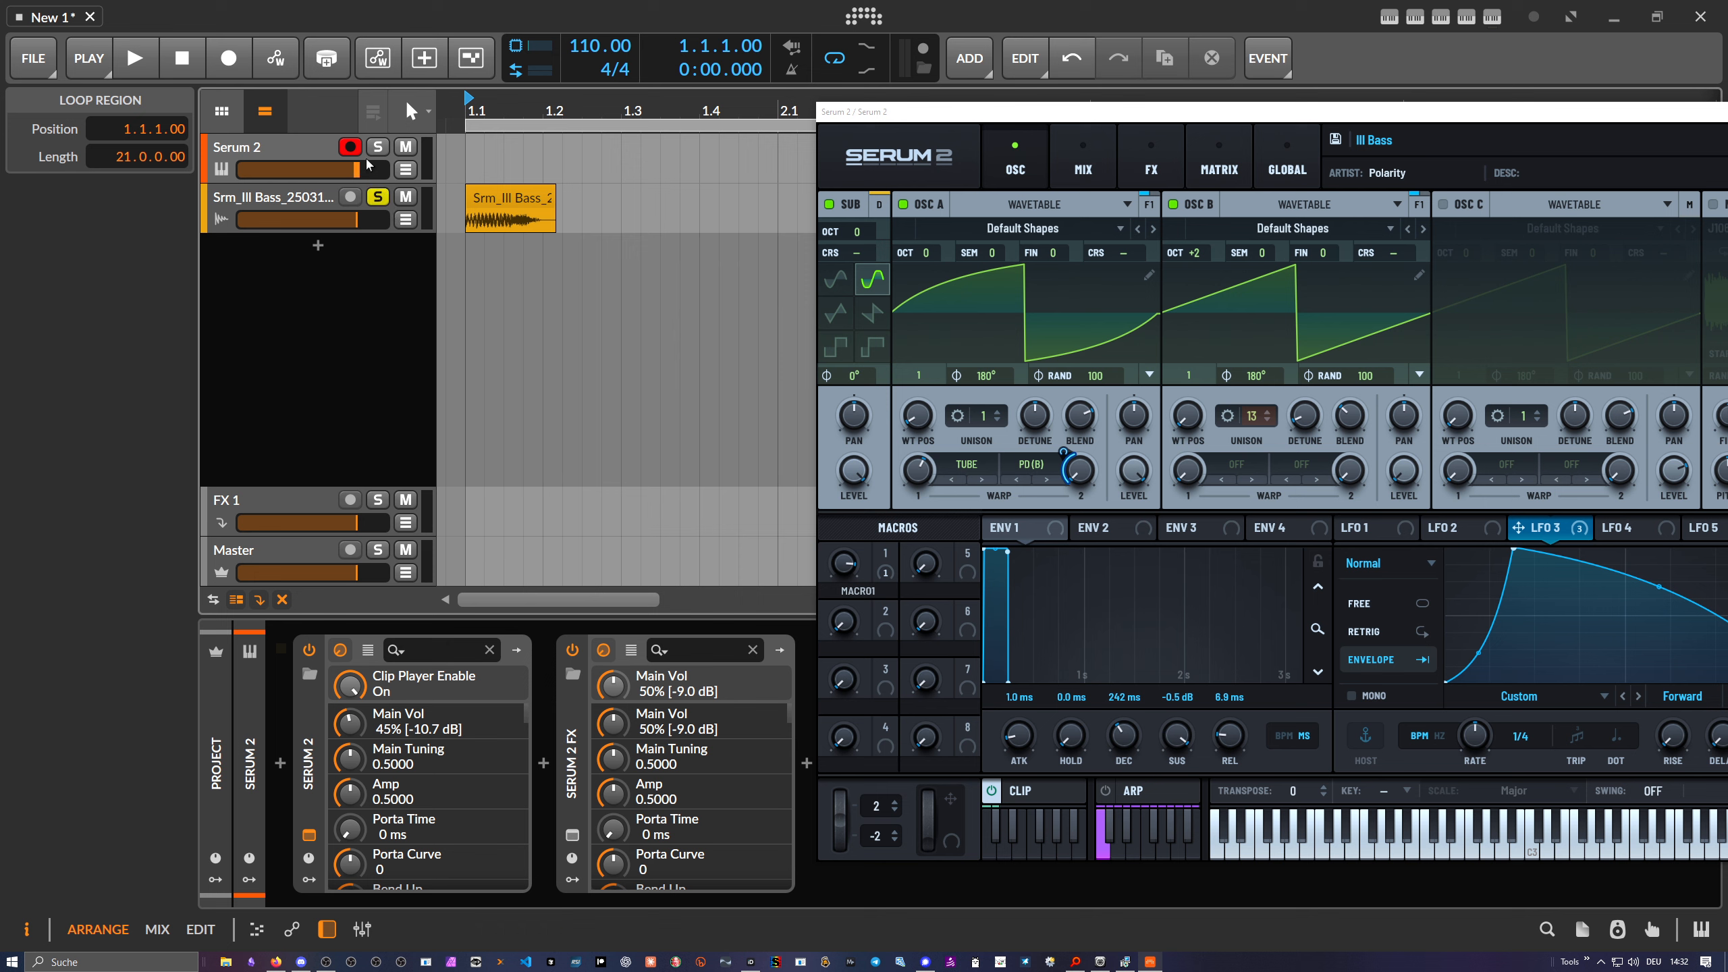
left_click(135, 58)
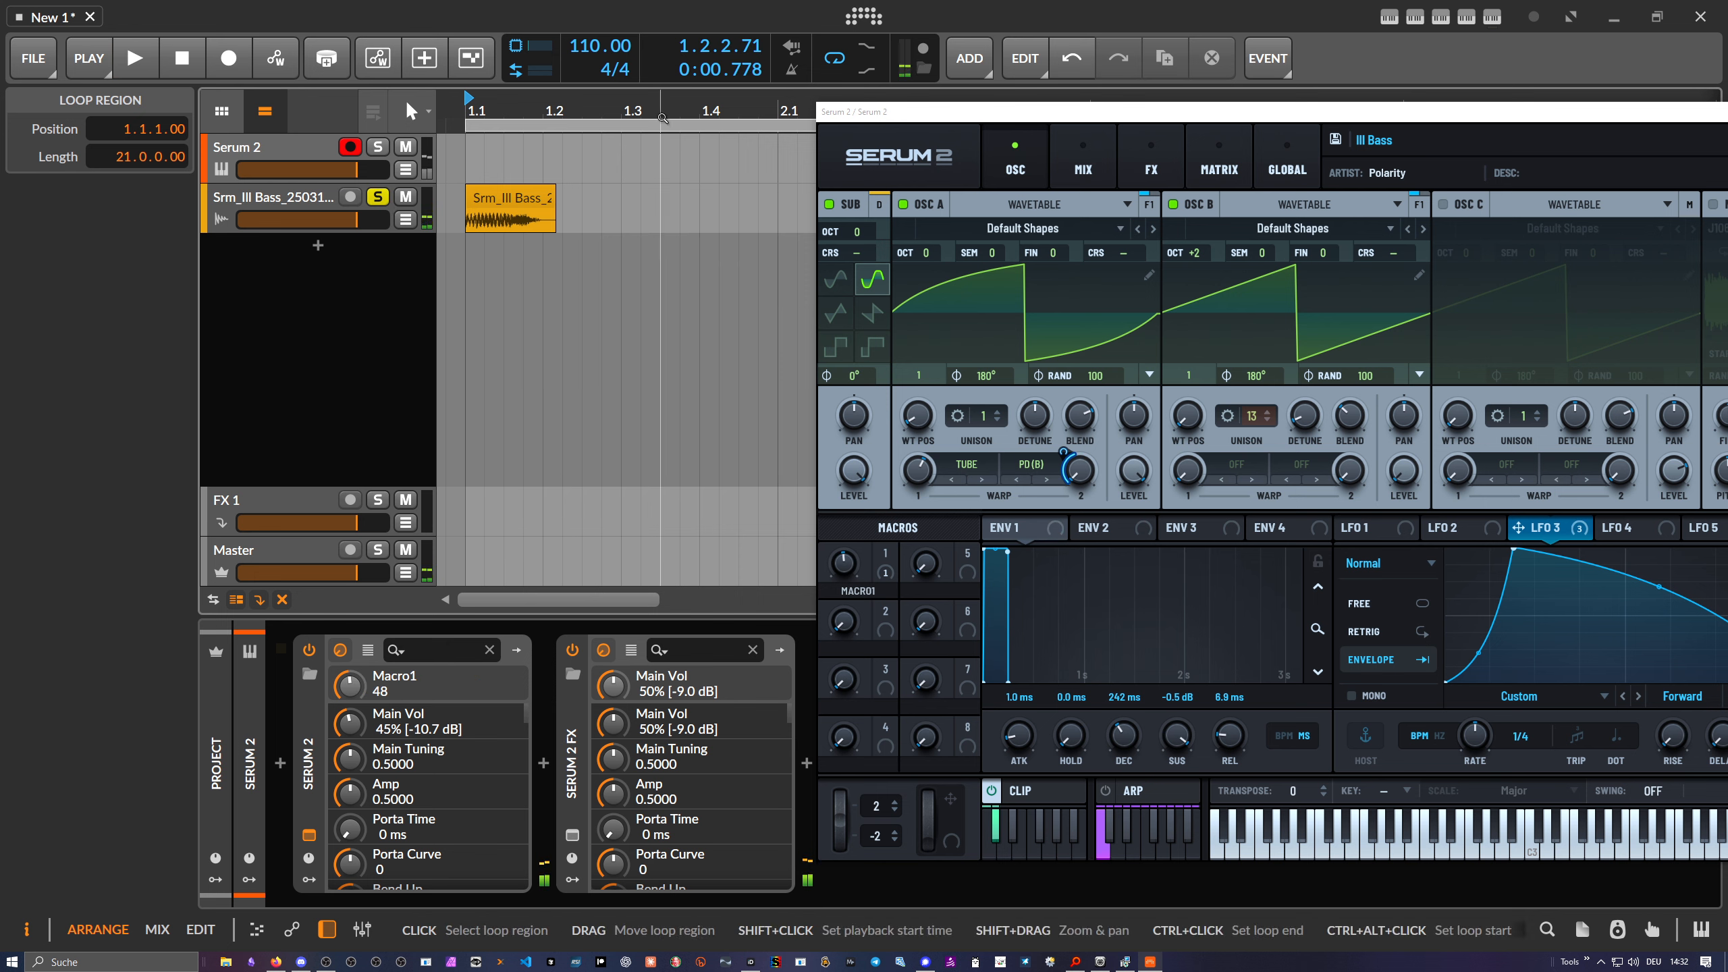
left_click_drag(659, 110, 659, 75)
left_click_drag(880, 113, 445, 96)
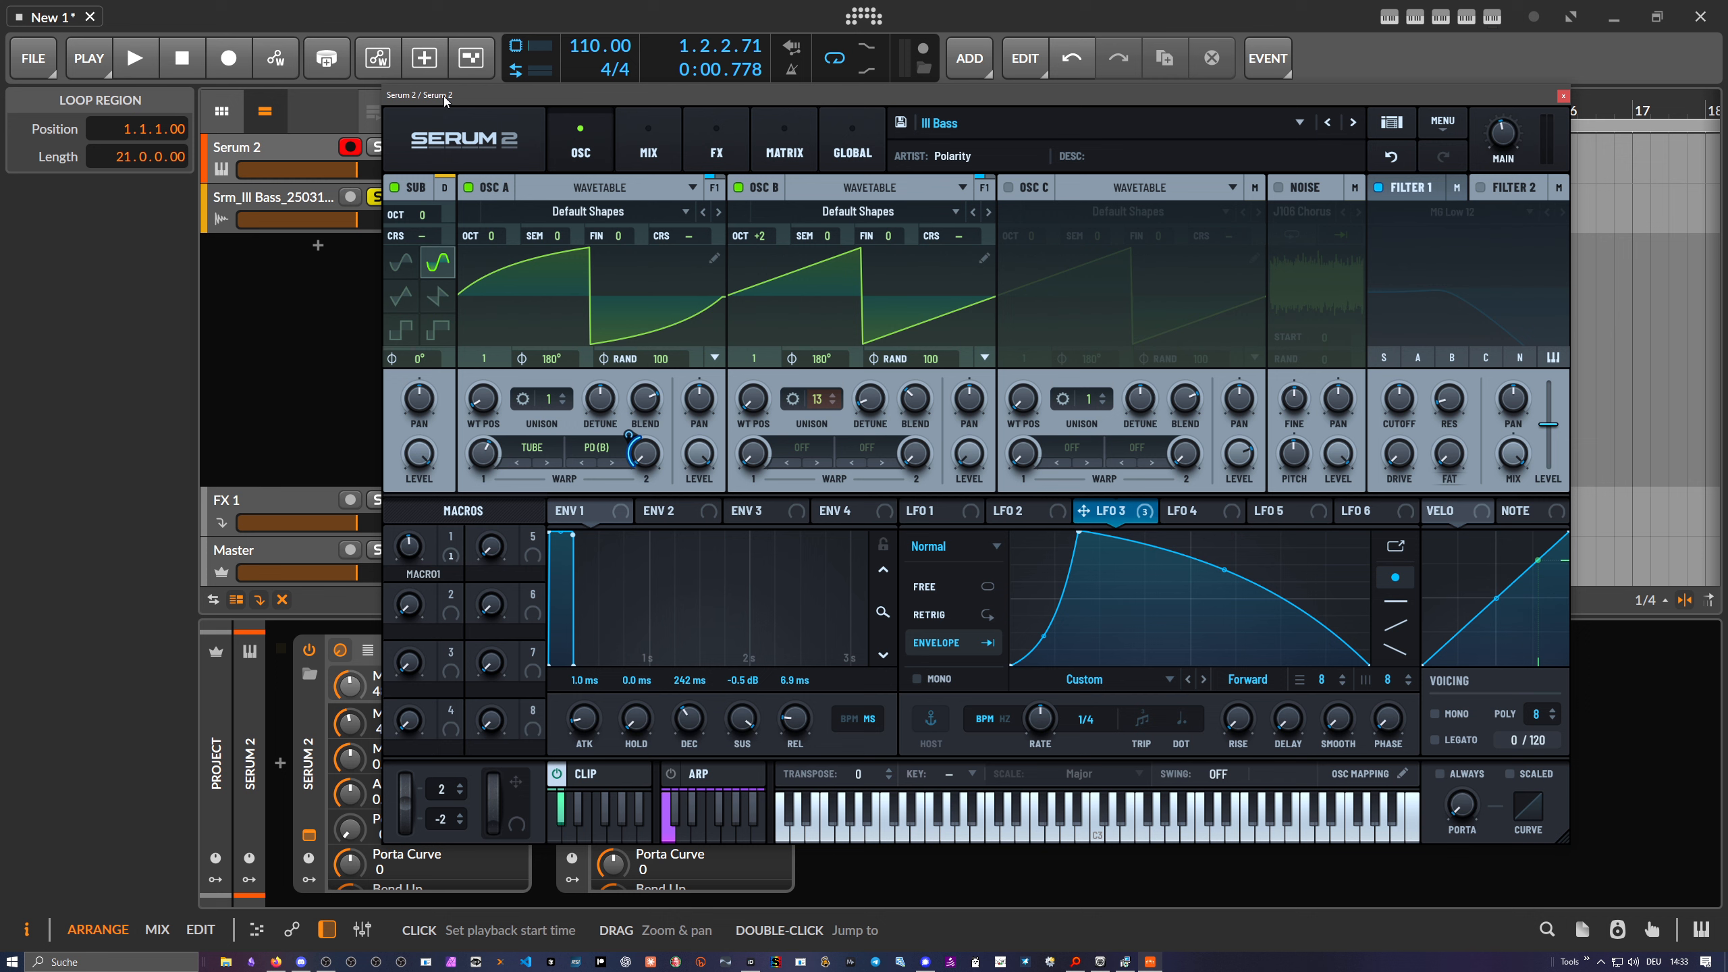
left_click_drag(536, 94, 526, 103)
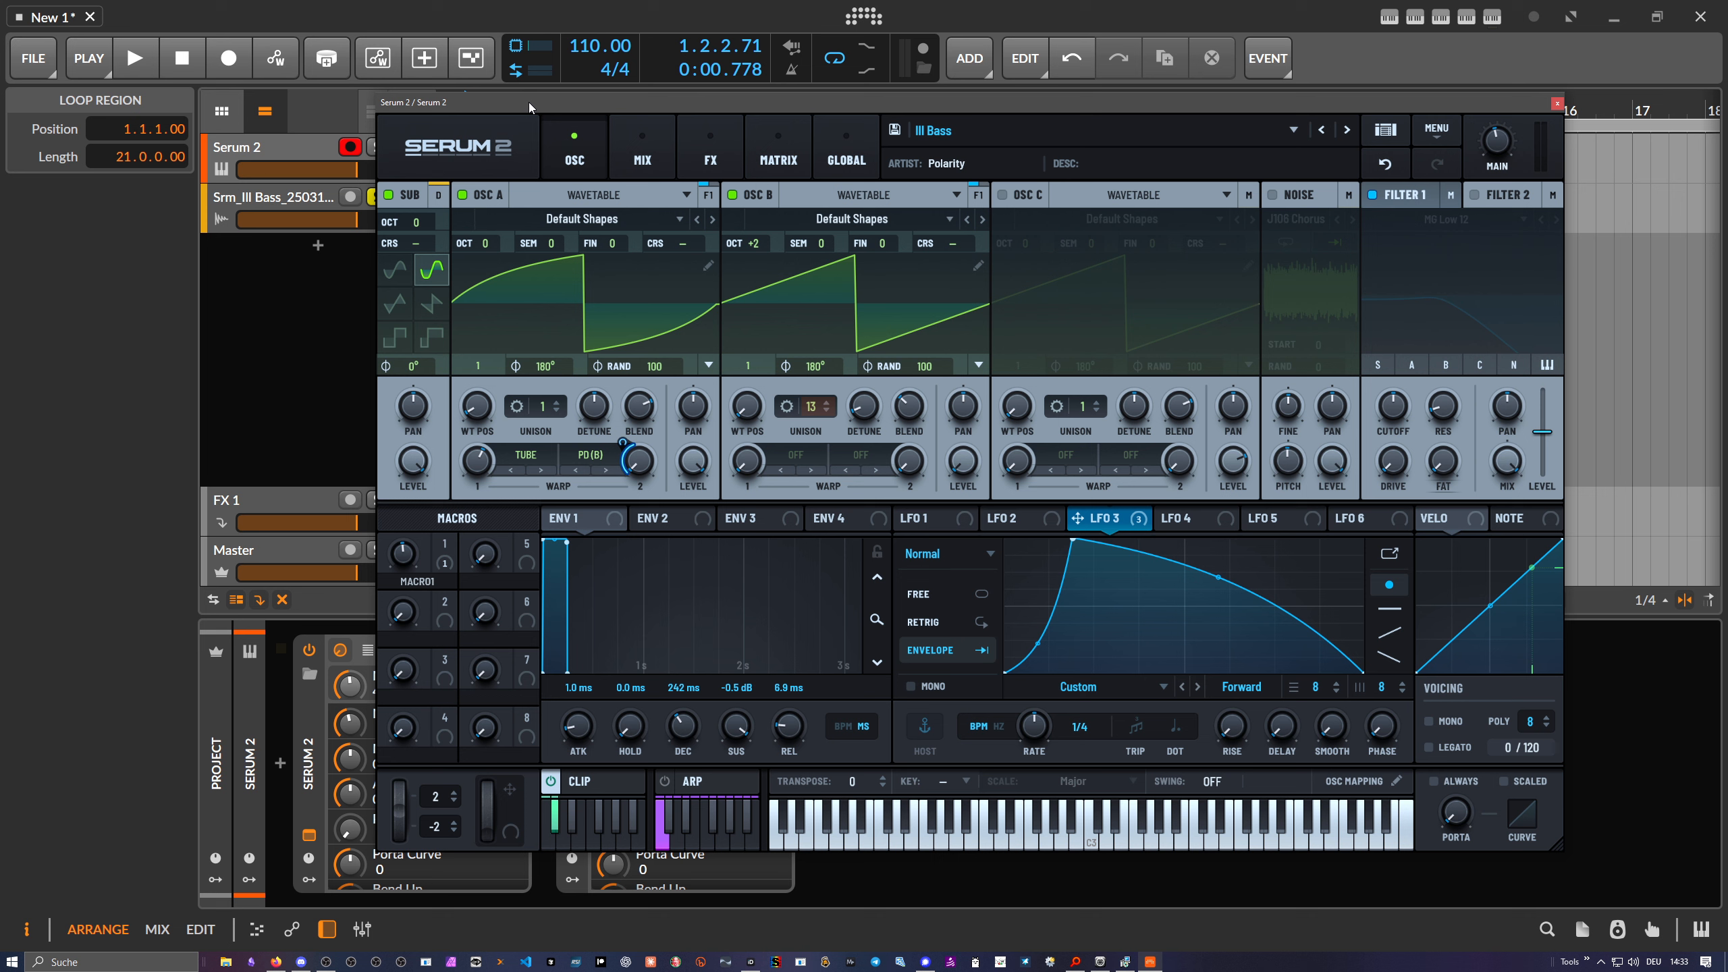
left_click(632, 783)
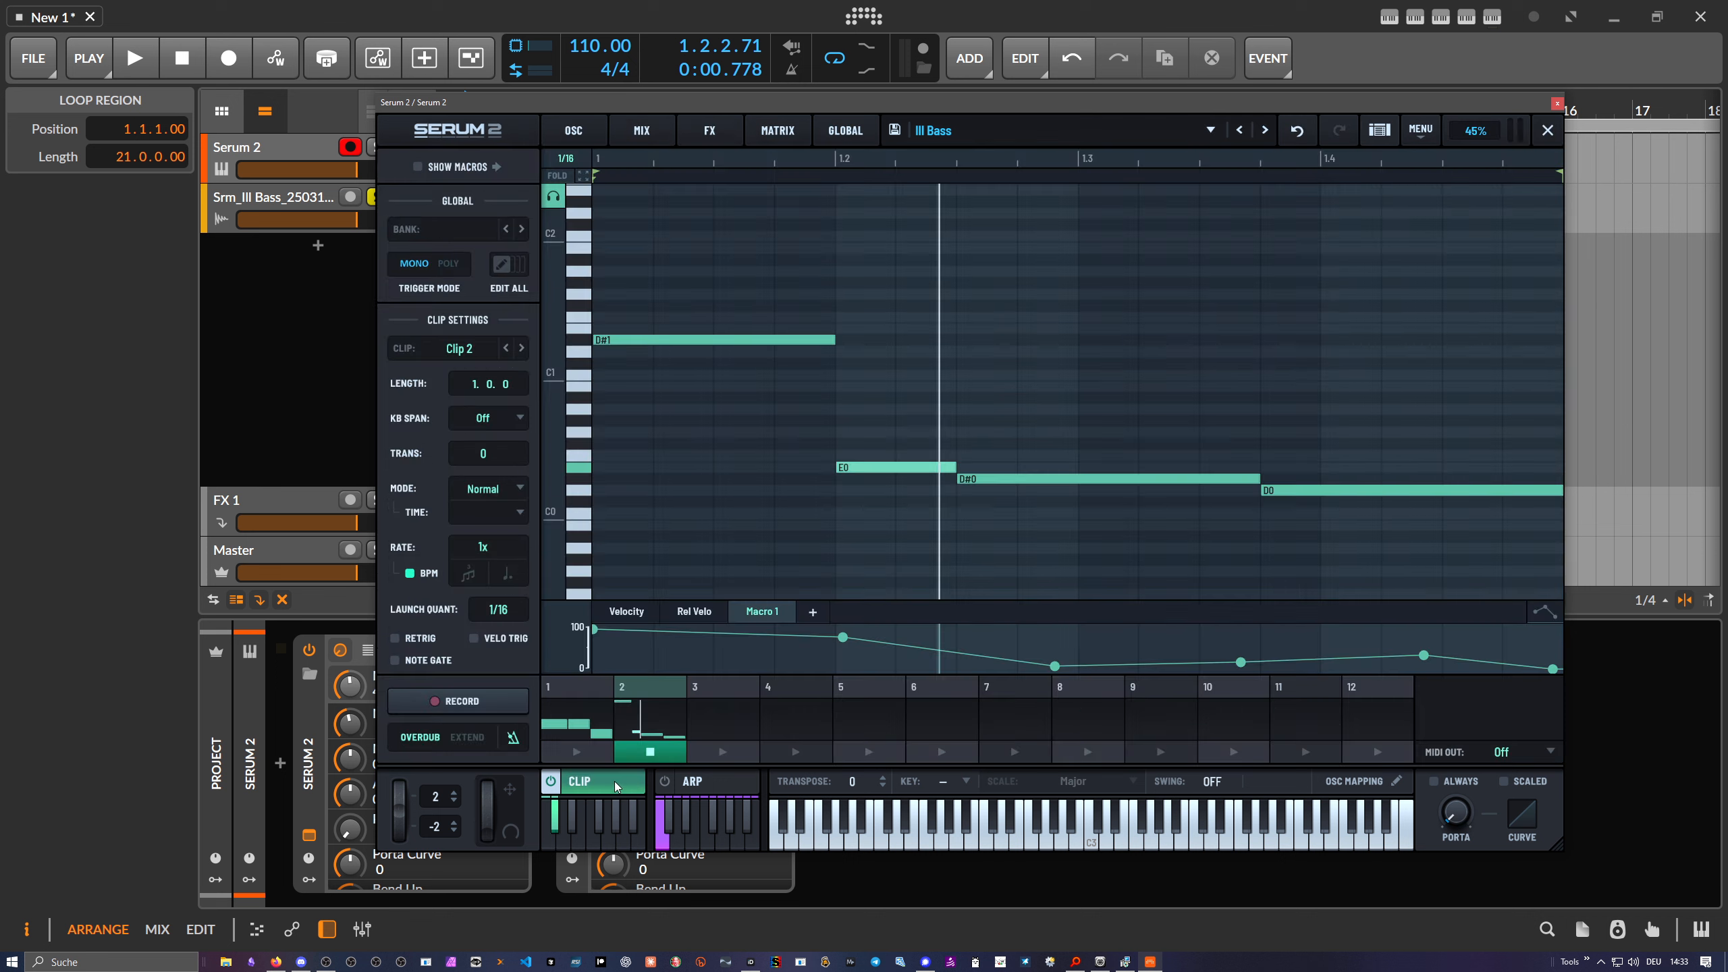
left_click(632, 783)
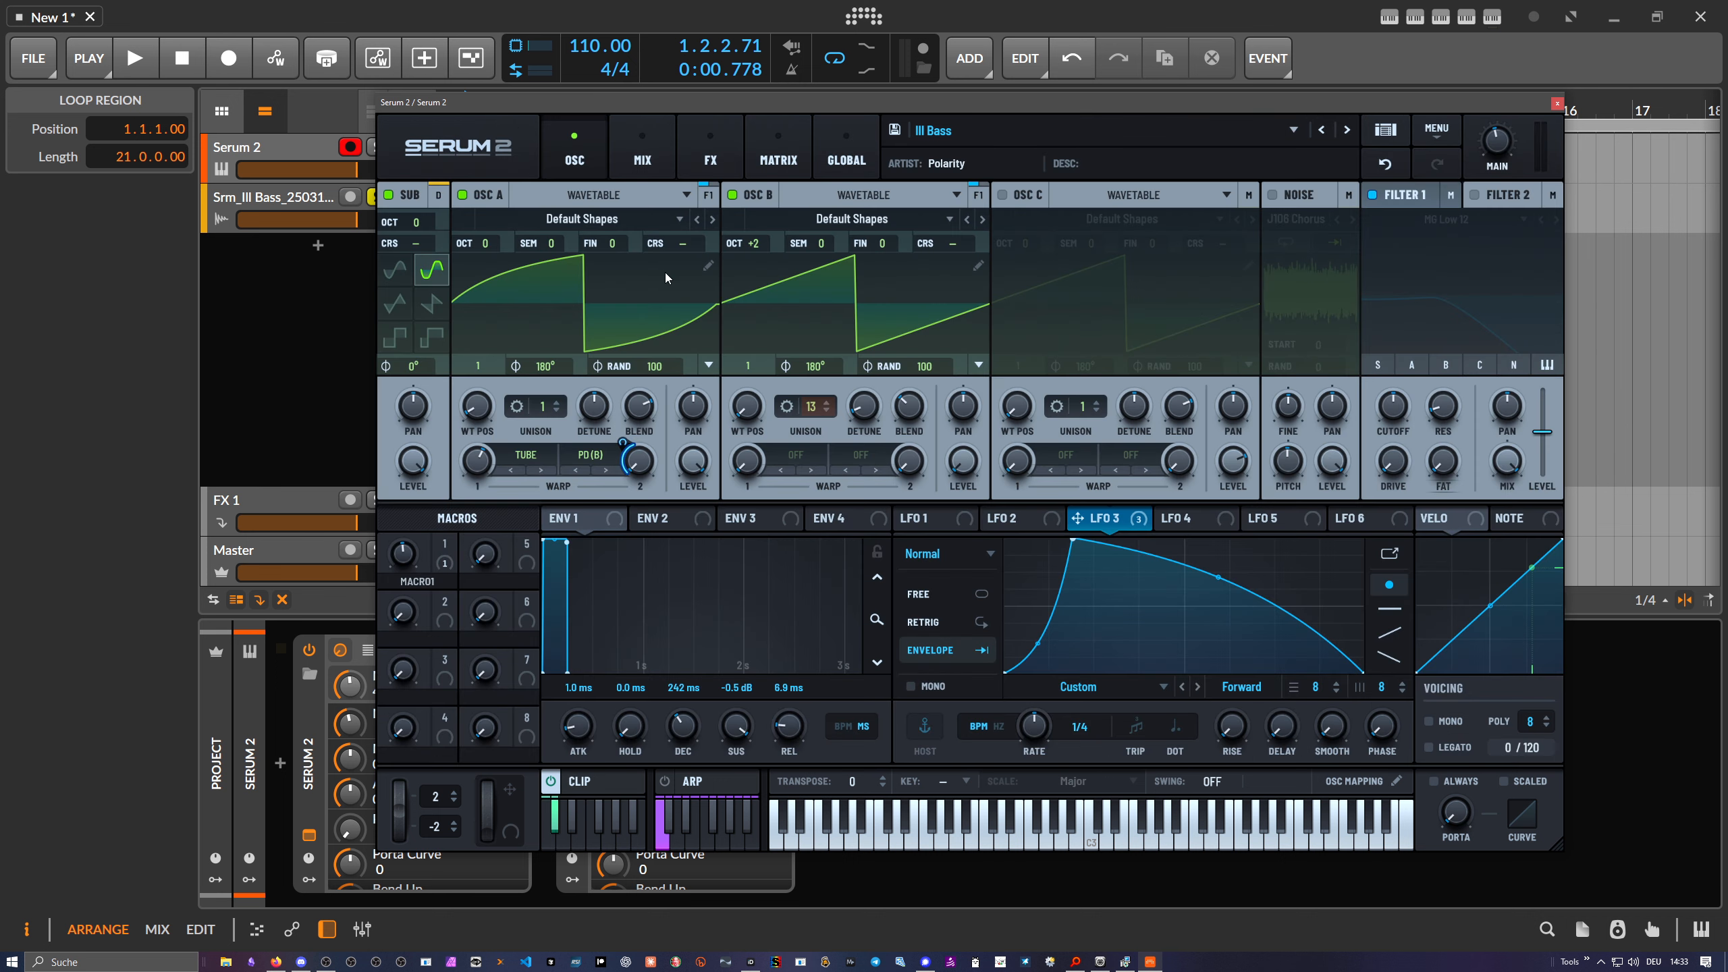
left_click(703, 268)
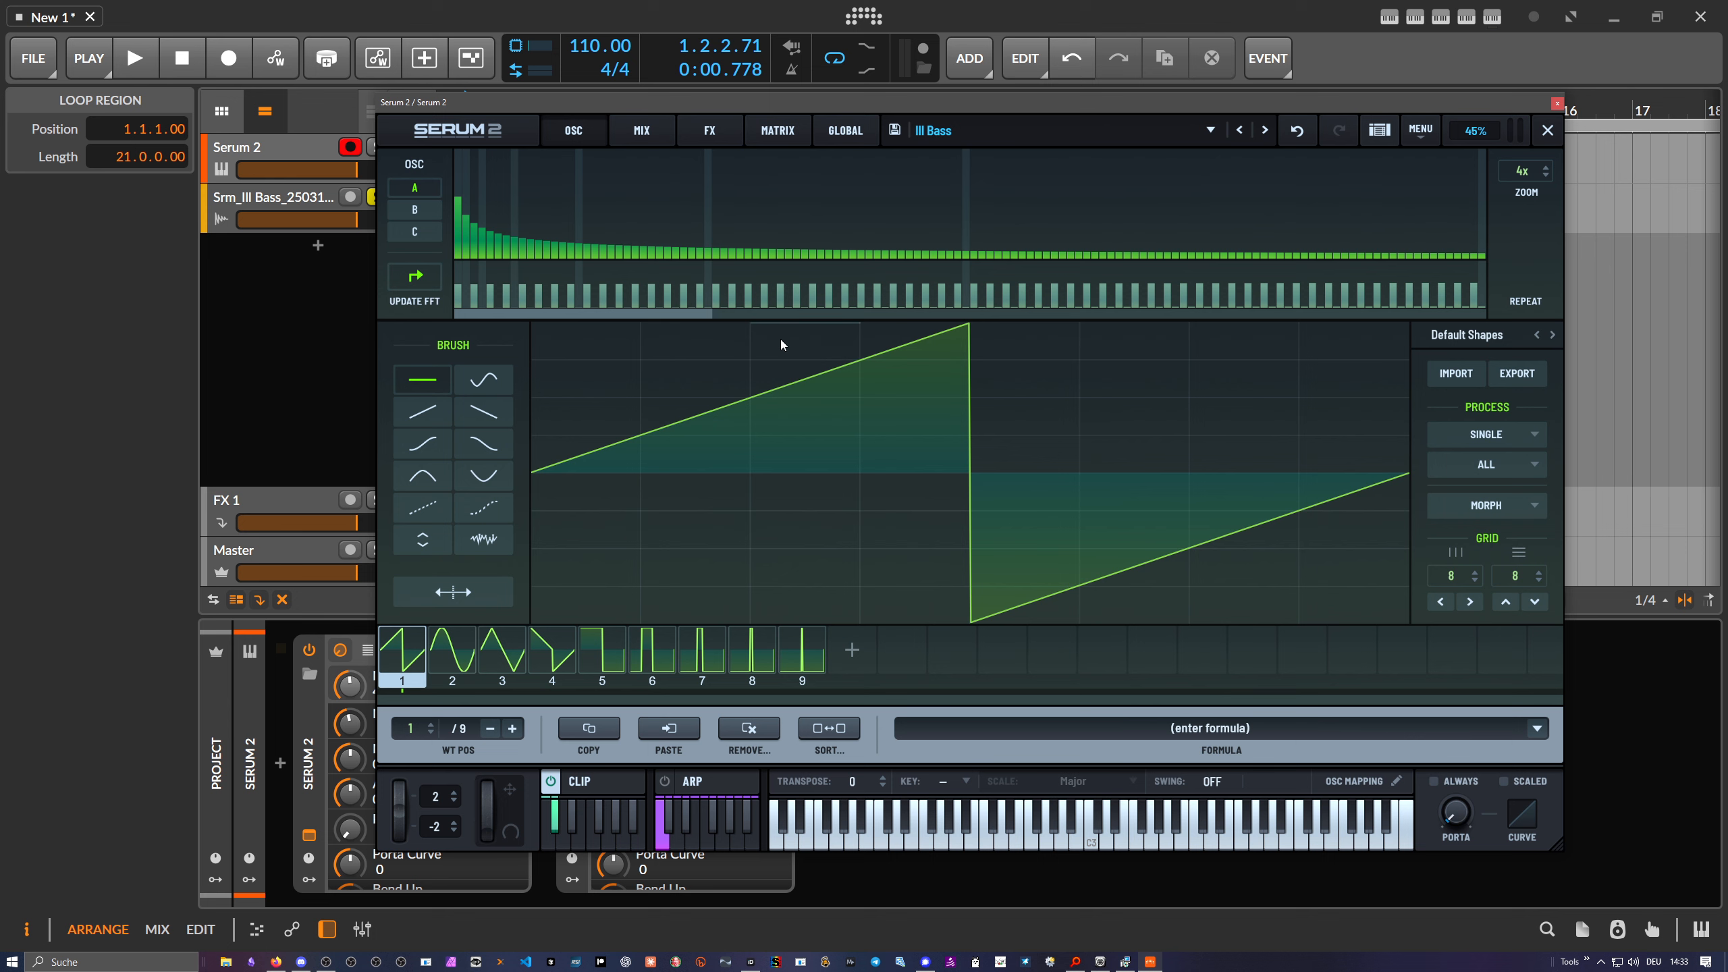
left_click(1548, 131)
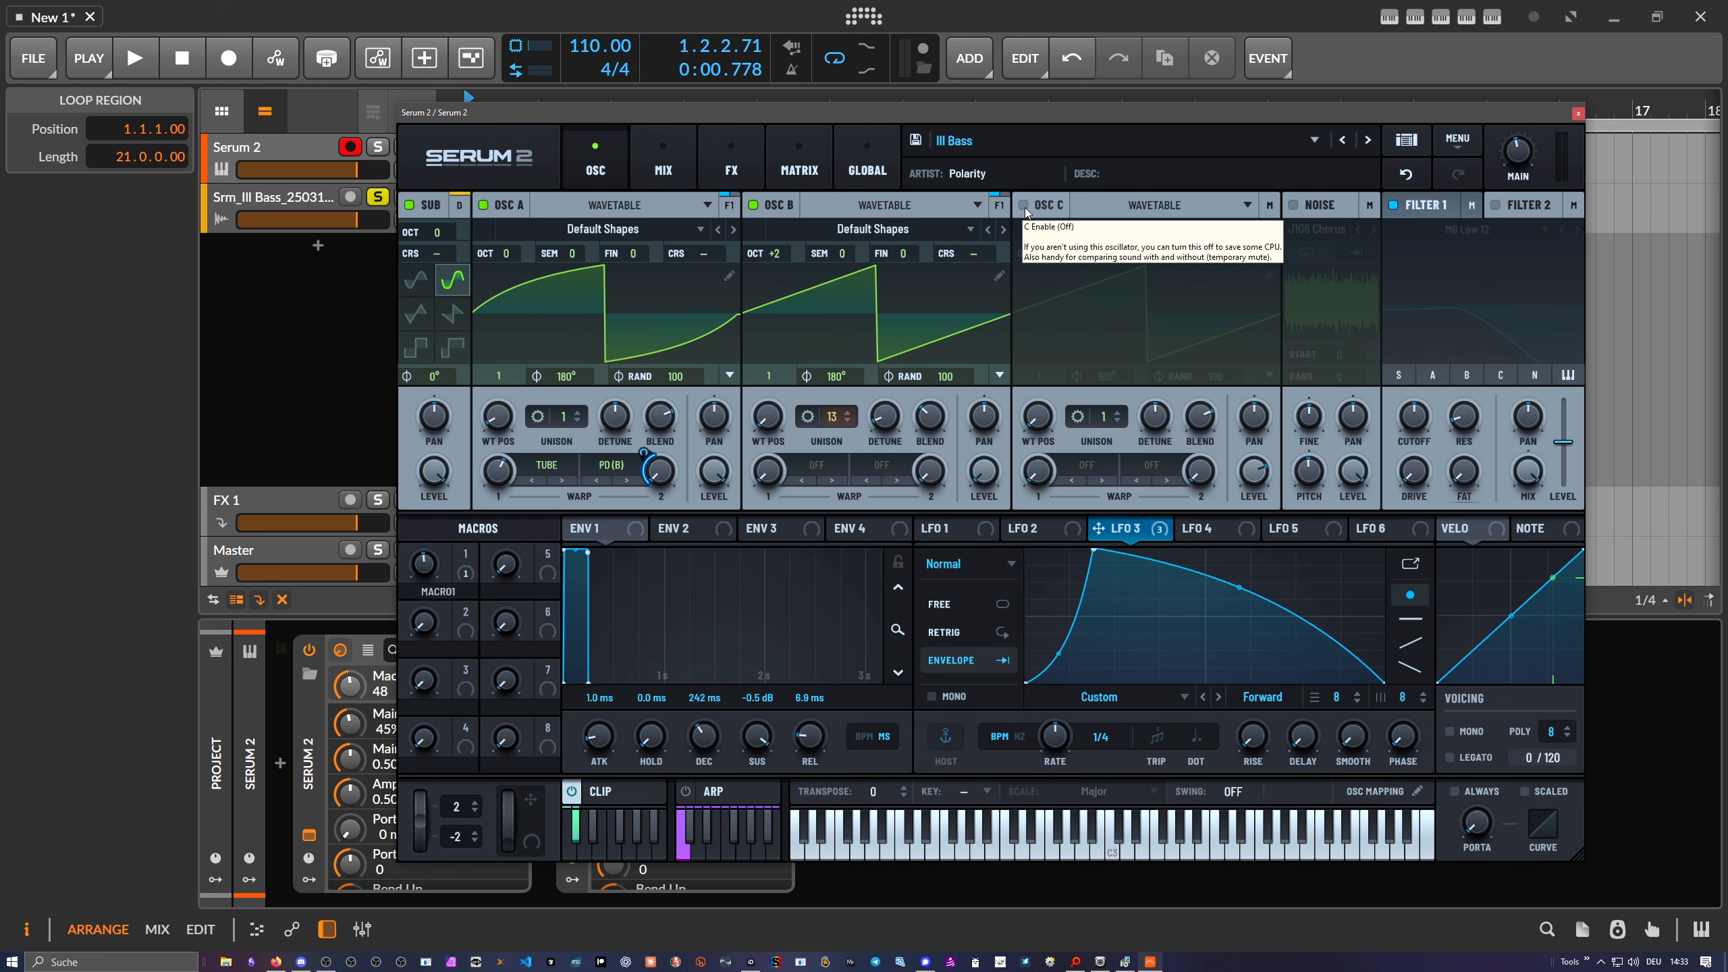
left_click_drag(986, 119, 948, 108)
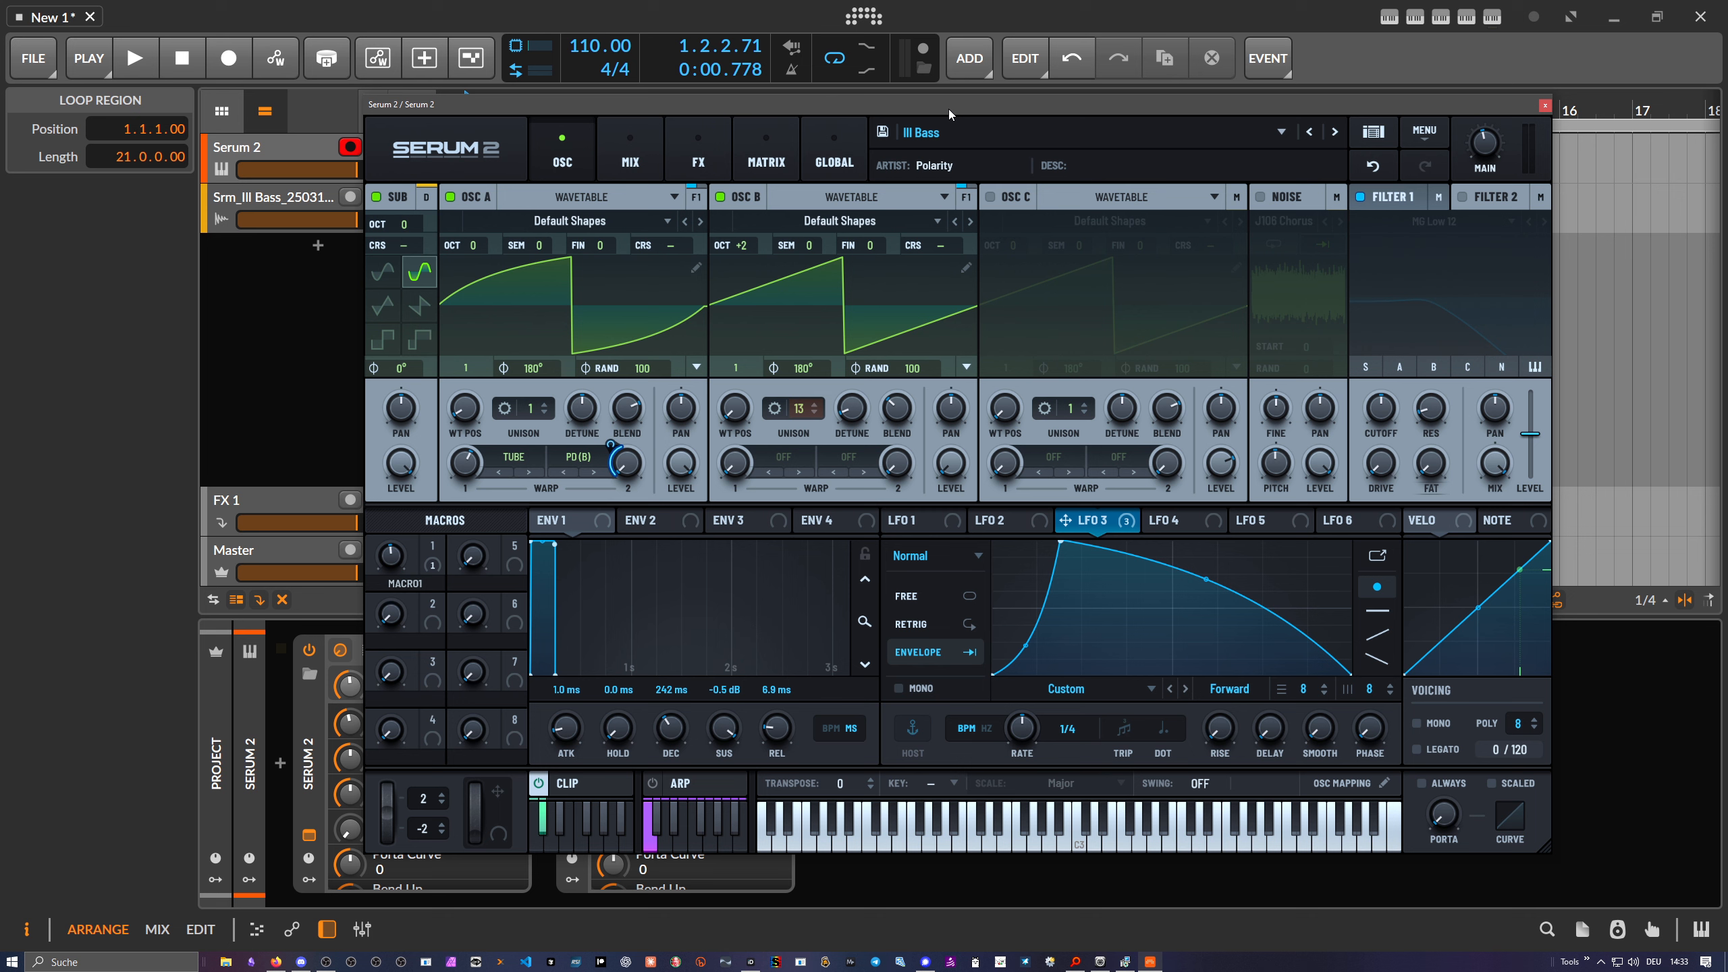